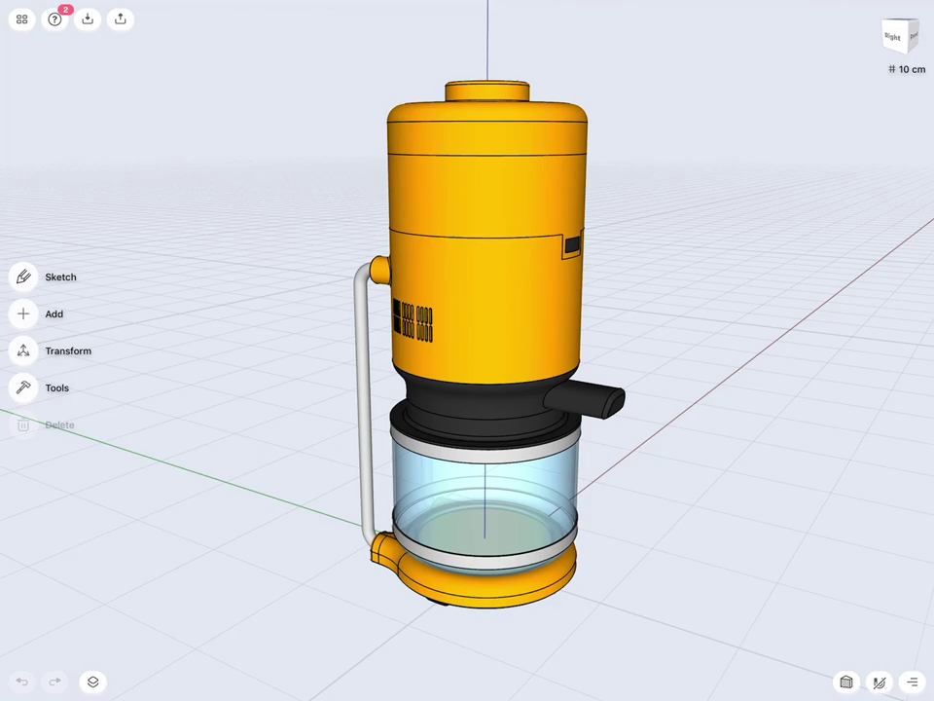
Hide the Container, Top and Base bodies in the layers list.
{"action": "mouse_move", "coordinate": [779, 418]}
{"action": "left_mouse_down"}
{"action": "mouse_move", "coordinate": [757, 381]}
{"action": "mouse_move", "coordinate": [755, 345]}
{"action": "mouse_move", "coordinate": [826, 432]}
{"action": "left_mouse_up"}
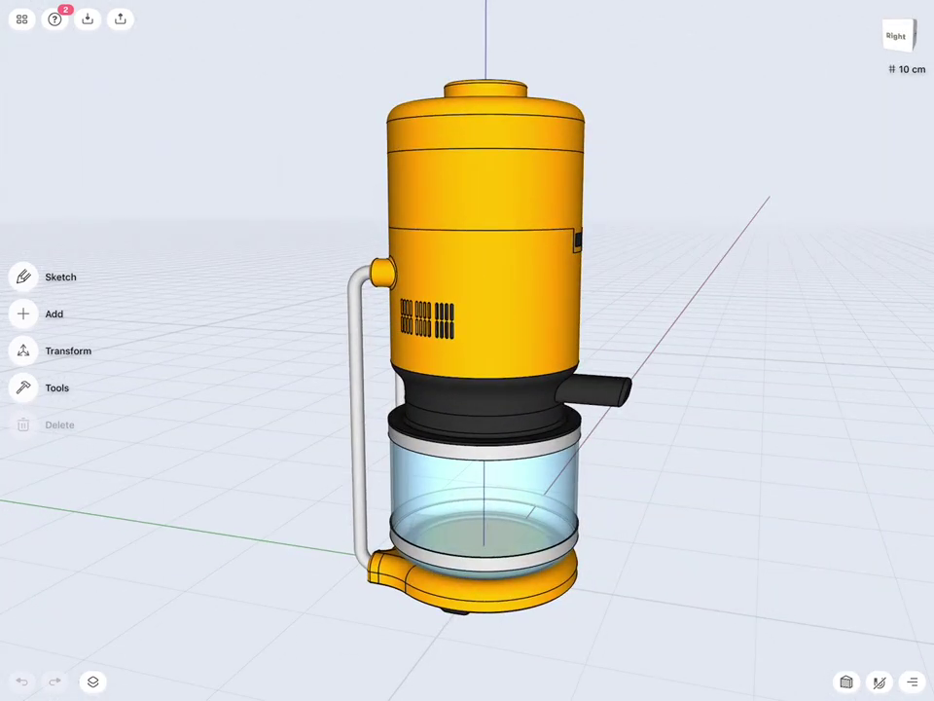
{"action": "mouse_move", "coordinate": [778, 409]}
{"action": "left_mouse_down"}
{"action": "mouse_move", "coordinate": [697, 407]}
{"action": "mouse_move", "coordinate": [805, 403]}
{"action": "mouse_move", "coordinate": [807, 369]}
{"action": "left_mouse_up"}
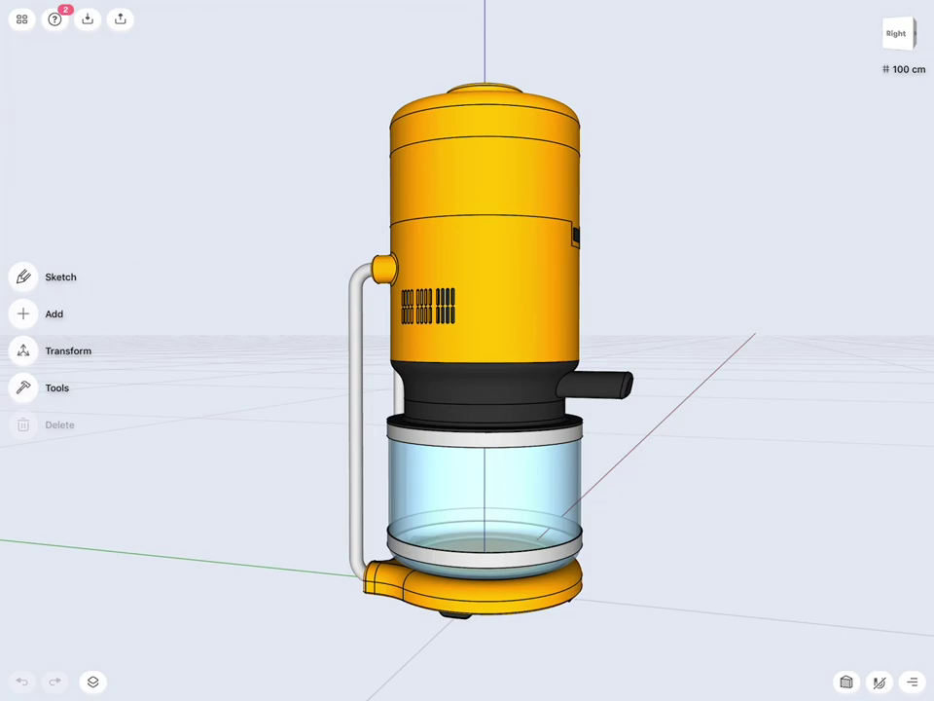
{"action": "mouse_move", "coordinate": [720, 419]}
{"action": "left_mouse_down"}
{"action": "mouse_move", "coordinate": [677, 417]}
{"action": "mouse_move", "coordinate": [770, 408]}
{"action": "mouse_move", "coordinate": [682, 428]}
{"action": "left_mouse_up"}
{"action": "scroll", "coordinate": [691, 350], "scroll_direction": "down", "scroll_amount": 3}
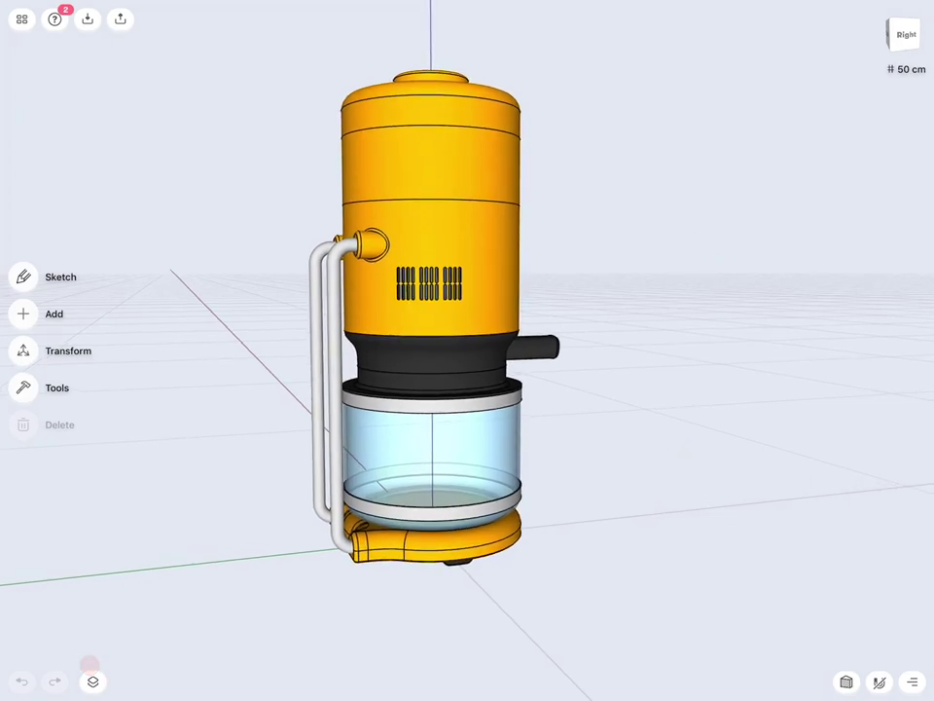
{"action": "left_click", "coordinate": [95, 678]}
{"action": "left_click", "coordinate": [188, 51]}
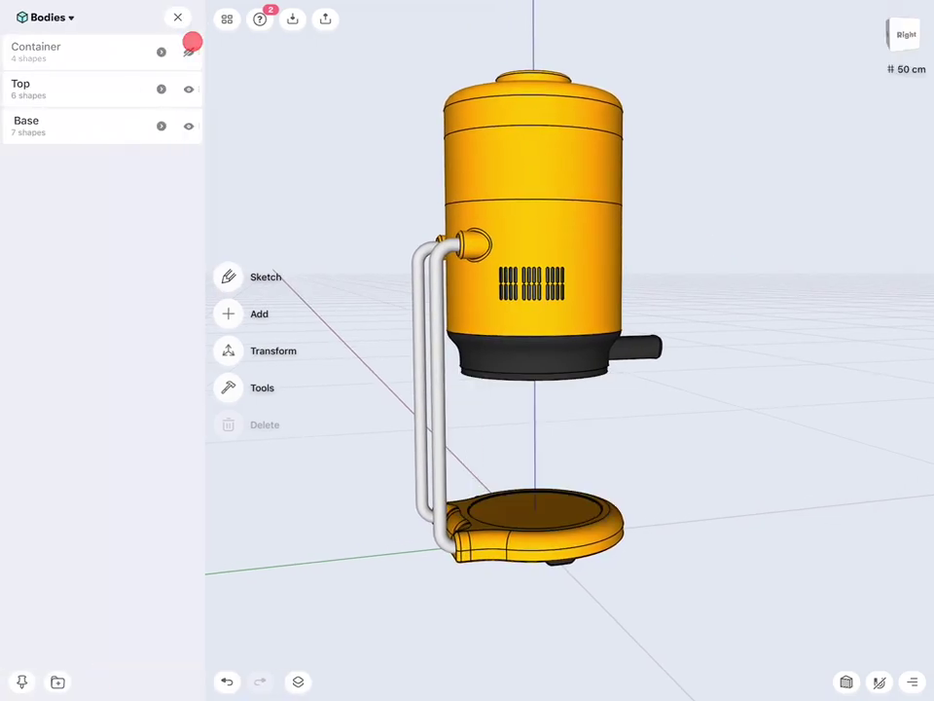
{"action": "left_click", "coordinate": [189, 88]}
{"action": "left_click", "coordinate": [188, 126]}
Make all six sketches visible, then close the design and return to the Discover home screen.
{"action": "left_click", "coordinate": [29, 17]}
{"action": "left_click", "coordinate": [69, 75]}
{"action": "left_click", "coordinate": [185, 59]}
{"action": "left_click", "coordinate": [194, 115]}
{"action": "left_click", "coordinate": [189, 166]}
{"action": "left_click", "coordinate": [189, 202]}
{"action": "left_click", "coordinate": [189, 273]}
{"action": "left_click", "coordinate": [188, 247]}
{"action": "left_click_drag", "start_coordinate": [813, 484], "coordinate": [822, 483]}
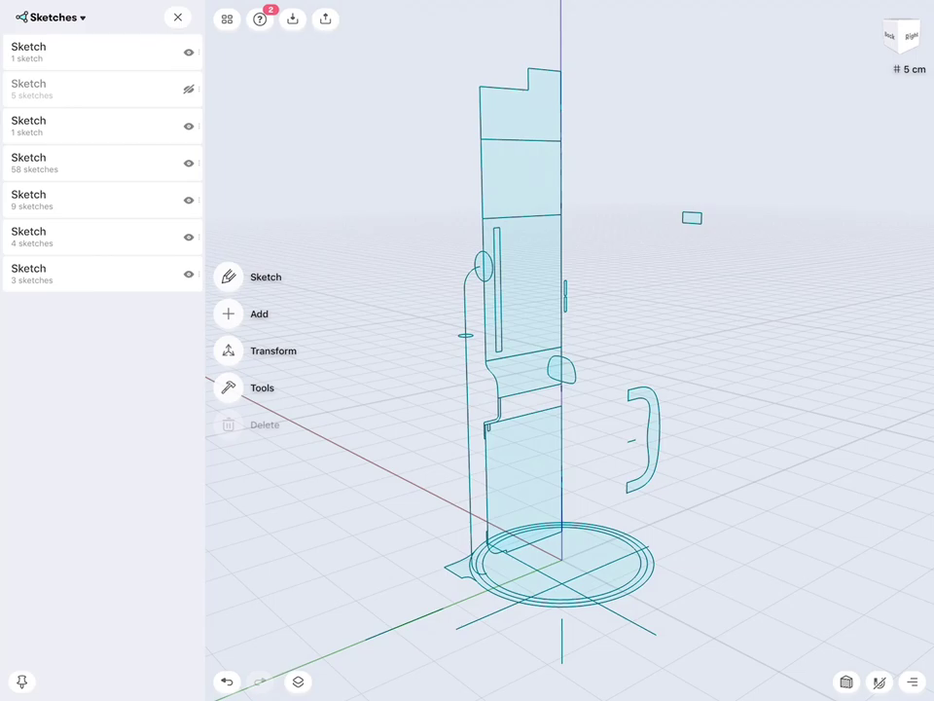
{"action": "left_click", "coordinate": [224, 18]}
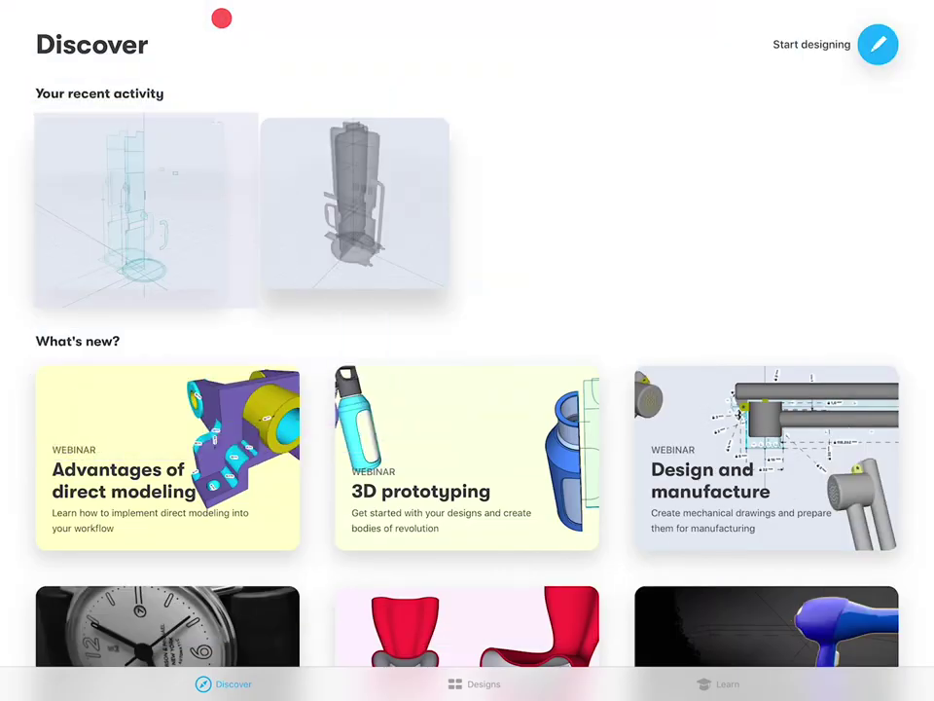
Open the second recent design containing the translucent grey reference coffee maker.
{"action": "left_click", "coordinate": [375, 215]}
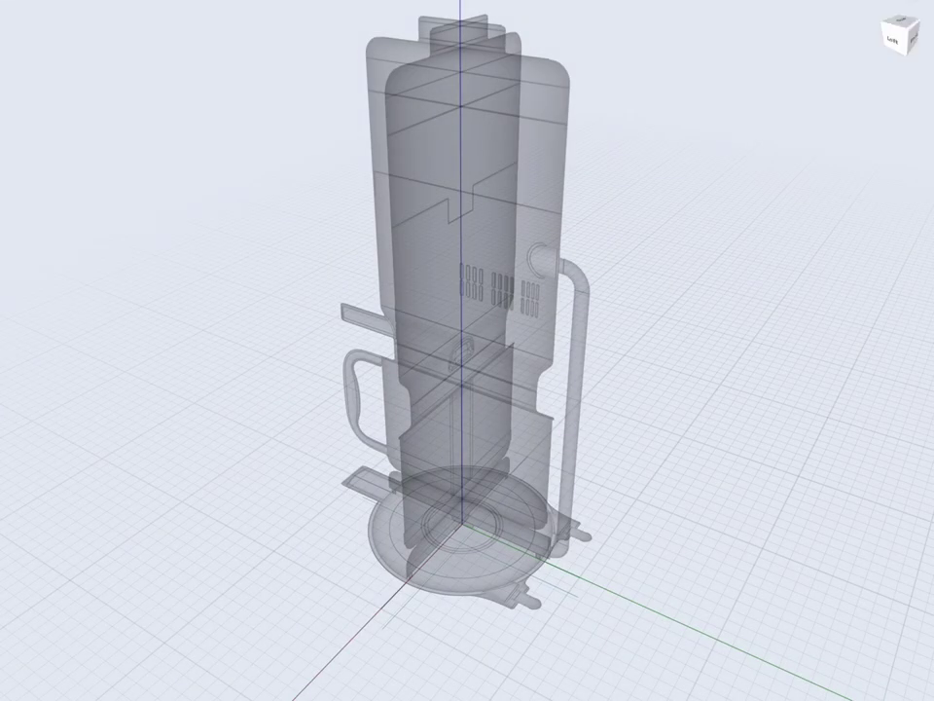
{"action": "middle_click_drag", "start_coordinate": [697, 363], "coordinate": [720, 374]}
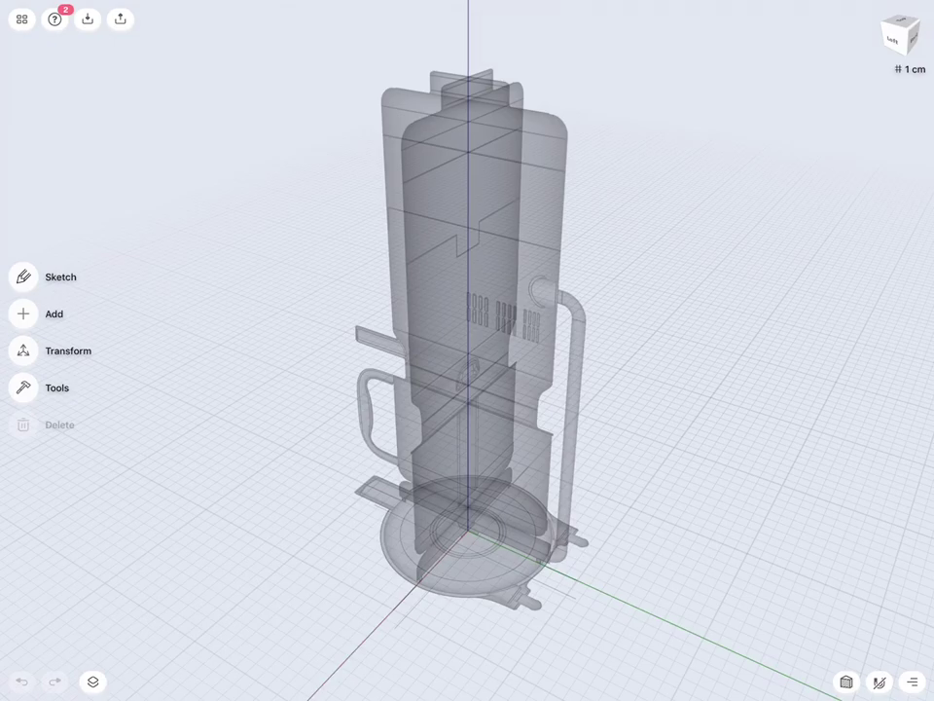
{"action": "middle_click_drag", "start_coordinate": [779, 496], "coordinate": [802, 525]}
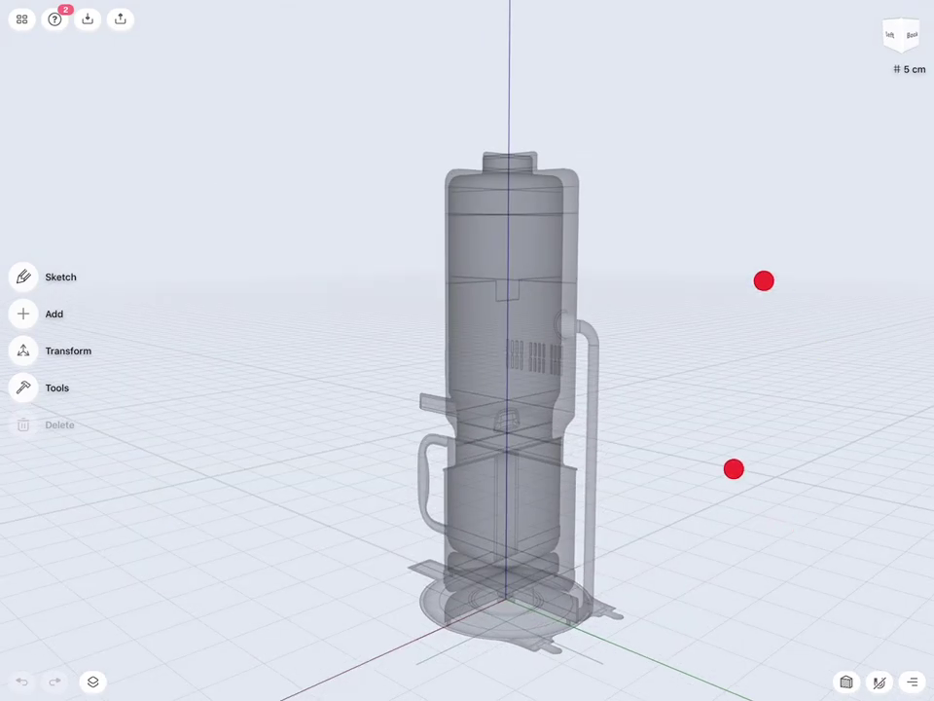
{"action": "middle_click_drag", "start_coordinate": [731, 362], "coordinate": [690, 356]}
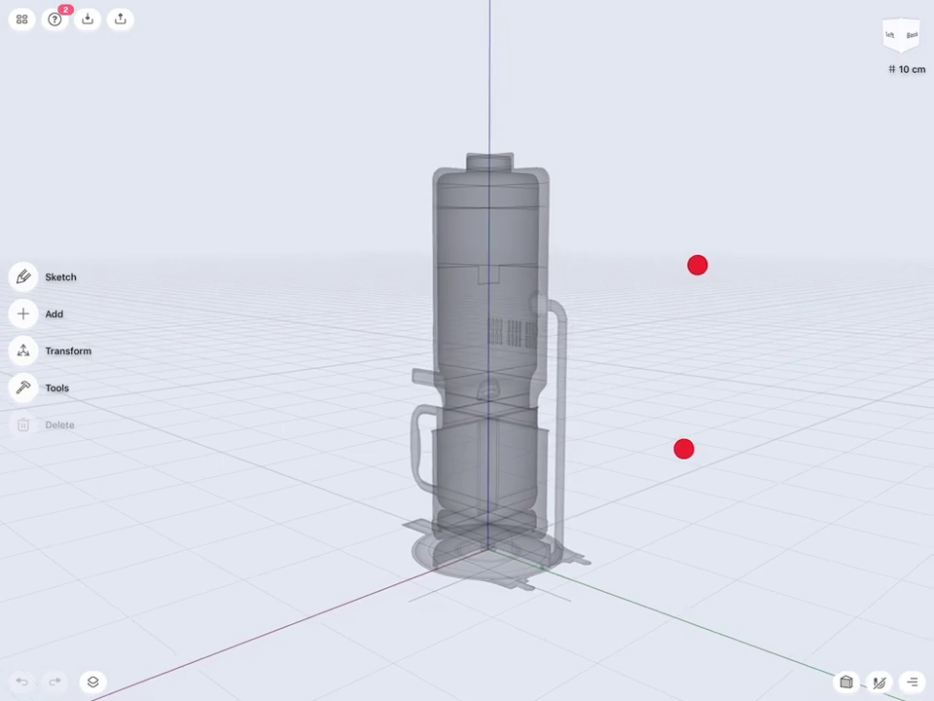
{"action": "middle_click_drag", "start_coordinate": [689, 357], "coordinate": [687, 356]}
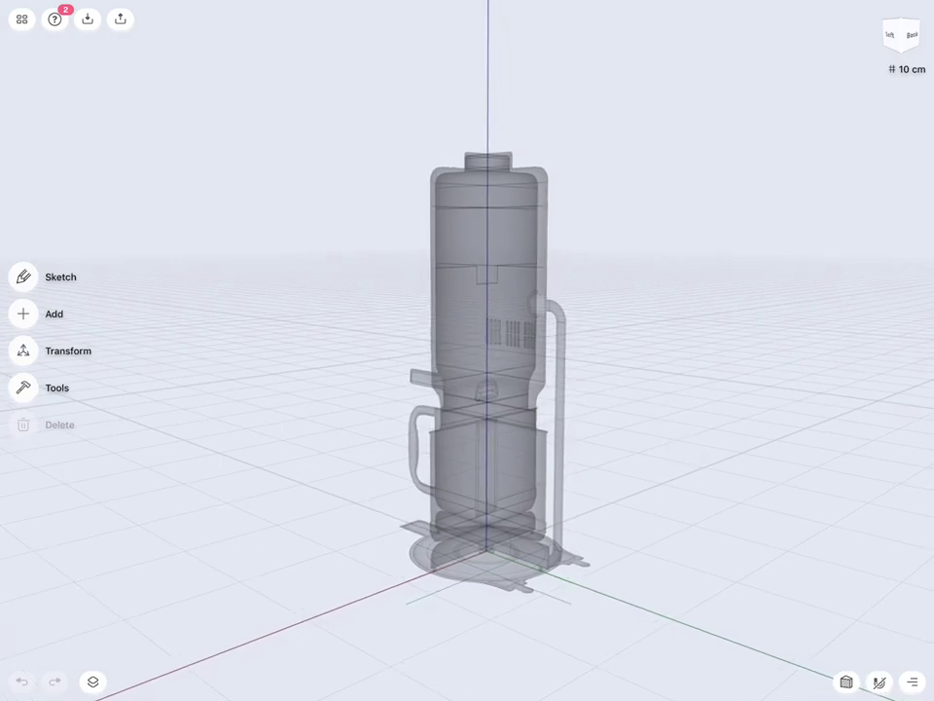
{"action": "middle_click_drag", "start_coordinate": [774, 381], "coordinate": [817, 366]}
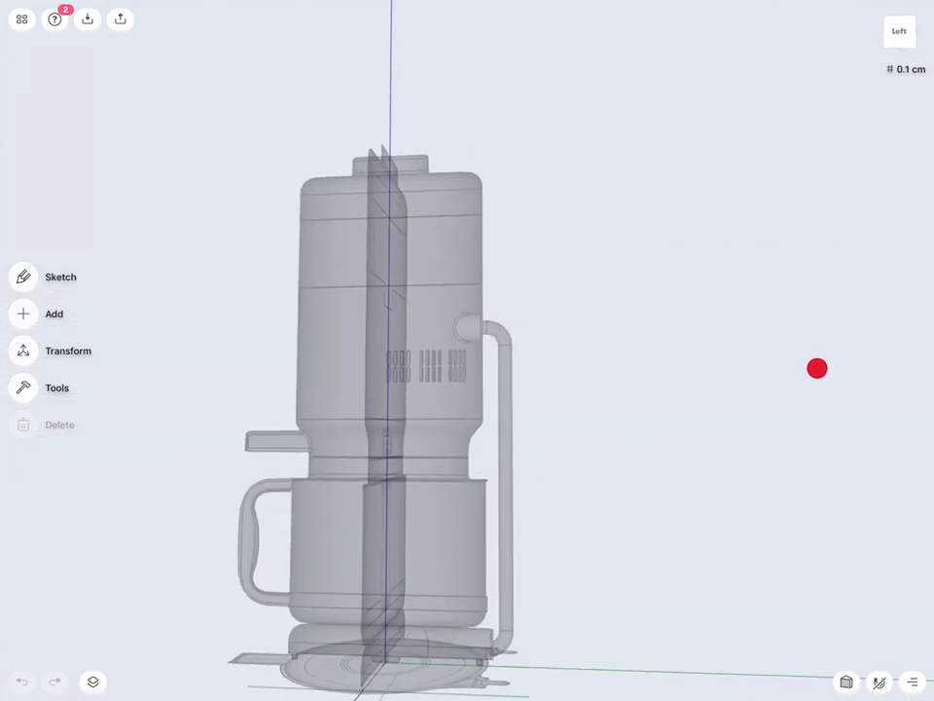
{"action": "scroll", "coordinate": [797, 348], "scroll_direction": "down", "scroll_amount": 2}
Orbit around the reference model and bring up the view orientation options.
{"action": "mouse_move", "coordinate": [850, 233]}
{"action": "middle_mouse_down"}
{"action": "mouse_move", "coordinate": [759, 296]}
{"action": "mouse_move", "coordinate": [750, 388]}
{"action": "mouse_move", "coordinate": [771, 269]}
{"action": "mouse_move", "coordinate": [741, 269]}
{"action": "mouse_move", "coordinate": [760, 236]}
{"action": "middle_mouse_up"}
{"action": "scroll", "coordinate": [761, 332], "scroll_direction": "up", "scroll_amount": 3}
{"action": "mouse_move", "coordinate": [763, 430]}
{"action": "middle_mouse_down"}
{"action": "mouse_move", "coordinate": [730, 390]}
{"action": "mouse_move", "coordinate": [743, 396]}
{"action": "middle_mouse_up"}
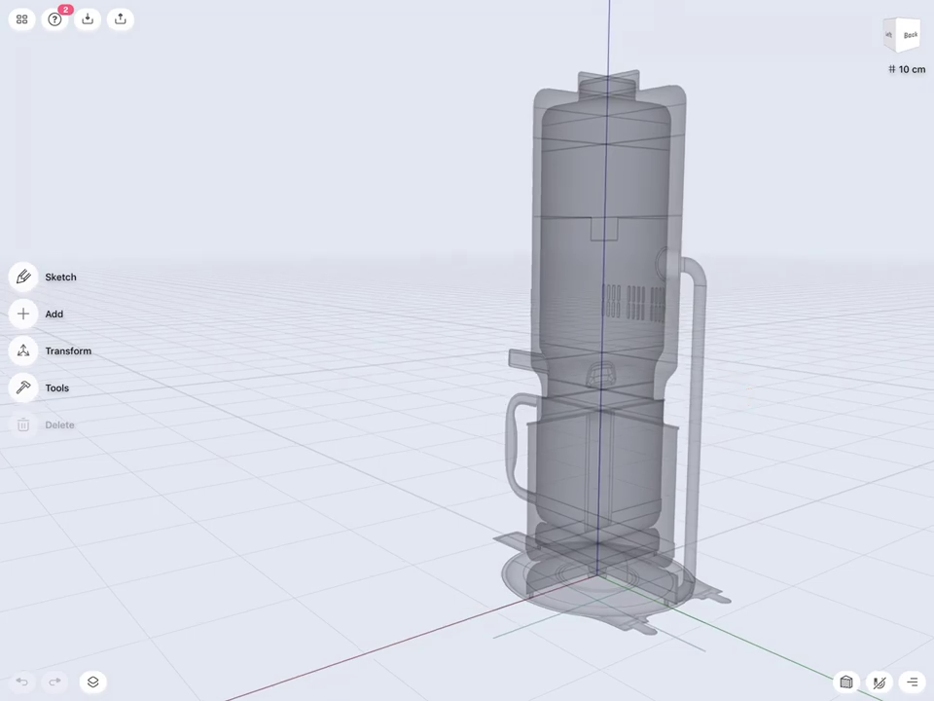
{"action": "scroll", "coordinate": [822, 268], "scroll_direction": "down", "scroll_amount": 2}
{"action": "scroll", "coordinate": [754, 268], "scroll_direction": "down", "scroll_amount": 2}
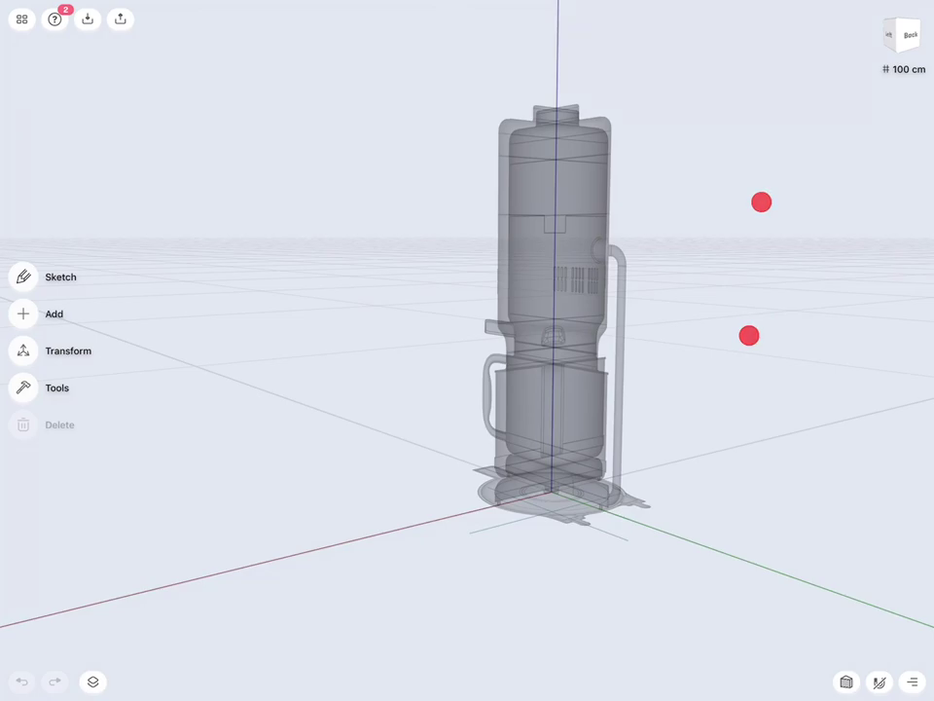
{"action": "middle_click_drag", "start_coordinate": [749, 428], "coordinate": [785, 431]}
{"action": "left_click", "coordinate": [901, 33]}
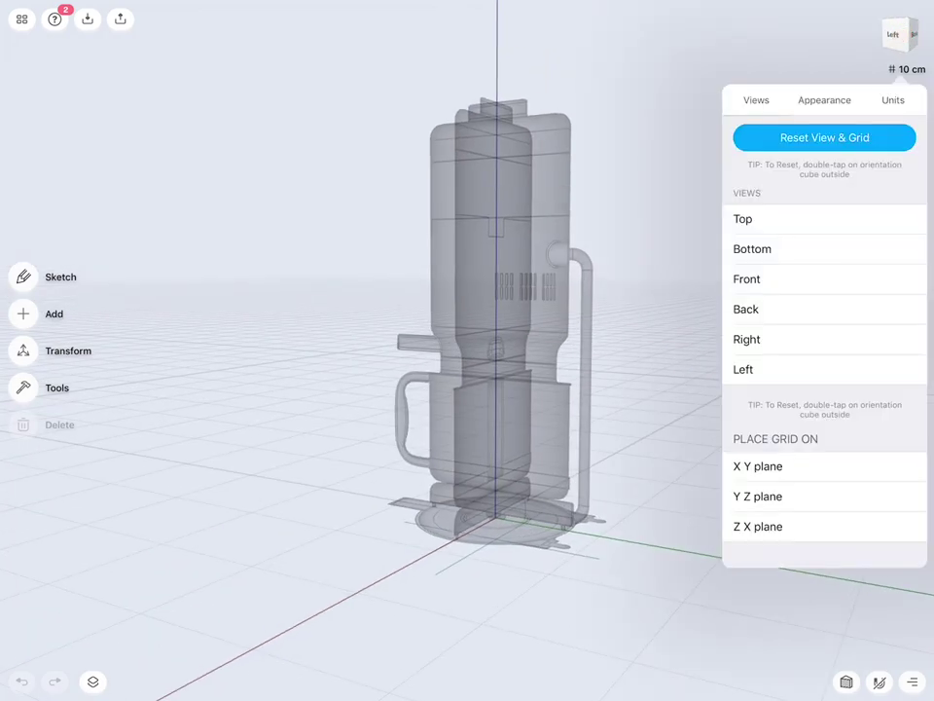
Switch to the straight-on Left view and frame the whole coffee maker.
{"action": "left_click", "coordinate": [813, 376]}
{"action": "left_click", "coordinate": [530, 294]}
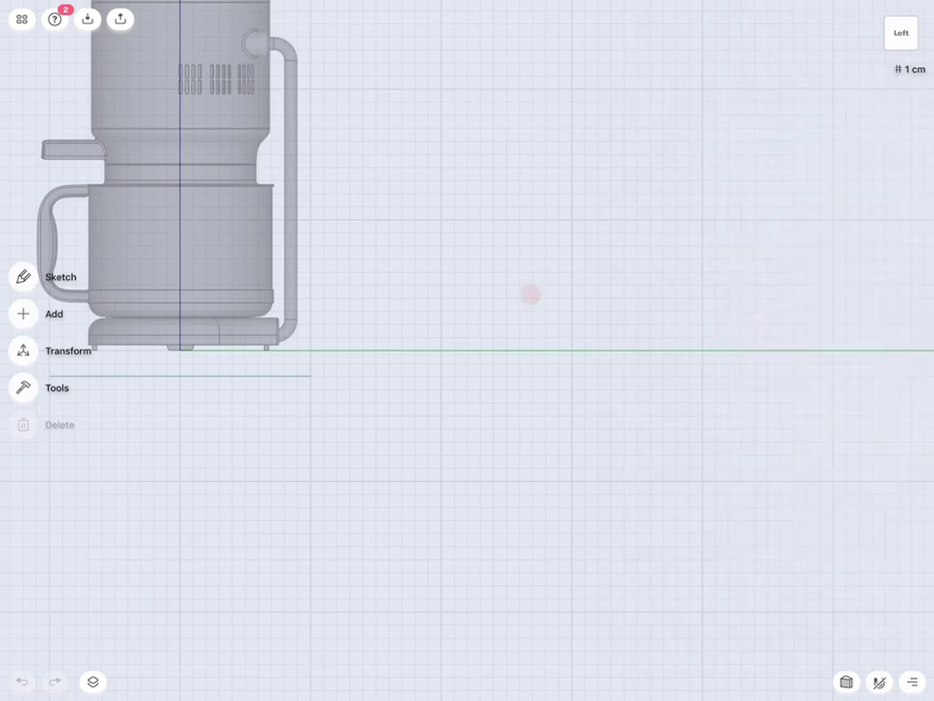
{"action": "middle_click_drag", "start_coordinate": [458, 253], "coordinate": [745, 477]}
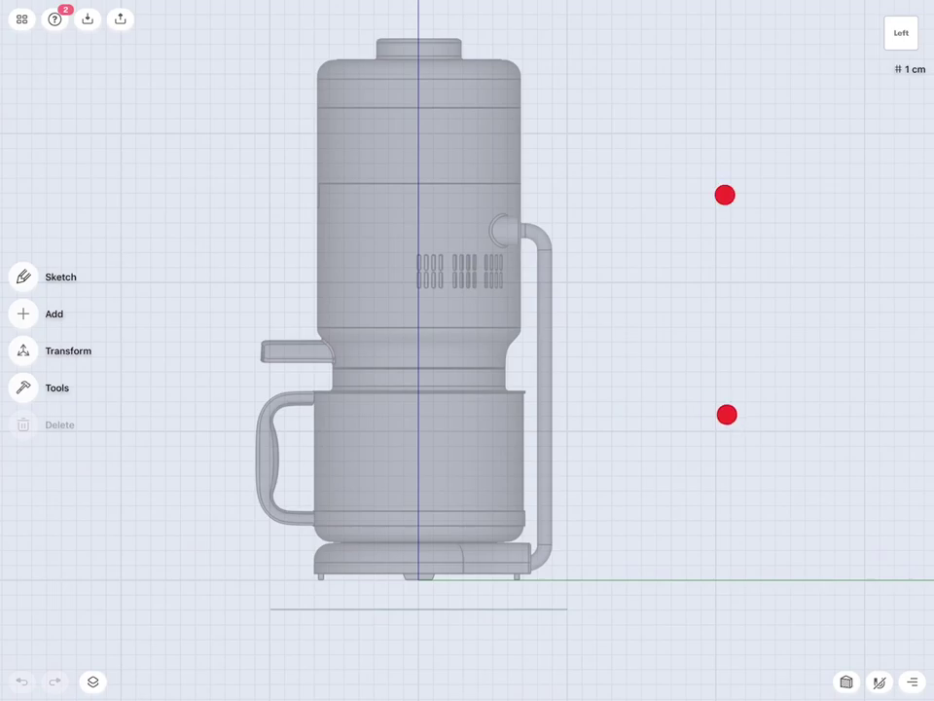
{"action": "middle_click_drag", "start_coordinate": [726, 303], "coordinate": [749, 356]}
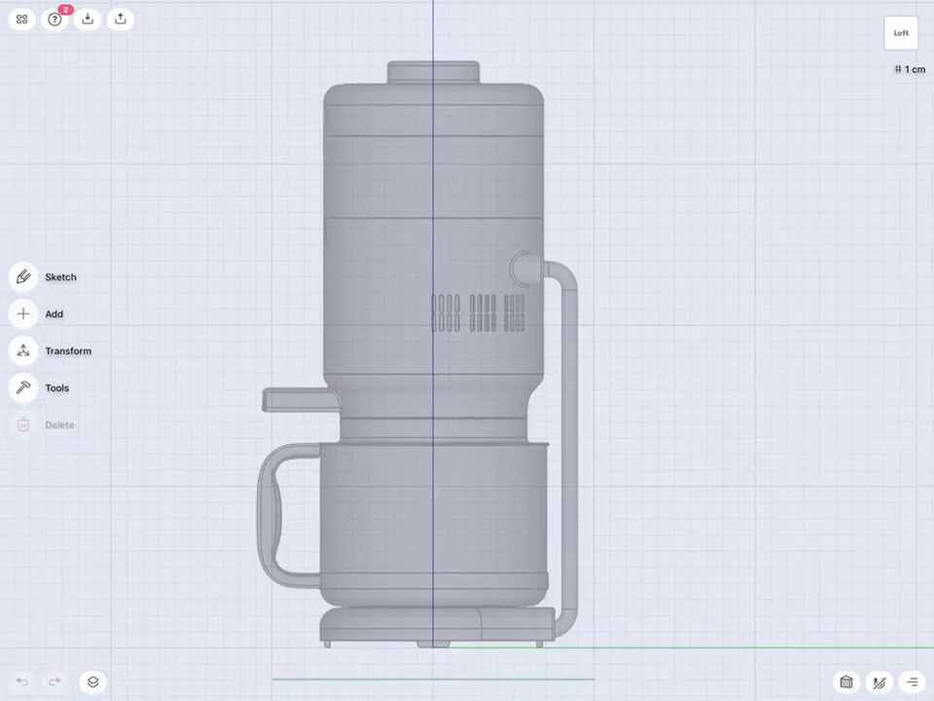
Select several points on the reference coffee maker and adjust the zoom.
{"action": "left_click", "coordinate": [488, 104]}
{"action": "left_click", "coordinate": [467, 96]}
{"action": "left_click", "coordinate": [471, 175]}
{"action": "left_click", "coordinate": [458, 405]}
{"action": "left_click", "coordinate": [444, 496]}
{"action": "left_click", "coordinate": [492, 628]}
{"action": "scroll", "coordinate": [735, 292], "scroll_direction": "up", "scroll_amount": 3}
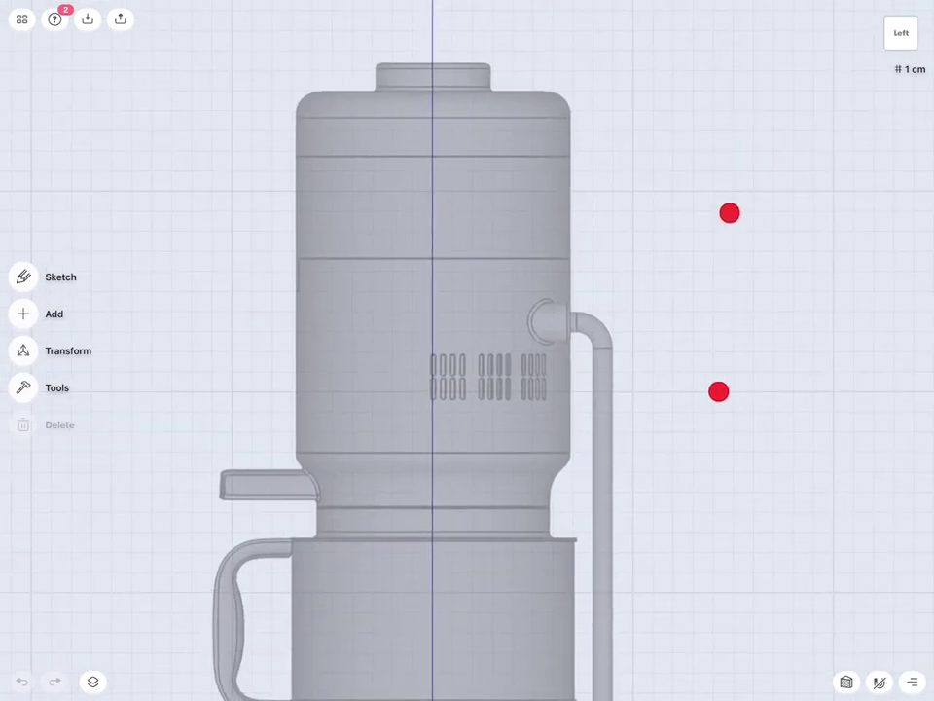
{"action": "scroll", "coordinate": [724, 301], "scroll_direction": "up", "scroll_amount": 1}
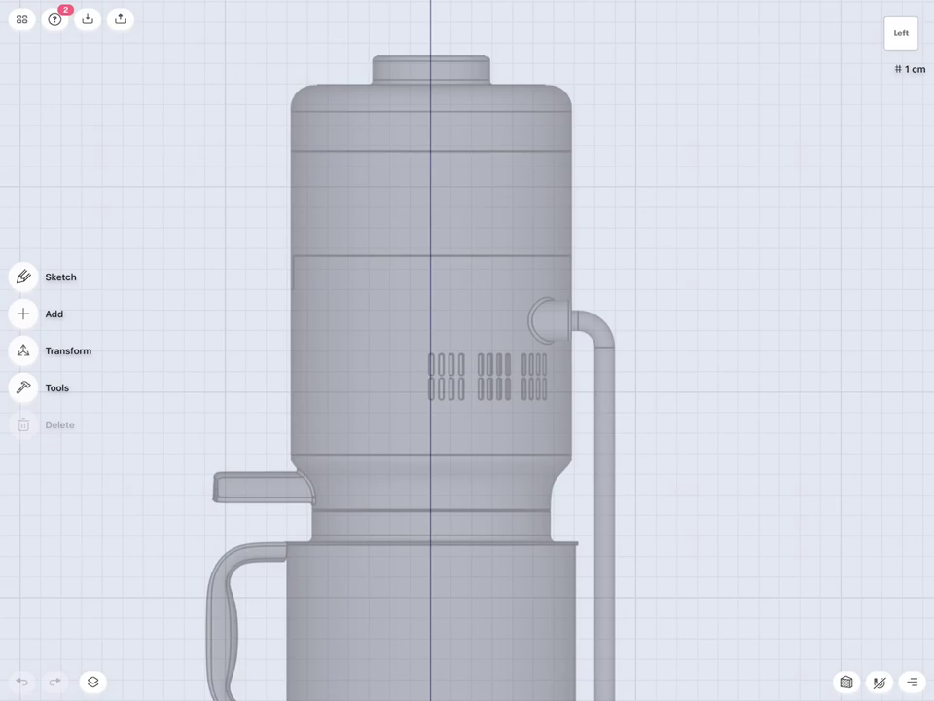
{"action": "scroll", "coordinate": [542, 268], "scroll_direction": "up", "scroll_amount": 5}
{"action": "scroll", "coordinate": [631, 304], "scroll_direction": "up", "scroll_amount": 5}
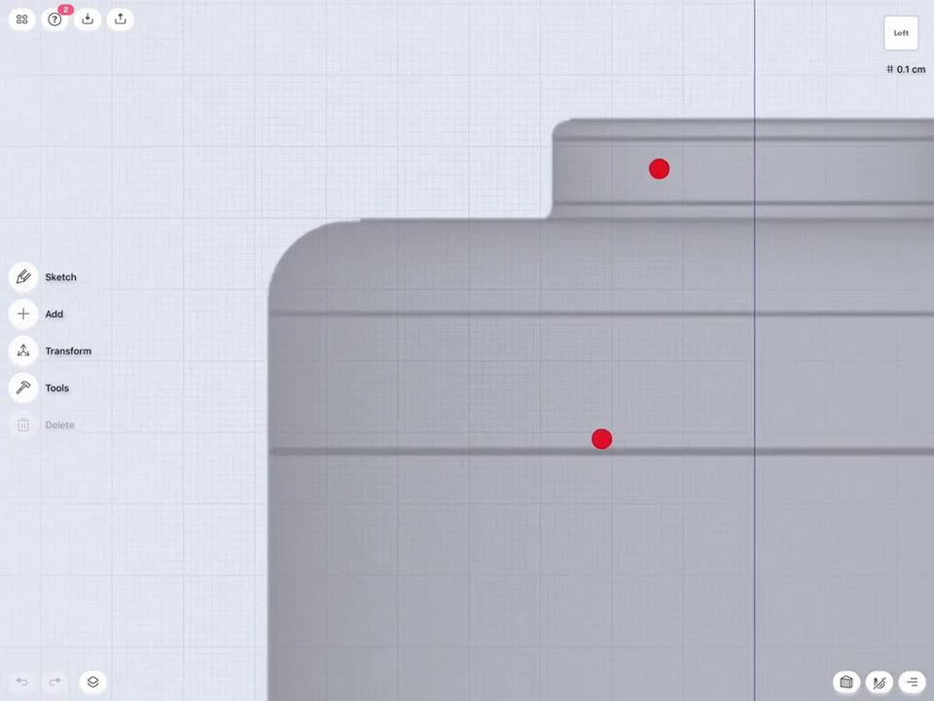
{"action": "scroll", "coordinate": [630, 304], "scroll_direction": "down", "scroll_amount": 1}
{"action": "scroll", "coordinate": [716, 241], "scroll_direction": "down", "scroll_amount": 5}
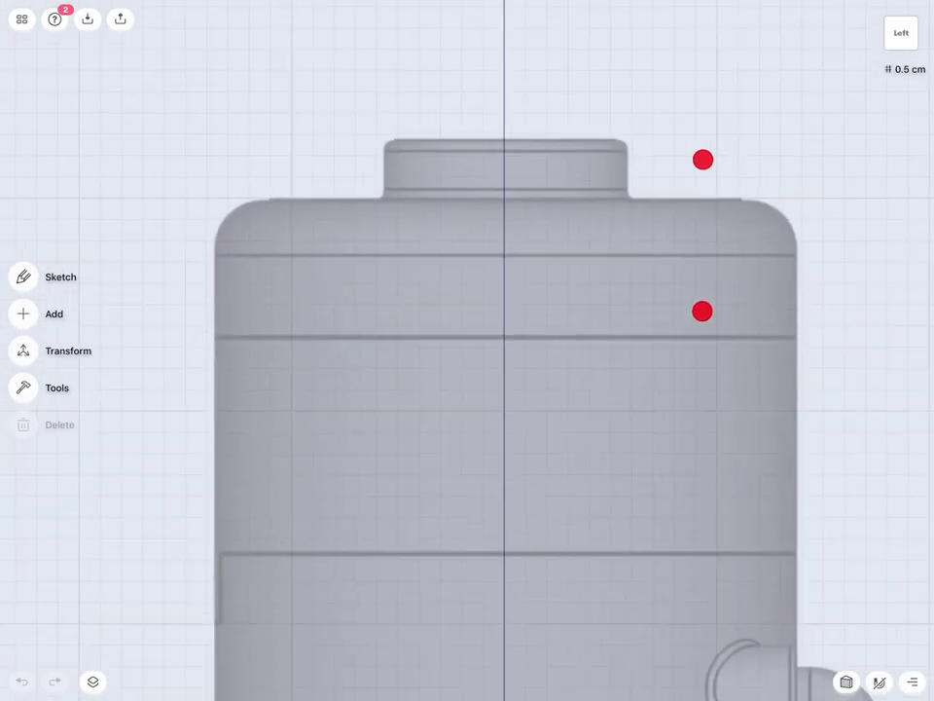
{"action": "scroll", "coordinate": [616, 191], "scroll_direction": "down", "scroll_amount": 3}
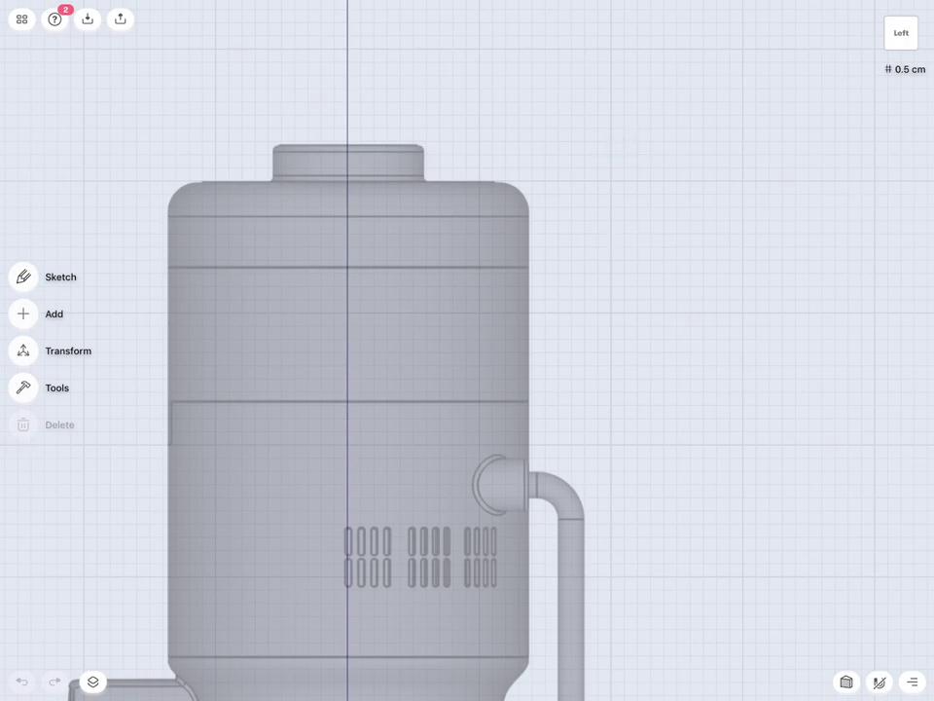
Turn on Snap to grid in the snapping settings.
{"action": "left_click", "coordinate": [878, 681]}
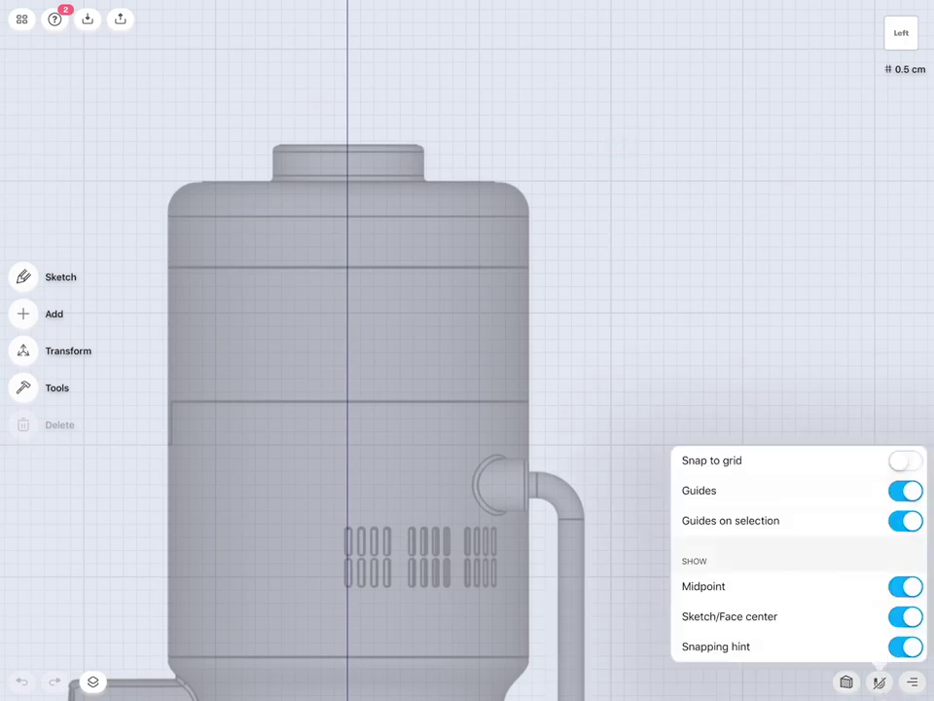
{"action": "left_click", "coordinate": [905, 460]}
{"action": "left_click", "coordinate": [755, 361]}
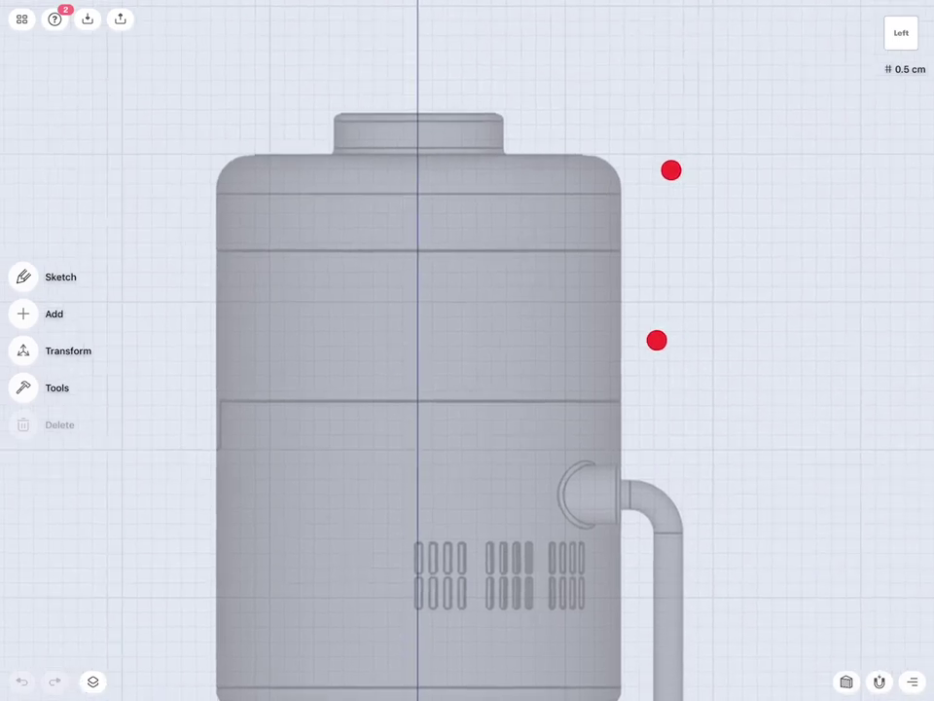
{"action": "scroll", "coordinate": [713, 177], "scroll_direction": "down", "scroll_amount": 5}
{"action": "scroll", "coordinate": [713, 177], "scroll_direction": "up", "scroll_amount": 5}
{"action": "scroll", "coordinate": [649, 296], "scroll_direction": "up", "scroll_amount": 5}
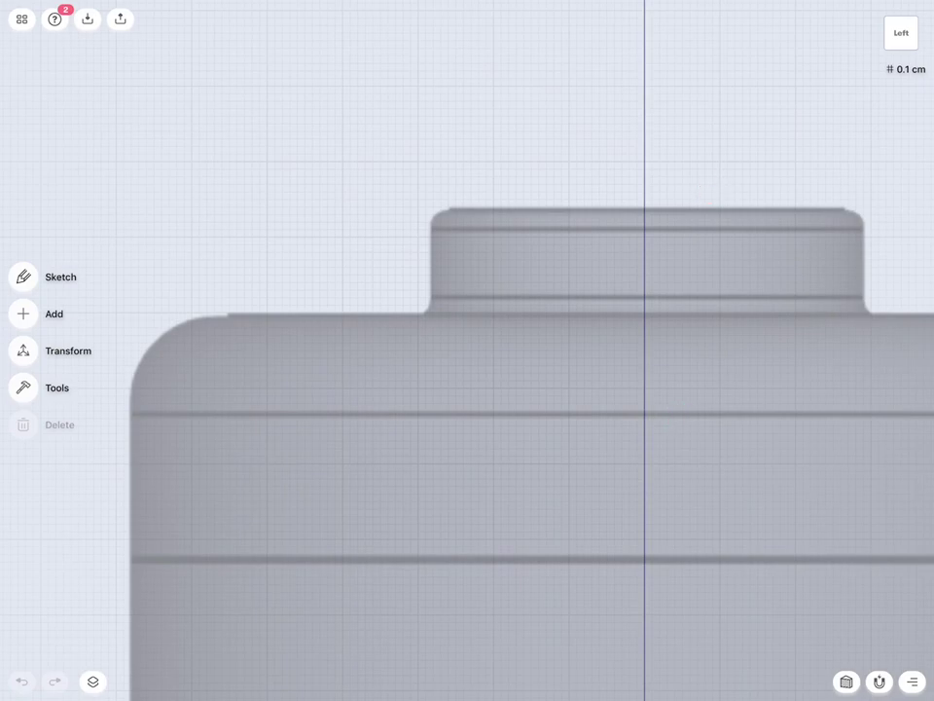
Draw a 2.9 cm line along the cap top, starting from the axis.
{"action": "mouse_move", "coordinate": [643, 207]}
{"action": "left_mouse_down"}
{"action": "mouse_move", "coordinate": [489, 203]}
{"action": "mouse_move", "coordinate": [470, 148]}
{"action": "mouse_move", "coordinate": [478, 175]}
{"action": "mouse_move", "coordinate": [467, 204]}
{"action": "mouse_move", "coordinate": [425, 207]}
{"action": "left_mouse_up"}
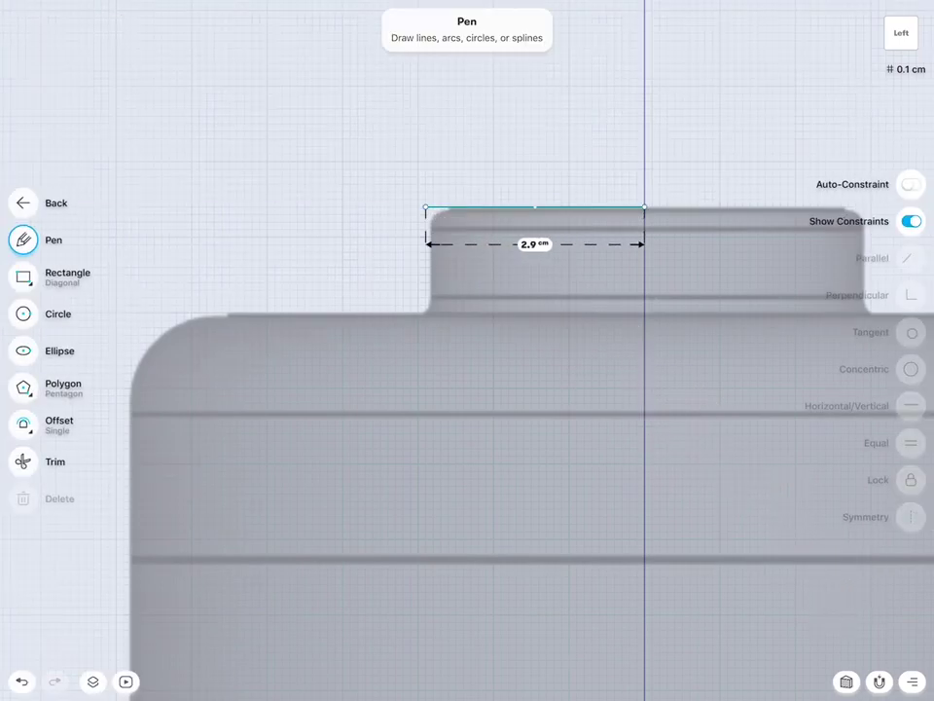
{"action": "scroll", "coordinate": [699, 236], "scroll_direction": "up", "scroll_amount": 5}
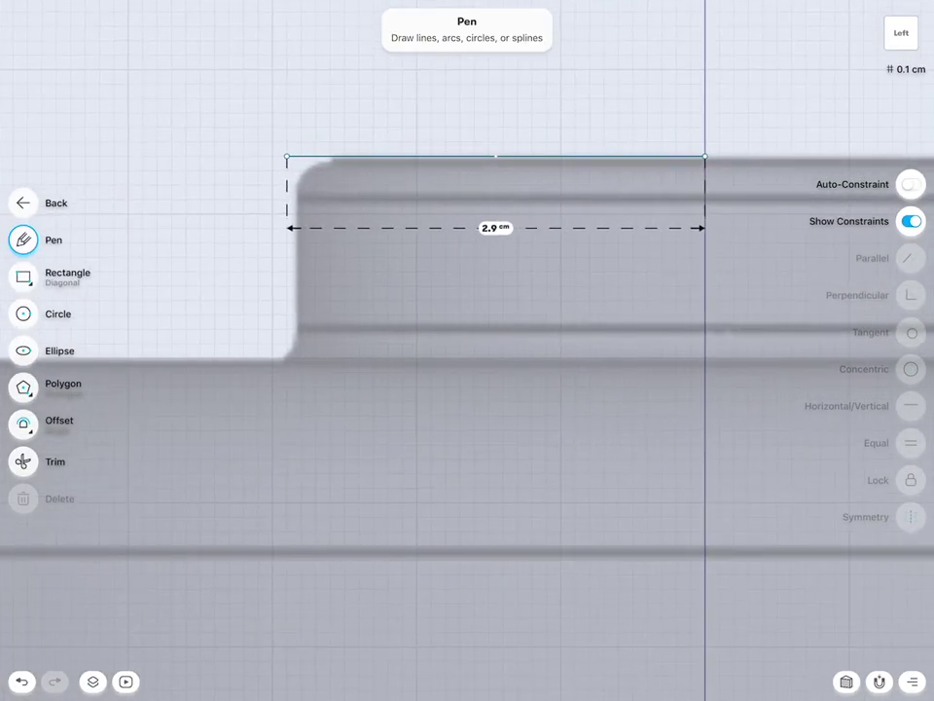
{"action": "left_click", "coordinate": [705, 156]}
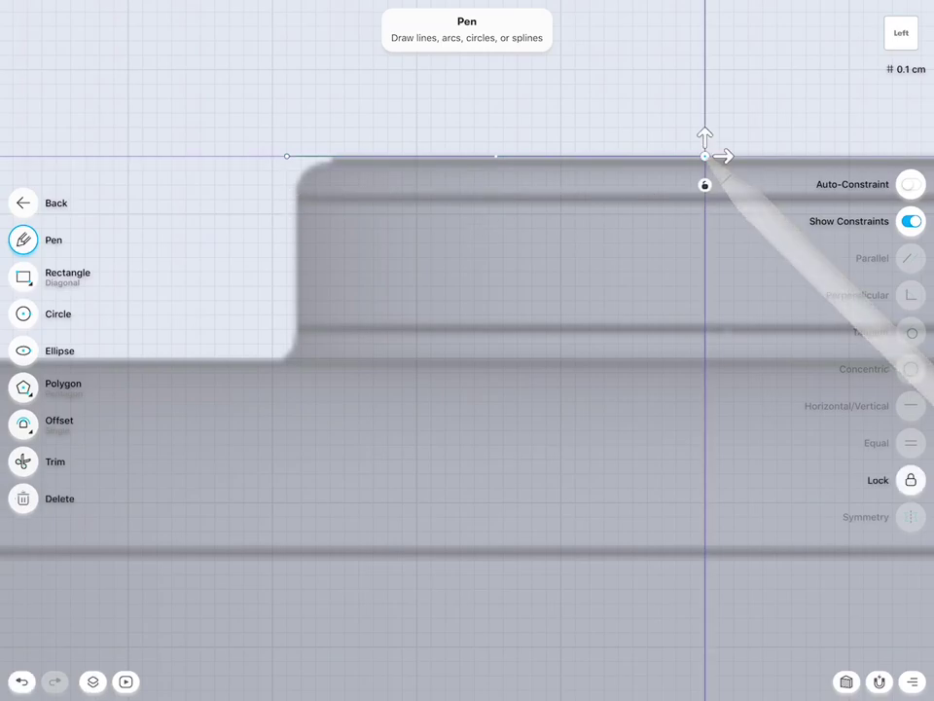
{"action": "left_click", "coordinate": [705, 185]}
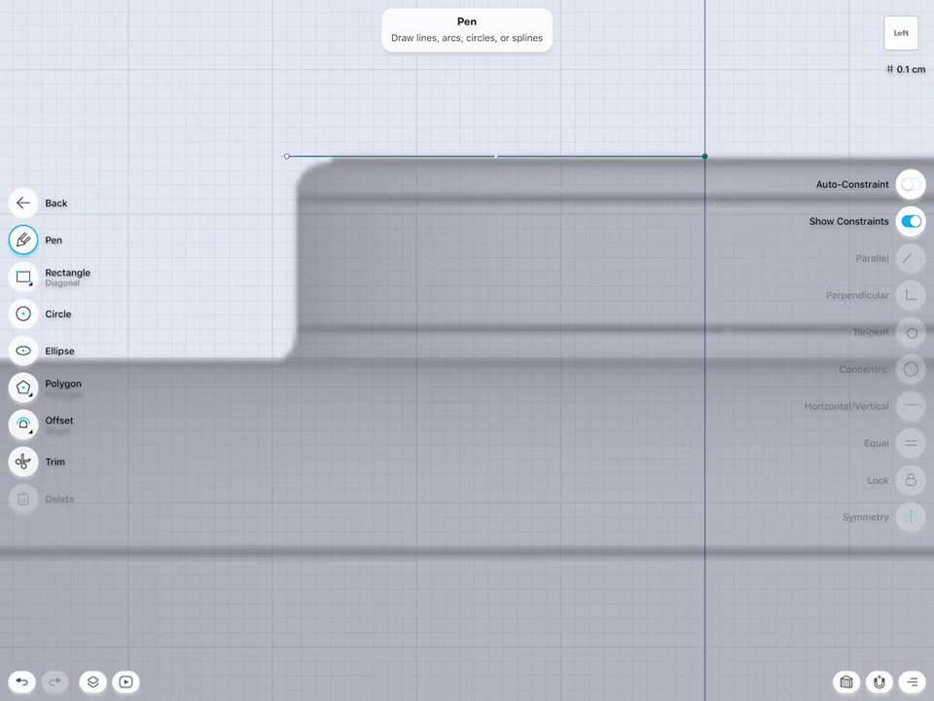
{"action": "scroll", "coordinate": [592, 436], "scroll_direction": "up", "scroll_amount": 2}
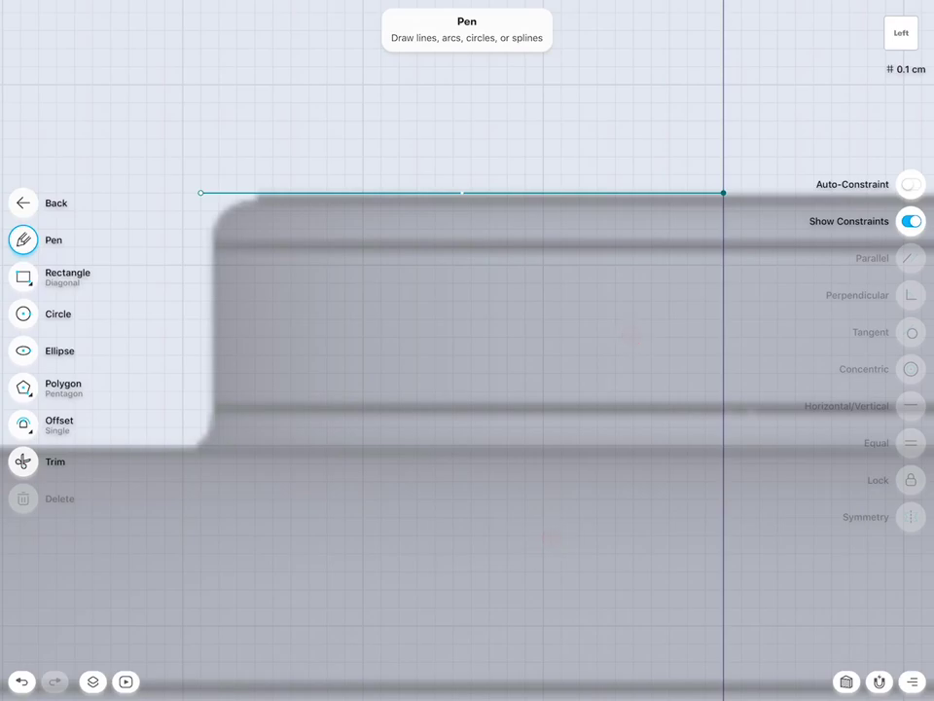
Turn on Auto-Constraint and shorten the top line so it ends on the lid's corner.
{"action": "left_click", "coordinate": [911, 184]}
{"action": "left_click", "coordinate": [423, 193]}
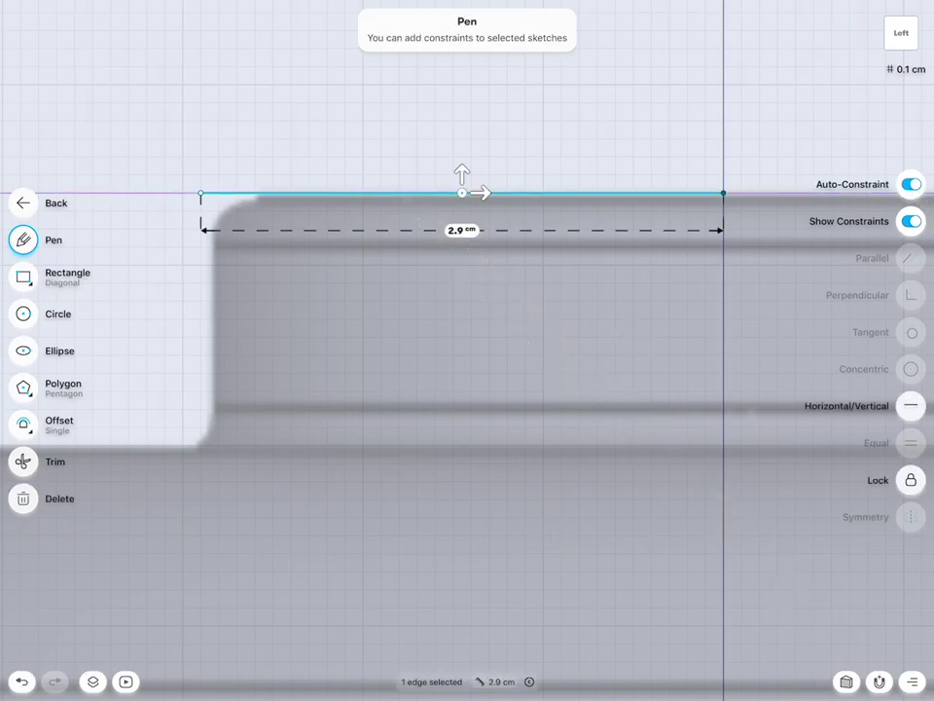
{"action": "left_click", "coordinate": [548, 202]}
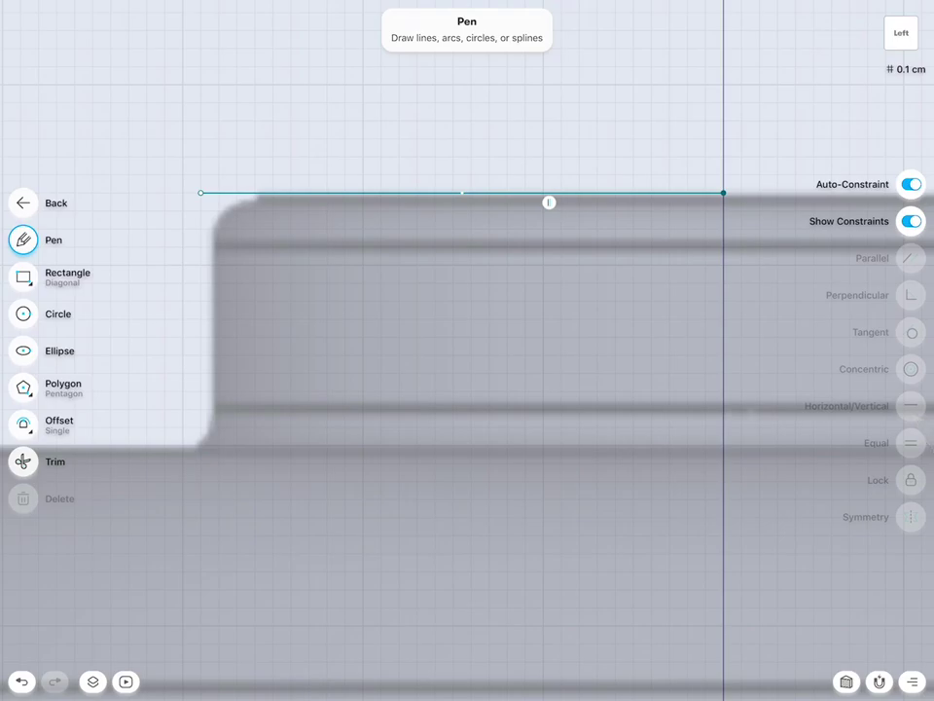
{"action": "left_click", "coordinate": [201, 193]}
{"action": "mouse_move", "coordinate": [201, 193]}
{"action": "left_mouse_down"}
{"action": "mouse_move", "coordinate": [506, 193]}
{"action": "mouse_move", "coordinate": [219, 192]}
{"action": "left_mouse_up"}
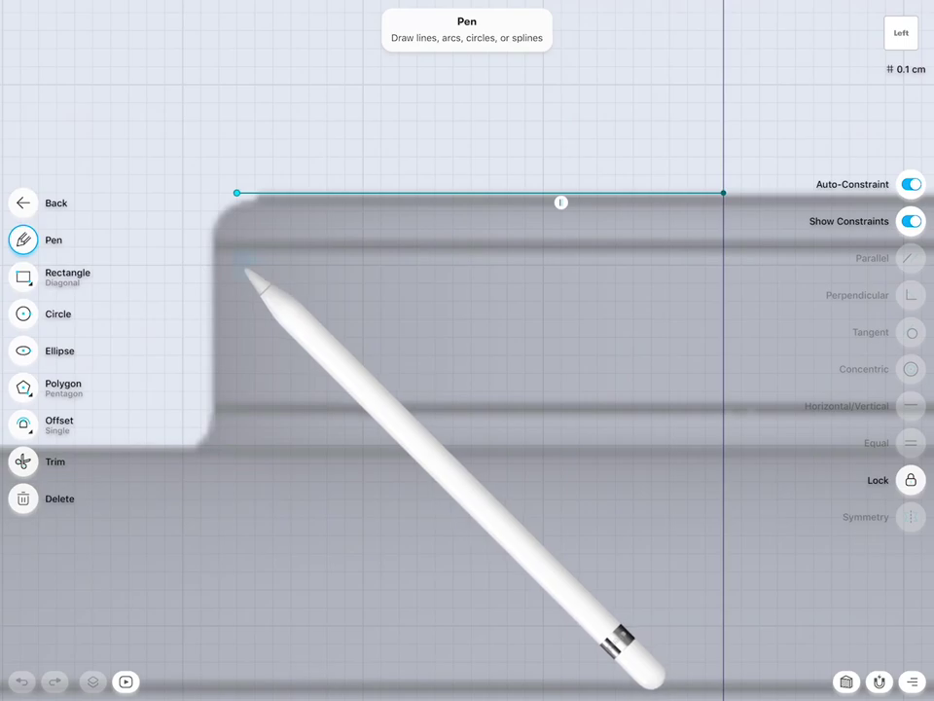
{"action": "scroll", "coordinate": [550, 336], "scroll_direction": "up", "scroll_amount": 5}
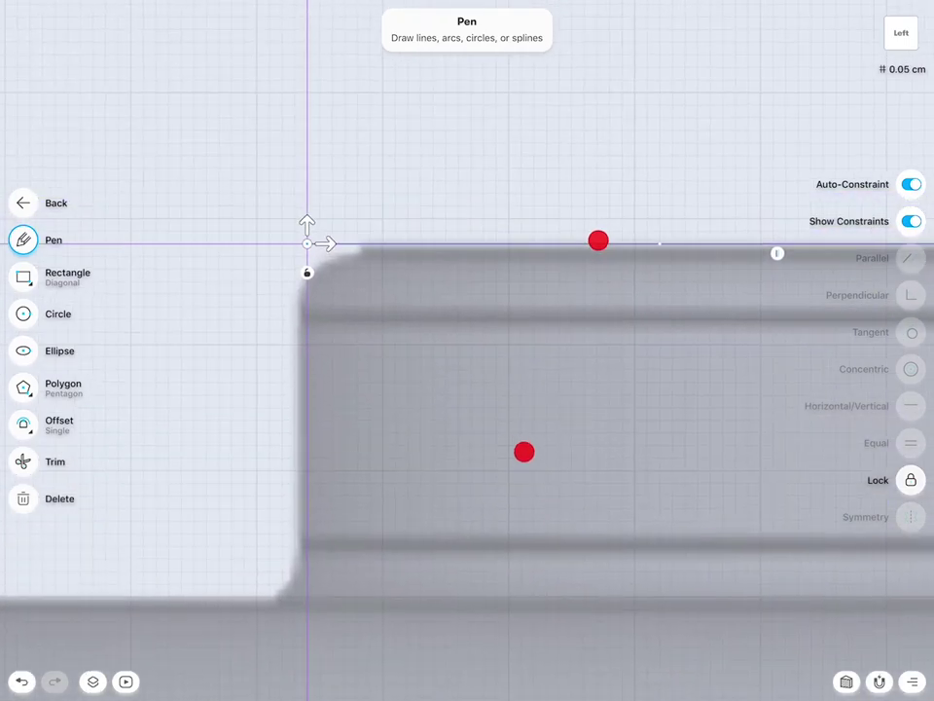
{"action": "scroll", "coordinate": [651, 442], "scroll_direction": "down", "scroll_amount": 3}
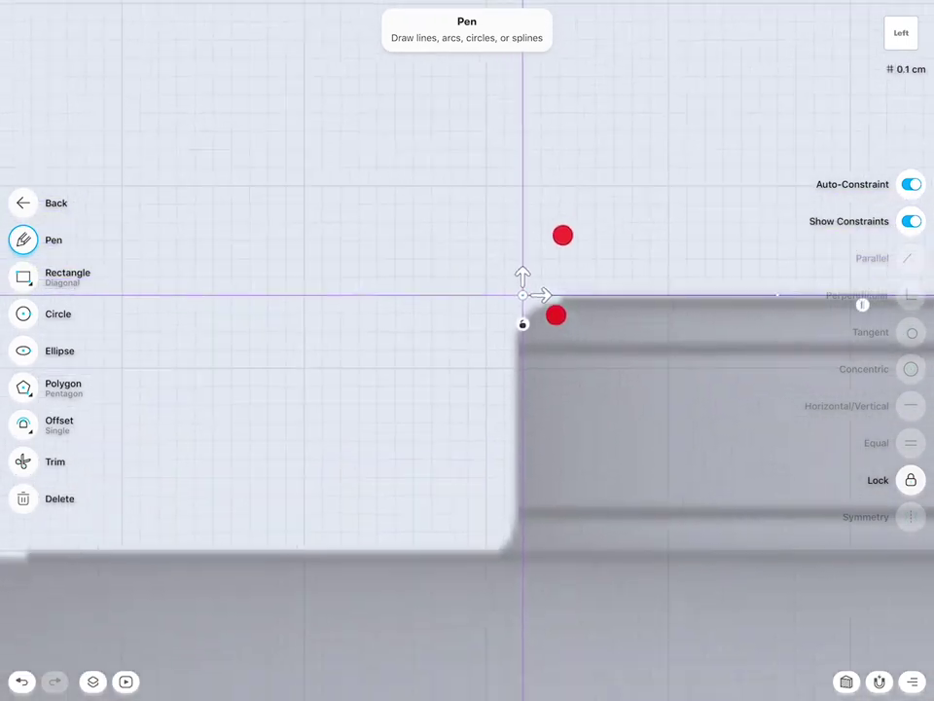
{"action": "scroll", "coordinate": [529, 280], "scroll_direction": "up", "scroll_amount": 5}
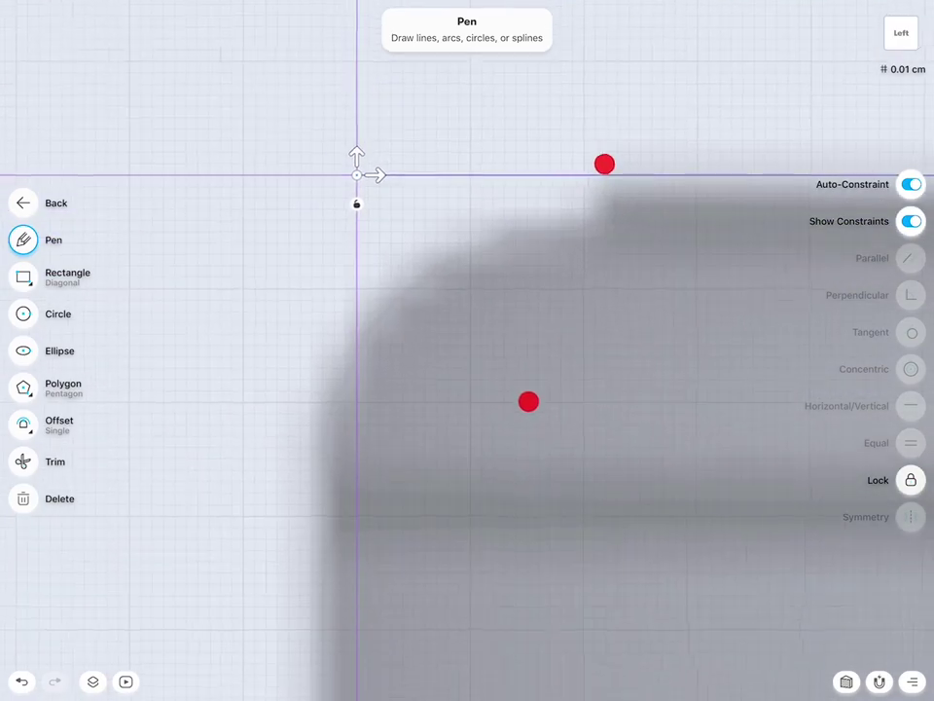
{"action": "left_click_drag", "start_coordinate": [342, 146], "coordinate": [304, 146]}
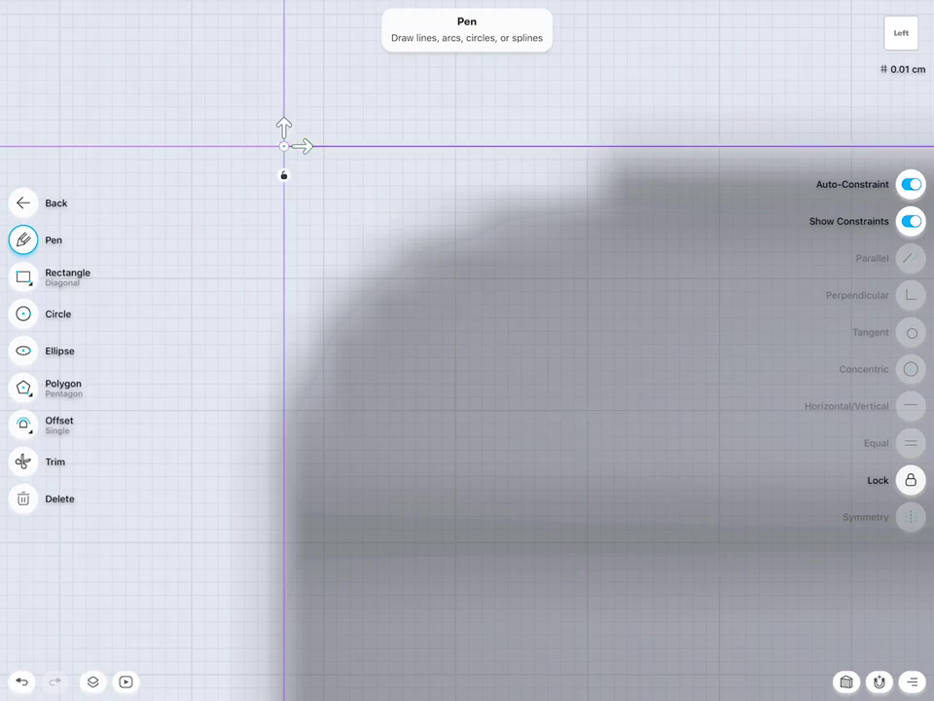
Draw a 1.401 cm vertical line down from the top line's left end.
{"action": "left_click", "coordinate": [879, 681]}
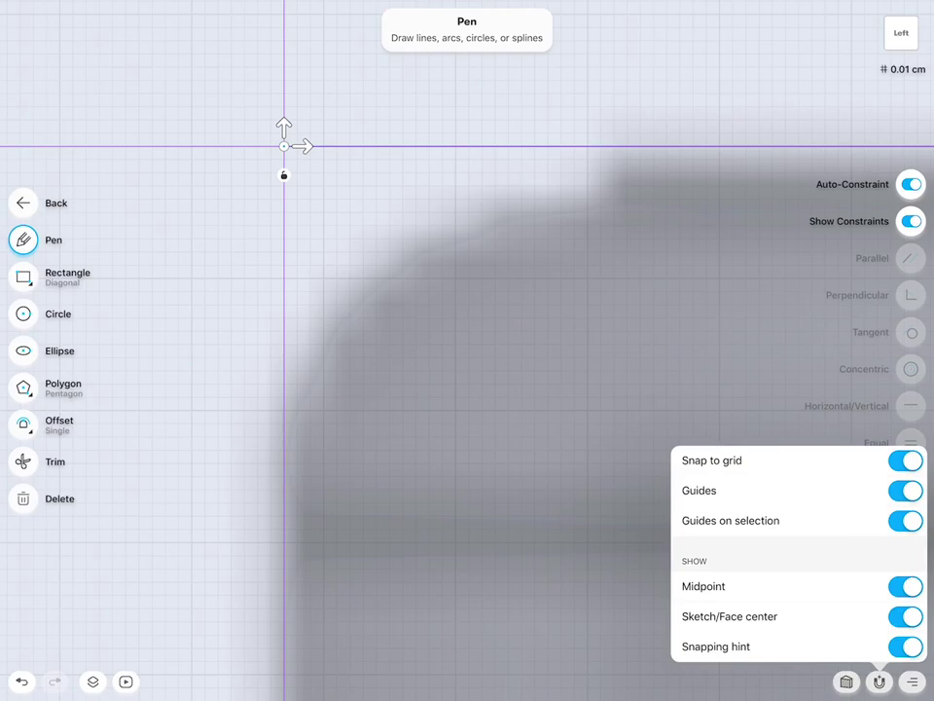
{"action": "left_click", "coordinate": [549, 318]}
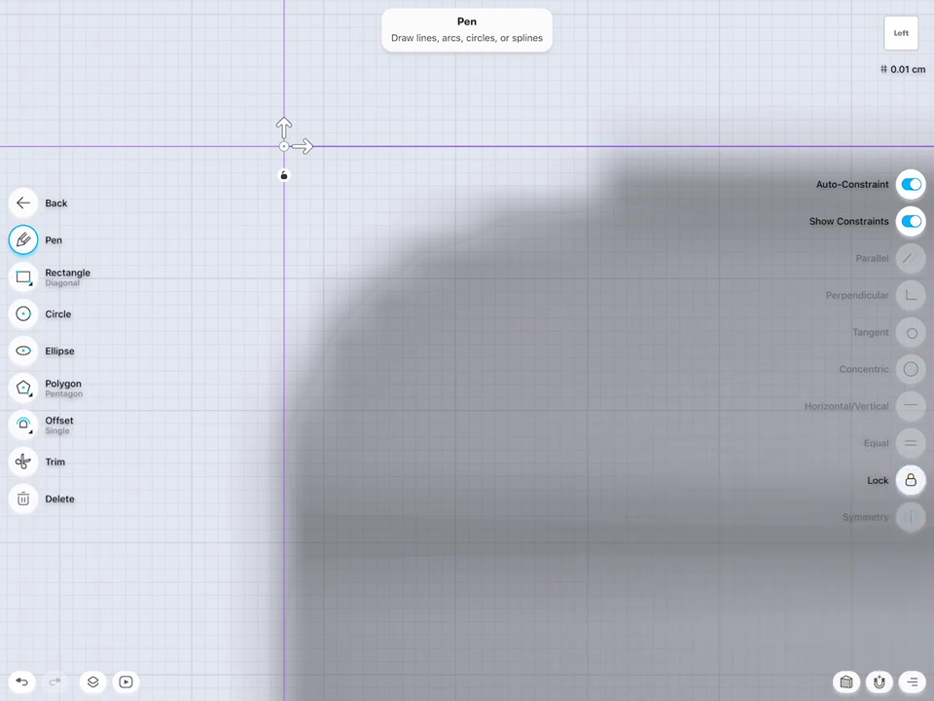
{"action": "scroll", "coordinate": [672, 194], "scroll_direction": "down", "scroll_amount": 3}
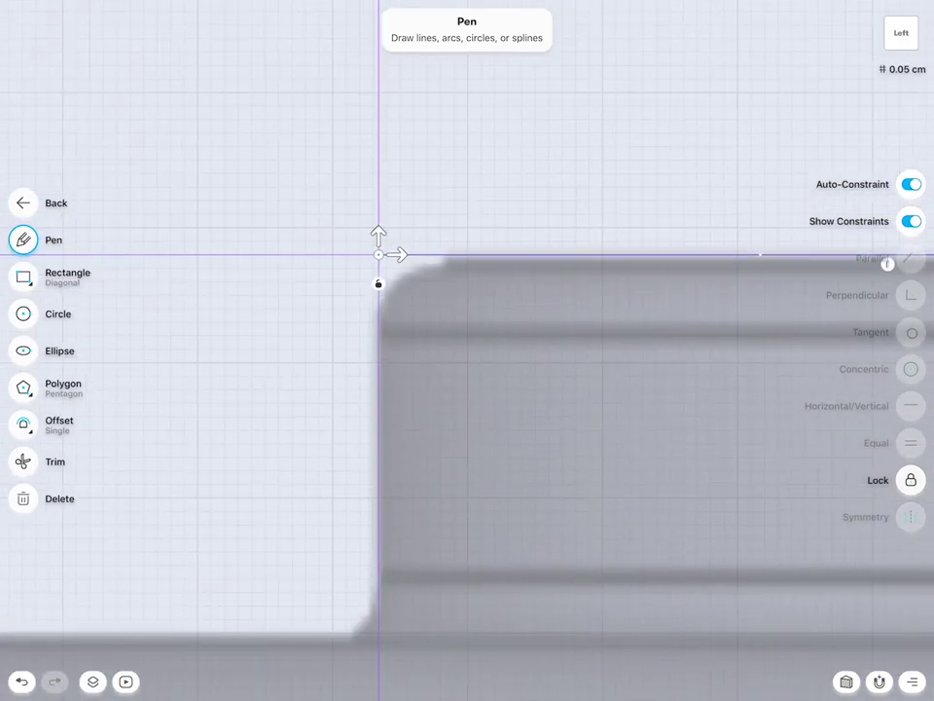
{"action": "left_click", "coordinate": [604, 478]}
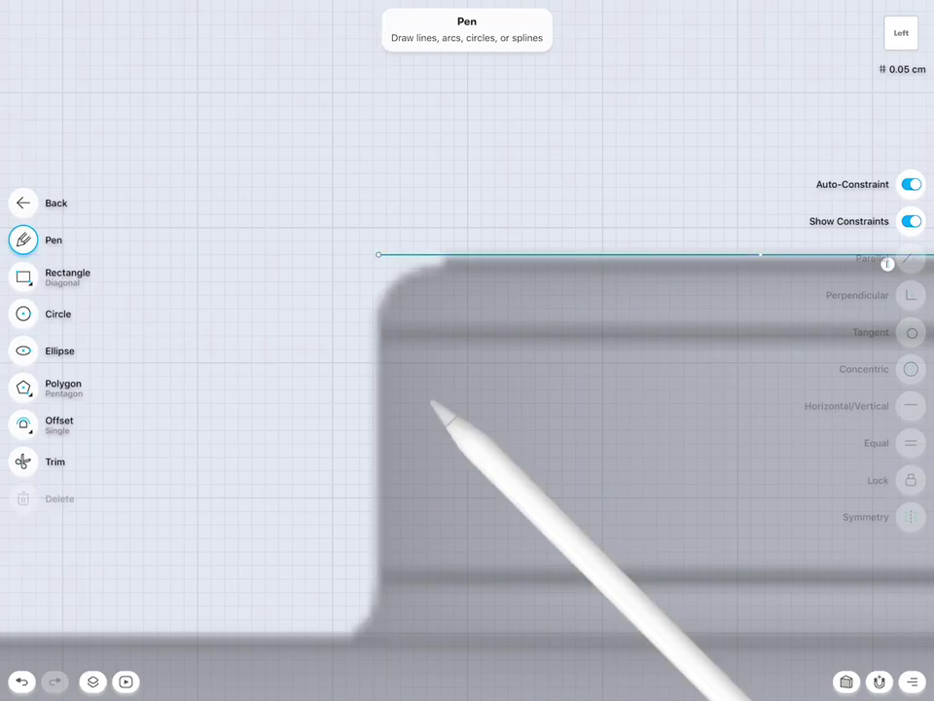
{"action": "scroll", "coordinate": [708, 222], "scroll_direction": "down", "scroll_amount": 2}
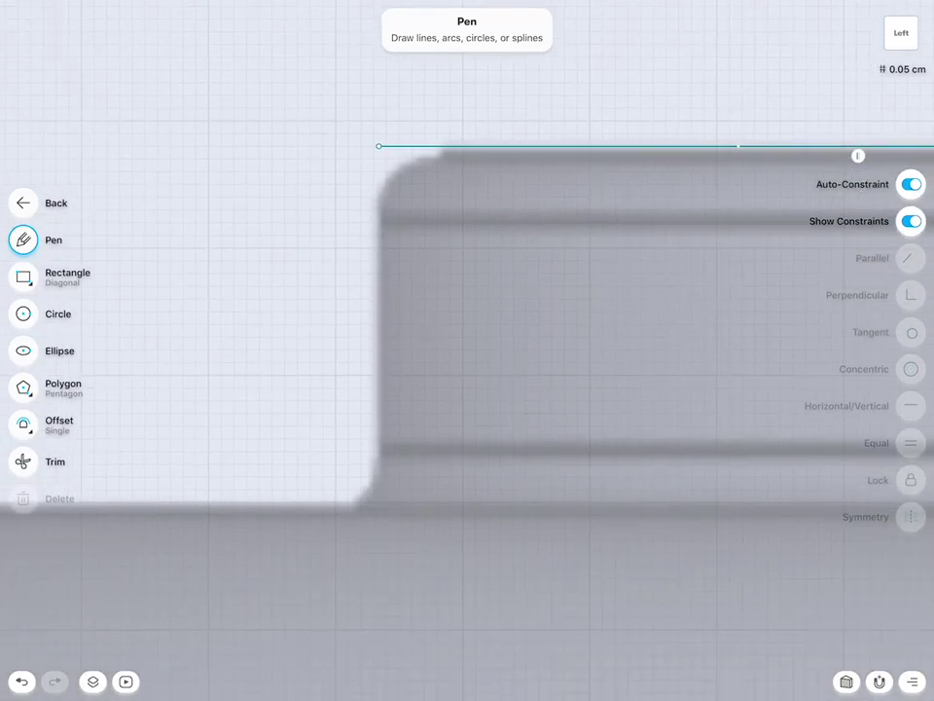
{"action": "left_click_drag", "start_coordinate": [379, 146], "coordinate": [380, 494]}
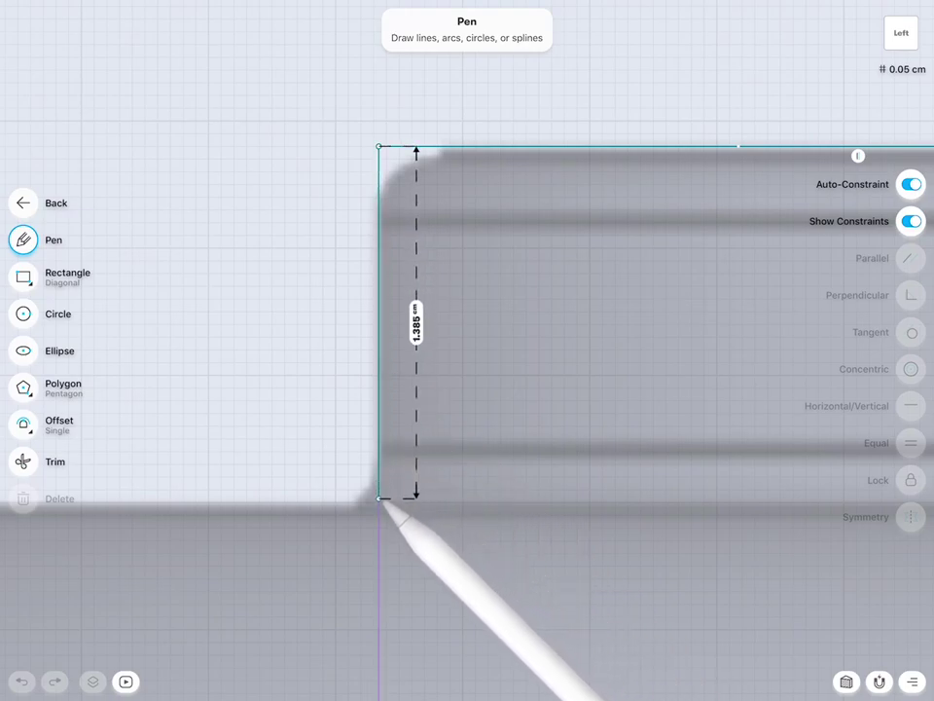
{"action": "left_click_drag", "start_coordinate": [379, 493], "coordinate": [380, 497]}
{"action": "middle_click_drag", "start_coordinate": [542, 477], "coordinate": [797, 394]}
{"action": "scroll", "coordinate": [797, 393], "scroll_direction": "down", "scroll_amount": 5}
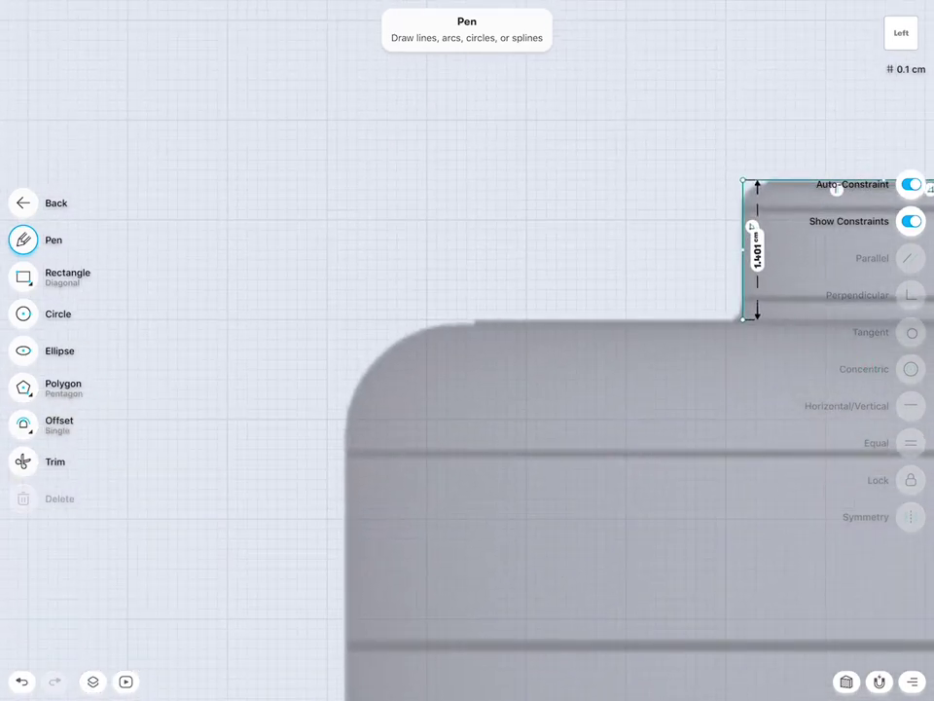
Draw a 4.034 cm horizontal line along the step and nudge its corner onto the reference edge.
{"action": "left_click_drag", "start_coordinate": [743, 318], "coordinate": [339, 319]}
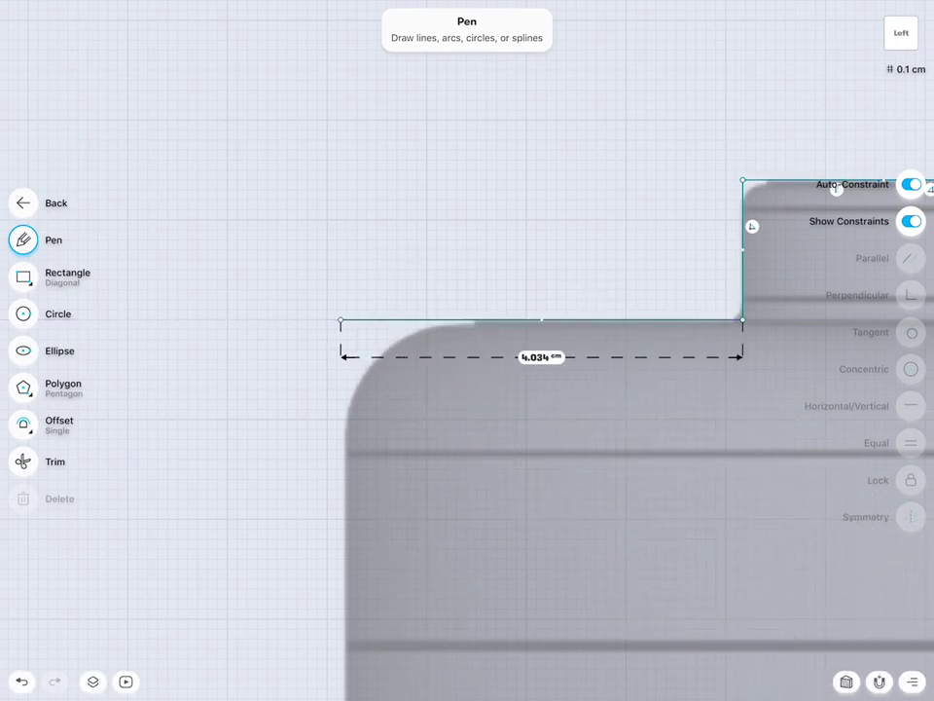
{"action": "scroll", "coordinate": [613, 364], "scroll_direction": "up", "scroll_amount": 5}
{"action": "middle_click_drag", "start_coordinate": [614, 365], "coordinate": [347, 392]}
{"action": "scroll", "coordinate": [574, 385], "scroll_direction": "up", "scroll_amount": 3}
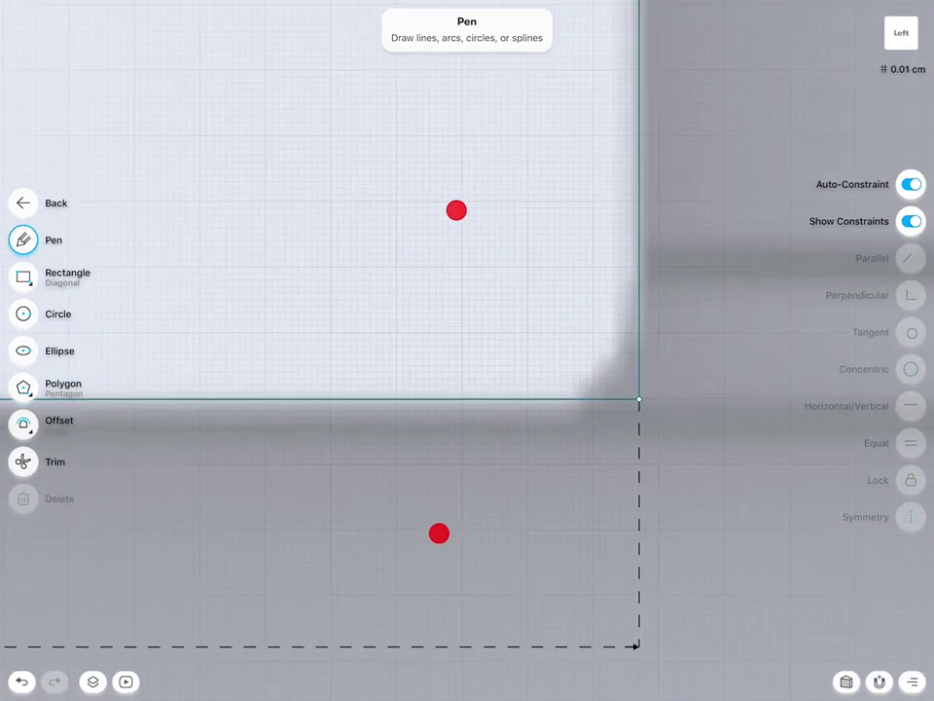
{"action": "left_click", "coordinate": [639, 399]}
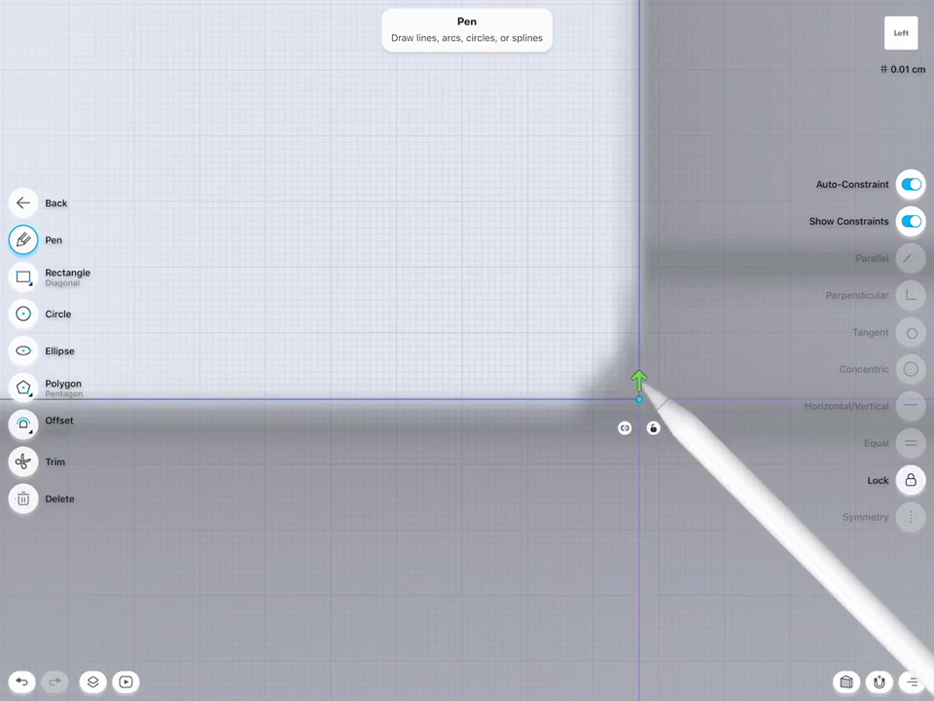
{"action": "left_click_drag", "start_coordinate": [639, 382], "coordinate": [639, 393]}
{"action": "scroll", "coordinate": [738, 368], "scroll_direction": "down", "scroll_amount": 3}
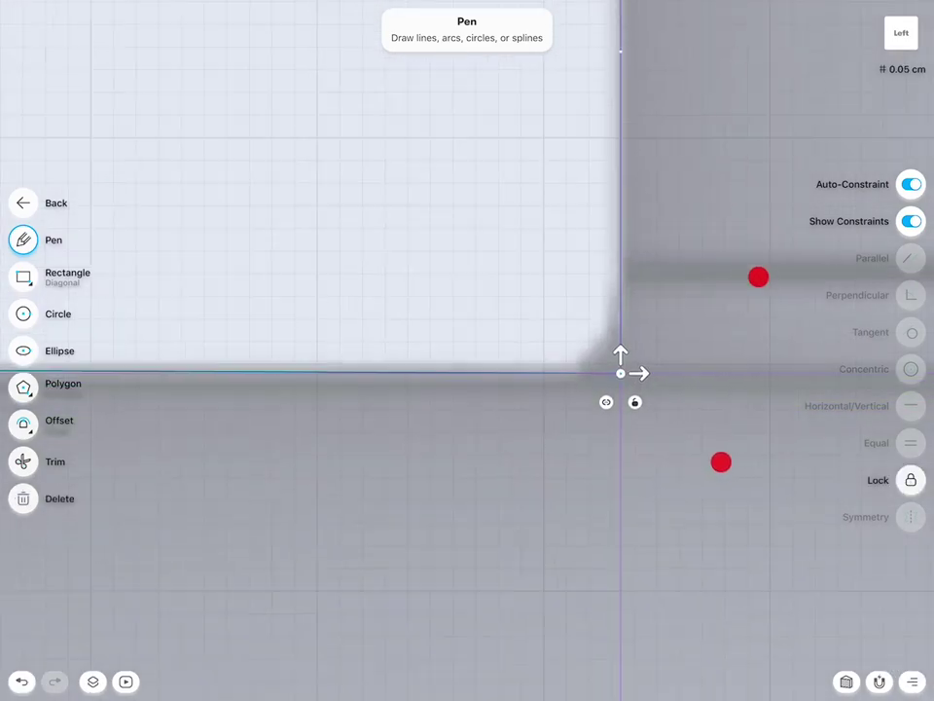
{"action": "scroll", "coordinate": [872, 334], "scroll_direction": "down", "scroll_amount": 3}
{"action": "scroll", "coordinate": [872, 334], "scroll_direction": "down", "scroll_amount": 2}
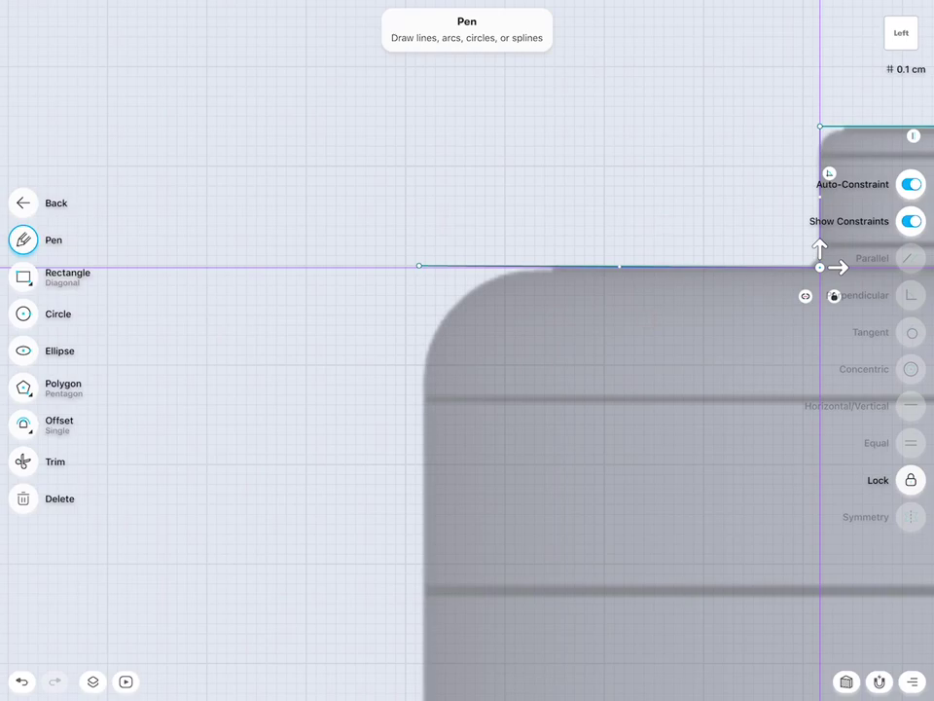
{"action": "scroll", "coordinate": [670, 270], "scroll_direction": "up", "scroll_amount": 2}
{"action": "scroll", "coordinate": [635, 248], "scroll_direction": "up", "scroll_amount": 1}
{"action": "scroll", "coordinate": [735, 215], "scroll_direction": "up", "scroll_amount": 1}
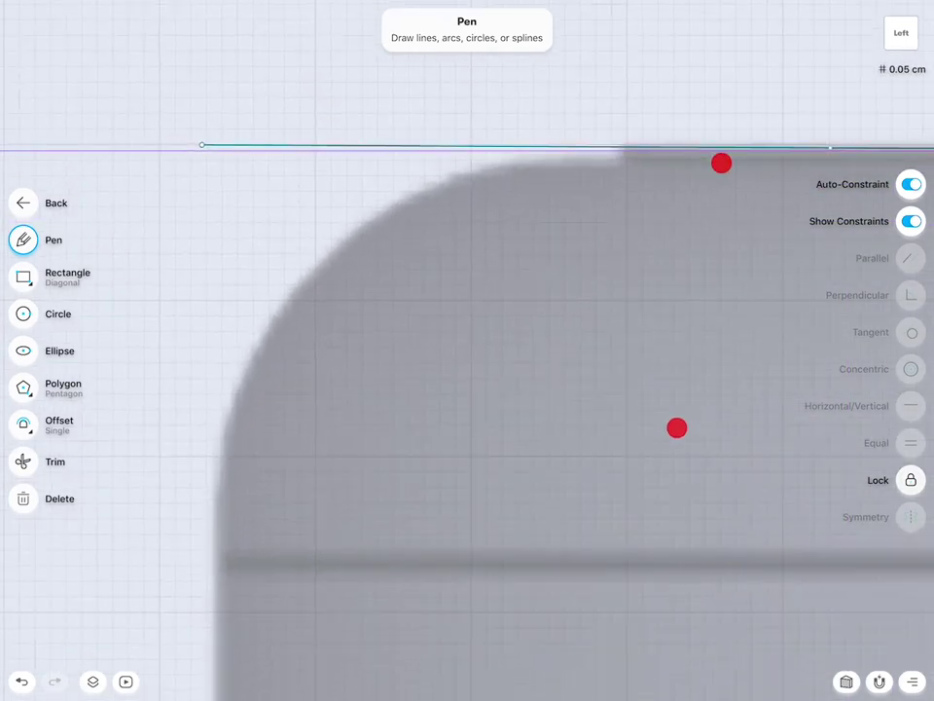
Draw a 1.476 cm vertical line down the body's side, constrain it vertical, and align its corner.
{"action": "left_click_drag", "start_coordinate": [201, 145], "coordinate": [200, 603]}
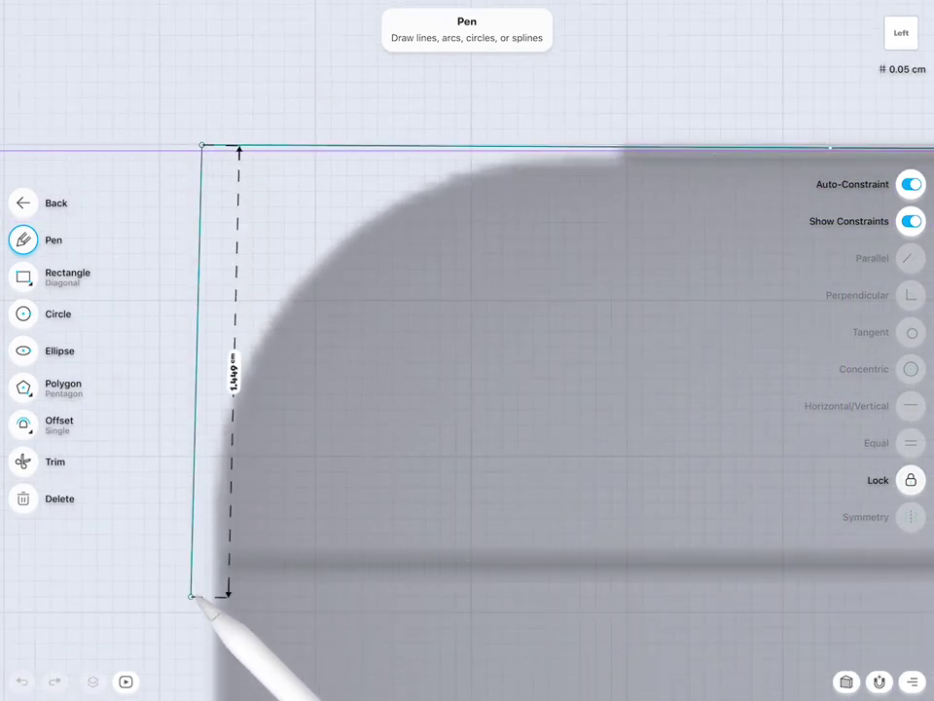
{"action": "left_click", "coordinate": [201, 375]}
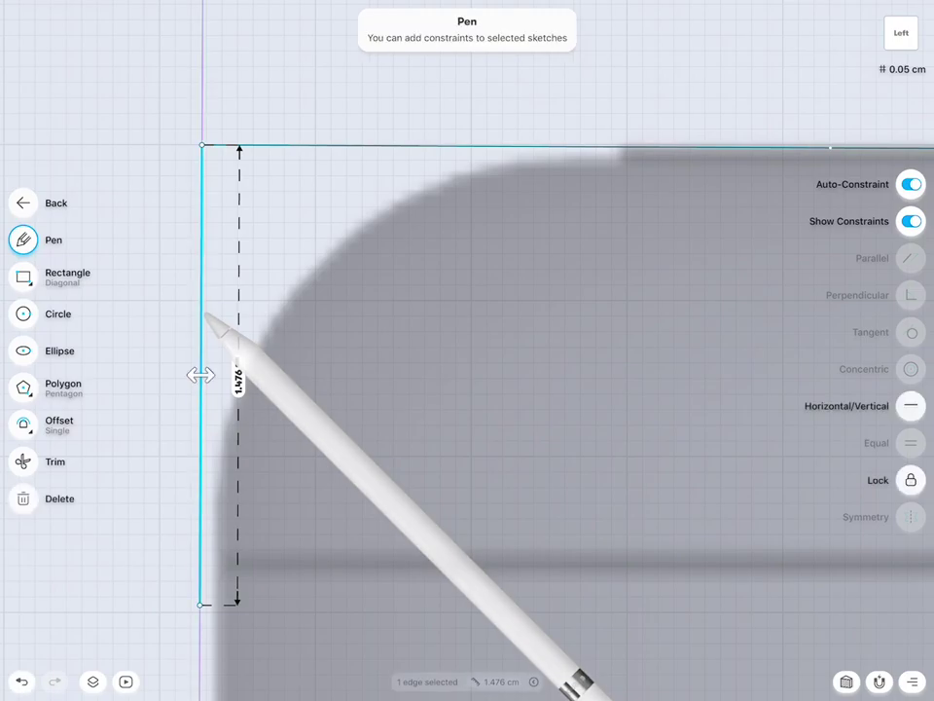
{"action": "left_click", "coordinate": [910, 406]}
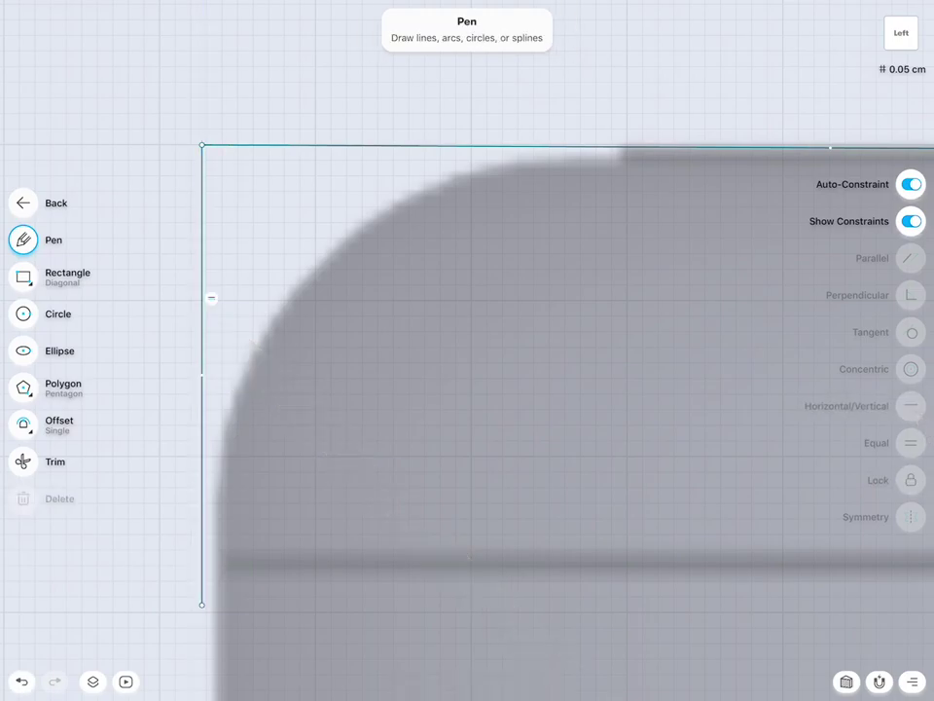
{"action": "left_click", "coordinate": [202, 146]}
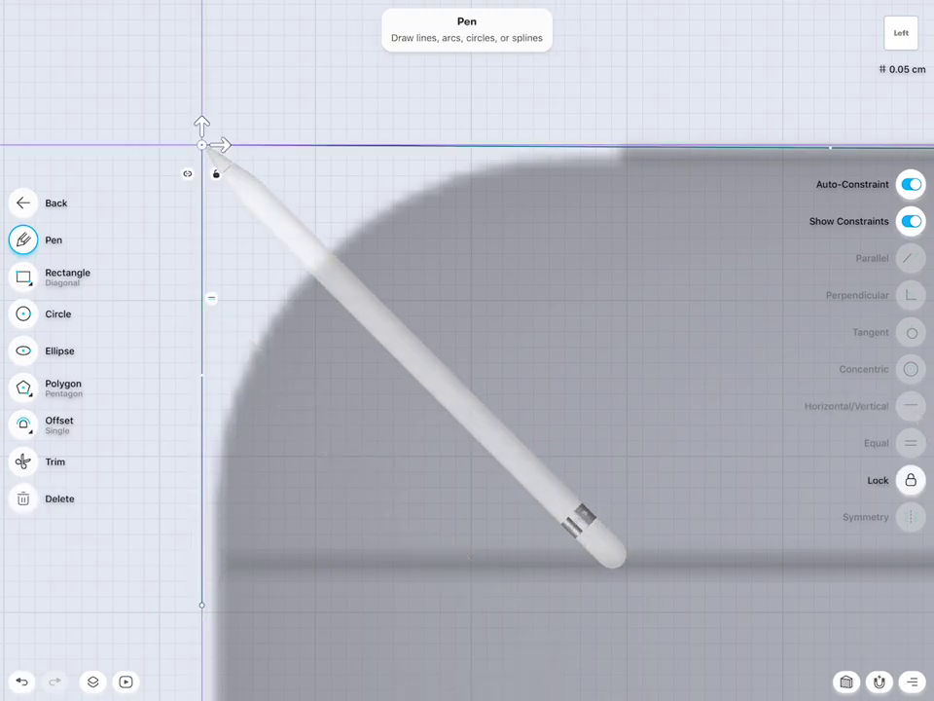
{"action": "left_click_drag", "start_coordinate": [220, 146], "coordinate": [235, 145]}
{"action": "scroll", "coordinate": [352, 127], "scroll_direction": "down", "scroll_amount": 5}
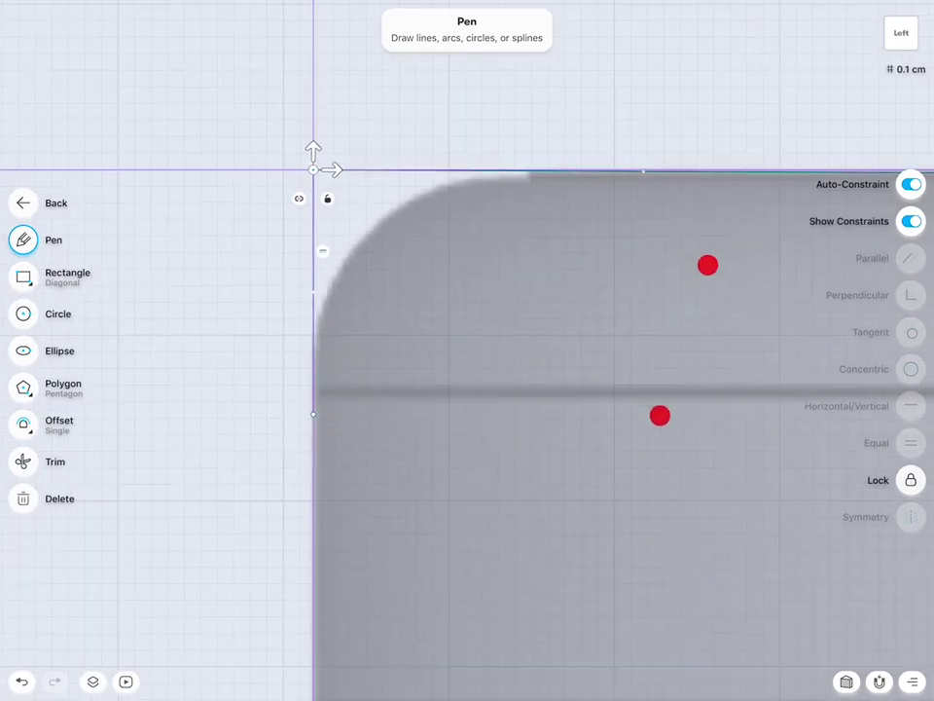
{"action": "scroll", "coordinate": [353, 127], "scroll_direction": "down", "scroll_amount": 5}
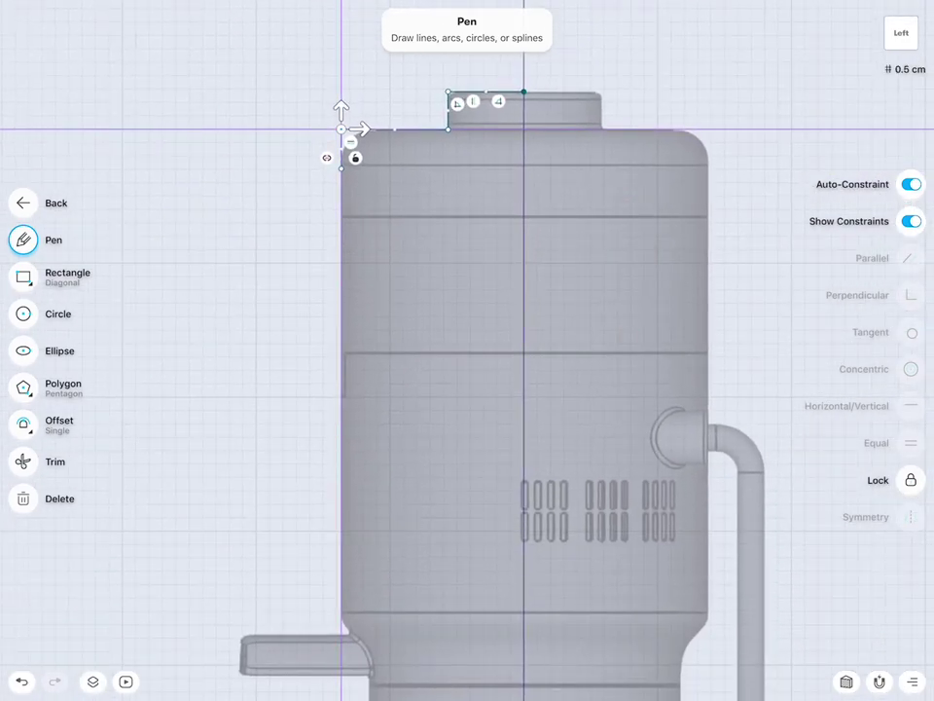
{"action": "left_click_drag", "start_coordinate": [341, 167], "coordinate": [342, 610]}
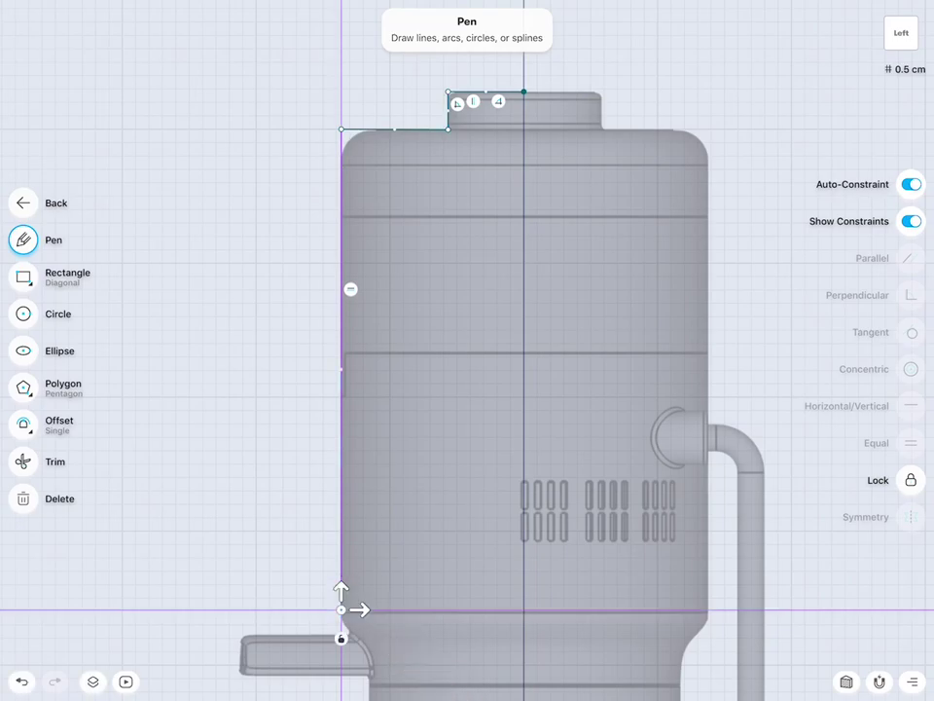
{"action": "scroll", "coordinate": [544, 265], "scroll_direction": "up", "scroll_amount": 3}
{"action": "scroll", "coordinate": [583, 340], "scroll_direction": "up", "scroll_amount": 3}
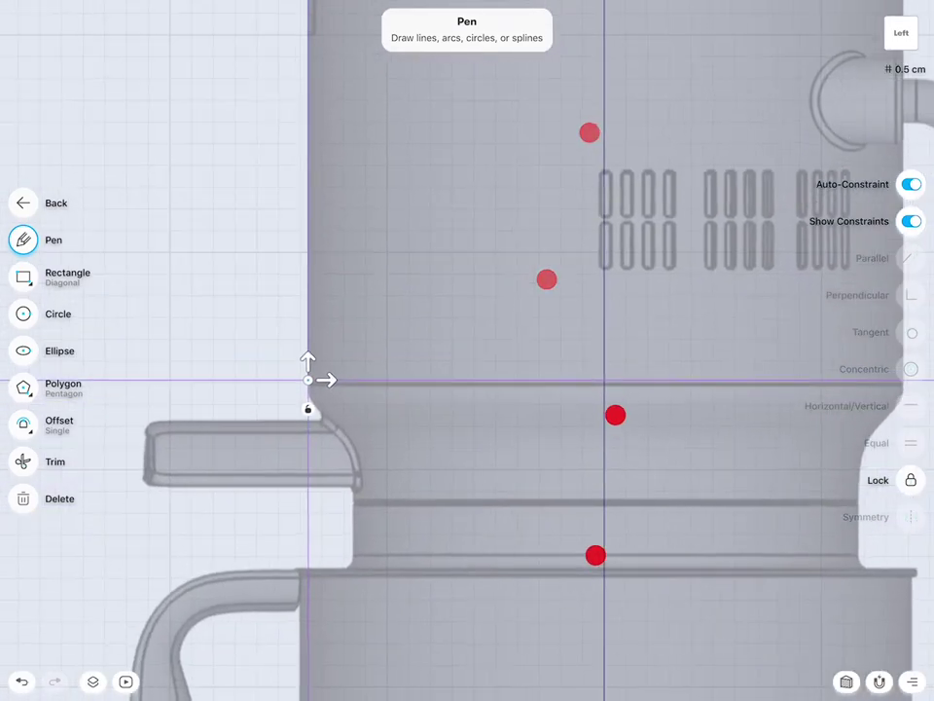
{"action": "scroll", "coordinate": [580, 407], "scroll_direction": "up", "scroll_amount": 3}
{"action": "scroll", "coordinate": [665, 346], "scroll_direction": "up", "scroll_amount": 3}
{"action": "scroll", "coordinate": [664, 345], "scroll_direction": "down", "scroll_amount": 2}
{"action": "scroll", "coordinate": [565, 390], "scroll_direction": "down", "scroll_amount": 5}
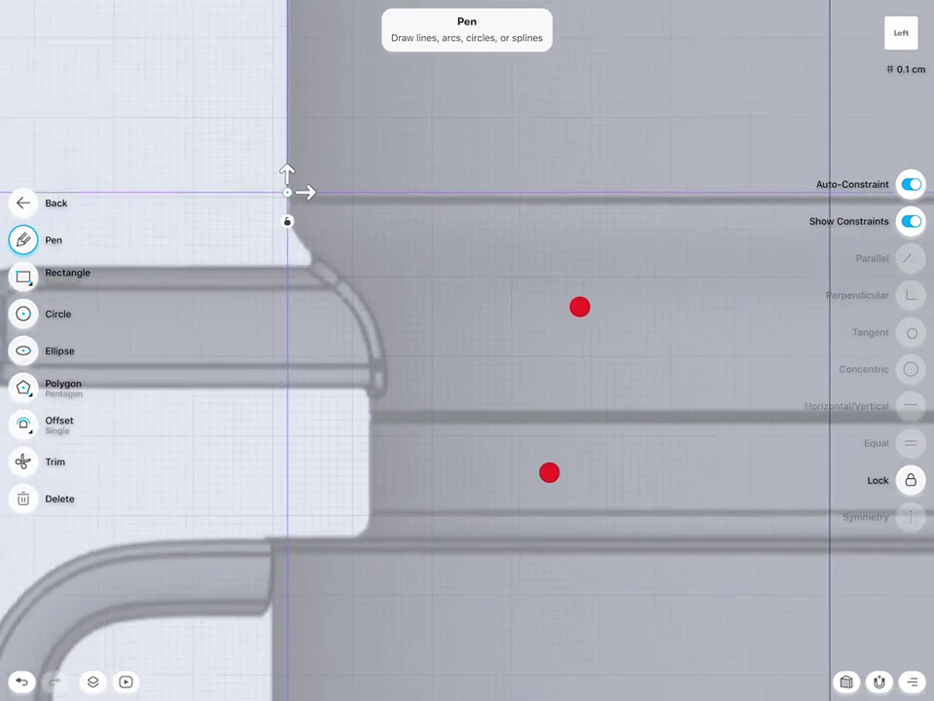
{"action": "scroll", "coordinate": [584, 381], "scroll_direction": "up", "scroll_amount": 1}
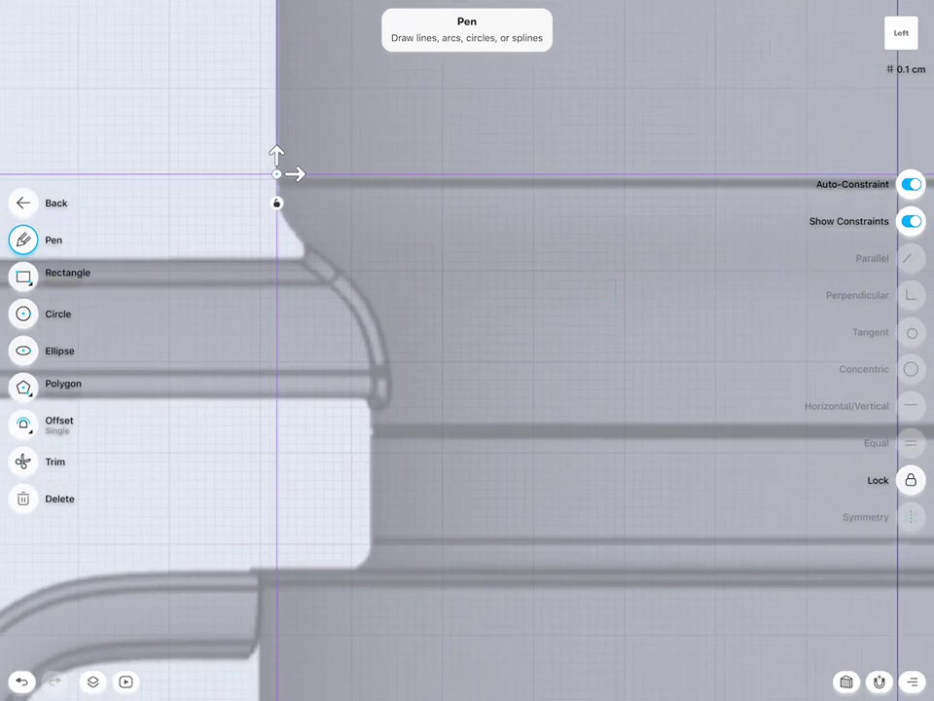
{"action": "left_click_drag", "start_coordinate": [276, 173], "coordinate": [276, 173]}
{"action": "scroll", "coordinate": [539, 319], "scroll_direction": "up", "scroll_amount": 2}
{"action": "scroll", "coordinate": [538, 319], "scroll_direction": "up", "scroll_amount": 2}
{"action": "scroll", "coordinate": [683, 531], "scroll_direction": "up", "scroll_amount": 1}
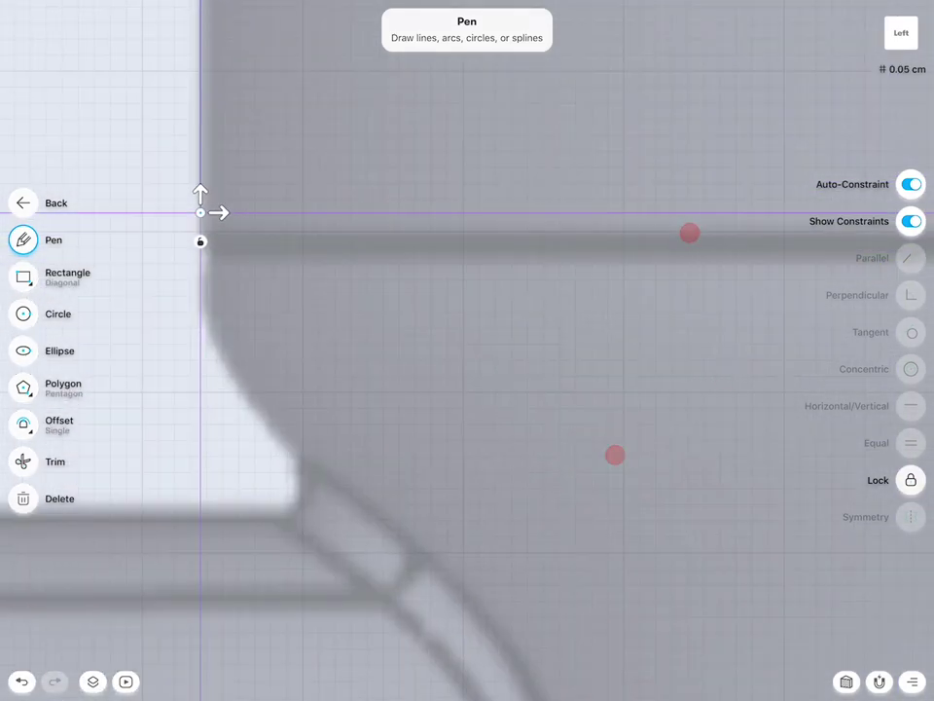
{"action": "left_click", "coordinate": [200, 212]}
{"action": "scroll", "coordinate": [521, 239], "scroll_direction": "down", "scroll_amount": 2}
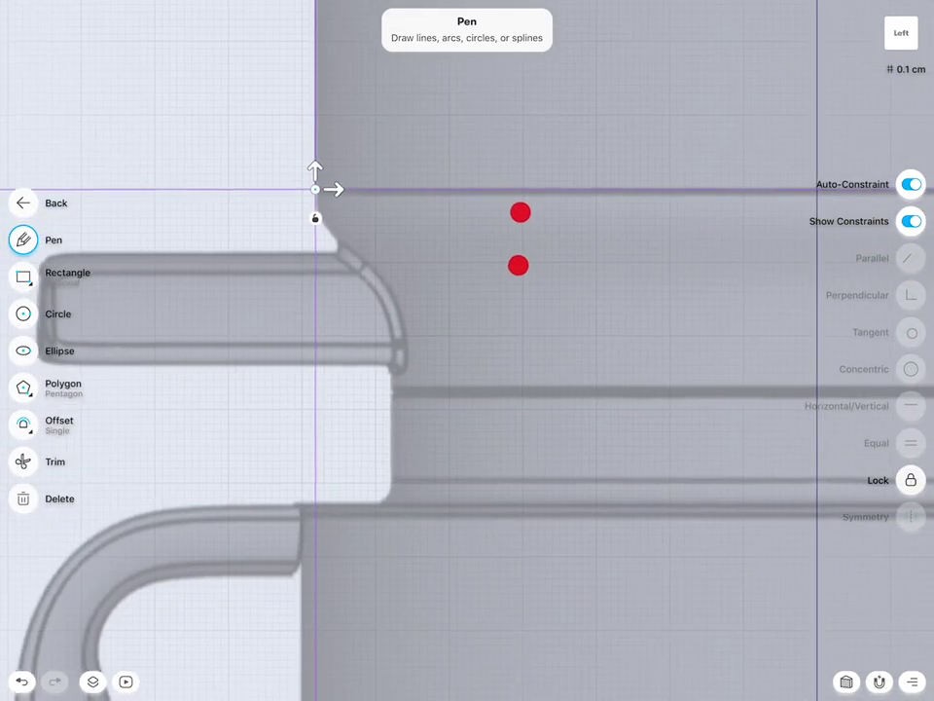
{"action": "scroll", "coordinate": [521, 240], "scroll_direction": "right", "scroll_amount": 1}
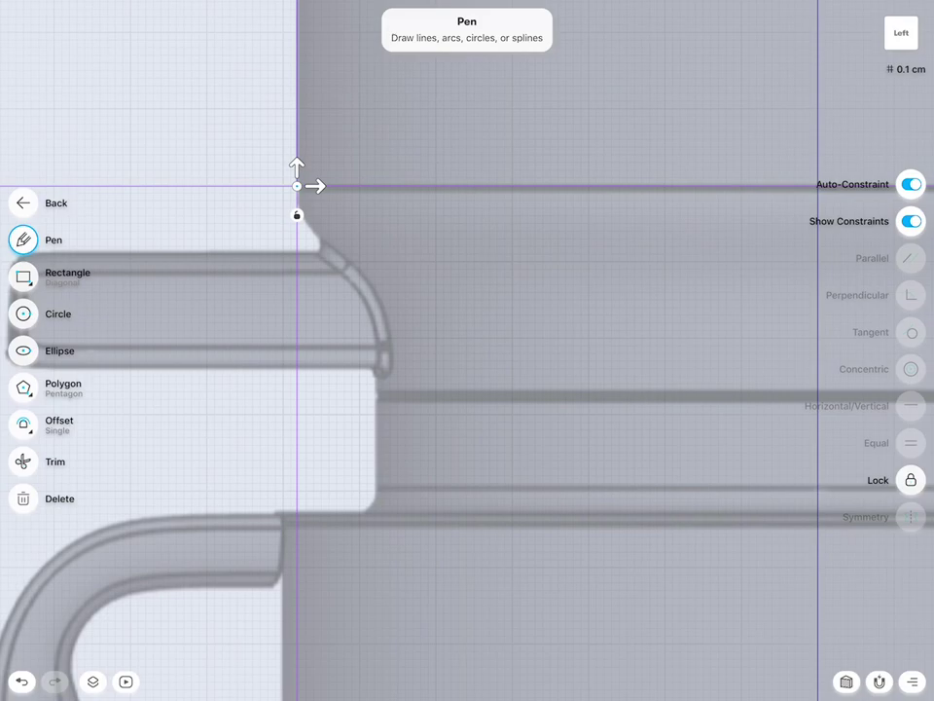
{"action": "scroll", "coordinate": [574, 407], "scroll_direction": "down", "scroll_amount": 3}
{"action": "scroll", "coordinate": [530, 407], "scroll_direction": "right", "scroll_amount": 1}
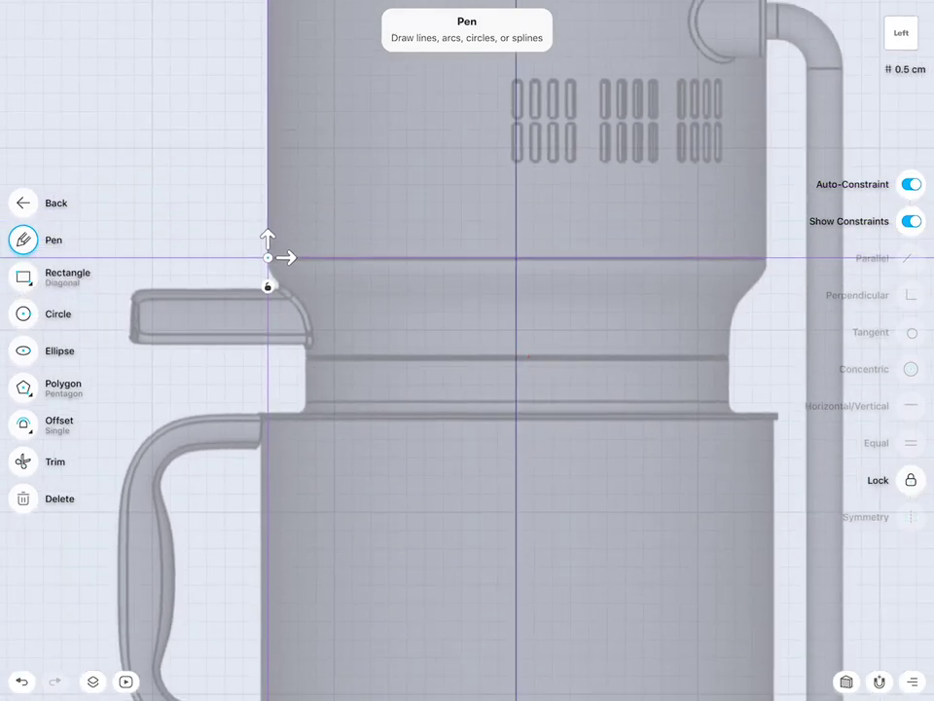
{"action": "scroll", "coordinate": [561, 413], "scroll_direction": "up", "scroll_amount": 2}
{"action": "scroll", "coordinate": [771, 378], "scroll_direction": "up", "scroll_amount": 2}
{"action": "scroll", "coordinate": [639, 379], "scroll_direction": "up", "scroll_amount": 2}
{"action": "scroll", "coordinate": [674, 340], "scroll_direction": "up", "scroll_amount": 2}
{"action": "scroll", "coordinate": [677, 341], "scroll_direction": "right", "scroll_amount": 1}
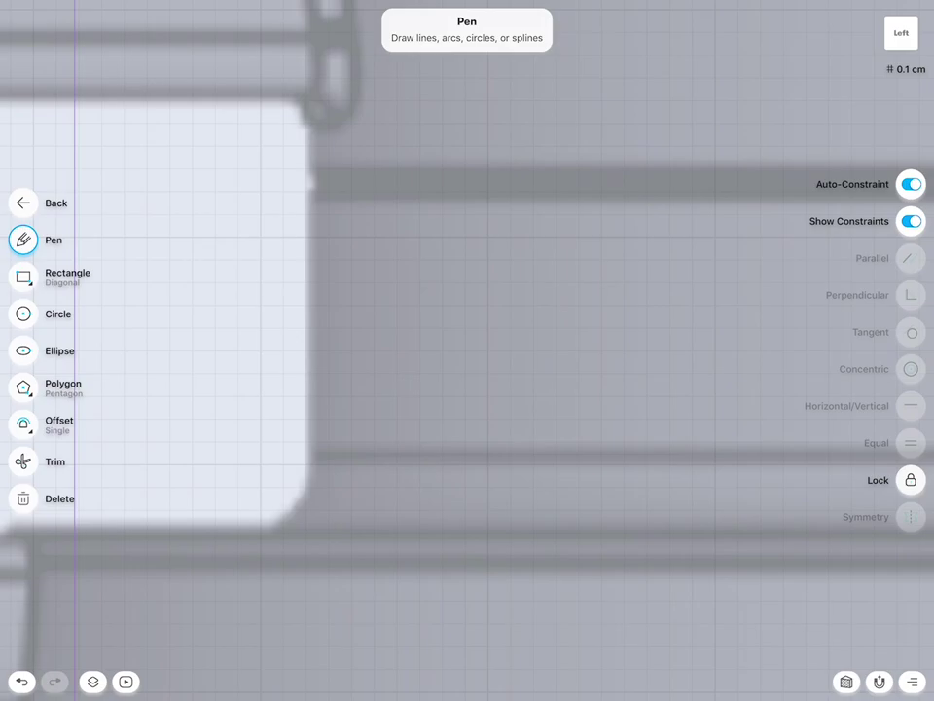
{"action": "scroll", "coordinate": [637, 355], "scroll_direction": "down", "scroll_amount": 2}
{"action": "scroll", "coordinate": [542, 519], "scroll_direction": "down", "scroll_amount": 3}
{"action": "scroll", "coordinate": [443, 481], "scroll_direction": "down", "scroll_amount": 3}
{"action": "scroll", "coordinate": [378, 473], "scroll_direction": "down", "scroll_amount": 2}
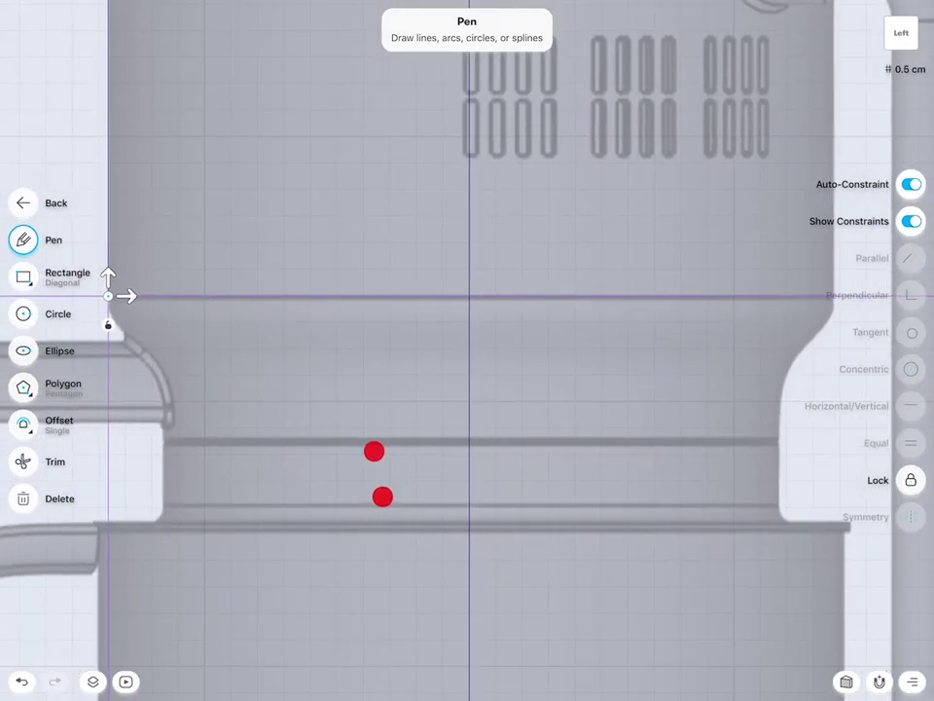
{"action": "scroll", "coordinate": [386, 473], "scroll_direction": "left", "scroll_amount": 3}
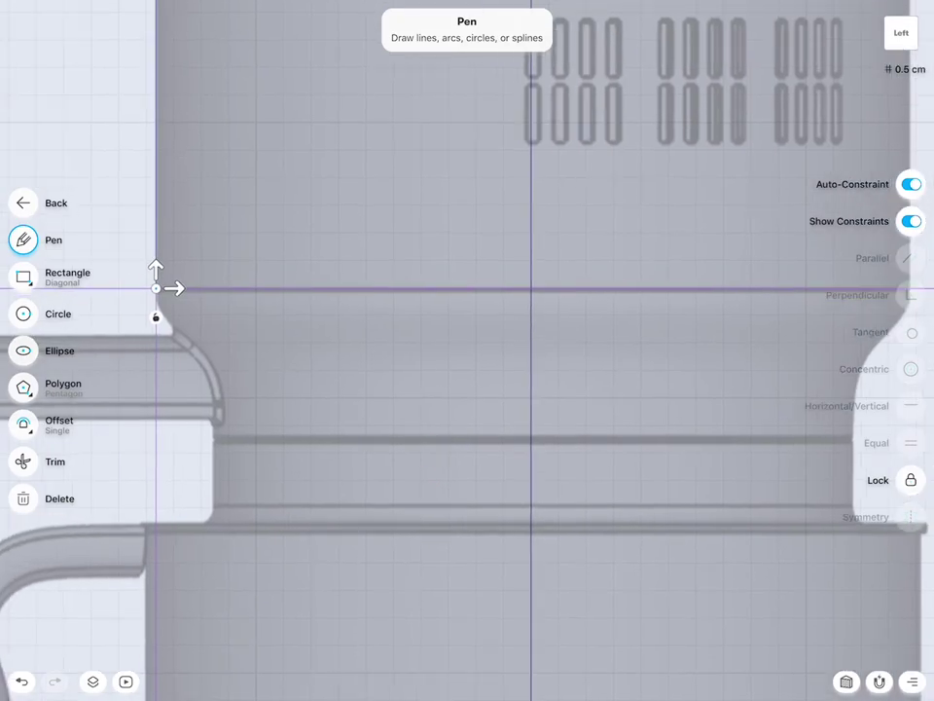
{"action": "left_click_drag", "start_coordinate": [217, 440], "coordinate": [217, 508]}
Move the 1.175 cm dimension beside the new vertical band-edge line.
{"action": "scroll", "coordinate": [428, 446], "scroll_direction": "up", "scroll_amount": 5}
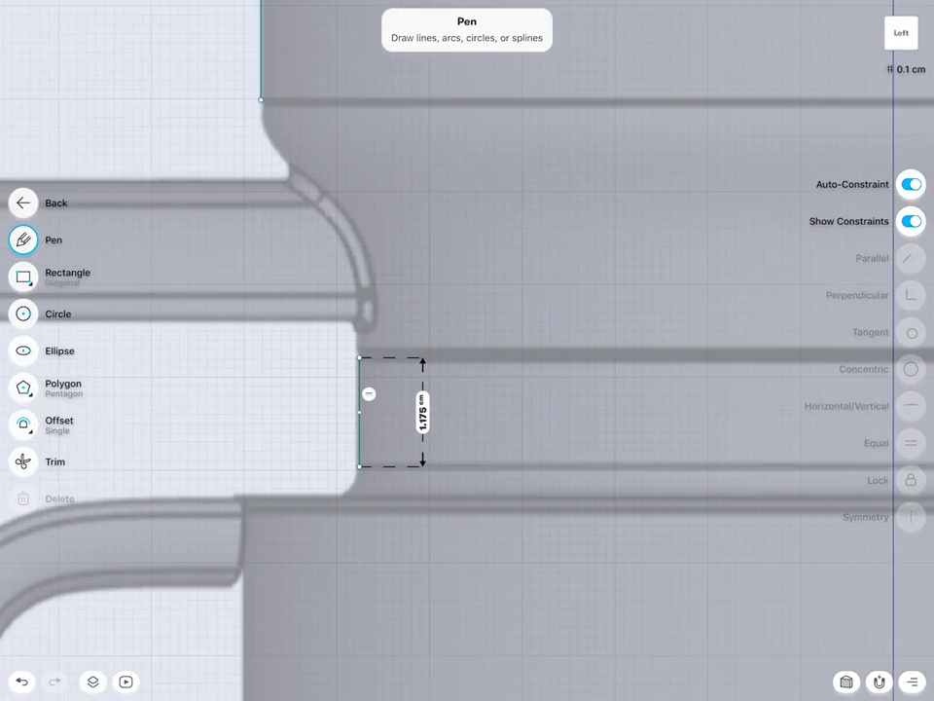
{"action": "scroll", "coordinate": [654, 402], "scroll_direction": "up", "scroll_amount": 5}
{"action": "scroll", "coordinate": [654, 402], "scroll_direction": "down", "scroll_amount": 1}
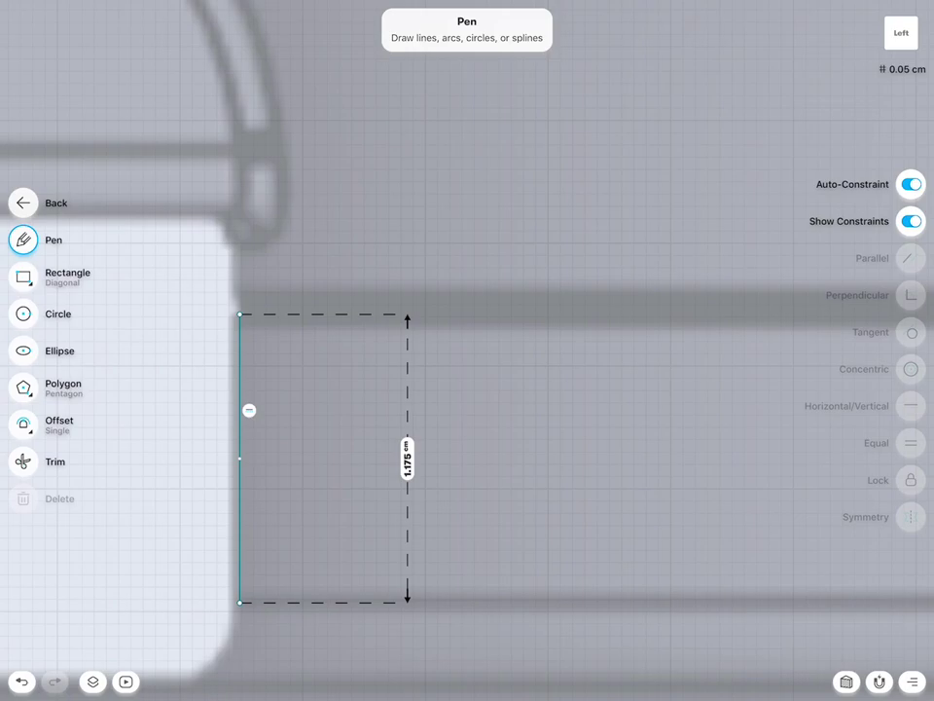
{"action": "left_click", "coordinate": [239, 450]}
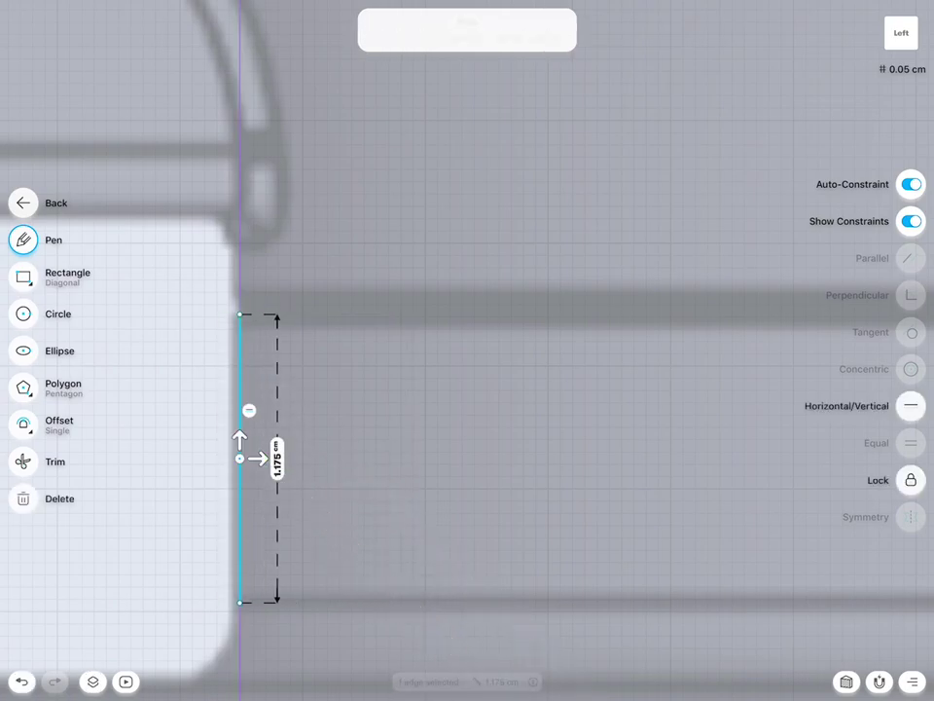
{"action": "scroll", "coordinate": [544, 373], "scroll_direction": "up", "scroll_amount": 3}
{"action": "scroll", "coordinate": [544, 373], "scroll_direction": "up", "scroll_amount": 2}
{"action": "scroll", "coordinate": [557, 389], "scroll_direction": "up", "scroll_amount": 3}
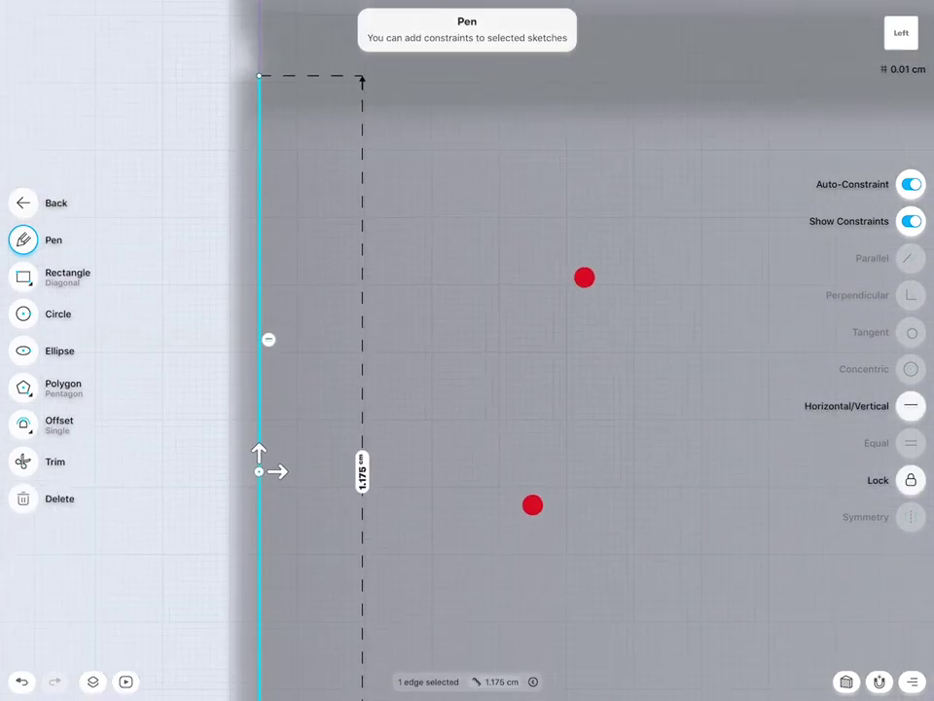
{"action": "scroll", "coordinate": [576, 390], "scroll_direction": "up", "scroll_amount": 1}
{"action": "left_click_drag", "start_coordinate": [347, 486], "coordinate": [250, 483]}
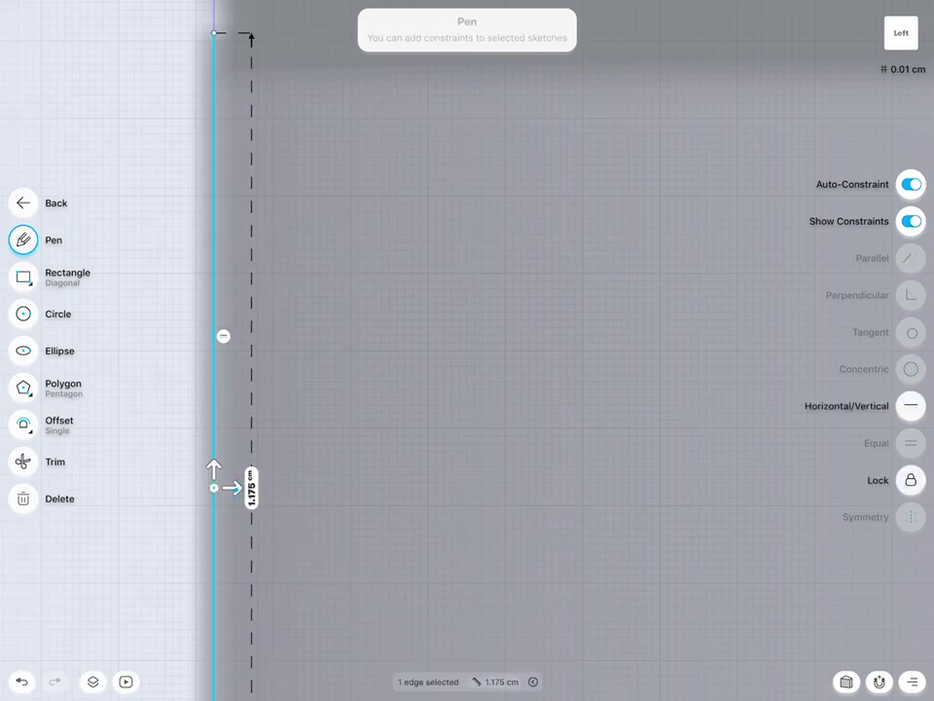
{"action": "scroll", "coordinate": [586, 415], "scroll_direction": "down", "scroll_amount": 3}
{"action": "scroll", "coordinate": [530, 420], "scroll_direction": "down", "scroll_amount": 3}
{"action": "scroll", "coordinate": [531, 421], "scroll_direction": "down", "scroll_amount": 1}
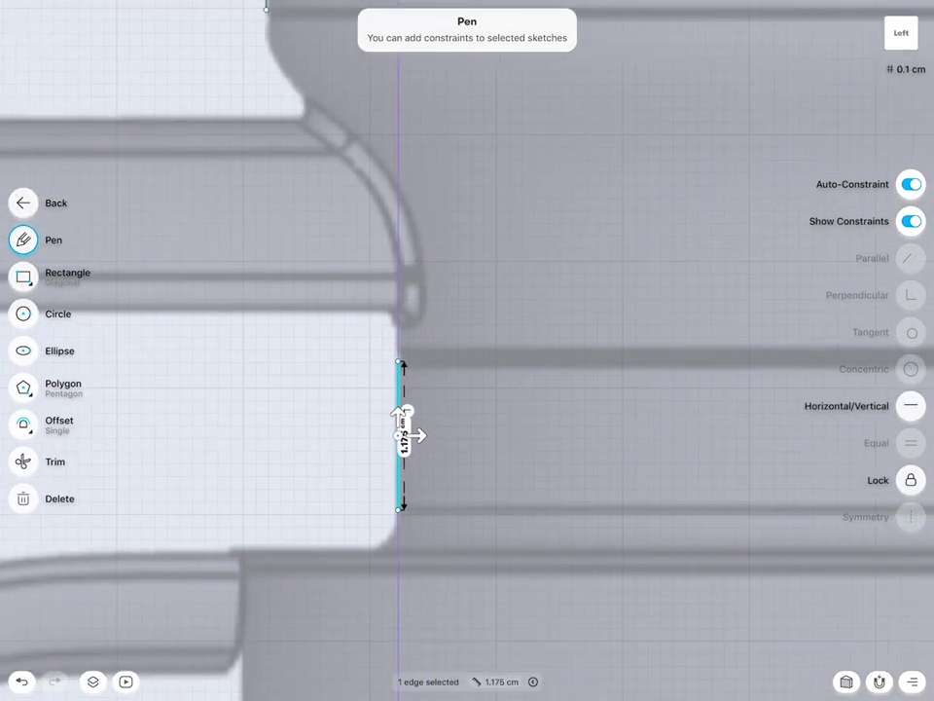
{"action": "left_click", "coordinate": [692, 388]}
{"action": "scroll", "coordinate": [662, 409], "scroll_direction": "up", "scroll_amount": 3}
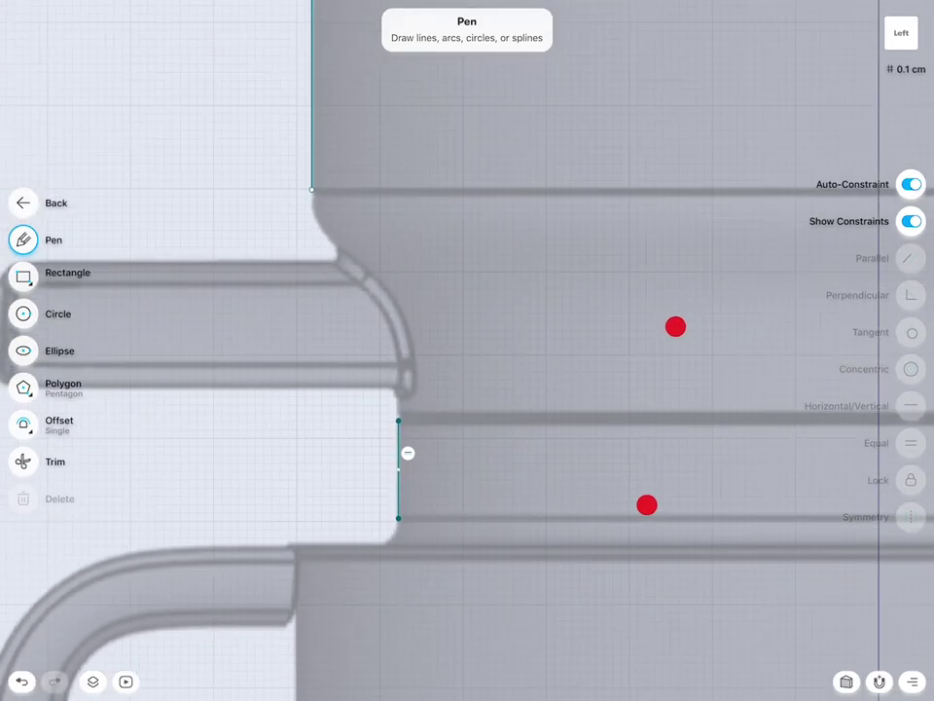
{"action": "scroll", "coordinate": [666, 456], "scroll_direction": "down", "scroll_amount": 1}
Draw a 2.966 cm slanted line from the upper profile's endpoint to the short line's top.
{"action": "left_click", "coordinate": [278, 172]}
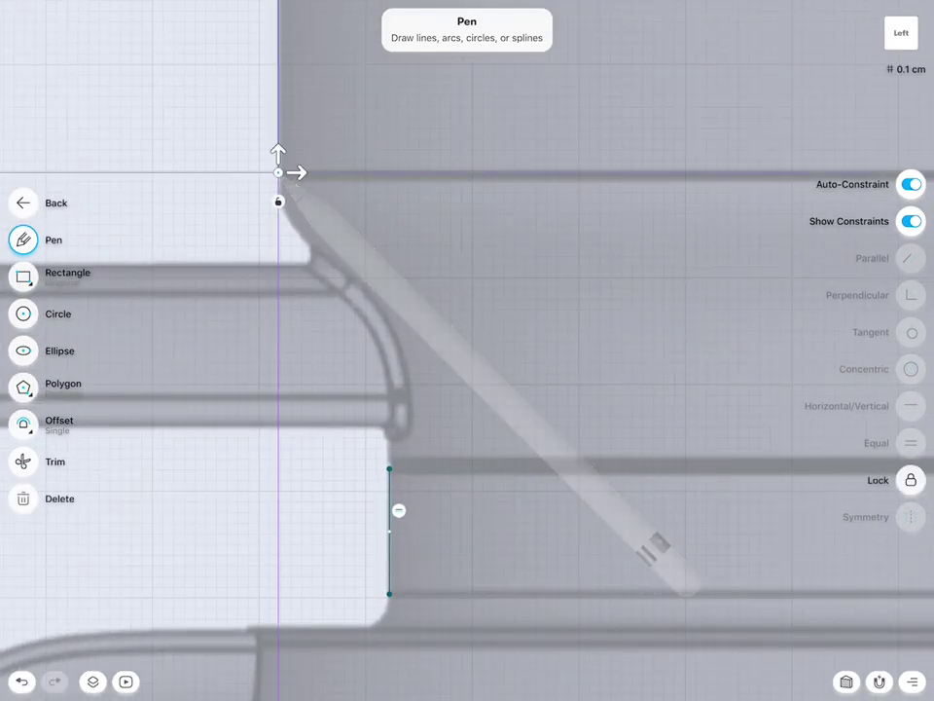
{"action": "left_click", "coordinate": [686, 380]}
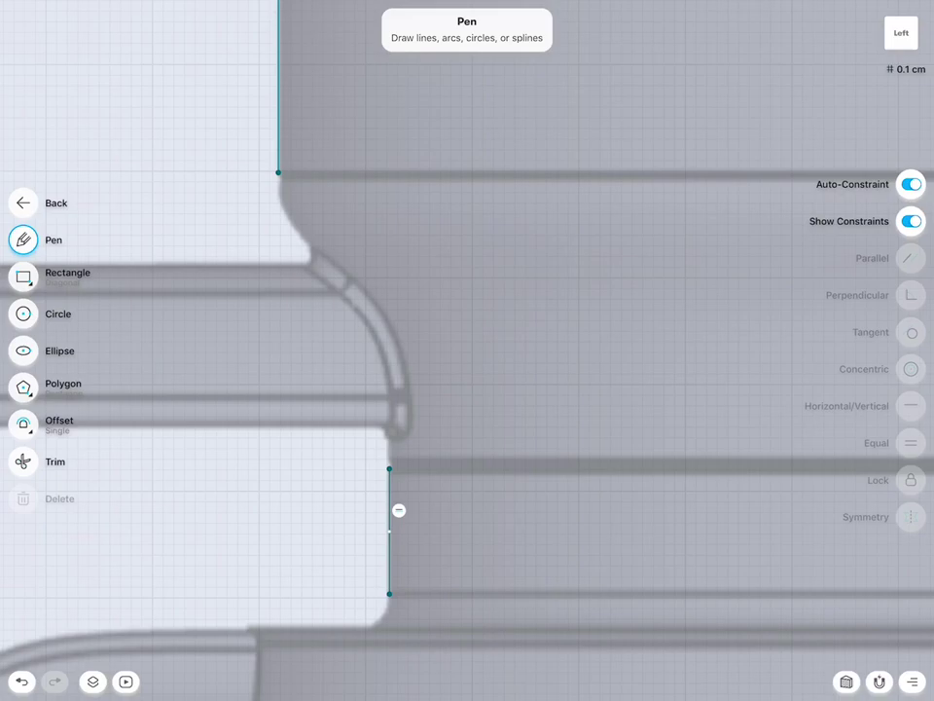
{"action": "left_click", "coordinate": [278, 172]}
{"action": "left_click", "coordinate": [389, 469]}
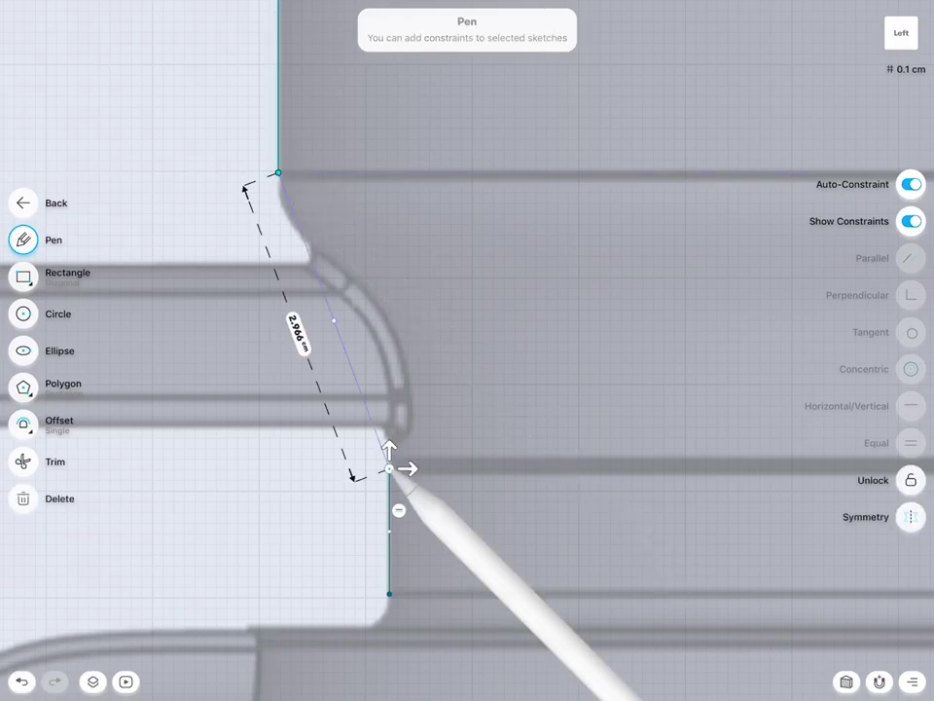
Undo the 2.966 cm diagonal line, then open and close the app settings.
{"action": "left_click", "coordinate": [390, 469]}
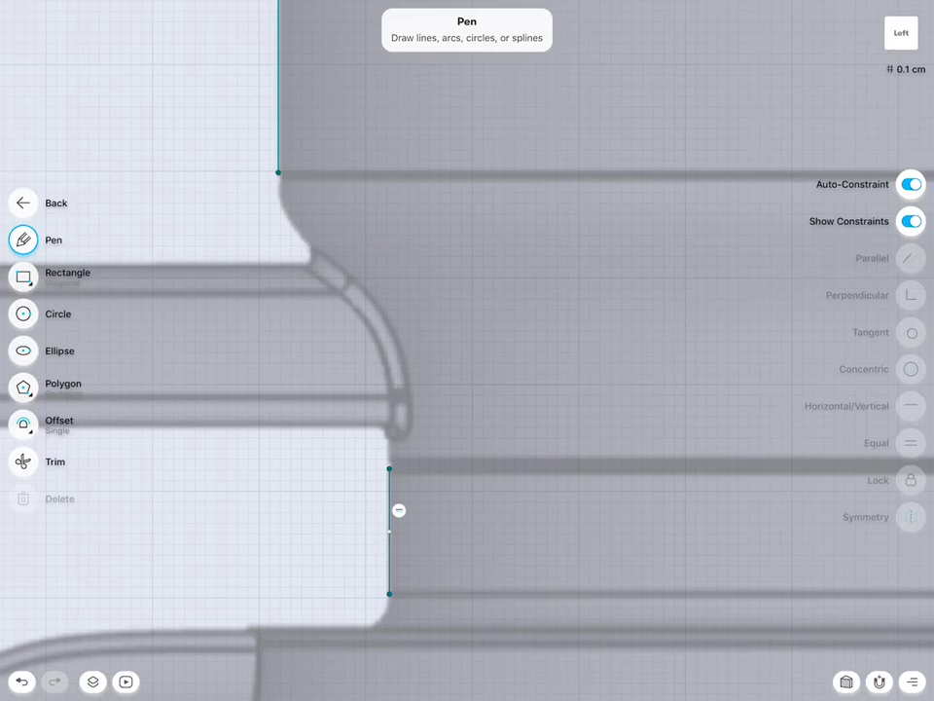
{"action": "left_click", "coordinate": [911, 681]}
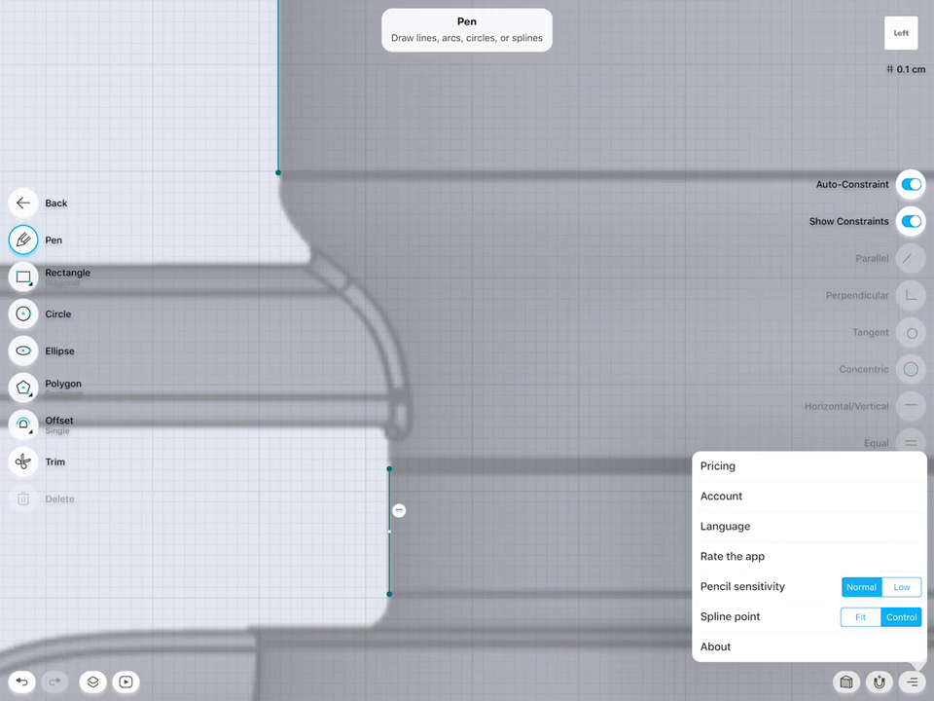
{"action": "left_click", "coordinate": [594, 654]}
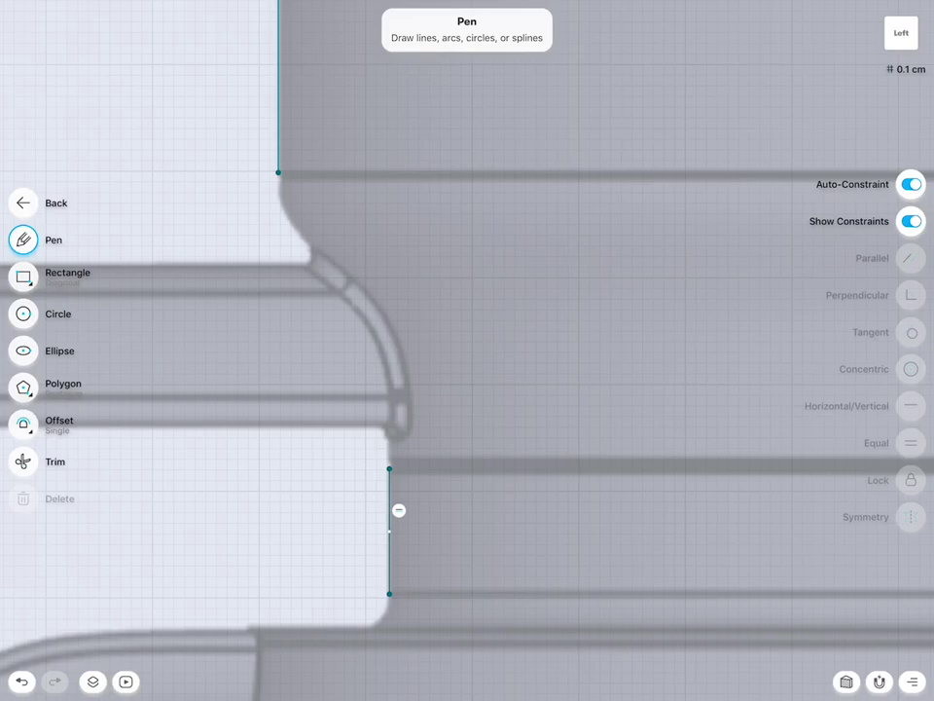
Draw a curve from the upper profile down to the short line, tangent to both lines.
{"action": "mouse_move", "coordinate": [279, 173]}
{"action": "left_mouse_down"}
{"action": "mouse_move", "coordinate": [280, 273]}
{"action": "mouse_move", "coordinate": [386, 332]}
{"action": "left_mouse_up"}
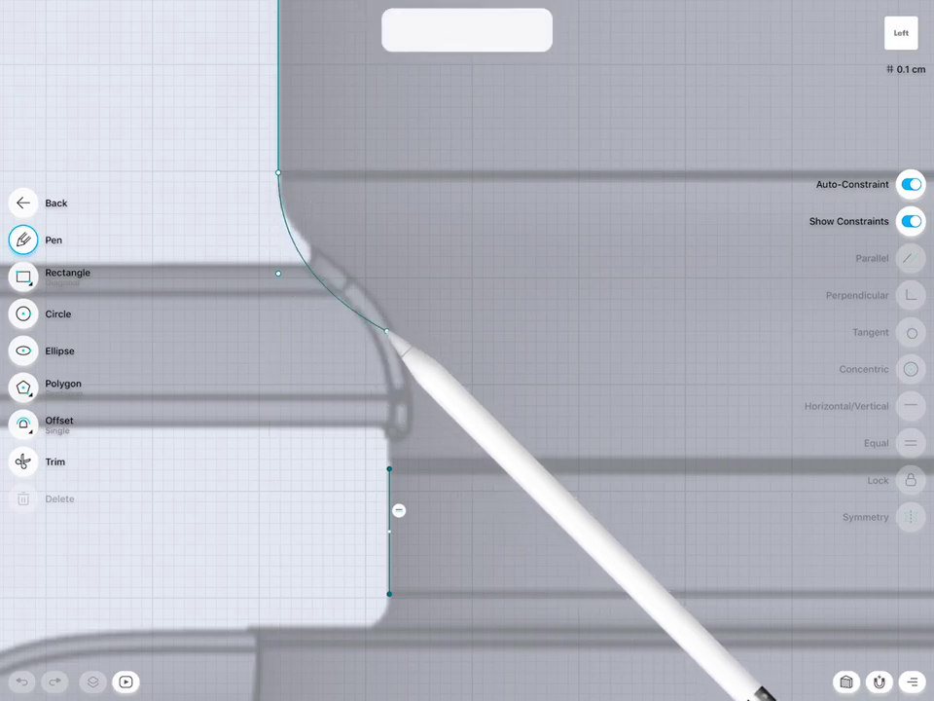
{"action": "left_click_drag", "start_coordinate": [386, 331], "coordinate": [389, 468]}
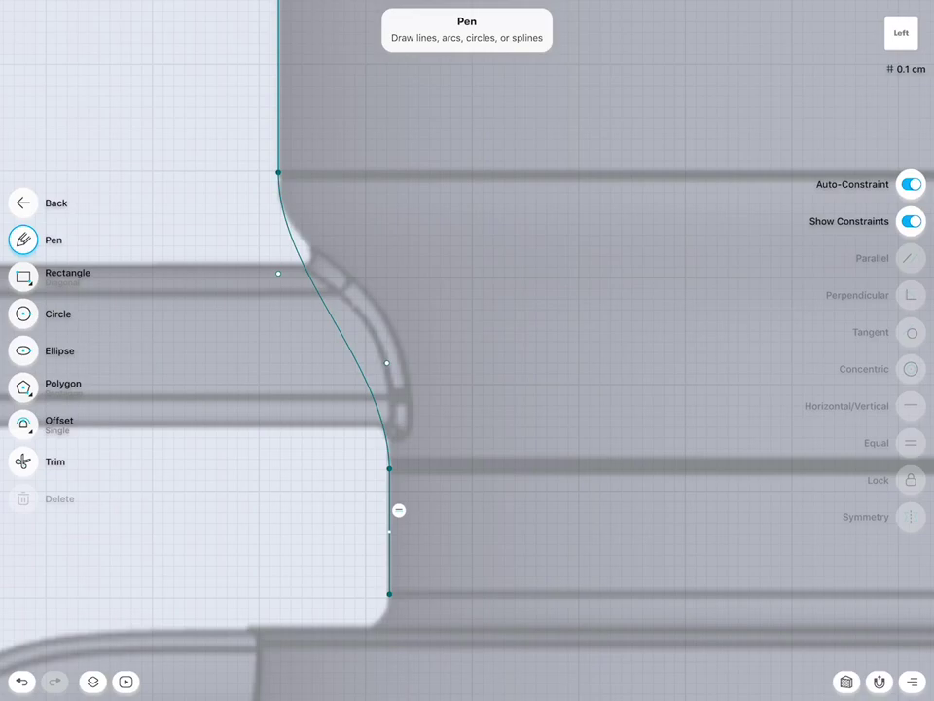
{"action": "left_click", "coordinate": [308, 264]}
{"action": "left_click", "coordinate": [282, 146]}
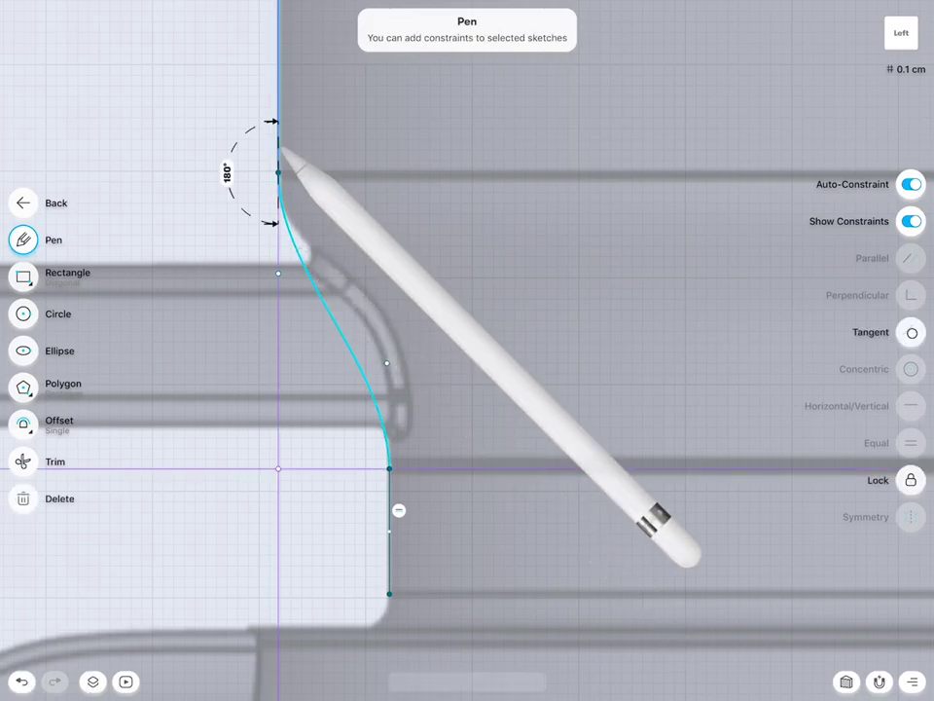
{"action": "left_click", "coordinate": [912, 332]}
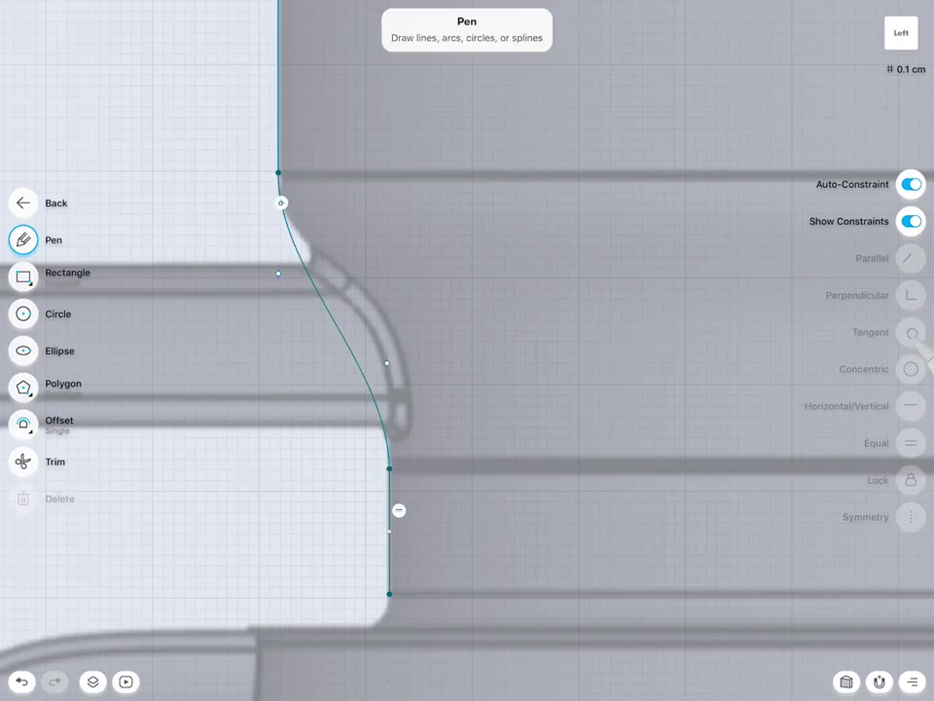
{"action": "left_click", "coordinate": [382, 399]}
{"action": "left_click", "coordinate": [389, 531]}
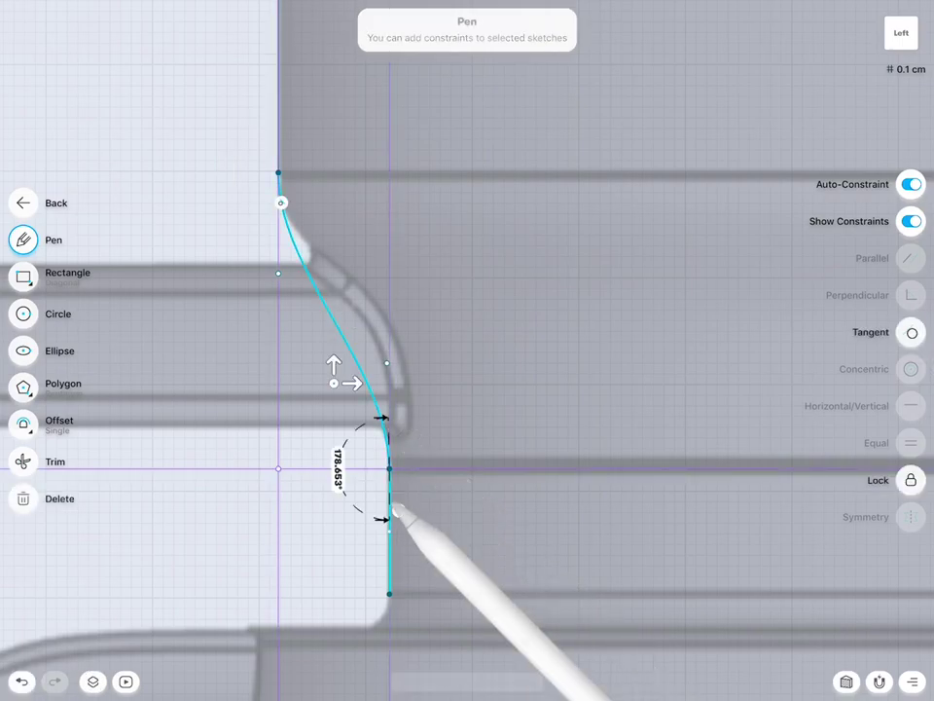
{"action": "left_click", "coordinate": [911, 332]}
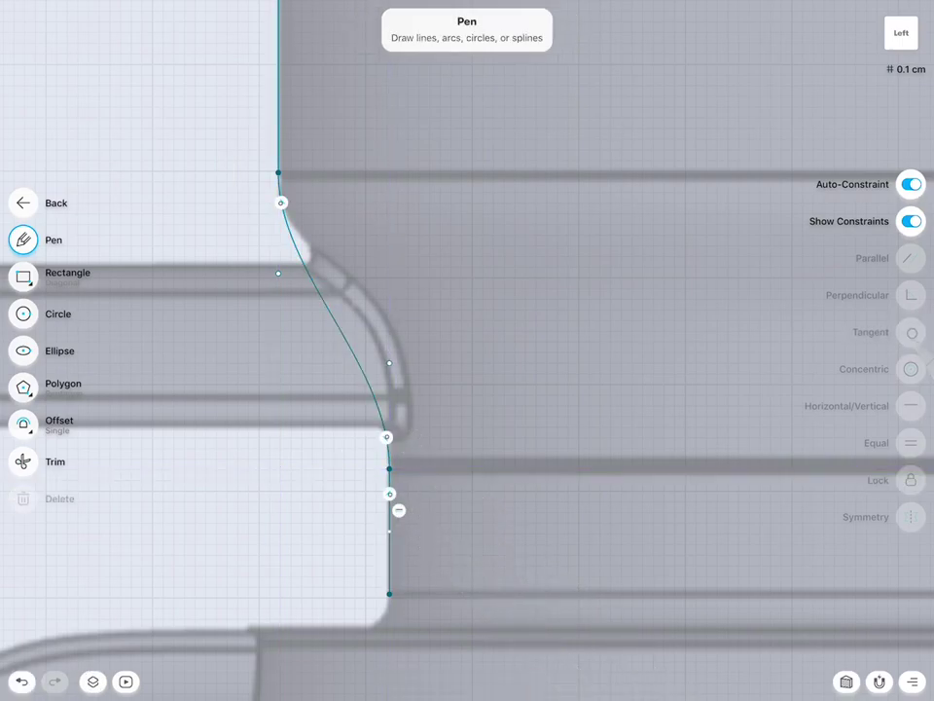
Raise the spline's middle and upper control points to follow the reference shoulder.
{"action": "left_click", "coordinate": [389, 362]}
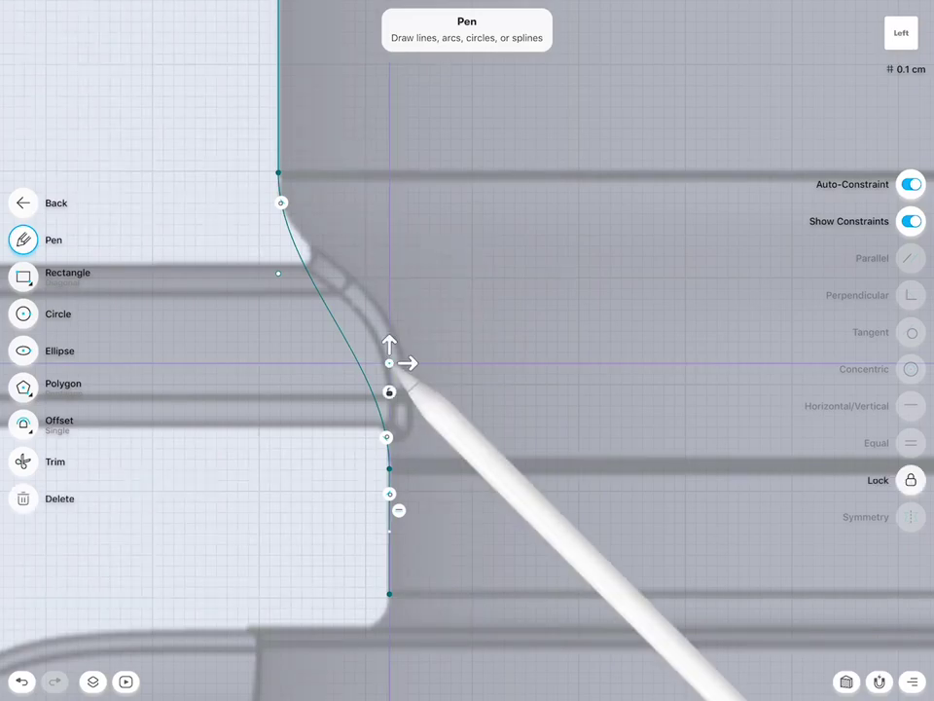
{"action": "left_click", "coordinate": [389, 531]}
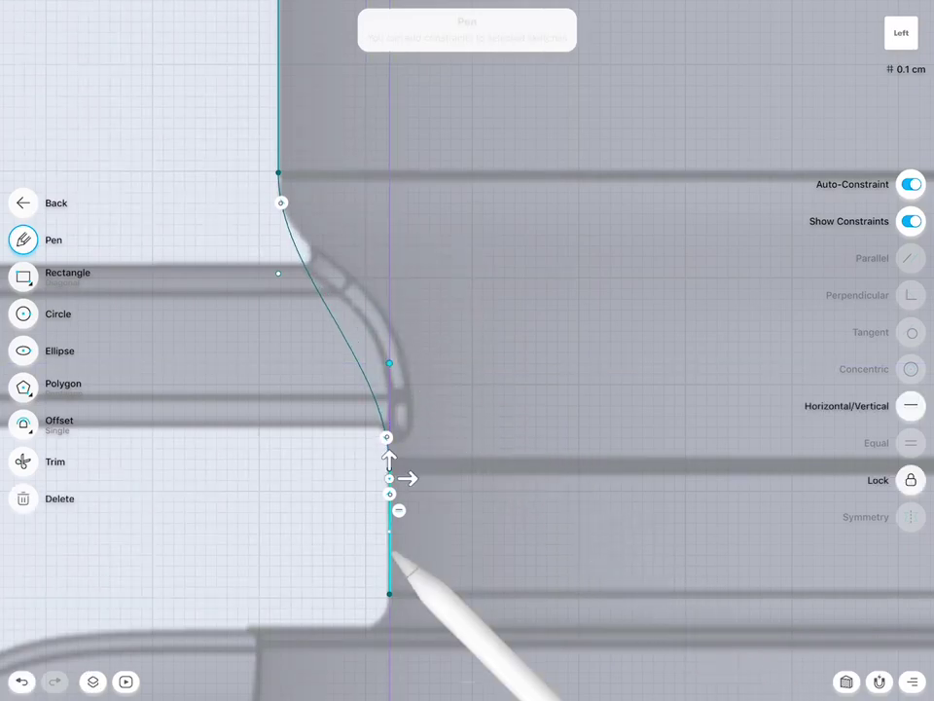
{"action": "left_click", "coordinate": [389, 531]}
{"action": "left_click", "coordinate": [389, 362]}
{"action": "mouse_move", "coordinate": [390, 362]}
{"action": "left_mouse_down"}
{"action": "mouse_move", "coordinate": [390, 298]}
{"action": "mouse_move", "coordinate": [277, 246]}
{"action": "mouse_move", "coordinate": [277, 271]}
{"action": "mouse_move", "coordinate": [279, 240]}
{"action": "left_mouse_up"}
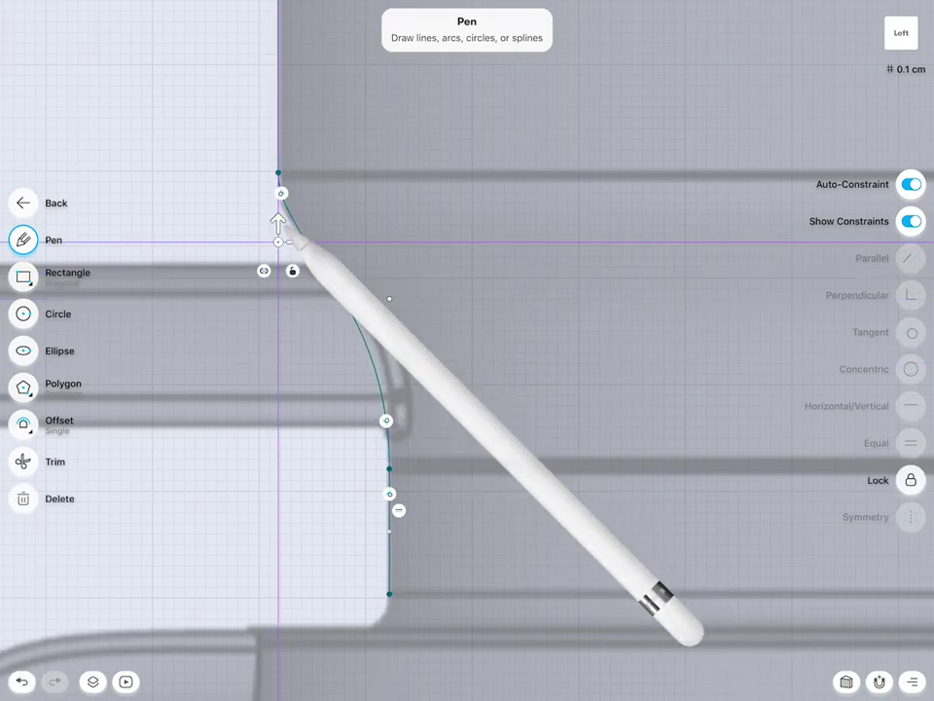
{"action": "left_click", "coordinate": [410, 308]}
{"action": "left_click", "coordinate": [389, 298]}
{"action": "left_click_drag", "start_coordinate": [388, 278], "coordinate": [394, 242]}
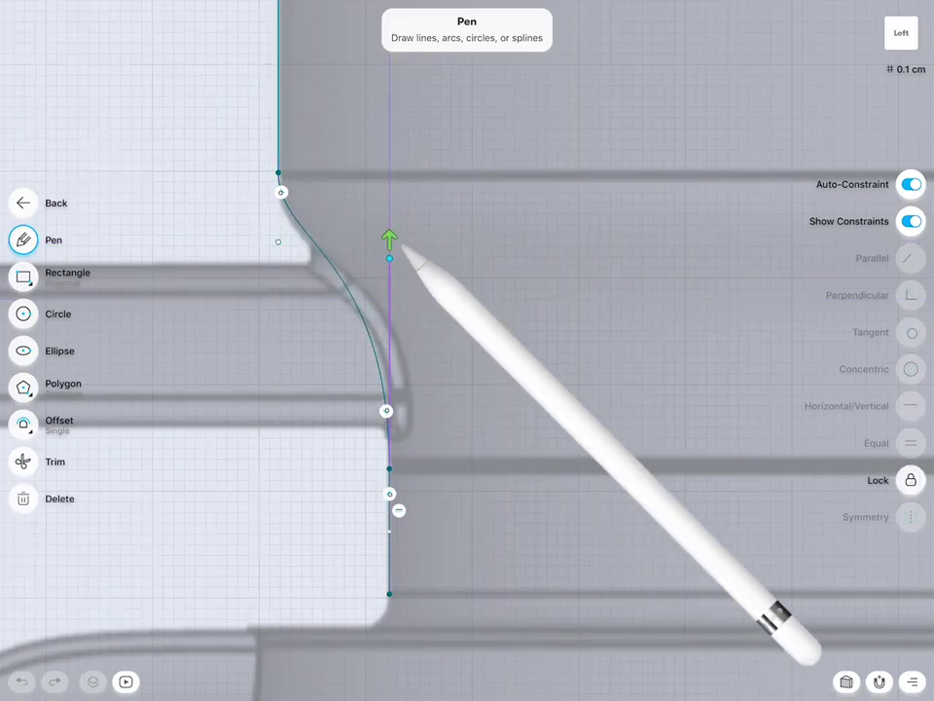
{"action": "left_click", "coordinate": [327, 472]}
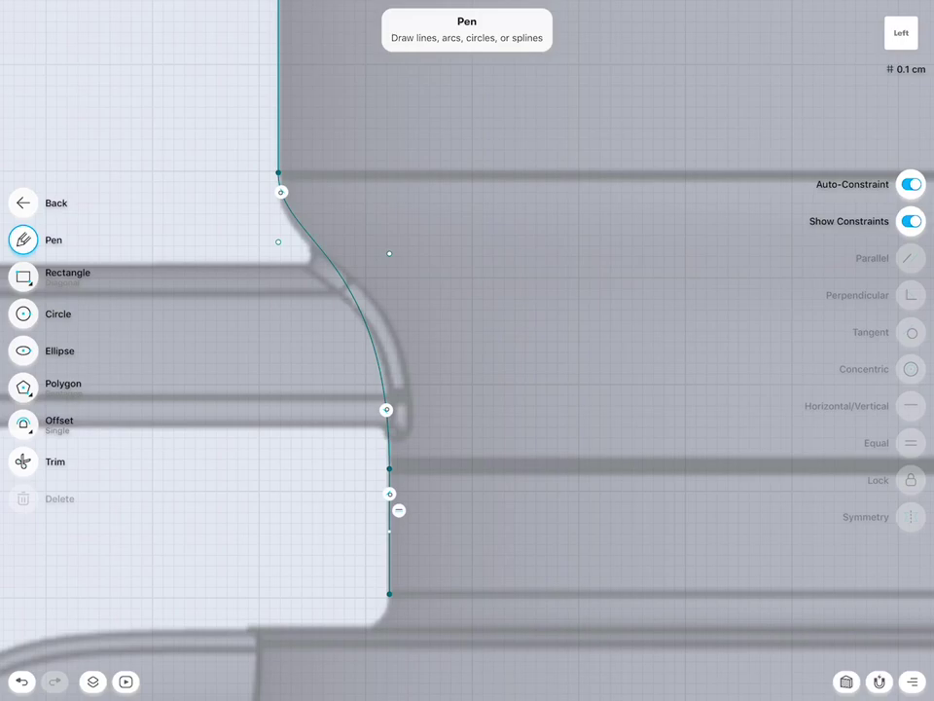
Reapply the Tangent constraint between the spline and the upper vertical line.
{"action": "left_click", "coordinate": [311, 243]}
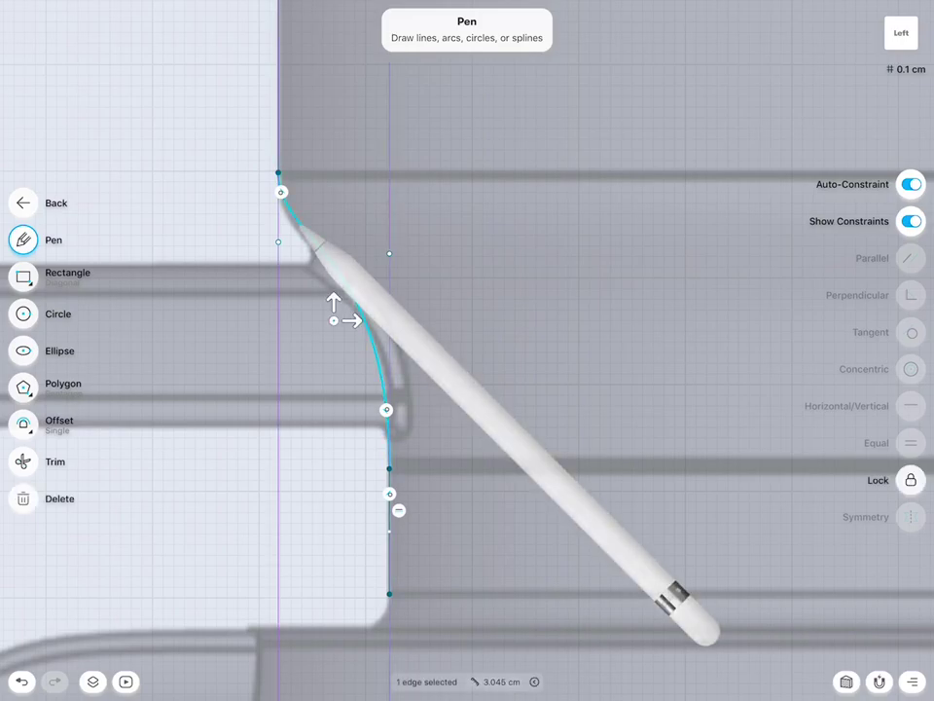
{"action": "left_click", "coordinate": [281, 155]}
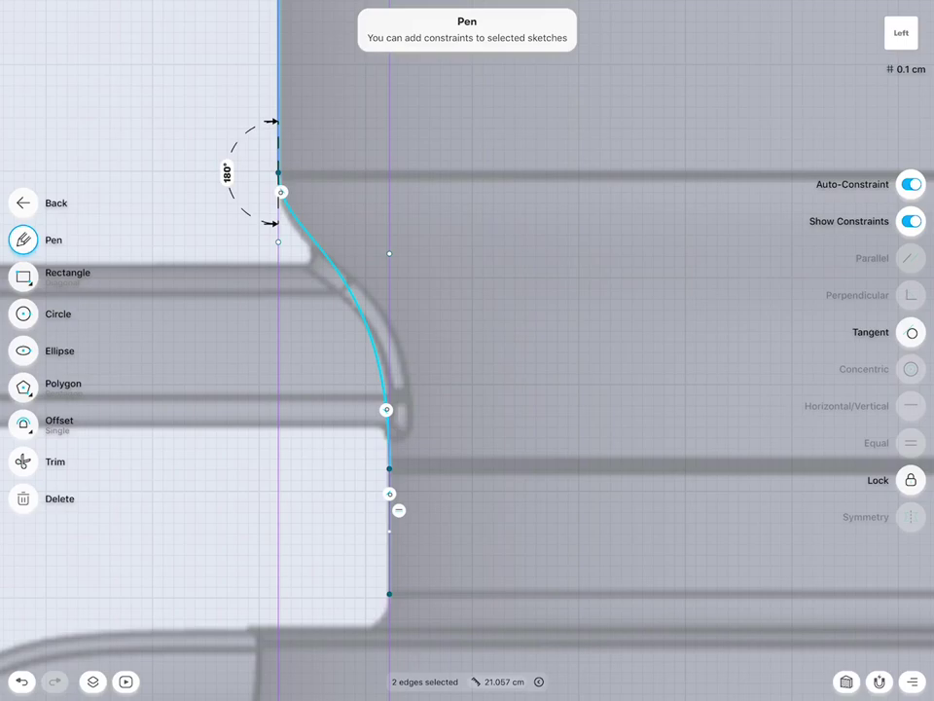
{"action": "left_click", "coordinate": [463, 339]}
{"action": "scroll", "coordinate": [471, 350], "scroll_direction": "down", "scroll_amount": 5}
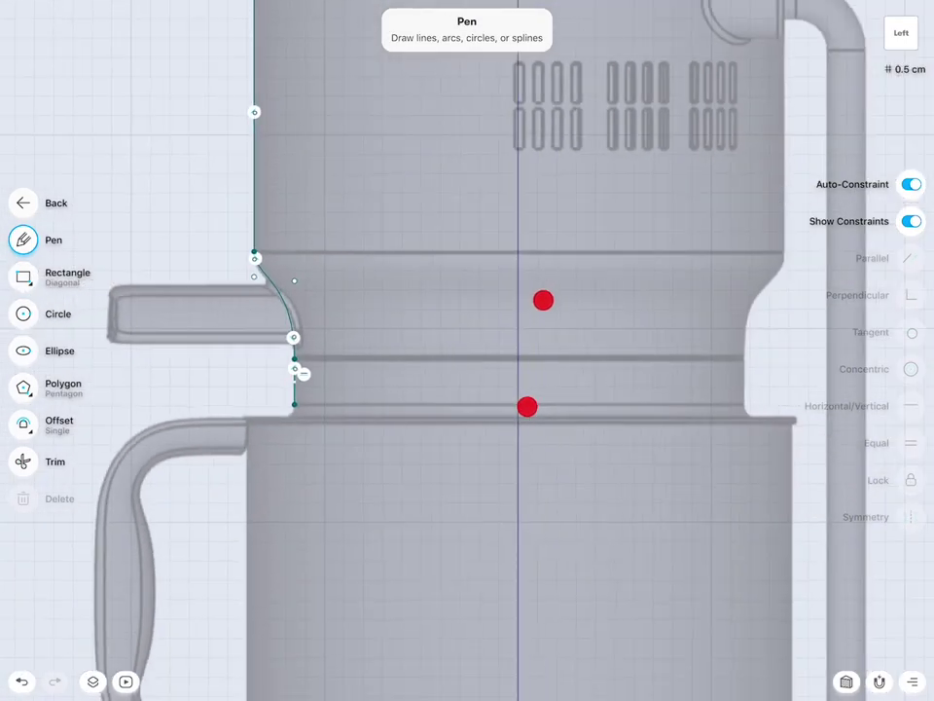
Delete the curved shoulder spline and its control points, then sketch a new curve from the upper line down.
{"action": "scroll", "coordinate": [471, 350], "scroll_direction": "up", "scroll_amount": 2}
{"action": "scroll", "coordinate": [741, 378], "scroll_direction": "up", "scroll_amount": 3}
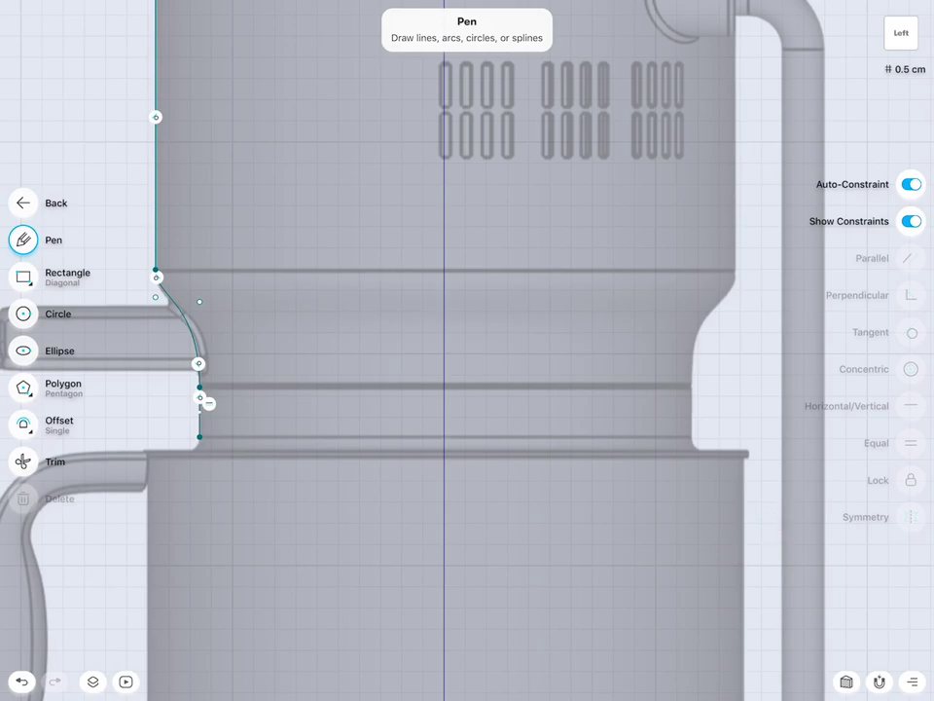
{"action": "left_click", "coordinate": [156, 297]}
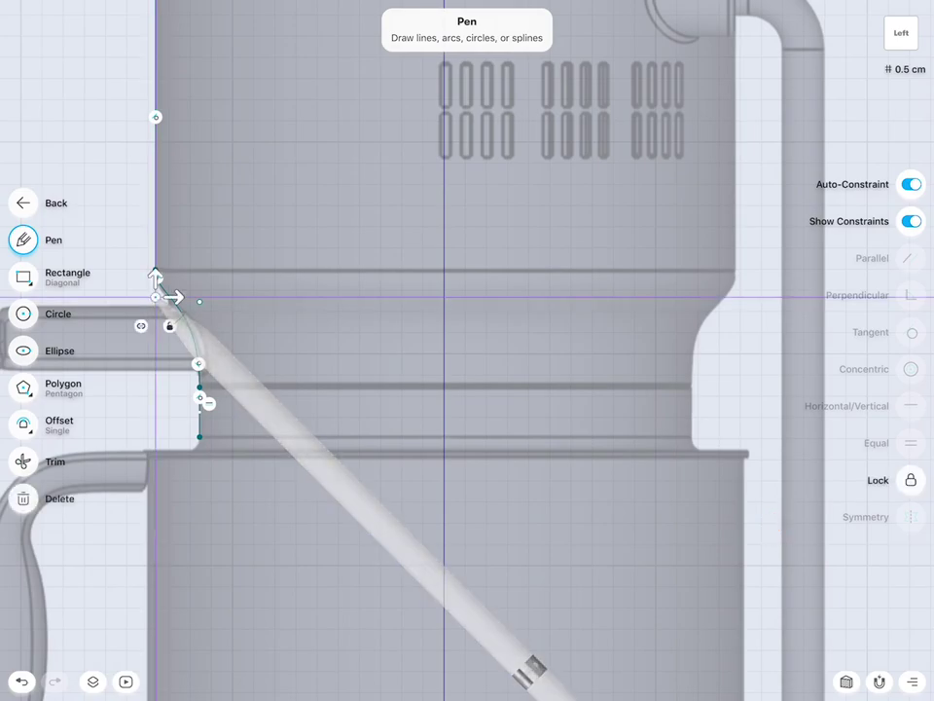
{"action": "left_click", "coordinate": [199, 302]}
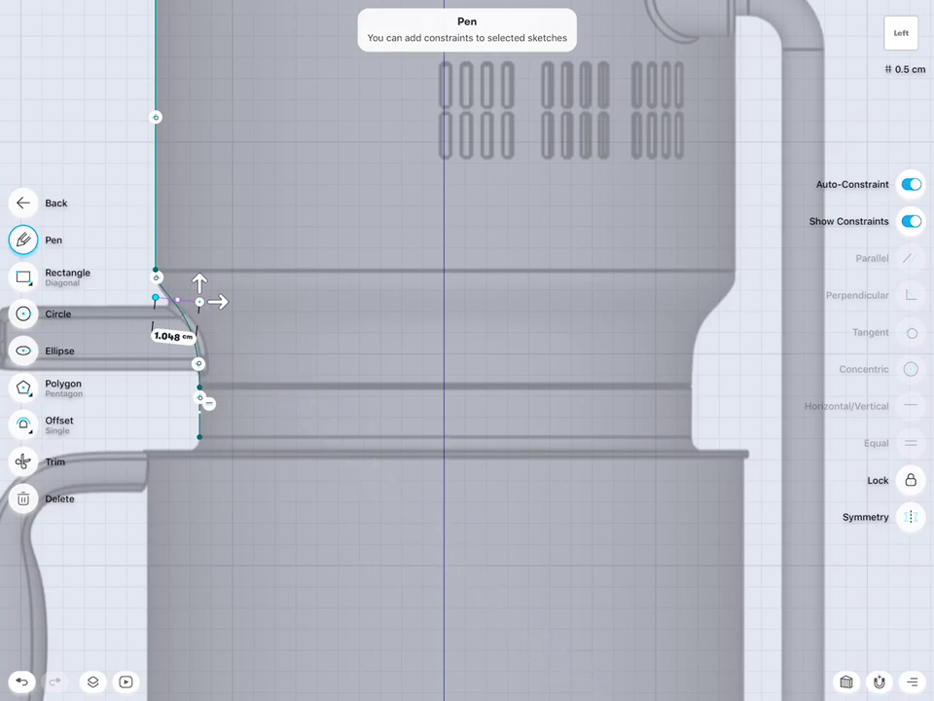
{"action": "left_click", "coordinate": [184, 316]}
{"action": "left_click", "coordinate": [27, 500]}
{"action": "scroll", "coordinate": [757, 419], "scroll_direction": "up", "scroll_amount": 5}
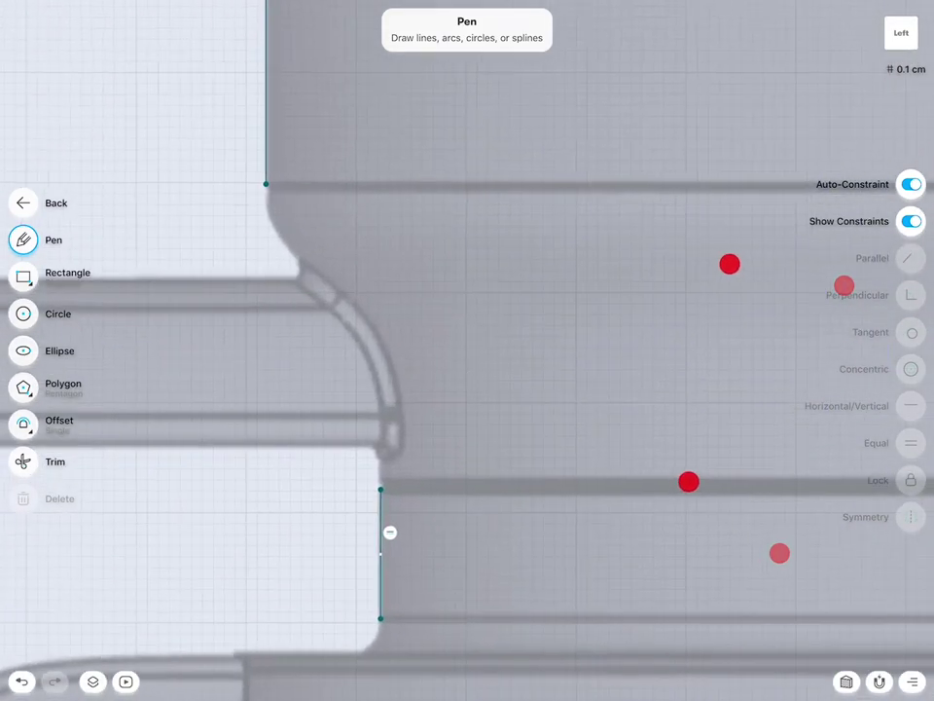
{"action": "mouse_move", "coordinate": [286, 182]}
{"action": "left_mouse_down"}
{"action": "mouse_move", "coordinate": [396, 311]}
{"action": "mouse_move", "coordinate": [388, 312]}
{"action": "mouse_move", "coordinate": [400, 485]}
{"action": "left_mouse_up"}
Make the new curve tangent to both the lower and upper vertical lines.
{"action": "left_click", "coordinate": [395, 428]}
{"action": "left_click", "coordinate": [400, 530]}
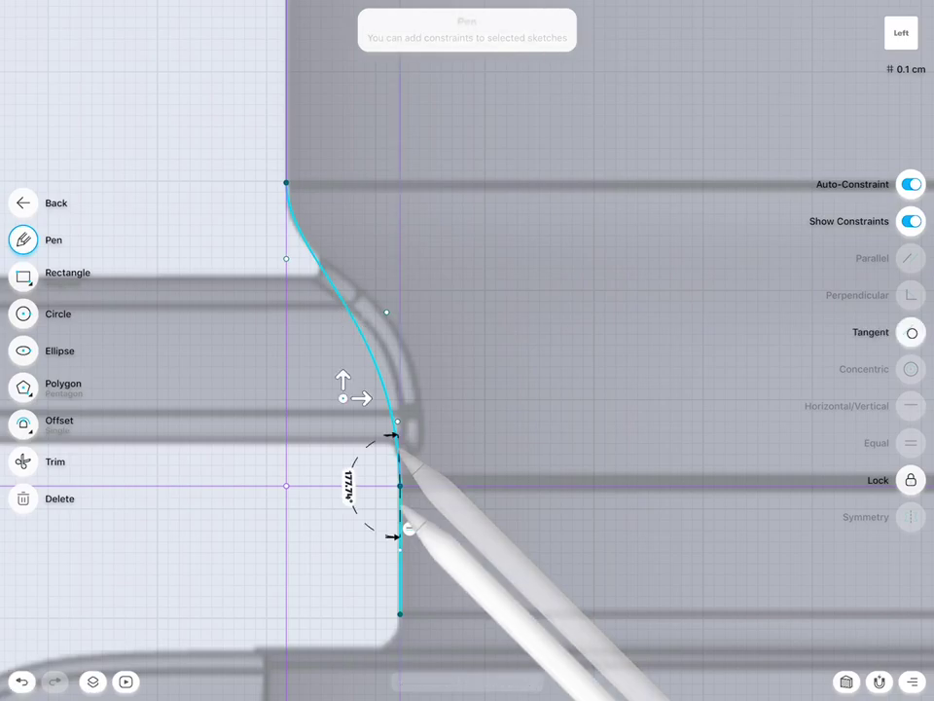
{"action": "left_click", "coordinate": [911, 331]}
{"action": "left_click", "coordinate": [286, 116]}
{"action": "left_click", "coordinate": [342, 301]}
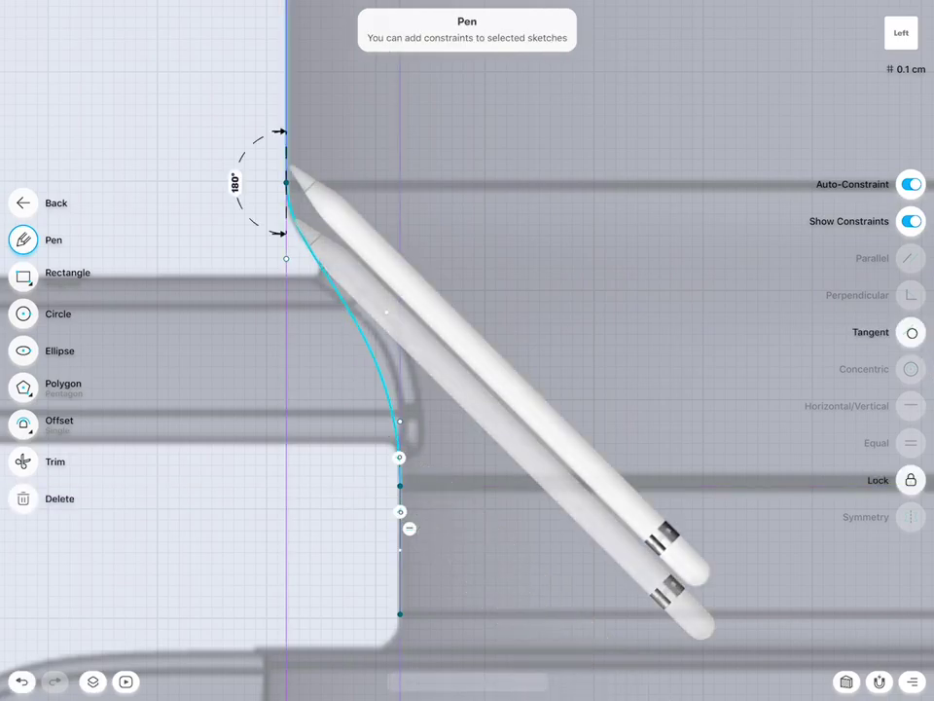
{"action": "left_click", "coordinate": [912, 332]}
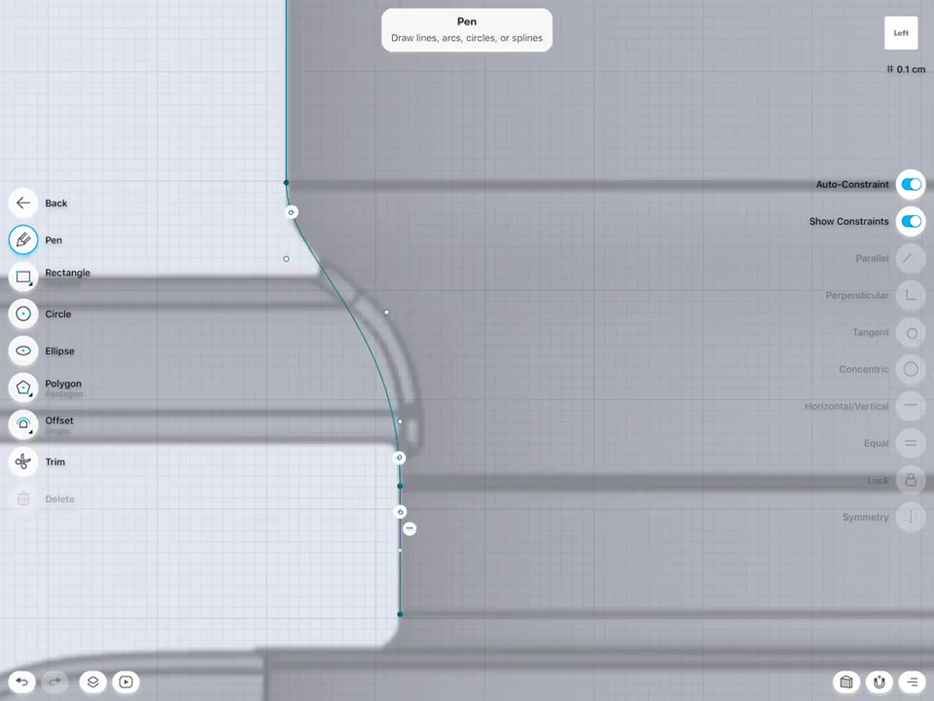
Drag the curve's middle, upper and right control points to follow the reference outline.
{"action": "left_click", "coordinate": [400, 421]}
{"action": "left_click_drag", "start_coordinate": [400, 421], "coordinate": [400, 345]}
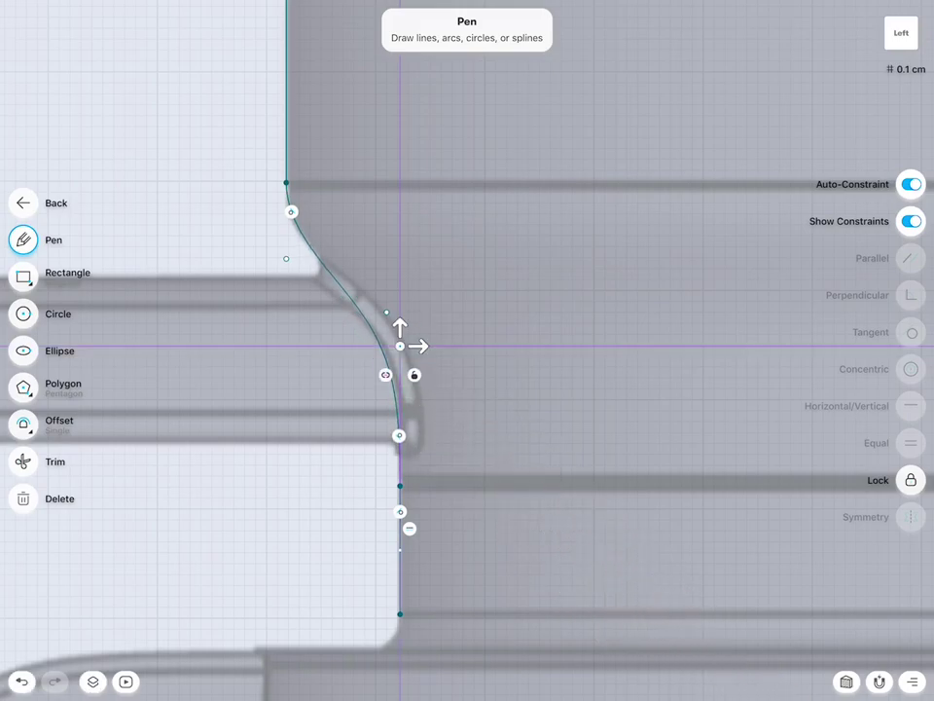
{"action": "left_click", "coordinate": [286, 259]}
{"action": "left_click_drag", "start_coordinate": [286, 238], "coordinate": [286, 254]}
{"action": "left_click", "coordinate": [413, 309]}
{"action": "left_click", "coordinate": [386, 311]}
{"action": "mouse_move", "coordinate": [407, 313]}
{"action": "left_mouse_down"}
{"action": "mouse_move", "coordinate": [420, 312]}
{"action": "mouse_move", "coordinate": [364, 295]}
{"action": "mouse_move", "coordinate": [416, 250]}
{"action": "mouse_move", "coordinate": [407, 344]}
{"action": "left_mouse_up"}
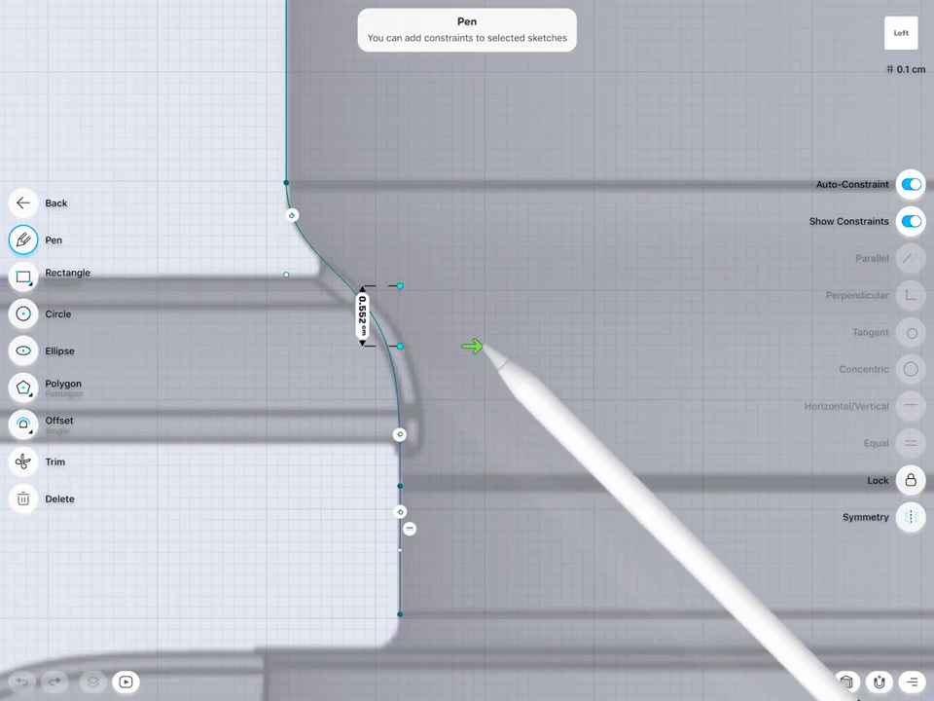
Refine the middle and upper control points so the shoulder eases into the collar's vertical.
{"action": "left_click", "coordinate": [438, 301]}
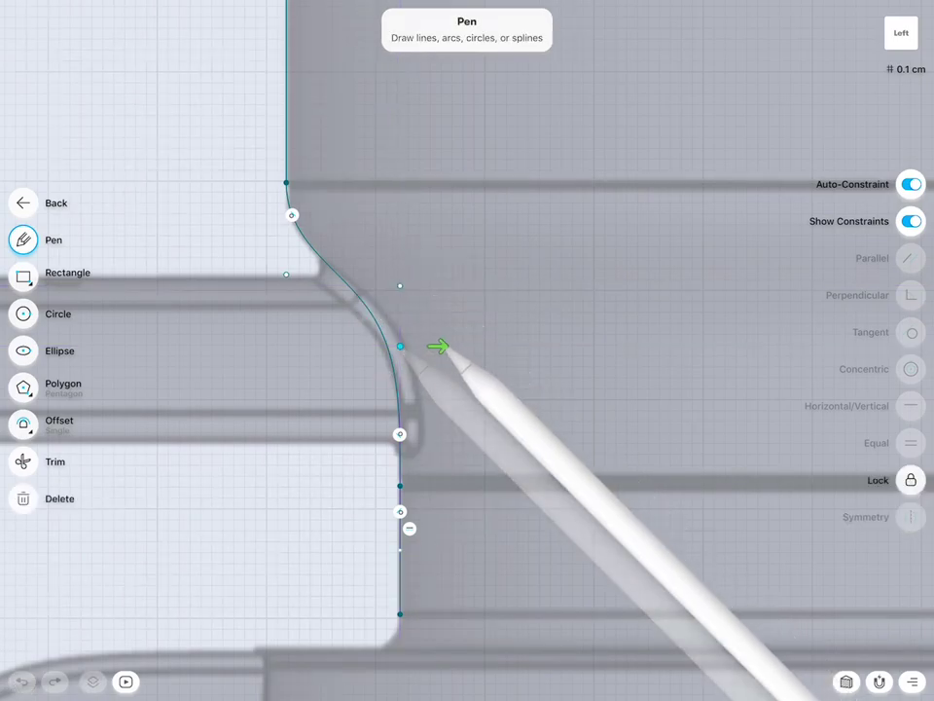
{"action": "left_click", "coordinate": [438, 345]}
{"action": "left_click_drag", "start_coordinate": [399, 351], "coordinate": [400, 381]}
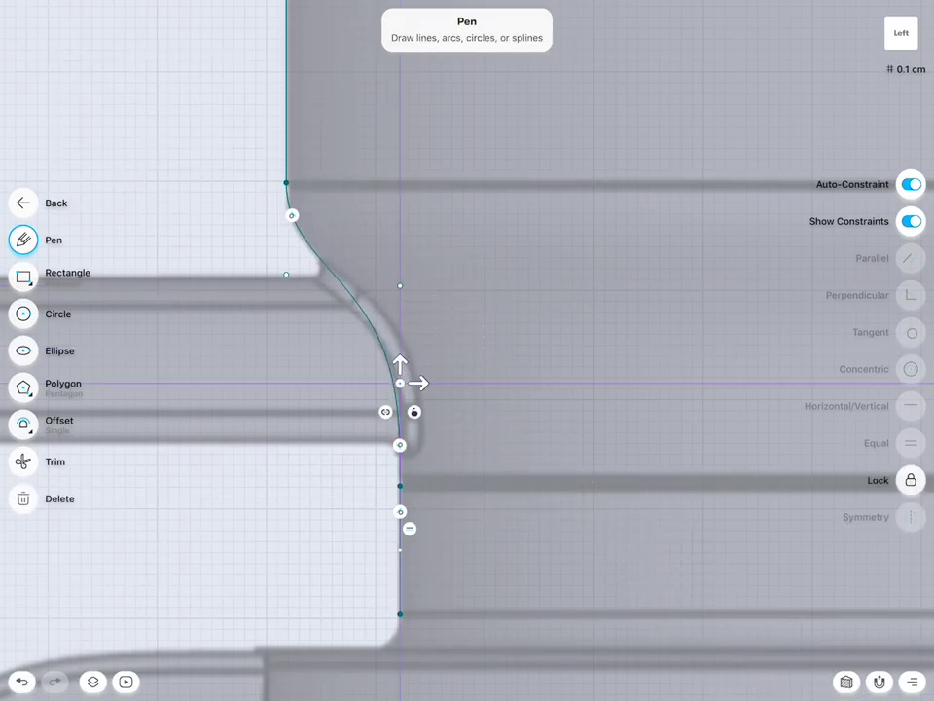
{"action": "left_click", "coordinate": [400, 286]}
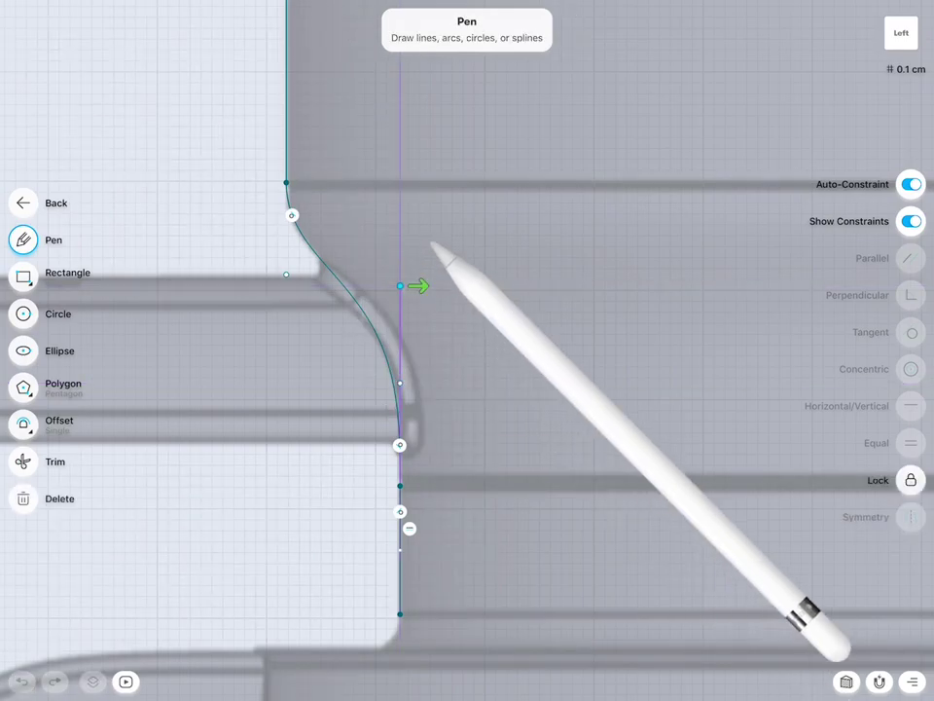
{"action": "mouse_move", "coordinate": [400, 265]}
{"action": "left_mouse_down"}
{"action": "mouse_move", "coordinate": [407, 208]}
{"action": "mouse_move", "coordinate": [408, 266]}
{"action": "left_mouse_up"}
{"action": "scroll", "coordinate": [568, 337], "scroll_direction": "down", "scroll_amount": 10}
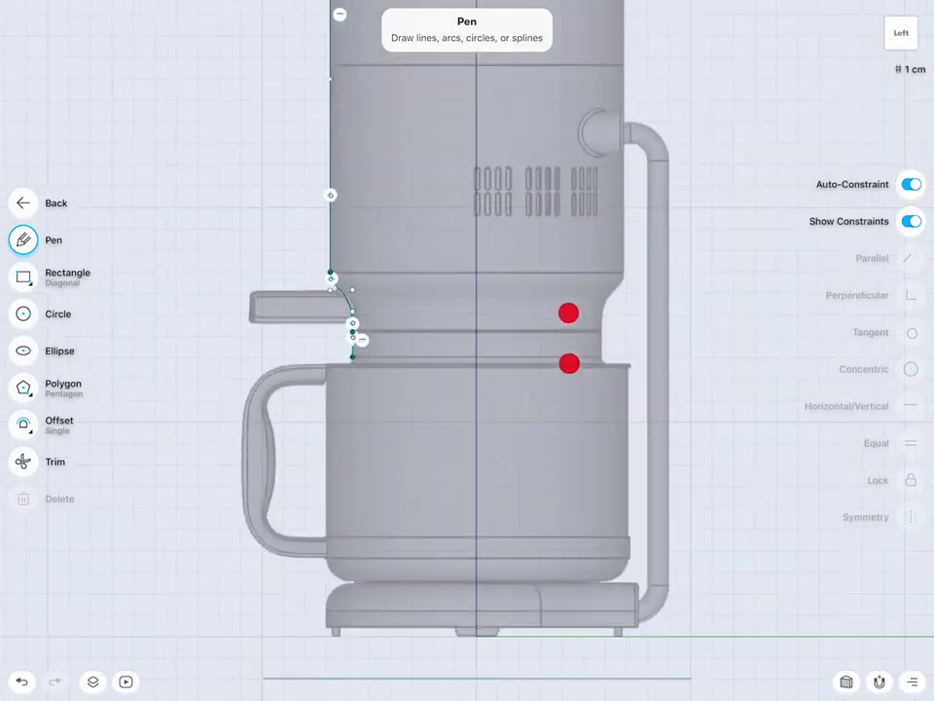
Draw a 5.777 cm horizontal line across the profile to the centre axis.
{"action": "scroll", "coordinate": [756, 316], "scroll_direction": "up", "scroll_amount": 5}
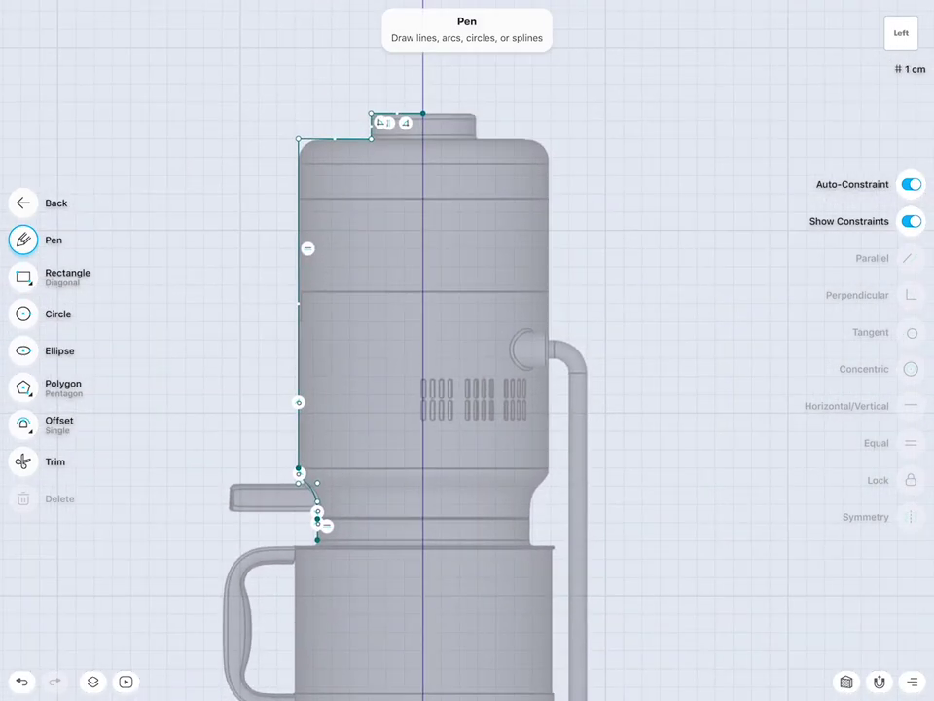
{"action": "scroll", "coordinate": [707, 441], "scroll_direction": "up", "scroll_amount": 2}
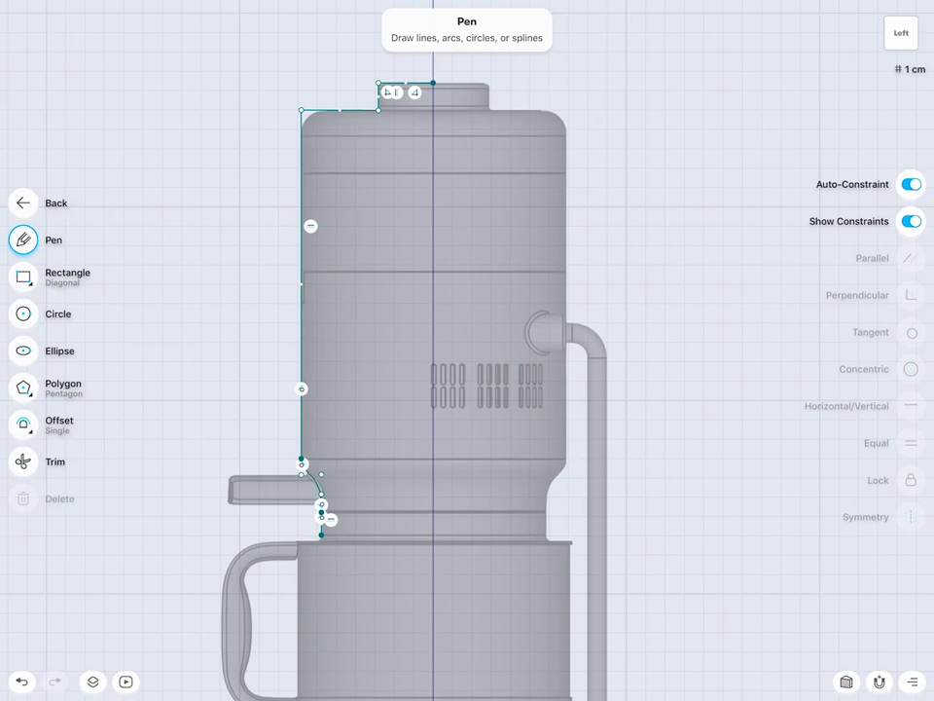
{"action": "scroll", "coordinate": [701, 342], "scroll_direction": "up", "scroll_amount": 3}
{"action": "scroll", "coordinate": [702, 323], "scroll_direction": "up", "scroll_amount": 2}
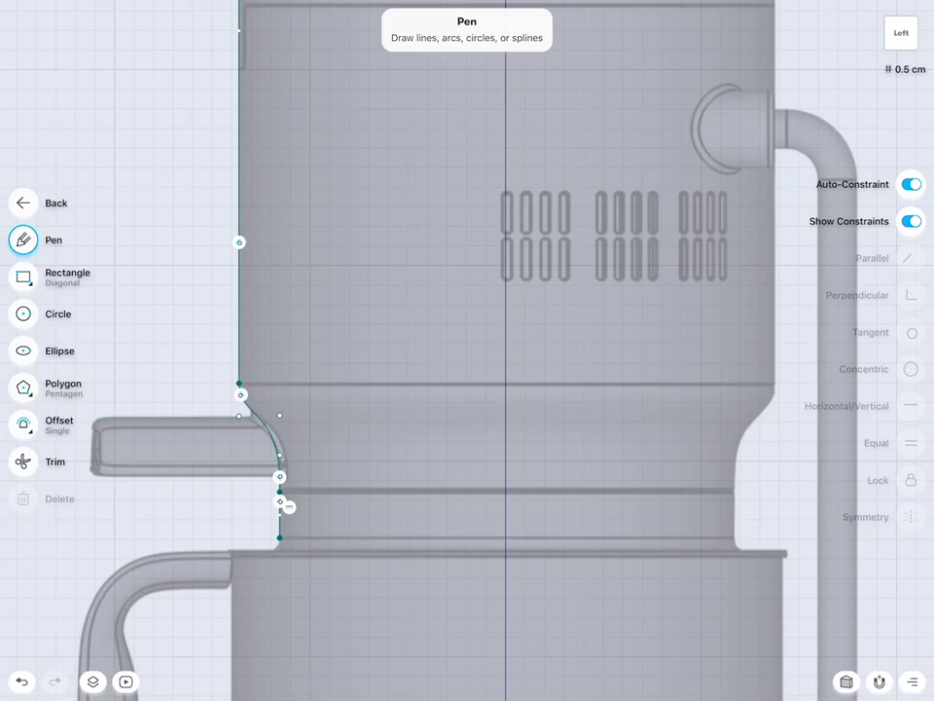
{"action": "scroll", "coordinate": [545, 502], "scroll_direction": "up", "scroll_amount": 3}
{"action": "scroll", "coordinate": [612, 411], "scroll_direction": "up", "scroll_amount": 1}
{"action": "scroll", "coordinate": [638, 426], "scroll_direction": "up", "scroll_amount": 2}
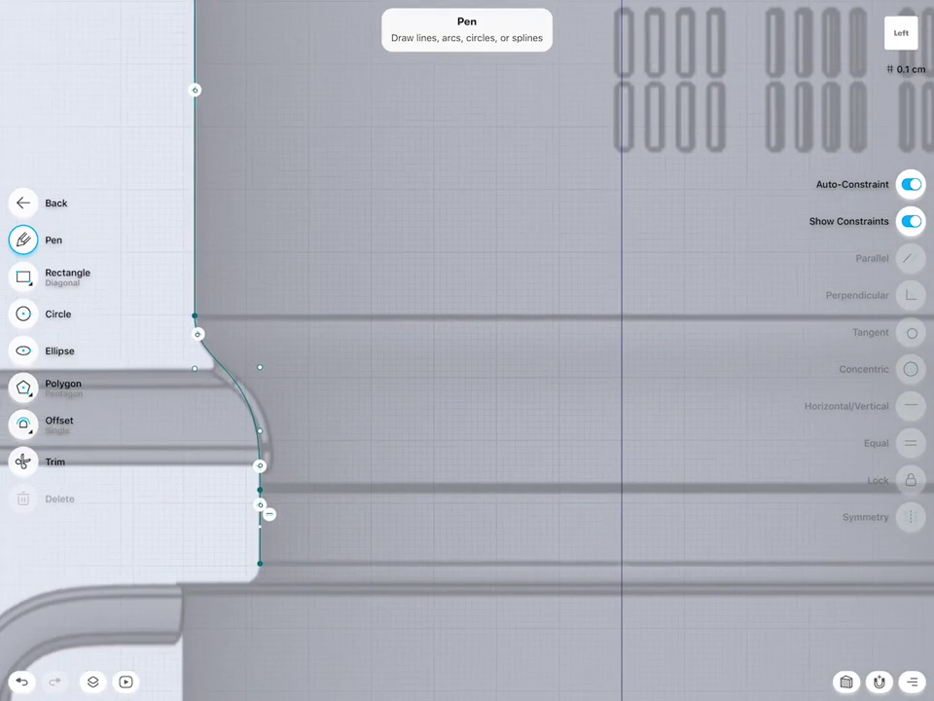
{"action": "left_click_drag", "start_coordinate": [259, 490], "coordinate": [622, 490]}
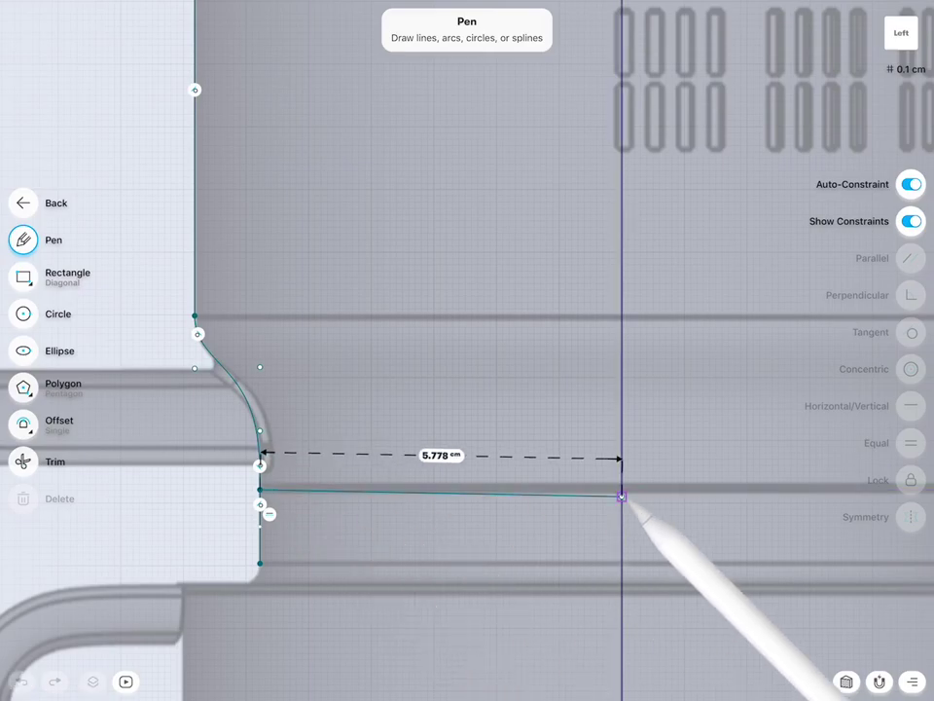
Draw a 22.19 cm vertical line up the centre axis, constrain it vertical, and select the bottom edge.
{"action": "scroll", "coordinate": [759, 422], "scroll_direction": "down", "scroll_amount": 2}
{"action": "scroll", "coordinate": [701, 458], "scroll_direction": "down", "scroll_amount": 2}
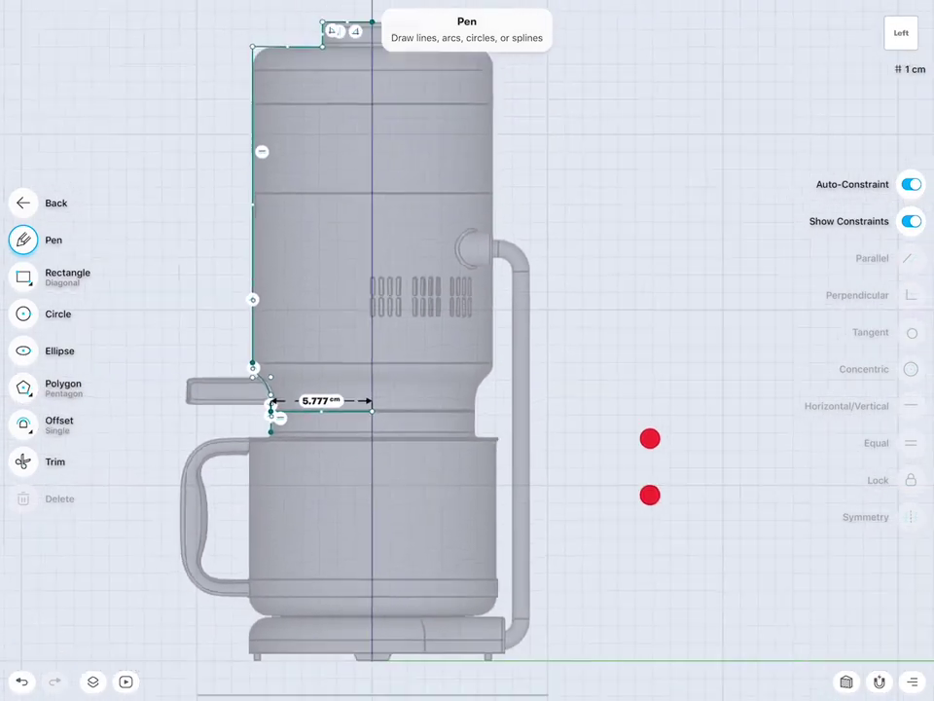
{"action": "scroll", "coordinate": [649, 465], "scroll_direction": "down", "scroll_amount": 1}
{"action": "scroll", "coordinate": [662, 320], "scroll_direction": "down", "scroll_amount": 2}
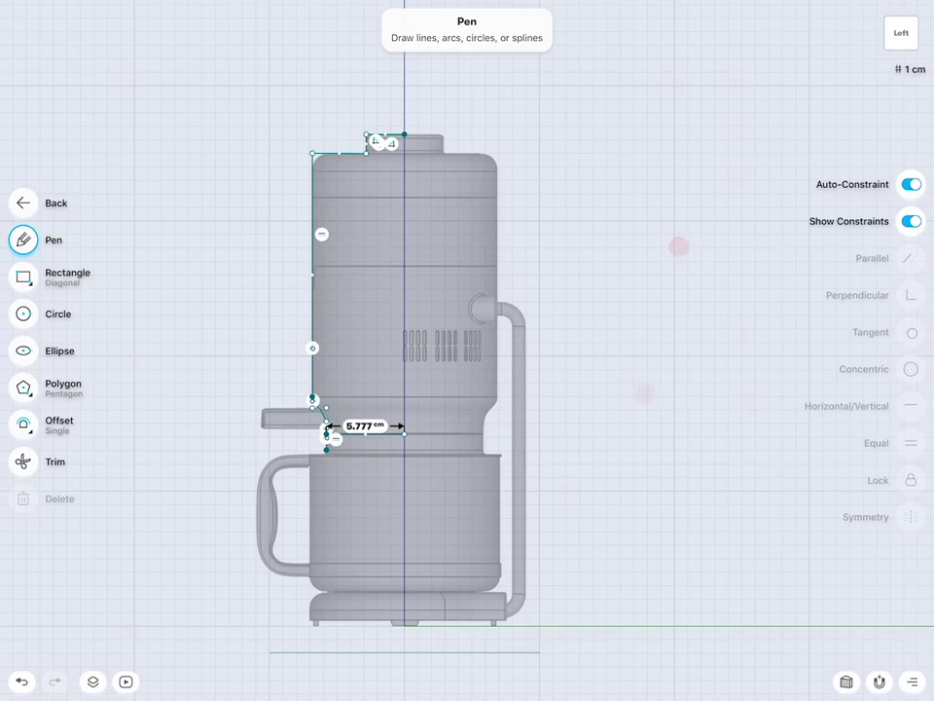
{"action": "left_click_drag", "start_coordinate": [404, 134], "coordinate": [403, 433]}
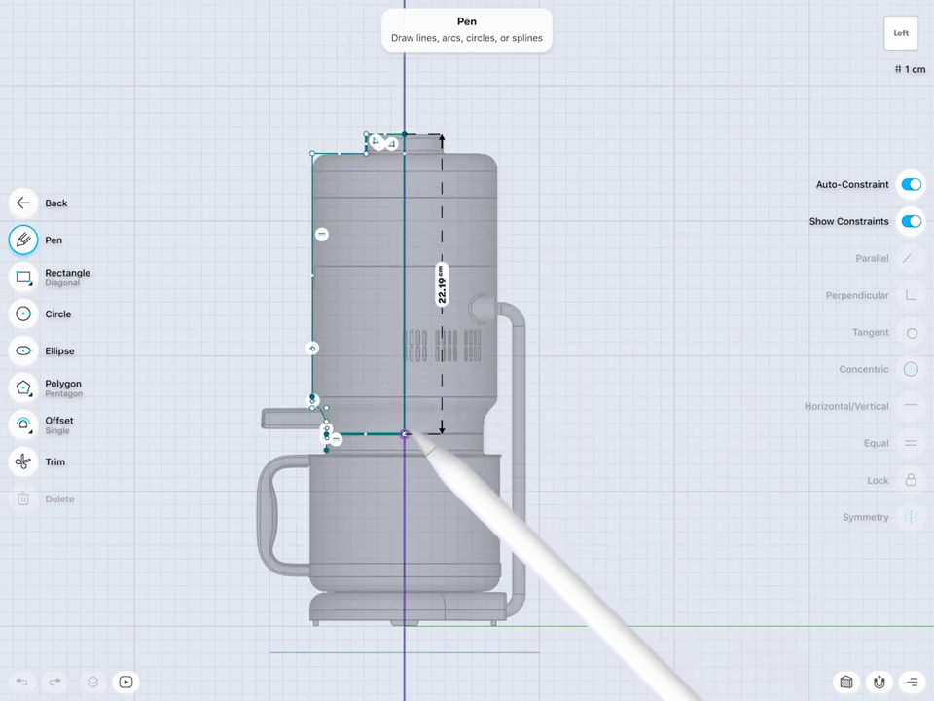
{"action": "scroll", "coordinate": [693, 494], "scroll_direction": "up", "scroll_amount": 3}
{"action": "scroll", "coordinate": [704, 504], "scroll_direction": "up", "scroll_amount": 1}
{"action": "left_click", "coordinate": [432, 385]}
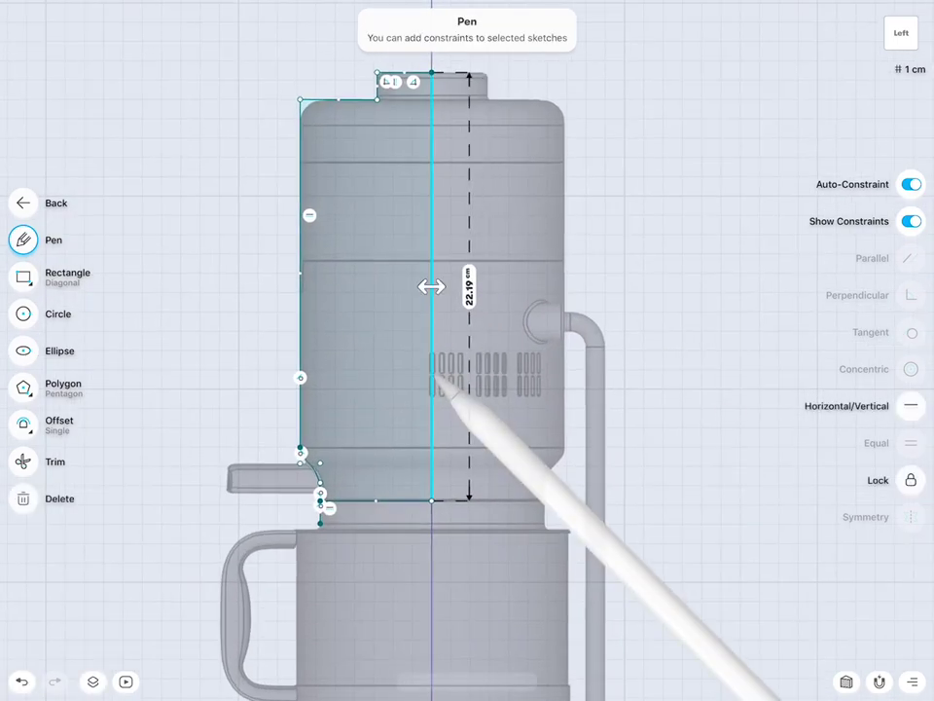
{"action": "left_click", "coordinate": [912, 406]}
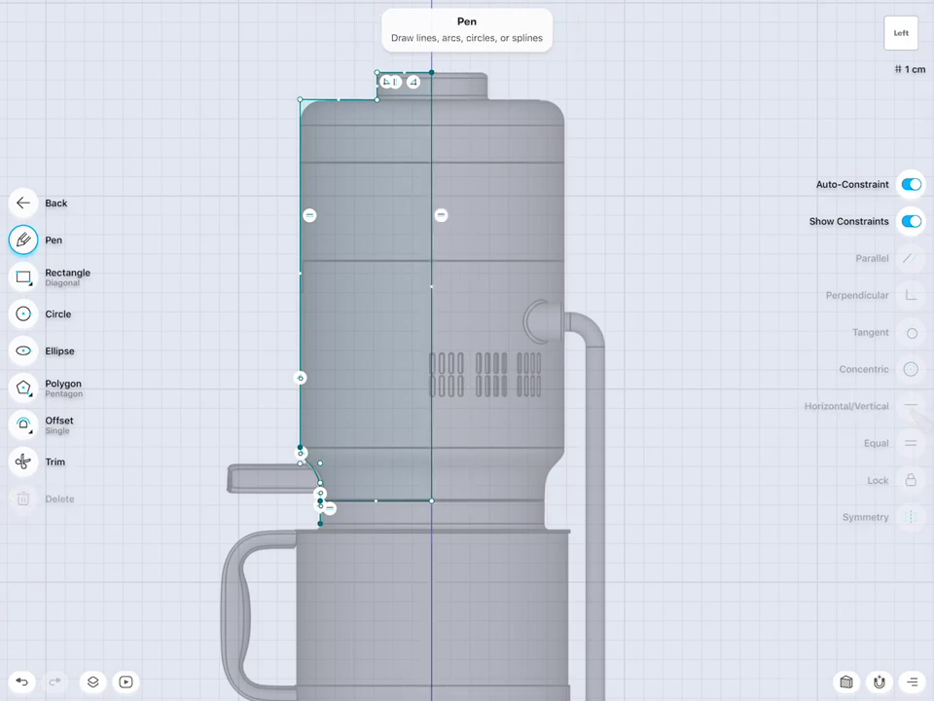
{"action": "scroll", "coordinate": [694, 500], "scroll_direction": "up", "scroll_amount": 3}
{"action": "scroll", "coordinate": [701, 501], "scroll_direction": "up", "scroll_amount": 2}
{"action": "left_click", "coordinate": [477, 572]}
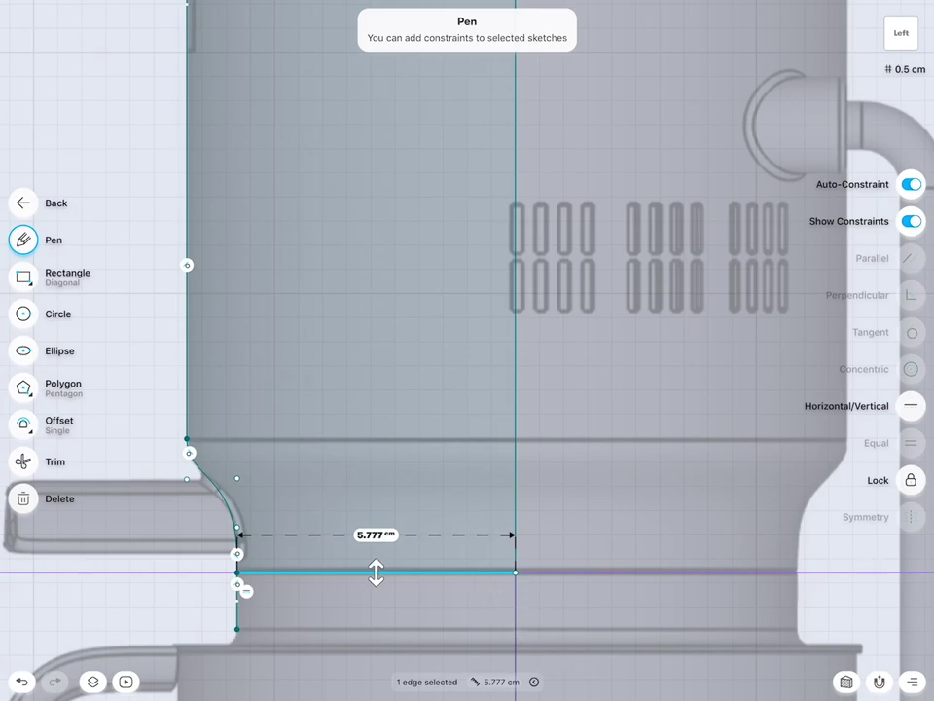
Constrain the profile's bottom edge to be horizontal.
{"action": "left_click", "coordinate": [912, 405]}
{"action": "scroll", "coordinate": [698, 483], "scroll_direction": "down", "scroll_amount": 3}
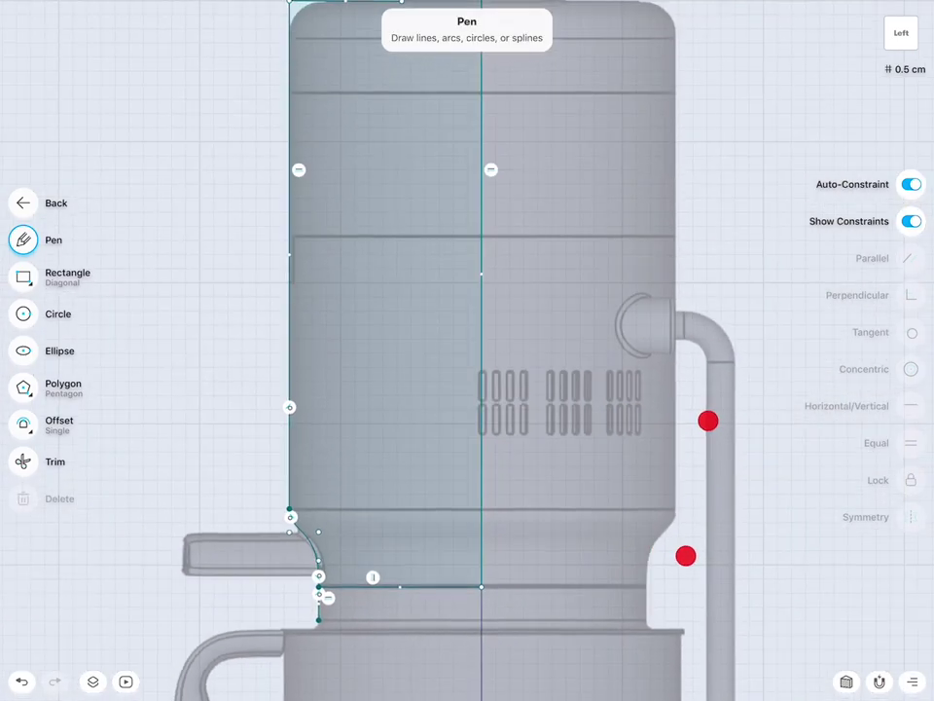
{"action": "scroll", "coordinate": [705, 561], "scroll_direction": "down", "scroll_amount": 2}
{"action": "scroll", "coordinate": [706, 561], "scroll_direction": "up", "scroll_amount": 1}
{"action": "left_click", "coordinate": [487, 555]}
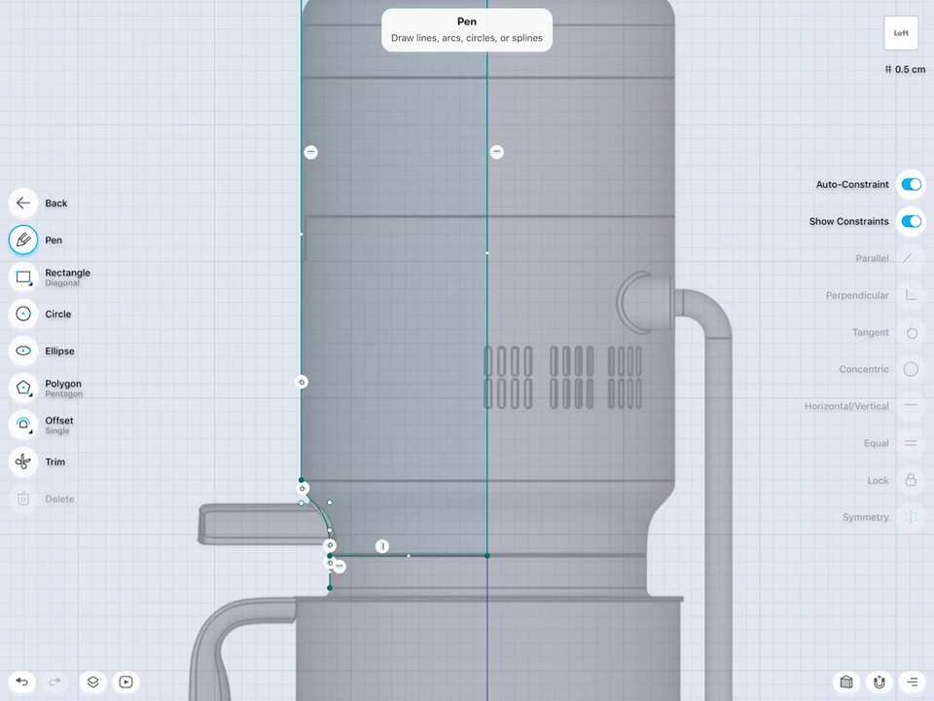
{"action": "scroll", "coordinate": [664, 452], "scroll_direction": "down", "scroll_amount": 2}
{"action": "scroll", "coordinate": [664, 452], "scroll_direction": "down", "scroll_amount": 1}
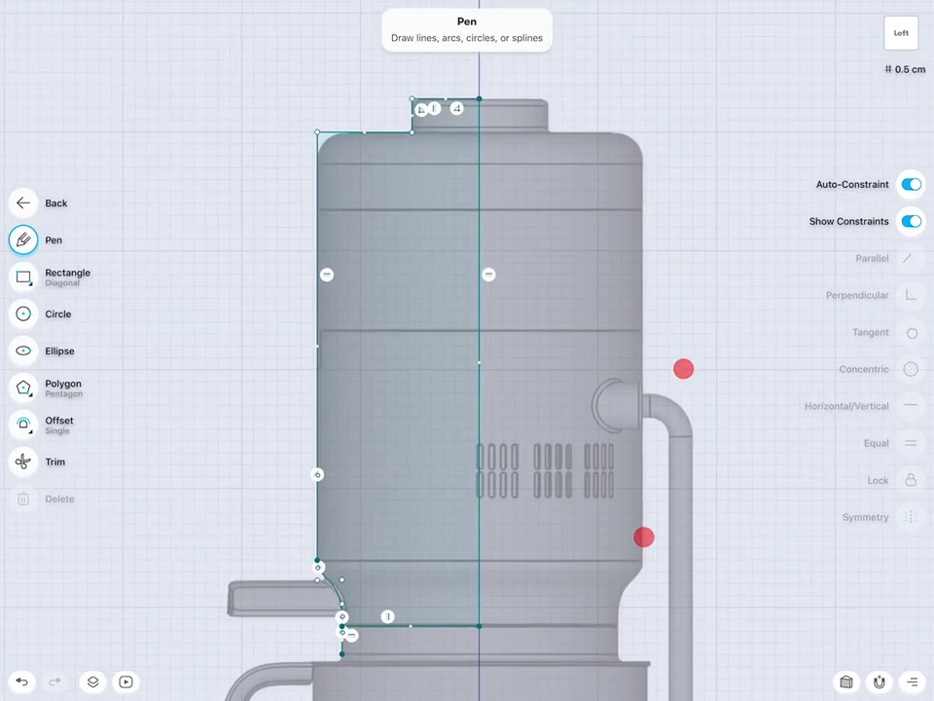
{"action": "scroll", "coordinate": [749, 467], "scroll_direction": "up", "scroll_amount": 3}
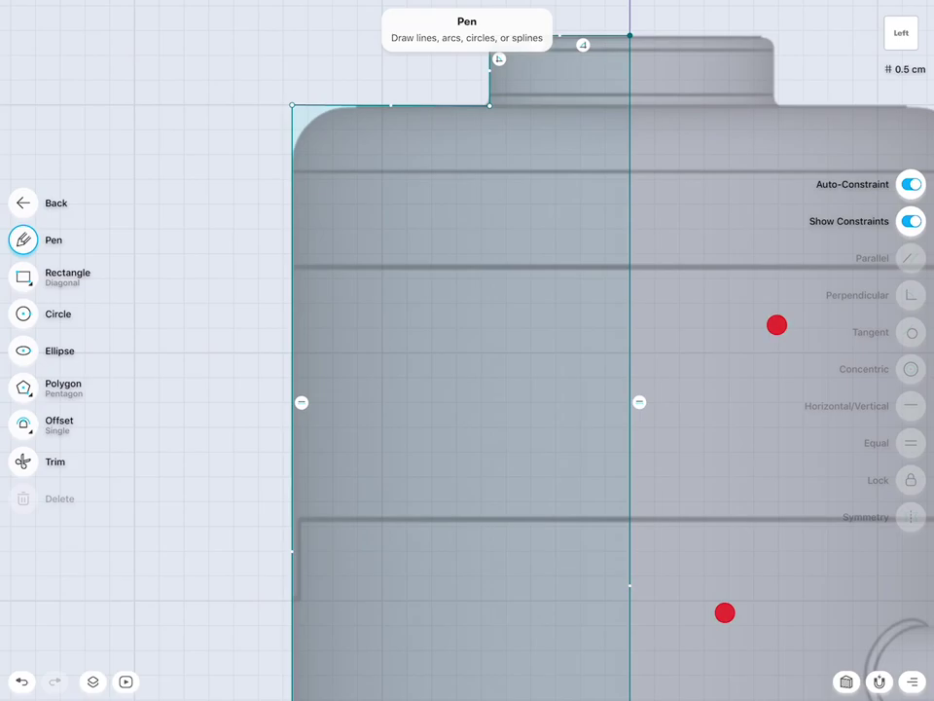
{"action": "scroll", "coordinate": [737, 356], "scroll_direction": "up", "scroll_amount": 3}
Draw two horizontal 6.819 cm dividing lines across the profile's upper and middle parts.
{"action": "left_click_drag", "start_coordinate": [187, 267], "coordinate": [701, 267]}
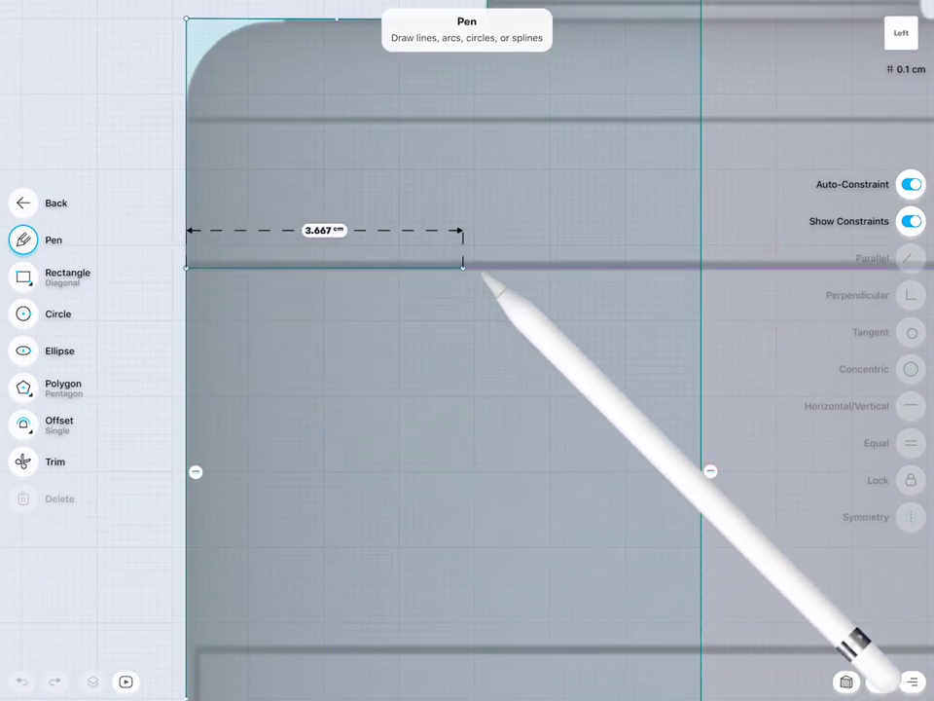
{"action": "left_click", "coordinate": [605, 268]}
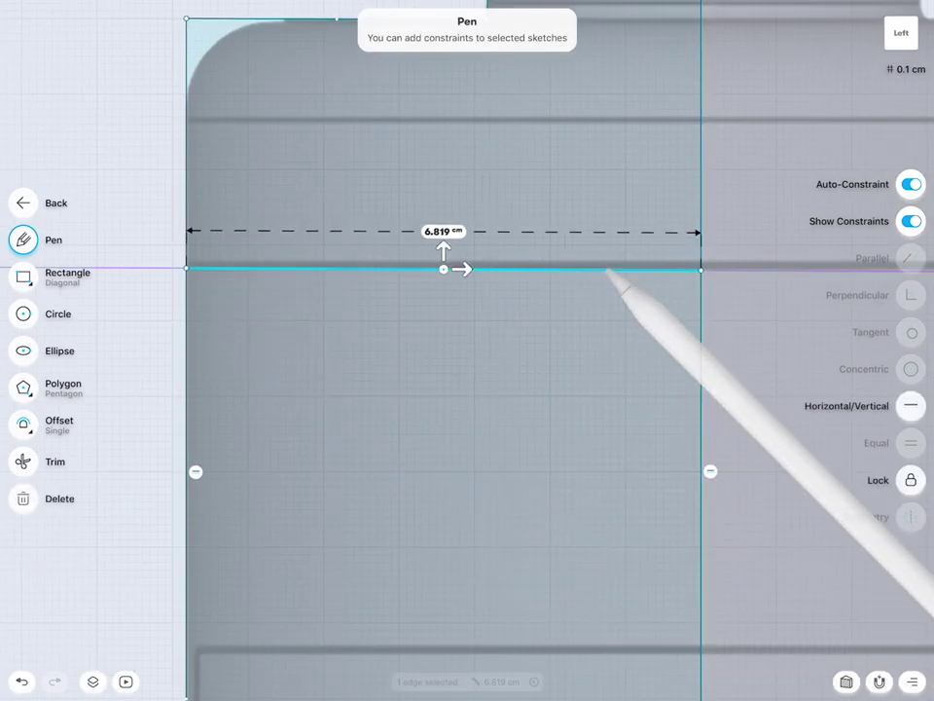
{"action": "left_click", "coordinate": [910, 404]}
{"action": "scroll", "coordinate": [770, 283], "scroll_direction": "down", "scroll_amount": 1}
{"action": "scroll", "coordinate": [771, 283], "scroll_direction": "down", "scroll_amount": 2}
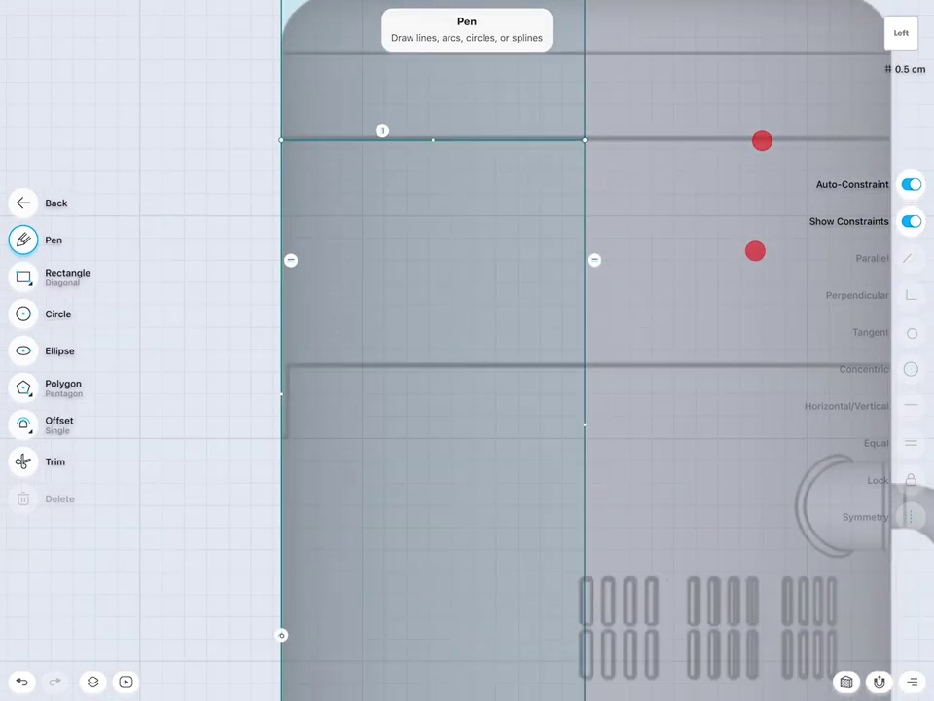
{"action": "left_click_drag", "start_coordinate": [282, 365], "coordinate": [584, 365]}
{"action": "left_click", "coordinate": [533, 367]}
{"action": "left_click", "coordinate": [533, 368]}
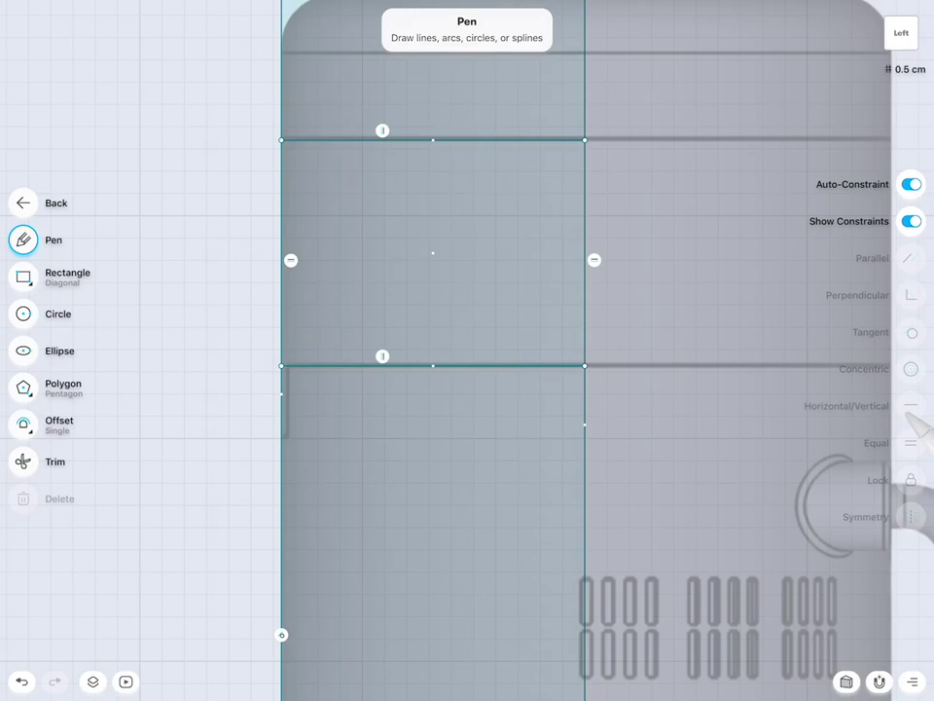
Add a third horizontal 6.819 cm dividing line just above the flared base and exit the sketch.
{"action": "scroll", "coordinate": [677, 229], "scroll_direction": "down", "scroll_amount": 2}
{"action": "scroll", "coordinate": [707, 360], "scroll_direction": "up", "scroll_amount": 4}
{"action": "scroll", "coordinate": [706, 360], "scroll_direction": "up", "scroll_amount": 2}
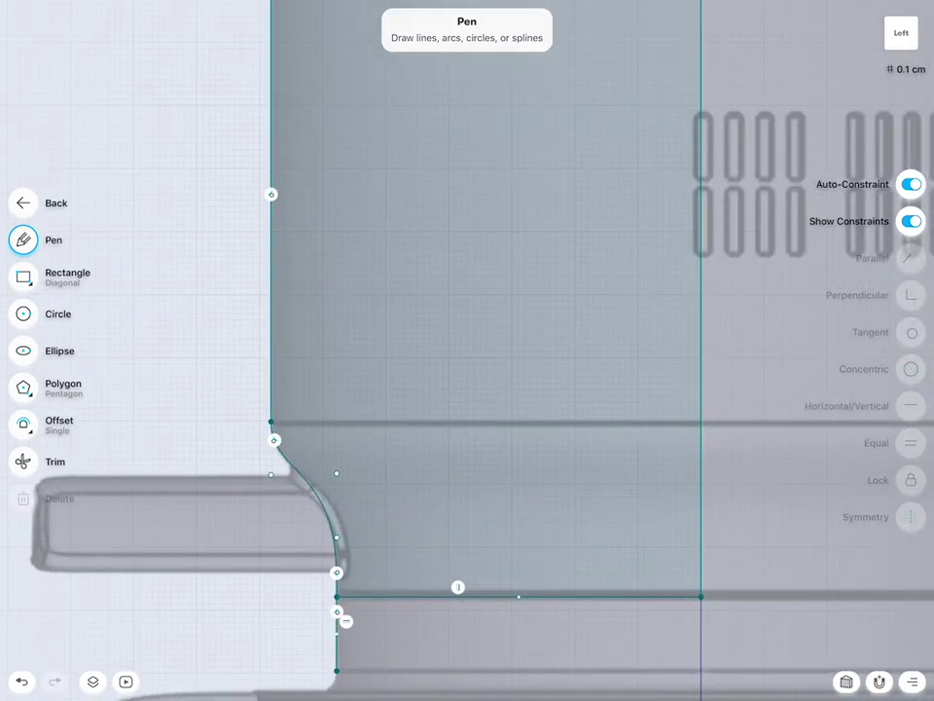
{"action": "left_click_drag", "start_coordinate": [272, 422], "coordinate": [701, 421]}
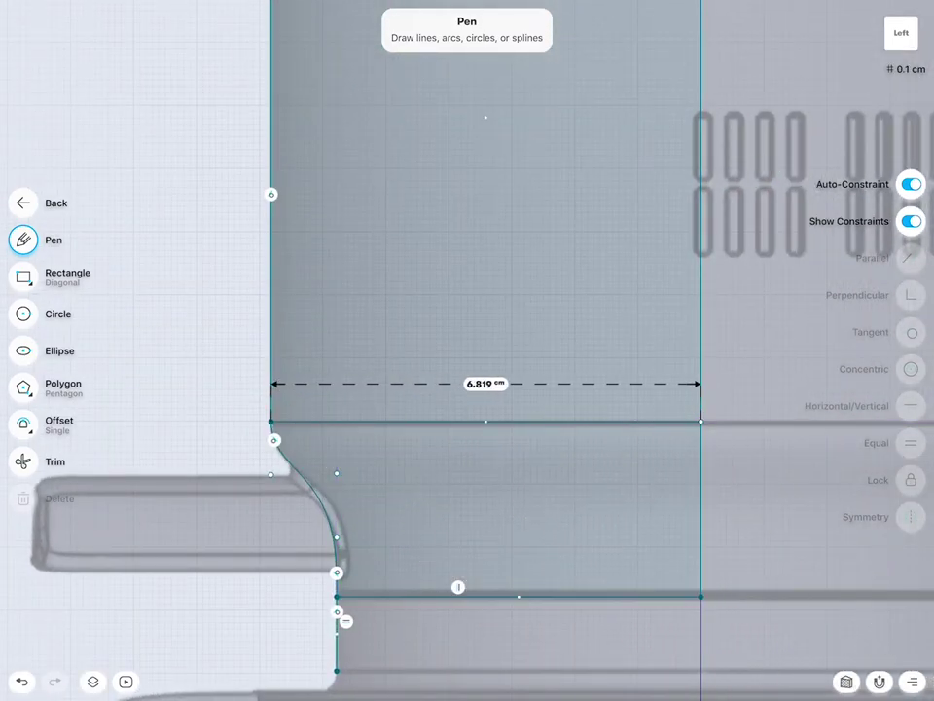
{"action": "left_click", "coordinate": [603, 422]}
{"action": "left_click", "coordinate": [912, 405]}
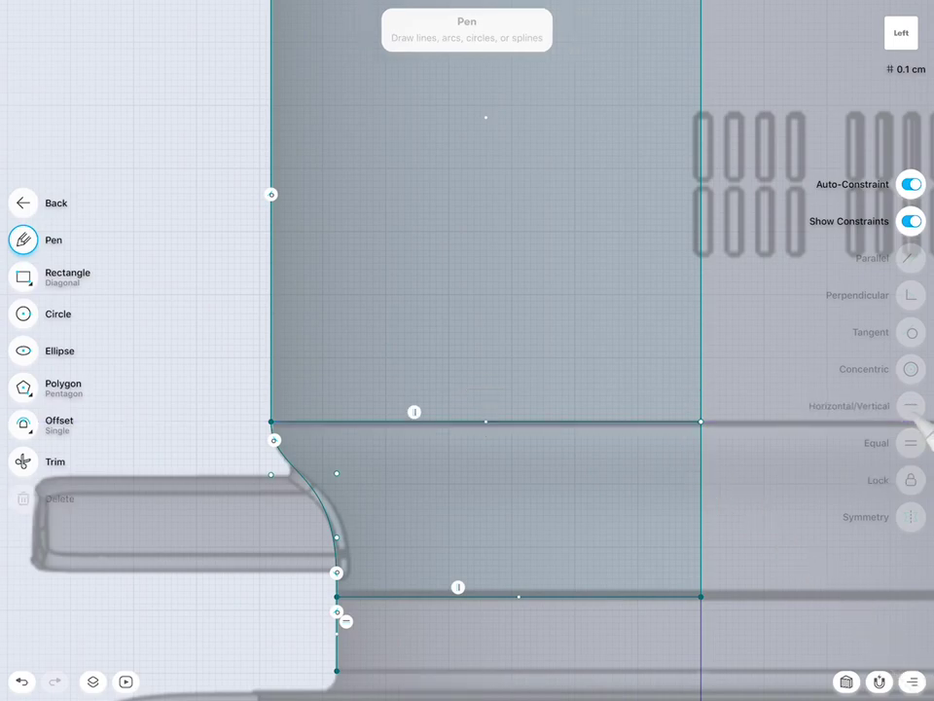
{"action": "scroll", "coordinate": [769, 355], "scroll_direction": "down", "scroll_amount": 5}
{"action": "scroll", "coordinate": [658, 440], "scroll_direction": "down", "scroll_amount": 1}
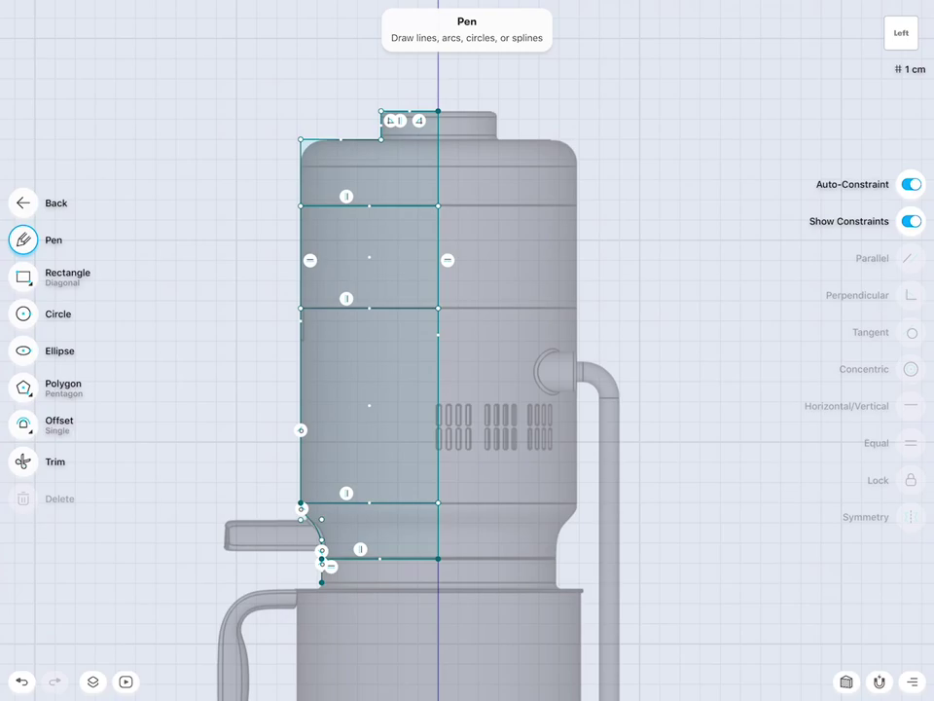
{"action": "left_click", "coordinate": [22, 202]}
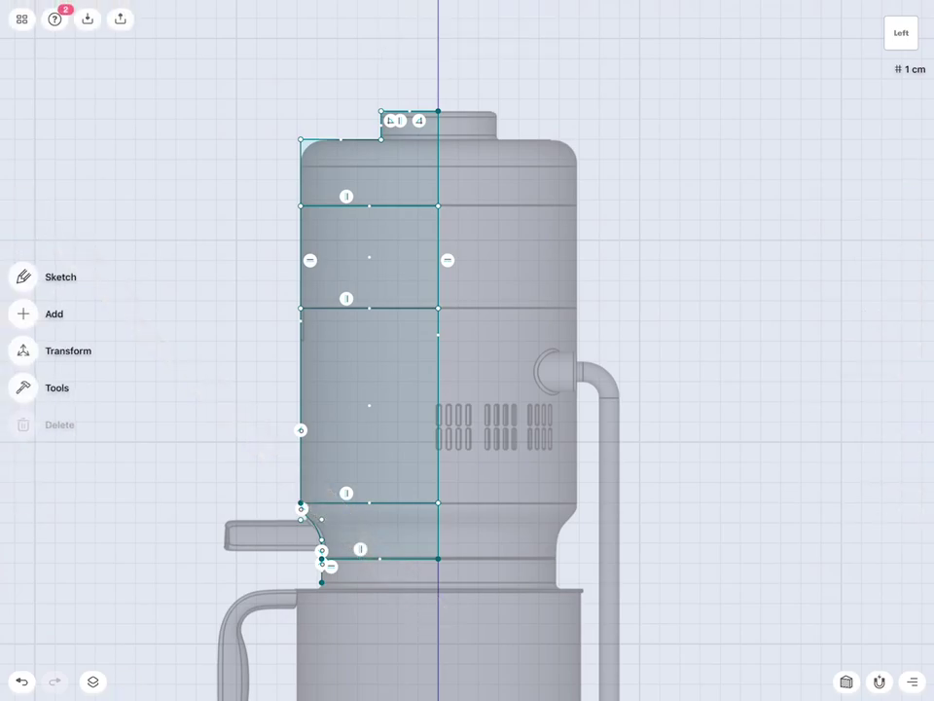
Revolve the lowest sketch band 360° around the centre line into a solid flared collar.
{"action": "left_click", "coordinate": [23, 387]}
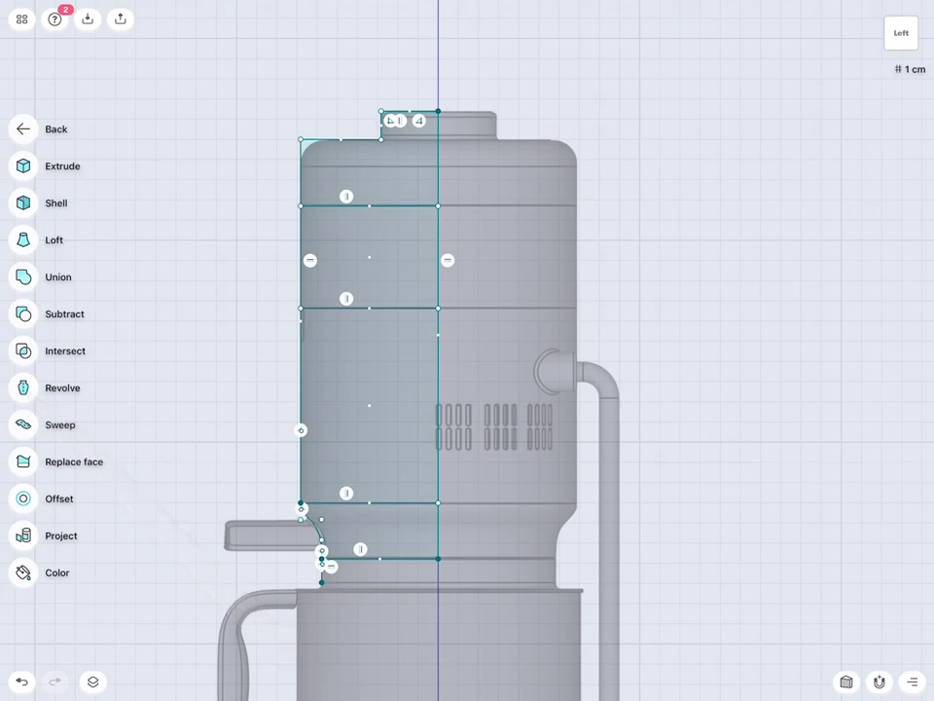
{"action": "left_click", "coordinate": [23, 387]}
{"action": "left_click", "coordinate": [398, 540]}
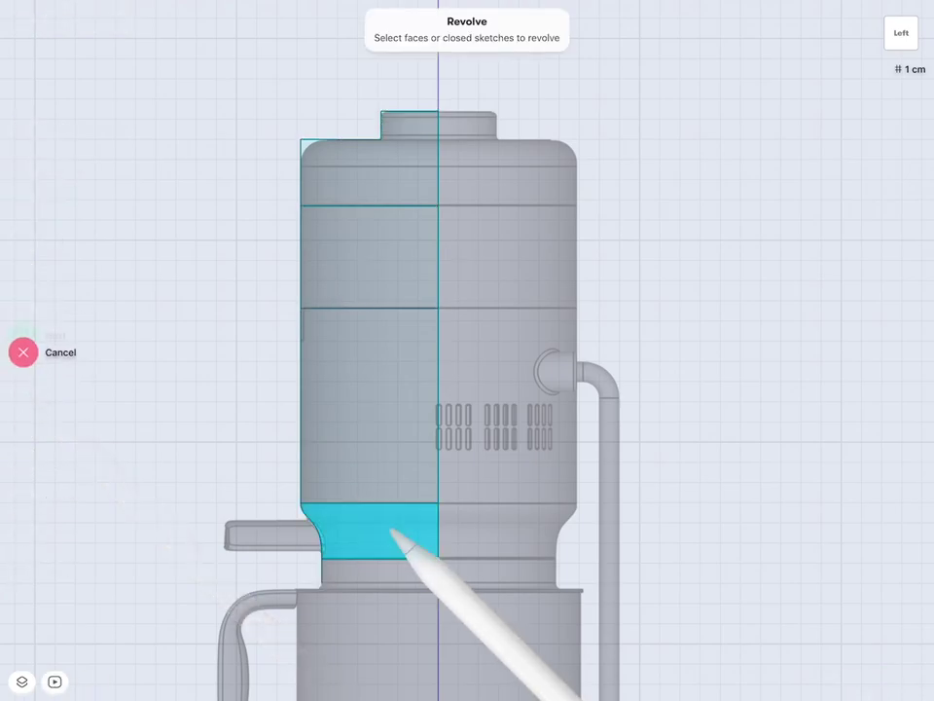
{"action": "left_click", "coordinate": [24, 332]}
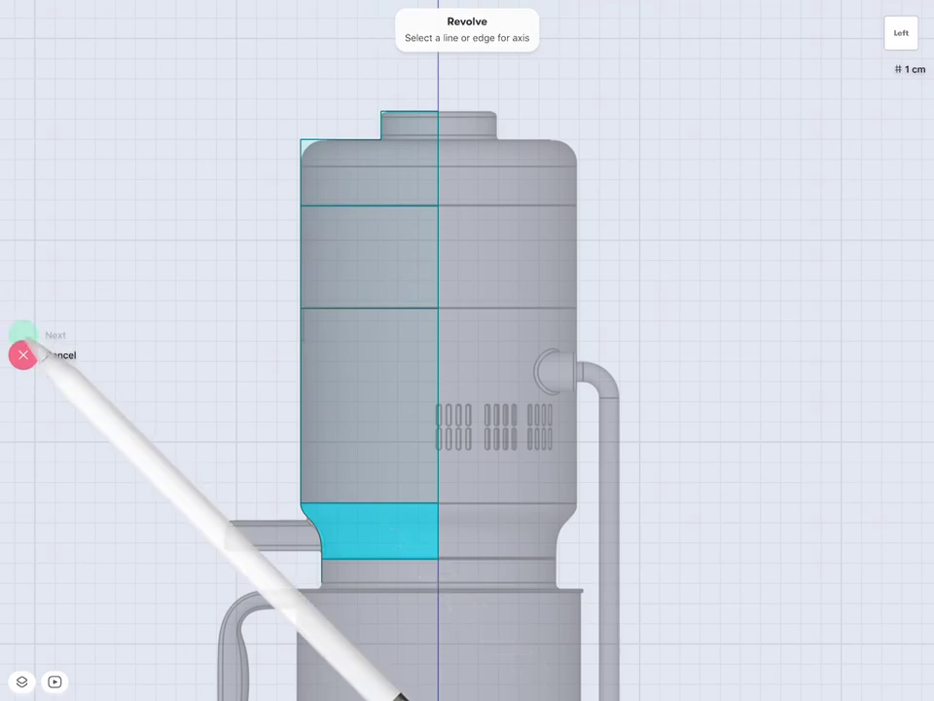
{"action": "left_click", "coordinate": [439, 533]}
{"action": "left_click_drag", "start_coordinate": [595, 494], "coordinate": [590, 449]}
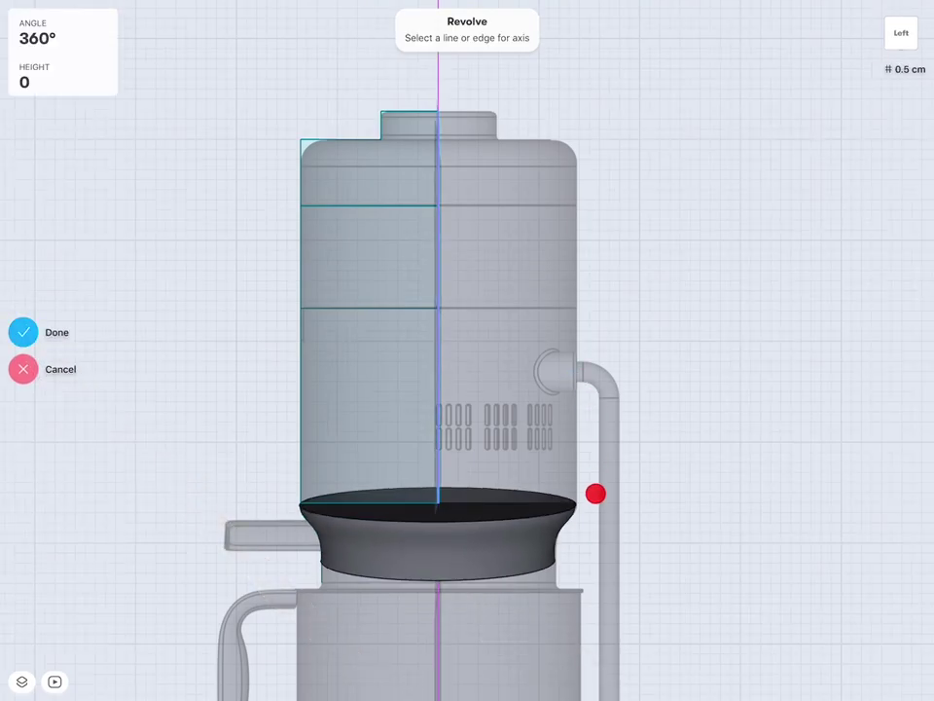
{"action": "left_click", "coordinate": [23, 369]}
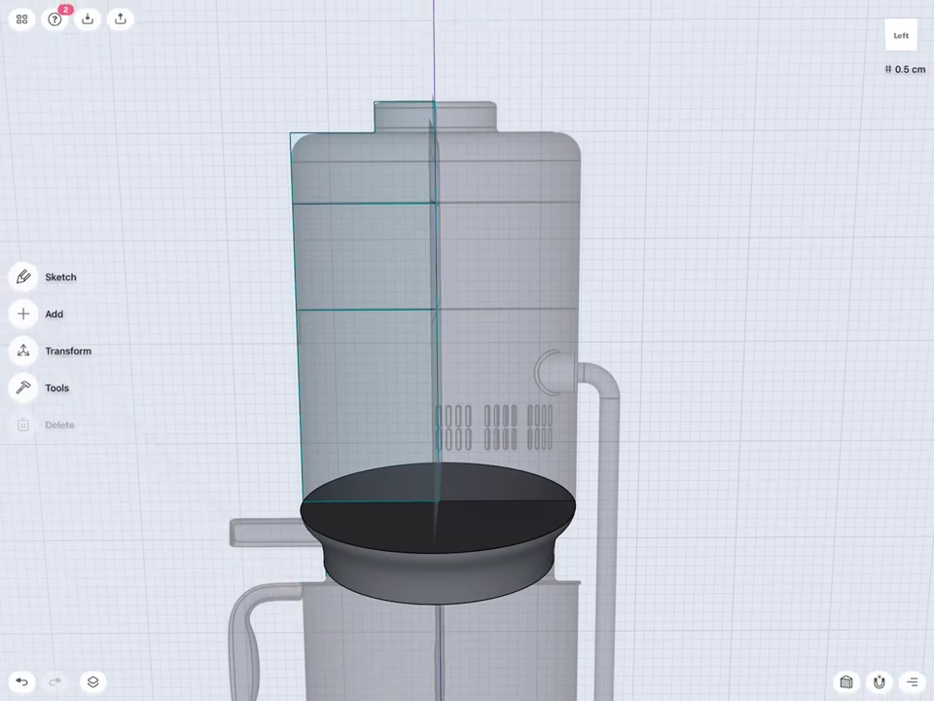
{"action": "left_click", "coordinate": [23, 387]}
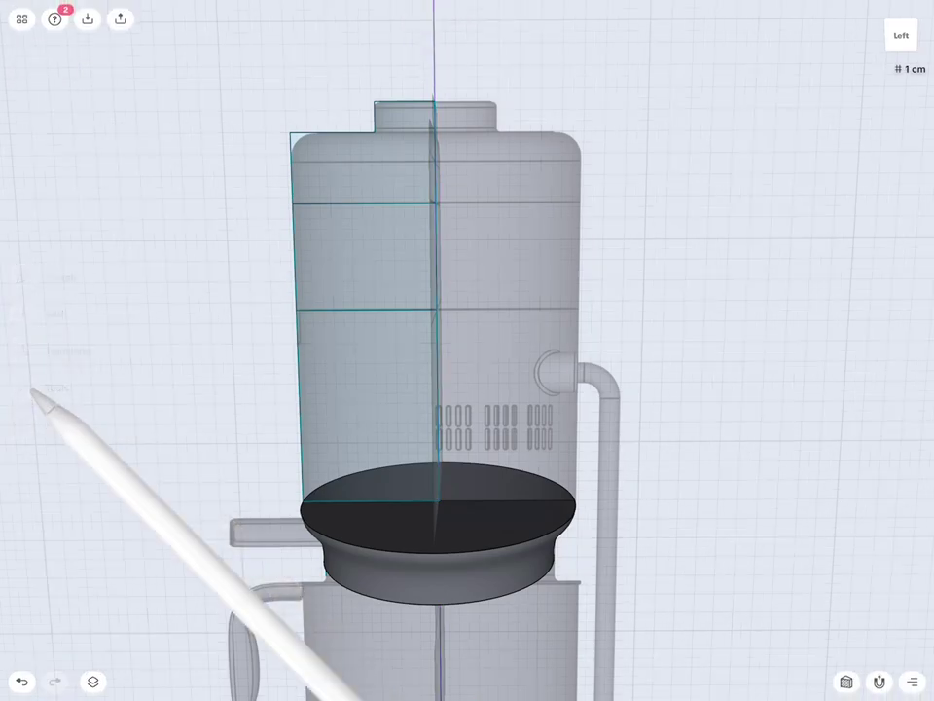
{"action": "left_click", "coordinate": [23, 203]}
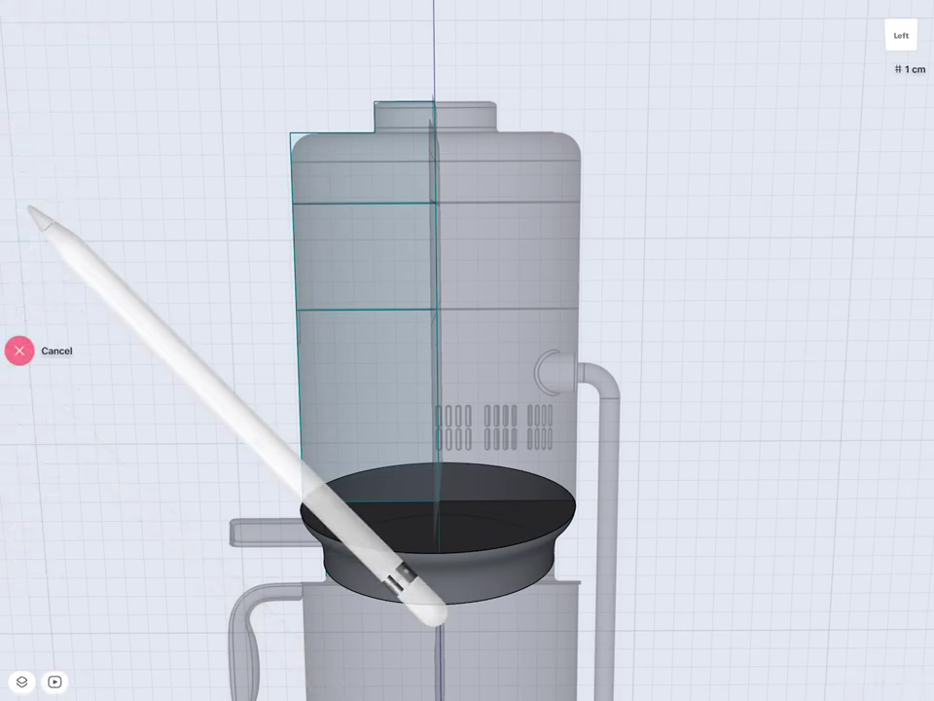
{"action": "left_click", "coordinate": [501, 530]}
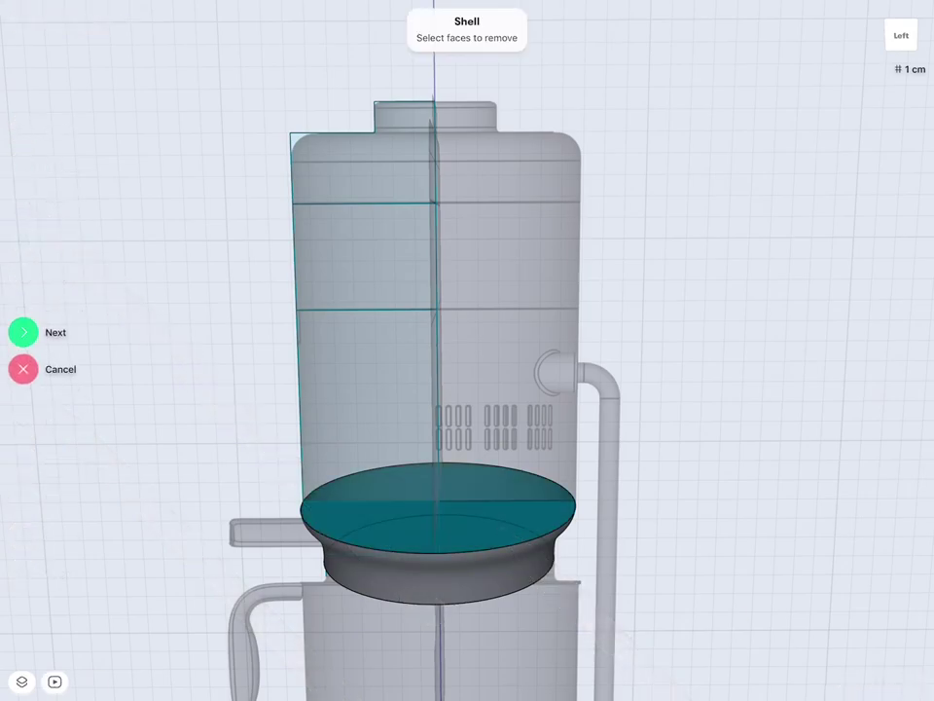
{"action": "middle_click_drag", "start_coordinate": [720, 603], "coordinate": [740, 516]}
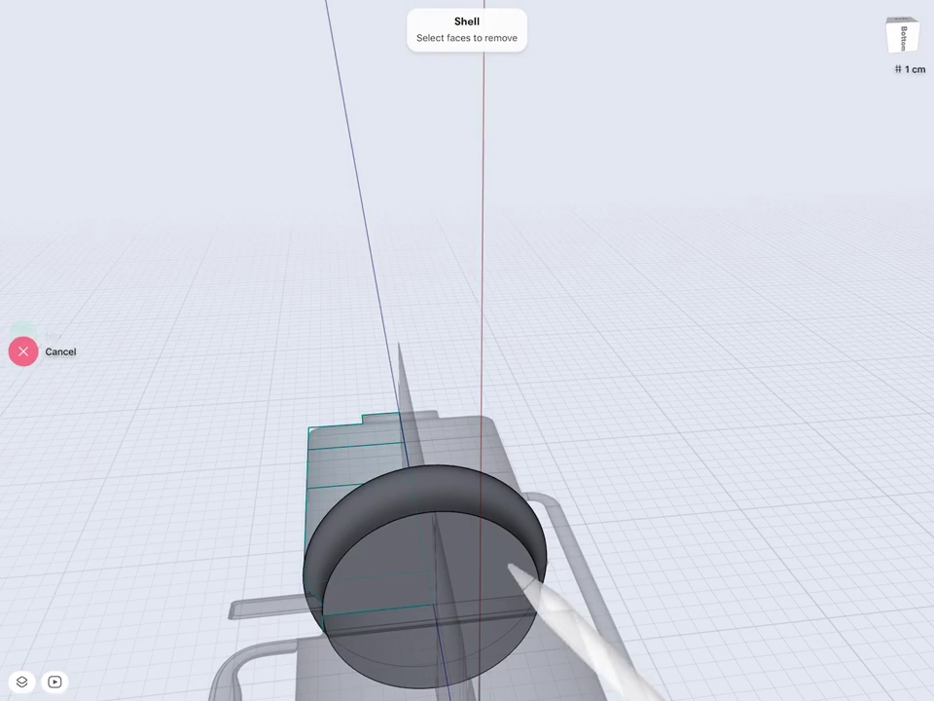
{"action": "mouse_move", "coordinate": [503, 554]}
{"action": "middle_mouse_down"}
{"action": "mouse_move", "coordinate": [615, 552]}
{"action": "mouse_move", "coordinate": [750, 500]}
{"action": "middle_mouse_up"}
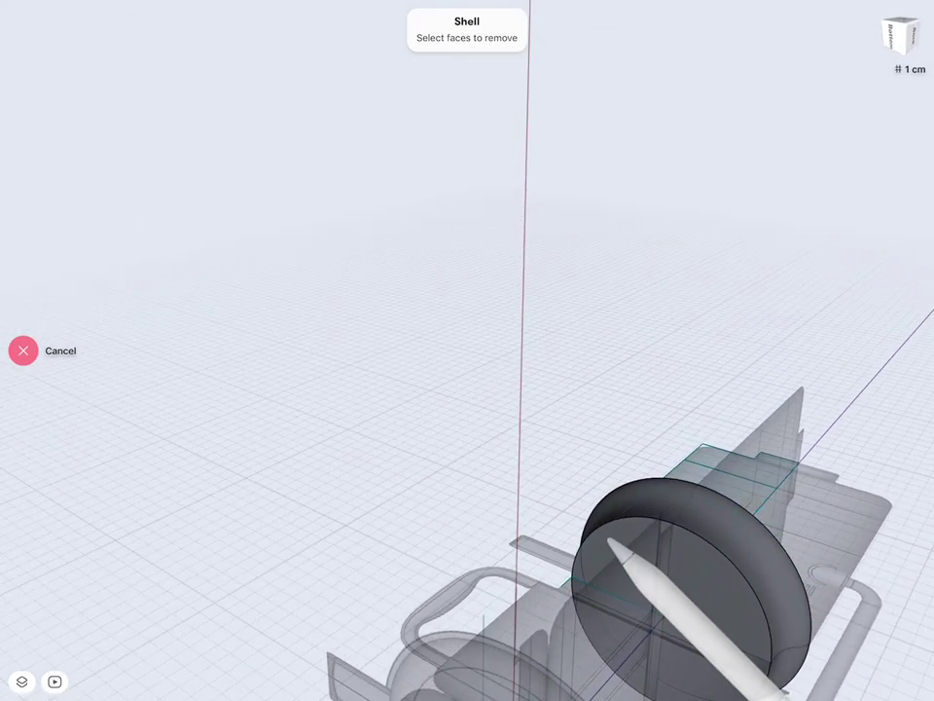
{"action": "left_click", "coordinate": [21, 681]}
{"action": "left_click", "coordinate": [44, 16]}
{"action": "left_click", "coordinate": [79, 135]}
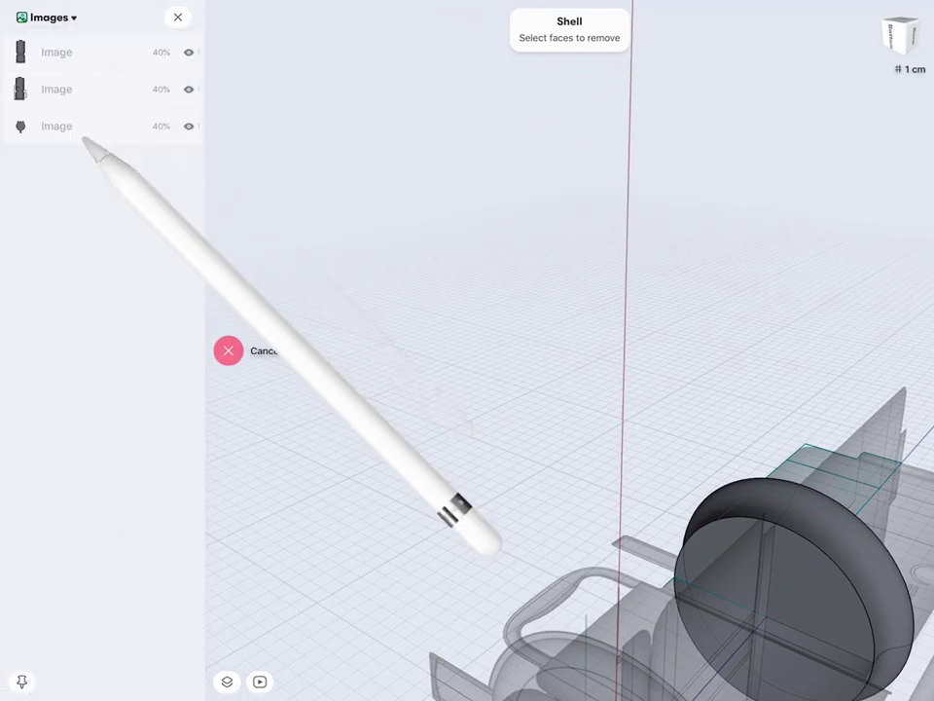
{"action": "scroll", "coordinate": [594, 336], "scroll_direction": "down", "scroll_amount": 3}
{"action": "scroll", "coordinate": [593, 336], "scroll_direction": "down", "scroll_amount": 3}
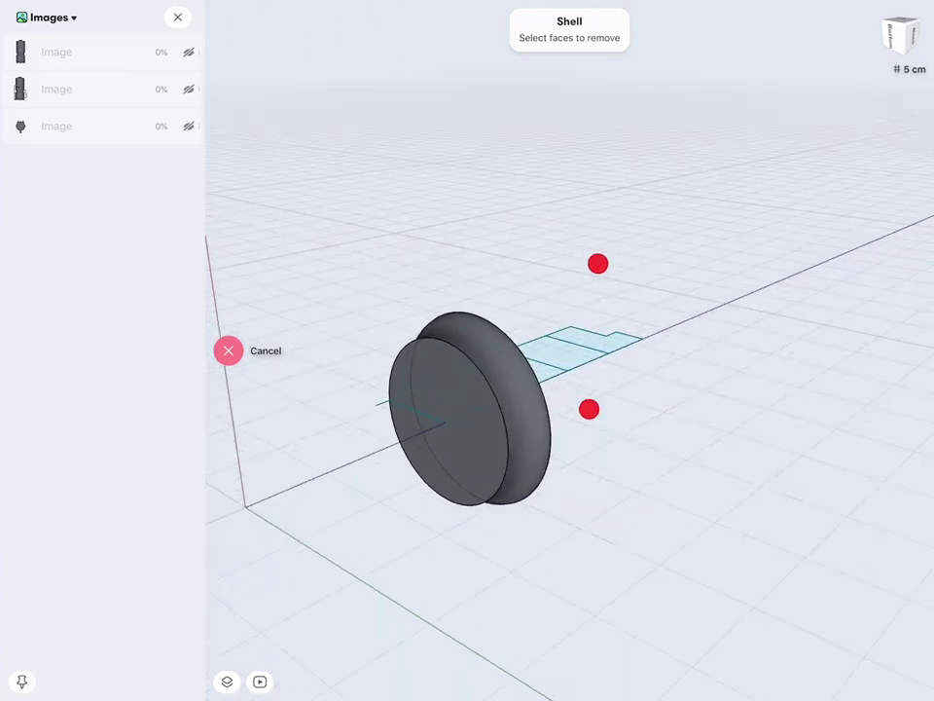
{"action": "left_click", "coordinate": [449, 385]}
{"action": "mouse_move", "coordinate": [692, 500]}
{"action": "left_mouse_down"}
{"action": "mouse_move", "coordinate": [649, 499]}
{"action": "mouse_move", "coordinate": [524, 536]}
{"action": "mouse_move", "coordinate": [582, 544]}
{"action": "left_mouse_up"}
{"action": "left_click", "coordinate": [480, 362]}
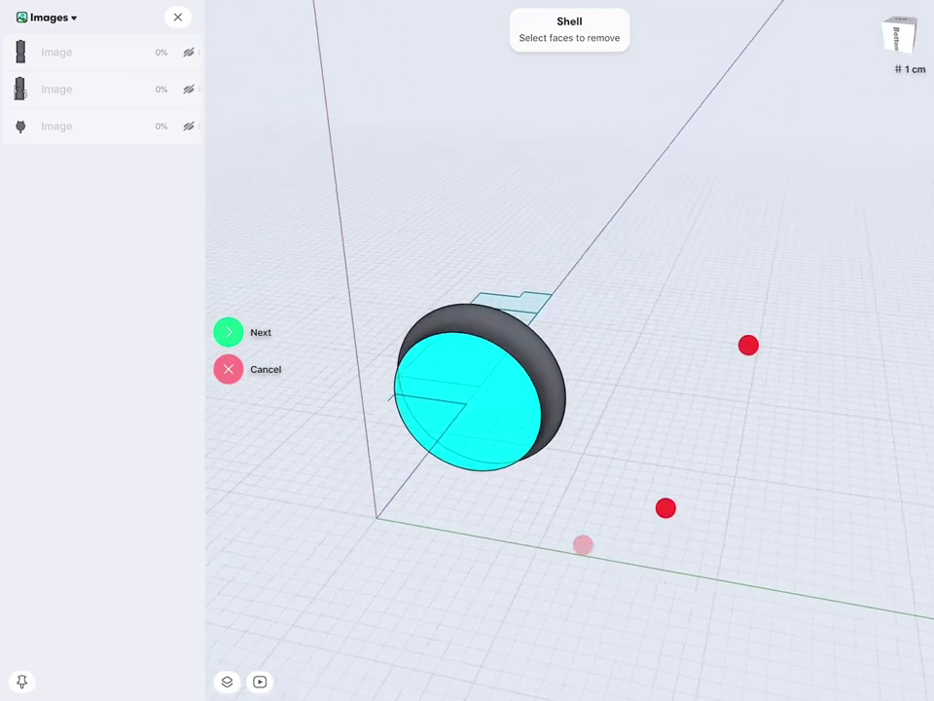
{"action": "mouse_move", "coordinate": [748, 345]}
{"action": "left_mouse_down"}
{"action": "mouse_move", "coordinate": [761, 359]}
{"action": "mouse_move", "coordinate": [768, 343]}
{"action": "left_mouse_up"}
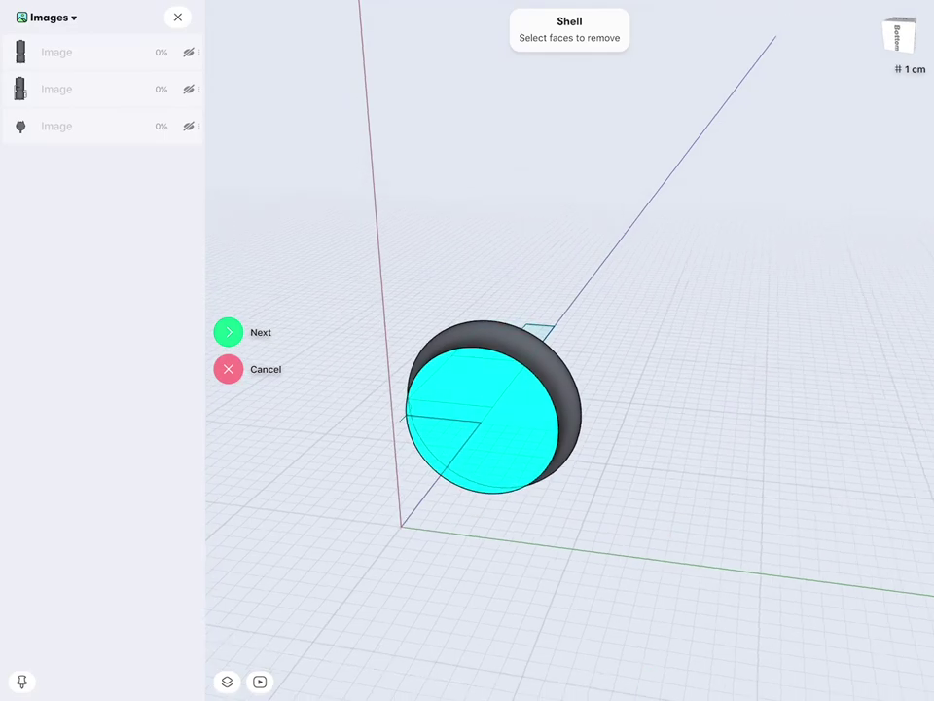
{"action": "left_click", "coordinate": [230, 333]}
{"action": "left_click", "coordinate": [290, 41]}
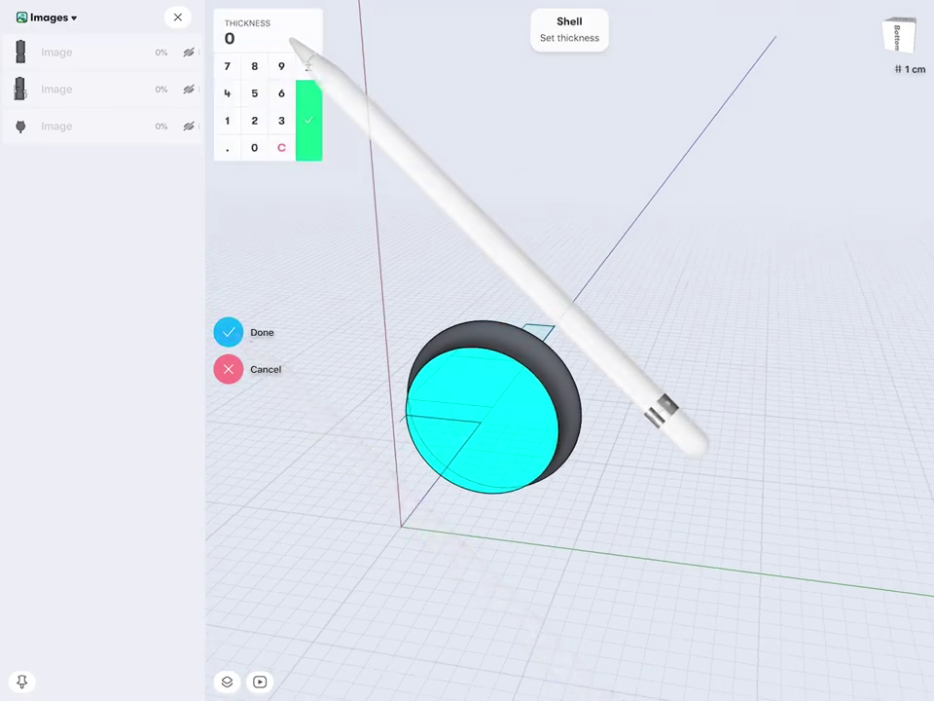
{"action": "left_click", "coordinate": [254, 119]}
{"action": "left_click", "coordinate": [308, 120]}
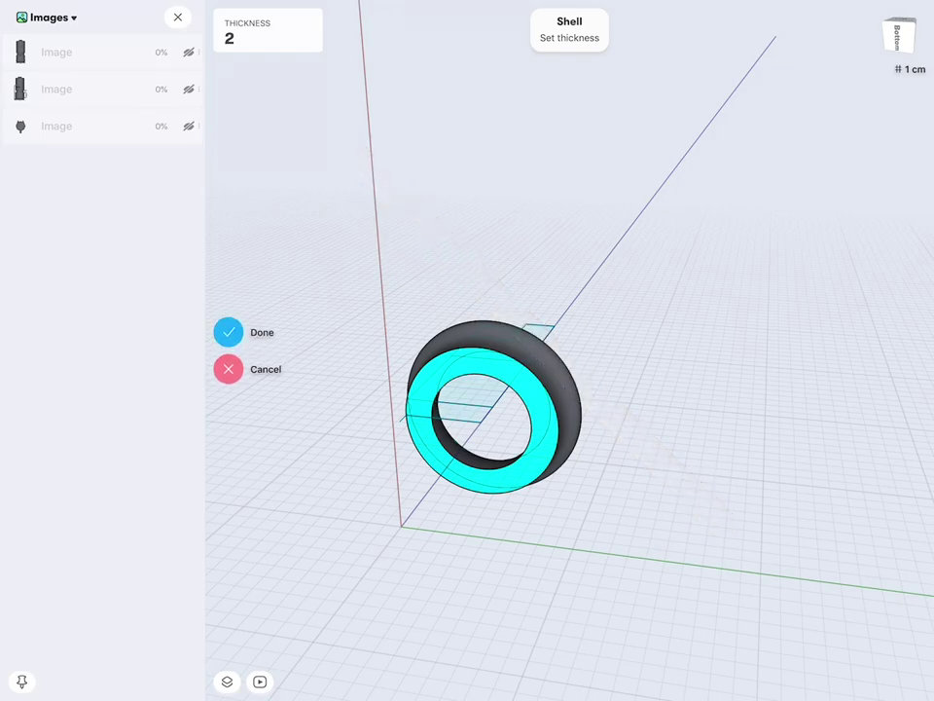
{"action": "left_click", "coordinate": [267, 37]}
{"action": "left_click", "coordinate": [254, 147]}
{"action": "left_click", "coordinate": [227, 147]}
{"action": "left_click", "coordinate": [254, 147]}
{"action": "left_click", "coordinate": [254, 120]}
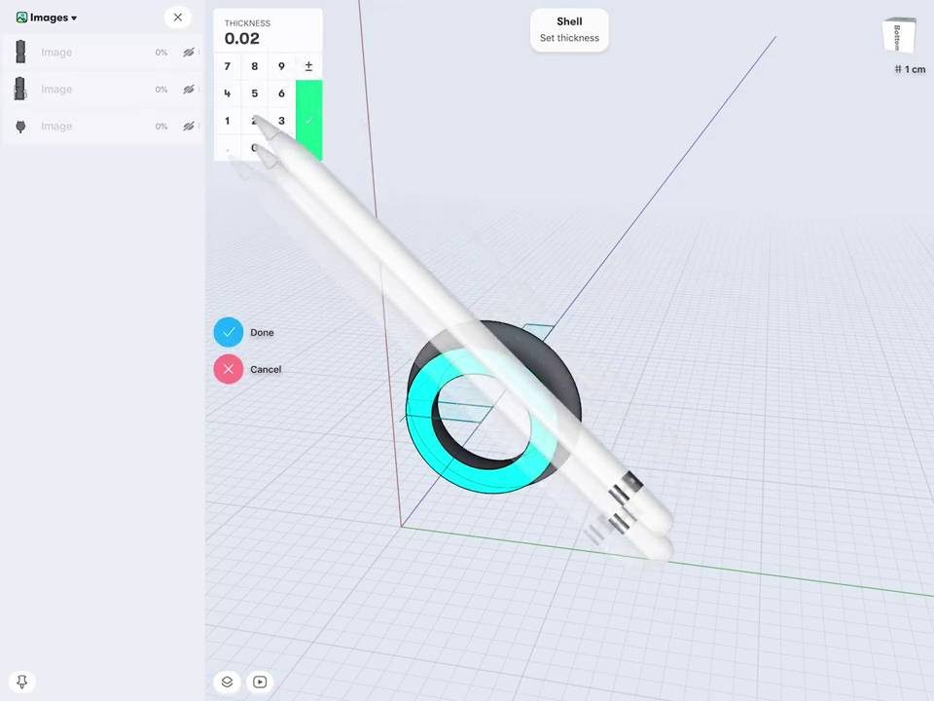
{"action": "left_click", "coordinate": [309, 119]}
{"action": "scroll", "coordinate": [565, 501], "scroll_direction": "up", "scroll_amount": 5}
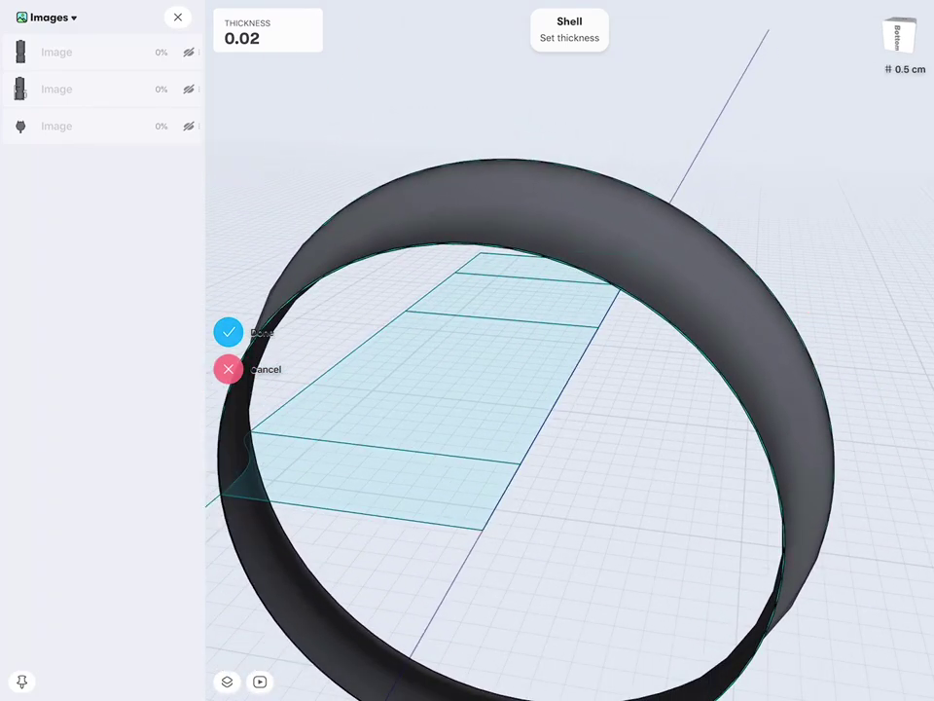
{"action": "left_click", "coordinate": [229, 368]}
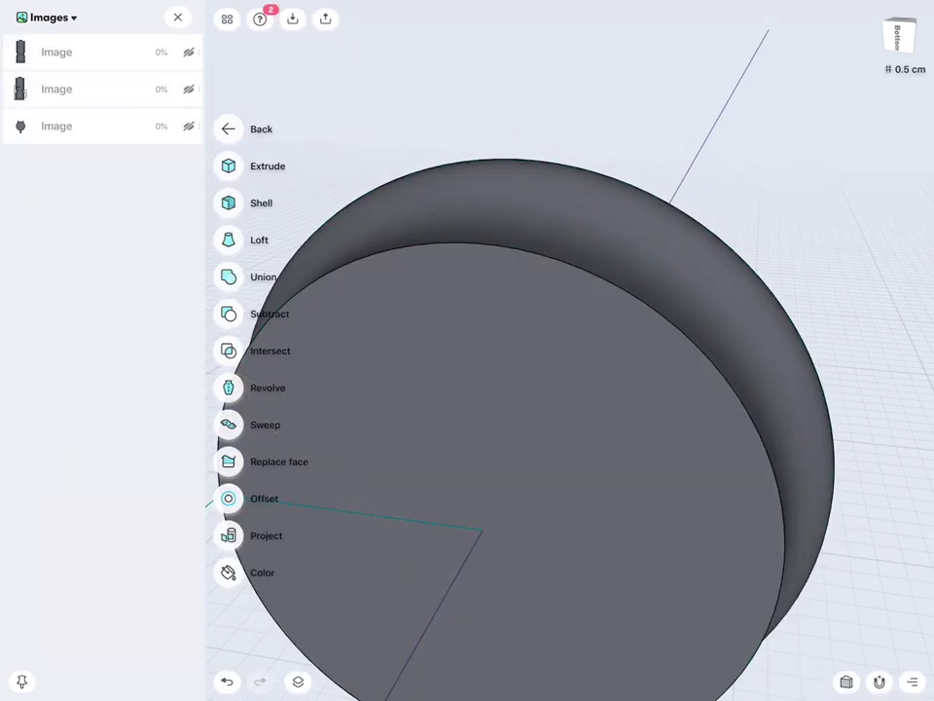
{"action": "left_click", "coordinate": [907, 69]}
Switch the workspace units to millimetres.
{"action": "left_click", "coordinate": [893, 101]}
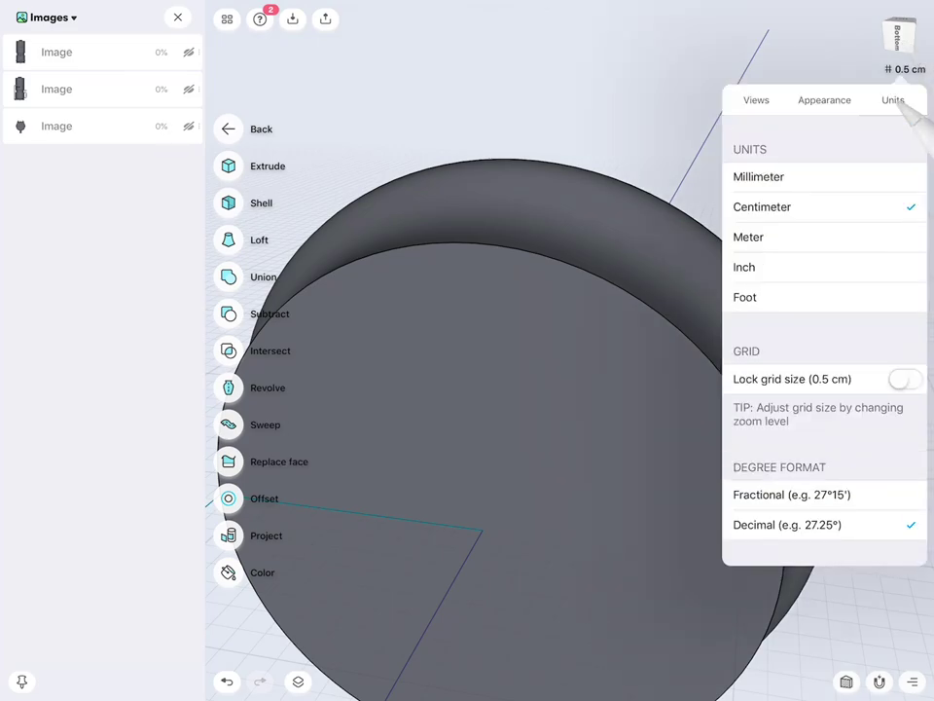
{"action": "left_click", "coordinate": [876, 177]}
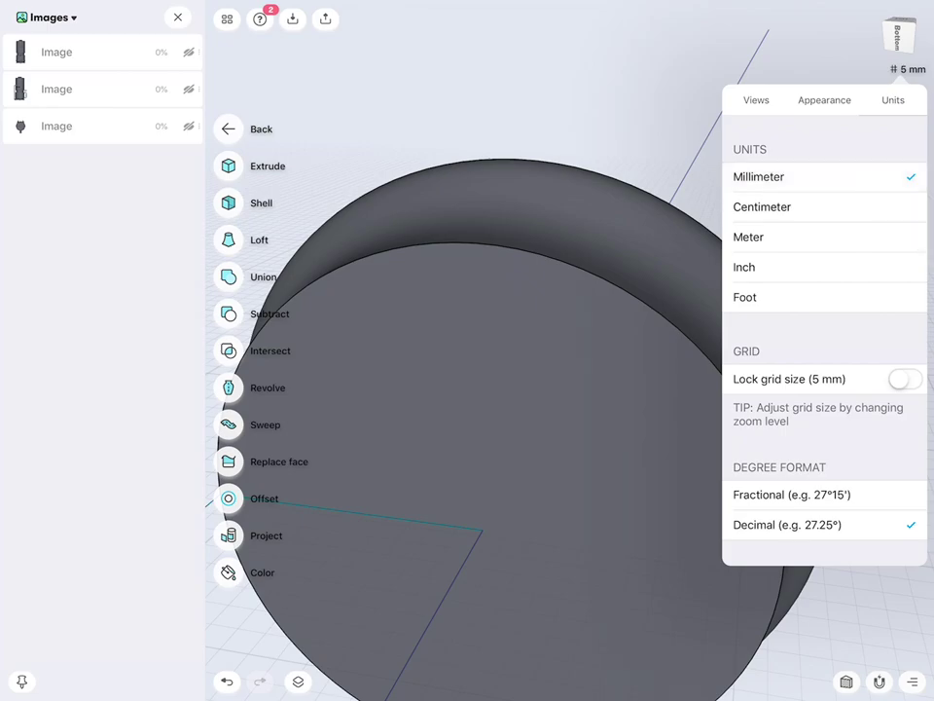
{"action": "left_click", "coordinate": [650, 118]}
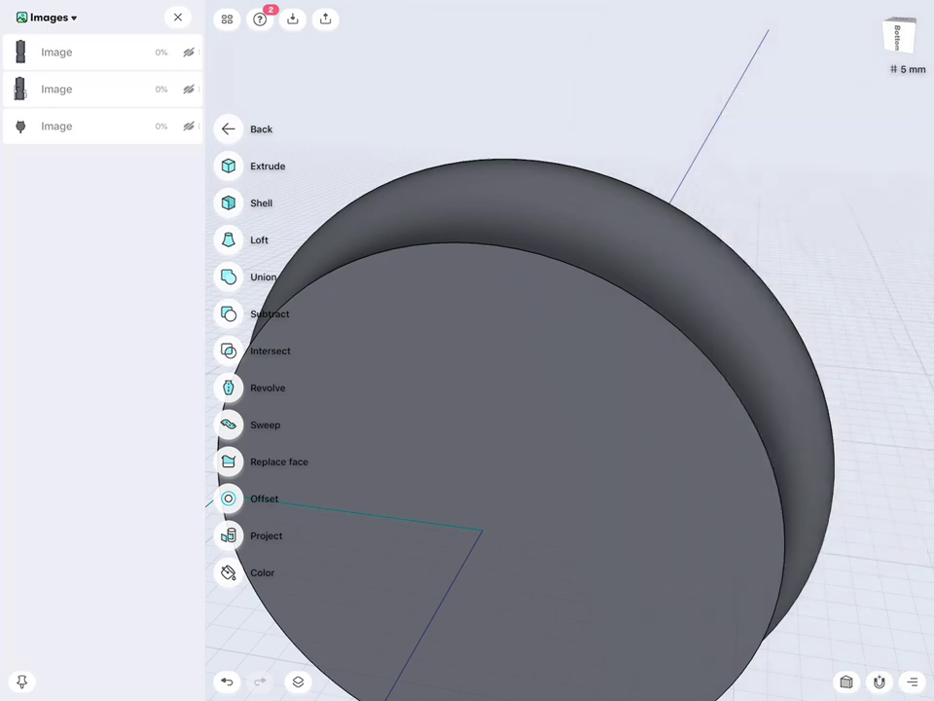
{"action": "scroll", "coordinate": [716, 322], "scroll_direction": "down", "scroll_amount": 5}
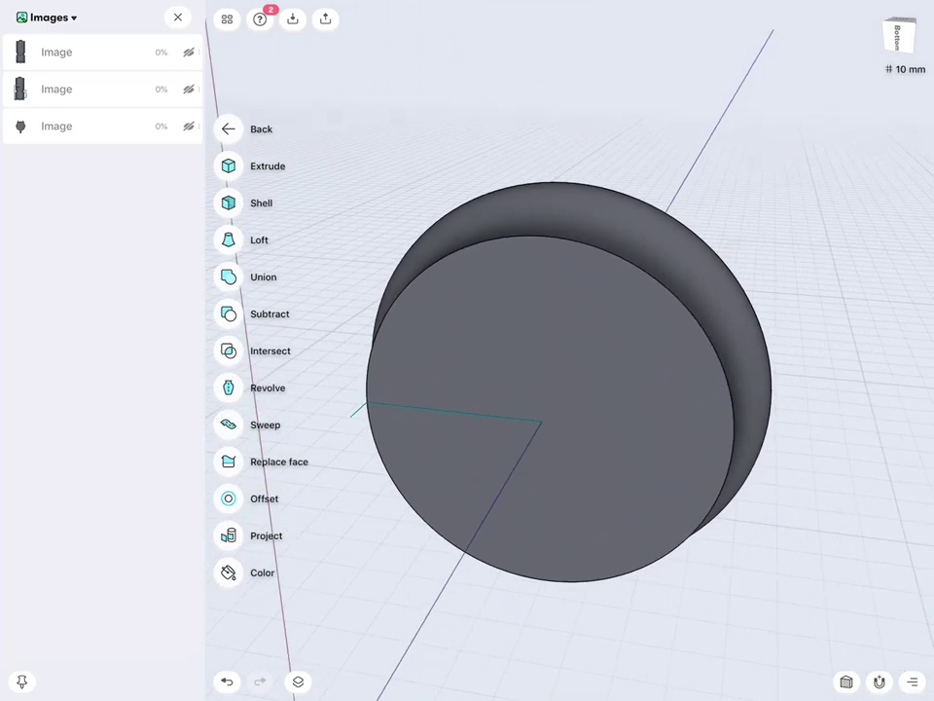
Shell the collar with 2 mm walls, removing its flat face to make an open ring.
{"action": "left_click", "coordinate": [230, 204]}
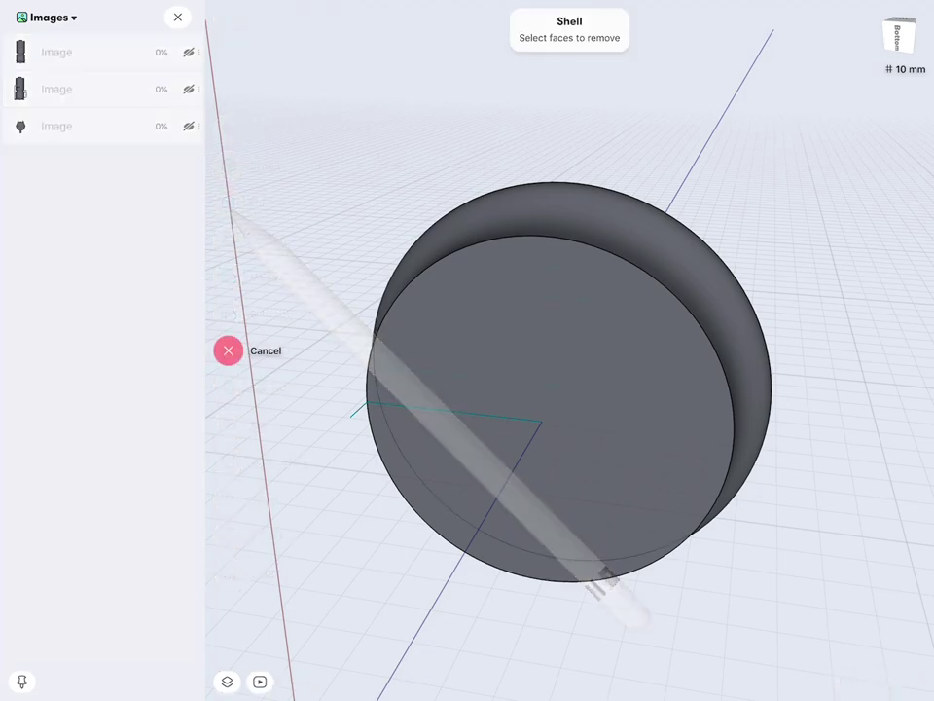
{"action": "left_click", "coordinate": [578, 334]}
{"action": "mouse_move", "coordinate": [584, 425]}
{"action": "middle_mouse_down"}
{"action": "mouse_move", "coordinate": [737, 425]}
{"action": "mouse_move", "coordinate": [690, 421]}
{"action": "middle_mouse_up"}
{"action": "left_click", "coordinate": [846, 343]}
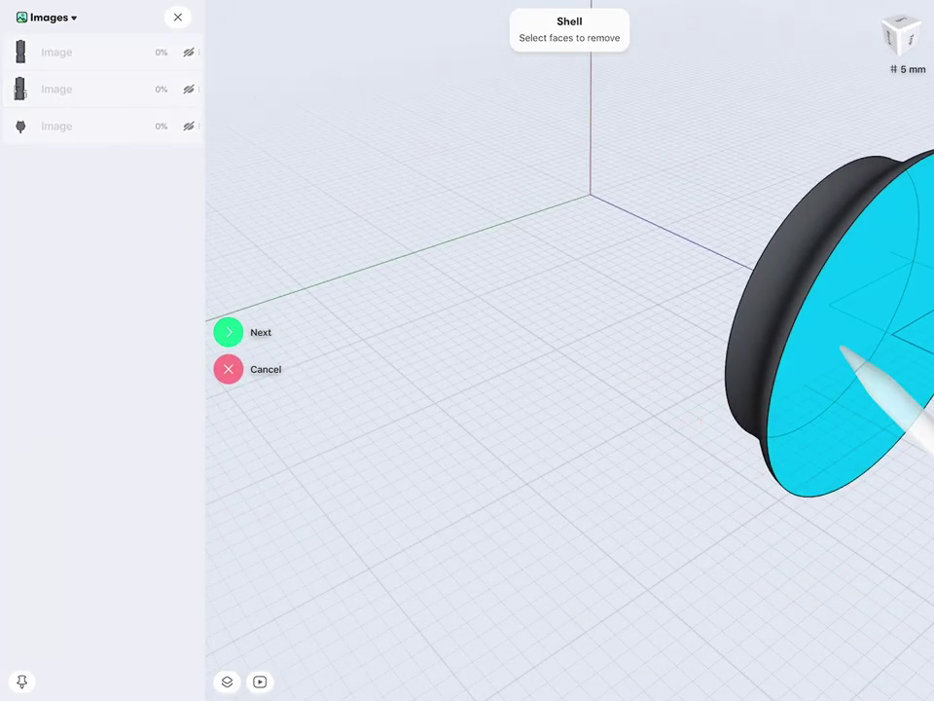
{"action": "left_click", "coordinate": [229, 332]}
{"action": "left_click", "coordinate": [255, 37]}
{"action": "left_click", "coordinate": [255, 118]}
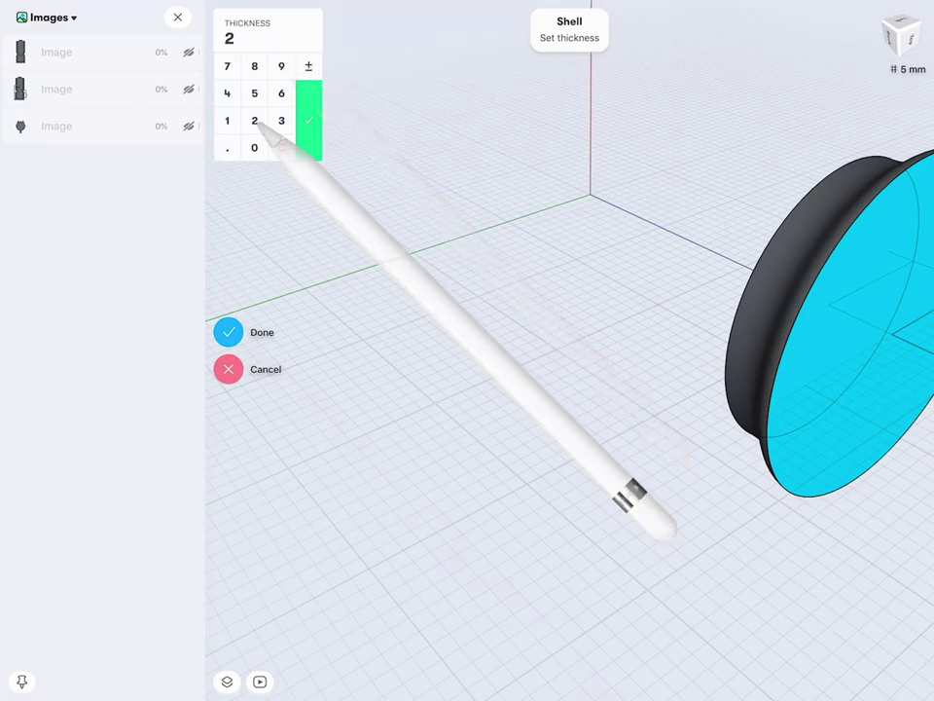
{"action": "left_click", "coordinate": [309, 127]}
{"action": "mouse_move", "coordinate": [819, 553]}
{"action": "middle_mouse_down"}
{"action": "mouse_move", "coordinate": [803, 528]}
{"action": "mouse_move", "coordinate": [855, 507]}
{"action": "middle_mouse_up"}
{"action": "left_click", "coordinate": [229, 332]}
{"action": "scroll", "coordinate": [778, 331], "scroll_direction": "down", "scroll_amount": 3}
{"action": "mouse_move", "coordinate": [755, 399]}
{"action": "middle_mouse_down"}
{"action": "mouse_move", "coordinate": [744, 396]}
{"action": "mouse_move", "coordinate": [704, 489]}
{"action": "mouse_move", "coordinate": [794, 449]}
{"action": "mouse_move", "coordinate": [717, 522]}
{"action": "middle_mouse_up"}
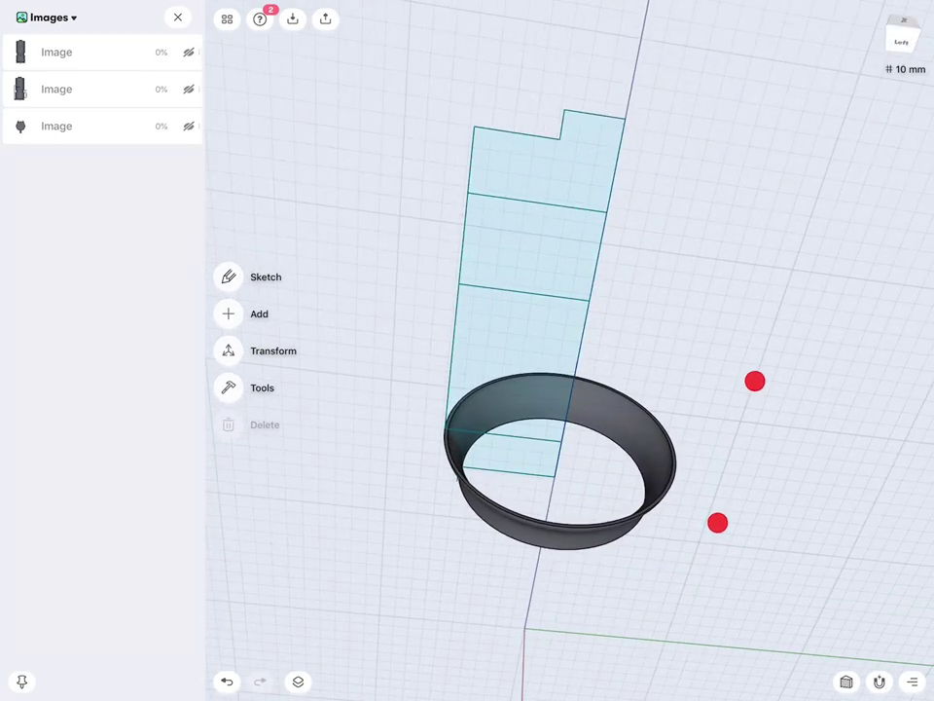
Revolve the middle sketch section around the vertical axis into a band above the ring.
{"action": "left_click", "coordinate": [228, 388]}
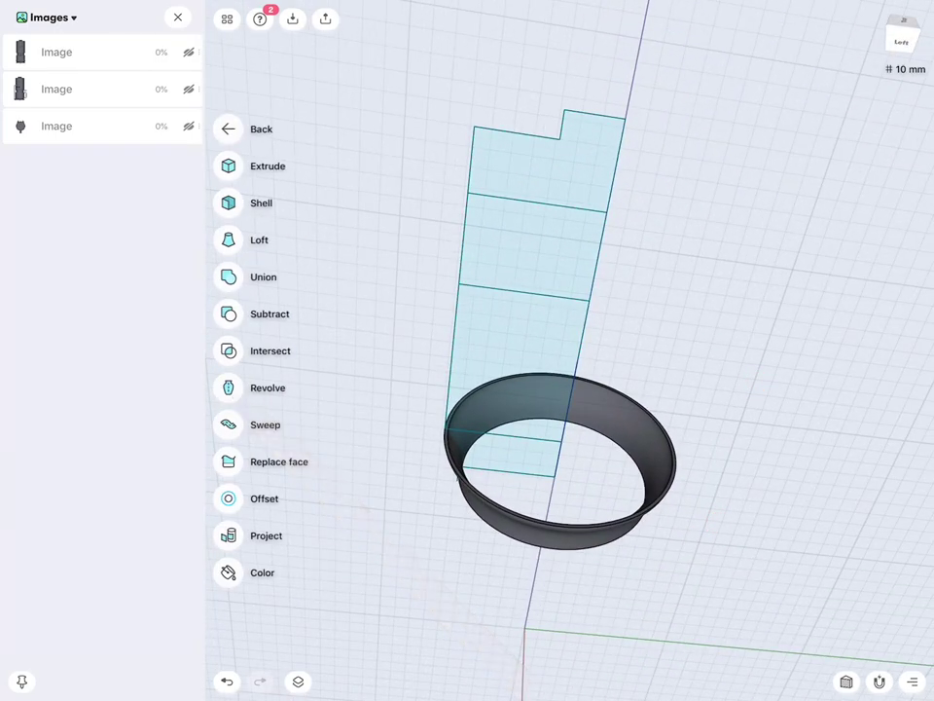
{"action": "left_click", "coordinate": [221, 387]}
{"action": "left_click", "coordinate": [509, 313]}
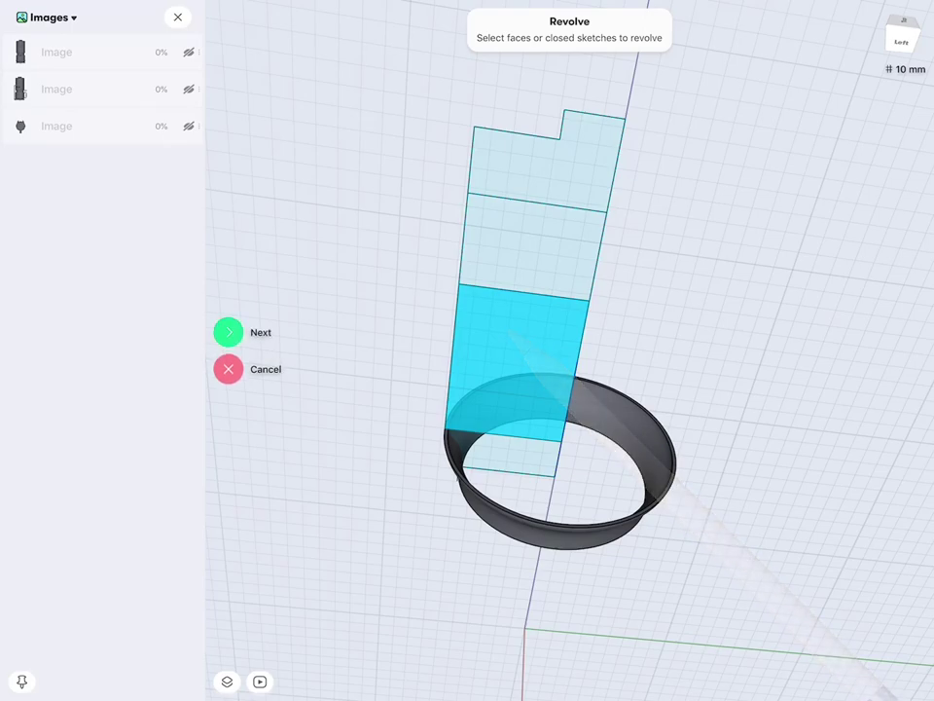
{"action": "left_click", "coordinate": [227, 330]}
{"action": "left_click", "coordinate": [584, 339]}
{"action": "left_click", "coordinate": [228, 332]}
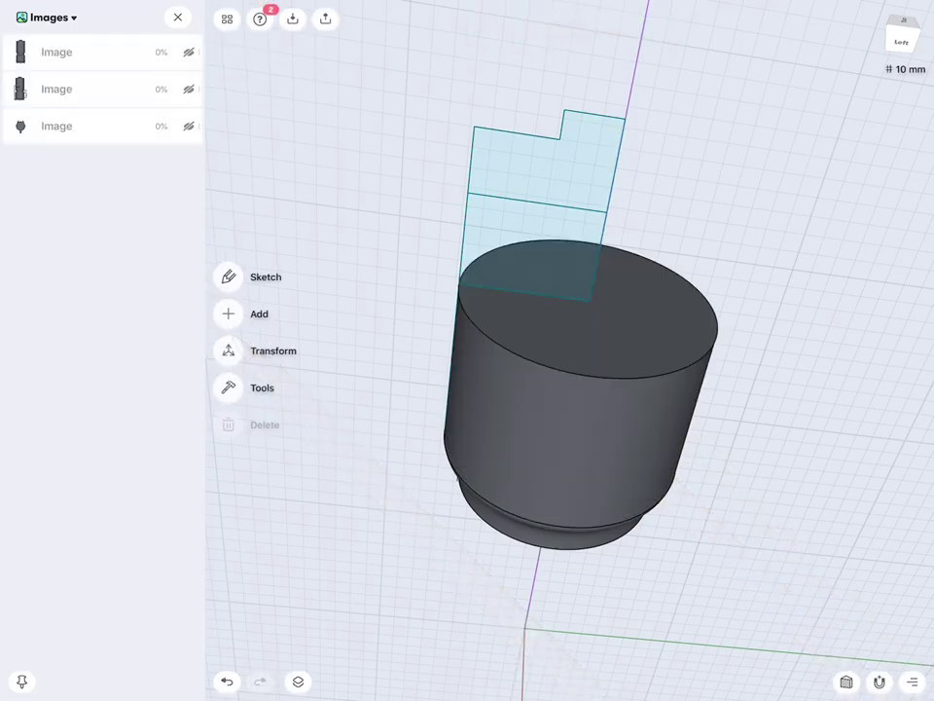
Shell the new band to 2 mm walls, removing its bottom end face.
{"action": "left_click", "coordinate": [227, 388]}
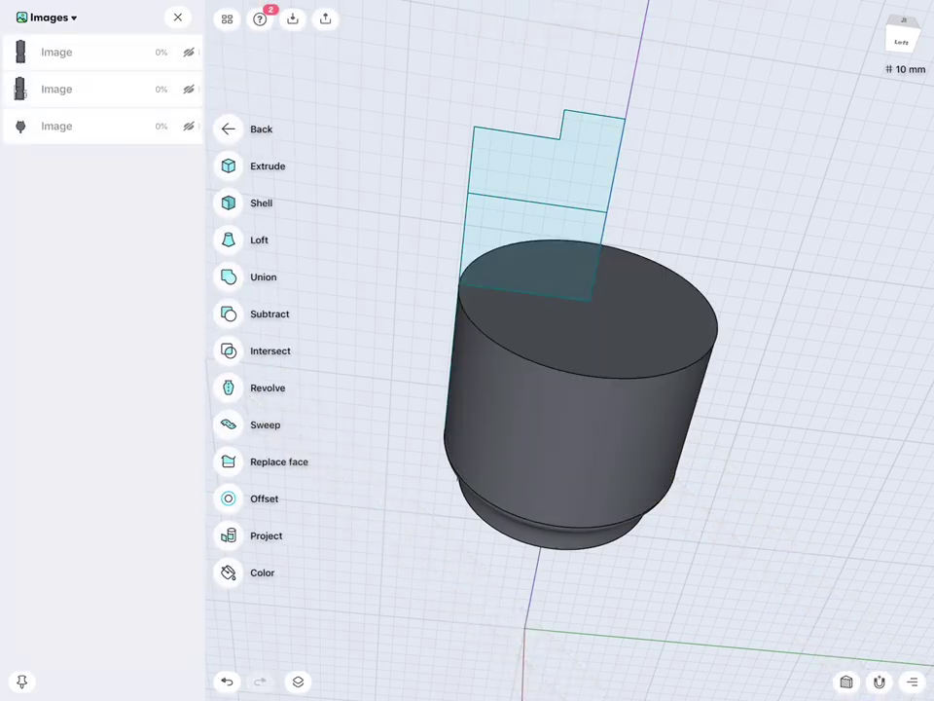
{"action": "left_click", "coordinate": [228, 202]}
{"action": "left_click", "coordinate": [558, 334]}
{"action": "mouse_move", "coordinate": [720, 565]}
{"action": "left_mouse_down"}
{"action": "mouse_move", "coordinate": [782, 528]}
{"action": "mouse_move", "coordinate": [794, 477]}
{"action": "left_mouse_up"}
{"action": "left_click", "coordinate": [592, 559]}
{"action": "left_click", "coordinate": [234, 336]}
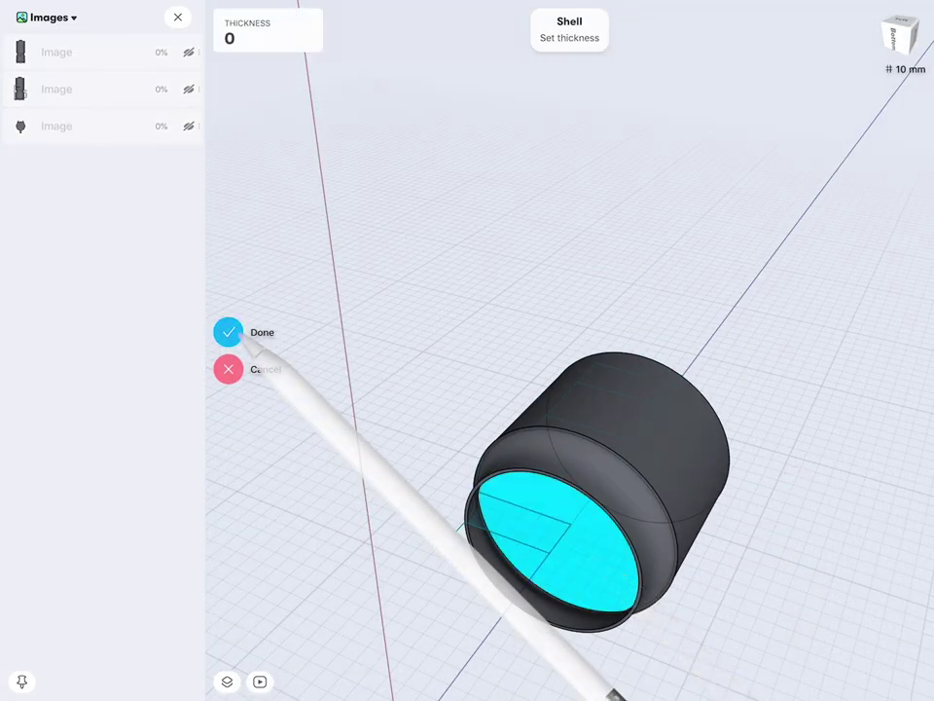
{"action": "left_click", "coordinate": [272, 38]}
{"action": "left_click", "coordinate": [255, 119]}
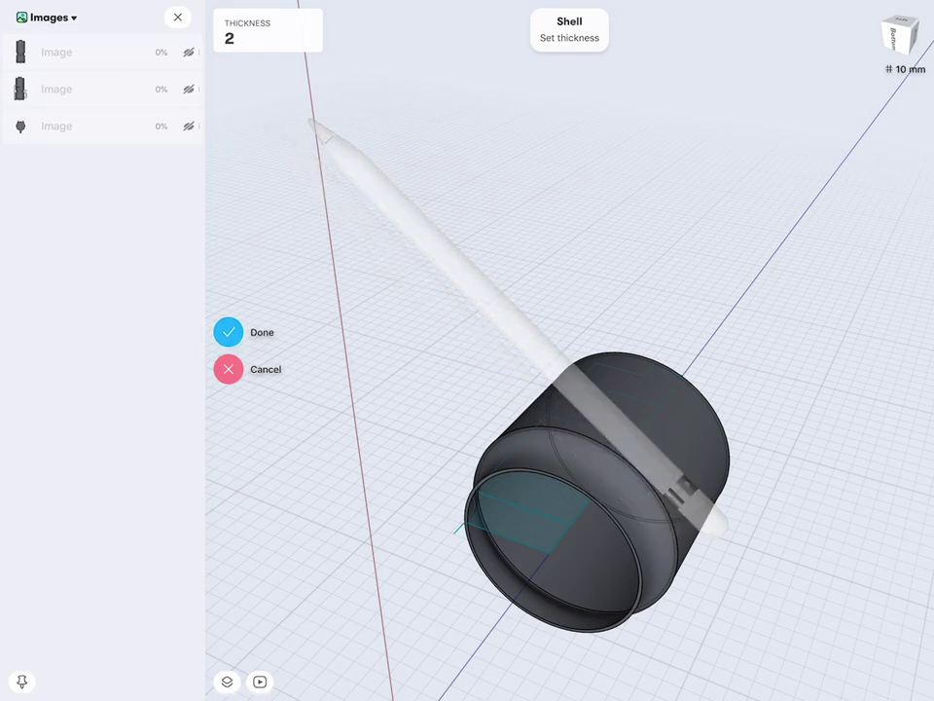
{"action": "left_click_drag", "start_coordinate": [681, 458], "coordinate": [723, 409]}
{"action": "scroll", "coordinate": [673, 428], "scroll_direction": "up", "scroll_amount": 3}
{"action": "left_click", "coordinate": [228, 332]}
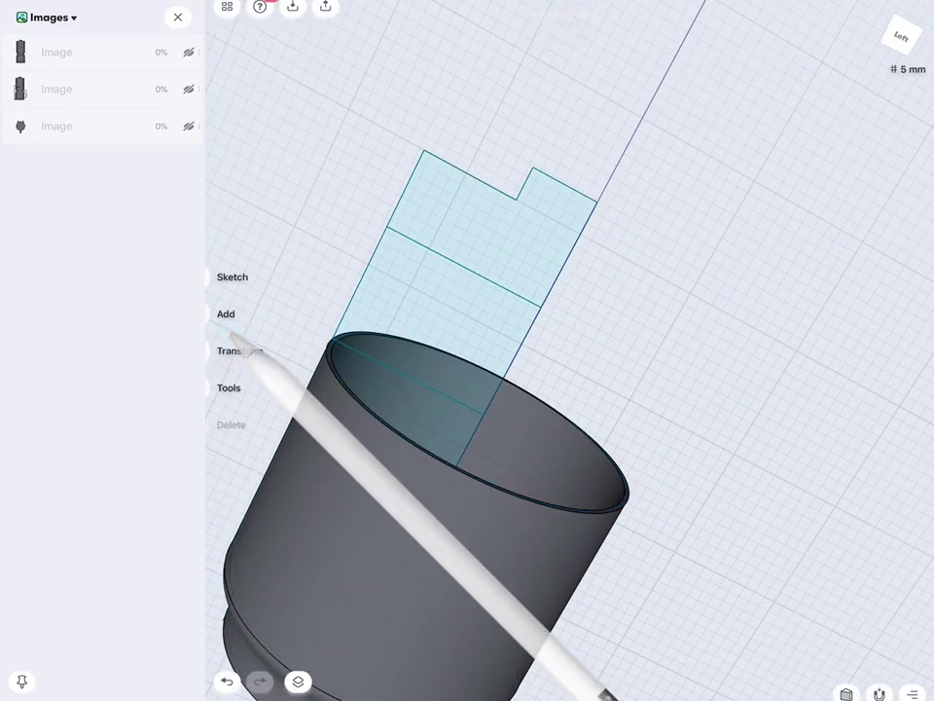
{"action": "left_click", "coordinate": [227, 385]}
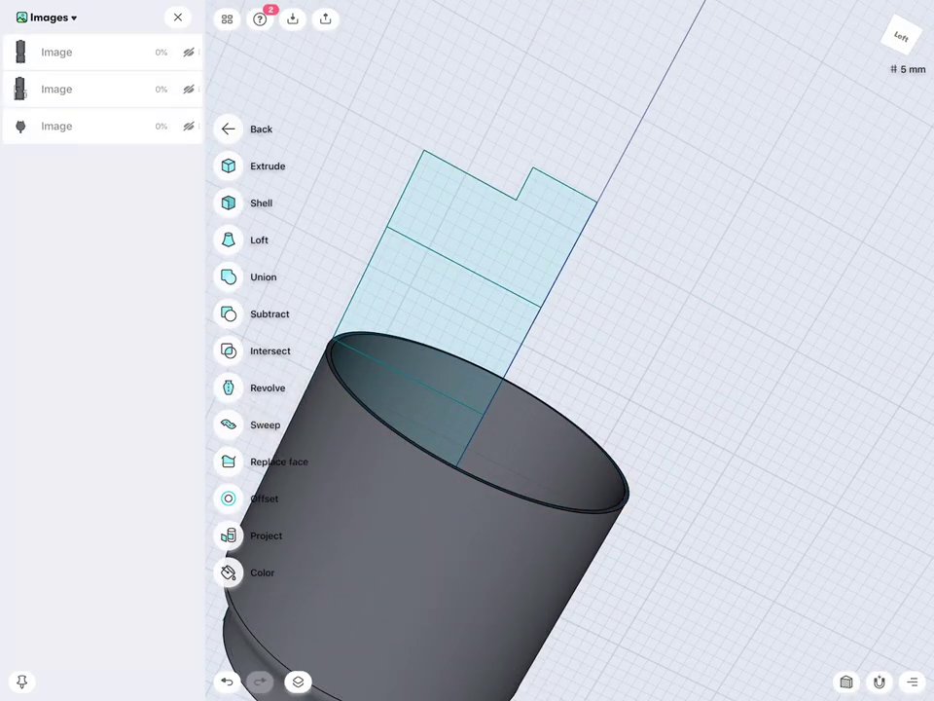
Revolve the next sketch section around the axis into another stacked band.
{"action": "left_click", "coordinate": [228, 387]}
{"action": "left_click", "coordinate": [440, 315]}
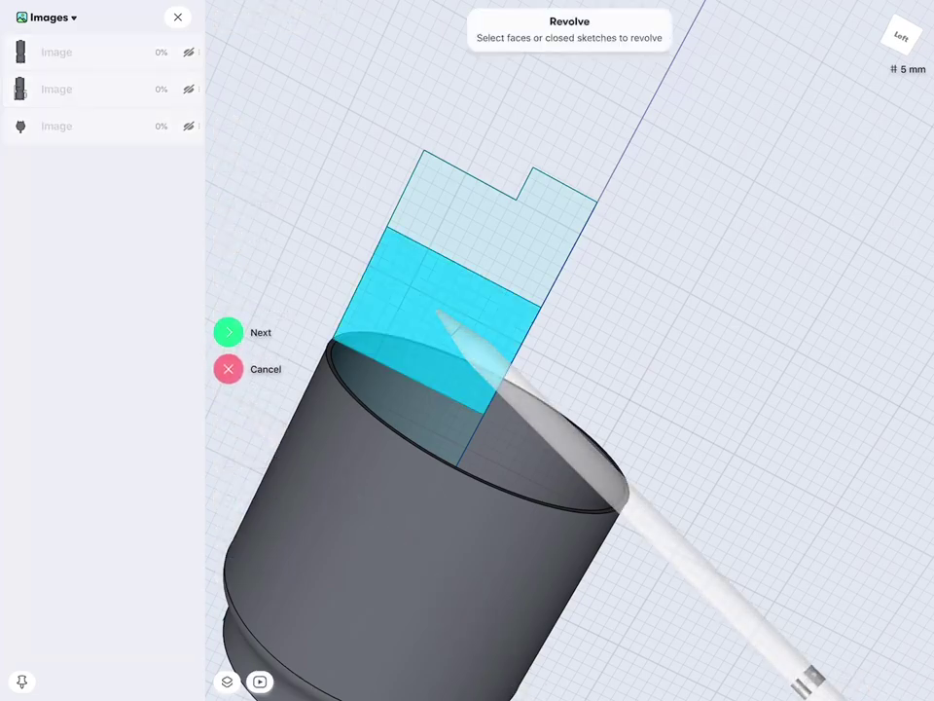
{"action": "left_click", "coordinate": [228, 330]}
{"action": "left_click", "coordinate": [521, 355]}
{"action": "left_click", "coordinate": [228, 331]}
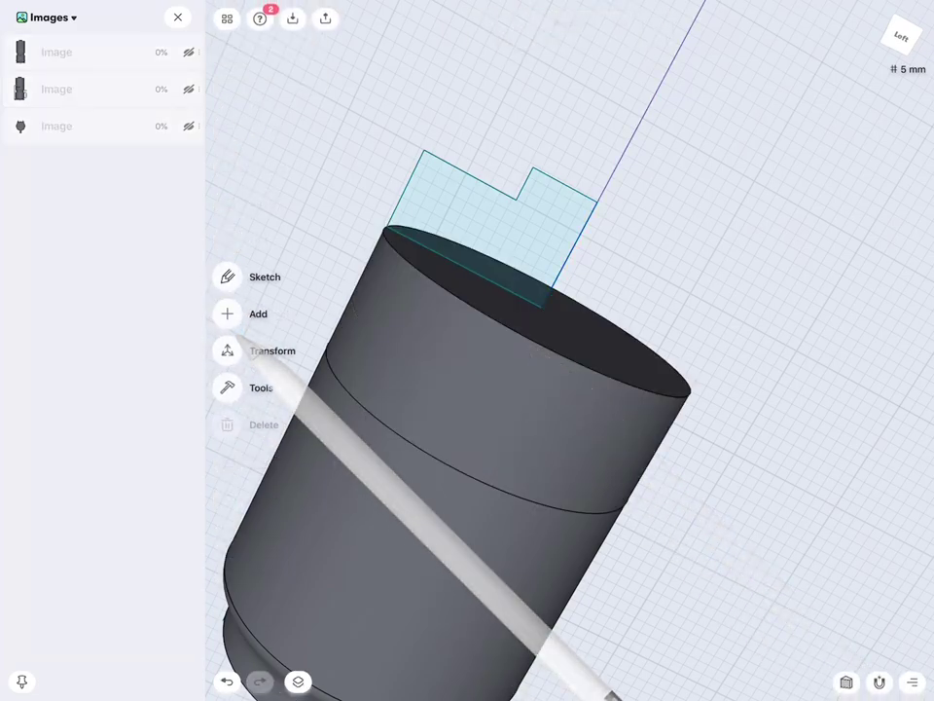
Shell this band to 2 mm walls, removing its bottom face to leave a thin tube.
{"action": "left_click", "coordinate": [228, 387]}
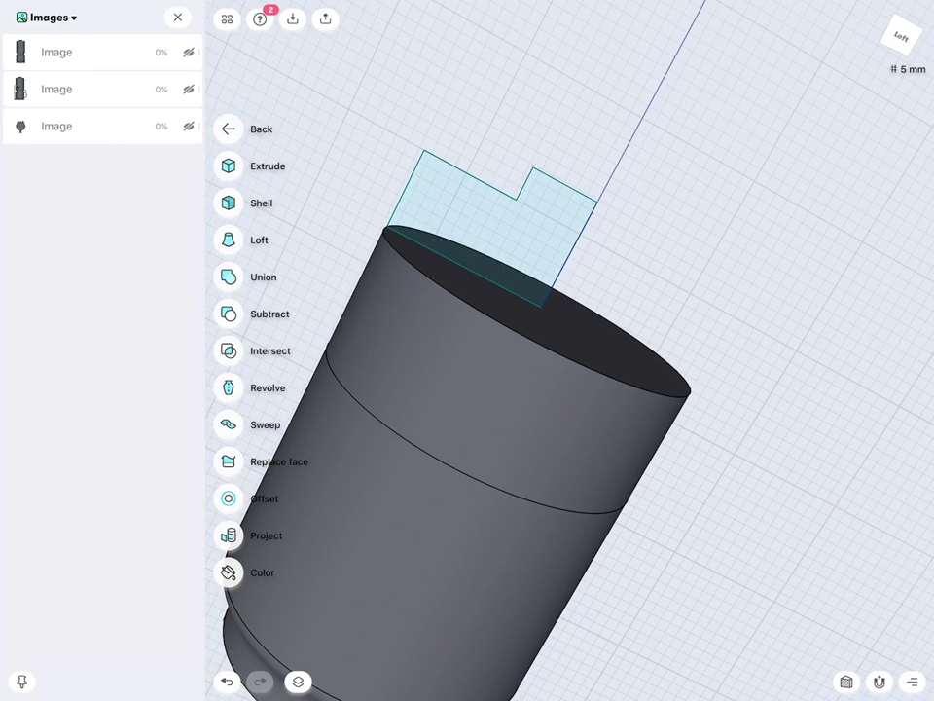
{"action": "left_click", "coordinate": [228, 202]}
{"action": "left_click", "coordinate": [587, 391]}
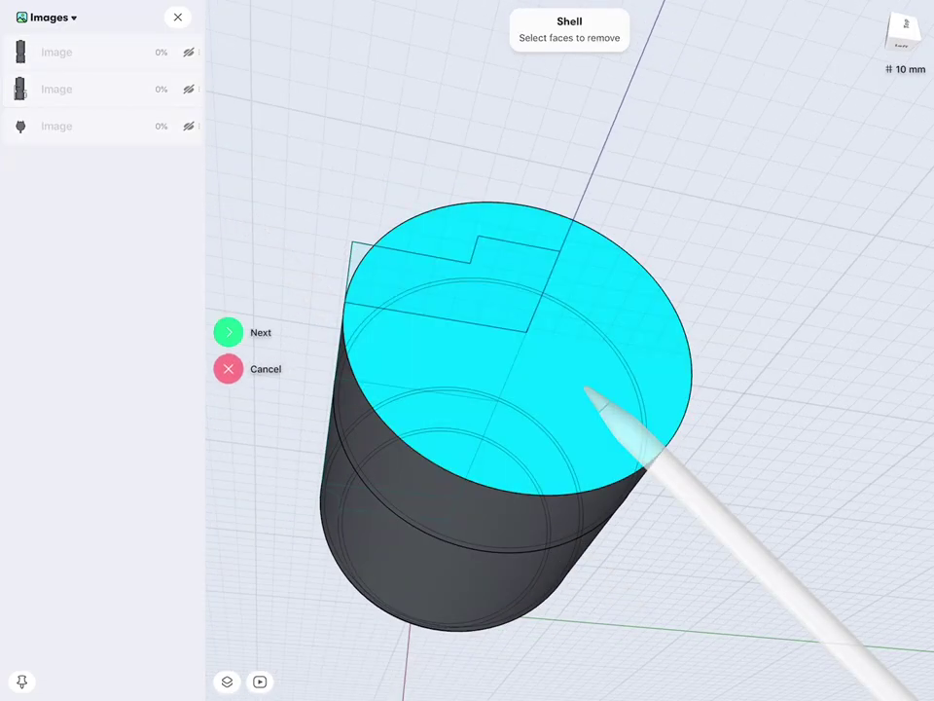
{"action": "left_click_drag", "start_coordinate": [778, 407], "coordinate": [709, 384]}
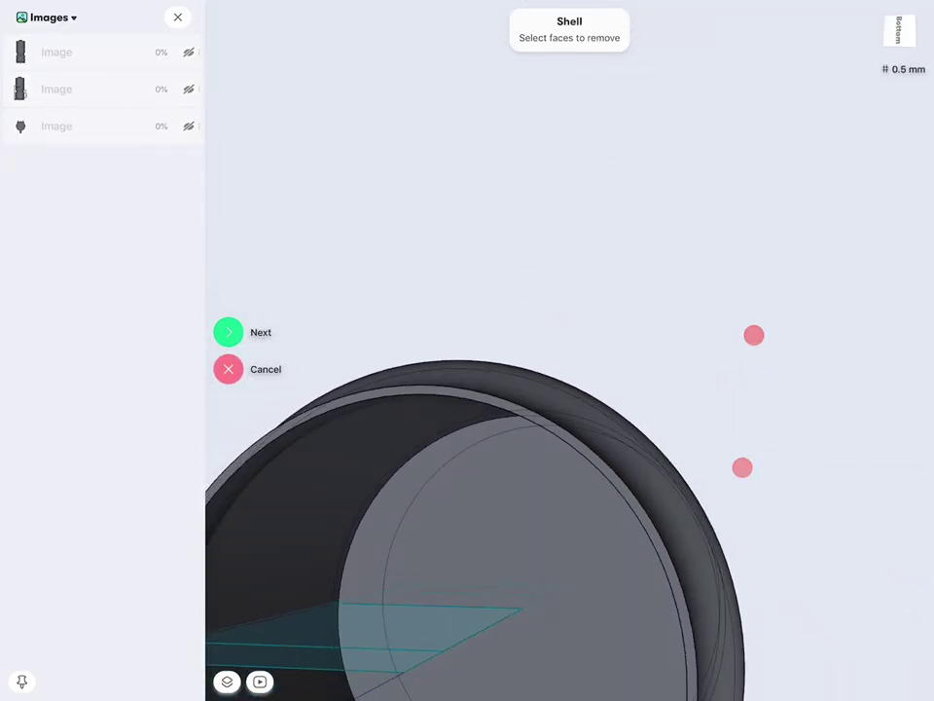
{"action": "left_click", "coordinate": [552, 500]}
{"action": "left_click", "coordinate": [229, 332]}
{"action": "left_click", "coordinate": [253, 34]}
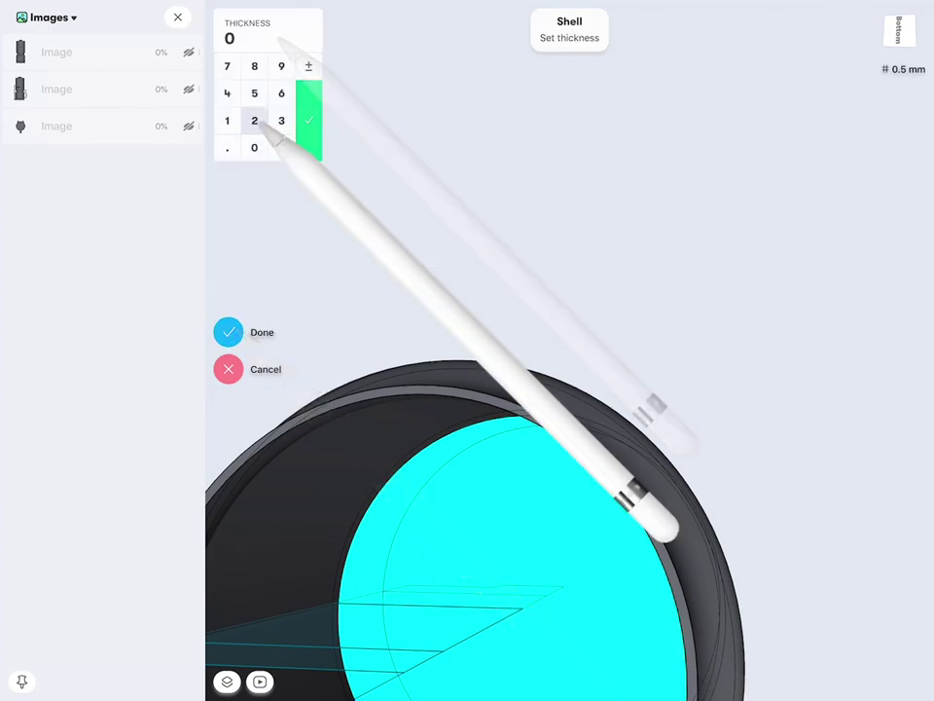
{"action": "left_click", "coordinate": [254, 121]}
{"action": "mouse_move", "coordinate": [696, 444]}
{"action": "left_mouse_down"}
{"action": "mouse_move", "coordinate": [681, 414]}
{"action": "mouse_move", "coordinate": [834, 369]}
{"action": "left_mouse_up"}
{"action": "left_click", "coordinate": [228, 331]}
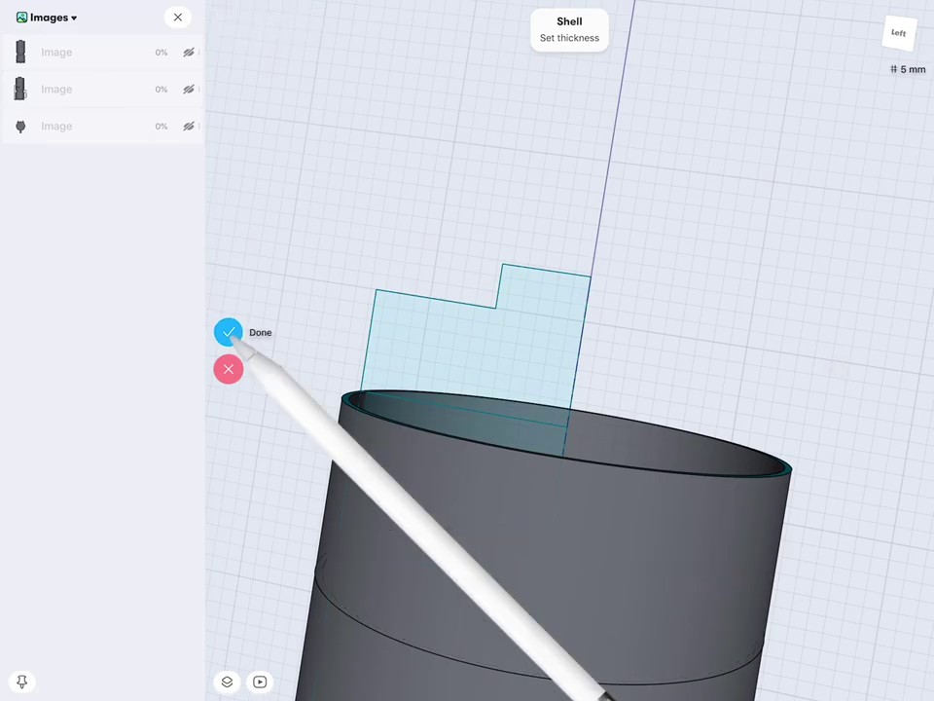
{"action": "left_click", "coordinate": [229, 388]}
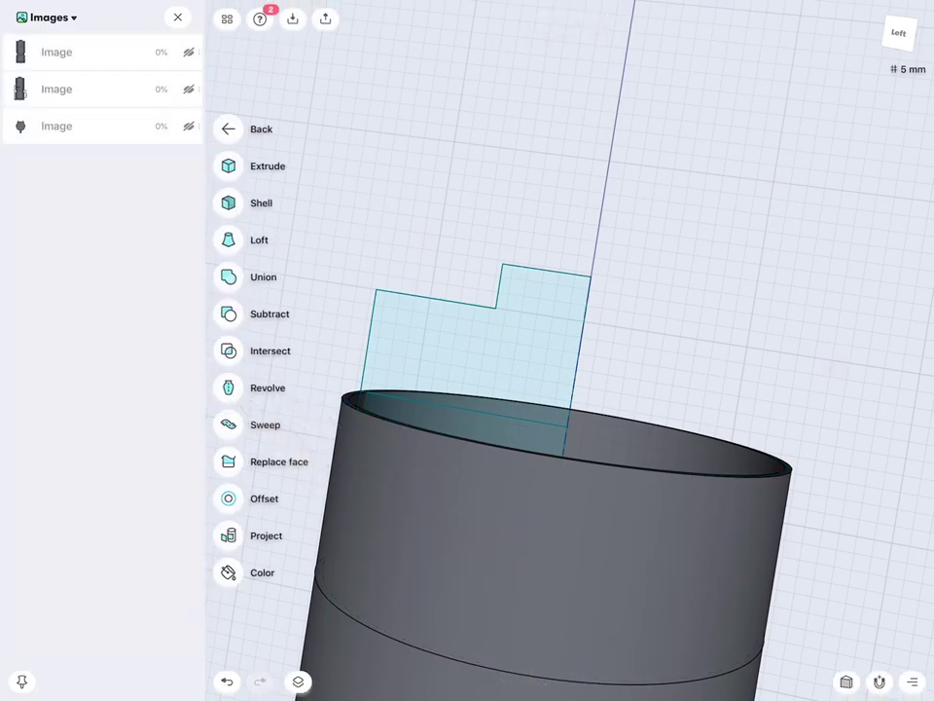
{"action": "left_click", "coordinate": [228, 388]}
Revolve the stepped cap profile 360° about the vertical line into a lid with a raised knob.
{"action": "left_click", "coordinate": [509, 392]}
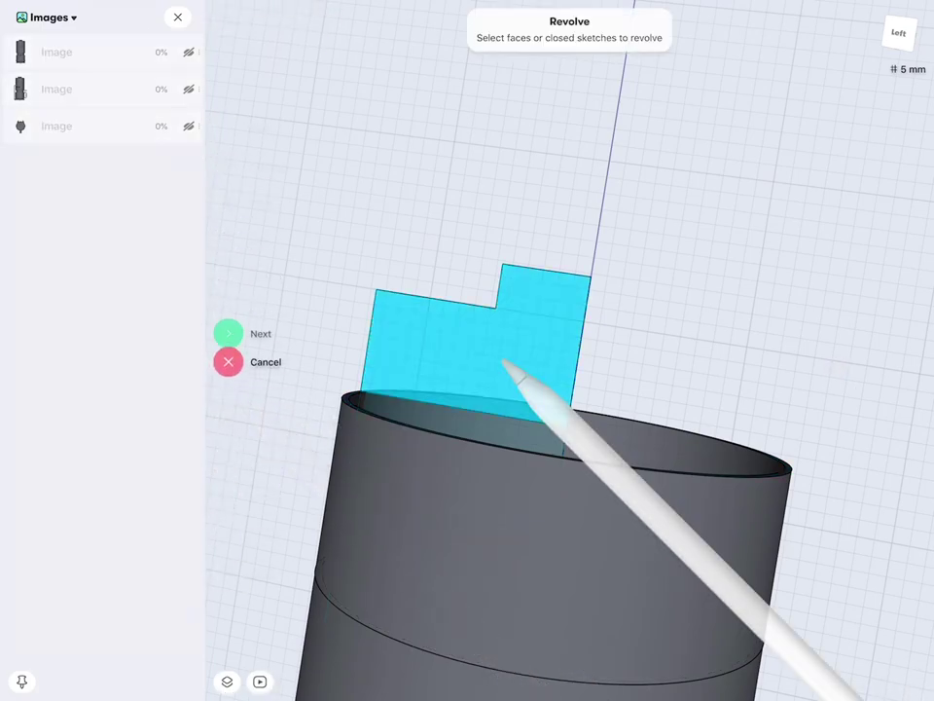
{"action": "left_click", "coordinate": [229, 332]}
{"action": "left_click", "coordinate": [579, 372]}
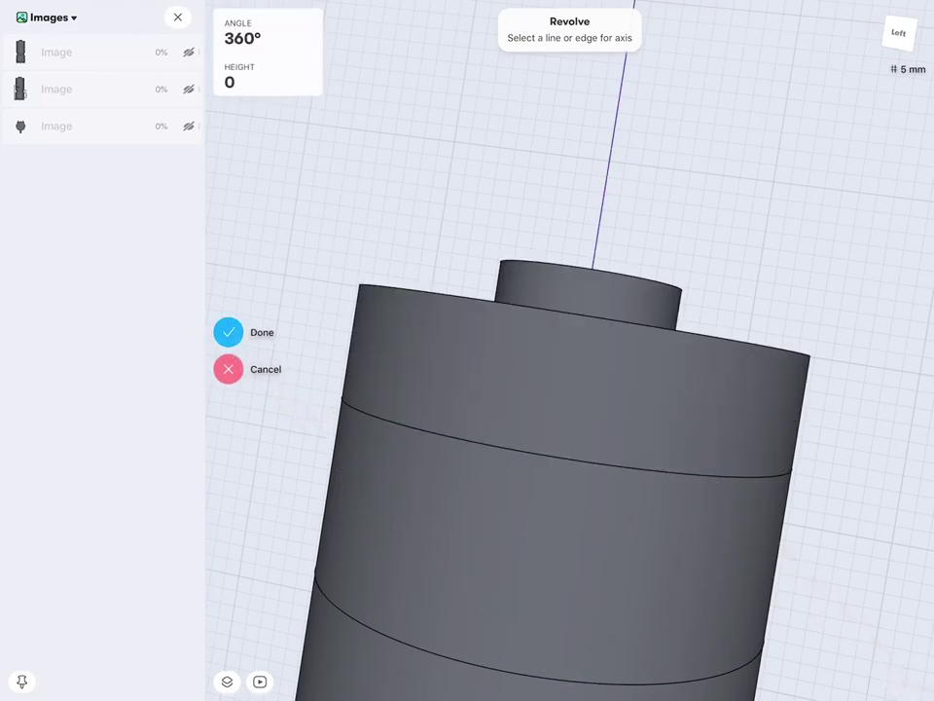
{"action": "left_click", "coordinate": [228, 331]}
{"action": "mouse_move", "coordinate": [731, 447]}
{"action": "left_mouse_down"}
{"action": "mouse_move", "coordinate": [719, 404]}
{"action": "mouse_move", "coordinate": [760, 280]}
{"action": "mouse_move", "coordinate": [732, 239]}
{"action": "mouse_move", "coordinate": [691, 237]}
{"action": "mouse_move", "coordinate": [748, 344]}
{"action": "mouse_move", "coordinate": [818, 377]}
{"action": "mouse_move", "coordinate": [681, 391]}
{"action": "left_mouse_up"}
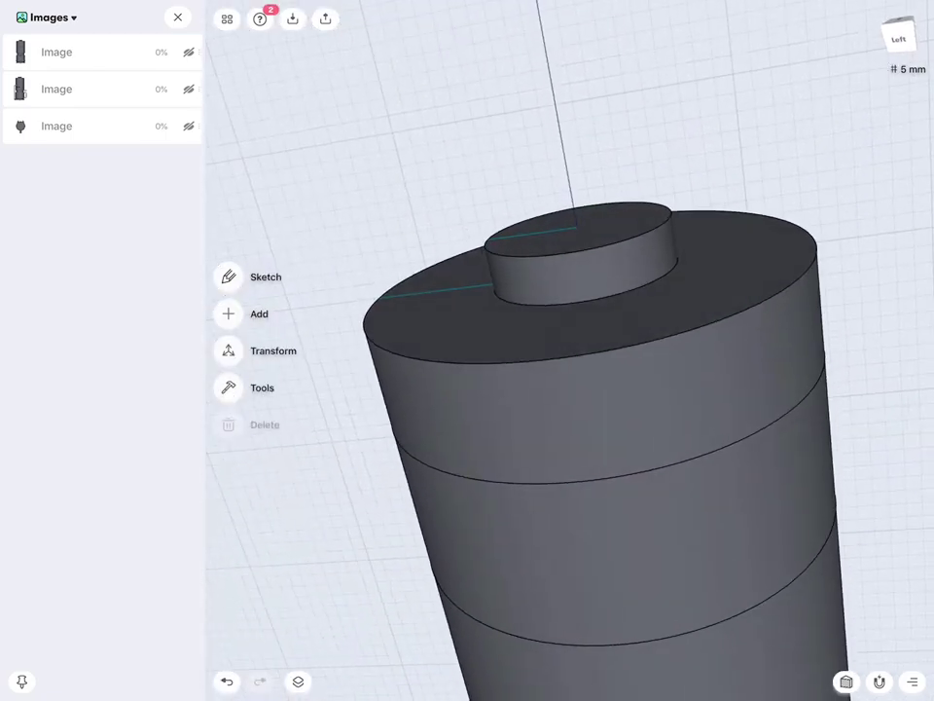
Show all three reference images at 40% opacity.
{"action": "left_click", "coordinate": [188, 125]}
{"action": "left_click", "coordinate": [189, 89]}
{"action": "left_click", "coordinate": [189, 51]}
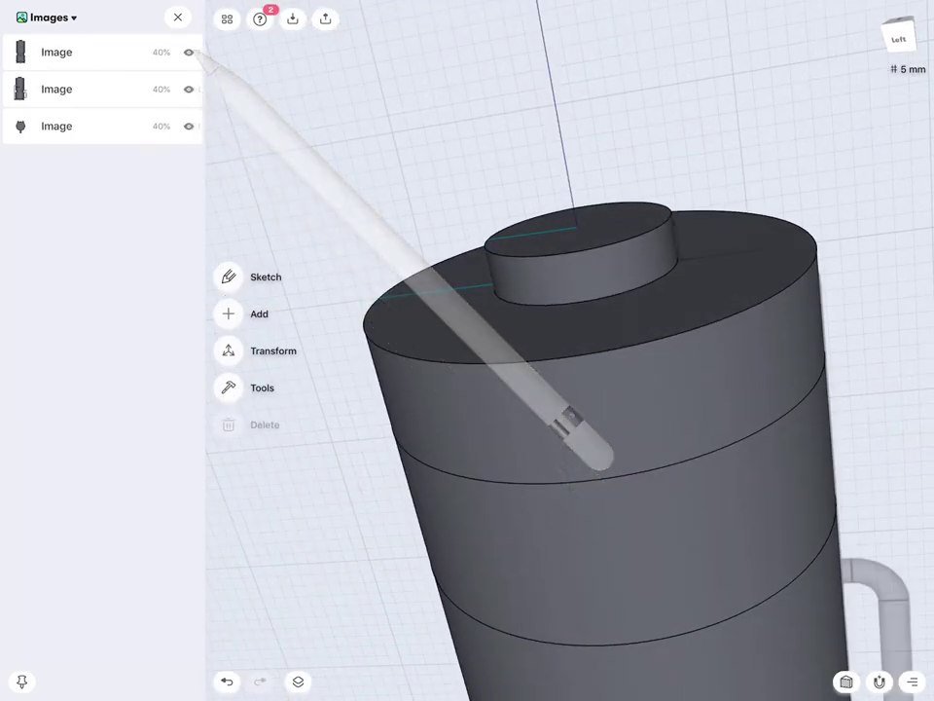
{"action": "mouse_move", "coordinate": [723, 401]}
{"action": "middle_mouse_down"}
{"action": "mouse_move", "coordinate": [752, 454]}
{"action": "mouse_move", "coordinate": [625, 439]}
{"action": "mouse_move", "coordinate": [702, 444]}
{"action": "middle_mouse_up"}
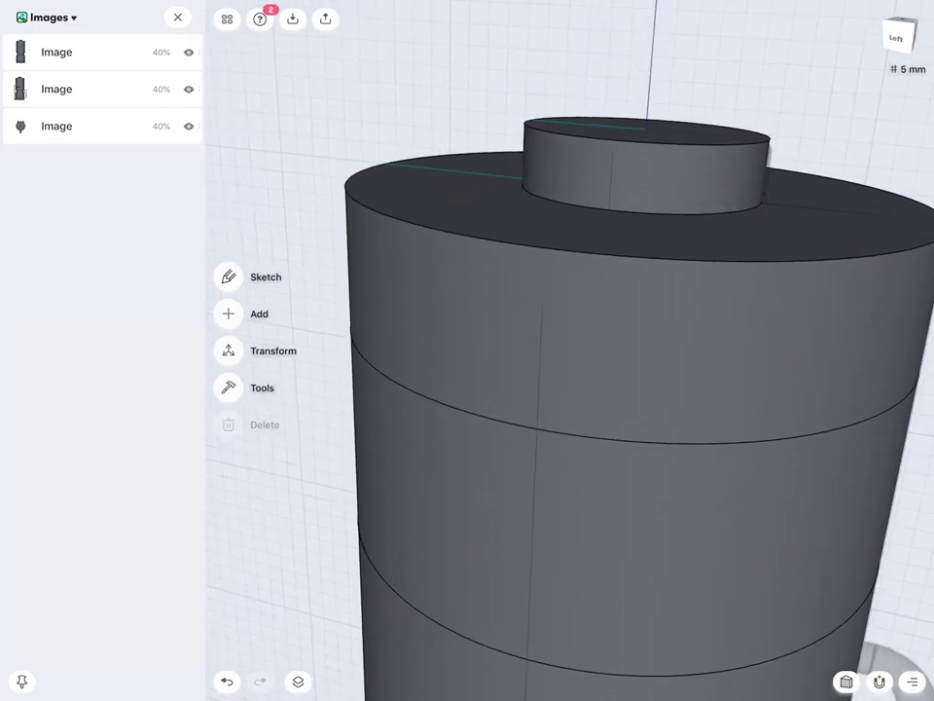
Select and deselect the first reference image, then orbit to view the cylinder's end.
{"action": "left_click", "coordinate": [531, 255]}
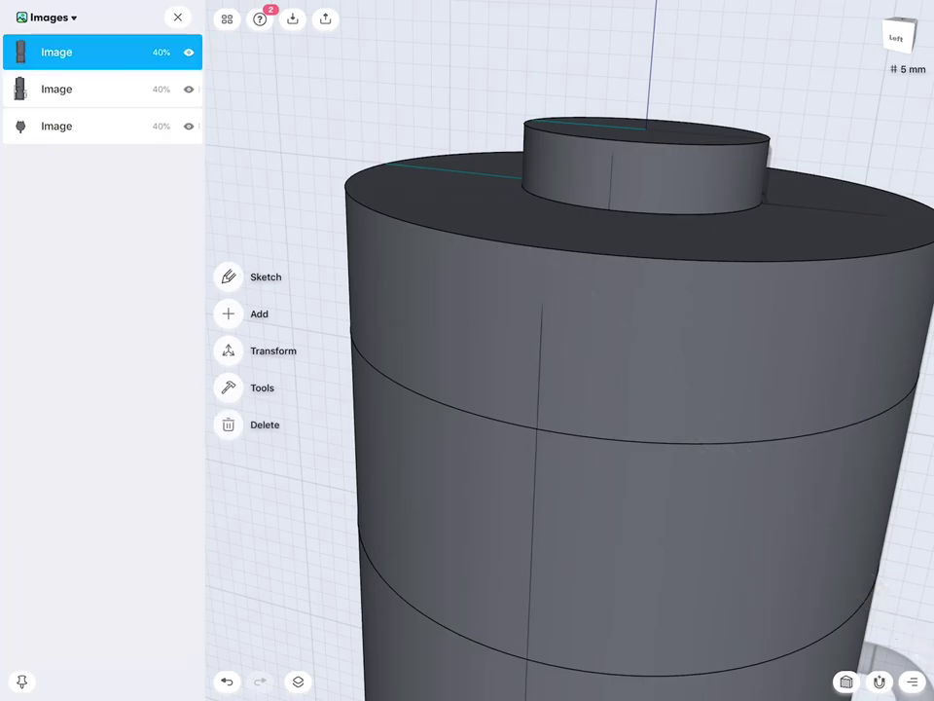
{"action": "left_click", "coordinate": [403, 224]}
{"action": "left_click", "coordinate": [440, 233]}
{"action": "left_click", "coordinate": [247, 512]}
{"action": "mouse_move", "coordinate": [681, 457]}
{"action": "middle_mouse_down"}
{"action": "mouse_move", "coordinate": [545, 554]}
{"action": "mouse_move", "coordinate": [545, 583]}
{"action": "middle_mouse_up"}
Select the cap's outer top edge and drag a fillet onto it.
{"action": "left_click", "coordinate": [446, 259]}
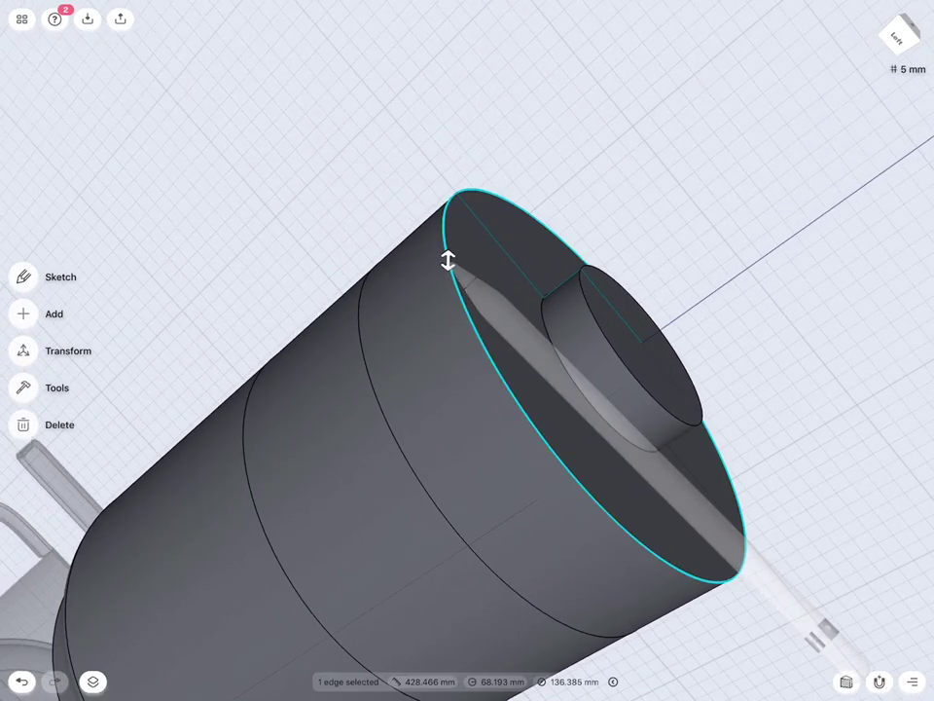
{"action": "left_click_drag", "start_coordinate": [455, 301], "coordinate": [482, 263]}
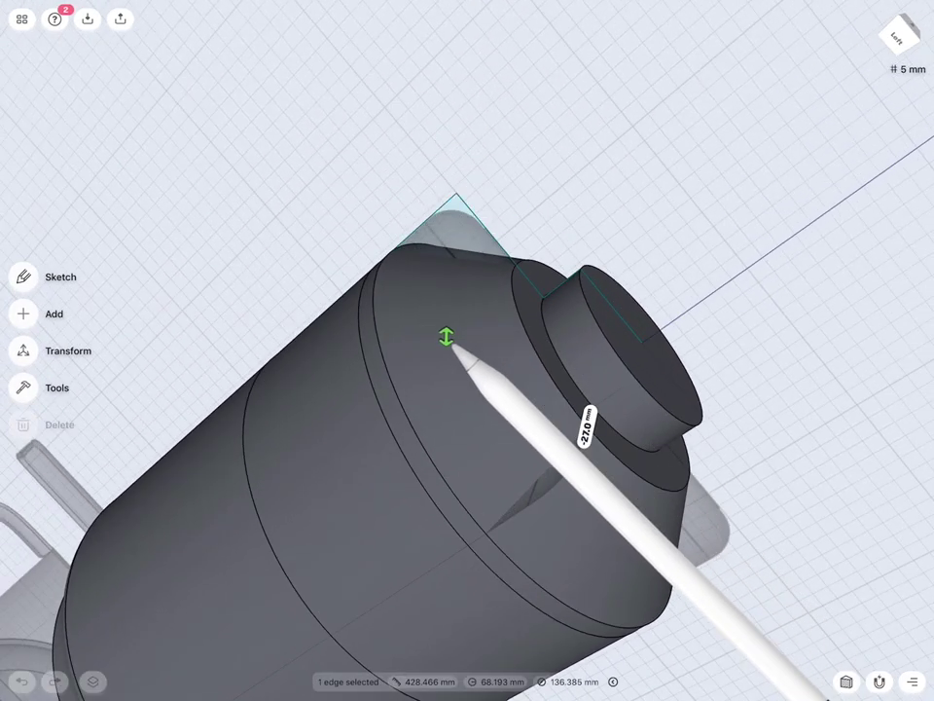
{"action": "left_click_drag", "start_coordinate": [482, 263], "coordinate": [494, 226]}
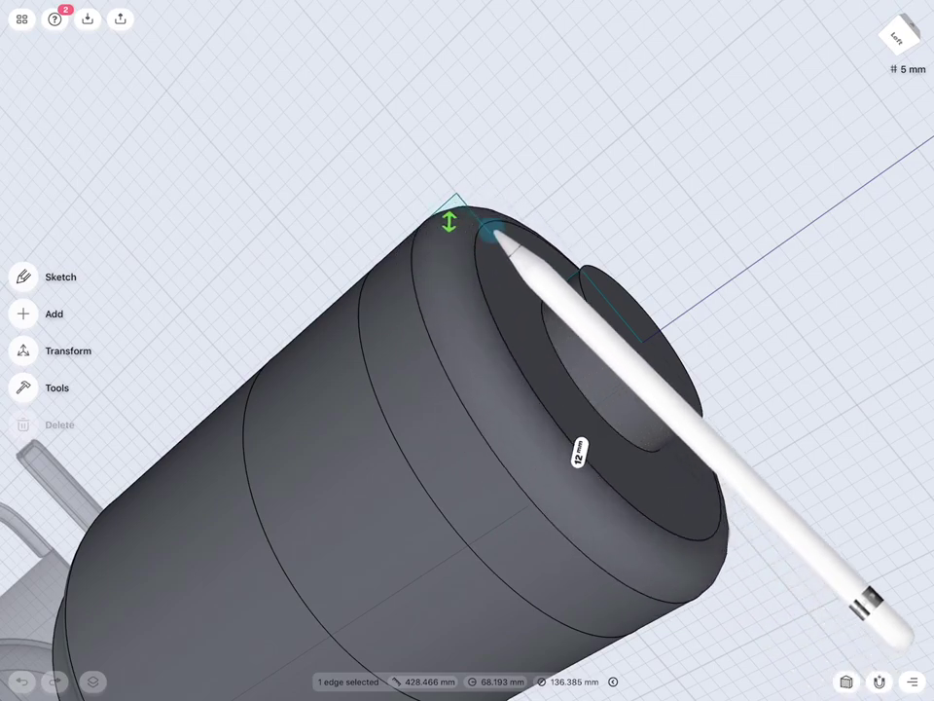
{"action": "mouse_move", "coordinate": [642, 323]}
{"action": "middle_mouse_down"}
{"action": "mouse_move", "coordinate": [669, 307]}
{"action": "mouse_move", "coordinate": [681, 313]}
{"action": "middle_mouse_up"}
{"action": "mouse_move", "coordinate": [782, 376]}
{"action": "middle_mouse_down"}
{"action": "mouse_move", "coordinate": [812, 369]}
{"action": "mouse_move", "coordinate": [795, 350]}
{"action": "middle_mouse_up"}
{"action": "scroll", "coordinate": [786, 459], "scroll_direction": "up", "scroll_amount": 3}
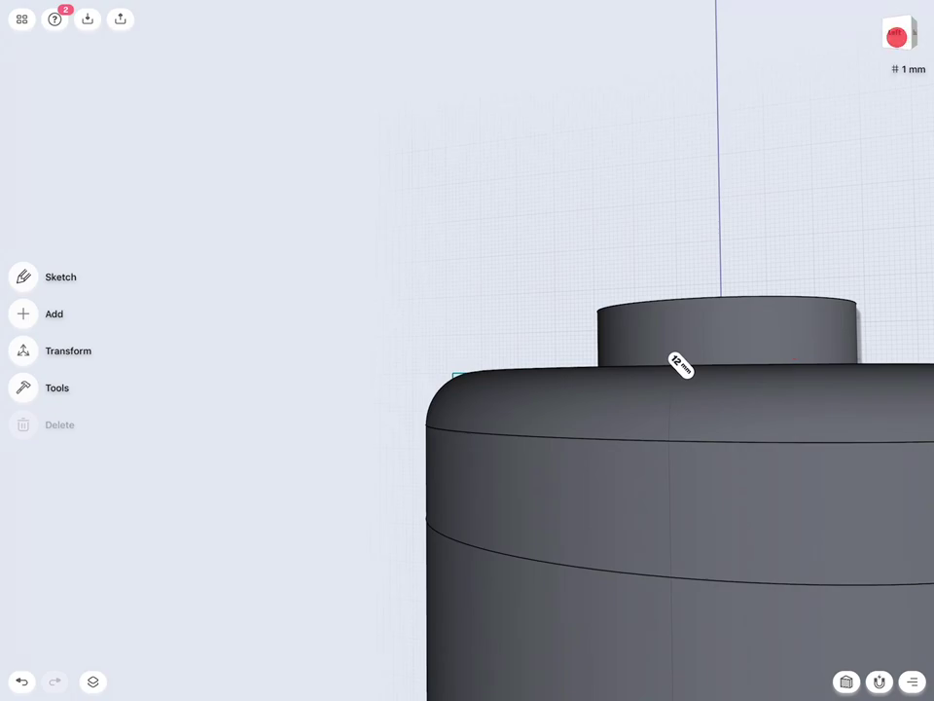
Switch to the Left view, zoom on the corner, and enter a 20 mm fillet.
{"action": "left_click", "coordinate": [896, 36]}
{"action": "left_click", "coordinate": [807, 372]}
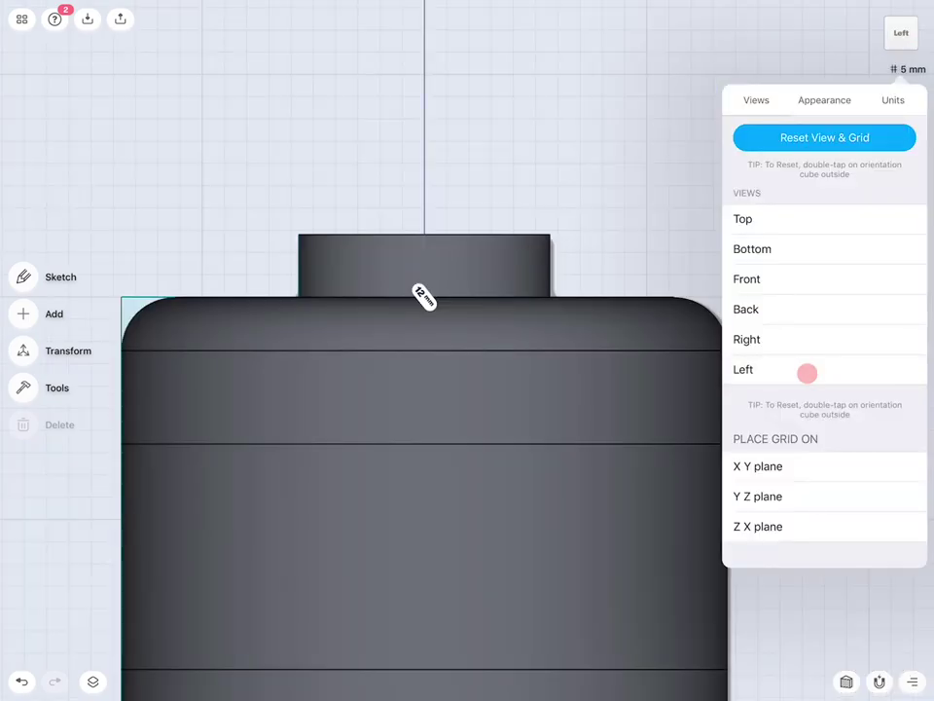
{"action": "mouse_move", "coordinate": [586, 390]}
{"action": "middle_mouse_down"}
{"action": "mouse_move", "coordinate": [551, 394]}
{"action": "mouse_move", "coordinate": [794, 441]}
{"action": "middle_mouse_up"}
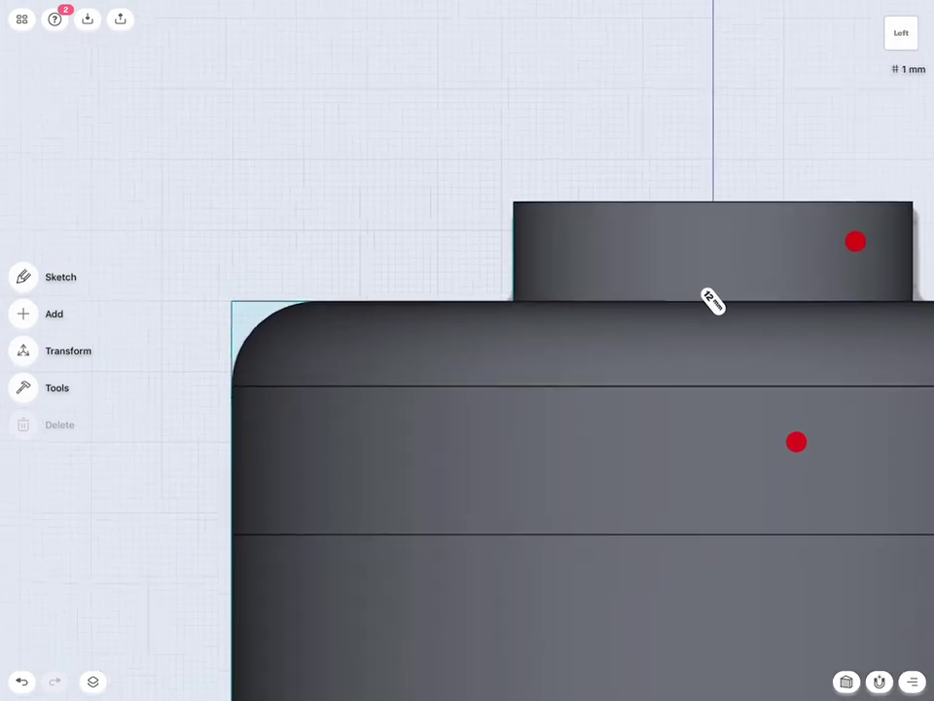
{"action": "left_click", "coordinate": [714, 303]}
{"action": "type", "text": "20"}
{"action": "left_click", "coordinate": [710, 303]}
Change the cap fillet to 15 mm, then settle it at 12 mm.
{"action": "left_click", "coordinate": [709, 303]}
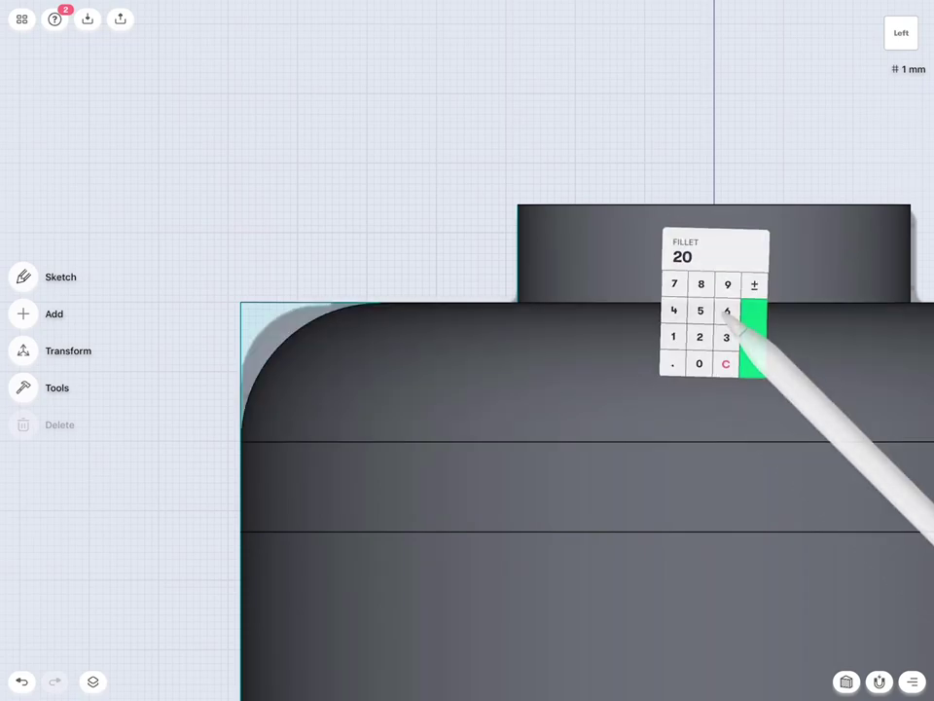
{"action": "type", "text": "15"}
{"action": "left_click", "coordinate": [754, 338]}
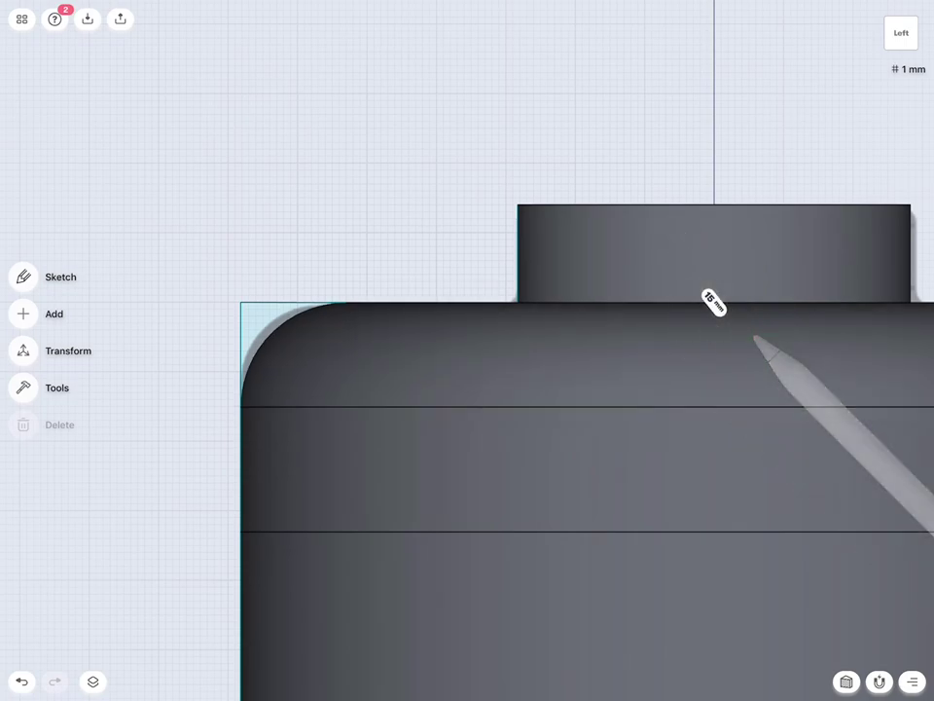
{"action": "left_click", "coordinate": [710, 296]}
{"action": "type", "text": "1"}
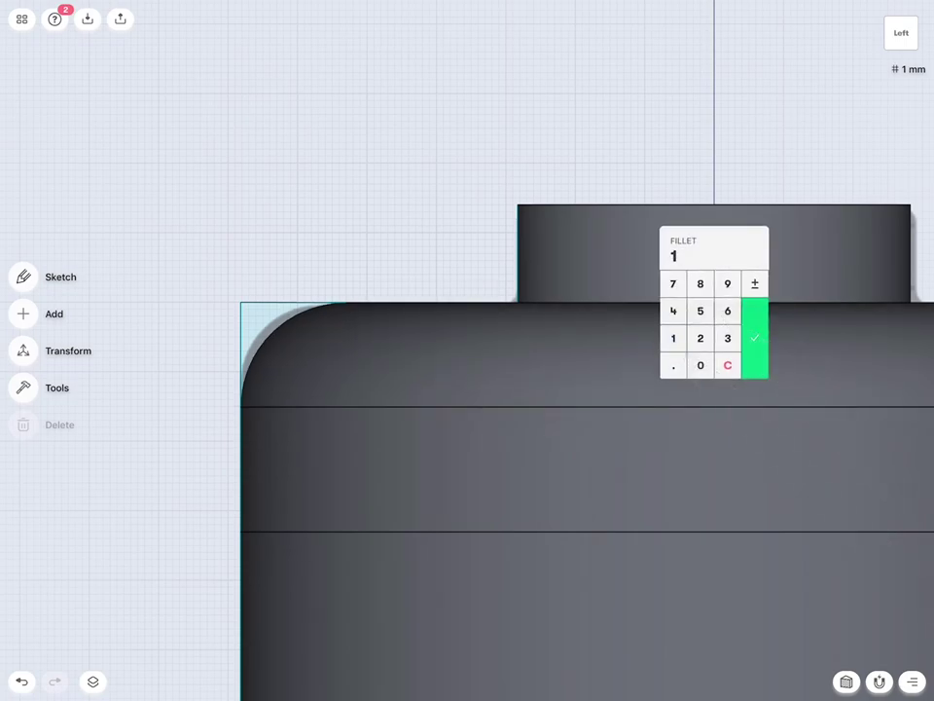
{"action": "type", "text": "2"}
{"action": "left_click", "coordinate": [754, 338]}
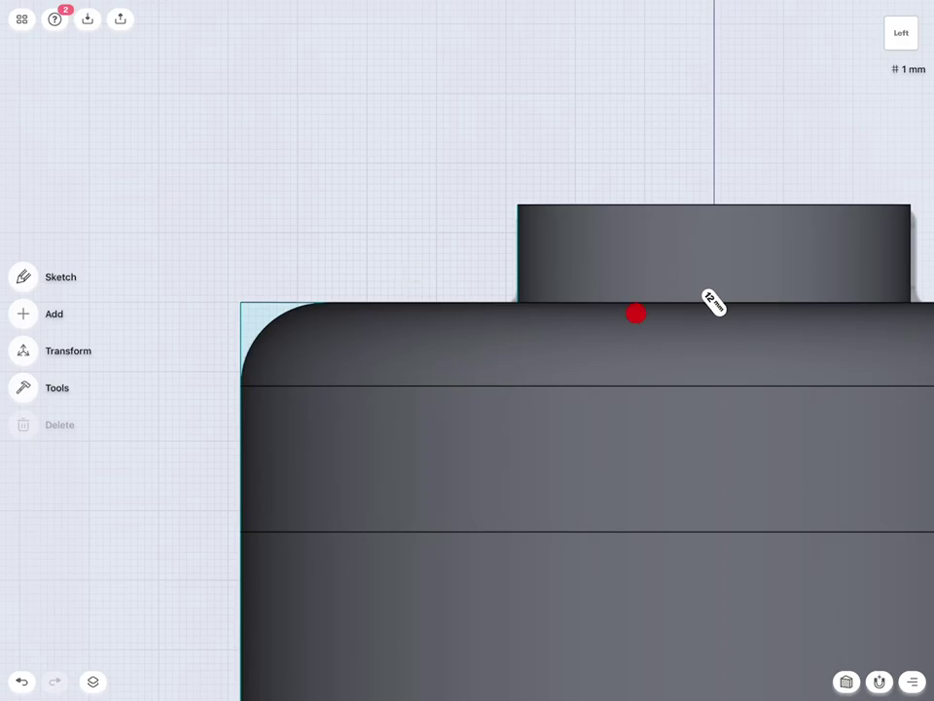
{"action": "middle_click_drag", "start_coordinate": [584, 195], "coordinate": [623, 390]}
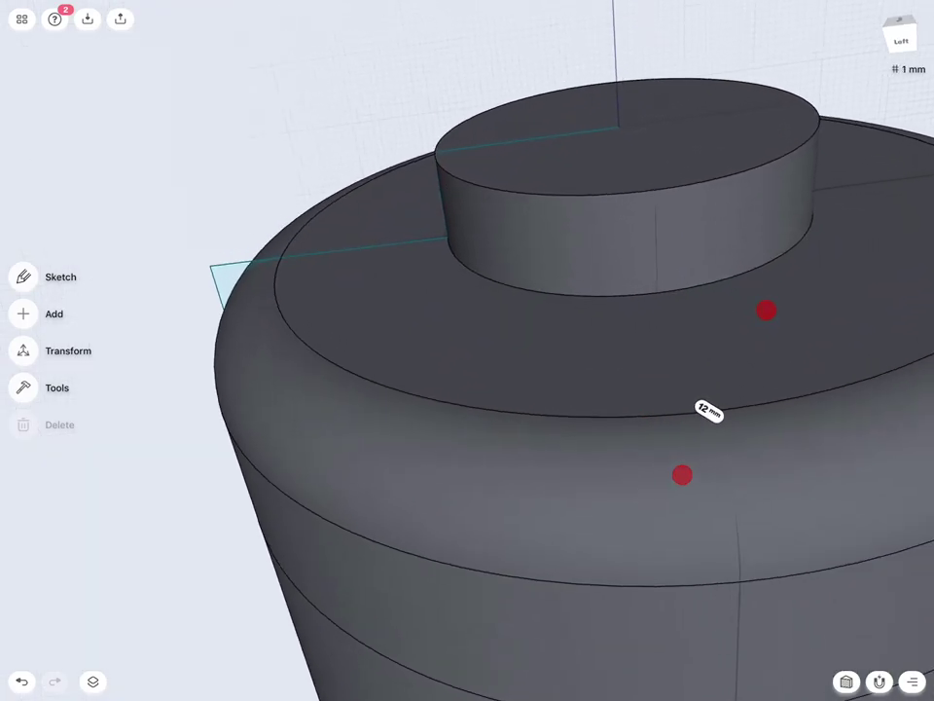
Fillet the raised neck's top edge at 5 mm, then reduce it to 3 mm.
{"action": "left_click", "coordinate": [554, 196]}
{"action": "left_click_drag", "start_coordinate": [559, 200], "coordinate": [553, 190]}
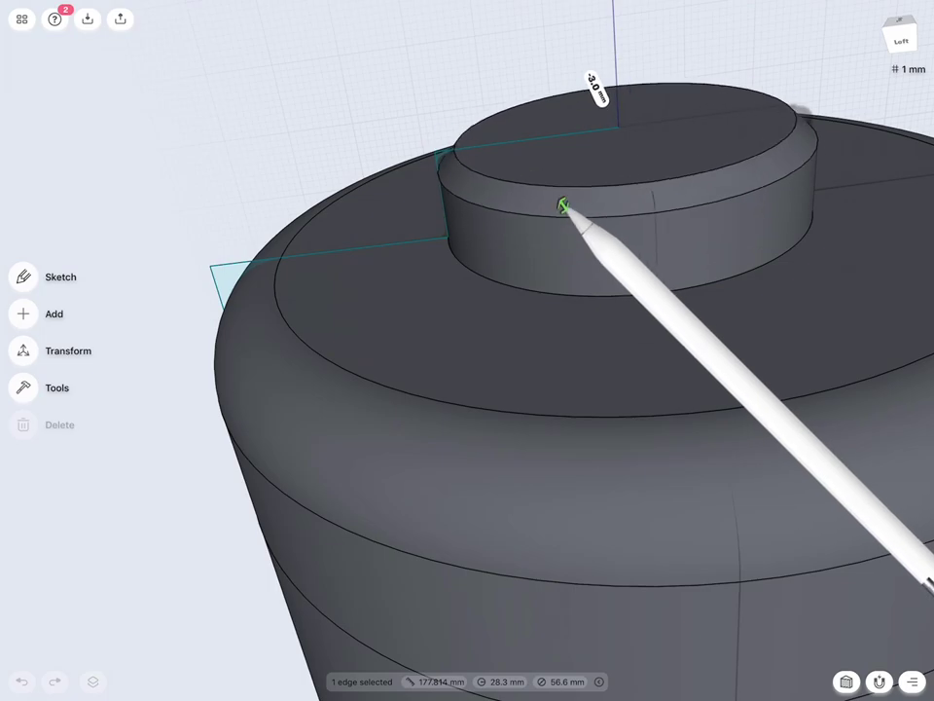
{"action": "left_click", "coordinate": [595, 88]}
{"action": "type", "text": "5"}
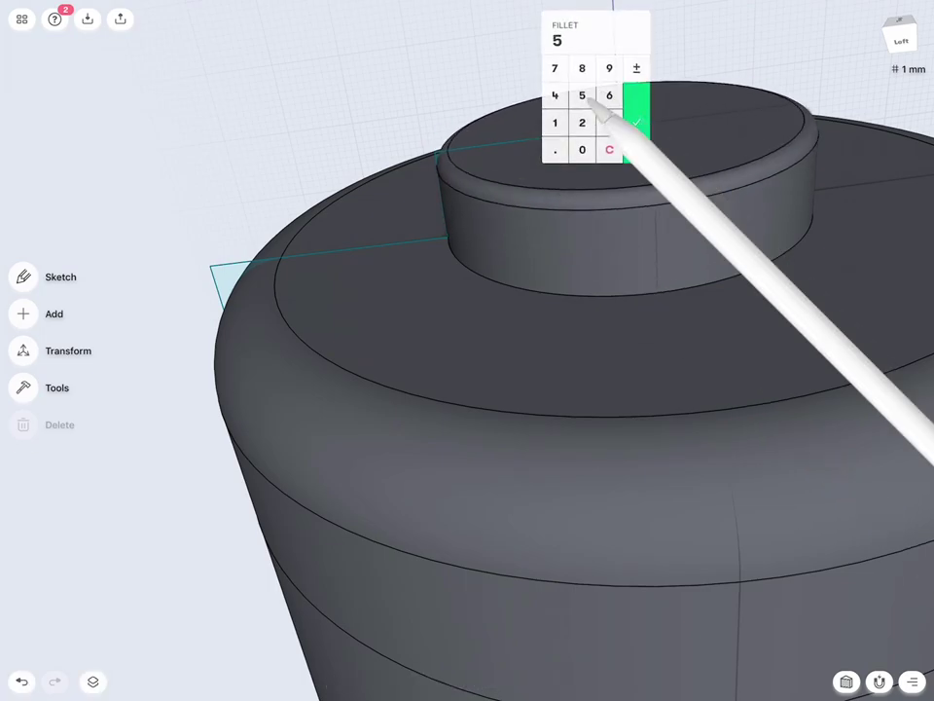
{"action": "left_click", "coordinate": [637, 124]}
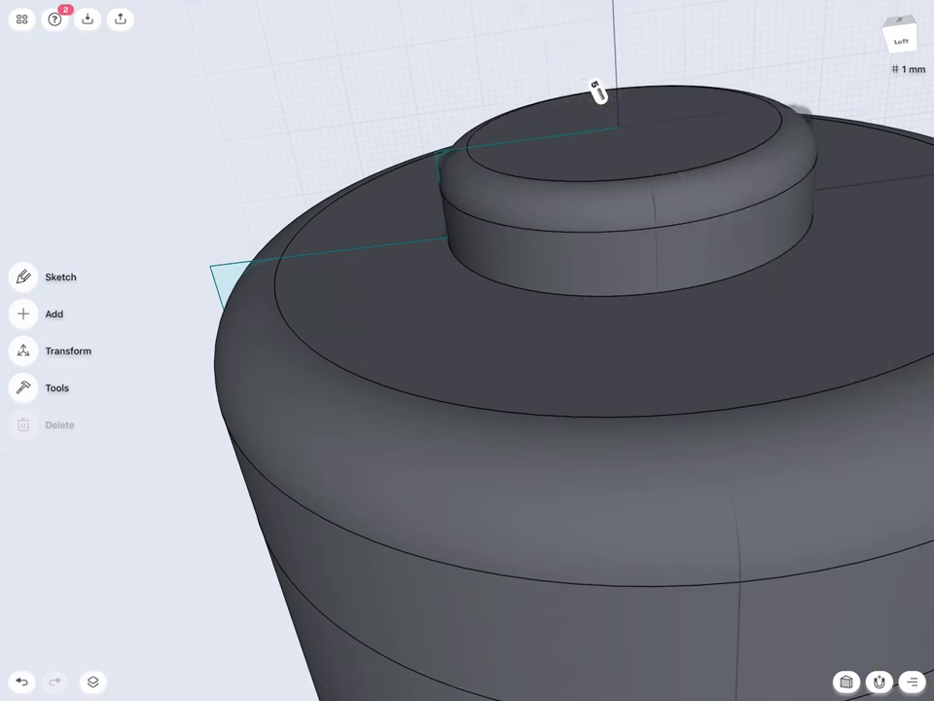
{"action": "left_click_drag", "start_coordinate": [627, 223], "coordinate": [628, 292]}
{"action": "left_click", "coordinate": [582, 226]}
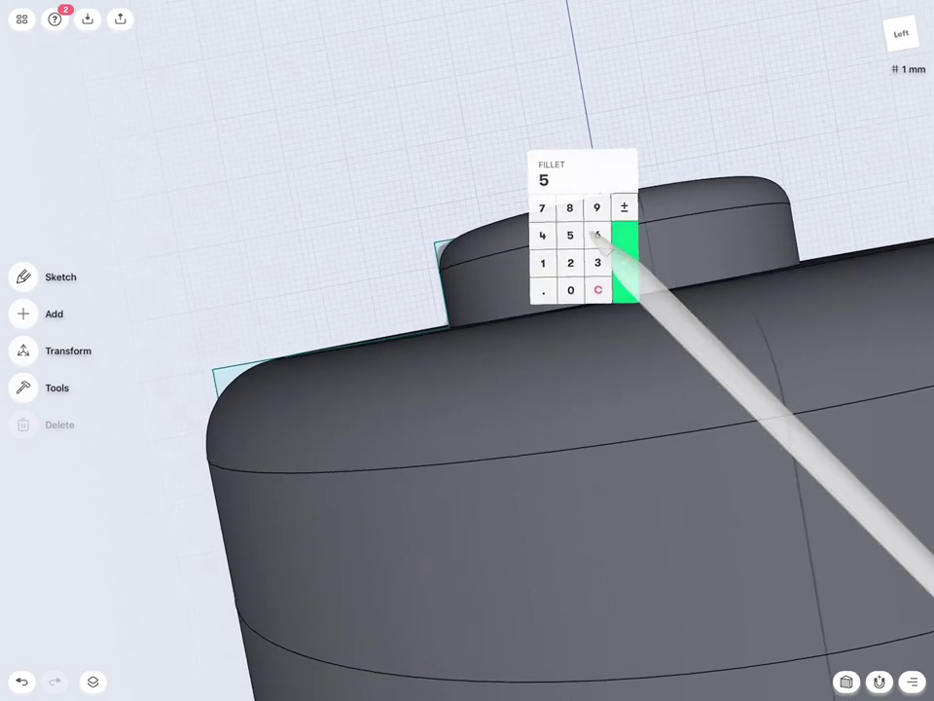
{"action": "mouse_move", "coordinate": [584, 228]}
{"action": "left_mouse_down"}
{"action": "mouse_move", "coordinate": [626, 287]}
{"action": "mouse_move", "coordinate": [671, 324]}
{"action": "left_mouse_up"}
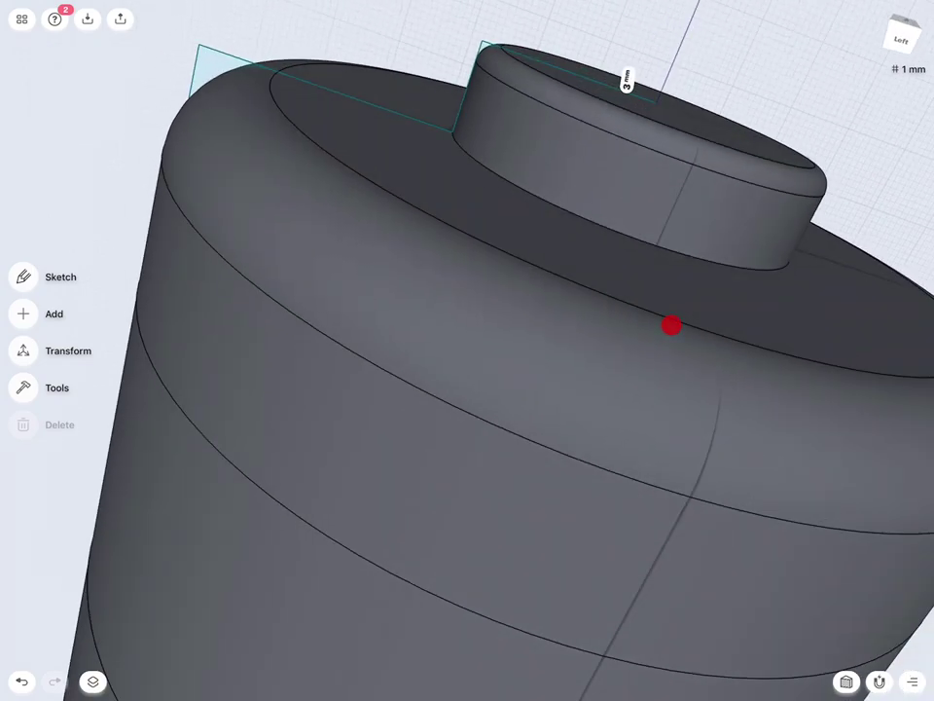
Inspect the flat ring face around the neck, then select the neck's base edge.
{"action": "left_click", "coordinate": [574, 206]}
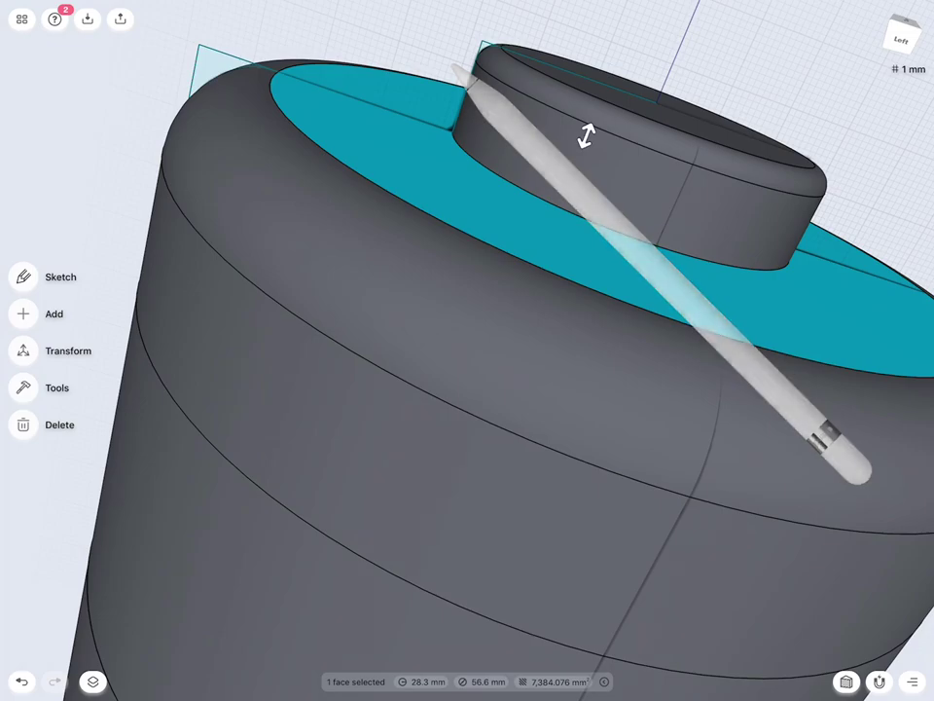
{"action": "scroll", "coordinate": [601, 306], "scroll_direction": "down", "scroll_amount": 3}
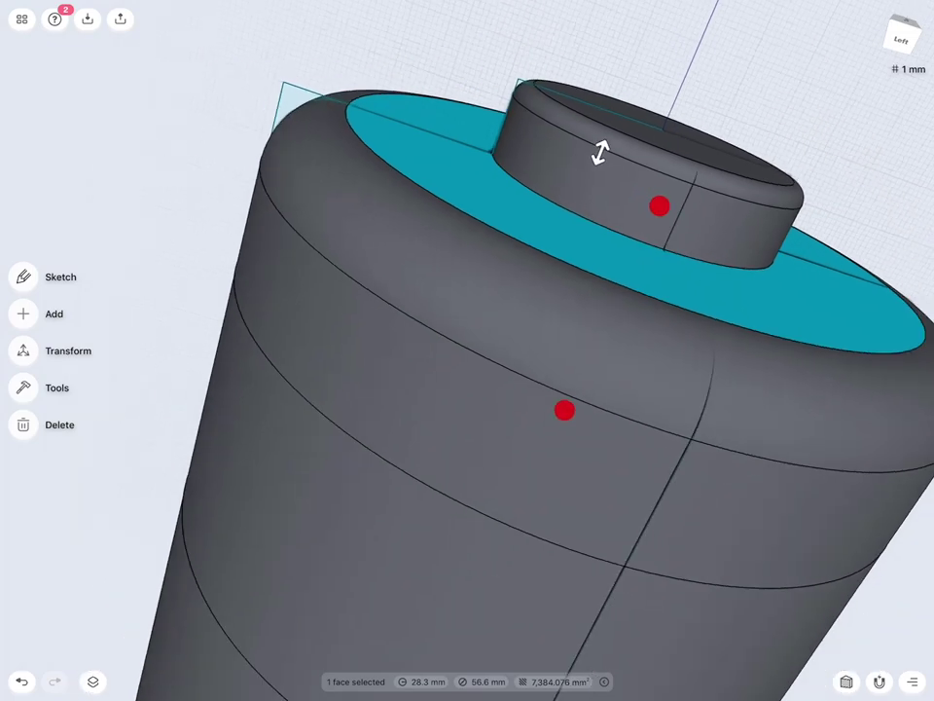
{"action": "scroll", "coordinate": [681, 309], "scroll_direction": "down", "scroll_amount": 3}
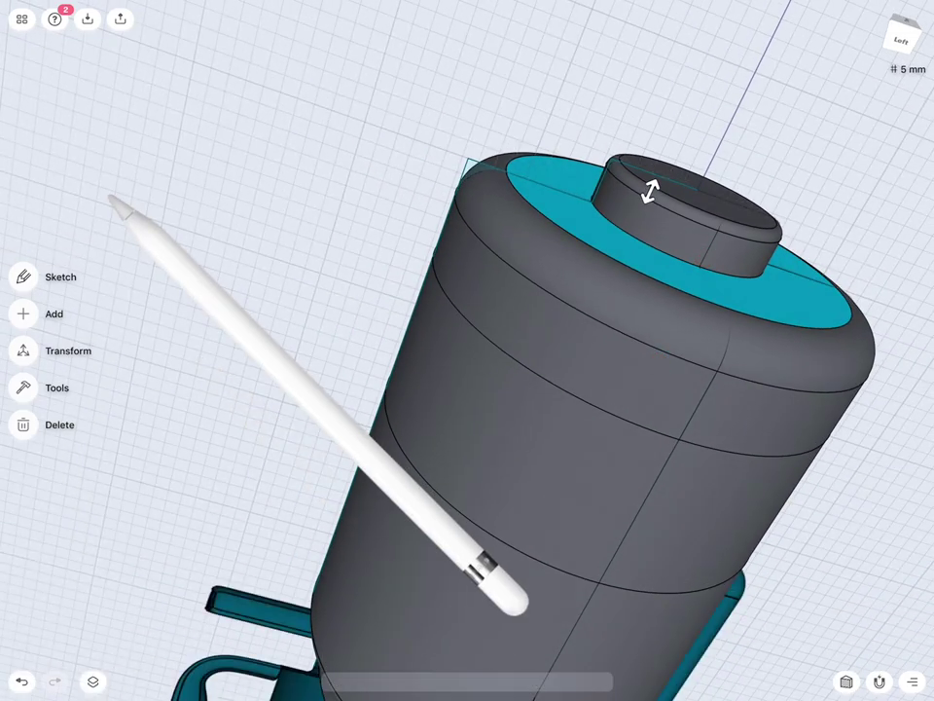
{"action": "mouse_move", "coordinate": [648, 481]}
{"action": "middle_mouse_down"}
{"action": "mouse_move", "coordinate": [589, 456]}
{"action": "mouse_move", "coordinate": [545, 389]}
{"action": "middle_mouse_up"}
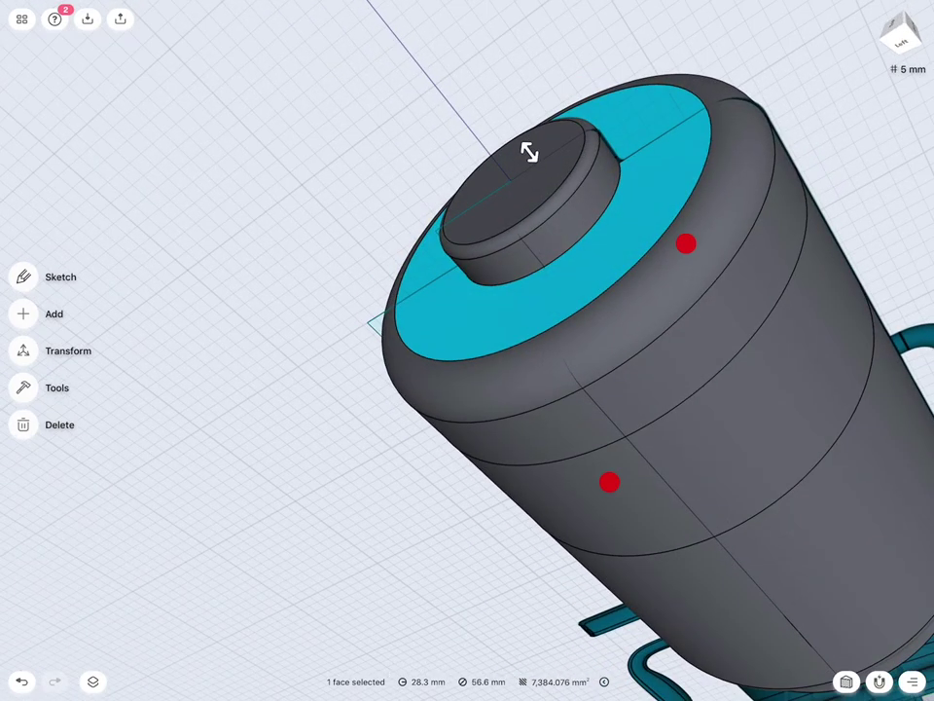
{"action": "scroll", "coordinate": [647, 362], "scroll_direction": "down", "scroll_amount": 3}
{"action": "left_click", "coordinate": [168, 627]}
{"action": "scroll", "coordinate": [757, 337], "scroll_direction": "up", "scroll_amount": 5}
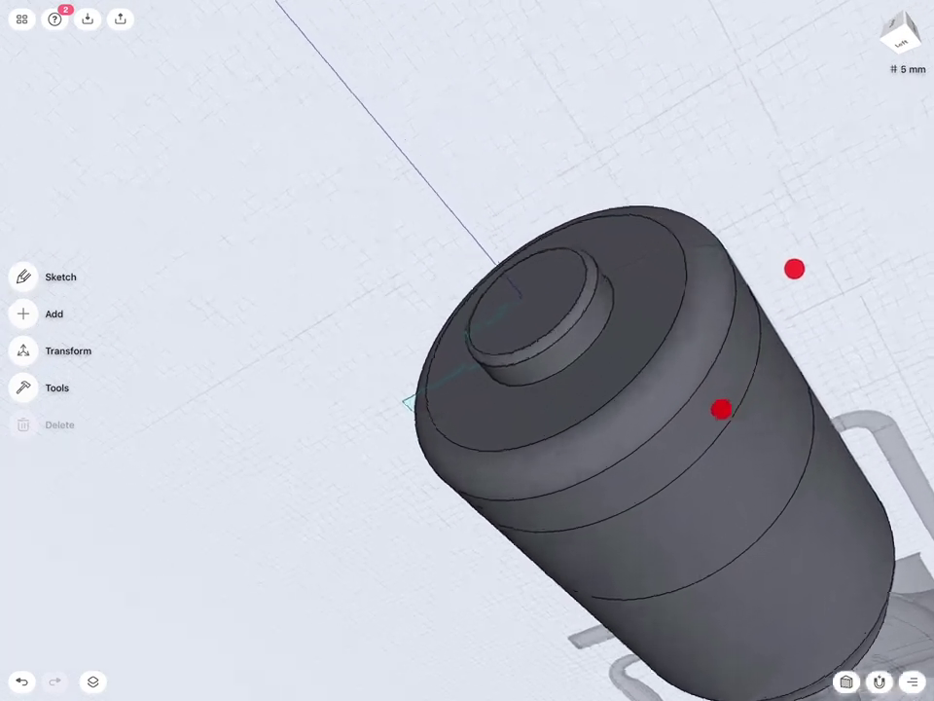
{"action": "scroll", "coordinate": [647, 359], "scroll_direction": "up", "scroll_amount": 5}
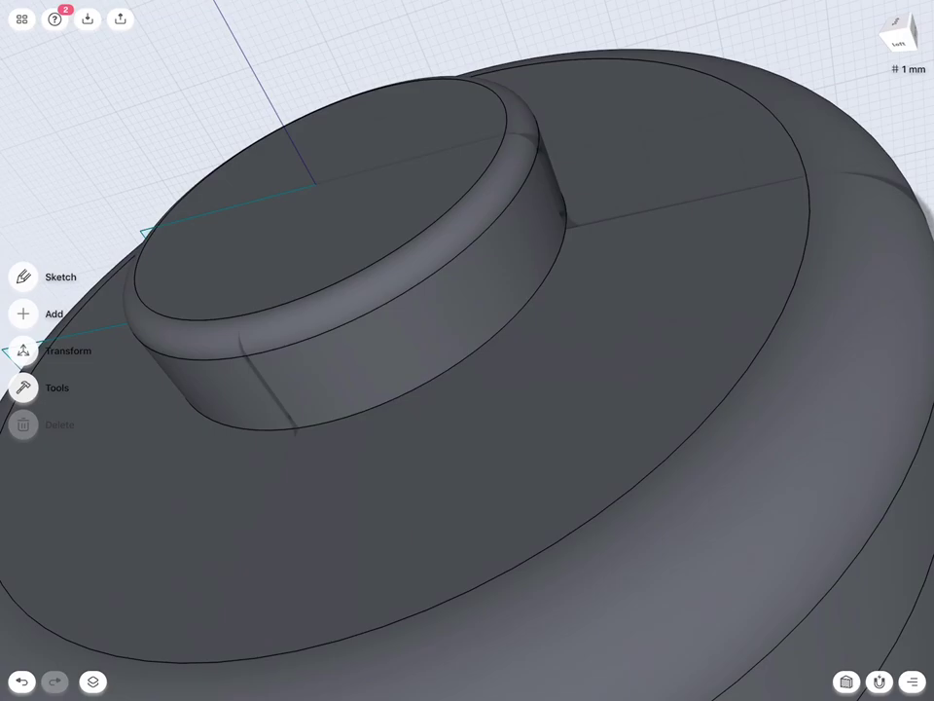
{"action": "left_click", "coordinate": [538, 292]}
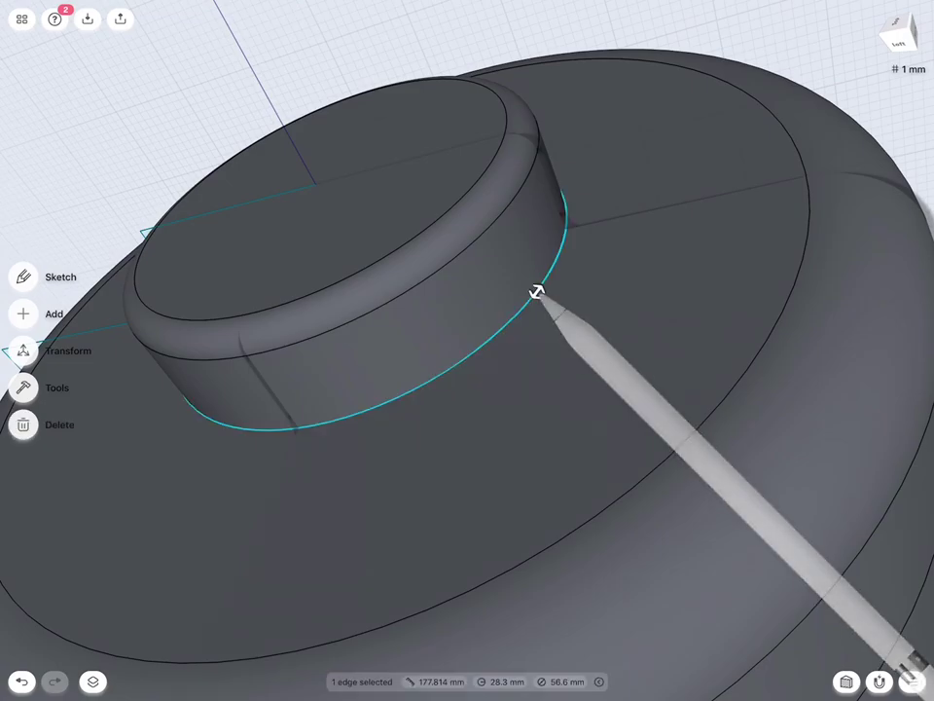
Round the neck's base edge with a 2 mm fillet and check the rim face.
{"action": "left_click_drag", "start_coordinate": [538, 292], "coordinate": [545, 284]}
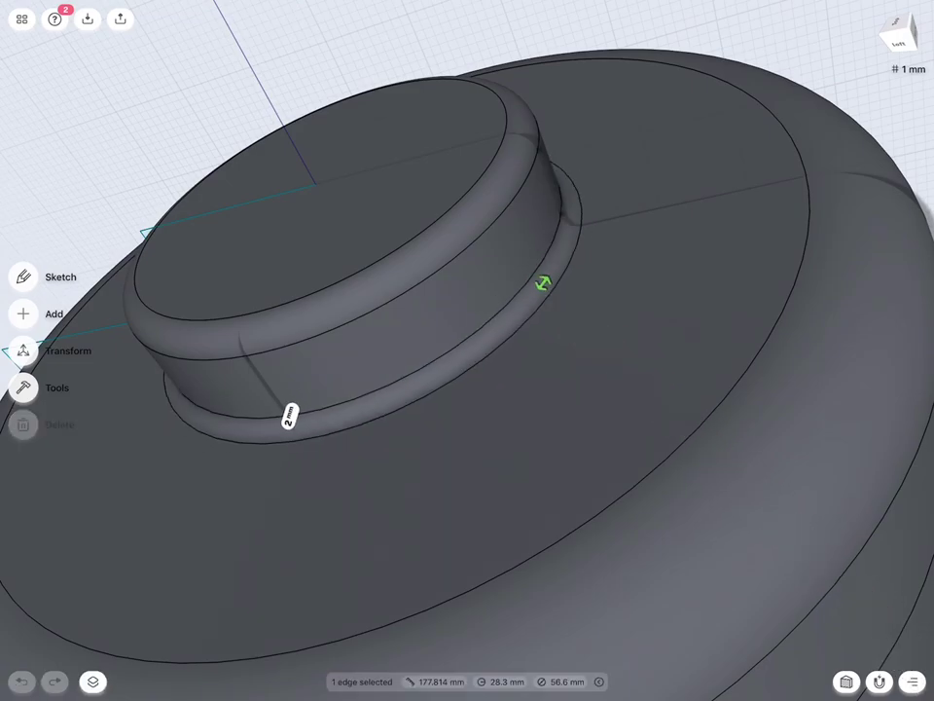
{"action": "scroll", "coordinate": [720, 323], "scroll_direction": "down", "scroll_amount": 3}
{"action": "left_click", "coordinate": [399, 415]}
{"action": "left_click", "coordinate": [418, 458]}
{"action": "left_click", "coordinate": [451, 322]}
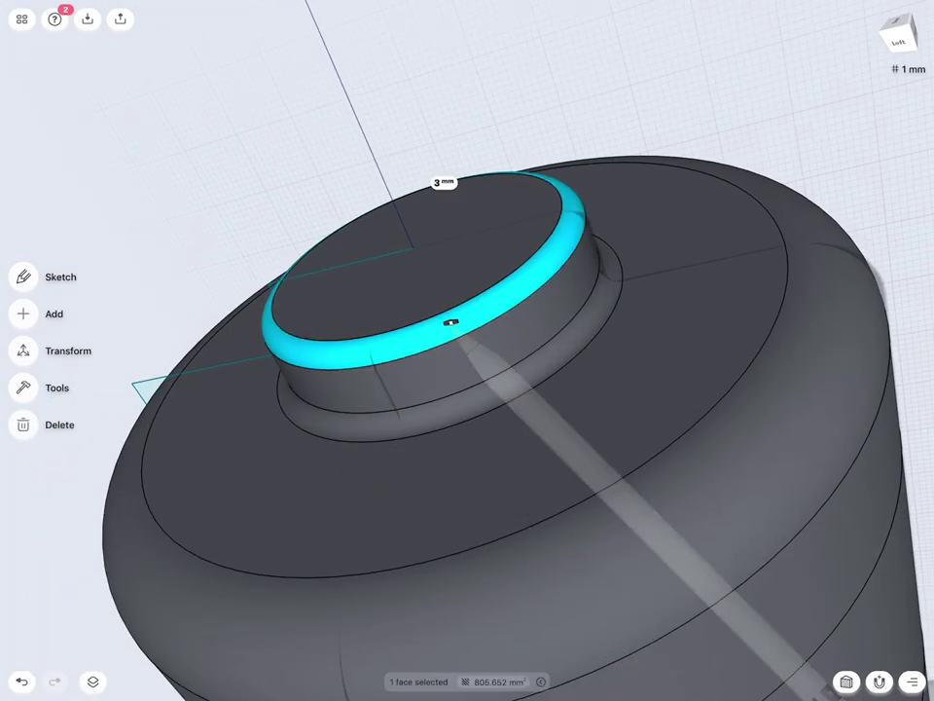
{"action": "scroll", "coordinate": [778, 262], "scroll_direction": "down", "scroll_amount": 5}
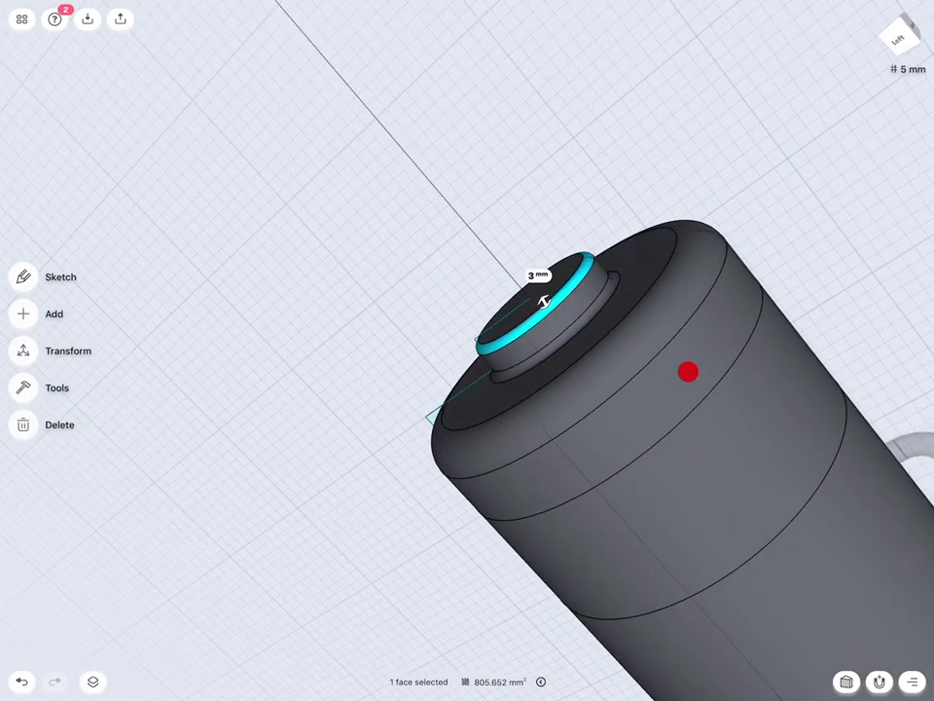
{"action": "scroll", "coordinate": [759, 312], "scroll_direction": "up", "scroll_amount": 5}
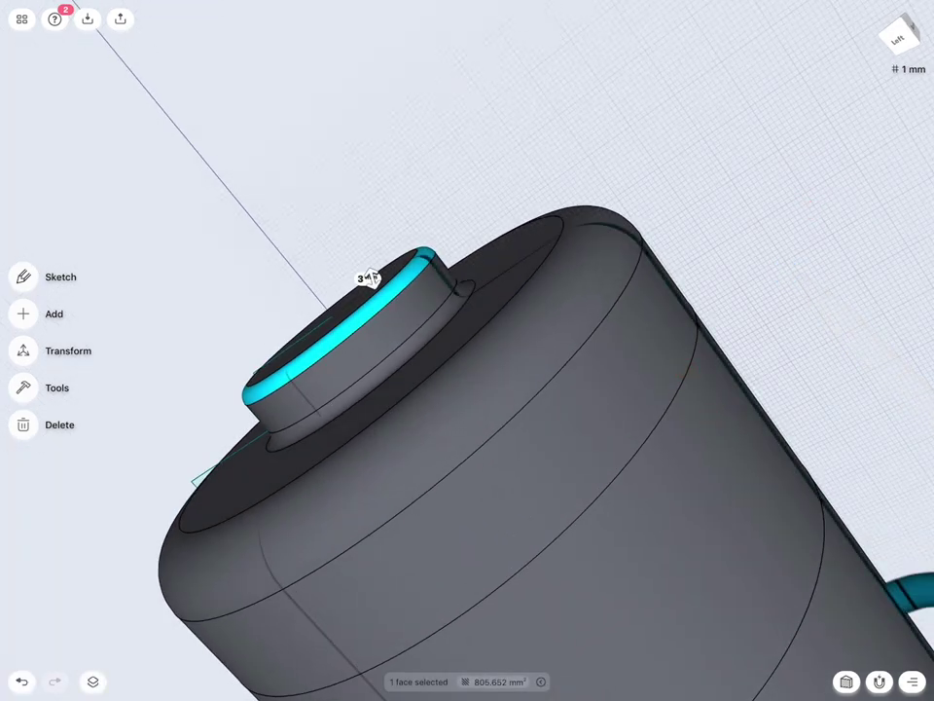
{"action": "scroll", "coordinate": [779, 340], "scroll_direction": "down", "scroll_amount": 5}
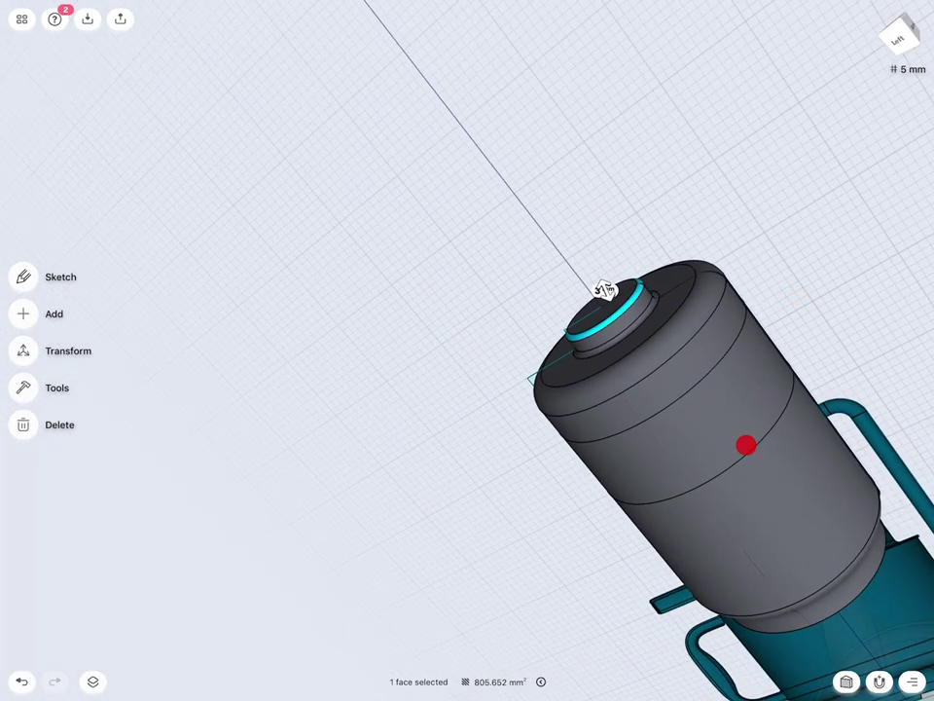
{"action": "left_click", "coordinate": [603, 289]}
Set the outer top shoulder fillet radius to 10 mm.
{"action": "left_click", "coordinate": [647, 355]}
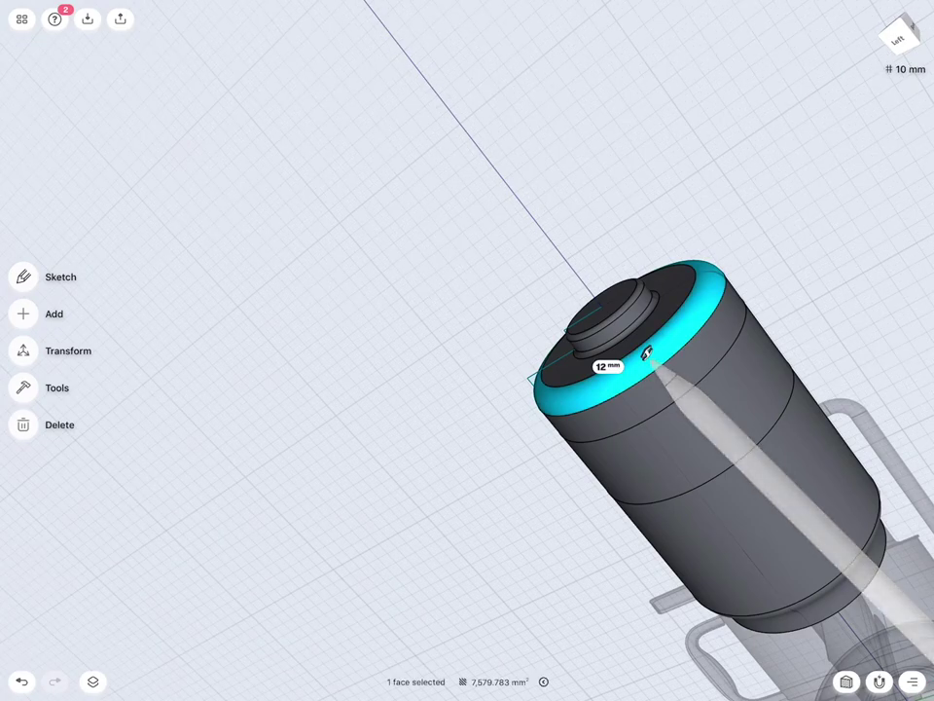
{"action": "left_click", "coordinate": [607, 366]}
{"action": "left_click", "coordinate": [568, 402]}
{"action": "left_click", "coordinate": [595, 429]}
{"action": "left_click", "coordinate": [650, 425]}
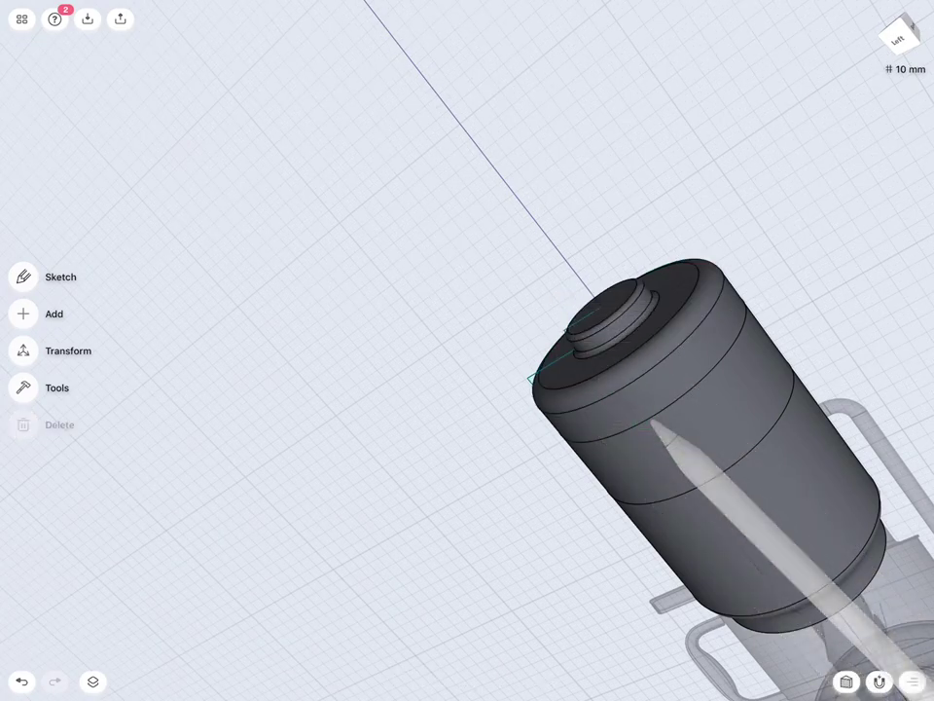
Change the shoulder fillet radius from 10 mm to 12 mm.
{"action": "left_click", "coordinate": [563, 409]}
{"action": "left_click", "coordinate": [559, 406]}
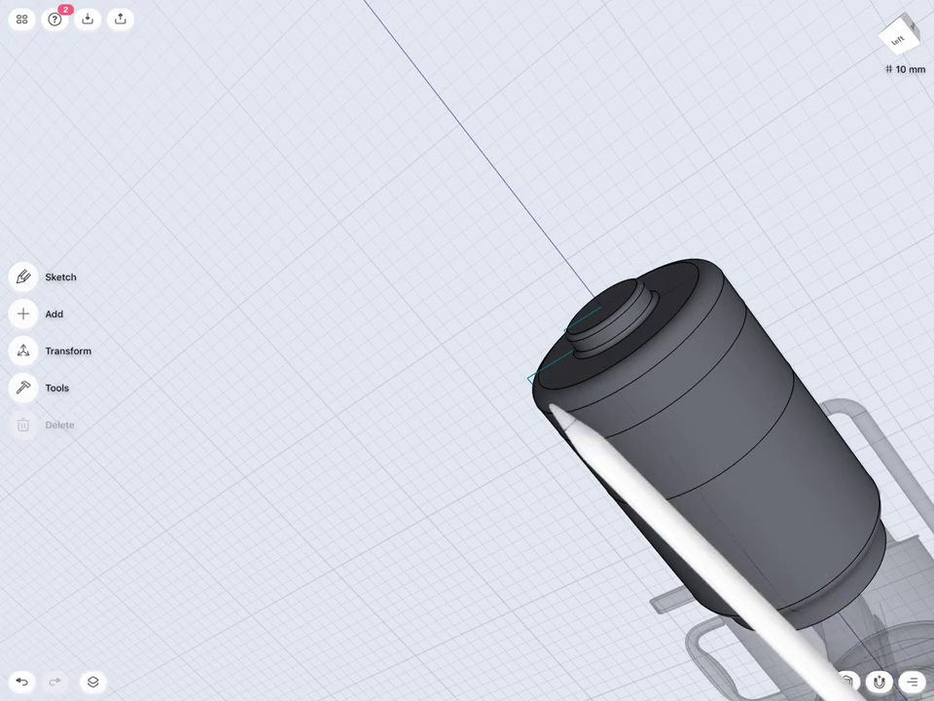
{"action": "left_click", "coordinate": [553, 394]}
{"action": "left_click", "coordinate": [604, 367]}
{"action": "left_click", "coordinate": [567, 401]}
{"action": "left_click", "coordinate": [595, 402]}
{"action": "left_click", "coordinate": [650, 418]}
View the body from below and hide the first reference image.
{"action": "left_click_drag", "start_coordinate": [720, 418], "coordinate": [700, 383]}
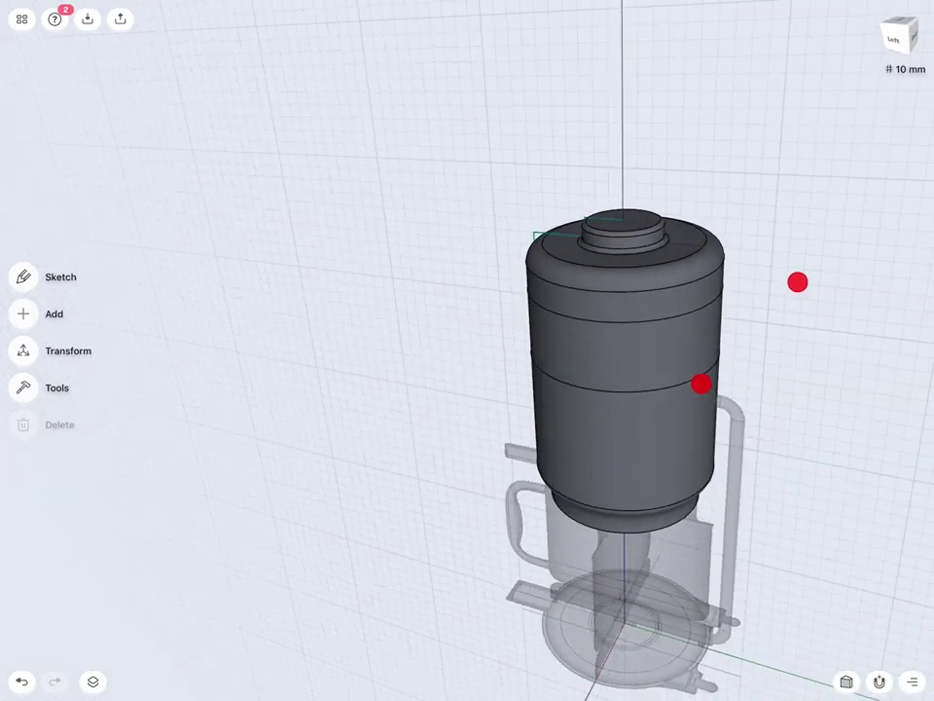
{"action": "left_click_drag", "start_coordinate": [735, 448], "coordinate": [737, 311]}
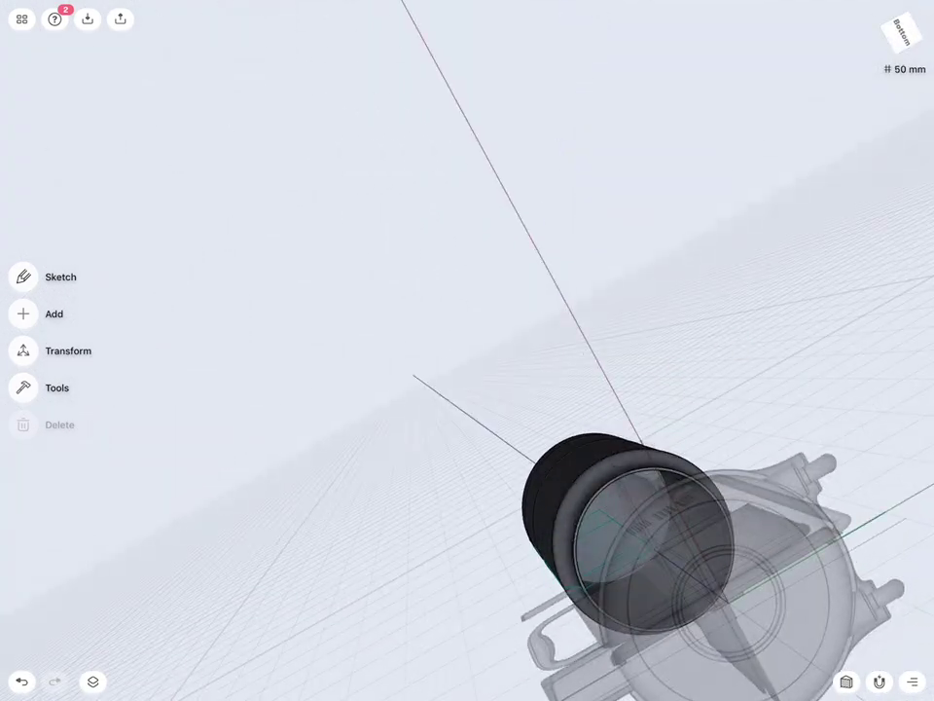
{"action": "left_click", "coordinate": [92, 681]}
{"action": "left_click", "coordinate": [187, 52]}
Hide the other two reference images and start a Shell removing the bottom face.
{"action": "left_click", "coordinate": [188, 88]}
{"action": "left_click", "coordinate": [188, 125]}
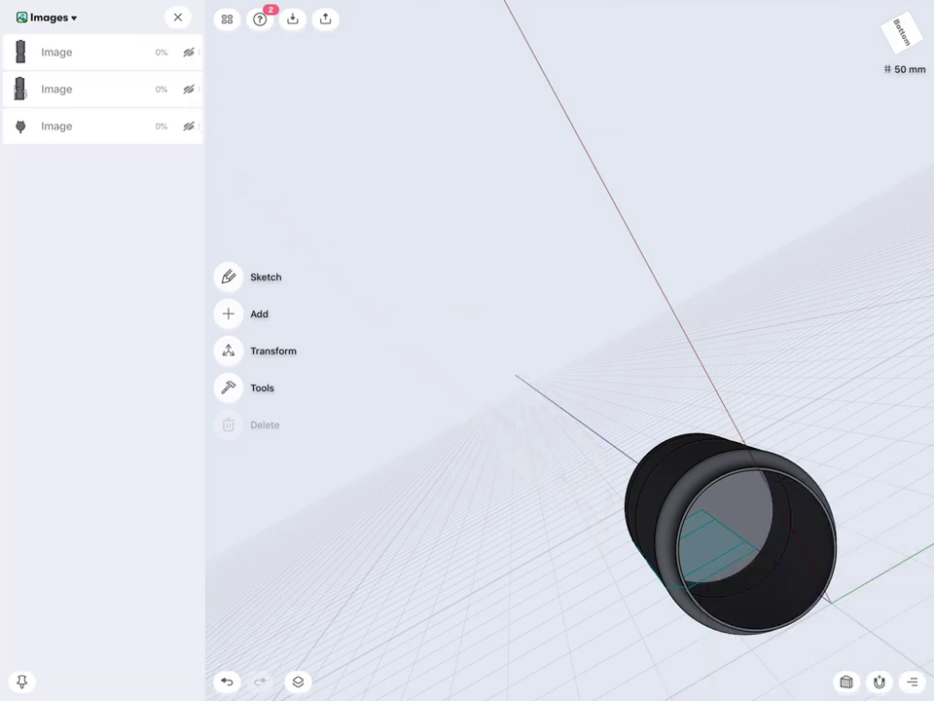
{"action": "left_click", "coordinate": [228, 387]}
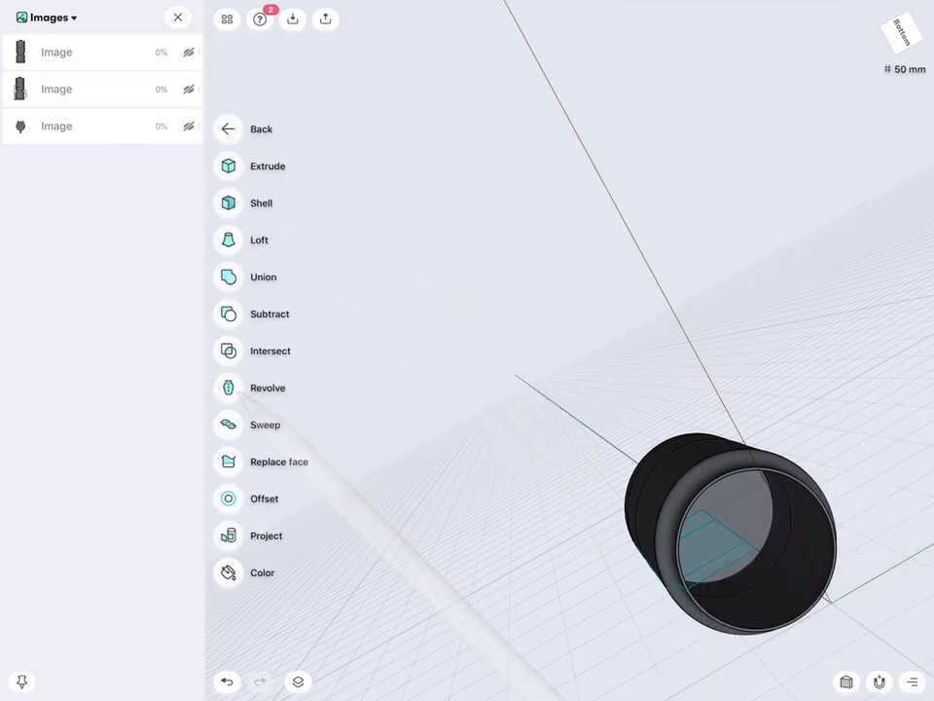
{"action": "left_click", "coordinate": [228, 202]}
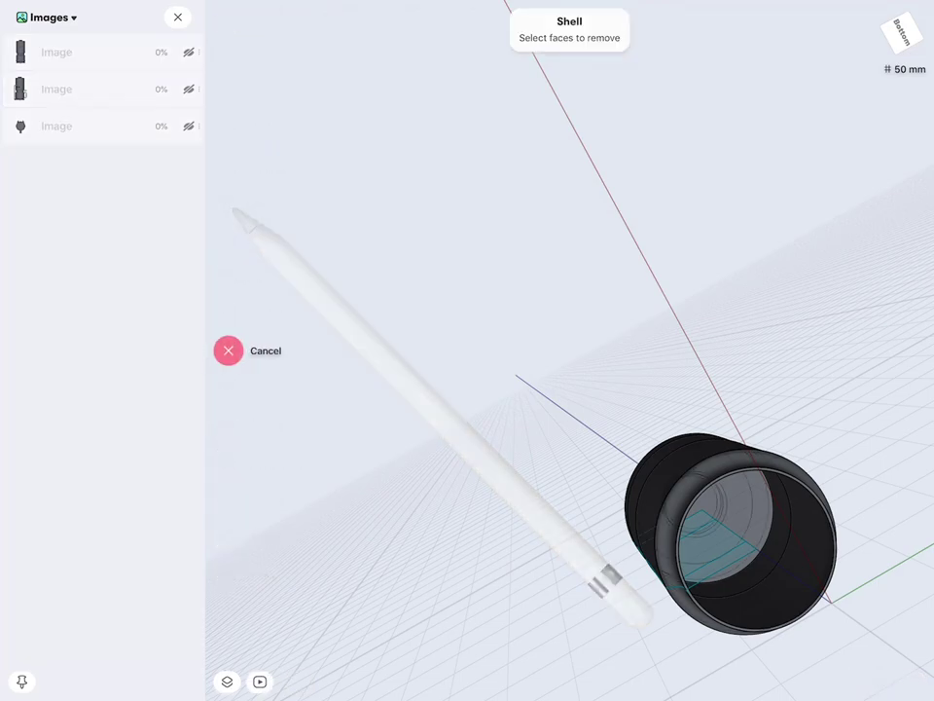
{"action": "scroll", "coordinate": [754, 397], "scroll_direction": "up", "scroll_amount": 5}
{"action": "scroll", "coordinate": [754, 397], "scroll_direction": "up", "scroll_amount": 1}
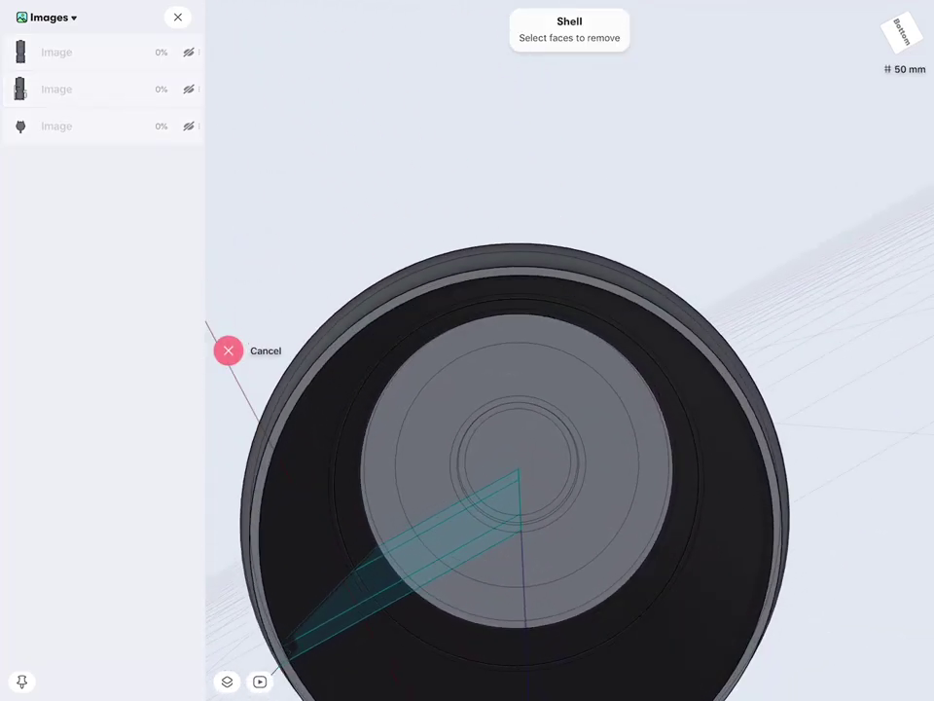
{"action": "left_click", "coordinate": [602, 436]}
Set the shell wall thickness to 2 mm and finish the shell.
{"action": "mouse_move", "coordinate": [603, 438]}
{"action": "middle_mouse_down"}
{"action": "mouse_move", "coordinate": [770, 457]}
{"action": "mouse_move", "coordinate": [708, 503]}
{"action": "mouse_move", "coordinate": [777, 511]}
{"action": "mouse_move", "coordinate": [661, 517]}
{"action": "mouse_move", "coordinate": [690, 560]}
{"action": "mouse_move", "coordinate": [735, 584]}
{"action": "mouse_move", "coordinate": [785, 546]}
{"action": "mouse_move", "coordinate": [764, 519]}
{"action": "mouse_move", "coordinate": [672, 517]}
{"action": "middle_mouse_up"}
{"action": "left_click", "coordinate": [227, 332]}
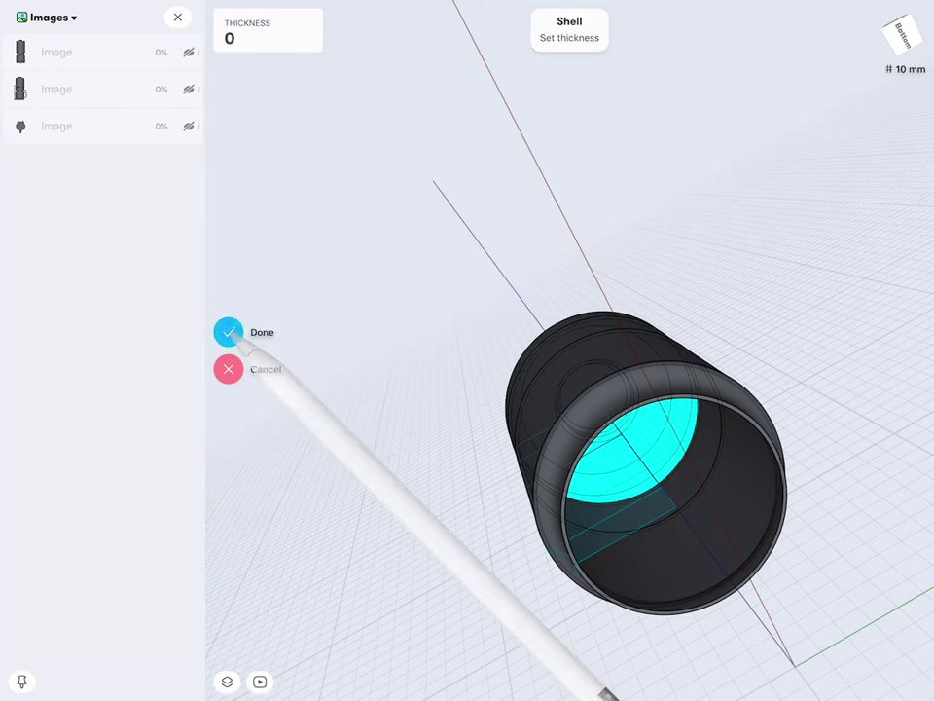
{"action": "left_click", "coordinate": [253, 34]}
{"action": "left_click", "coordinate": [254, 121]}
{"action": "left_click", "coordinate": [309, 141]}
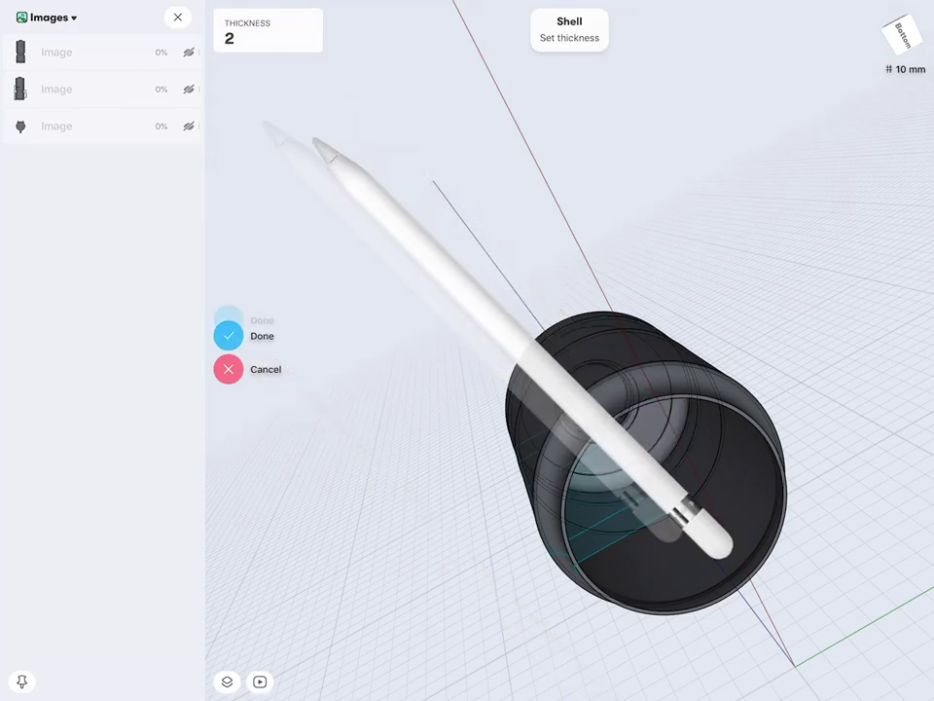
{"action": "scroll", "coordinate": [793, 370], "scroll_direction": "down", "scroll_amount": 3}
{"action": "middle_click_drag", "start_coordinate": [769, 439], "coordinate": [819, 367]}
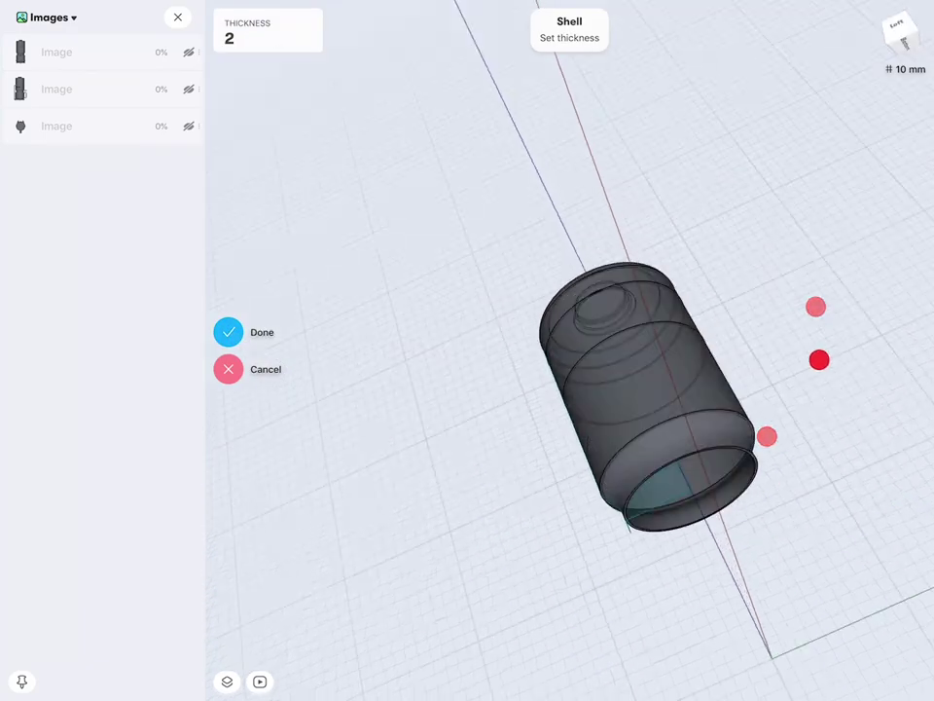
{"action": "left_click", "coordinate": [229, 334]}
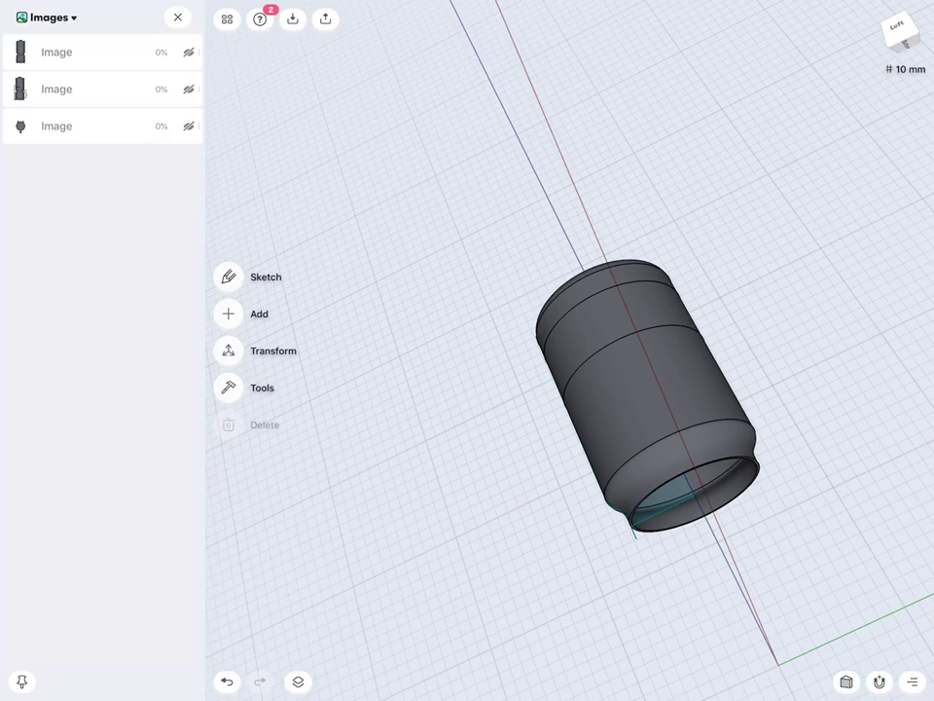
{"action": "left_click", "coordinate": [846, 681]}
{"action": "middle_click_drag", "start_coordinate": [739, 457], "coordinate": [851, 381]}
{"action": "scroll", "coordinate": [751, 400], "scroll_direction": "up", "scroll_amount": 5}
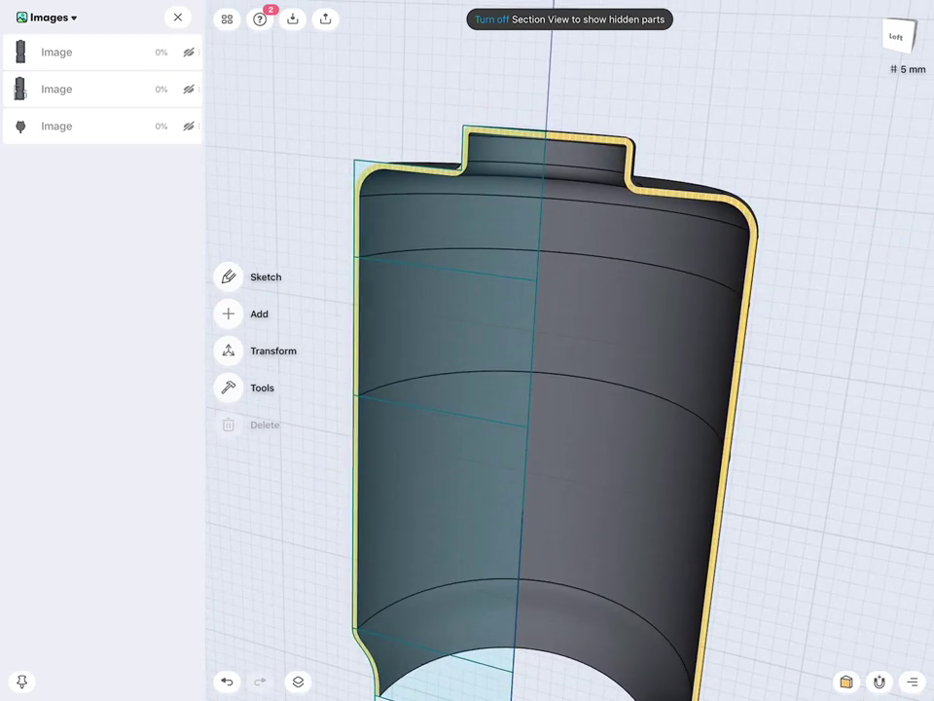
{"action": "scroll", "coordinate": [814, 420], "scroll_direction": "down", "scroll_amount": 3}
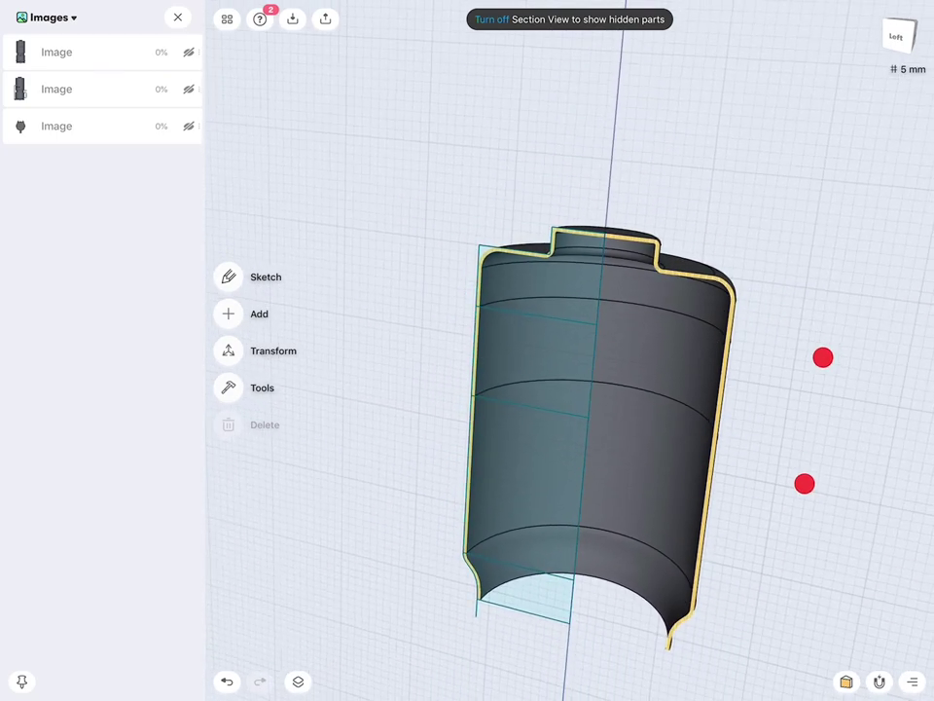
{"action": "left_click", "coordinate": [627, 572]}
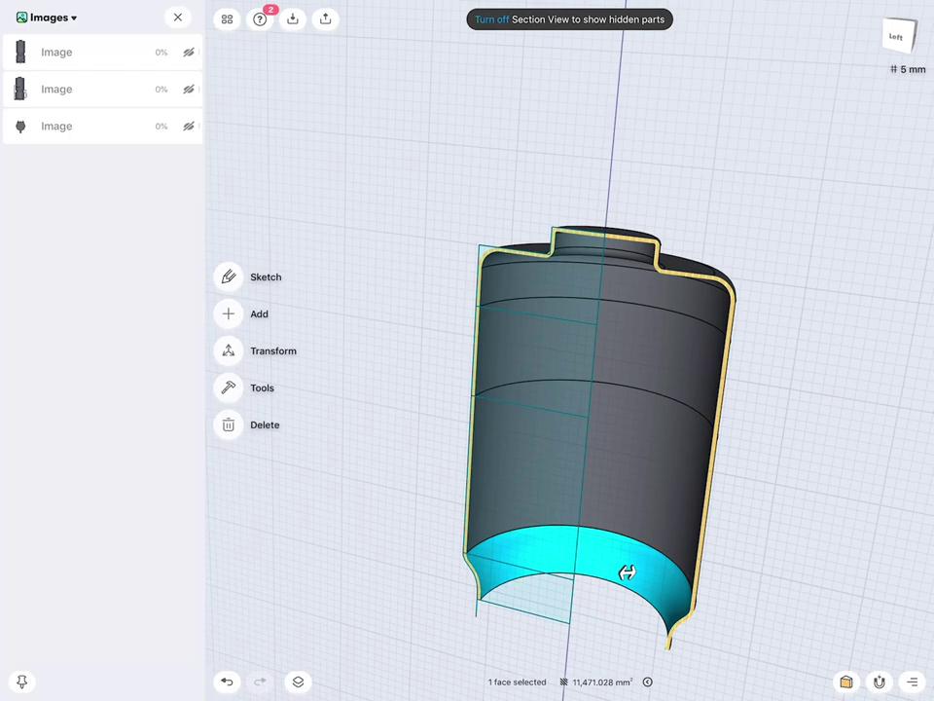
{"action": "left_click", "coordinate": [642, 457]}
{"action": "left_click", "coordinate": [659, 354]}
{"action": "left_click", "coordinate": [681, 302]}
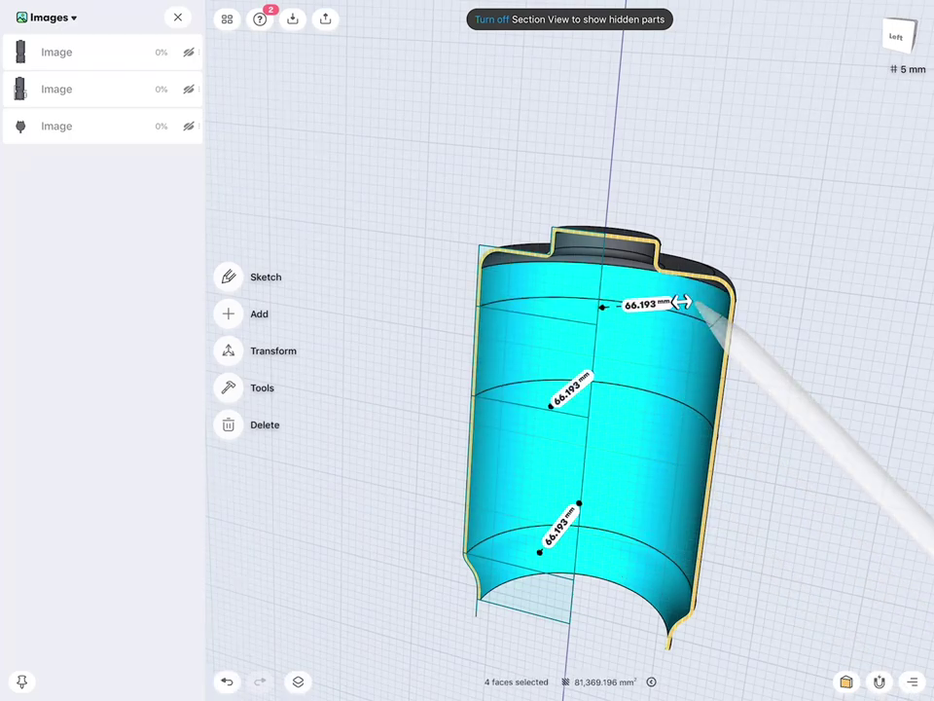
{"action": "left_click", "coordinate": [330, 553]}
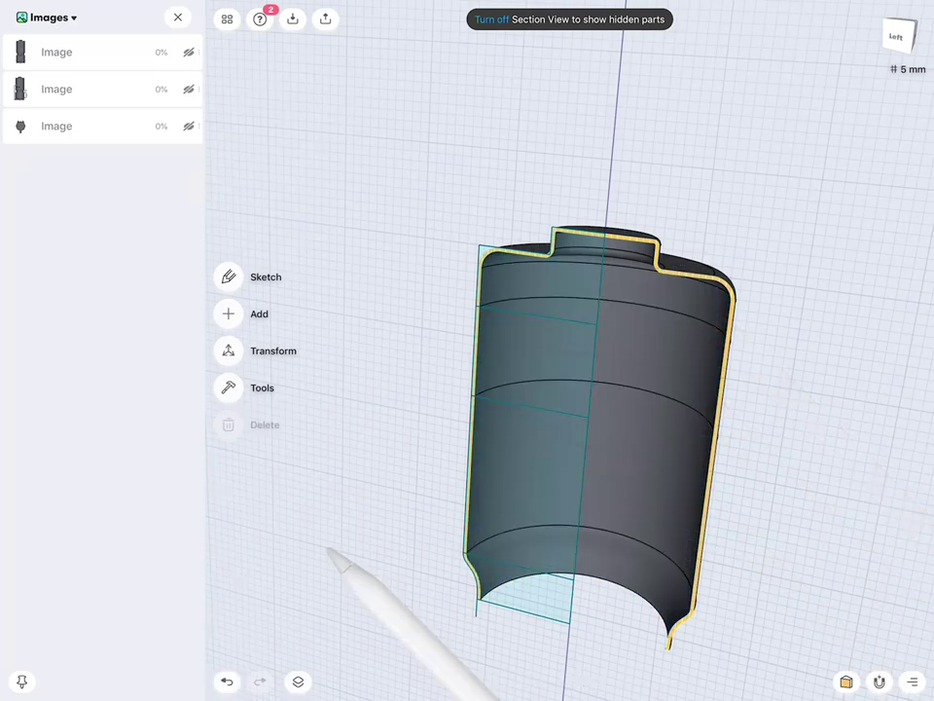
{"action": "left_click", "coordinate": [491, 19]}
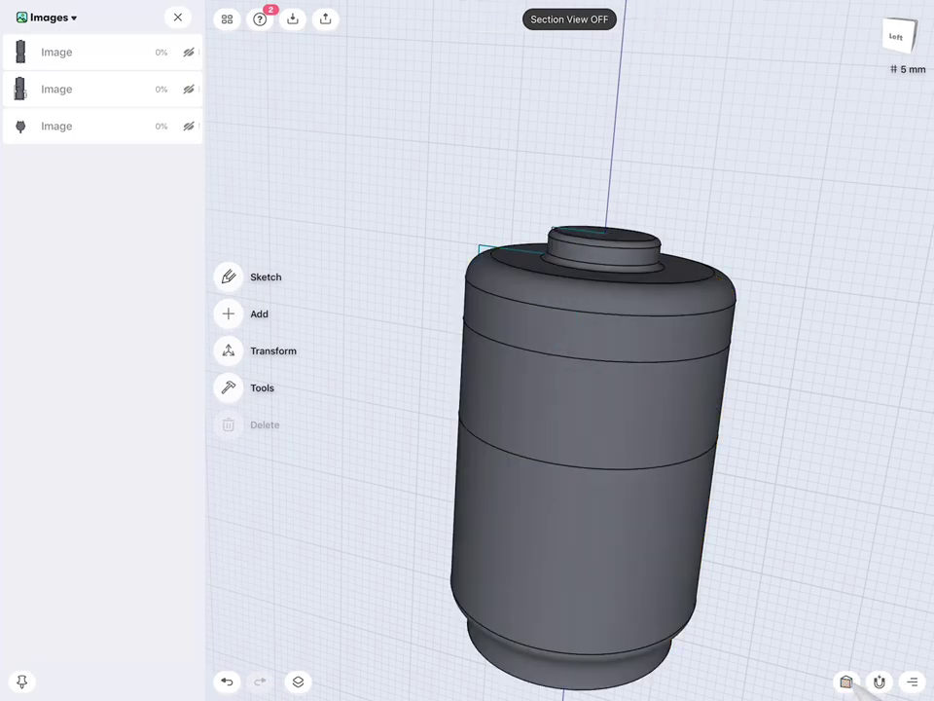
{"action": "scroll", "coordinate": [735, 337], "scroll_direction": "down", "scroll_amount": 3}
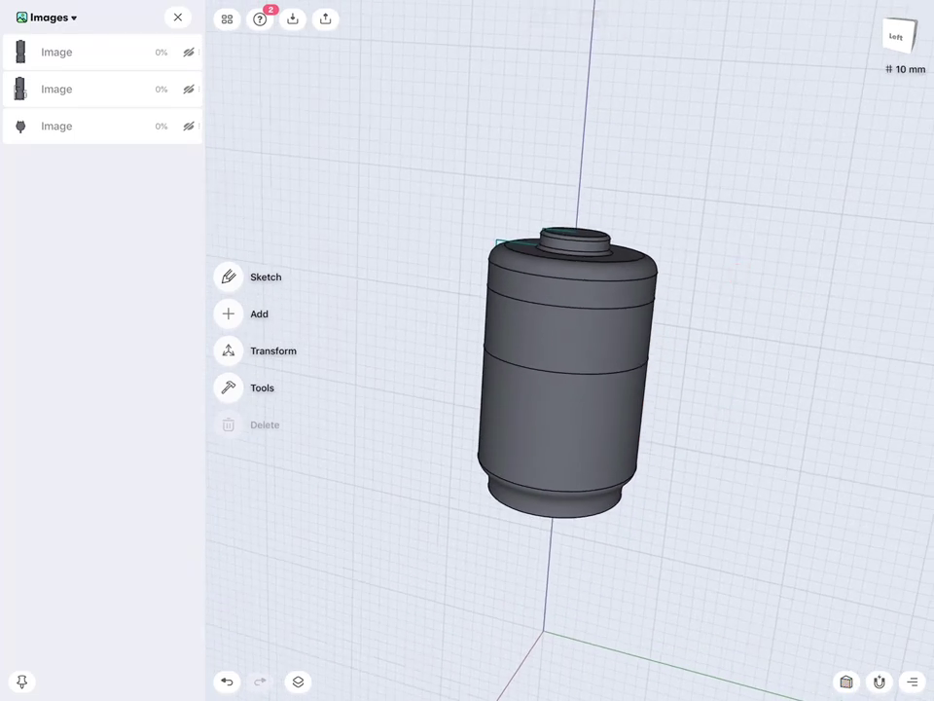
{"action": "left_click", "coordinate": [885, 55]}
{"action": "left_click", "coordinate": [895, 46]}
{"action": "left_click", "coordinate": [903, 54]}
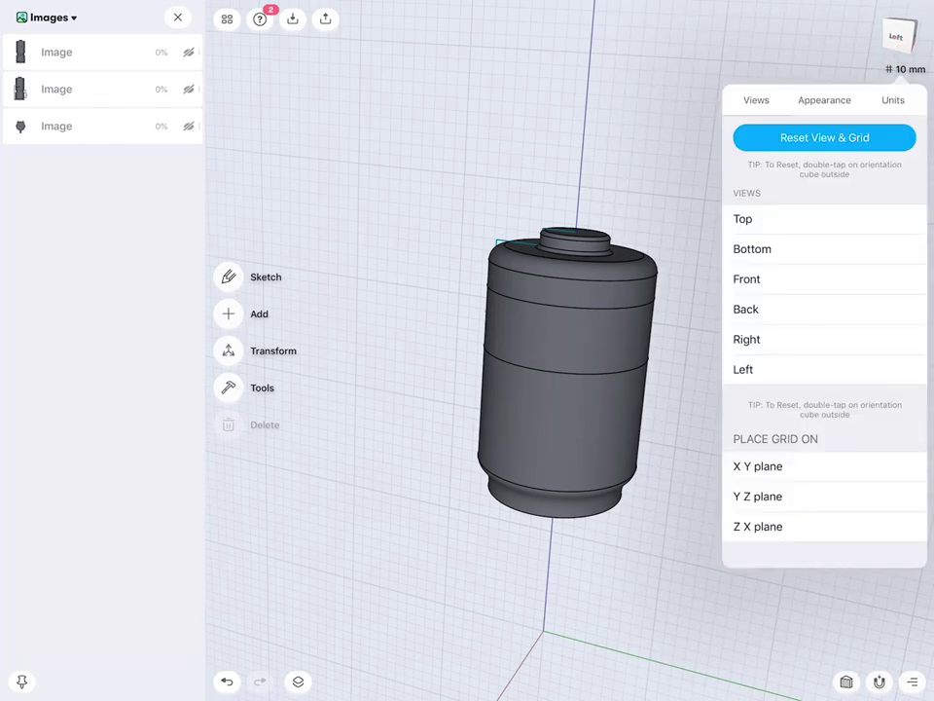
{"action": "left_click", "coordinate": [839, 222]}
{"action": "left_click", "coordinate": [607, 597]}
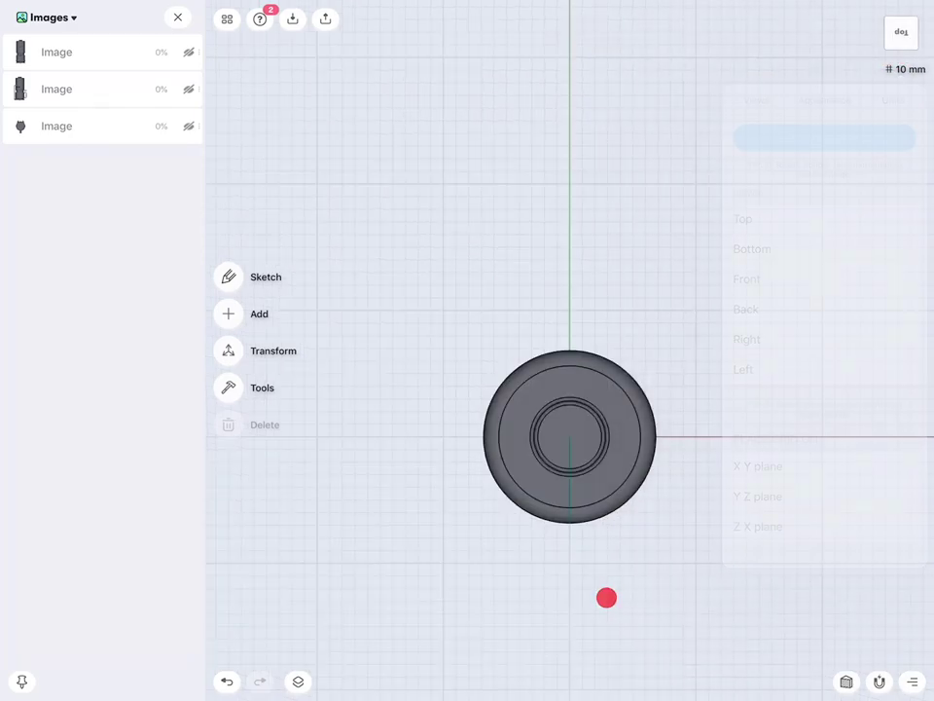
{"action": "scroll", "coordinate": [786, 382], "scroll_direction": "up", "scroll_amount": 3}
{"action": "middle_click_drag", "start_coordinate": [731, 533], "coordinate": [691, 330]}
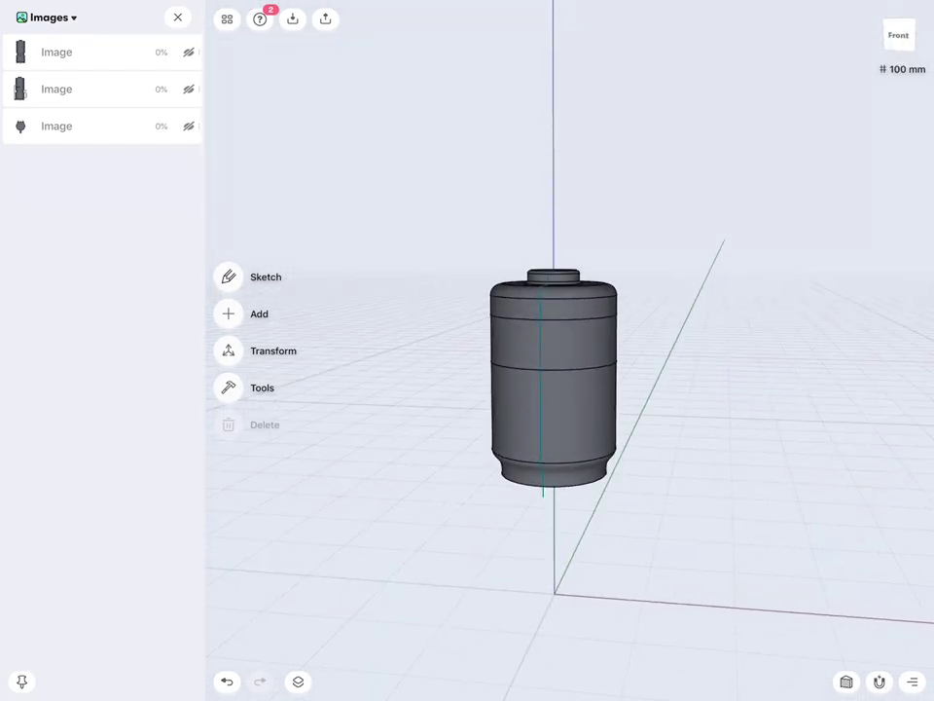
{"action": "scroll", "coordinate": [730, 401], "scroll_direction": "up", "scroll_amount": 3}
{"action": "scroll", "coordinate": [758, 394], "scroll_direction": "up", "scroll_amount": 2}
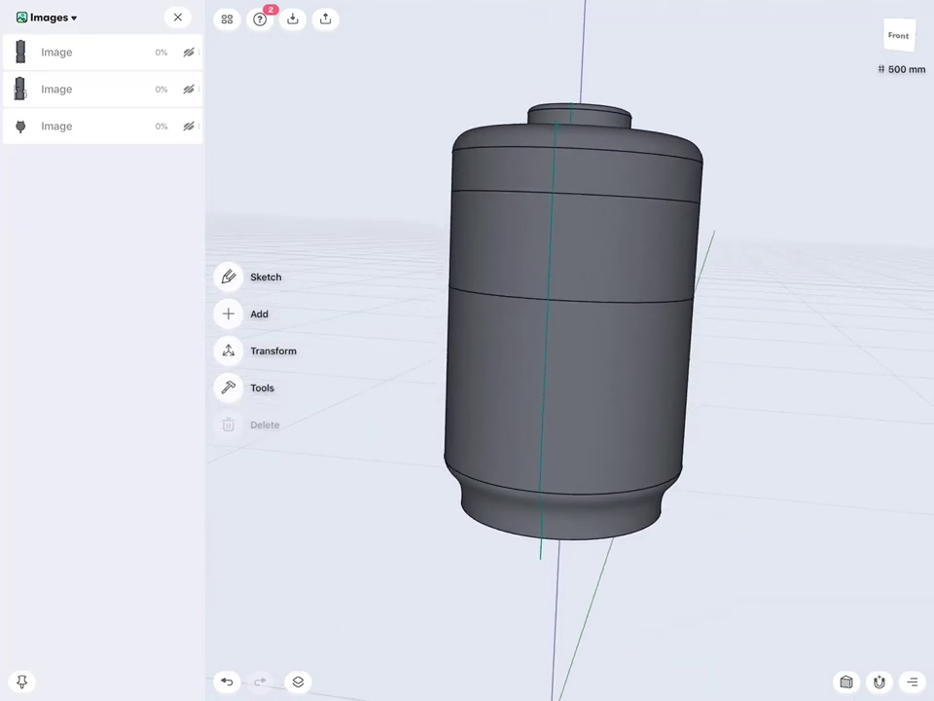
{"action": "left_click", "coordinate": [296, 679]}
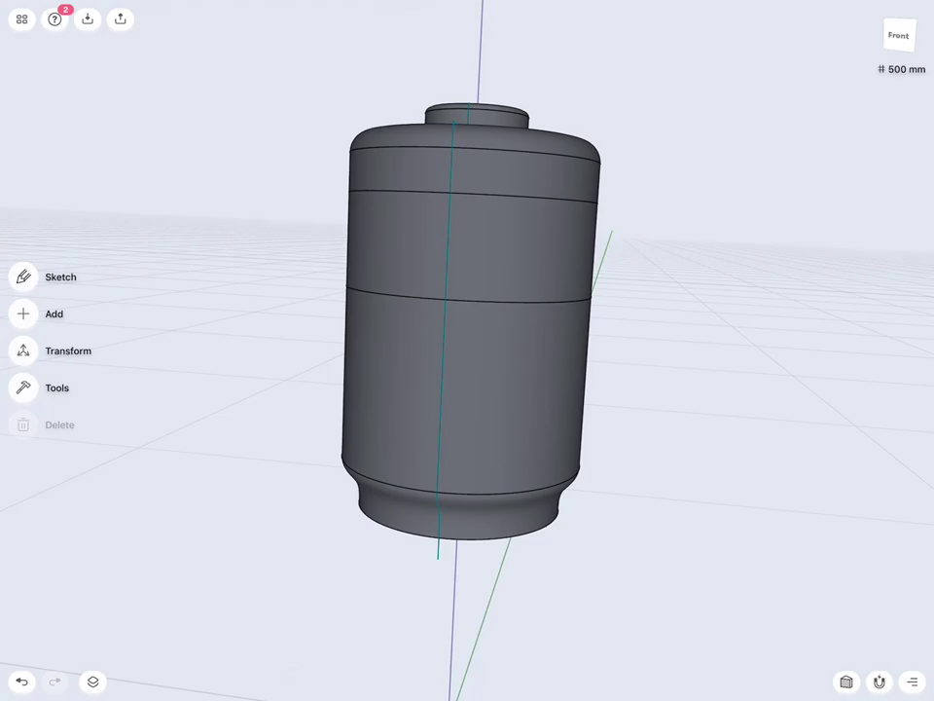
{"action": "left_click", "coordinate": [93, 680]}
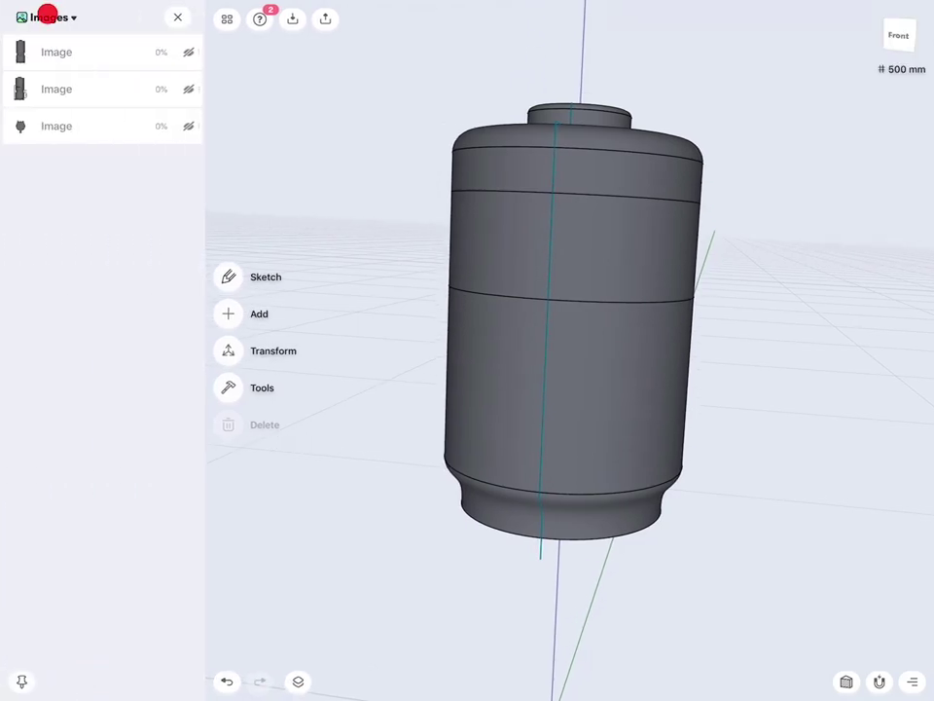
Switch the list to Bodies and create a new folder named 'Top'.
{"action": "left_click", "coordinate": [47, 17]}
{"action": "left_click", "coordinate": [62, 39]}
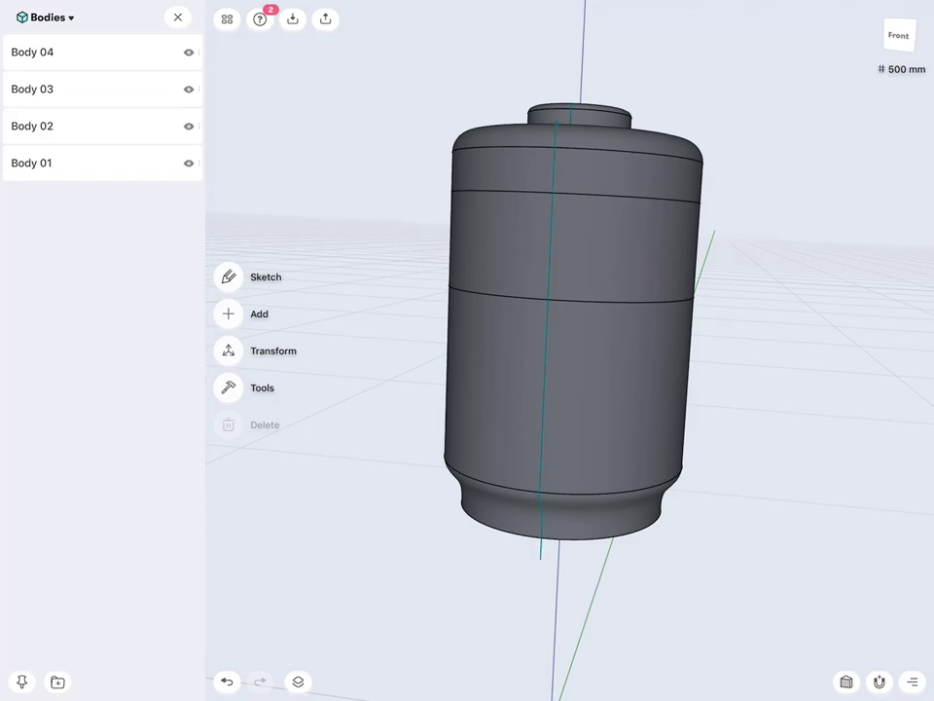
{"action": "left_click_drag", "start_coordinate": [104, 334], "coordinate": [104, 230]}
{"action": "left_click", "coordinate": [56, 681]}
{"action": "left_click_drag", "start_coordinate": [142, 55], "coordinate": [16, 62]}
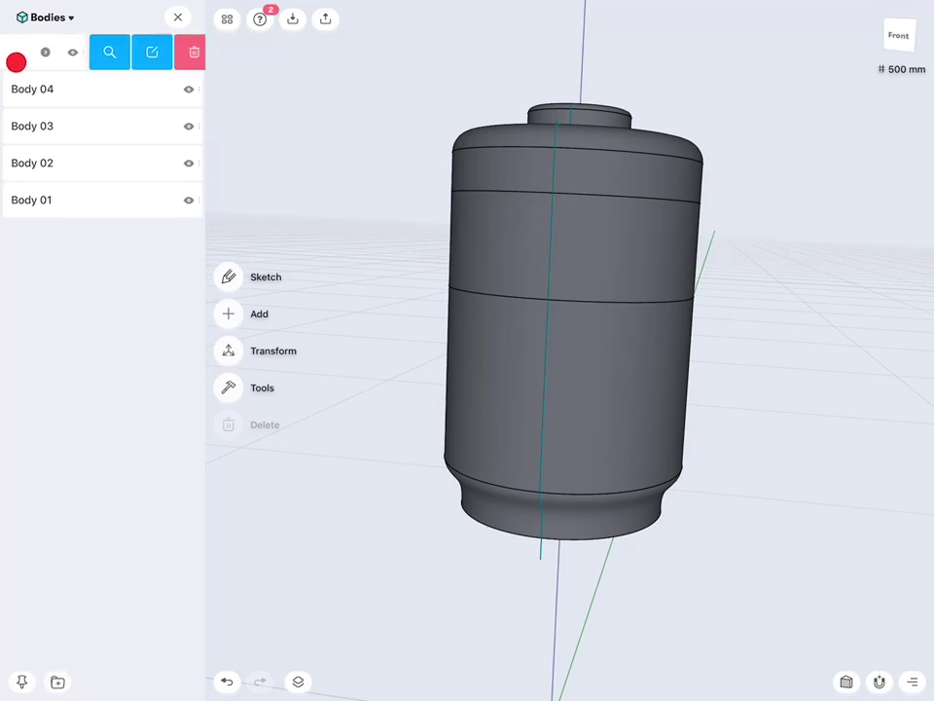
{"action": "left_click", "coordinate": [142, 51]}
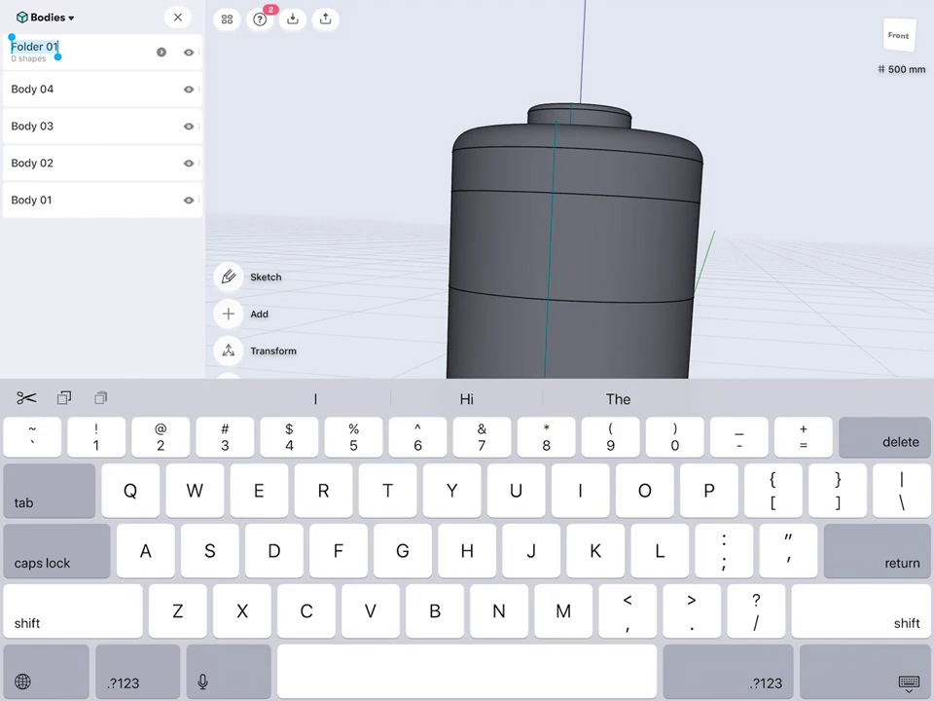
{"action": "type", "text": "Top"}
{"action": "key", "text": "Return"}
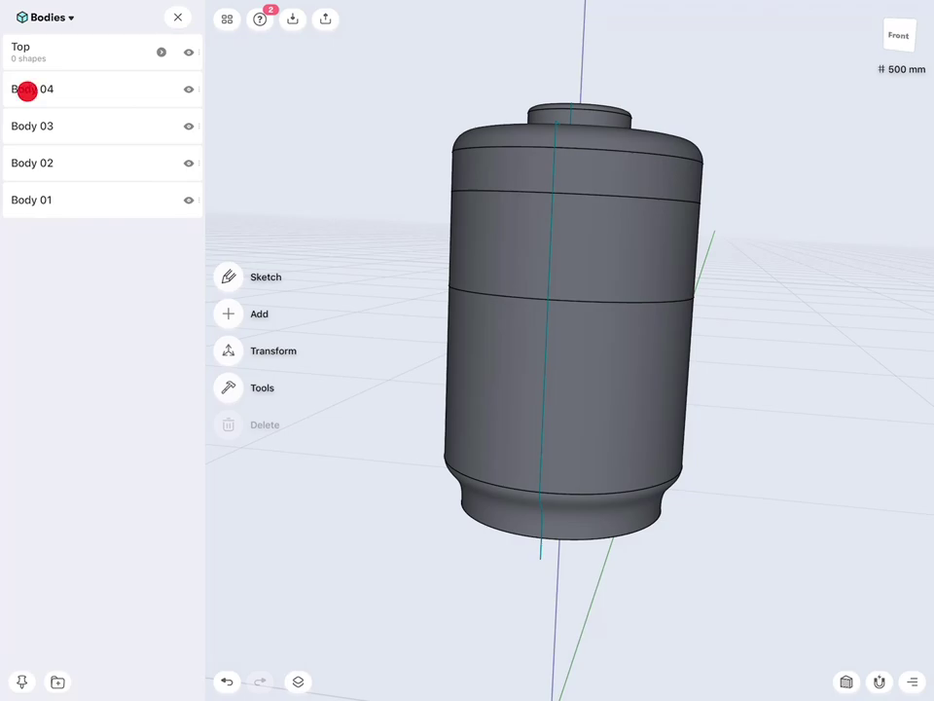
Drag Body 04 and Body 03 into the Top folder.
{"action": "left_click_drag", "start_coordinate": [28, 91], "coordinate": [38, 54]}
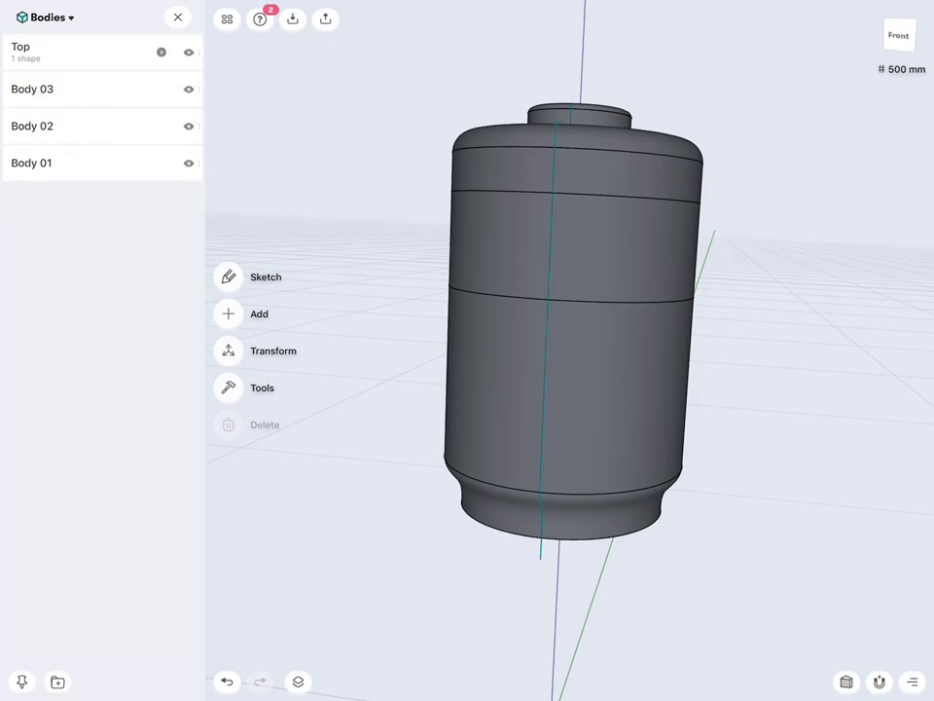
{"action": "left_click_drag", "start_coordinate": [21, 88], "coordinate": [38, 77]}
{"action": "left_click_drag", "start_coordinate": [22, 86], "coordinate": [37, 56]}
Toggle visibility of the Top folder, Body 02 and Body 03 to identify each band.
{"action": "left_click", "coordinate": [188, 52]}
{"action": "left_click", "coordinate": [185, 54]}
{"action": "left_click", "coordinate": [187, 52]}
{"action": "left_click", "coordinate": [193, 53]}
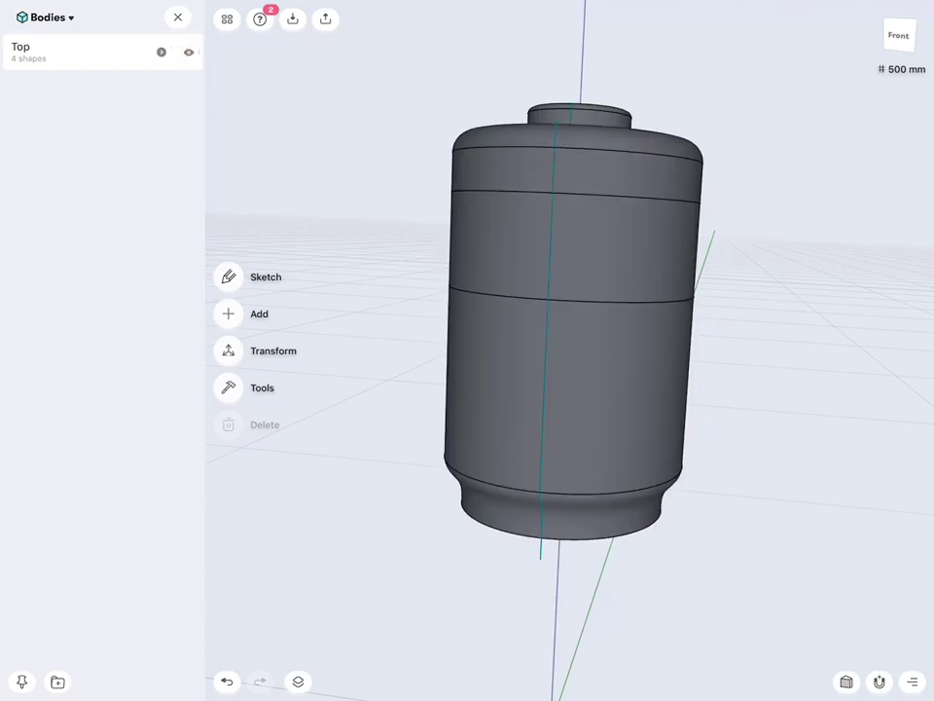
{"action": "left_click", "coordinate": [161, 52]}
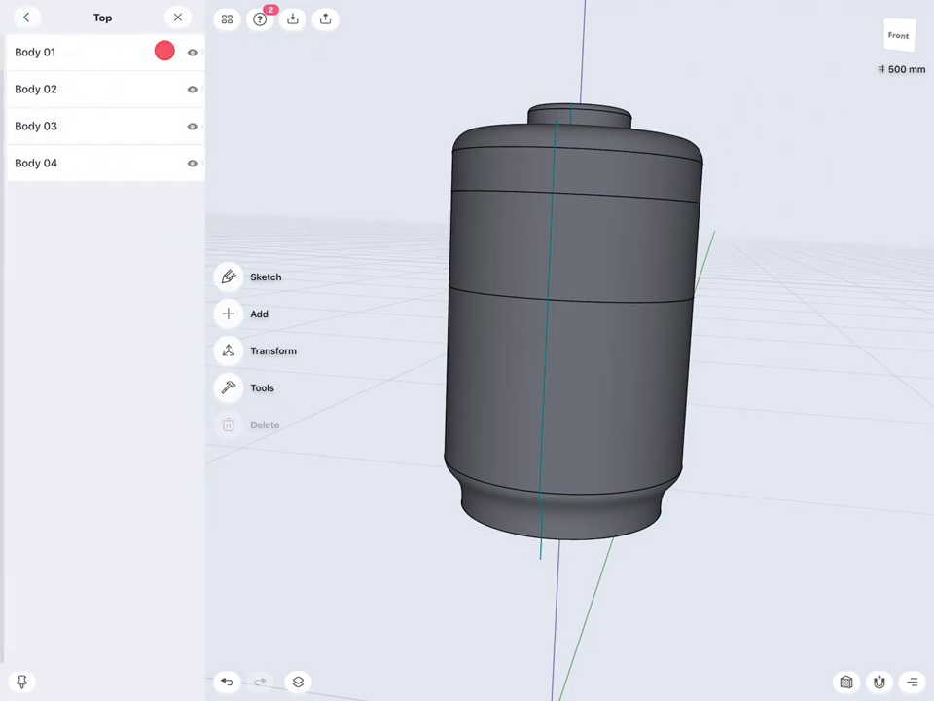
{"action": "left_click", "coordinate": [186, 88]}
{"action": "left_click", "coordinate": [185, 86]}
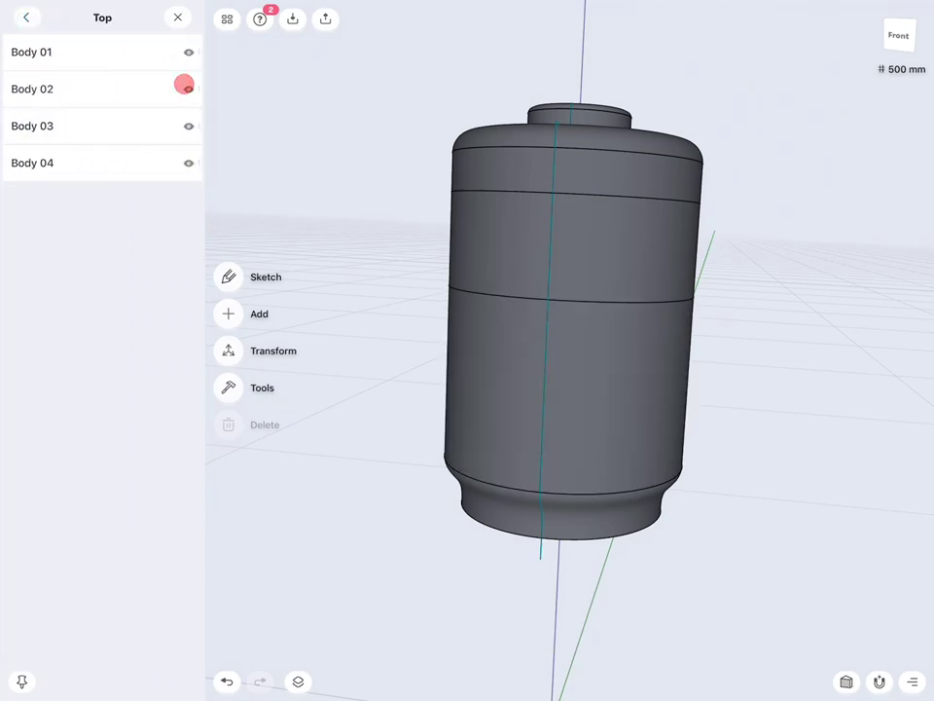
{"action": "left_click", "coordinate": [190, 123]}
{"action": "left_click", "coordinate": [185, 119]}
{"action": "left_click", "coordinate": [21, 14]}
{"action": "left_click_drag", "start_coordinate": [730, 446], "coordinate": [671, 456]}
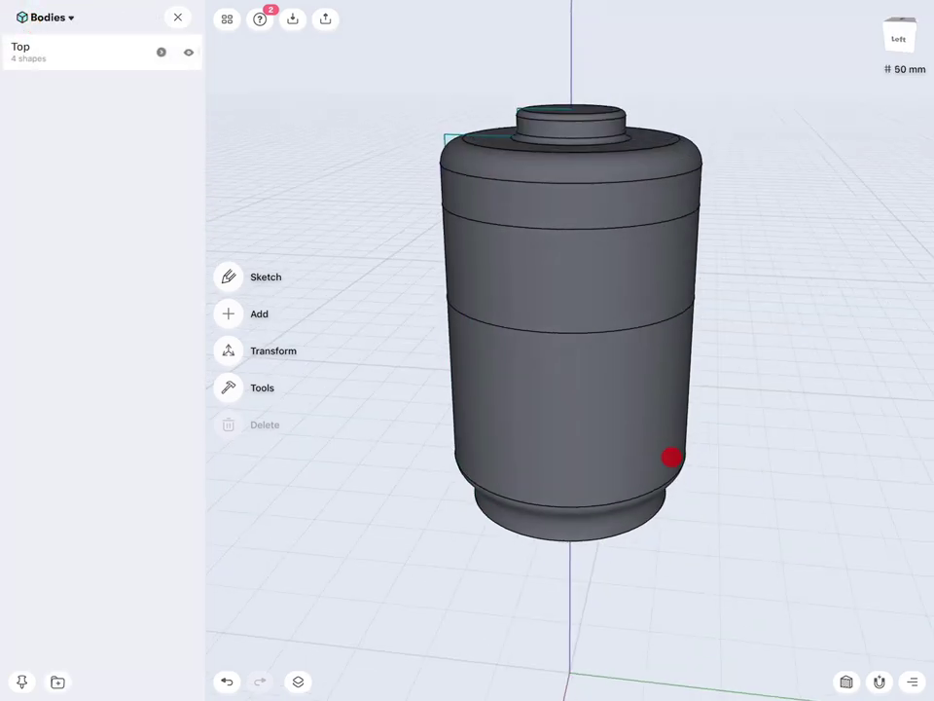
Hide the Top folder's bodies and switch to the straight Left view.
{"action": "scroll", "coordinate": [757, 353], "scroll_direction": "down", "scroll_amount": 5}
{"action": "scroll", "coordinate": [732, 394], "scroll_direction": "up", "scroll_amount": 5}
{"action": "left_click", "coordinate": [184, 46]}
{"action": "left_click_drag", "start_coordinate": [735, 413], "coordinate": [750, 401]}
{"action": "left_click", "coordinate": [897, 33]}
{"action": "left_click", "coordinate": [821, 379]}
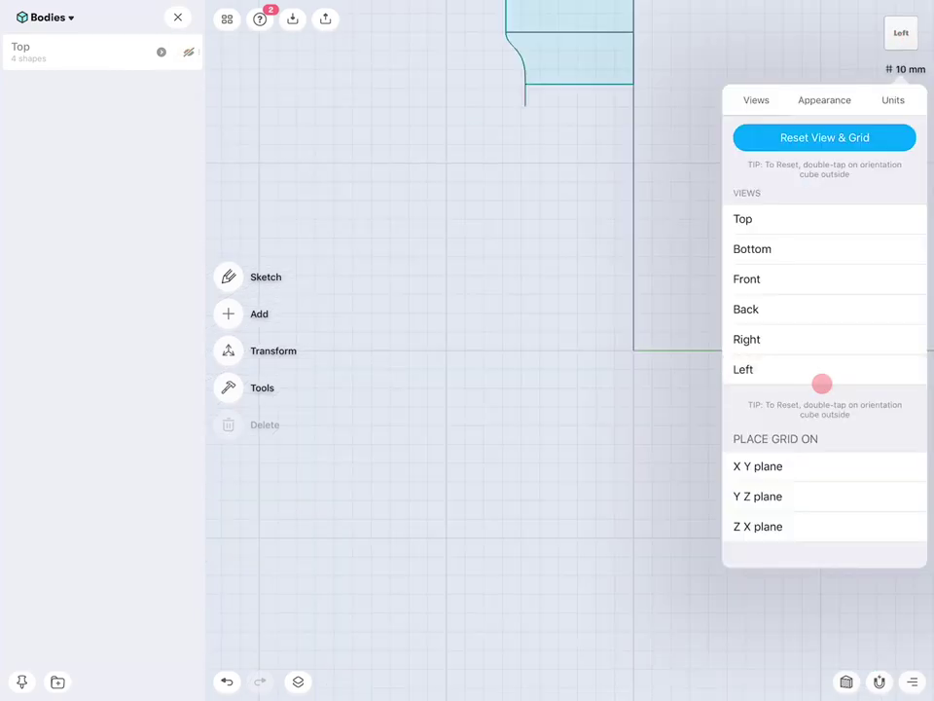
{"action": "left_click", "coordinate": [34, 10]}
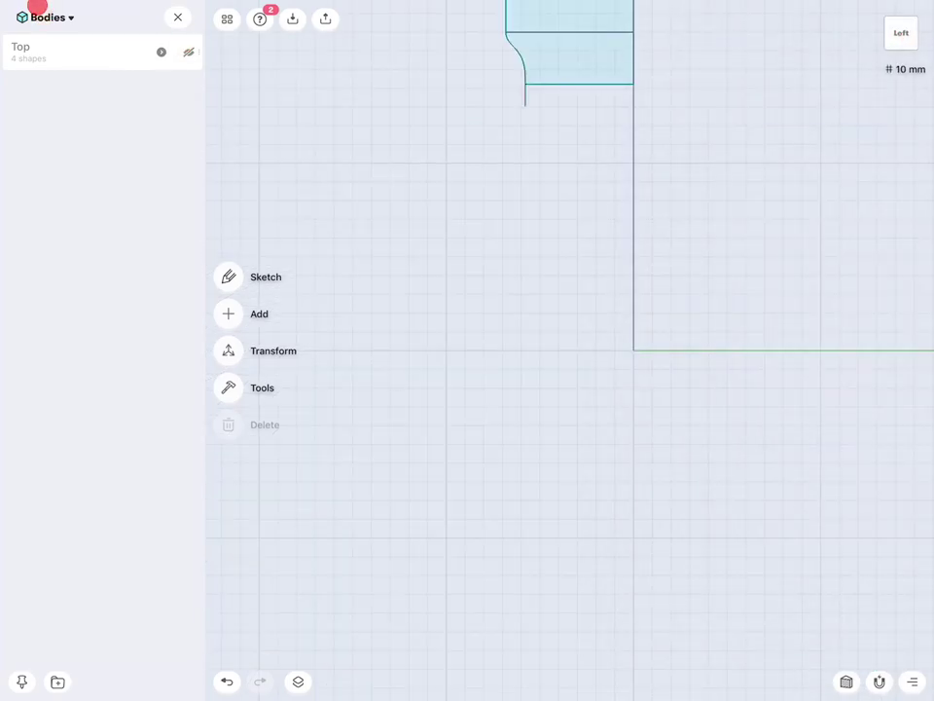
Switch the list to Images and show the second reference image at 40% opacity.
{"action": "left_click", "coordinate": [55, 20]}
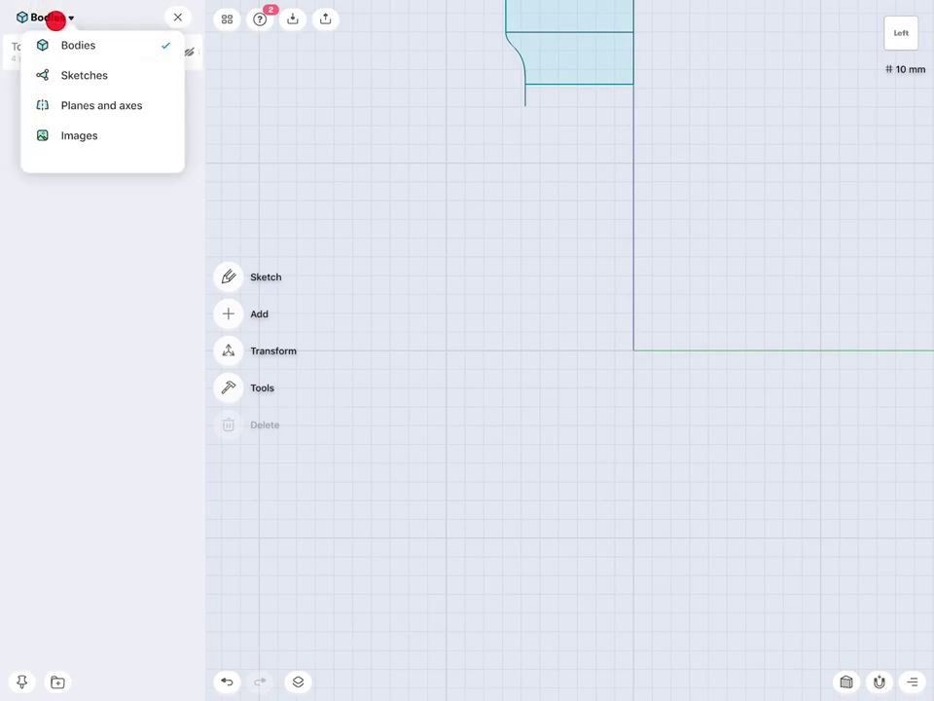
{"action": "left_click", "coordinate": [67, 136]}
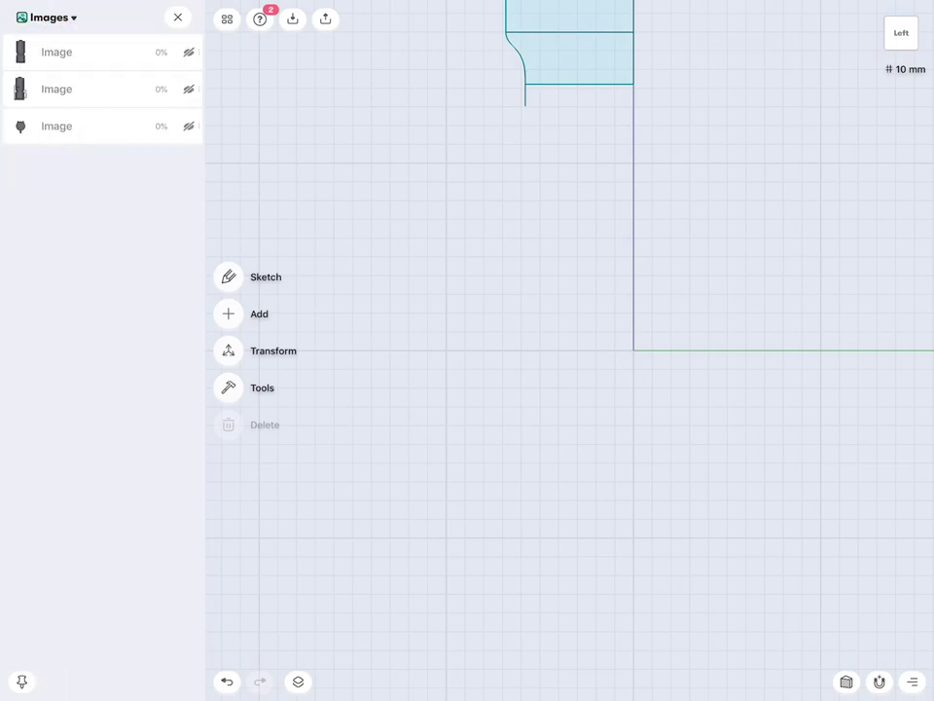
{"action": "left_click", "coordinate": [190, 89]}
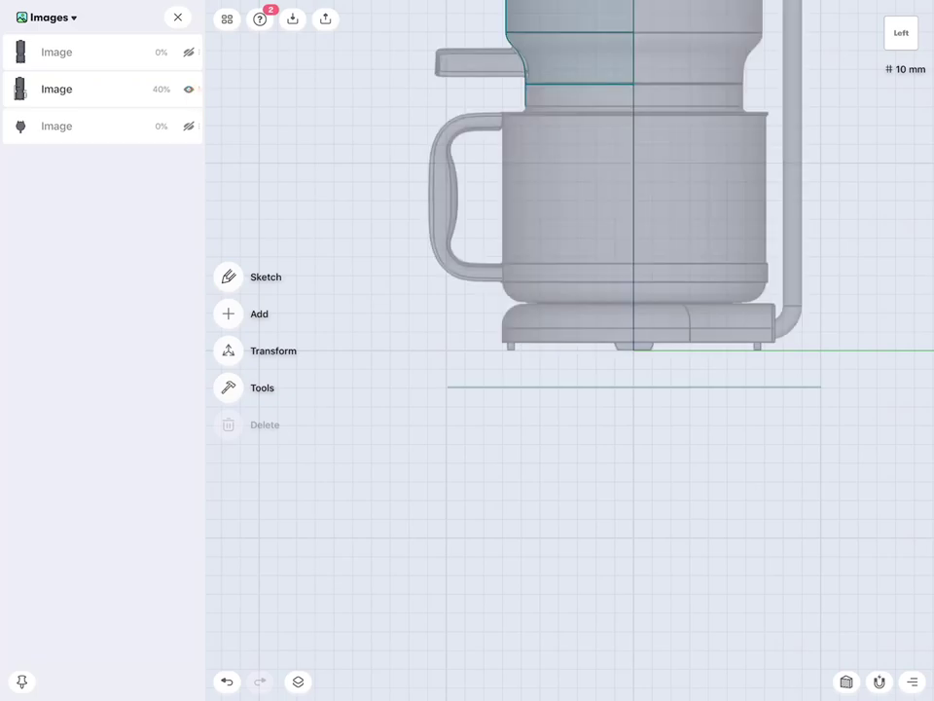
{"action": "scroll", "coordinate": [742, 427], "scroll_direction": "up", "scroll_amount": 5}
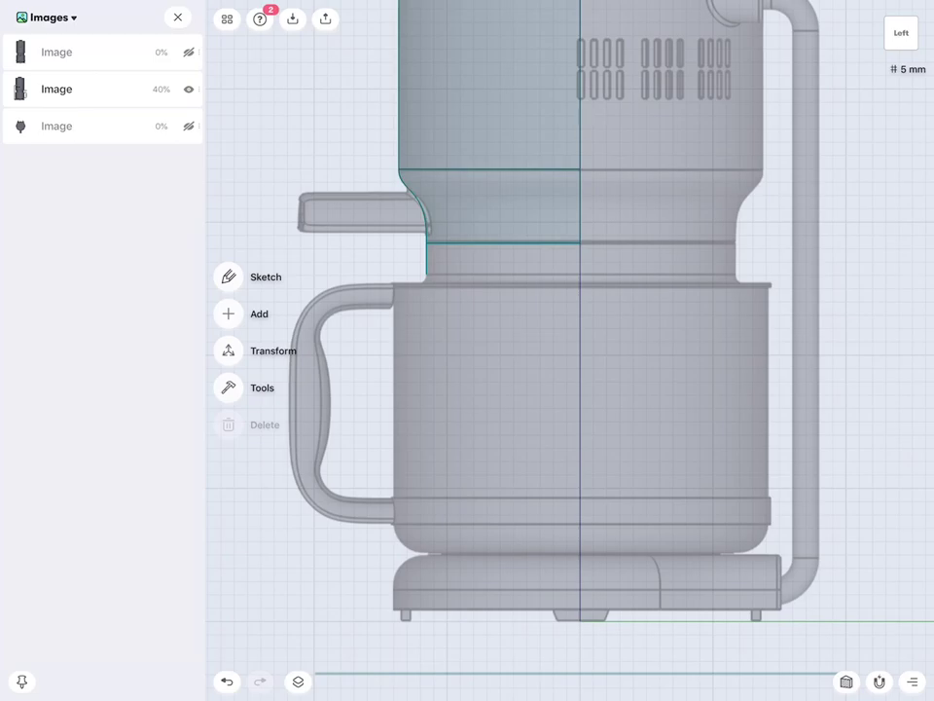
{"action": "scroll", "coordinate": [832, 292], "scroll_direction": "up", "scroll_amount": 3}
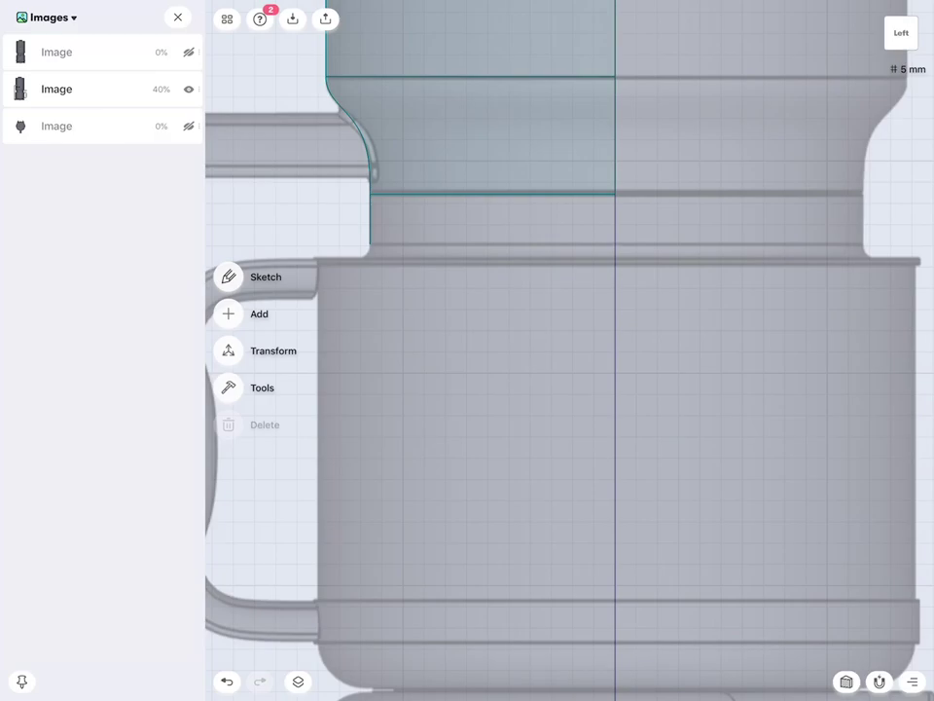
{"action": "scroll", "coordinate": [755, 323], "scroll_direction": "down", "scroll_amount": 5}
{"action": "scroll", "coordinate": [803, 333], "scroll_direction": "up", "scroll_amount": 3}
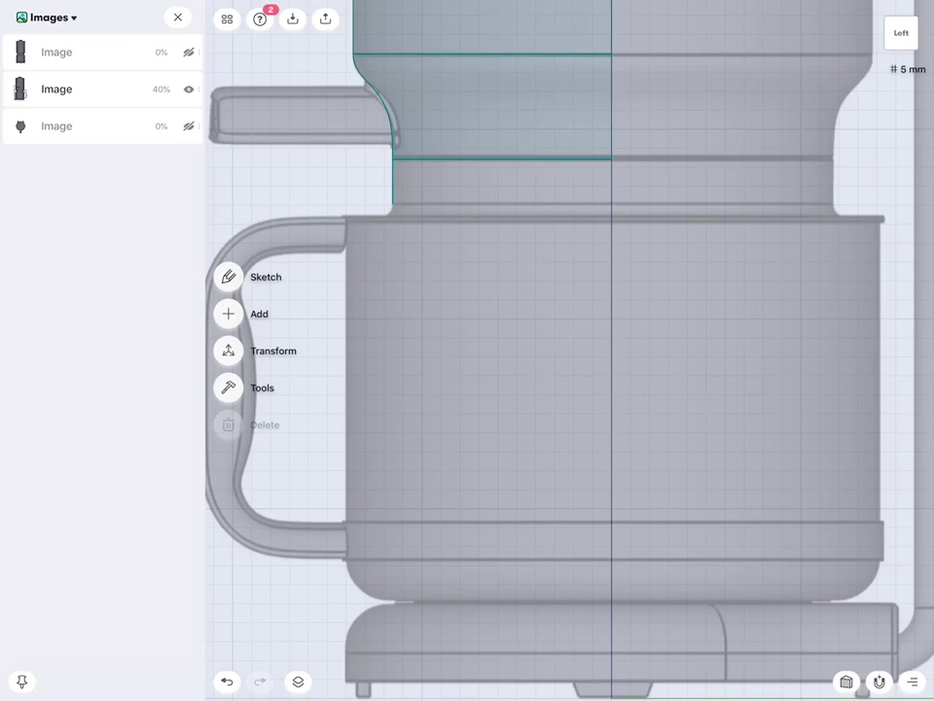
{"action": "scroll", "coordinate": [622, 316], "scroll_direction": "up", "scroll_amount": 5}
{"action": "scroll", "coordinate": [830, 452], "scroll_direction": "up", "scroll_amount": 3}
{"action": "scroll", "coordinate": [717, 378], "scroll_direction": "up", "scroll_amount": 3}
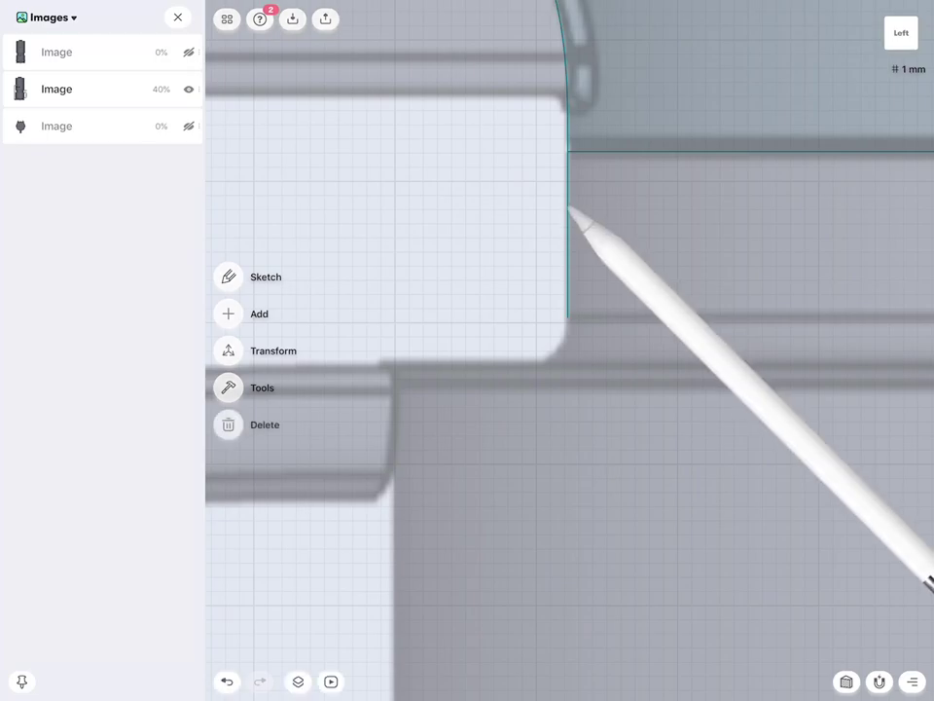
Enter sketch mode via the profile's short vertical edge, zoom out, then deselect it.
{"action": "left_click", "coordinate": [568, 233]}
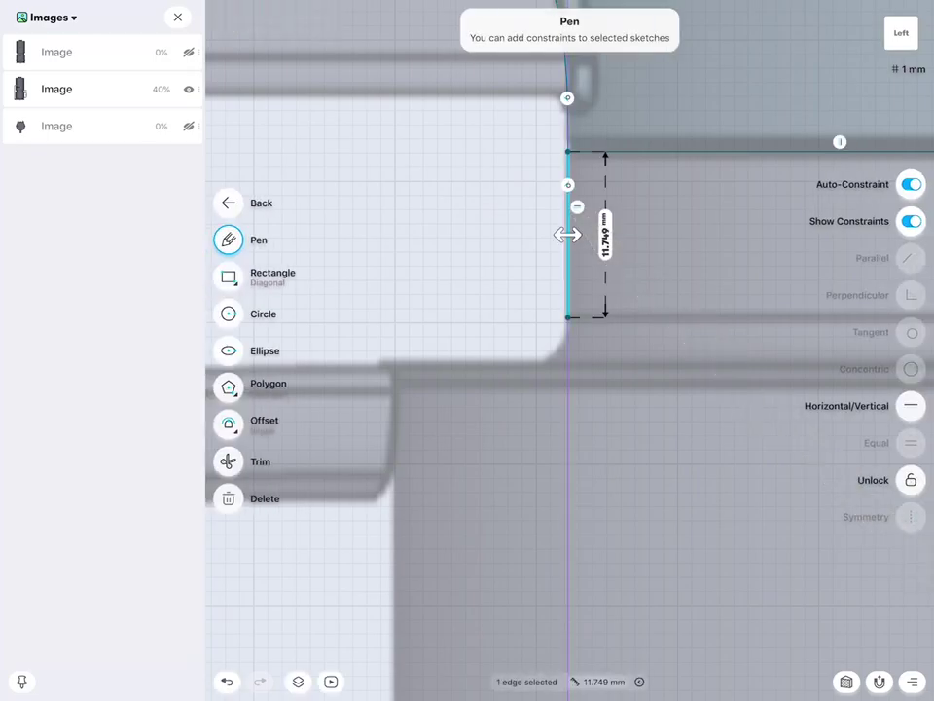
{"action": "scroll", "coordinate": [718, 449], "scroll_direction": "down", "scroll_amount": 2}
{"action": "scroll", "coordinate": [657, 443], "scroll_direction": "down", "scroll_amount": 2}
{"action": "scroll", "coordinate": [652, 464], "scroll_direction": "down", "scroll_amount": 3}
{"action": "scroll", "coordinate": [643, 467], "scroll_direction": "down", "scroll_amount": 2}
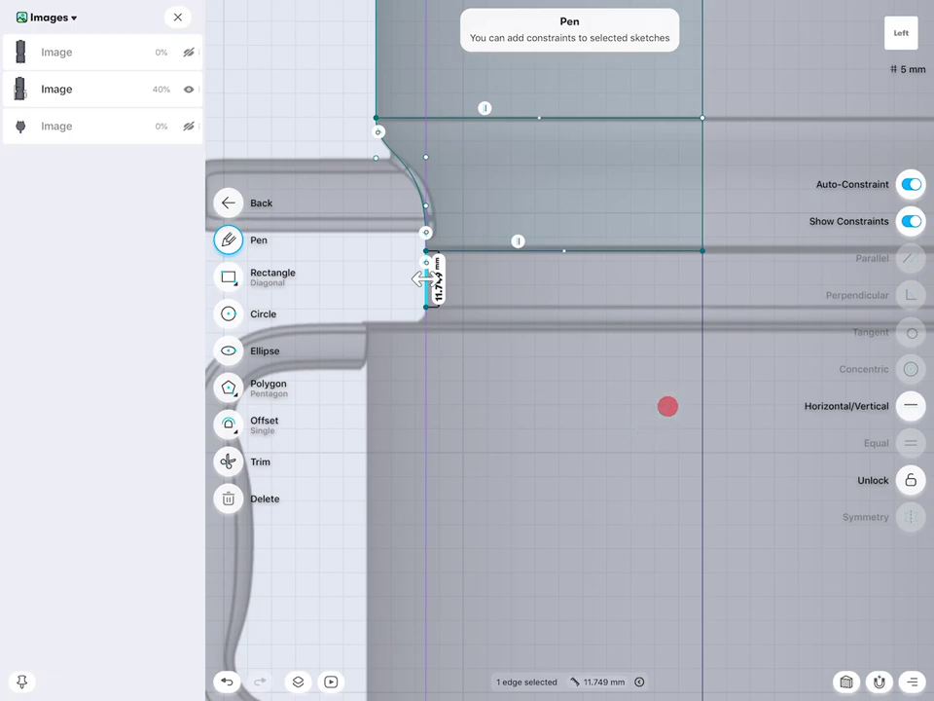
{"action": "left_click", "coordinate": [454, 334]}
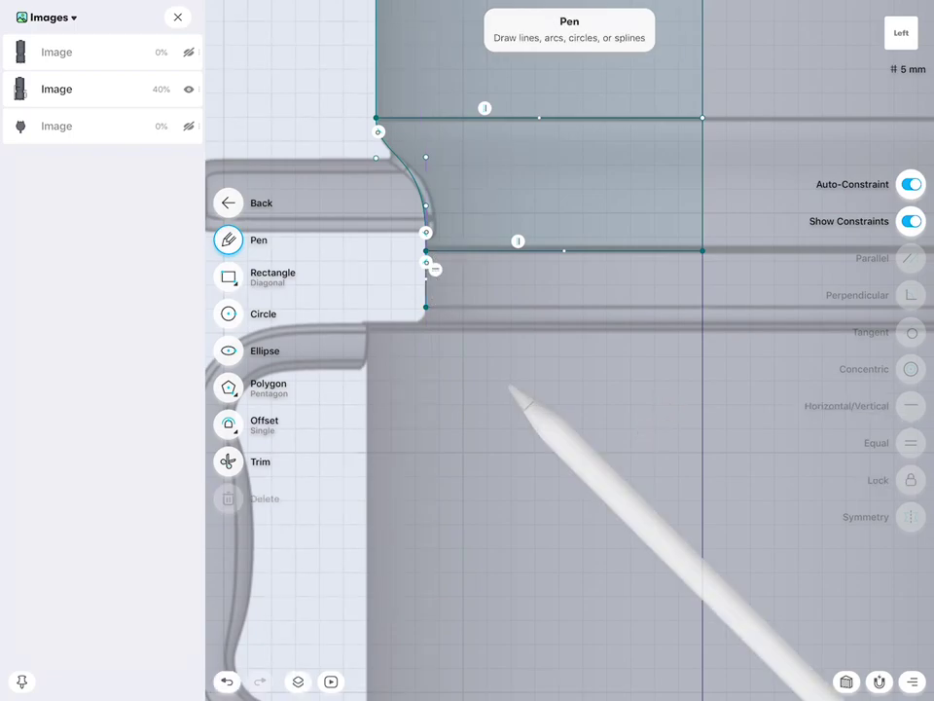
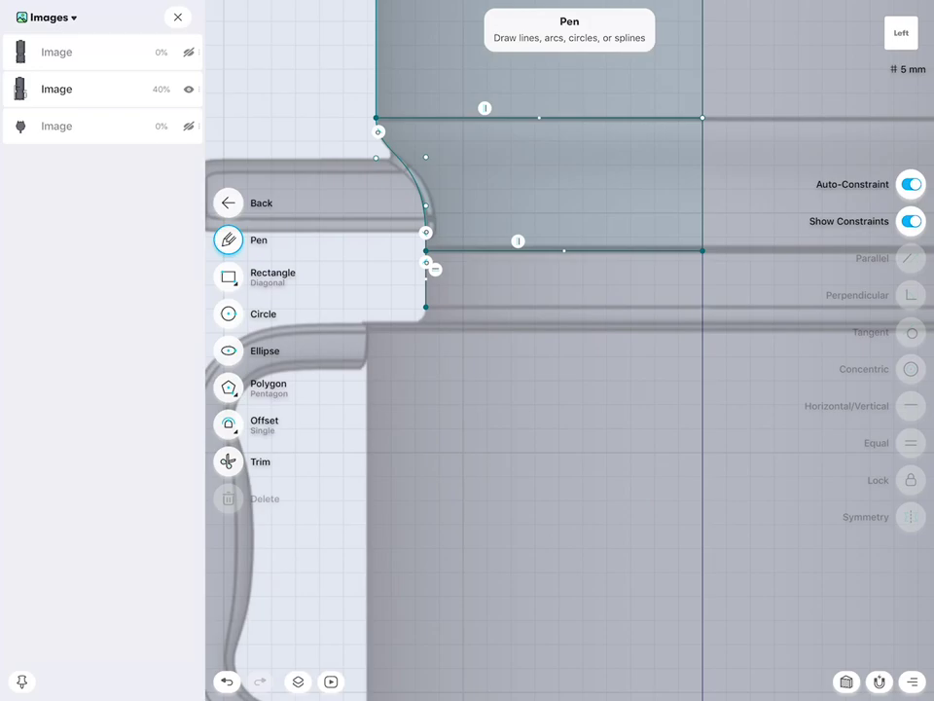
Draw a 10 mm horizontal bottom line and an arc joining the wall corner to it.
{"action": "scroll", "coordinate": [759, 331], "scroll_direction": "up", "scroll_amount": 10}
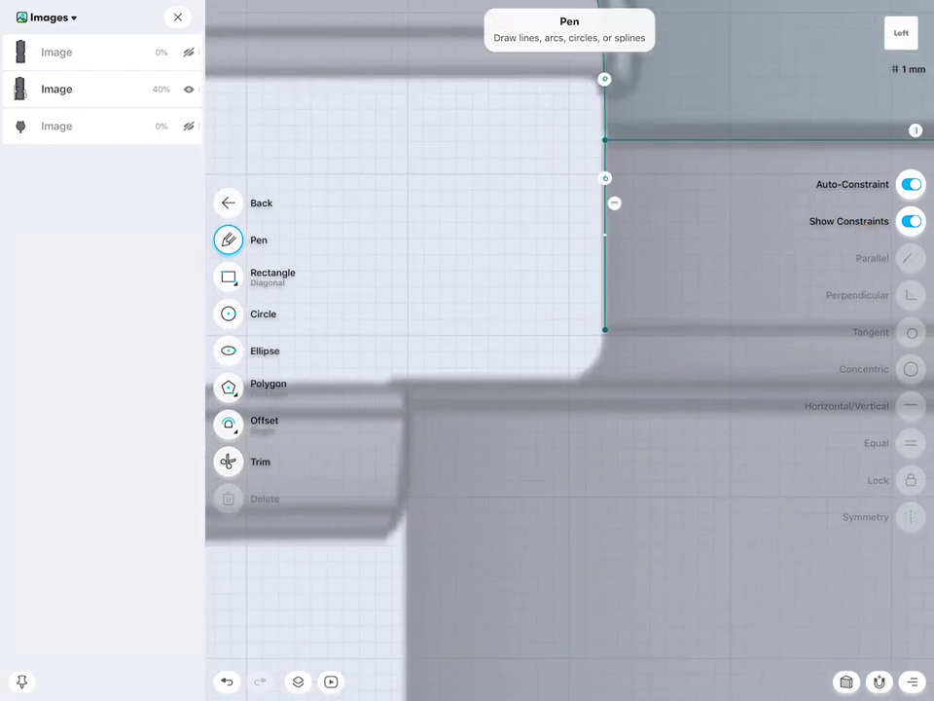
{"action": "left_click_drag", "start_coordinate": [407, 382], "coordinate": [569, 382]}
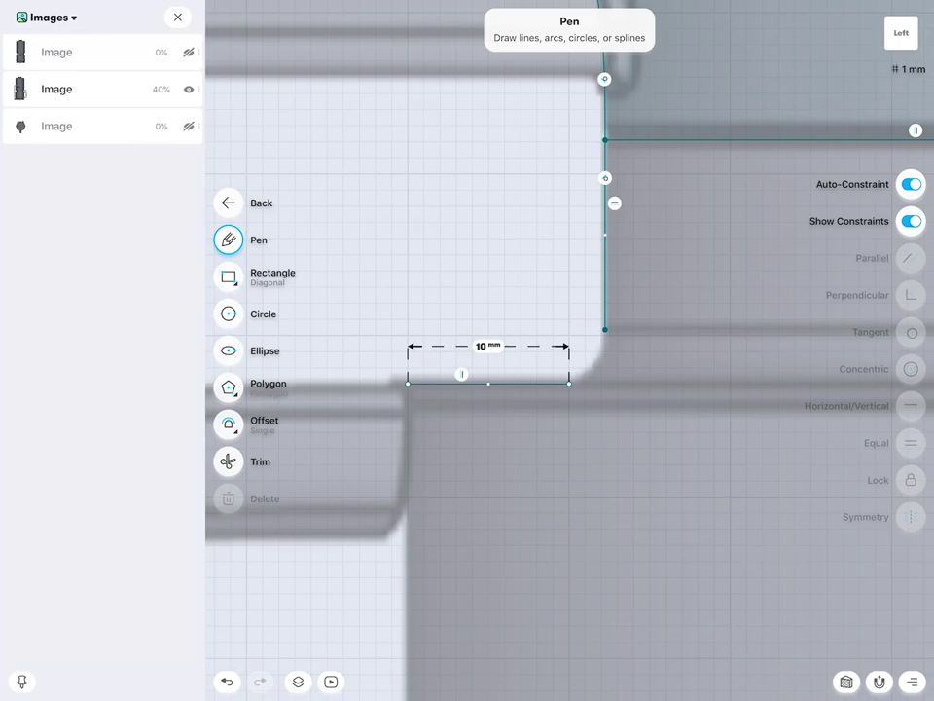
{"action": "left_click_drag", "start_coordinate": [604, 329], "coordinate": [571, 384]}
{"action": "mouse_move", "coordinate": [604, 330]}
{"action": "left_mouse_down"}
{"action": "mouse_move", "coordinate": [585, 400]}
{"action": "mouse_move", "coordinate": [638, 396]}
{"action": "mouse_move", "coordinate": [633, 381]}
{"action": "mouse_move", "coordinate": [619, 399]}
{"action": "mouse_move", "coordinate": [646, 376]}
{"action": "mouse_move", "coordinate": [636, 400]}
{"action": "mouse_move", "coordinate": [586, 417]}
{"action": "mouse_move", "coordinate": [582, 403]}
{"action": "mouse_move", "coordinate": [593, 396]}
{"action": "mouse_move", "coordinate": [580, 400]}
{"action": "mouse_move", "coordinate": [569, 384]}
{"action": "left_mouse_up"}
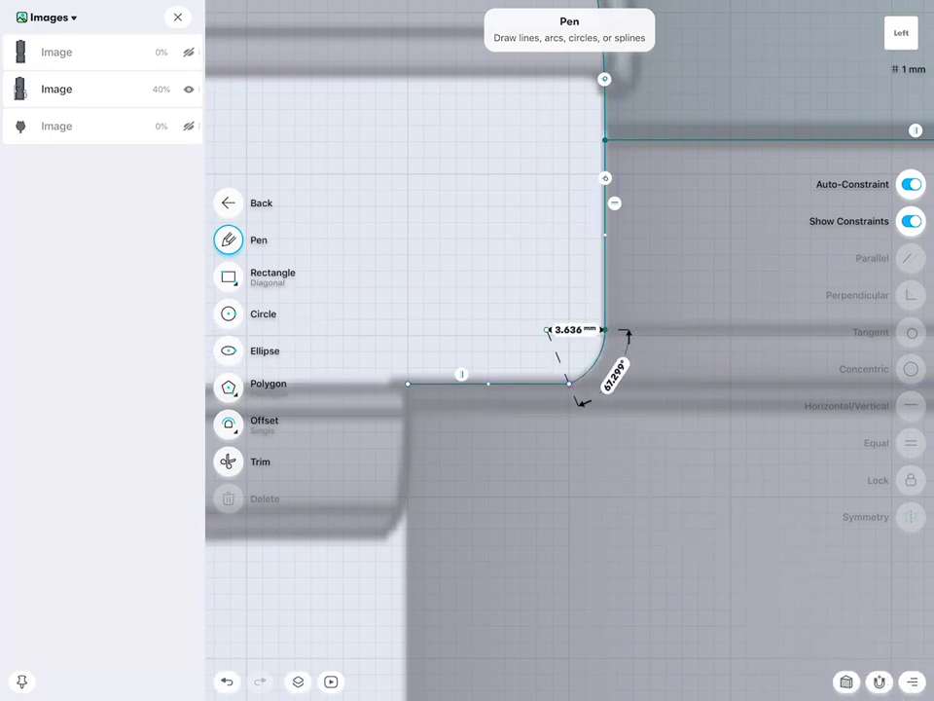
{"action": "scroll", "coordinate": [681, 438], "scroll_direction": "up", "scroll_amount": 3}
{"action": "scroll", "coordinate": [701, 433], "scroll_direction": "up", "scroll_amount": 5}
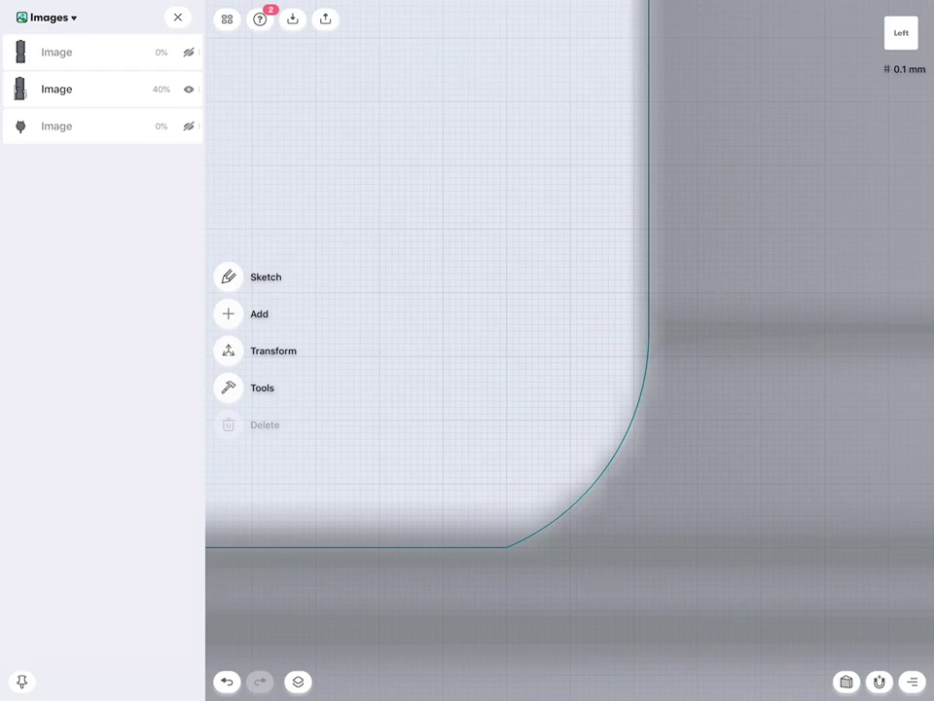
Make the corner arc tangent to both the bottom line and the vertical side wall.
{"action": "left_click", "coordinate": [533, 538]}
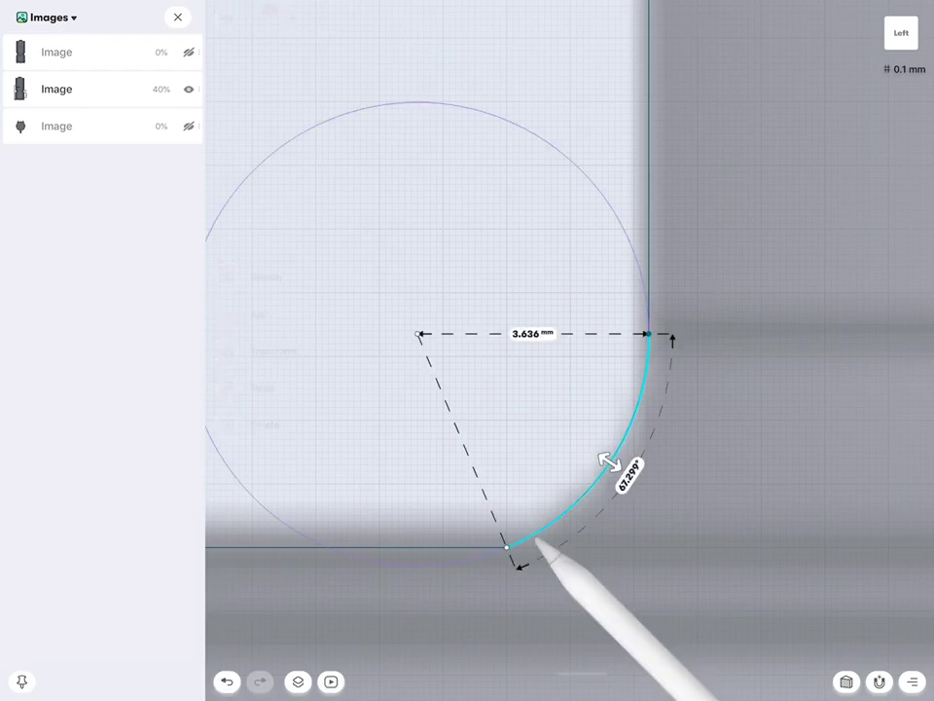
{"action": "left_click", "coordinate": [477, 547]}
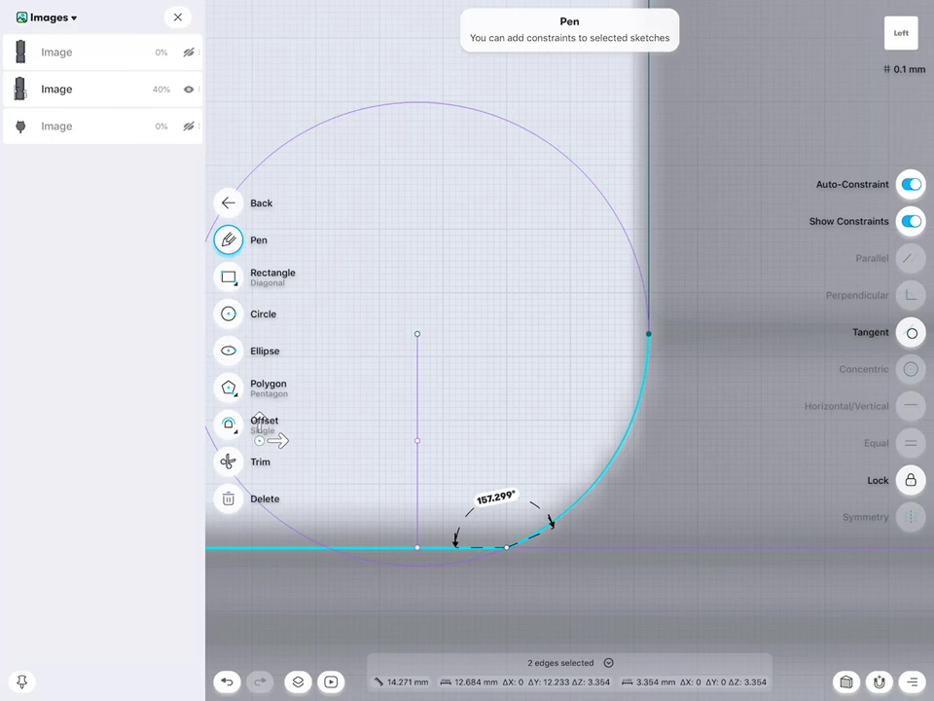
{"action": "left_click", "coordinate": [911, 331]}
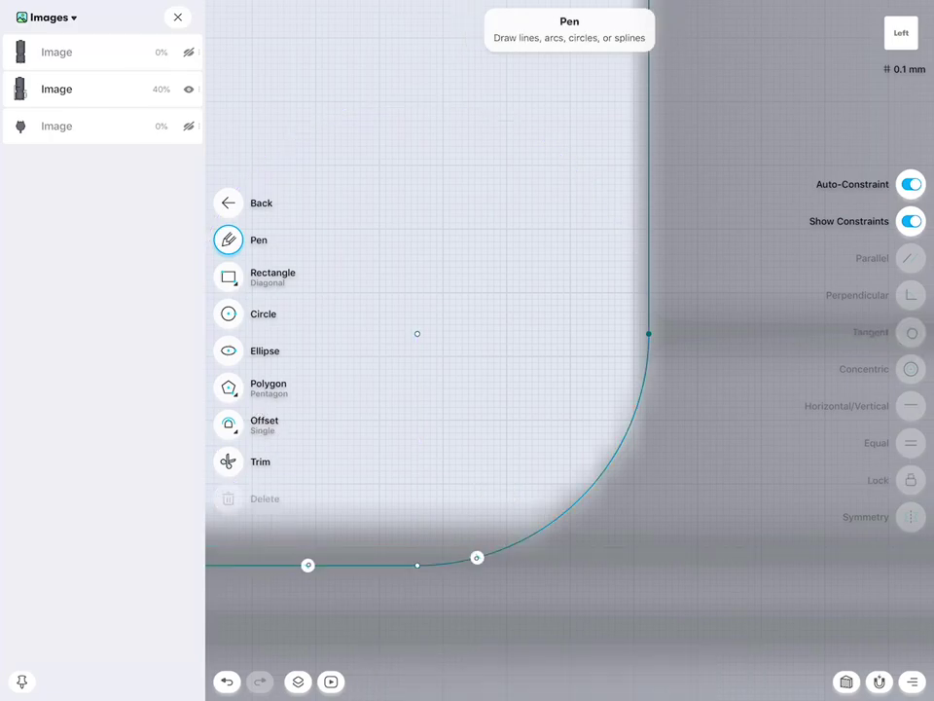
{"action": "left_click", "coordinate": [569, 508]}
{"action": "left_click", "coordinate": [648, 313]}
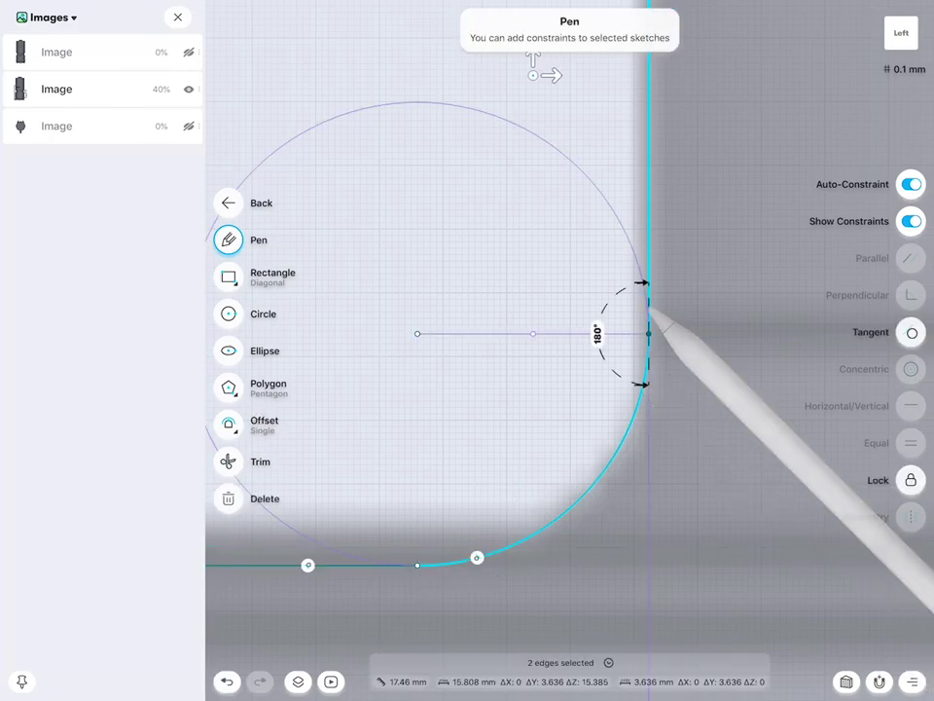
{"action": "left_click", "coordinate": [912, 332]}
{"action": "scroll", "coordinate": [821, 333], "scroll_direction": "down", "scroll_amount": 3}
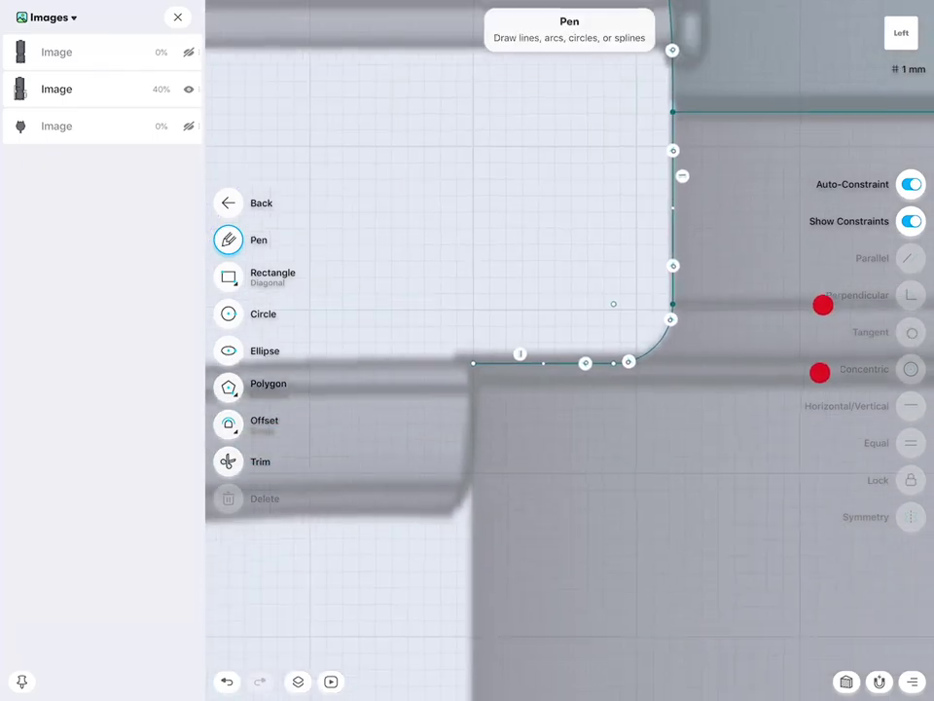
Extend the bottom line leftward to the reference image's edge below the rounded corner.
{"action": "left_click", "coordinate": [559, 451]}
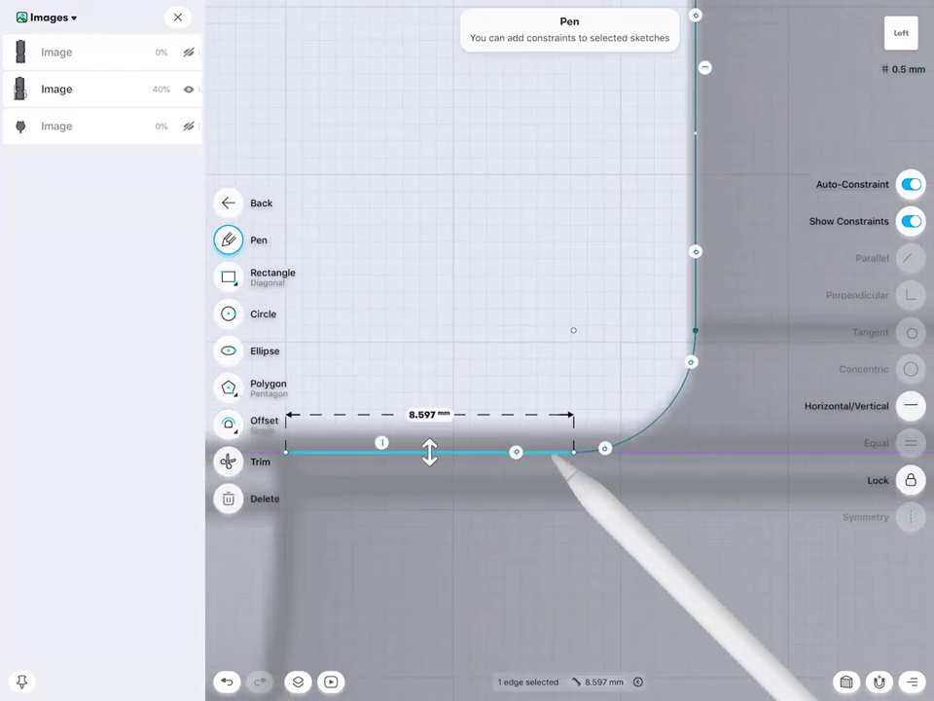
{"action": "left_click", "coordinate": [429, 451]}
{"action": "left_click", "coordinate": [484, 452]}
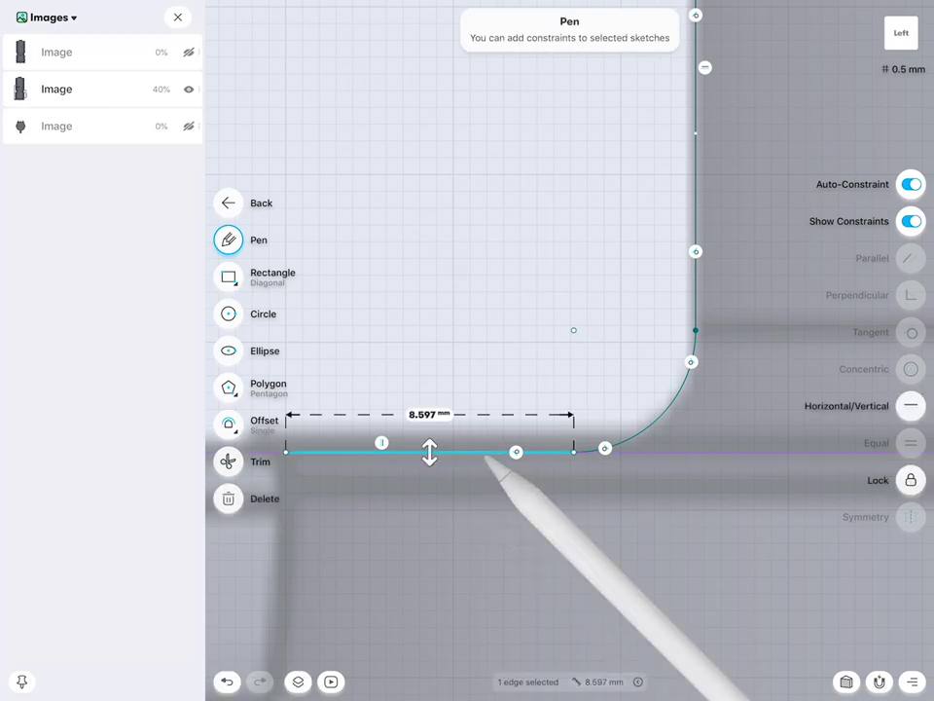
{"action": "left_click_drag", "start_coordinate": [574, 451], "coordinate": [587, 439]}
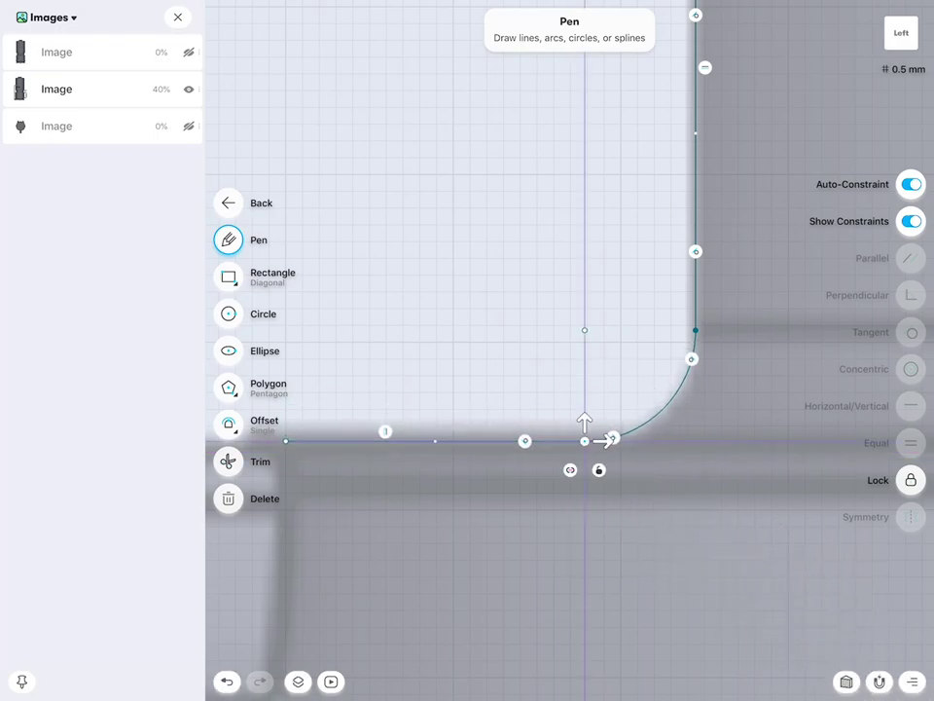
{"action": "scroll", "coordinate": [764, 379], "scroll_direction": "down", "scroll_amount": 3}
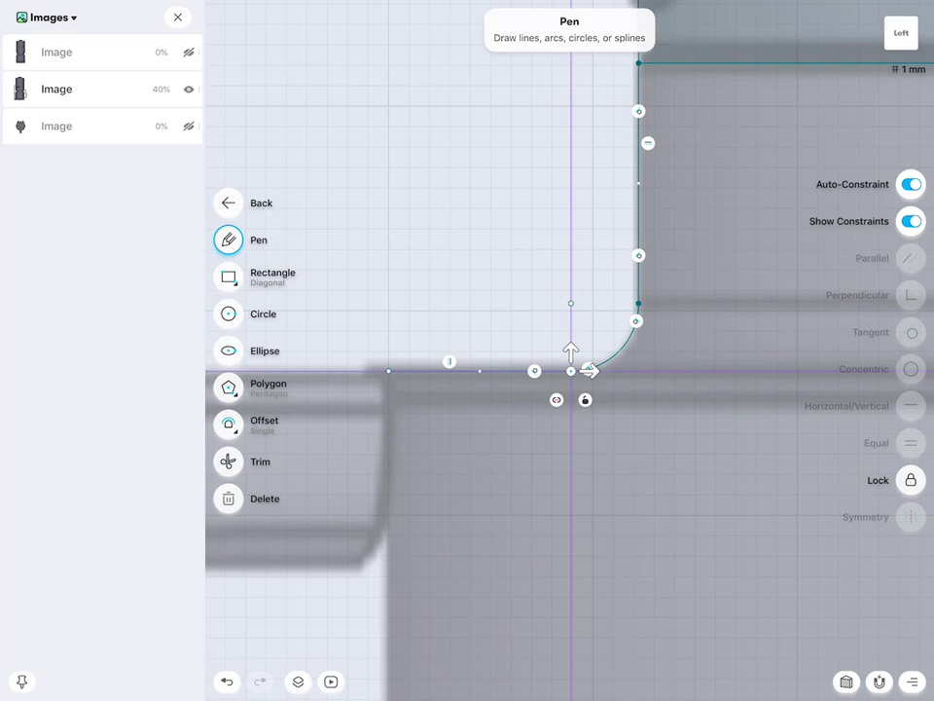
{"action": "scroll", "coordinate": [617, 359], "scroll_direction": "up", "scroll_amount": 3}
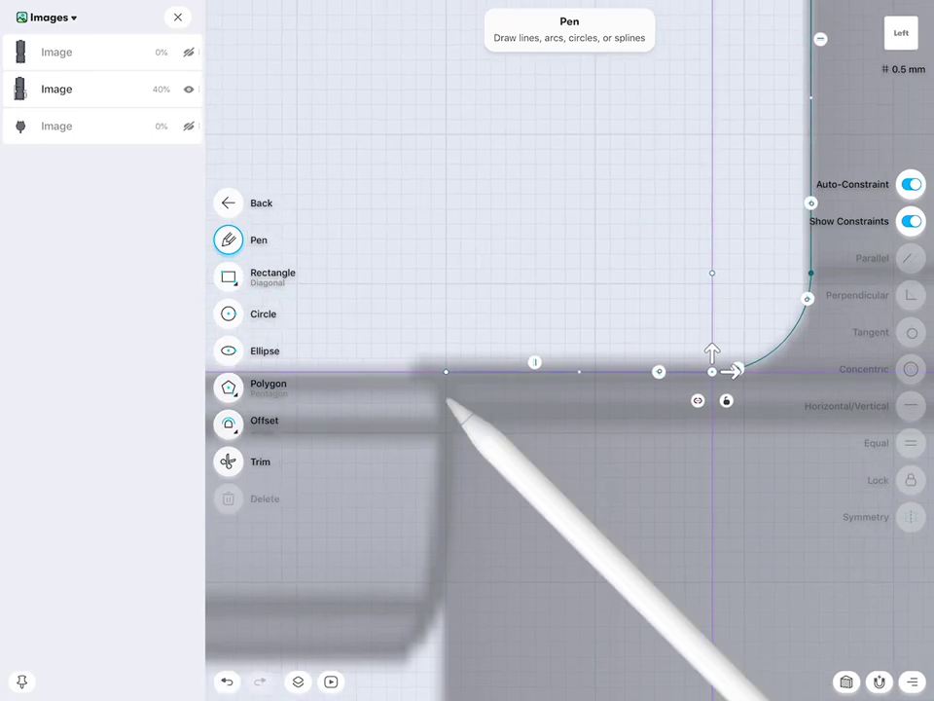
{"action": "left_click", "coordinate": [444, 371]}
{"action": "left_click_drag", "start_coordinate": [463, 371], "coordinate": [451, 371]}
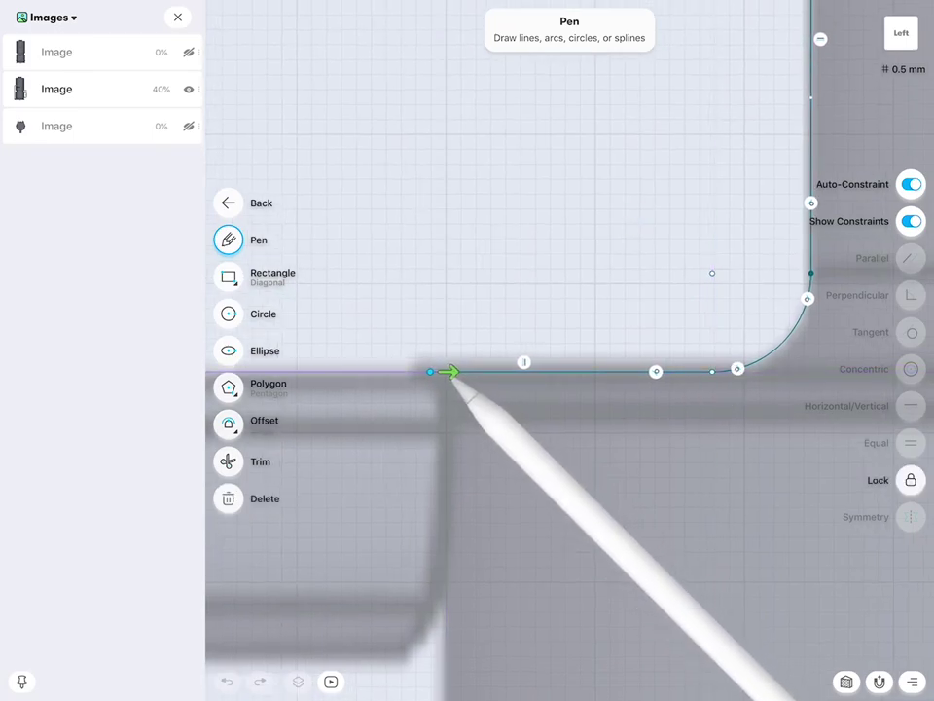
{"action": "left_click", "coordinate": [502, 506]}
{"action": "scroll", "coordinate": [657, 553], "scroll_direction": "down", "scroll_amount": 3}
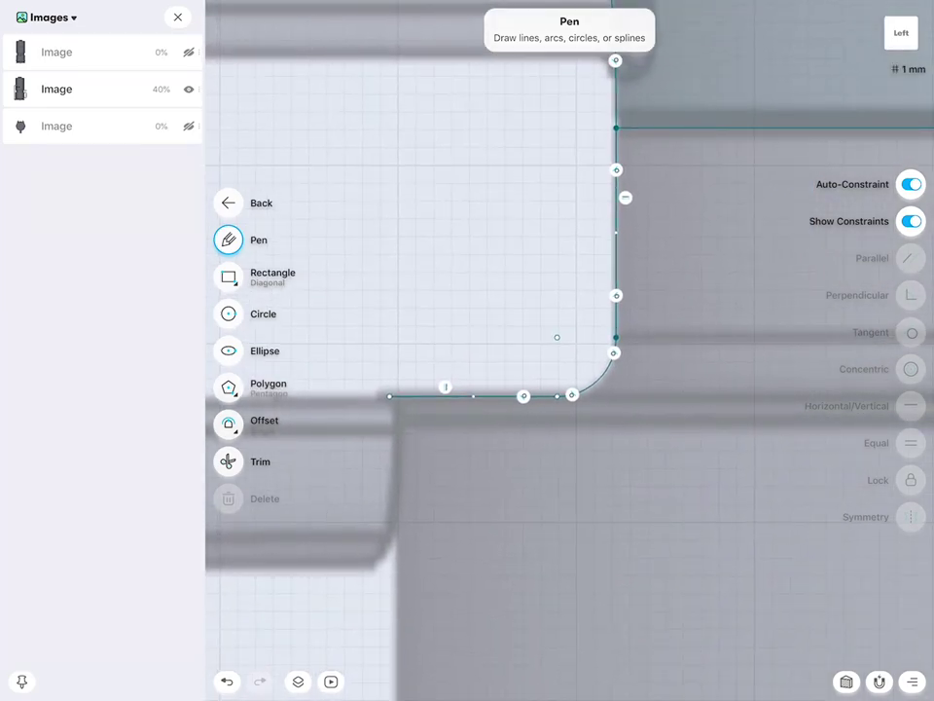
Offset the side wall edge by -2 mm.
{"action": "left_click", "coordinate": [228, 423]}
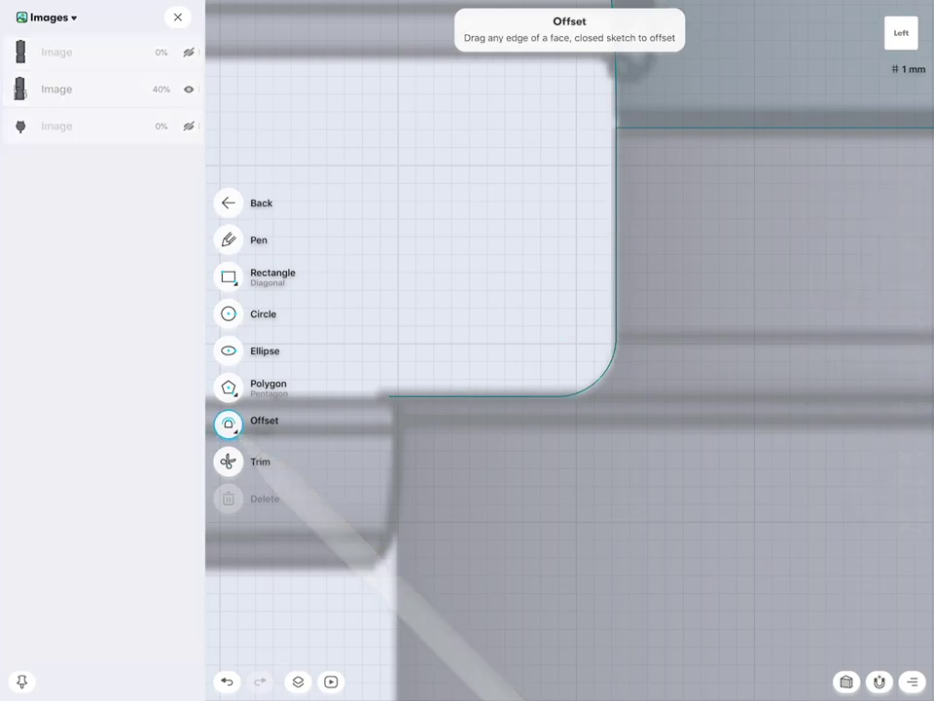
{"action": "left_click_drag", "start_coordinate": [616, 249], "coordinate": [641, 256]}
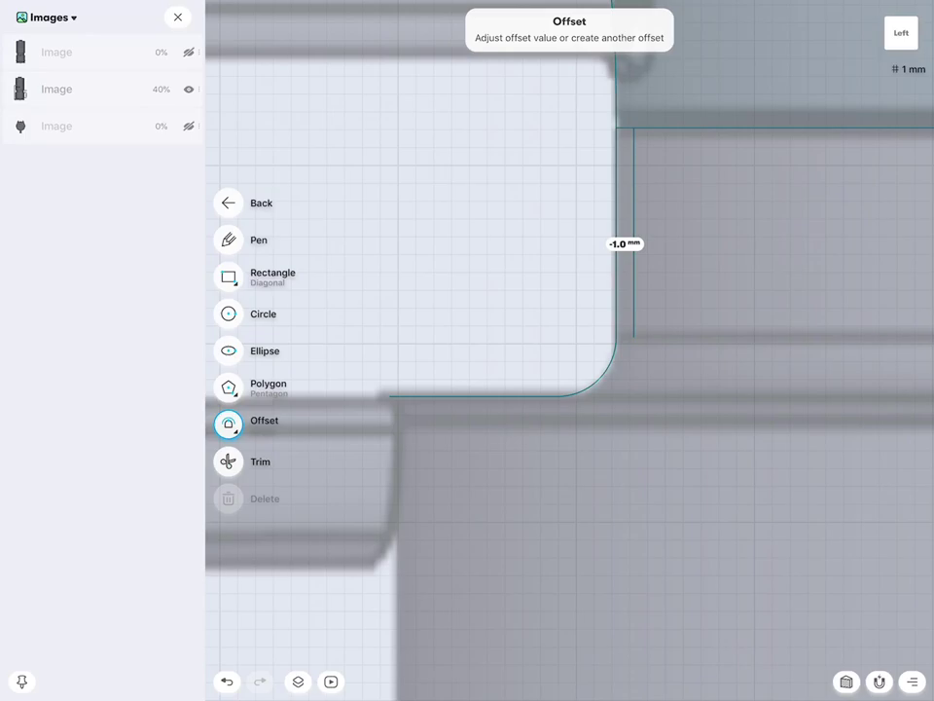
{"action": "left_click", "coordinate": [625, 243]}
{"action": "left_click", "coordinate": [611, 277]}
{"action": "left_click", "coordinate": [668, 282]}
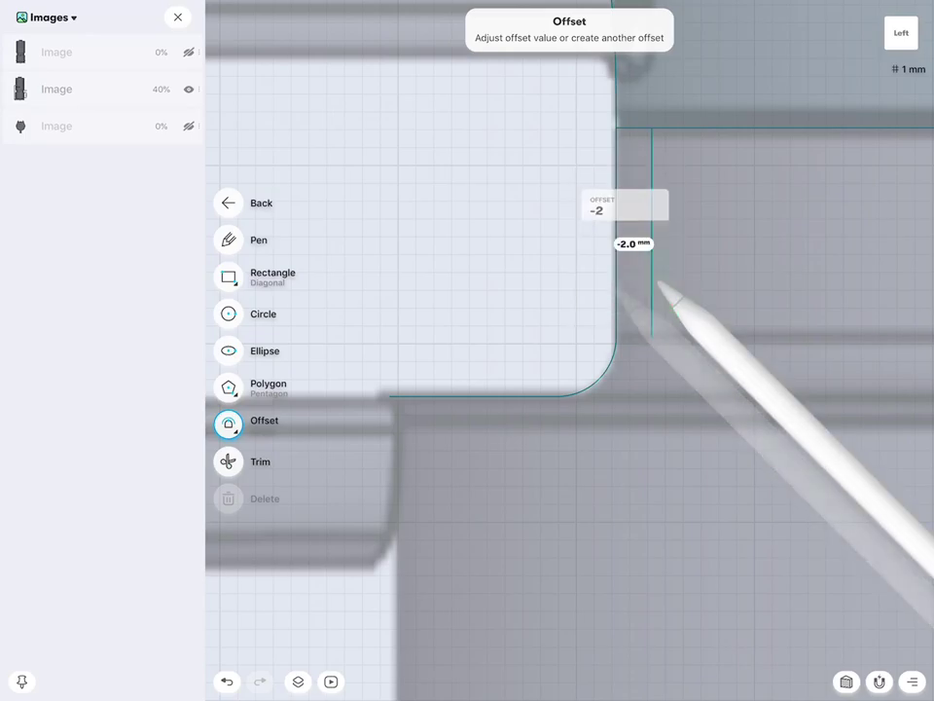
Offset the bottom line by exactly 2 mm and offset the corner arc to match.
{"action": "left_click_drag", "start_coordinate": [512, 397], "coordinate": [515, 415]}
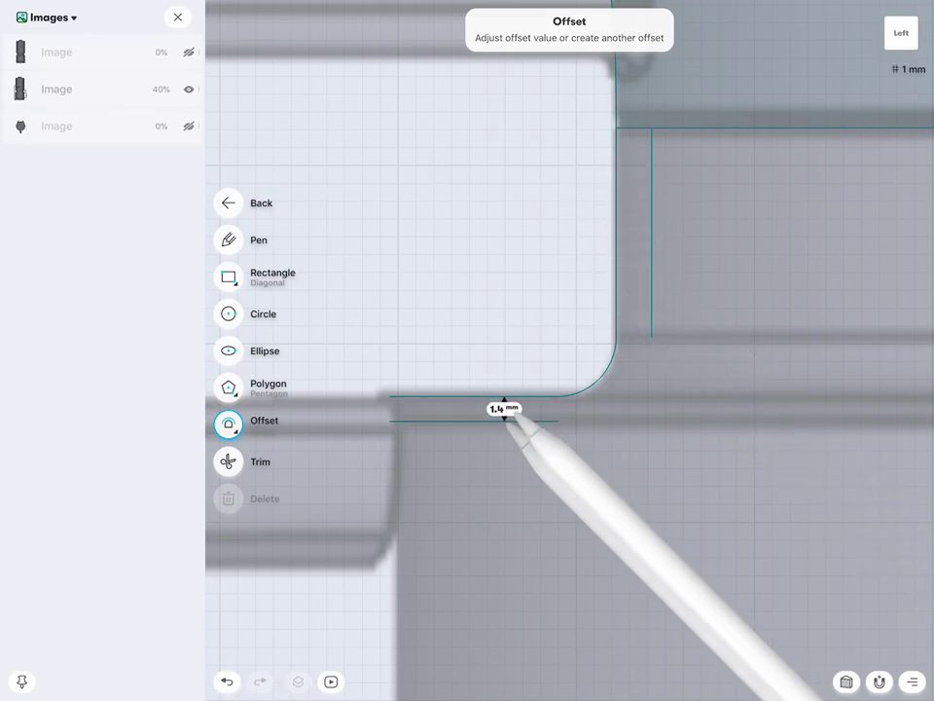
{"action": "key", "text": "ctrl+z"}
{"action": "left_click_drag", "start_coordinate": [477, 399], "coordinate": [477, 425]}
{"action": "key", "text": "ctrl+z"}
{"action": "left_click", "coordinate": [463, 446]}
{"action": "left_click", "coordinate": [518, 445]}
{"action": "left_click_drag", "start_coordinate": [609, 374], "coordinate": [625, 403]}
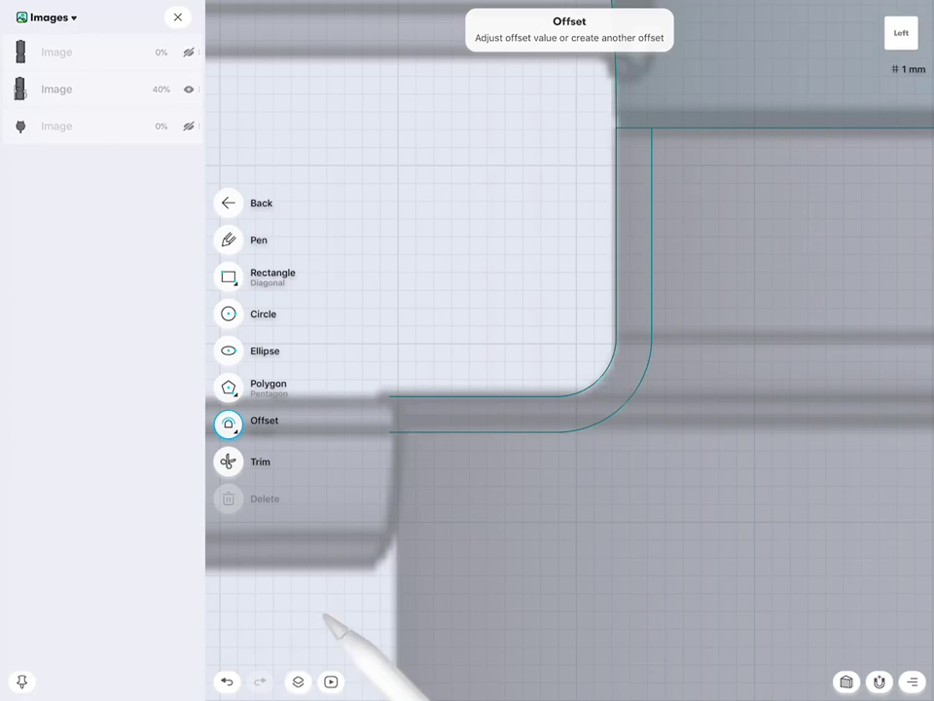
{"action": "left_click", "coordinate": [229, 425]}
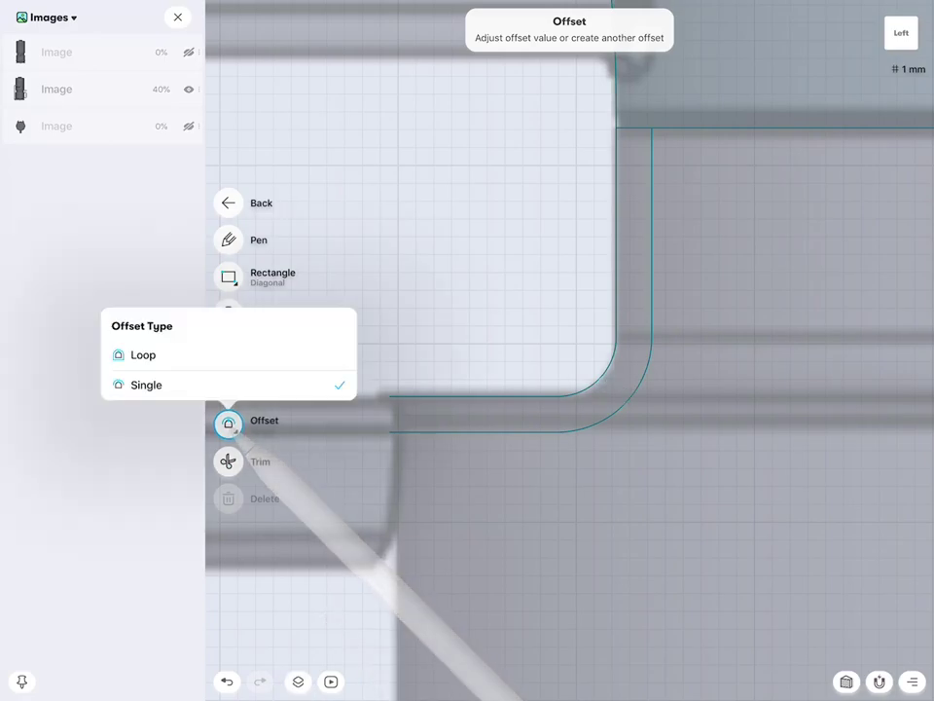
Close the offset profile with a vertical end segment at its left end.
{"action": "left_click", "coordinate": [235, 242]}
{"action": "left_click", "coordinate": [235, 242]}
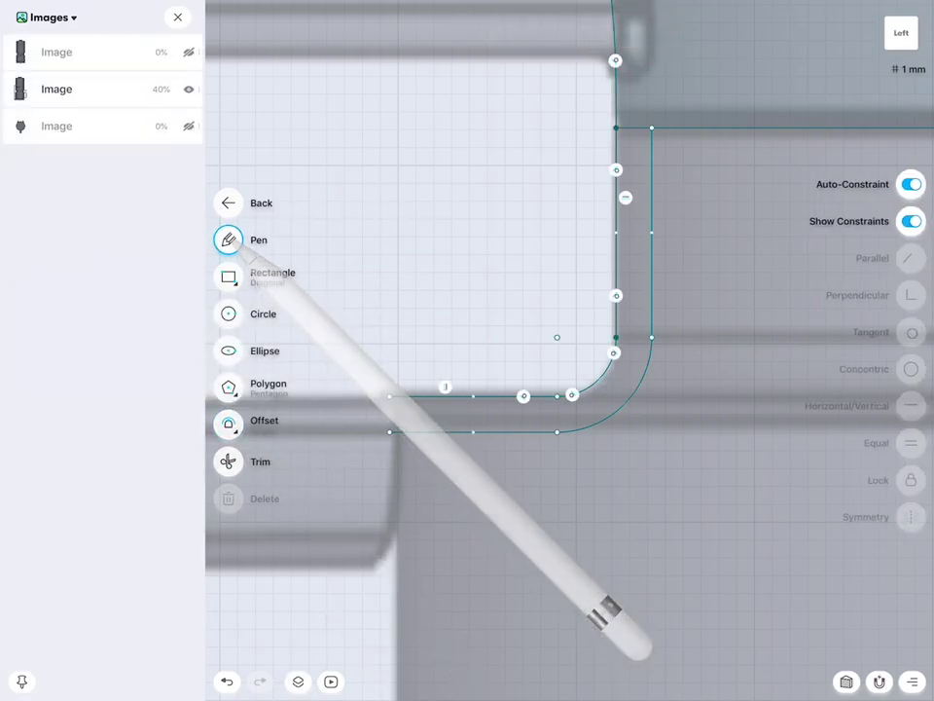
{"action": "scroll", "coordinate": [707, 356], "scroll_direction": "up", "scroll_amount": 5}
{"action": "left_click_drag", "start_coordinate": [400, 373], "coordinate": [400, 447]}
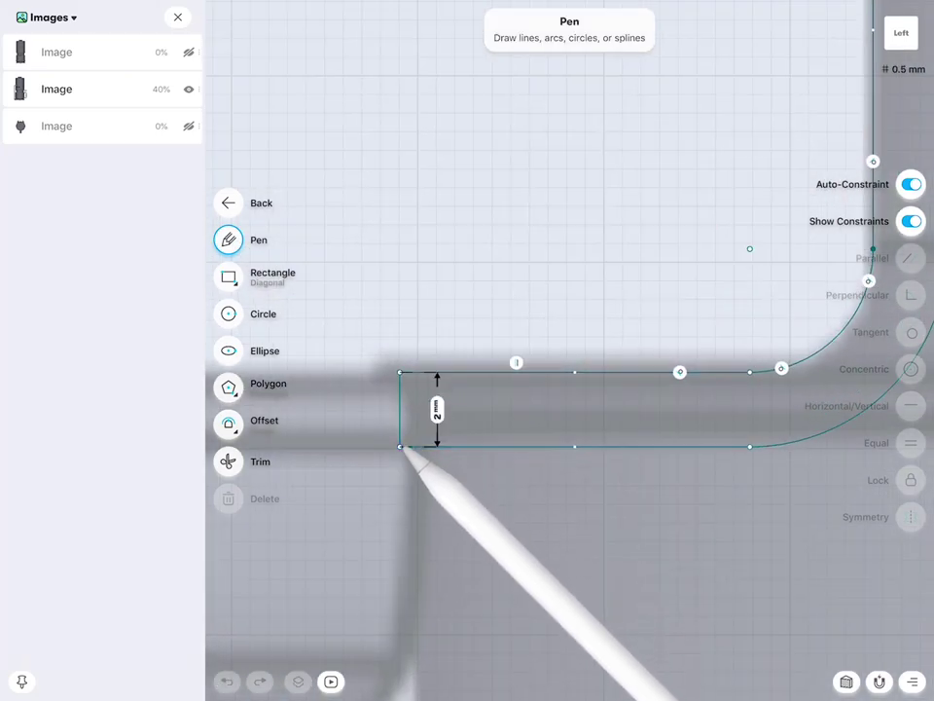
{"action": "scroll", "coordinate": [665, 363], "scroll_direction": "down", "scroll_amount": 3}
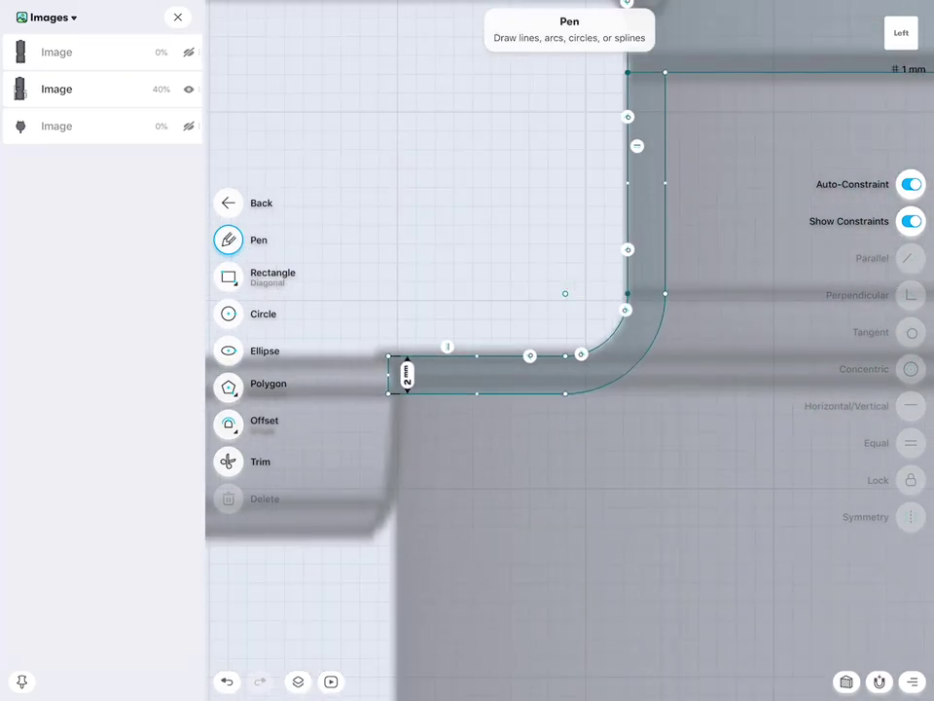
Constrain the offset wall vertical and the bottom edge horizontal, with the outer arc tangent to both.
{"action": "left_click", "coordinate": [666, 212]}
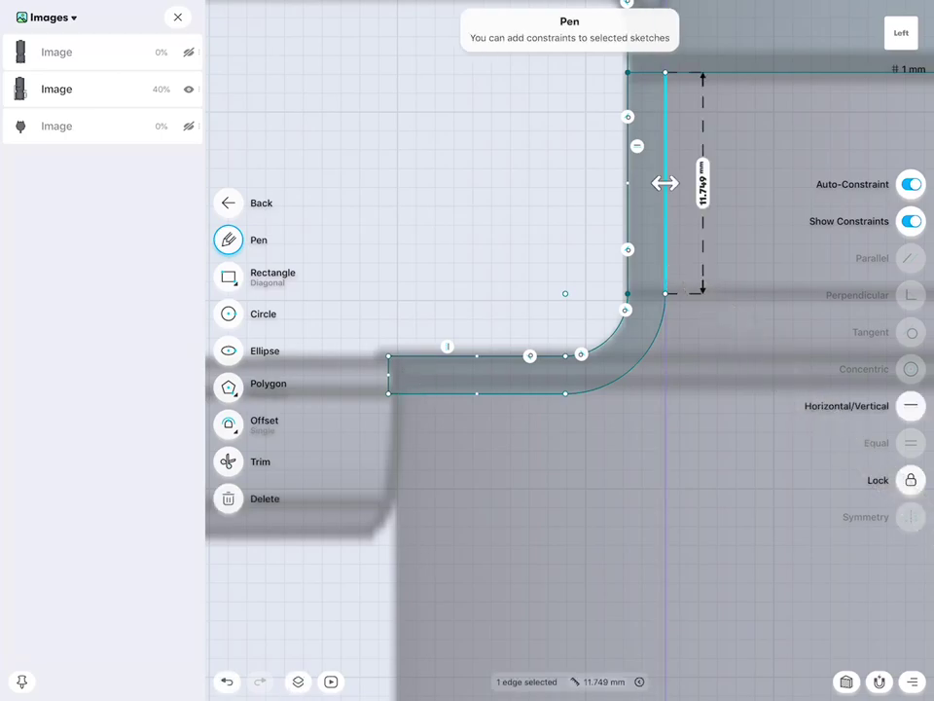
{"action": "left_click", "coordinate": [911, 406]}
{"action": "left_click", "coordinate": [530, 393]}
{"action": "left_click", "coordinate": [911, 406]}
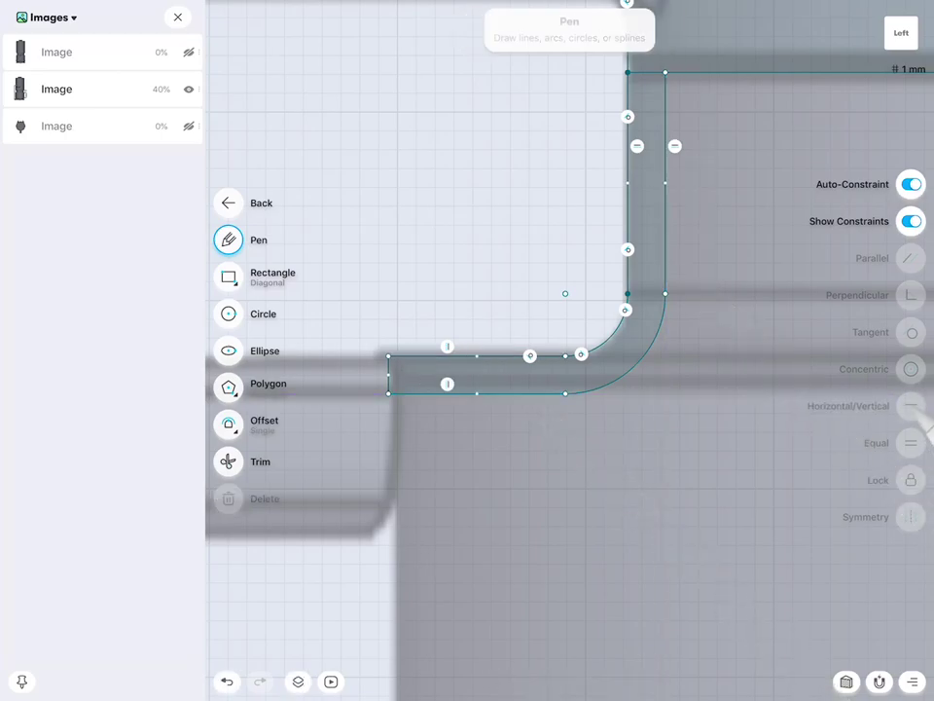
{"action": "left_click", "coordinate": [665, 283]}
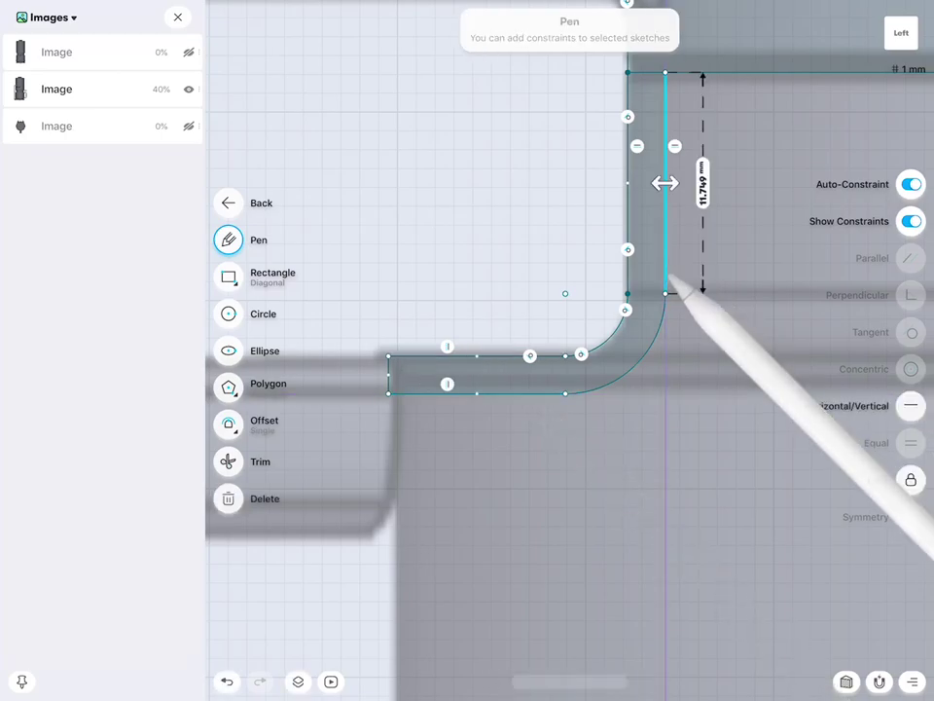
{"action": "left_click", "coordinate": [652, 335]}
{"action": "left_click", "coordinate": [911, 332]}
{"action": "left_click", "coordinate": [638, 366]}
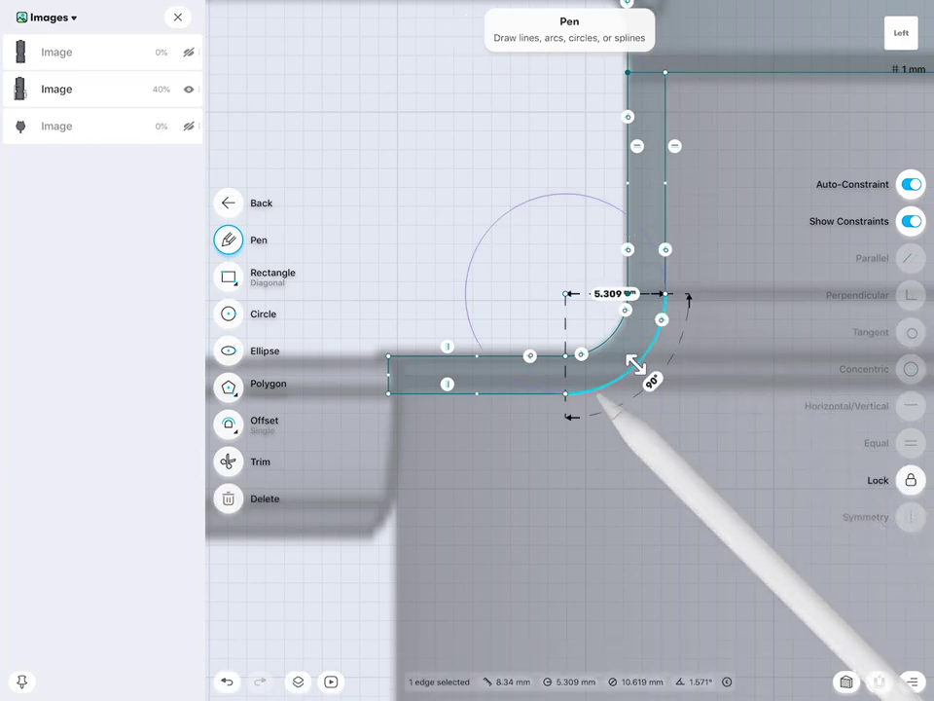
{"action": "left_click", "coordinate": [537, 394]}
{"action": "left_click", "coordinate": [910, 332]}
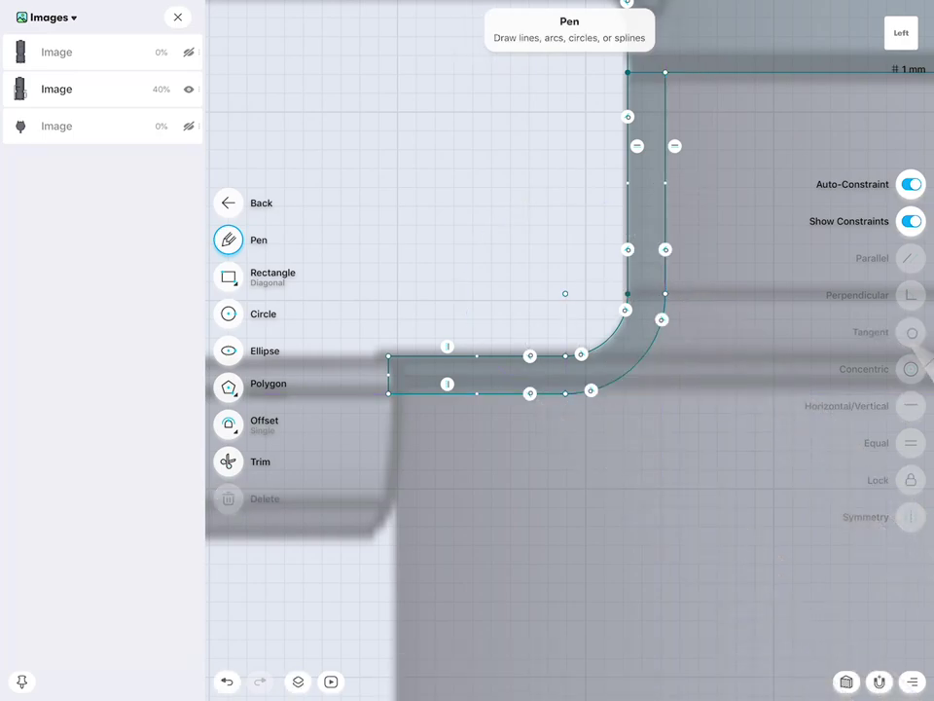
Lock the end edge and wall thickness at 2 mm, then exit the profile sketch.
{"action": "left_click", "coordinate": [388, 375]}
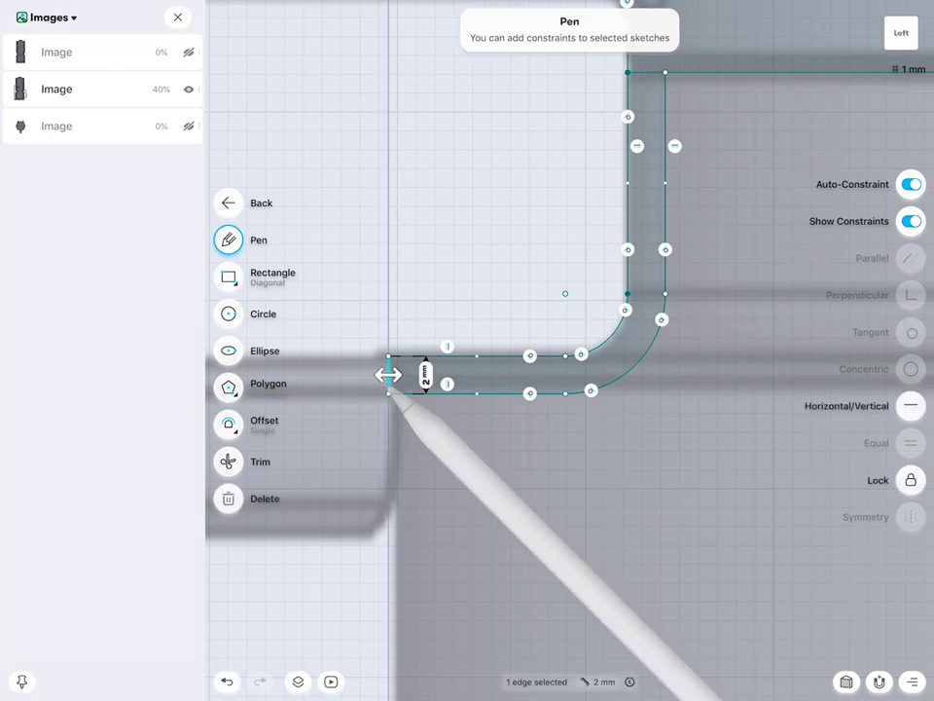
{"action": "left_click", "coordinate": [424, 375]}
{"action": "left_click", "coordinate": [467, 440]}
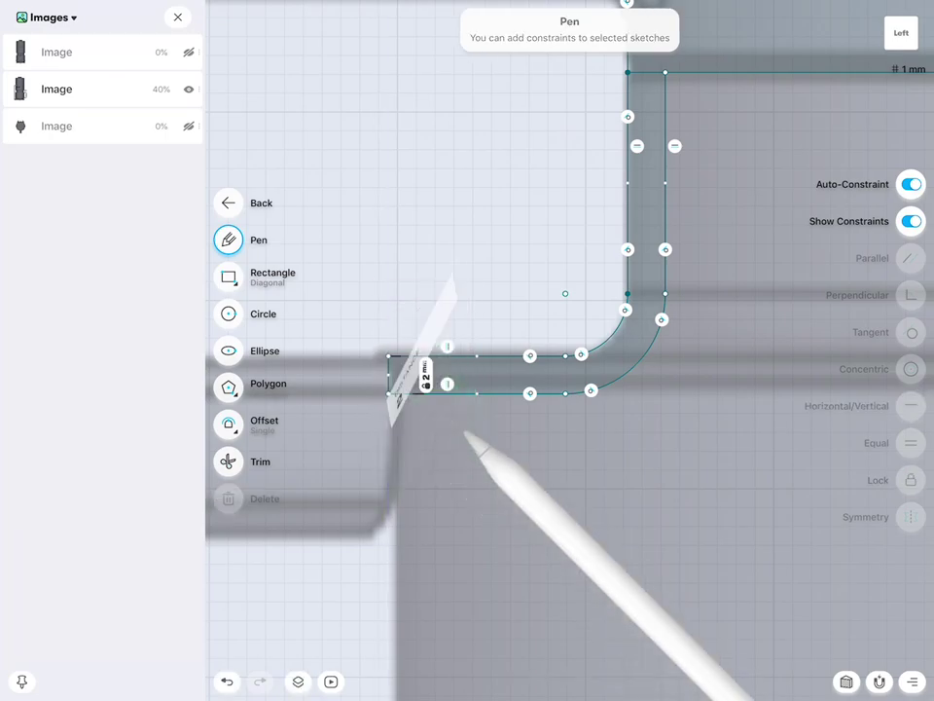
{"action": "middle_click_drag", "start_coordinate": [766, 361], "coordinate": [686, 489]}
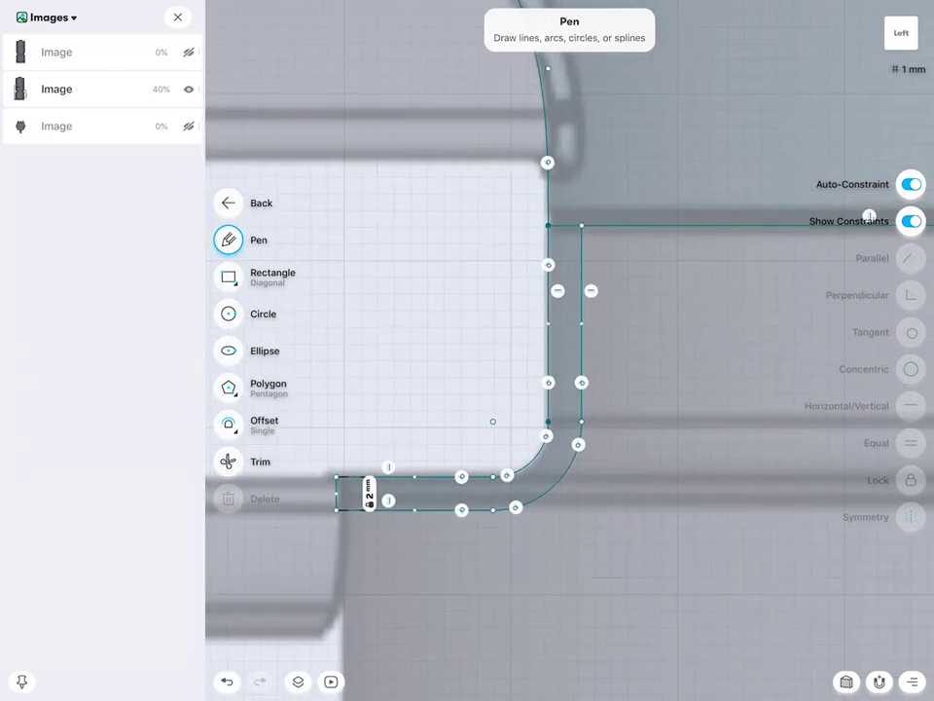
{"action": "left_click", "coordinate": [582, 226]}
{"action": "left_click", "coordinate": [567, 261]}
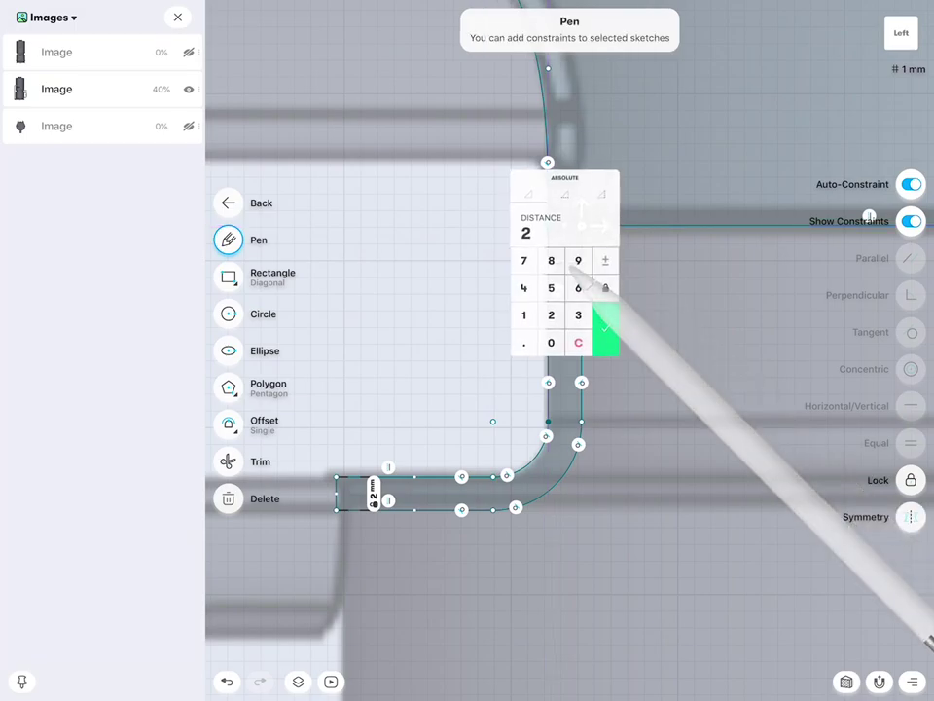
{"action": "left_click", "coordinate": [606, 327]}
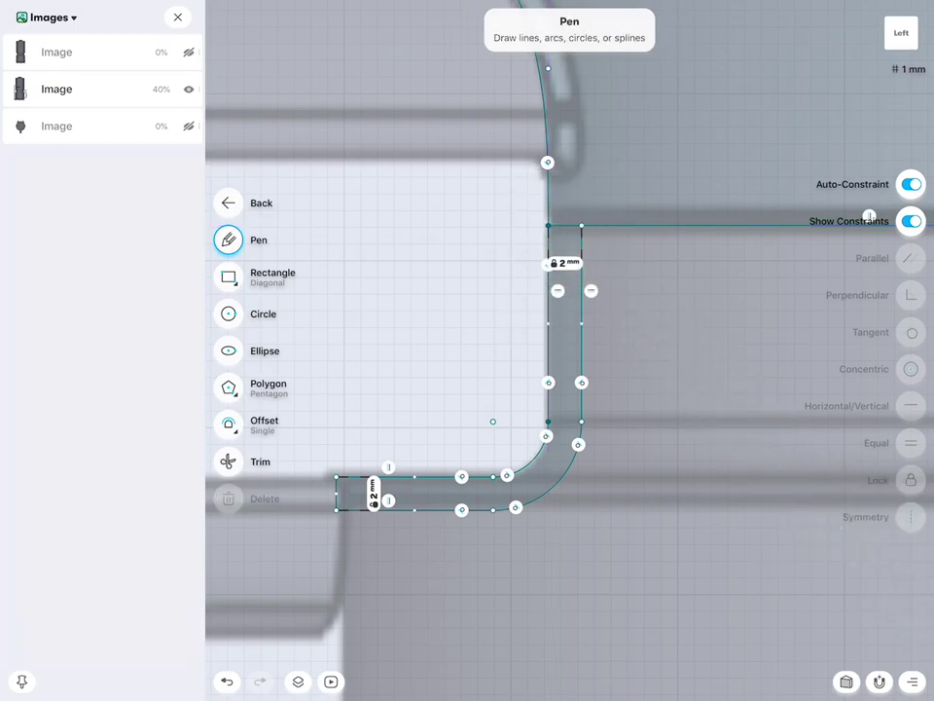
{"action": "left_click", "coordinate": [582, 422]}
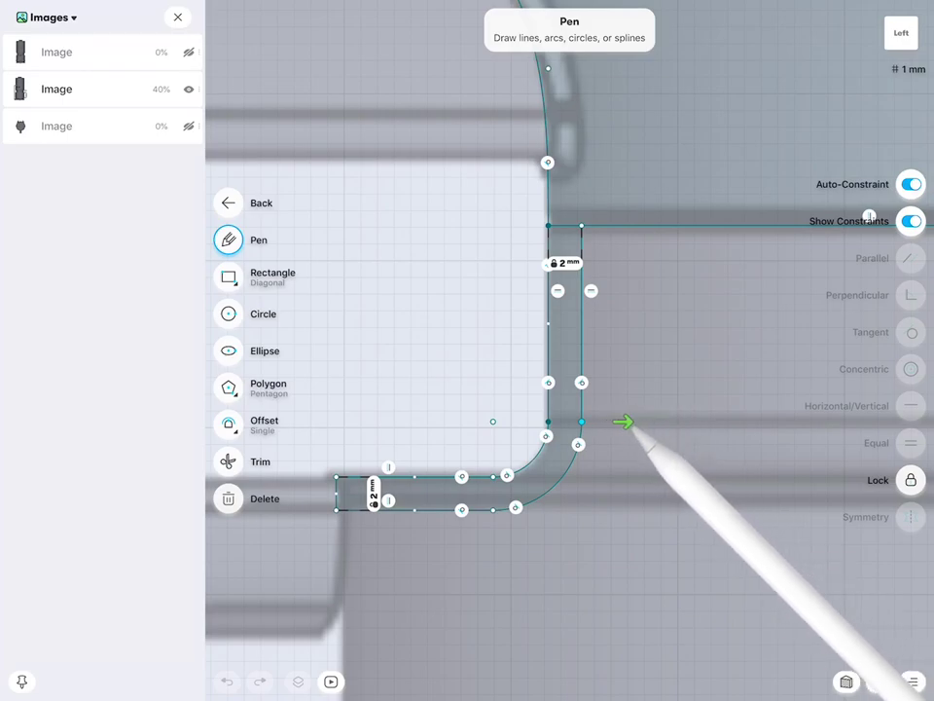
{"action": "scroll", "coordinate": [731, 439], "scroll_direction": "down", "scroll_amount": 3}
{"action": "left_click", "coordinate": [413, 560]}
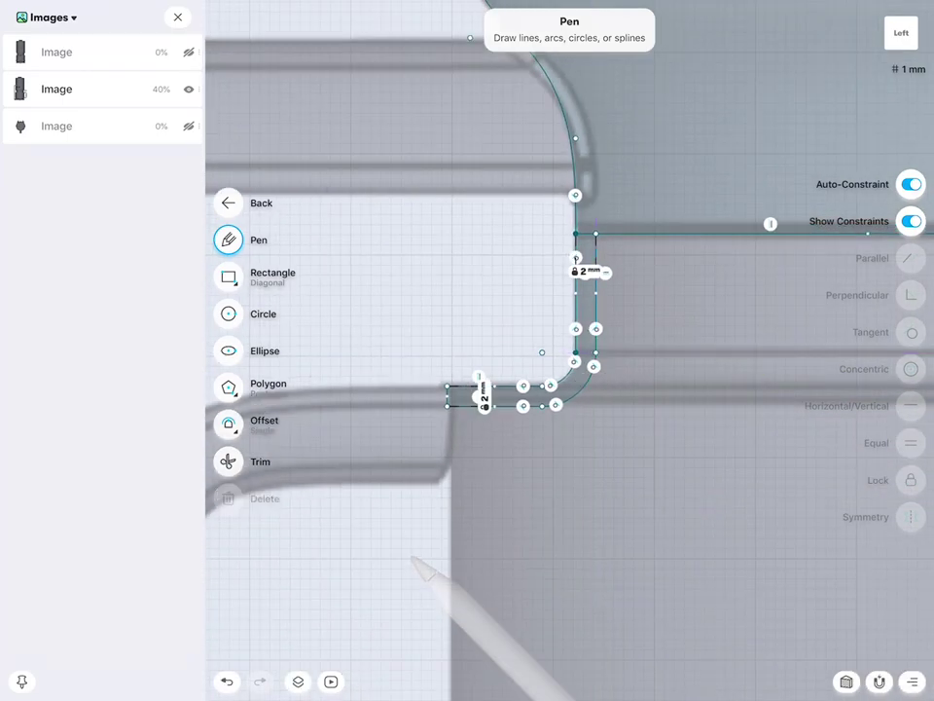
{"action": "scroll", "coordinate": [626, 376], "scroll_direction": "down", "scroll_amount": 3}
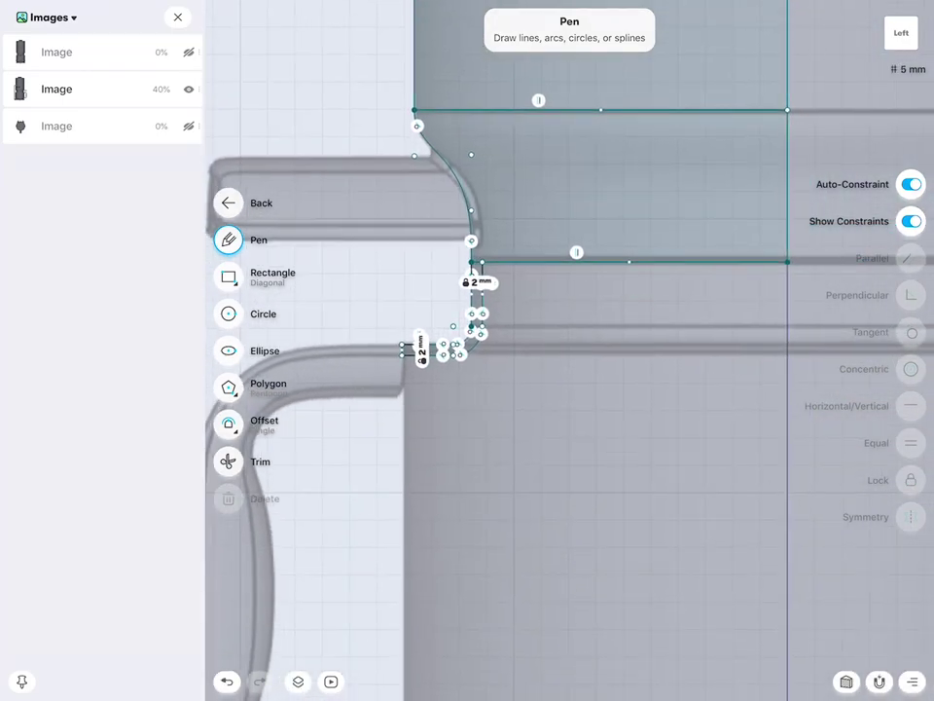
{"action": "left_click", "coordinate": [229, 202]}
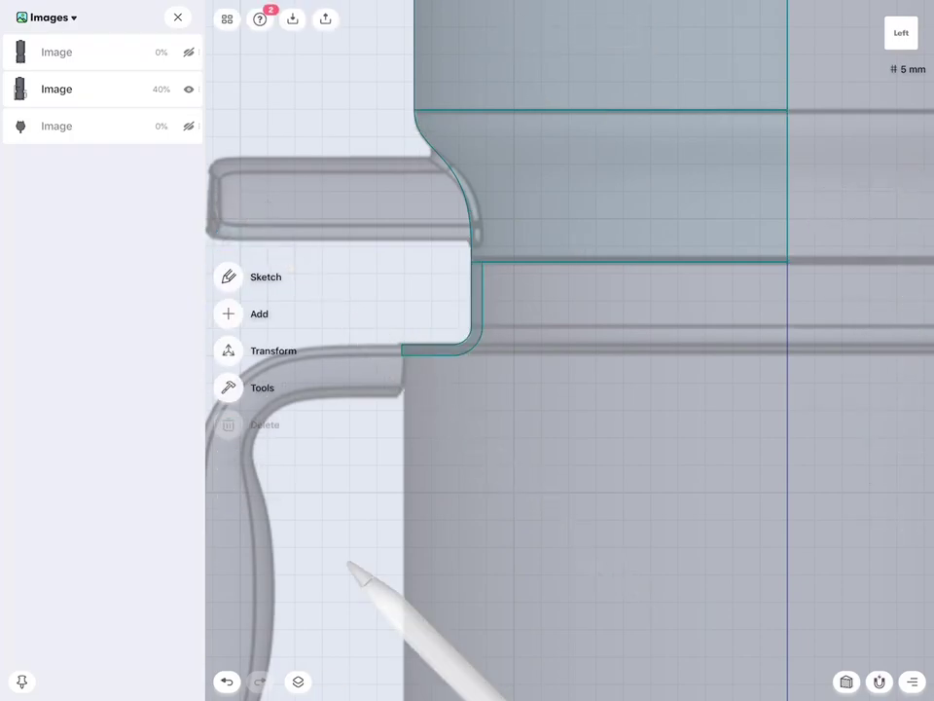
Revolve the L-shaped profile 360° about the vertical centre line into a collar ring.
{"action": "left_click", "coordinate": [230, 388]}
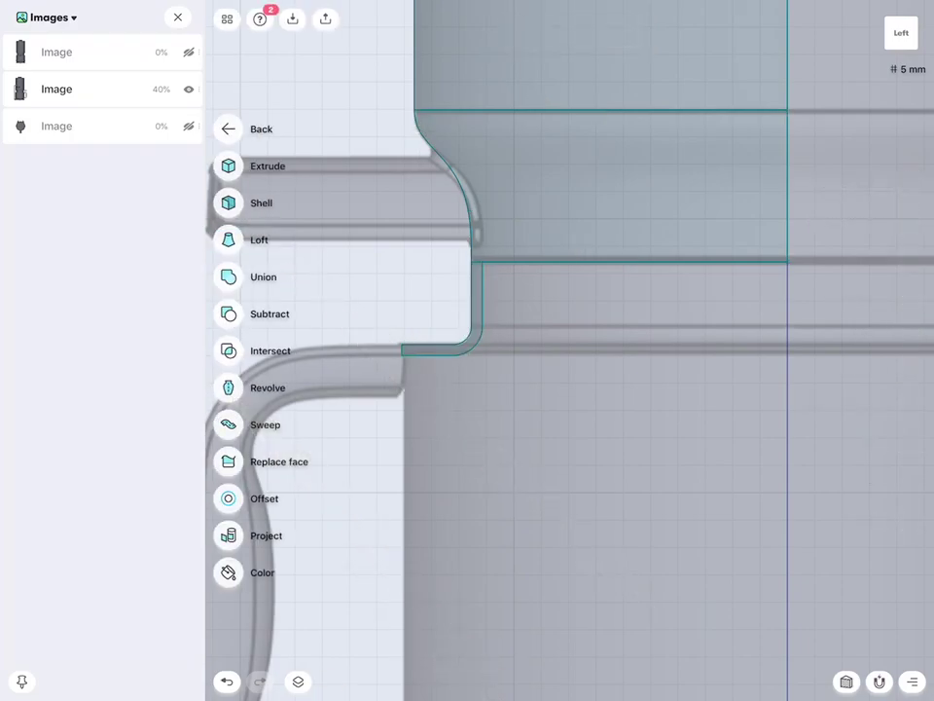
{"action": "left_click", "coordinate": [229, 387]}
{"action": "scroll", "coordinate": [594, 331], "scroll_direction": "up", "scroll_amount": 3}
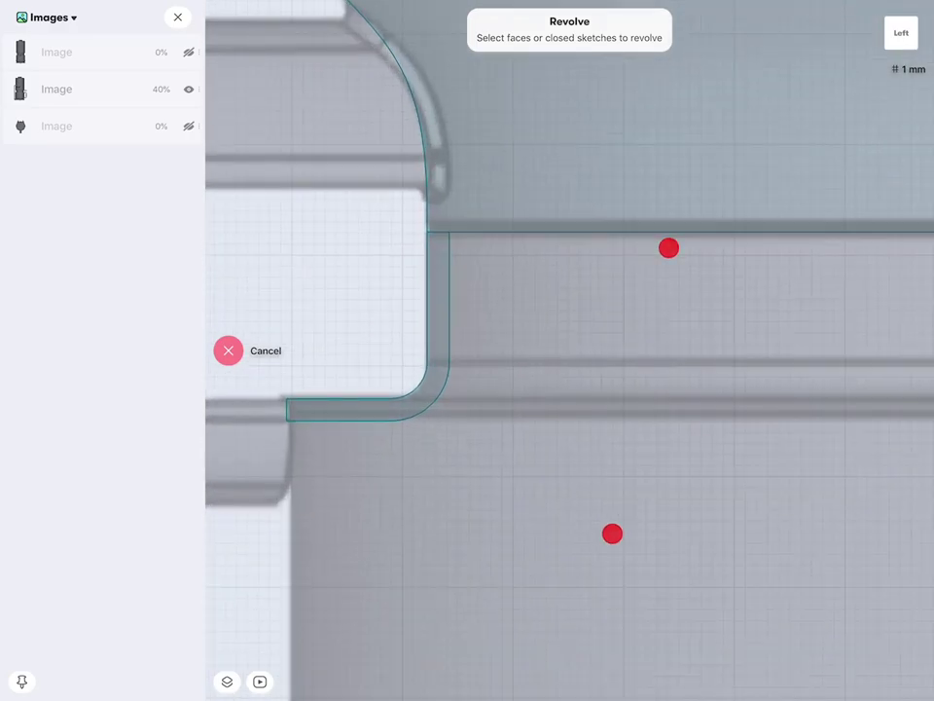
{"action": "left_click", "coordinate": [440, 331]}
{"action": "scroll", "coordinate": [681, 341], "scroll_direction": "down", "scroll_amount": 5}
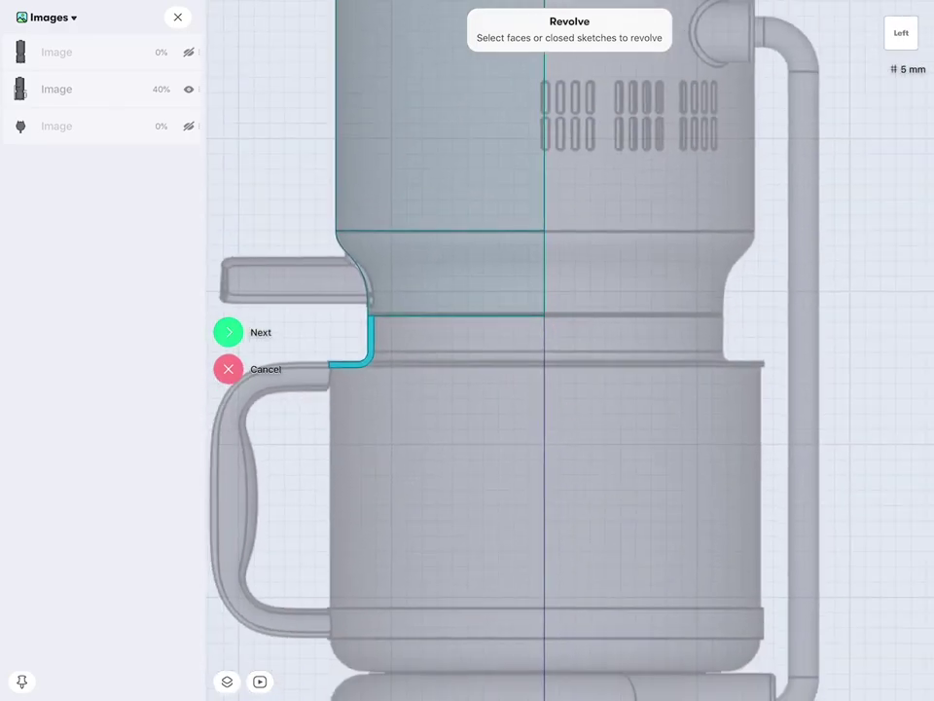
{"action": "left_click", "coordinate": [229, 332]}
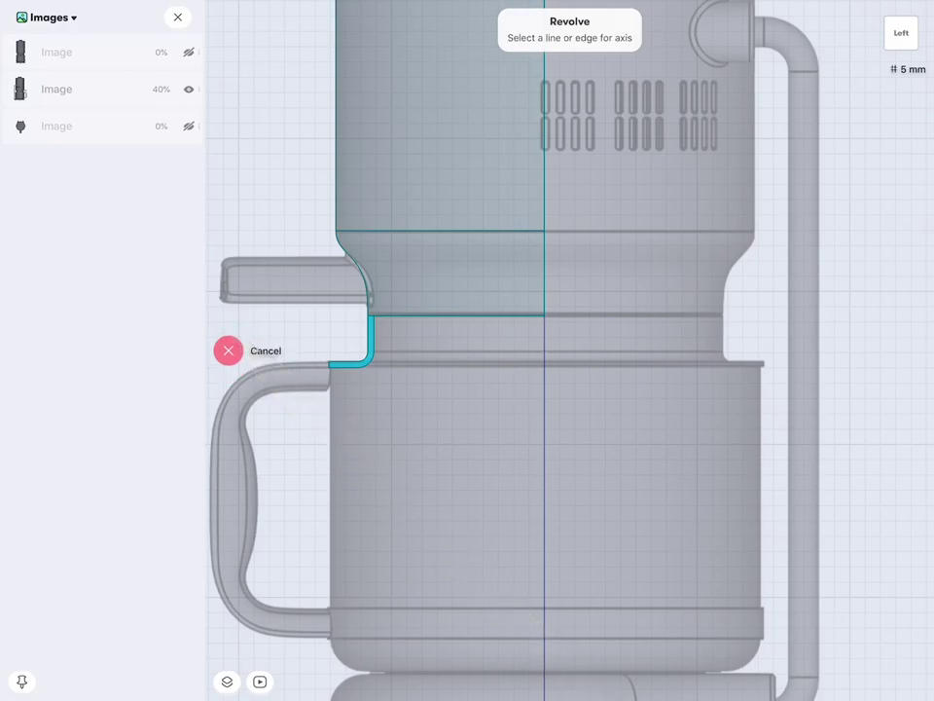
{"action": "left_click", "coordinate": [545, 269]}
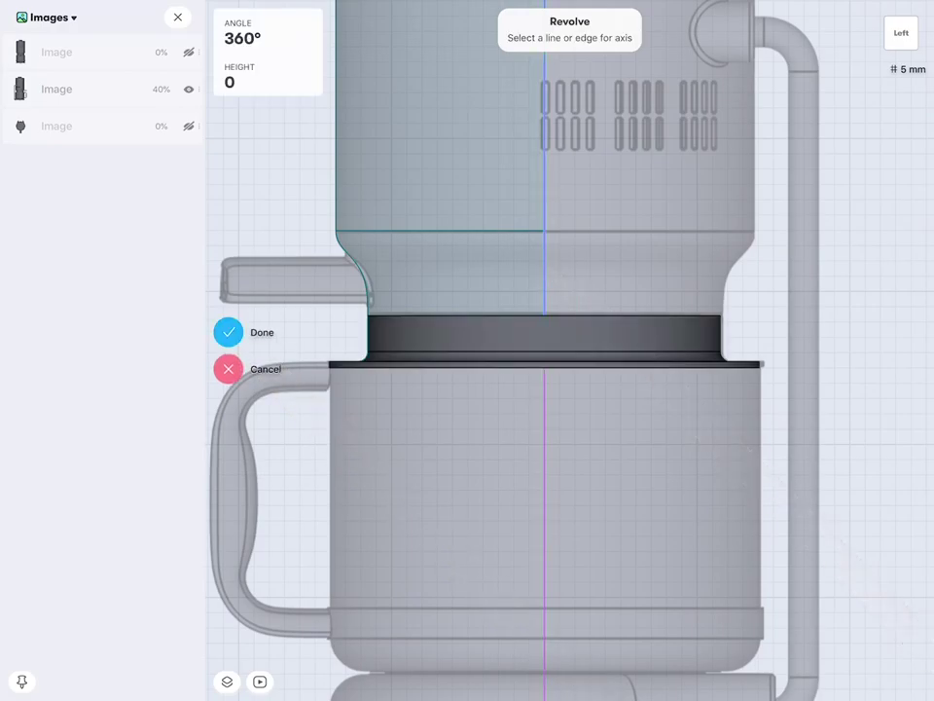
{"action": "middle_click_drag", "start_coordinate": [681, 271], "coordinate": [676, 402]}
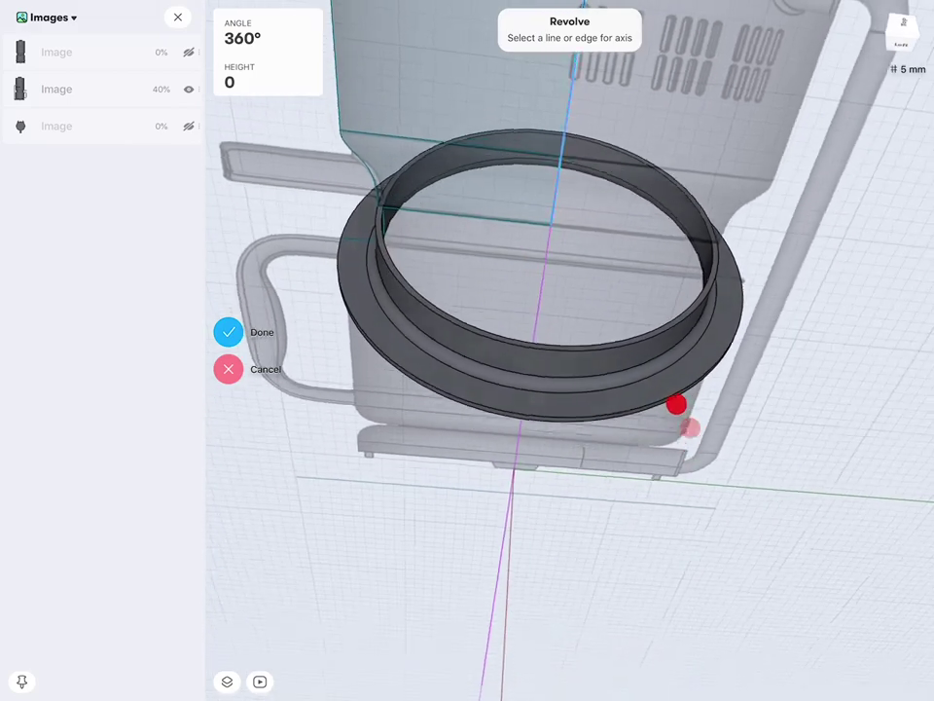
{"action": "left_click", "coordinate": [228, 332]}
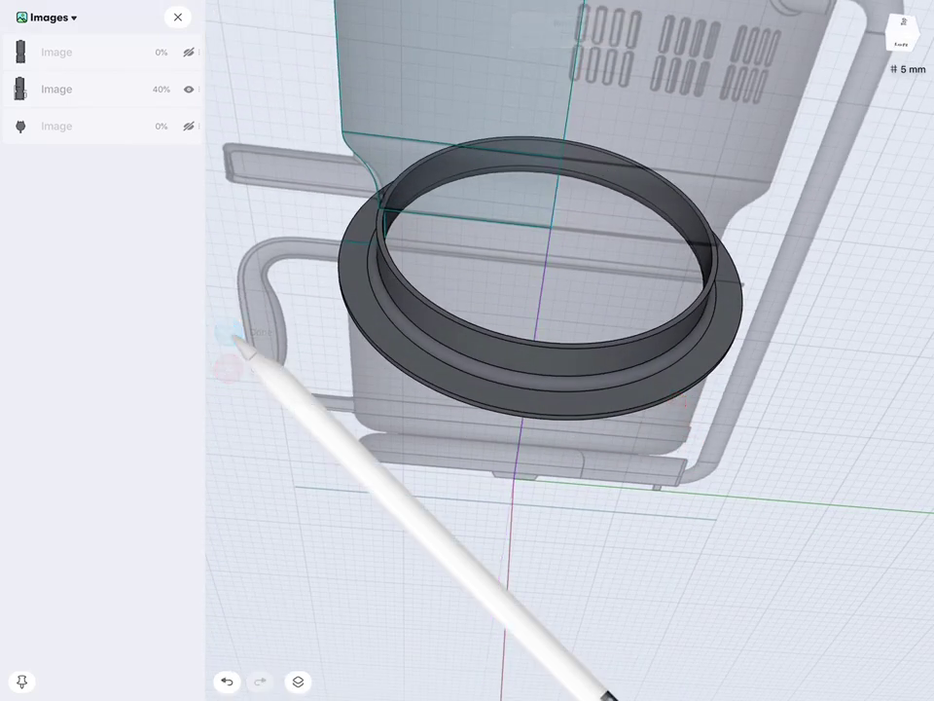
Undo the revolved ring and zoom in on the L-shaped profile at the handle joint.
{"action": "middle_click_drag", "start_coordinate": [612, 373], "coordinate": [619, 379]}
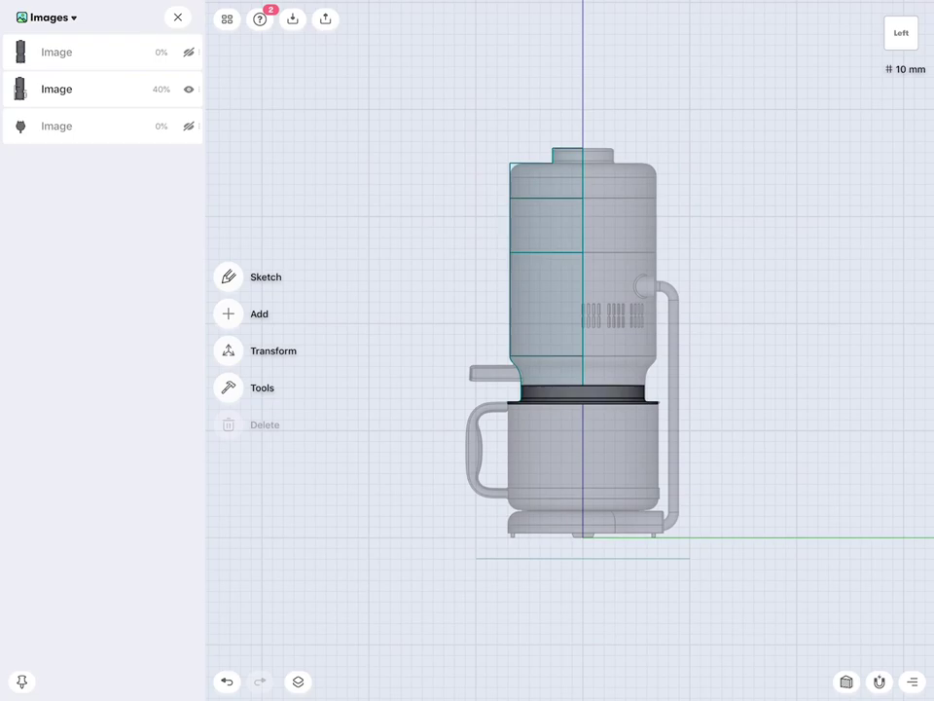
{"action": "scroll", "coordinate": [740, 340], "scroll_direction": "up", "scroll_amount": 5}
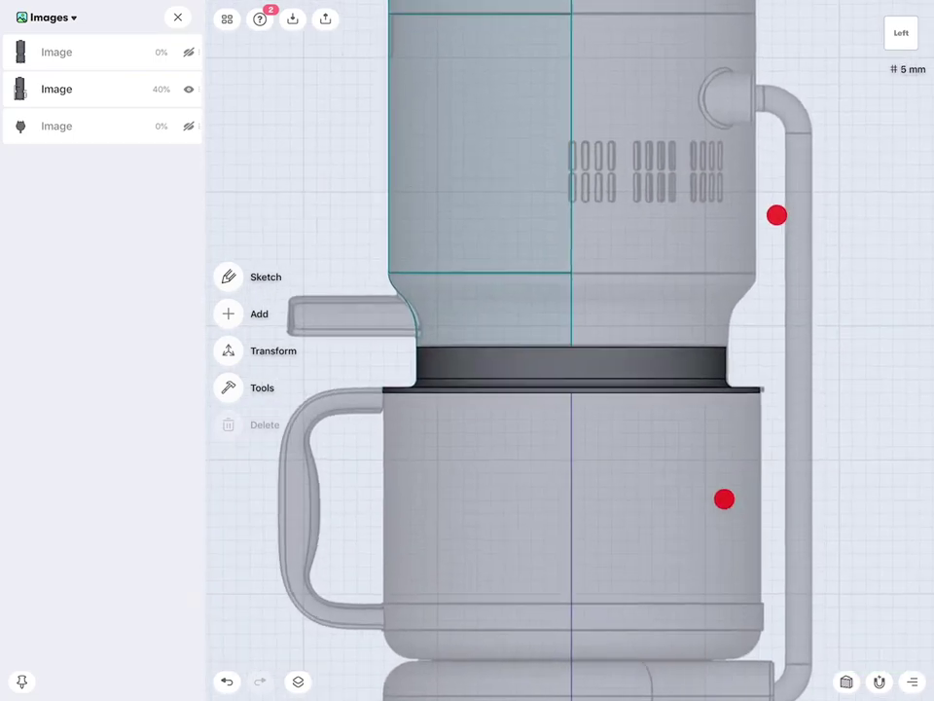
{"action": "scroll", "coordinate": [740, 341], "scroll_direction": "up", "scroll_amount": 3}
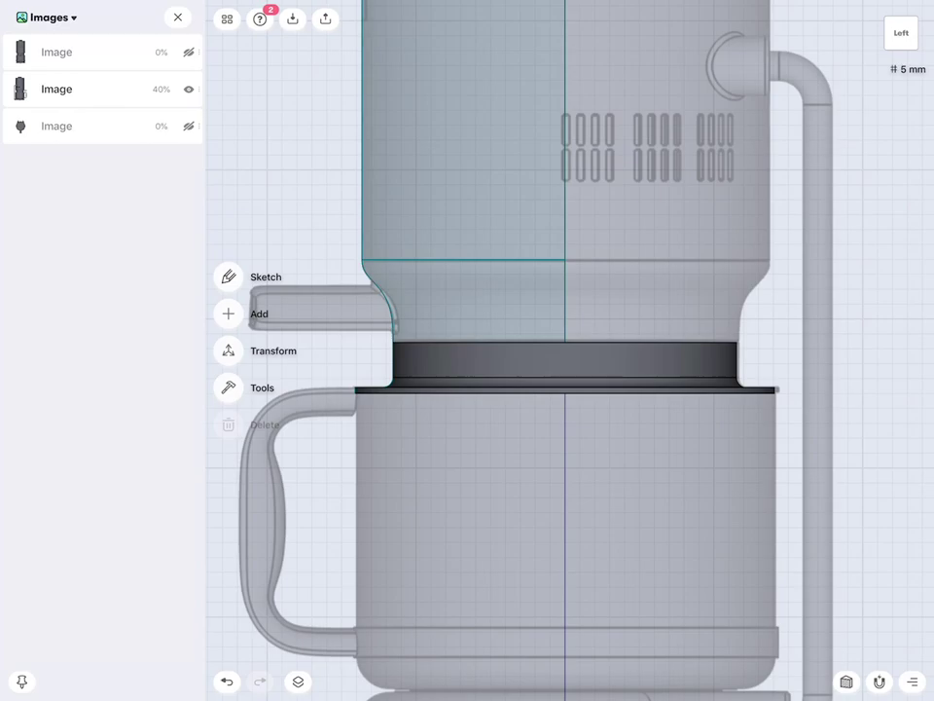
{"action": "left_click", "coordinate": [227, 681]}
{"action": "scroll", "coordinate": [586, 388], "scroll_direction": "up", "scroll_amount": 5}
{"action": "scroll", "coordinate": [800, 317], "scroll_direction": "up", "scroll_amount": 5}
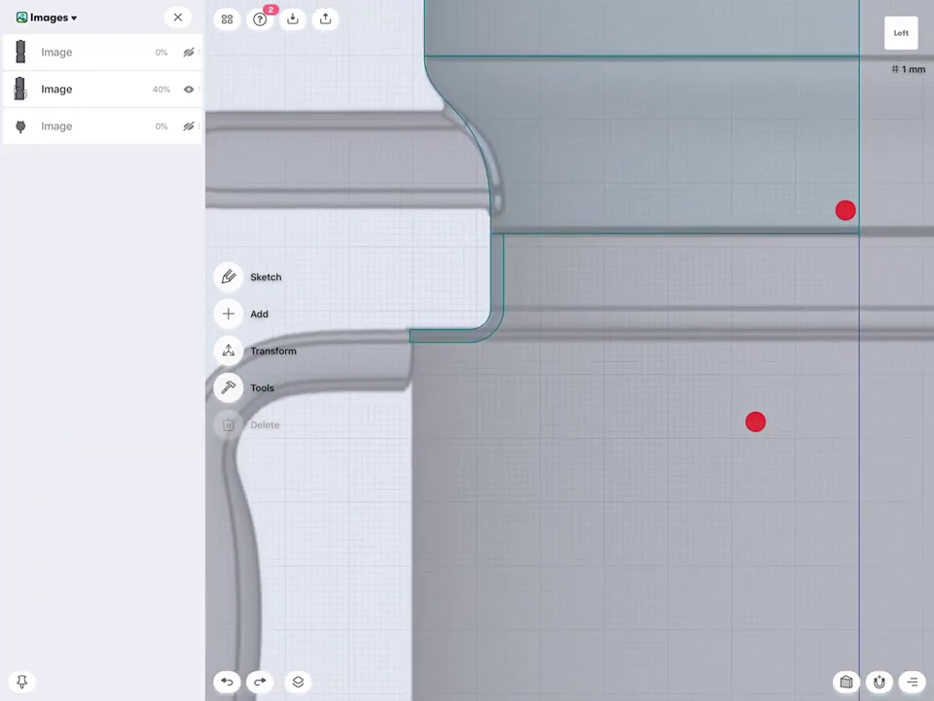
{"action": "scroll", "coordinate": [711, 350], "scroll_direction": "up", "scroll_amount": 3}
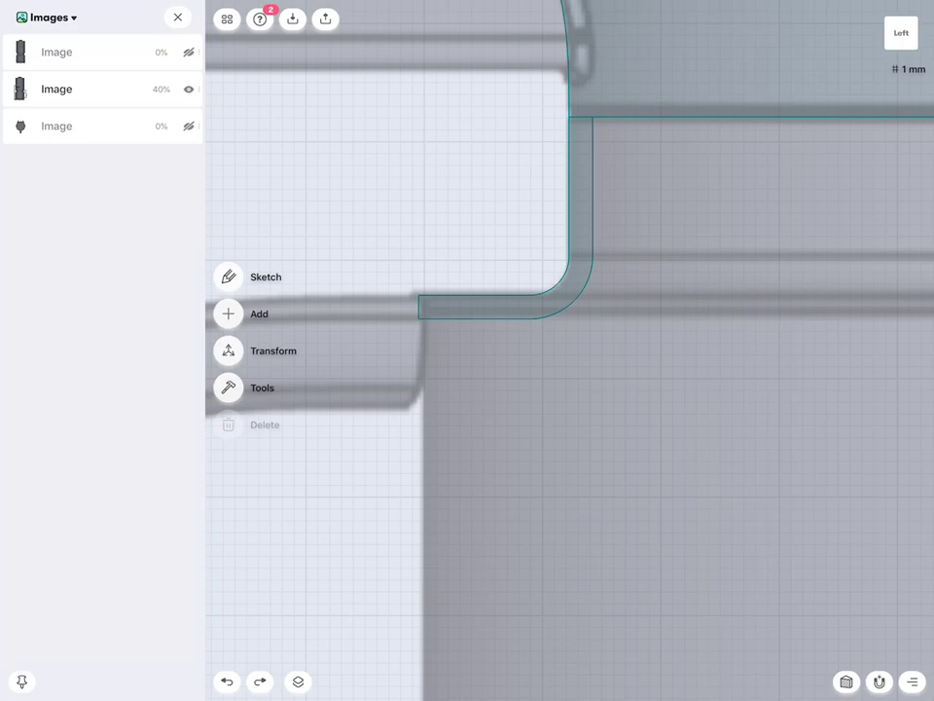
{"action": "scroll", "coordinate": [800, 292], "scroll_direction": "down", "scroll_amount": 5}
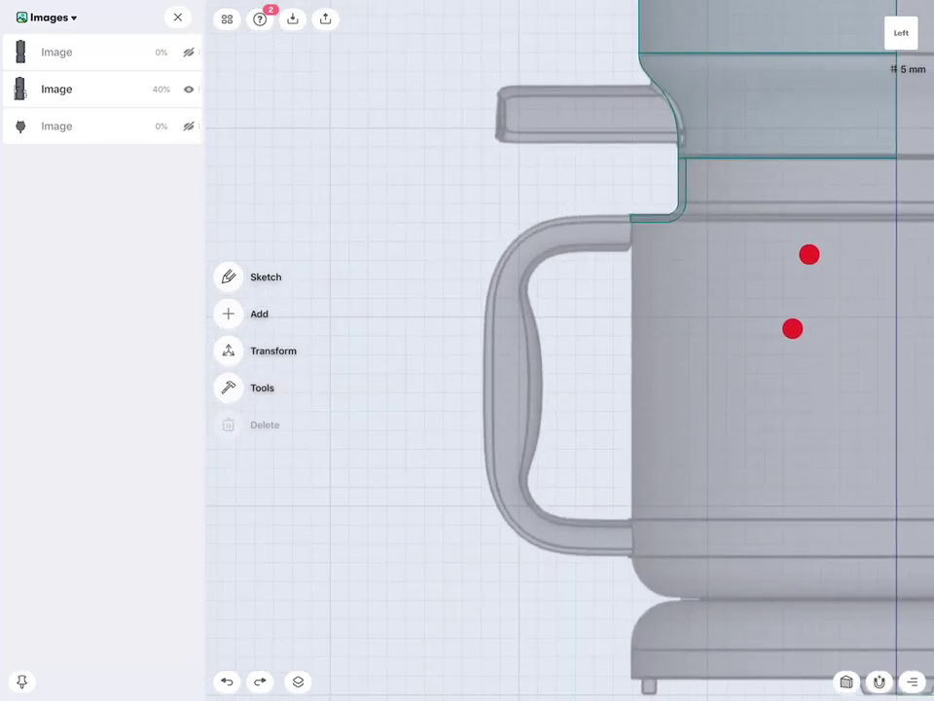
{"action": "scroll", "coordinate": [800, 291], "scroll_direction": "right", "scroll_amount": 3}
{"action": "scroll", "coordinate": [710, 287], "scroll_direction": "right", "scroll_amount": 2}
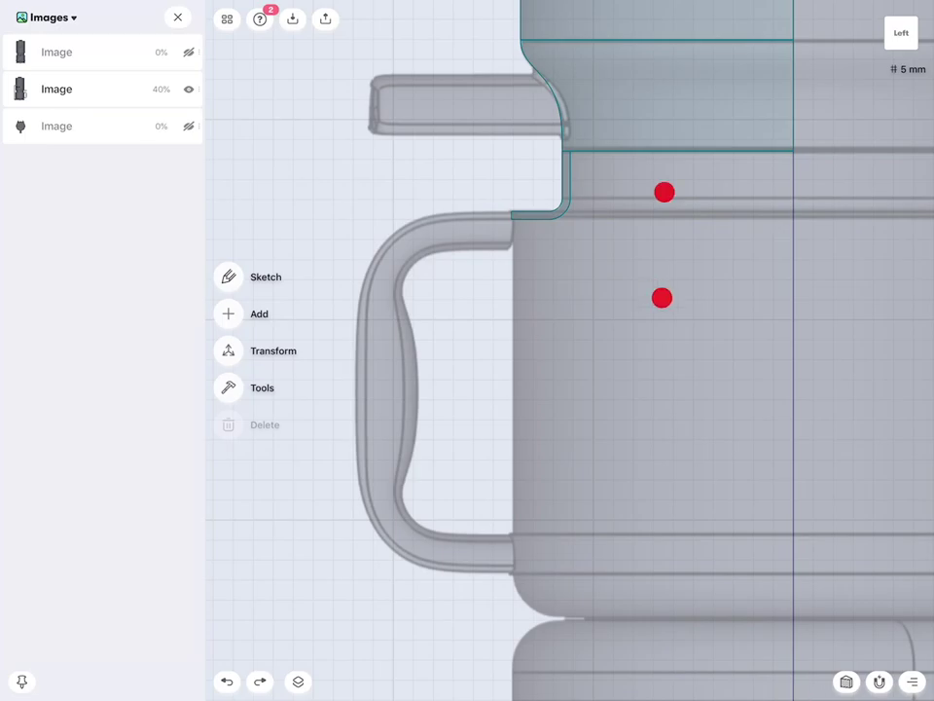
{"action": "scroll", "coordinate": [661, 240], "scroll_direction": "up", "scroll_amount": 5}
{"action": "scroll", "coordinate": [762, 316], "scroll_direction": "up", "scroll_amount": 3}
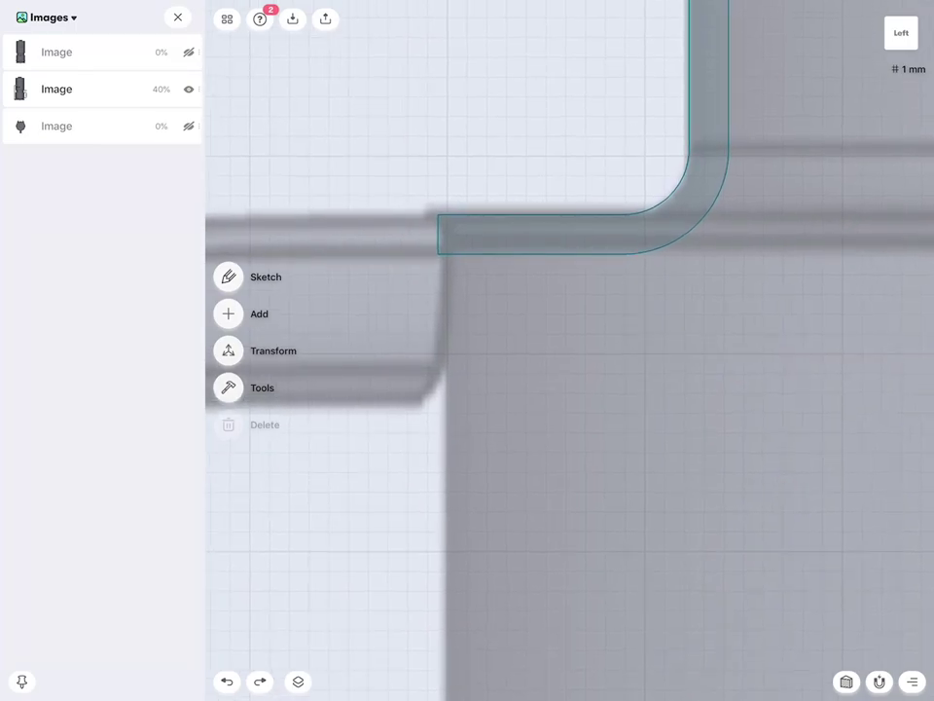
{"action": "scroll", "coordinate": [643, 373], "scroll_direction": "up", "scroll_amount": 3}
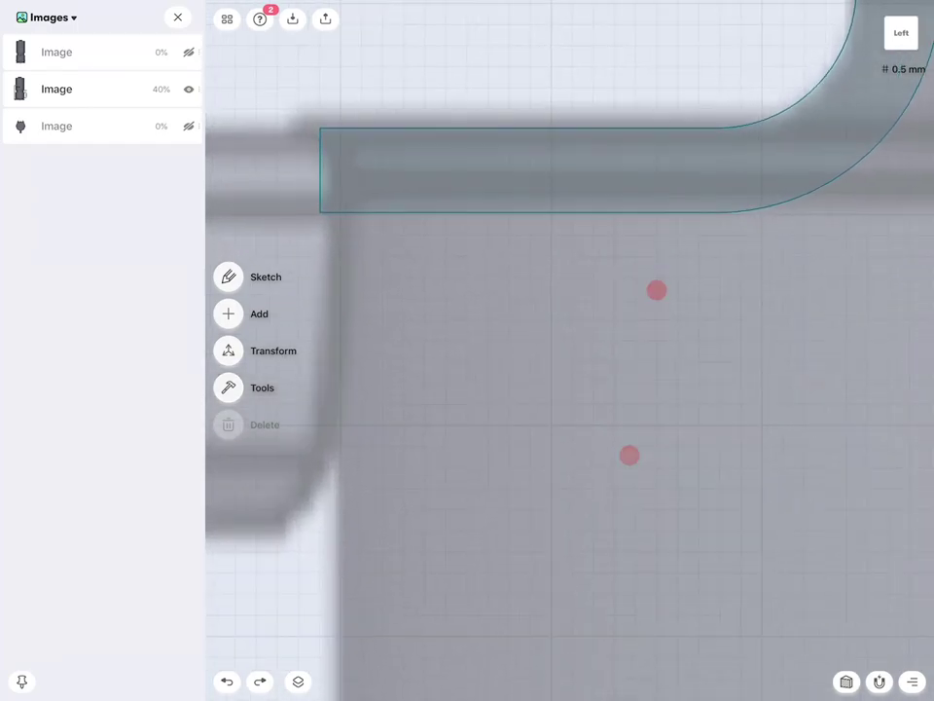
Draw a 10 mm vertical line down from the top wall's outer corner.
{"action": "left_click", "coordinate": [334, 212]}
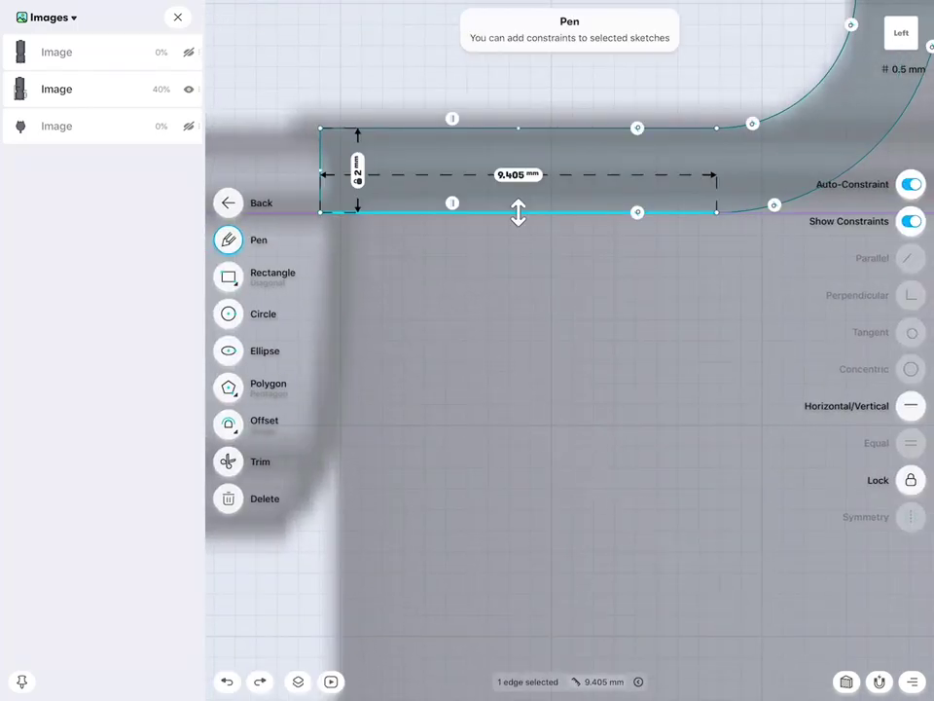
{"action": "scroll", "coordinate": [685, 344], "scroll_direction": "down", "scroll_amount": 2}
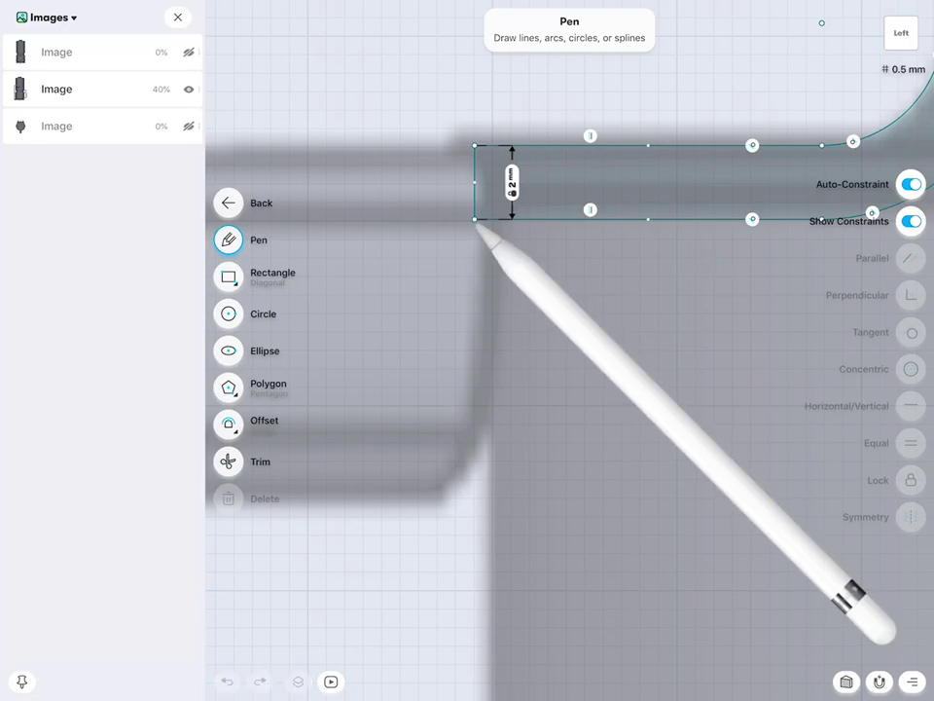
{"action": "left_click_drag", "start_coordinate": [474, 219], "coordinate": [474, 492]}
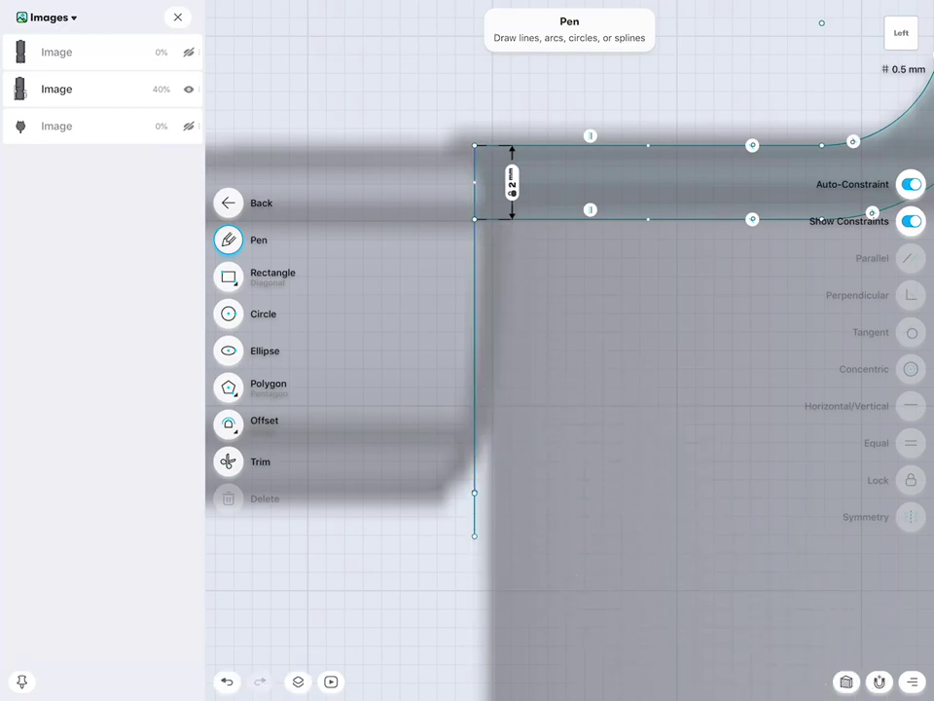
{"action": "left_click", "coordinate": [227, 681]}
{"action": "left_click_drag", "start_coordinate": [474, 219], "coordinate": [474, 553]}
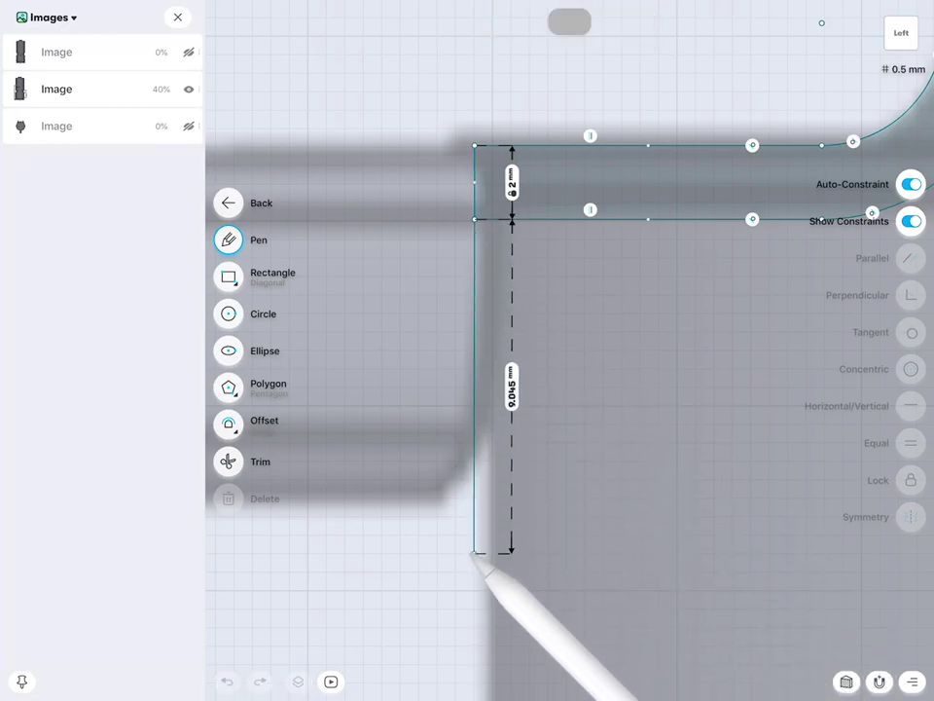
{"action": "left_click", "coordinate": [512, 385]}
{"action": "left_click", "coordinate": [470, 438]}
{"action": "left_click", "coordinate": [497, 465]}
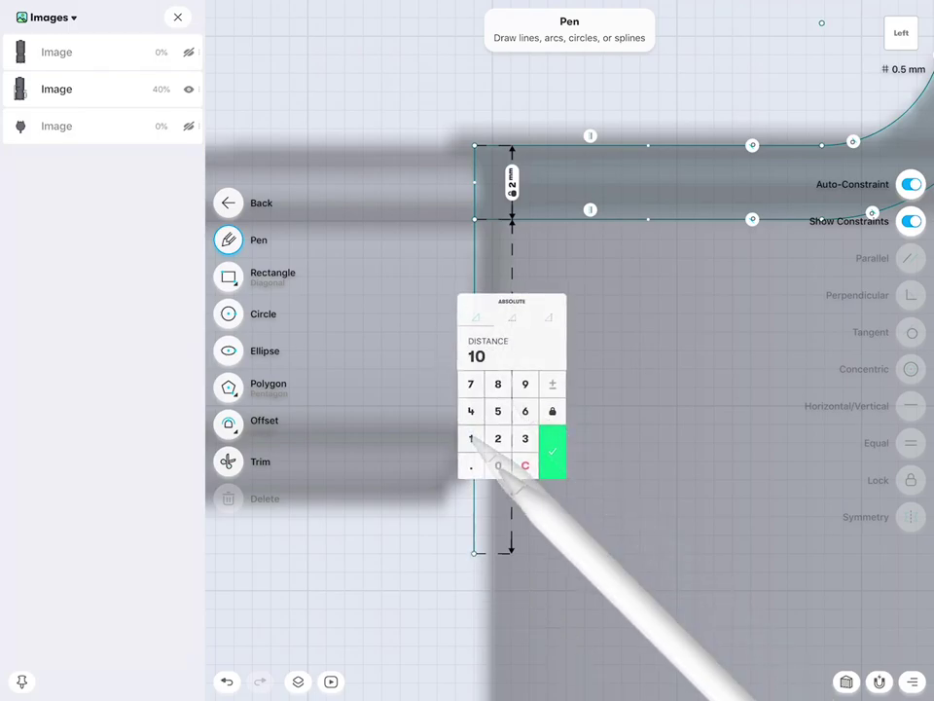
{"action": "left_click", "coordinate": [551, 453]}
{"action": "scroll", "coordinate": [698, 408], "scroll_direction": "down", "scroll_amount": 1}
{"action": "scroll", "coordinate": [697, 409], "scroll_direction": "down", "scroll_amount": 1}
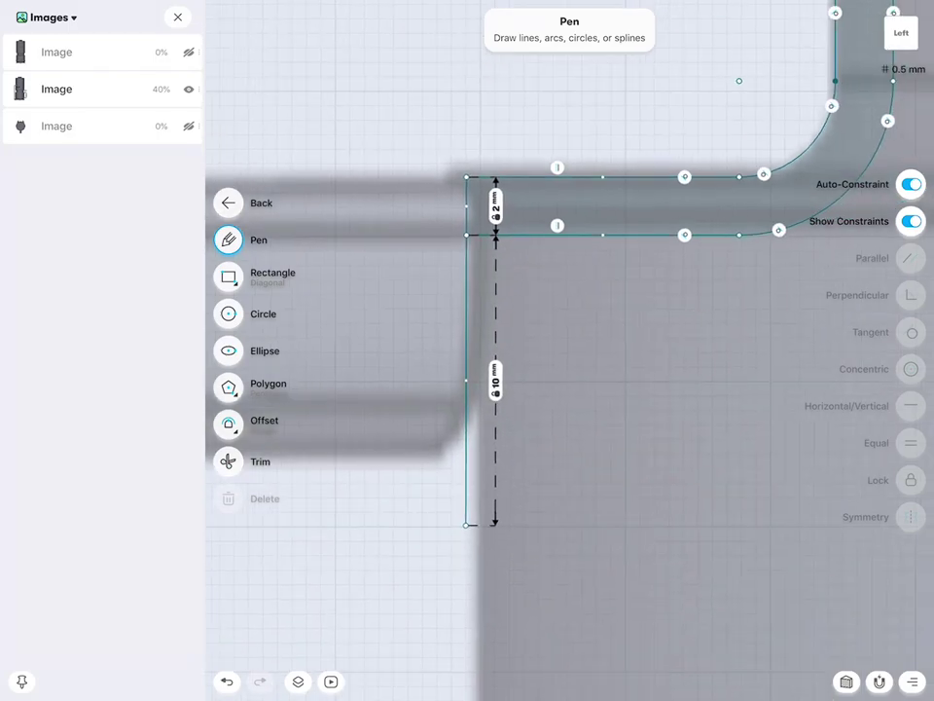
Offset the vertical line by 1.0 mm and draw a line along the inner edge to the wall corner.
{"action": "left_click", "coordinate": [227, 423]}
{"action": "left_click_drag", "start_coordinate": [468, 375], "coordinate": [495, 376]}
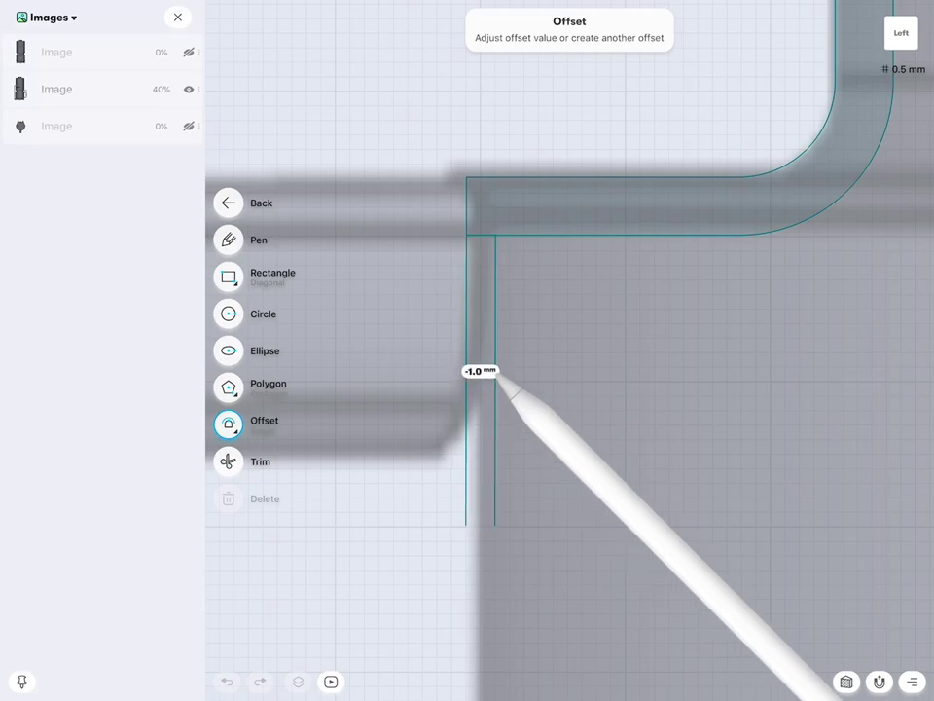
{"action": "left_click", "coordinate": [226, 239]}
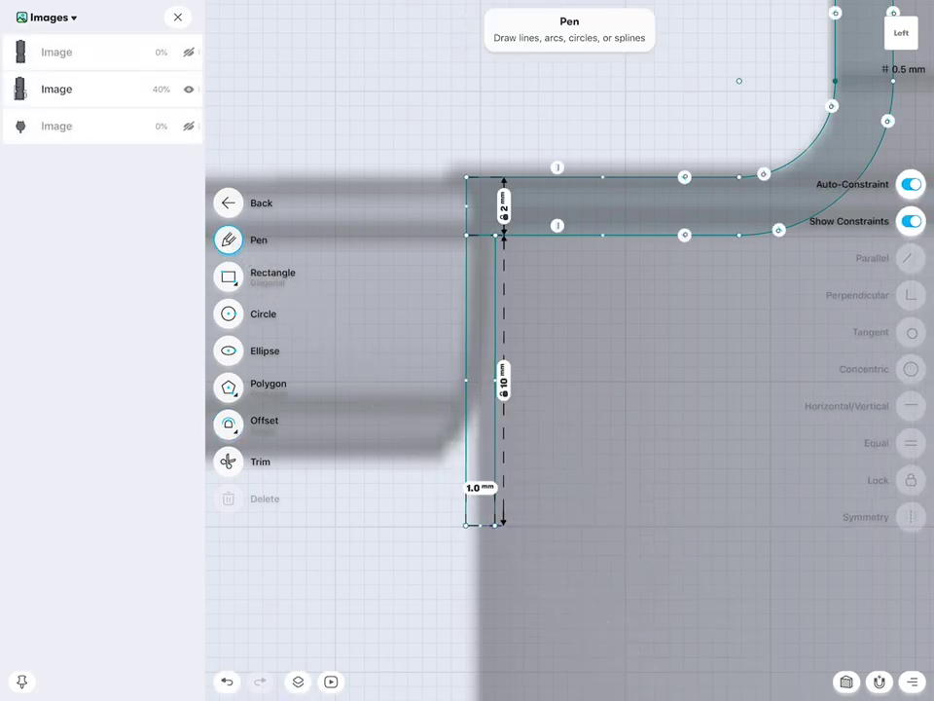
{"action": "scroll", "coordinate": [668, 366], "scroll_direction": "up", "scroll_amount": 5}
{"action": "scroll", "coordinate": [679, 391], "scroll_direction": "up", "scroll_amount": 3}
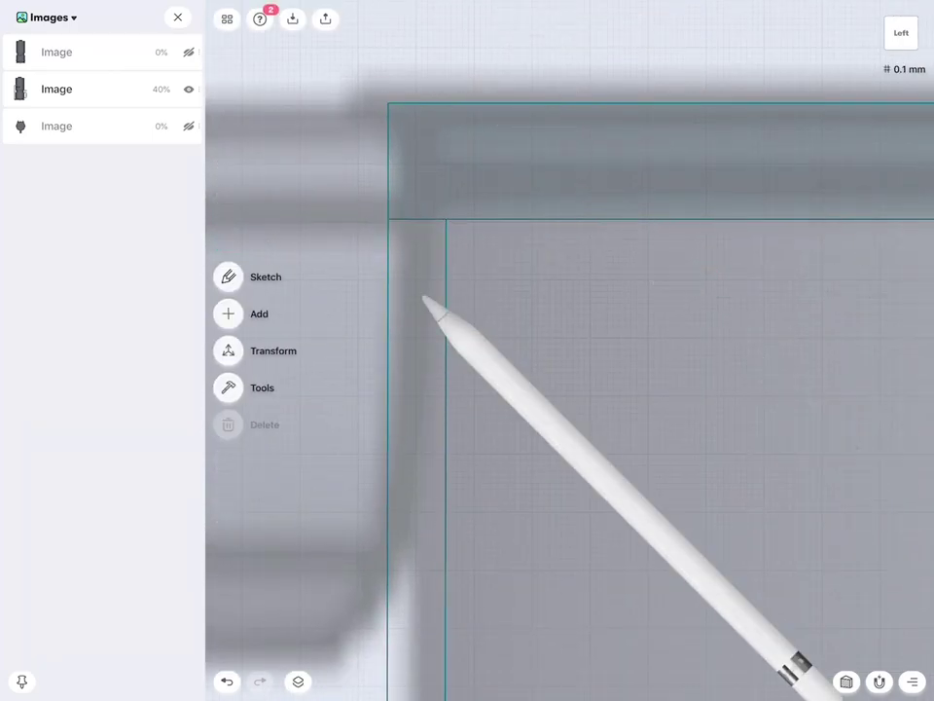
{"action": "left_click", "coordinate": [447, 253]}
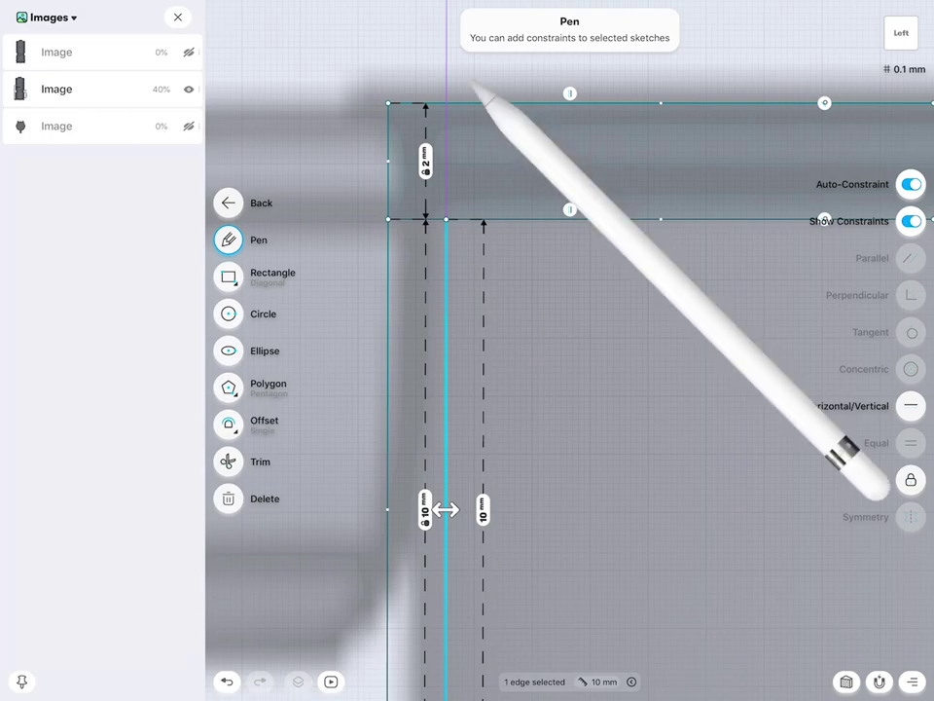
{"action": "left_click_drag", "start_coordinate": [447, 219], "coordinate": [445, 275]}
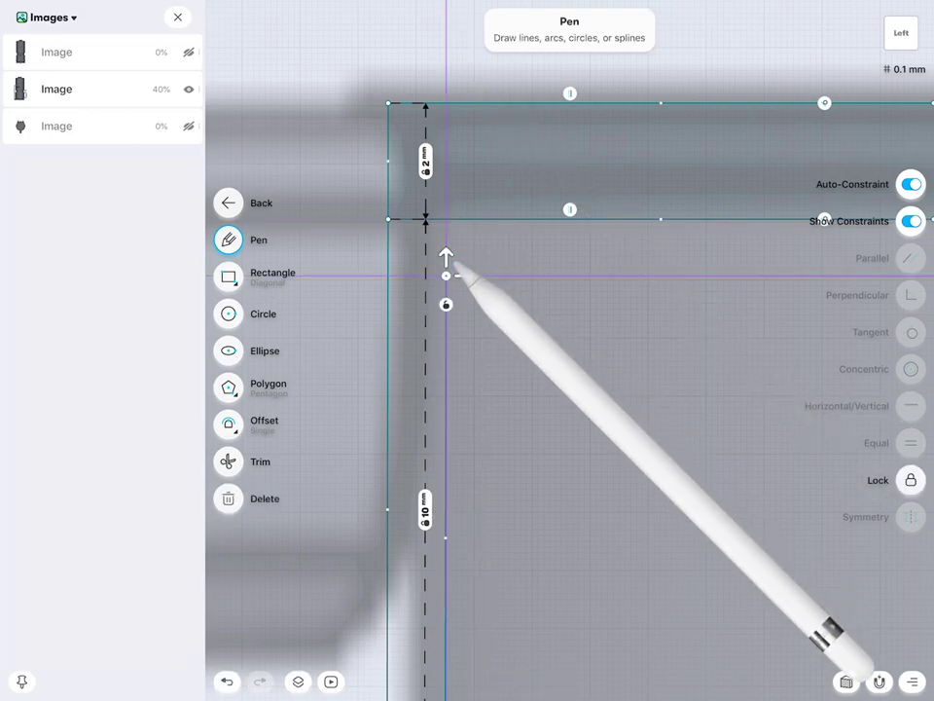
{"action": "left_click_drag", "start_coordinate": [456, 276], "coordinate": [445, 219]}
{"action": "scroll", "coordinate": [654, 294], "scroll_direction": "down", "scroll_amount": 2}
{"action": "scroll", "coordinate": [653, 294], "scroll_direction": "down", "scroll_amount": 3}
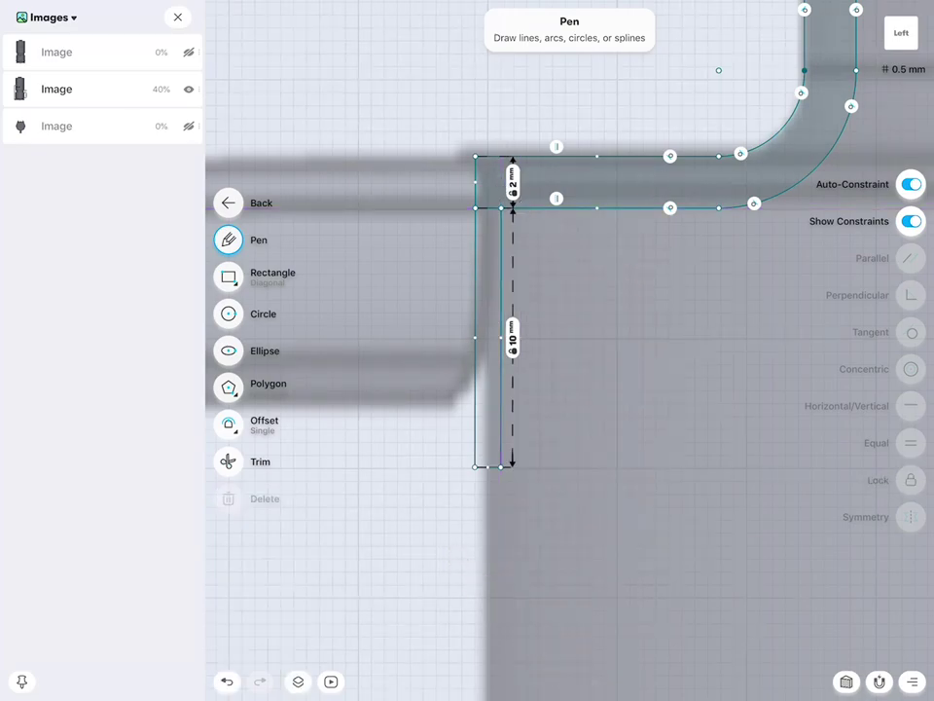
{"action": "scroll", "coordinate": [688, 466], "scroll_direction": "up", "scroll_amount": 3}
{"action": "scroll", "coordinate": [708, 440], "scroll_direction": "up", "scroll_amount": 1}
Delete the strip's bottom edge and extra vertical edges, then redraw its side to the wall corner.
{"action": "left_click", "coordinate": [413, 591]}
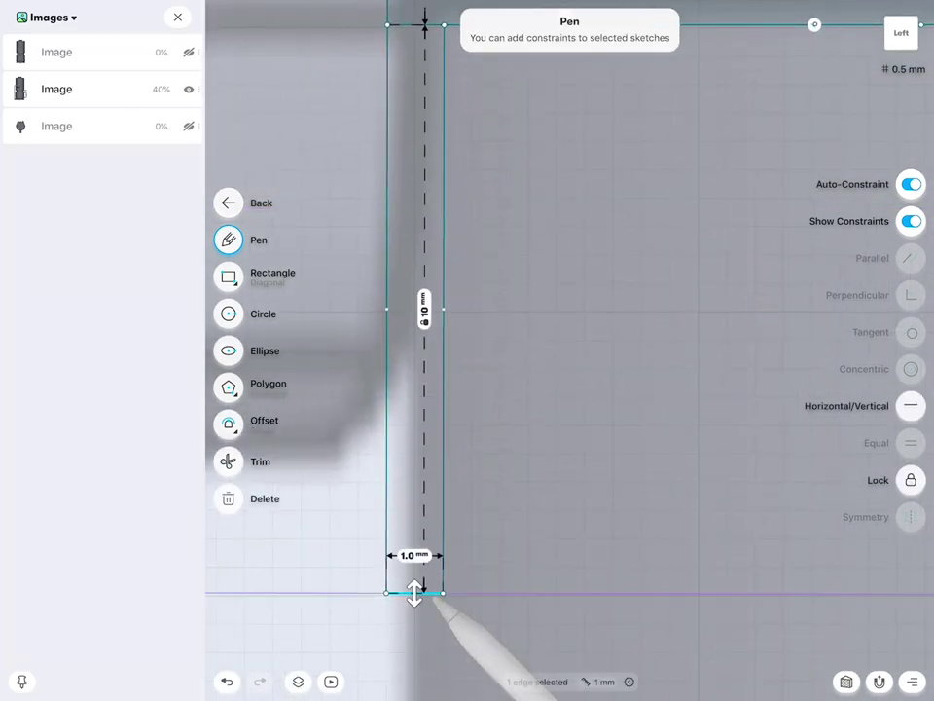
{"action": "left_click", "coordinate": [228, 499]}
{"action": "left_click", "coordinate": [444, 421]}
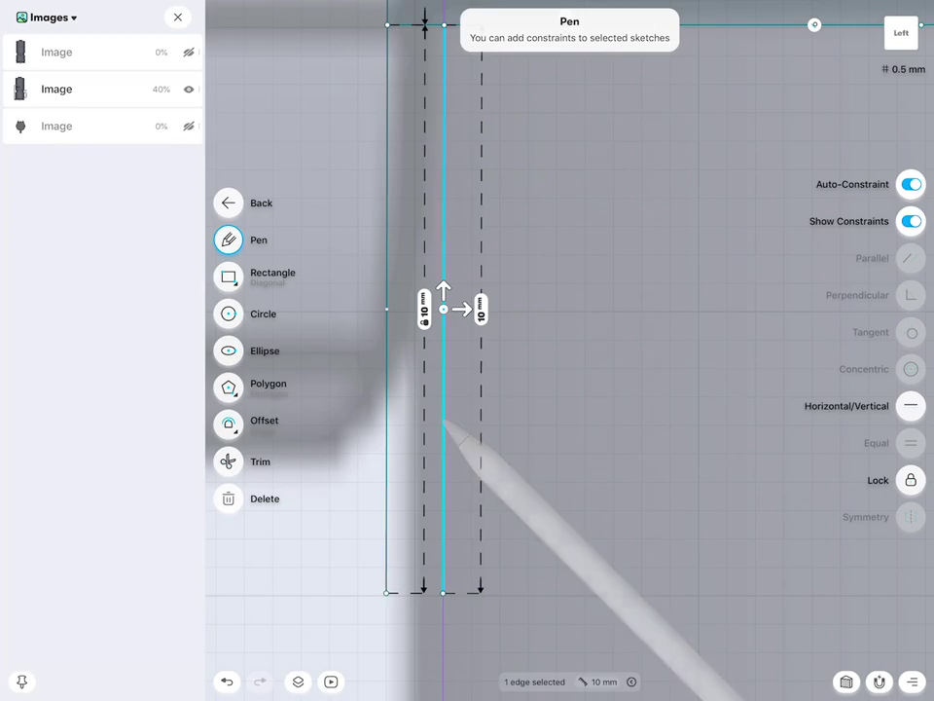
{"action": "left_click", "coordinate": [227, 499]}
{"action": "scroll", "coordinate": [671, 322], "scroll_direction": "up", "scroll_amount": 3}
{"action": "scroll", "coordinate": [633, 389], "scroll_direction": "up", "scroll_amount": 2}
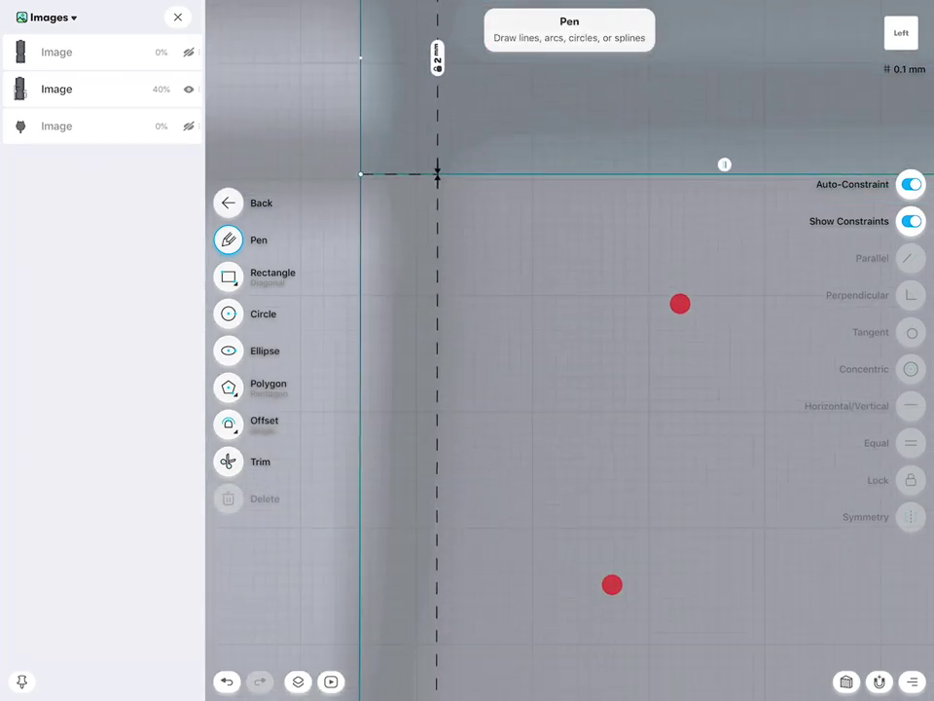
{"action": "left_click", "coordinate": [362, 255]}
{"action": "left_click", "coordinate": [227, 498]}
{"action": "scroll", "coordinate": [613, 314], "scroll_direction": "down", "scroll_amount": 3}
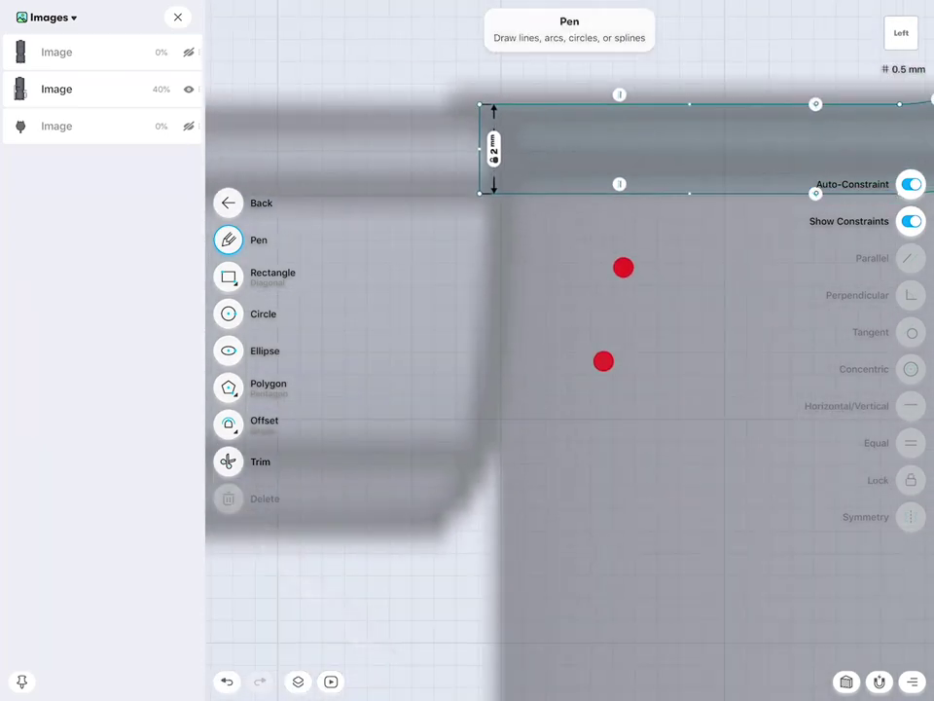
{"action": "mouse_move", "coordinate": [501, 507]}
{"action": "left_mouse_down"}
{"action": "mouse_move", "coordinate": [500, 198]}
{"action": "mouse_move", "coordinate": [524, 193]}
{"action": "mouse_move", "coordinate": [566, 506]}
{"action": "mouse_move", "coordinate": [502, 507]}
{"action": "left_mouse_up"}
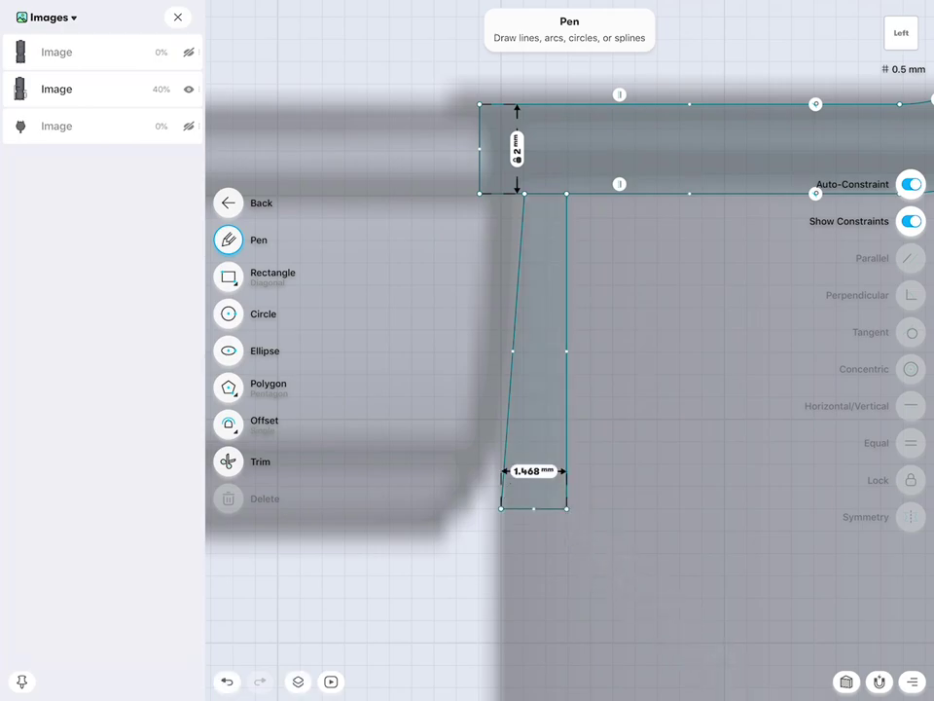
Set the strip's bottom edge width to 1.0 mm.
{"action": "left_click", "coordinate": [540, 508]}
{"action": "left_click", "coordinate": [545, 508]}
{"action": "left_click", "coordinate": [540, 508]}
{"action": "left_click", "coordinate": [545, 508]}
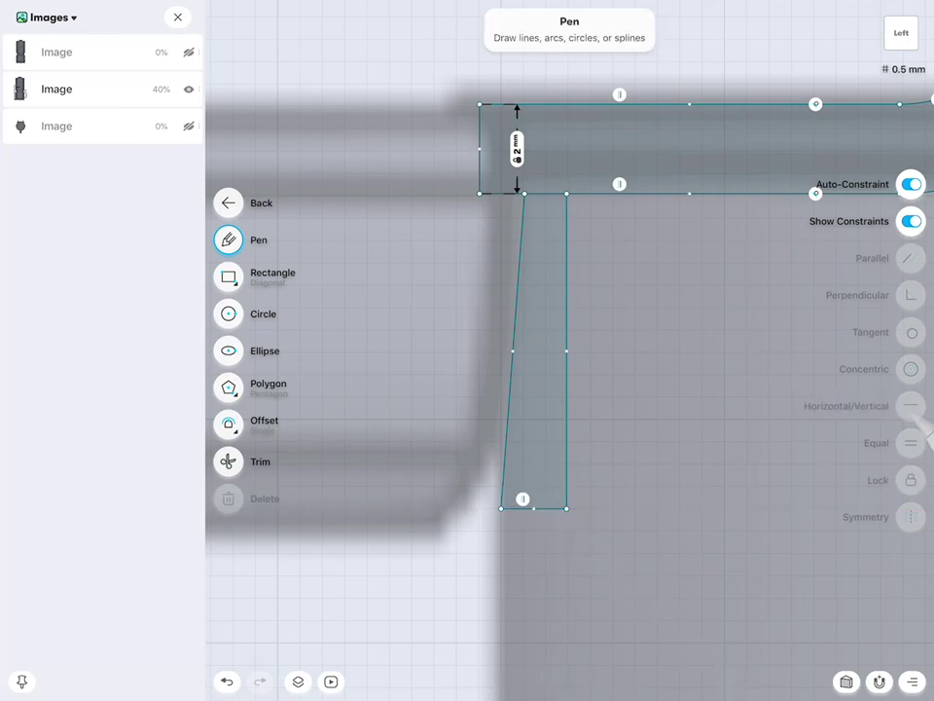
{"action": "left_click", "coordinate": [545, 508]}
{"action": "left_click", "coordinate": [534, 470]}
{"action": "type", "text": "1"}
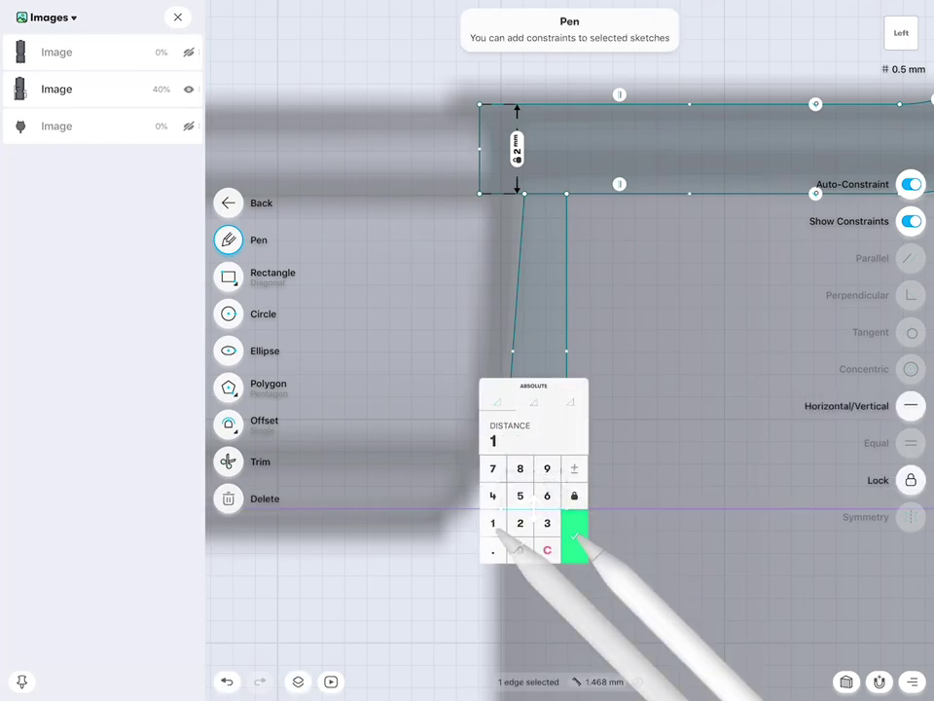
{"action": "left_click", "coordinate": [575, 538]}
{"action": "left_click", "coordinate": [545, 350]}
Make the slanted edge vertical and move the strip flush with the wall's outer edge.
{"action": "left_click", "coordinate": [546, 442]}
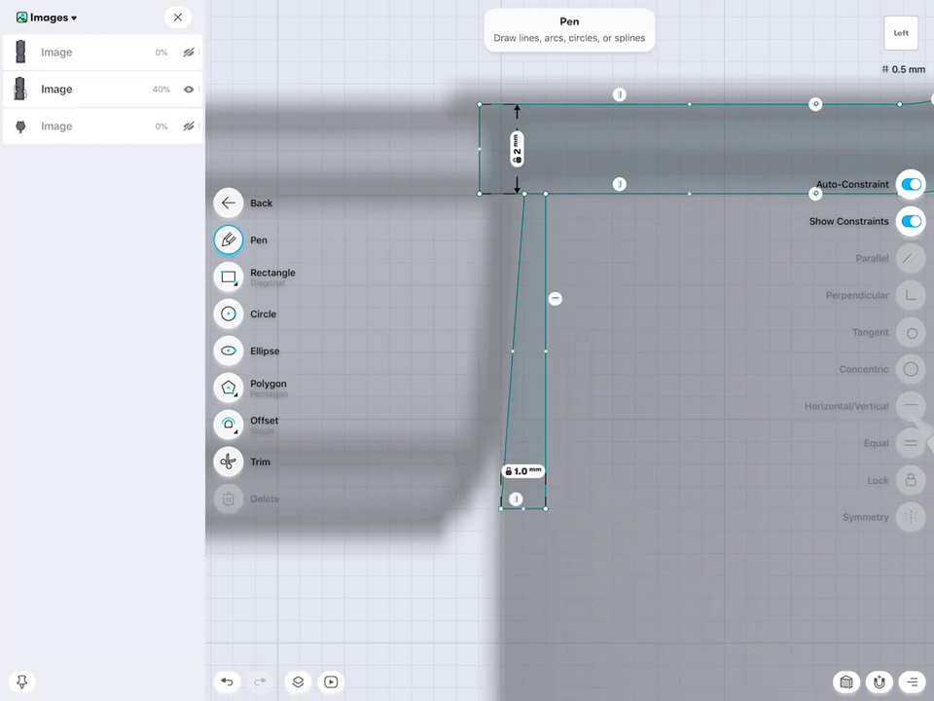
{"action": "left_click", "coordinate": [508, 428]}
{"action": "left_click", "coordinate": [911, 406]}
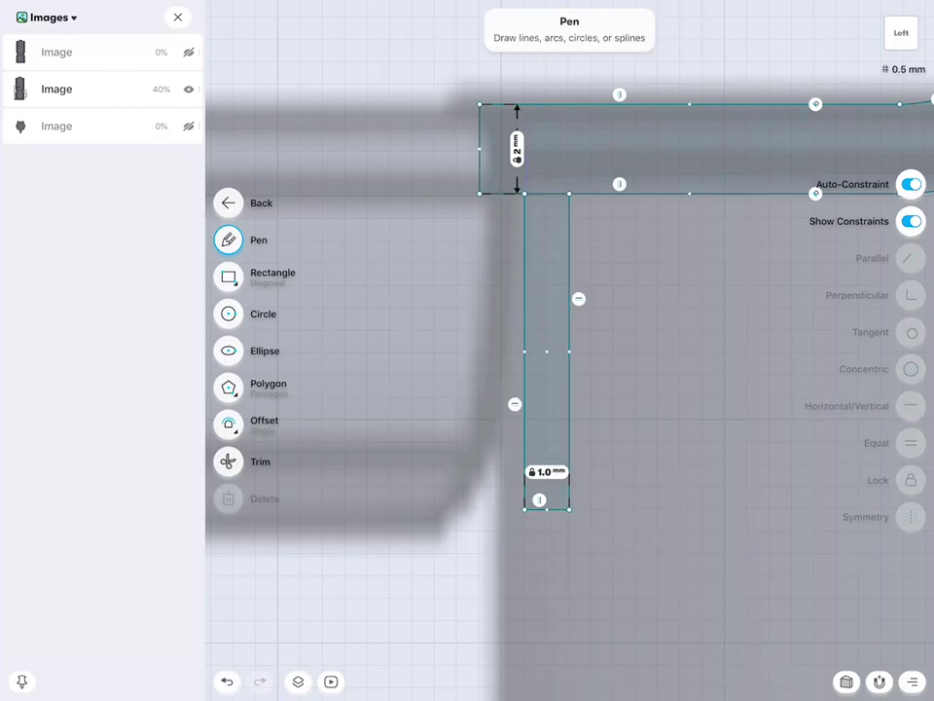
{"action": "left_click", "coordinate": [525, 193]}
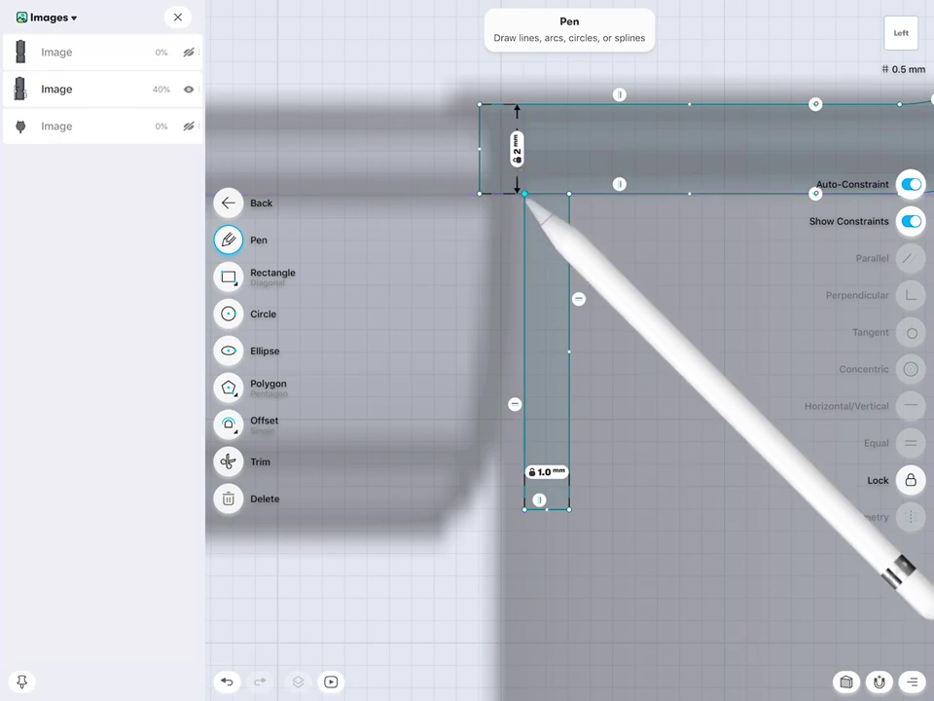
{"action": "left_click_drag", "start_coordinate": [525, 192], "coordinate": [479, 192]}
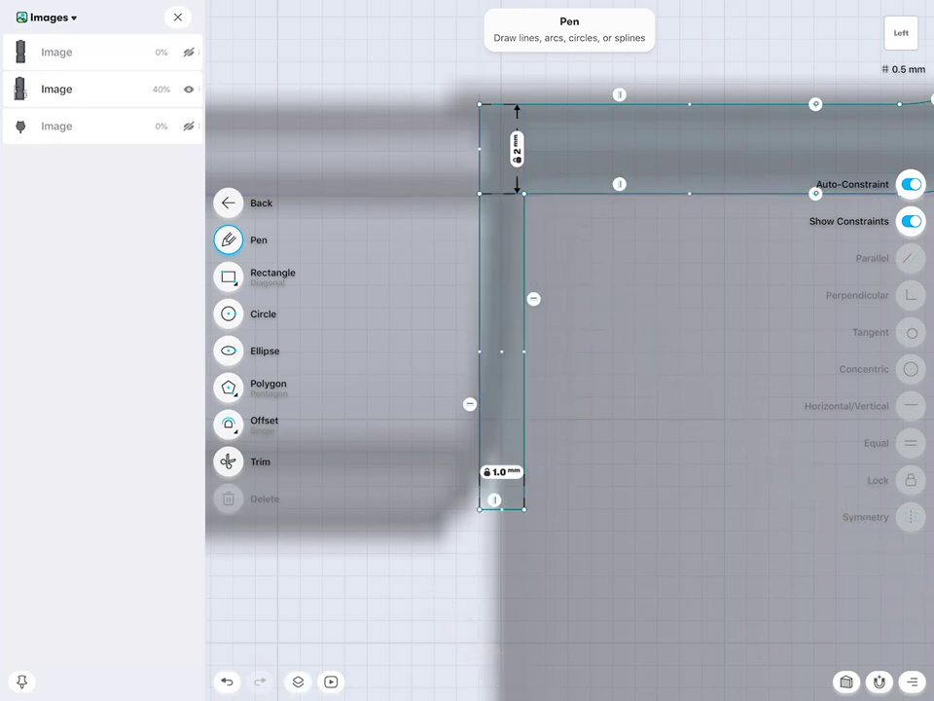
Lock the strip's left edge at 10 mm tall and finish line drawing.
{"action": "left_click", "coordinate": [480, 394]}
{"action": "left_click", "coordinate": [442, 350]}
{"action": "left_click", "coordinate": [400, 403]}
{"action": "left_click", "coordinate": [428, 431]}
{"action": "left_click", "coordinate": [483, 428]}
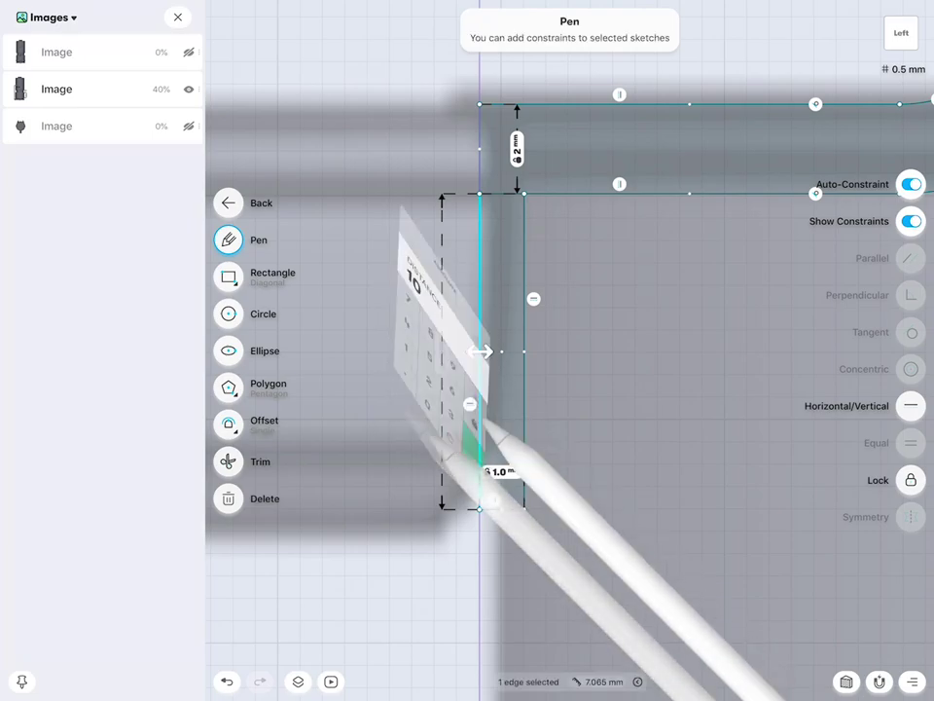
{"action": "scroll", "coordinate": [625, 355], "scroll_direction": "down", "scroll_amount": 3}
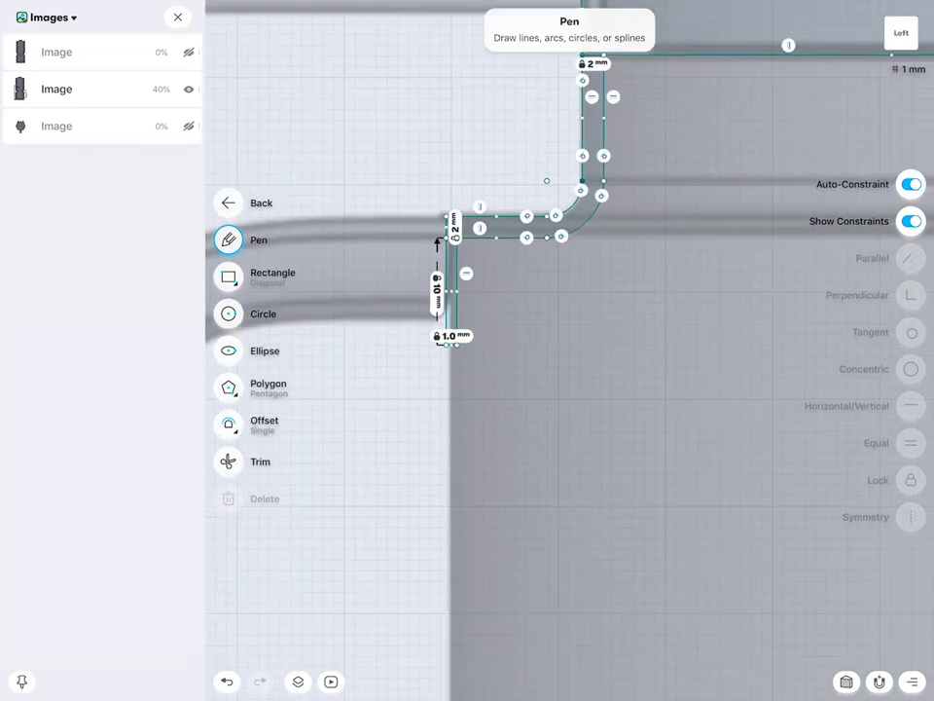
{"action": "left_click", "coordinate": [434, 494]}
{"action": "scroll", "coordinate": [611, 294], "scroll_direction": "up", "scroll_amount": 5}
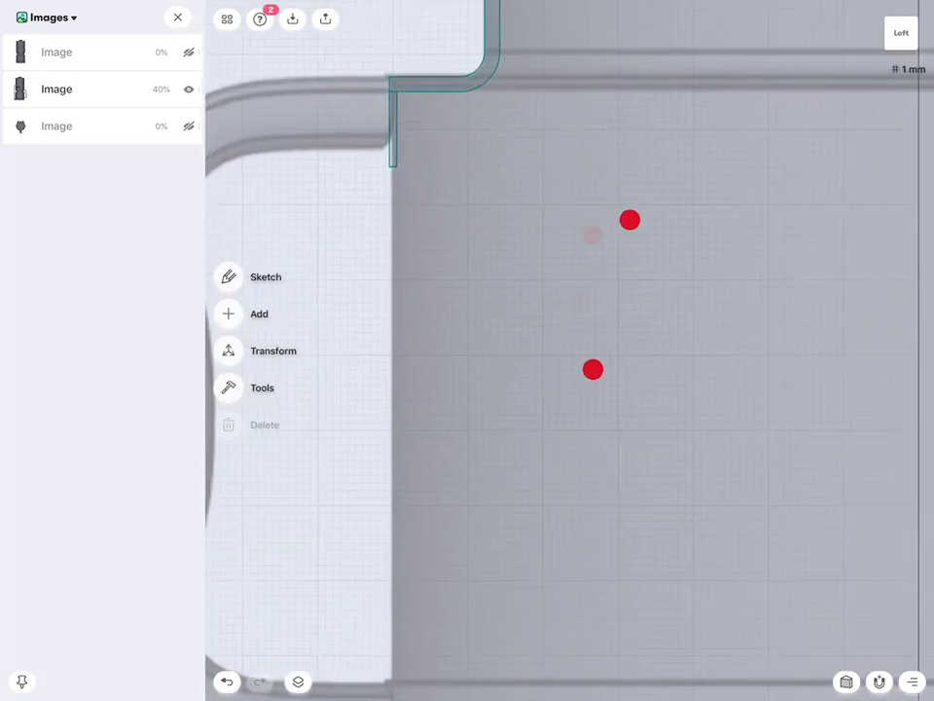
Draw the wall line down from the strip to the handle's bottom.
{"action": "scroll", "coordinate": [611, 294], "scroll_direction": "up", "scroll_amount": 3}
{"action": "left_click", "coordinate": [427, 261]}
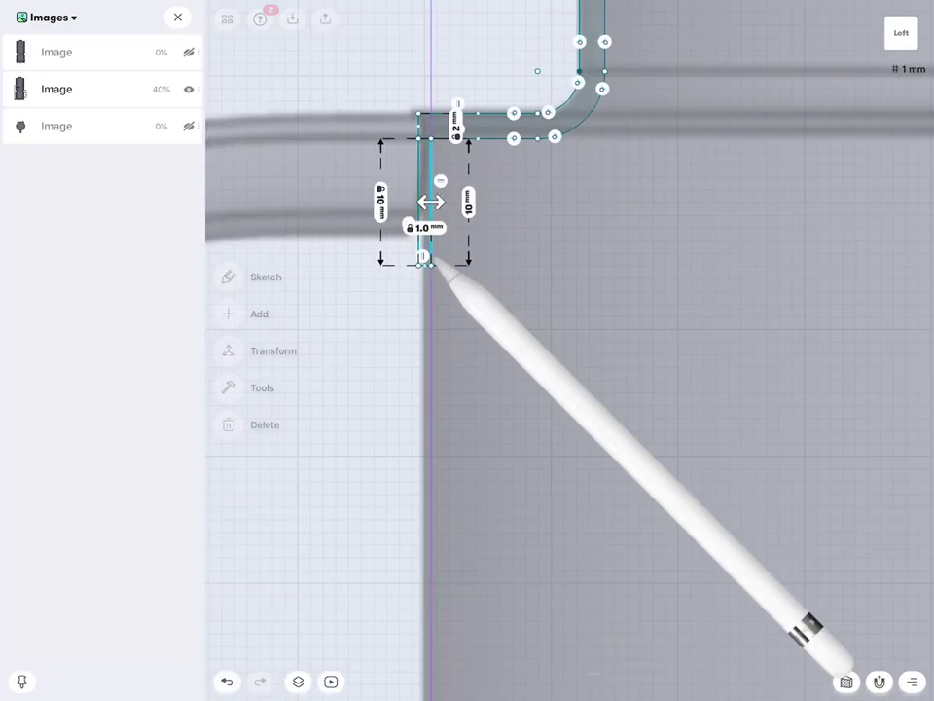
{"action": "left_click", "coordinate": [428, 261]}
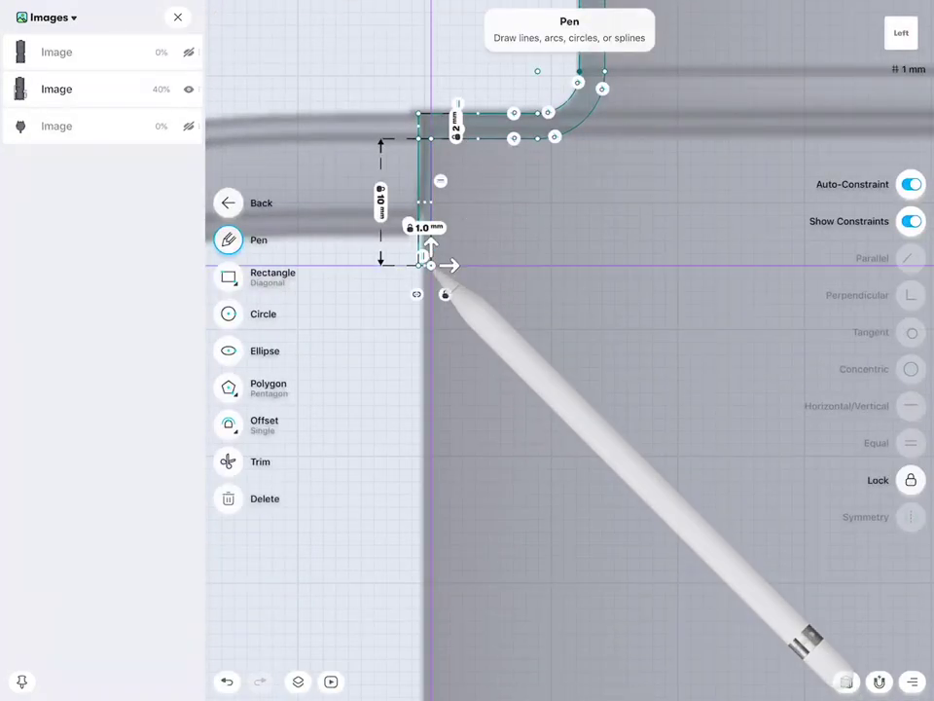
{"action": "left_click_drag", "start_coordinate": [427, 263], "coordinate": [431, 575]}
{"action": "scroll", "coordinate": [677, 372], "scroll_direction": "down", "scroll_amount": 5}
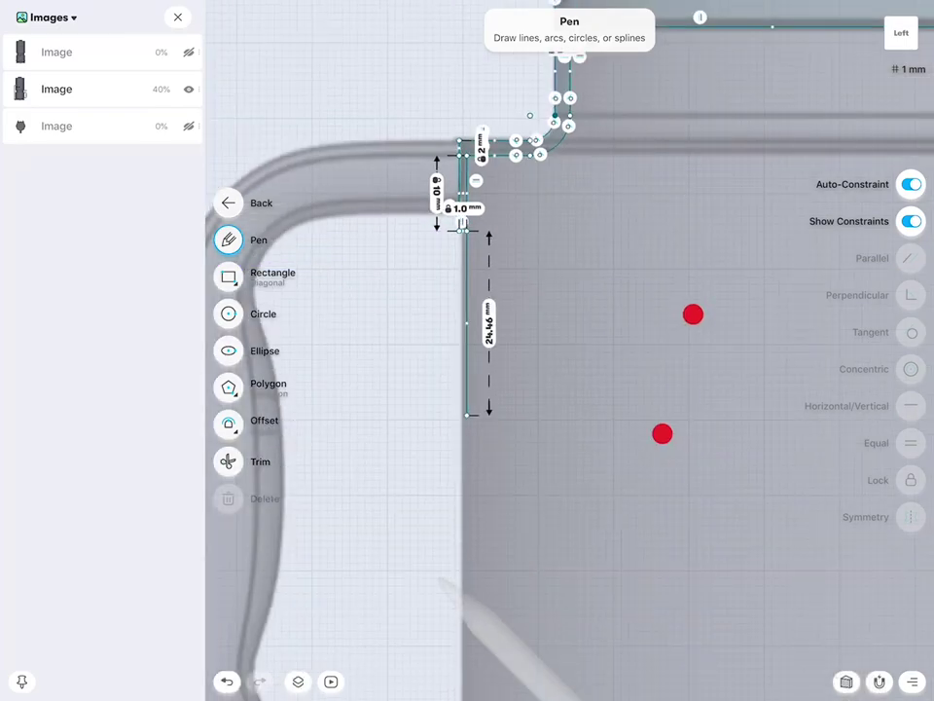
{"action": "scroll", "coordinate": [643, 245], "scroll_direction": "down", "scroll_amount": 2}
{"action": "mouse_move", "coordinate": [457, 242]}
{"action": "left_mouse_down"}
{"action": "mouse_move", "coordinate": [457, 222]}
{"action": "mouse_move", "coordinate": [457, 522]}
{"action": "left_mouse_up"}
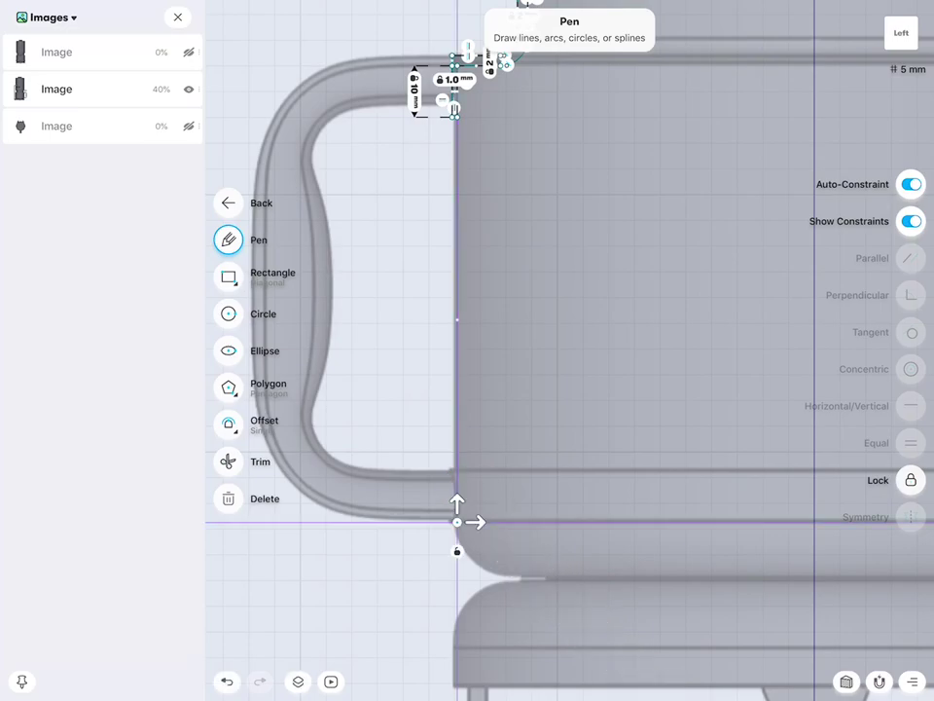
Add a 5 mm ledge and a 2 mm step dropping down from it.
{"action": "scroll", "coordinate": [695, 333], "scroll_direction": "up", "scroll_amount": 5}
{"action": "scroll", "coordinate": [684, 238], "scroll_direction": "up", "scroll_amount": 3}
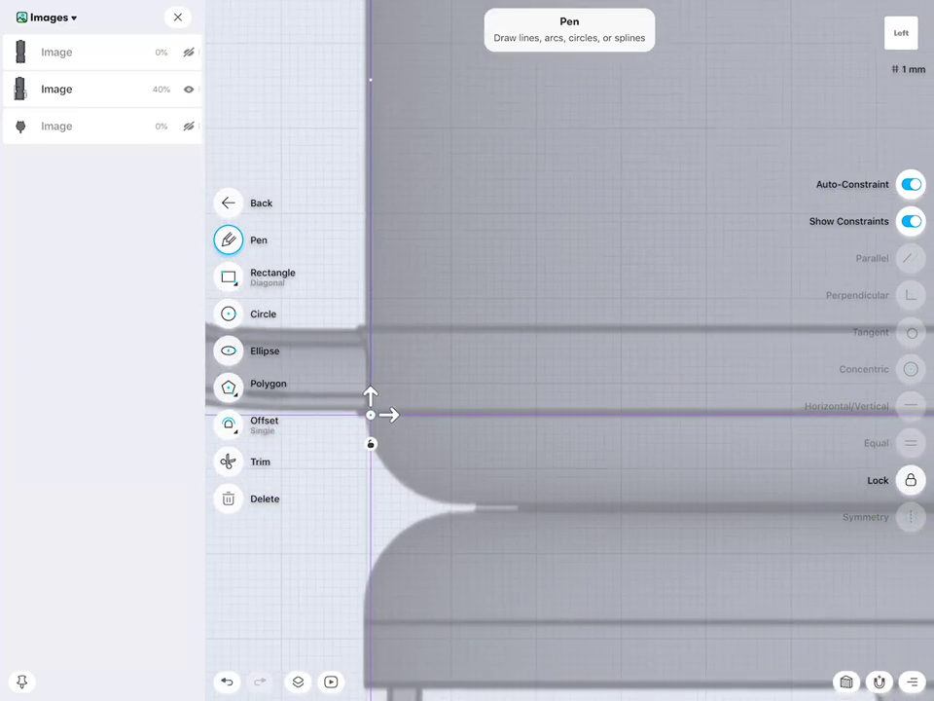
{"action": "scroll", "coordinate": [642, 360], "scroll_direction": "down", "scroll_amount": 2}
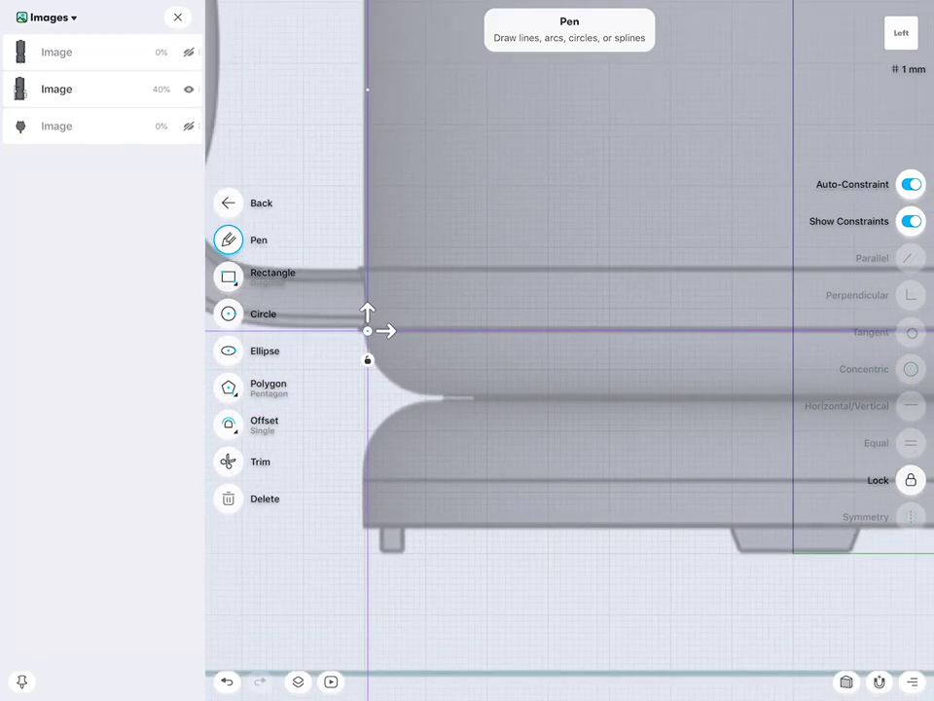
{"action": "scroll", "coordinate": [698, 414], "scroll_direction": "up", "scroll_amount": 2}
{"action": "scroll", "coordinate": [742, 398], "scroll_direction": "up", "scroll_amount": 2}
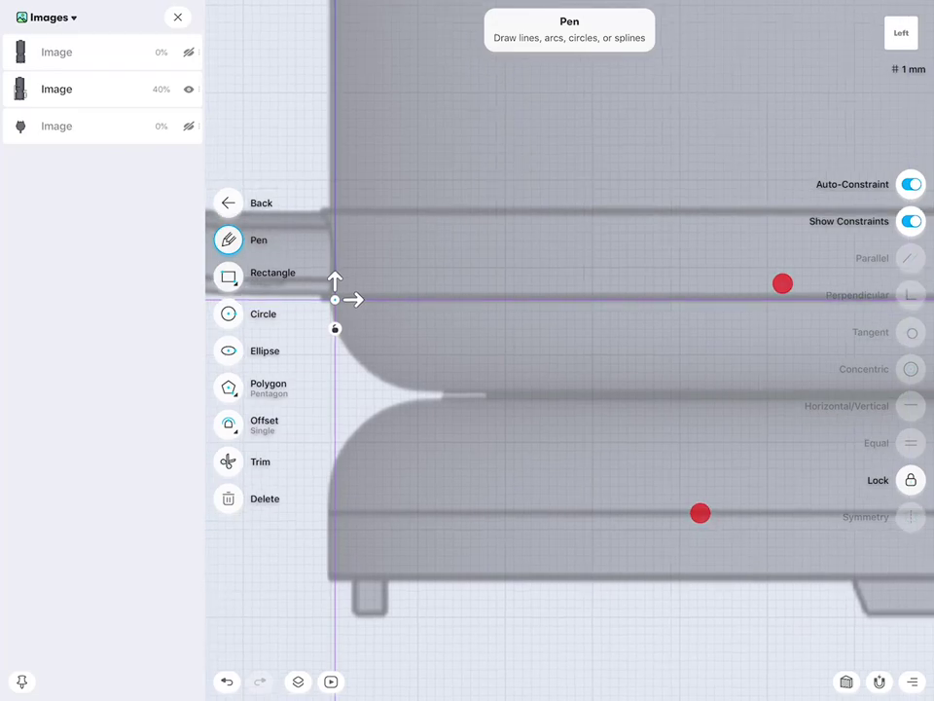
{"action": "left_click_drag", "start_coordinate": [444, 387], "coordinate": [487, 387]}
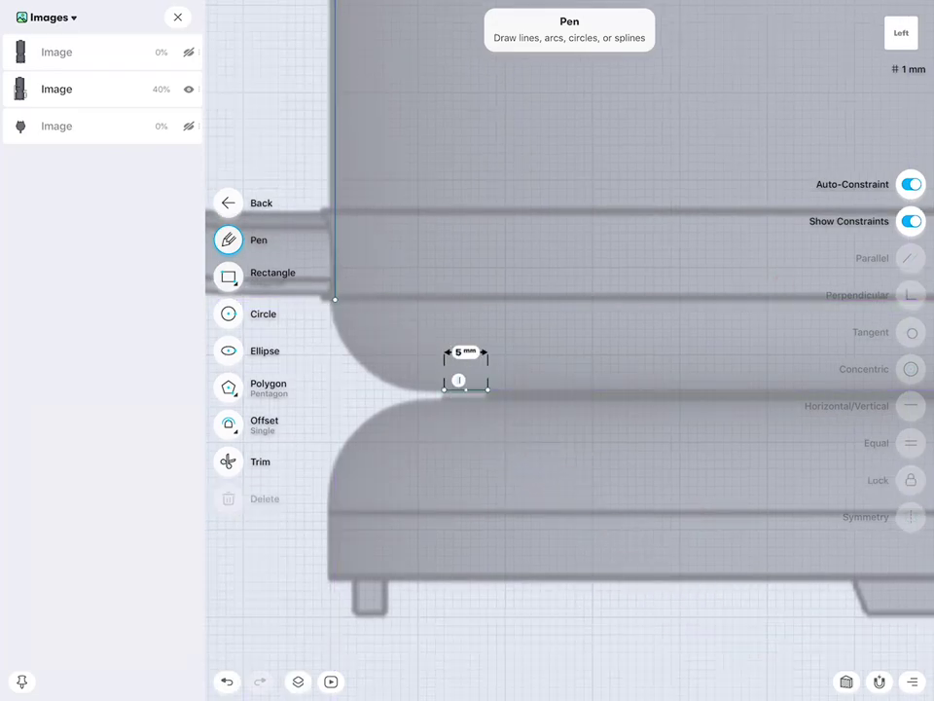
{"action": "scroll", "coordinate": [809, 352], "scroll_direction": "up", "scroll_amount": 3}
{"action": "left_click_drag", "start_coordinate": [508, 371], "coordinate": [508, 409]}
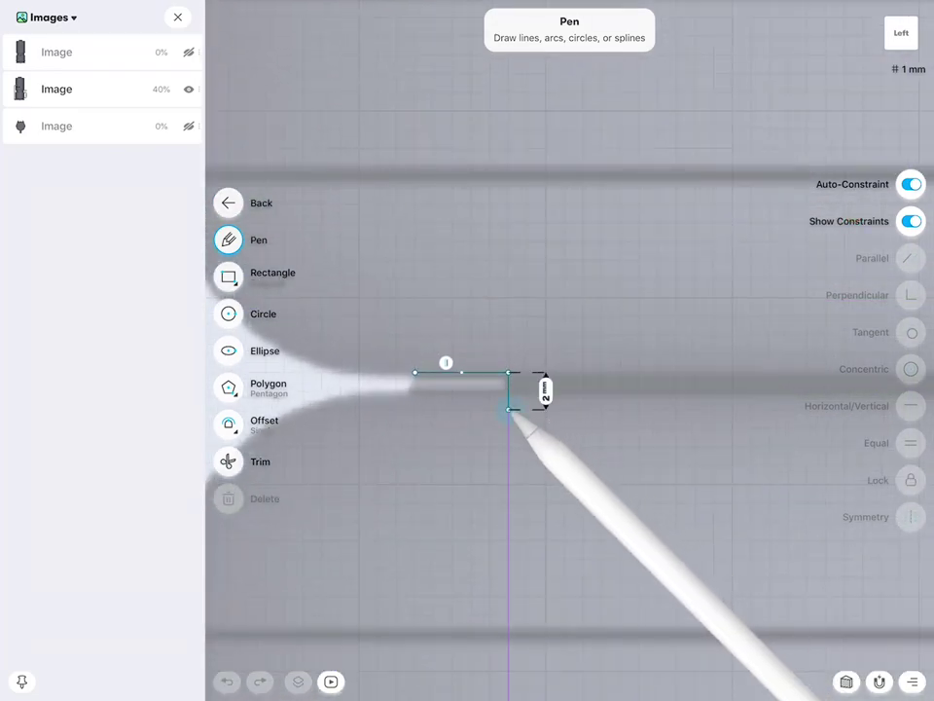
{"action": "scroll", "coordinate": [608, 362], "scroll_direction": "down", "scroll_amount": 3}
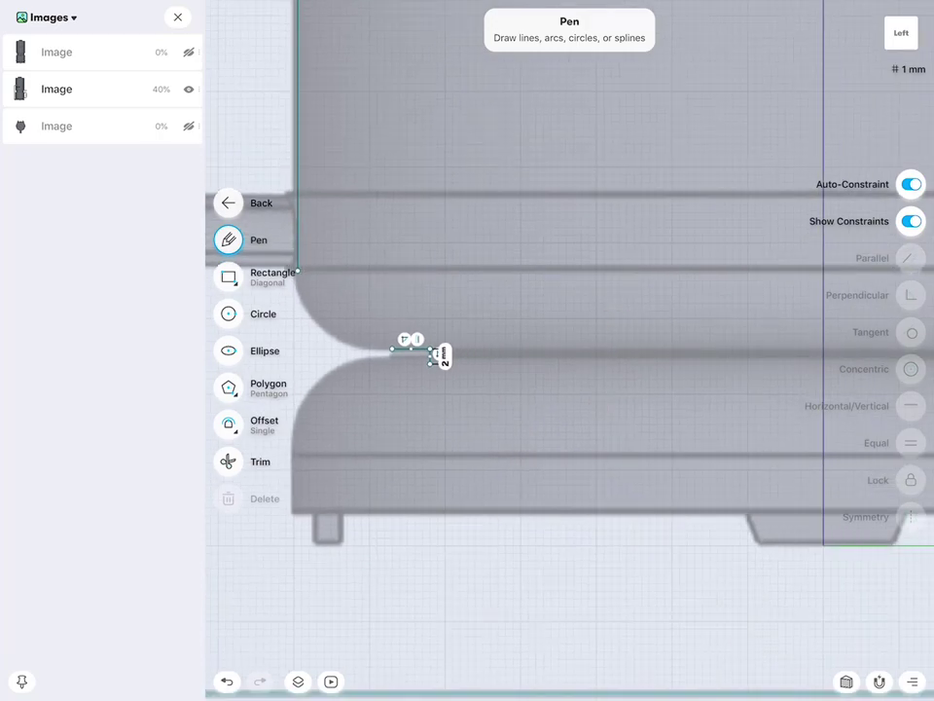
Draw the 52 mm base line, redoing the misplaced first attempt.
{"action": "left_click_drag", "start_coordinate": [431, 363], "coordinate": [820, 364]}
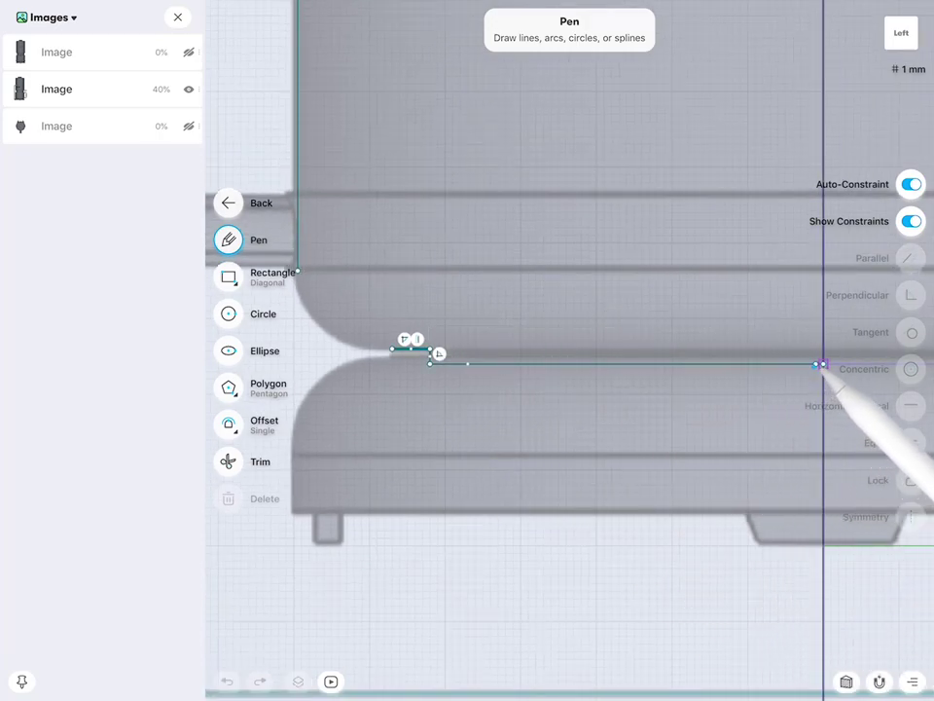
{"action": "left_click", "coordinate": [227, 681]}
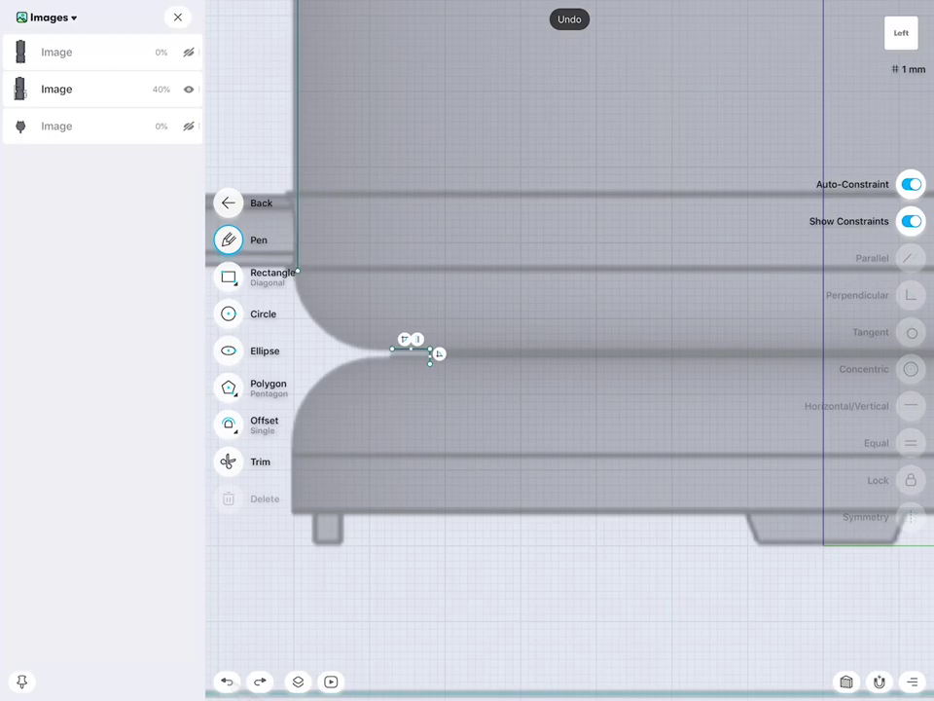
{"action": "left_click_drag", "start_coordinate": [431, 363], "coordinate": [822, 364]}
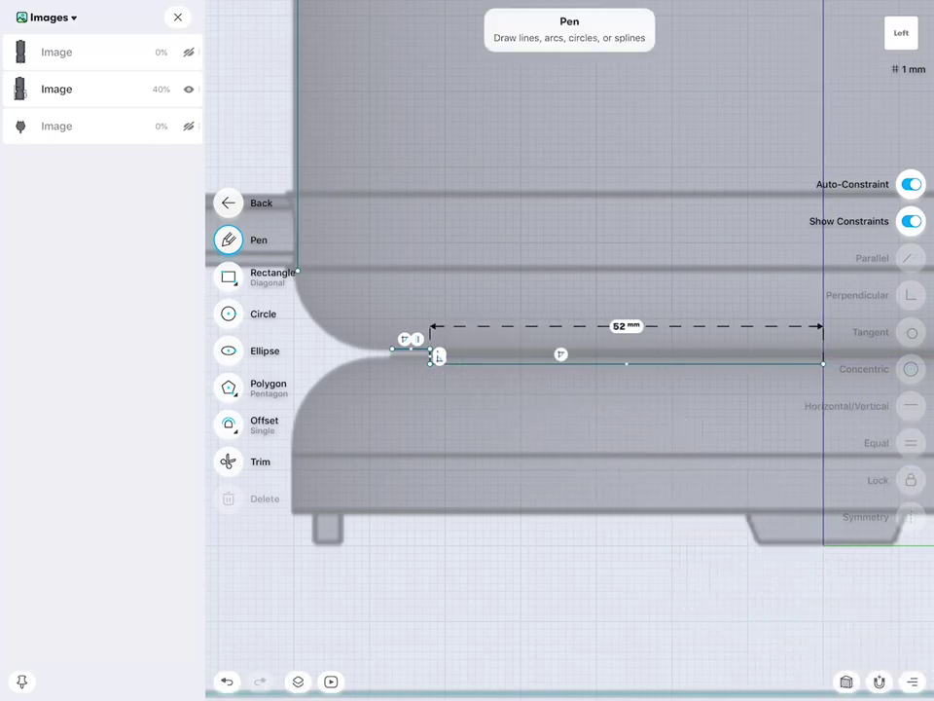
Add a rounded corner arc tangent to the wall that meets the ledge smoothly.
{"action": "scroll", "coordinate": [699, 360], "scroll_direction": "up", "scroll_amount": 2}
{"action": "scroll", "coordinate": [830, 387], "scroll_direction": "up", "scroll_amount": 2}
{"action": "scroll", "coordinate": [770, 387], "scroll_direction": "up", "scroll_amount": 2}
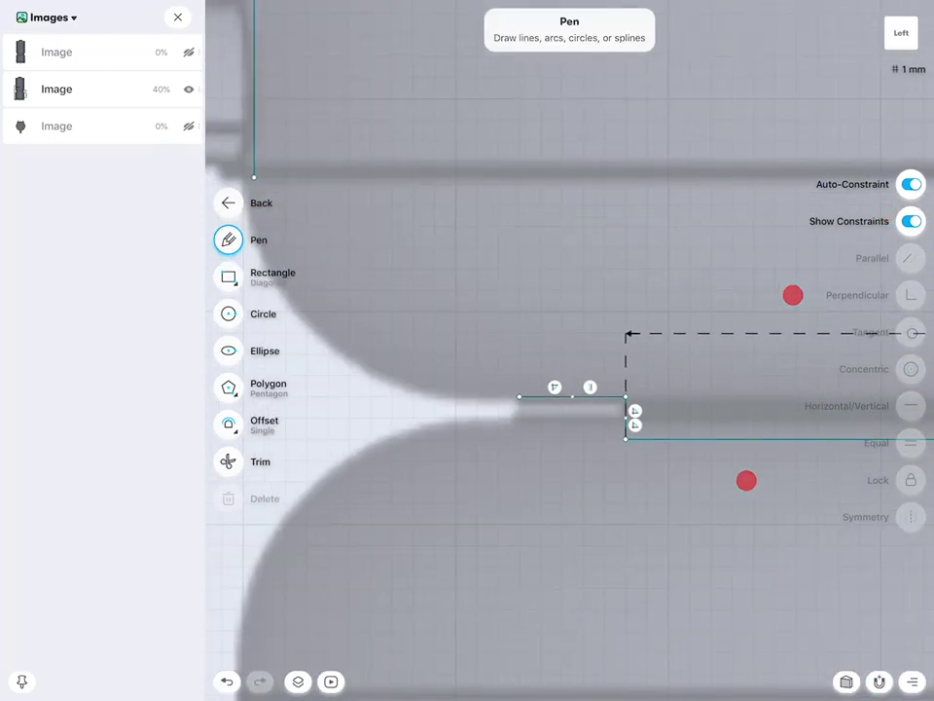
{"action": "scroll", "coordinate": [744, 395], "scroll_direction": "down", "scroll_amount": 2}
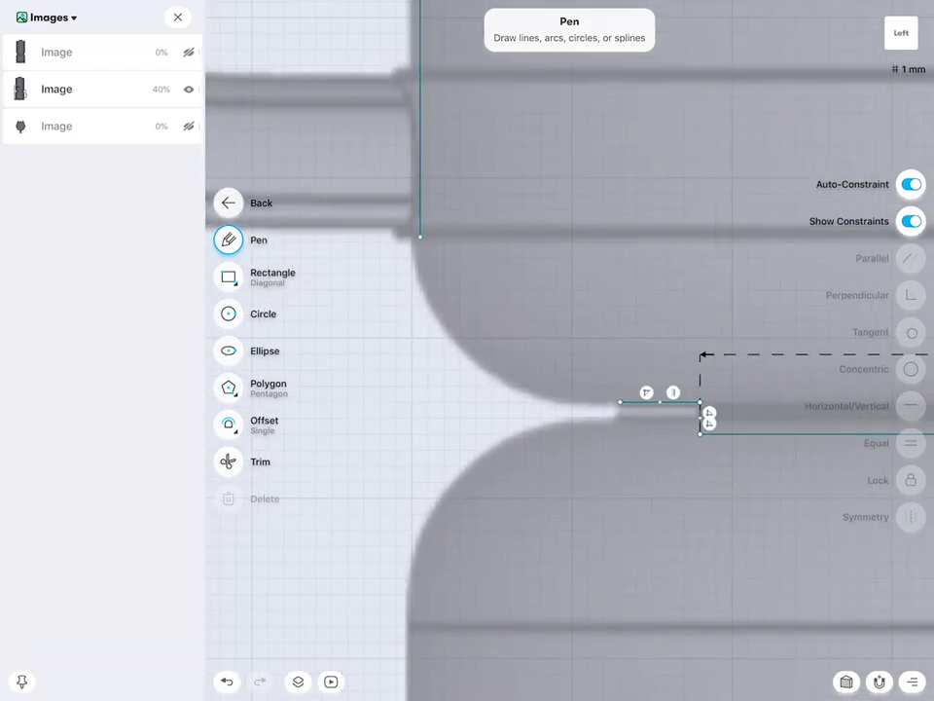
{"action": "left_click_drag", "start_coordinate": [420, 235], "coordinate": [619, 401]}
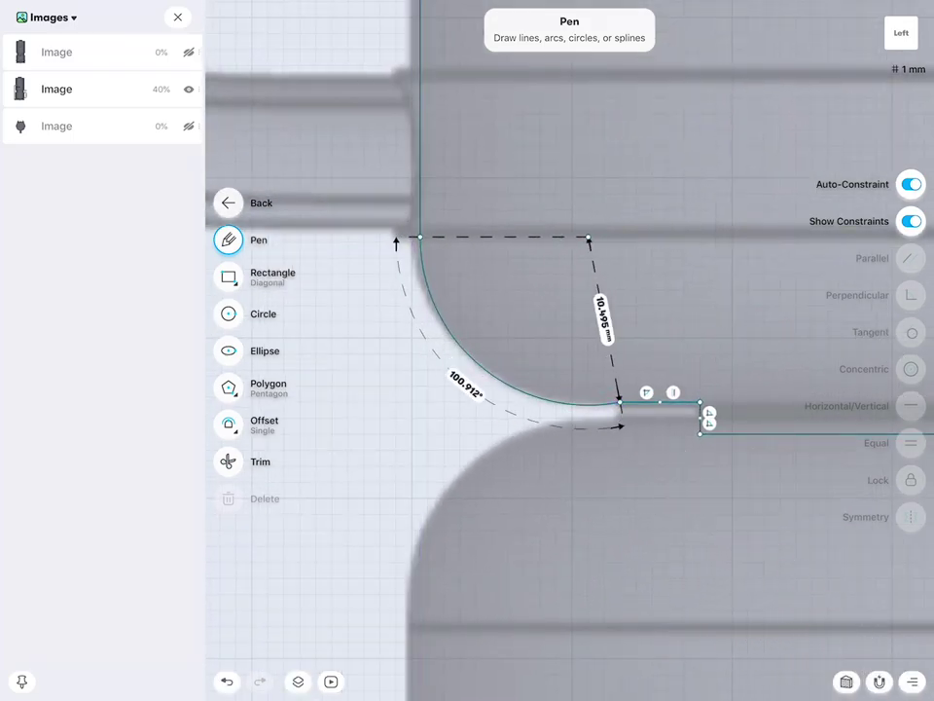
{"action": "left_click", "coordinate": [516, 385]}
{"action": "left_click", "coordinate": [424, 263]}
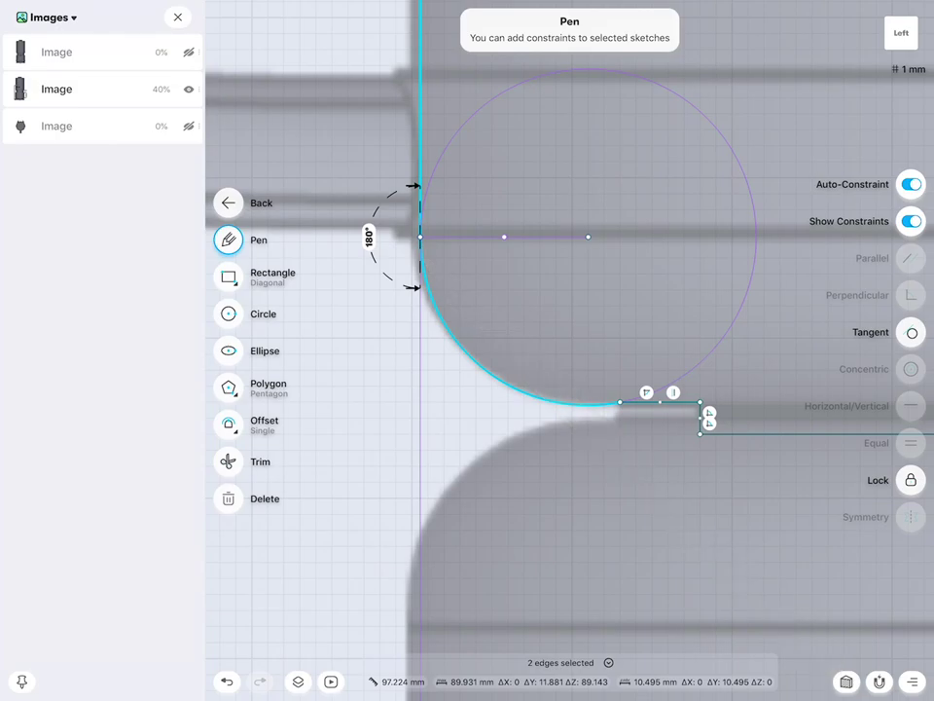
{"action": "left_click", "coordinate": [912, 332]}
{"action": "left_click_drag", "start_coordinate": [620, 401], "coordinate": [588, 404]}
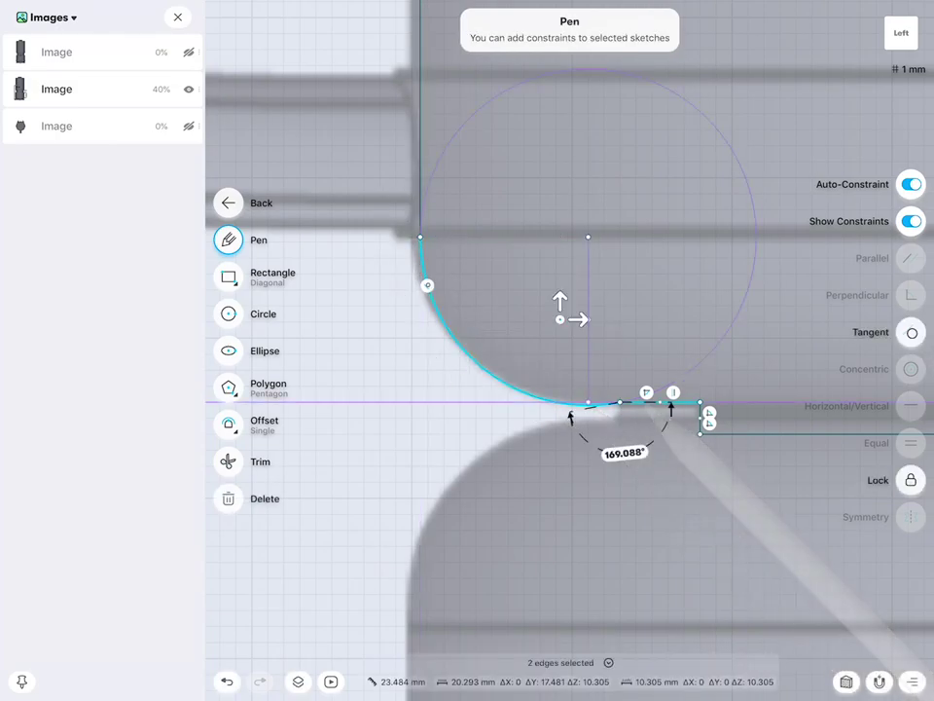
Close the Pen tool to leave sketch editing.
{"action": "scroll", "coordinate": [633, 389], "scroll_direction": "down", "scroll_amount": 3}
{"action": "scroll", "coordinate": [632, 390], "scroll_direction": "down", "scroll_amount": 2}
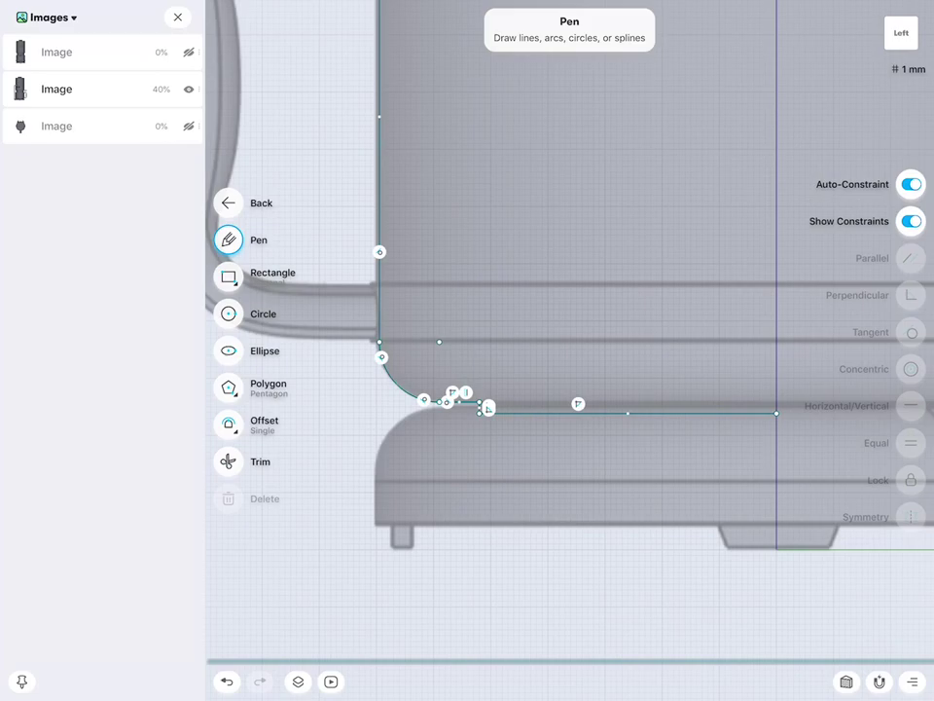
{"action": "scroll", "coordinate": [702, 406], "scroll_direction": "down", "scroll_amount": 5}
{"action": "scroll", "coordinate": [686, 457], "scroll_direction": "up", "scroll_amount": 1}
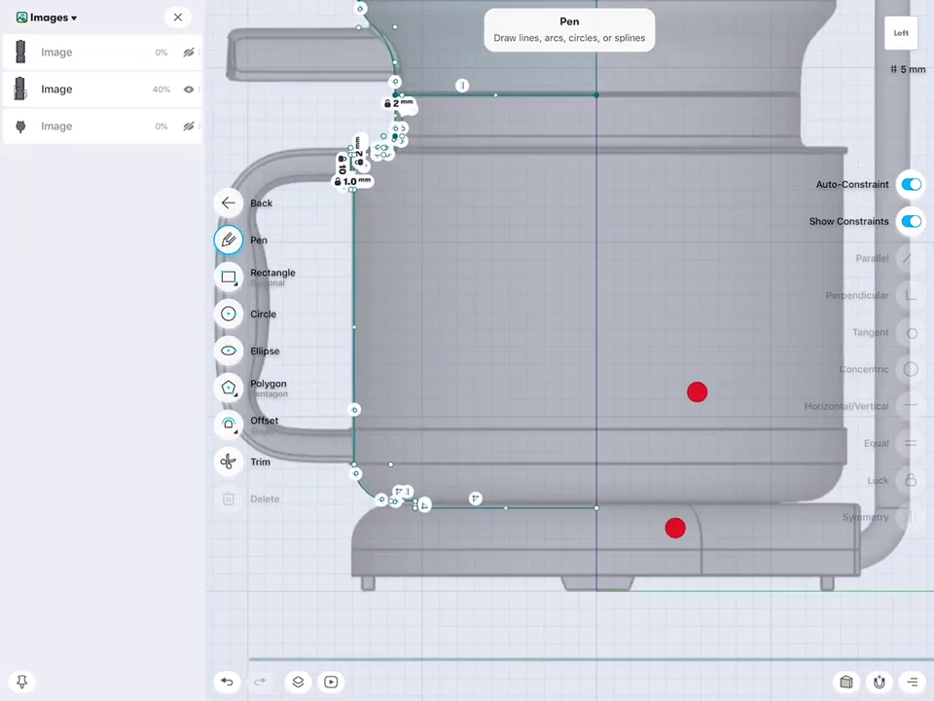
{"action": "scroll", "coordinate": [683, 465], "scroll_direction": "up", "scroll_amount": 1}
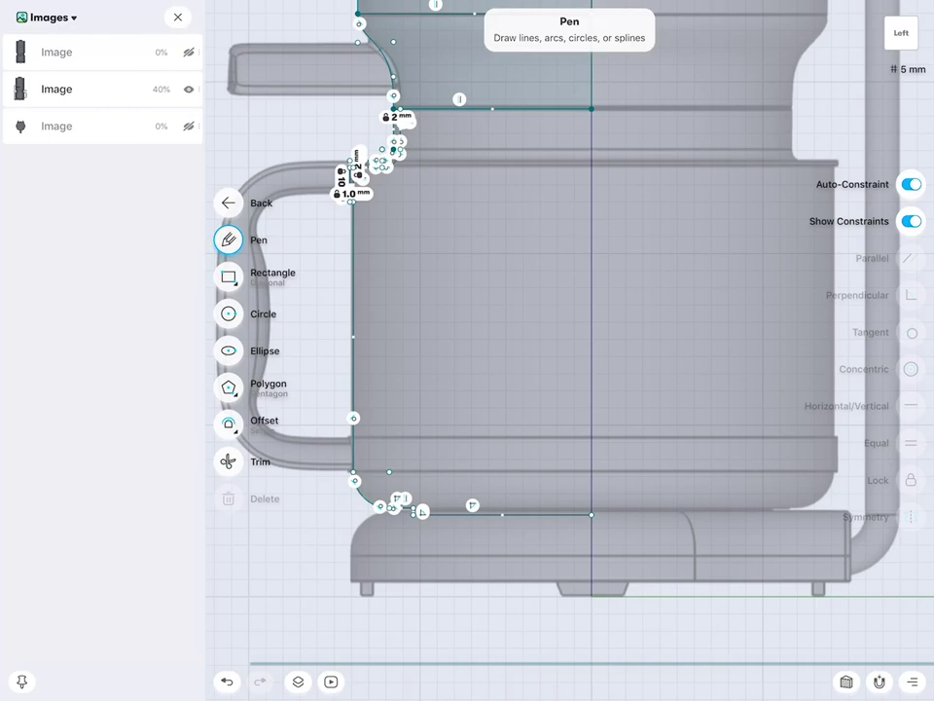
{"action": "left_click", "coordinate": [312, 555]}
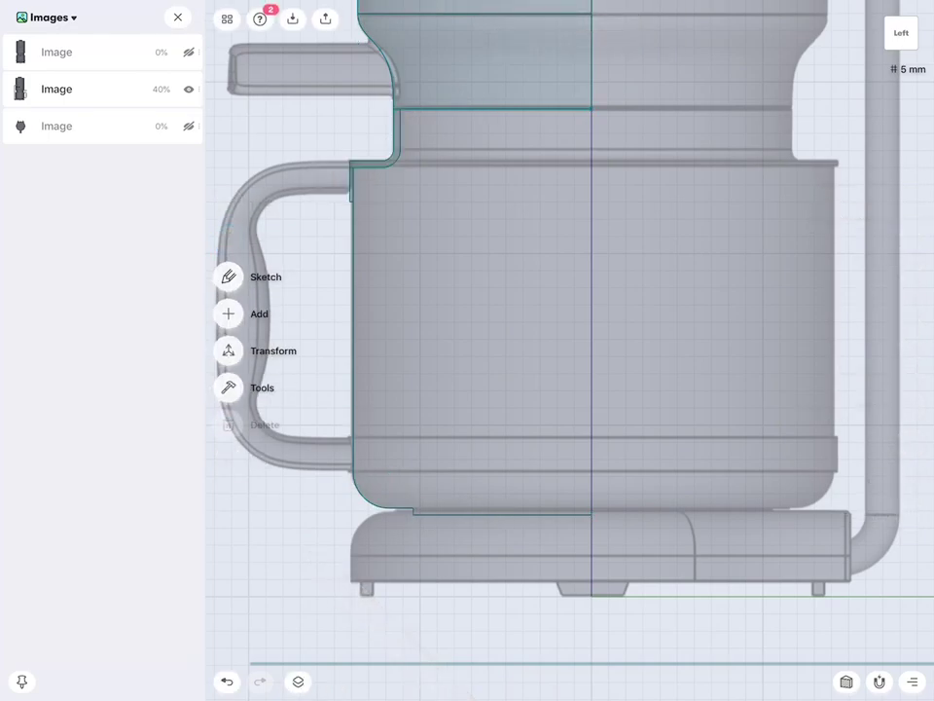
Draw a centre line from the top down to the base and make it vertical.
{"action": "left_click_drag", "start_coordinate": [609, 185], "coordinate": [592, 514]}
{"action": "left_click", "coordinate": [591, 514]}
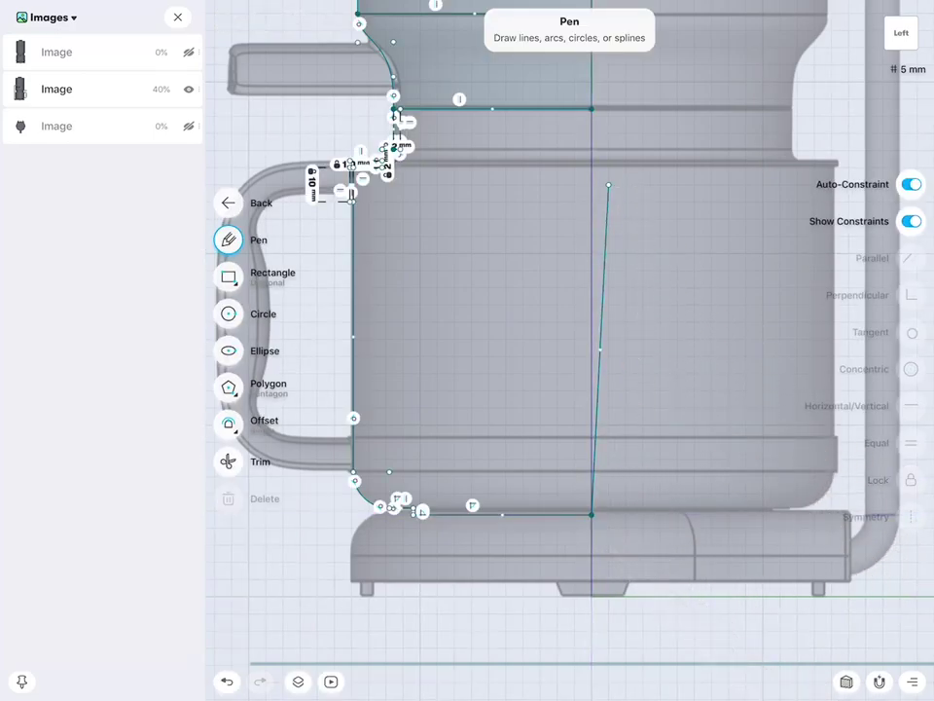
{"action": "left_click", "coordinate": [599, 349]}
{"action": "left_click", "coordinate": [911, 405]}
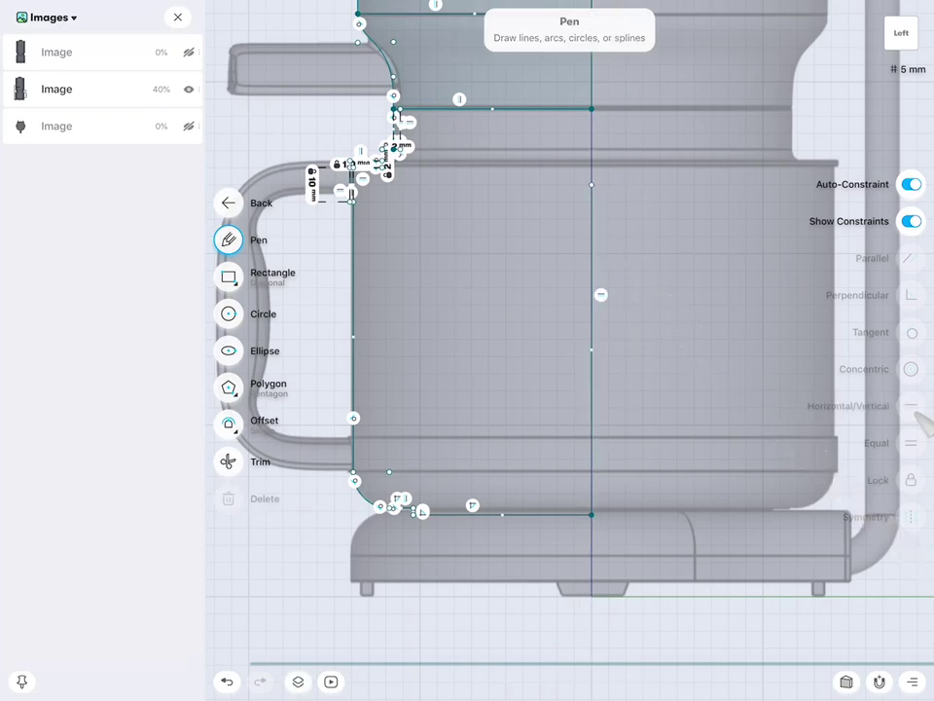
Draw the top line from the centre line to the corner arc's end.
{"action": "scroll", "coordinate": [844, 467], "scroll_direction": "up", "scroll_amount": 5}
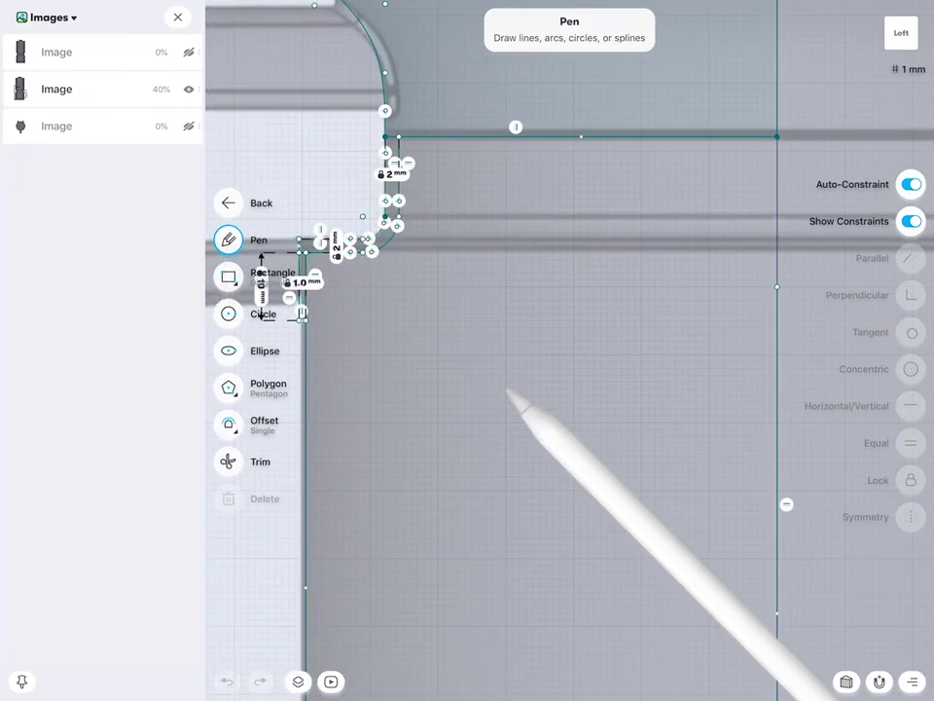
{"action": "left_click", "coordinate": [564, 386]}
{"action": "mouse_move", "coordinate": [467, 350]}
{"action": "left_mouse_down"}
{"action": "mouse_move", "coordinate": [498, 358]}
{"action": "mouse_move", "coordinate": [723, 327]}
{"action": "mouse_move", "coordinate": [776, 286]}
{"action": "left_mouse_up"}
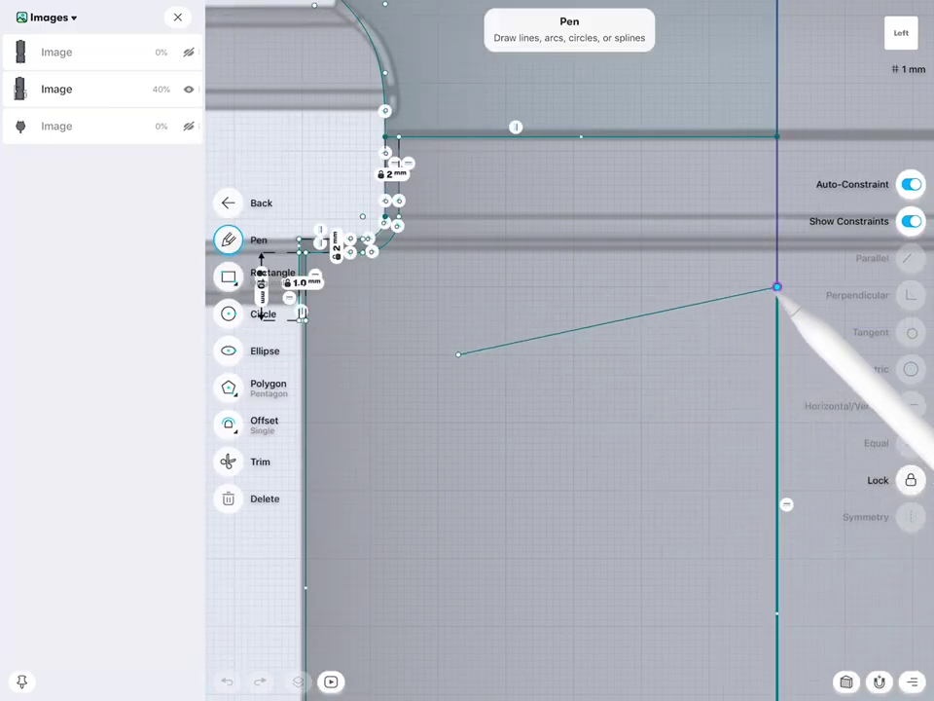
{"action": "left_click", "coordinate": [477, 381]}
{"action": "left_click", "coordinate": [459, 354]}
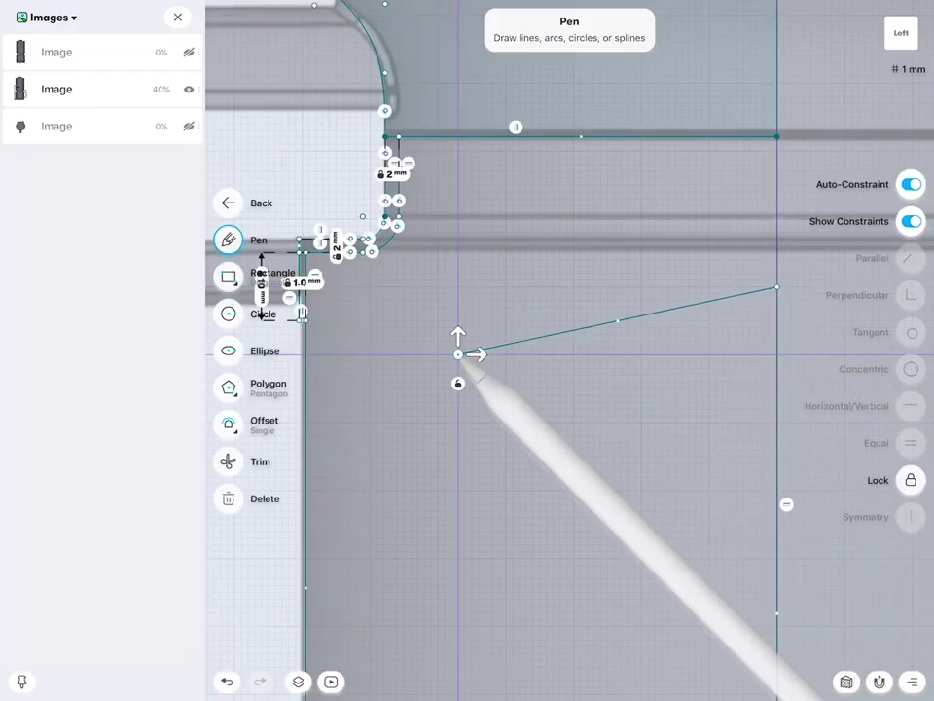
{"action": "left_click_drag", "start_coordinate": [458, 354], "coordinate": [396, 308]}
{"action": "scroll", "coordinate": [516, 296], "scroll_direction": "up", "scroll_amount": 3}
{"action": "scroll", "coordinate": [779, 471], "scroll_direction": "up", "scroll_amount": 2}
{"action": "scroll", "coordinate": [730, 448], "scroll_direction": "up", "scroll_amount": 1}
{"action": "left_click_drag", "start_coordinate": [542, 530], "coordinate": [477, 374]}
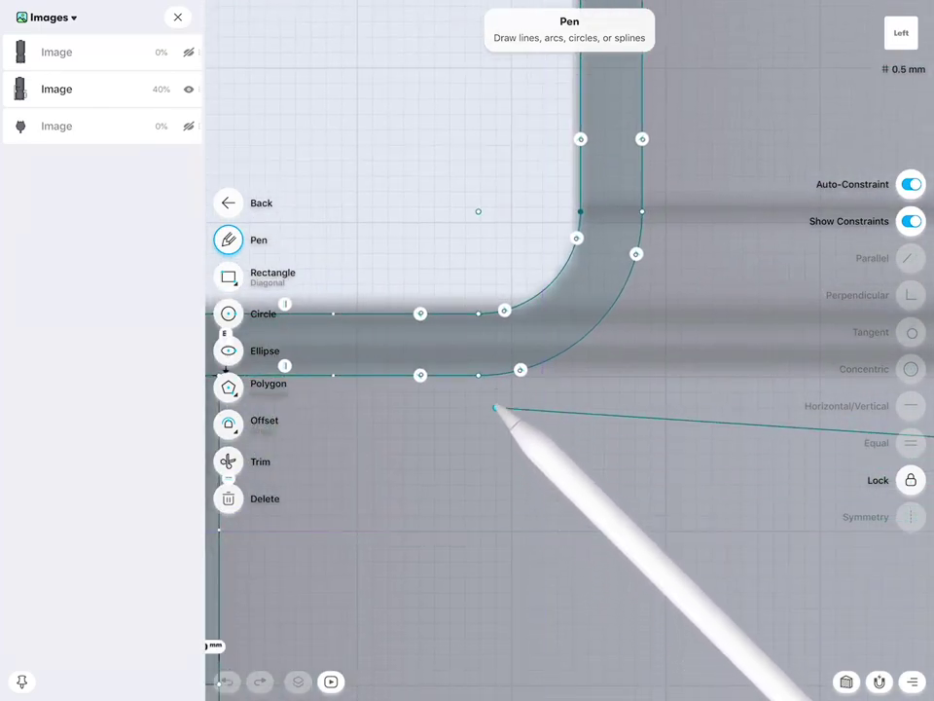
Make the top line horizontal and exit the Pen tool.
{"action": "left_click", "coordinate": [668, 391]}
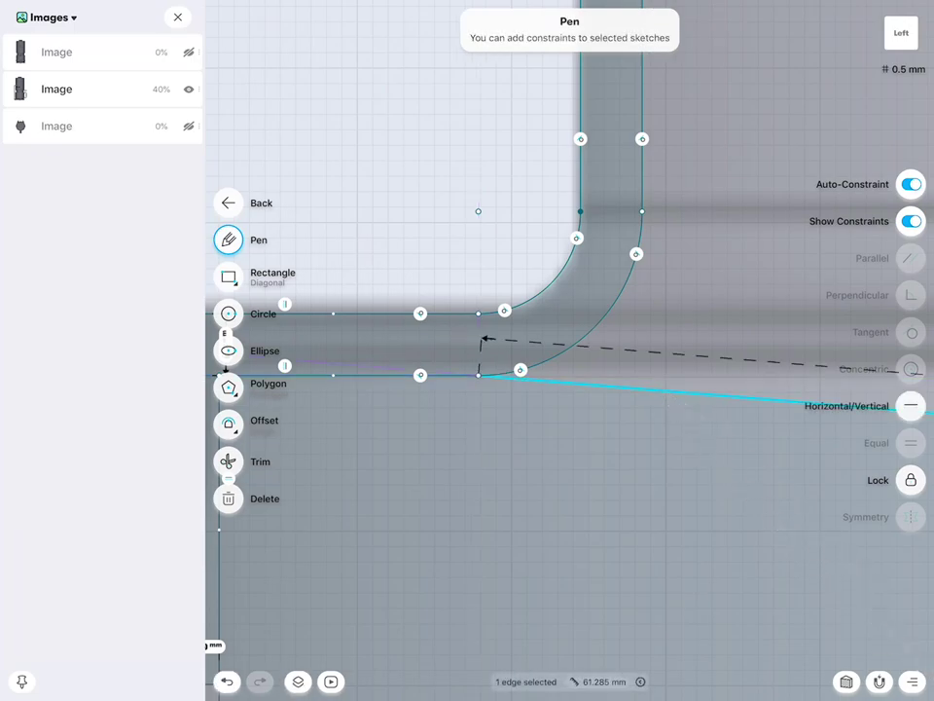
{"action": "left_click", "coordinate": [389, 376]}
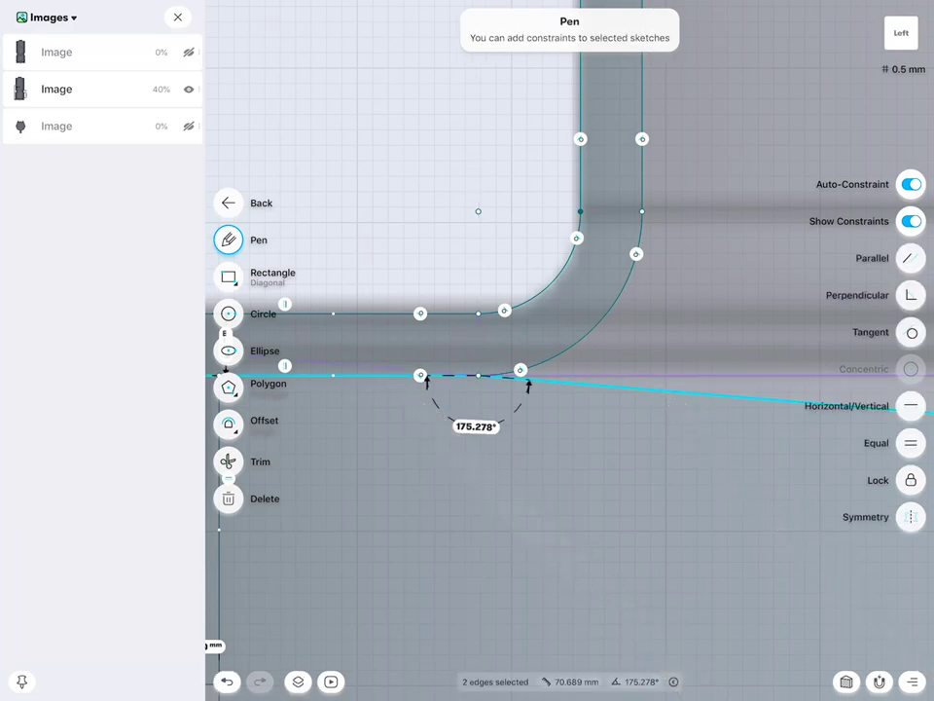
{"action": "left_click", "coordinate": [911, 405]}
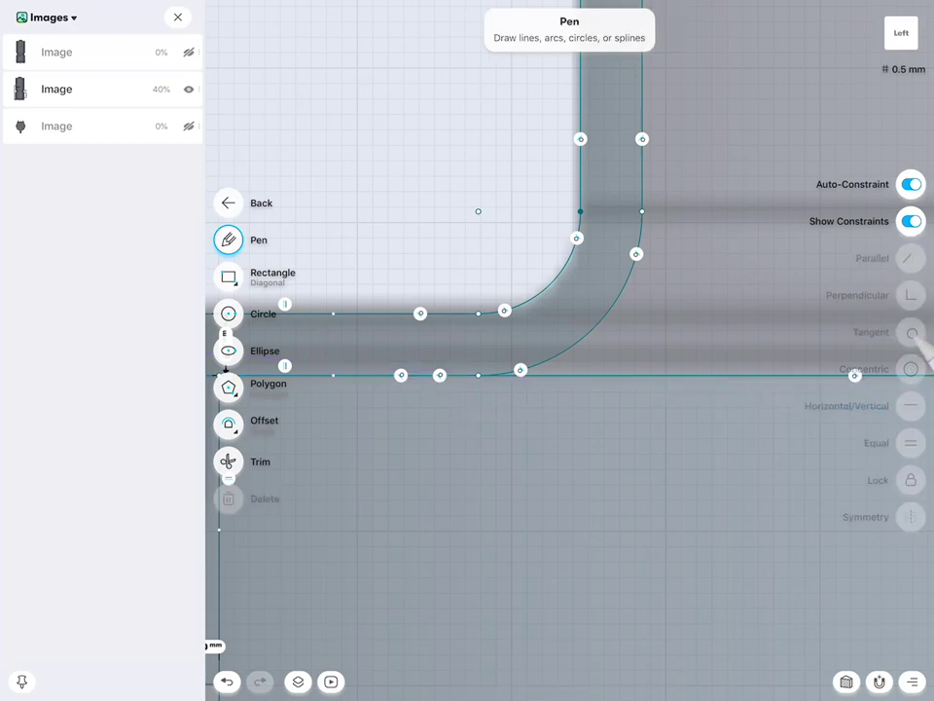
{"action": "scroll", "coordinate": [613, 325], "scroll_direction": "down", "scroll_amount": 5}
{"action": "scroll", "coordinate": [613, 325], "scroll_direction": "down", "scroll_amount": 3}
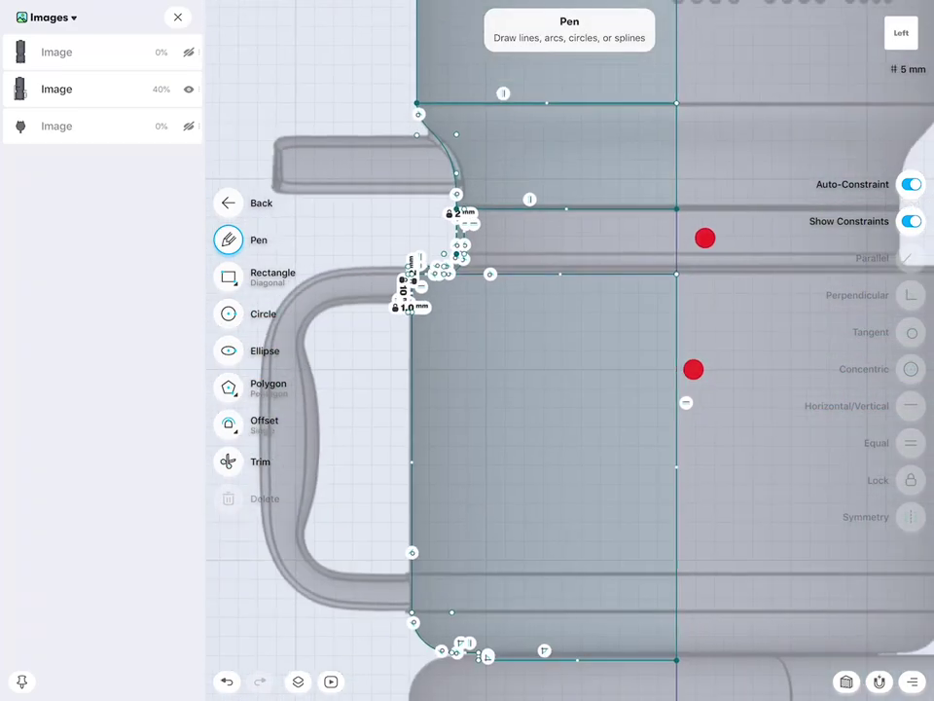
{"action": "left_click", "coordinate": [358, 653]}
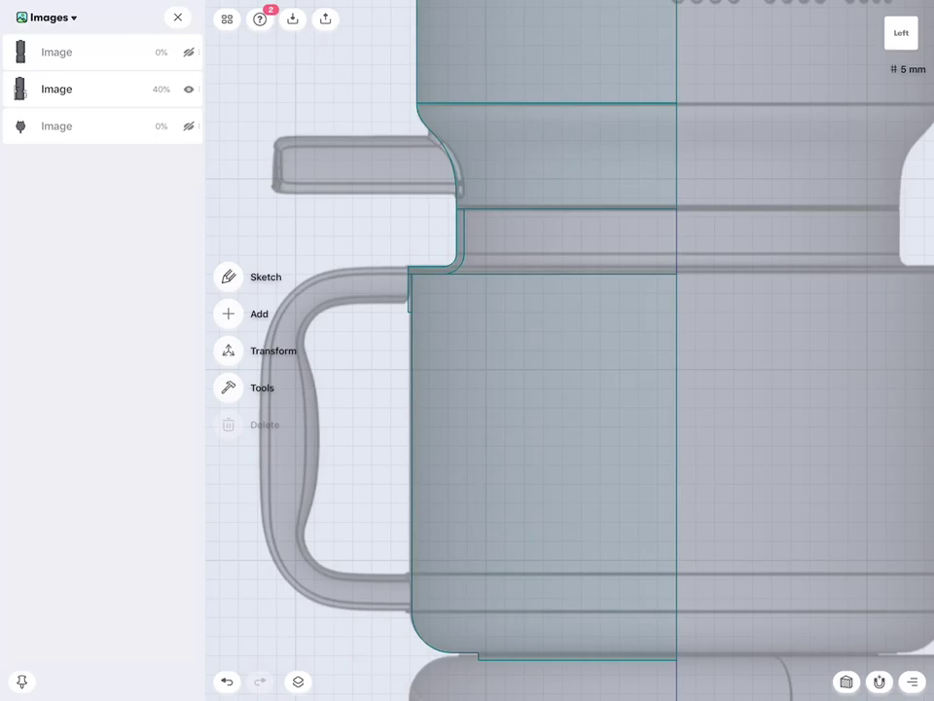
Confirm the profile is a closed face, then draw a rough four-sided outline beside the wall.
{"action": "left_click", "coordinate": [603, 572]}
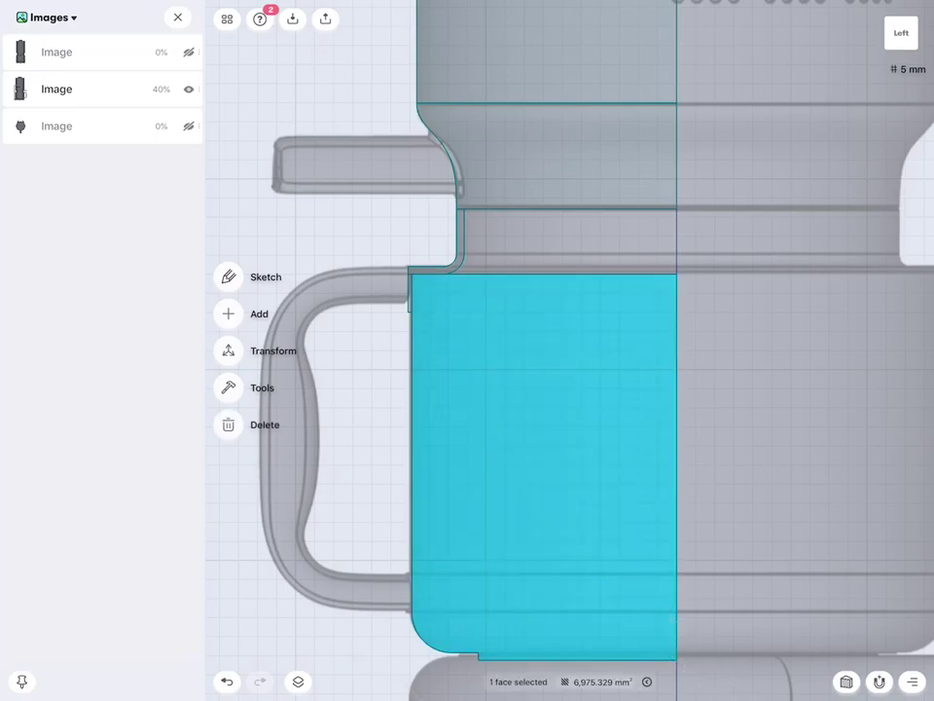
{"action": "left_click", "coordinate": [344, 570]}
{"action": "scroll", "coordinate": [535, 304], "scroll_direction": "up", "scroll_amount": 3}
{"action": "scroll", "coordinate": [559, 297], "scroll_direction": "up", "scroll_amount": 3}
{"action": "scroll", "coordinate": [564, 292], "scroll_direction": "up", "scroll_amount": 2}
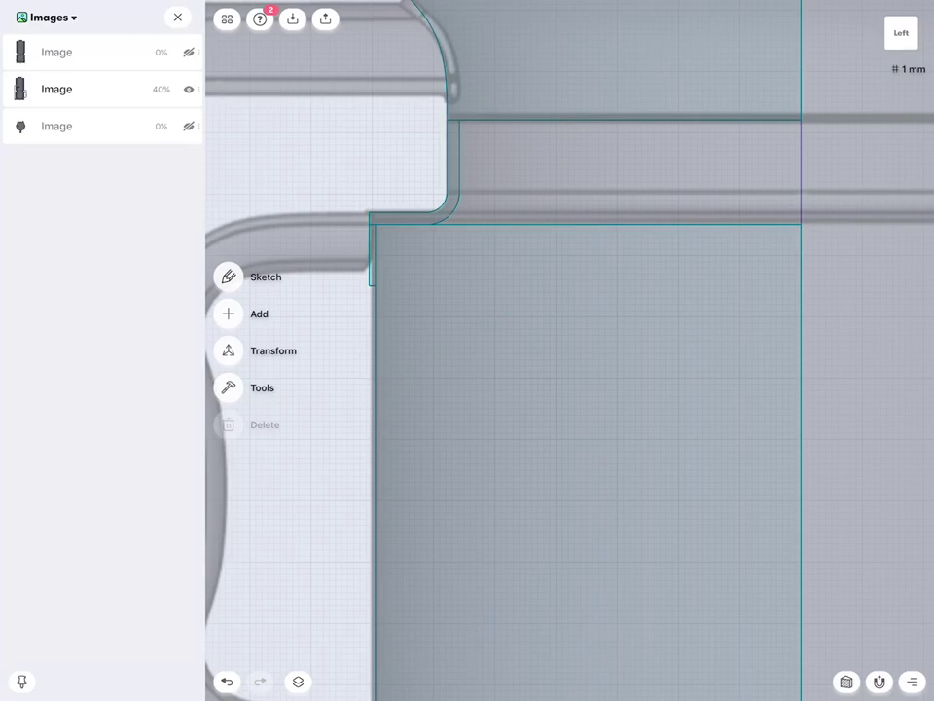
{"action": "scroll", "coordinate": [522, 287], "scroll_direction": "up", "scroll_amount": 3}
{"action": "scroll", "coordinate": [691, 375], "scroll_direction": "up", "scroll_amount": 1}
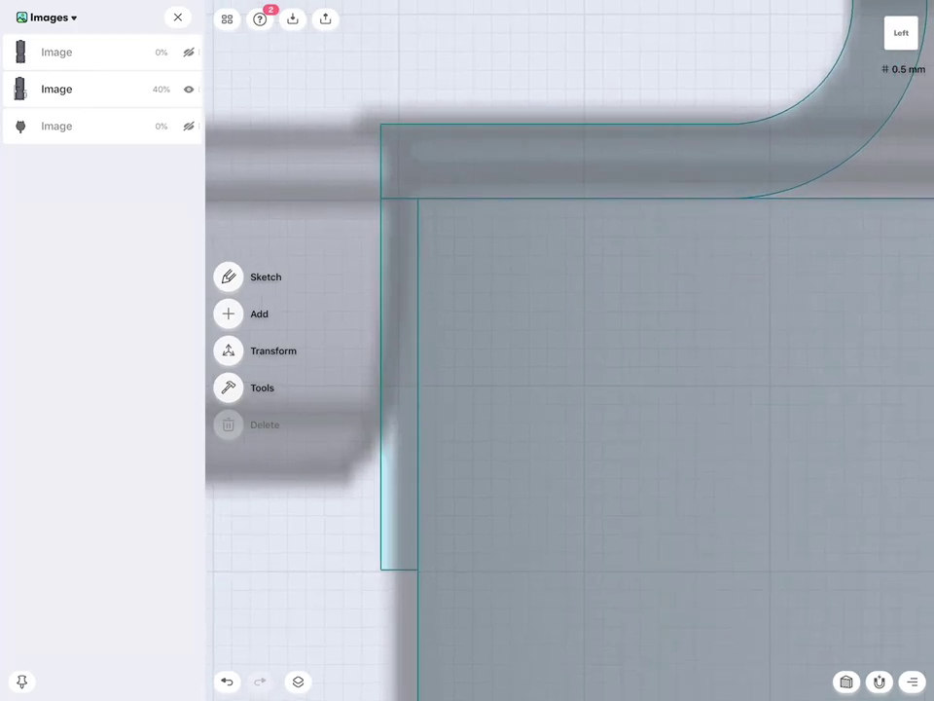
{"action": "mouse_move", "coordinate": [491, 367]}
{"action": "left_mouse_down"}
{"action": "mouse_move", "coordinate": [512, 198]}
{"action": "mouse_move", "coordinate": [537, 394]}
{"action": "mouse_move", "coordinate": [586, 440]}
{"action": "mouse_move", "coordinate": [653, 199]}
{"action": "left_mouse_up"}
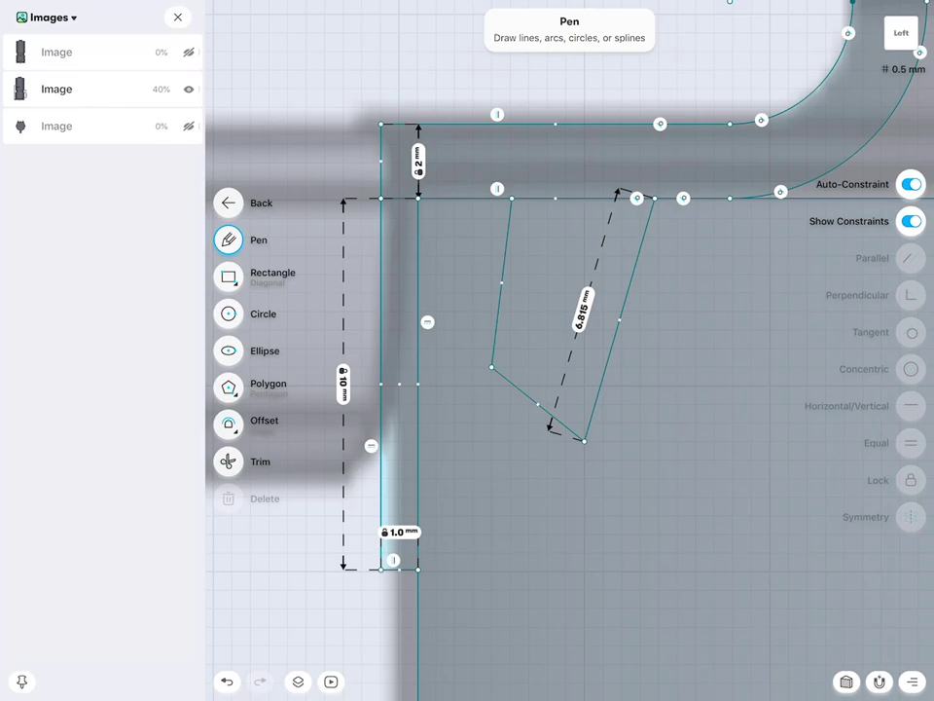
Set the outline's right edge to 10 mm and make it vertical.
{"action": "left_click", "coordinate": [619, 320]}
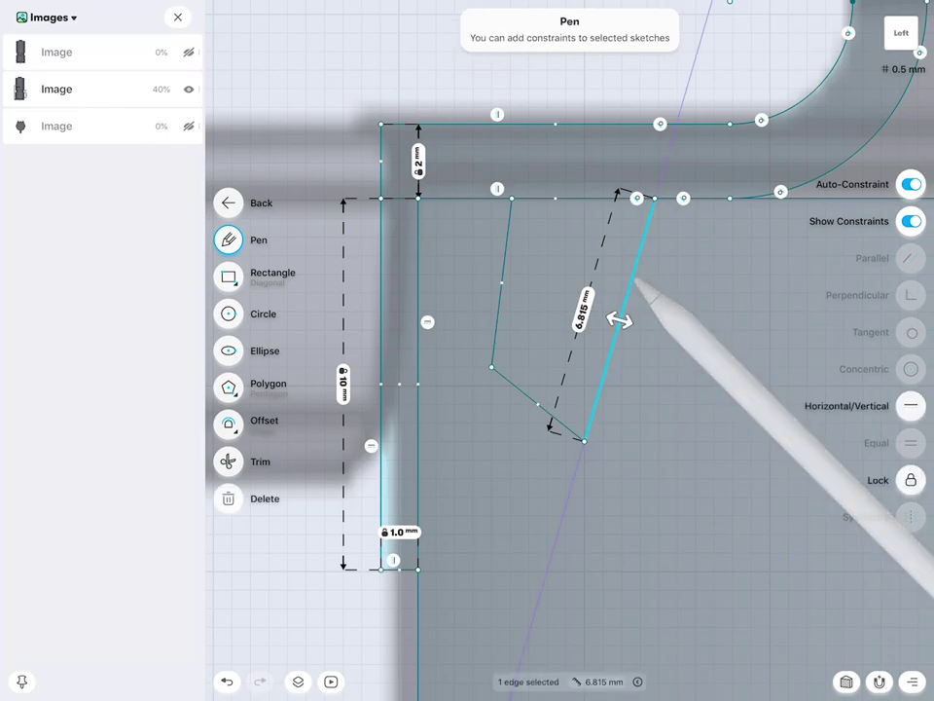
{"action": "left_click", "coordinate": [615, 319]}
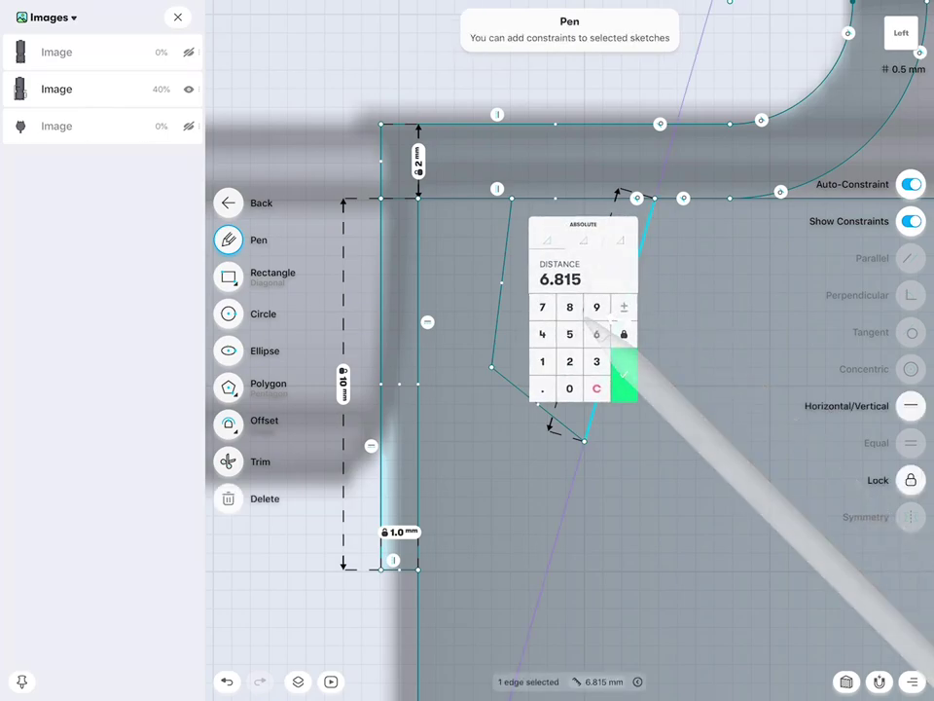
{"action": "type", "text": "10"}
{"action": "left_click", "coordinate": [625, 376]}
{"action": "left_click", "coordinate": [619, 317]}
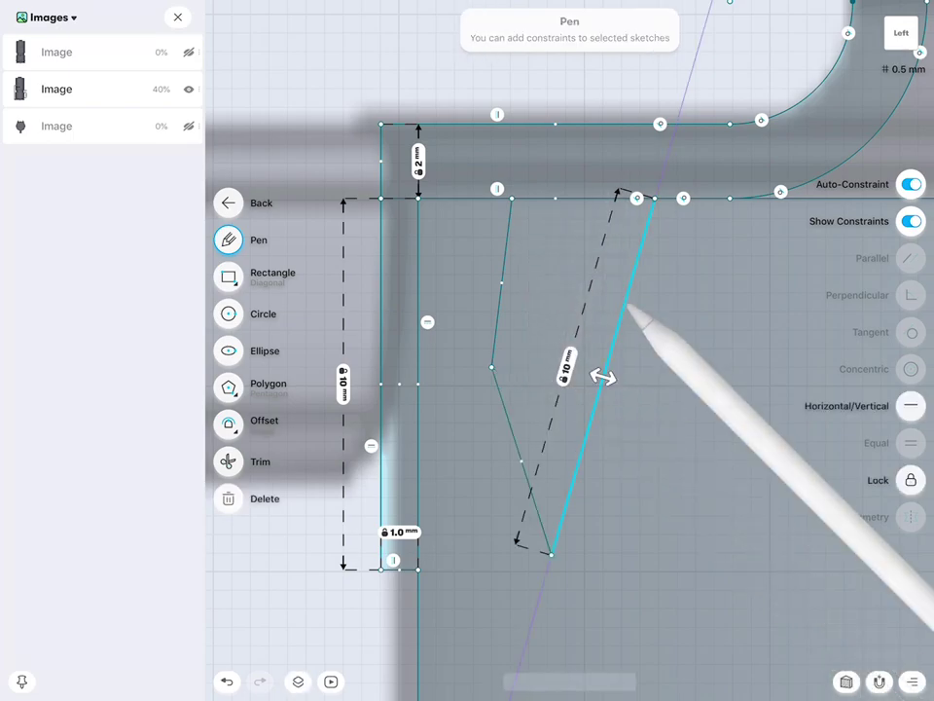
{"action": "left_click", "coordinate": [911, 406]}
{"action": "left_click", "coordinate": [569, 465]}
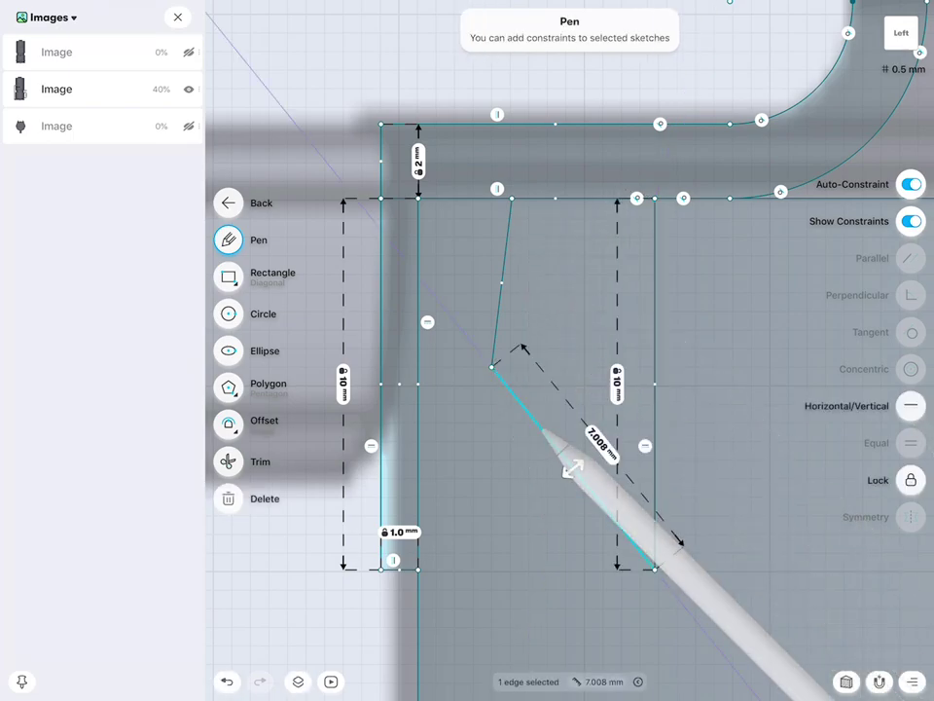
{"action": "left_click", "coordinate": [911, 406]}
{"action": "left_click", "coordinate": [227, 681]}
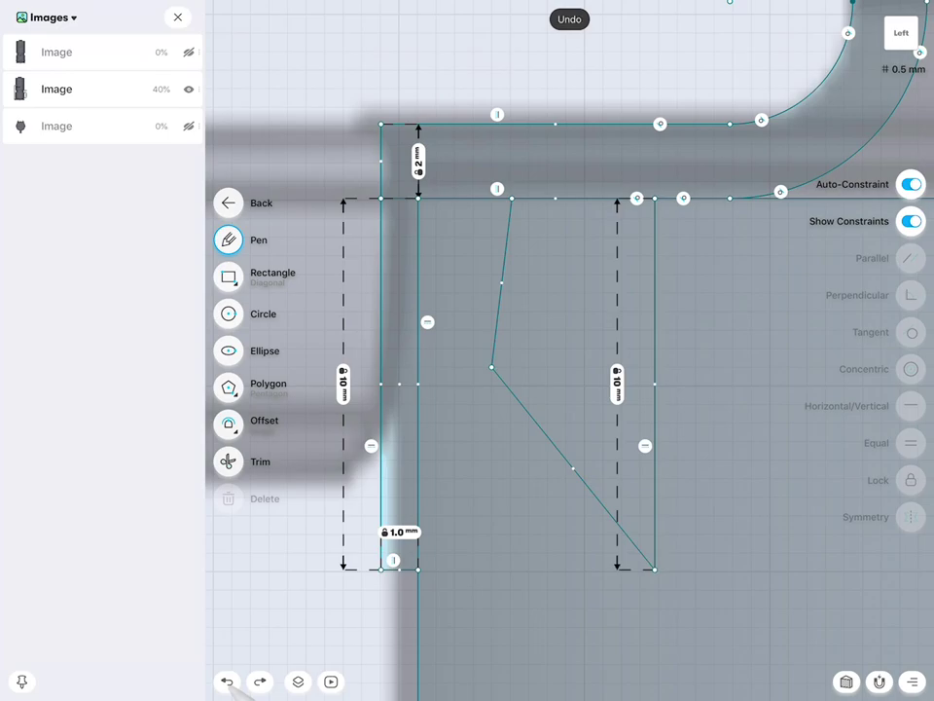
Square up the outline with a horizontal bottom edge and vertical left edge.
{"action": "left_click", "coordinate": [492, 367]}
{"action": "left_click_drag", "start_coordinate": [492, 366], "coordinate": [491, 514]}
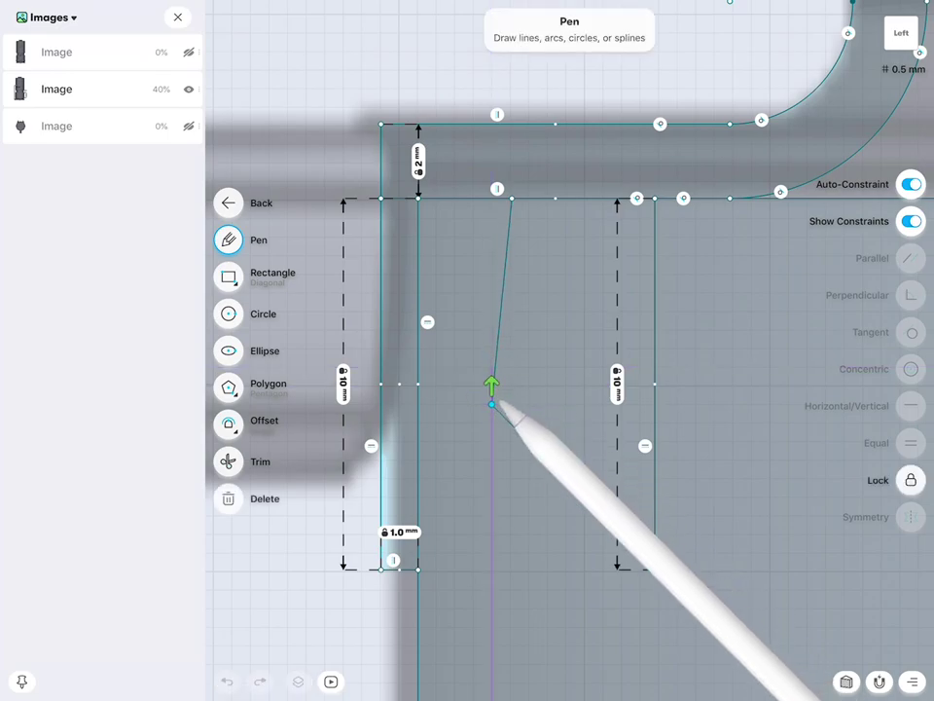
{"action": "left_click", "coordinate": [570, 539]}
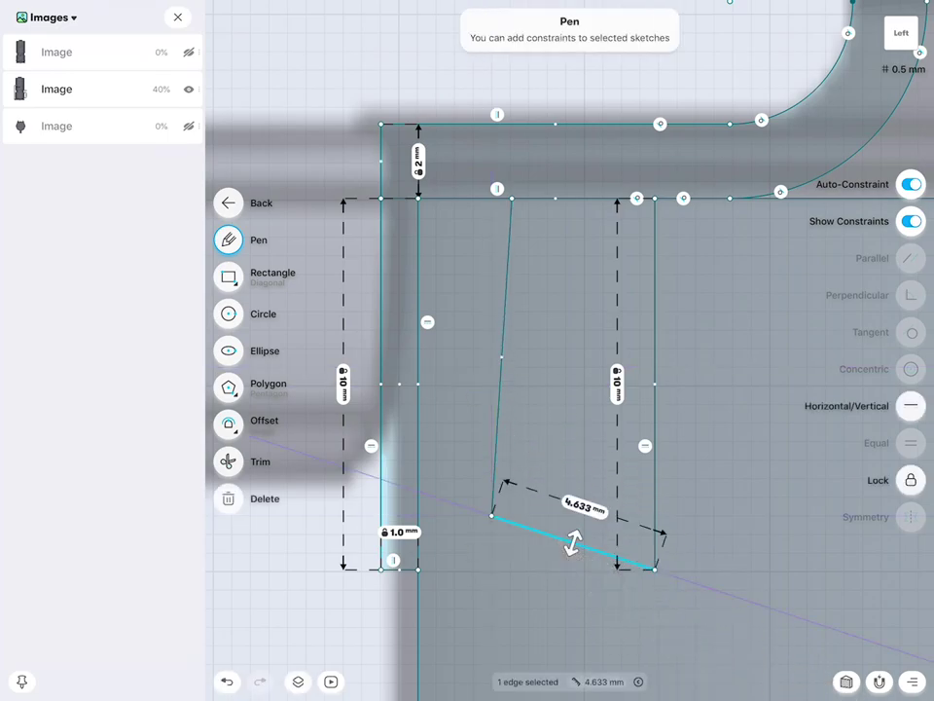
{"action": "left_click", "coordinate": [911, 406]}
{"action": "left_click", "coordinate": [497, 384]}
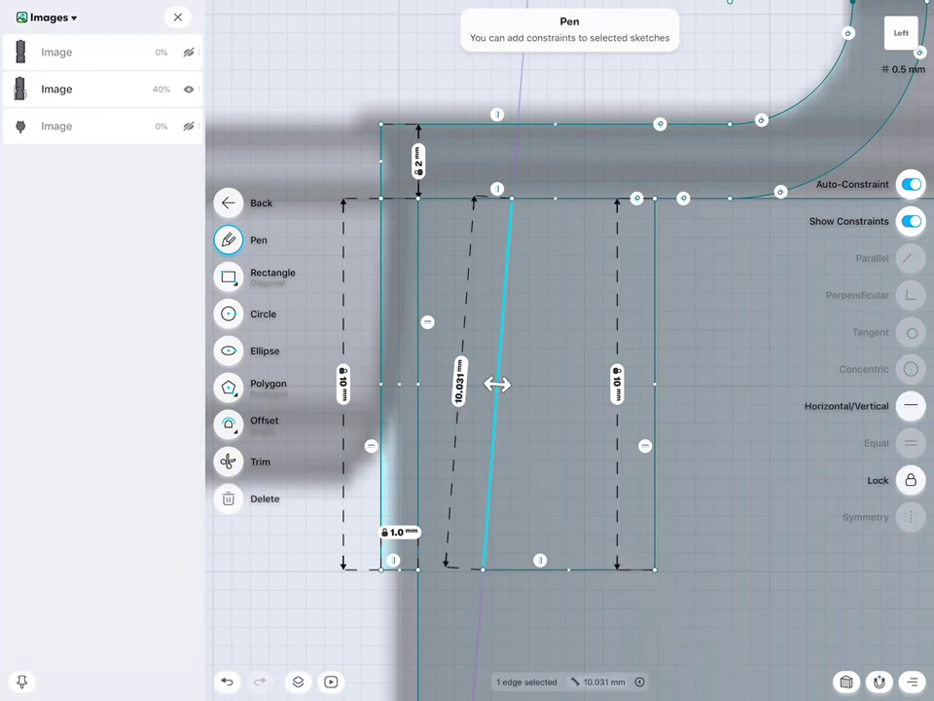
{"action": "left_click", "coordinate": [911, 406]}
Set the rectangle's width to 2 mm.
{"action": "left_click", "coordinate": [569, 568]}
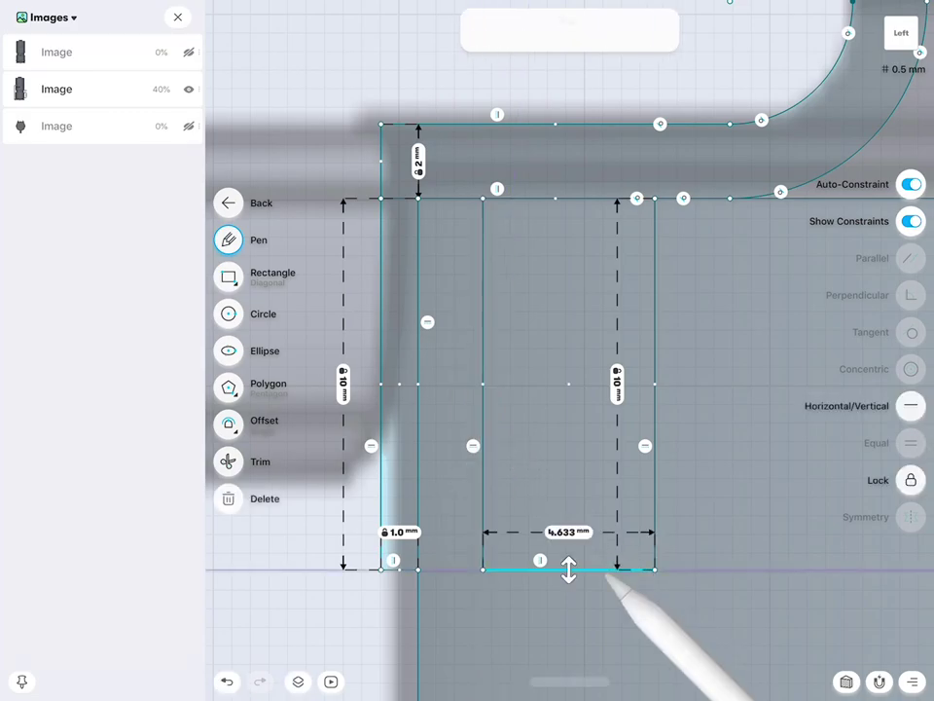
{"action": "left_click", "coordinate": [572, 558]}
{"action": "left_click", "coordinate": [554, 584]}
{"action": "left_click", "coordinate": [610, 596]}
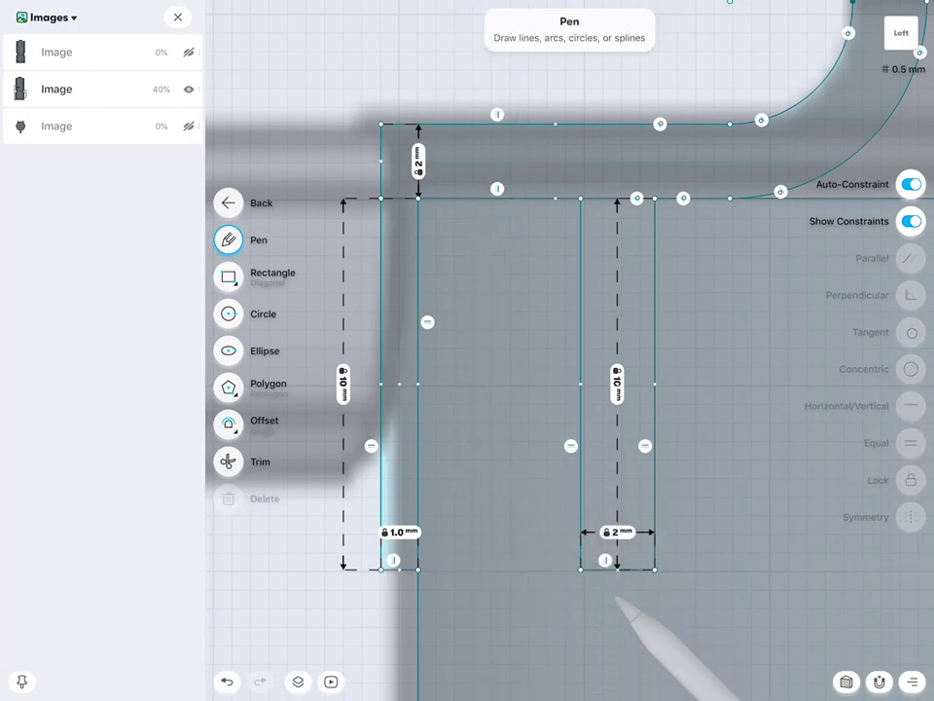
Dimension the gap between wall and rectangle to 2.25 mm and finish the sketch.
{"action": "left_click", "coordinate": [418, 568]}
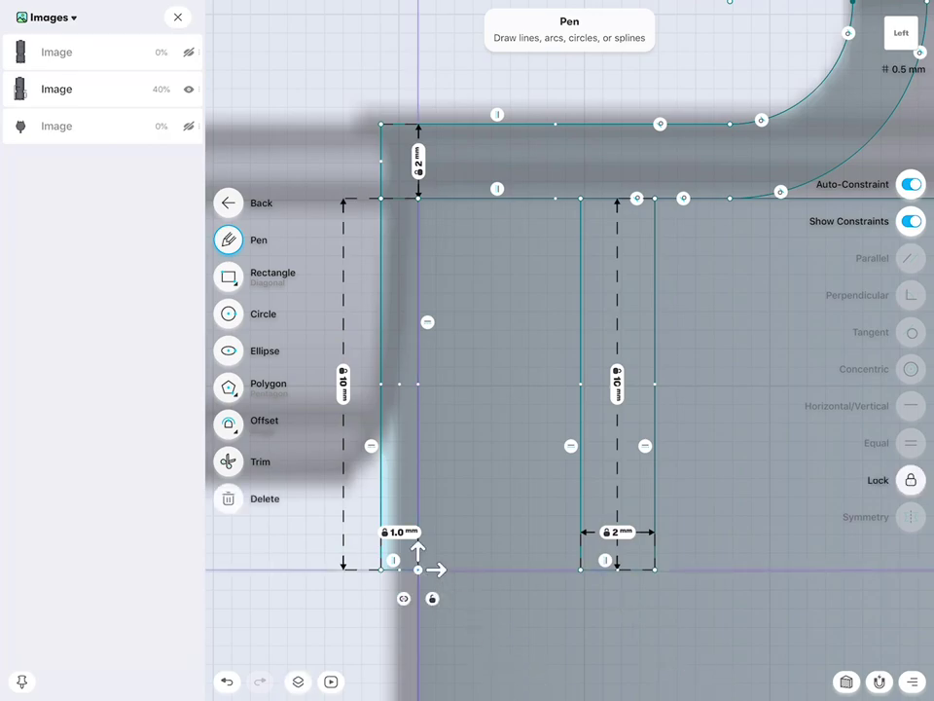
{"action": "left_click", "coordinate": [580, 568]}
{"action": "scroll", "coordinate": [745, 450], "scroll_direction": "down", "scroll_amount": 3}
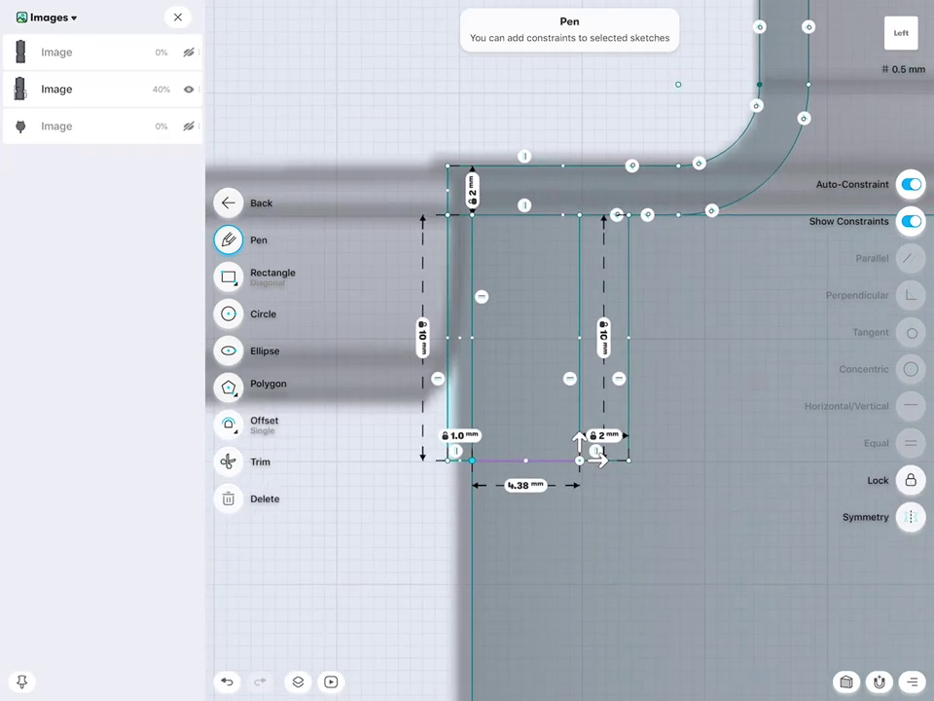
{"action": "left_click", "coordinate": [525, 485]}
{"action": "left_click", "coordinate": [512, 537]}
{"action": "left_click", "coordinate": [485, 564]}
{"action": "left_click", "coordinate": [512, 537]}
{"action": "left_click", "coordinate": [512, 509]}
{"action": "left_click", "coordinate": [567, 550]}
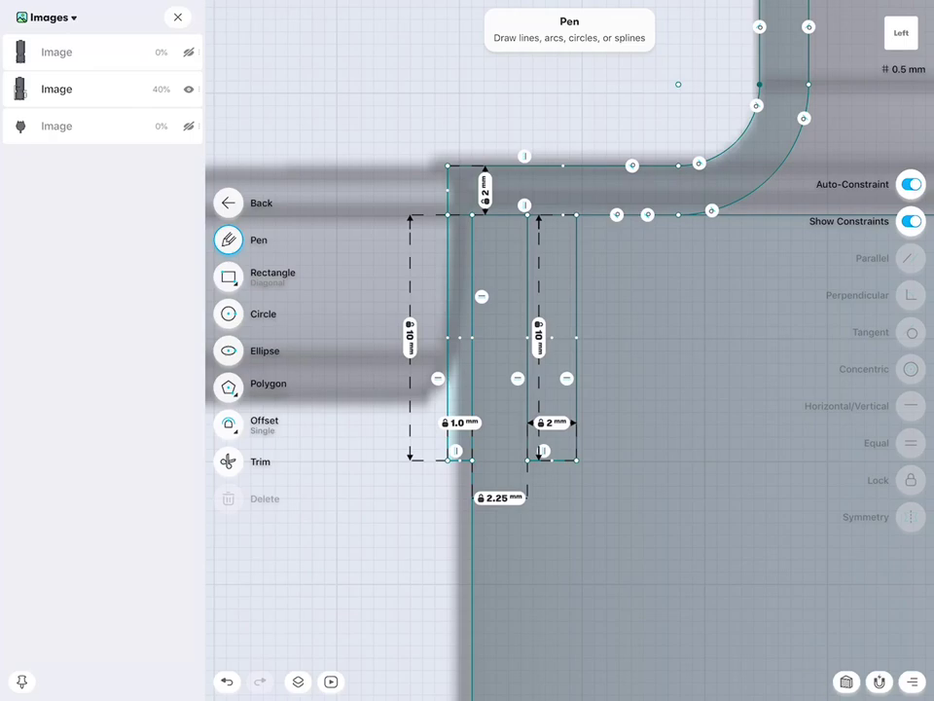
{"action": "left_click", "coordinate": [502, 402]}
{"action": "left_click", "coordinate": [551, 420]}
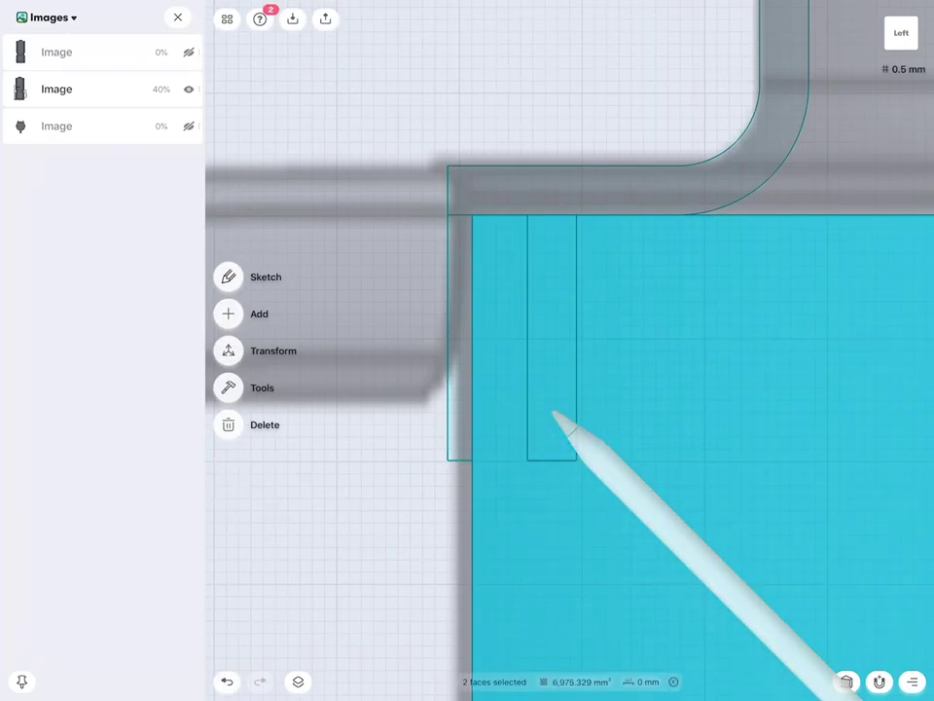
Select the thin rim profile faces.
{"action": "scroll", "coordinate": [584, 389], "scroll_direction": "down", "scroll_amount": 5}
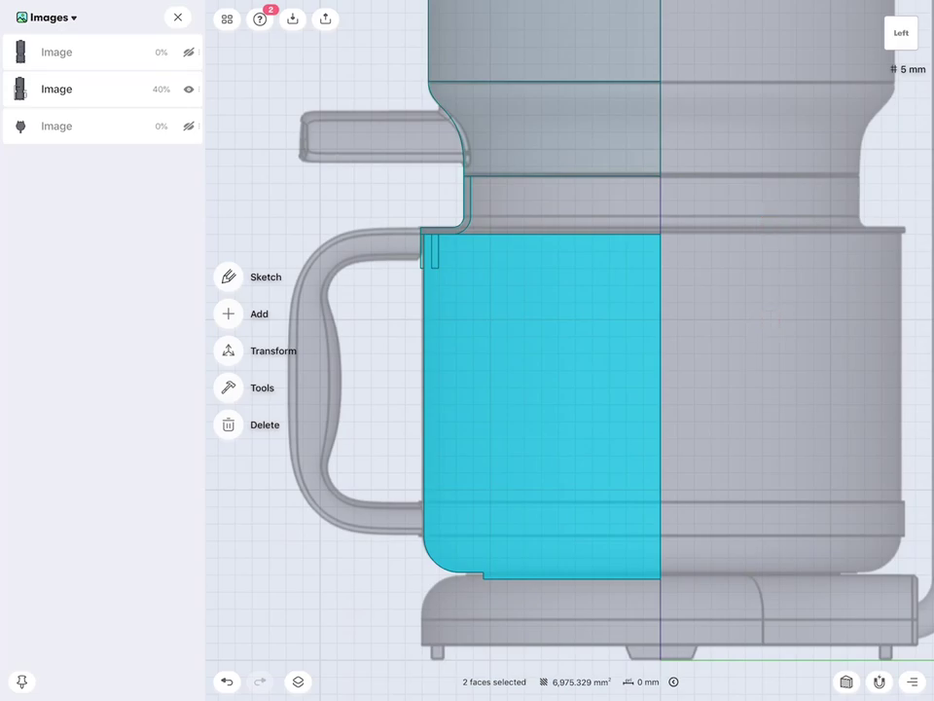
{"action": "left_click", "coordinate": [416, 203]}
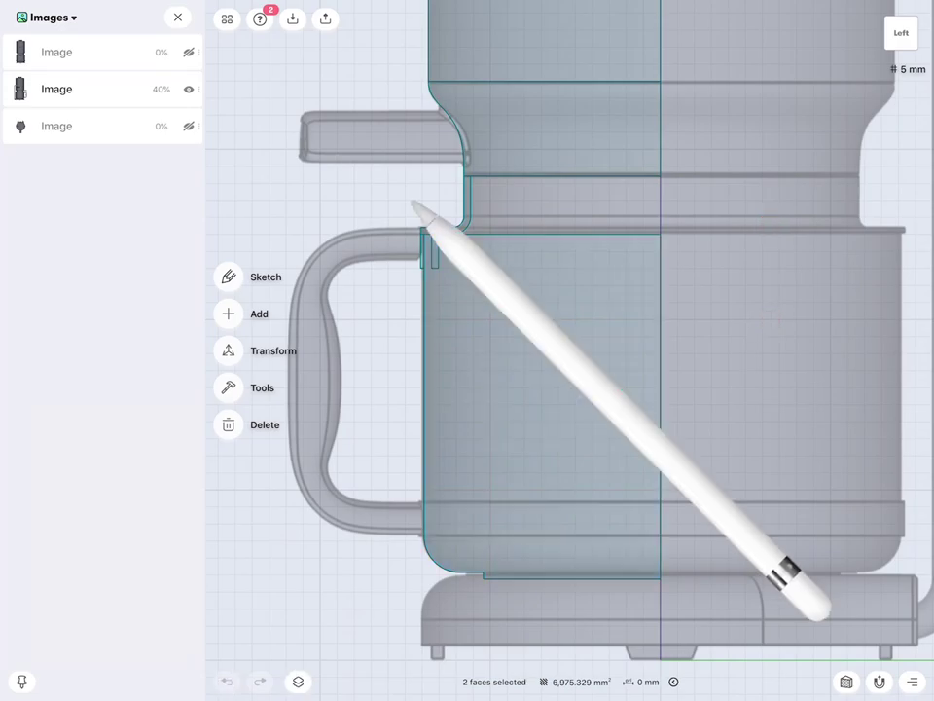
{"action": "scroll", "coordinate": [725, 330], "scroll_direction": "up", "scroll_amount": 5}
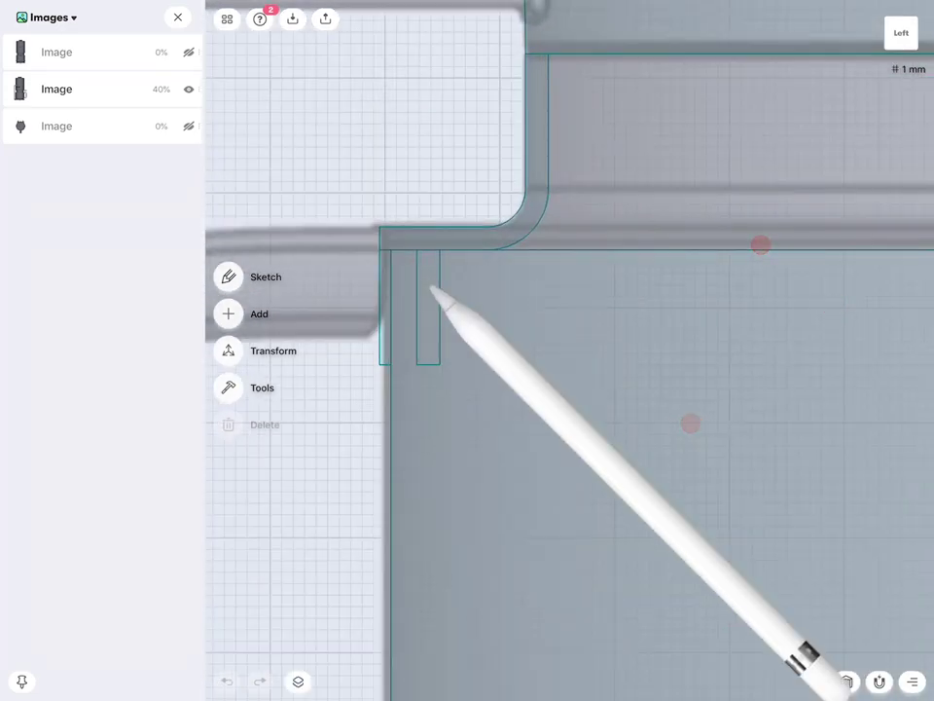
{"action": "left_click", "coordinate": [428, 312]}
{"action": "scroll", "coordinate": [693, 248], "scroll_direction": "down", "scroll_amount": 5}
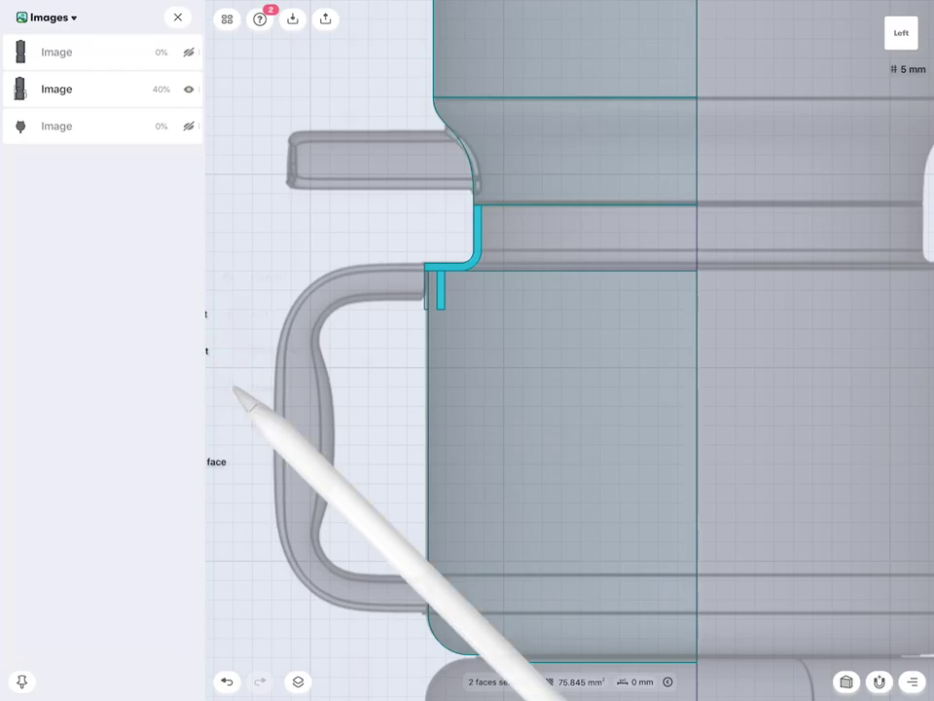
Set up a sweep of the rim profile along an edge, then cancel it after it fails.
{"action": "left_click", "coordinate": [229, 387]}
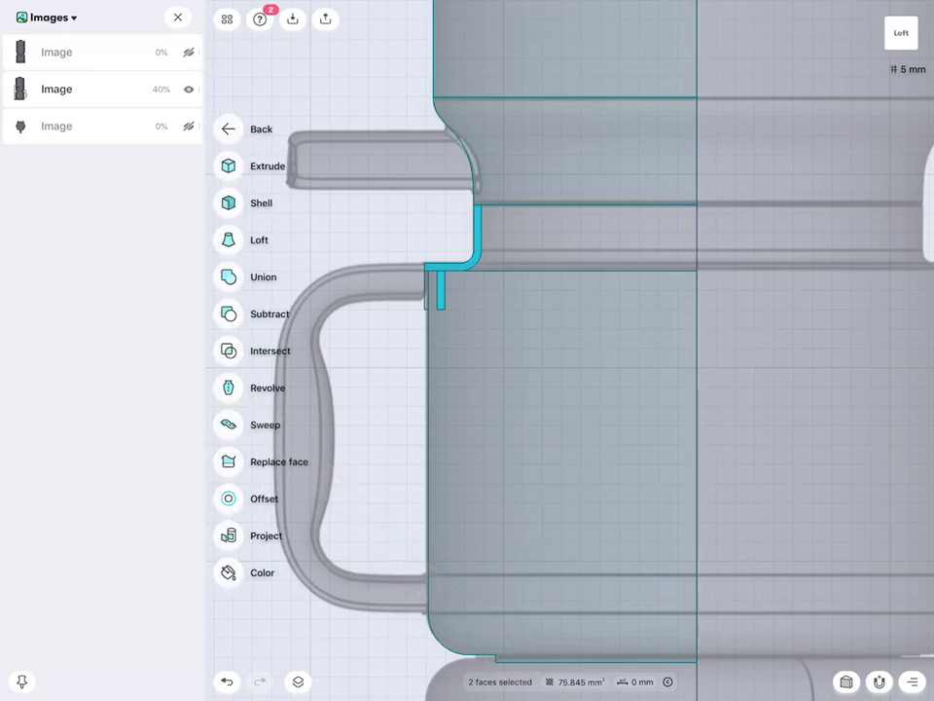
{"action": "left_click", "coordinate": [233, 425]}
{"action": "left_click", "coordinate": [704, 170]}
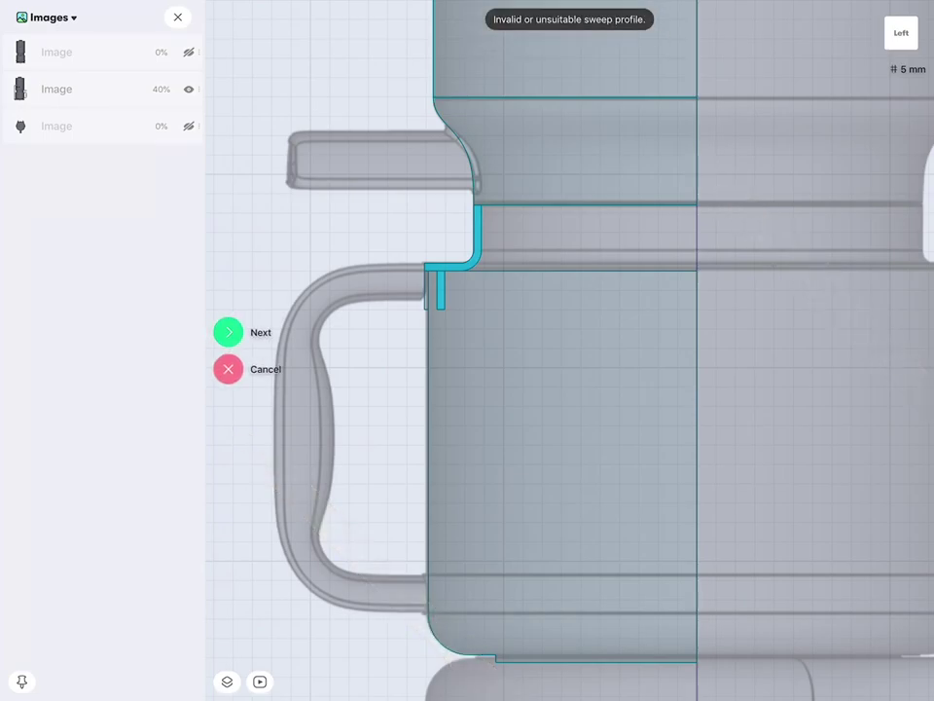
{"action": "left_click", "coordinate": [229, 332]}
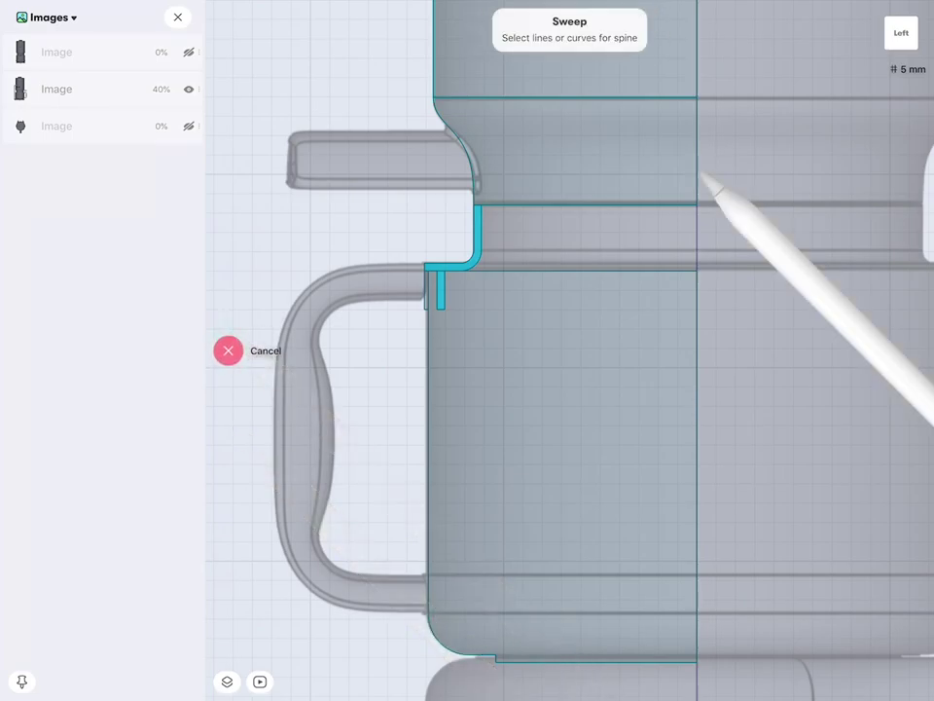
{"action": "left_click", "coordinate": [701, 179]}
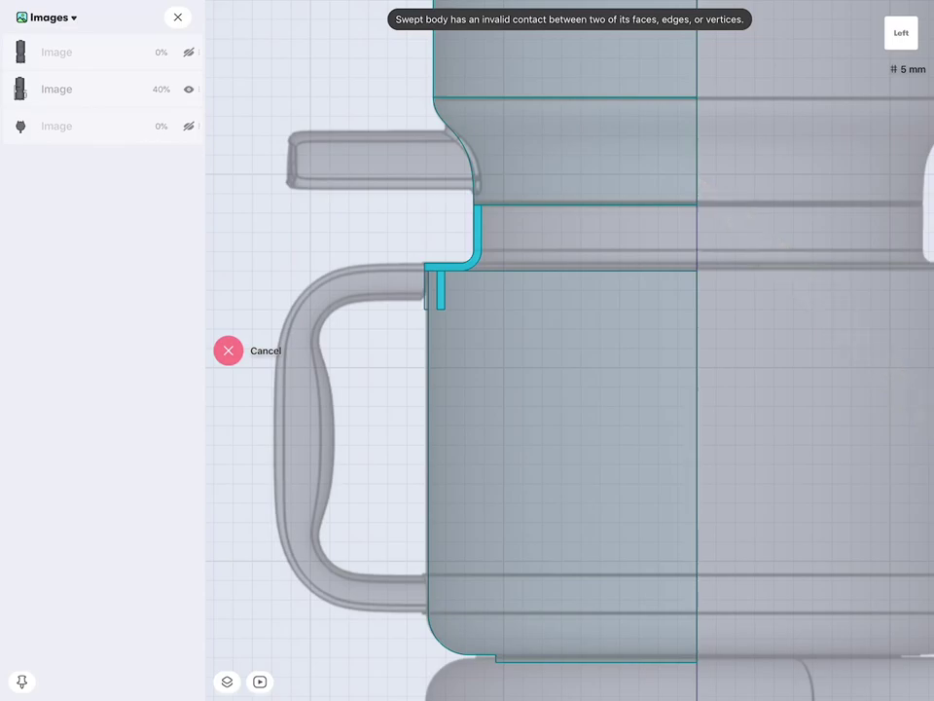
{"action": "mouse_move", "coordinate": [706, 405]}
{"action": "left_mouse_down"}
{"action": "mouse_move", "coordinate": [742, 460]}
{"action": "mouse_move", "coordinate": [751, 434]}
{"action": "left_mouse_up"}
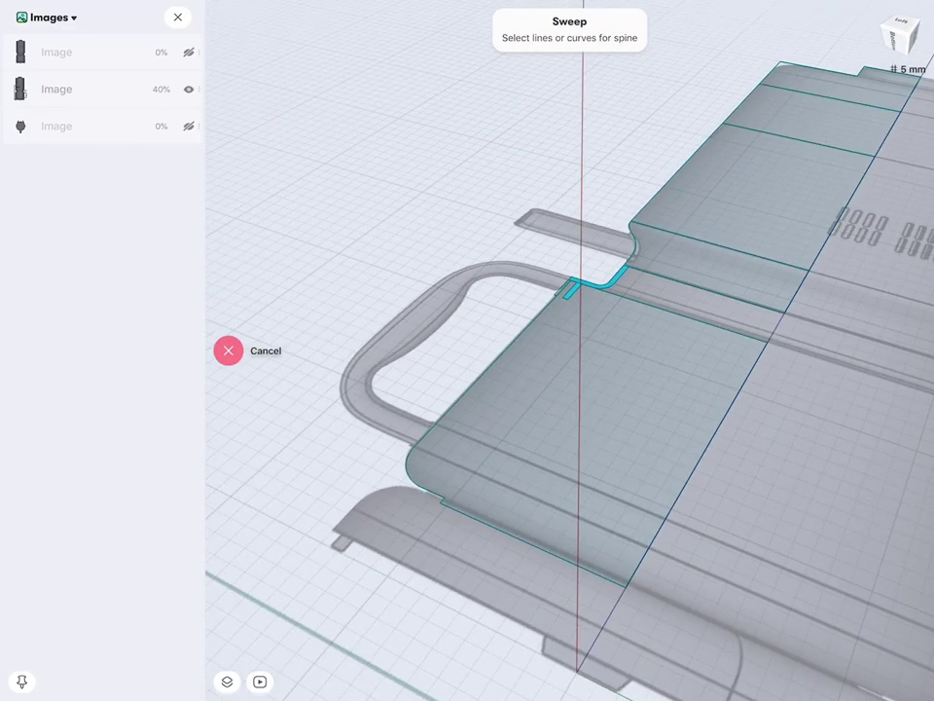
{"action": "left_click", "coordinate": [228, 350]}
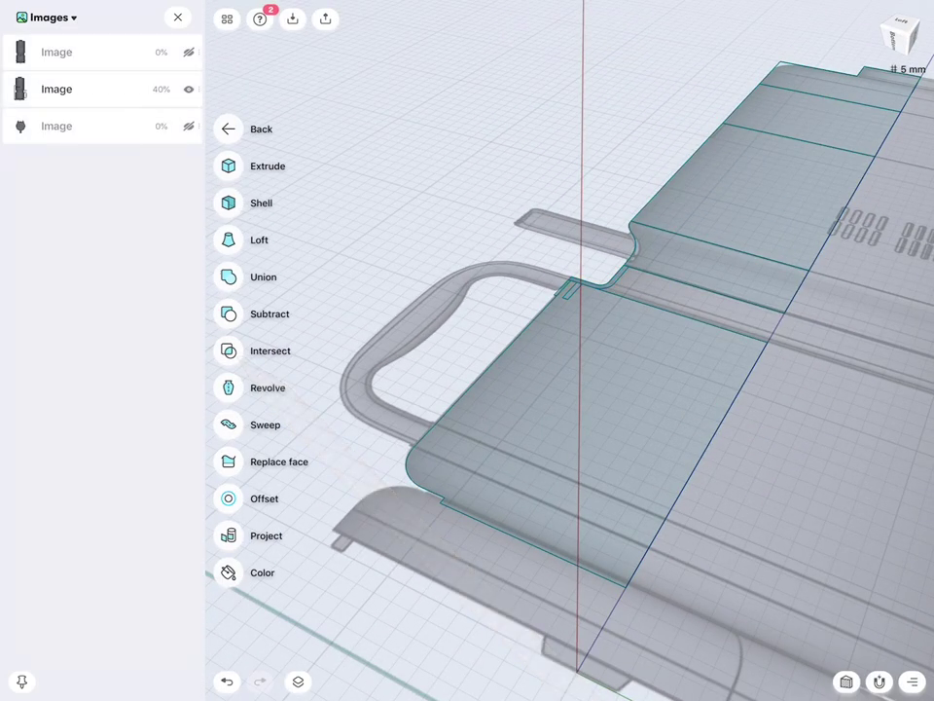
Revolve the rim profile and small rectangle around the axis into a ring.
{"action": "left_click", "coordinate": [228, 387]}
{"action": "scroll", "coordinate": [798, 435], "scroll_direction": "up", "scroll_amount": 5}
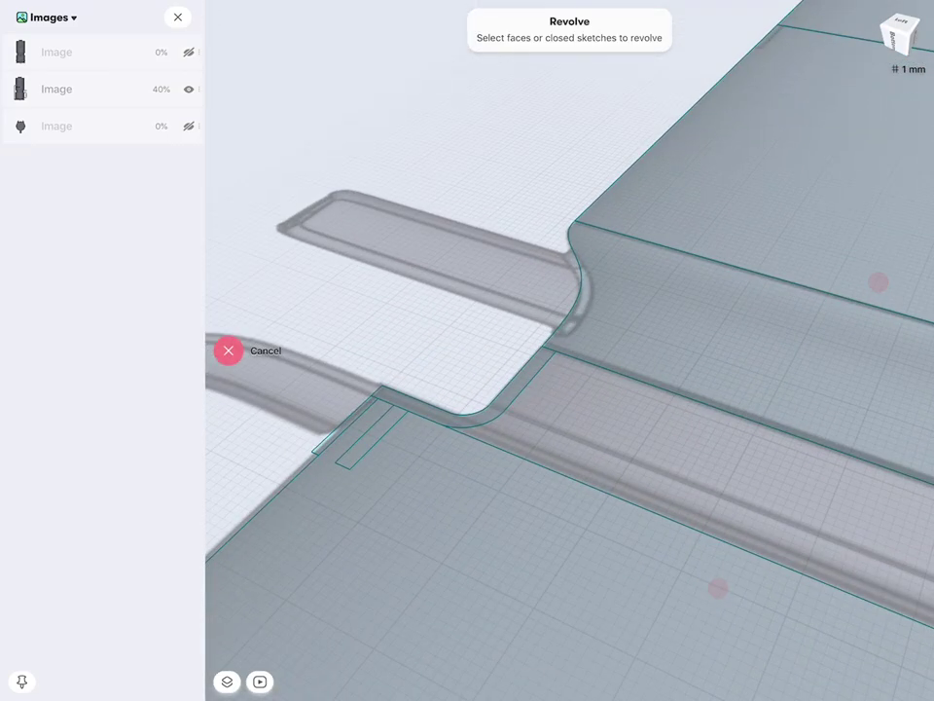
{"action": "left_click", "coordinate": [414, 407]}
{"action": "left_click", "coordinate": [380, 428]}
{"action": "scroll", "coordinate": [595, 340], "scroll_direction": "down", "scroll_amount": 5}
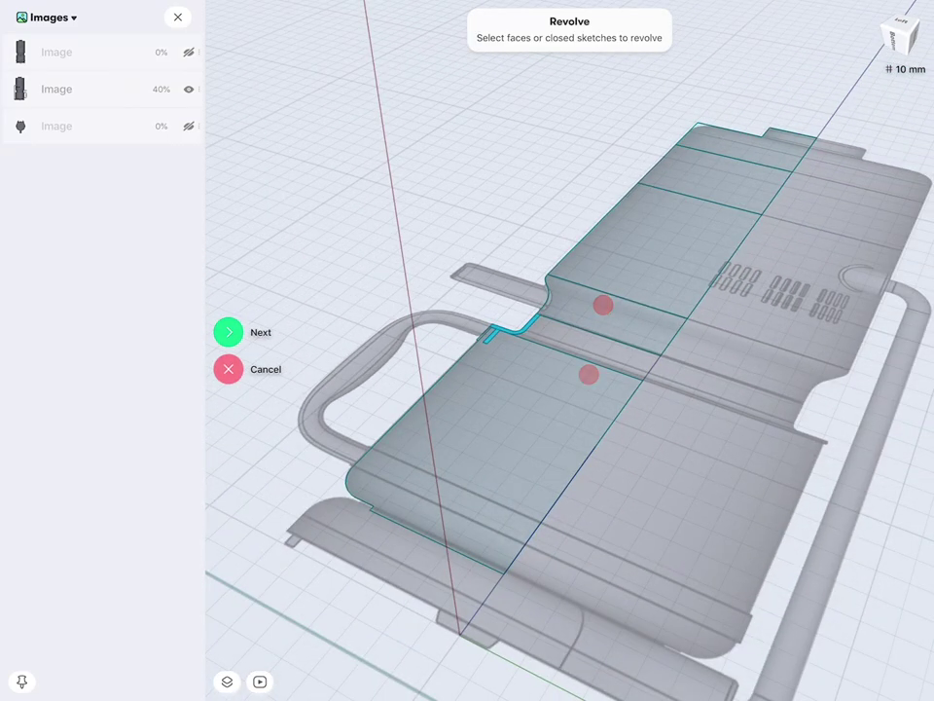
{"action": "left_click", "coordinate": [227, 332]}
{"action": "left_click", "coordinate": [635, 387]}
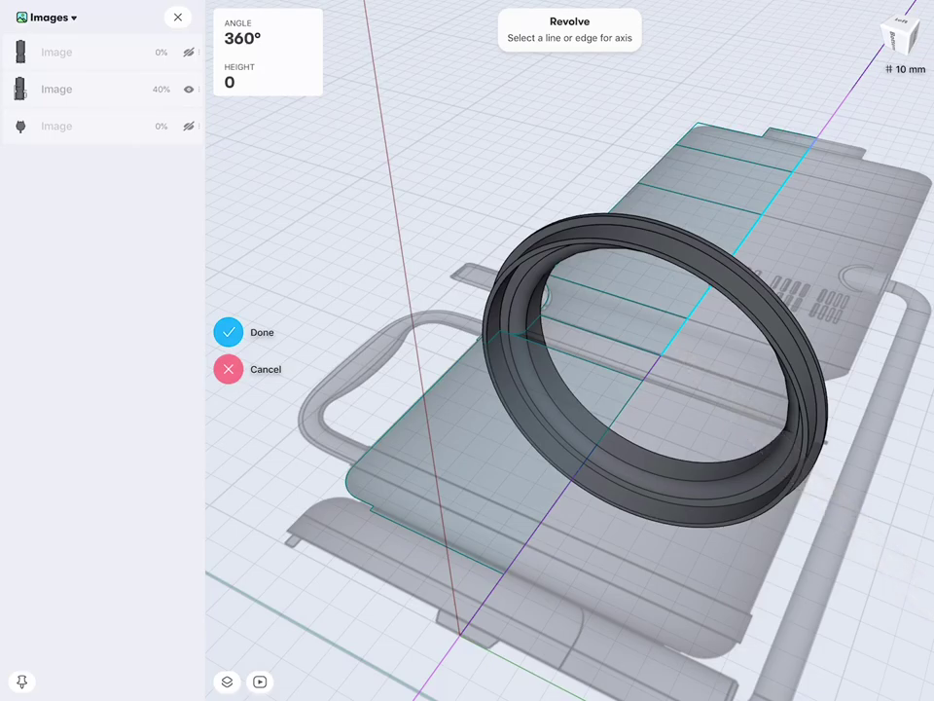
{"action": "left_click", "coordinate": [228, 331]}
{"action": "mouse_move", "coordinate": [623, 467]}
{"action": "middle_mouse_down"}
{"action": "mouse_move", "coordinate": [690, 527]}
{"action": "mouse_move", "coordinate": [781, 474]}
{"action": "middle_mouse_up"}
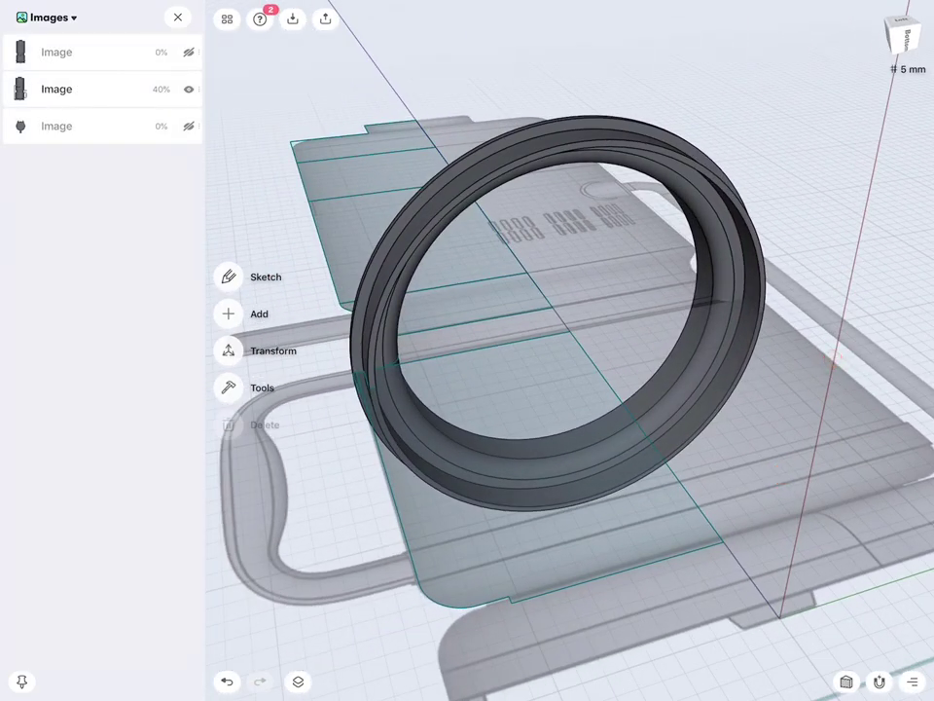
Hide the revolved ring body, Body 05, from the Bodies list.
{"action": "left_click", "coordinate": [46, 17]}
{"action": "left_click", "coordinate": [73, 42]}
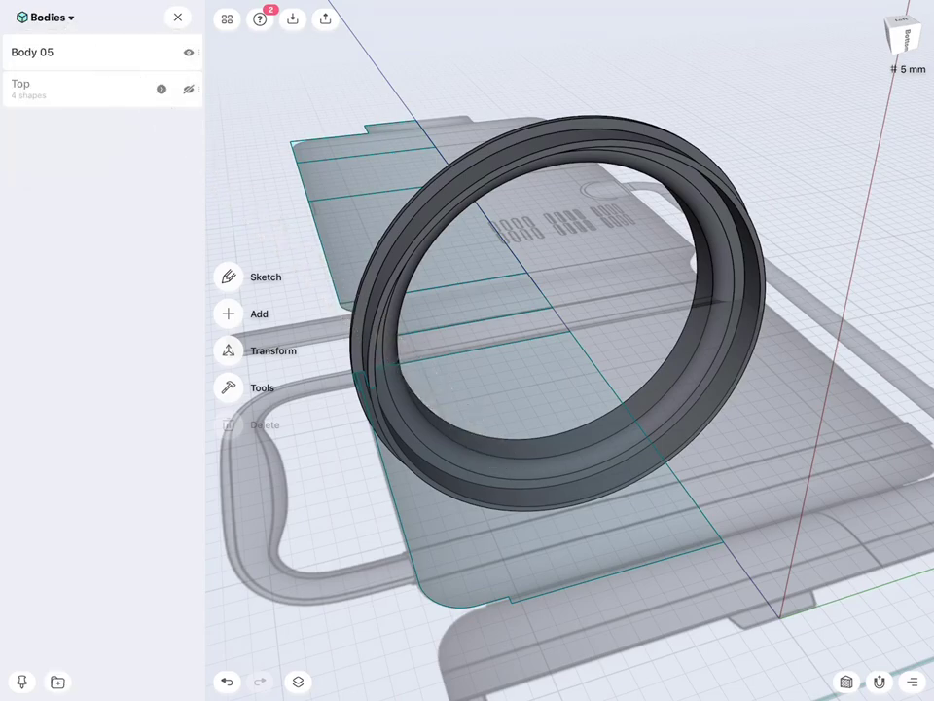
{"action": "left_click", "coordinate": [189, 51]}
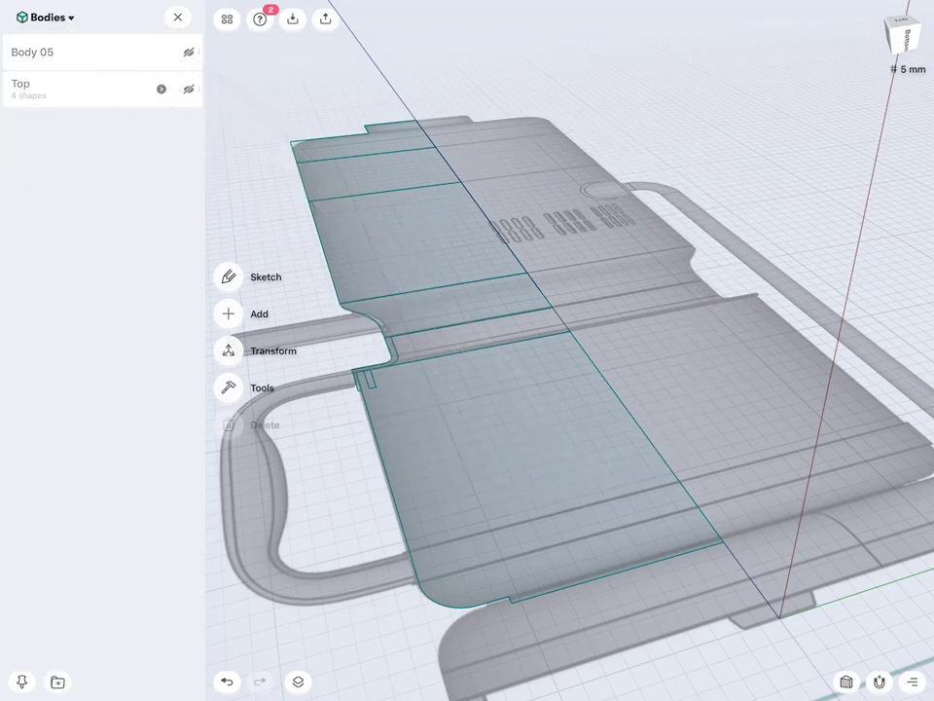
Revolve the carafe's lower face 360° around the vertical axis into Body 06.
{"action": "left_click", "coordinate": [228, 388]}
{"action": "left_click", "coordinate": [229, 388]}
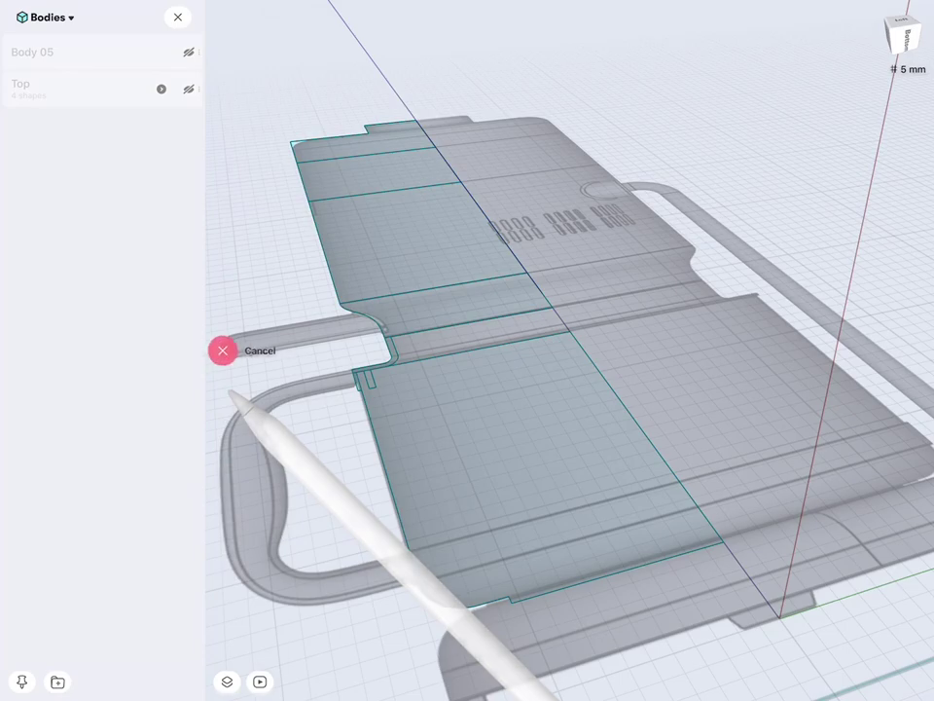
{"action": "left_click", "coordinate": [427, 445]}
{"action": "scroll", "coordinate": [437, 369], "scroll_direction": "up", "scroll_amount": 5}
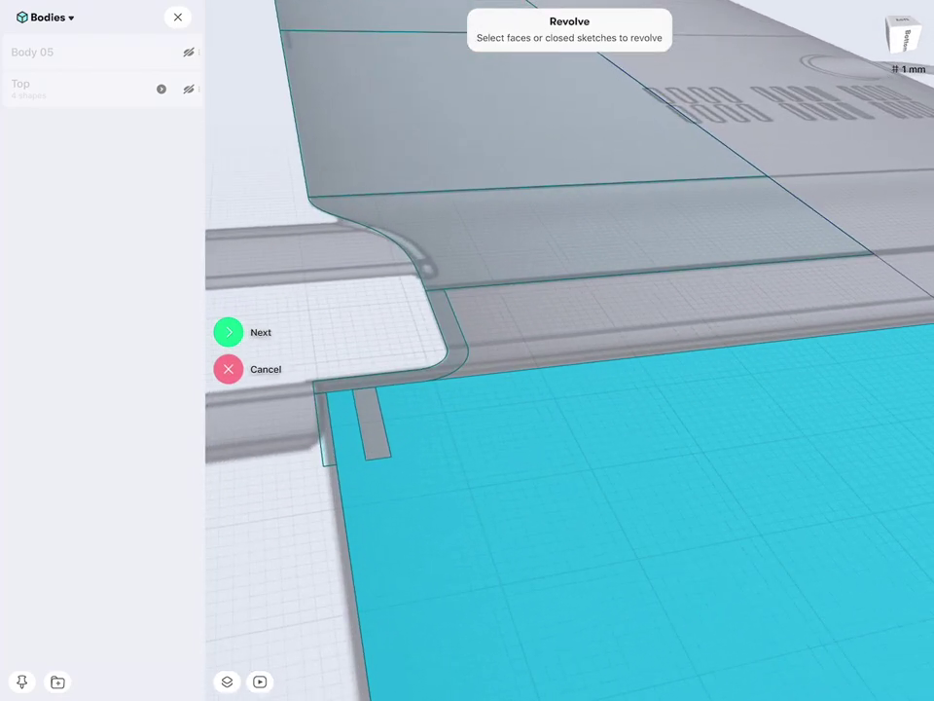
{"action": "scroll", "coordinate": [534, 343], "scroll_direction": "down", "scroll_amount": 10}
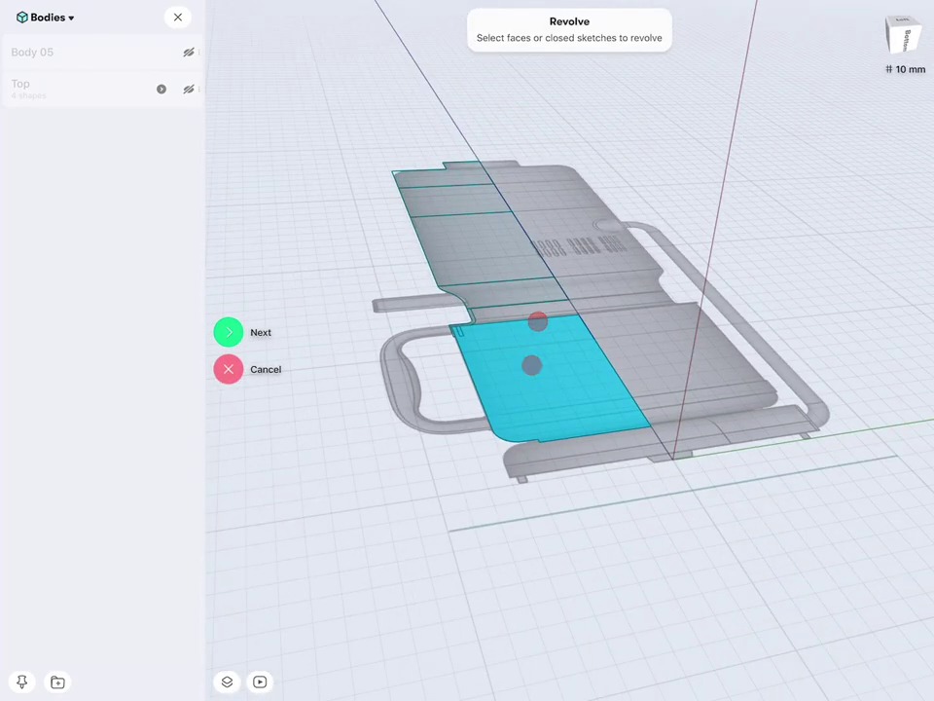
{"action": "left_click", "coordinate": [229, 332]}
{"action": "scroll", "coordinate": [759, 341], "scroll_direction": "up", "scroll_amount": 5}
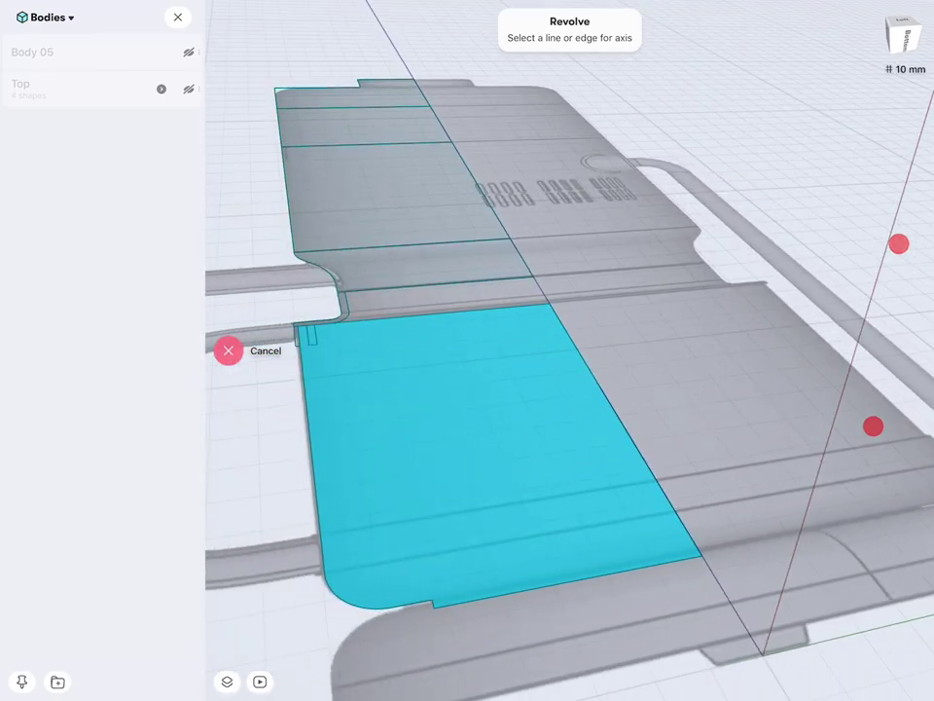
{"action": "left_click", "coordinate": [573, 334]}
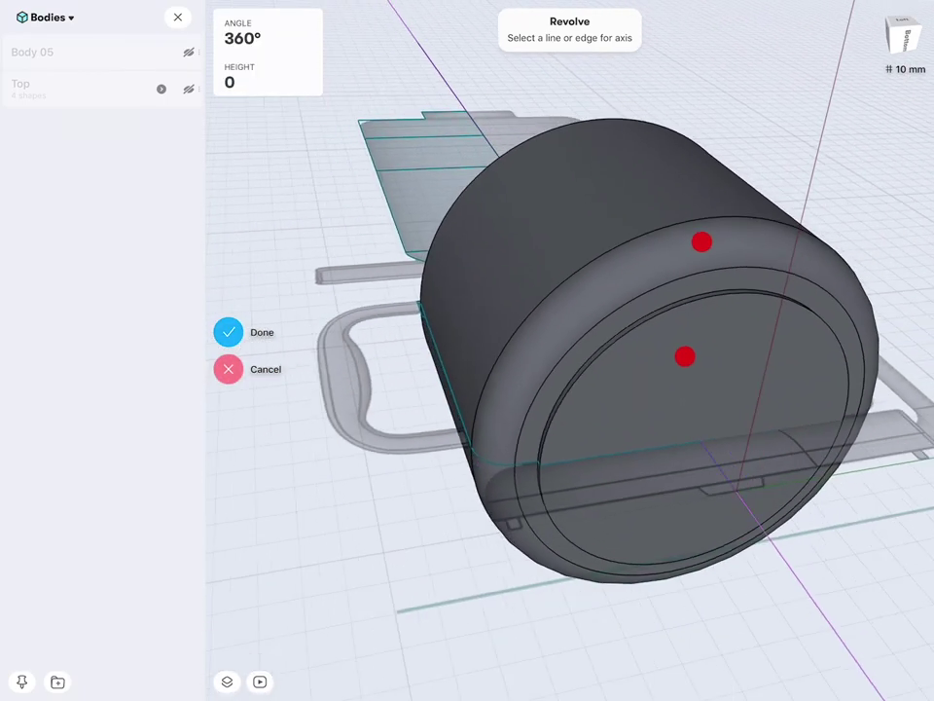
{"action": "mouse_move", "coordinate": [692, 297]}
{"action": "middle_mouse_down"}
{"action": "mouse_move", "coordinate": [736, 295]}
{"action": "mouse_move", "coordinate": [688, 386]}
{"action": "mouse_move", "coordinate": [680, 436]}
{"action": "mouse_move", "coordinate": [605, 463]}
{"action": "mouse_move", "coordinate": [622, 421]}
{"action": "mouse_move", "coordinate": [642, 428]}
{"action": "middle_mouse_up"}
{"action": "left_click", "coordinate": [229, 332]}
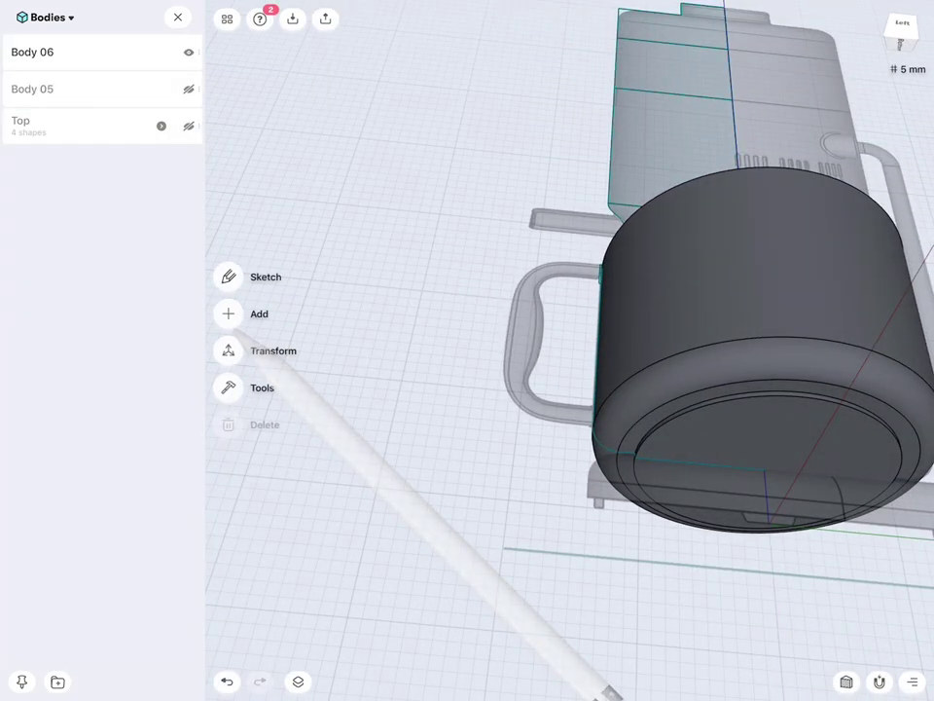
Select both bottom rim edges of the cylinder.
{"action": "middle_click_drag", "start_coordinate": [824, 443], "coordinate": [798, 195]}
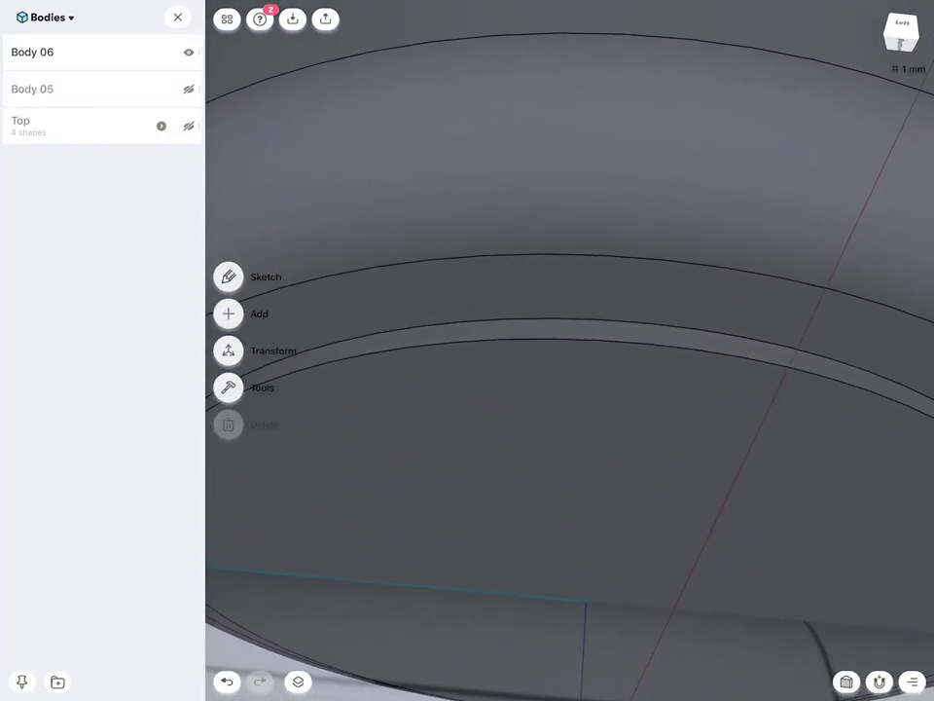
{"action": "left_click", "coordinate": [585, 339]}
{"action": "left_click", "coordinate": [605, 325]}
{"action": "mouse_move", "coordinate": [682, 447]}
{"action": "middle_mouse_down"}
{"action": "mouse_move", "coordinate": [671, 545]}
{"action": "mouse_move", "coordinate": [719, 523]}
{"action": "middle_mouse_up"}
{"action": "scroll", "coordinate": [754, 341], "scroll_direction": "down", "scroll_amount": 5}
{"action": "middle_click_drag", "start_coordinate": [719, 429], "coordinate": [746, 389]}
{"action": "mouse_move", "coordinate": [773, 321]}
{"action": "middle_mouse_down"}
{"action": "mouse_move", "coordinate": [681, 292]}
{"action": "mouse_move", "coordinate": [623, 253]}
{"action": "middle_mouse_up"}
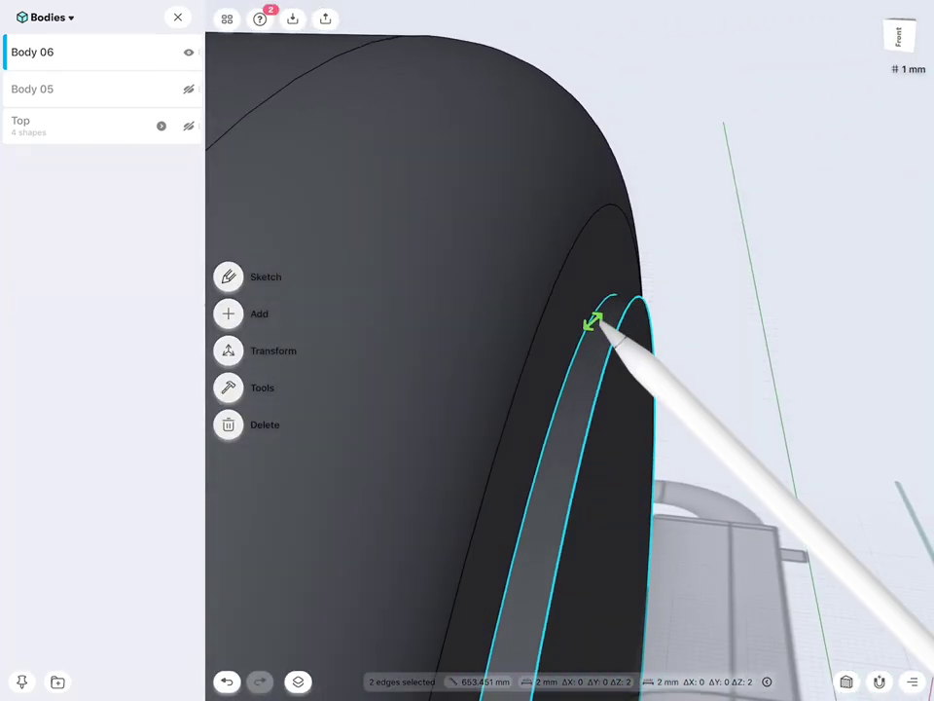
Fillet the selected rim edges with a 0.5 mm radius.
{"action": "left_click_drag", "start_coordinate": [595, 321], "coordinate": [616, 306]}
{"action": "scroll", "coordinate": [769, 331], "scroll_direction": "down", "scroll_amount": 5}
{"action": "middle_click_drag", "start_coordinate": [768, 331], "coordinate": [681, 233]}
{"action": "left_click", "coordinate": [542, 474]}
{"action": "type", "text": "0.5"}
{"action": "left_click", "coordinate": [571, 494]}
Check the cylinder's bottom, then select the ghosted reference body and the large rounded rim face.
{"action": "middle_click_drag", "start_coordinate": [671, 369], "coordinate": [688, 438]}
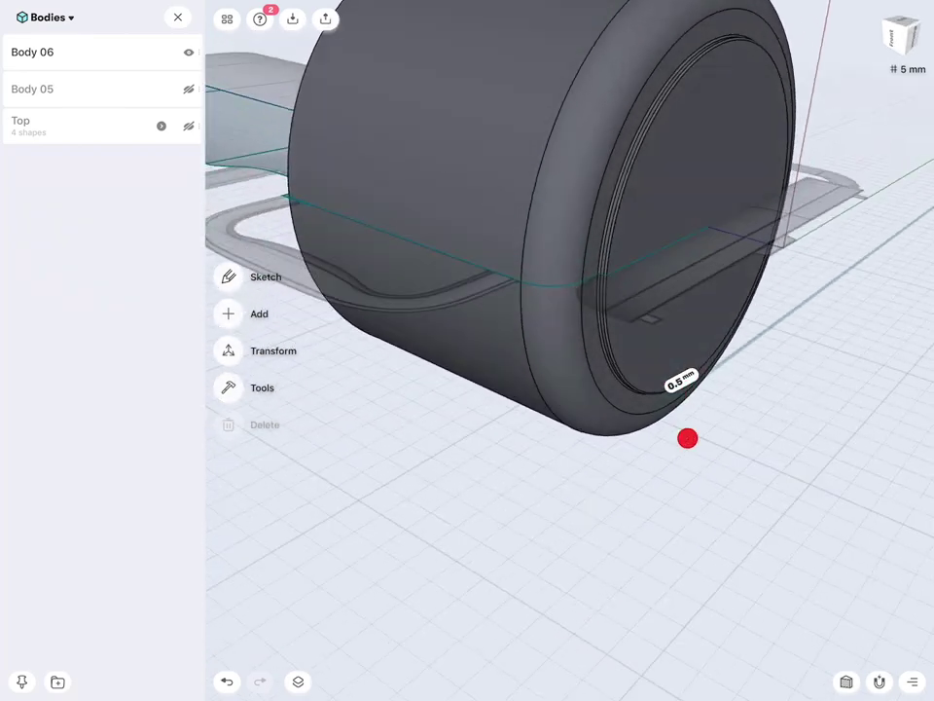
{"action": "scroll", "coordinate": [720, 476], "scroll_direction": "up", "scroll_amount": 3}
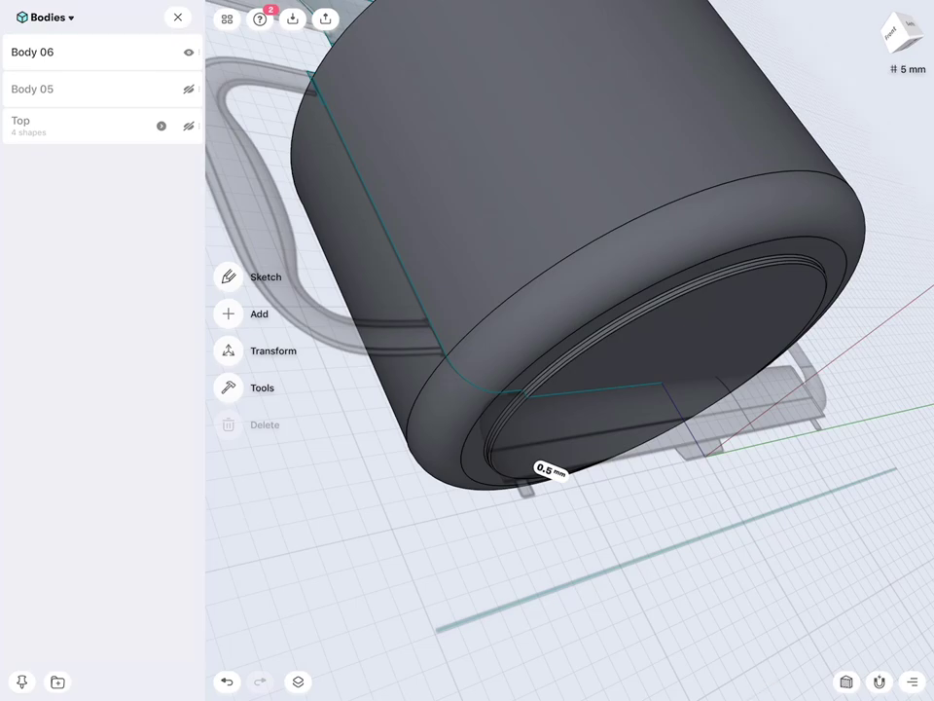
{"action": "left_click", "coordinate": [362, 513]}
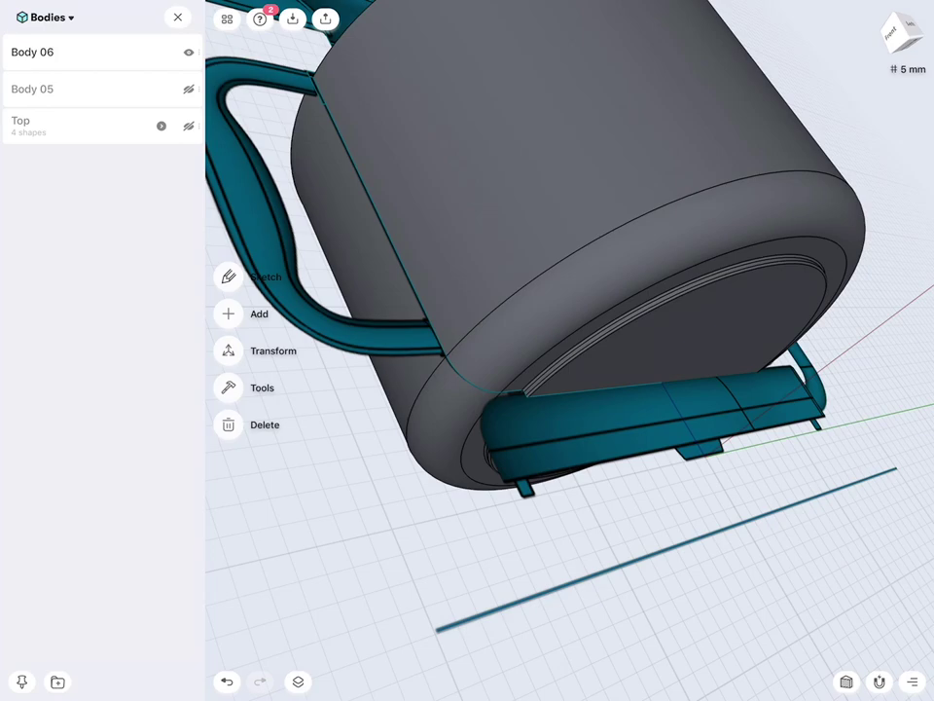
{"action": "left_click", "coordinate": [839, 200]}
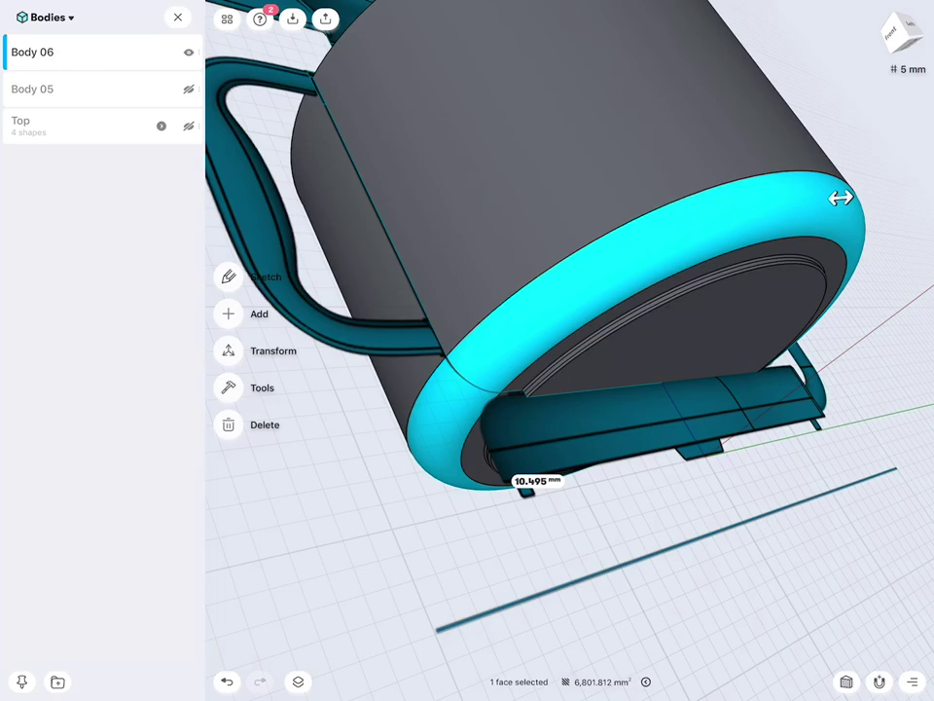
Set the rounded rim fillet radius to 10 mm.
{"action": "left_click", "coordinate": [537, 481]}
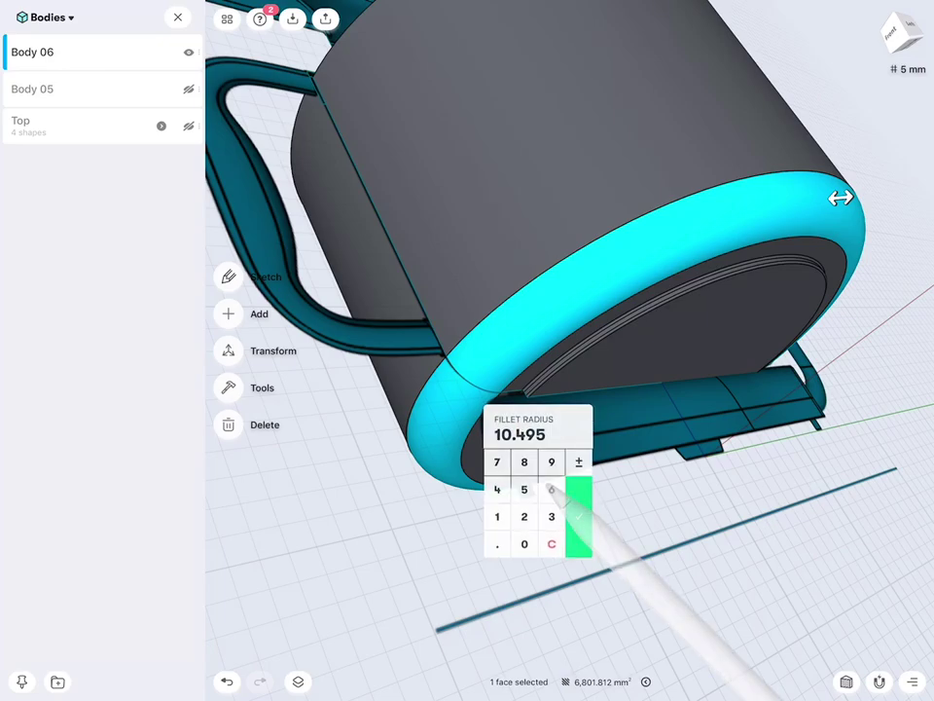
{"action": "left_click", "coordinate": [497, 517]}
{"action": "left_click", "coordinate": [524, 544]}
{"action": "left_click", "coordinate": [579, 540]}
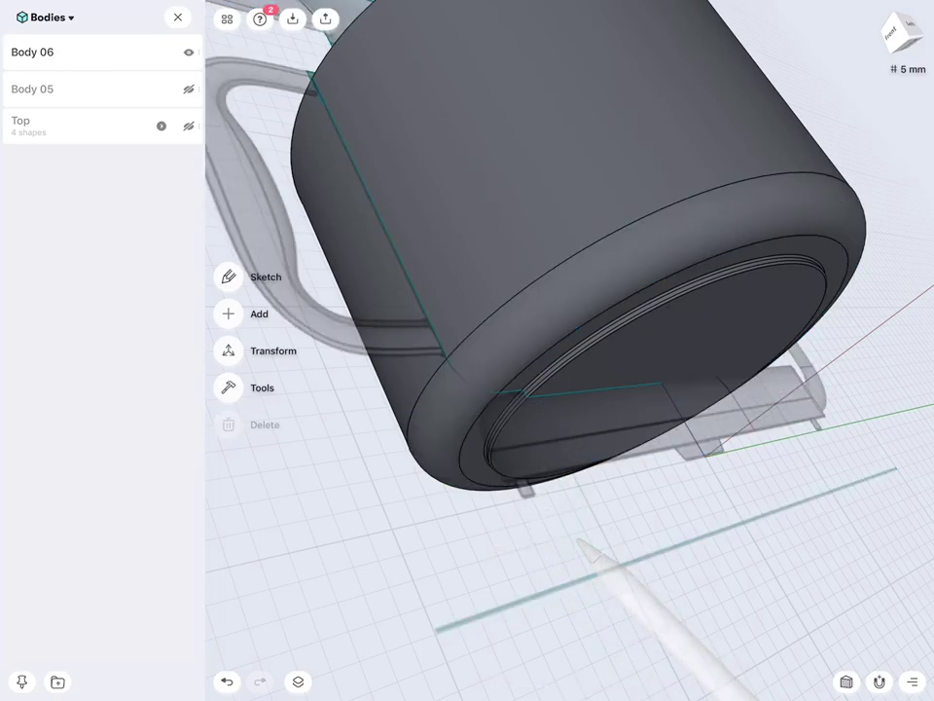
Try a 12 mm radius on the rim fillet instead.
{"action": "left_click", "coordinate": [842, 226]}
{"action": "left_click", "coordinate": [818, 236]}
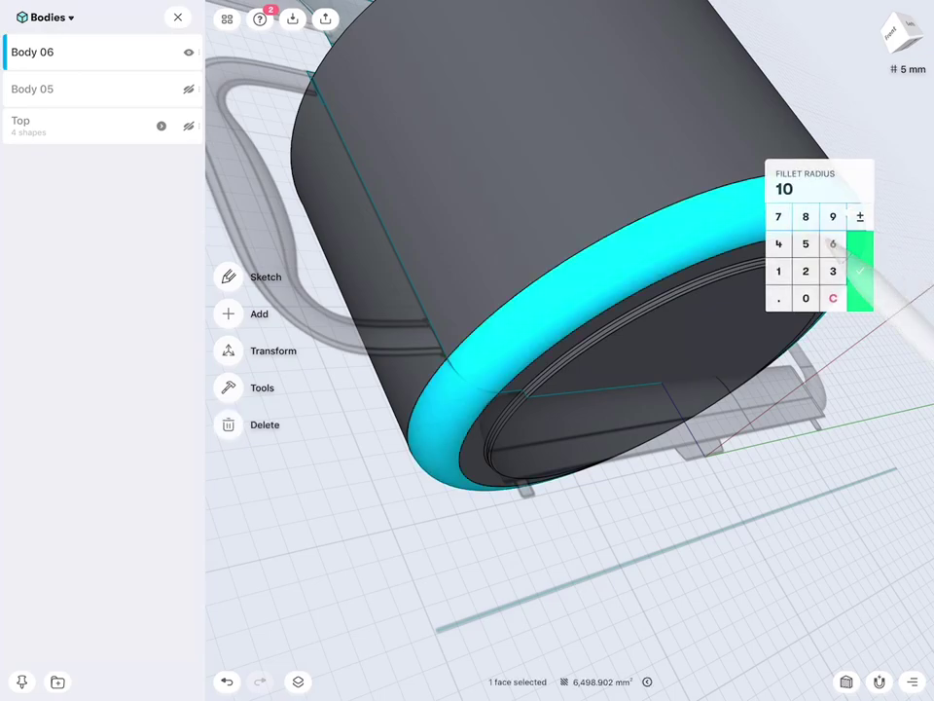
{"action": "left_click", "coordinate": [777, 269]}
{"action": "left_click", "coordinate": [805, 269]}
{"action": "left_click", "coordinate": [860, 272]}
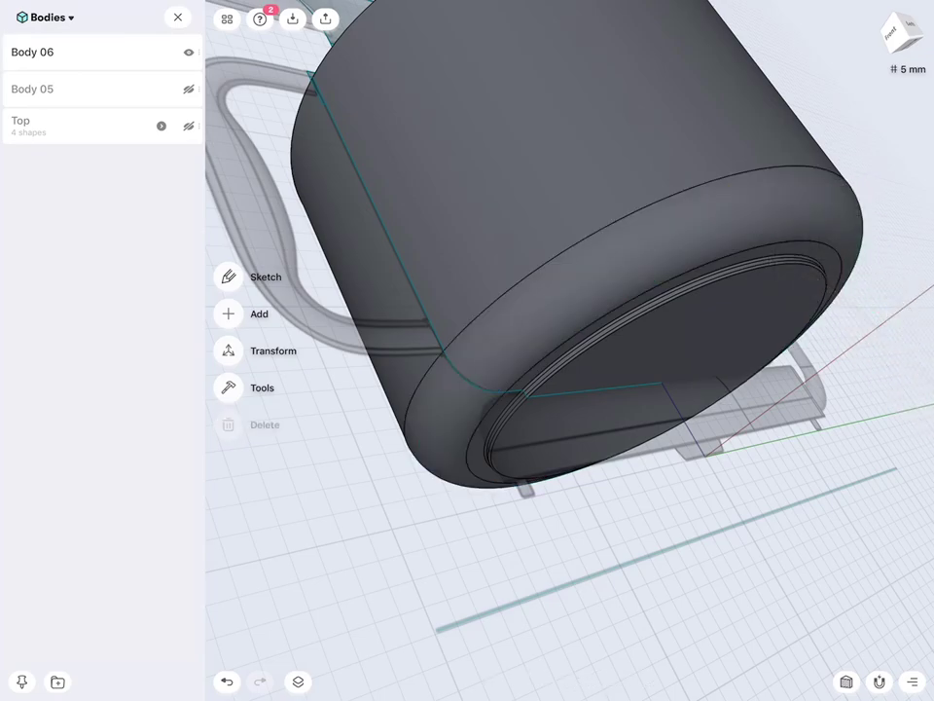
Return the rim fillet radius to 10 mm.
{"action": "left_click", "coordinate": [844, 212]}
{"action": "left_click", "coordinate": [813, 240]}
{"action": "left_click", "coordinate": [774, 275]}
{"action": "left_click", "coordinate": [800, 304]}
{"action": "left_click", "coordinate": [854, 275]}
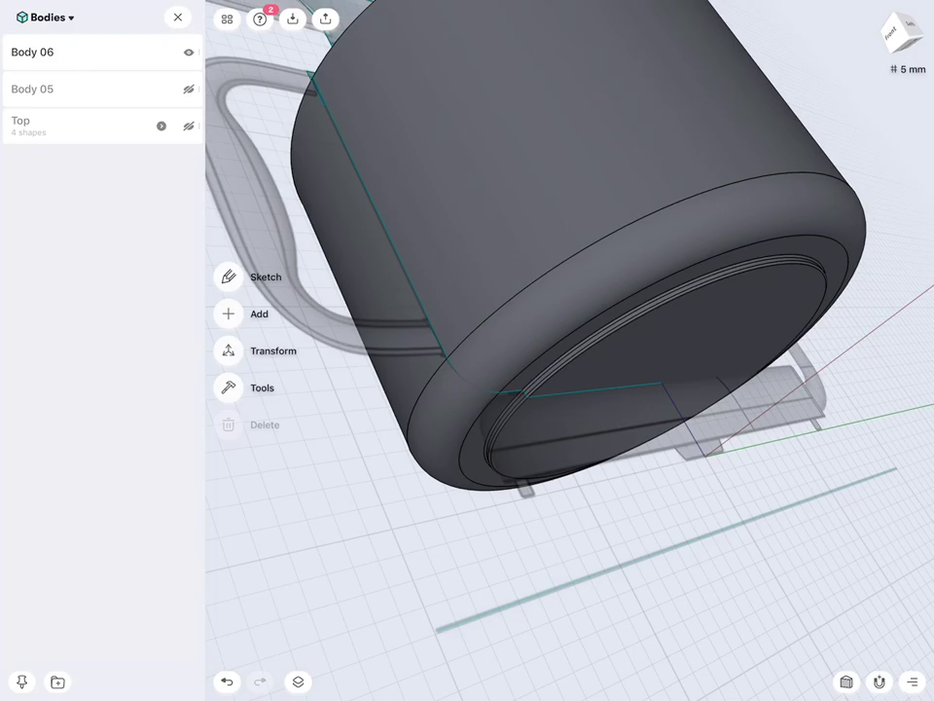
Start a shell on the cylinder, leaving the top face open.
{"action": "middle_click_drag", "start_coordinate": [792, 265], "coordinate": [828, 279]}
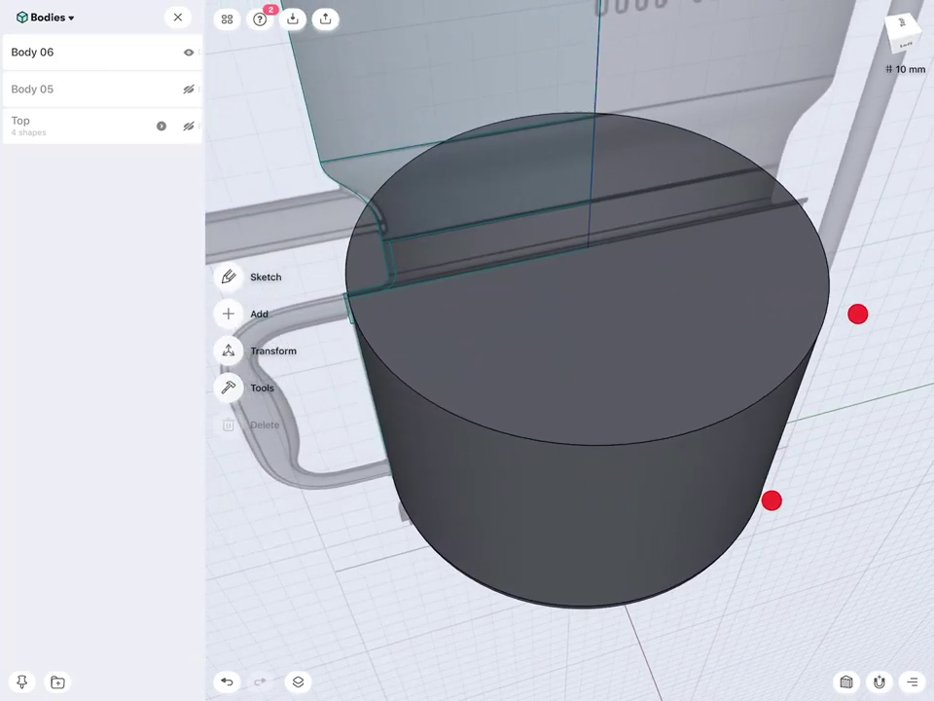
{"action": "middle_click_drag", "start_coordinate": [828, 279], "coordinate": [857, 312]}
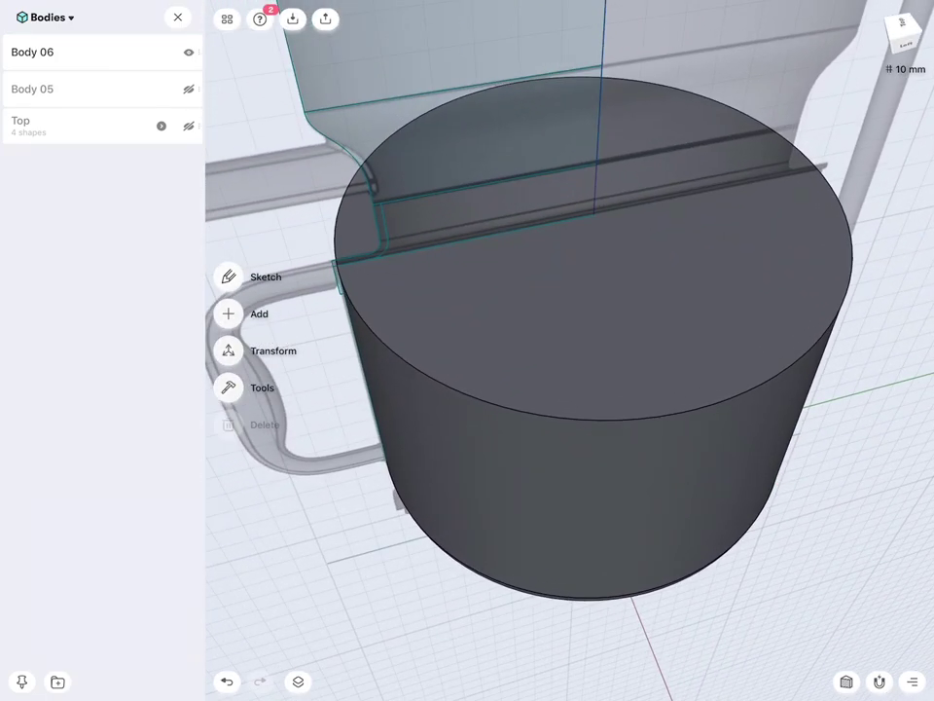
{"action": "left_click", "coordinate": [229, 388]}
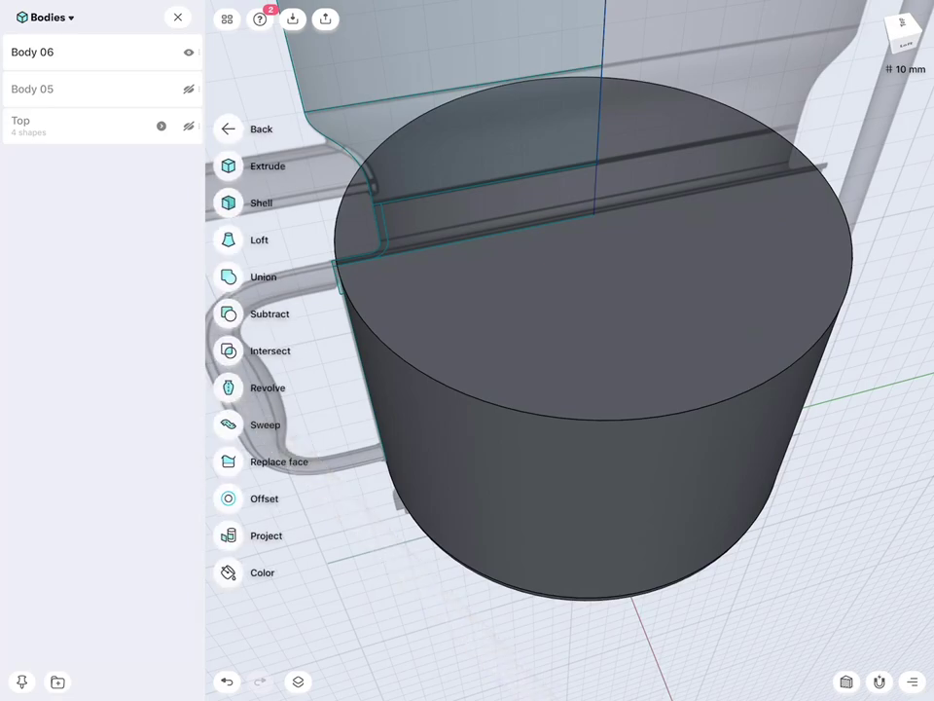
{"action": "left_click", "coordinate": [229, 202]}
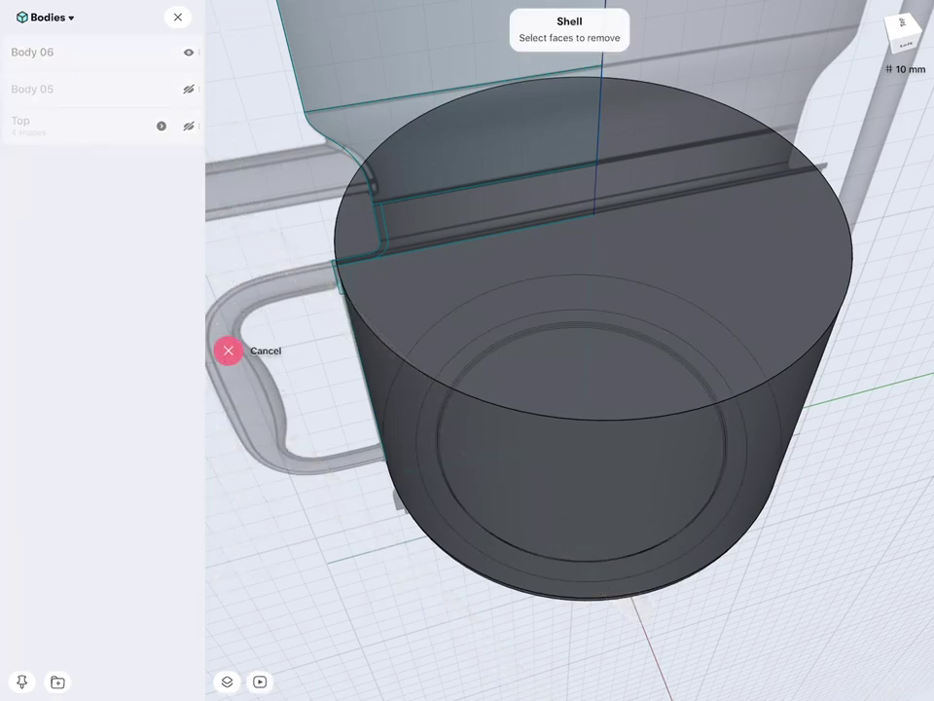
{"action": "left_click", "coordinate": [670, 258]}
{"action": "left_click", "coordinate": [229, 332]}
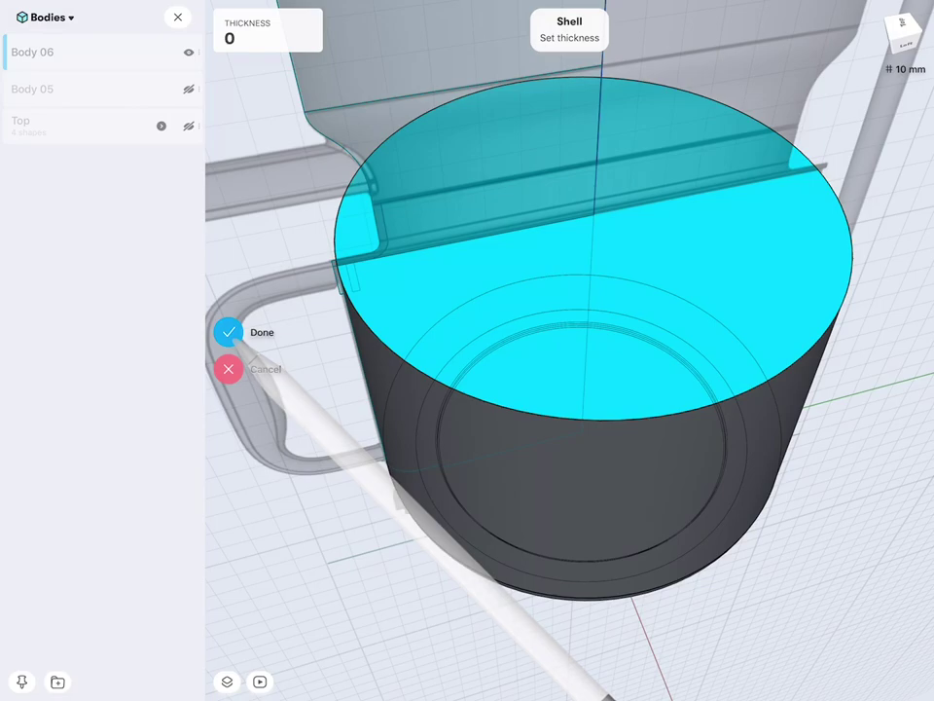
Give the shell a 2 mm wall thickness, show Body 05 again, and commit it.
{"action": "left_click", "coordinate": [267, 31]}
{"action": "left_click", "coordinate": [254, 121]}
{"action": "left_click", "coordinate": [308, 120]}
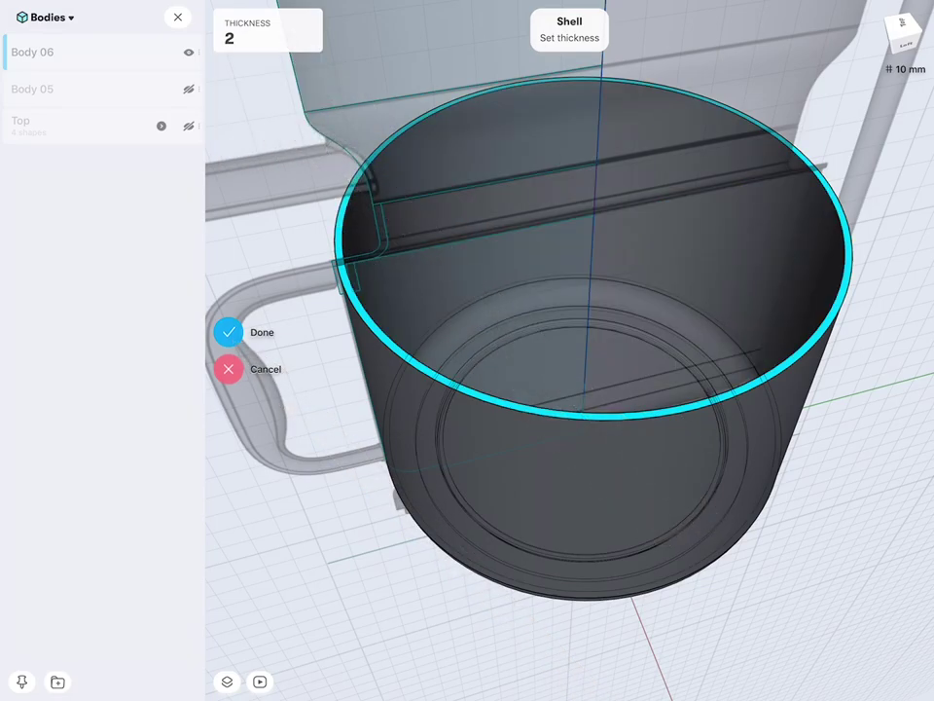
{"action": "left_click", "coordinate": [187, 89]}
{"action": "left_click_drag", "start_coordinate": [827, 370], "coordinate": [827, 507]}
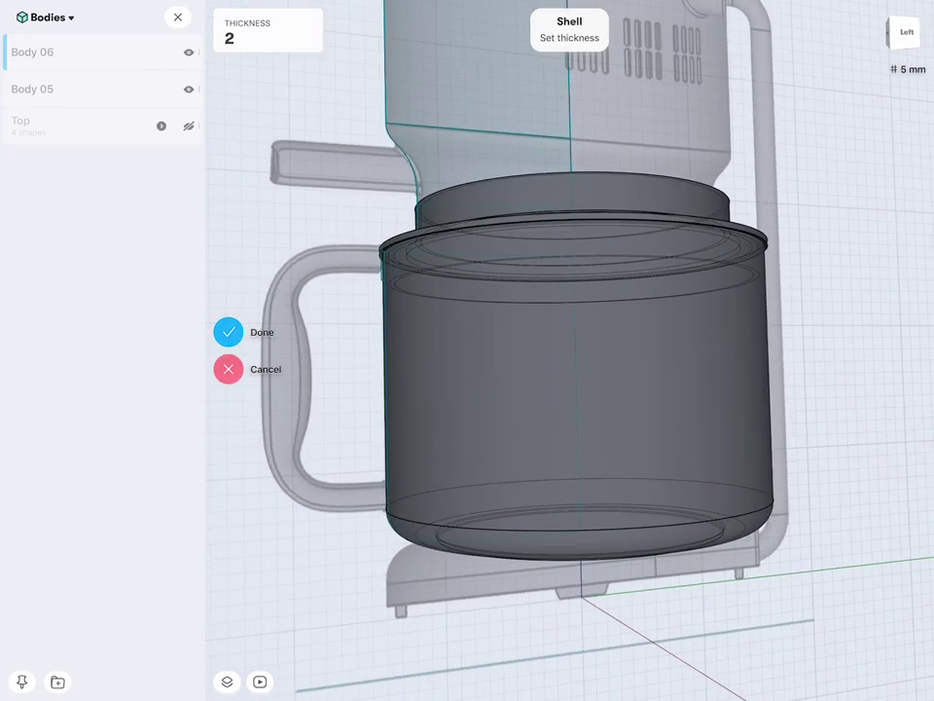
{"action": "left_click", "coordinate": [227, 332]}
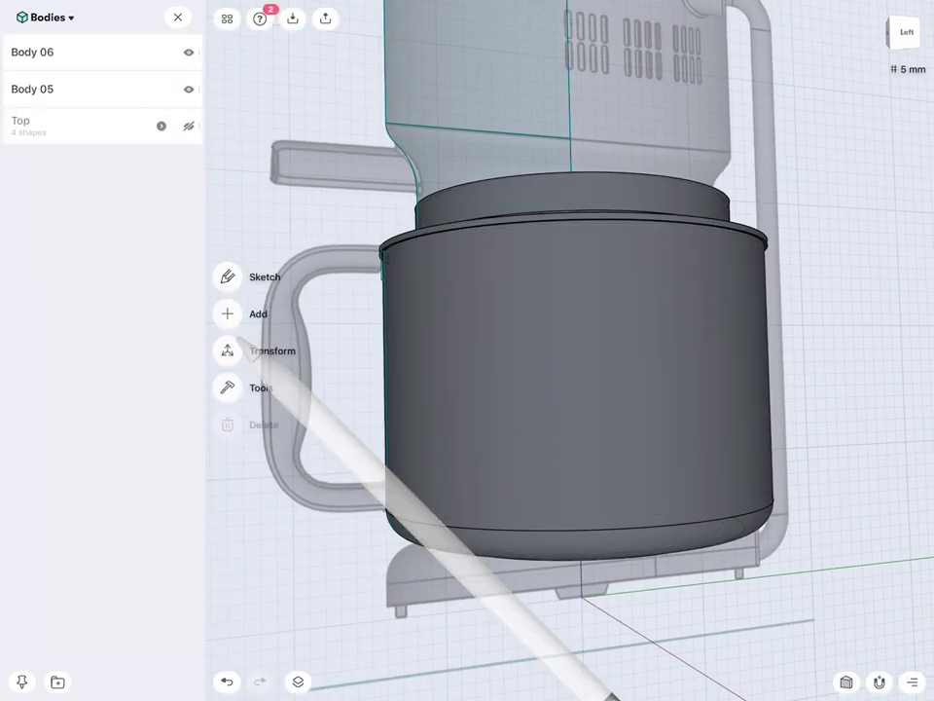
Turn on the section view and hide the sketch and the second reference image.
{"action": "left_click", "coordinate": [845, 681]}
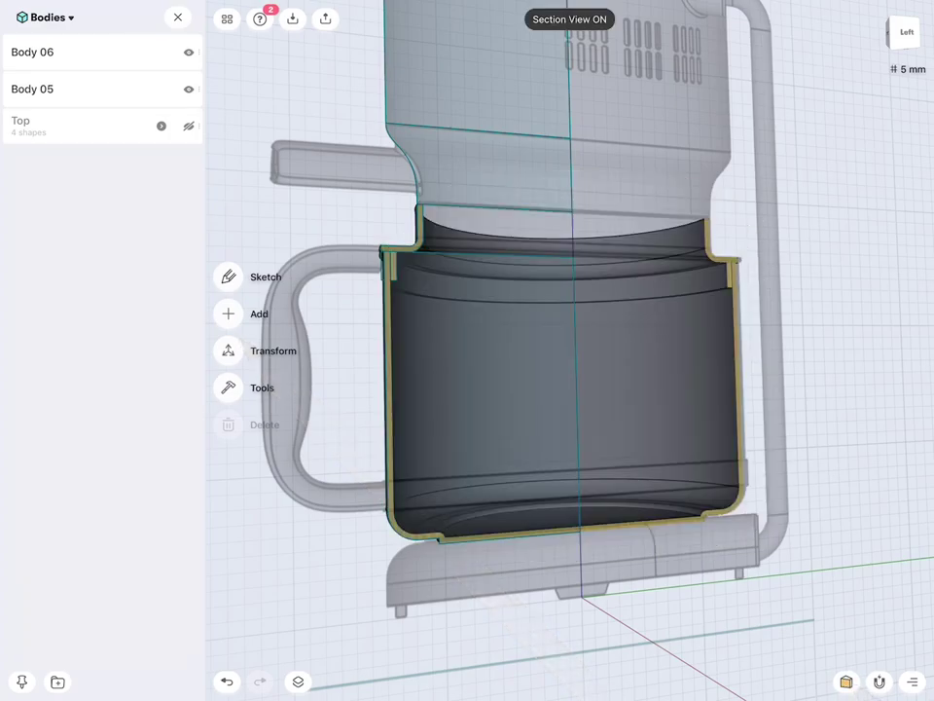
{"action": "left_click", "coordinate": [48, 17]}
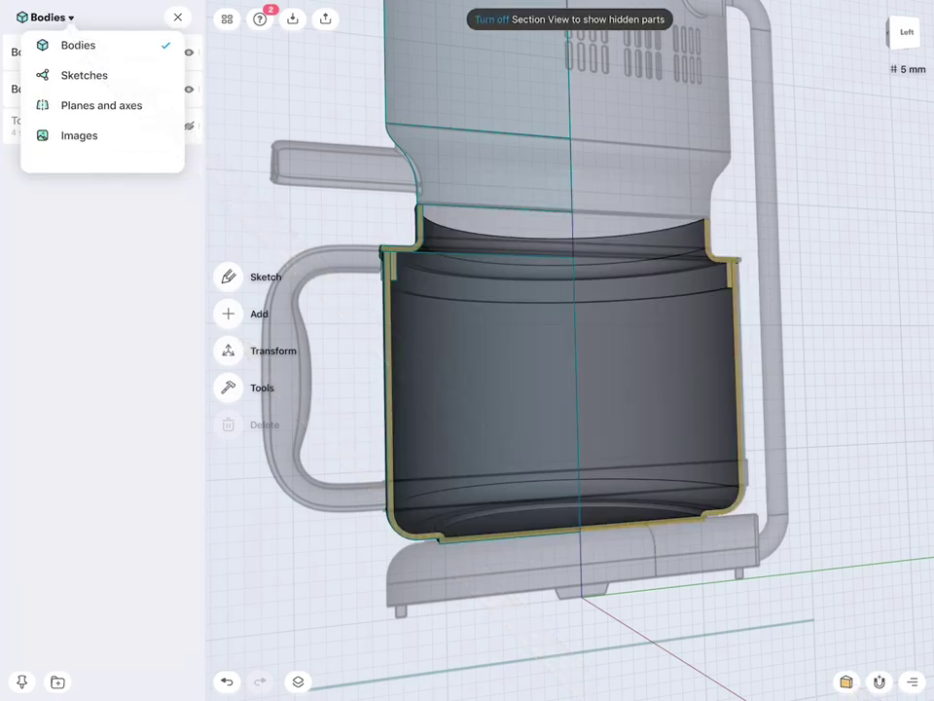
{"action": "left_click", "coordinate": [84, 73]}
{"action": "left_click", "coordinate": [189, 52]}
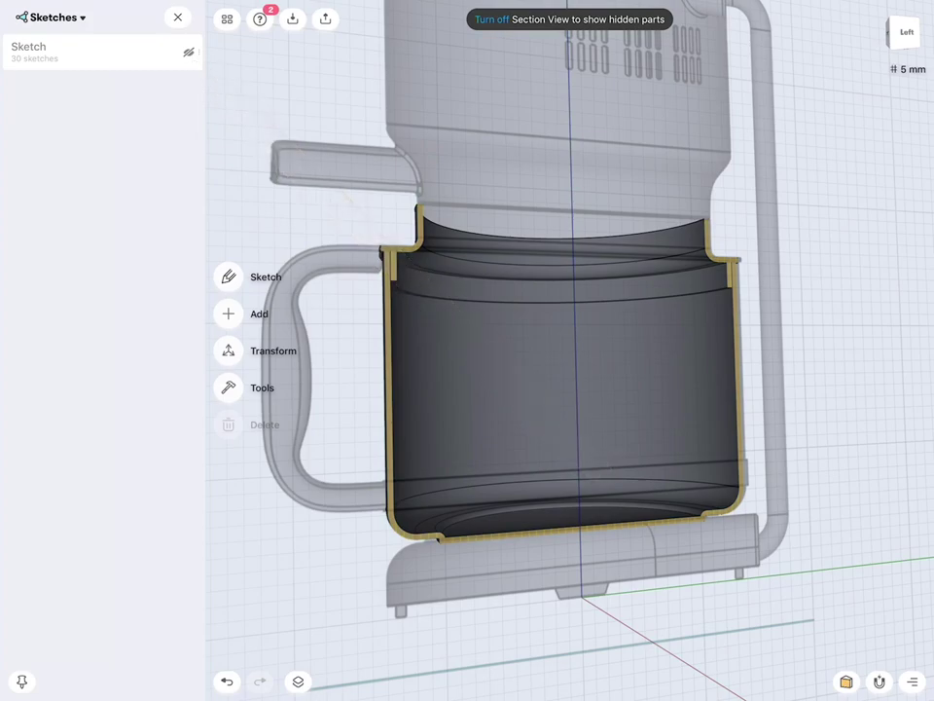
{"action": "left_click", "coordinate": [49, 16]}
{"action": "left_click", "coordinate": [79, 135]}
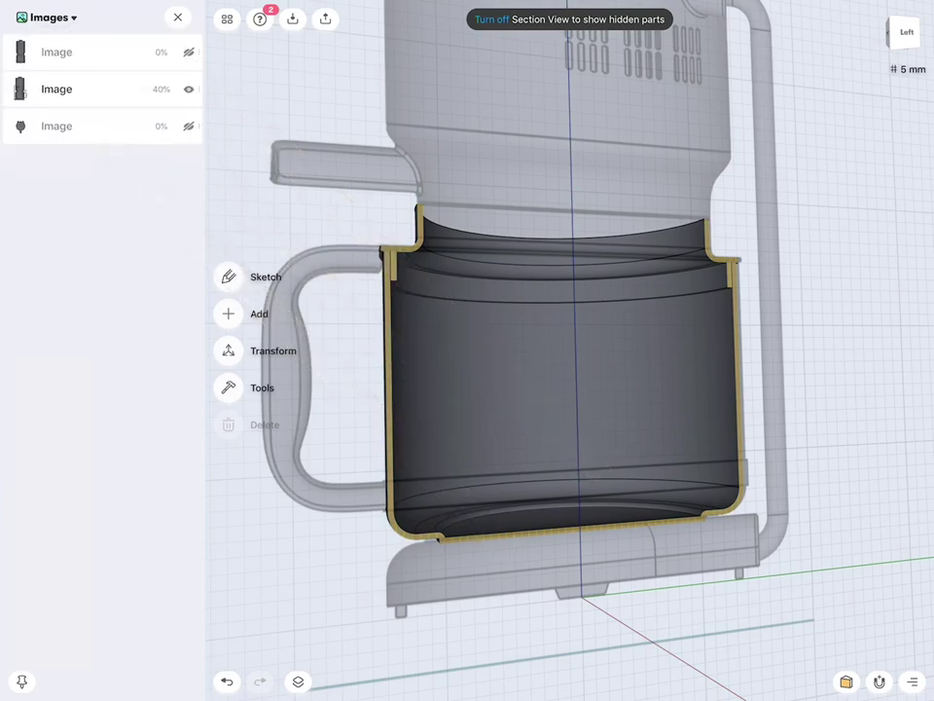
{"action": "left_click", "coordinate": [189, 89]}
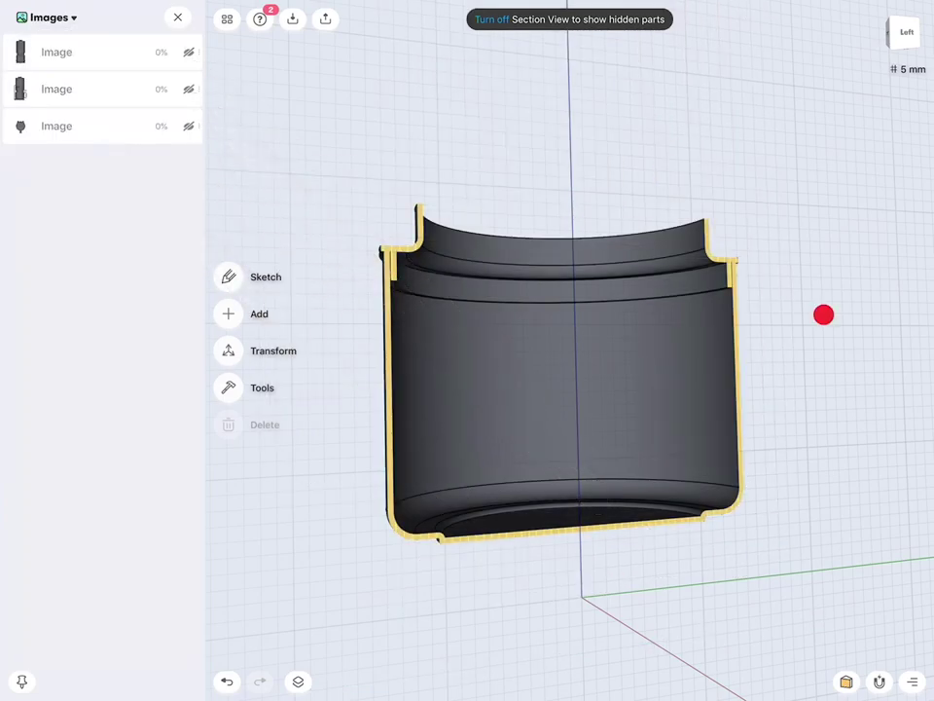
Inspect the wall up close, turn off the section view, and show the reference image at 40%.
{"action": "scroll", "coordinate": [823, 314], "scroll_direction": "up", "scroll_amount": 3}
{"action": "scroll", "coordinate": [819, 318], "scroll_direction": "up", "scroll_amount": 3}
{"action": "scroll", "coordinate": [615, 372], "scroll_direction": "up", "scroll_amount": 3}
{"action": "scroll", "coordinate": [841, 491], "scroll_direction": "up", "scroll_amount": 3}
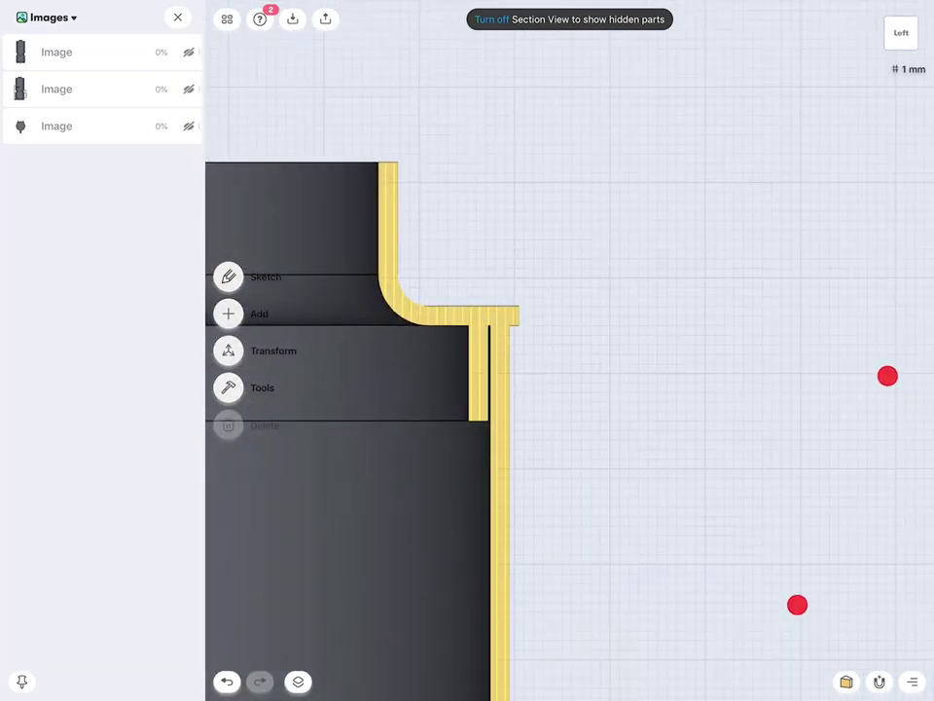
{"action": "scroll", "coordinate": [841, 490], "scroll_direction": "up", "scroll_amount": 3}
{"action": "scroll", "coordinate": [740, 405], "scroll_direction": "up", "scroll_amount": 3}
{"action": "scroll", "coordinate": [804, 365], "scroll_direction": "up", "scroll_amount": 2}
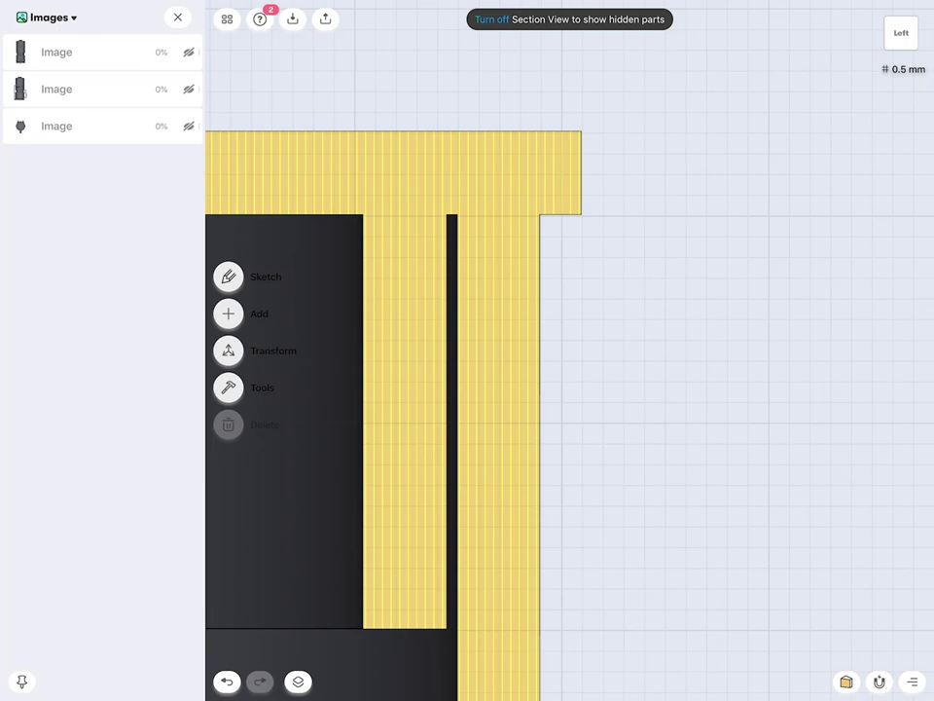
{"action": "scroll", "coordinate": [626, 496], "scroll_direction": "down", "scroll_amount": 10}
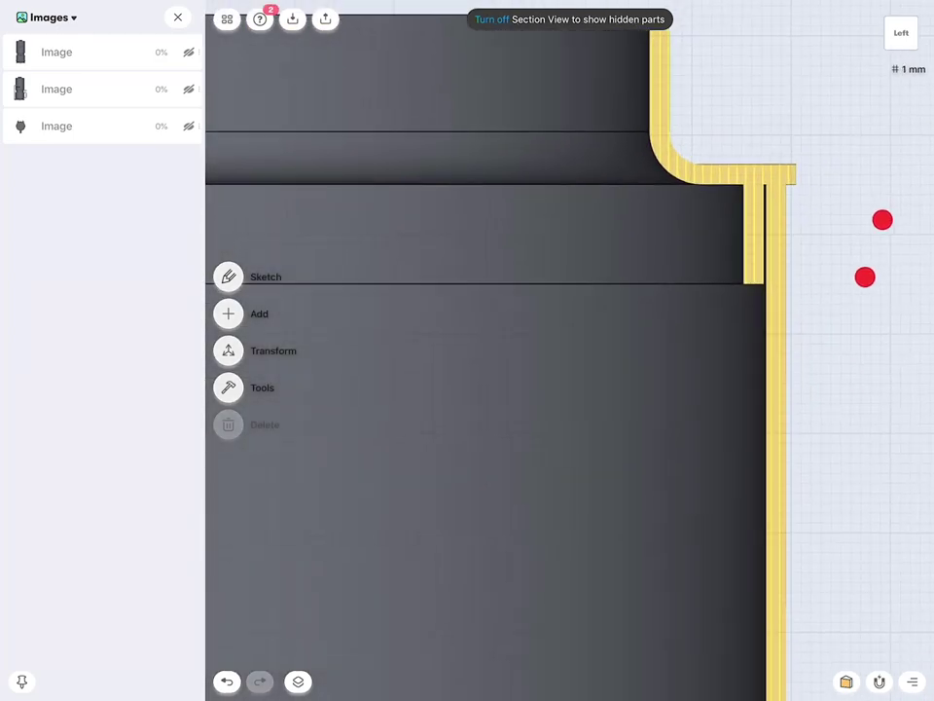
{"action": "scroll", "coordinate": [681, 292], "scroll_direction": "up", "scroll_amount": 3}
{"action": "scroll", "coordinate": [681, 292], "scroll_direction": "up", "scroll_amount": 5}
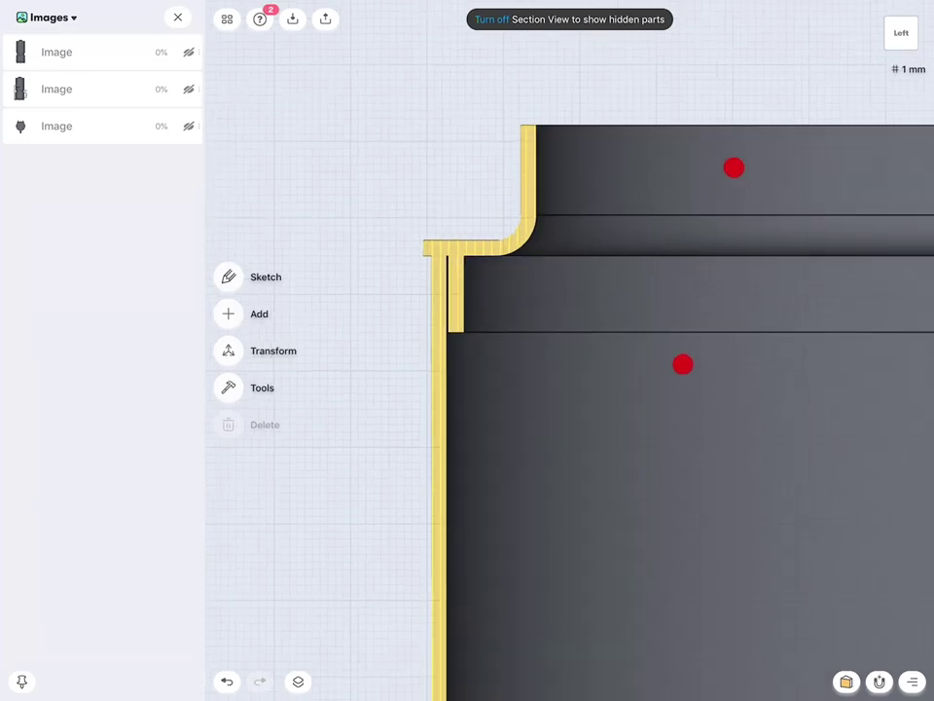
{"action": "scroll", "coordinate": [642, 283], "scroll_direction": "down", "scroll_amount": 5}
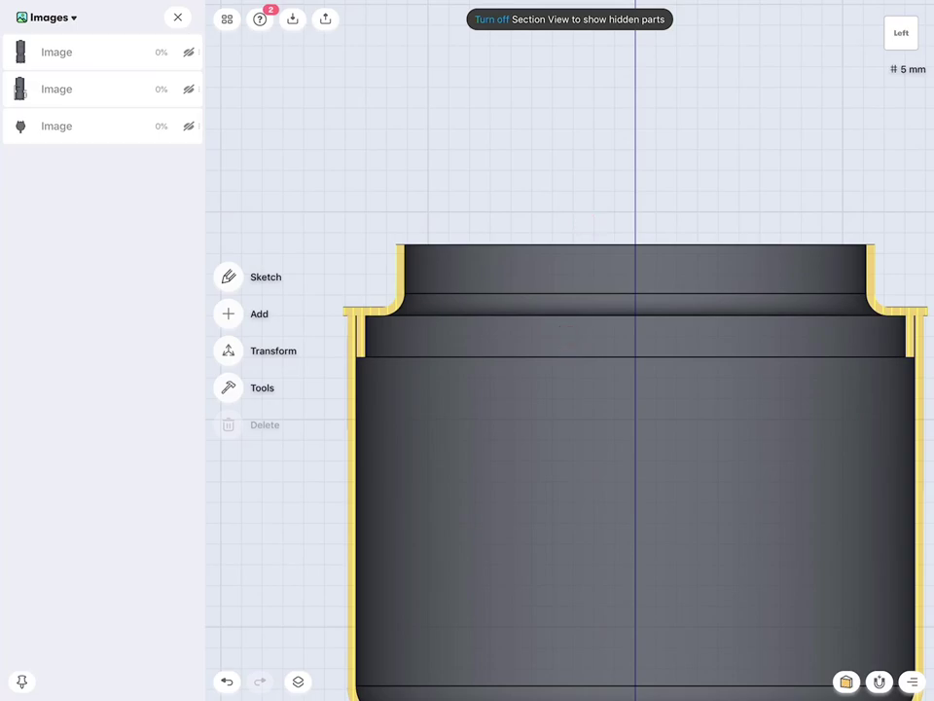
{"action": "scroll", "coordinate": [754, 316], "scroll_direction": "down", "scroll_amount": 3}
{"action": "left_click", "coordinate": [845, 681]}
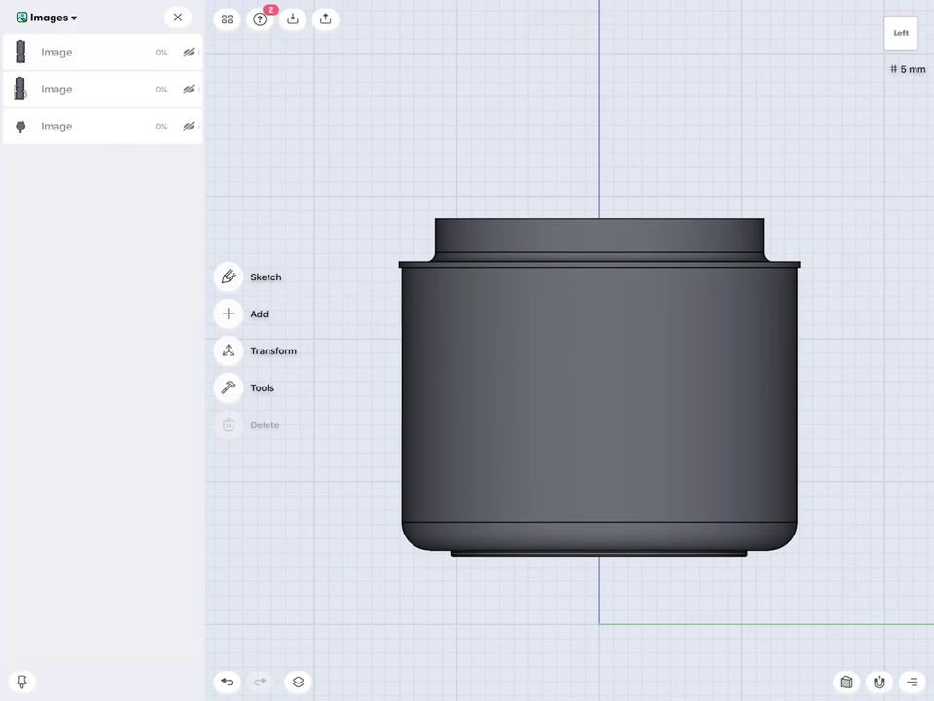
{"action": "left_click", "coordinate": [189, 89]}
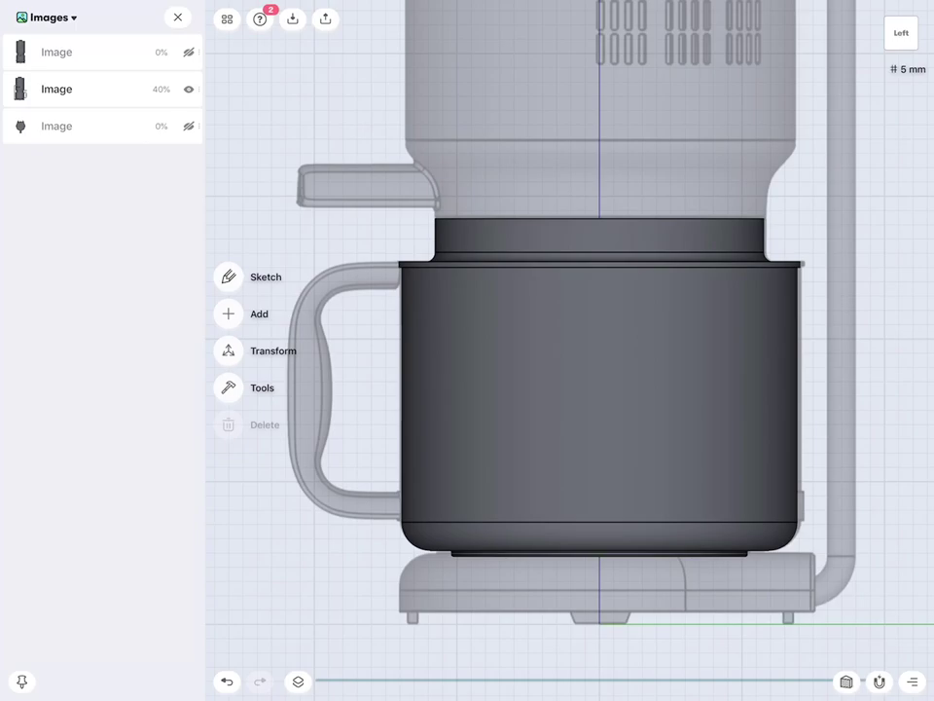
Make Plane 02 visible again from the Planes and axes list.
{"action": "scroll", "coordinate": [479, 498], "scroll_direction": "up", "scroll_amount": 5}
{"action": "scroll", "coordinate": [706, 282], "scroll_direction": "up", "scroll_amount": 5}
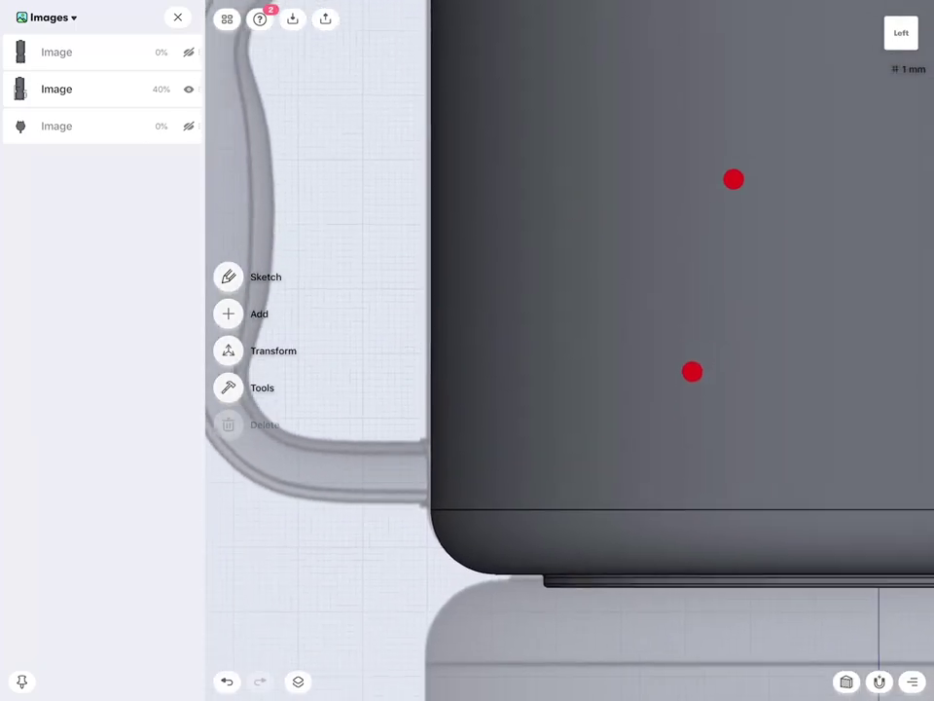
{"action": "scroll", "coordinate": [683, 329], "scroll_direction": "down", "scroll_amount": 2}
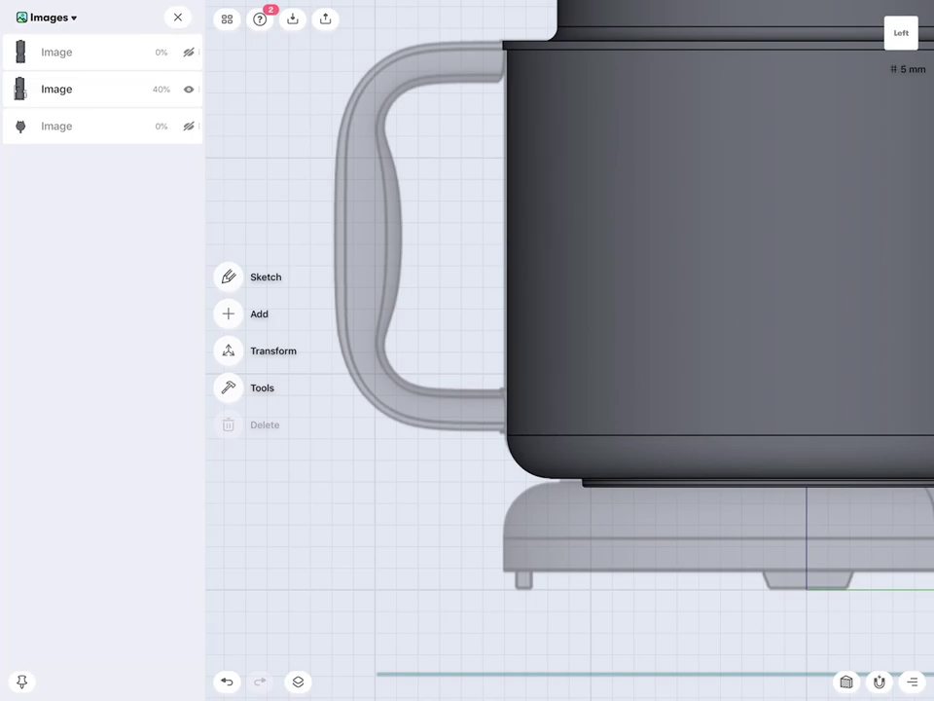
{"action": "left_click", "coordinate": [48, 18]}
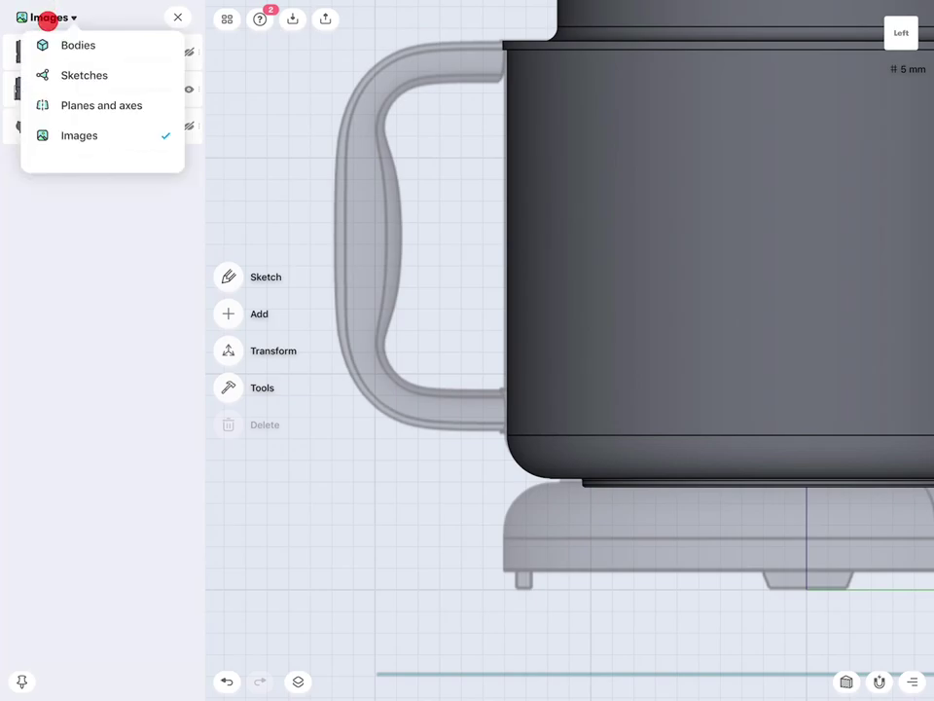
{"action": "left_click", "coordinate": [67, 101]}
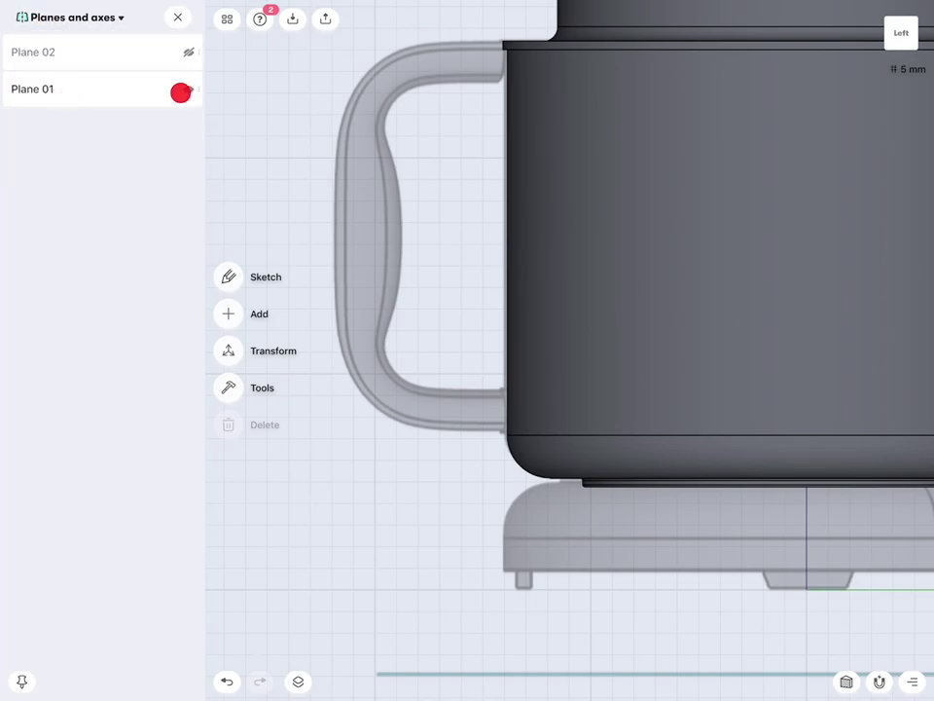
{"action": "left_click", "coordinate": [190, 50]}
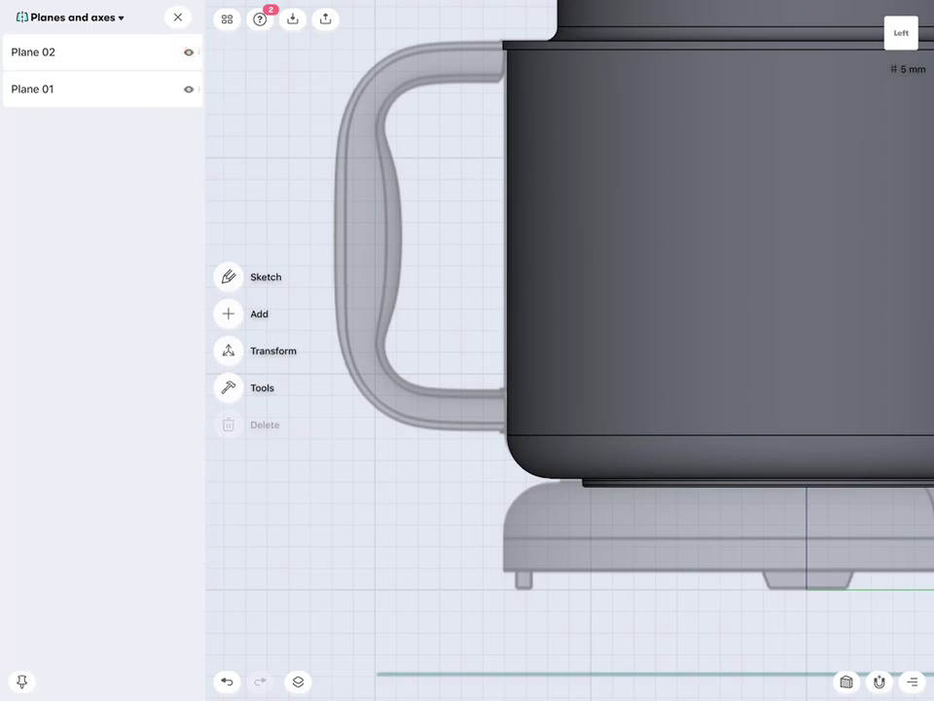
Make the sketch visible again from the Sketches list.
{"action": "left_click", "coordinate": [60, 14]}
{"action": "scroll", "coordinate": [674, 437], "scroll_direction": "down", "scroll_amount": 10}
{"action": "scroll", "coordinate": [815, 435], "scroll_direction": "up", "scroll_amount": 3}
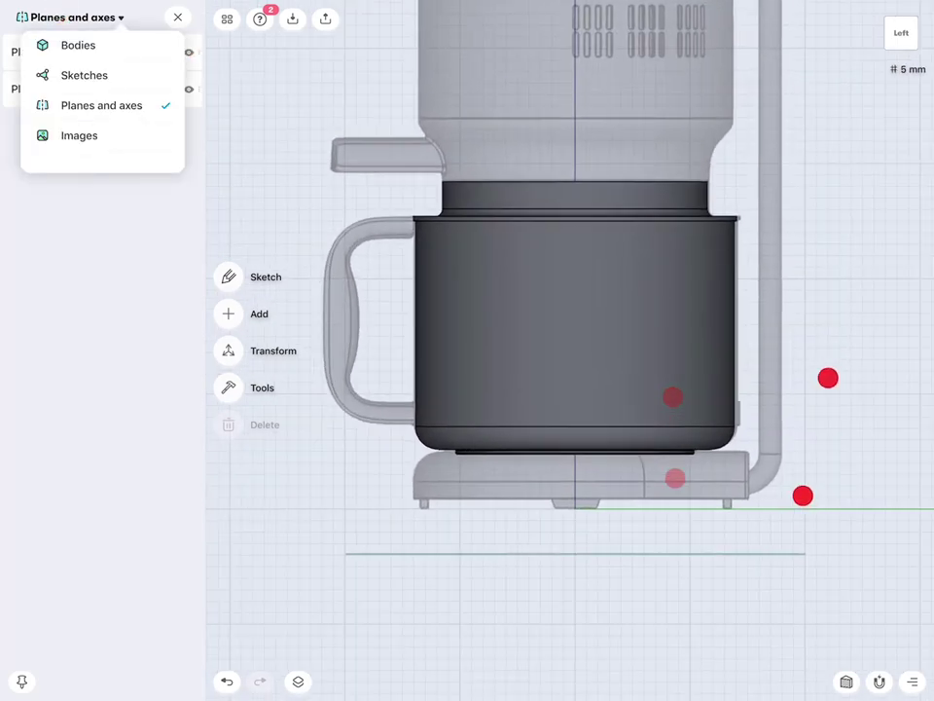
{"action": "scroll", "coordinate": [796, 460], "scroll_direction": "up", "scroll_amount": 3}
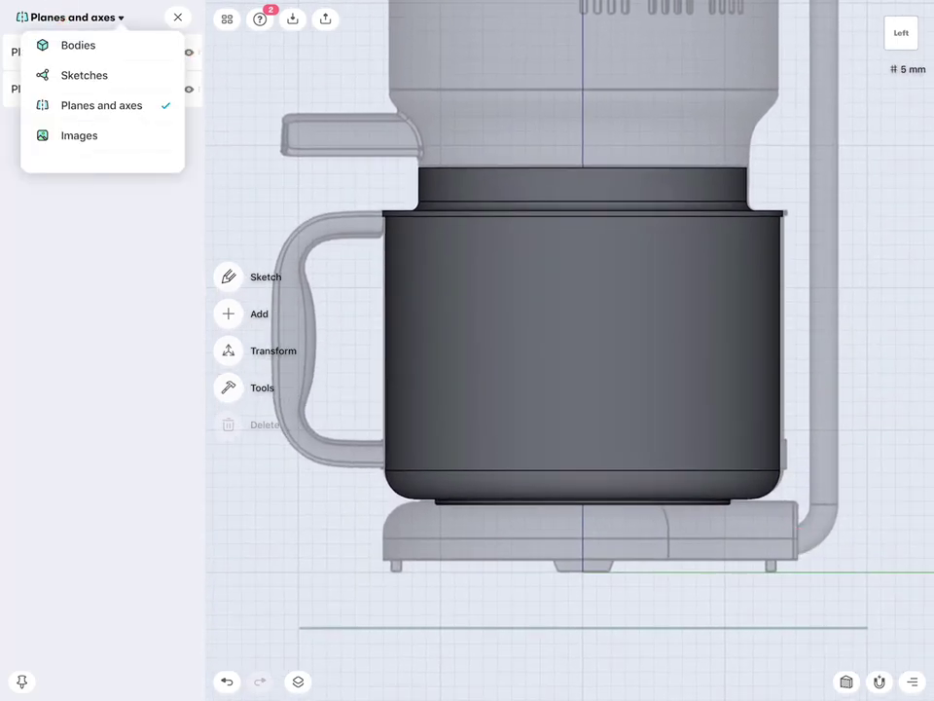
{"action": "left_click", "coordinate": [76, 210]}
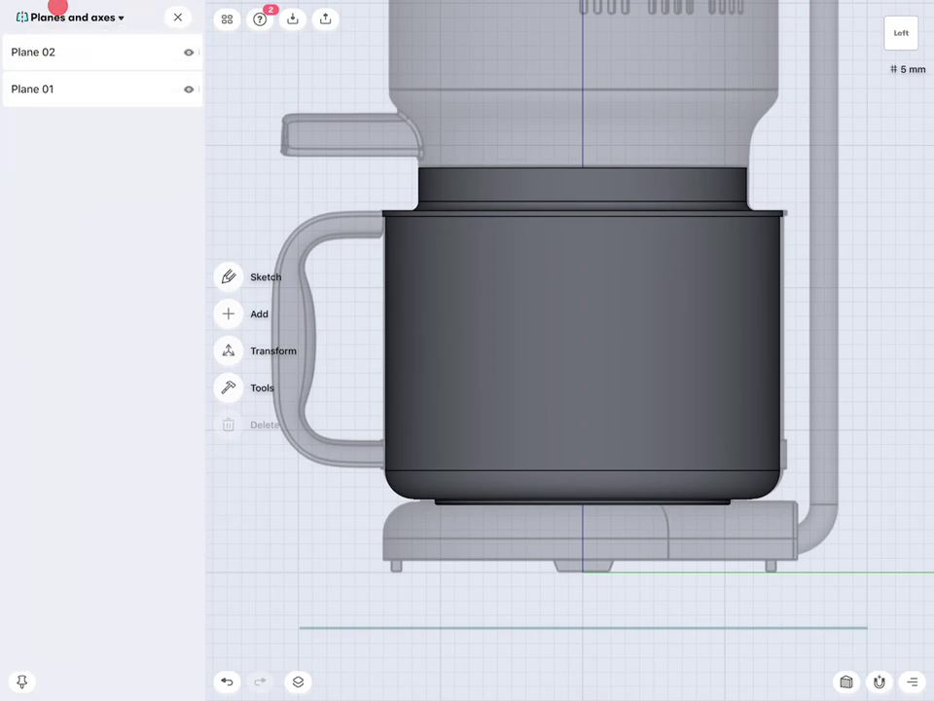
{"action": "left_click", "coordinate": [56, 18]}
{"action": "left_click", "coordinate": [76, 73]}
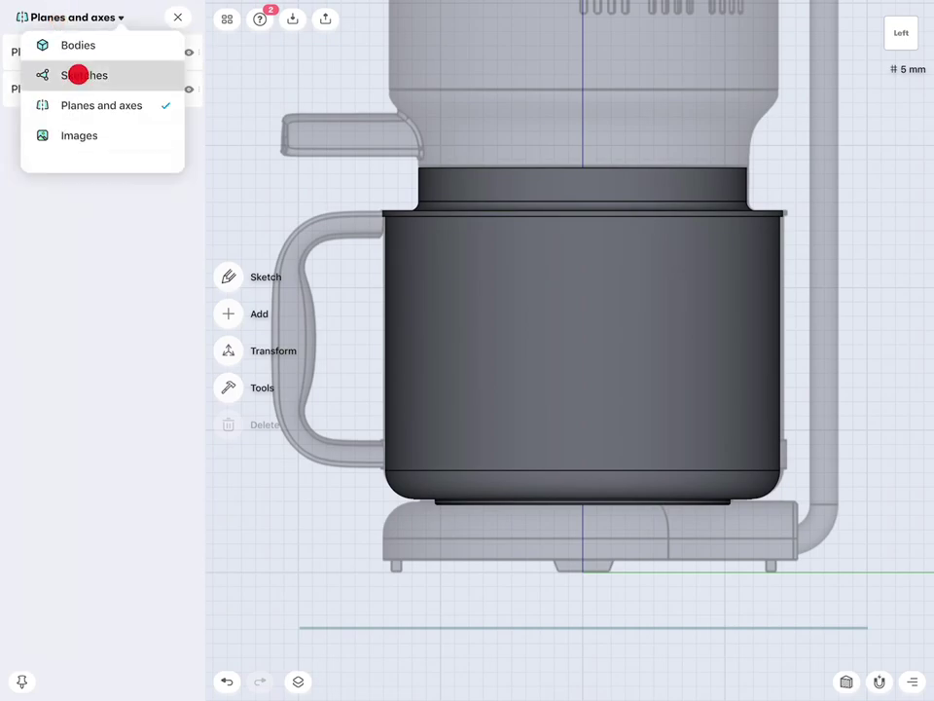
{"action": "left_click", "coordinate": [187, 57]}
Zoom in and select the face where the handle joins the carafe wall.
{"action": "scroll", "coordinate": [586, 292], "scroll_direction": "up", "scroll_amount": 5}
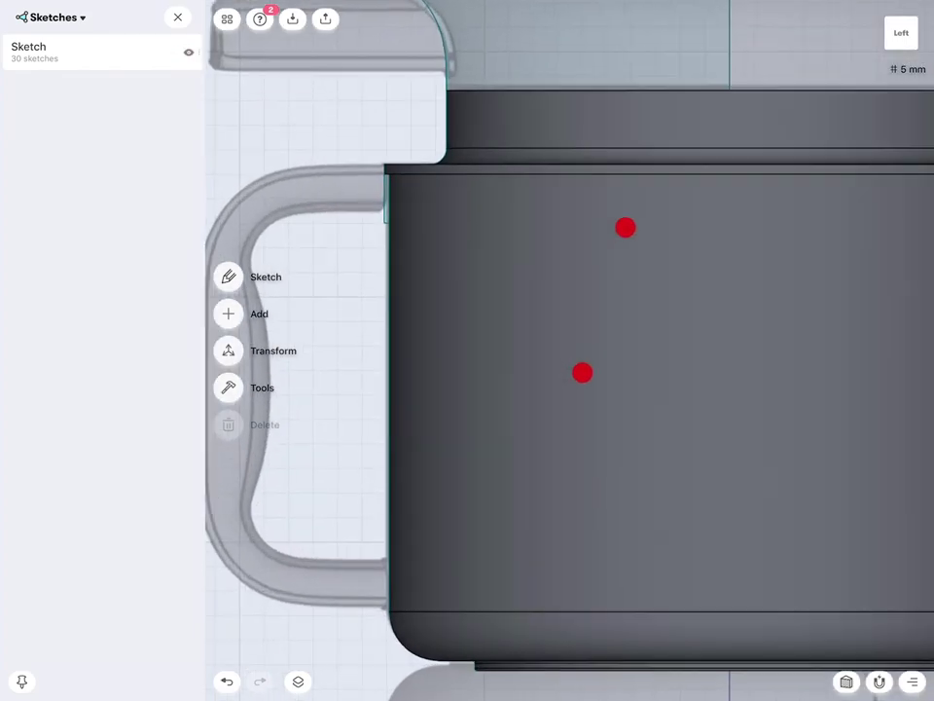
{"action": "scroll", "coordinate": [810, 385], "scroll_direction": "up", "scroll_amount": 3}
{"action": "scroll", "coordinate": [823, 326], "scroll_direction": "down", "scroll_amount": 3}
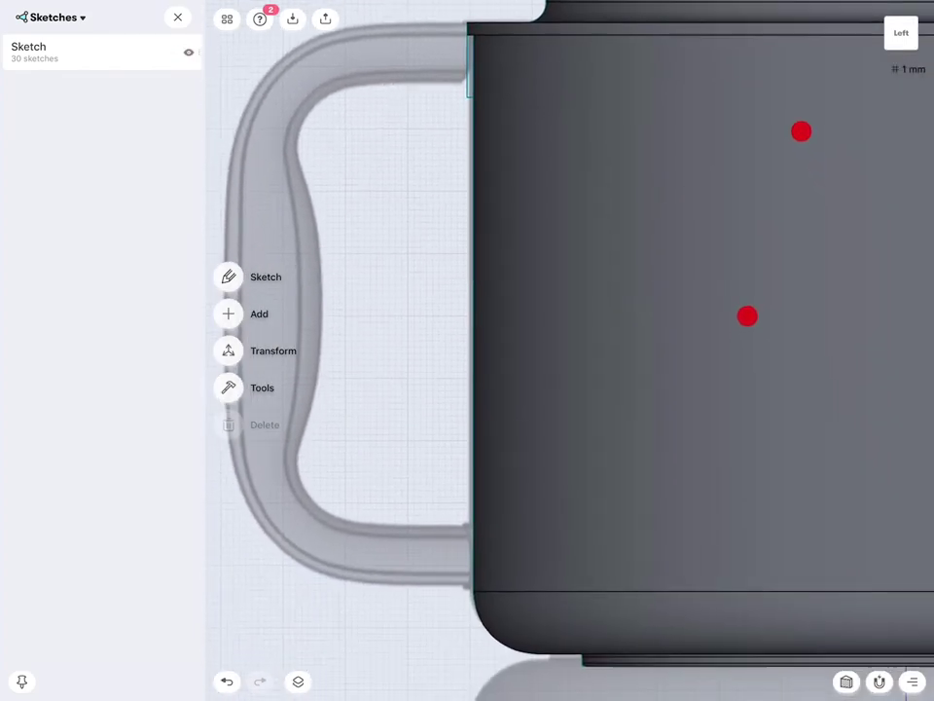
{"action": "scroll", "coordinate": [644, 367], "scroll_direction": "up", "scroll_amount": 3}
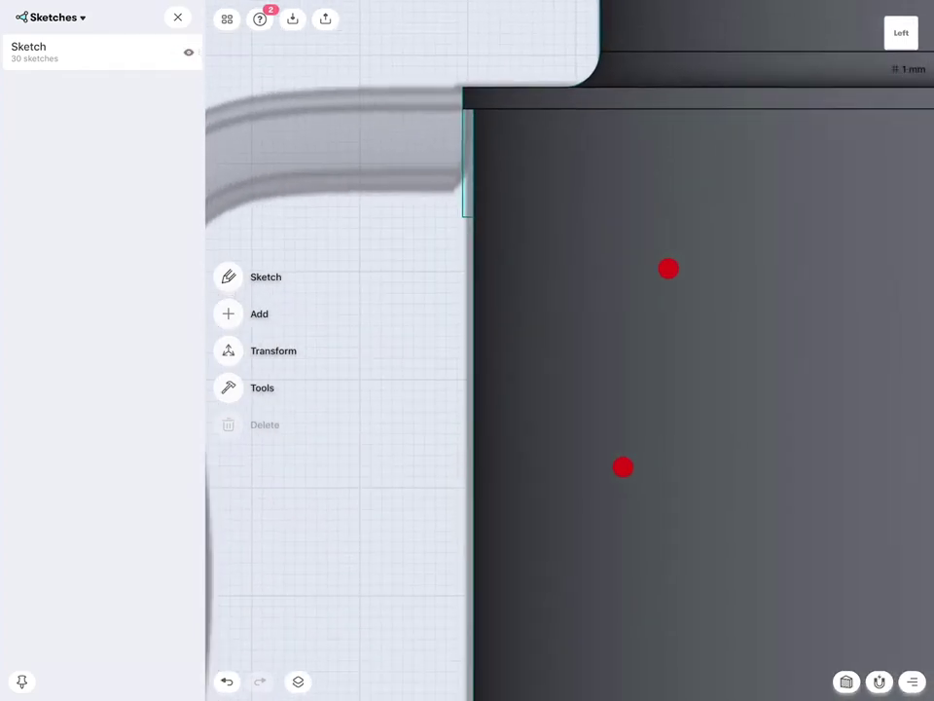
{"action": "scroll", "coordinate": [684, 432], "scroll_direction": "up", "scroll_amount": 2}
{"action": "left_click", "coordinate": [455, 141]}
{"action": "scroll", "coordinate": [653, 215], "scroll_direction": "down", "scroll_amount": 3}
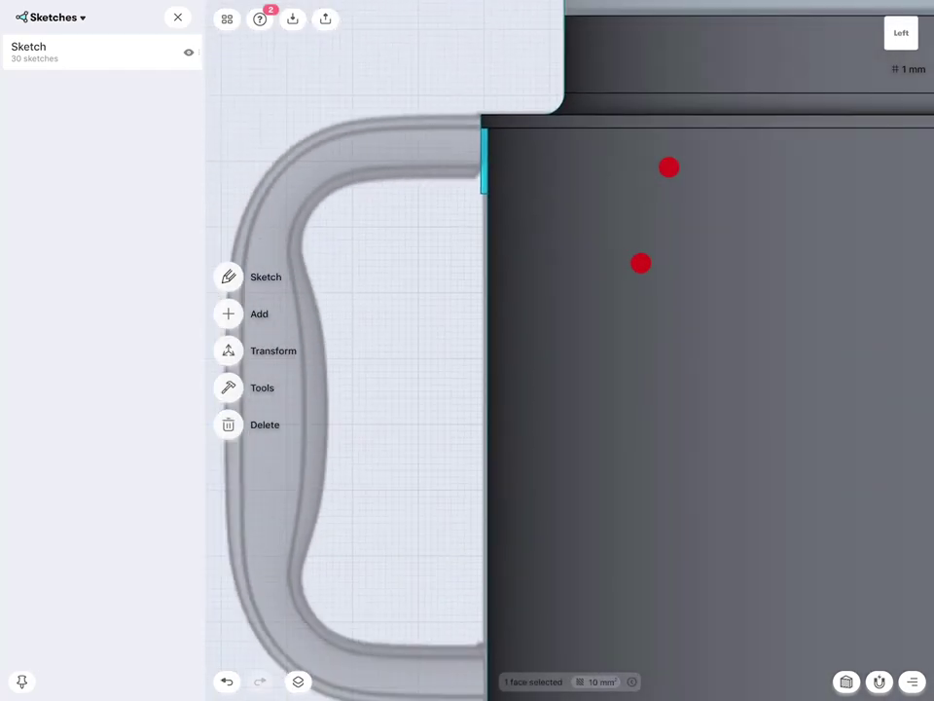
{"action": "scroll", "coordinate": [739, 334], "scroll_direction": "down", "scroll_amount": 2}
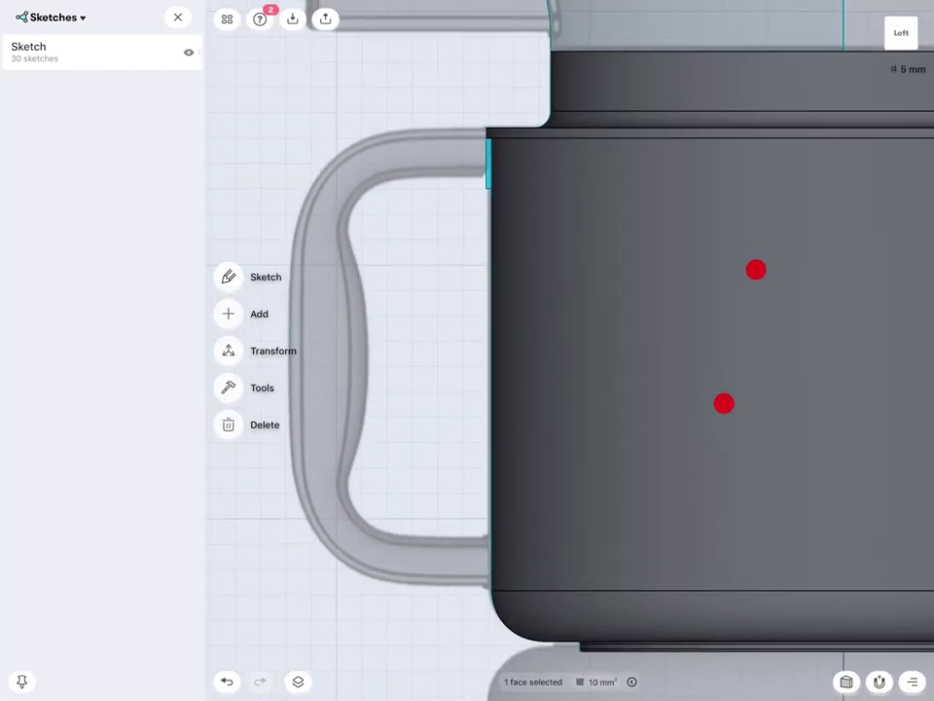
{"action": "scroll", "coordinate": [709, 227], "scroll_direction": "down", "scroll_amount": 2}
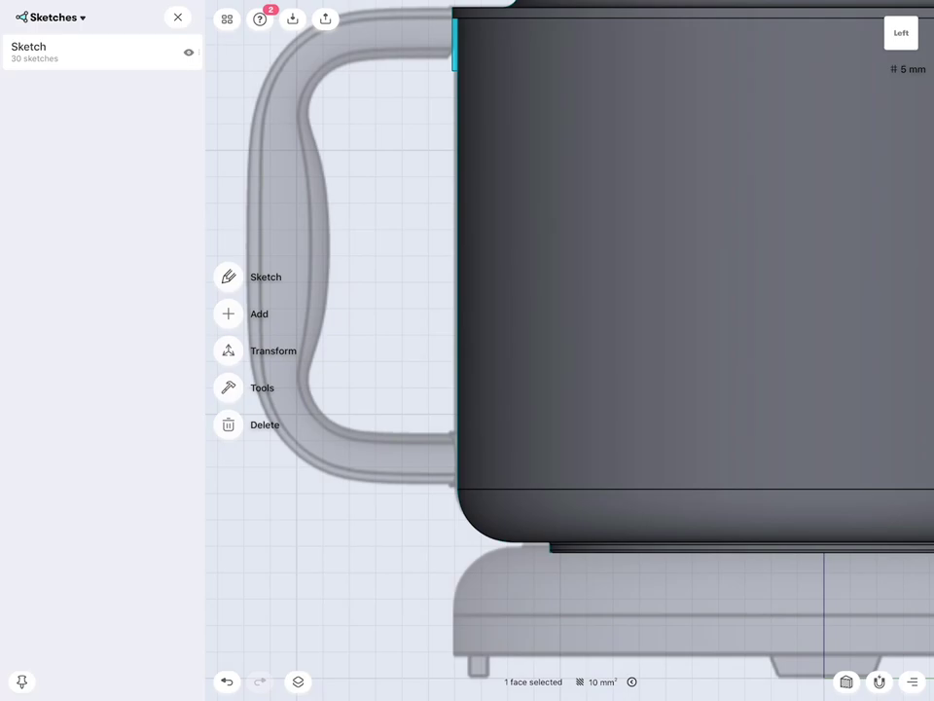
{"action": "left_click", "coordinate": [44, 17]}
Hide the three bodies and select the carafe's outer side edge to sketch against.
{"action": "left_click", "coordinate": [62, 39]}
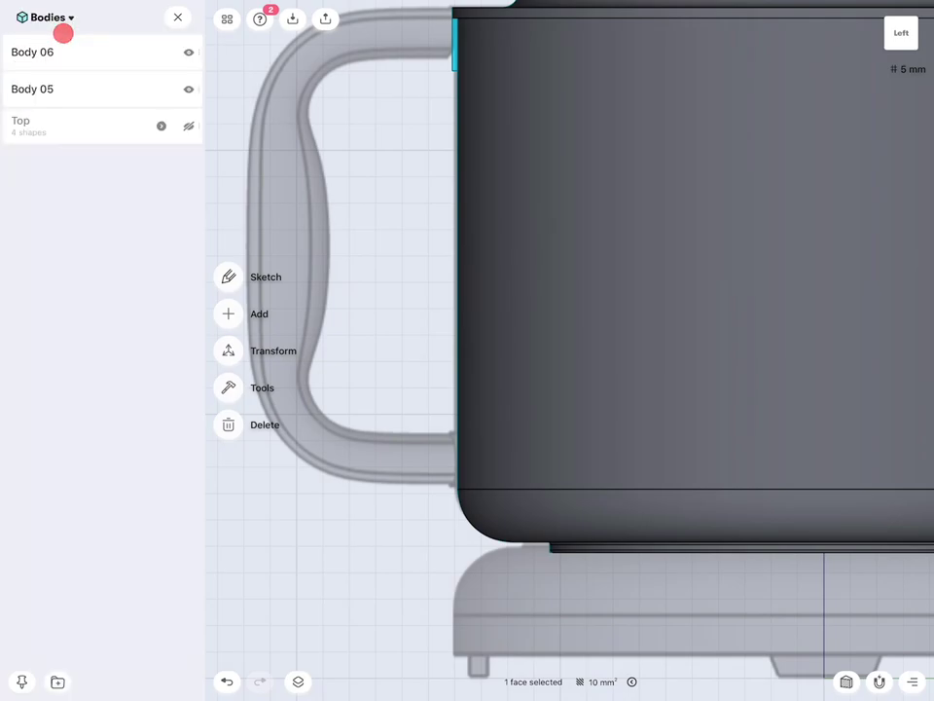
{"action": "left_click", "coordinate": [187, 127]}
{"action": "left_click", "coordinate": [188, 89]}
{"action": "left_click", "coordinate": [188, 52]}
{"action": "scroll", "coordinate": [676, 358], "scroll_direction": "up", "scroll_amount": 3}
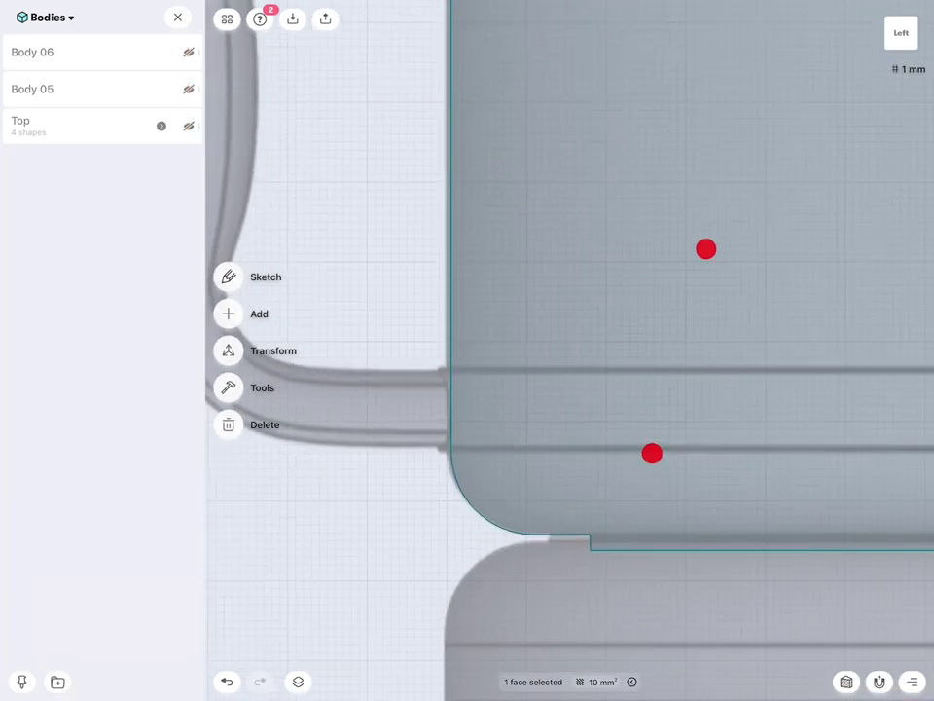
{"action": "scroll", "coordinate": [676, 358], "scroll_direction": "up", "scroll_amount": 3}
{"action": "left_click", "coordinate": [480, 325]}
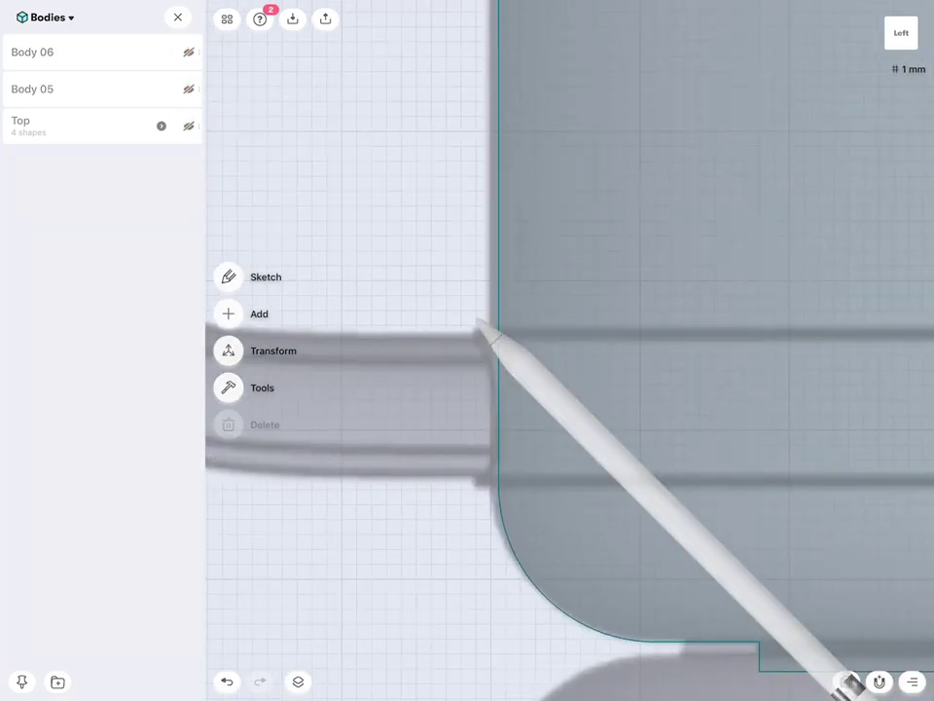
{"action": "left_click", "coordinate": [499, 331]}
Draw a narrow closed rectangle beside the carafe wall with the Pen tool.
{"action": "left_click", "coordinate": [415, 339]}
{"action": "left_click_drag", "start_coordinate": [480, 308], "coordinate": [480, 444]}
{"action": "scroll", "coordinate": [721, 391], "scroll_direction": "up", "scroll_amount": 3}
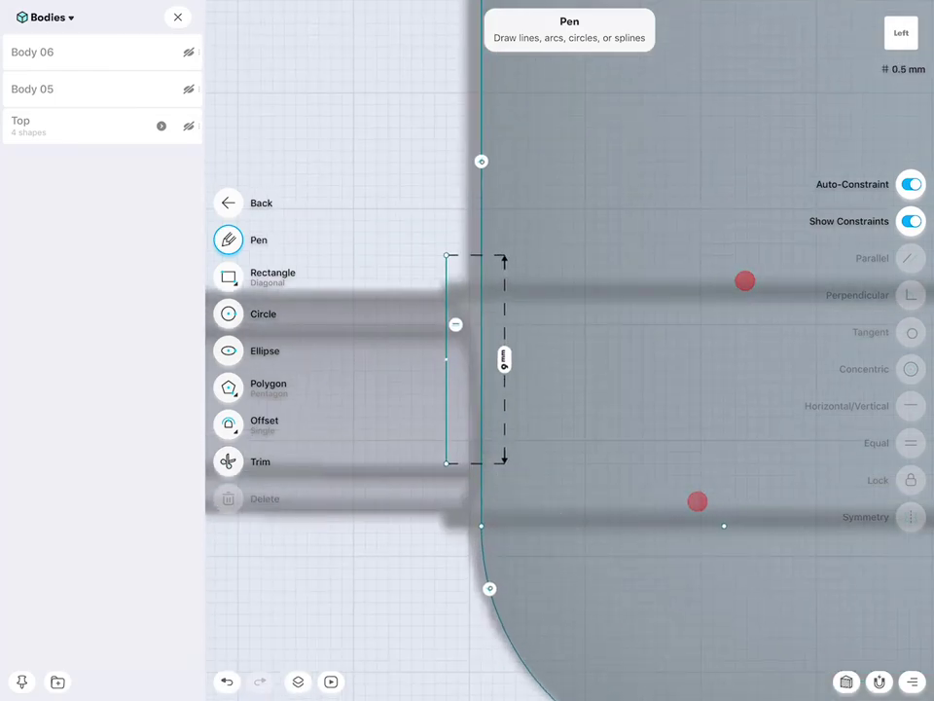
{"action": "left_click", "coordinate": [445, 462]}
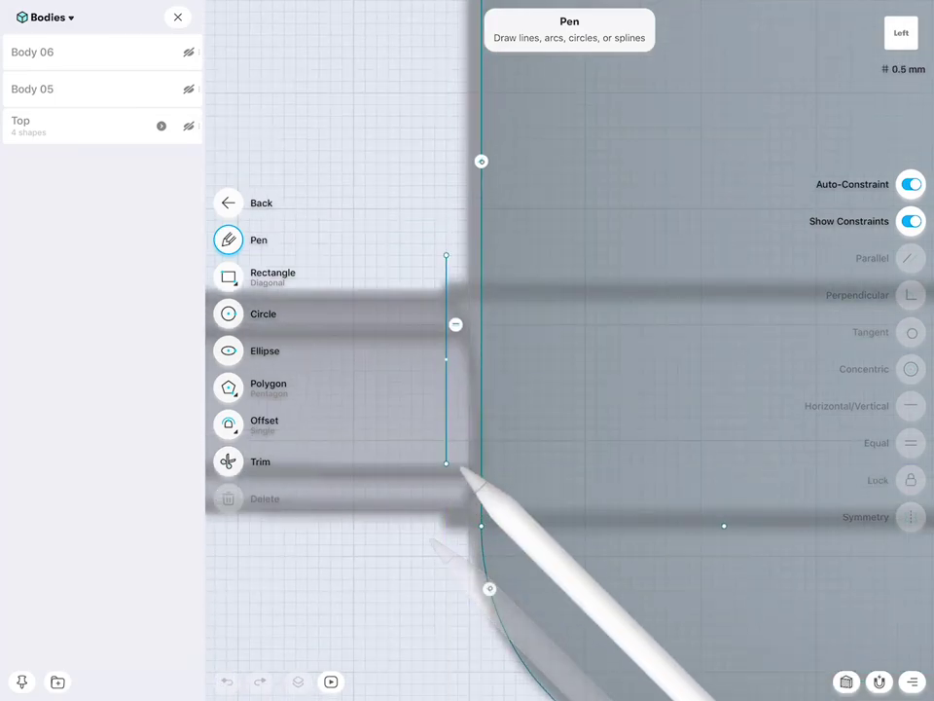
{"action": "left_click_drag", "start_coordinate": [446, 462], "coordinate": [481, 462]}
{"action": "left_click_drag", "start_coordinate": [445, 255], "coordinate": [480, 254]}
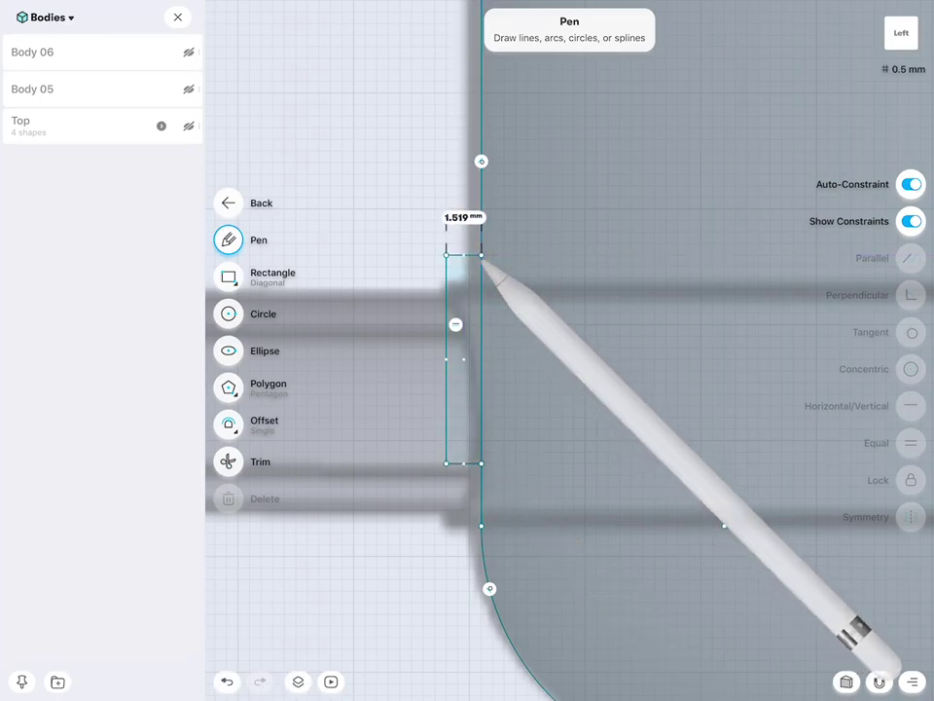
Select the rectangle's bottom edge and enter a length of 1.
{"action": "left_click", "coordinate": [463, 255]}
{"action": "left_click", "coordinate": [463, 463]}
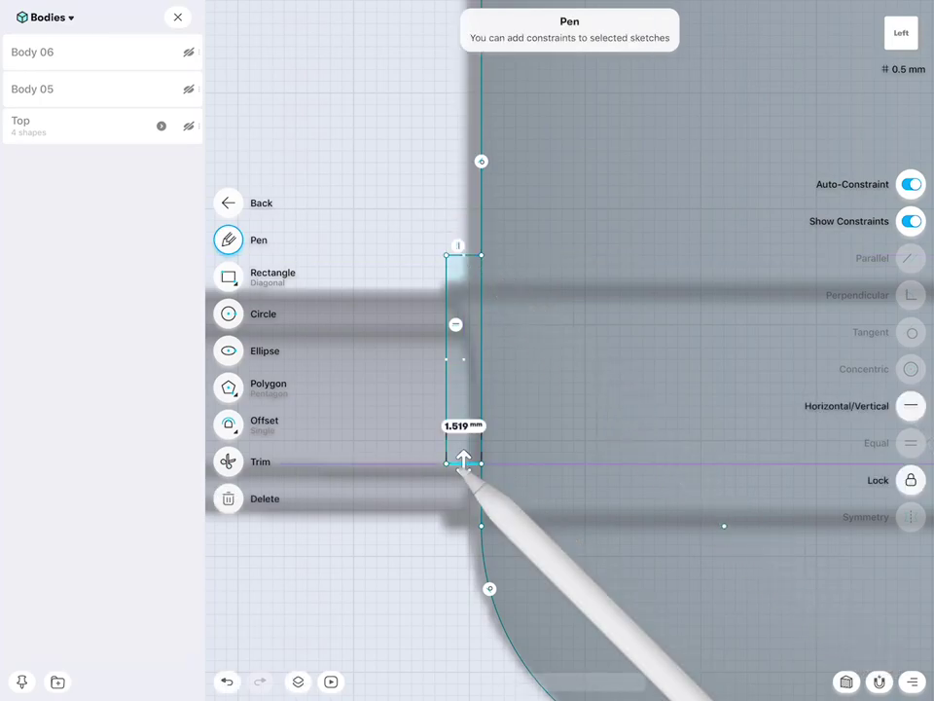
{"action": "left_click", "coordinate": [463, 463]}
{"action": "left_click", "coordinate": [463, 463]}
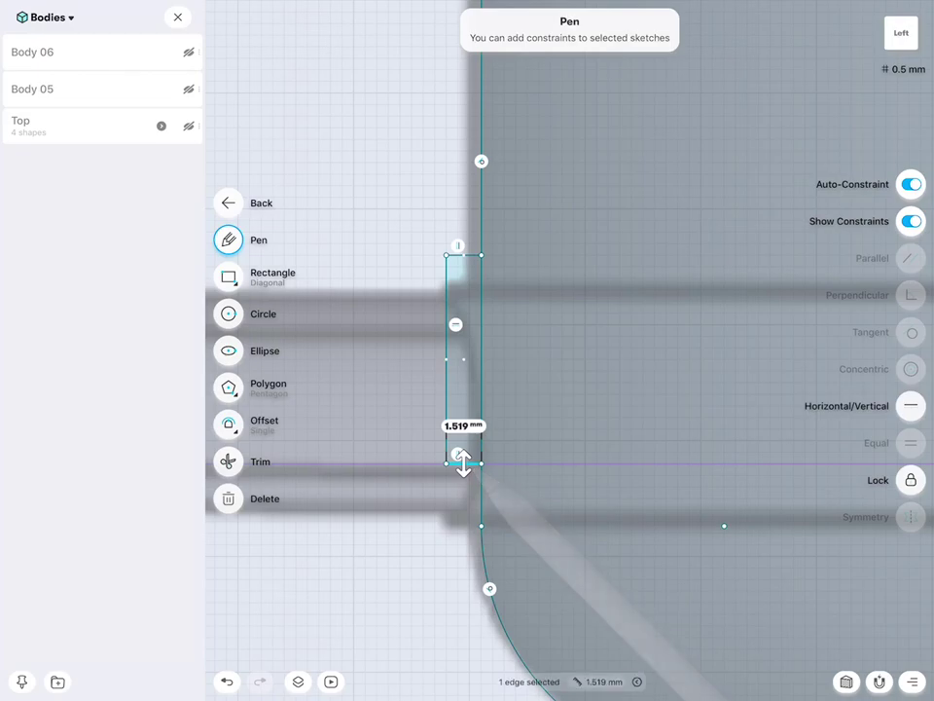
{"action": "left_click", "coordinate": [463, 425]}
{"action": "left_click", "coordinate": [426, 476]}
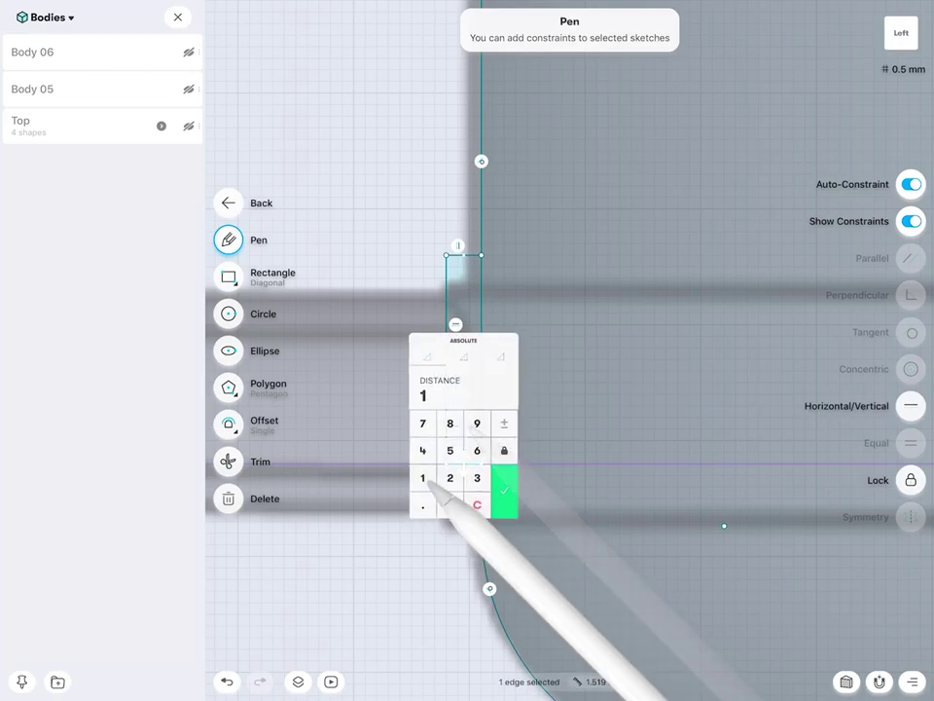
Confirm the 1 mm width and set the rectangle's left edge to 10 mm.
{"action": "left_click", "coordinate": [502, 487]}
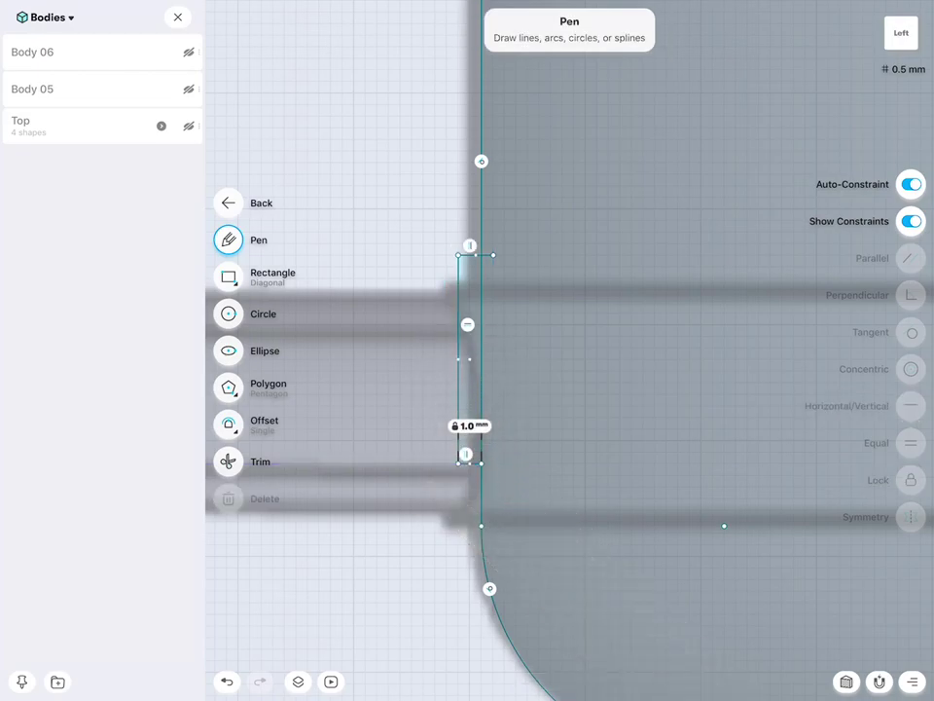
{"action": "left_click", "coordinate": [459, 432]}
{"action": "left_click", "coordinate": [496, 356]}
{"action": "left_click", "coordinate": [454, 410]}
{"action": "left_click", "coordinate": [481, 438]}
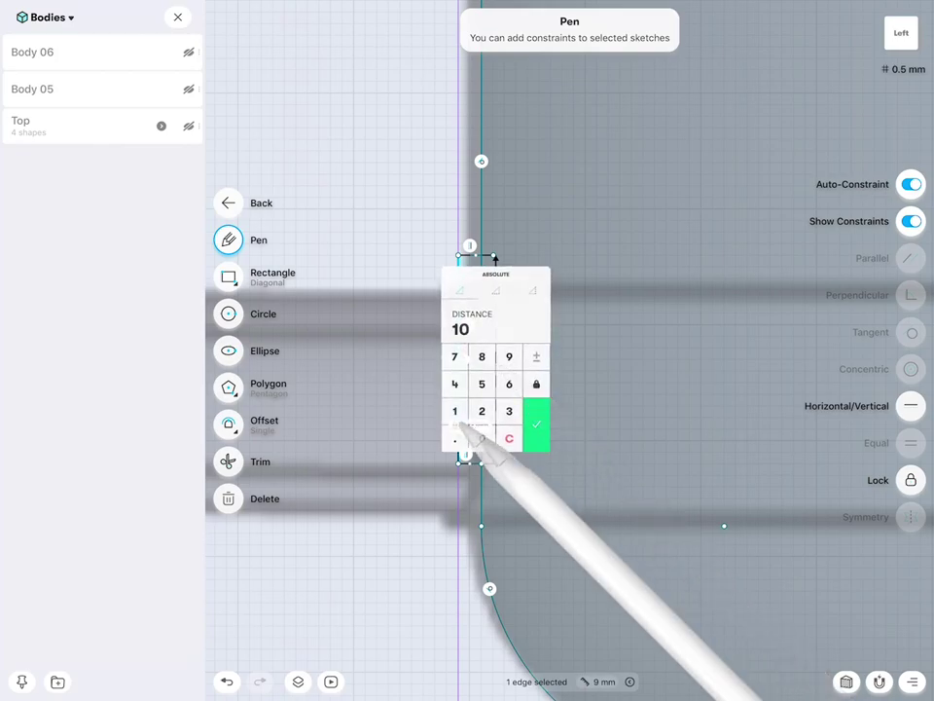
{"action": "left_click", "coordinate": [536, 424]}
Drag the rectangle down onto the wall and set its corner offset to 1 mm.
{"action": "scroll", "coordinate": [684, 388], "scroll_direction": "down", "scroll_amount": 5}
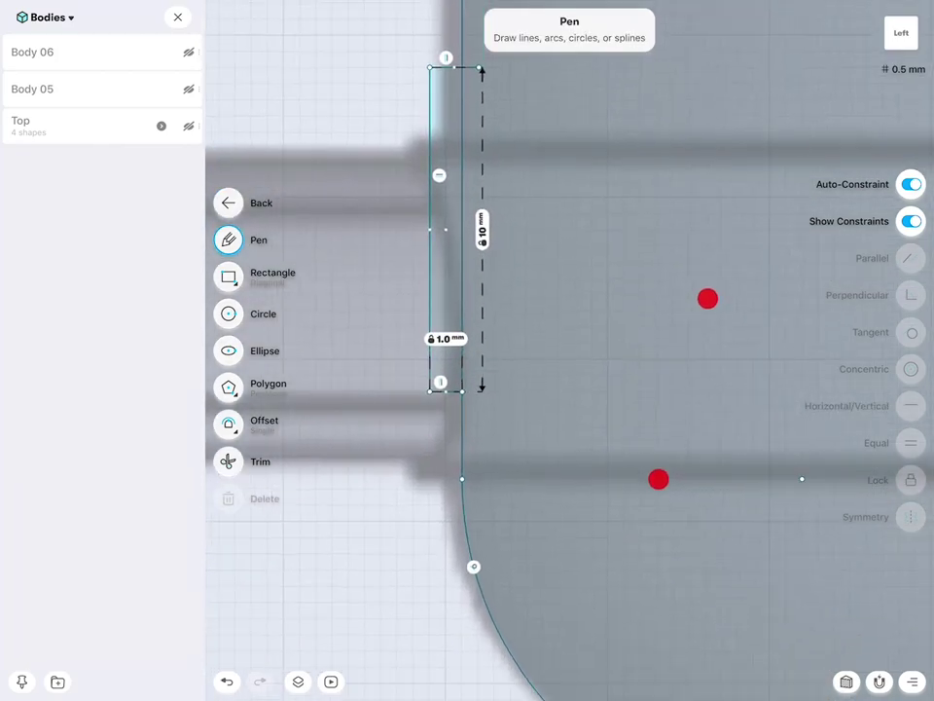
{"action": "left_click", "coordinate": [465, 386]}
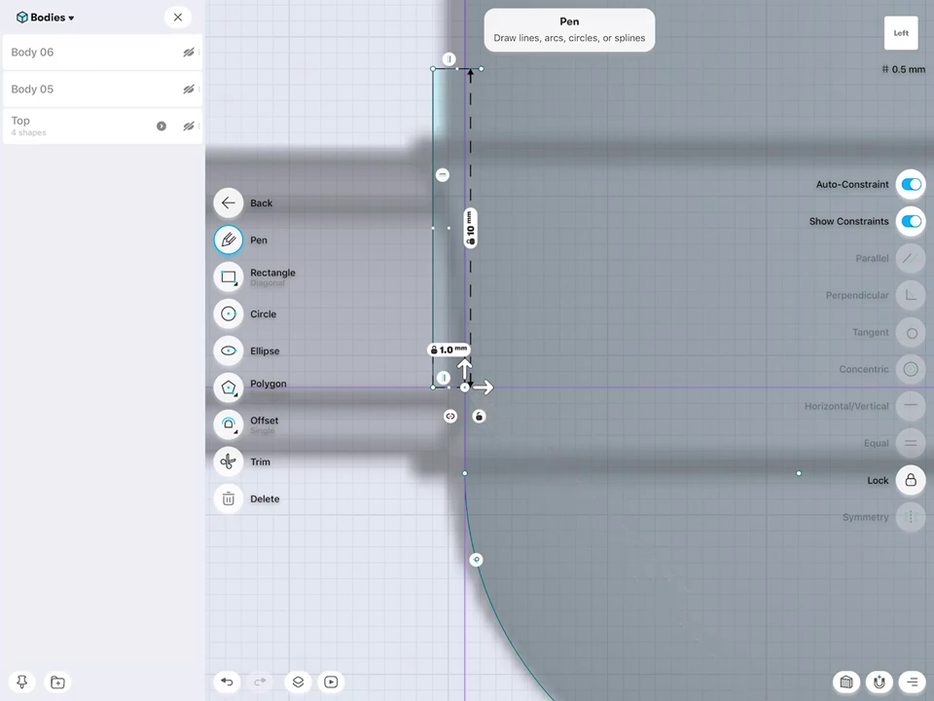
{"action": "left_click_drag", "start_coordinate": [465, 386], "coordinate": [465, 438]}
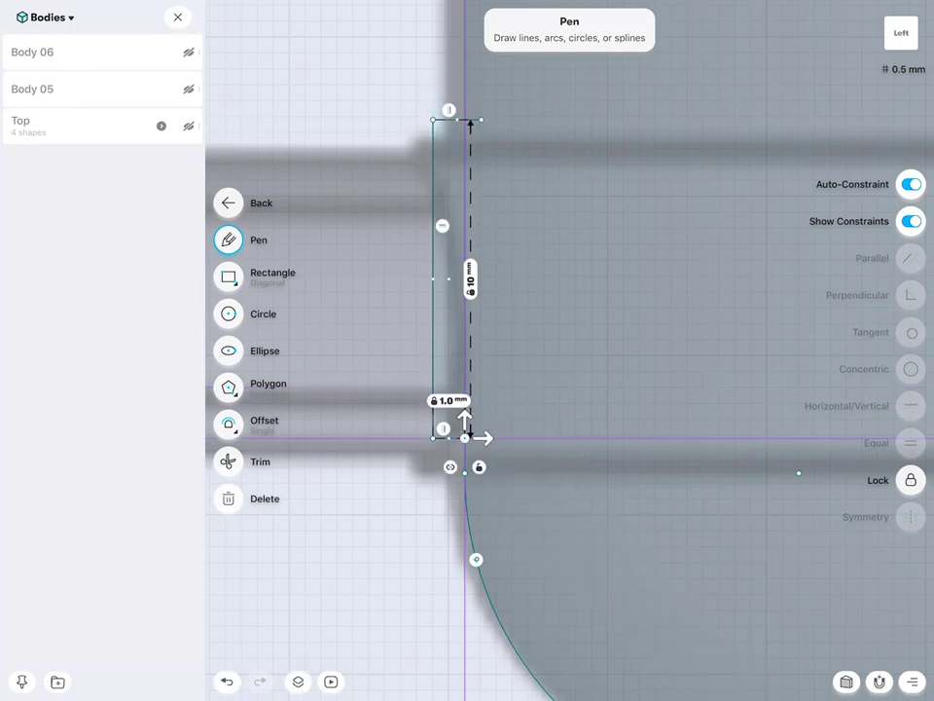
{"action": "left_click", "coordinate": [429, 452]}
{"action": "left_click", "coordinate": [414, 507]}
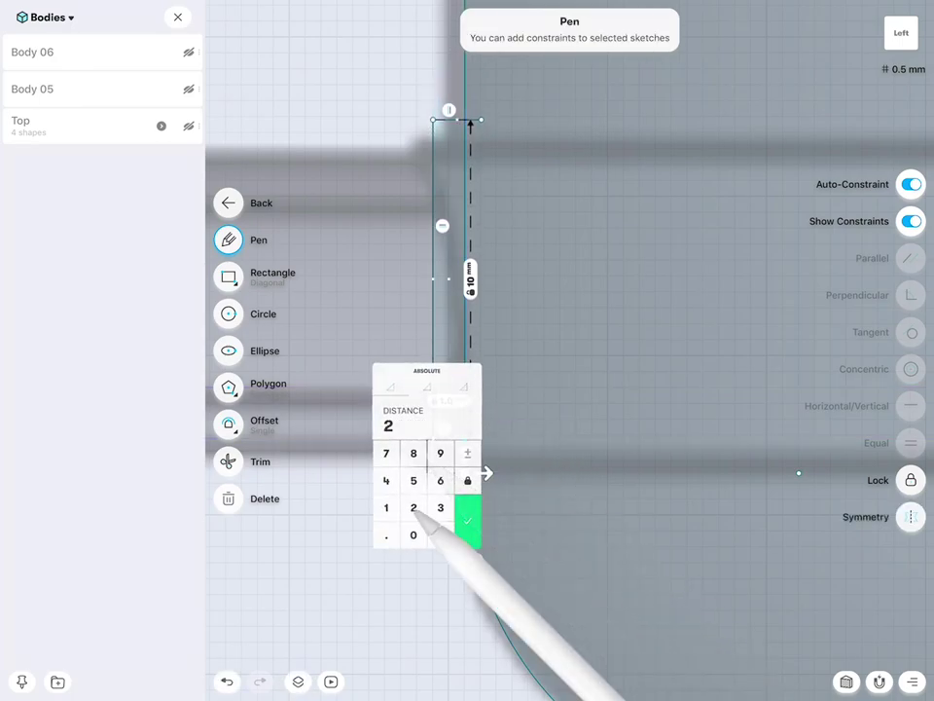
{"action": "left_click", "coordinate": [468, 525]}
{"action": "left_click", "coordinate": [429, 442]}
{"action": "left_click", "coordinate": [383, 492]}
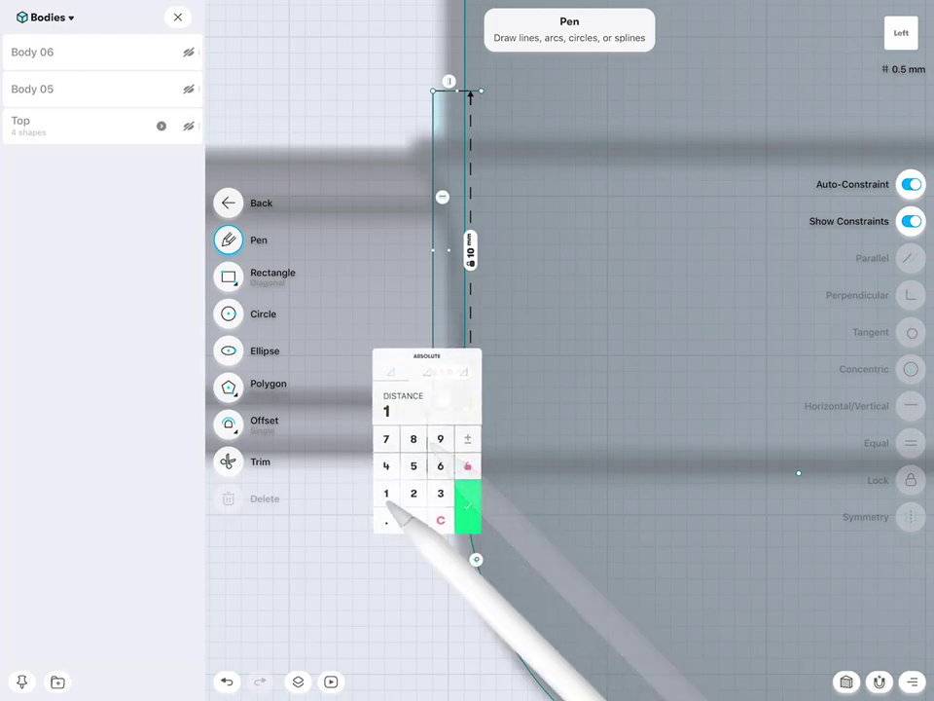
{"action": "left_click", "coordinate": [467, 507]}
Finish the sketch and leave the Pen tool.
{"action": "scroll", "coordinate": [700, 442], "scroll_direction": "down", "scroll_amount": 3}
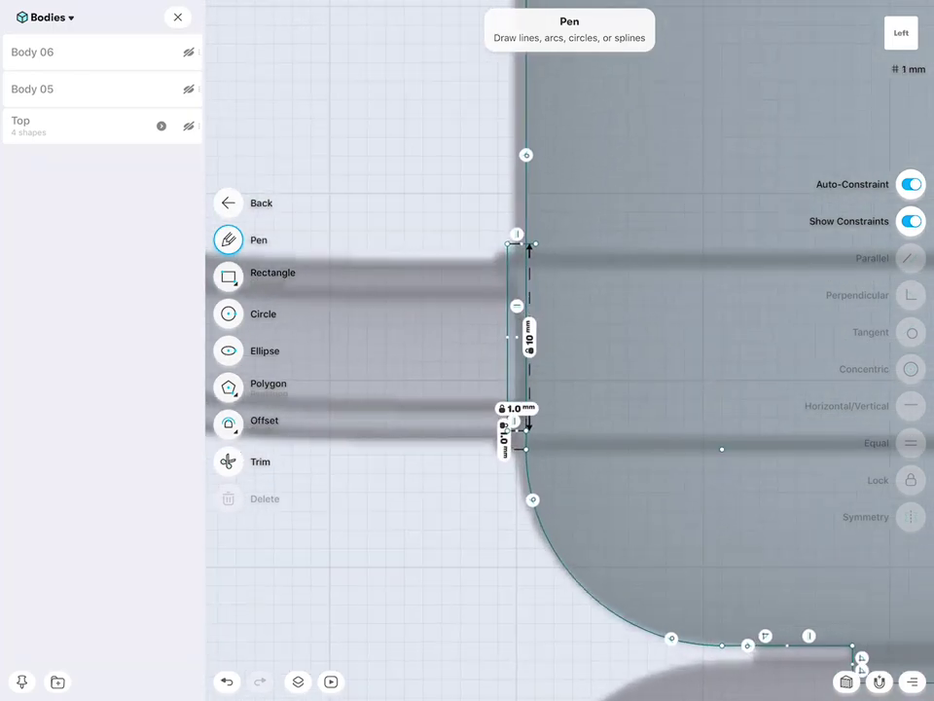
{"action": "left_click", "coordinate": [463, 569]}
{"action": "scroll", "coordinate": [526, 341], "scroll_direction": "up", "scroll_amount": 5}
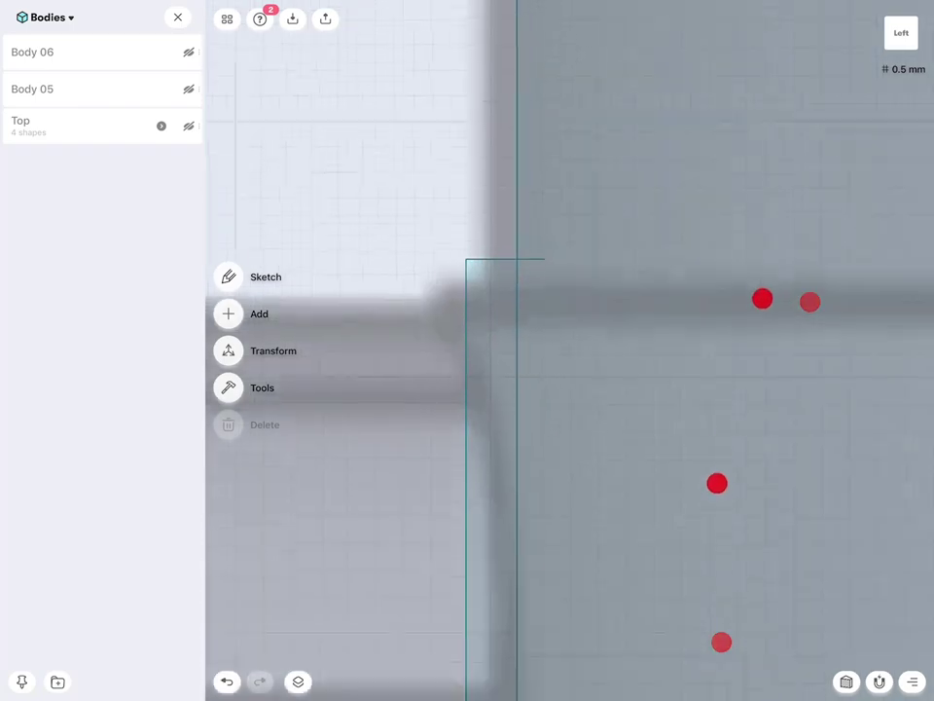
Reopen pen editing on the rectangle's top edge, trial-slide a point along it, then undo.
{"action": "left_click", "coordinate": [531, 252]}
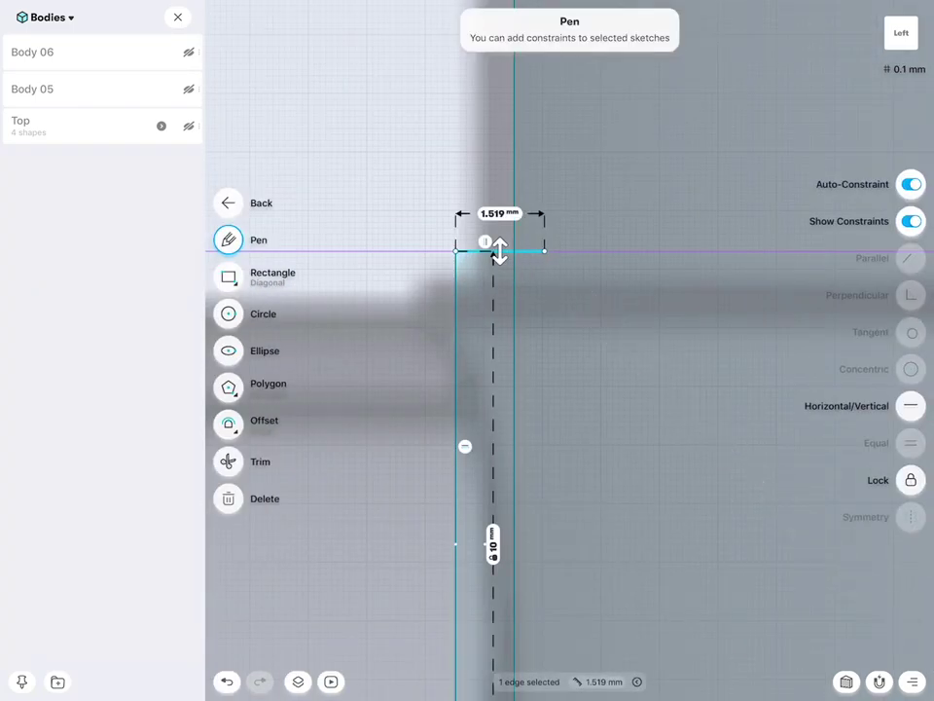
{"action": "left_click", "coordinate": [424, 223]}
{"action": "left_click", "coordinate": [544, 251]}
{"action": "left_click_drag", "start_coordinate": [544, 251], "coordinate": [484, 251]}
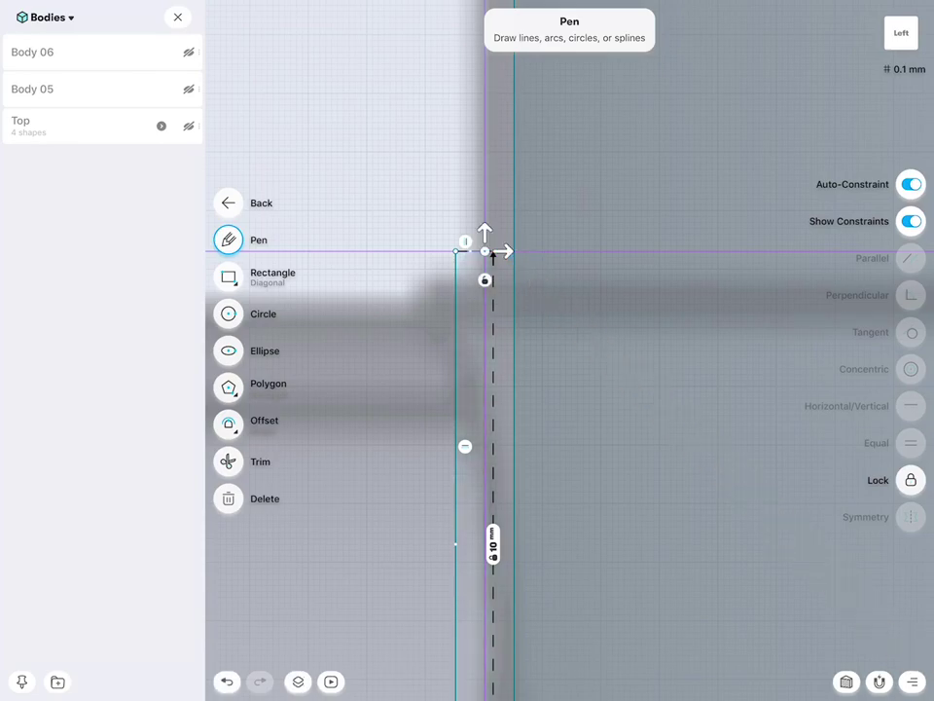
{"action": "left_click_drag", "start_coordinate": [485, 251], "coordinate": [514, 251]}
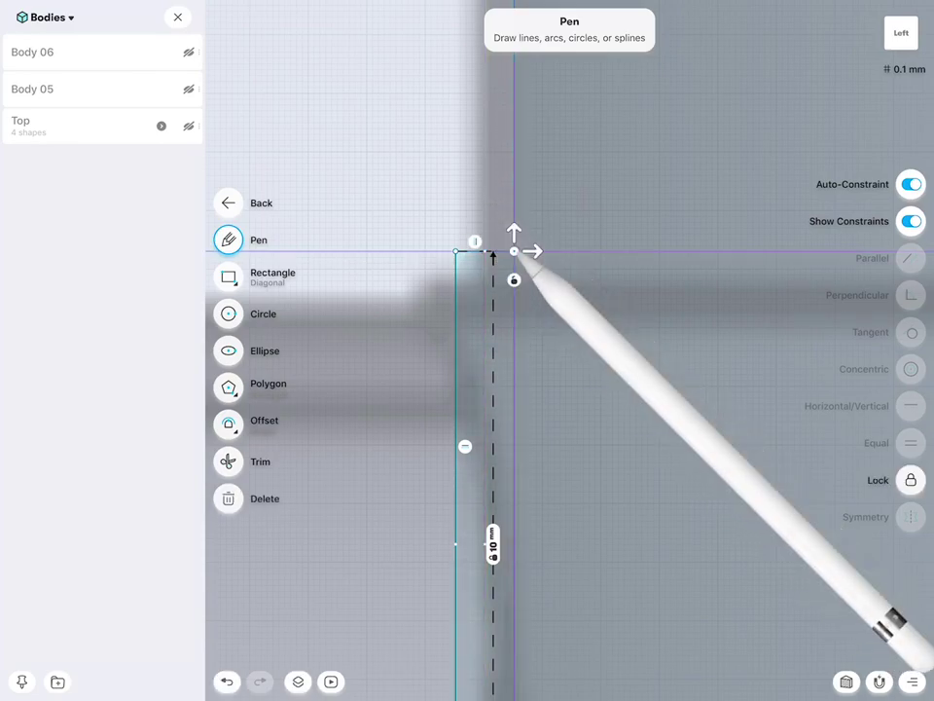
{"action": "mouse_move", "coordinate": [513, 251]}
{"action": "left_mouse_down"}
{"action": "mouse_move", "coordinate": [535, 251]}
{"action": "mouse_move", "coordinate": [542, 211]}
{"action": "left_mouse_up"}
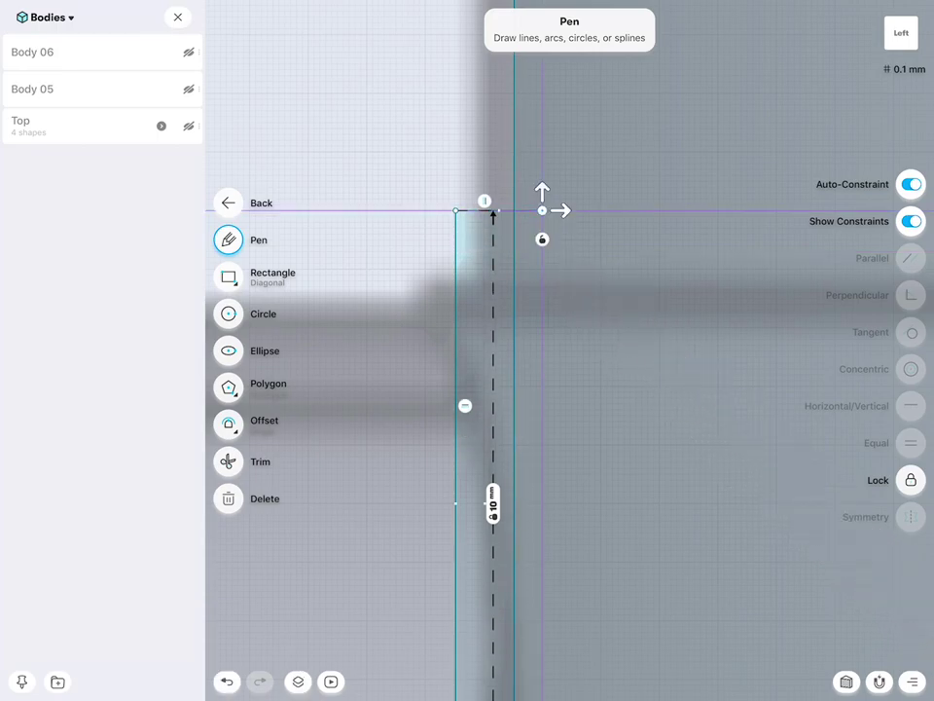
{"action": "key", "text": "ctrl+z"}
Try pulling the rectangle's top corner upward, then undo the move.
{"action": "scroll", "coordinate": [726, 305], "scroll_direction": "down", "scroll_amount": 2}
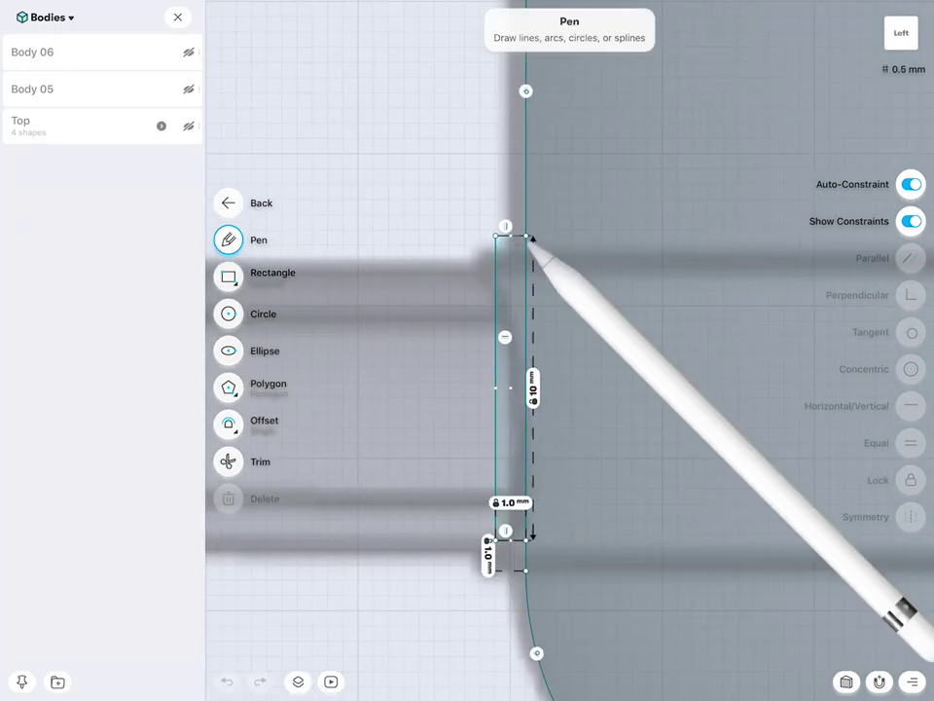
{"action": "left_click_drag", "start_coordinate": [525, 235], "coordinate": [527, 166]}
{"action": "left_click", "coordinate": [227, 682]}
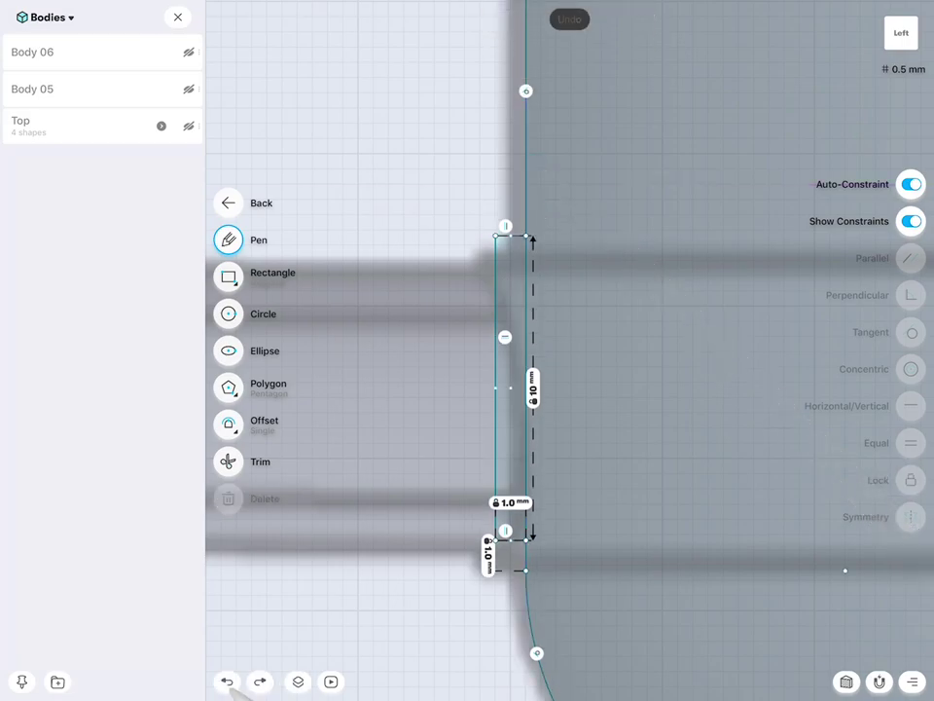
Check the corner point where the sketch meets the wall, leaving the 1.0 mm by 10 mm rectangle unchanged.
{"action": "scroll", "coordinate": [681, 307], "scroll_direction": "down", "scroll_amount": 3}
{"action": "left_click", "coordinate": [455, 351]}
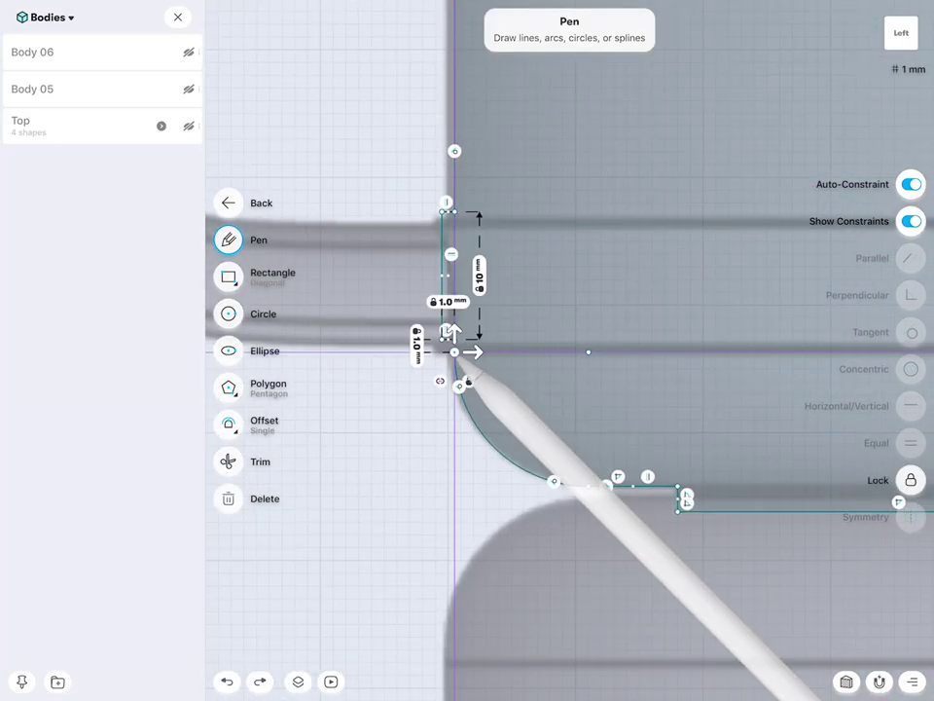
{"action": "left_click", "coordinate": [911, 480]}
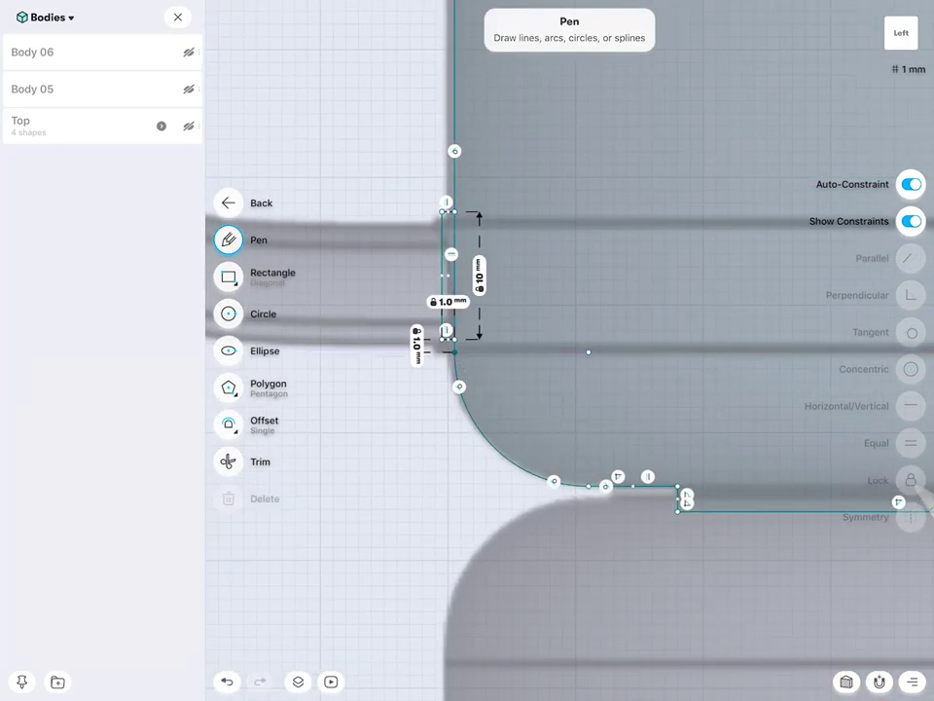
{"action": "left_click", "coordinate": [443, 208]}
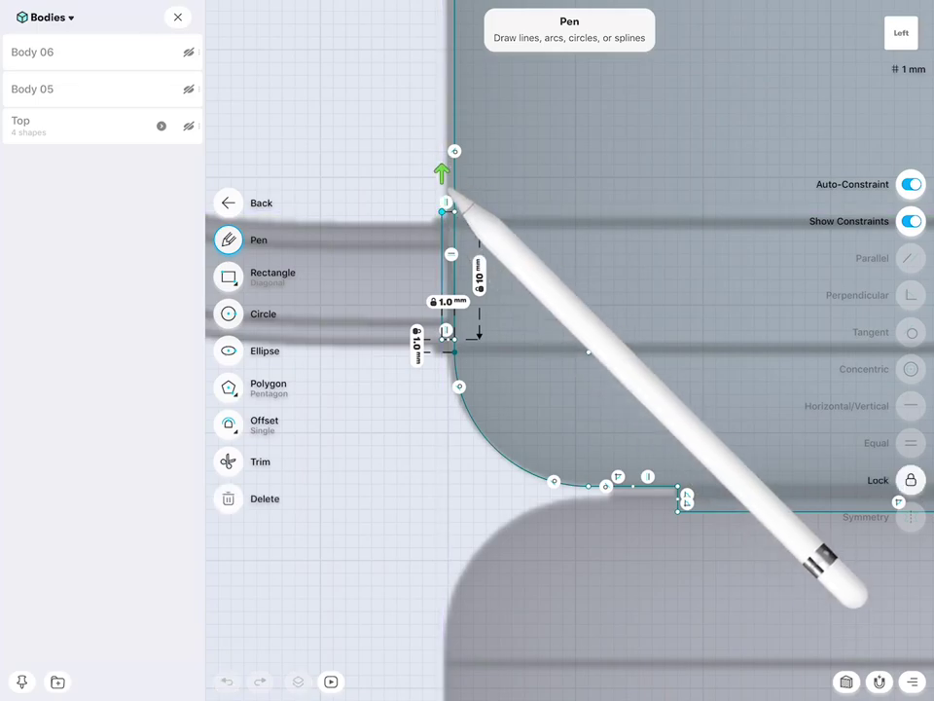
{"action": "scroll", "coordinate": [735, 360], "scroll_direction": "down", "scroll_amount": 5}
{"action": "scroll", "coordinate": [641, 484], "scroll_direction": "down", "scroll_amount": 3}
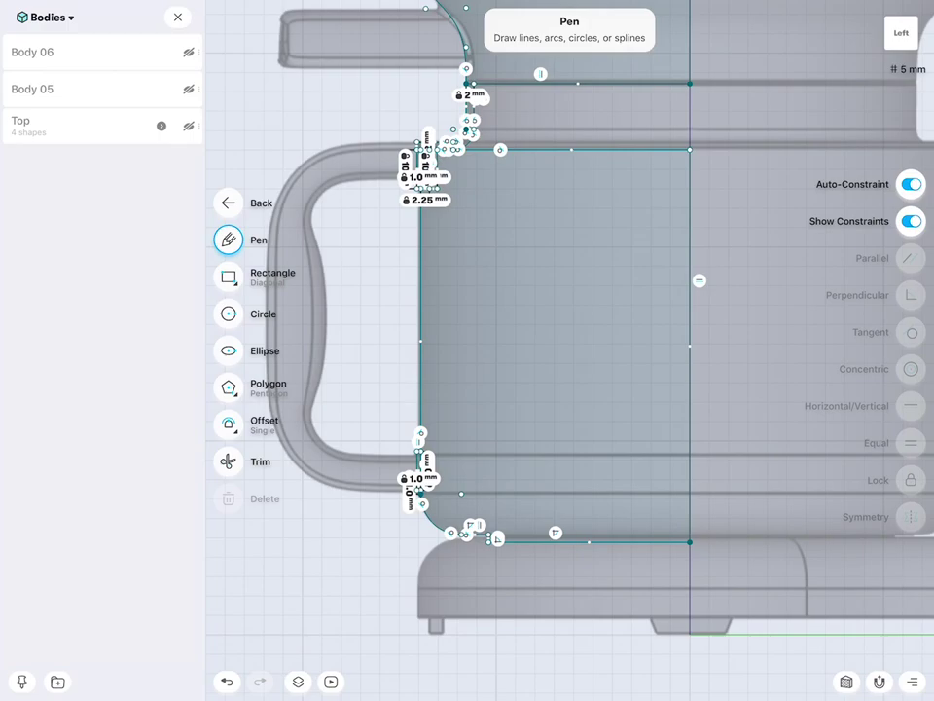
{"action": "scroll", "coordinate": [584, 438], "scroll_direction": "up", "scroll_amount": 5}
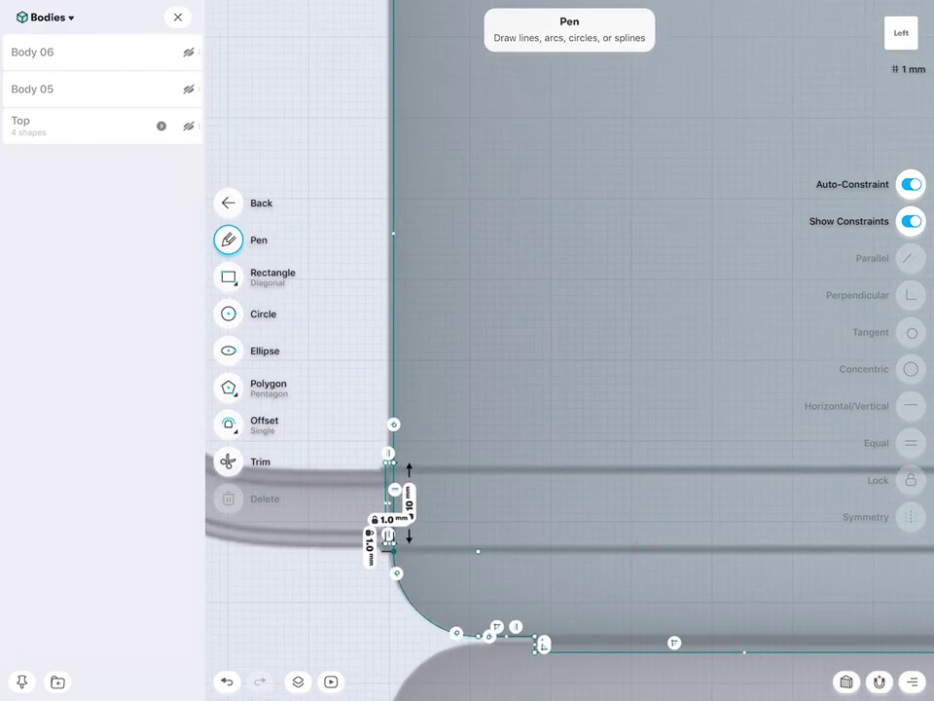
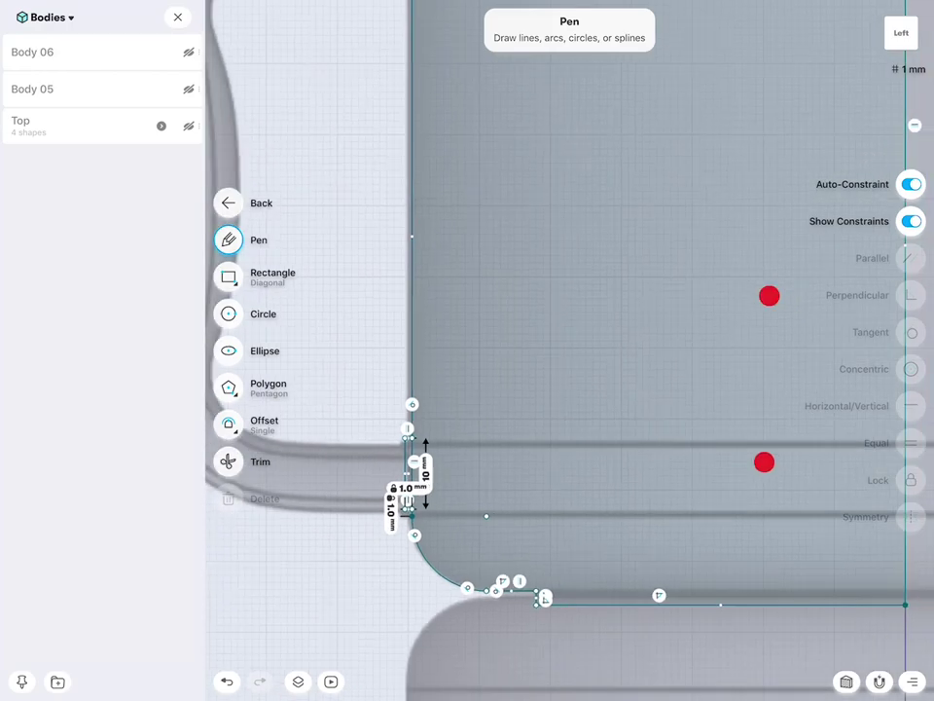
Give the rounded corner arc a 10 mm radius dimension, then undo it.
{"action": "scroll", "coordinate": [765, 380], "scroll_direction": "down", "scroll_amount": 3}
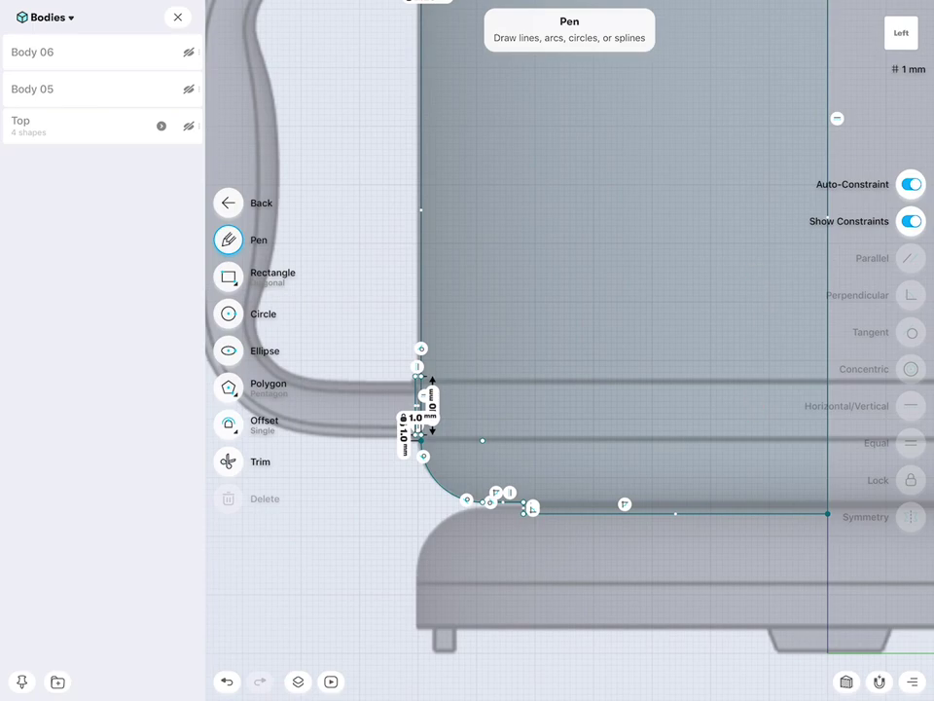
{"action": "scroll", "coordinate": [627, 442], "scroll_direction": "up", "scroll_amount": 3}
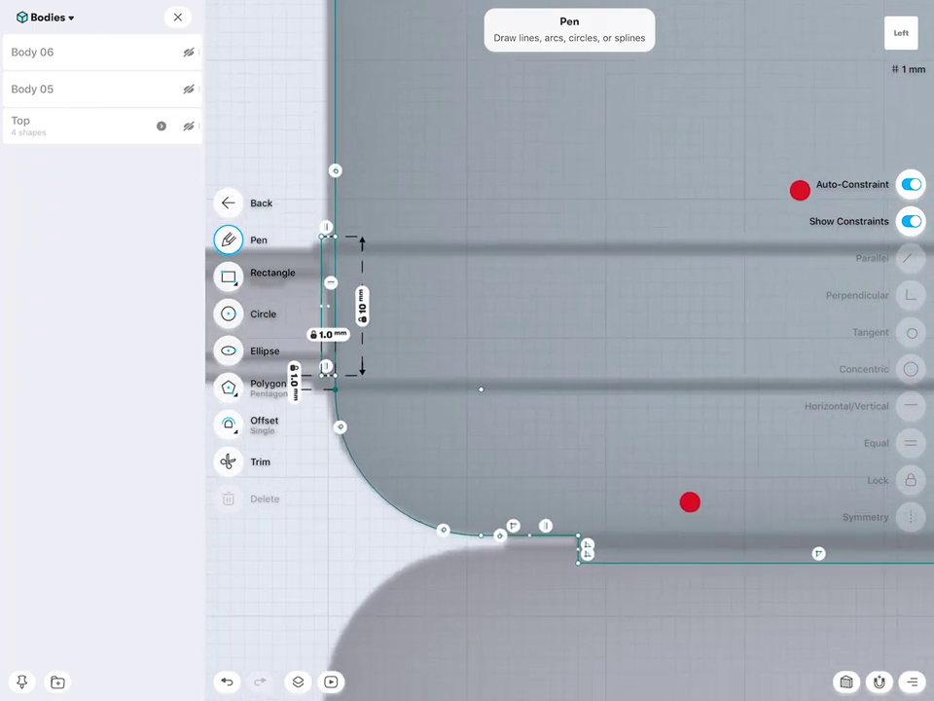
{"action": "left_click", "coordinate": [578, 536]}
{"action": "left_click", "coordinate": [598, 566]}
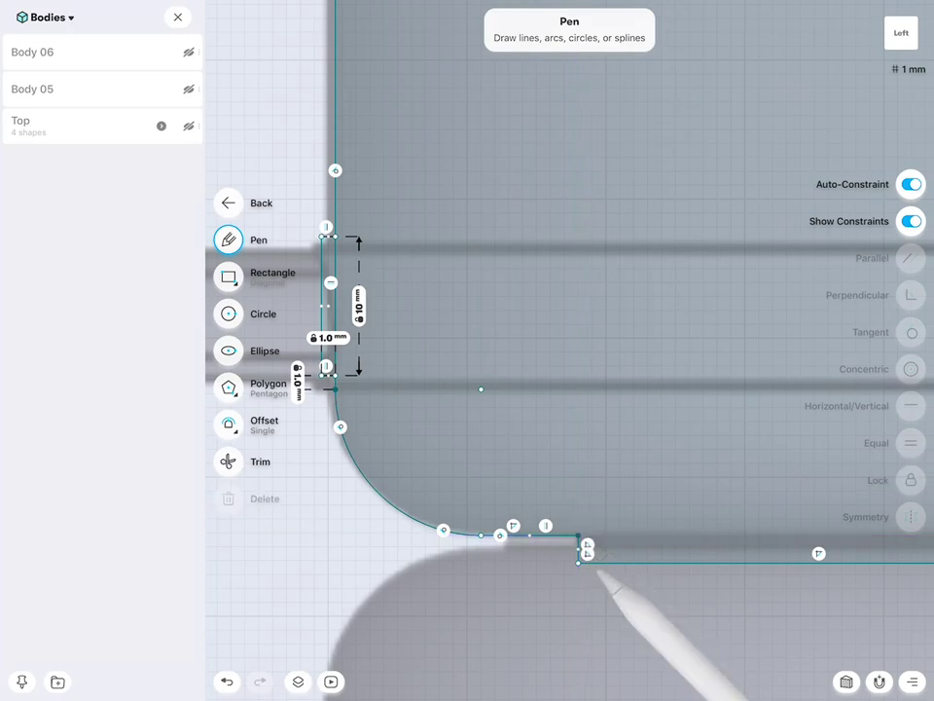
{"action": "left_click", "coordinate": [379, 492]}
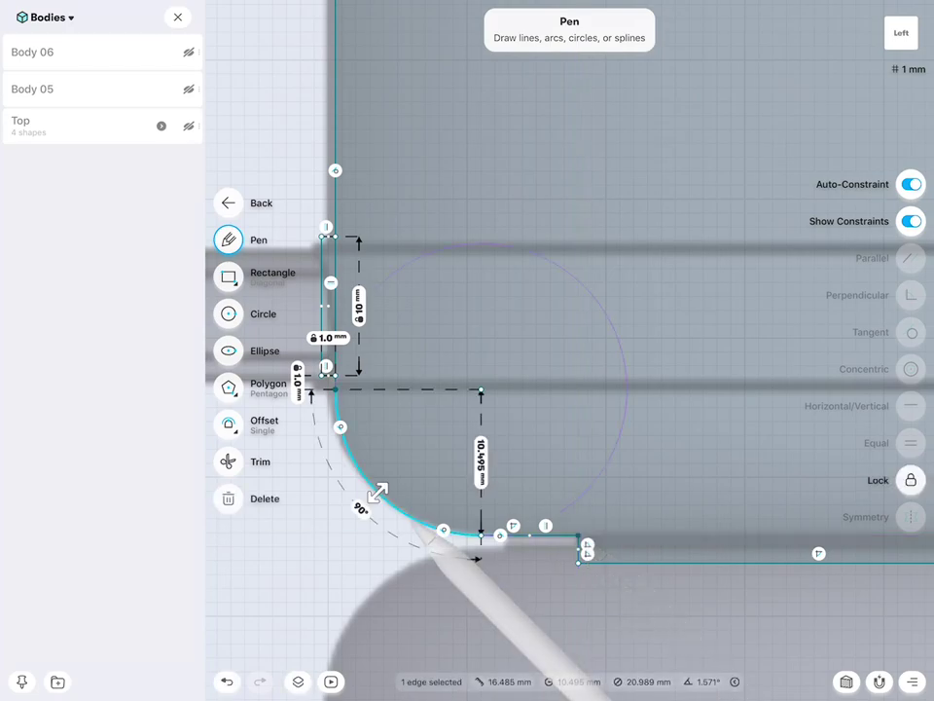
{"action": "left_click", "coordinate": [481, 461]}
{"action": "type", "text": "10"}
{"action": "left_click", "coordinate": [521, 511]}
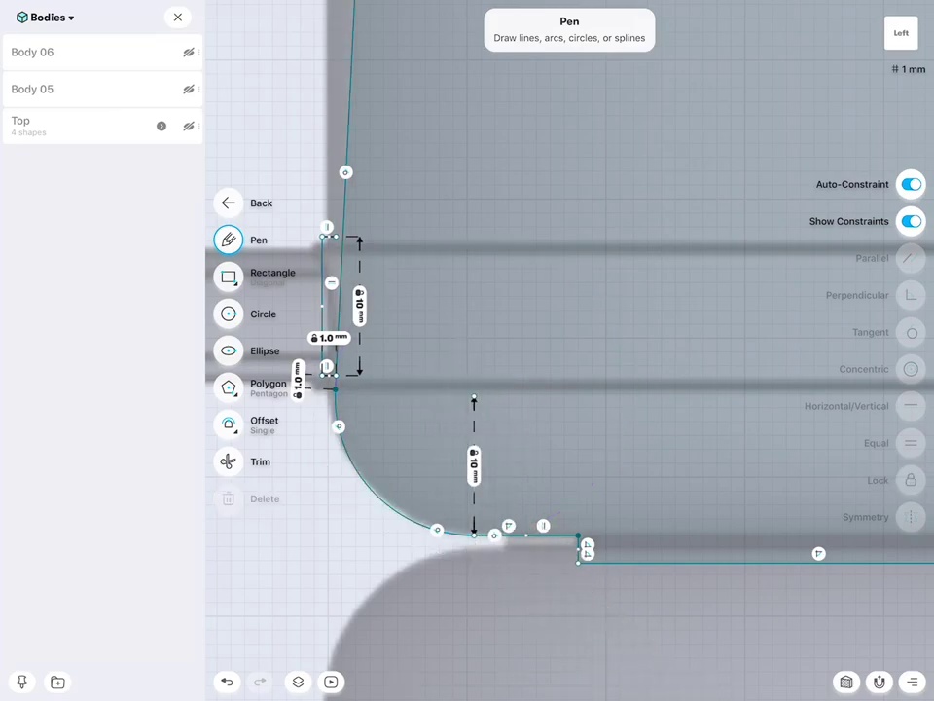
{"action": "key", "text": "ctrl+z"}
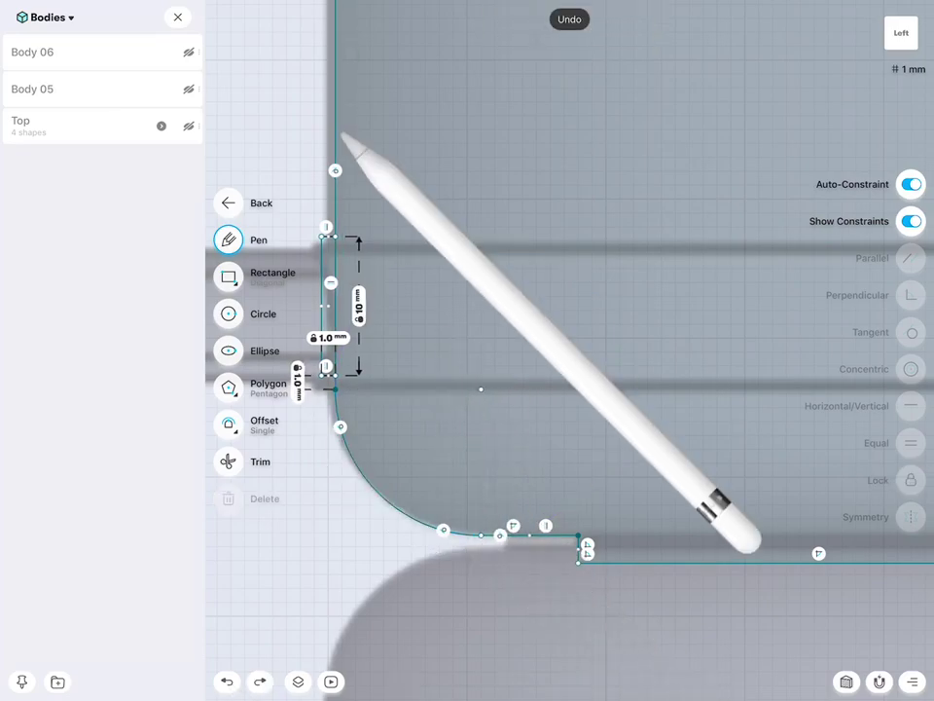
Reapply the 10 mm radius to the corner arc and undo it again.
{"action": "left_click", "coordinate": [336, 146]}
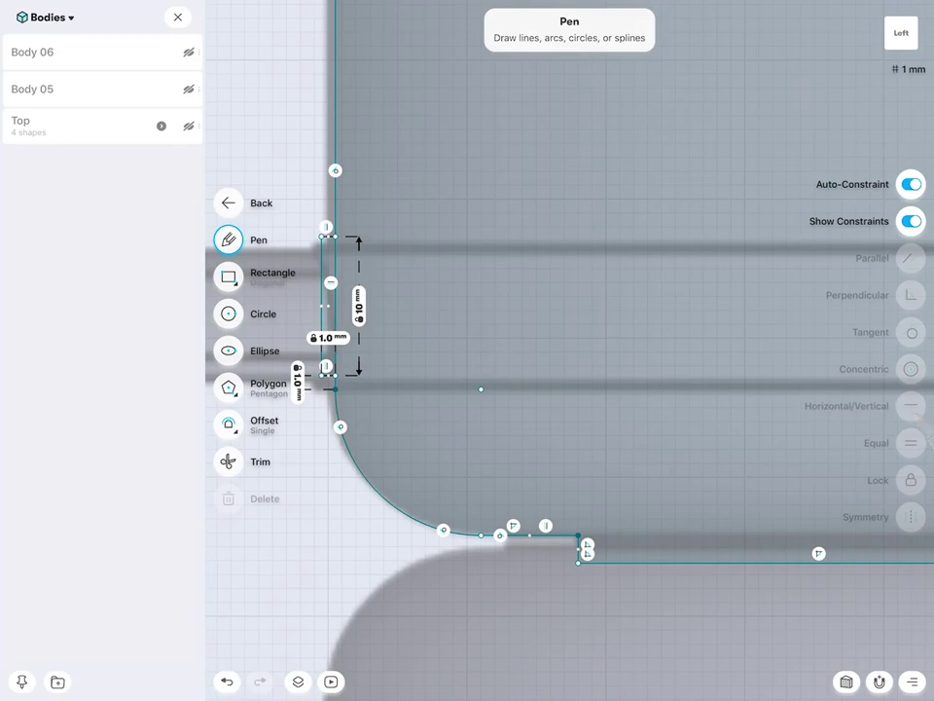
{"action": "left_click", "coordinate": [438, 530]}
{"action": "left_click", "coordinate": [481, 462]}
{"action": "type", "text": "10"}
{"action": "left_click", "coordinate": [522, 511]}
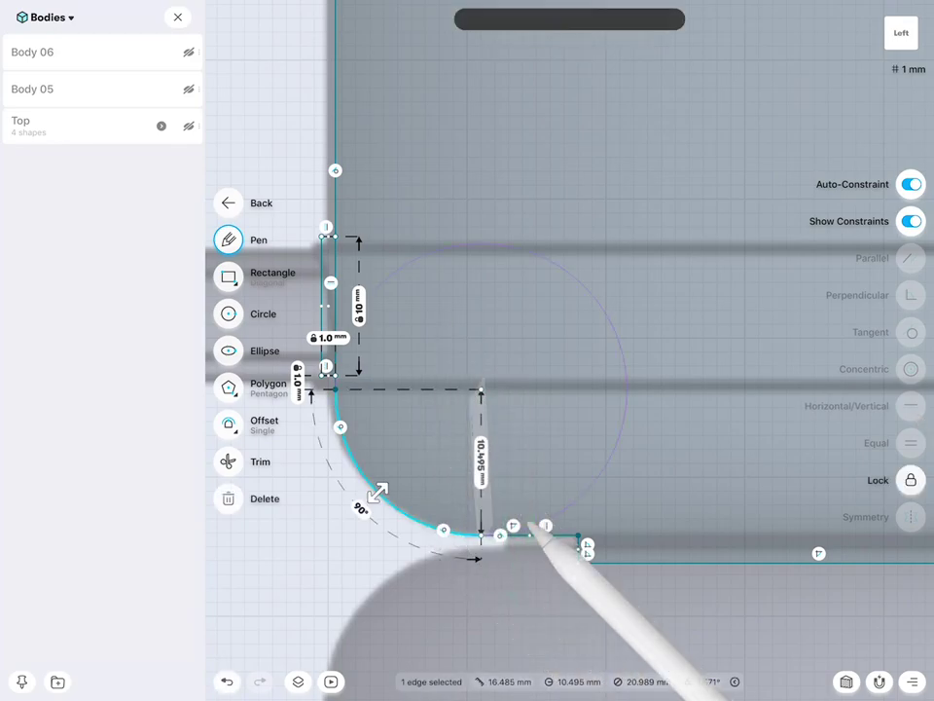
{"action": "left_click", "coordinate": [581, 546]}
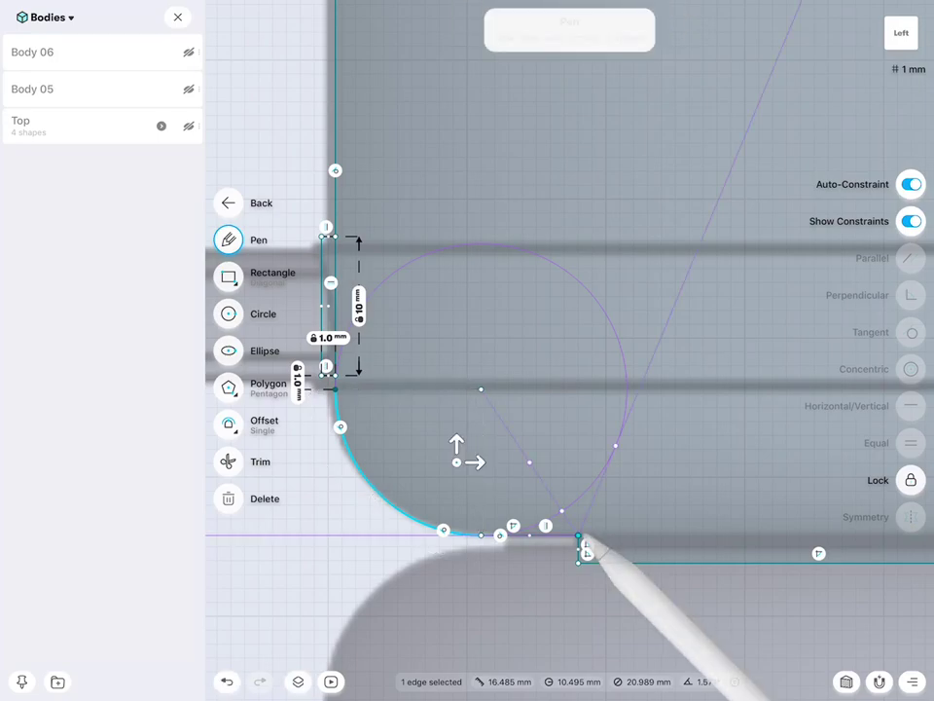
{"action": "left_click", "coordinate": [578, 536]}
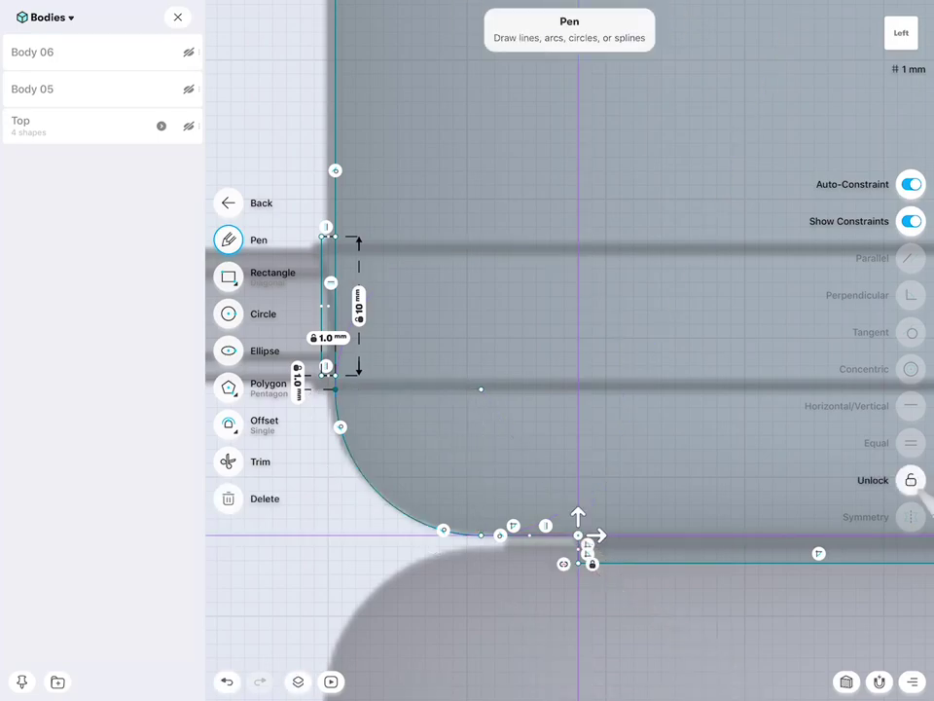
{"action": "left_click", "coordinate": [428, 526]}
{"action": "left_click", "coordinate": [480, 462]}
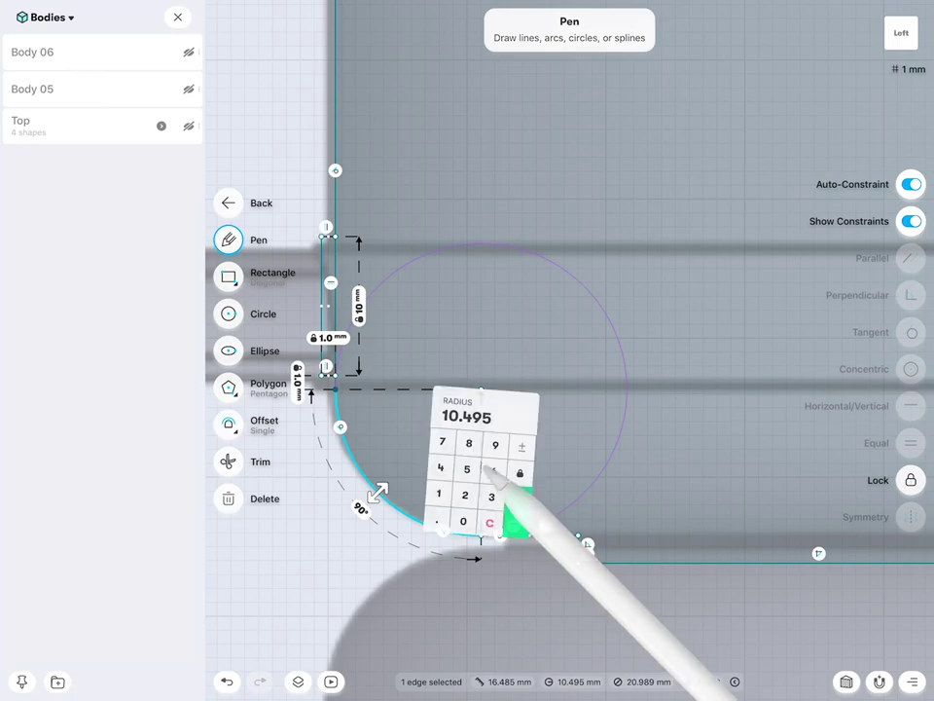
{"action": "left_click", "coordinate": [525, 525]}
{"action": "left_click", "coordinate": [481, 457]}
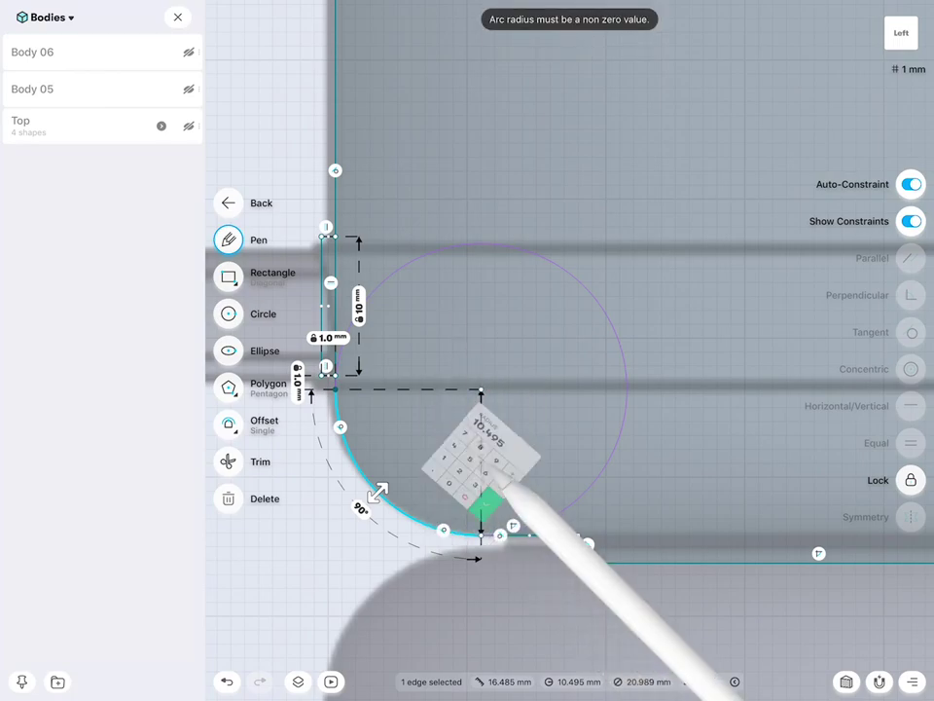
{"action": "left_click", "coordinate": [439, 497]}
{"action": "left_click", "coordinate": [467, 524]}
{"action": "left_click", "coordinate": [522, 510]}
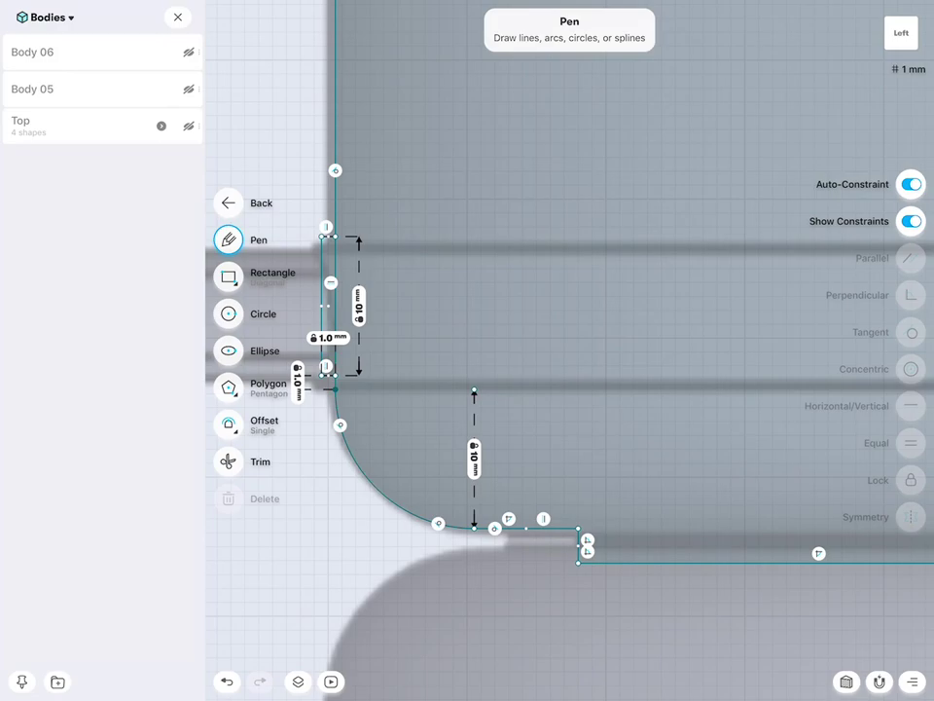
{"action": "left_click", "coordinate": [226, 681]}
Finish and exit the carafe profile sketch.
{"action": "scroll", "coordinate": [698, 397], "scroll_direction": "down", "scroll_amount": 5}
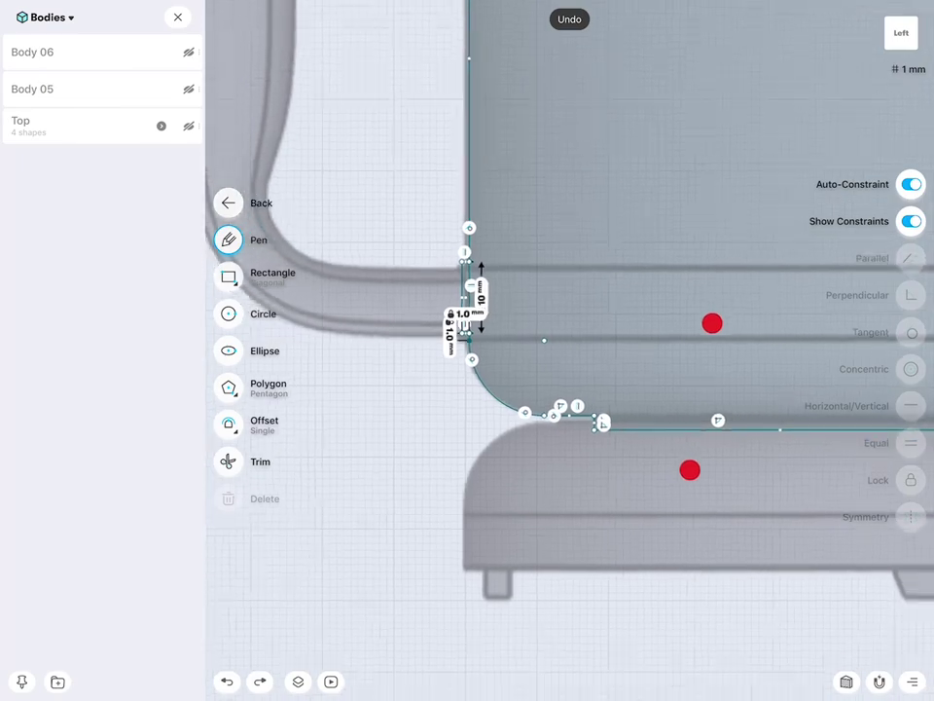
{"action": "scroll", "coordinate": [696, 457], "scroll_direction": "up", "scroll_amount": 1}
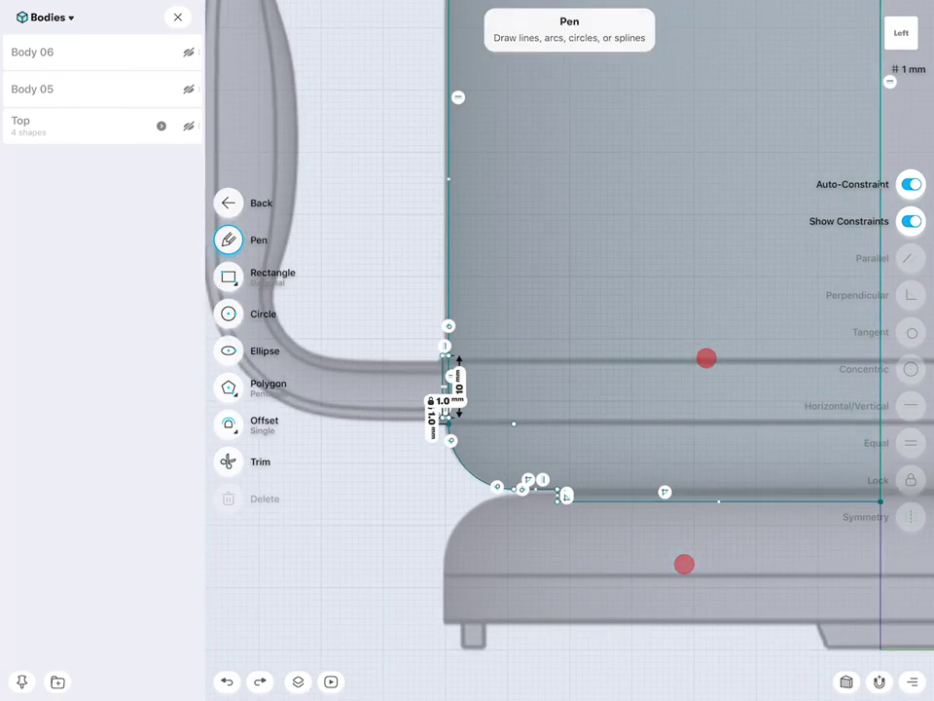
{"action": "scroll", "coordinate": [707, 358], "scroll_direction": "down", "scroll_amount": 5}
{"action": "scroll", "coordinate": [677, 394], "scroll_direction": "down", "scroll_amount": 2}
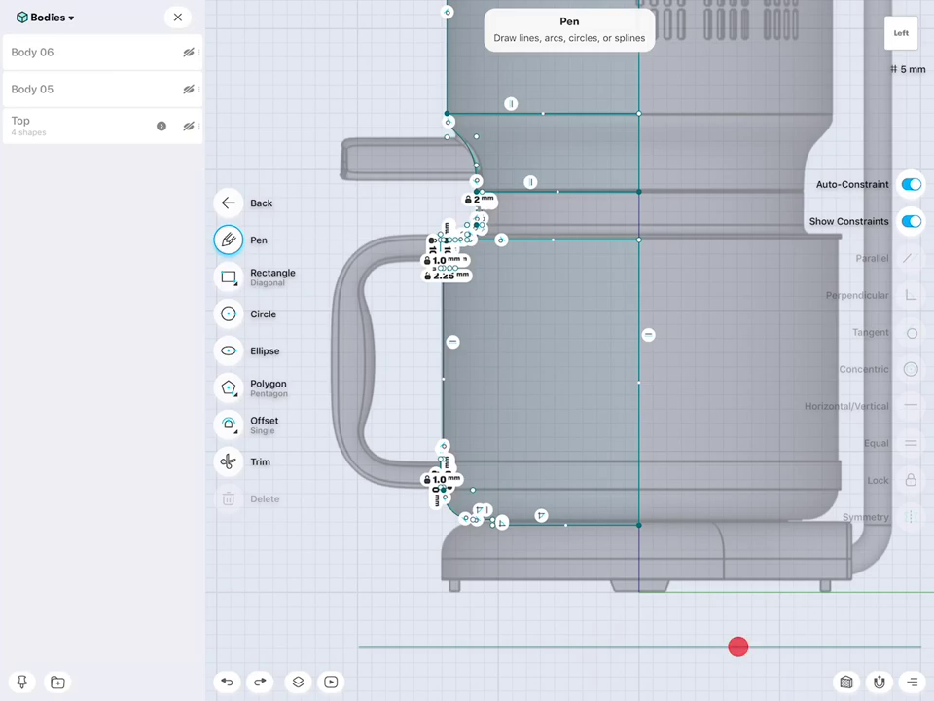
{"action": "left_click", "coordinate": [699, 625]}
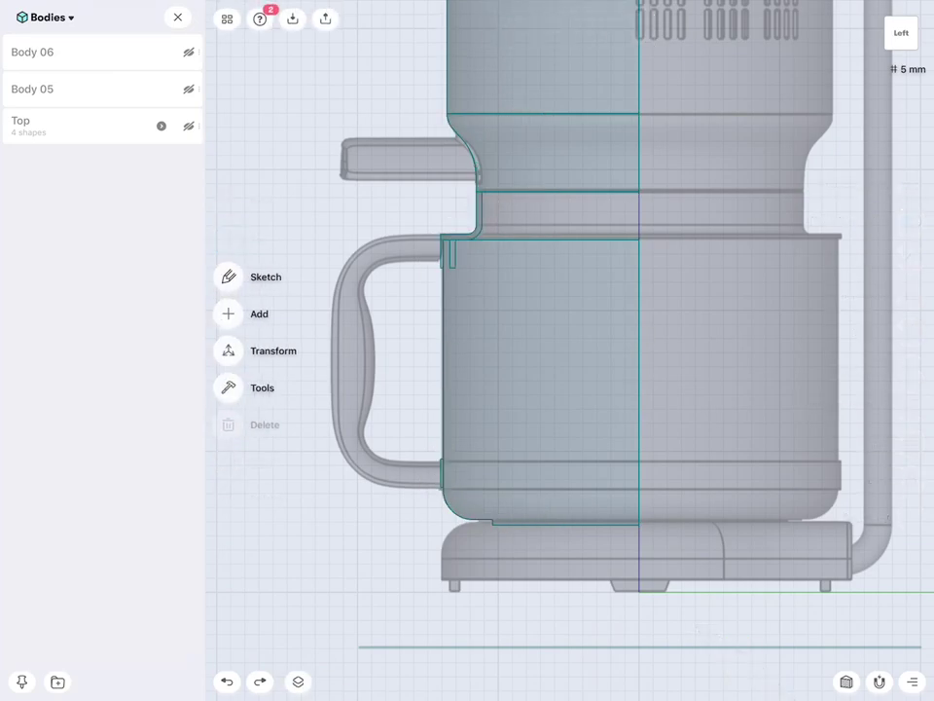
Start a revolve and select the two thin strip faces at the carafe's edge.
{"action": "scroll", "coordinate": [671, 482], "scroll_direction": "up", "scroll_amount": 3}
{"action": "scroll", "coordinate": [682, 472], "scroll_direction": "up", "scroll_amount": 1}
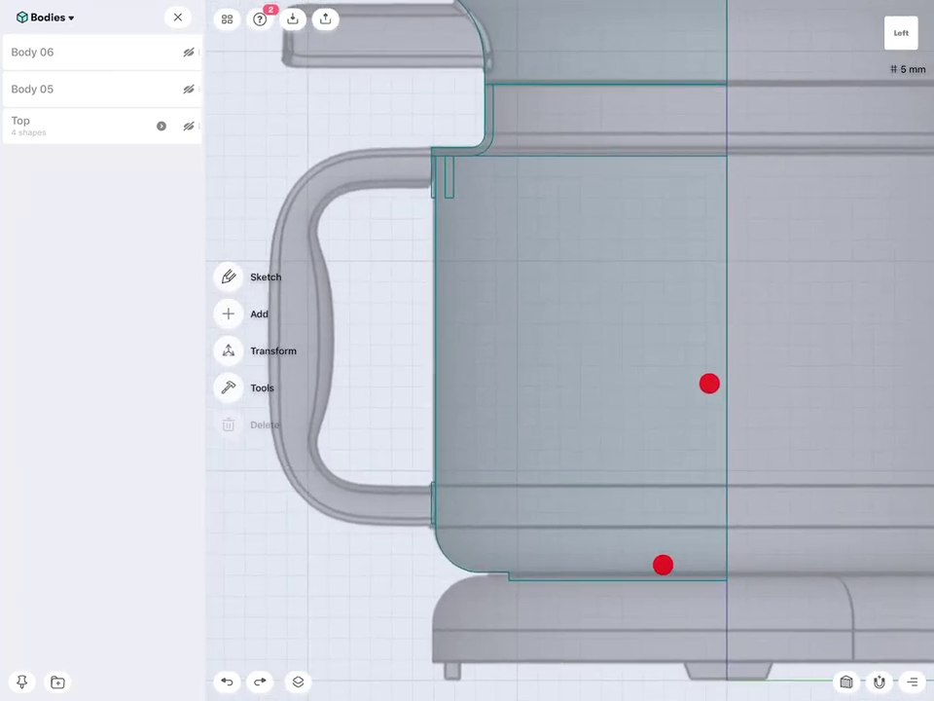
{"action": "left_click", "coordinate": [229, 388]}
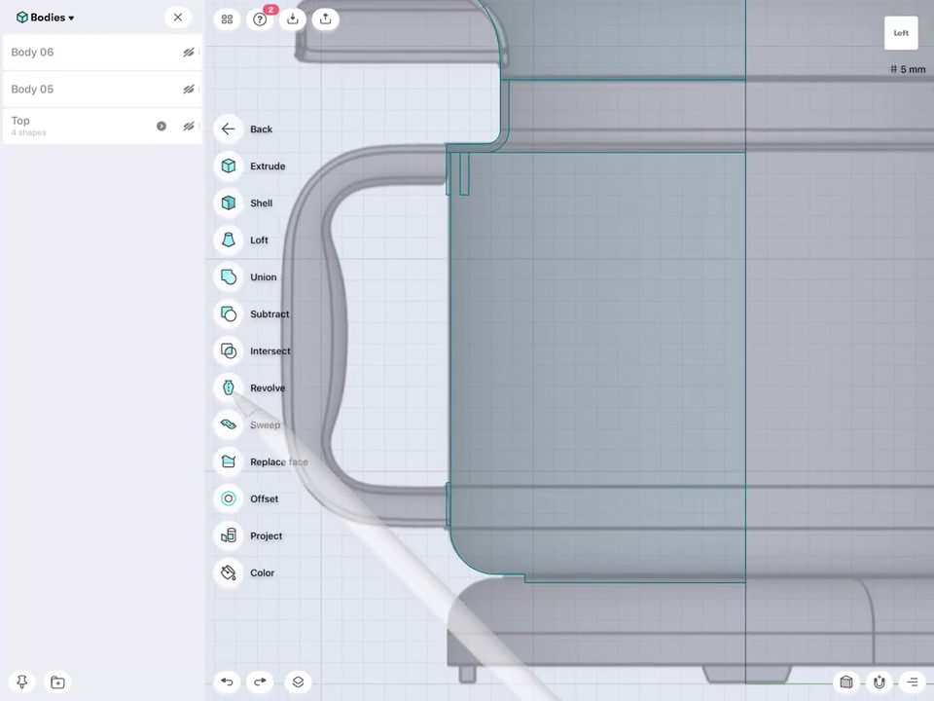
{"action": "left_click", "coordinate": [233, 389]}
{"action": "scroll", "coordinate": [707, 449], "scroll_direction": "up", "scroll_amount": 3}
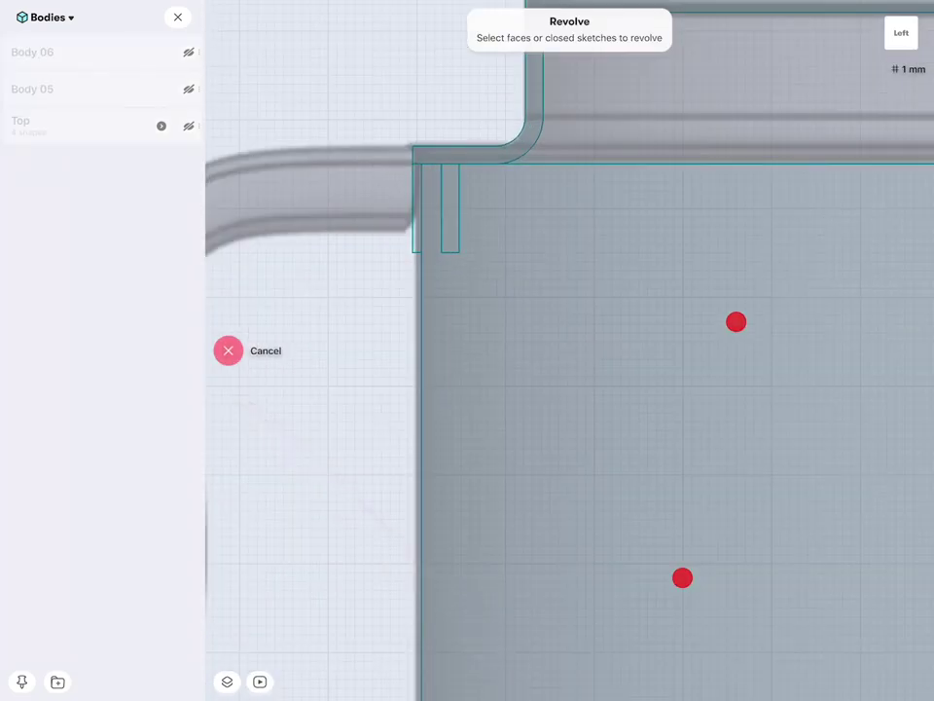
{"action": "scroll", "coordinate": [747, 420], "scroll_direction": "up", "scroll_amount": 2}
{"action": "scroll", "coordinate": [757, 432], "scroll_direction": "up", "scroll_amount": 1}
{"action": "left_click", "coordinate": [386, 246]}
{"action": "scroll", "coordinate": [695, 234], "scroll_direction": "down", "scroll_amount": 3}
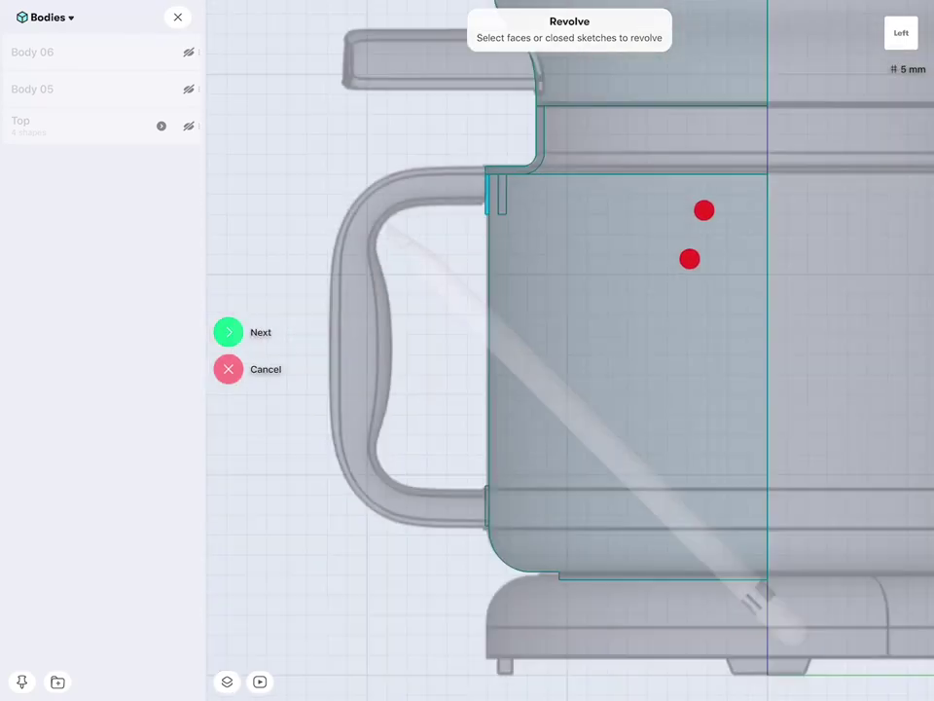
{"action": "scroll", "coordinate": [756, 326], "scroll_direction": "up", "scroll_amount": 3}
{"action": "scroll", "coordinate": [675, 436], "scroll_direction": "up", "scroll_amount": 2}
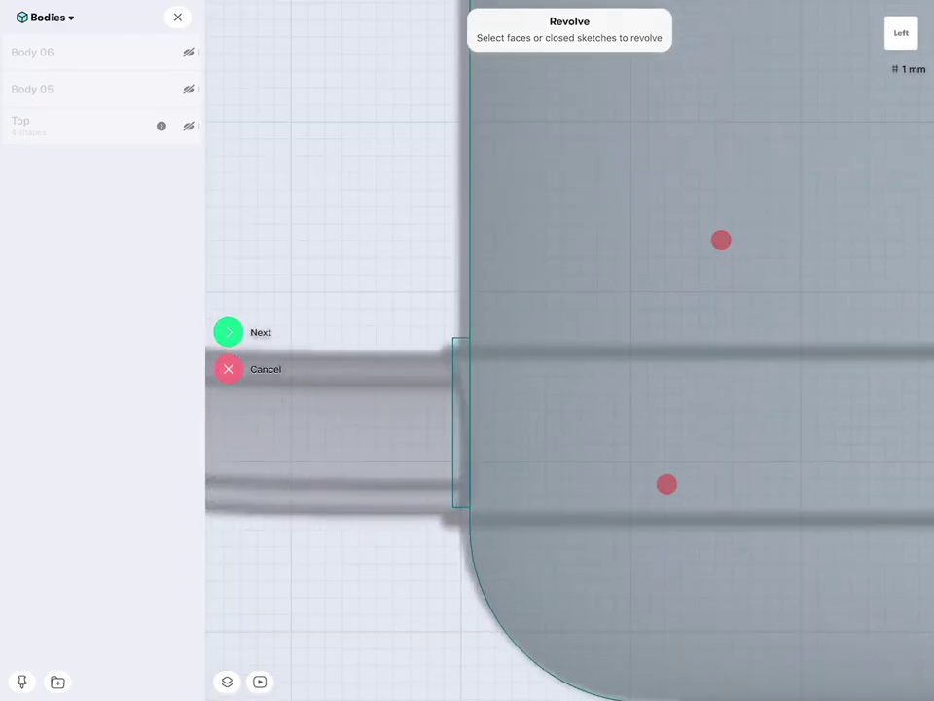
{"action": "left_click", "coordinate": [462, 425]}
{"action": "scroll", "coordinate": [686, 370], "scroll_direction": "down", "scroll_amount": 5}
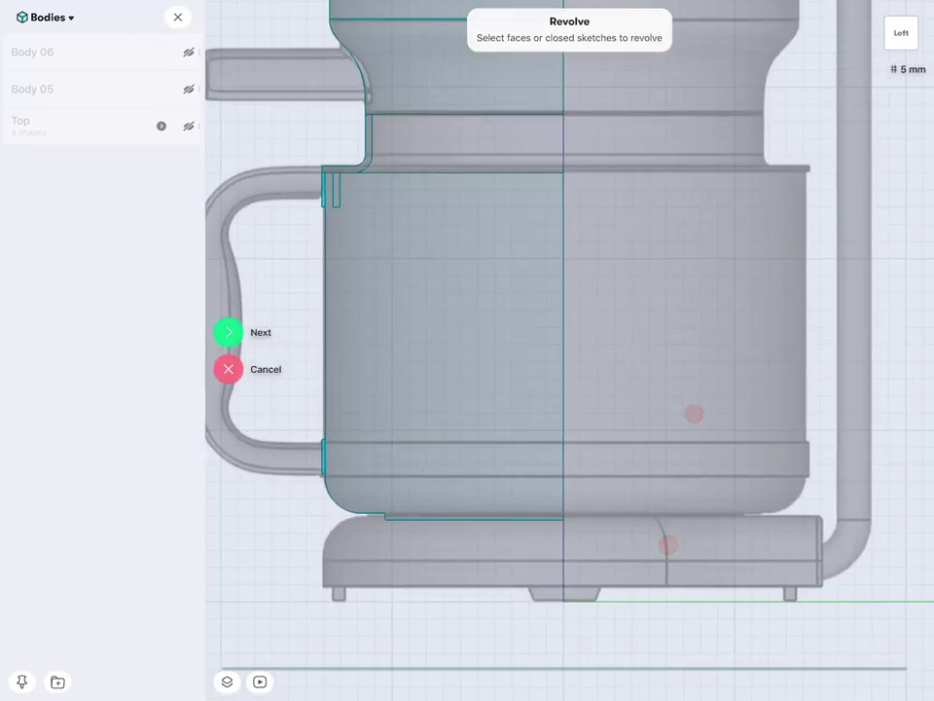
Revolve them 360° around the centre line and return to the Left view.
{"action": "left_click", "coordinate": [228, 332]}
{"action": "left_click", "coordinate": [565, 302]}
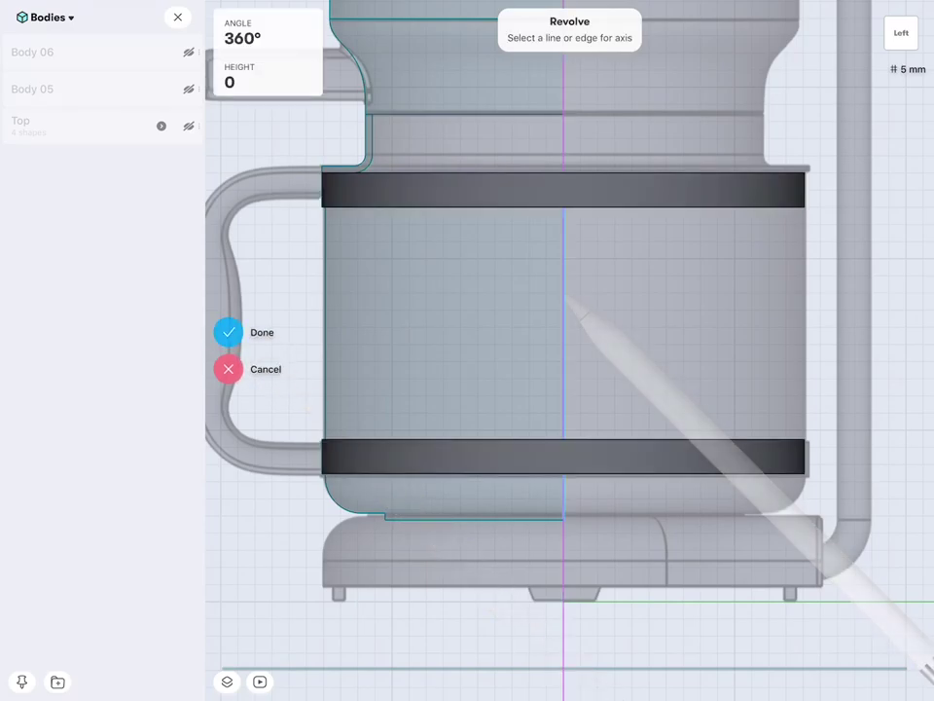
{"action": "left_click", "coordinate": [229, 332]}
{"action": "mouse_move", "coordinate": [763, 457]}
{"action": "middle_mouse_down"}
{"action": "mouse_move", "coordinate": [740, 542]}
{"action": "mouse_move", "coordinate": [786, 500]}
{"action": "mouse_move", "coordinate": [768, 586]}
{"action": "mouse_move", "coordinate": [741, 571]}
{"action": "middle_mouse_up"}
{"action": "scroll", "coordinate": [759, 462], "scroll_direction": "down", "scroll_amount": 3}
{"action": "middle_click_drag", "start_coordinate": [759, 462], "coordinate": [863, 607]}
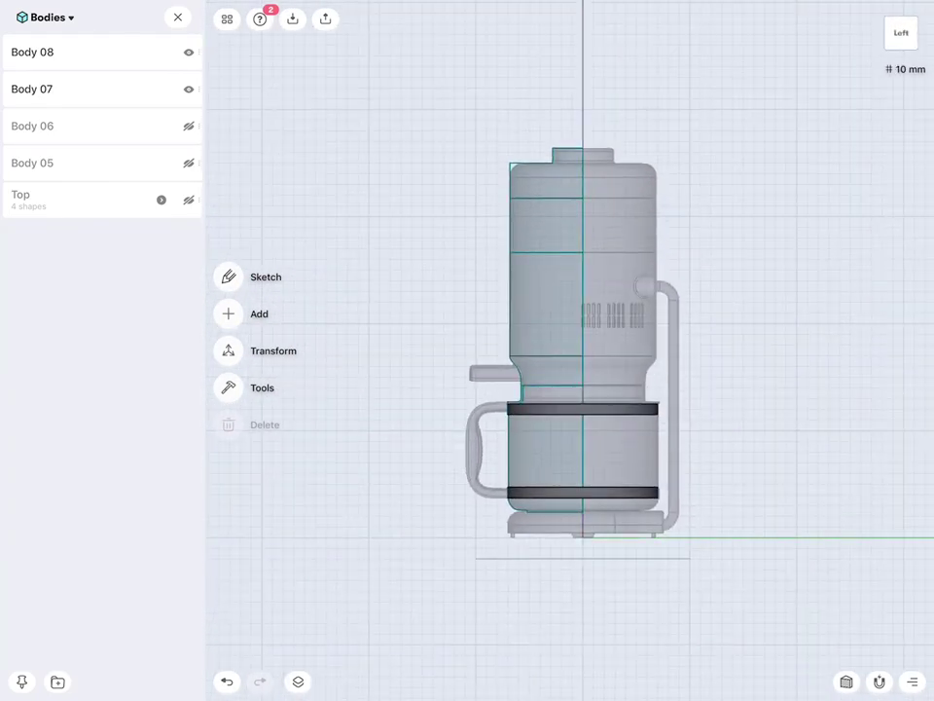
Create a new empty folder in the Bodies list.
{"action": "scroll", "coordinate": [754, 345], "scroll_direction": "up", "scroll_amount": 3}
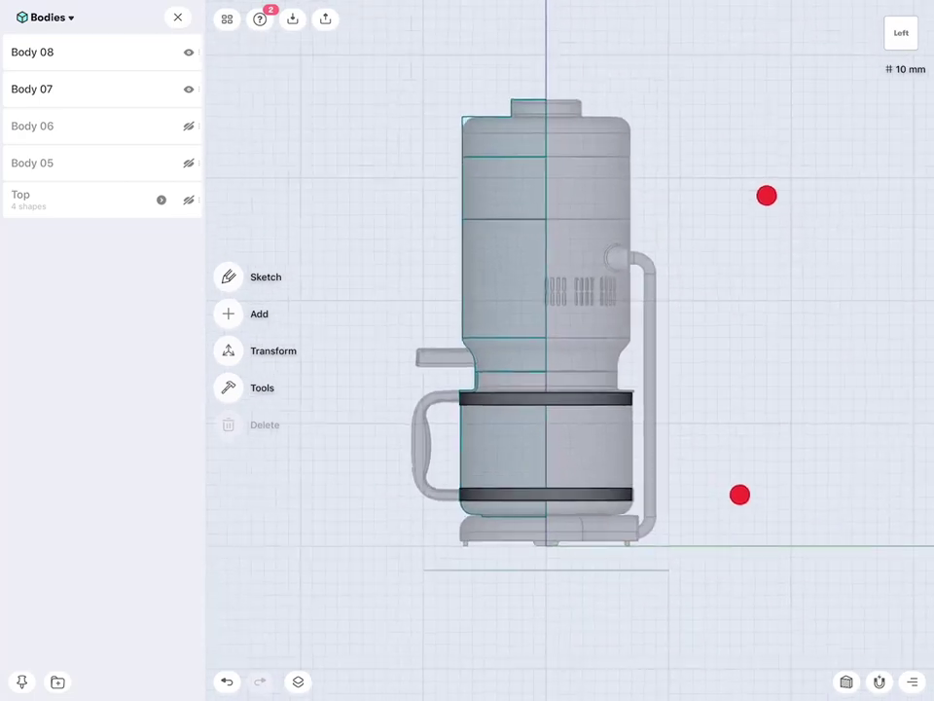
{"action": "scroll", "coordinate": [813, 414], "scroll_direction": "up", "scroll_amount": 2}
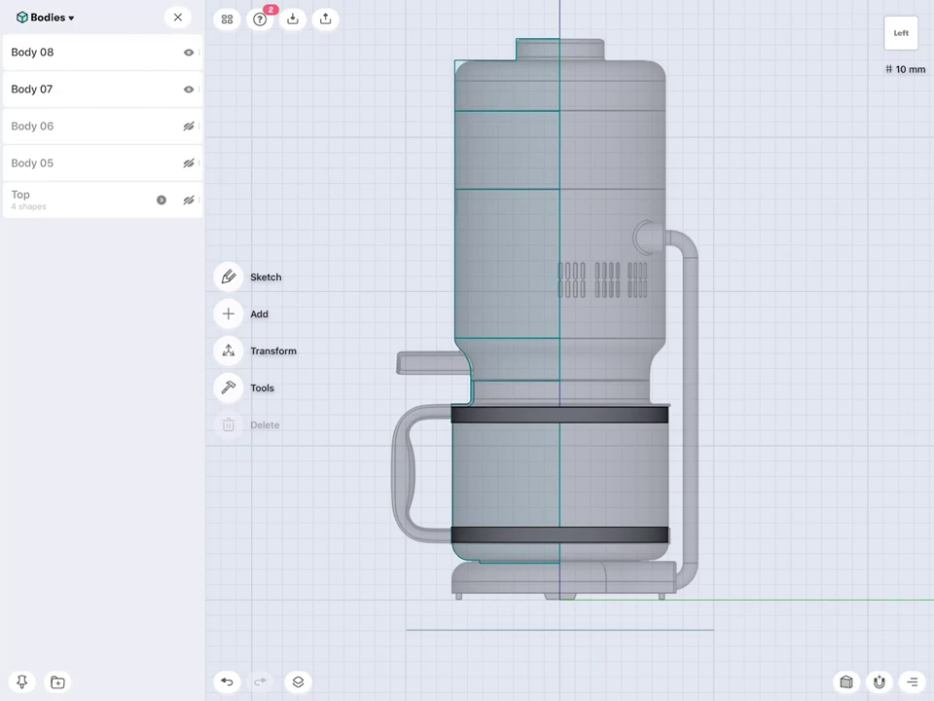
{"action": "left_click", "coordinate": [57, 681]}
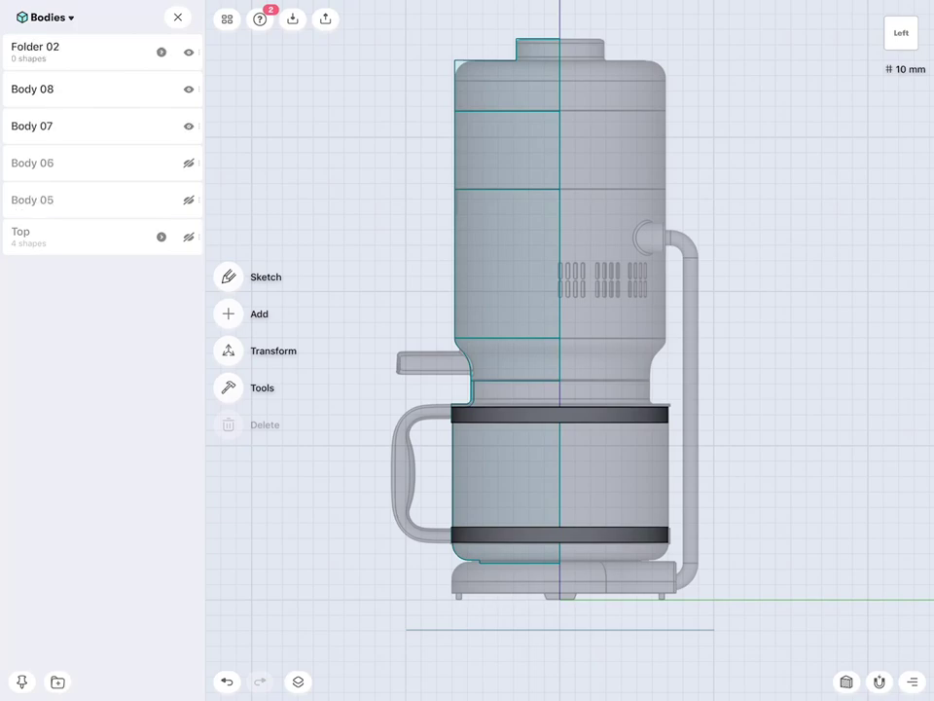
{"action": "left_click_drag", "start_coordinate": [54, 40], "coordinate": [16, 46]}
Rename the folder 'Coffee Vessel' and move Body 08 and Body 07 into it.
{"action": "left_click", "coordinate": [143, 49]}
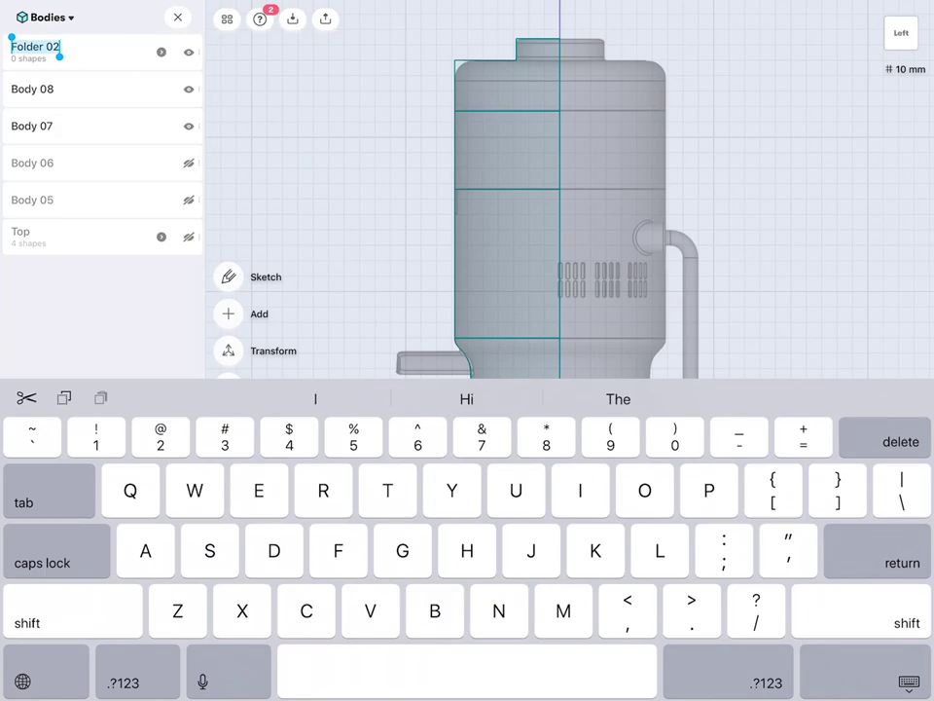
{"action": "type", "text": "Coffe"}
{"action": "key", "text": "BackSpace"}
{"action": "key", "text": "BackSpace"}
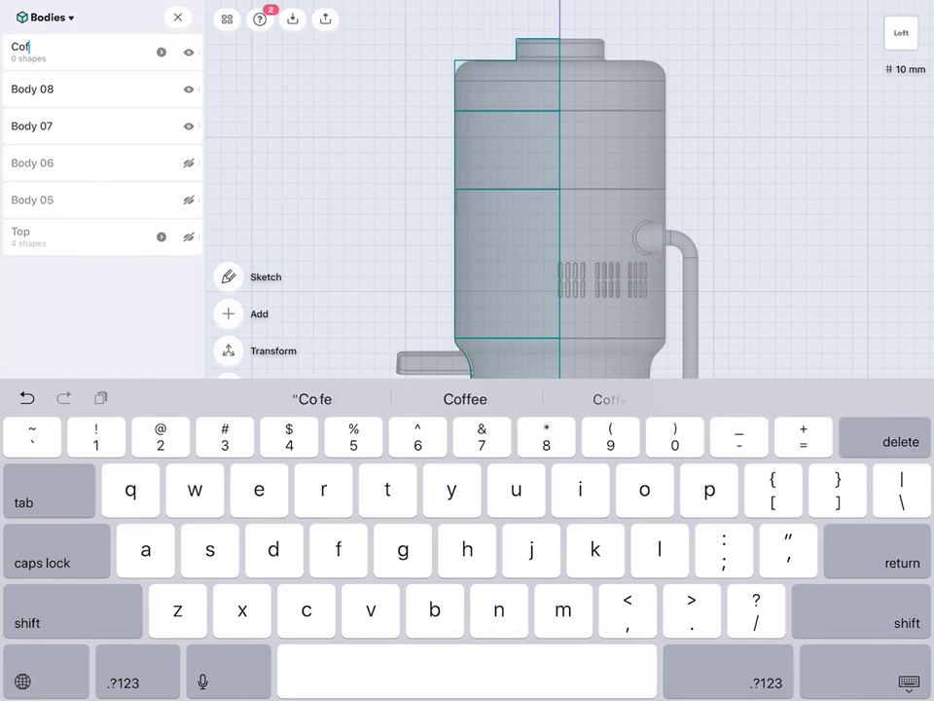
{"action": "type", "text": "fee"}
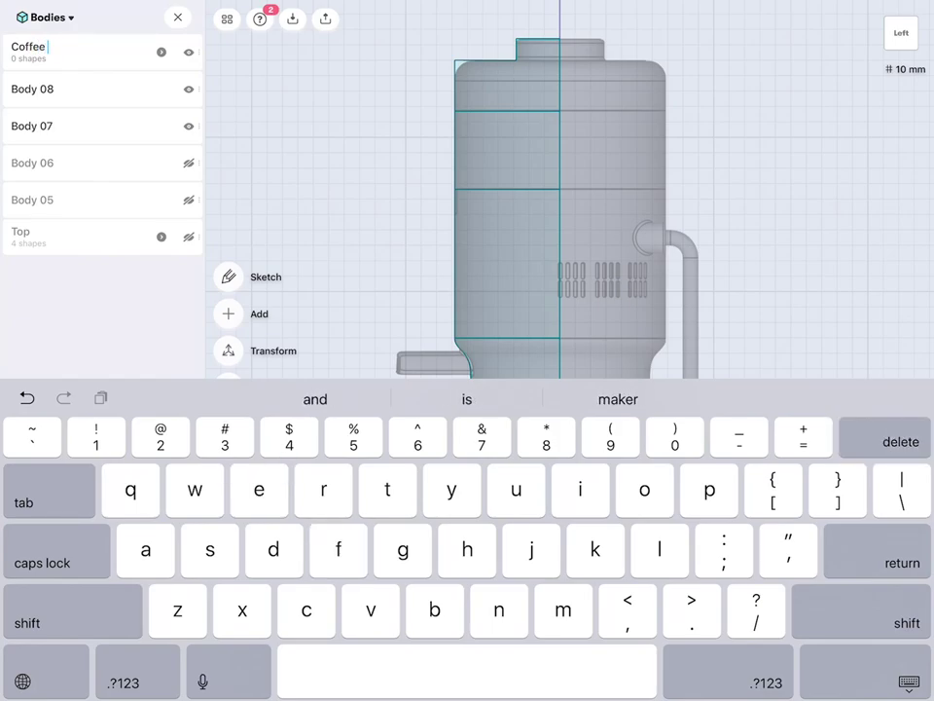
{"action": "key", "text": "shift"}
{"action": "type", "text": "Vessel"}
{"action": "key", "text": "Return"}
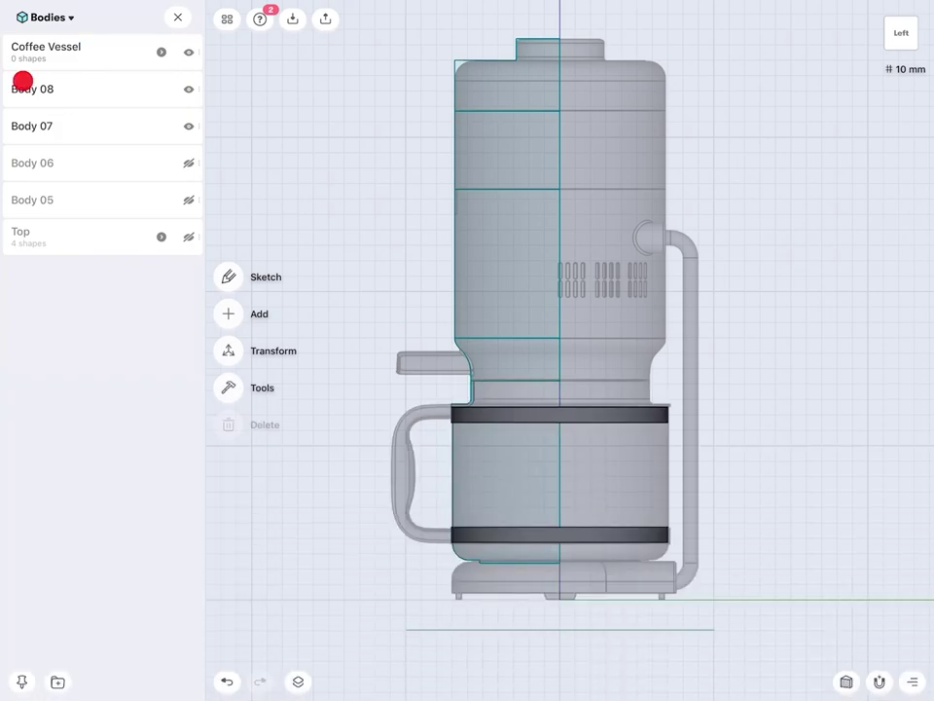
{"action": "left_click_drag", "start_coordinate": [23, 80], "coordinate": [33, 46]}
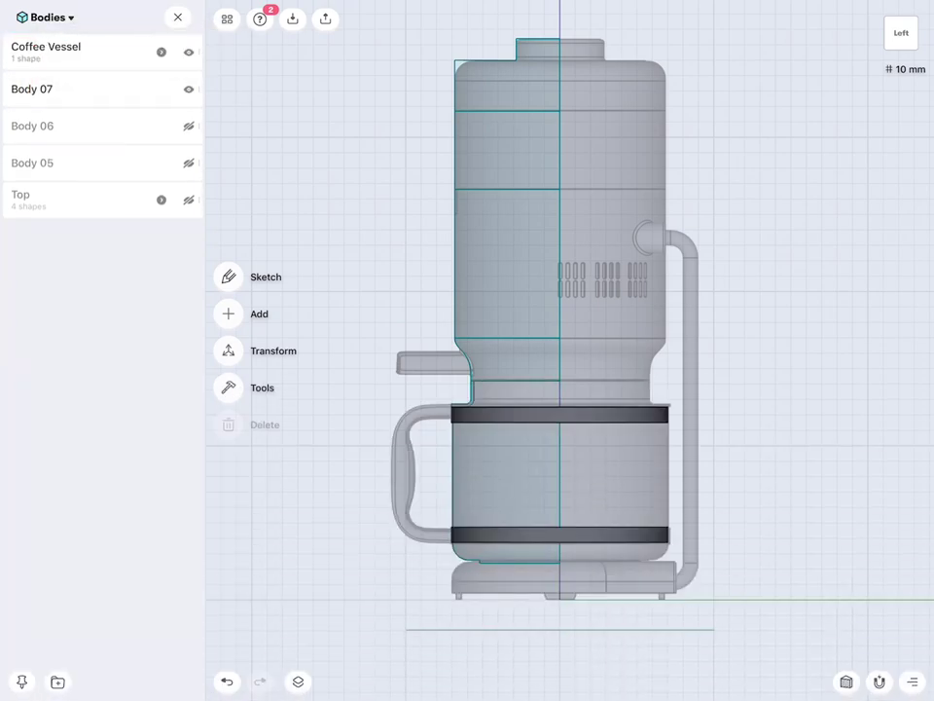
{"action": "left_click_drag", "start_coordinate": [26, 89], "coordinate": [33, 50]}
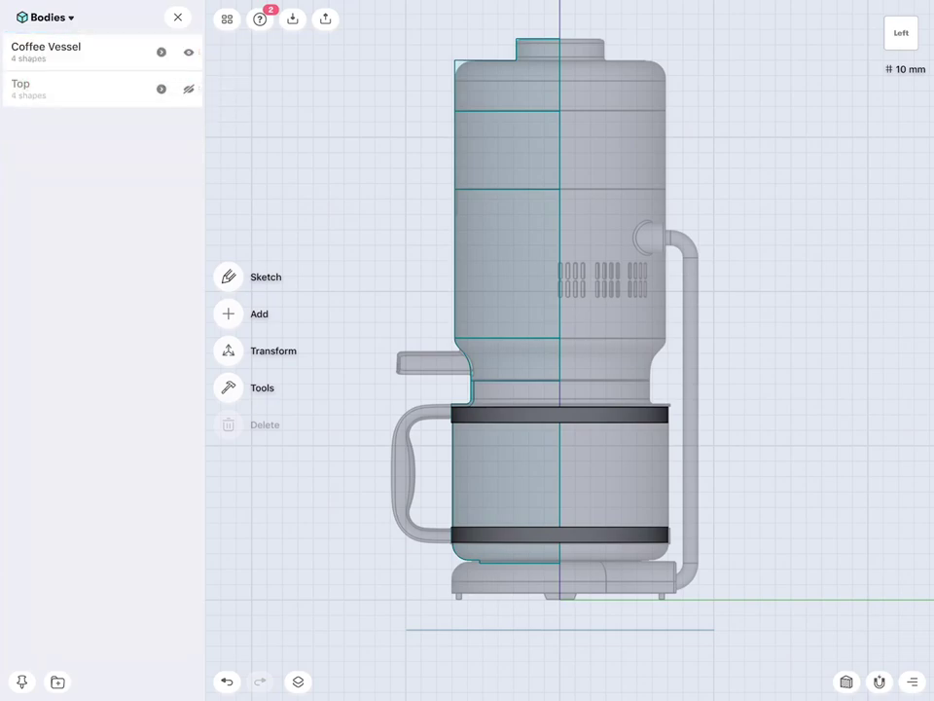
Unhide Body 06 and Body 05 inside the Coffee Vessel group.
{"action": "scroll", "coordinate": [811, 355], "scroll_direction": "up", "scroll_amount": 5}
{"action": "scroll", "coordinate": [788, 308], "scroll_direction": "up", "scroll_amount": 3}
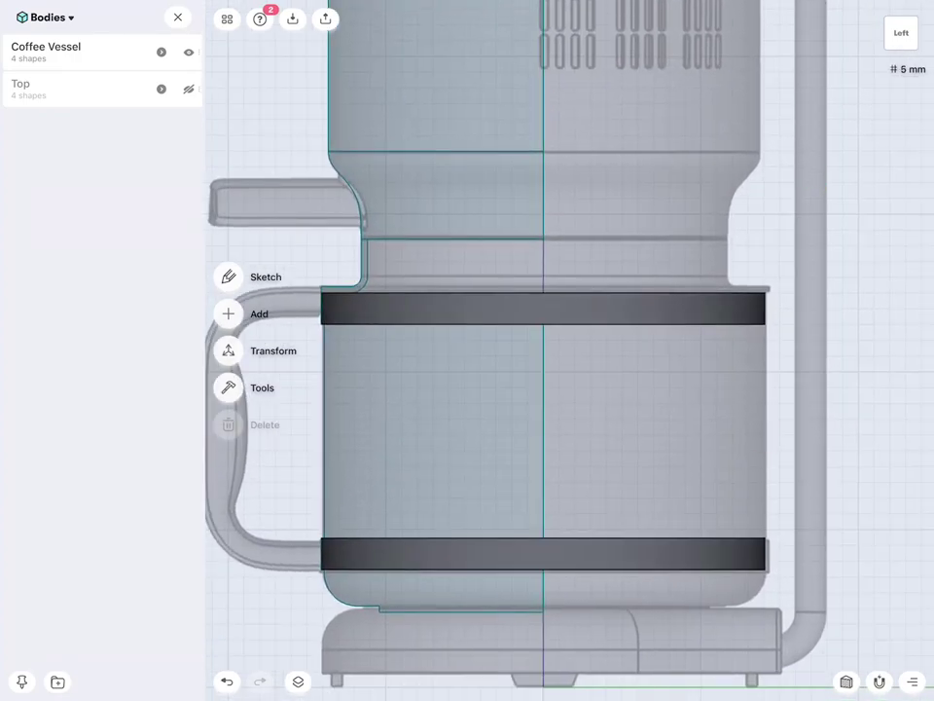
{"action": "left_click", "coordinate": [162, 52]}
{"action": "left_click", "coordinate": [188, 88]}
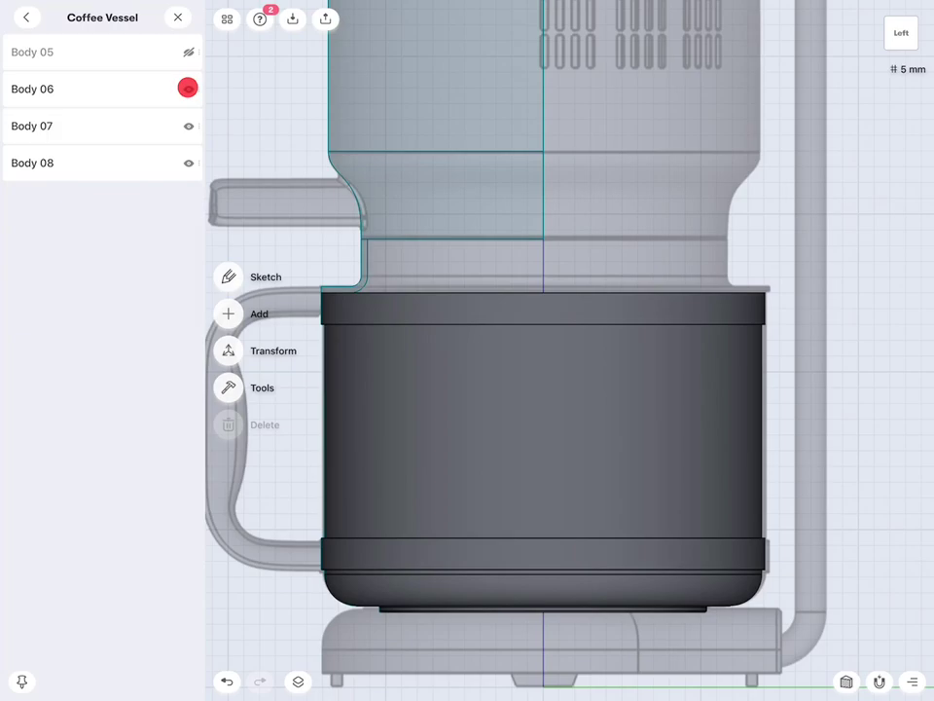
{"action": "left_click", "coordinate": [183, 56]}
{"action": "left_click", "coordinate": [26, 18]}
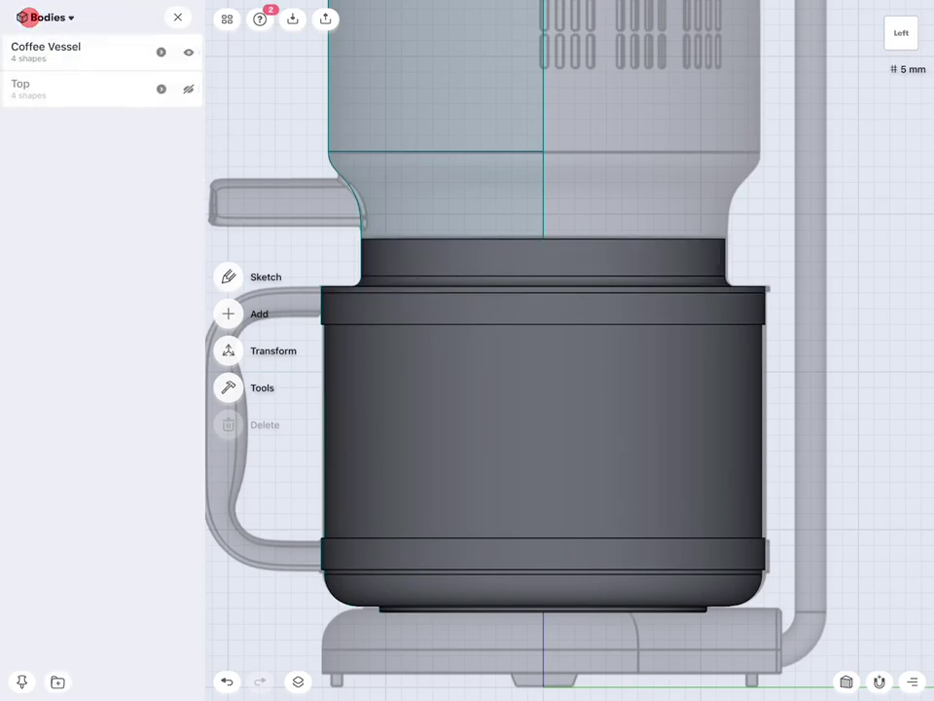
Unhide the Top body and bring up the modelling tools.
{"action": "scroll", "coordinate": [836, 377], "scroll_direction": "down", "scroll_amount": 2}
{"action": "scroll", "coordinate": [836, 377], "scroll_direction": "down", "scroll_amount": 2}
{"action": "scroll", "coordinate": [823, 356], "scroll_direction": "down", "scroll_amount": 1}
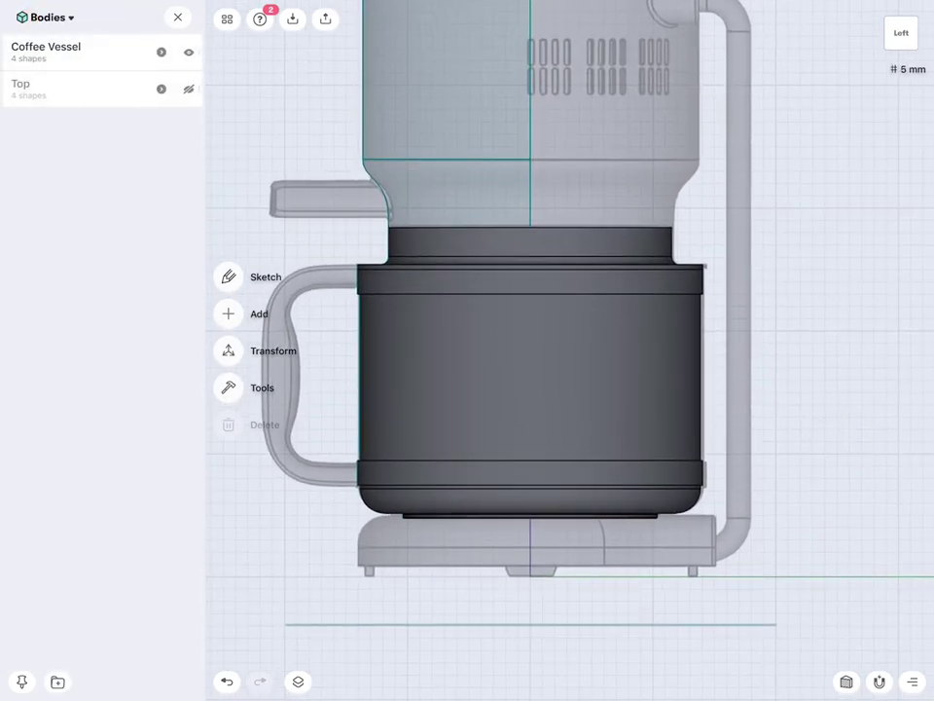
{"action": "scroll", "coordinate": [751, 402], "scroll_direction": "down", "scroll_amount": 2}
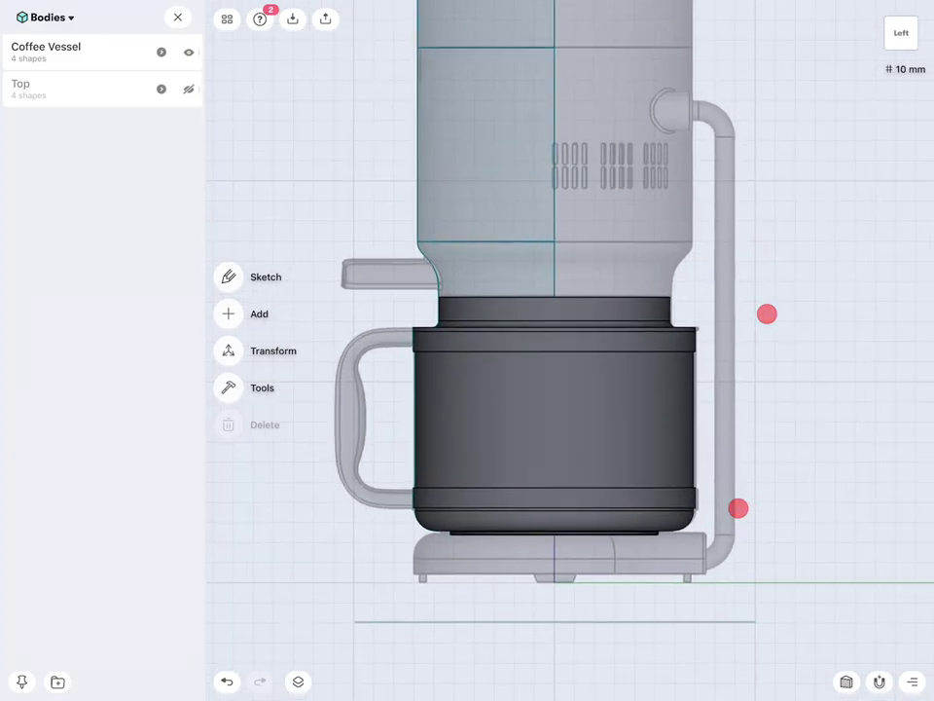
{"action": "left_click", "coordinate": [189, 88]}
{"action": "scroll", "coordinate": [799, 309], "scroll_direction": "down", "scroll_amount": 2}
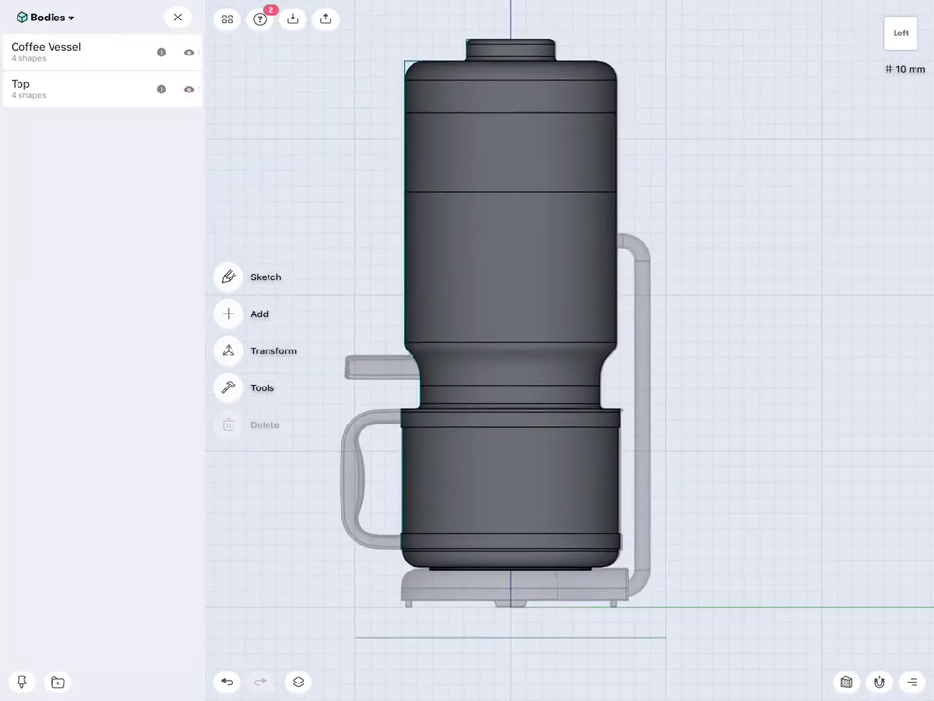
{"action": "left_click", "coordinate": [228, 387]}
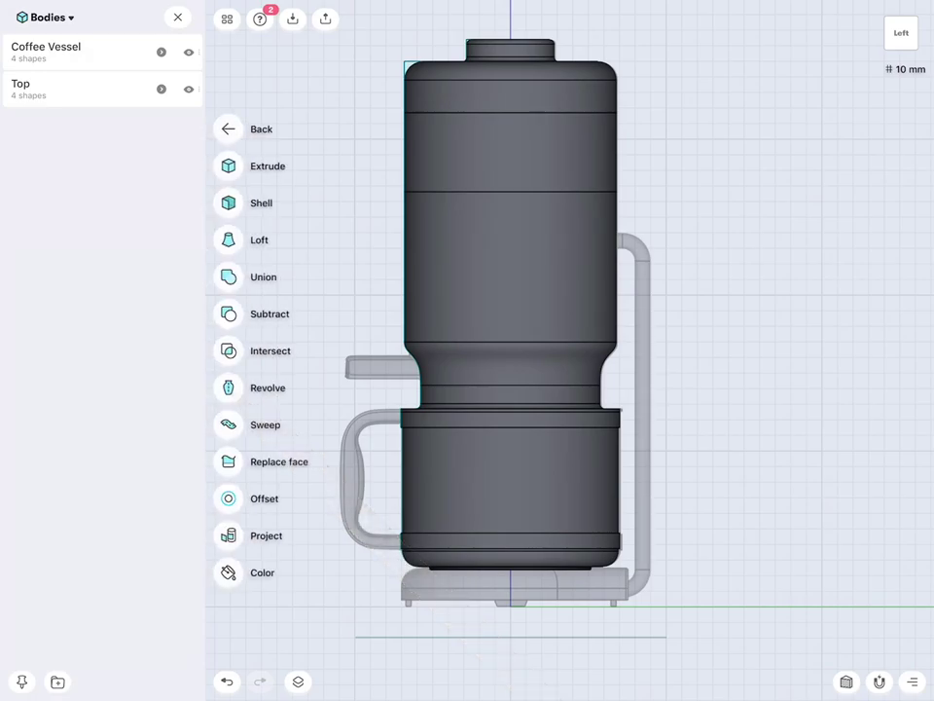
Paint the upper body sections orange with the Color tool.
{"action": "left_click", "coordinate": [229, 573]}
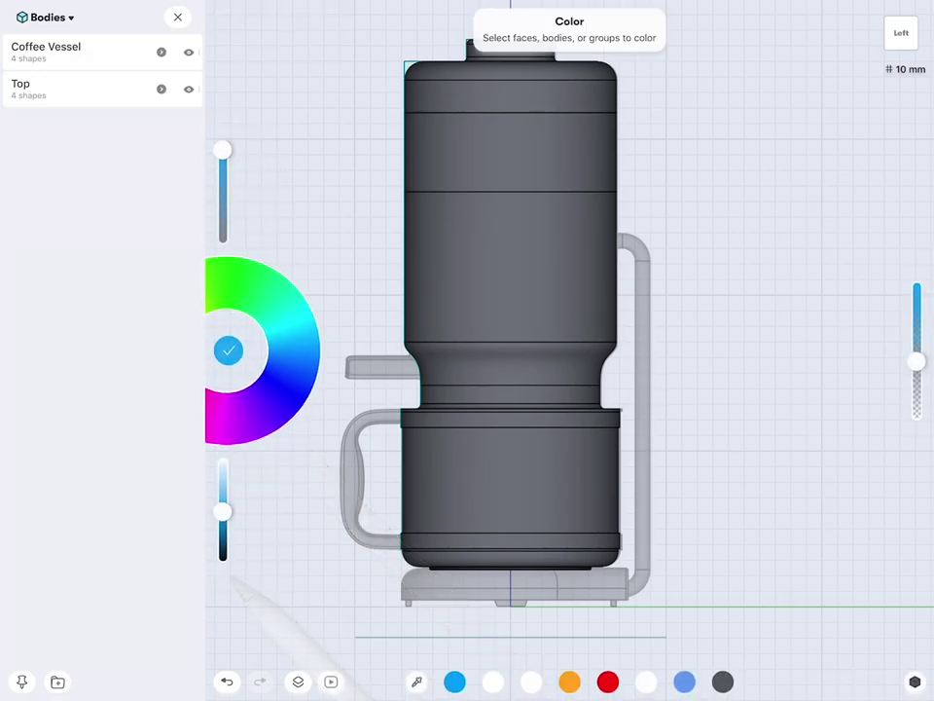
{"action": "left_click", "coordinate": [572, 681]}
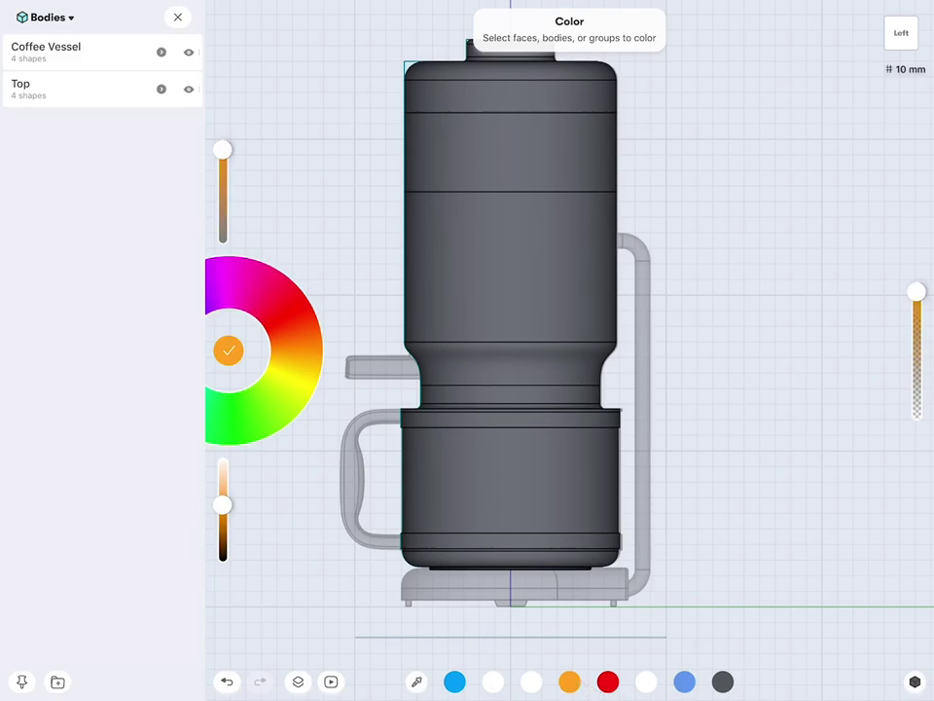
{"action": "left_click", "coordinate": [517, 275]}
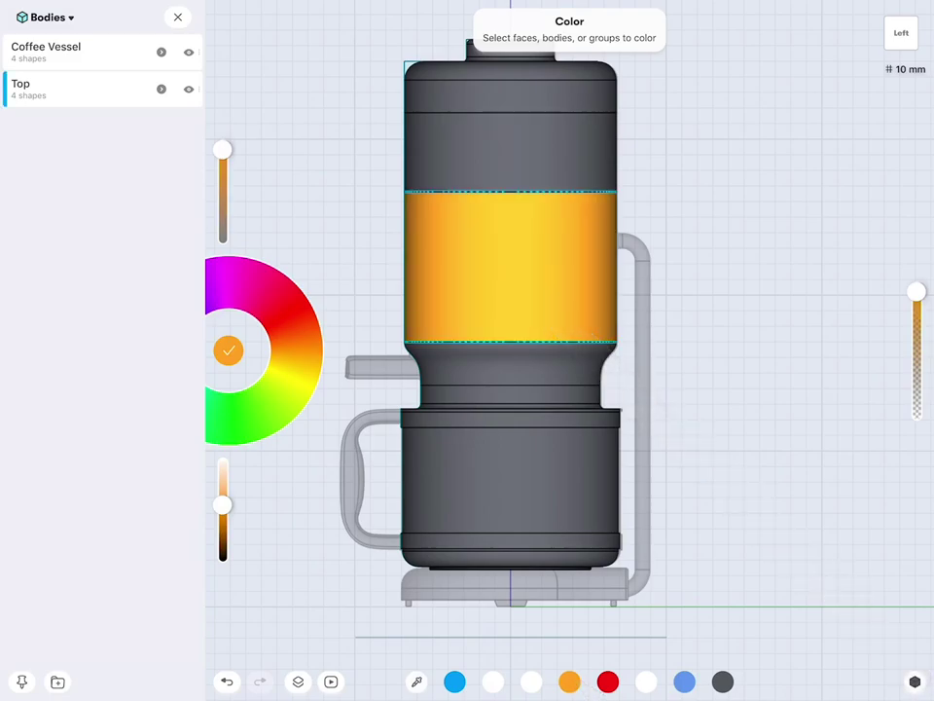
{"action": "left_click", "coordinate": [507, 165]}
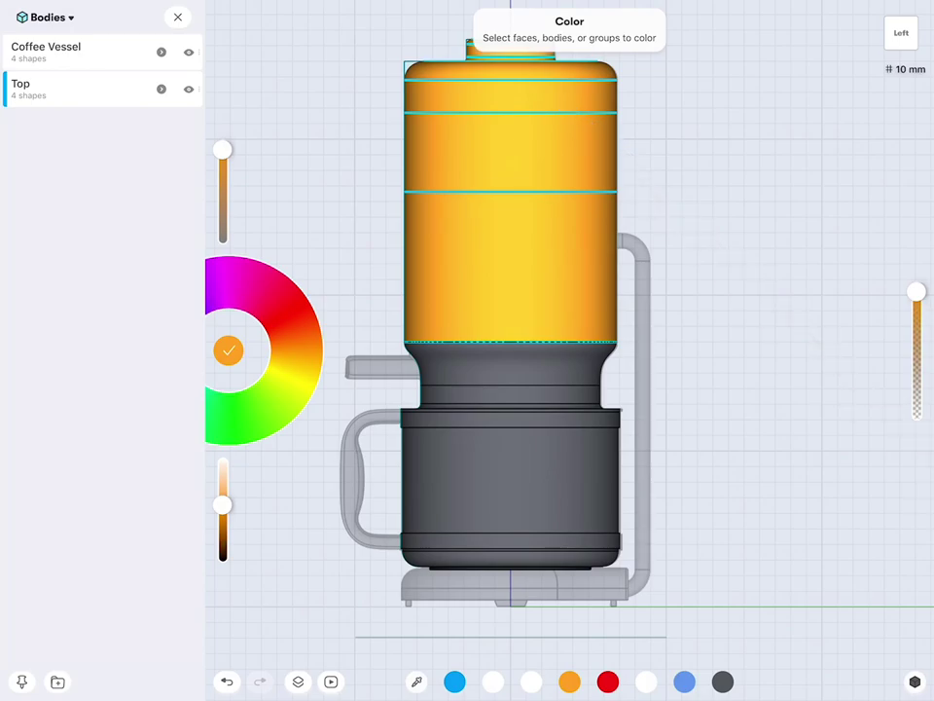
{"action": "left_click", "coordinate": [722, 681]}
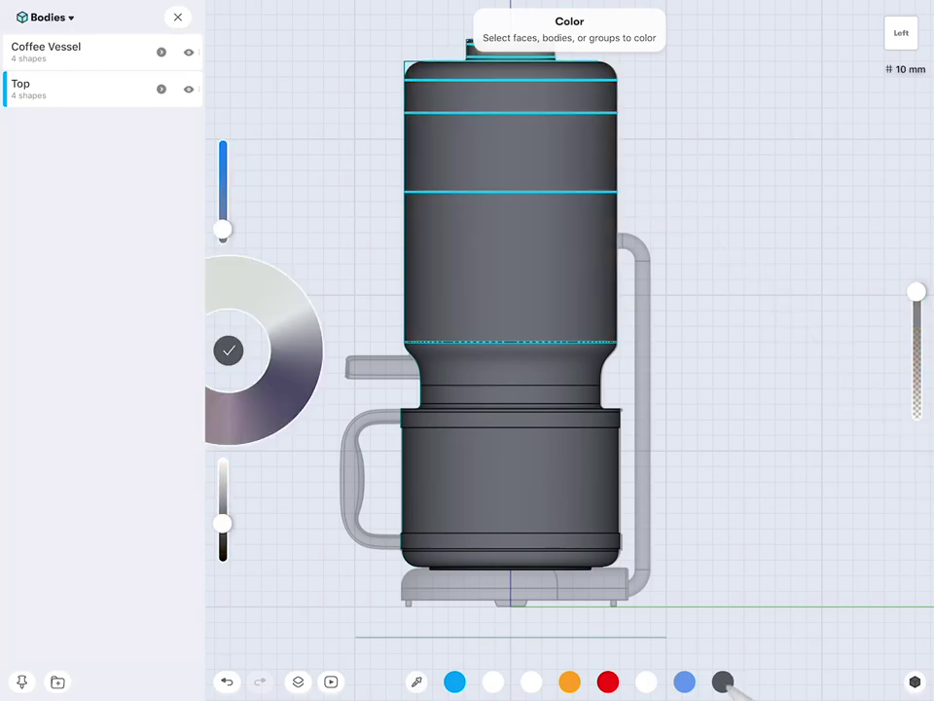
{"action": "left_click", "coordinate": [570, 681]}
{"action": "left_click", "coordinate": [784, 563]}
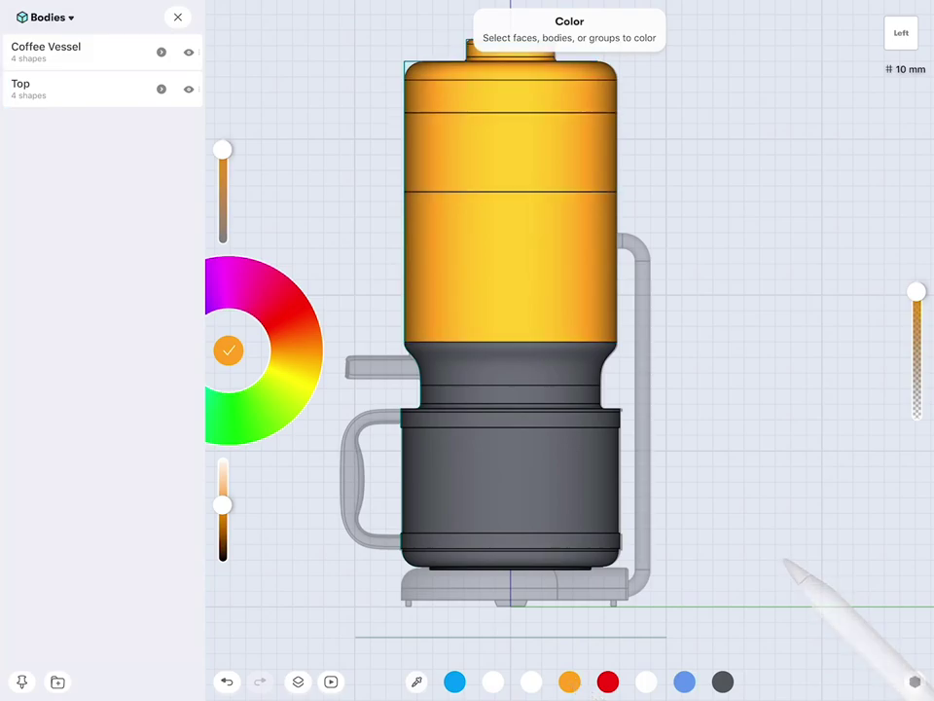
{"action": "left_click", "coordinate": [722, 681]}
Lighten the carafe's upper and lower bands to a pale silver.
{"action": "scroll", "coordinate": [741, 387], "scroll_direction": "up", "scroll_amount": 5}
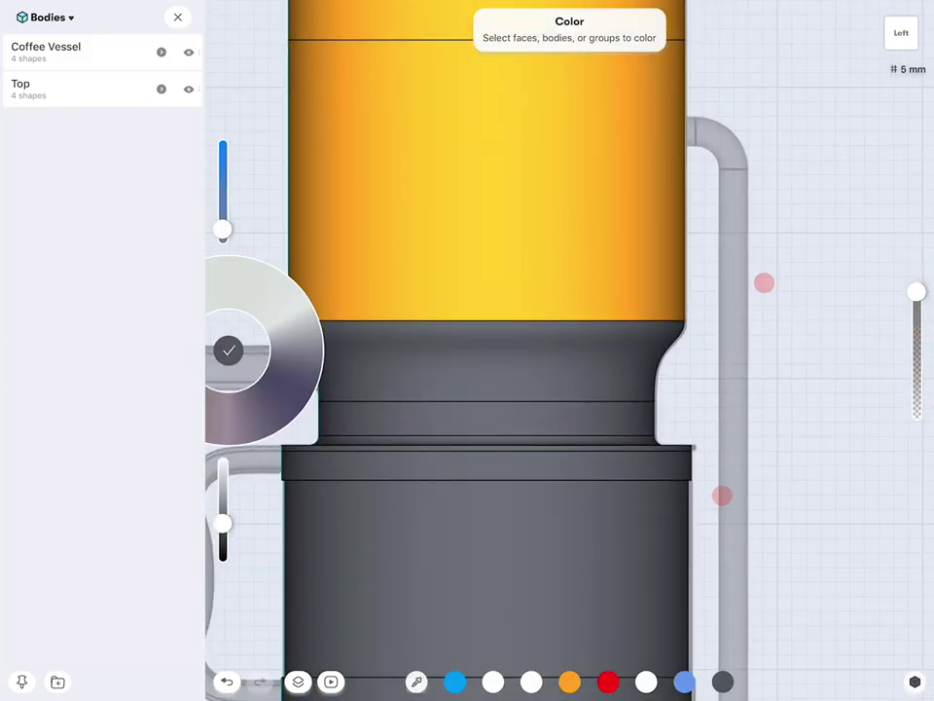
{"action": "left_click", "coordinate": [633, 478]}
{"action": "scroll", "coordinate": [792, 397], "scroll_direction": "down", "scroll_amount": 5}
{"action": "left_click_drag", "start_coordinate": [222, 523], "coordinate": [222, 488]}
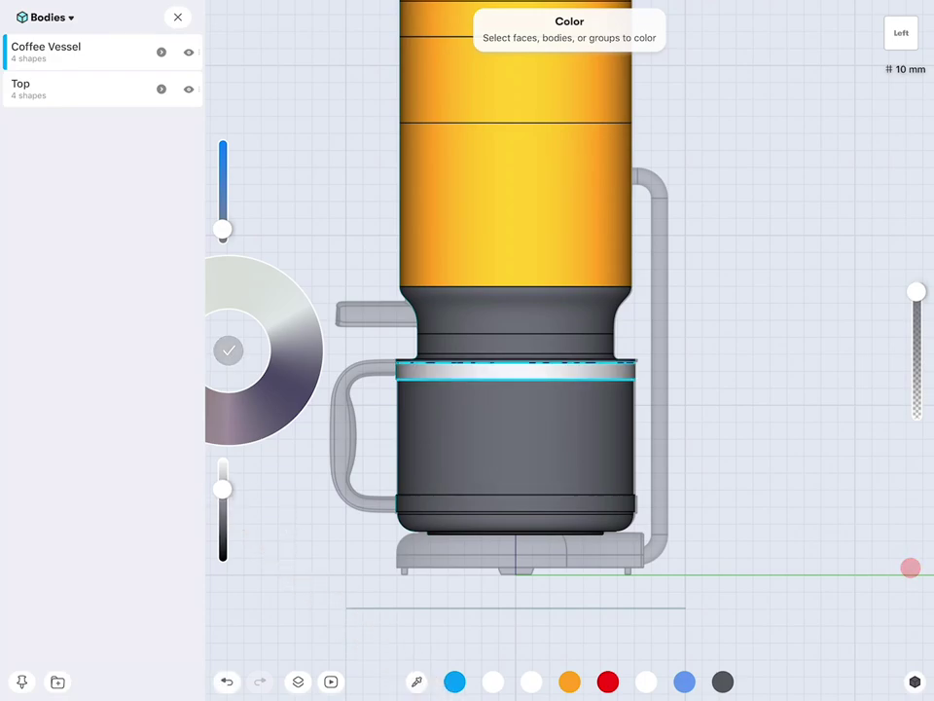
{"action": "left_click", "coordinate": [589, 506]}
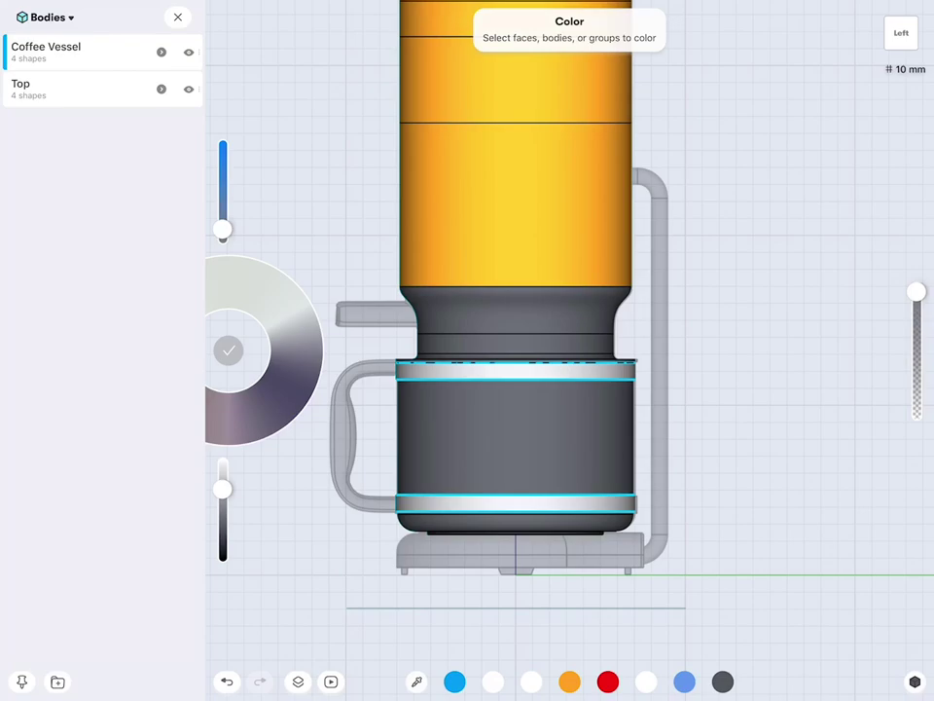
{"action": "left_click", "coordinate": [798, 304]}
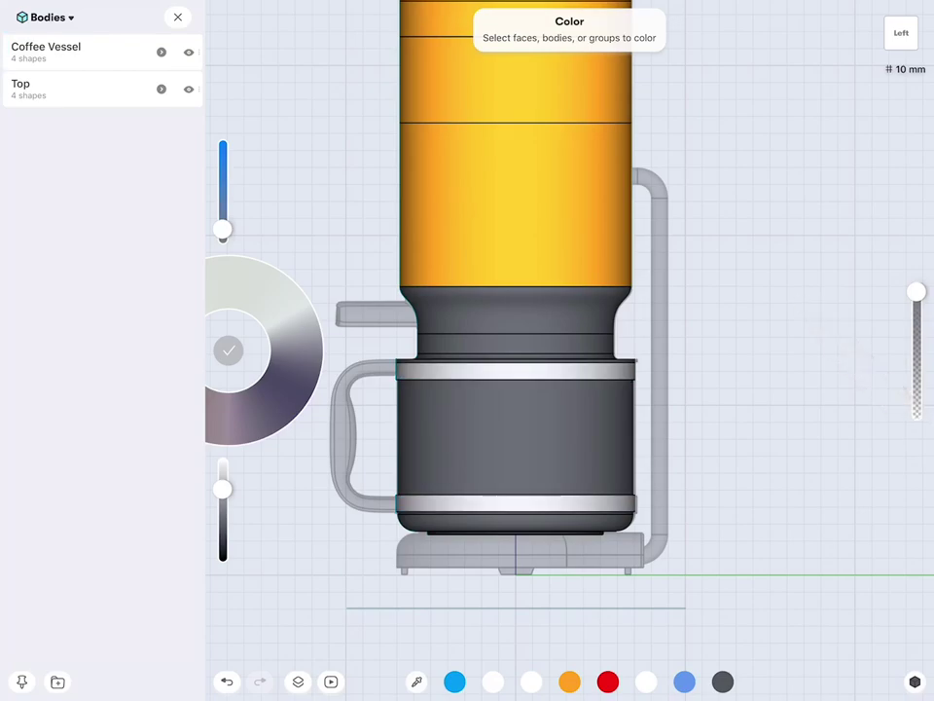
Darken the paint to near black and apply it to the neck sections.
{"action": "left_click_drag", "start_coordinate": [223, 489], "coordinate": [223, 535]}
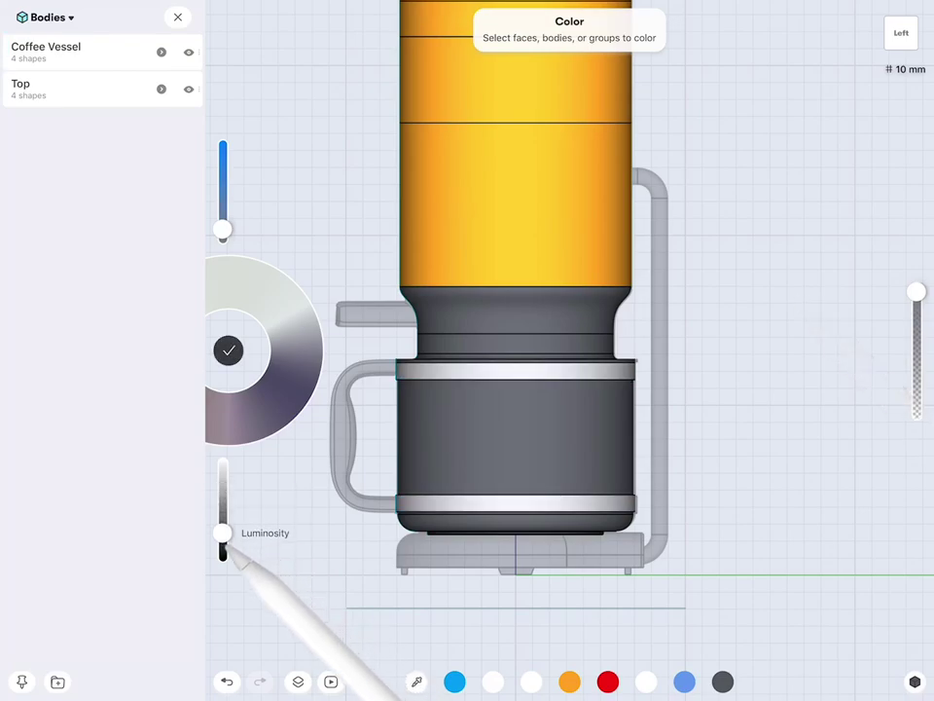
{"action": "scroll", "coordinate": [811, 405], "scroll_direction": "up", "scroll_amount": 3}
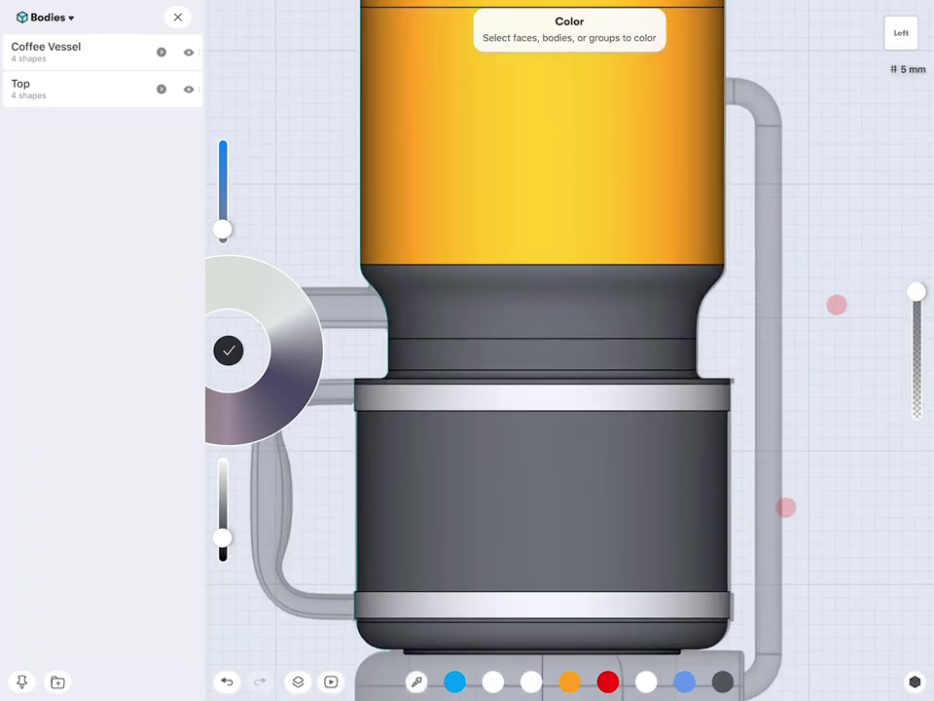
{"action": "left_click", "coordinate": [526, 312]}
{"action": "left_click", "coordinate": [523, 365]}
{"action": "scroll", "coordinate": [815, 370], "scroll_direction": "down", "scroll_amount": 3}
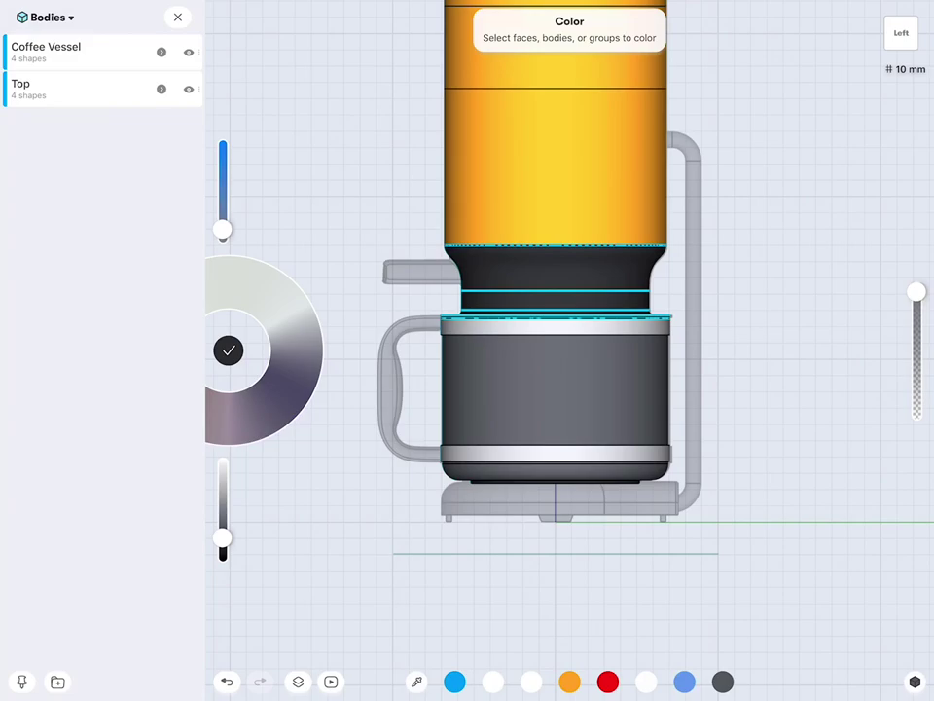
{"action": "left_click", "coordinate": [812, 571]}
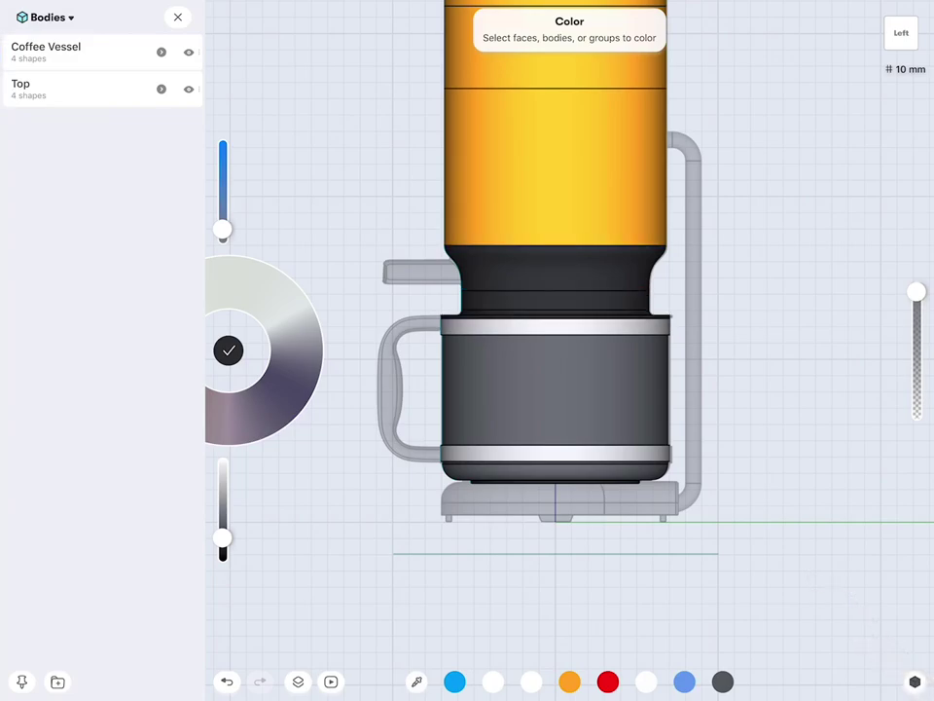
{"action": "left_click", "coordinate": [455, 681]}
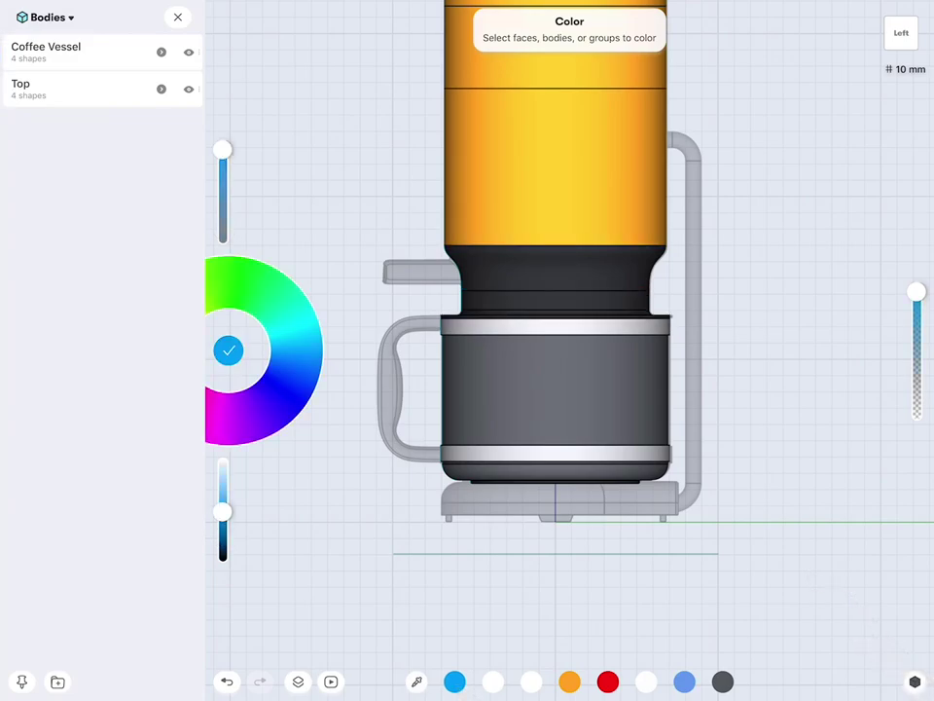
Paint the carafe blue and lower its opacity to make it semi-transparent.
{"action": "left_click", "coordinate": [605, 394]}
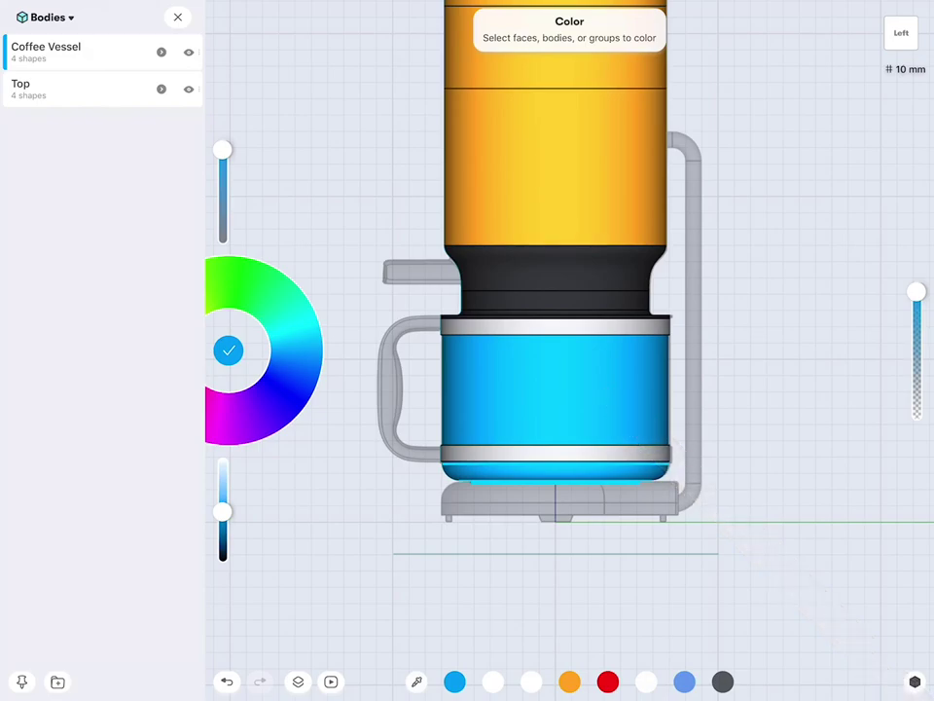
{"action": "left_click_drag", "start_coordinate": [915, 291], "coordinate": [916, 378]}
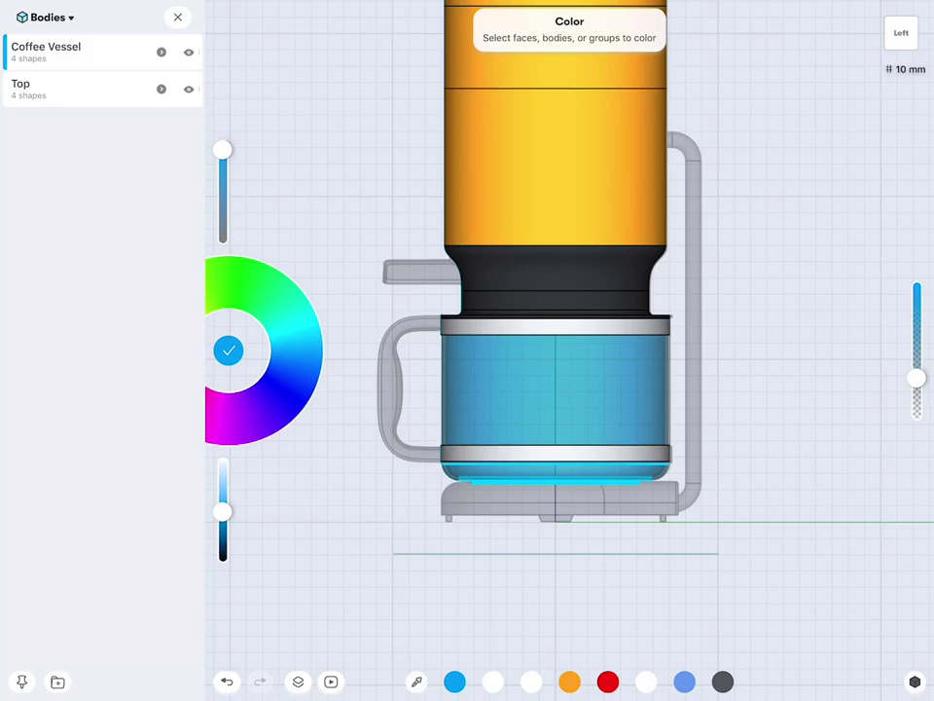
{"action": "left_click", "coordinate": [229, 350]}
Hide Plane 01 and Plane 02 in the planes and axes list.
{"action": "scroll", "coordinate": [788, 443], "scroll_direction": "down", "scroll_amount": 3}
{"action": "mouse_move", "coordinate": [755, 463]}
{"action": "left_mouse_down"}
{"action": "mouse_move", "coordinate": [746, 407]}
{"action": "mouse_move", "coordinate": [775, 363]}
{"action": "left_mouse_up"}
{"action": "left_click", "coordinate": [40, 17]}
{"action": "left_click", "coordinate": [59, 102]}
{"action": "left_click", "coordinate": [183, 87]}
{"action": "left_click", "coordinate": [181, 46]}
Snap the coffee maker to the standard Front view.
{"action": "left_click", "coordinate": [178, 16]}
{"action": "scroll", "coordinate": [744, 371], "scroll_direction": "up", "scroll_amount": 5}
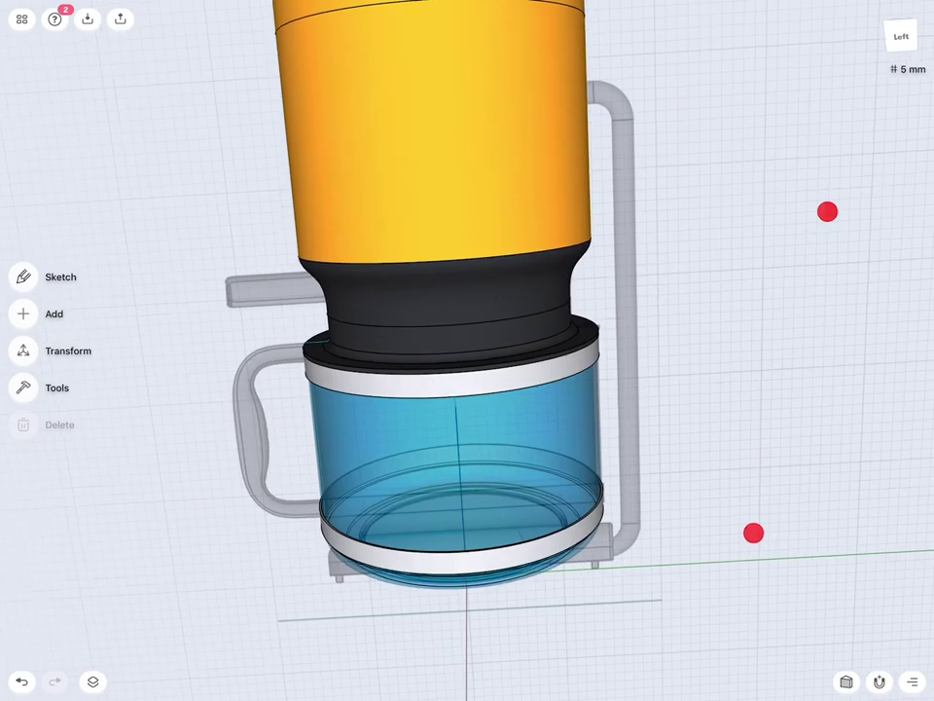
{"action": "mouse_move", "coordinate": [690, 423]}
{"action": "left_mouse_down"}
{"action": "mouse_move", "coordinate": [802, 319]}
{"action": "mouse_move", "coordinate": [618, 319]}
{"action": "mouse_move", "coordinate": [874, 290]}
{"action": "left_mouse_up"}
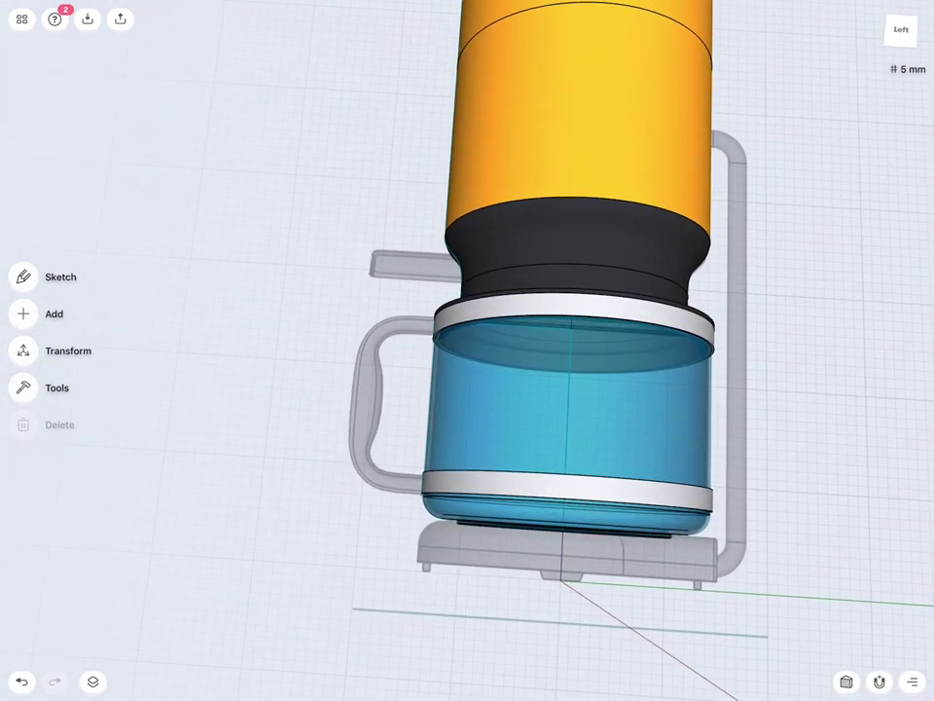
{"action": "scroll", "coordinate": [600, 288], "scroll_direction": "up", "scroll_amount": 3}
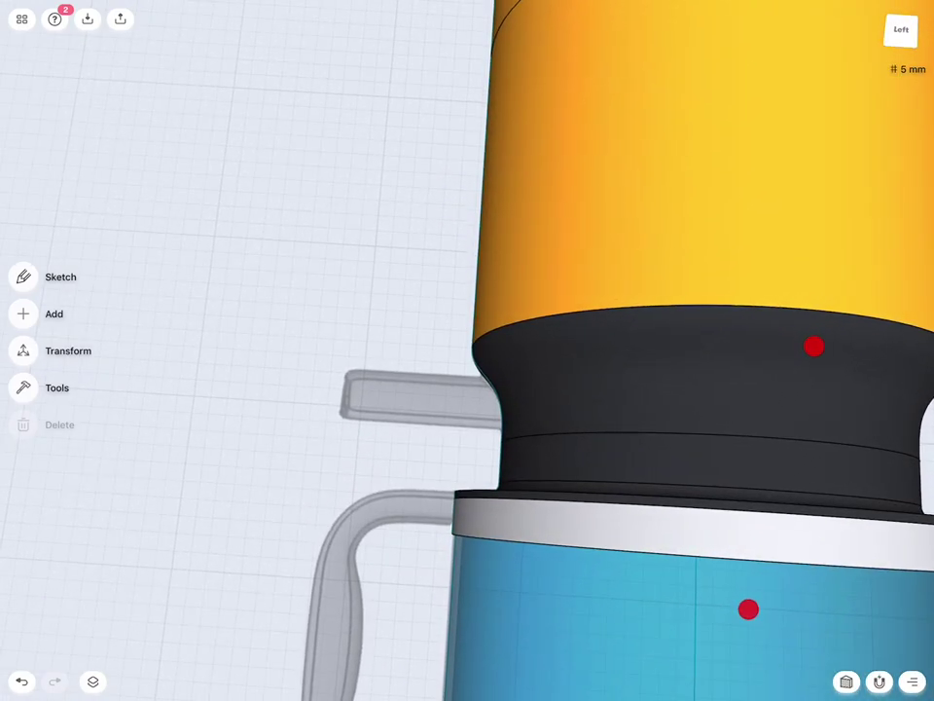
{"action": "scroll", "coordinate": [744, 230], "scroll_direction": "up", "scroll_amount": 1}
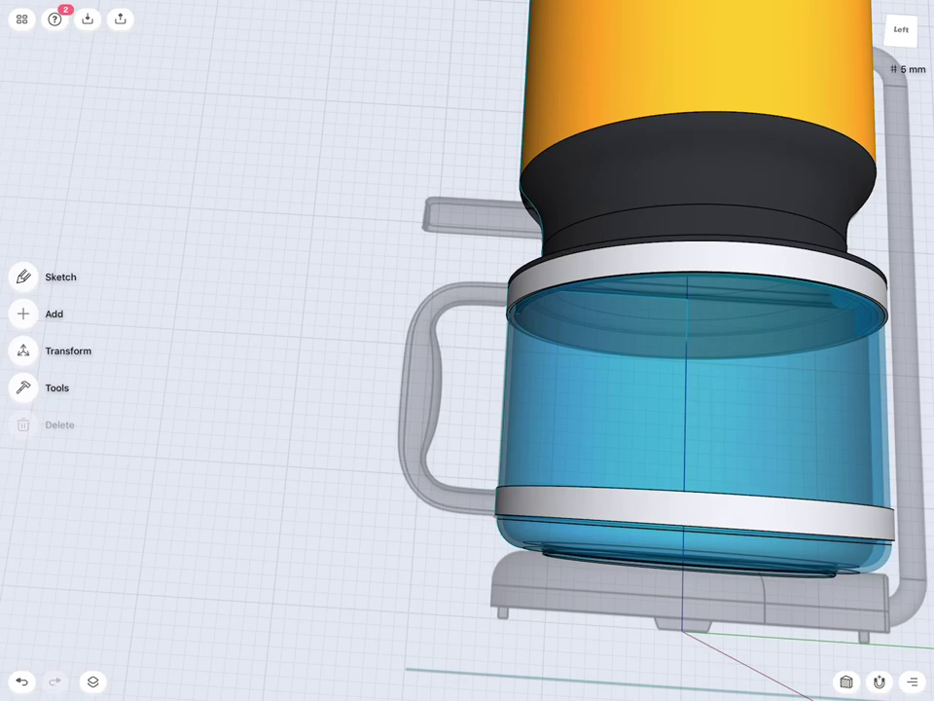
{"action": "scroll", "coordinate": [769, 288], "scroll_direction": "down", "scroll_amount": 2}
{"action": "scroll", "coordinate": [684, 364], "scroll_direction": "down", "scroll_amount": 3}
{"action": "left_click", "coordinate": [901, 31]}
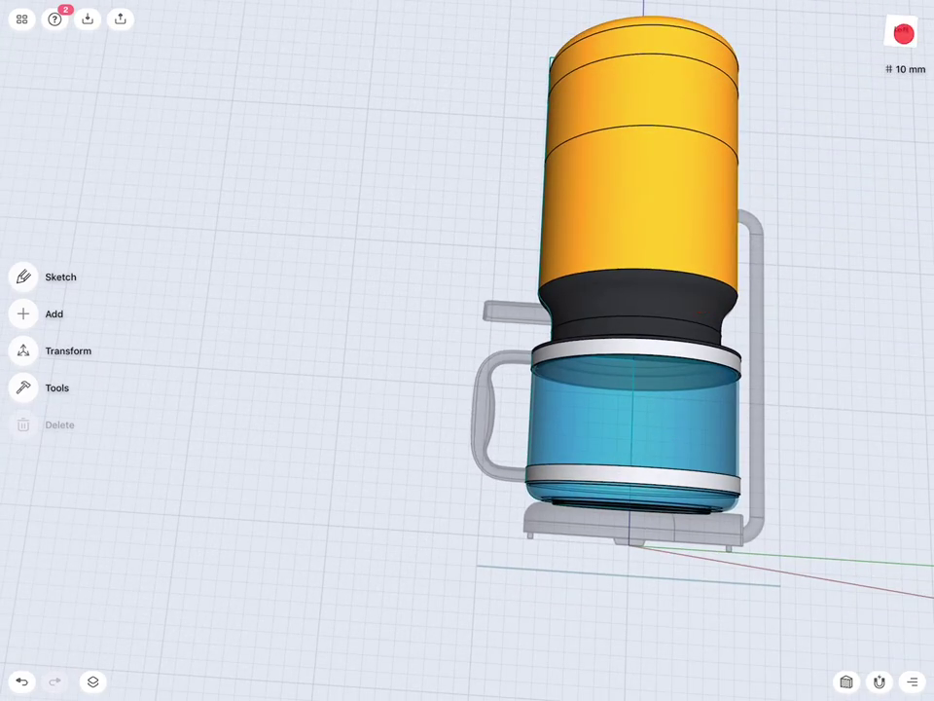
{"action": "left_click", "coordinate": [800, 59]}
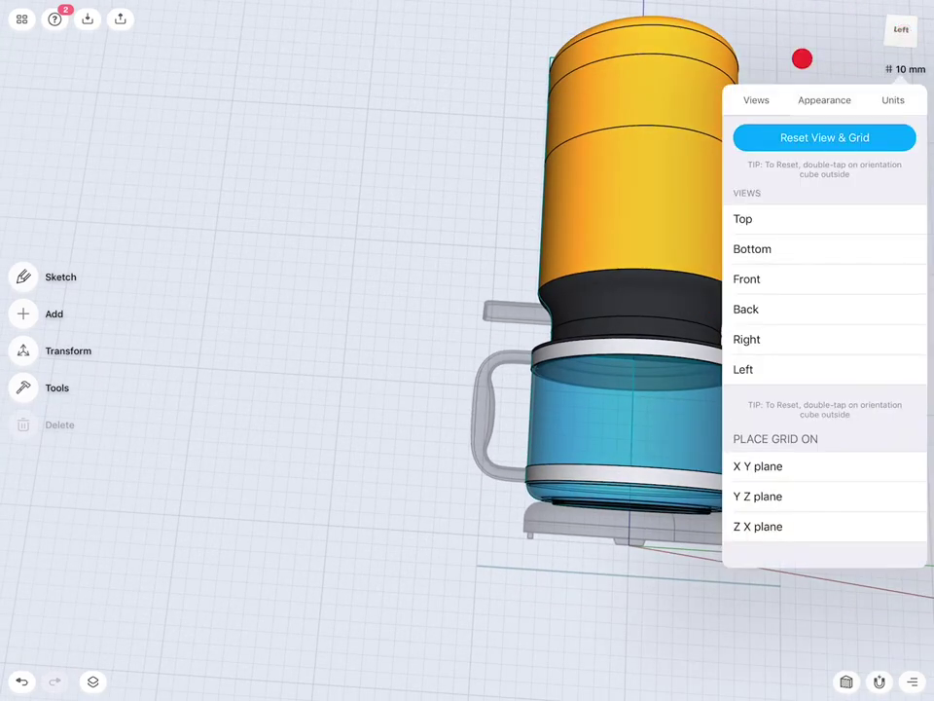
{"action": "mouse_move", "coordinate": [815, 65]}
{"action": "left_mouse_down"}
{"action": "mouse_move", "coordinate": [563, 371]}
{"action": "mouse_move", "coordinate": [621, 315]}
{"action": "mouse_move", "coordinate": [627, 330]}
{"action": "left_mouse_up"}
{"action": "left_click", "coordinate": [903, 36]}
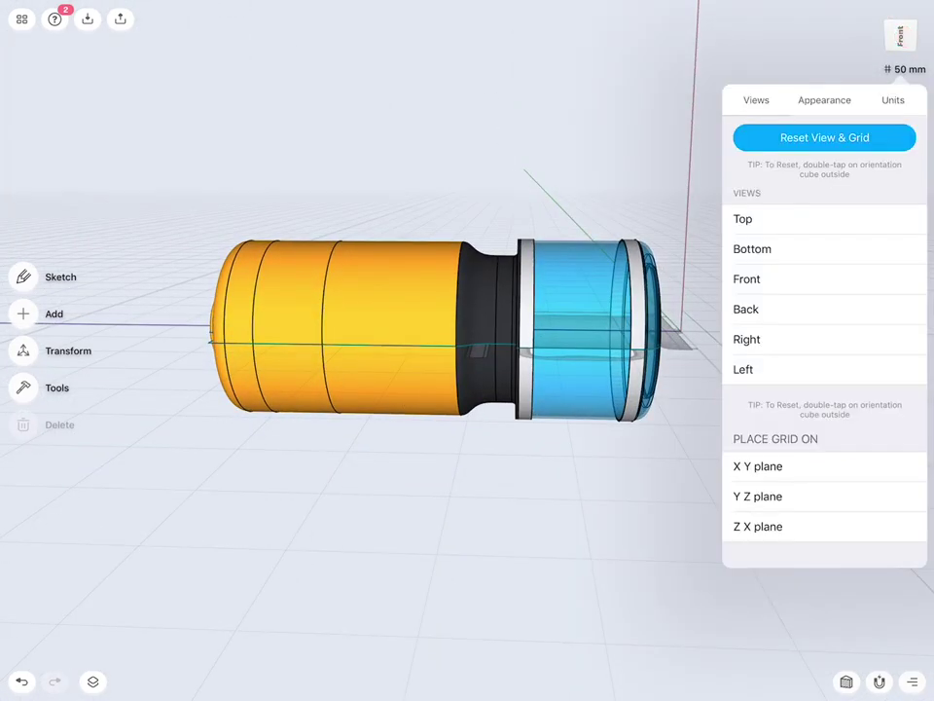
{"action": "left_click", "coordinate": [812, 281]}
{"action": "left_click", "coordinate": [615, 531]}
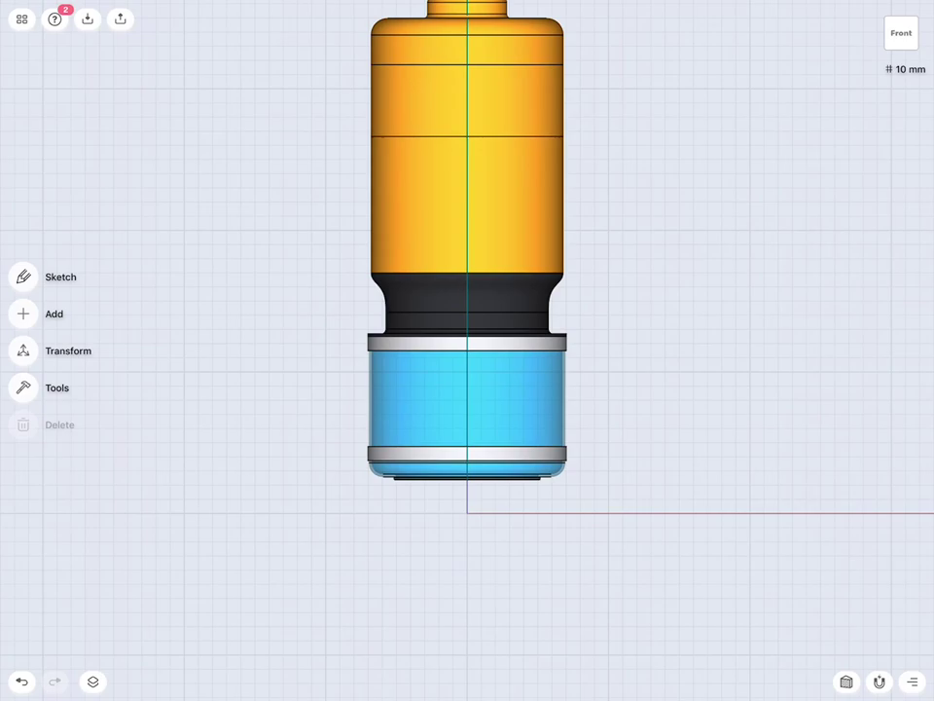
Hide the Top and Coffee Vessel bodies.
{"action": "left_click", "coordinate": [93, 681]}
{"action": "left_click", "coordinate": [46, 17]}
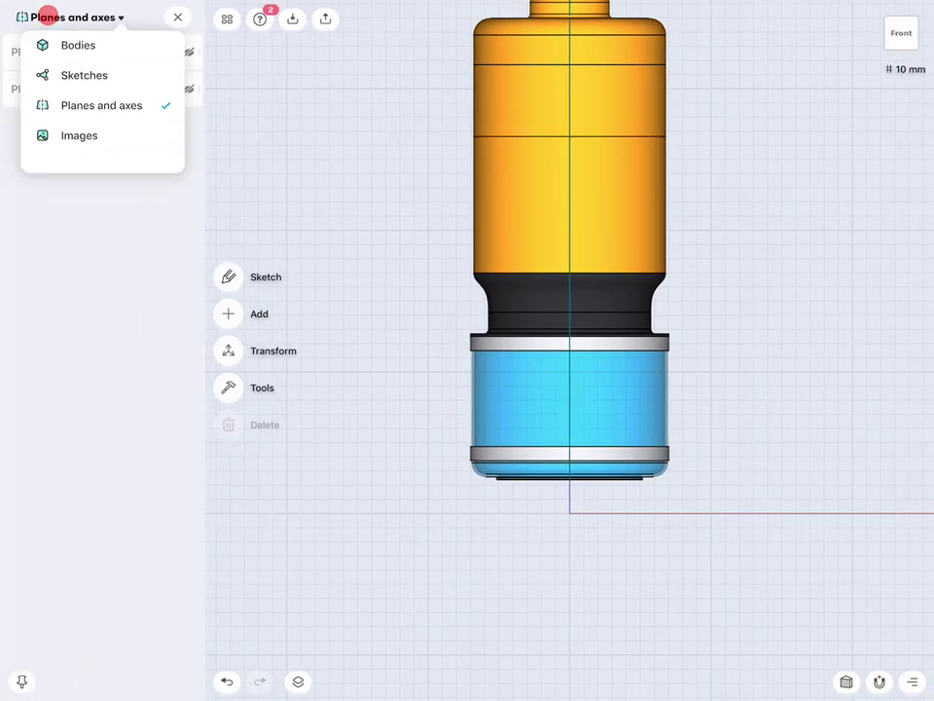
{"action": "left_click", "coordinate": [58, 36]}
{"action": "left_click", "coordinate": [189, 90]}
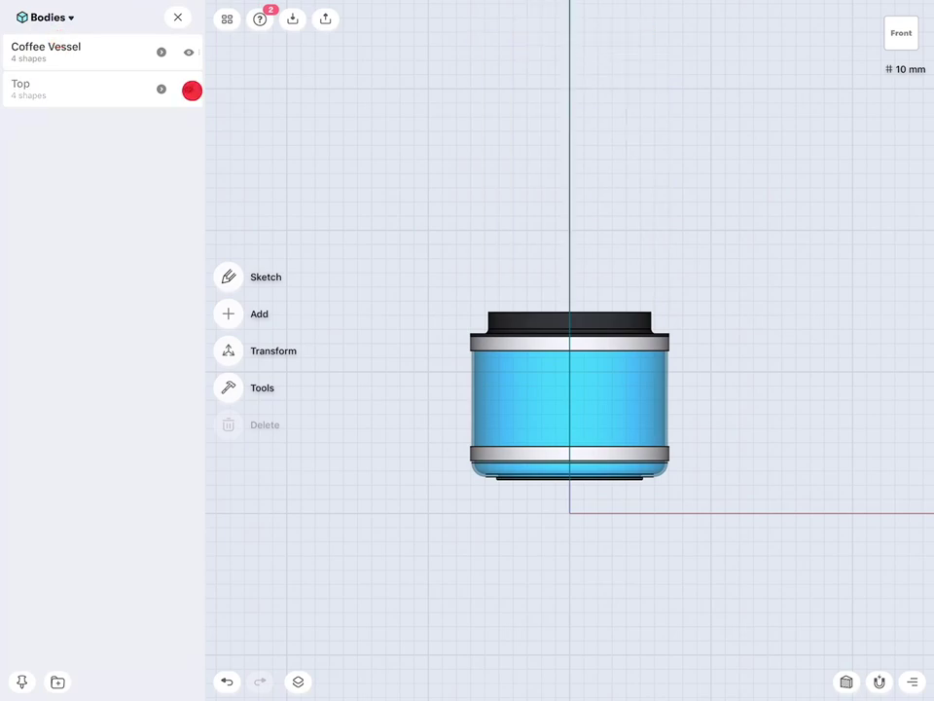
{"action": "left_click", "coordinate": [188, 51]}
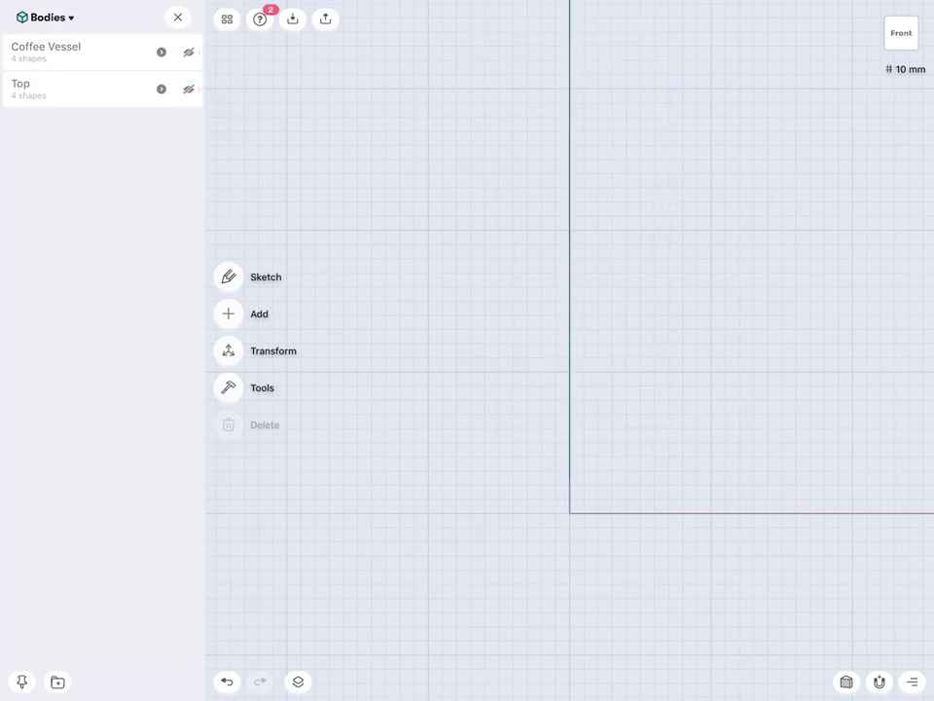
Show the first reference image and check it from the front view.
{"action": "left_click", "coordinate": [53, 17]}
{"action": "left_click", "coordinate": [77, 137]}
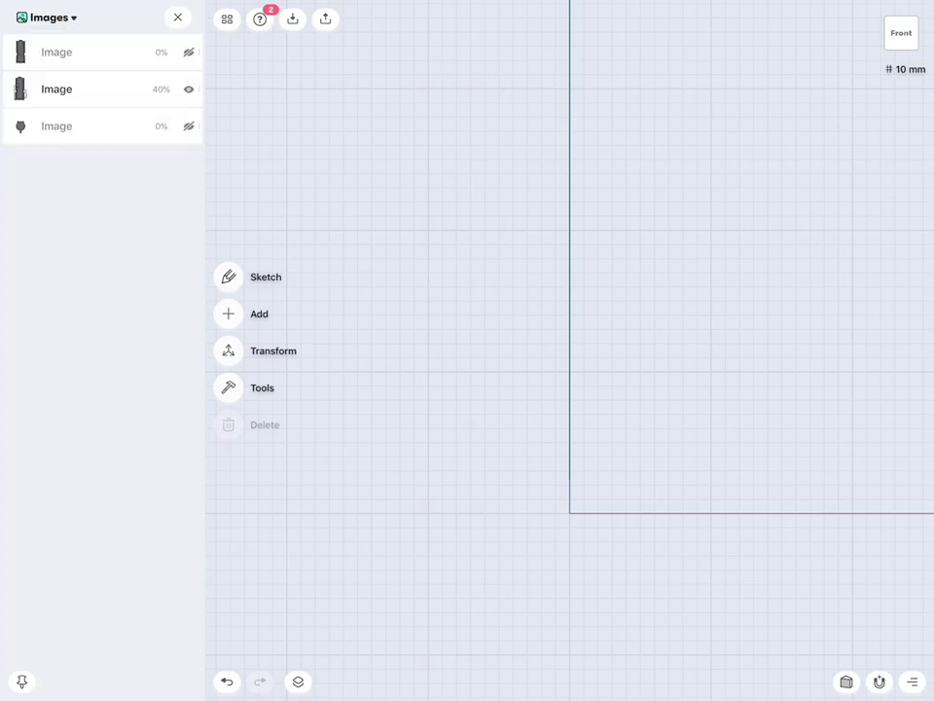
{"action": "left_click", "coordinate": [189, 51]}
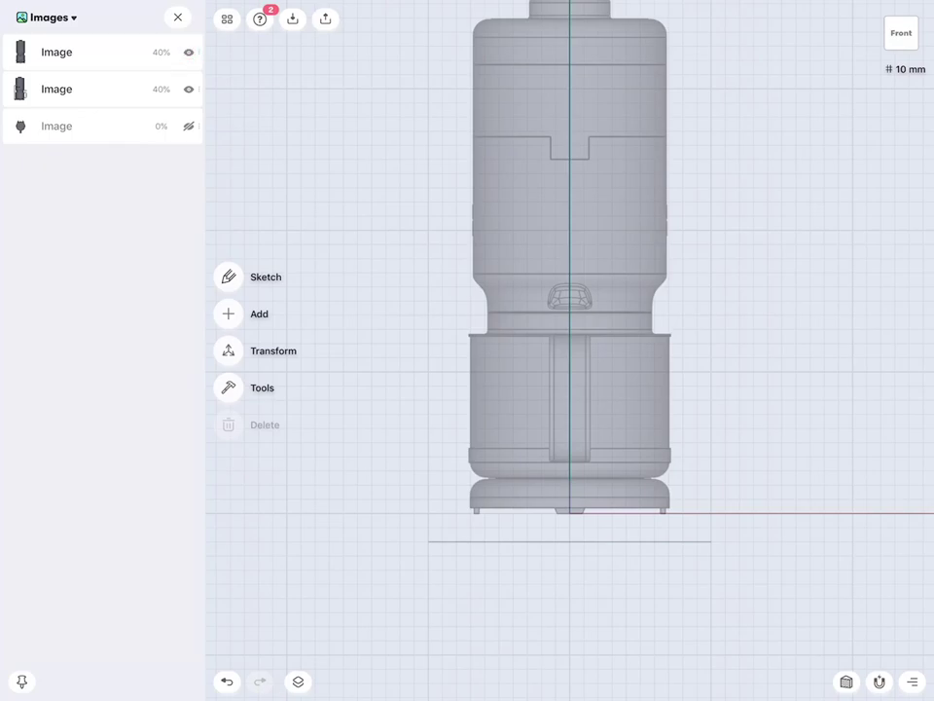
{"action": "scroll", "coordinate": [729, 409], "scroll_direction": "up", "scroll_amount": 10}
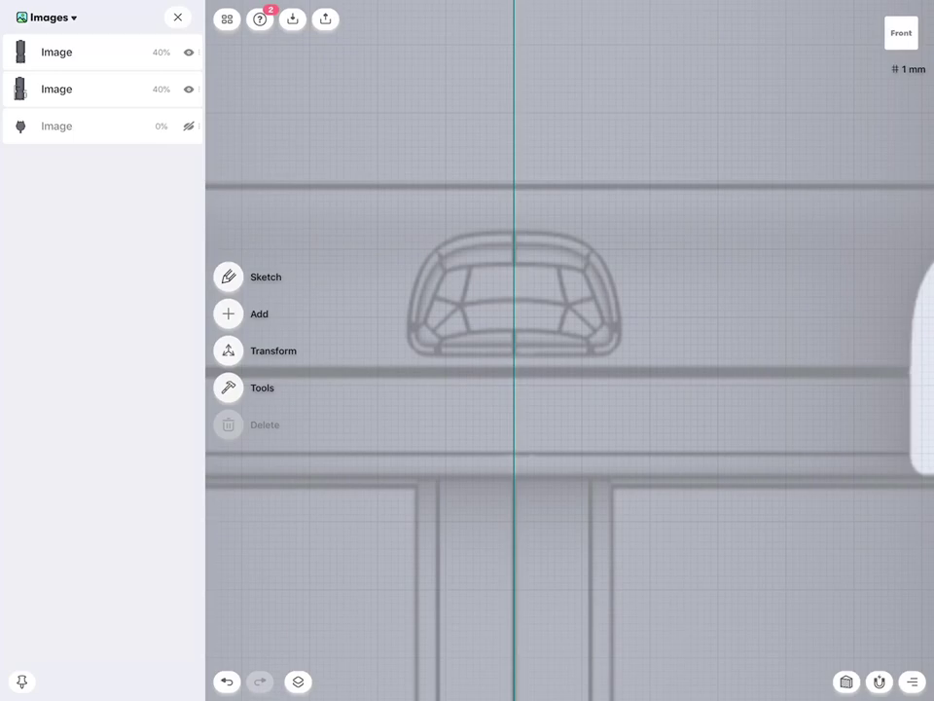
{"action": "scroll", "coordinate": [738, 293], "scroll_direction": "down", "scroll_amount": 10}
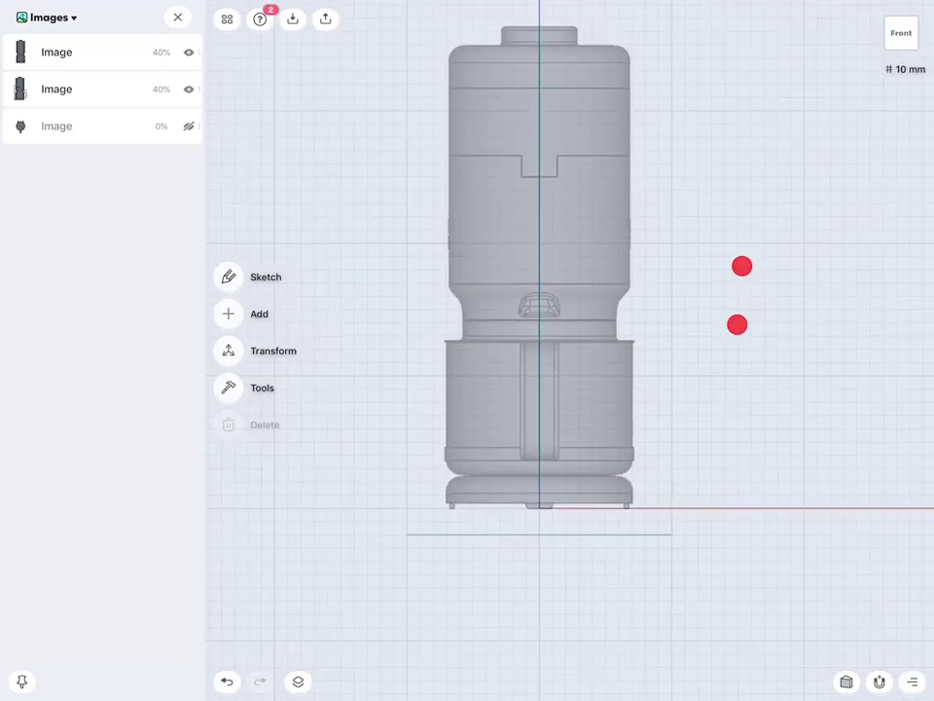
{"action": "mouse_move", "coordinate": [690, 464]}
{"action": "left_mouse_down"}
{"action": "mouse_move", "coordinate": [767, 478]}
{"action": "mouse_move", "coordinate": [753, 444]}
{"action": "left_mouse_up"}
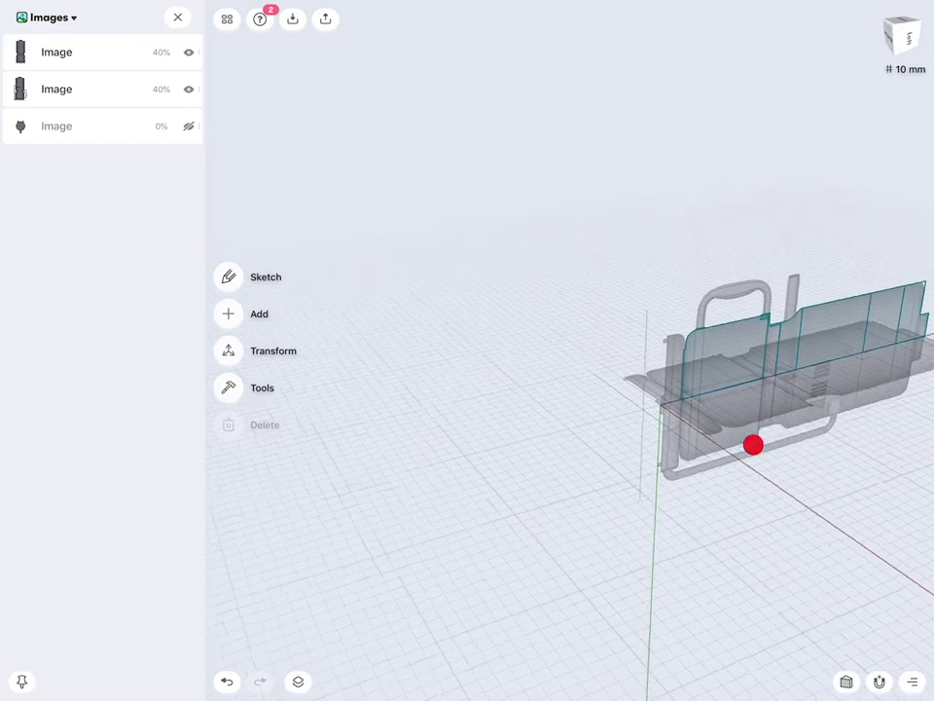
{"action": "scroll", "coordinate": [783, 428], "scroll_direction": "up", "scroll_amount": 5}
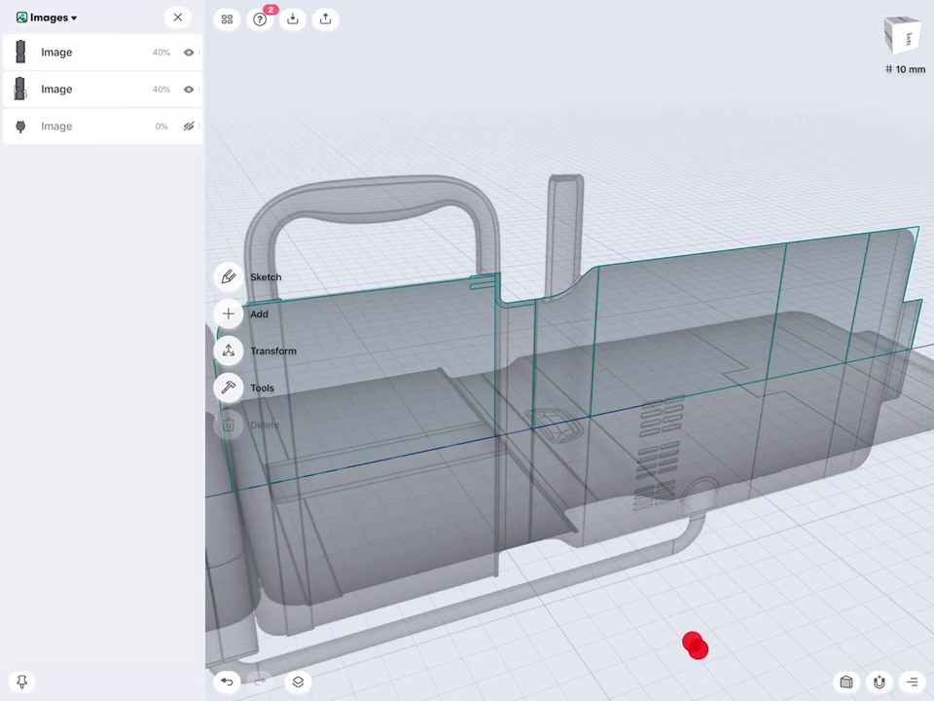
{"action": "left_click_drag", "start_coordinate": [694, 644], "coordinate": [695, 646]}
{"action": "scroll", "coordinate": [641, 360], "scroll_direction": "up", "scroll_amount": 3}
{"action": "scroll", "coordinate": [641, 360], "scroll_direction": "up", "scroll_amount": 5}
{"action": "scroll", "coordinate": [681, 369], "scroll_direction": "up", "scroll_amount": 3}
{"action": "scroll", "coordinate": [681, 370], "scroll_direction": "up", "scroll_amount": 2}
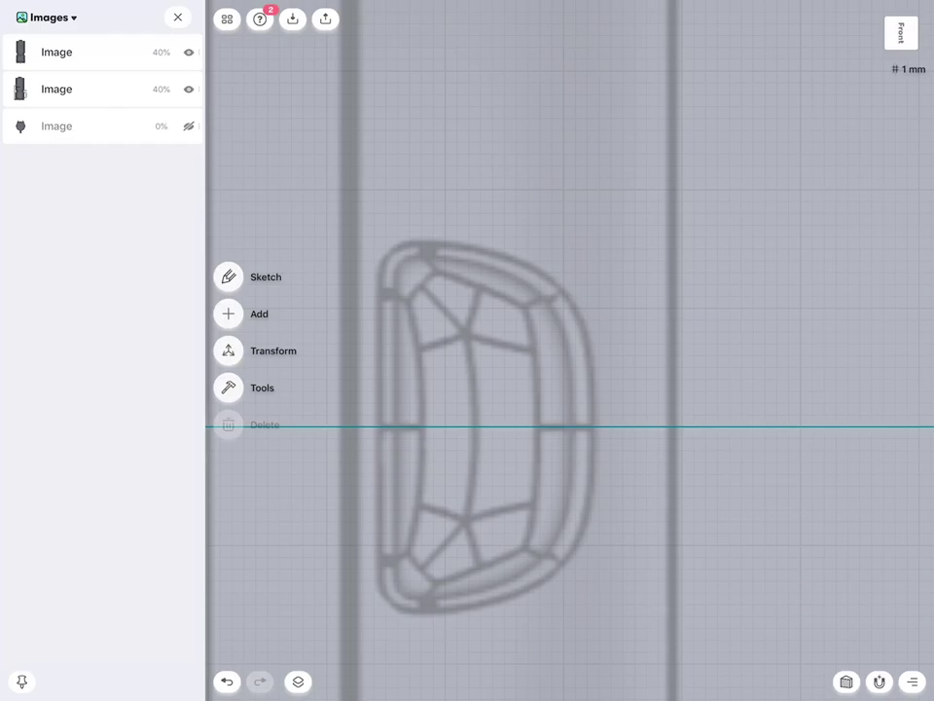
Hide the second reference image and all existing sketches.
{"action": "left_click", "coordinate": [189, 89]}
{"action": "scroll", "coordinate": [746, 370], "scroll_direction": "down", "scroll_amount": 5}
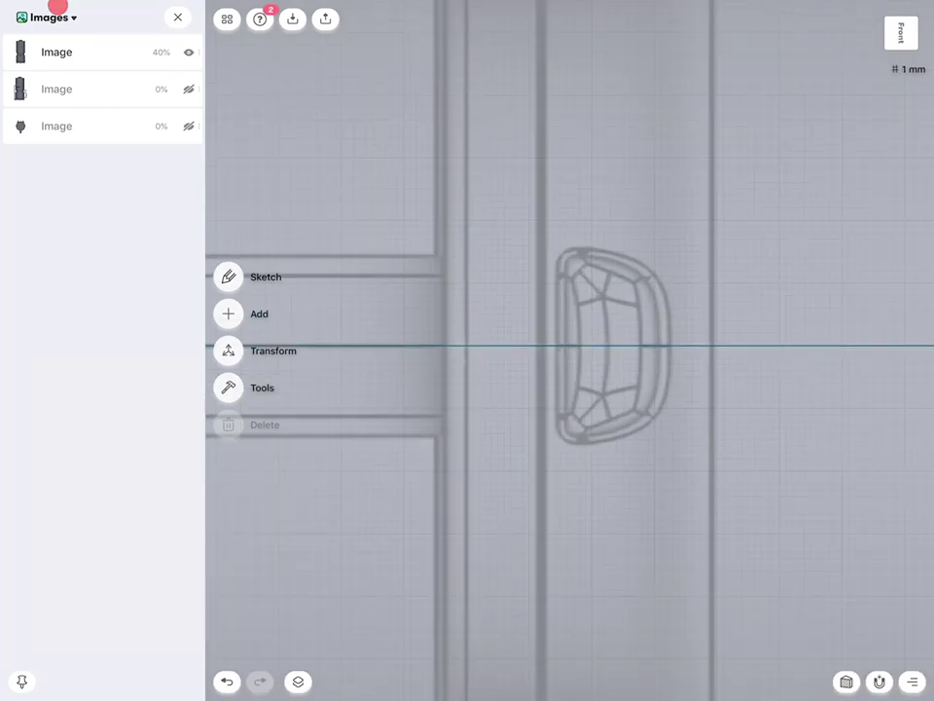
{"action": "left_click", "coordinate": [52, 16]}
{"action": "left_click", "coordinate": [68, 73]}
{"action": "left_click", "coordinate": [189, 52]}
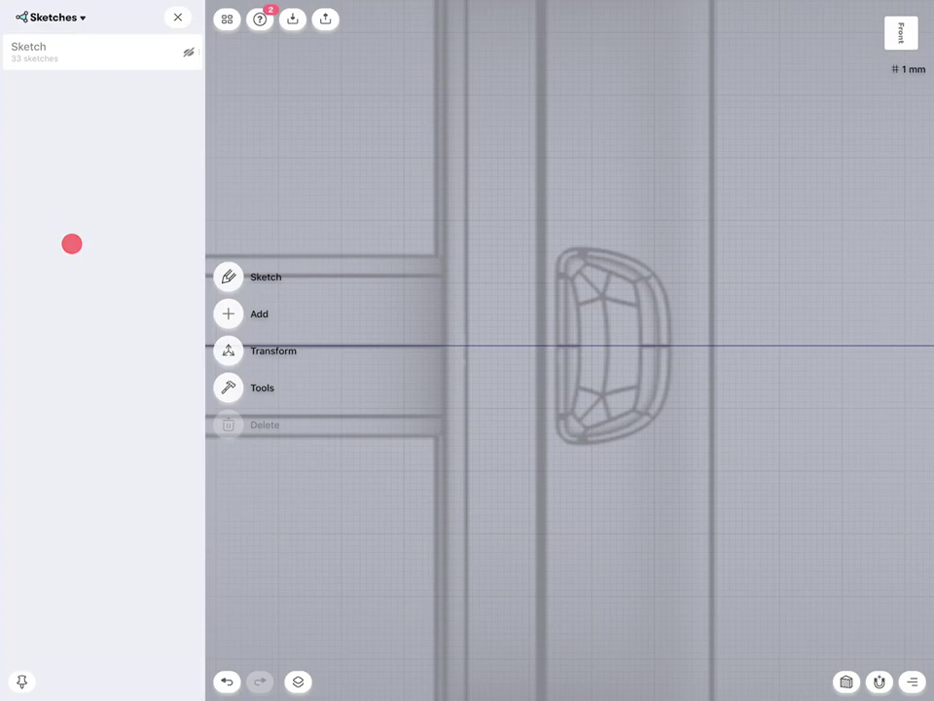
{"action": "scroll", "coordinate": [693, 397], "scroll_direction": "up", "scroll_amount": 5}
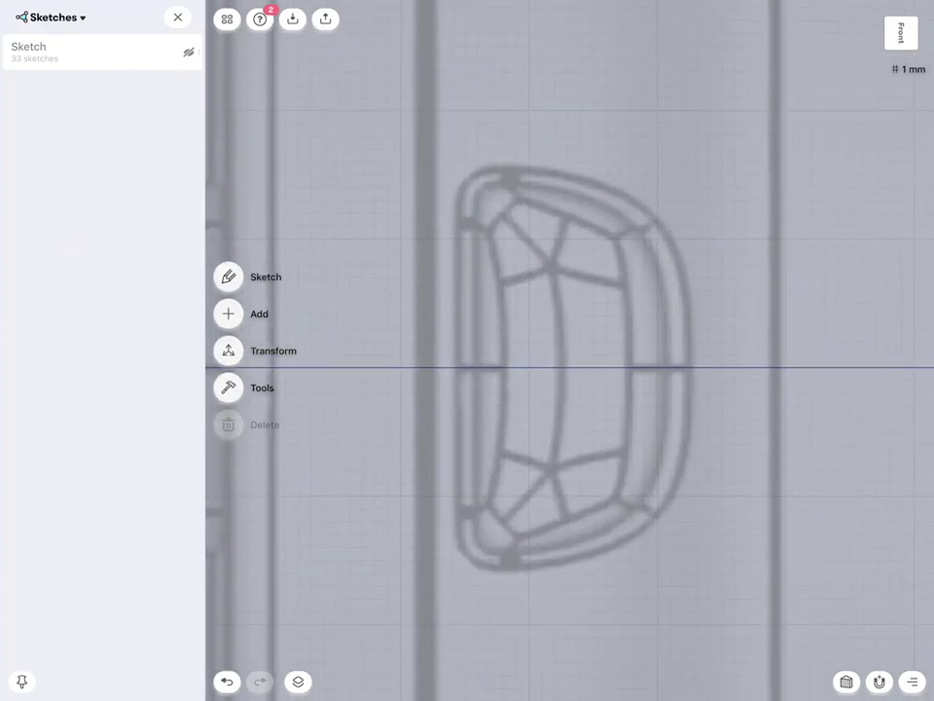
Draw a closed spline around the D-shaped recess with Pen, check it from an angle, and exit sketching.
{"action": "mouse_move", "coordinate": [451, 368]}
{"action": "left_mouse_down"}
{"action": "mouse_move", "coordinate": [453, 189]}
{"action": "mouse_move", "coordinate": [593, 174]}
{"action": "mouse_move", "coordinate": [587, 177]}
{"action": "mouse_move", "coordinate": [660, 199]}
{"action": "mouse_move", "coordinate": [697, 321]}
{"action": "mouse_move", "coordinate": [680, 471]}
{"action": "mouse_move", "coordinate": [658, 522]}
{"action": "mouse_move", "coordinate": [531, 598]}
{"action": "mouse_move", "coordinate": [480, 572]}
{"action": "mouse_move", "coordinate": [453, 546]}
{"action": "mouse_move", "coordinate": [451, 367]}
{"action": "left_mouse_up"}
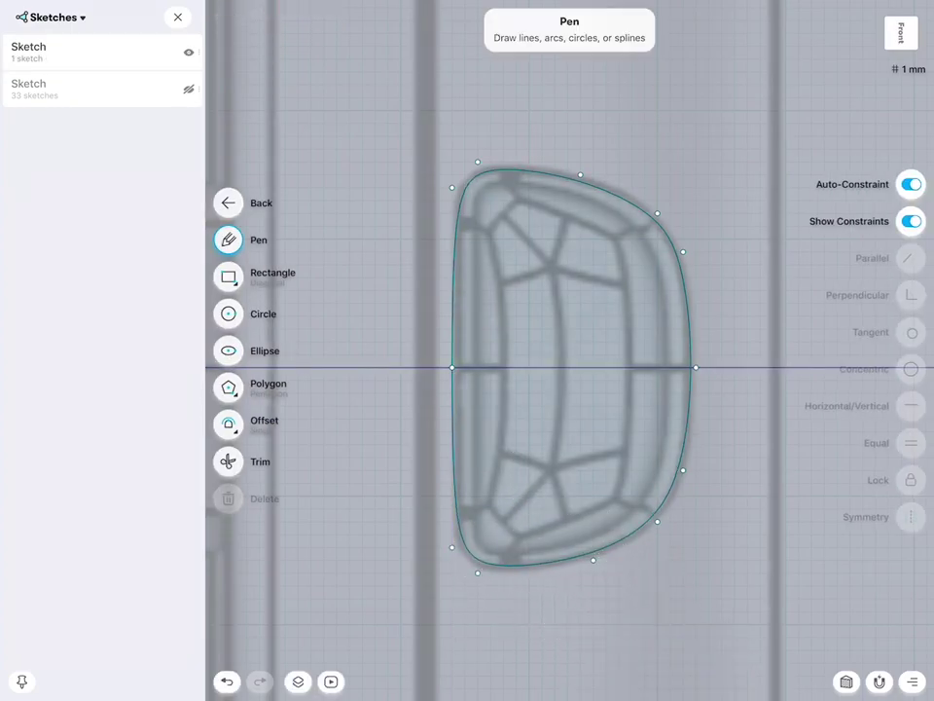
{"action": "scroll", "coordinate": [735, 365], "scroll_direction": "down", "scroll_amount": 3}
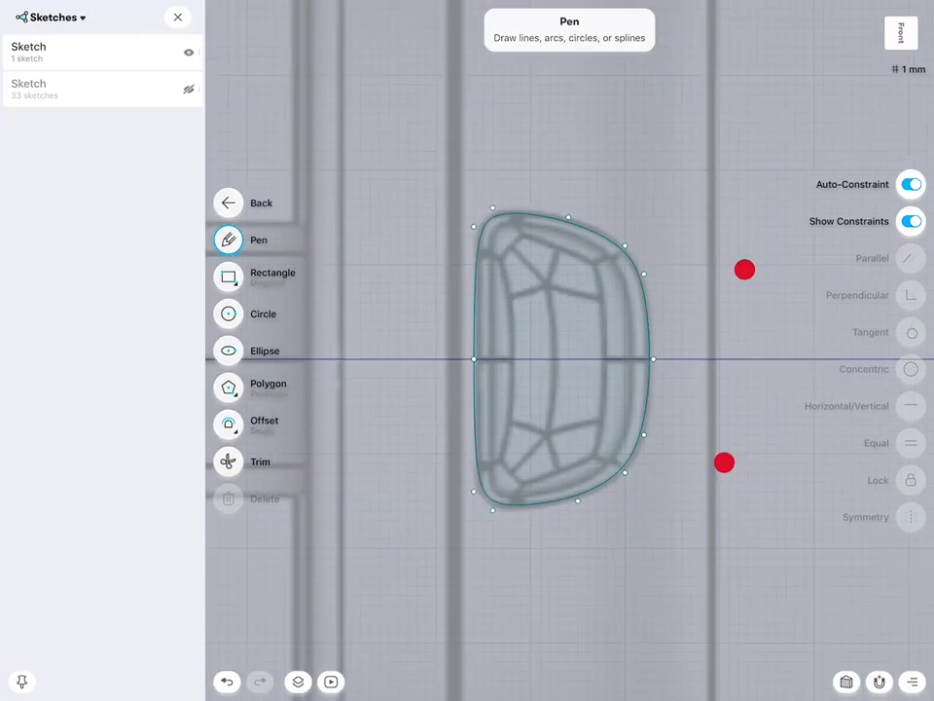
{"action": "scroll", "coordinate": [710, 362], "scroll_direction": "down", "scroll_amount": 3}
{"action": "mouse_move", "coordinate": [603, 556]}
{"action": "middle_mouse_down"}
{"action": "mouse_move", "coordinate": [580, 593]}
{"action": "mouse_move", "coordinate": [711, 471]}
{"action": "mouse_move", "coordinate": [751, 454]}
{"action": "middle_mouse_up"}
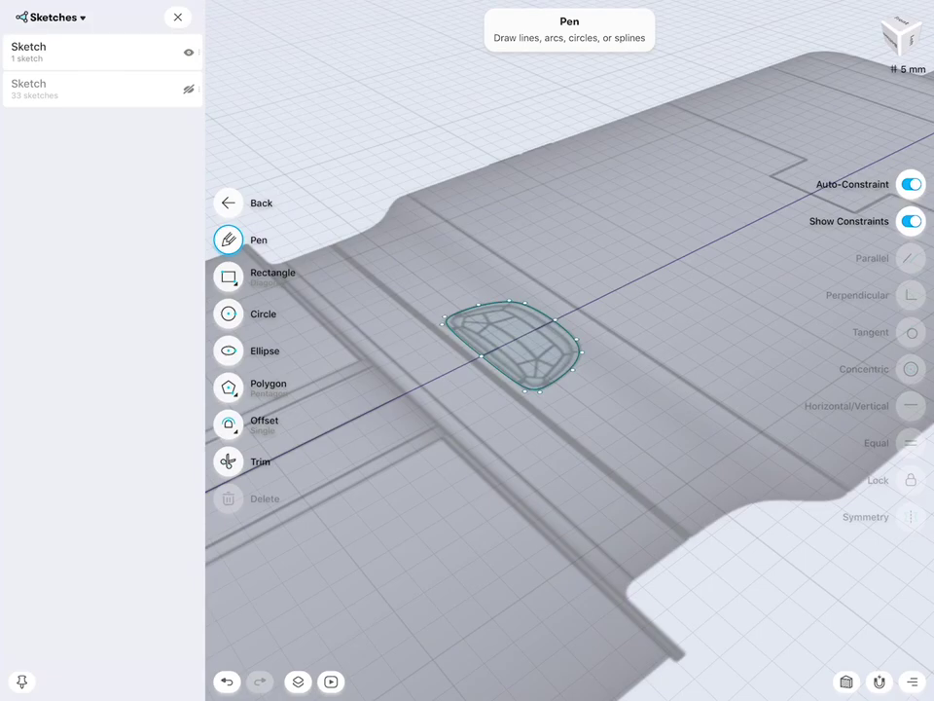
{"action": "left_click", "coordinate": [227, 203]}
{"action": "left_click", "coordinate": [228, 351]}
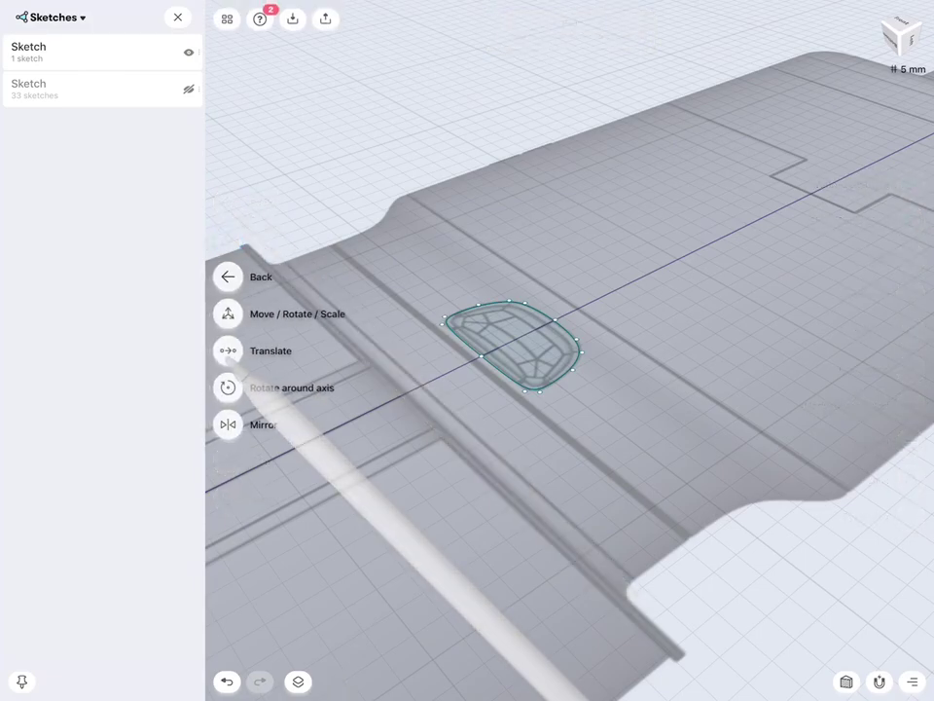
Move the D-shaped profile upward, about 39 mm and then further, with Move/Rotate/Scale.
{"action": "left_click", "coordinate": [228, 314]}
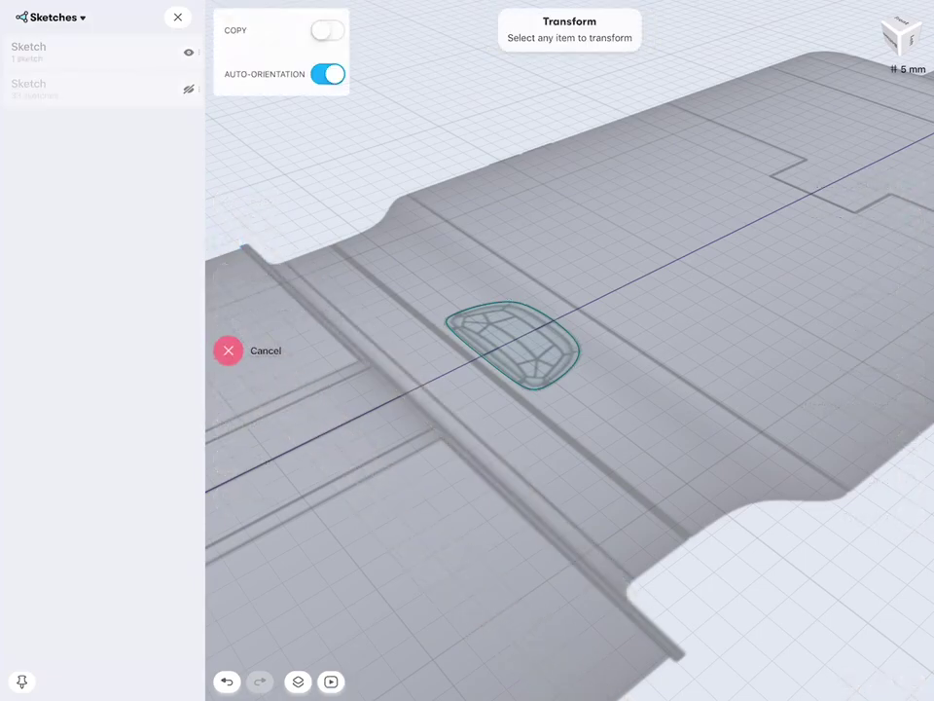
{"action": "left_click", "coordinate": [543, 370]}
{"action": "mouse_move", "coordinate": [739, 409]}
{"action": "middle_mouse_down"}
{"action": "mouse_move", "coordinate": [761, 382]}
{"action": "mouse_move", "coordinate": [693, 457]}
{"action": "middle_mouse_up"}
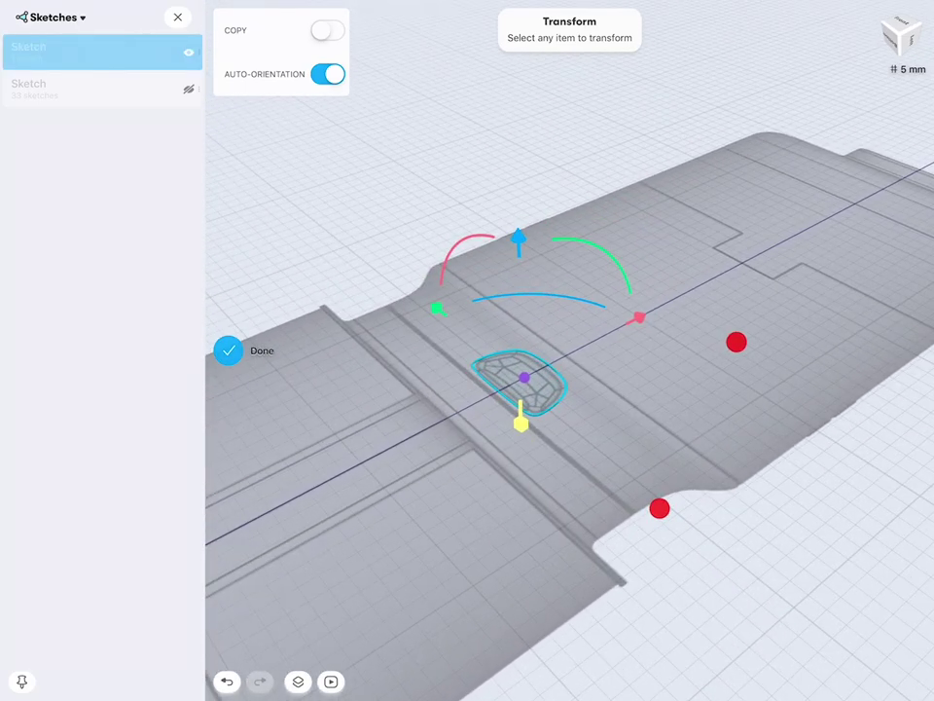
{"action": "mouse_move", "coordinate": [518, 242]}
{"action": "left_mouse_down"}
{"action": "mouse_move", "coordinate": [532, 198]}
{"action": "mouse_move", "coordinate": [523, 102]}
{"action": "left_mouse_up"}
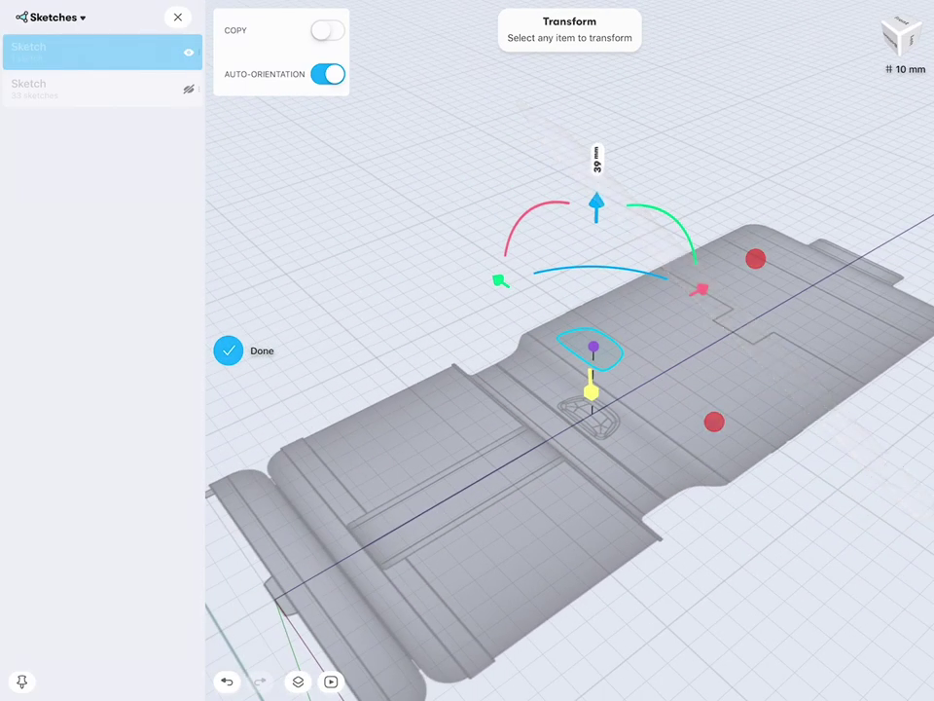
{"action": "middle_click_drag", "start_coordinate": [720, 544], "coordinate": [759, 469]}
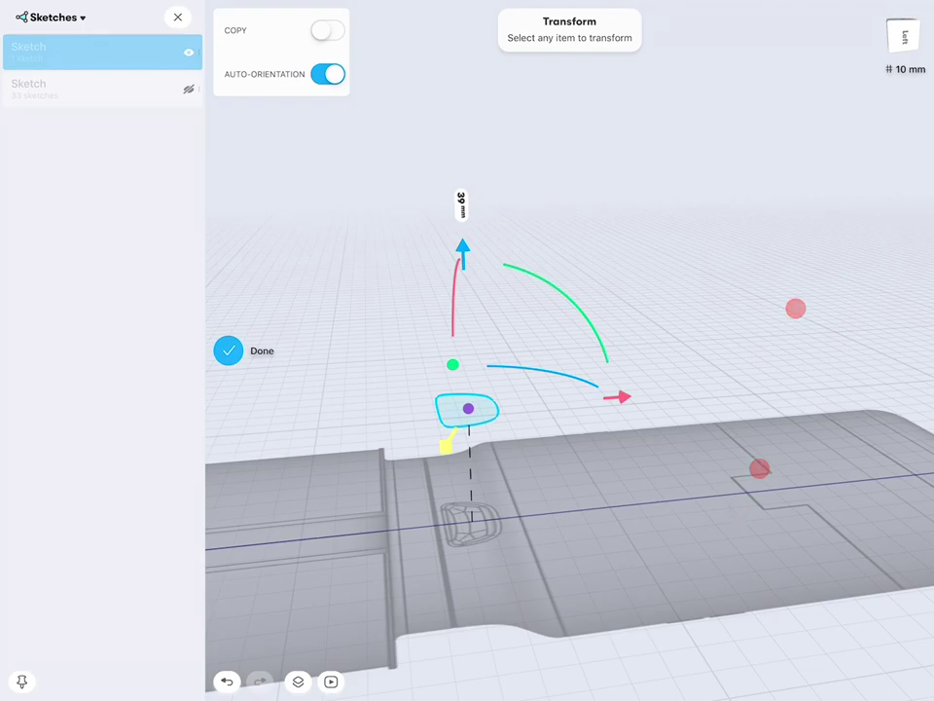
{"action": "left_click_drag", "start_coordinate": [462, 248], "coordinate": [477, 61]}
{"action": "left_click", "coordinate": [228, 350]}
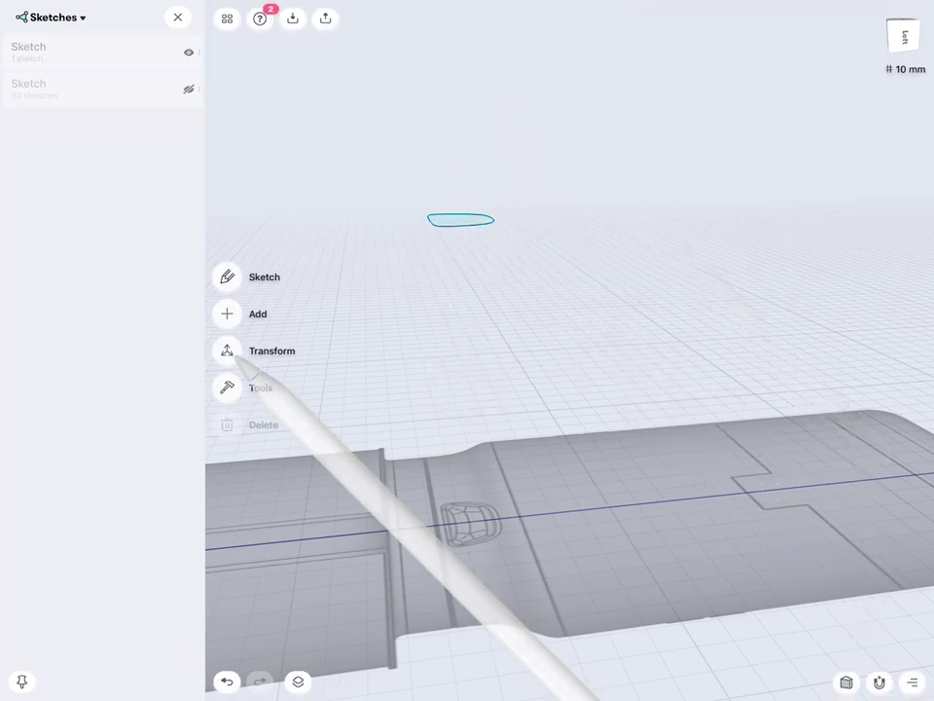
Show the second reference image from the reference images list.
{"action": "scroll", "coordinate": [679, 346], "scroll_direction": "up", "scroll_amount": 5}
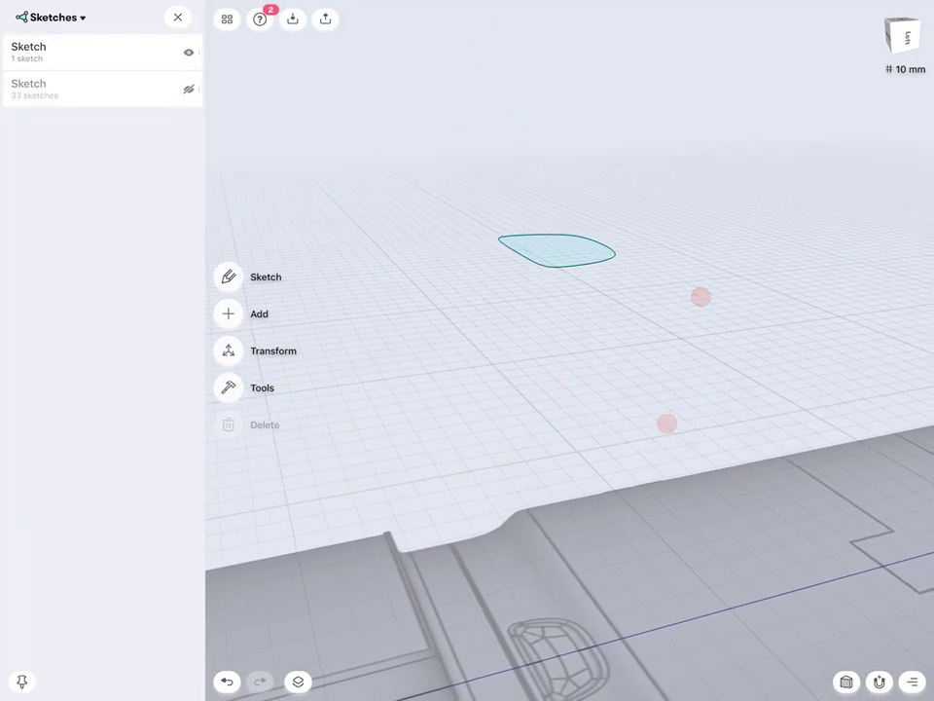
{"action": "left_click", "coordinate": [44, 17]}
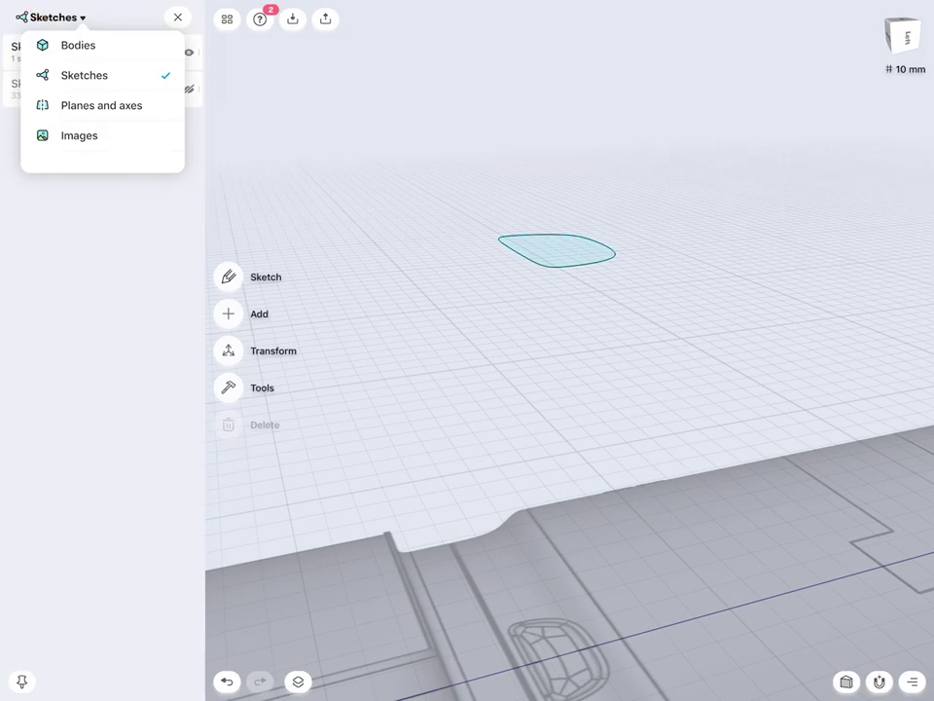
{"action": "left_click", "coordinate": [72, 136]}
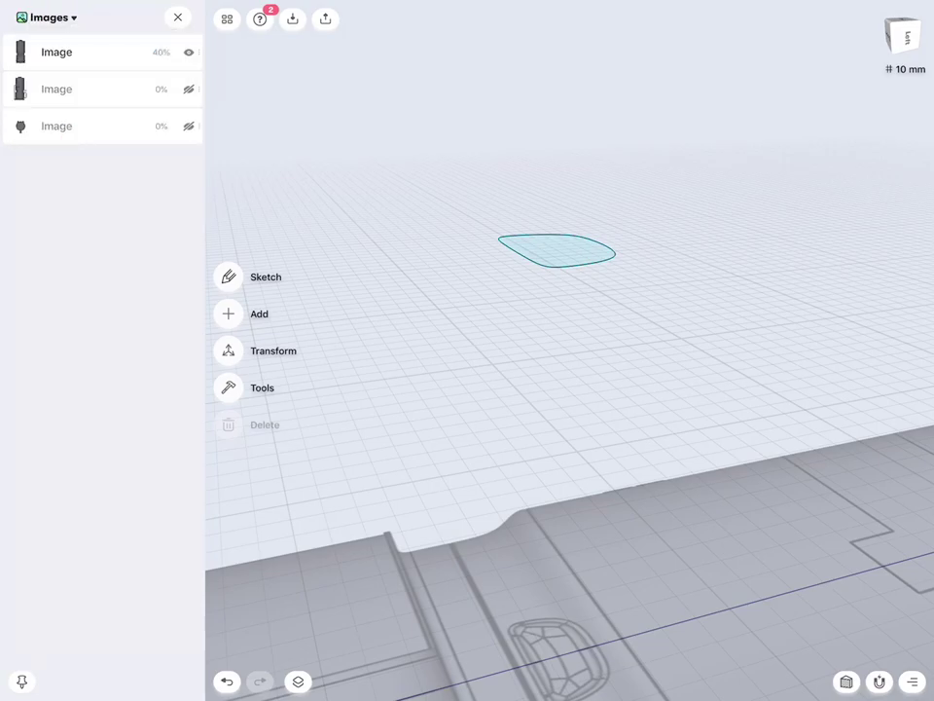
{"action": "left_click", "coordinate": [186, 84]}
Set the profile height to the post top, then hide the second reference image.
{"action": "left_click", "coordinate": [230, 350]}
{"action": "left_click", "coordinate": [230, 313]}
{"action": "left_click", "coordinate": [558, 250]}
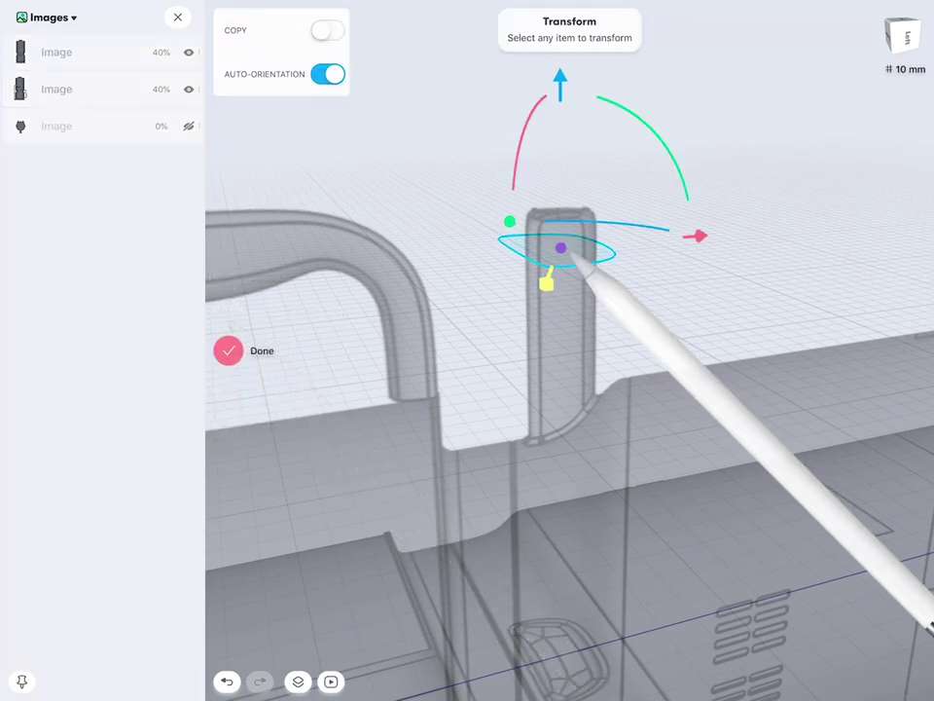
{"action": "mouse_move", "coordinate": [769, 243]}
{"action": "left_mouse_down"}
{"action": "mouse_move", "coordinate": [732, 346]}
{"action": "mouse_move", "coordinate": [734, 331]}
{"action": "left_mouse_up"}
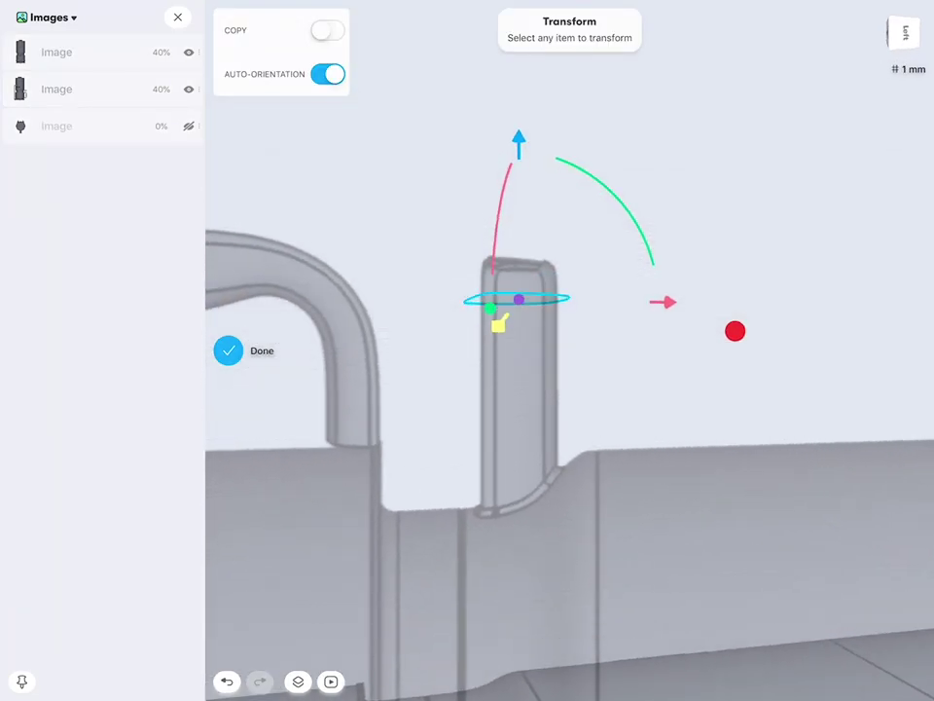
{"action": "left_click_drag", "start_coordinate": [519, 141], "coordinate": [519, 78]}
{"action": "left_click_drag", "start_coordinate": [700, 379], "coordinate": [685, 283]}
{"action": "left_click", "coordinate": [229, 350]}
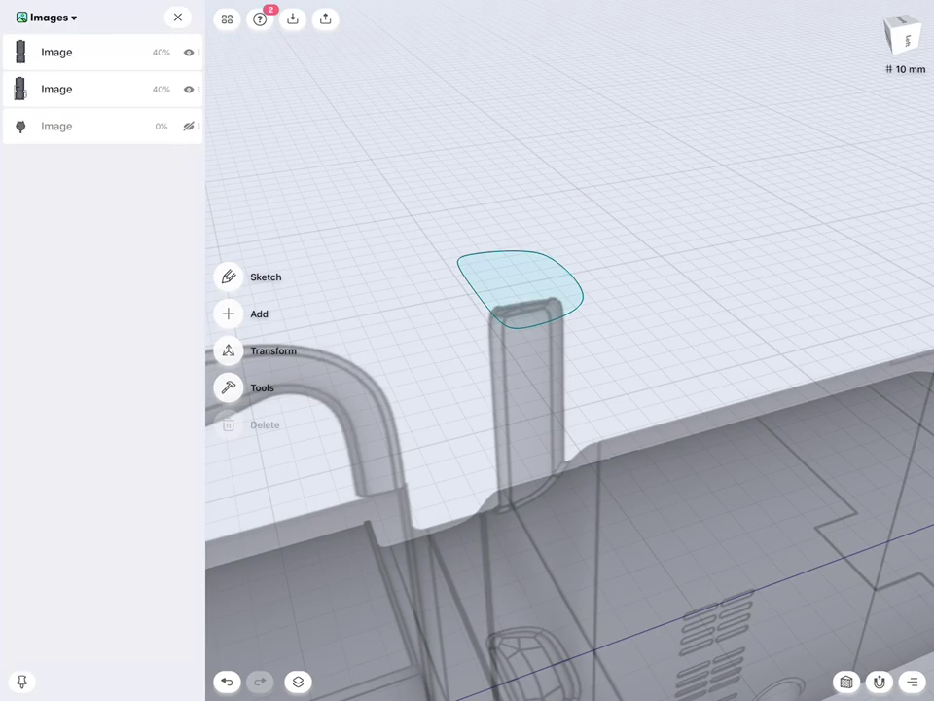
{"action": "mouse_move", "coordinate": [757, 517]}
{"action": "left_mouse_down"}
{"action": "mouse_move", "coordinate": [747, 495]}
{"action": "mouse_move", "coordinate": [759, 522]}
{"action": "left_mouse_up"}
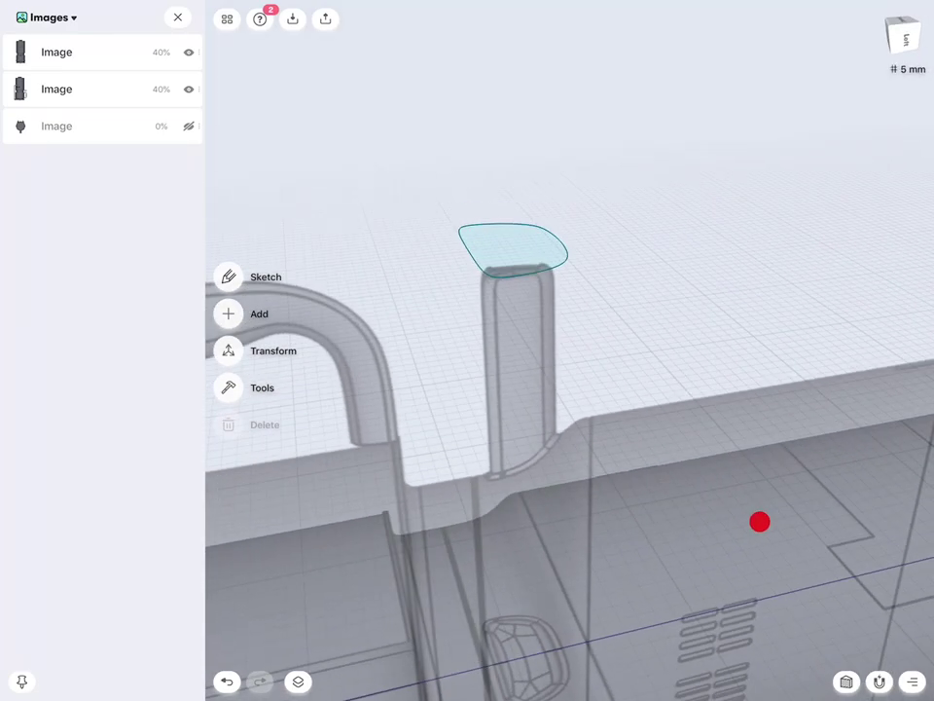
{"action": "left_click", "coordinate": [191, 85]}
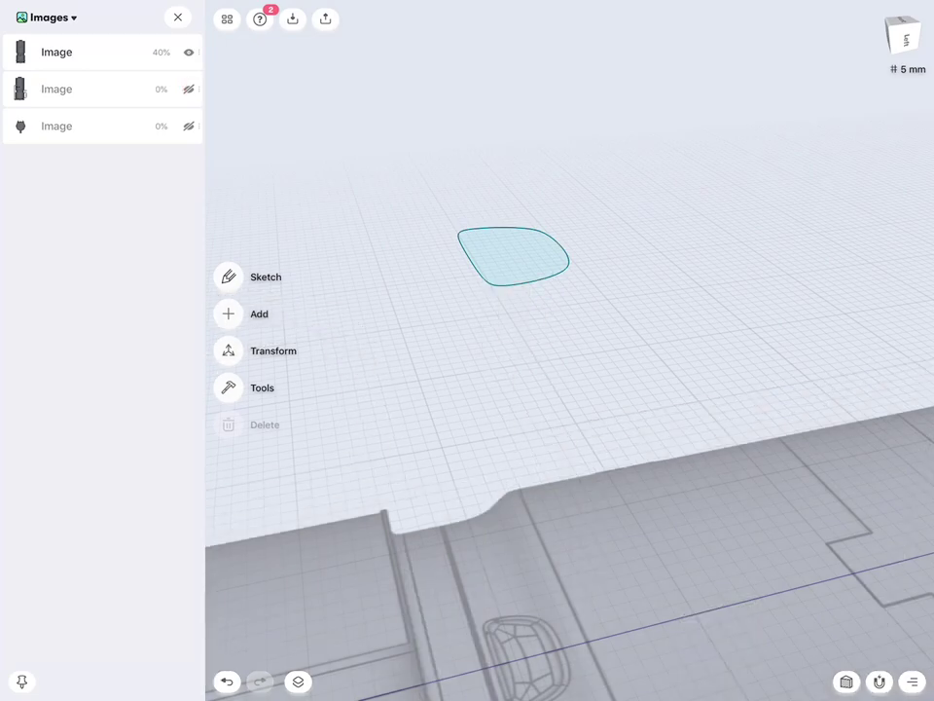
Select the handle sketch face, snap to the Front view, and zoom in over the carafe image.
{"action": "left_click", "coordinate": [513, 255]}
{"action": "mouse_move", "coordinate": [735, 506]}
{"action": "left_mouse_down"}
{"action": "mouse_move", "coordinate": [727, 470]}
{"action": "mouse_move", "coordinate": [735, 478]}
{"action": "left_mouse_up"}
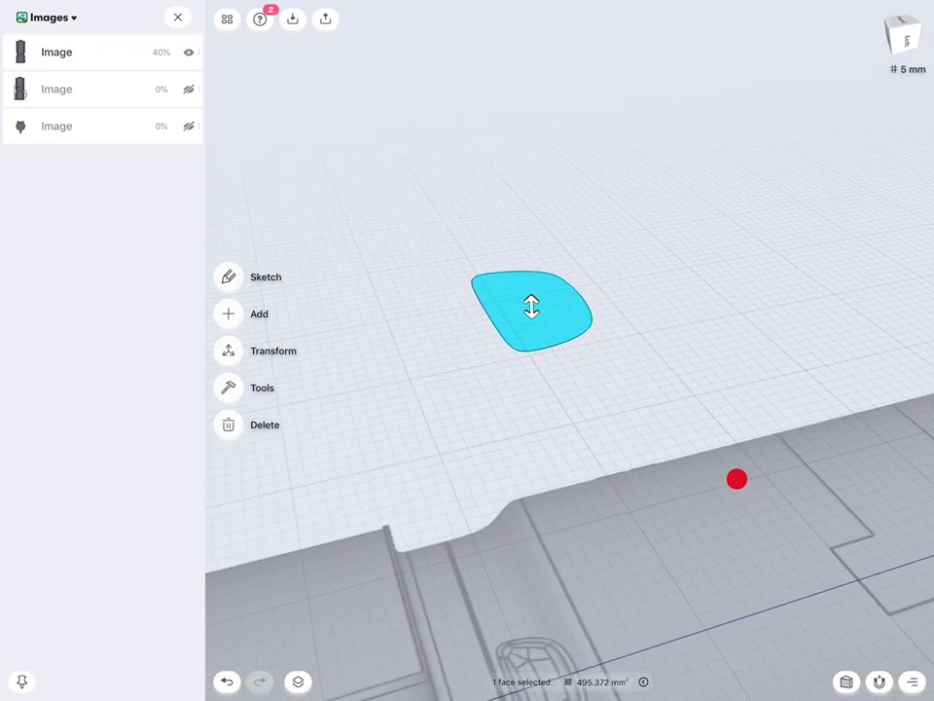
{"action": "double_click", "coordinate": [542, 309]}
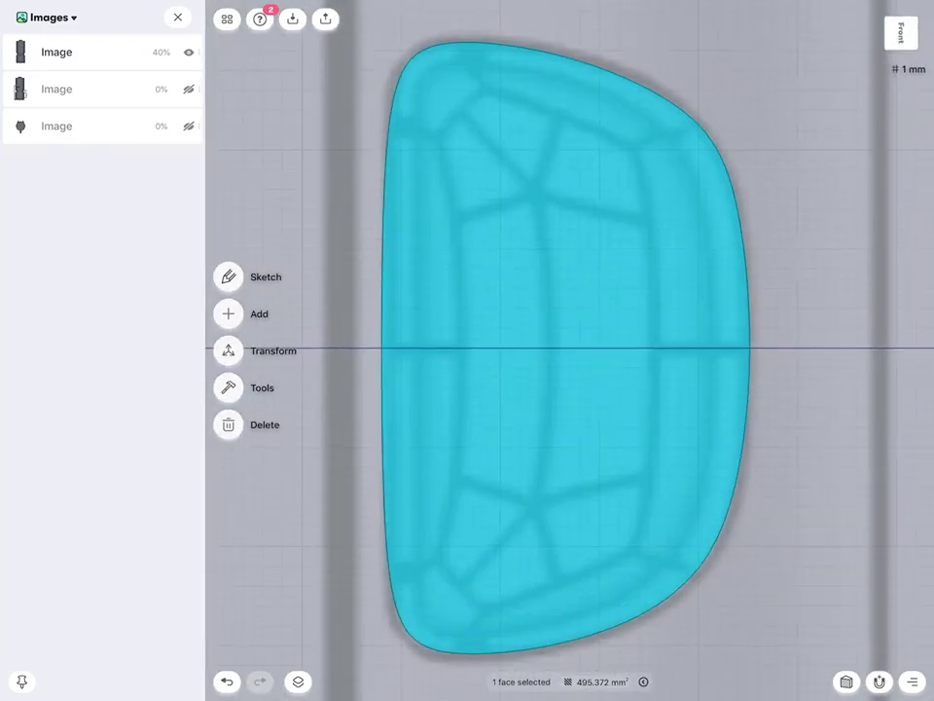
{"action": "scroll", "coordinate": [754, 328], "scroll_direction": "down", "scroll_amount": 3}
{"action": "scroll", "coordinate": [754, 328], "scroll_direction": "down", "scroll_amount": 3}
{"action": "mouse_move", "coordinate": [706, 568]}
{"action": "left_mouse_down"}
{"action": "mouse_move", "coordinate": [728, 546]}
{"action": "mouse_move", "coordinate": [730, 511]}
{"action": "mouse_move", "coordinate": [751, 541]}
{"action": "left_mouse_up"}
{"action": "scroll", "coordinate": [570, 321], "scroll_direction": "up", "scroll_amount": 5}
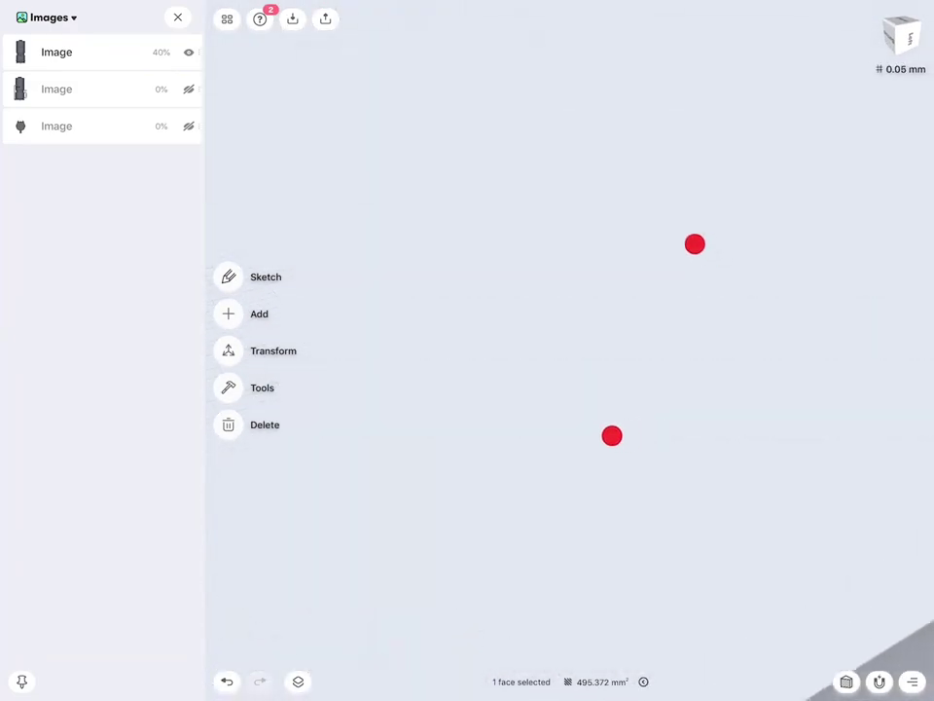
{"action": "mouse_move", "coordinate": [809, 456]}
{"action": "left_mouse_down"}
{"action": "mouse_move", "coordinate": [816, 448]}
{"action": "mouse_move", "coordinate": [815, 471]}
{"action": "left_mouse_up"}
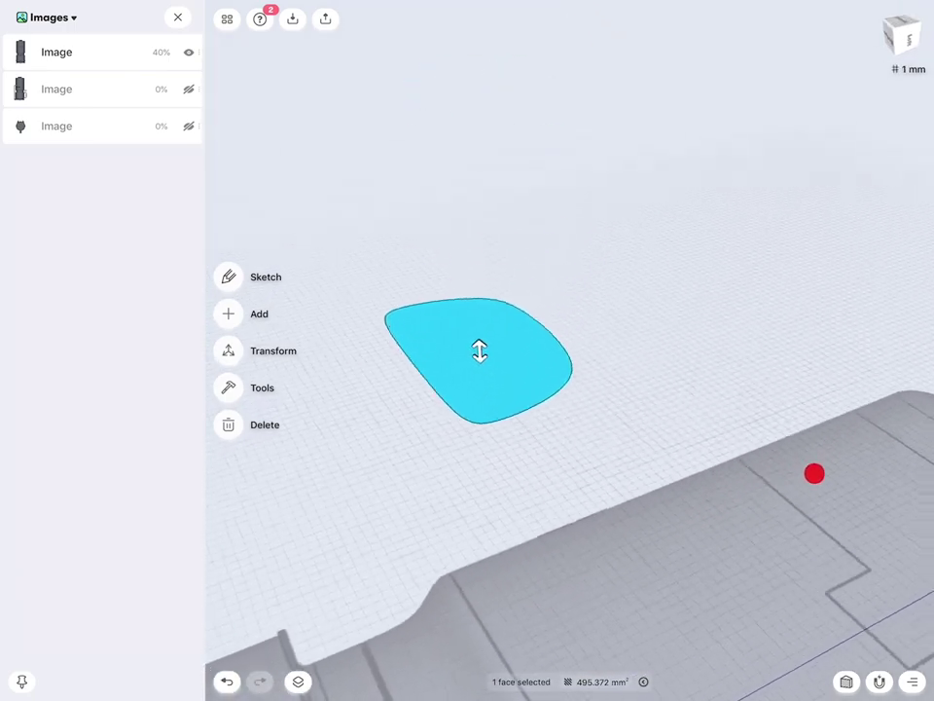
{"action": "left_click_drag", "start_coordinate": [574, 526], "coordinate": [558, 524]}
{"action": "scroll", "coordinate": [562, 523], "scroll_direction": "down", "scroll_amount": 5}
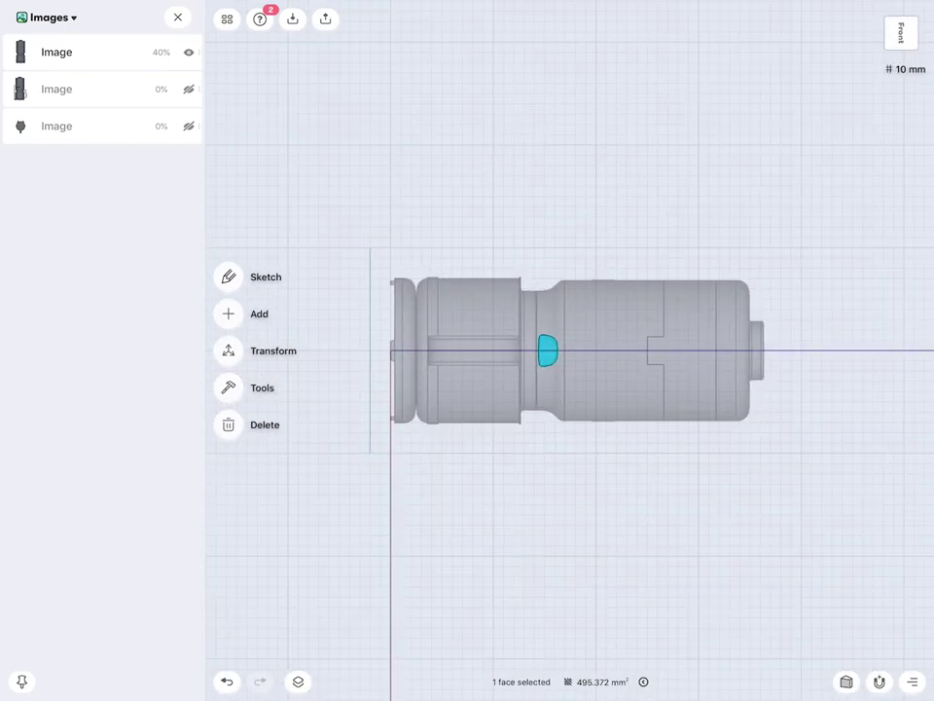
{"action": "scroll", "coordinate": [632, 379], "scroll_direction": "up", "scroll_amount": 5}
{"action": "scroll", "coordinate": [637, 378], "scroll_direction": "up", "scroll_amount": 3}
{"action": "scroll", "coordinate": [662, 383], "scroll_direction": "up", "scroll_amount": 5}
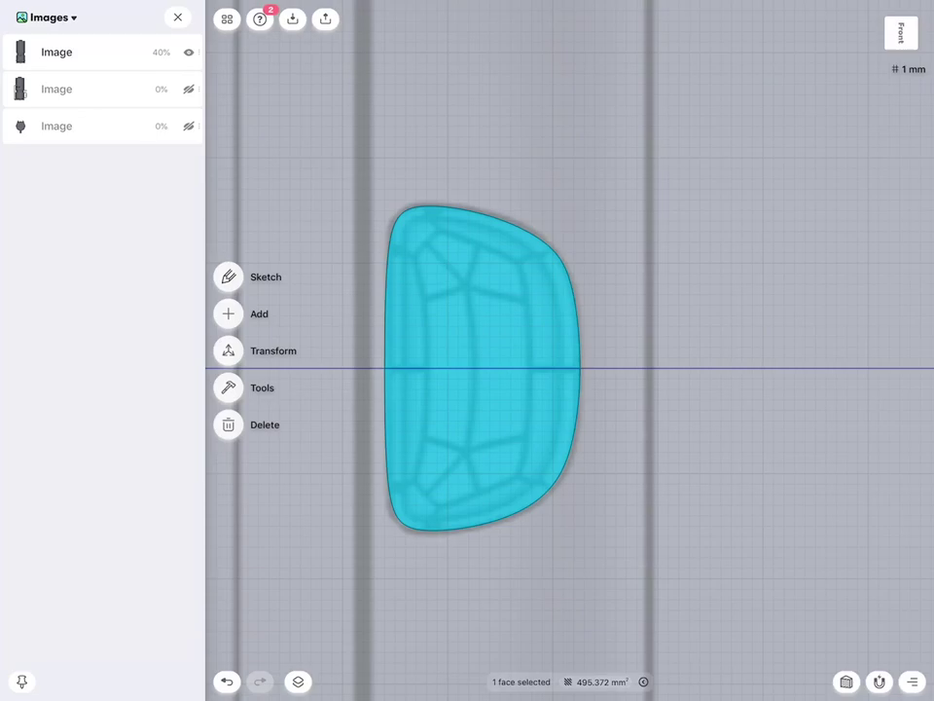
Edit the handle outline sketch and draw a 10 mm horizontal line right of the profile.
{"action": "left_click", "coordinate": [537, 216]}
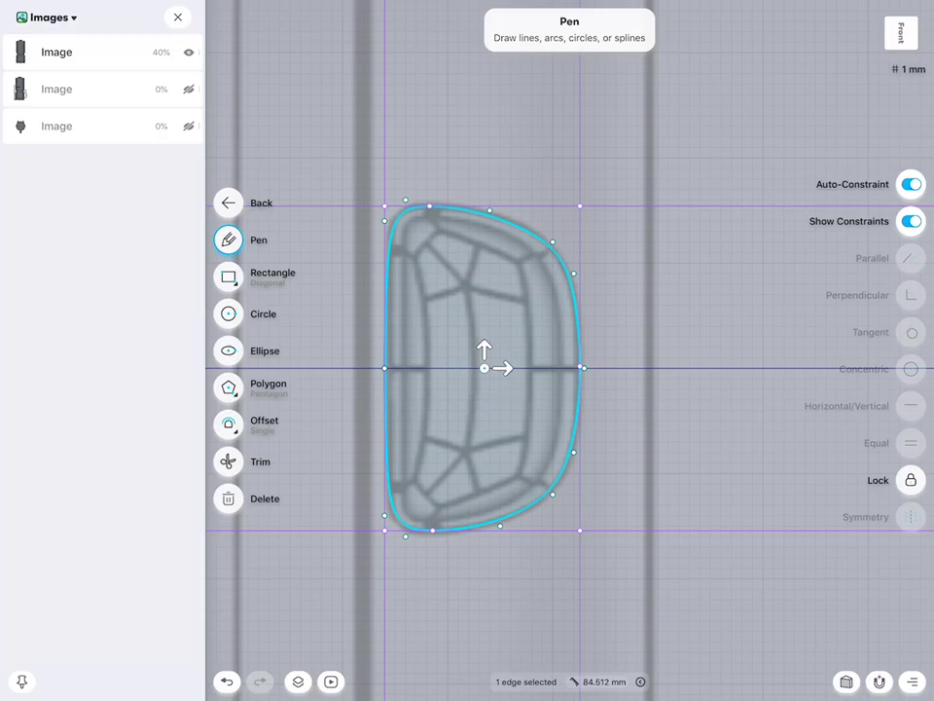
{"action": "left_click", "coordinate": [756, 476]}
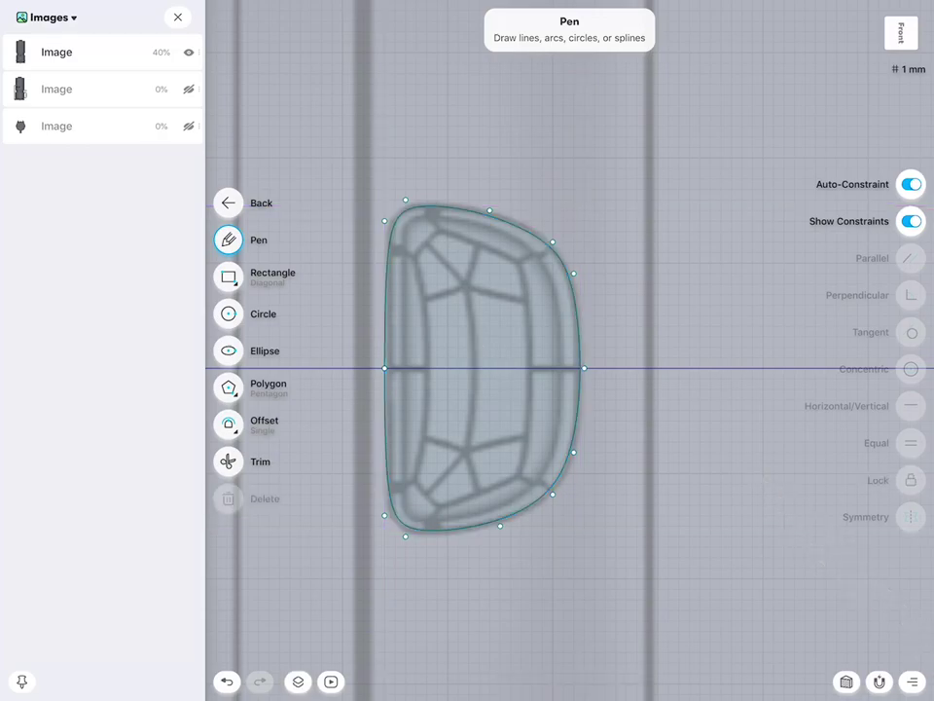
{"action": "left_click", "coordinate": [584, 367]}
{"action": "left_click", "coordinate": [589, 391]}
{"action": "left_click", "coordinate": [384, 368]}
{"action": "left_click", "coordinate": [398, 387]}
{"action": "left_click_drag", "start_coordinate": [637, 368], "coordinate": [742, 368]}
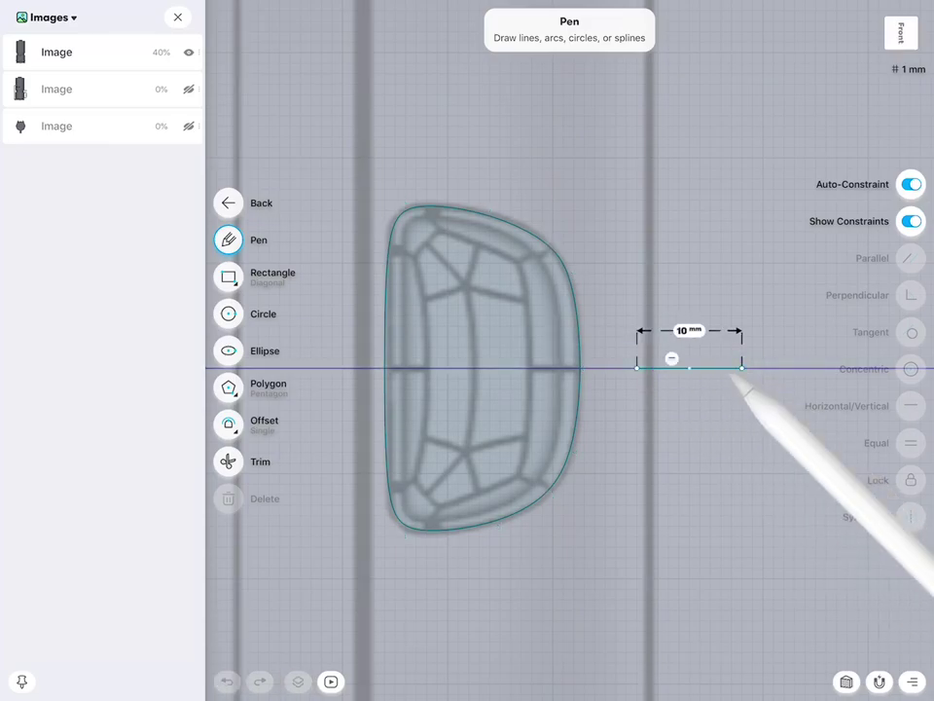
{"action": "left_click", "coordinate": [725, 368]}
{"action": "key", "text": "Escape"}
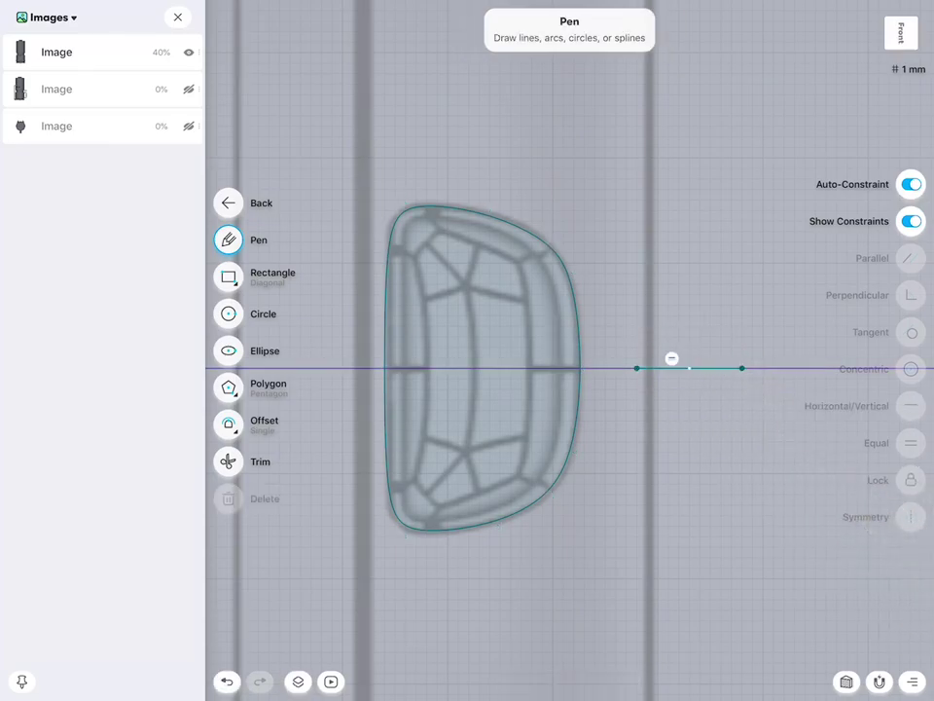
Select the lower-right and upper-right spline control points and apply Symmetry.
{"action": "left_click", "coordinate": [573, 448]}
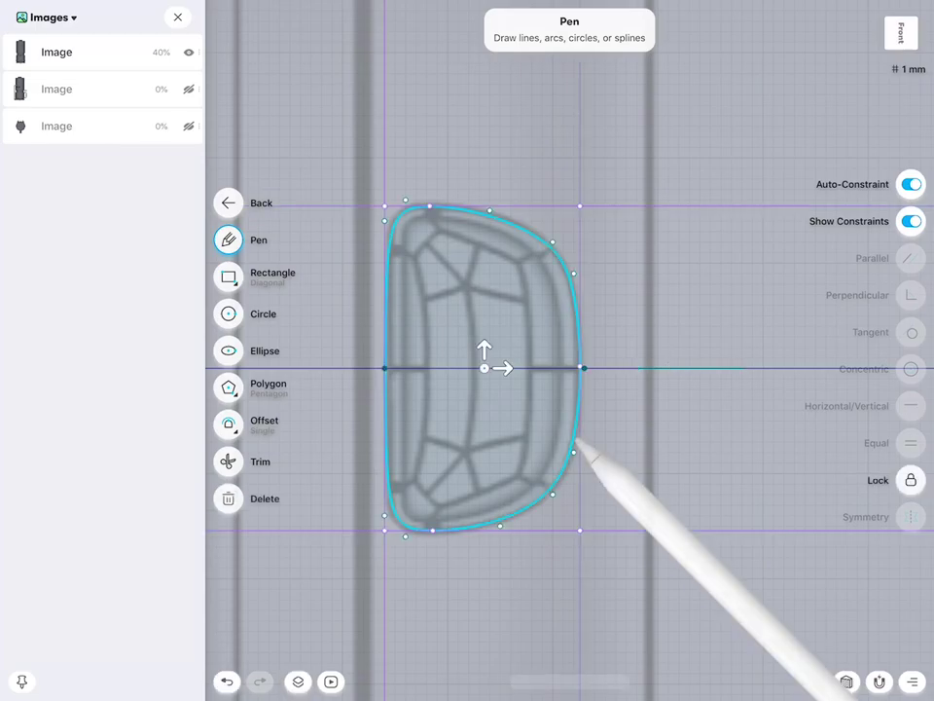
{"action": "left_click", "coordinate": [573, 451]}
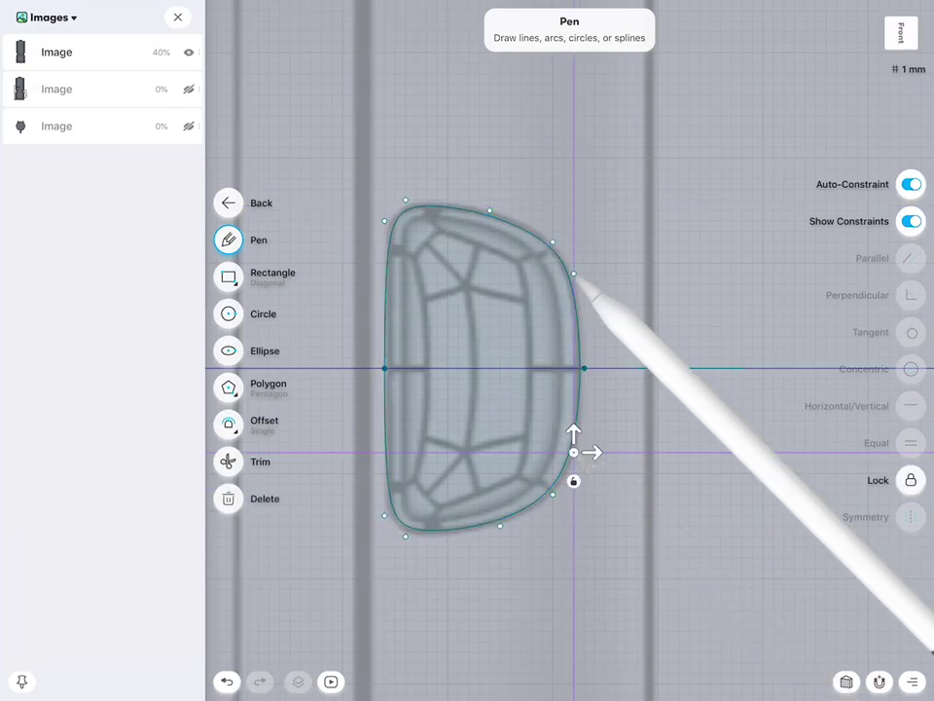
{"action": "left_click", "coordinate": [573, 273]}
{"action": "left_click", "coordinate": [911, 517]}
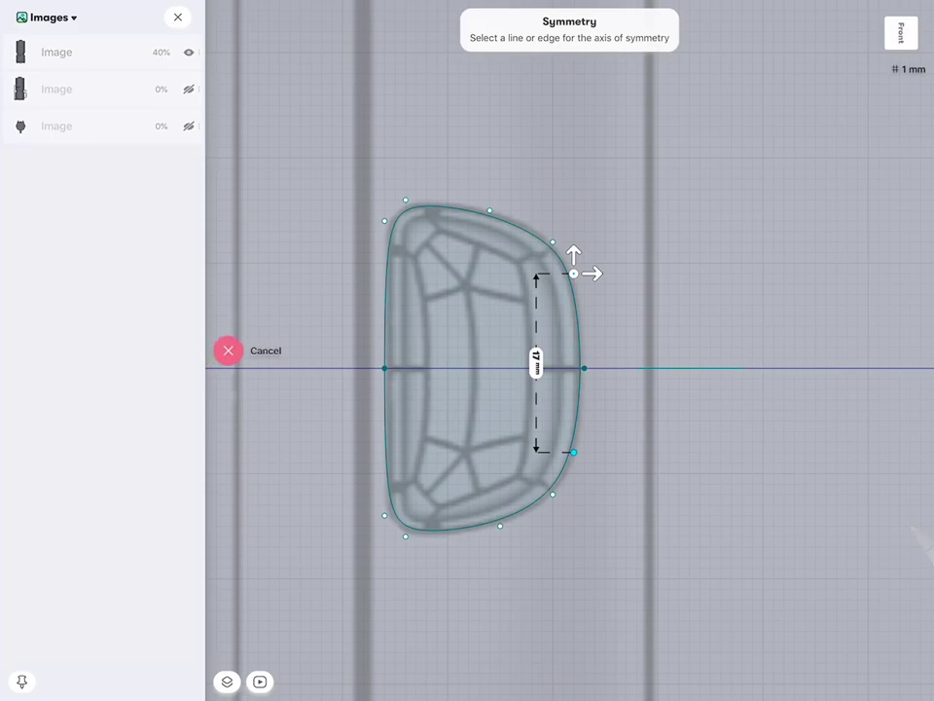
Mirror the right-side, corner and top/bottom control-point pairs about the 10 mm line.
{"action": "left_click", "coordinate": [688, 368]}
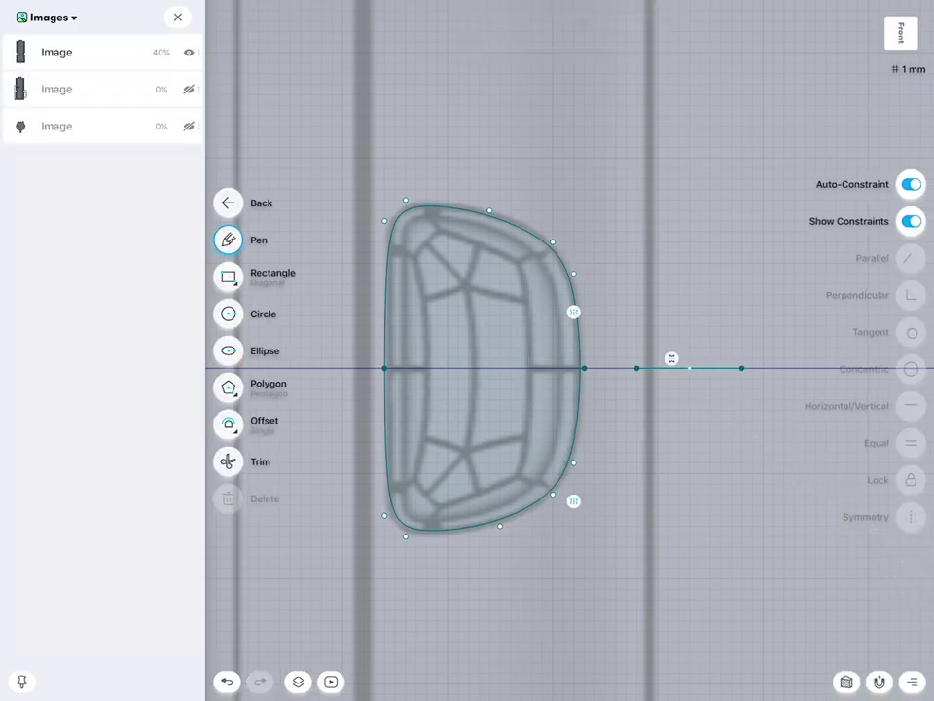
{"action": "left_click", "coordinate": [552, 495]}
{"action": "left_click", "coordinate": [551, 241]}
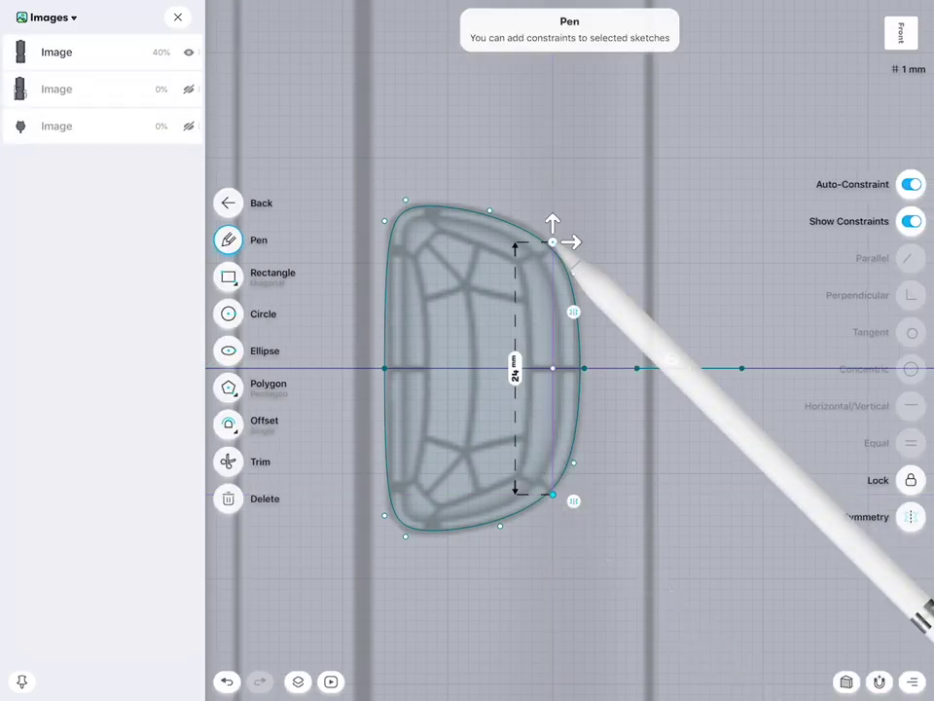
{"action": "left_click", "coordinate": [911, 516]}
{"action": "left_click", "coordinate": [715, 368]}
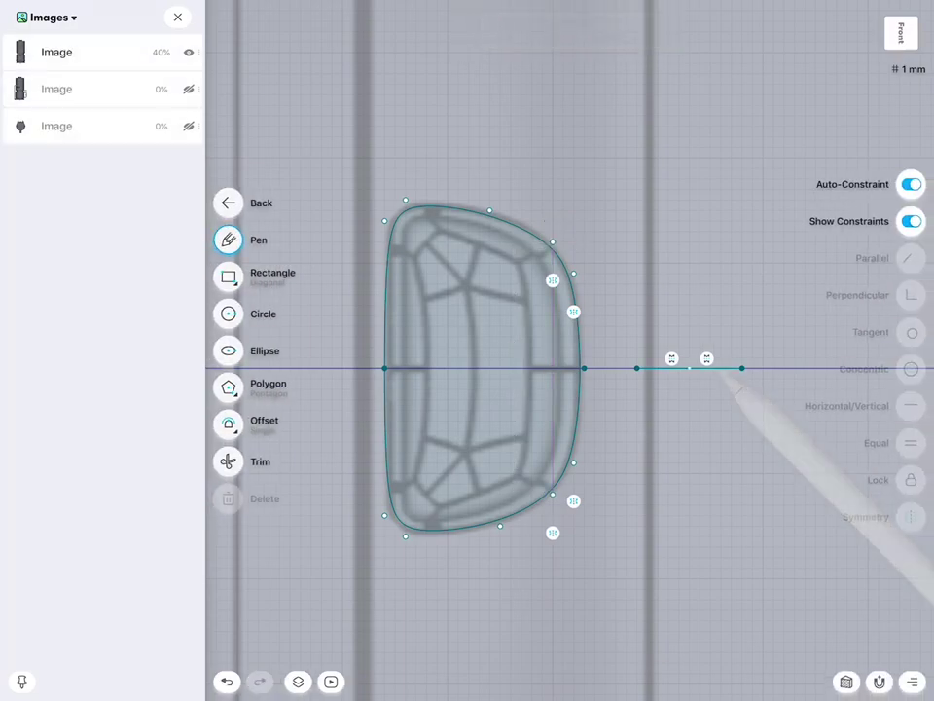
{"action": "left_click", "coordinate": [501, 525]}
{"action": "left_click", "coordinate": [490, 211]}
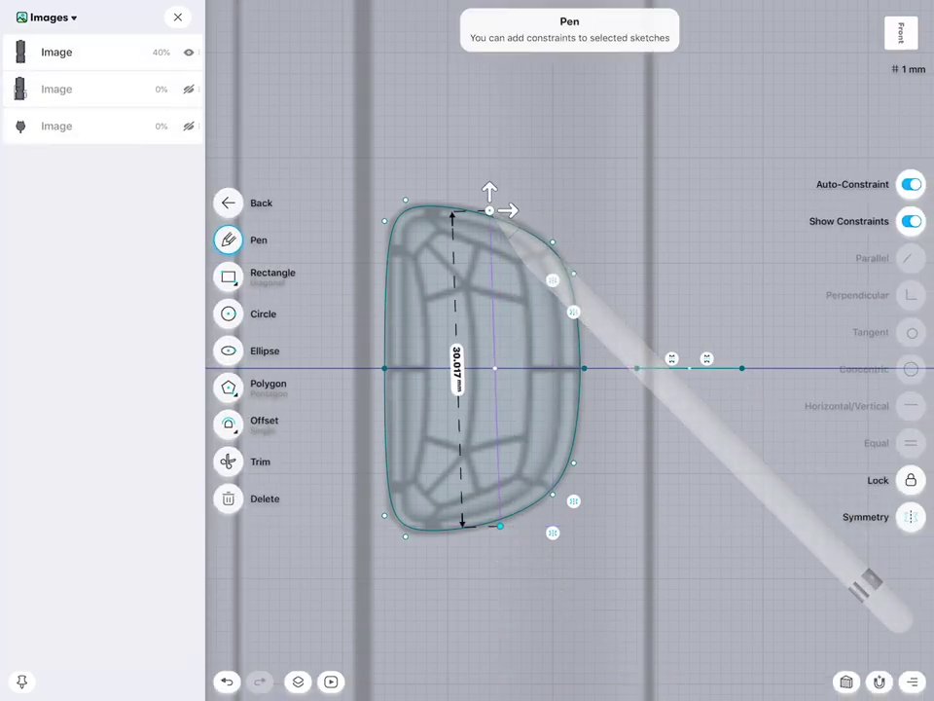
{"action": "left_click", "coordinate": [911, 517]}
{"action": "left_click", "coordinate": [647, 367]}
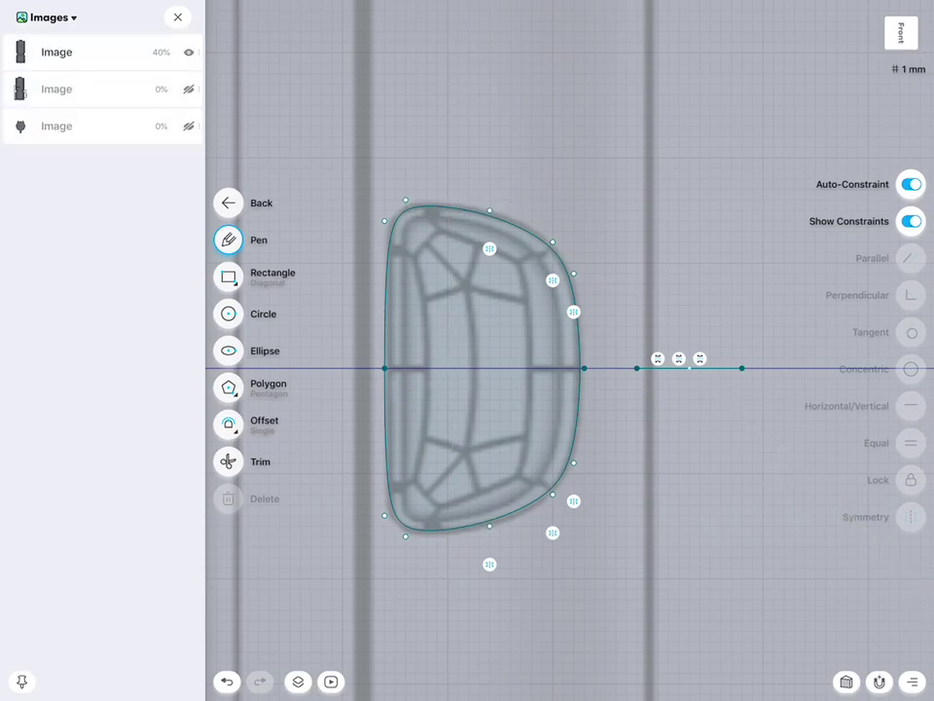
Mirror the left-side pair and the left-edge end points about the 10 mm line.
{"action": "left_click", "coordinate": [405, 200]}
{"action": "left_click", "coordinate": [405, 535]}
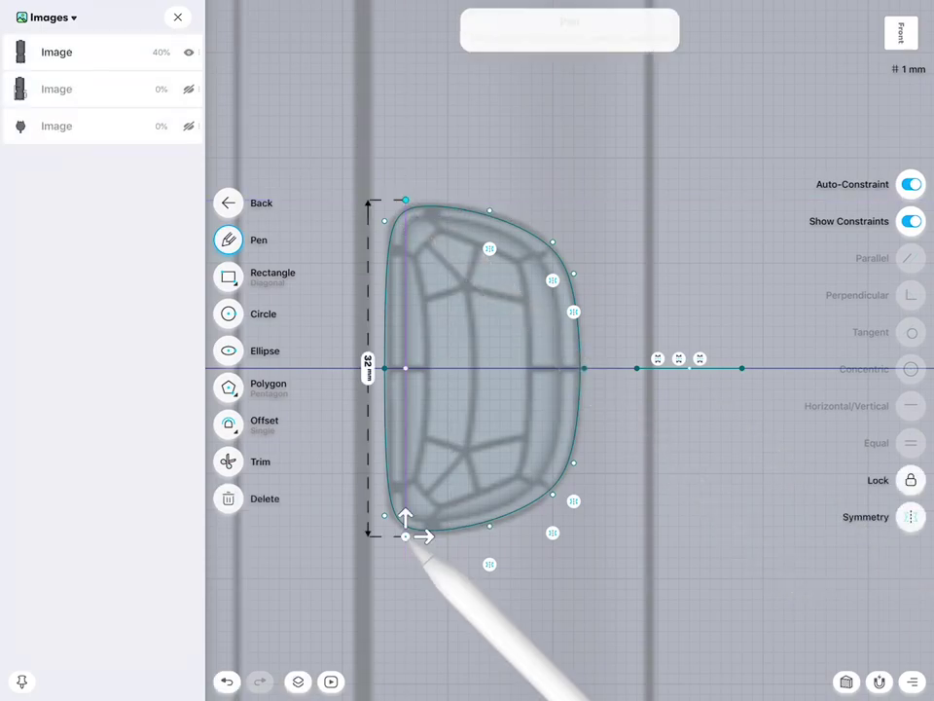
{"action": "left_click", "coordinate": [911, 516]}
{"action": "left_click", "coordinate": [724, 369]}
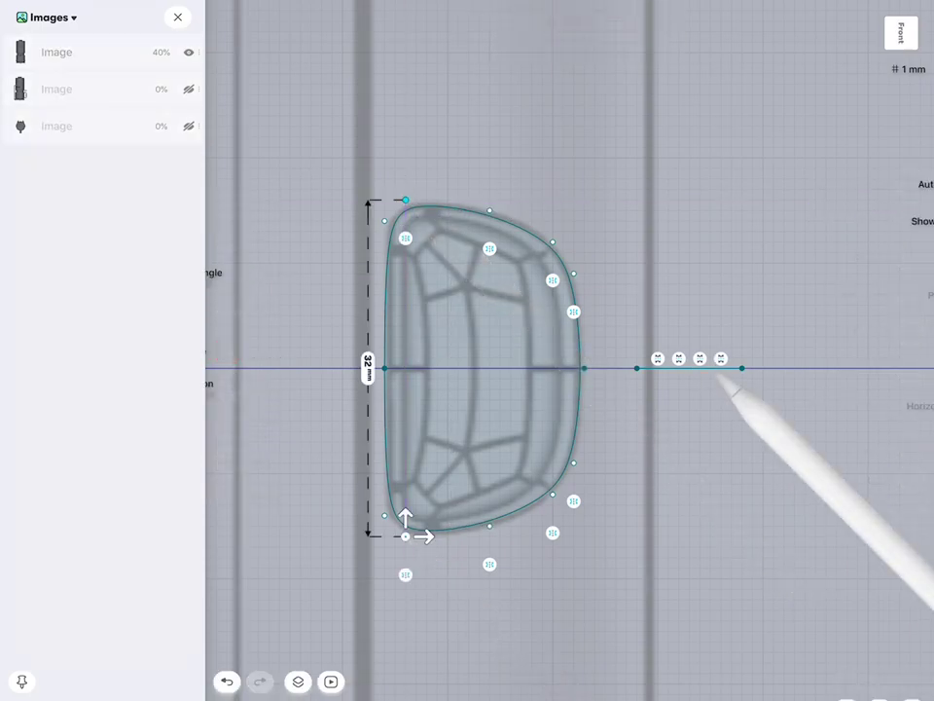
{"action": "left_click", "coordinate": [385, 515]}
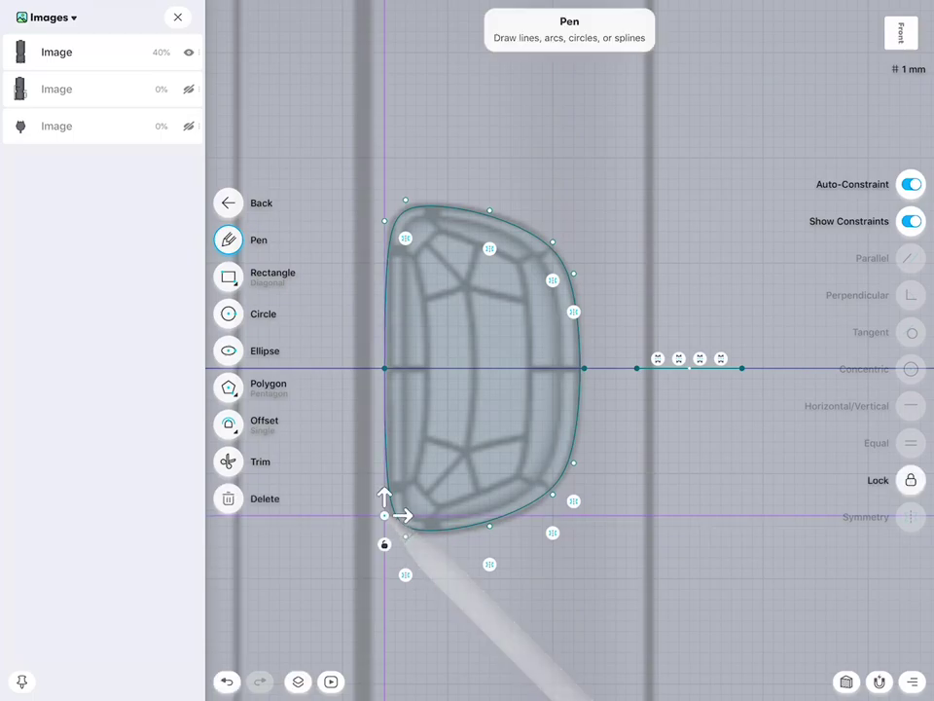
{"action": "left_click", "coordinate": [385, 221]}
{"action": "left_click", "coordinate": [911, 516]}
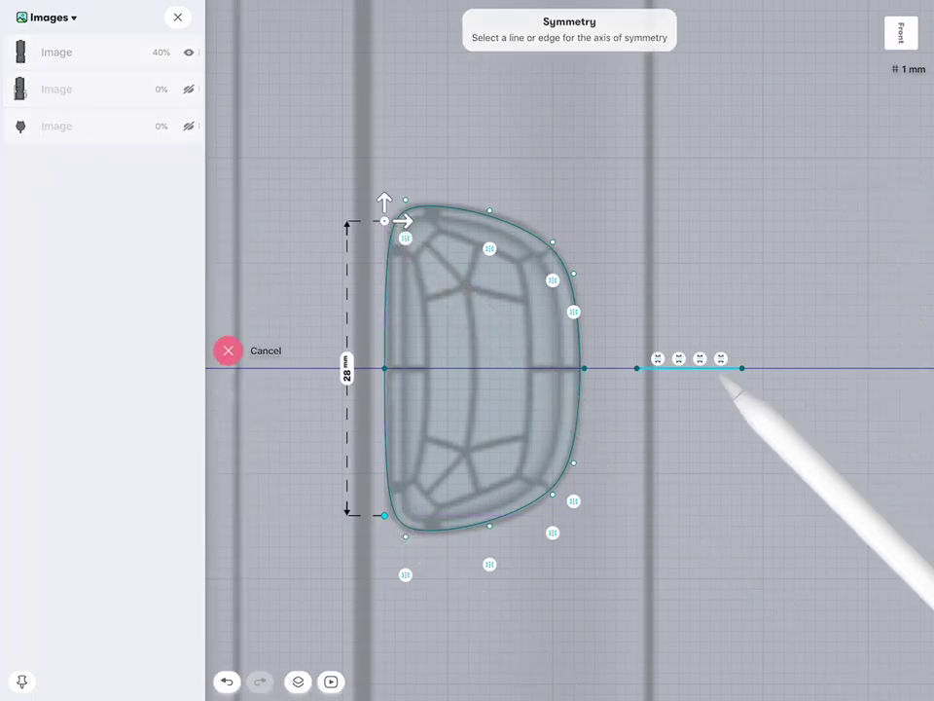
{"action": "left_click", "coordinate": [728, 369]}
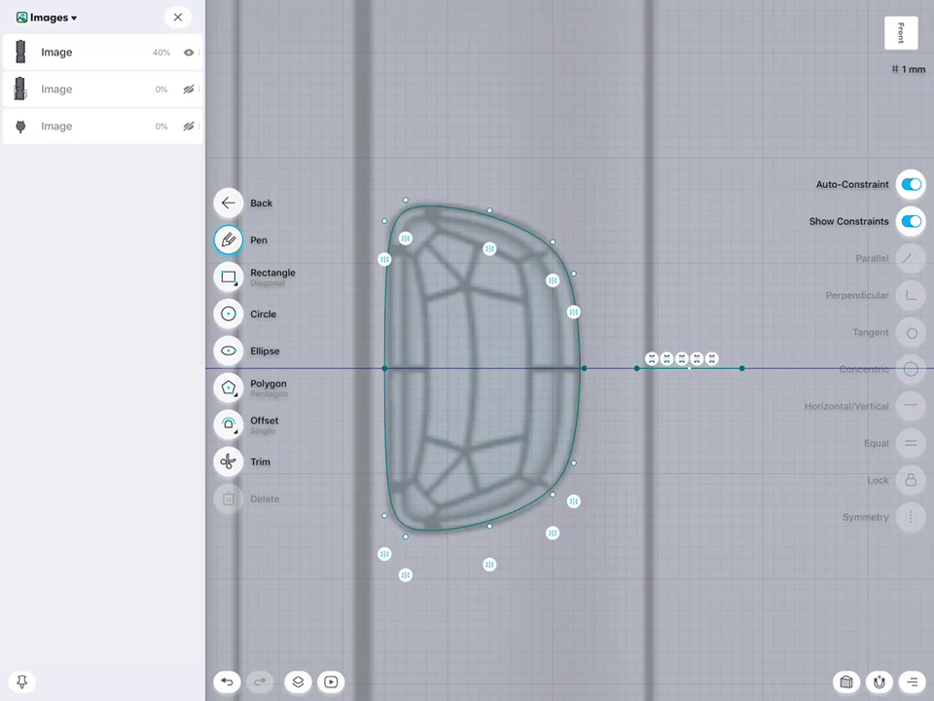
Adjust the outline's top and bottom spline points by dragging them.
{"action": "left_click", "coordinate": [489, 209]}
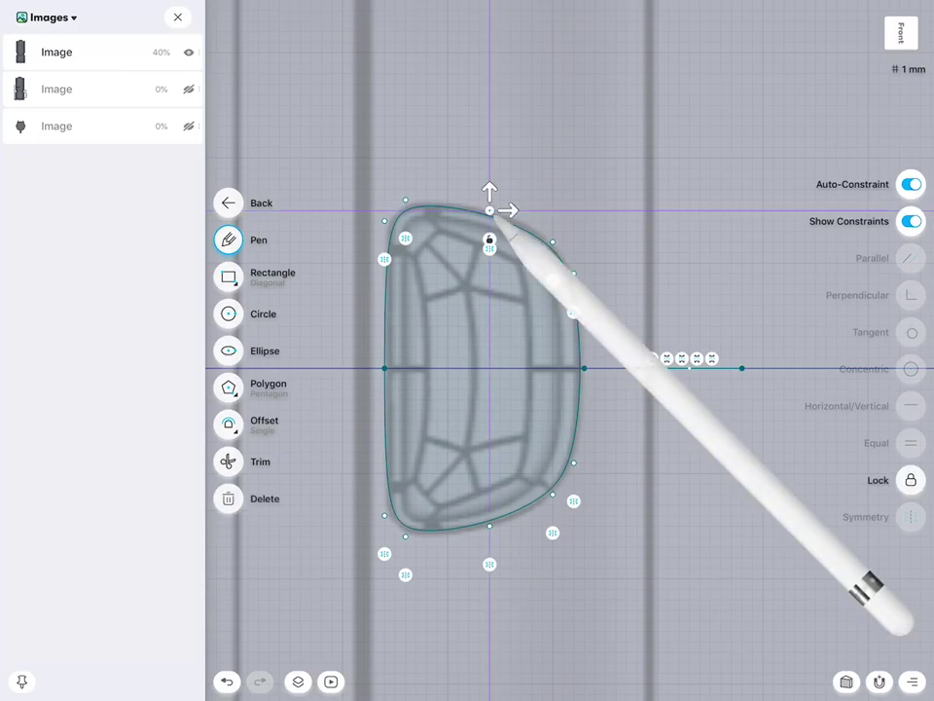
{"action": "left_click_drag", "start_coordinate": [489, 190], "coordinate": [492, 151]}
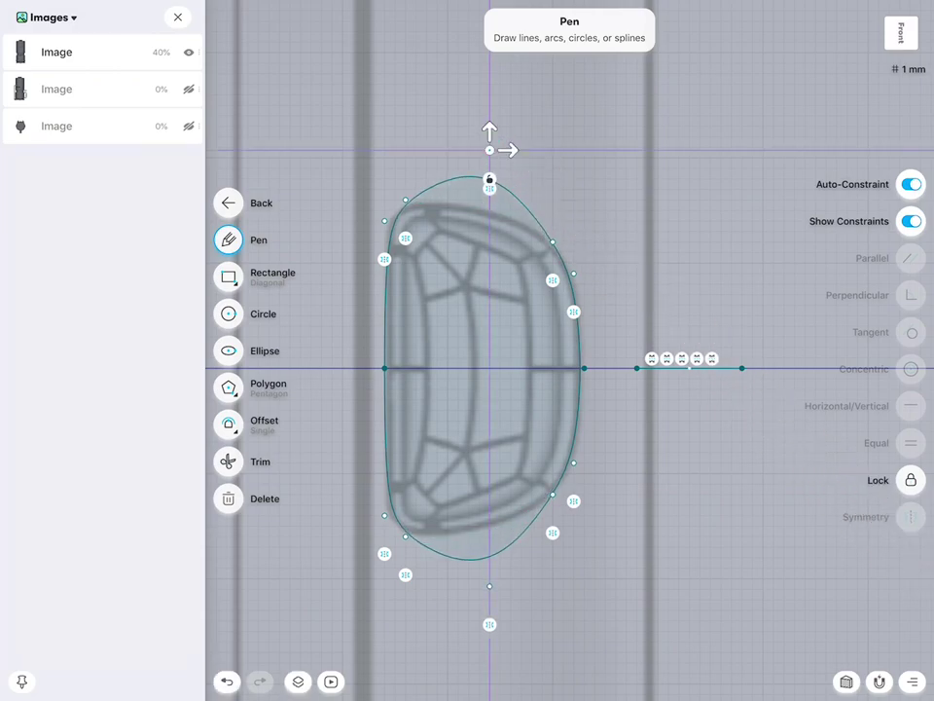
{"action": "left_click", "coordinate": [506, 596]}
{"action": "mouse_move", "coordinate": [489, 586]}
{"action": "left_mouse_down"}
{"action": "mouse_move", "coordinate": [490, 528]}
{"action": "mouse_move", "coordinate": [503, 517]}
{"action": "left_mouse_up"}
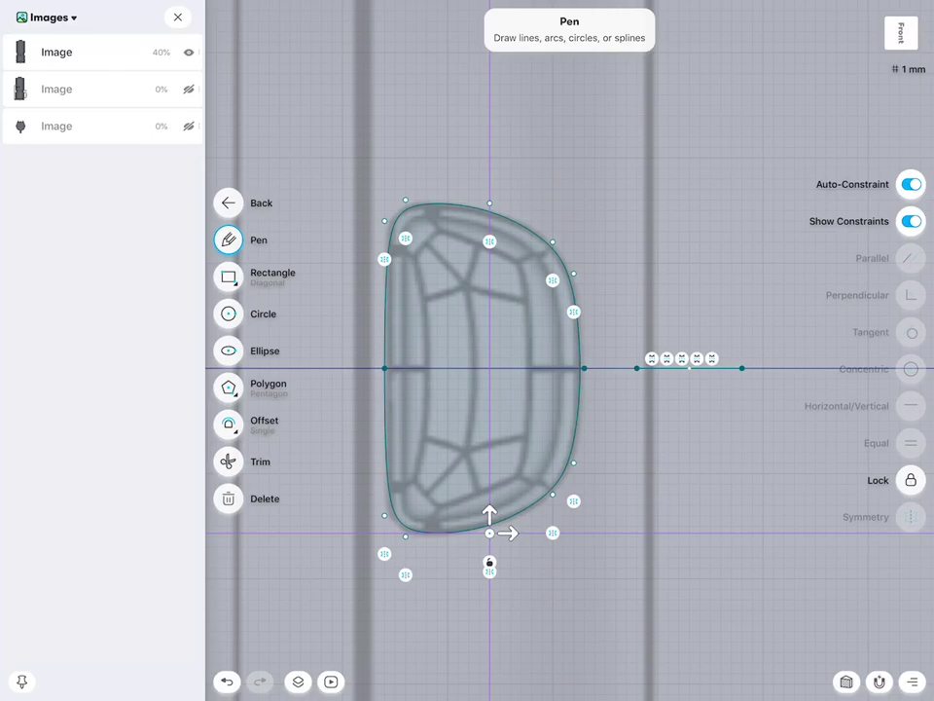
{"action": "scroll", "coordinate": [529, 285], "scroll_direction": "down", "scroll_amount": 5}
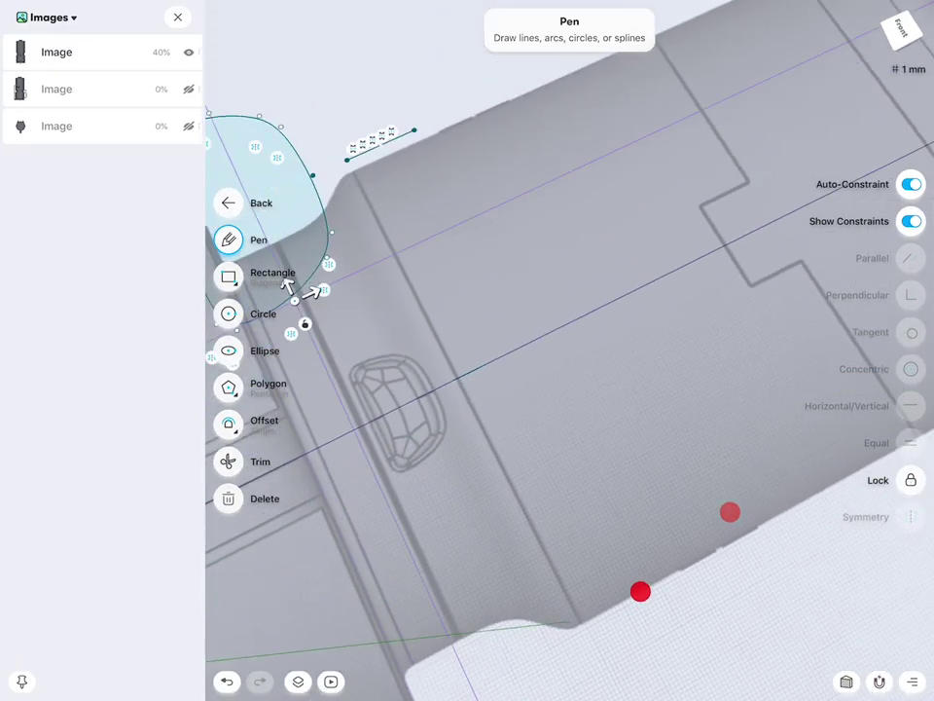
{"action": "mouse_move", "coordinate": [632, 437]}
{"action": "left_mouse_down"}
{"action": "mouse_move", "coordinate": [681, 321]}
{"action": "mouse_move", "coordinate": [720, 360]}
{"action": "left_mouse_up"}
Exit sketch editing and extrude the handle face 30 mm into a solid post.
{"action": "left_click", "coordinate": [228, 202]}
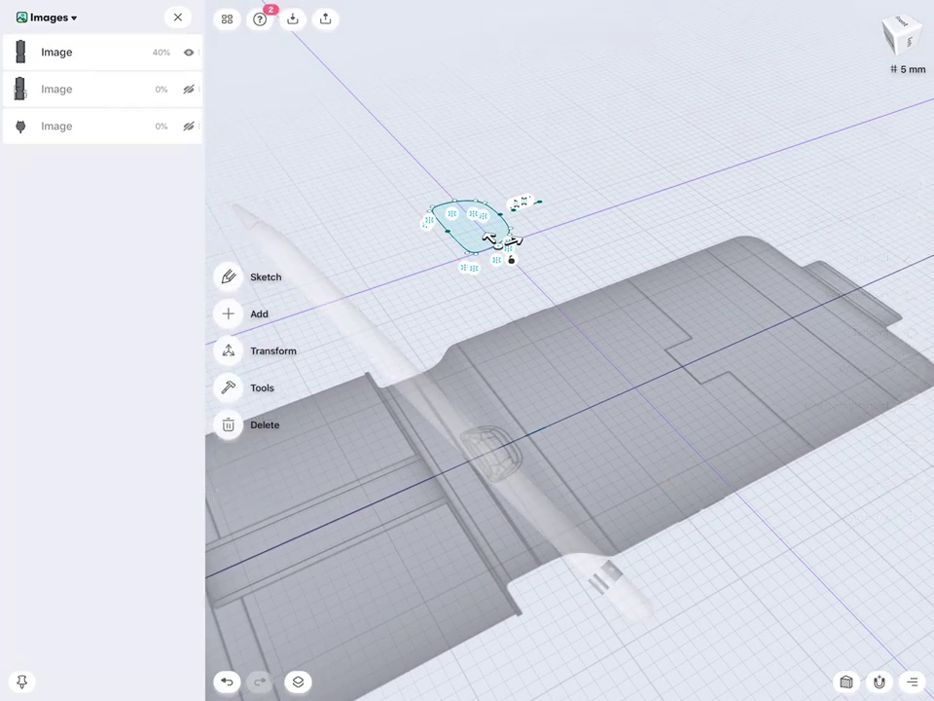
{"action": "left_click", "coordinate": [232, 387]}
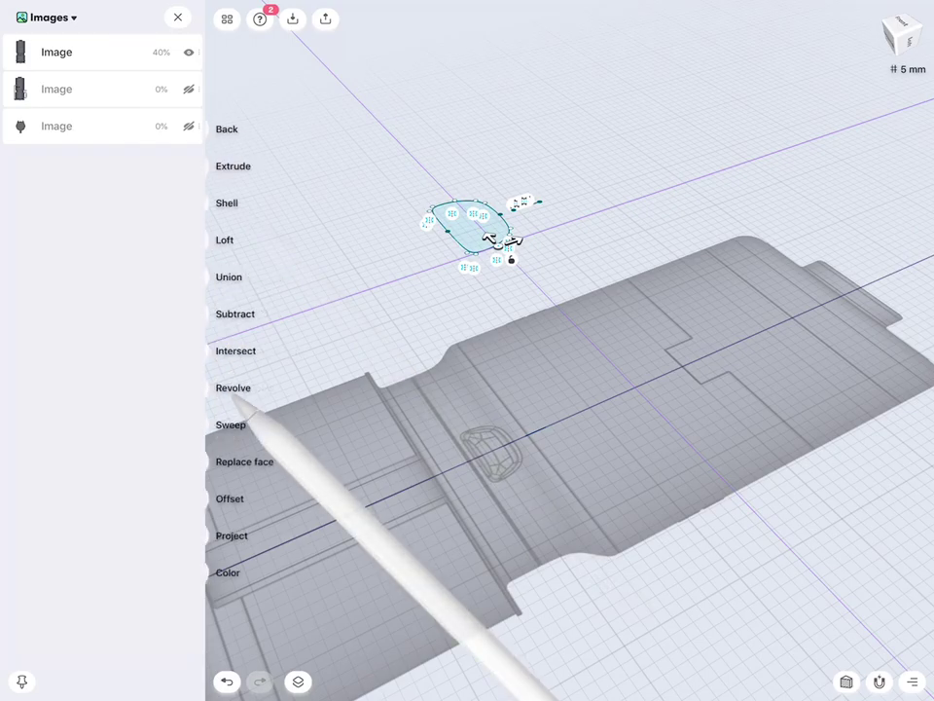
{"action": "left_click", "coordinate": [227, 128]}
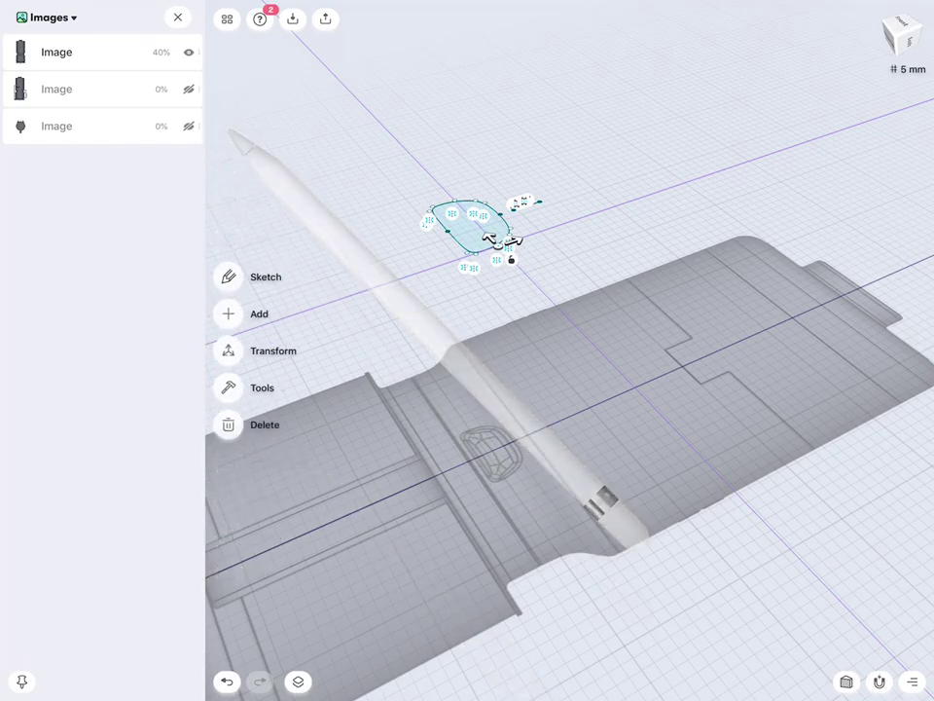
{"action": "left_click", "coordinate": [681, 311]}
{"action": "left_click", "coordinate": [469, 223]}
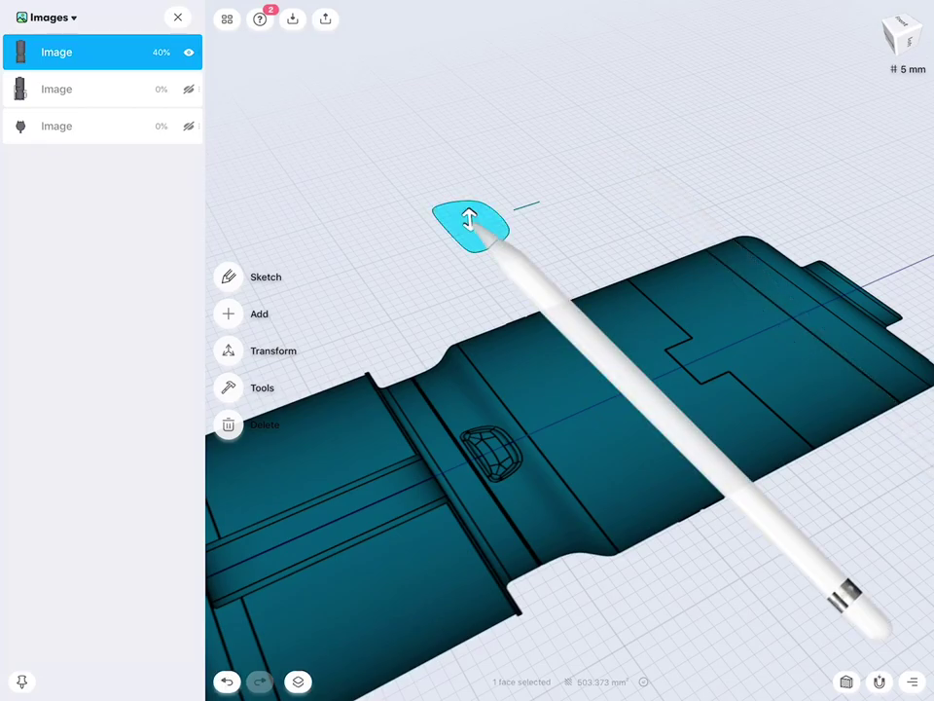
{"action": "left_click_drag", "start_coordinate": [746, 289], "coordinate": [745, 283]}
{"action": "left_click_drag", "start_coordinate": [432, 107], "coordinate": [439, 205]}
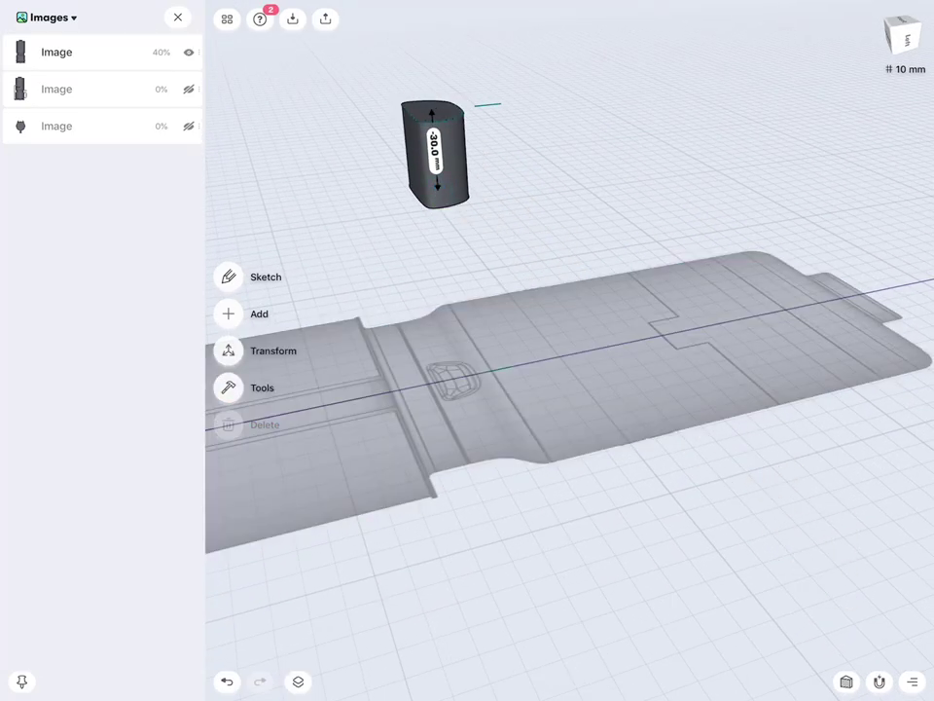
Hide the first two sketches, return to the bodies list, and show the Top body.
{"action": "left_click", "coordinate": [46, 17]}
{"action": "left_click", "coordinate": [78, 74]}
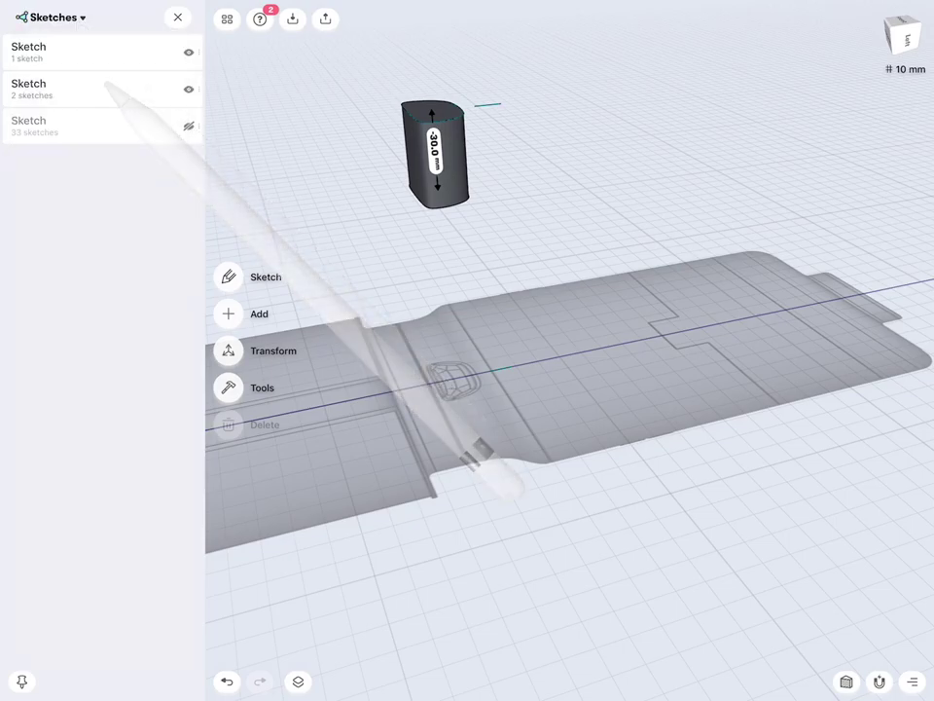
{"action": "left_click", "coordinate": [189, 52]}
{"action": "left_click", "coordinate": [189, 89]}
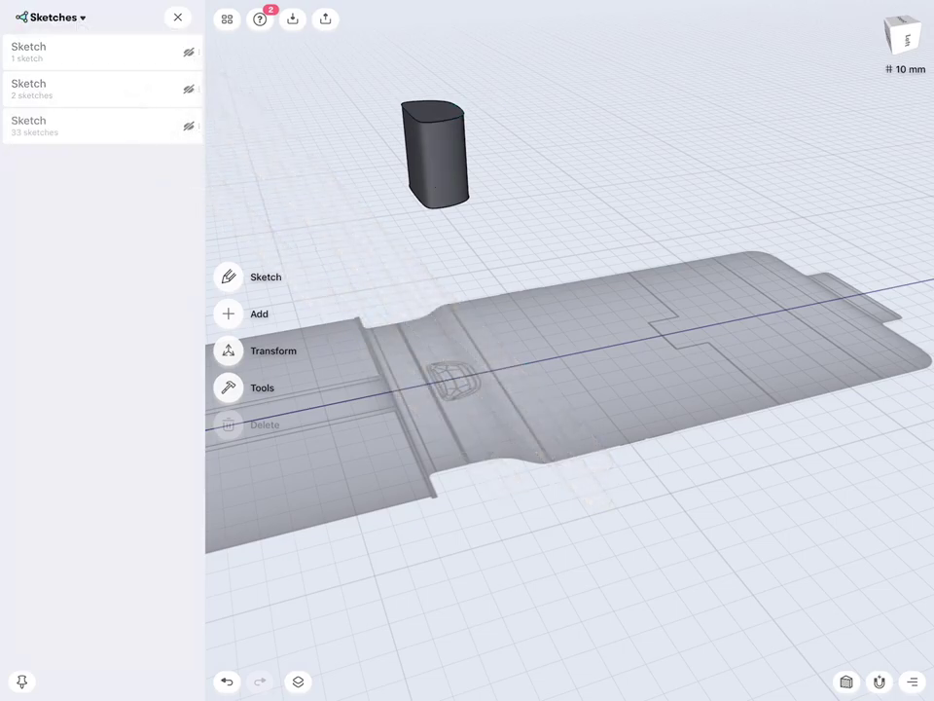
{"action": "left_click", "coordinate": [49, 17]}
{"action": "left_click", "coordinate": [68, 44]}
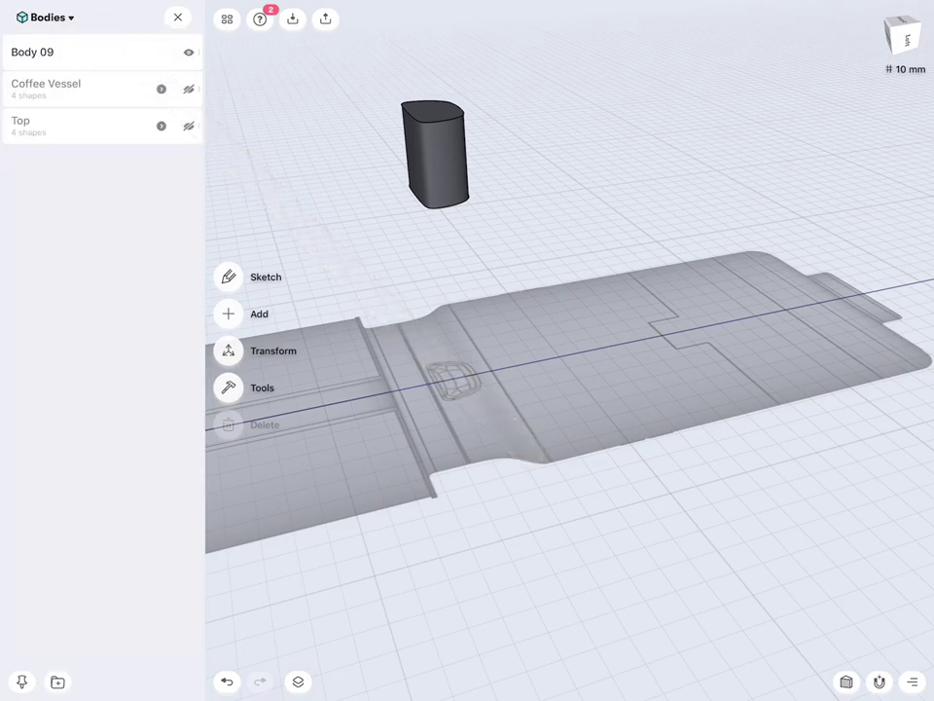
{"action": "left_click", "coordinate": [189, 125]}
Orbit and zoom in on the small body above the cup.
{"action": "scroll", "coordinate": [768, 399], "scroll_direction": "up", "scroll_amount": 5}
{"action": "left_click_drag", "start_coordinate": [584, 389], "coordinate": [739, 409]}
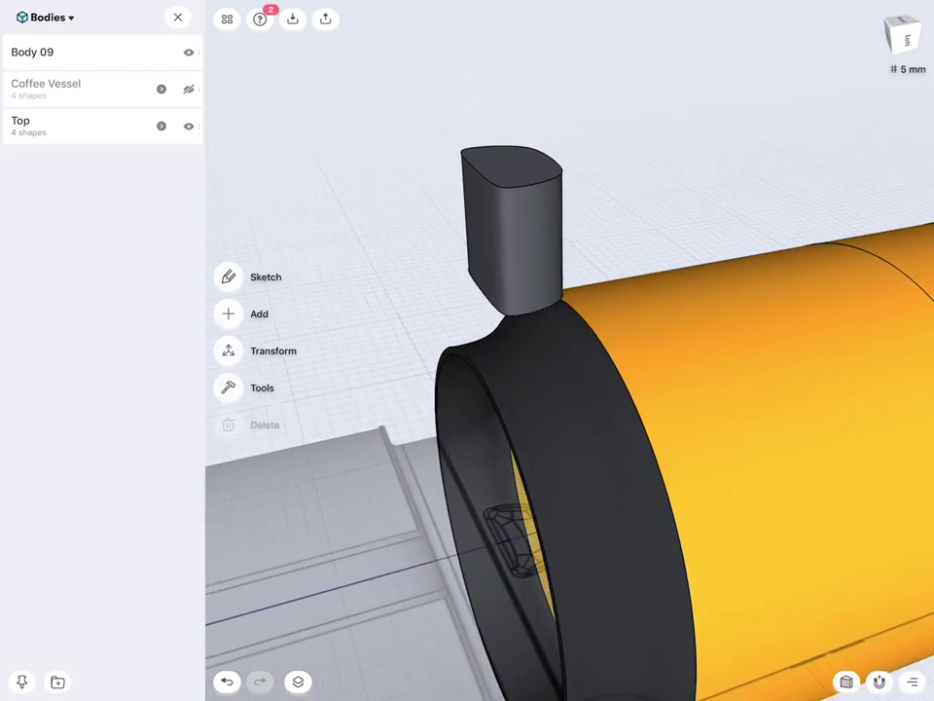
{"action": "scroll", "coordinate": [584, 389], "scroll_direction": "down", "scroll_amount": 3}
{"action": "left_click_drag", "start_coordinate": [741, 488], "coordinate": [733, 451]}
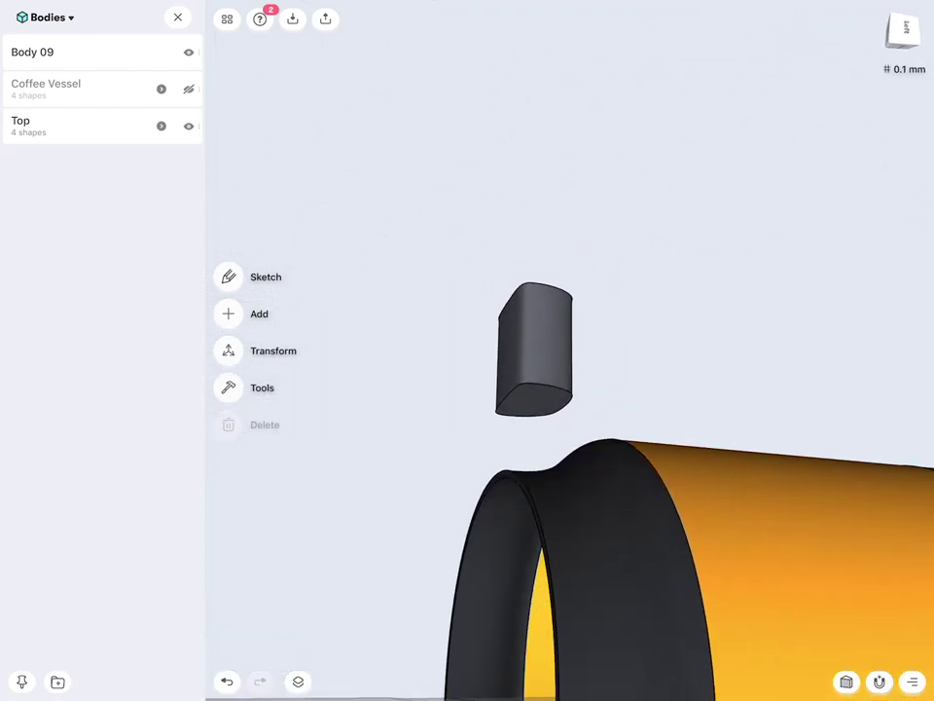
{"action": "scroll", "coordinate": [776, 384], "scroll_direction": "up", "scroll_amount": 5}
{"action": "middle_click_drag", "start_coordinate": [743, 487], "coordinate": [803, 493]}
Colour the small body near-black with the eyedropper sampled from the cup's dark rim.
{"action": "left_click", "coordinate": [228, 387]}
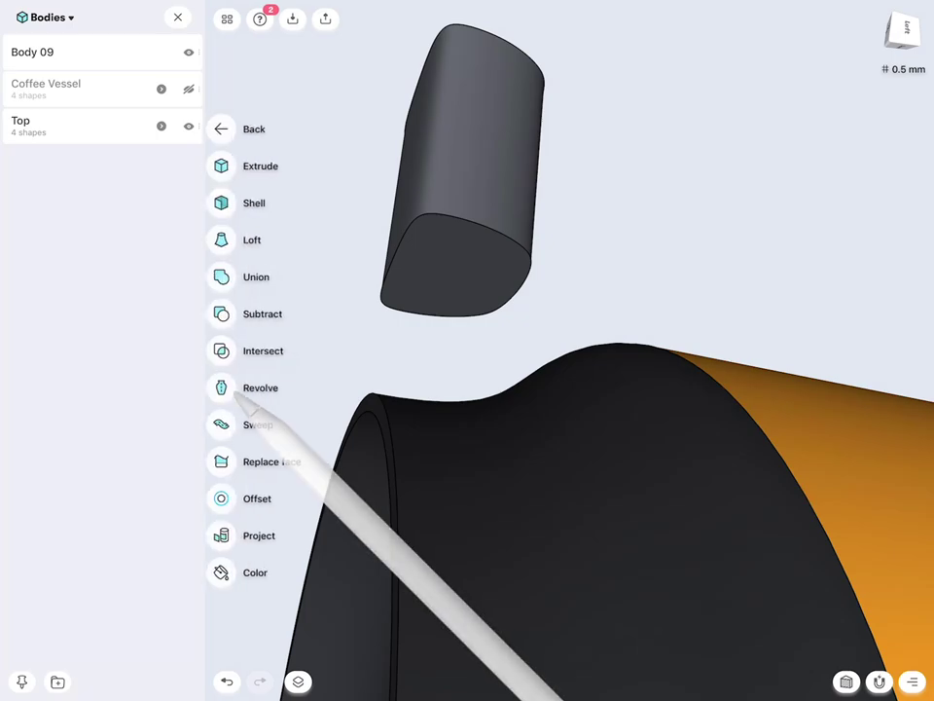
{"action": "left_click", "coordinate": [228, 572]}
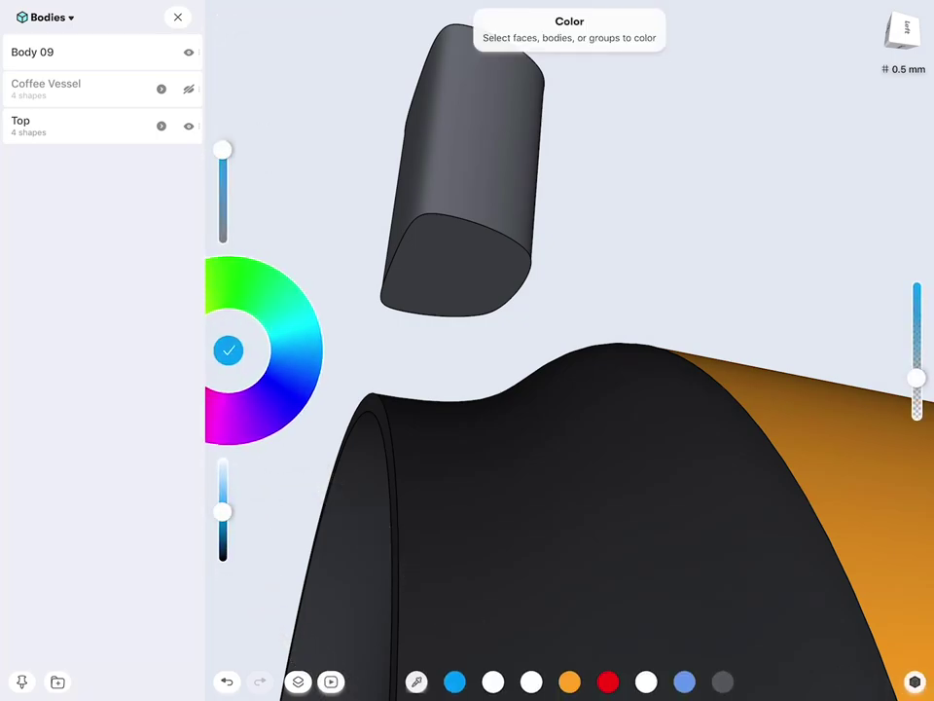
{"action": "left_click", "coordinate": [417, 681]}
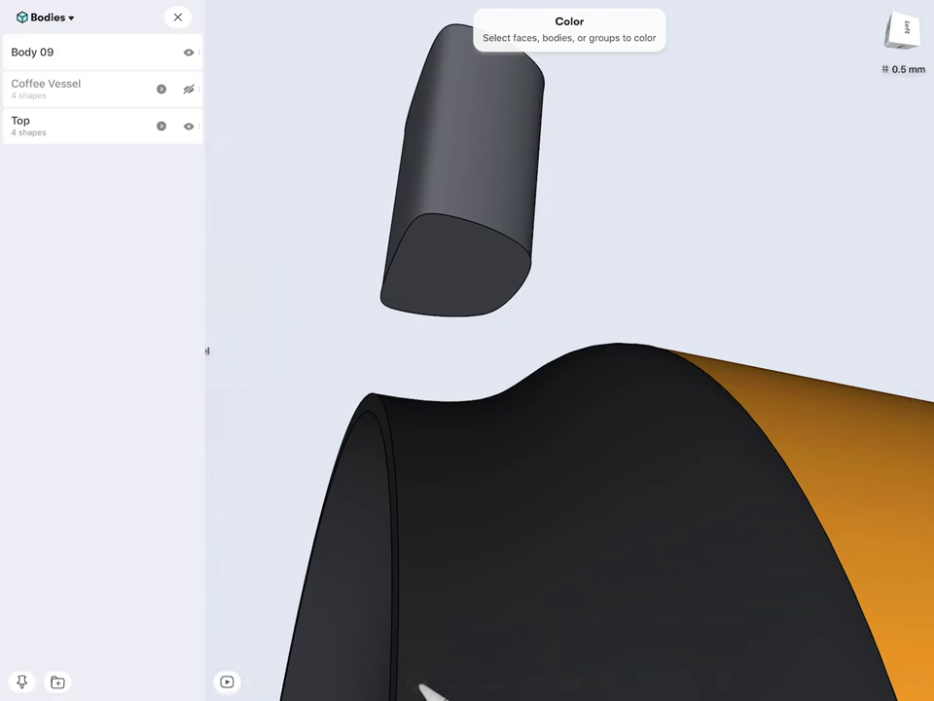
{"action": "left_click", "coordinate": [497, 596]}
{"action": "left_click", "coordinate": [484, 159]}
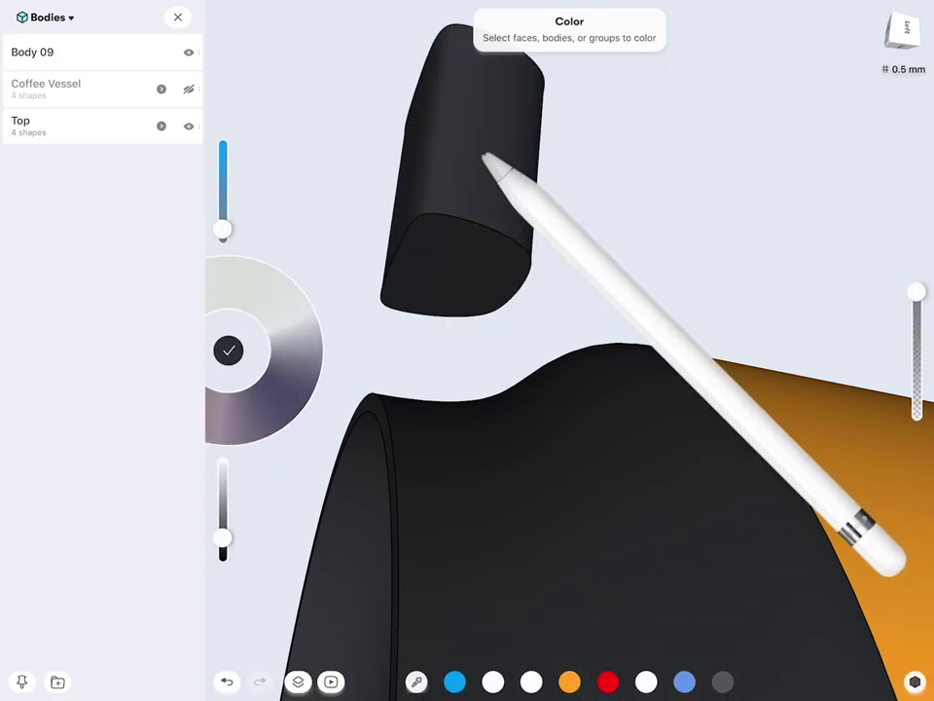
{"action": "left_click", "coordinate": [229, 350]}
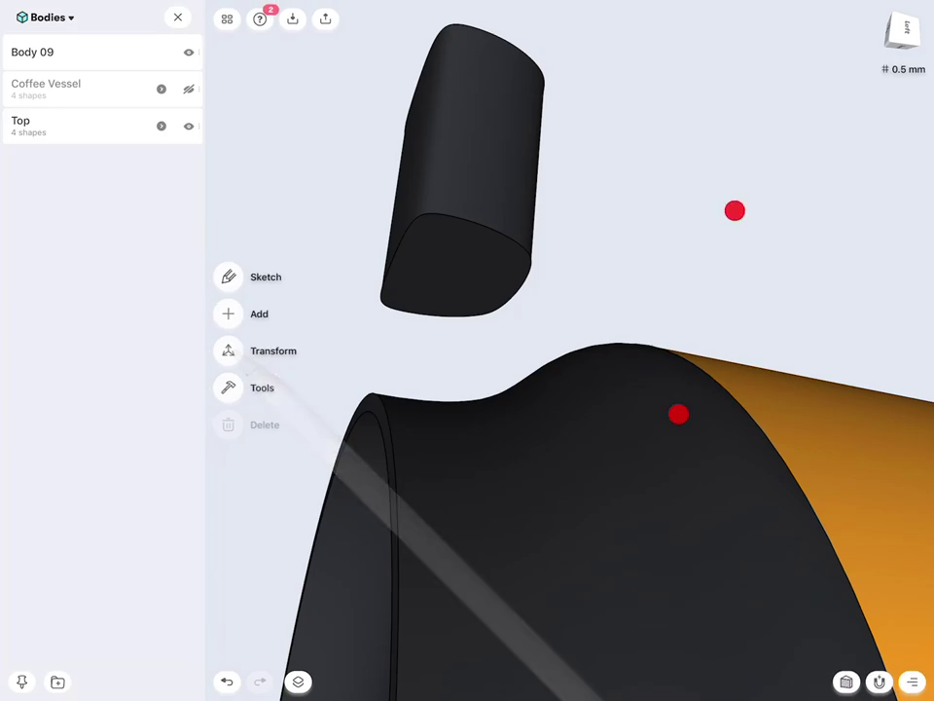
{"action": "left_click", "coordinate": [538, 284]}
{"action": "middle_click_drag", "start_coordinate": [728, 384], "coordinate": [723, 429]}
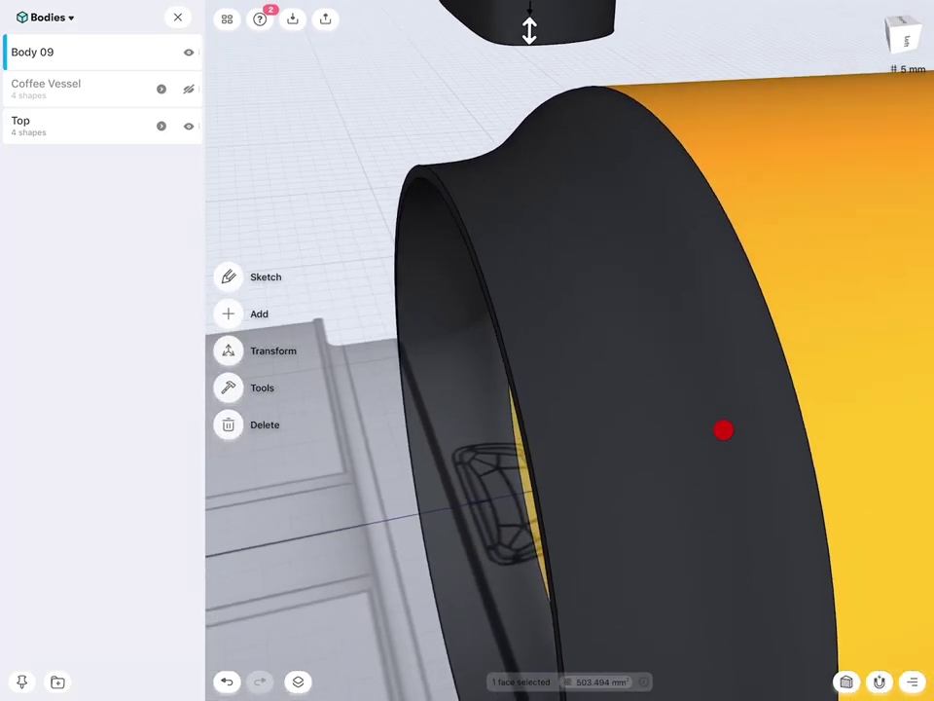
Start Replace face on the small body's bottom face and pick the cup rim as replacement.
{"action": "left_click", "coordinate": [529, 177]}
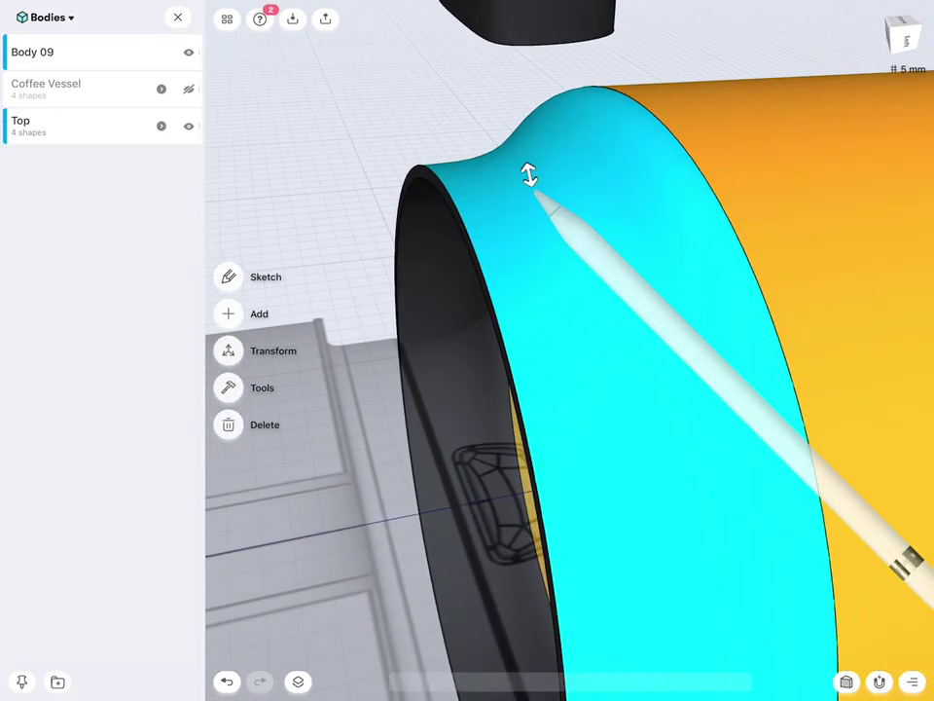
{"action": "mouse_move", "coordinate": [781, 136]}
{"action": "middle_mouse_down"}
{"action": "mouse_move", "coordinate": [777, 309]}
{"action": "mouse_move", "coordinate": [801, 256]}
{"action": "middle_mouse_up"}
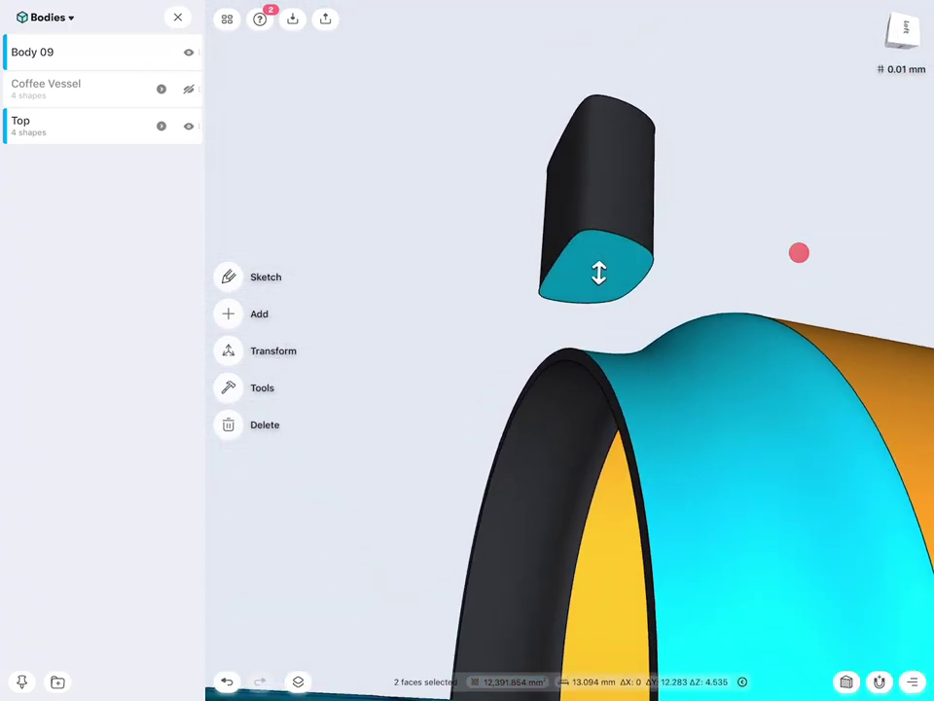
{"action": "left_click", "coordinate": [788, 125]}
{"action": "left_click", "coordinate": [233, 387]}
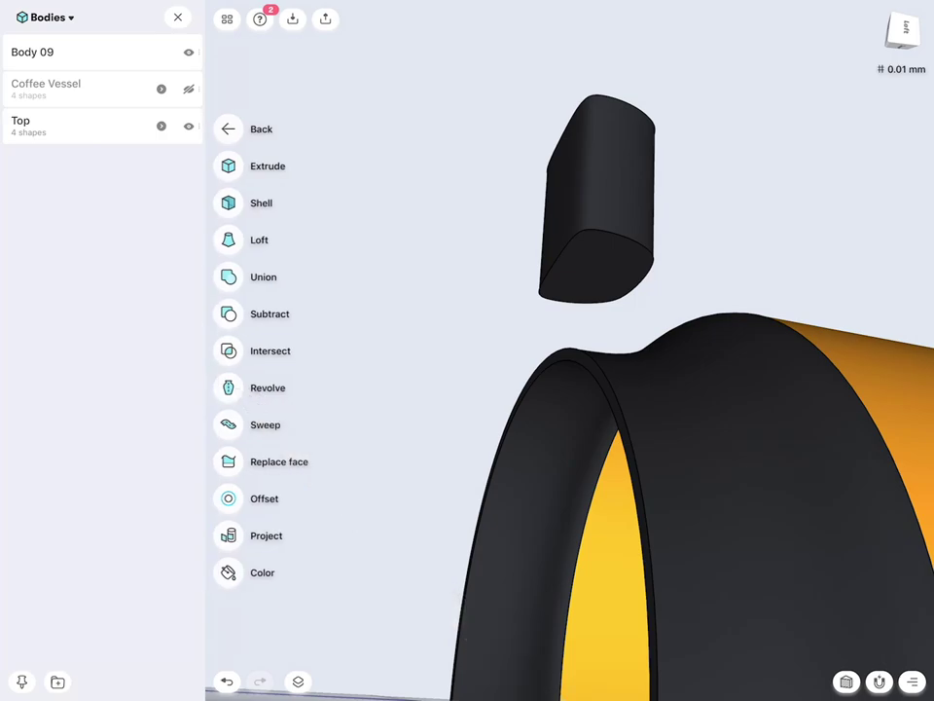
{"action": "left_click", "coordinate": [234, 462]}
{"action": "left_click", "coordinate": [588, 268]}
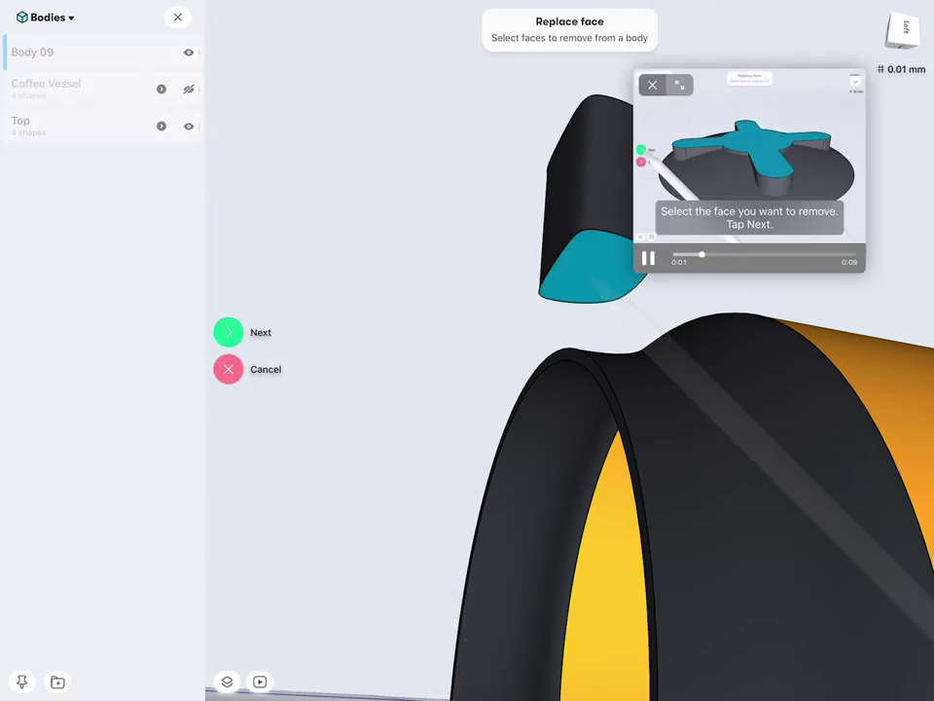
{"action": "left_click", "coordinate": [652, 85]}
{"action": "left_click", "coordinate": [227, 331]}
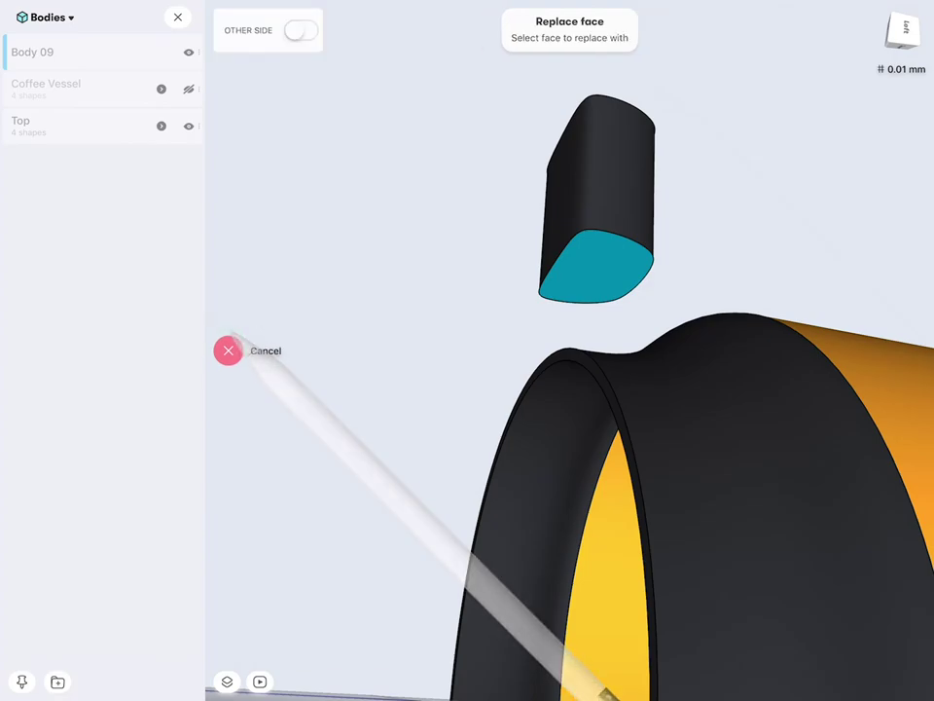
{"action": "left_click_drag", "start_coordinate": [745, 474], "coordinate": [739, 495]}
{"action": "left_click", "coordinate": [590, 198]}
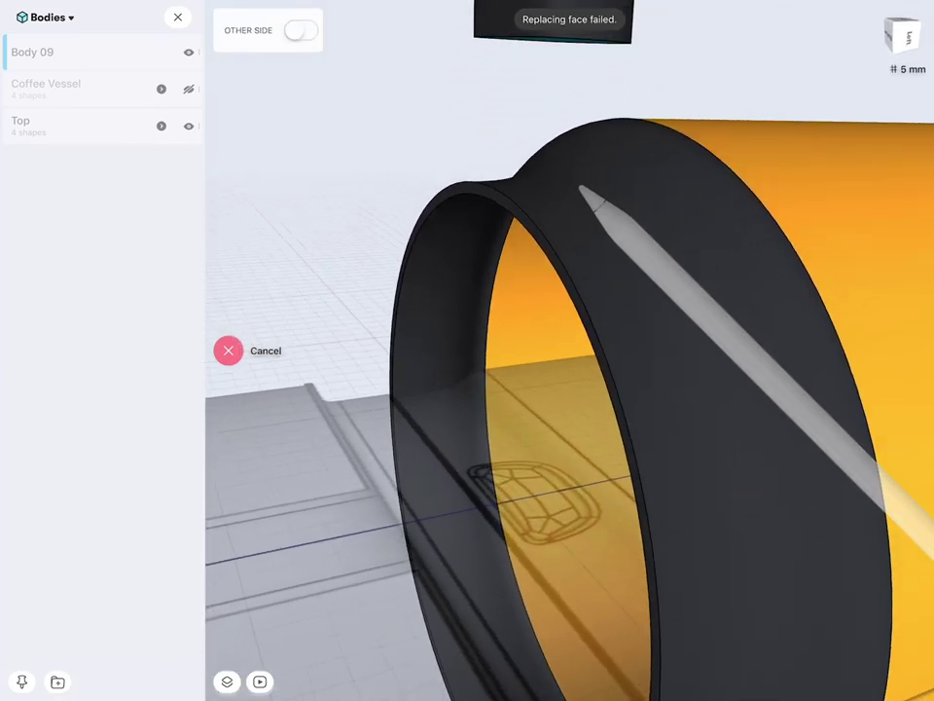
{"action": "middle_click_drag", "start_coordinate": [681, 220], "coordinate": [701, 214]}
{"action": "left_click", "coordinate": [464, 178]}
Hide the car reference image from the Images list.
{"action": "left_click", "coordinate": [44, 16]}
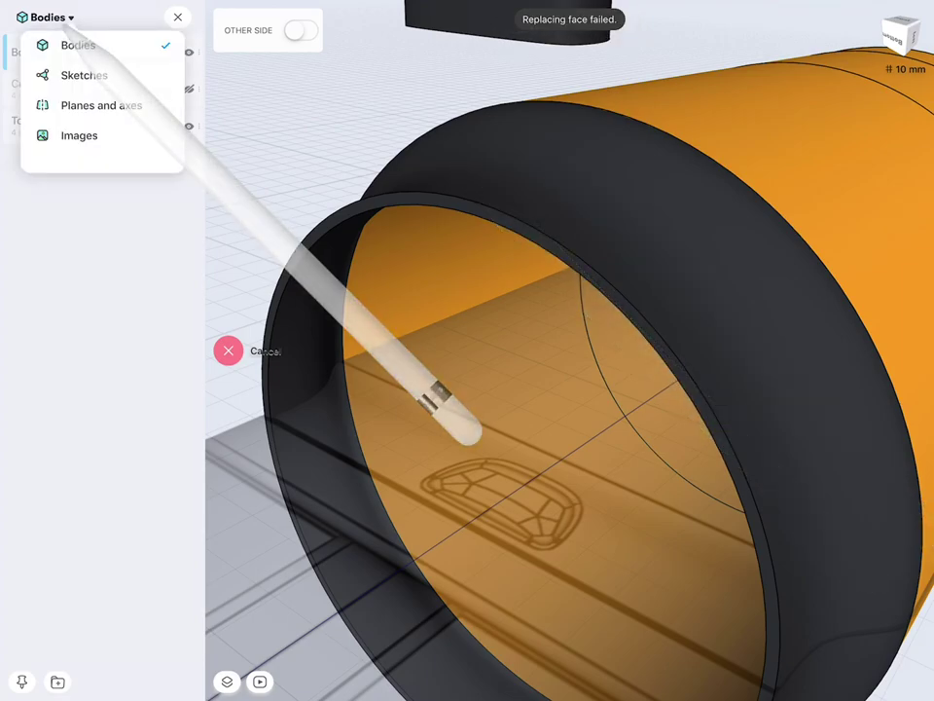
{"action": "left_click", "coordinate": [101, 105]}
{"action": "left_click", "coordinate": [44, 17]}
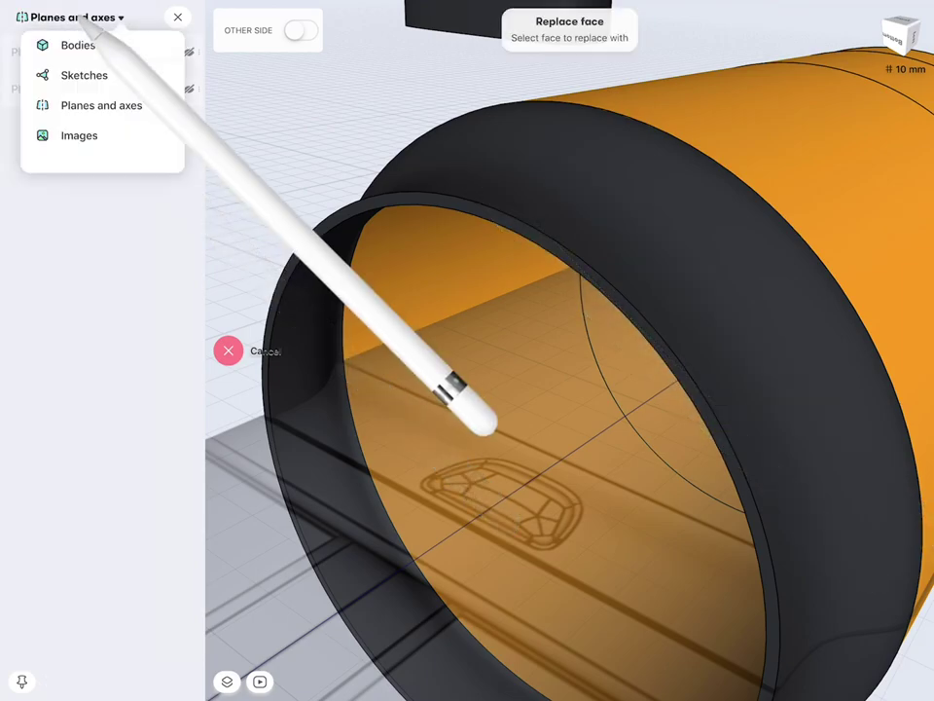
{"action": "left_click", "coordinate": [79, 135]}
{"action": "left_click", "coordinate": [189, 51]}
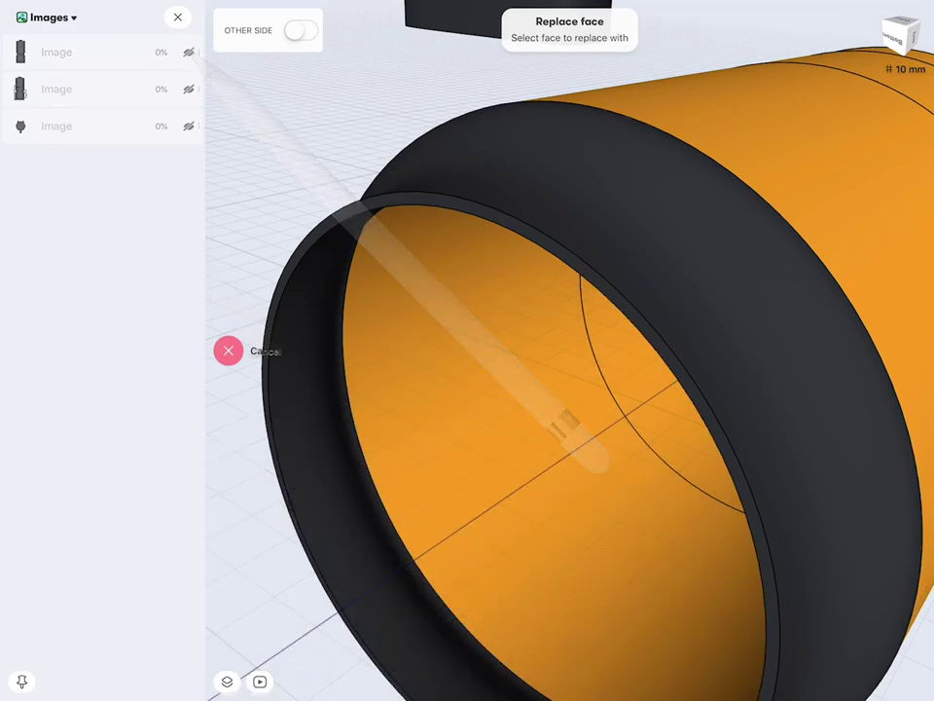
{"action": "left_click", "coordinate": [531, 177]}
Pick the rim face again and check the top, front, back, right, left and bottom views.
{"action": "middle_click_drag", "start_coordinate": [659, 274], "coordinate": [620, 313]}
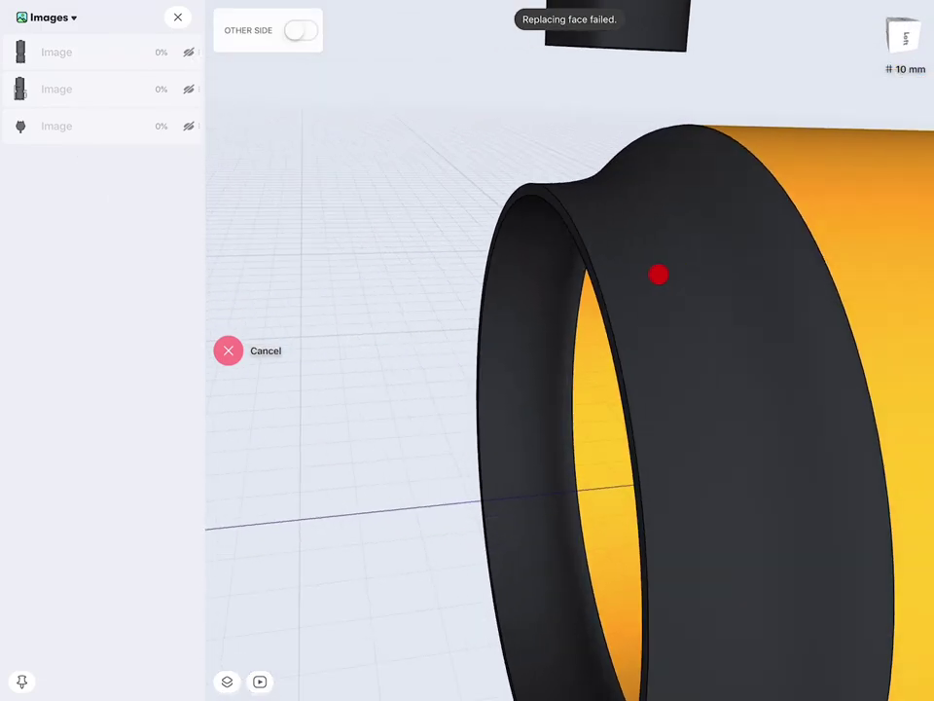
{"action": "left_click", "coordinate": [505, 245]}
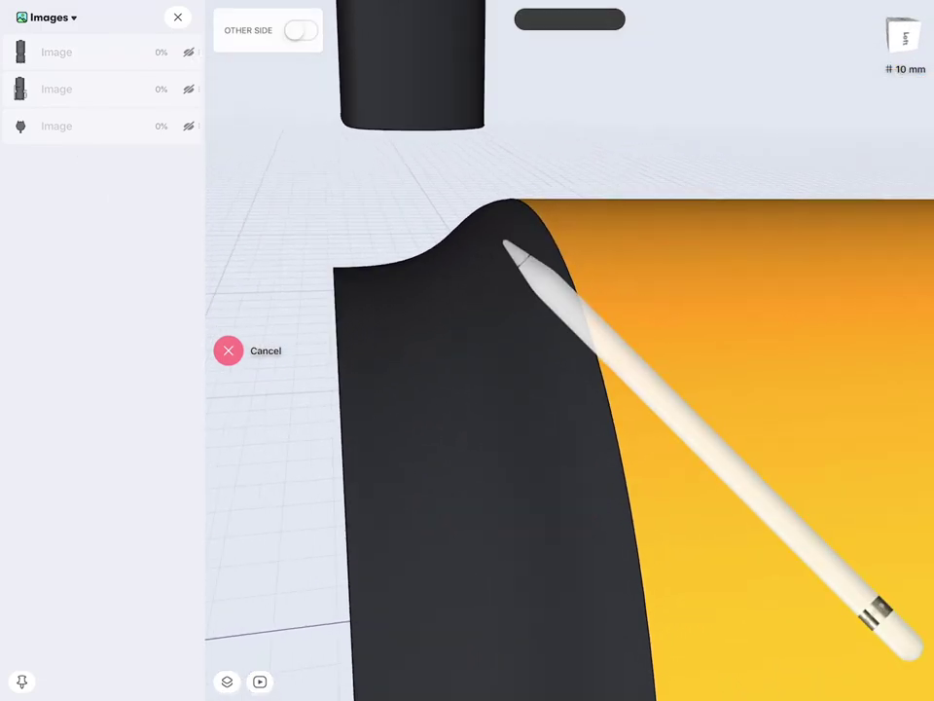
{"action": "middle_click_drag", "start_coordinate": [753, 254], "coordinate": [761, 308]}
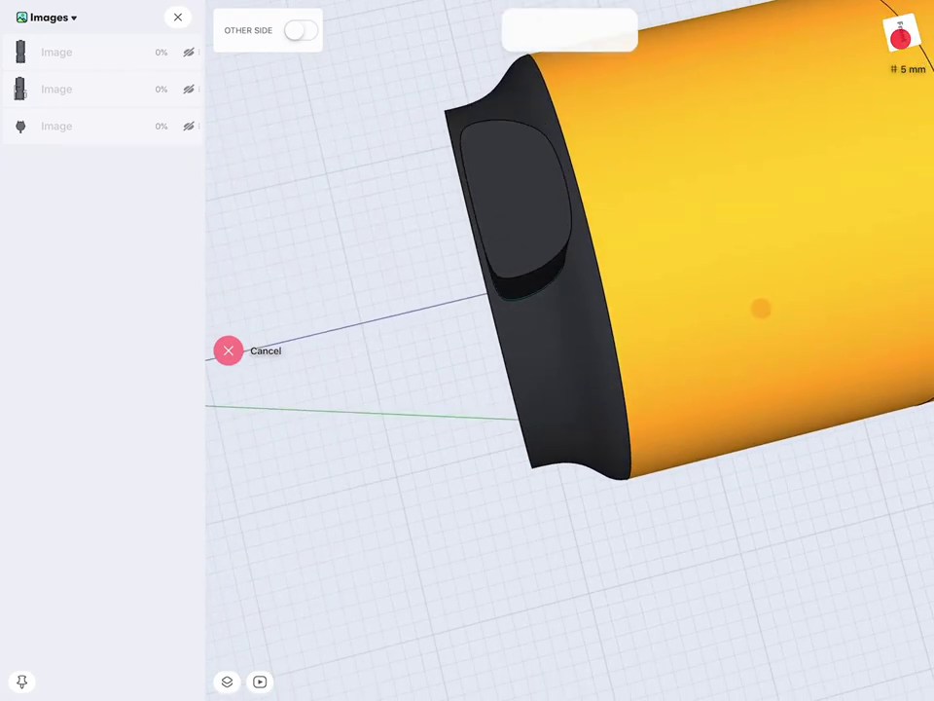
{"action": "left_click", "coordinate": [900, 37]}
{"action": "left_click", "coordinate": [839, 221]}
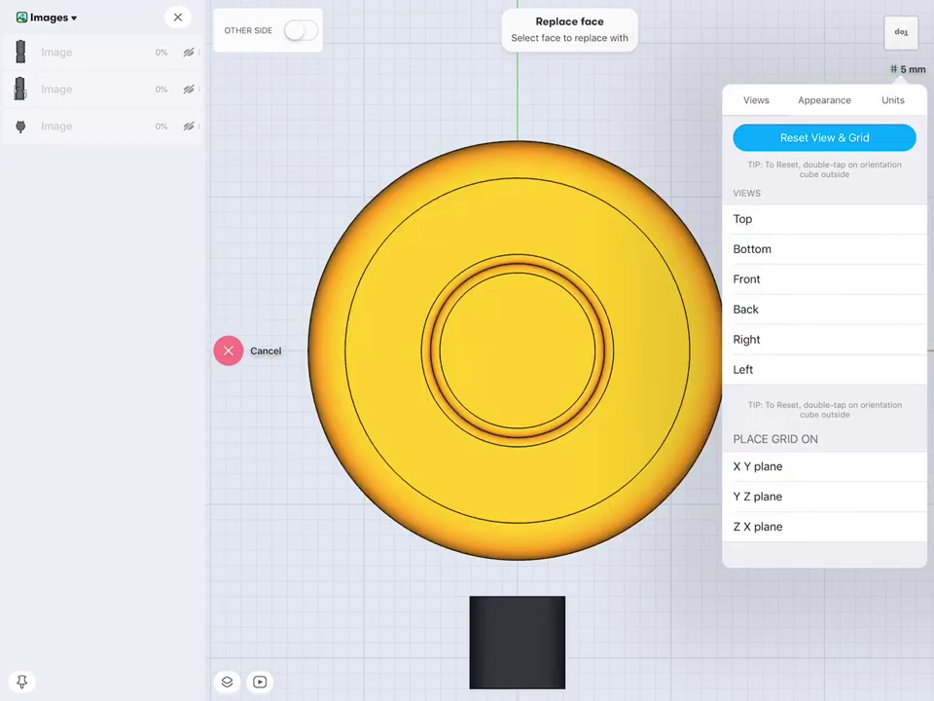
{"action": "left_click", "coordinate": [813, 280]}
{"action": "left_click", "coordinate": [815, 309]}
{"action": "left_click", "coordinate": [816, 340]}
{"action": "left_click", "coordinate": [817, 370]}
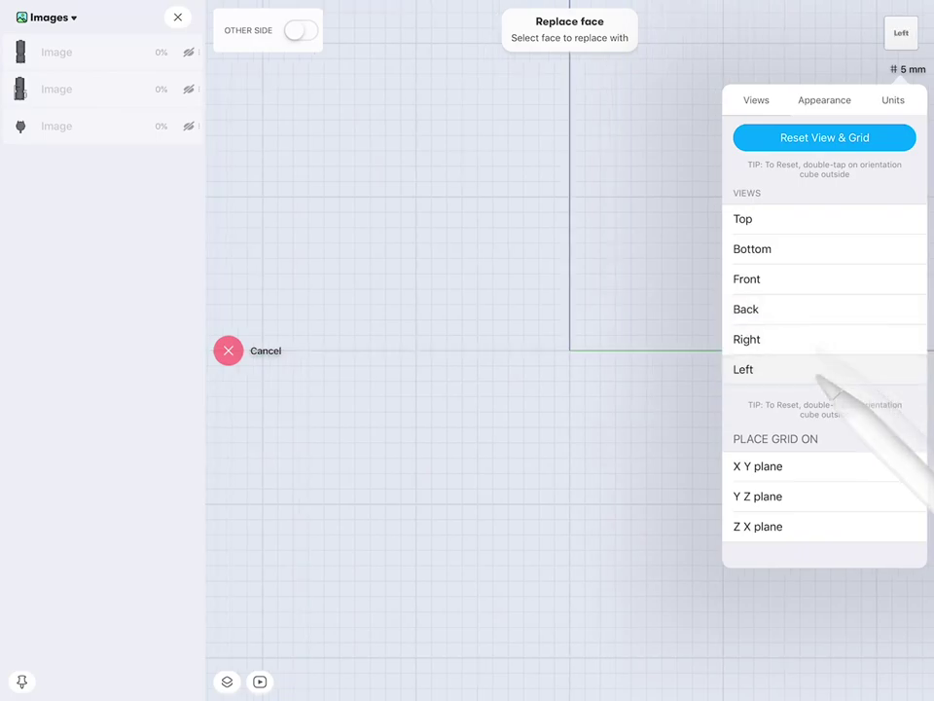
{"action": "left_click", "coordinate": [813, 251]}
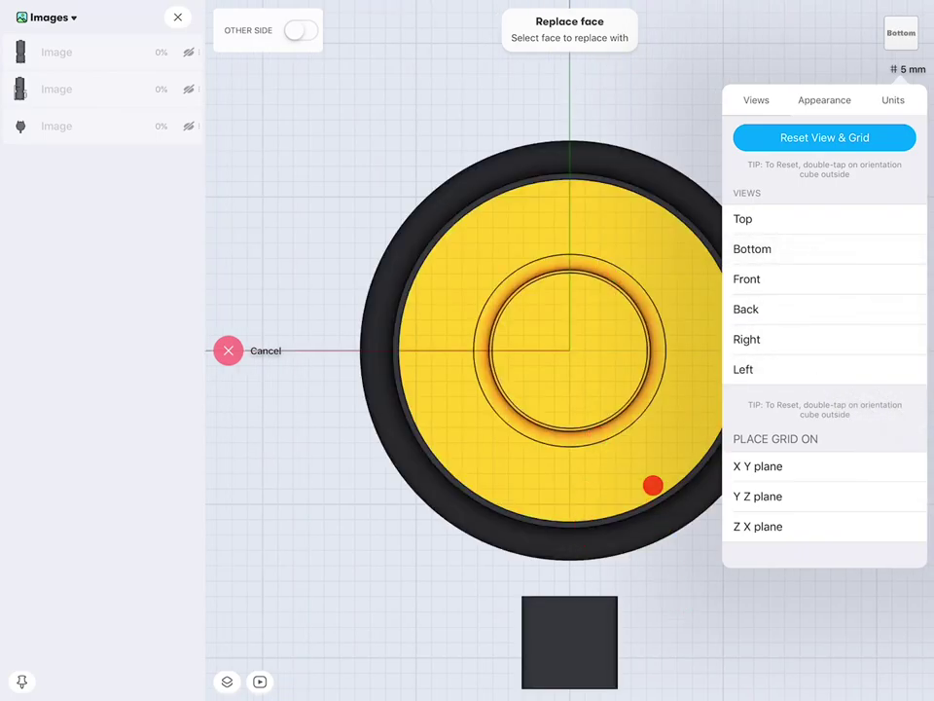
{"action": "left_click", "coordinate": [651, 571]}
Zoom onto the cup rim, pick it once more, then cancel the failed face replacement.
{"action": "scroll", "coordinate": [663, 482], "scroll_direction": "up", "scroll_amount": 5}
{"action": "mouse_move", "coordinate": [662, 481]}
{"action": "left_mouse_down"}
{"action": "mouse_move", "coordinate": [724, 488]}
{"action": "mouse_move", "coordinate": [704, 400]}
{"action": "left_mouse_up"}
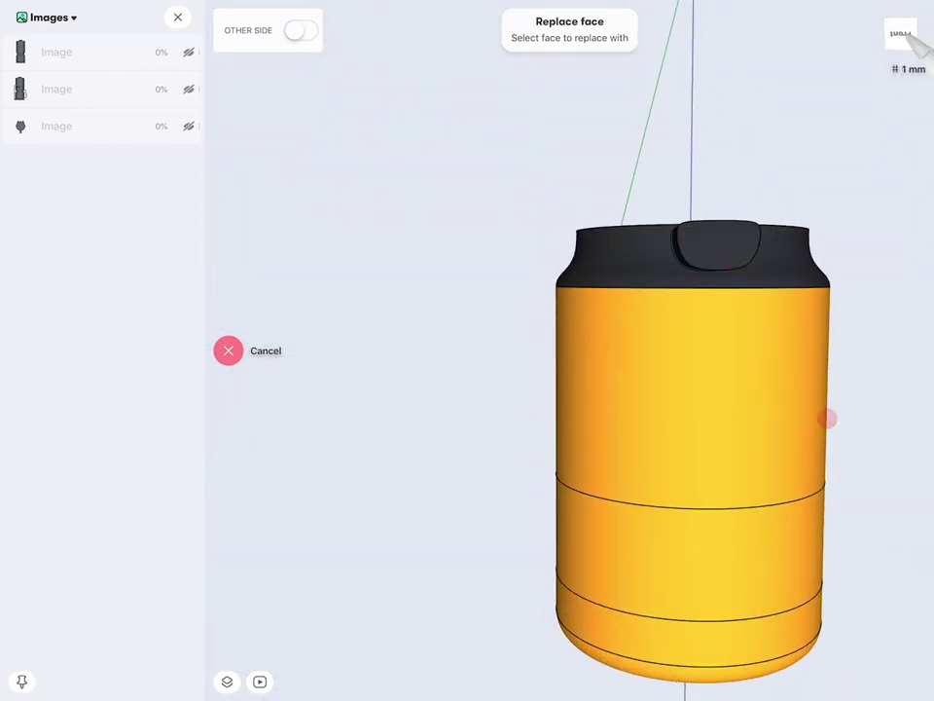
{"action": "left_click", "coordinate": [901, 35]}
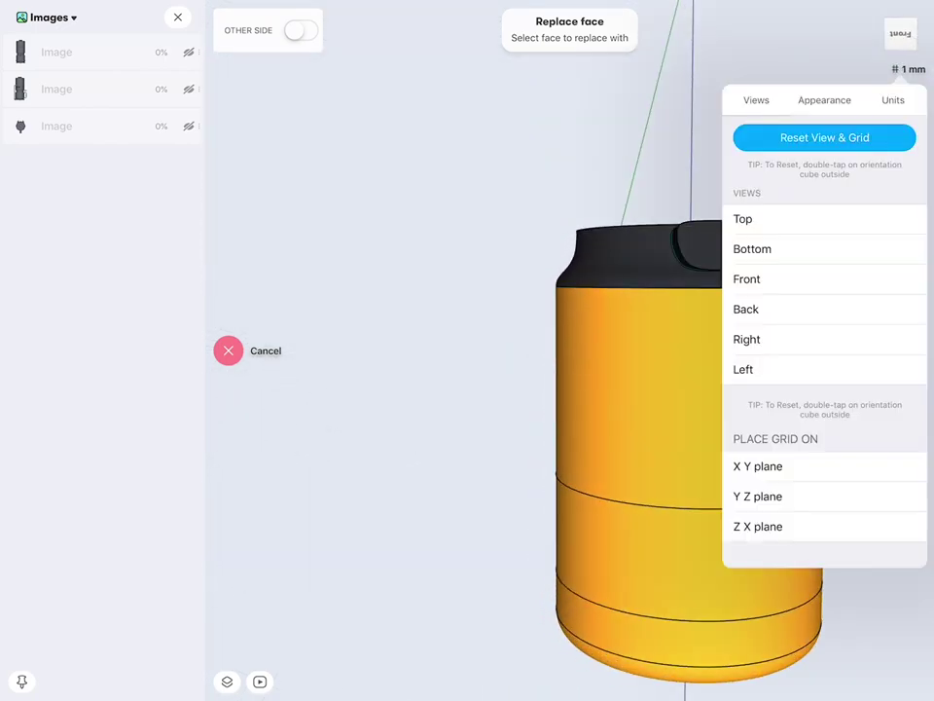
{"action": "left_click", "coordinate": [814, 279]}
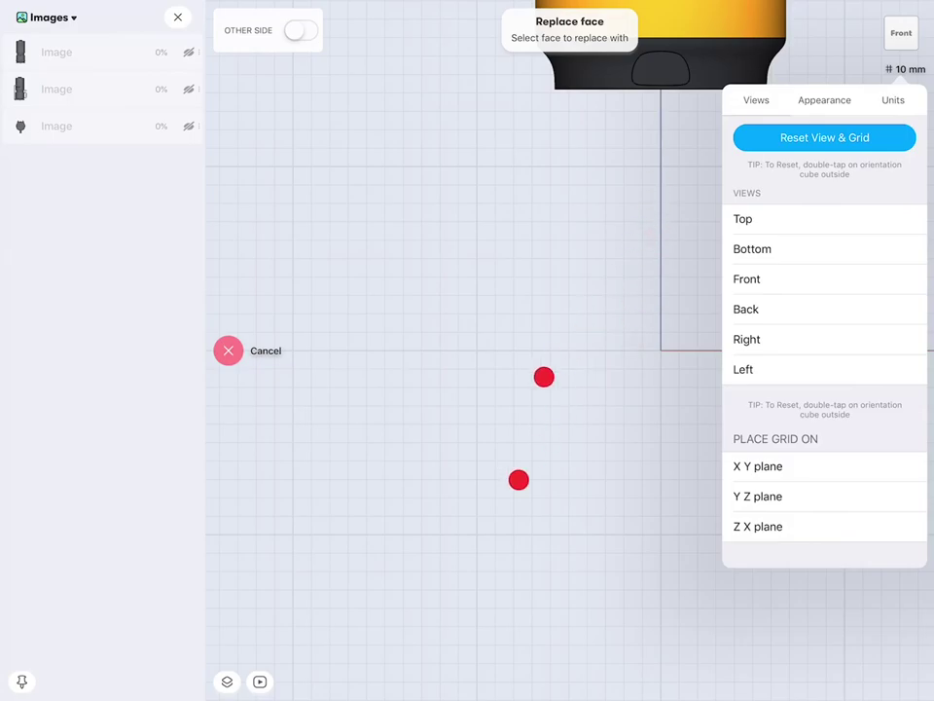
{"action": "left_click", "coordinate": [543, 377]}
{"action": "scroll", "coordinate": [613, 564], "scroll_direction": "up", "scroll_amount": 3}
{"action": "scroll", "coordinate": [681, 487], "scroll_direction": "up", "scroll_amount": 3}
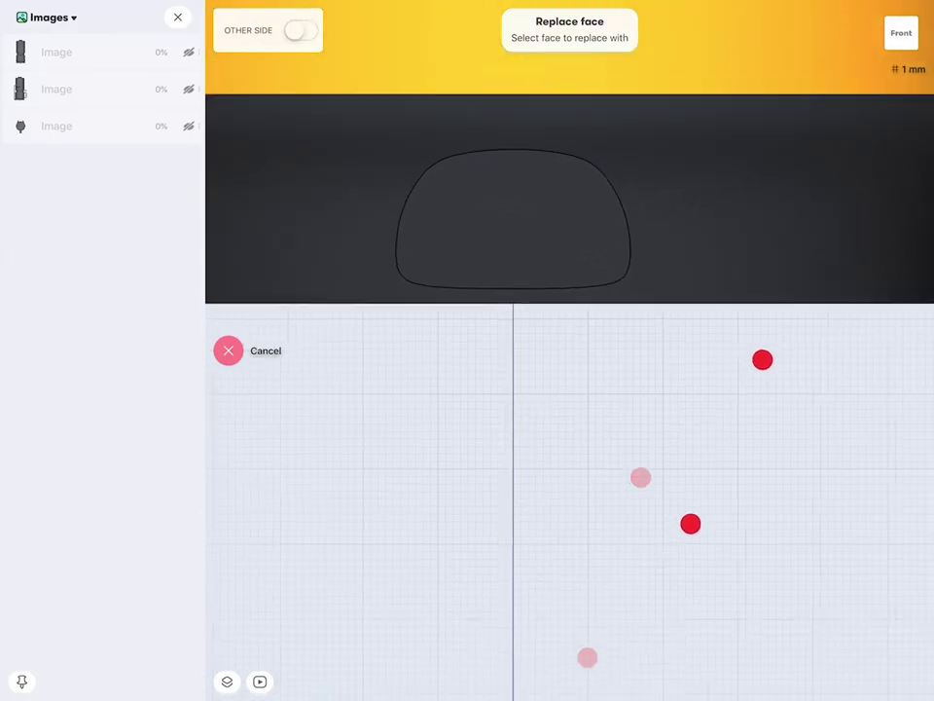
{"action": "scroll", "coordinate": [726, 431], "scroll_direction": "down", "scroll_amount": 5}
{"action": "mouse_move", "coordinate": [655, 478]}
{"action": "left_mouse_down"}
{"action": "mouse_move", "coordinate": [672, 495]}
{"action": "mouse_move", "coordinate": [692, 411]}
{"action": "left_mouse_up"}
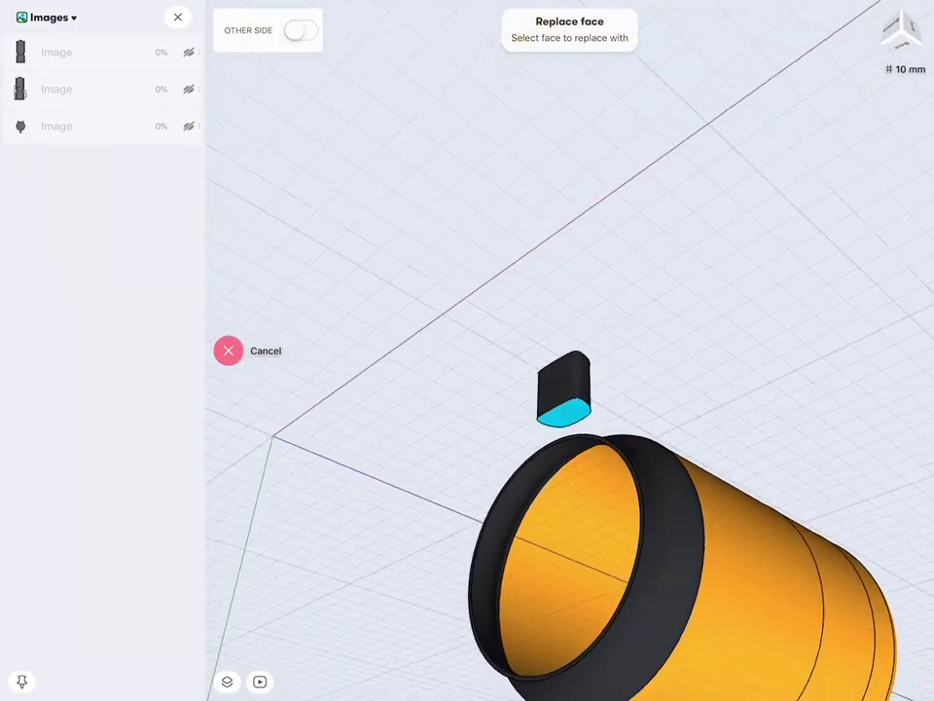
{"action": "scroll", "coordinate": [693, 410], "scroll_direction": "up", "scroll_amount": 3}
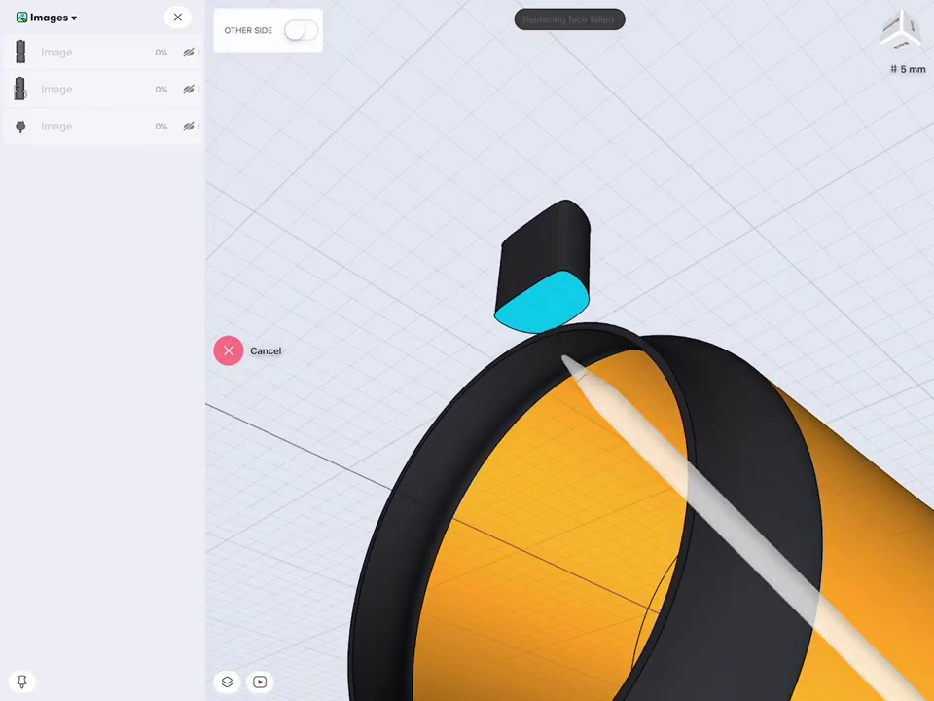
{"action": "left_click", "coordinate": [565, 360]}
{"action": "left_click", "coordinate": [229, 350]}
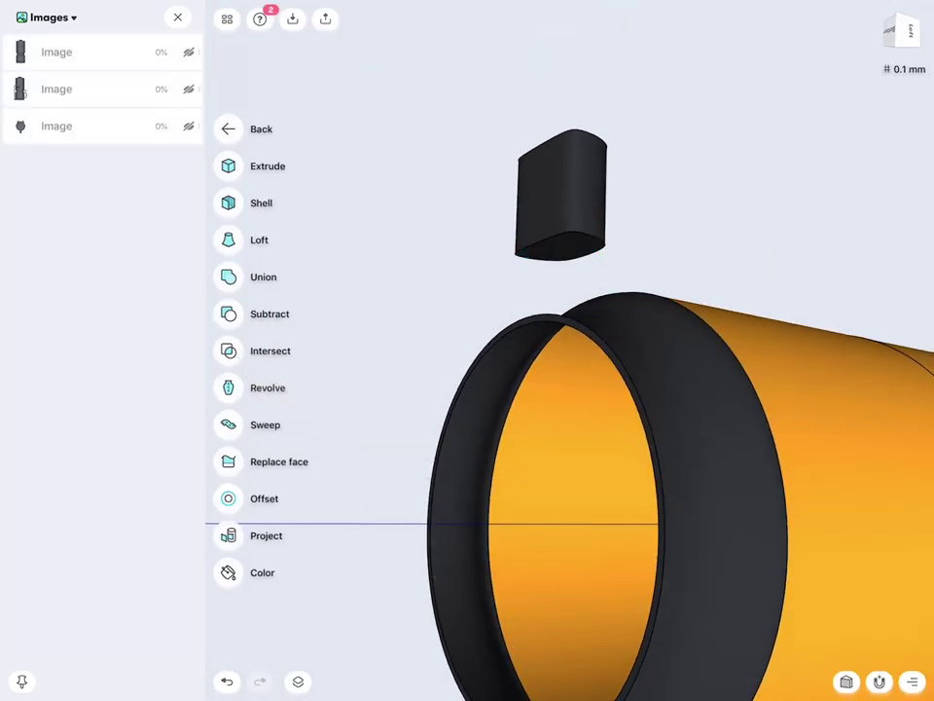
Retry Replace face with the cap's bottom face and the rim as replacement.
{"action": "left_click", "coordinate": [280, 461]}
{"action": "scroll", "coordinate": [745, 292], "scroll_direction": "up", "scroll_amount": 3}
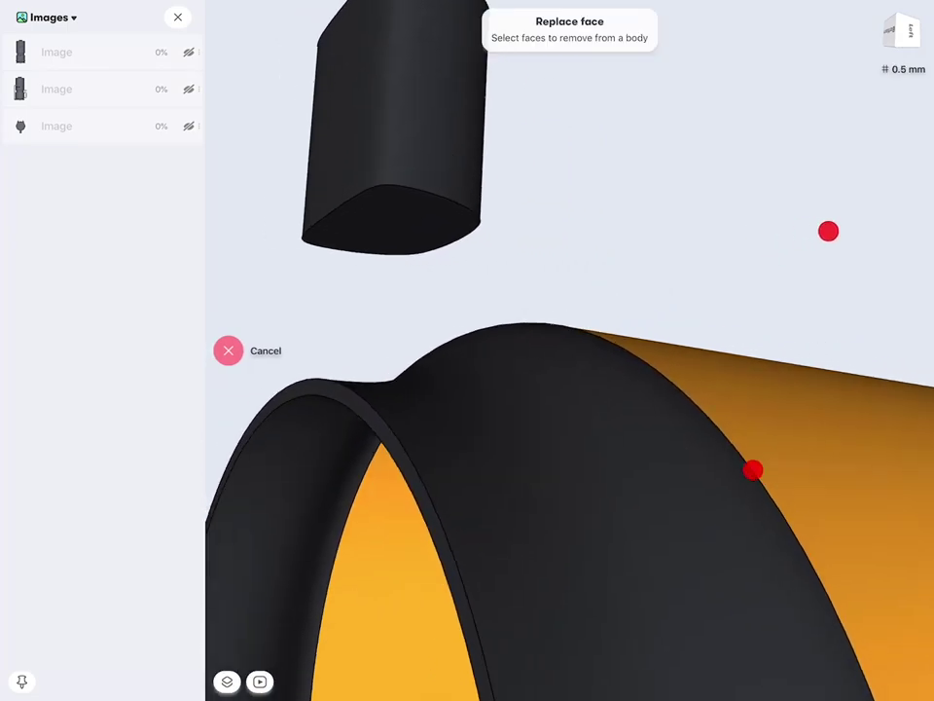
{"action": "left_click", "coordinate": [468, 232]}
{"action": "scroll", "coordinate": [563, 327], "scroll_direction": "down", "scroll_amount": 3}
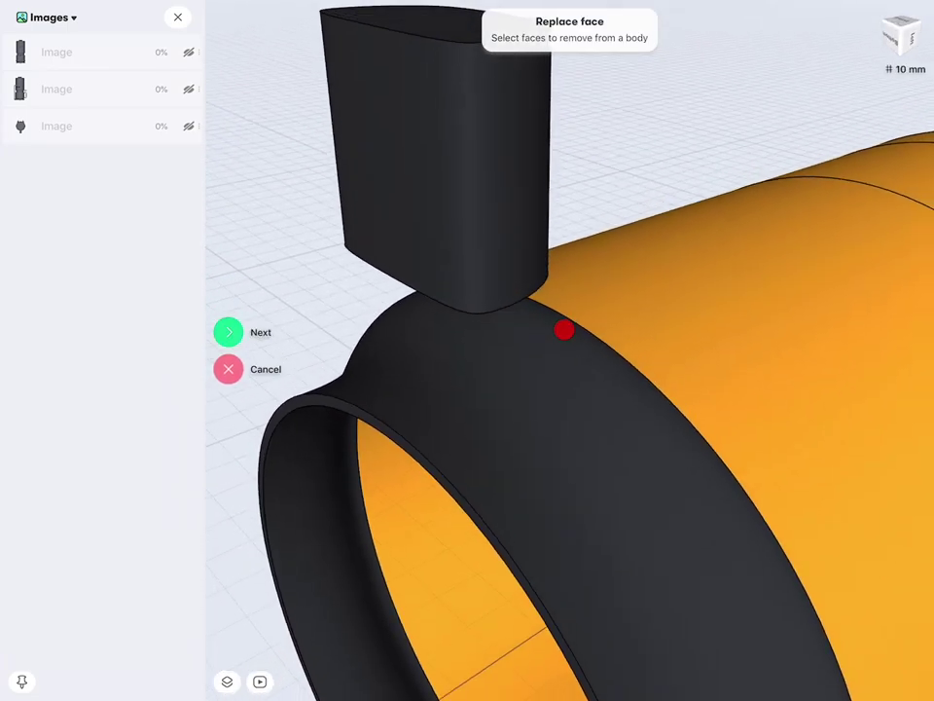
{"action": "left_click", "coordinate": [227, 333]}
{"action": "left_click", "coordinate": [478, 355]}
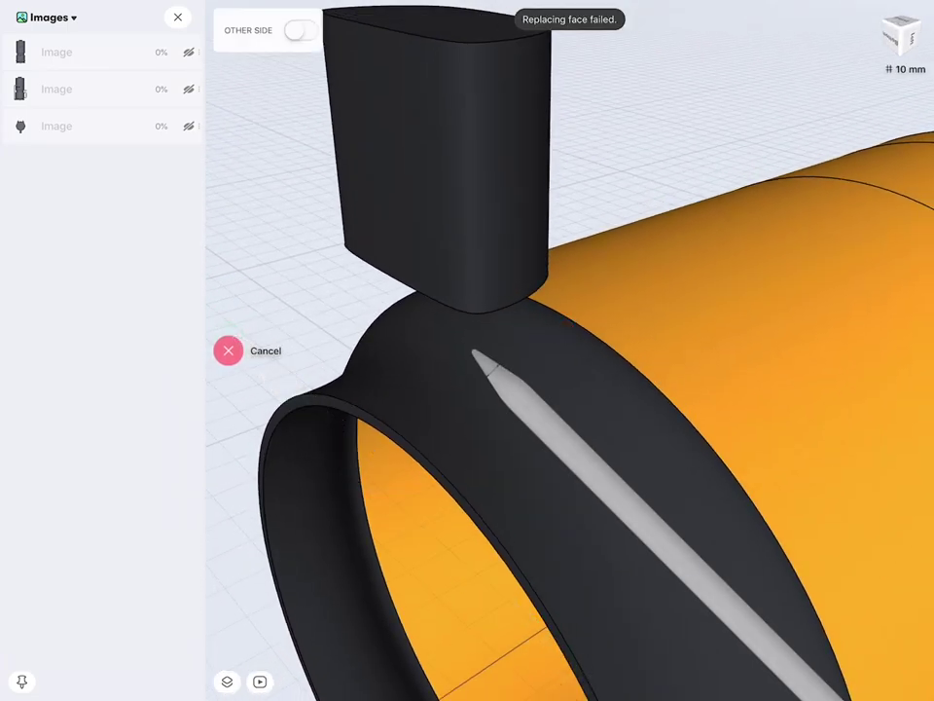
{"action": "scroll", "coordinate": [720, 350], "scroll_direction": "down", "scroll_amount": 3}
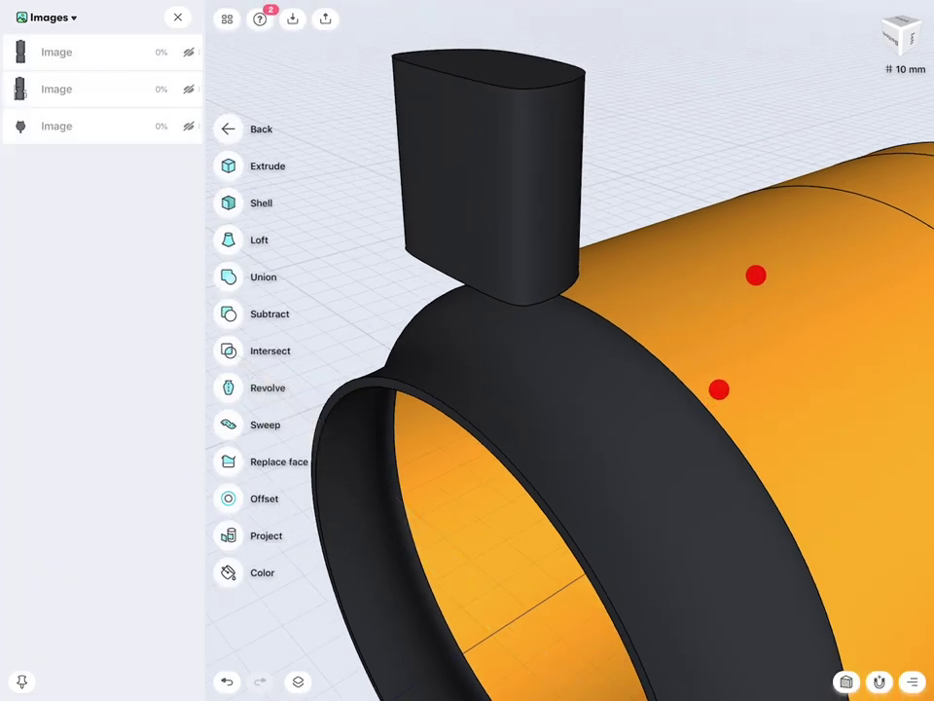
{"action": "scroll", "coordinate": [720, 353], "scroll_direction": "down", "scroll_amount": 2}
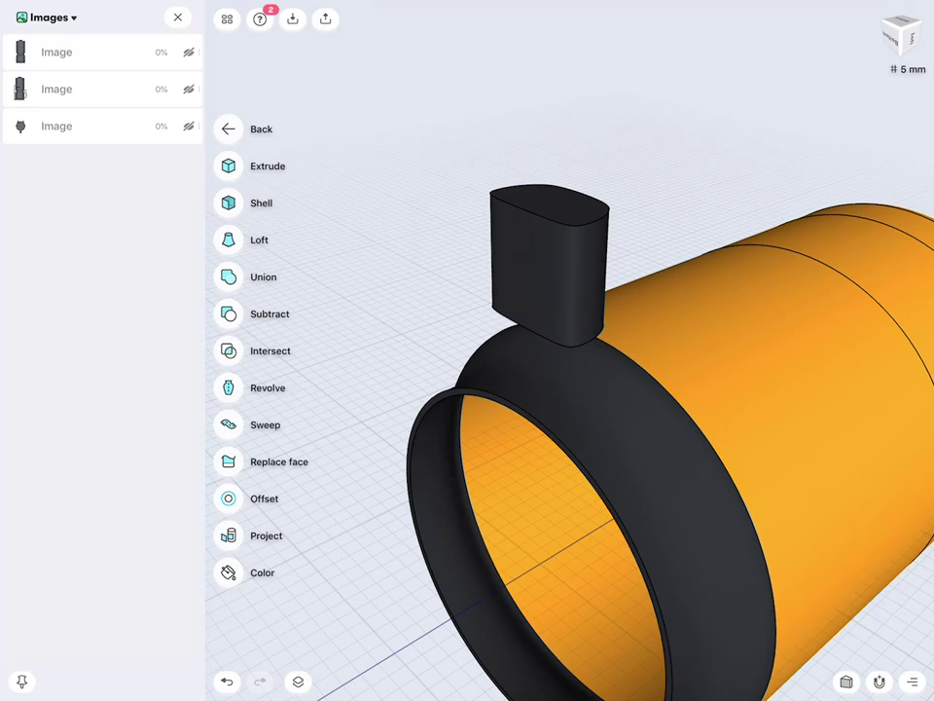
Push the cap's bottom face down to the rim, making the post 58 mm tall.
{"action": "left_click_drag", "start_coordinate": [726, 484], "coordinate": [715, 423]}
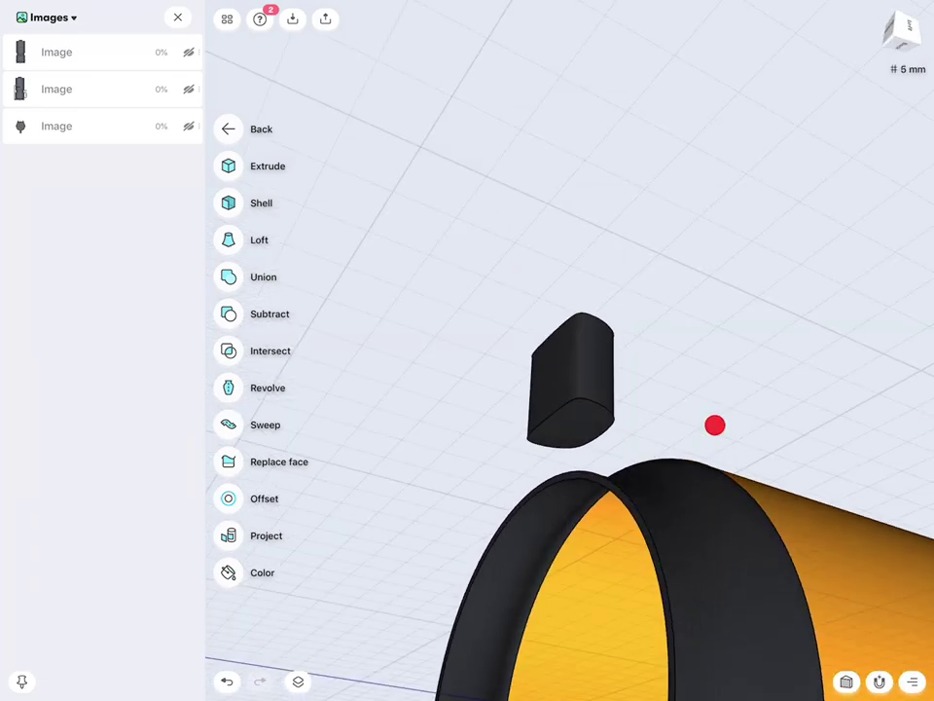
{"action": "scroll", "coordinate": [778, 379], "scroll_direction": "up", "scroll_amount": 5}
{"action": "left_click", "coordinate": [506, 326]}
{"action": "left_click_drag", "start_coordinate": [523, 317], "coordinate": [536, 496]}
{"action": "mouse_move", "coordinate": [757, 258]}
{"action": "left_mouse_down"}
{"action": "mouse_move", "coordinate": [848, 398]}
{"action": "mouse_move", "coordinate": [759, 411]}
{"action": "mouse_move", "coordinate": [747, 397]}
{"action": "mouse_move", "coordinate": [757, 338]}
{"action": "mouse_move", "coordinate": [759, 373]}
{"action": "left_mouse_up"}
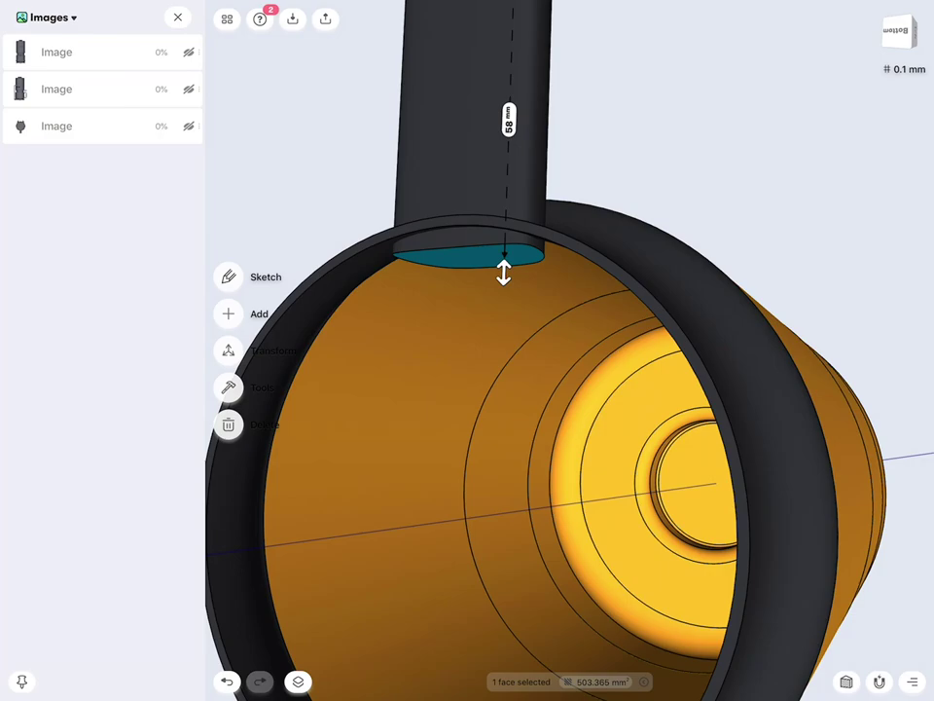
{"action": "left_click", "coordinate": [303, 135]}
{"action": "left_click", "coordinate": [49, 17]}
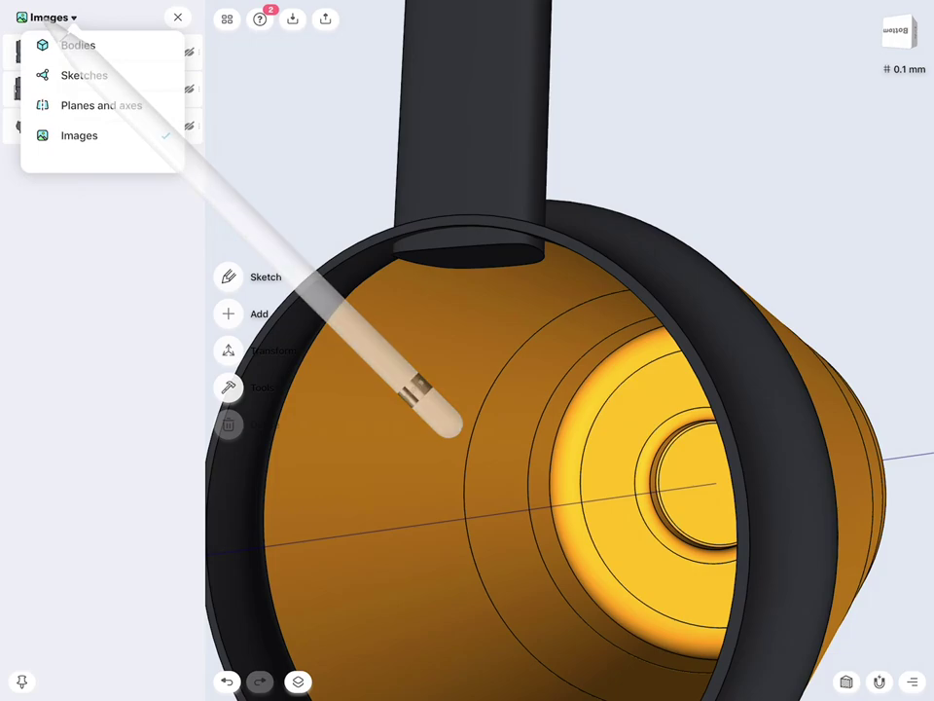
Hide the Top body in the Bodies list.
{"action": "left_click", "coordinate": [73, 44]}
{"action": "left_click", "coordinate": [598, 245]}
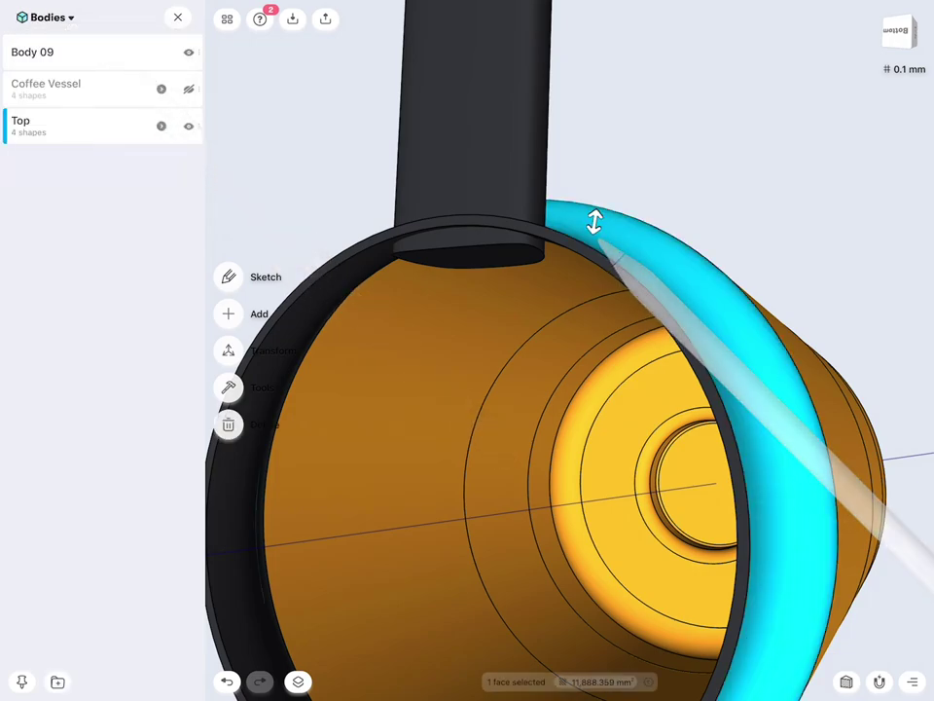
{"action": "left_click", "coordinate": [189, 126]}
{"action": "scroll", "coordinate": [734, 331], "scroll_direction": "down", "scroll_amount": 5}
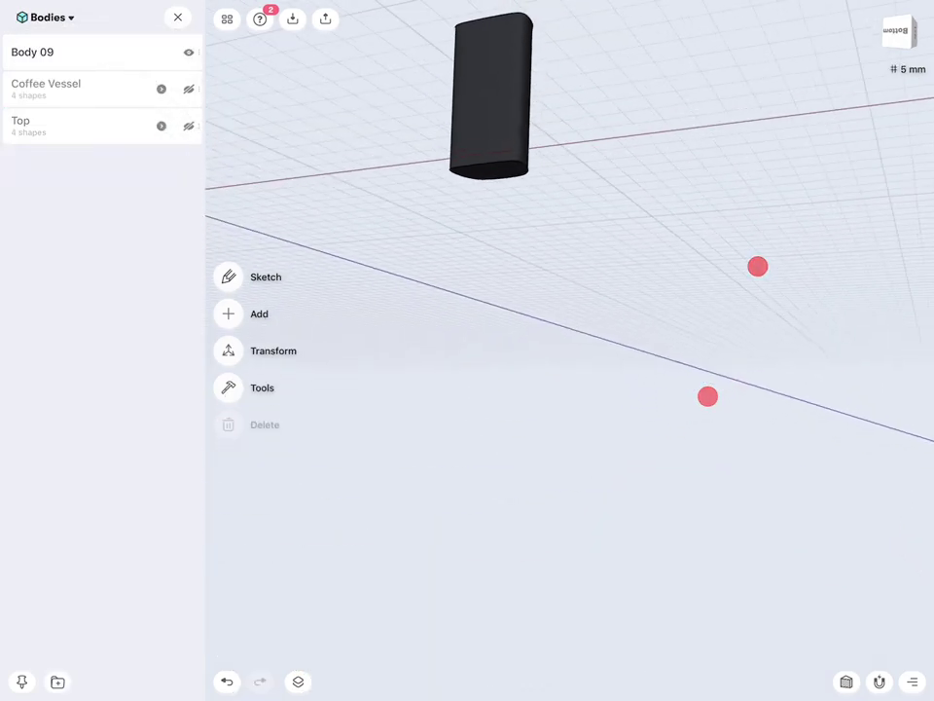
Show all three sketches and view their profiles from the side.
{"action": "left_click", "coordinate": [49, 16]}
{"action": "left_click", "coordinate": [97, 74]}
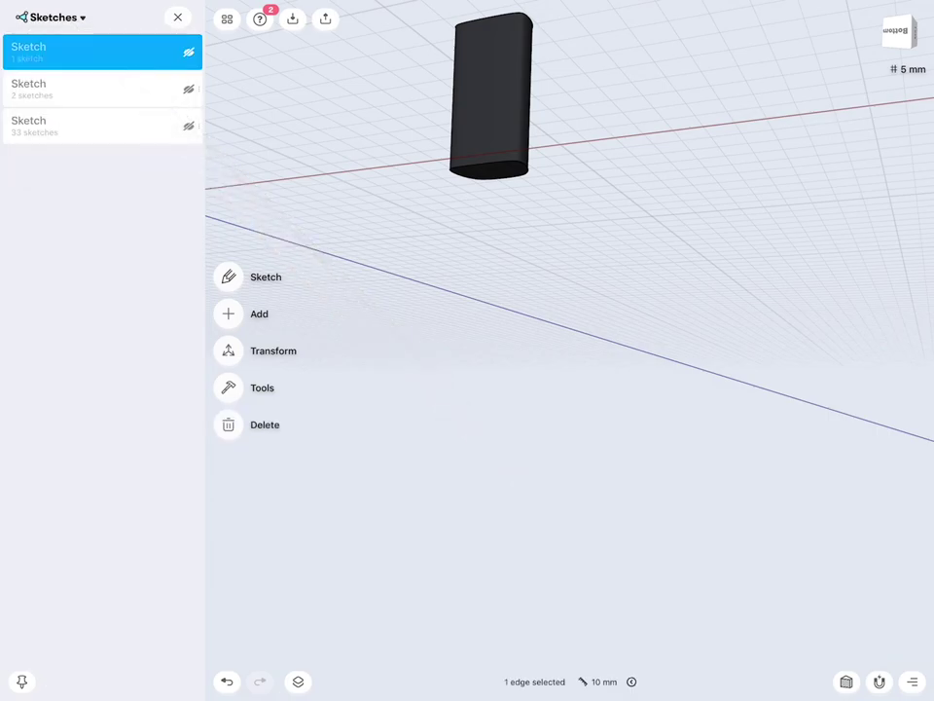
{"action": "left_click", "coordinate": [189, 88]}
{"action": "left_click", "coordinate": [189, 52]}
{"action": "left_click", "coordinate": [189, 126]}
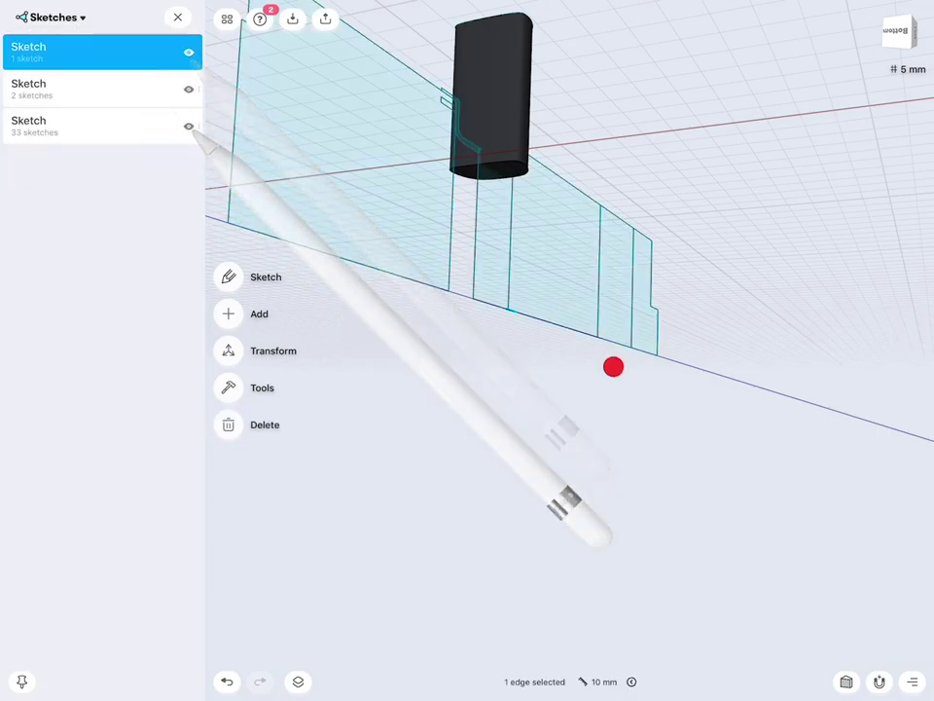
{"action": "left_click_drag", "start_coordinate": [612, 367], "coordinate": [579, 390]}
{"action": "scroll", "coordinate": [642, 350], "scroll_direction": "up", "scroll_amount": 5}
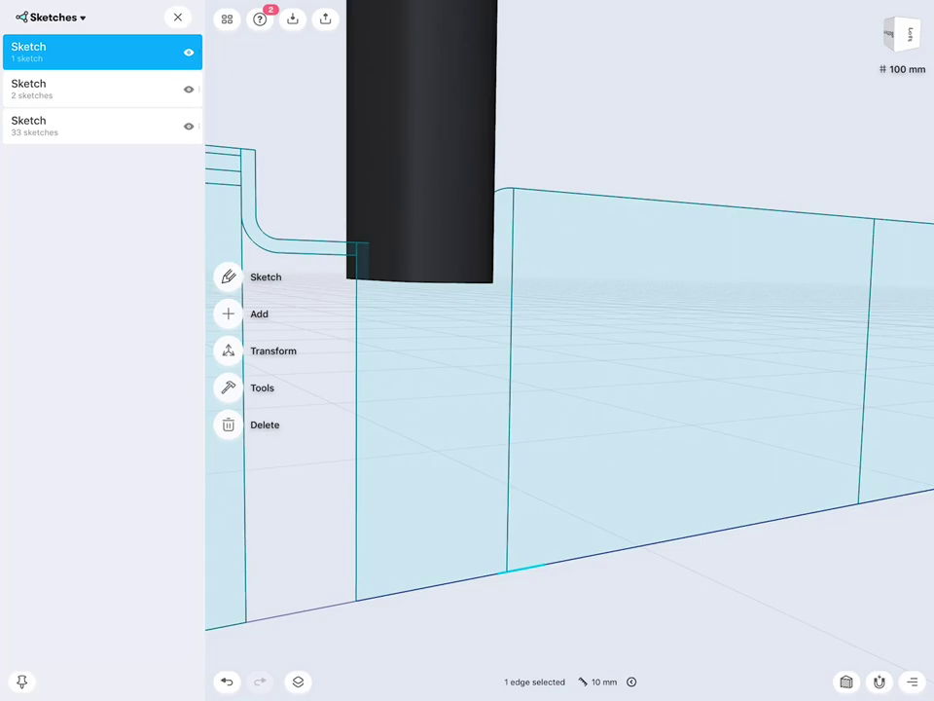
{"action": "left_click", "coordinate": [228, 388]}
{"action": "left_click", "coordinate": [227, 387]}
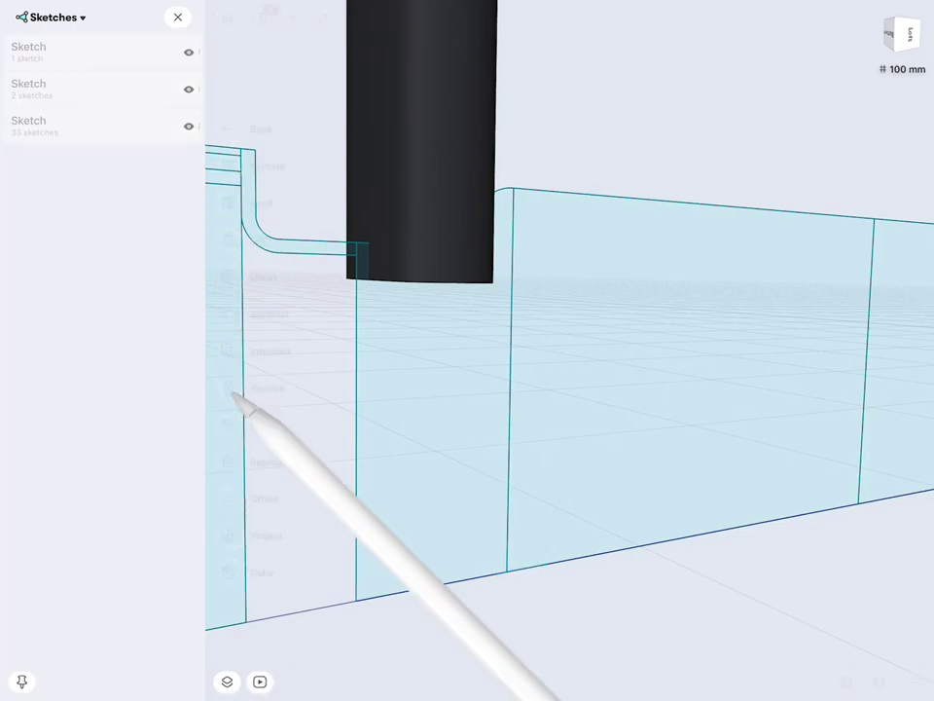
Revolve the rim profile 360° around the bottom edge into a disc.
{"action": "left_click", "coordinate": [441, 399]}
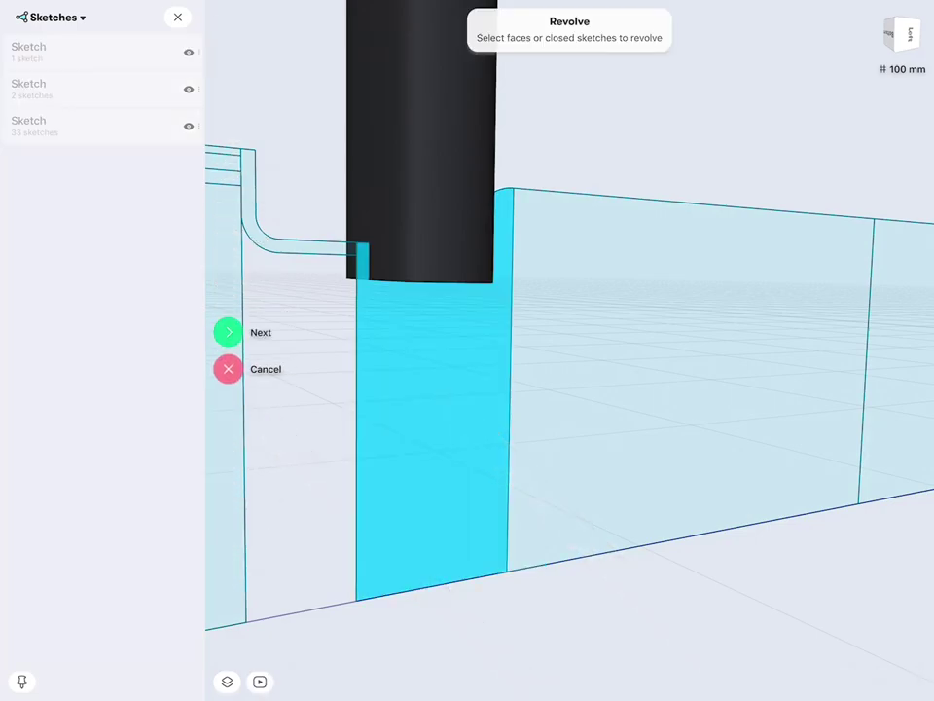
{"action": "left_click", "coordinate": [229, 332]}
{"action": "left_click", "coordinate": [459, 582]}
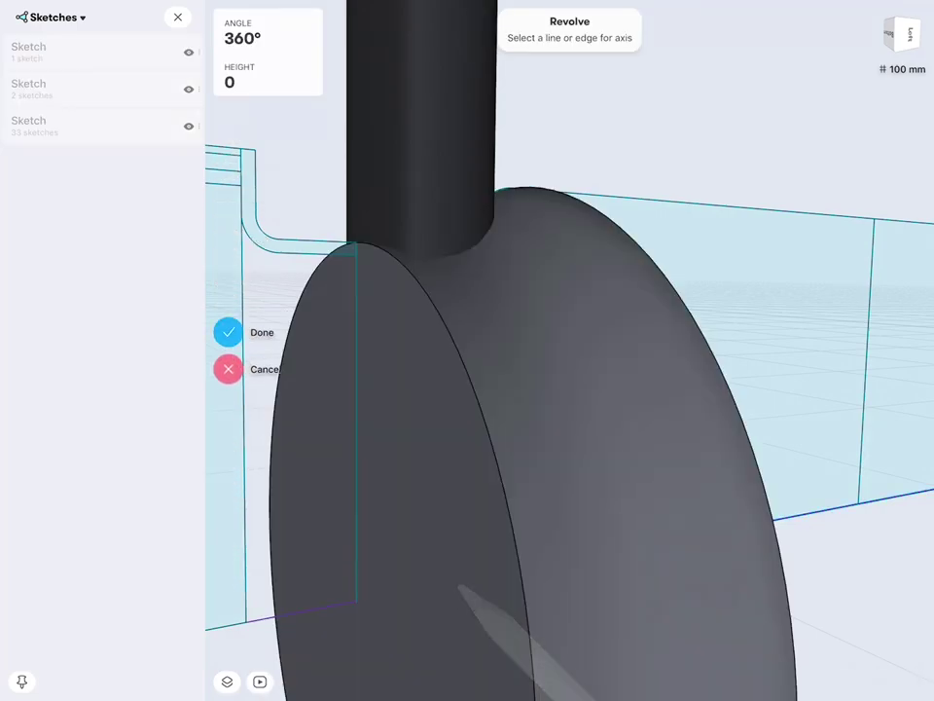
{"action": "left_click", "coordinate": [228, 332]}
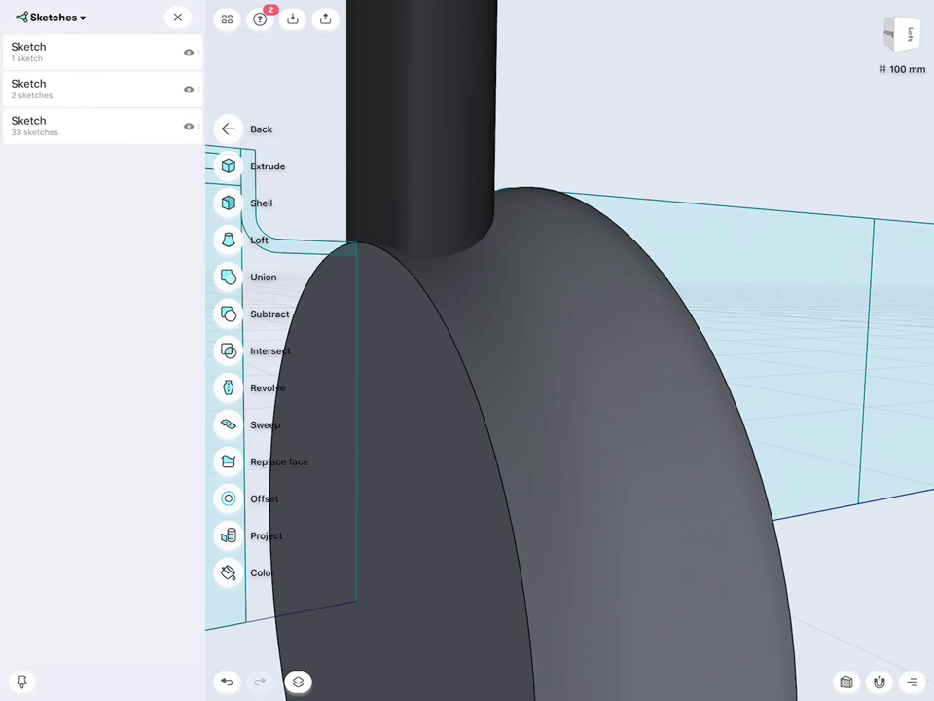
Subtract the cap from the disc, then undo the reversed result.
{"action": "left_click", "coordinate": [233, 313]}
{"action": "left_click", "coordinate": [538, 366]}
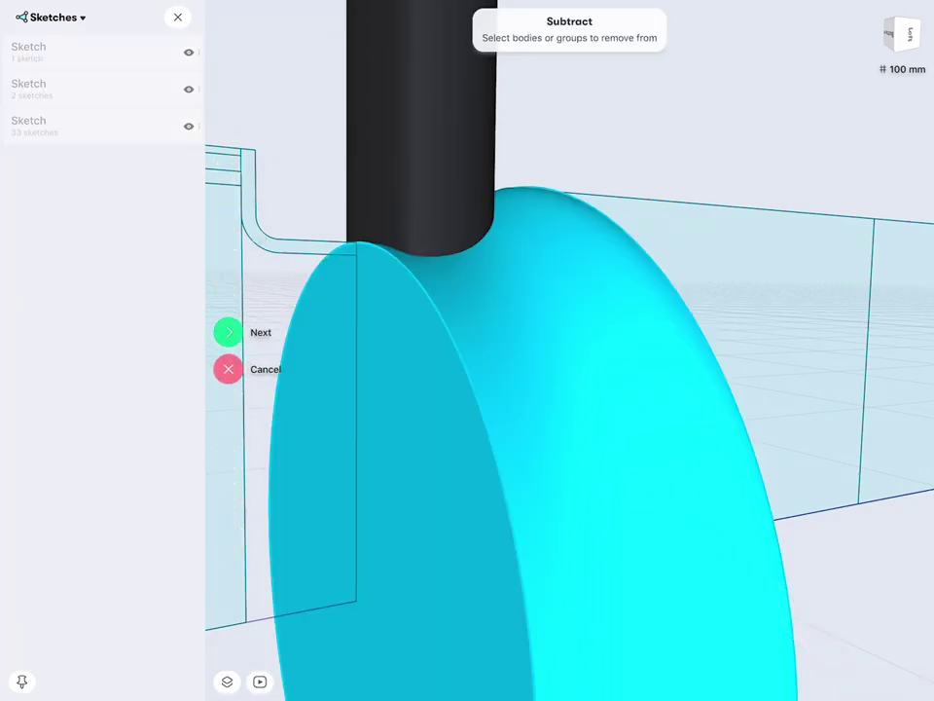
{"action": "left_click", "coordinate": [229, 332]}
{"action": "left_click", "coordinate": [418, 160]}
{"action": "left_click", "coordinate": [229, 332]}
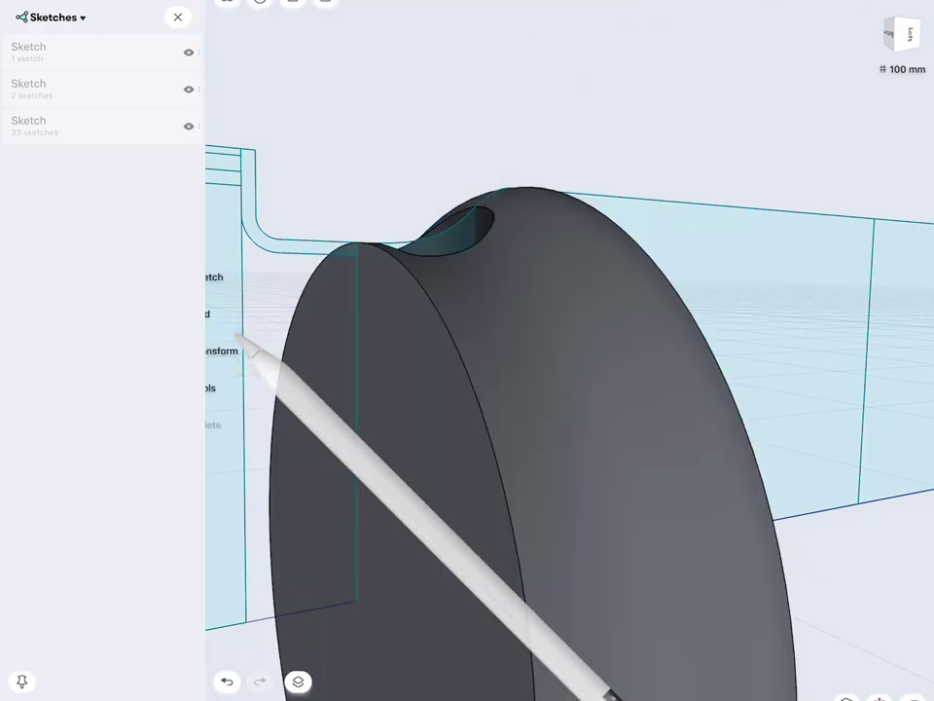
{"action": "left_click", "coordinate": [227, 681]}
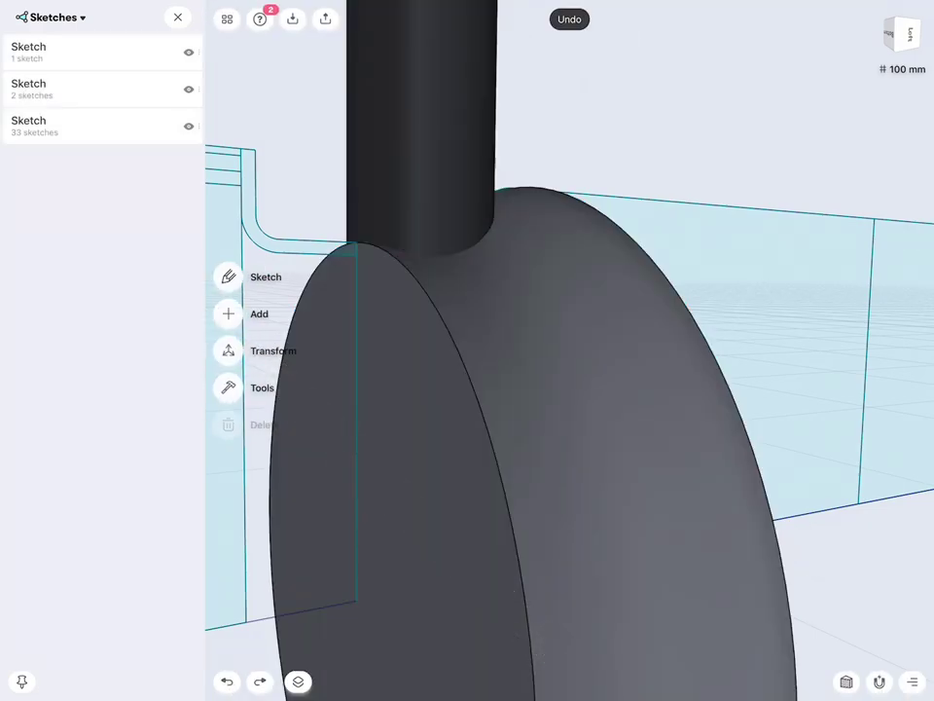
Subtract the disc from the cap cylinder so its bottom follows the rim's curve.
{"action": "left_click", "coordinate": [229, 387]}
{"action": "left_click", "coordinate": [229, 313]}
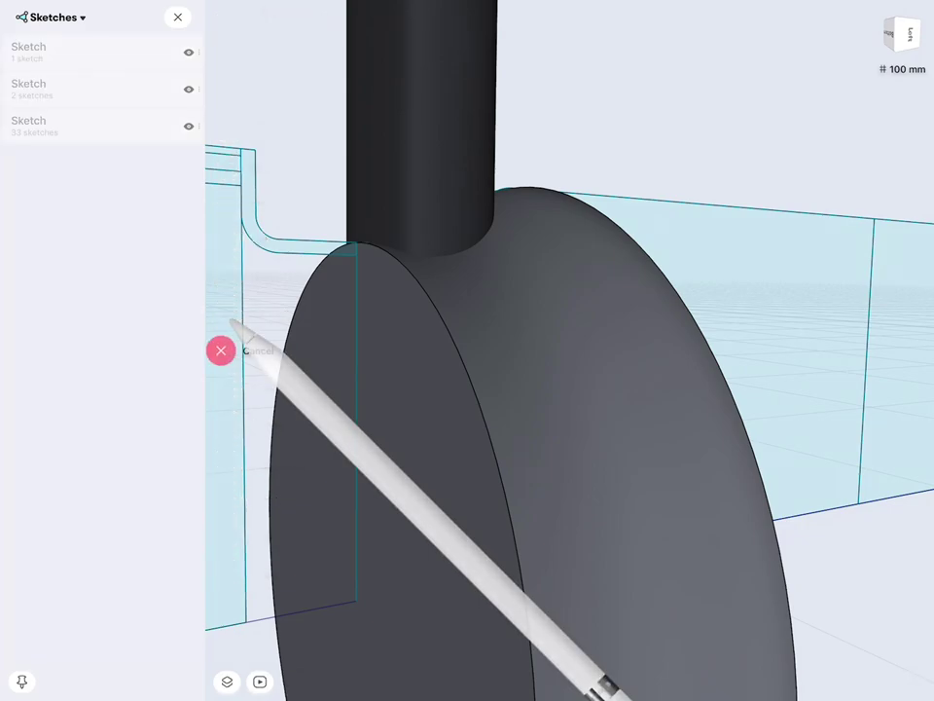
{"action": "left_click", "coordinate": [418, 129]}
{"action": "left_click", "coordinate": [228, 331]}
{"action": "left_click", "coordinate": [531, 323]}
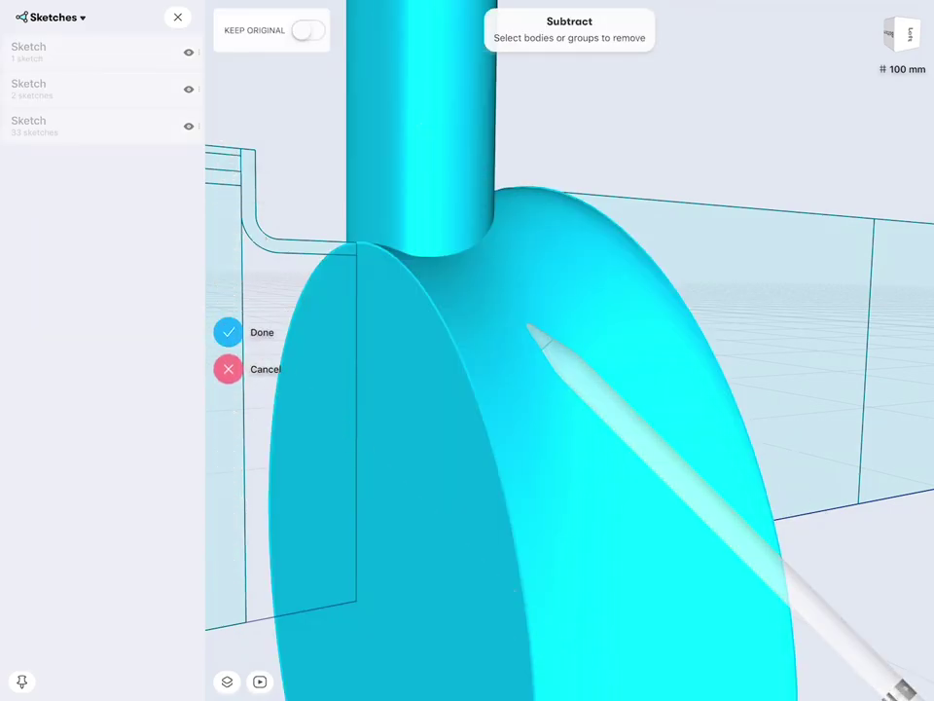
{"action": "left_click", "coordinate": [228, 332]}
{"action": "mouse_move", "coordinate": [545, 467]}
{"action": "middle_mouse_down"}
{"action": "mouse_move", "coordinate": [635, 424]}
{"action": "mouse_move", "coordinate": [711, 443]}
{"action": "mouse_move", "coordinate": [663, 457]}
{"action": "mouse_move", "coordinate": [611, 453]}
{"action": "middle_mouse_up"}
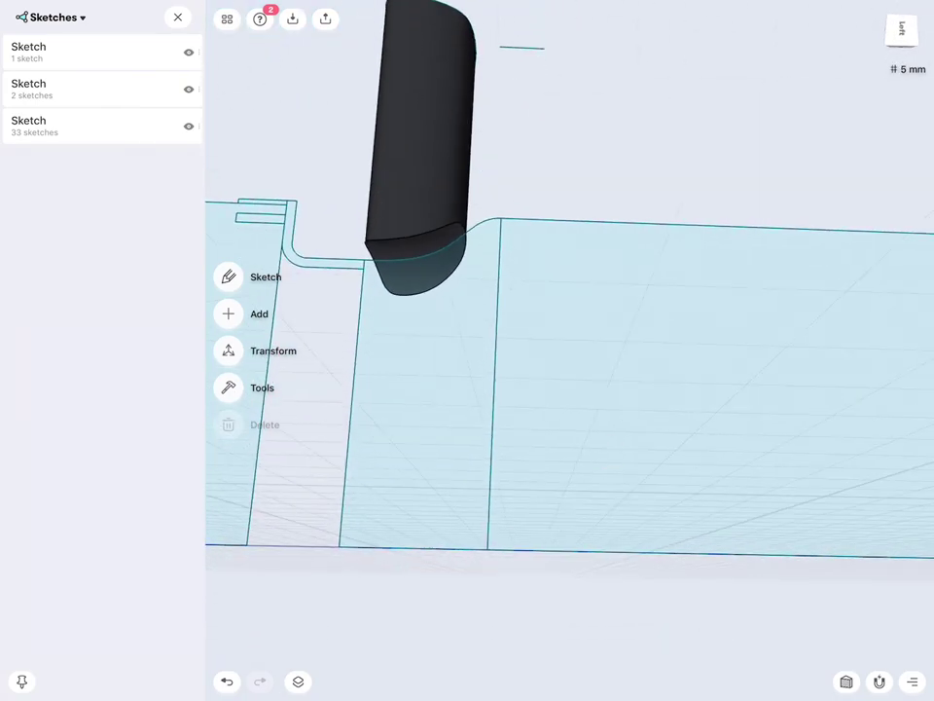
Unhide the Coffee Vessel and Top bodies.
{"action": "left_click", "coordinate": [81, 18]}
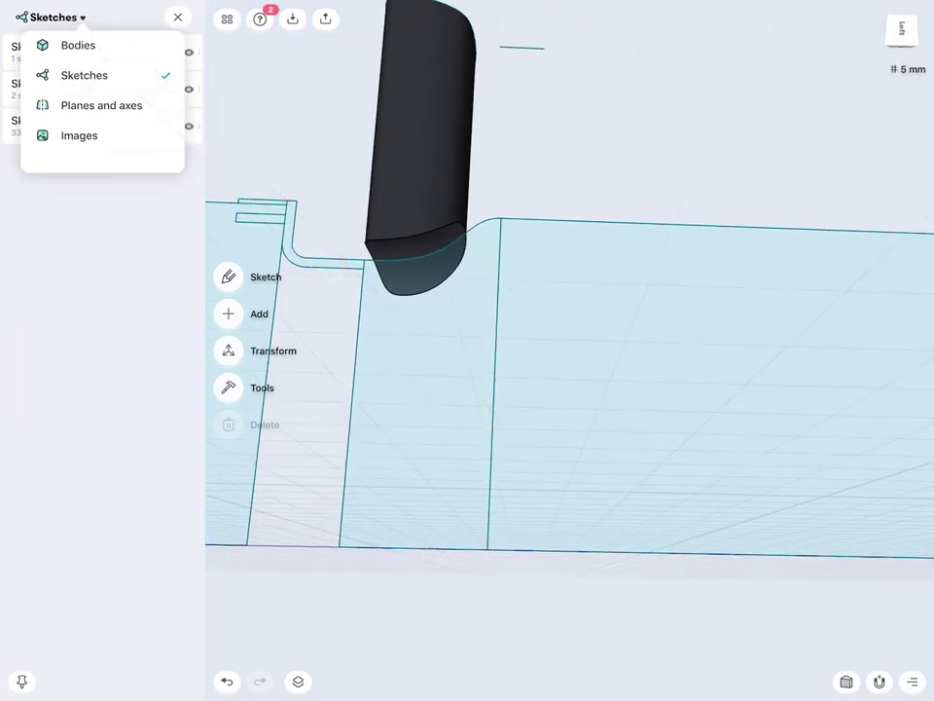
{"action": "left_click", "coordinate": [78, 44]}
{"action": "left_click", "coordinate": [189, 89]}
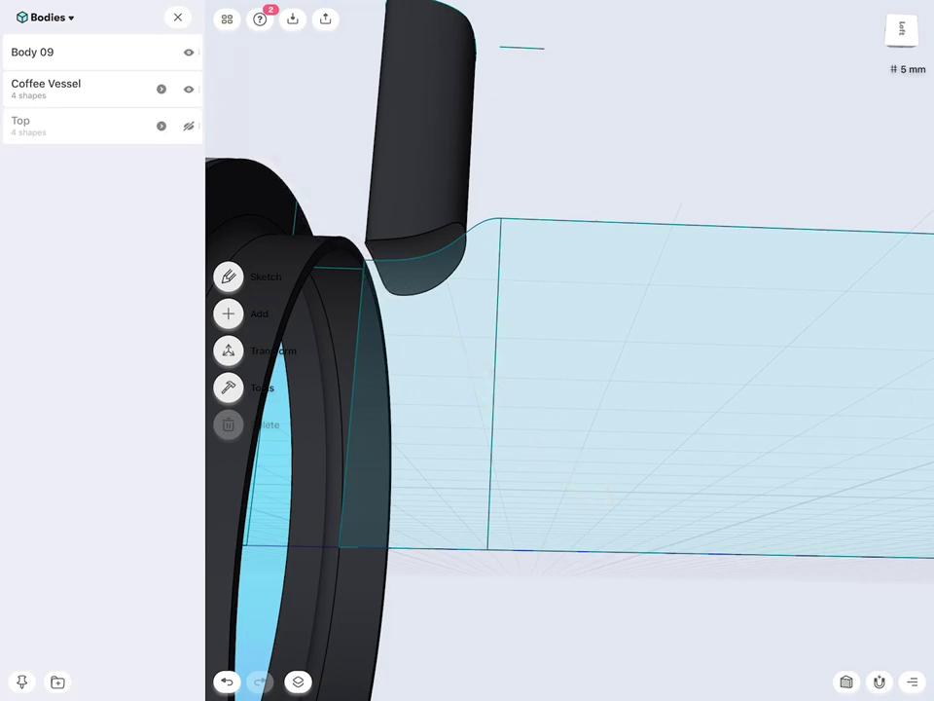
{"action": "left_click", "coordinate": [188, 125]}
{"action": "mouse_move", "coordinate": [571, 351]}
{"action": "middle_mouse_down"}
{"action": "mouse_move", "coordinate": [758, 511]}
{"action": "mouse_move", "coordinate": [770, 604]}
{"action": "middle_mouse_up"}
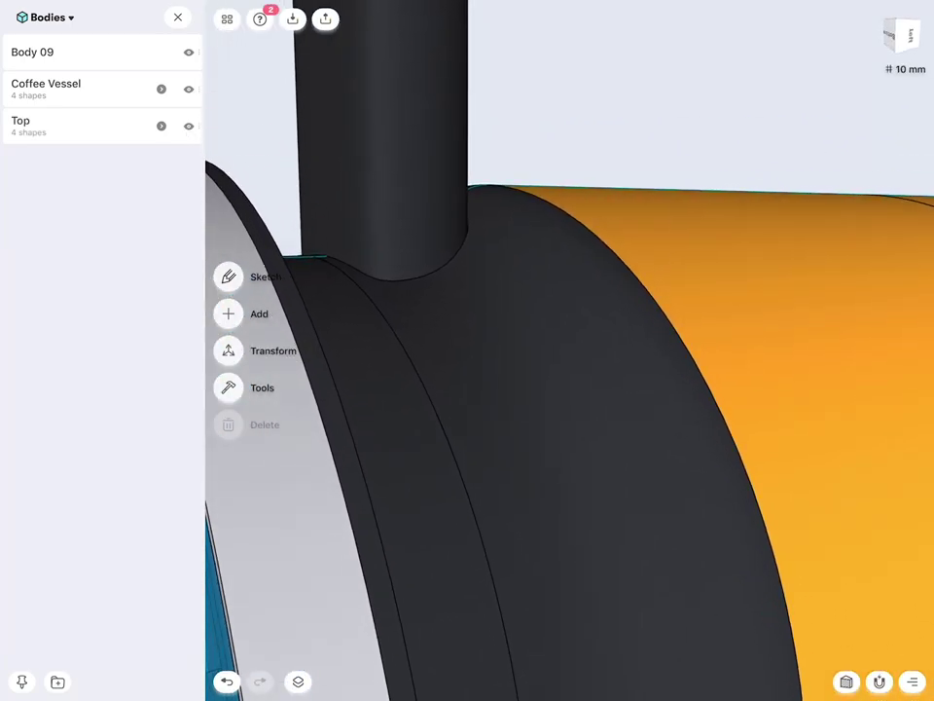
Union the cap body (Body 09) with the Top body.
{"action": "left_click", "coordinate": [243, 387]}
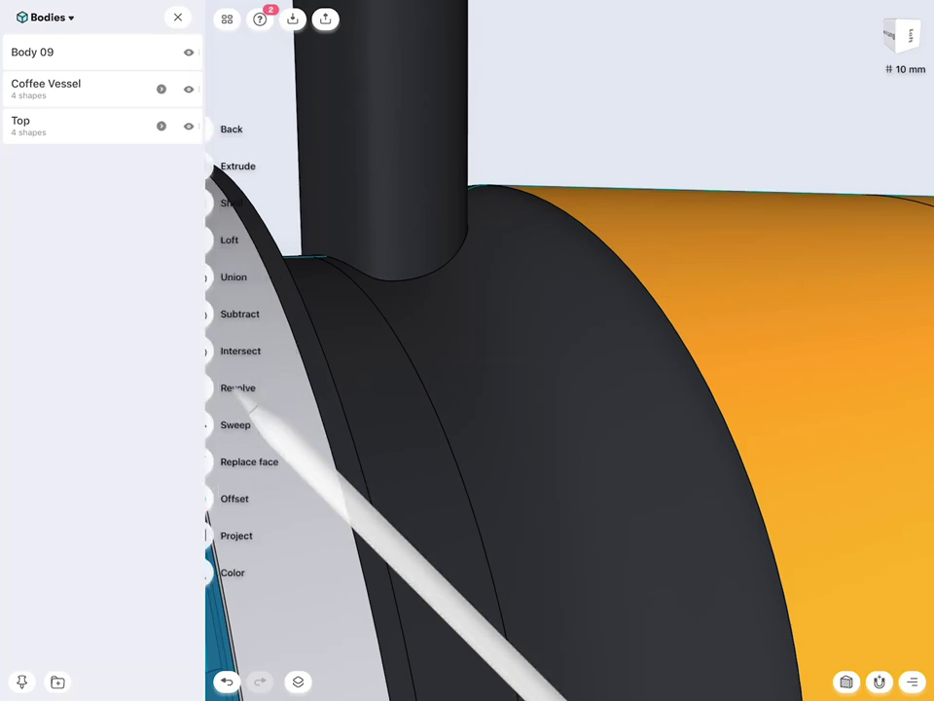
{"action": "left_click", "coordinate": [228, 277]}
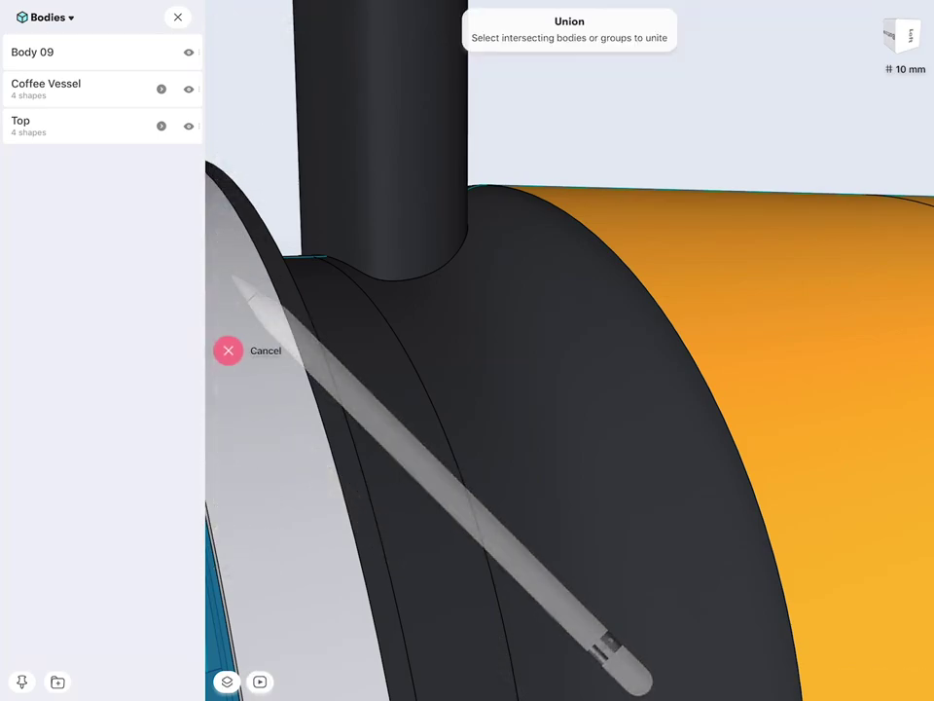
{"action": "left_click", "coordinate": [428, 117]}
{"action": "left_click", "coordinate": [533, 316]}
{"action": "left_click", "coordinate": [228, 332]}
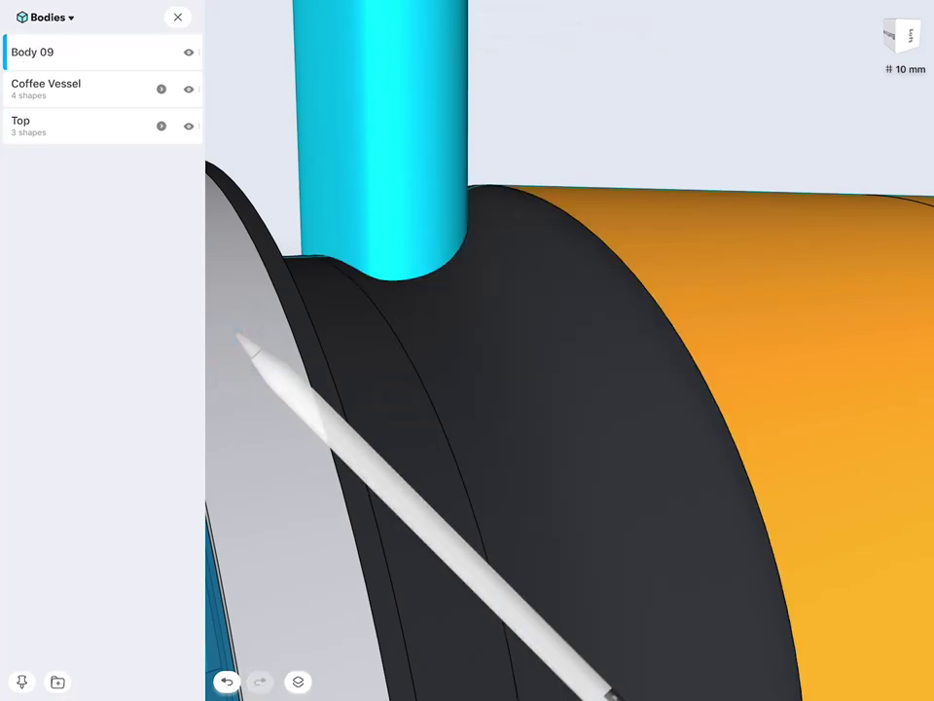
{"action": "mouse_move", "coordinate": [540, 389]}
{"action": "middle_mouse_down"}
{"action": "mouse_move", "coordinate": [595, 392]}
{"action": "mouse_move", "coordinate": [600, 424]}
{"action": "middle_mouse_up"}
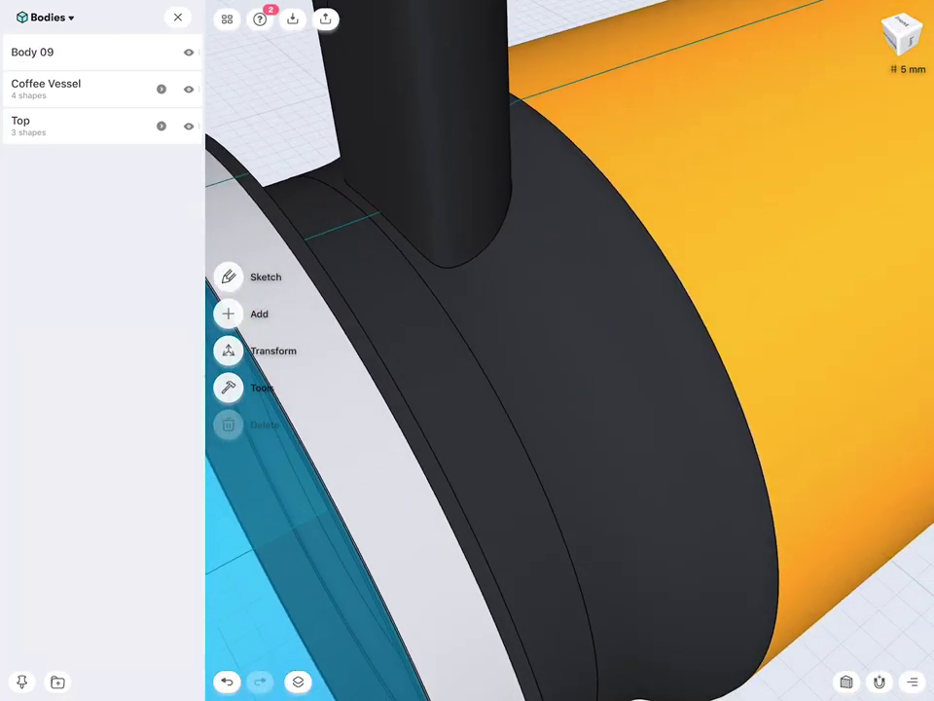
Hide the Coffee Vessel and select the ring's top edge.
{"action": "left_click", "coordinate": [189, 88]}
{"action": "mouse_move", "coordinate": [572, 457]}
{"action": "middle_mouse_down"}
{"action": "mouse_move", "coordinate": [594, 355]}
{"action": "mouse_move", "coordinate": [580, 423]}
{"action": "mouse_move", "coordinate": [628, 438]}
{"action": "middle_mouse_up"}
{"action": "scroll", "coordinate": [665, 351], "scroll_direction": "up", "scroll_amount": 3}
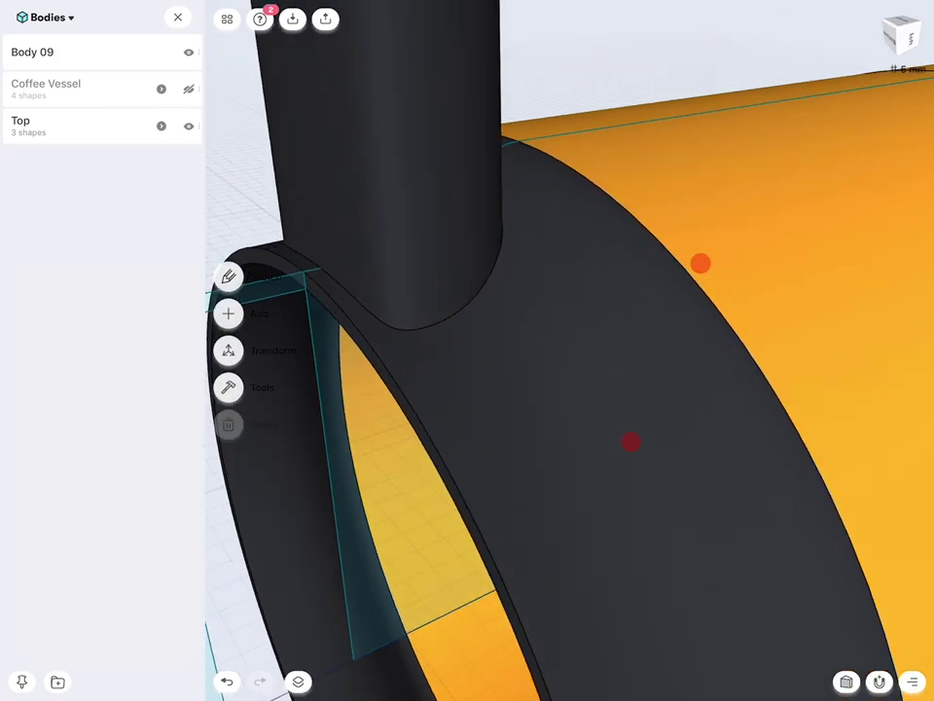
{"action": "left_click", "coordinate": [465, 313]}
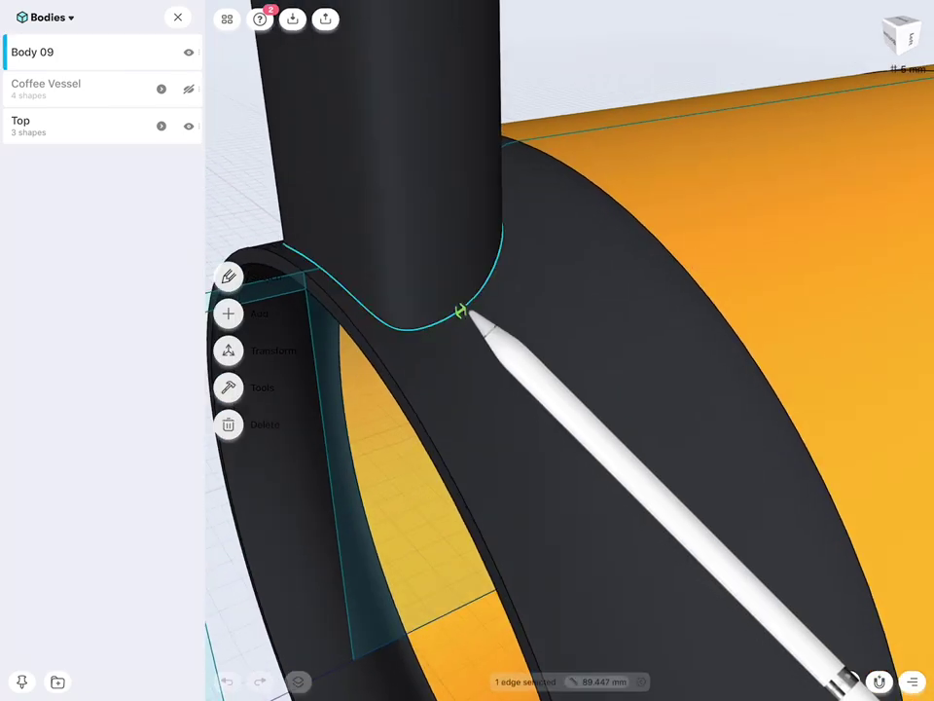
Try filleting the ring's top edge, then hide all three sketches.
{"action": "left_click_drag", "start_coordinate": [463, 312], "coordinate": [468, 307]}
{"action": "mouse_move", "coordinate": [730, 278]}
{"action": "middle_mouse_down"}
{"action": "mouse_move", "coordinate": [688, 381]}
{"action": "mouse_move", "coordinate": [651, 408]}
{"action": "mouse_move", "coordinate": [711, 415]}
{"action": "mouse_move", "coordinate": [699, 494]}
{"action": "mouse_move", "coordinate": [686, 447]}
{"action": "middle_mouse_up"}
{"action": "left_click", "coordinate": [51, 17]}
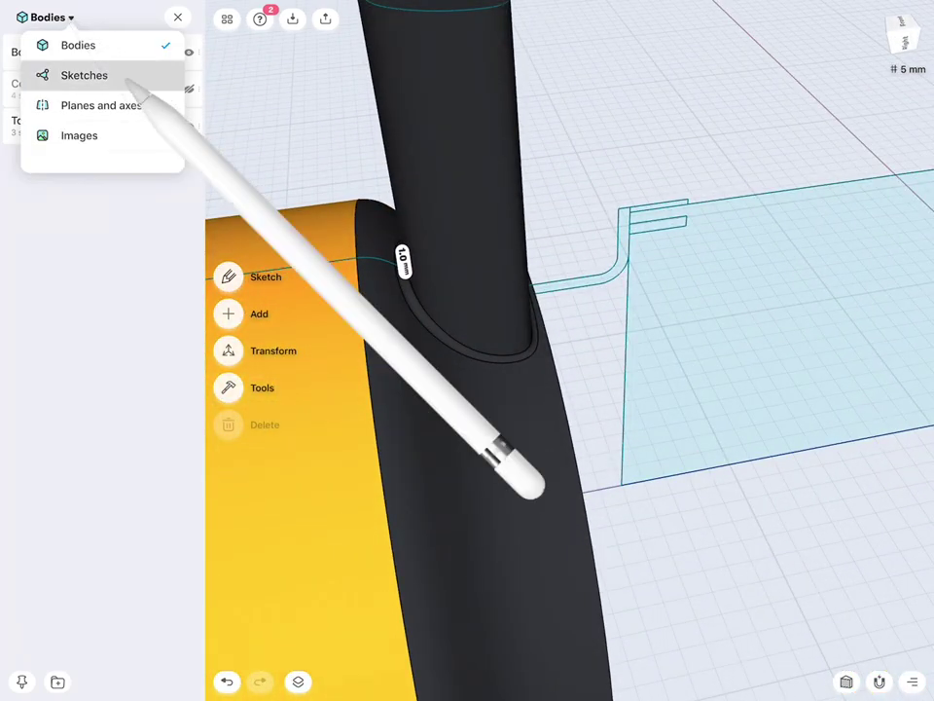
{"action": "left_click", "coordinate": [61, 74]}
{"action": "left_click", "coordinate": [189, 51]}
{"action": "left_click", "coordinate": [189, 88]}
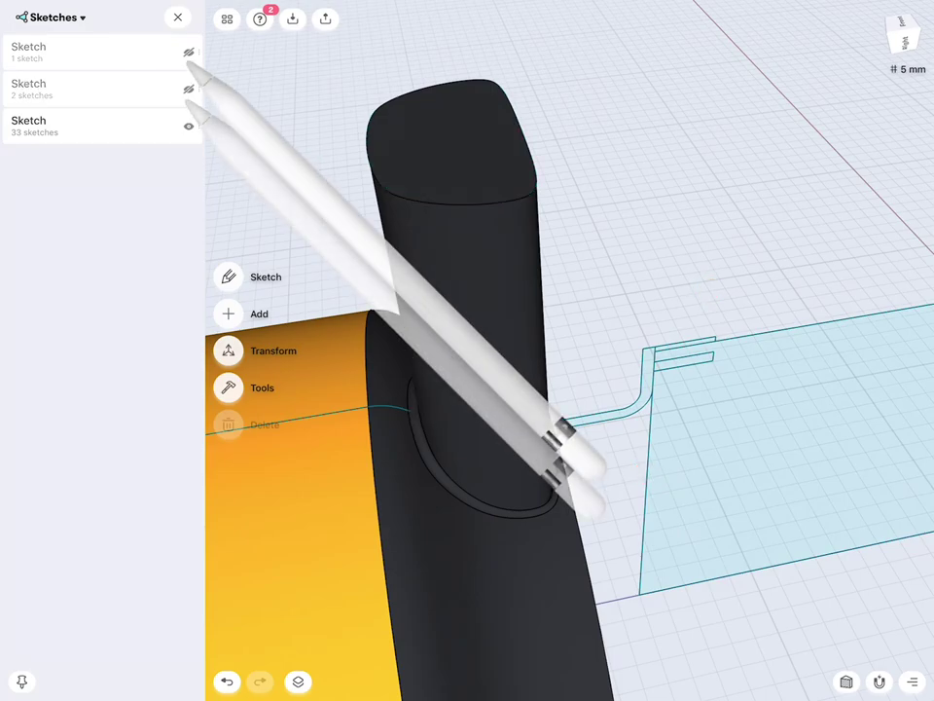
{"action": "left_click", "coordinate": [188, 126]}
{"action": "mouse_move", "coordinate": [681, 292]}
{"action": "middle_mouse_down"}
{"action": "mouse_move", "coordinate": [615, 297]}
{"action": "mouse_move", "coordinate": [612, 323]}
{"action": "middle_mouse_up"}
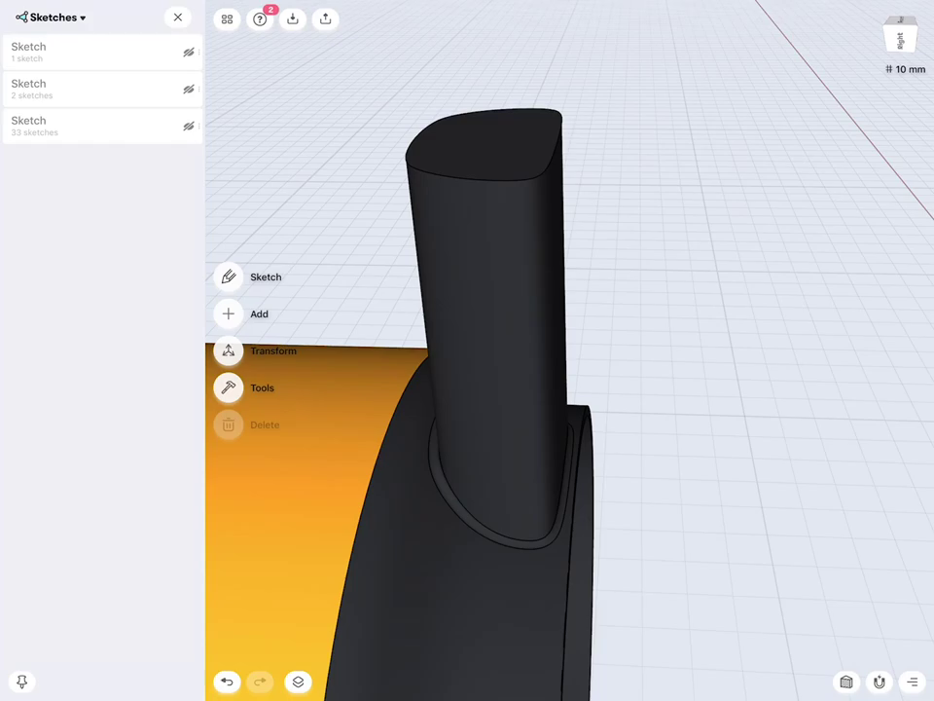
Fillet the spout's top edge at 2 mm.
{"action": "left_click", "coordinate": [496, 182]}
{"action": "left_click_drag", "start_coordinate": [497, 182], "coordinate": [493, 169]}
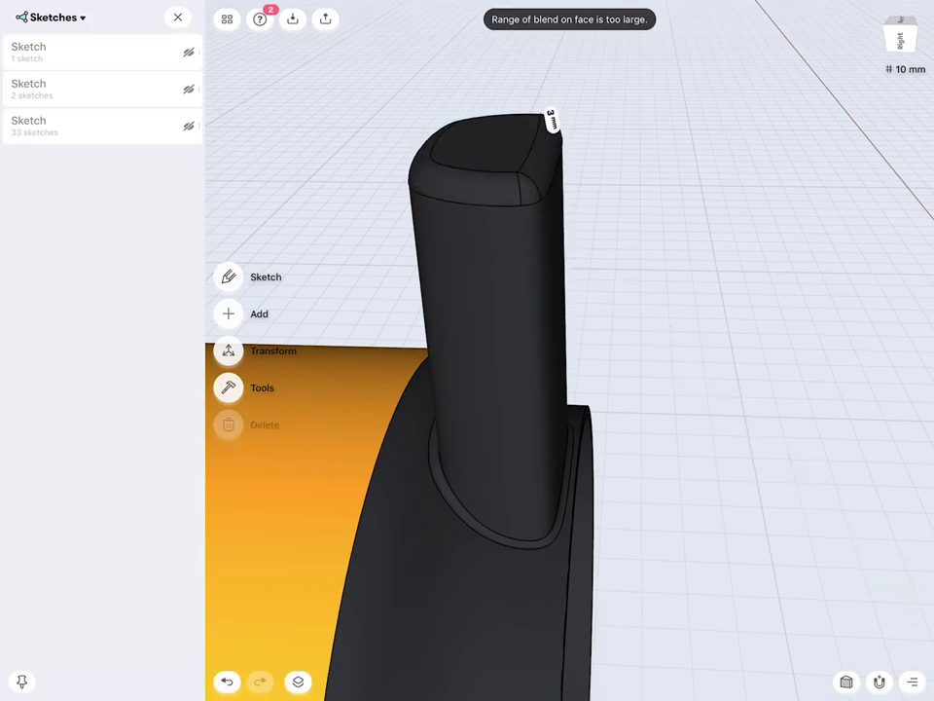
{"action": "left_click", "coordinate": [551, 119]}
{"action": "left_click", "coordinate": [538, 154]}
{"action": "left_click", "coordinate": [591, 173]}
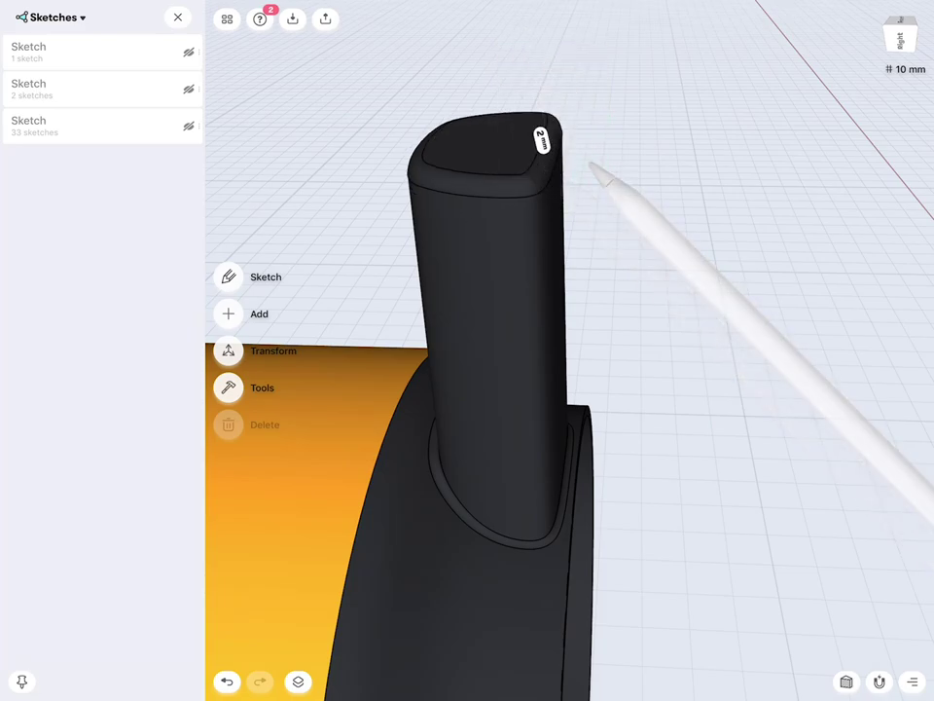
{"action": "mouse_move", "coordinate": [594, 282]}
{"action": "middle_mouse_down"}
{"action": "mouse_move", "coordinate": [641, 273]}
{"action": "mouse_move", "coordinate": [677, 288]}
{"action": "mouse_move", "coordinate": [819, 235]}
{"action": "mouse_move", "coordinate": [570, 272]}
{"action": "middle_mouse_up"}
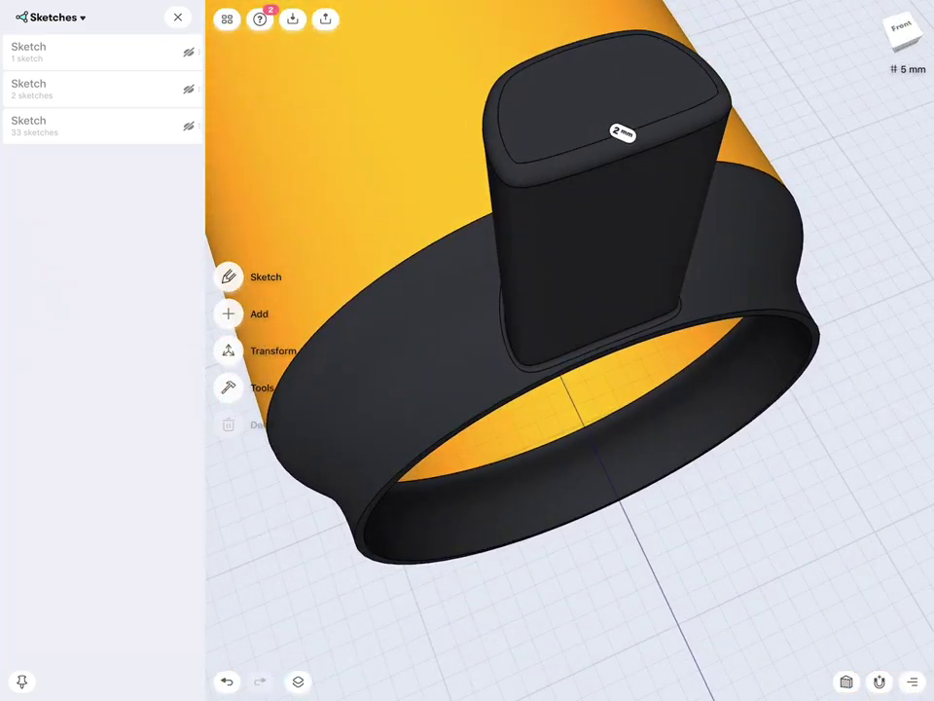
Change the spout fillet to 1.5 mm, then to 1 mm.
{"action": "left_click", "coordinate": [621, 131]}
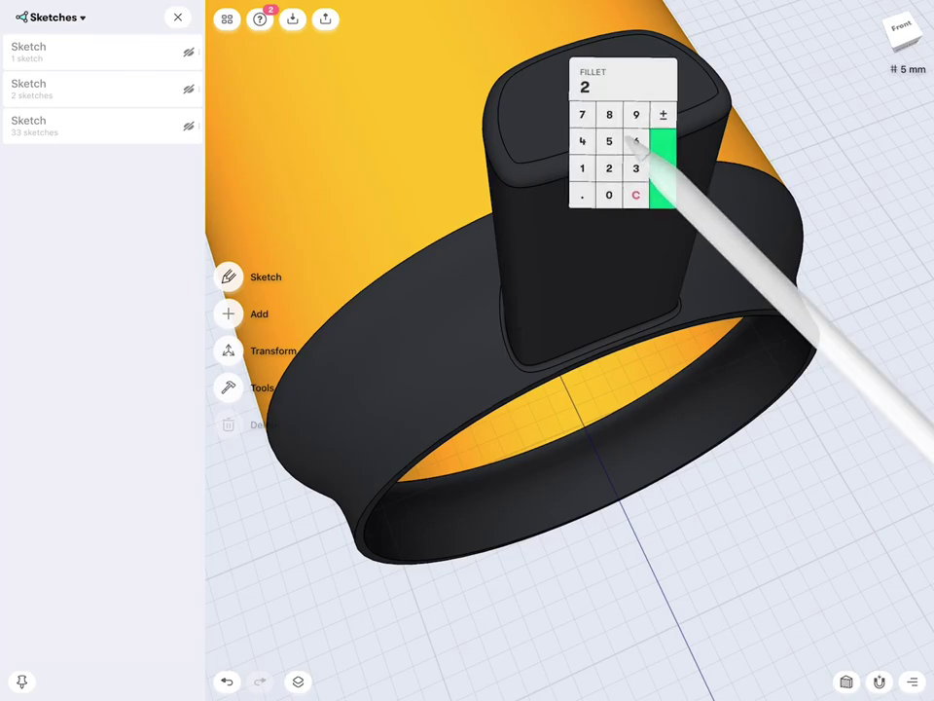
{"action": "left_click", "coordinate": [581, 167]}
{"action": "left_click", "coordinate": [582, 193]}
{"action": "left_click", "coordinate": [609, 140]}
{"action": "left_click", "coordinate": [662, 167]}
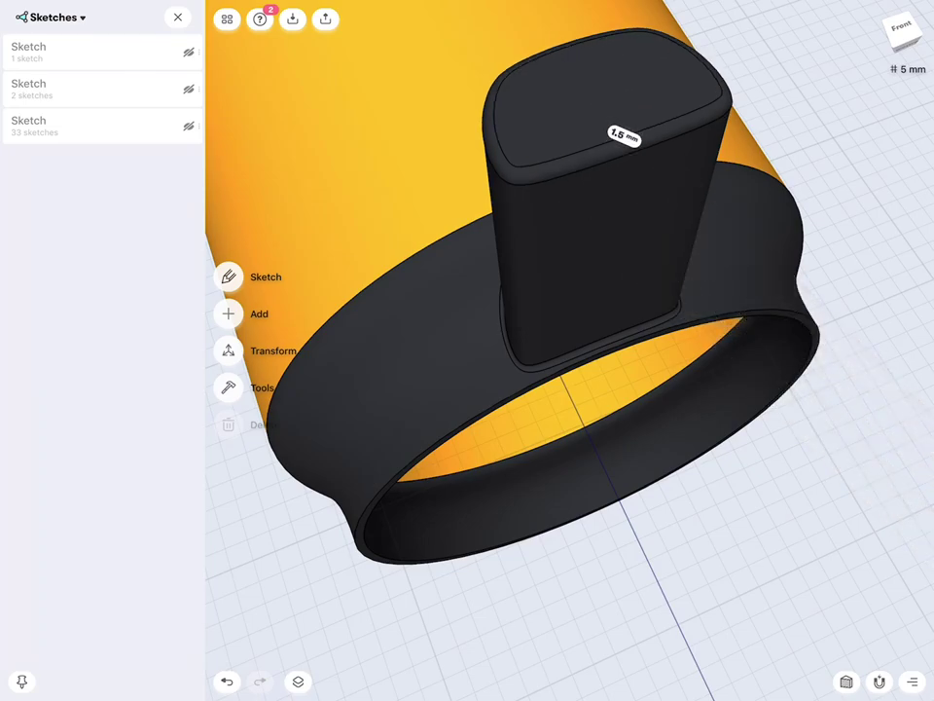
{"action": "left_click", "coordinate": [619, 134]}
{"action": "left_click", "coordinate": [589, 169]}
{"action": "left_click", "coordinate": [665, 175]}
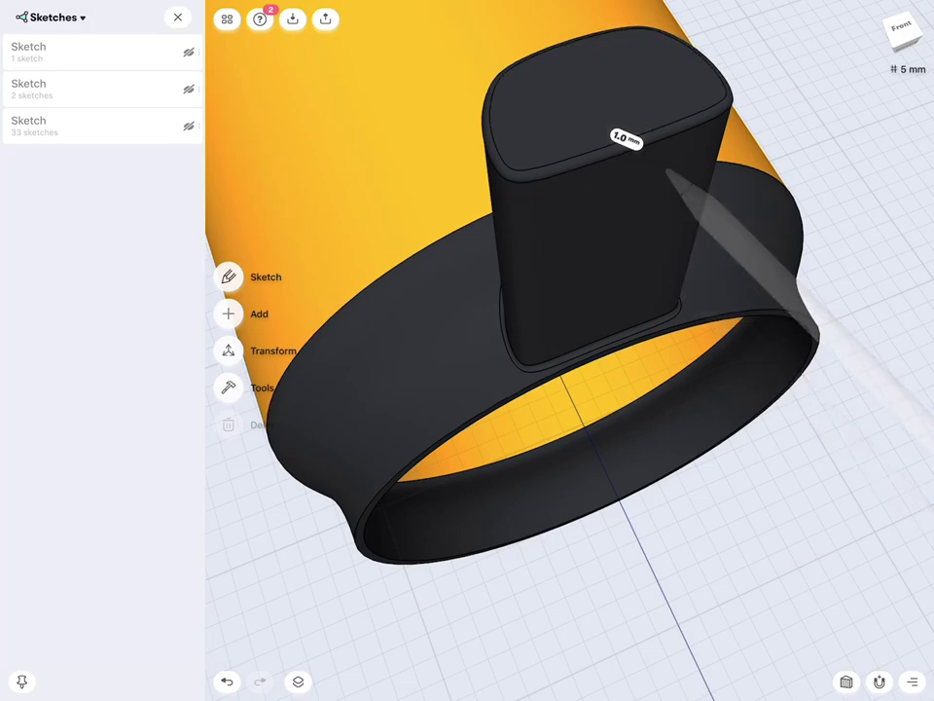
Try a 2 mm fillet again, then settle on 1.0 mm.
{"action": "scroll", "coordinate": [725, 305], "scroll_direction": "up", "scroll_amount": 5}
{"action": "scroll", "coordinate": [722, 335], "scroll_direction": "up", "scroll_amount": 3}
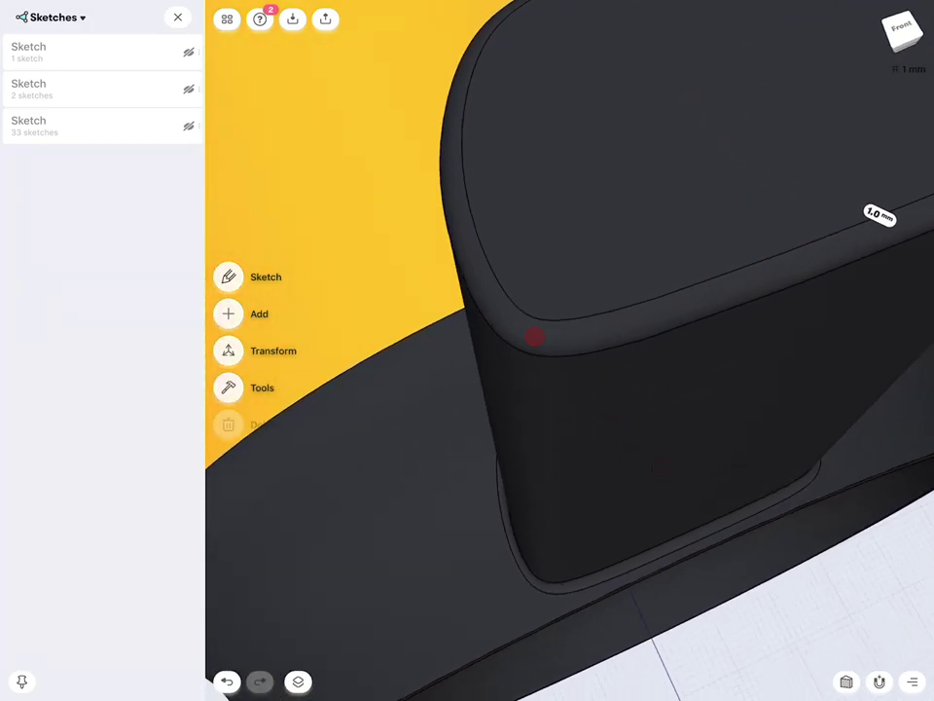
{"action": "left_click", "coordinate": [874, 213]}
{"action": "left_click", "coordinate": [861, 248]}
{"action": "left_click", "coordinate": [916, 250]}
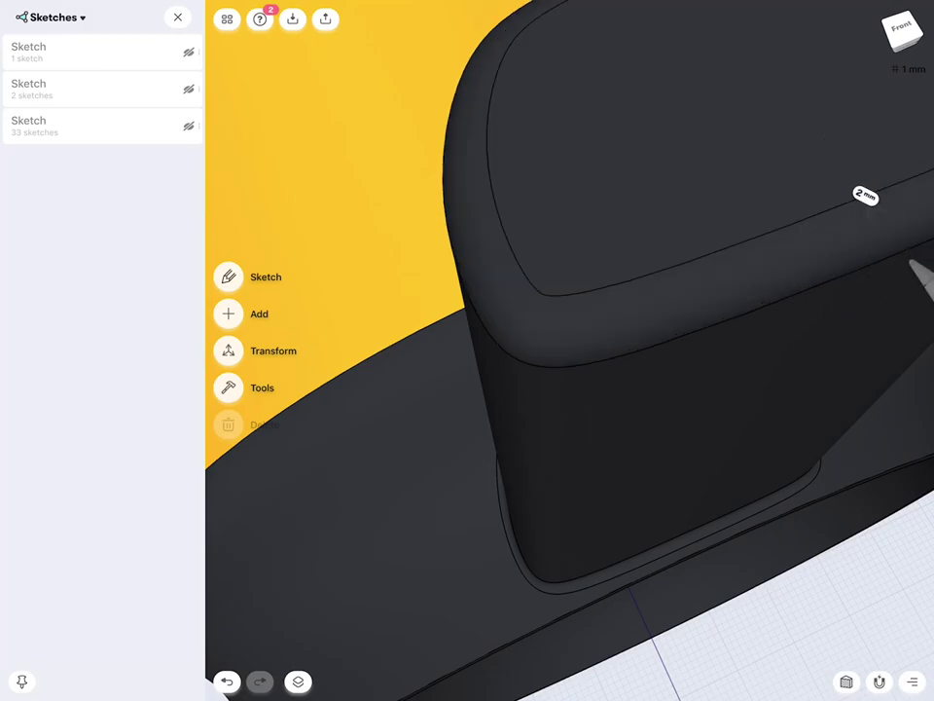
{"action": "left_click", "coordinate": [864, 195]}
{"action": "left_click", "coordinate": [905, 232]}
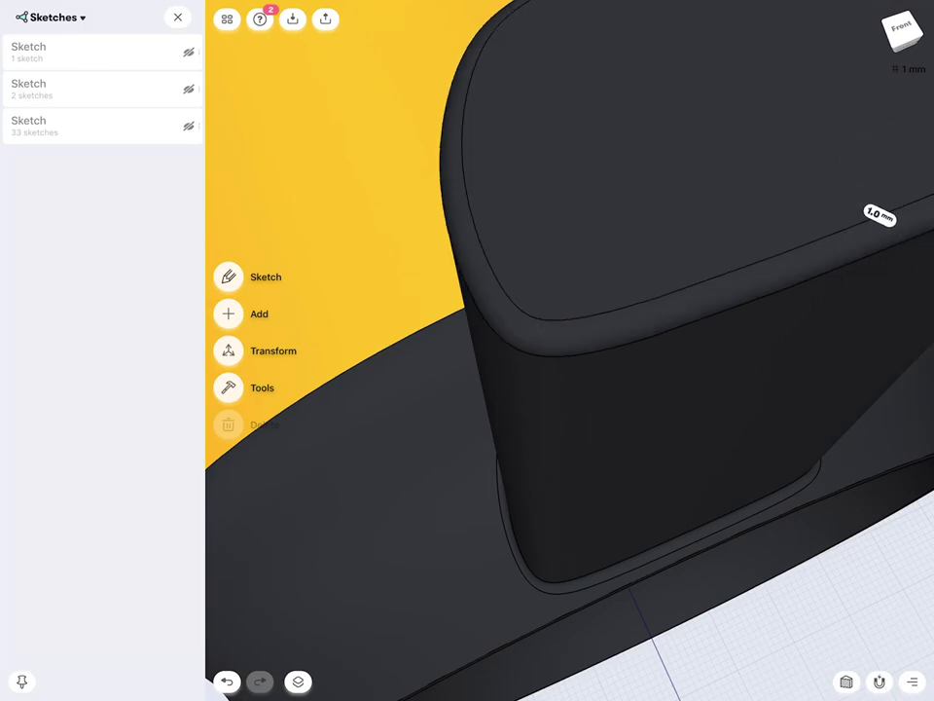
{"action": "scroll", "coordinate": [669, 233], "scroll_direction": "down", "scroll_amount": 5}
{"action": "mouse_move", "coordinate": [670, 208]}
{"action": "left_mouse_down"}
{"action": "mouse_move", "coordinate": [819, 265]}
{"action": "mouse_move", "coordinate": [751, 184]}
{"action": "mouse_move", "coordinate": [755, 327]}
{"action": "mouse_move", "coordinate": [772, 369]}
{"action": "mouse_move", "coordinate": [732, 336]}
{"action": "left_mouse_up"}
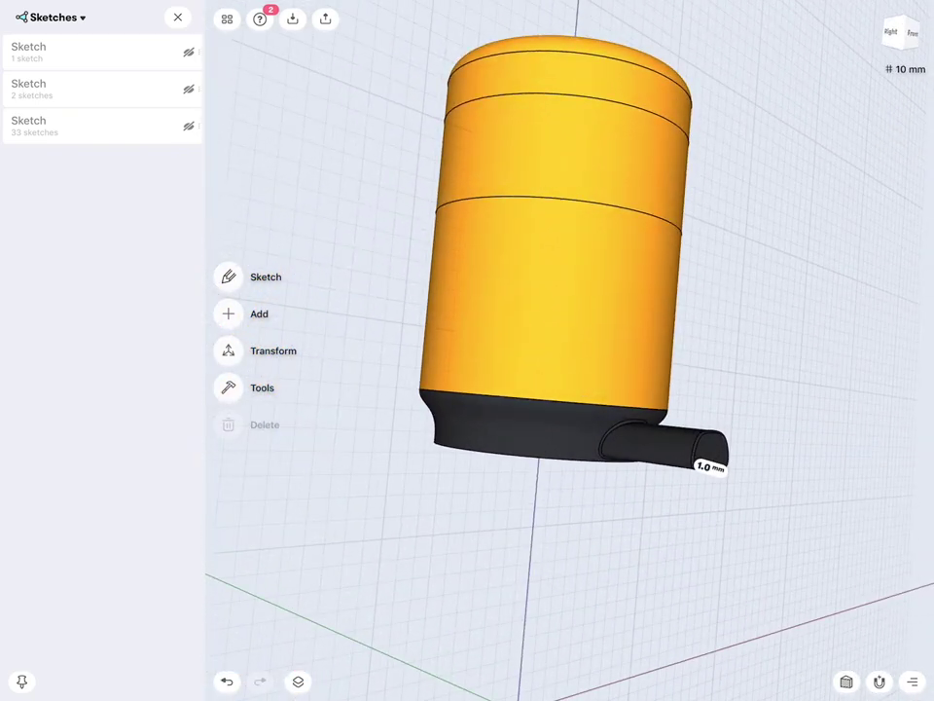
Switch the browser to Bodies and make the Coffee Vessel body visible.
{"action": "left_click", "coordinate": [53, 18]}
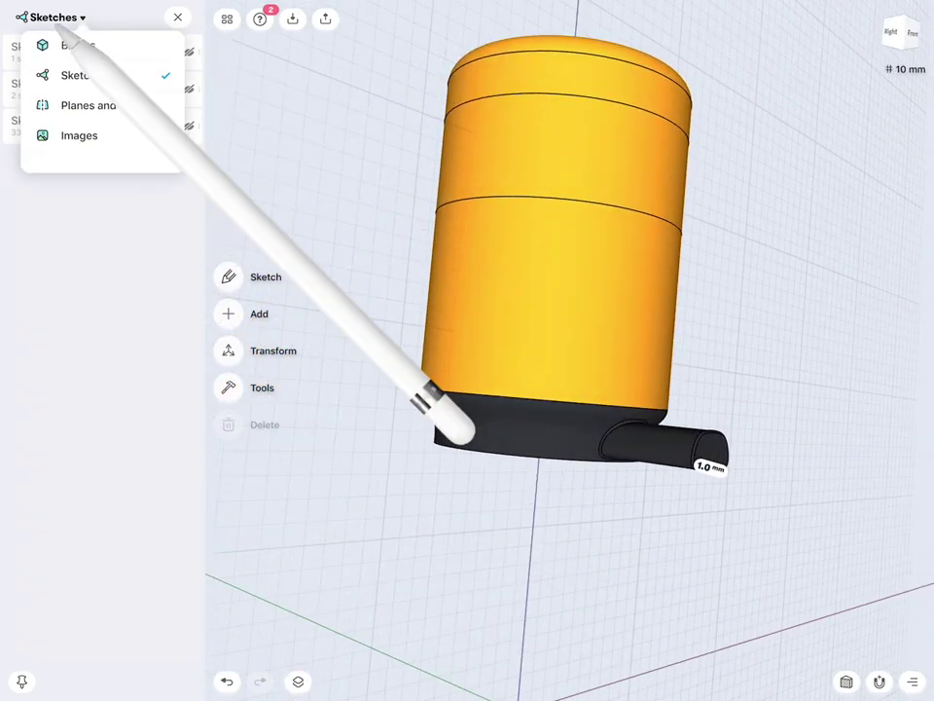
{"action": "left_click", "coordinate": [76, 45]}
{"action": "left_click", "coordinate": [189, 88]}
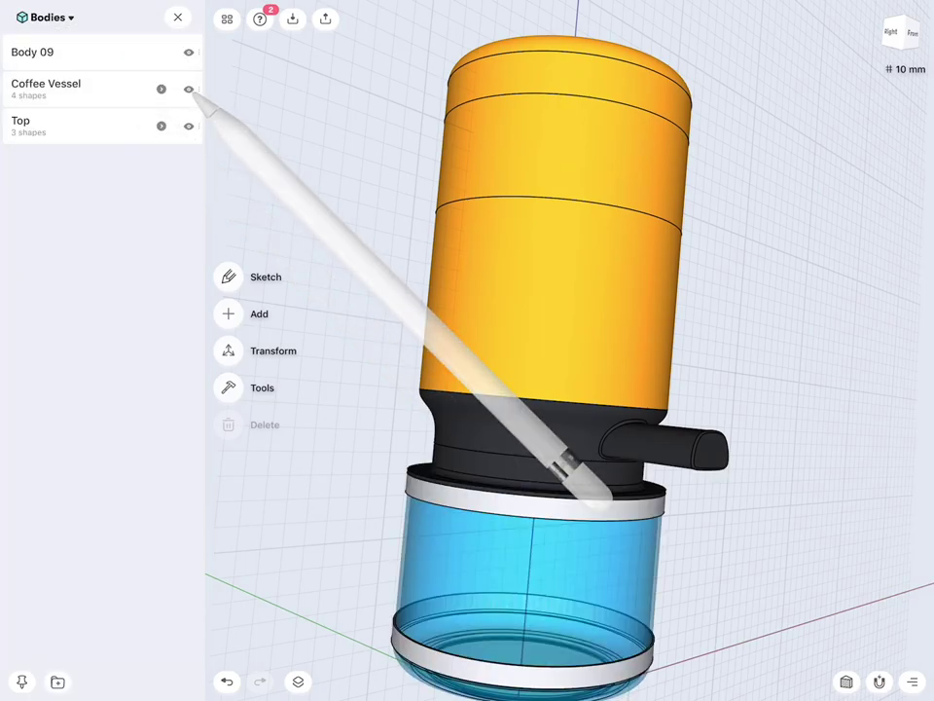
View the whole coffee maker straight from the Left view.
{"action": "scroll", "coordinate": [718, 326], "scroll_direction": "down", "scroll_amount": 3}
{"action": "mouse_move", "coordinate": [692, 412]}
{"action": "left_mouse_down"}
{"action": "mouse_move", "coordinate": [776, 463]}
{"action": "mouse_move", "coordinate": [755, 421]}
{"action": "mouse_move", "coordinate": [706, 417]}
{"action": "left_mouse_up"}
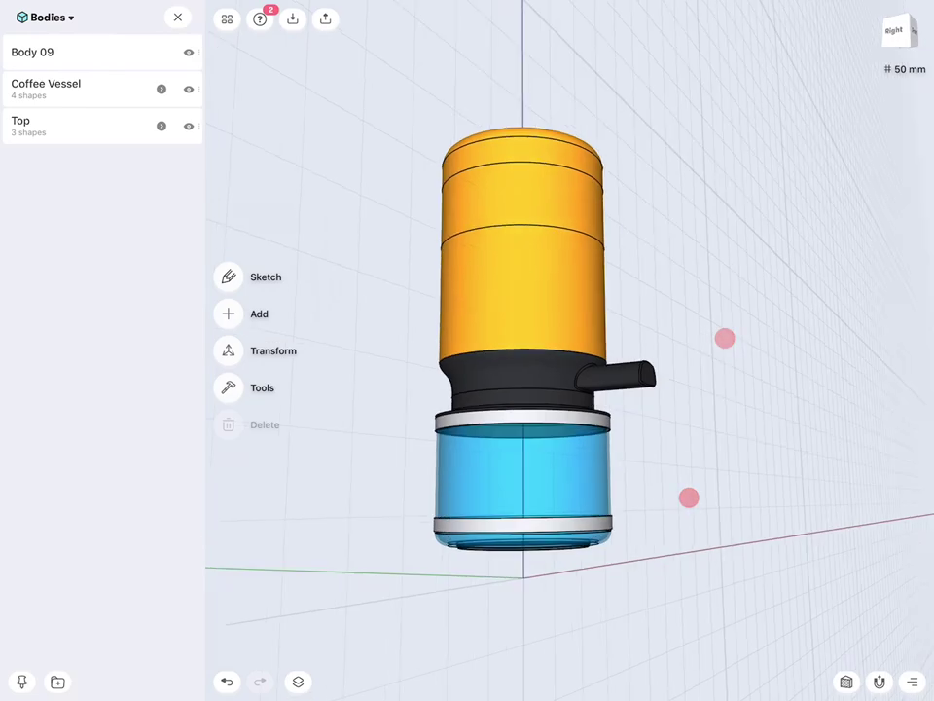
{"action": "left_click", "coordinate": [905, 69]}
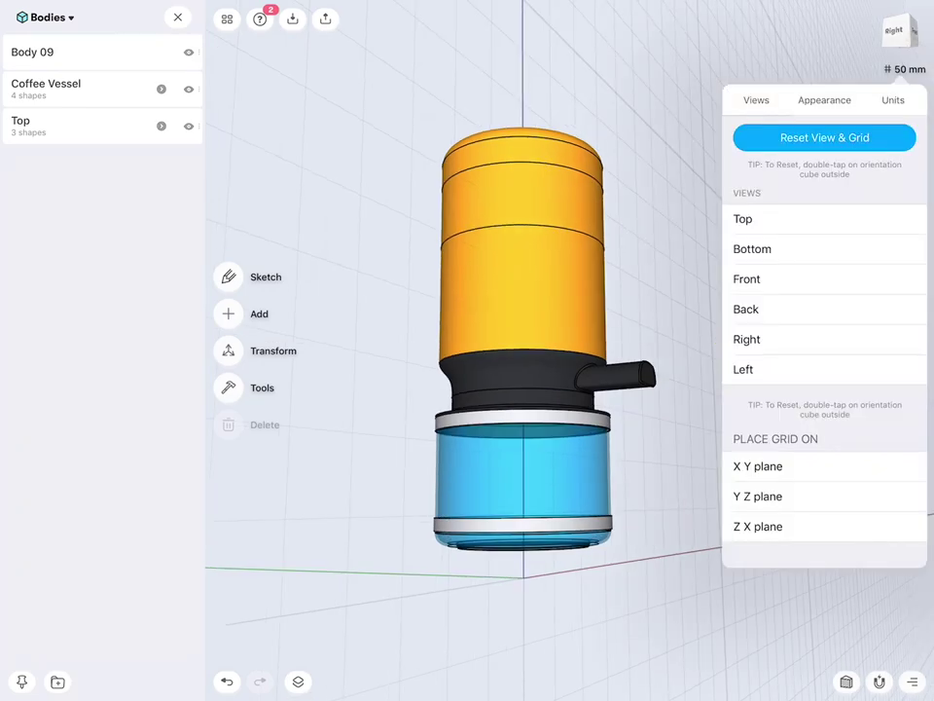
{"action": "left_click", "coordinate": [841, 369]}
{"action": "left_click", "coordinate": [633, 587]}
{"action": "scroll", "coordinate": [773, 370], "scroll_direction": "up", "scroll_amount": 5}
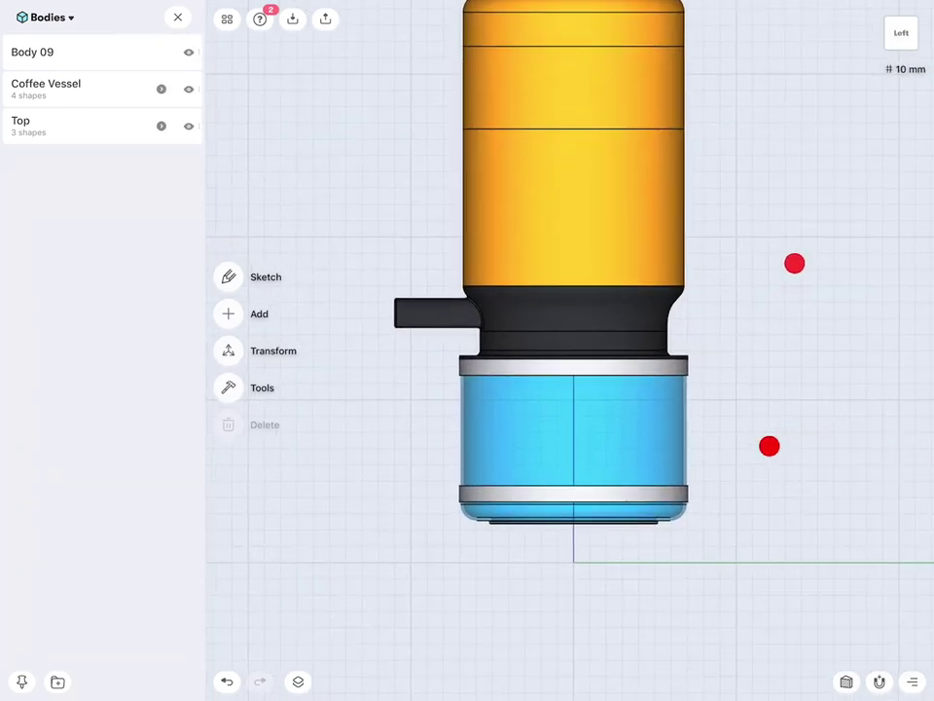
{"action": "scroll", "coordinate": [786, 318], "scroll_direction": "down", "scroll_amount": 2}
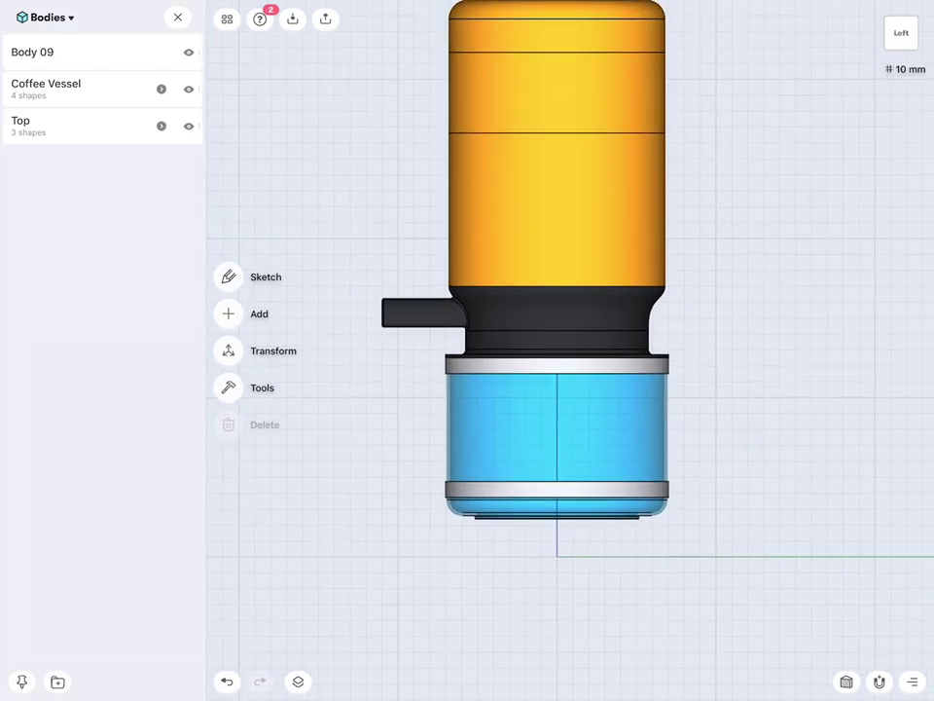
Switch the browser list to Sketches, then to the reference Images.
{"action": "left_click", "coordinate": [70, 19]}
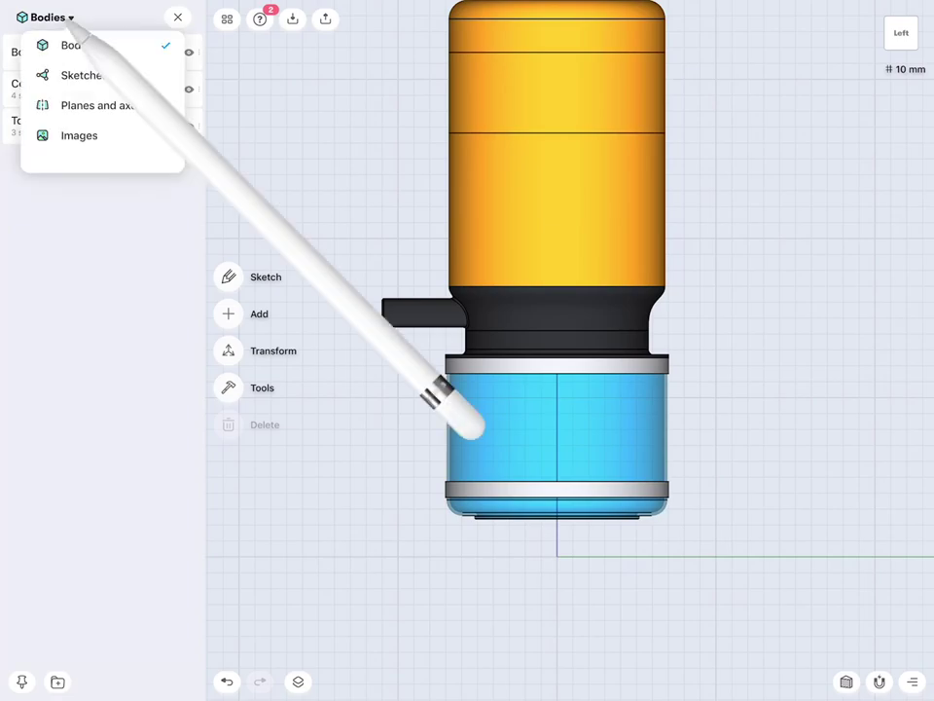
{"action": "left_click", "coordinate": [98, 75]}
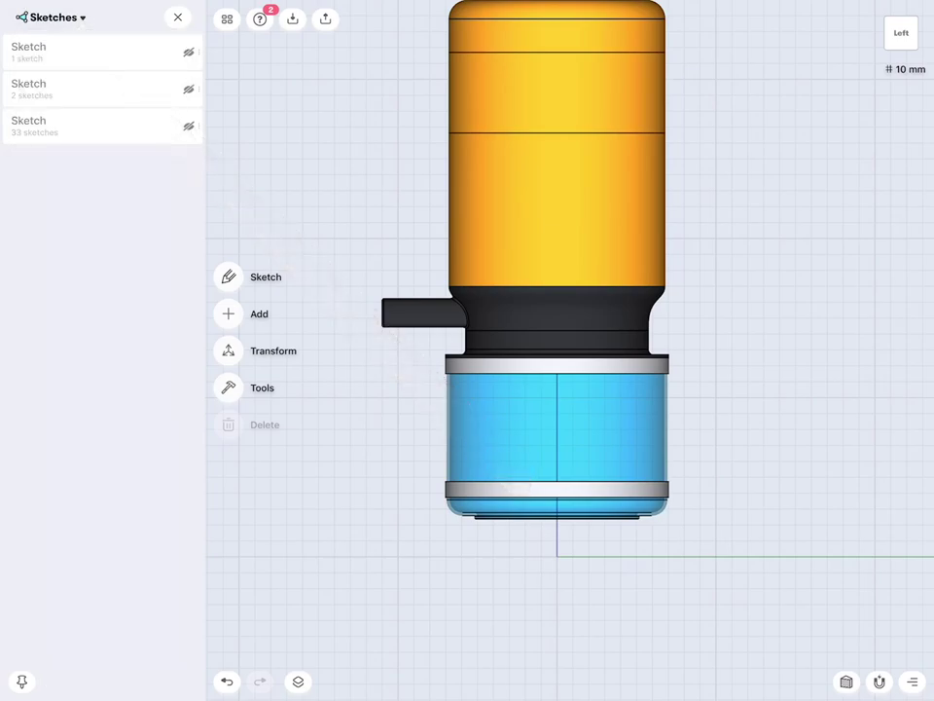
{"action": "left_click", "coordinate": [70, 18]}
{"action": "left_click", "coordinate": [79, 135]}
Make all three reference images visible behind the model.
{"action": "left_click", "coordinate": [189, 126]}
{"action": "left_click", "coordinate": [189, 89]}
{"action": "left_click", "coordinate": [188, 51]}
{"action": "scroll", "coordinate": [711, 419], "scroll_direction": "up", "scroll_amount": 2}
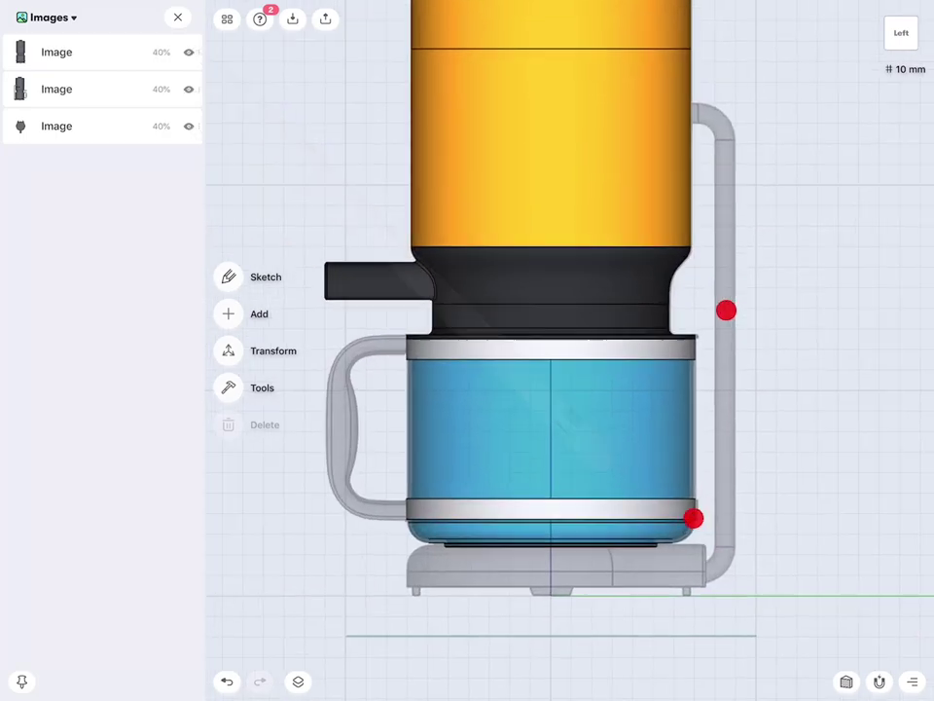
{"action": "scroll", "coordinate": [817, 326], "scroll_direction": "up", "scroll_amount": 2}
{"action": "scroll", "coordinate": [759, 384], "scroll_direction": "up", "scroll_amount": 2}
{"action": "scroll", "coordinate": [761, 384], "scroll_direction": "up", "scroll_amount": 1}
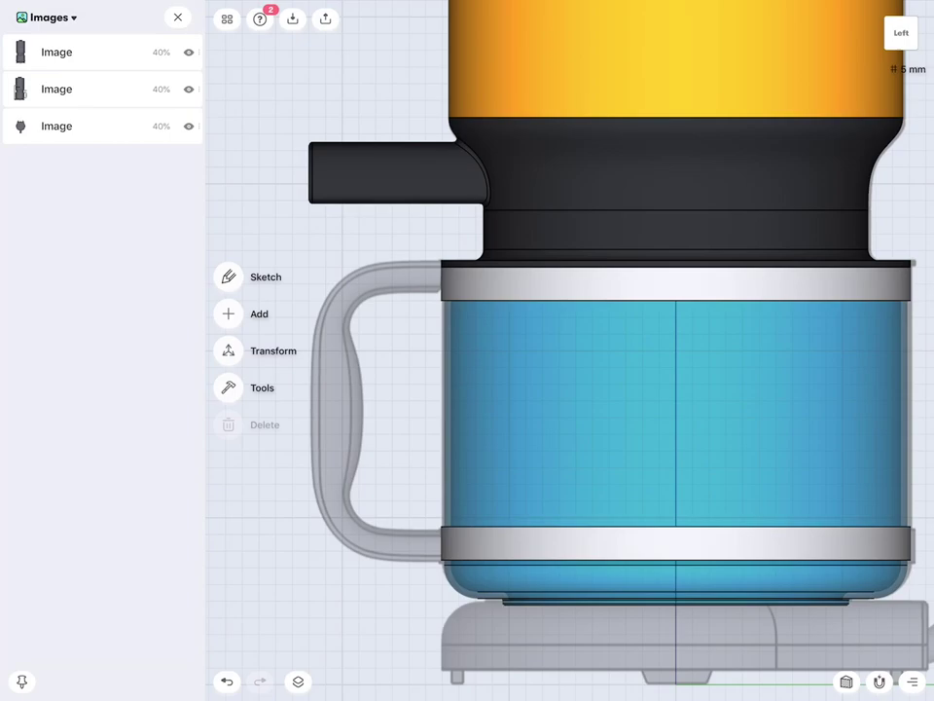
Zoom to the carafe handle, sketch a line along its top, then undo it.
{"action": "scroll", "coordinate": [745, 377], "scroll_direction": "down", "scroll_amount": 3}
{"action": "scroll", "coordinate": [740, 379], "scroll_direction": "up", "scroll_amount": 1}
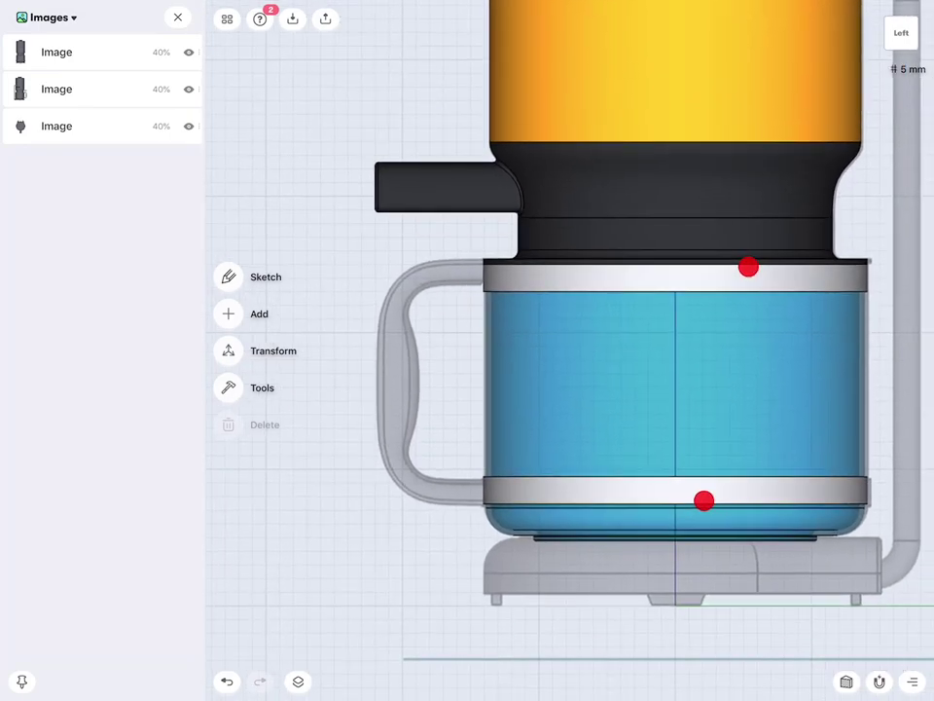
{"action": "scroll", "coordinate": [725, 384], "scroll_direction": "right", "scroll_amount": 1}
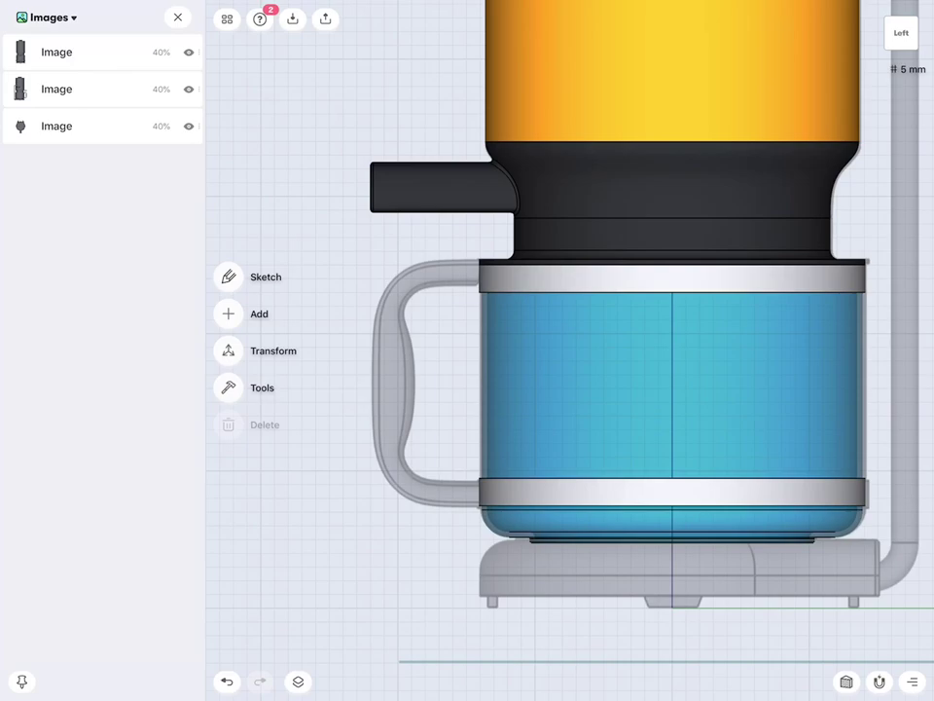
{"action": "scroll", "coordinate": [627, 335], "scroll_direction": "up", "scroll_amount": 5}
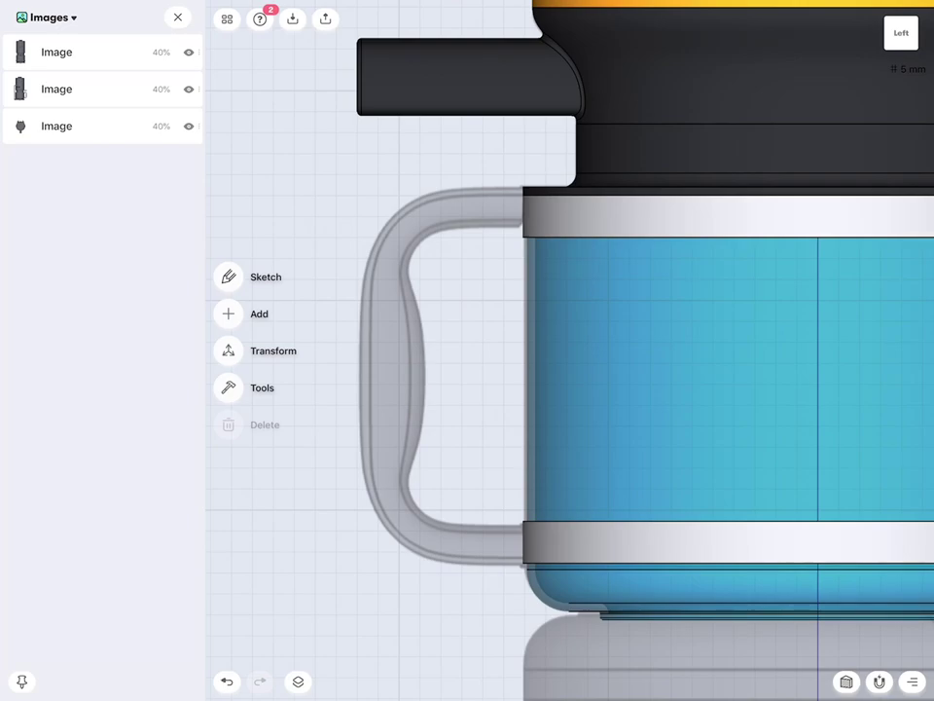
{"action": "mouse_move", "coordinate": [438, 442]}
{"action": "left_mouse_down"}
{"action": "mouse_move", "coordinate": [469, 209]}
{"action": "mouse_move", "coordinate": [461, 196]}
{"action": "left_mouse_up"}
{"action": "left_click", "coordinate": [226, 681]}
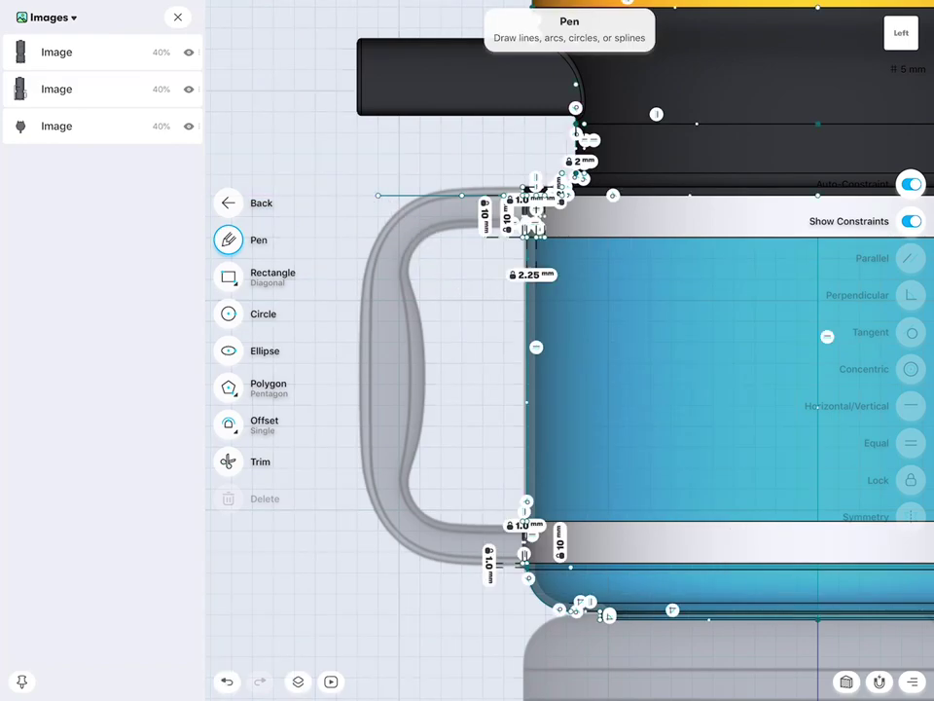
Redraw the handle outline as a top line curving down the handle's outer side.
{"action": "left_click", "coordinate": [227, 682]}
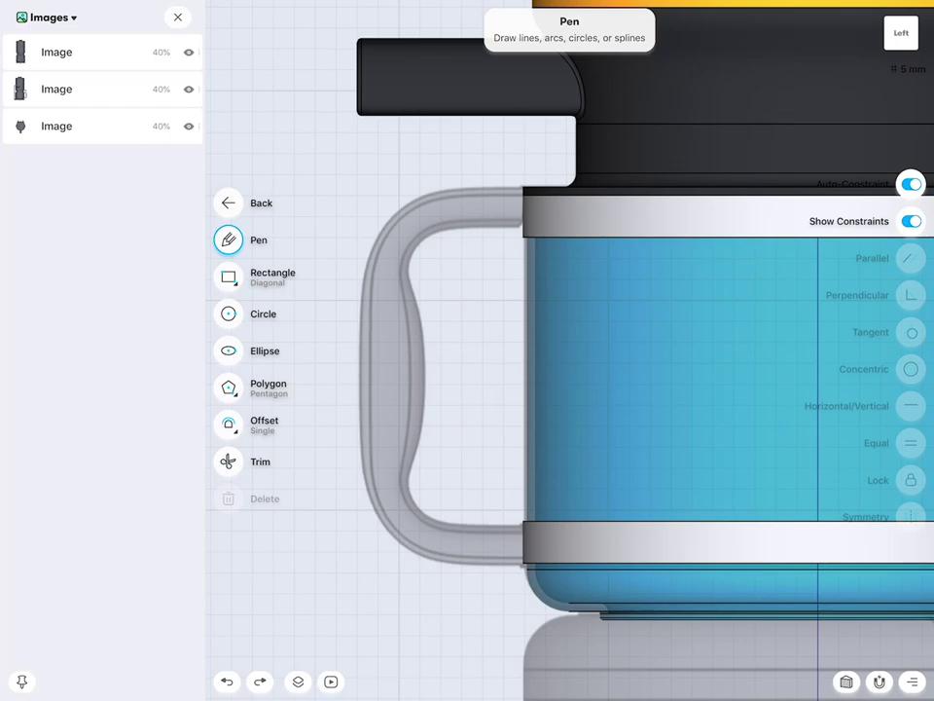
{"action": "left_click_drag", "start_coordinate": [480, 204], "coordinate": [381, 195]}
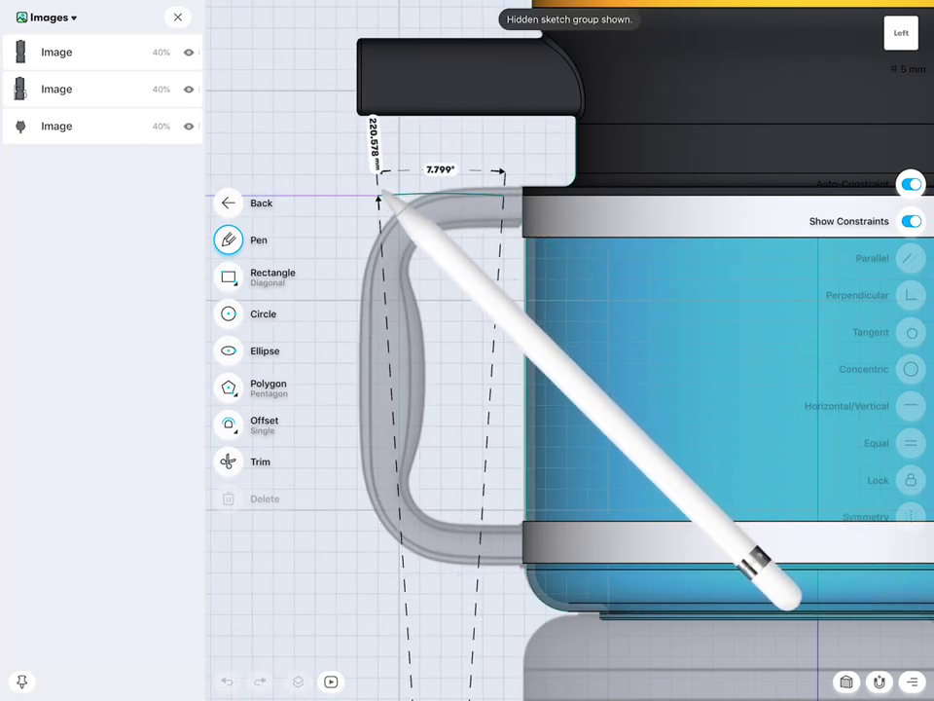
{"action": "mouse_move", "coordinate": [381, 195]}
{"action": "left_mouse_down"}
{"action": "mouse_move", "coordinate": [399, 195]}
{"action": "mouse_move", "coordinate": [360, 282]}
{"action": "mouse_move", "coordinate": [368, 539]}
{"action": "mouse_move", "coordinate": [469, 573]}
{"action": "mouse_move", "coordinate": [502, 573]}
{"action": "left_mouse_up"}
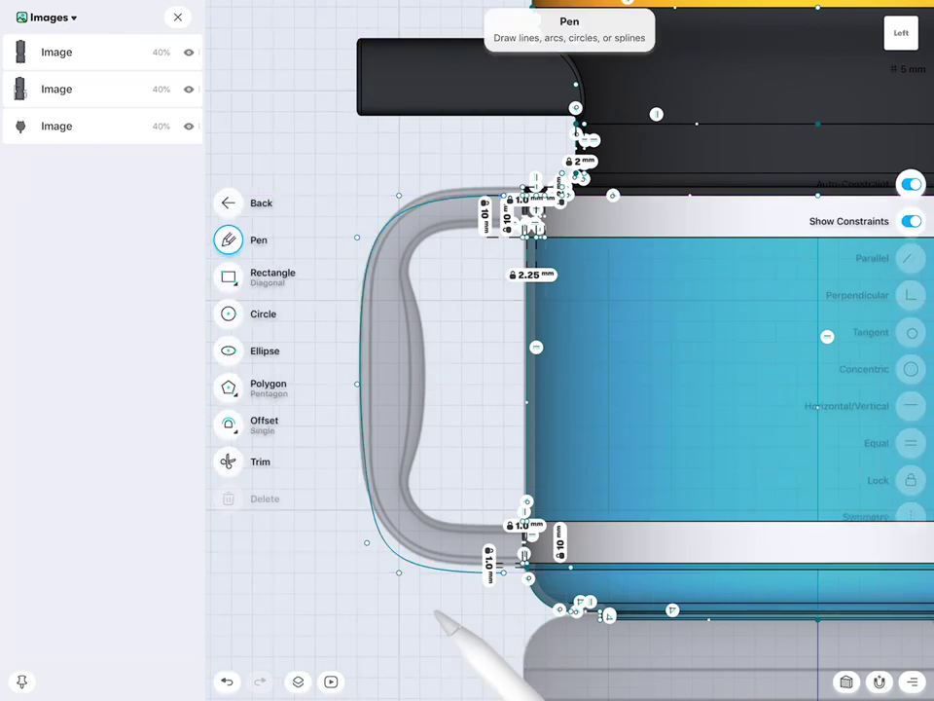
Finish the handle sketch and switch the browser list to Bodies.
{"action": "scroll", "coordinate": [740, 423], "scroll_direction": "up", "scroll_amount": 2}
{"action": "scroll", "coordinate": [744, 404], "scroll_direction": "up", "scroll_amount": 1}
{"action": "scroll", "coordinate": [744, 403], "scroll_direction": "up", "scroll_amount": 1}
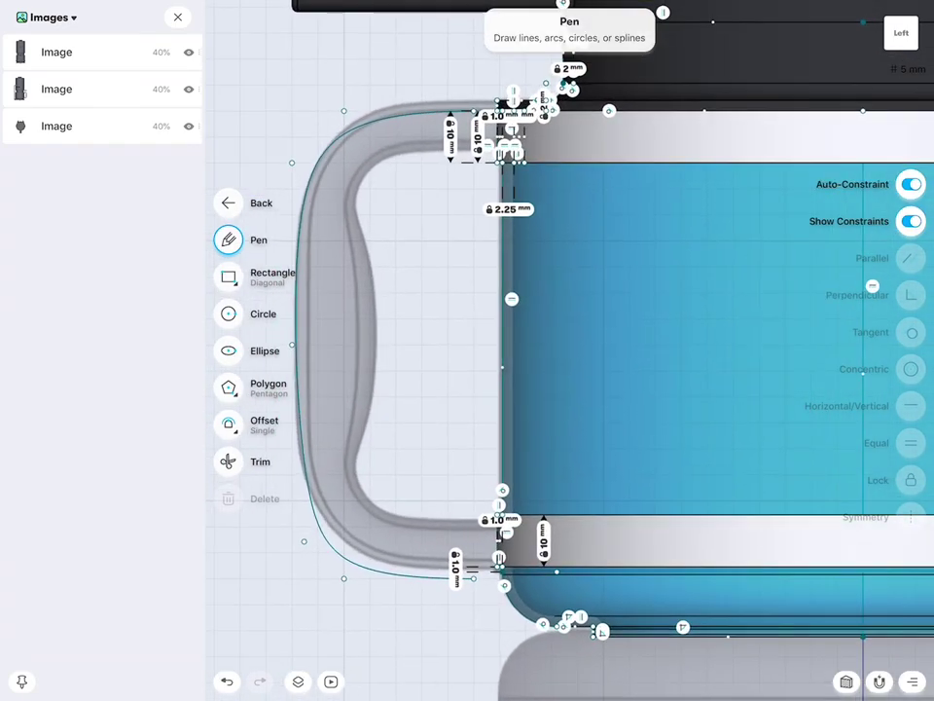
{"action": "left_click", "coordinate": [471, 638]}
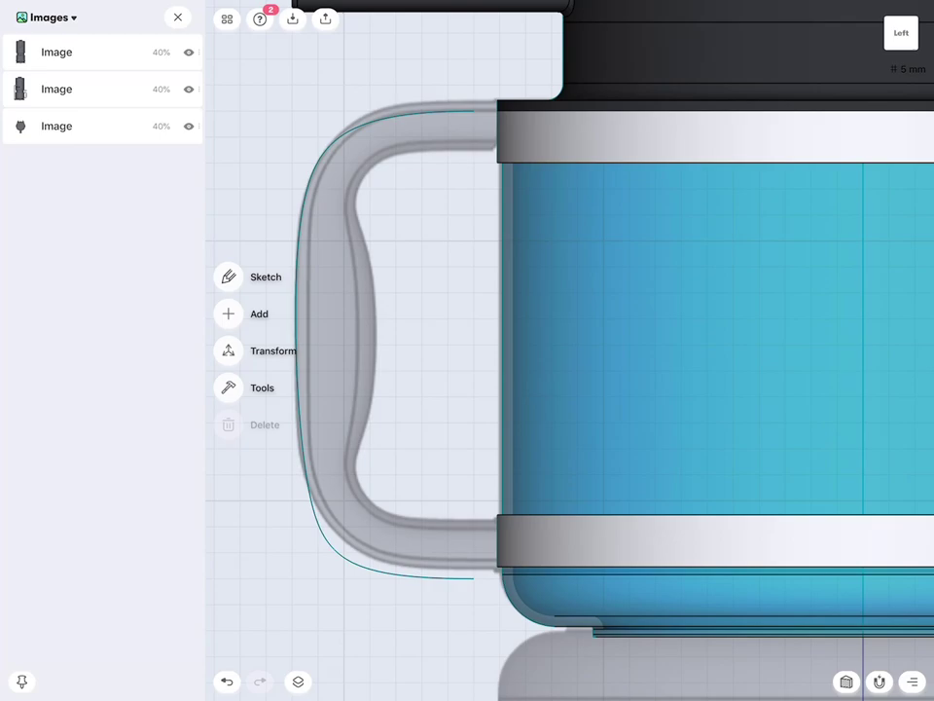
{"action": "left_click", "coordinate": [49, 17]}
{"action": "left_click", "coordinate": [54, 41]}
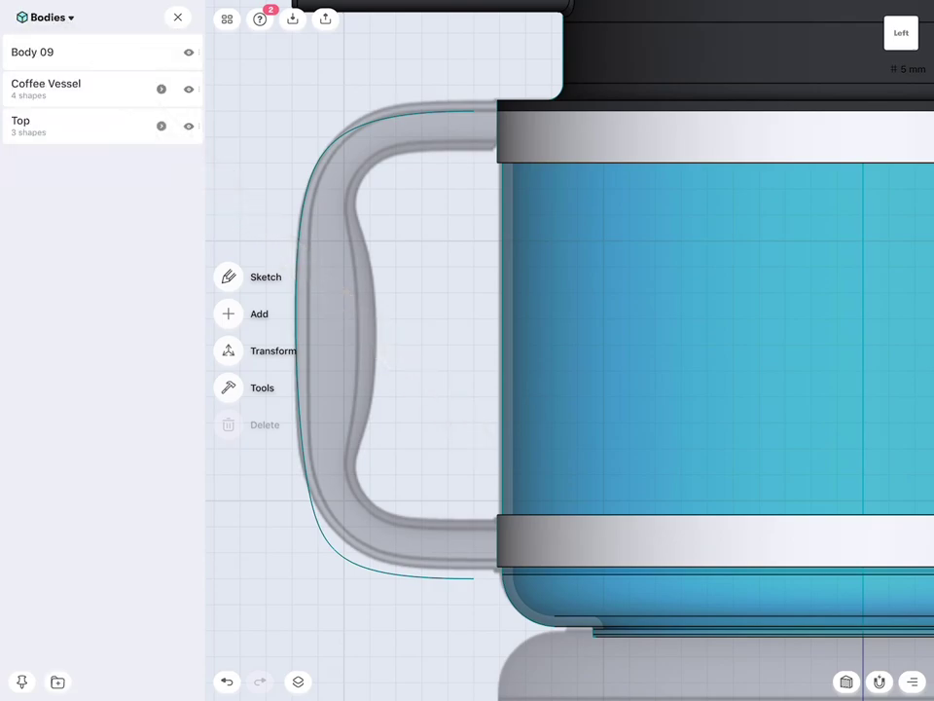
Hide the Body 09, Coffee Vessel and Top bodies.
{"action": "left_click", "coordinate": [188, 52]}
{"action": "left_click", "coordinate": [188, 89]}
{"action": "left_click", "coordinate": [188, 125]}
{"action": "scroll", "coordinate": [778, 260], "scroll_direction": "up", "scroll_amount": 2}
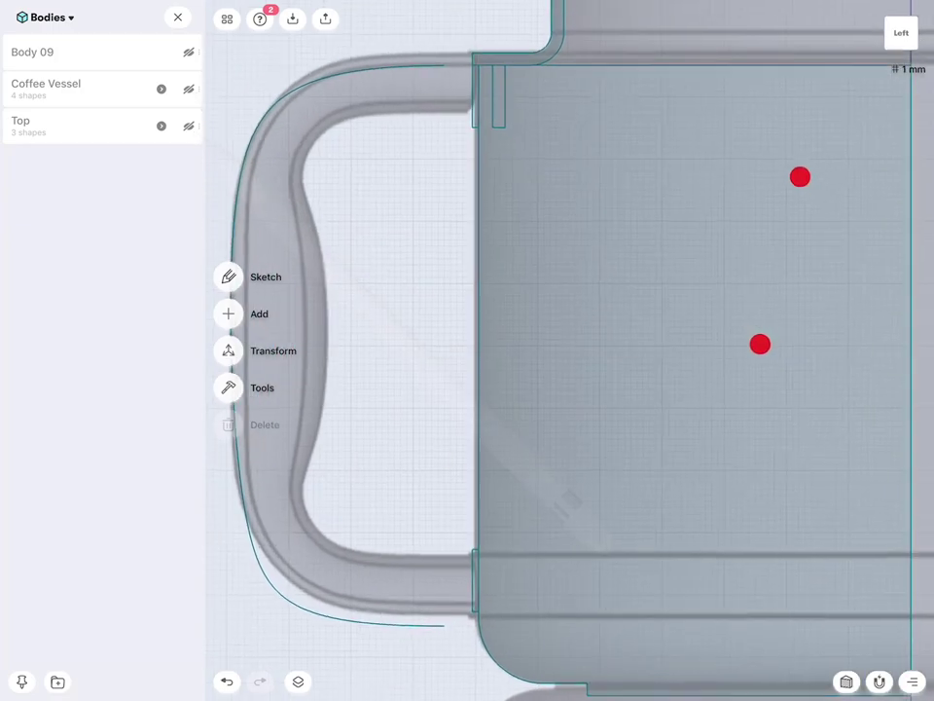
{"action": "scroll", "coordinate": [681, 351], "scroll_direction": "down", "scroll_amount": 1}
Edit the handle sketch and confirm the 1.0 mm dimension.
{"action": "left_click", "coordinate": [428, 604]}
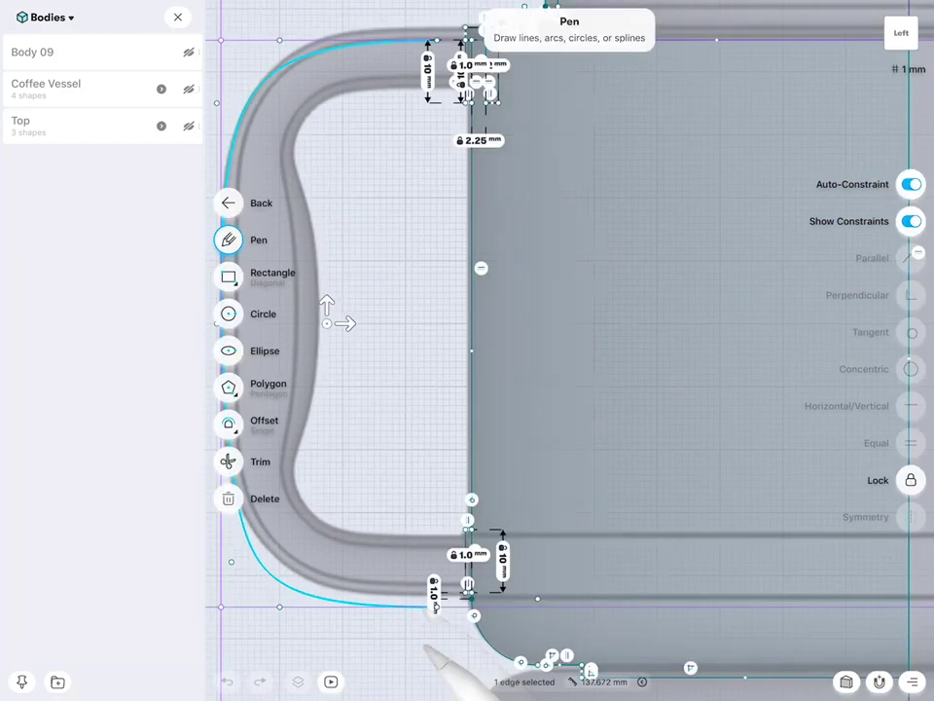
{"action": "scroll", "coordinate": [648, 562], "scroll_direction": "up", "scroll_amount": 3}
{"action": "scroll", "coordinate": [759, 327], "scroll_direction": "down", "scroll_amount": 2}
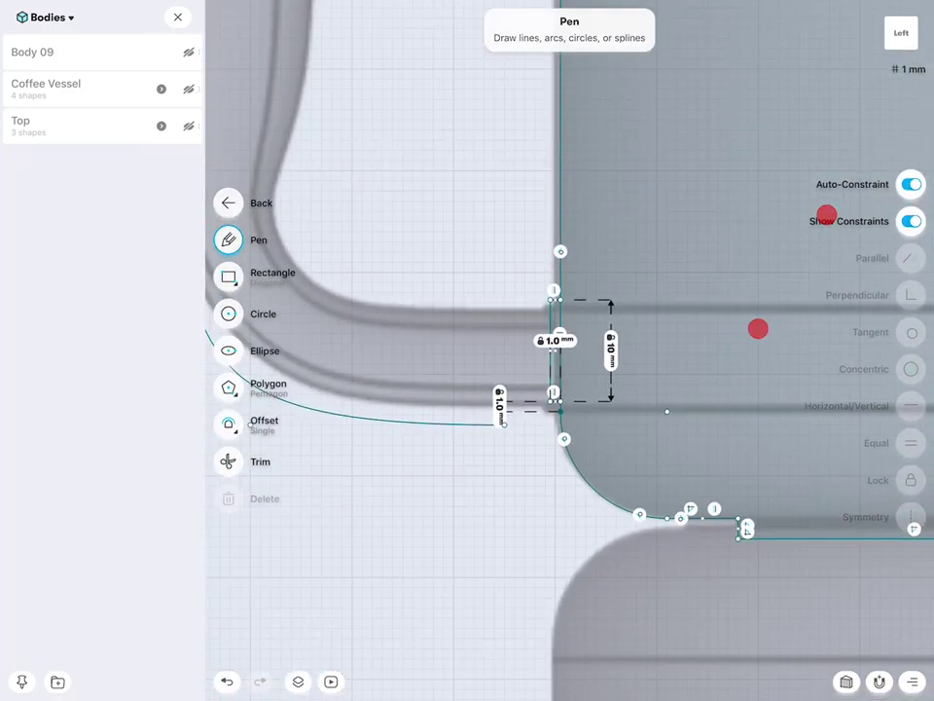
{"action": "left_click", "coordinate": [498, 401]}
{"action": "left_click", "coordinate": [540, 472]}
{"action": "scroll", "coordinate": [709, 452], "scroll_direction": "up", "scroll_amount": 3}
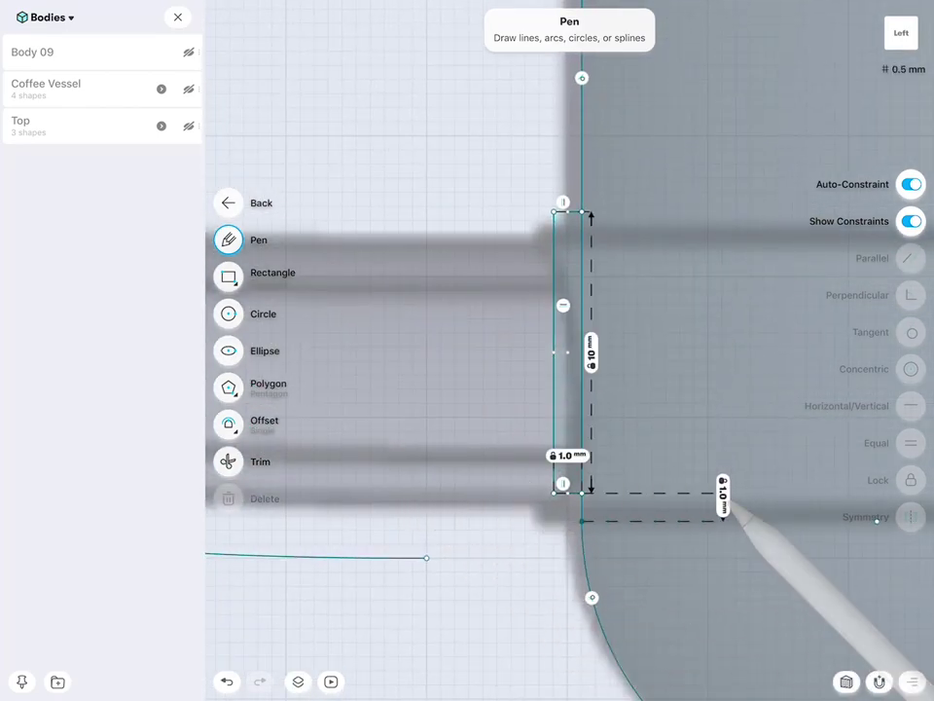
Join the bottom handle line to the rectangle's bottom-left corner and check its angle.
{"action": "left_click", "coordinate": [426, 558]}
{"action": "left_click_drag", "start_coordinate": [426, 557], "coordinate": [554, 493]}
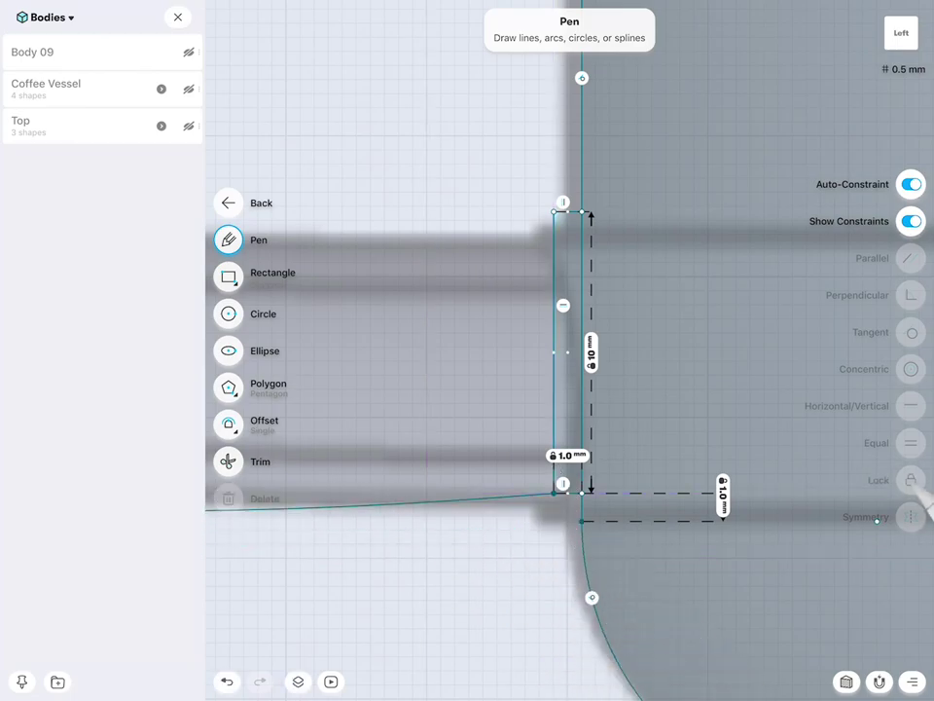
{"action": "scroll", "coordinate": [778, 496], "scroll_direction": "down", "scroll_amount": 5}
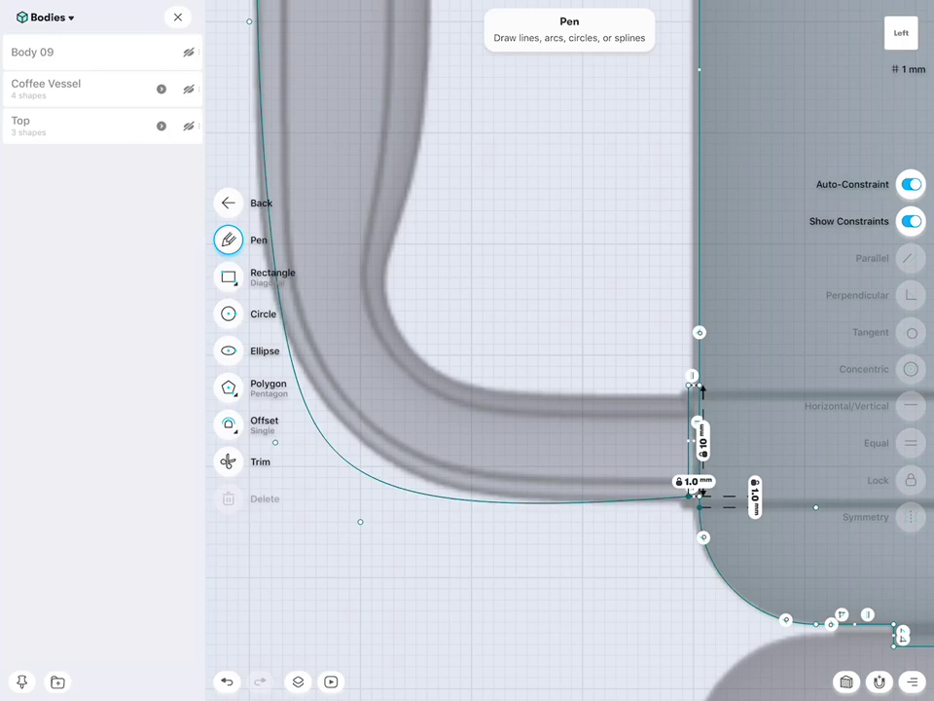
{"action": "left_click", "coordinate": [623, 502]}
{"action": "scroll", "coordinate": [696, 423], "scroll_direction": "up", "scroll_amount": 5}
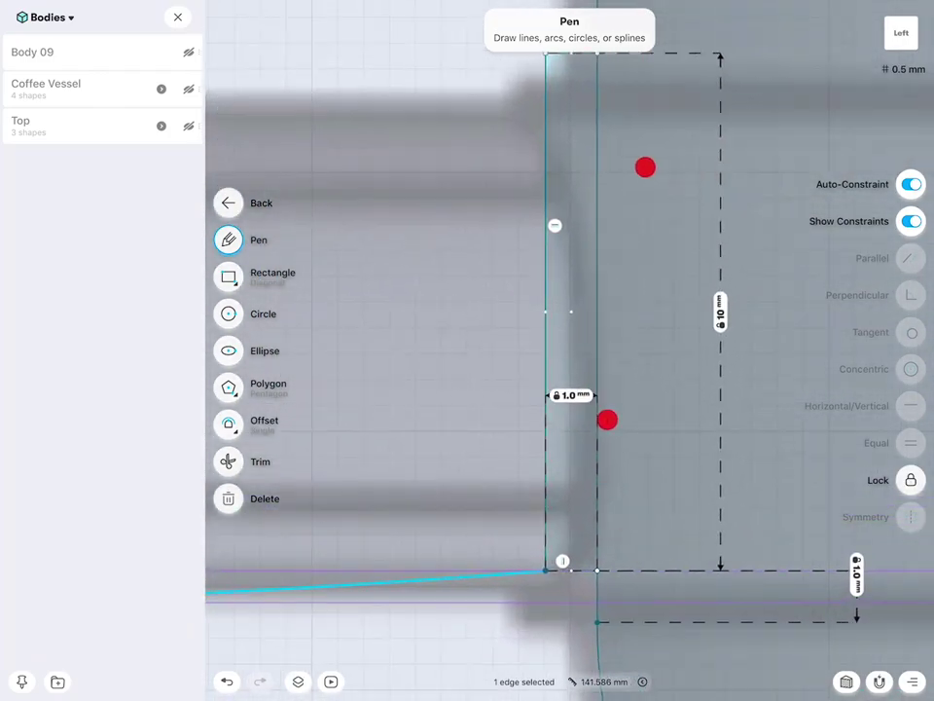
{"action": "left_click", "coordinate": [596, 571]}
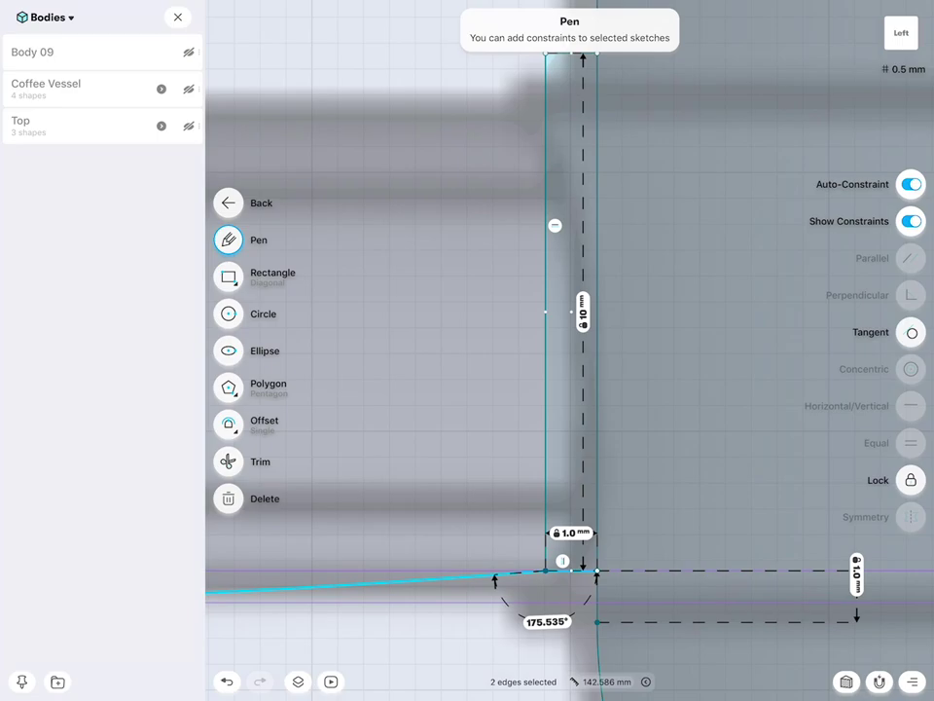
{"action": "scroll", "coordinate": [744, 437], "scroll_direction": "down", "scroll_amount": 3}
{"action": "scroll", "coordinate": [745, 438], "scroll_direction": "down", "scroll_amount": 3}
{"action": "scroll", "coordinate": [710, 579], "scroll_direction": "down", "scroll_amount": 3}
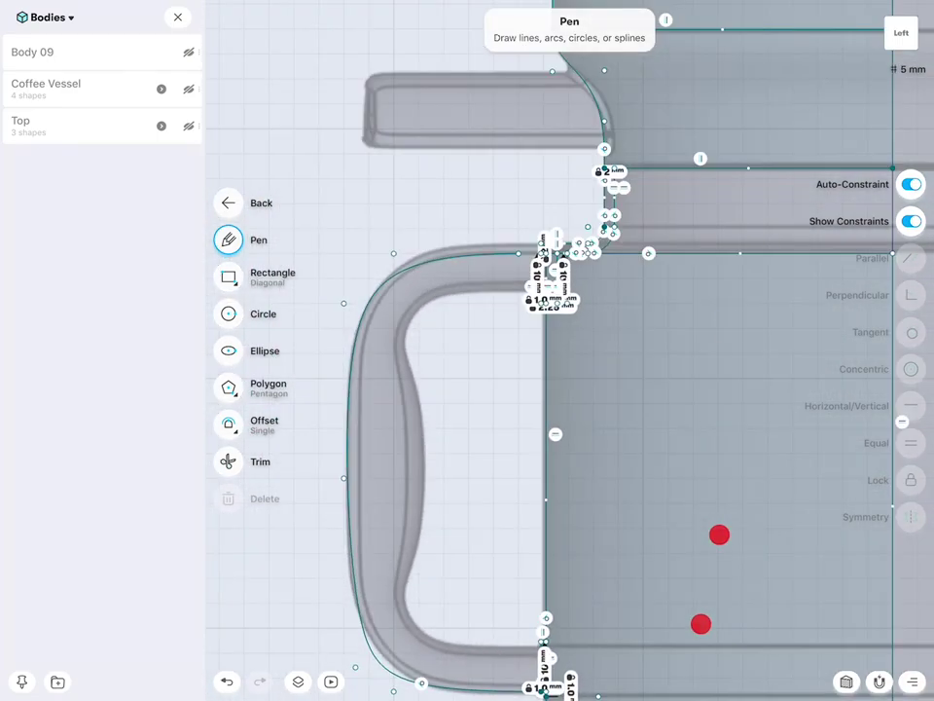
{"action": "scroll", "coordinate": [565, 273], "scroll_direction": "up", "scroll_amount": 5}
{"action": "scroll", "coordinate": [564, 273], "scroll_direction": "up", "scroll_amount": 3}
{"action": "scroll", "coordinate": [564, 292], "scroll_direction": "up", "scroll_amount": 2}
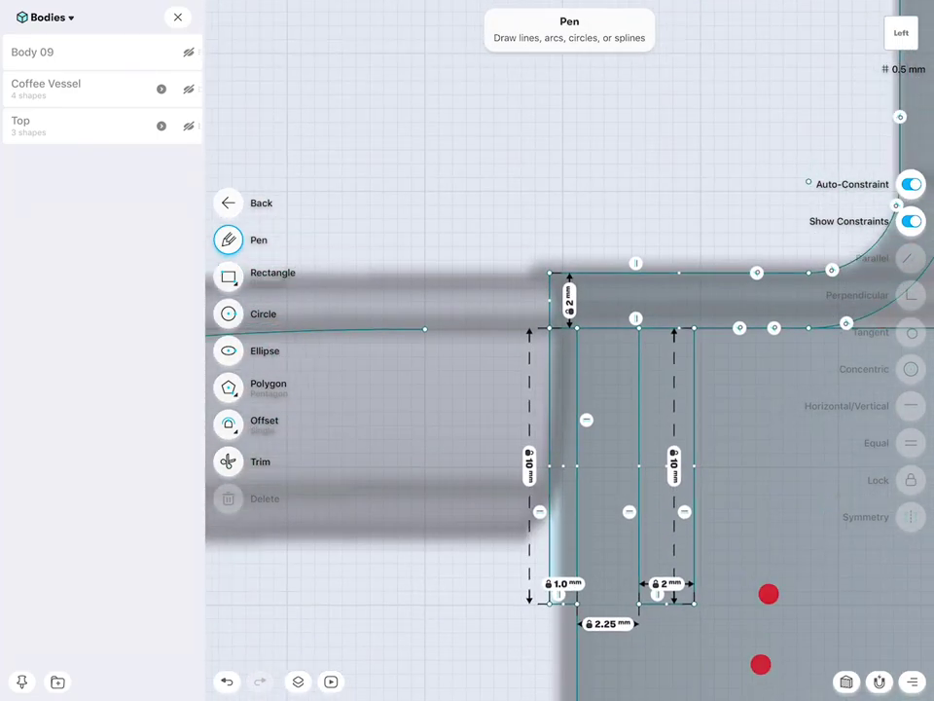
Join the top handle line to the top rectangle's corner and check its angle.
{"action": "left_click", "coordinate": [424, 328]}
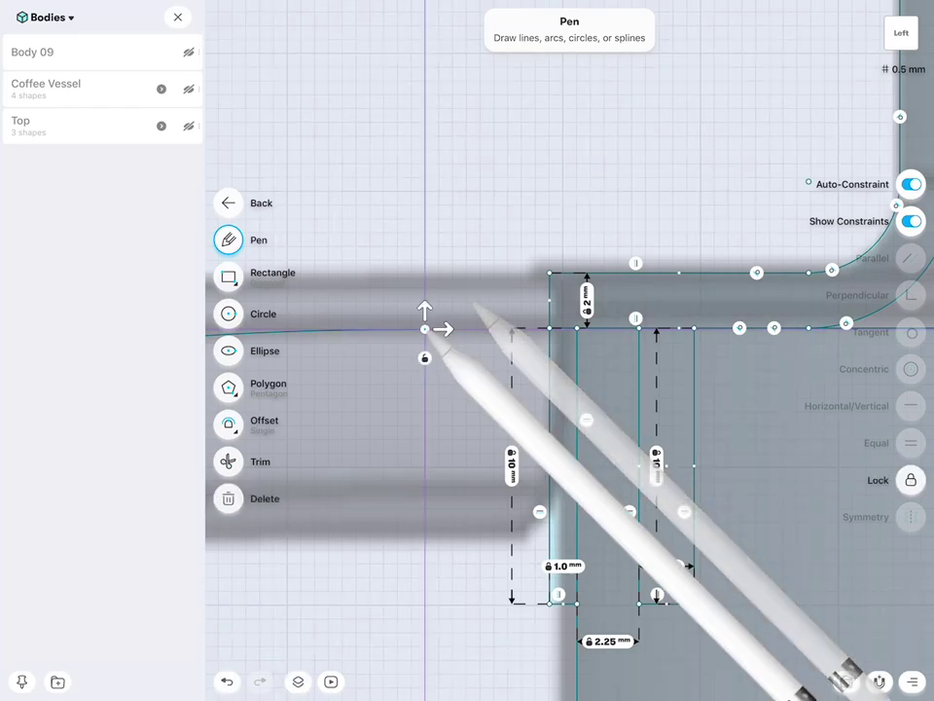
{"action": "left_click_drag", "start_coordinate": [424, 329], "coordinate": [550, 328]}
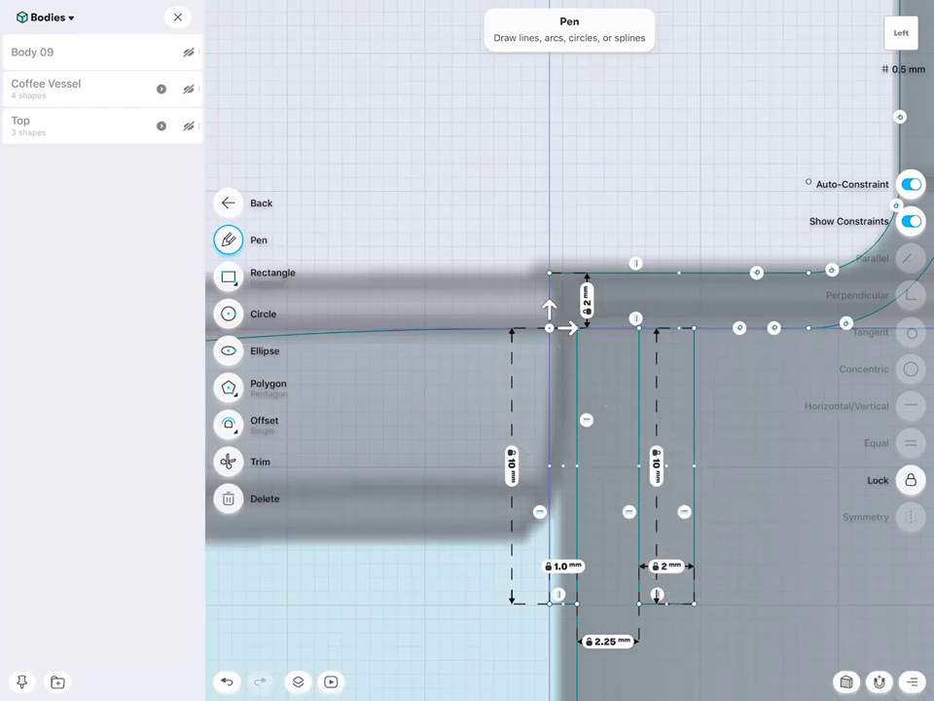
{"action": "left_click", "coordinate": [469, 330]}
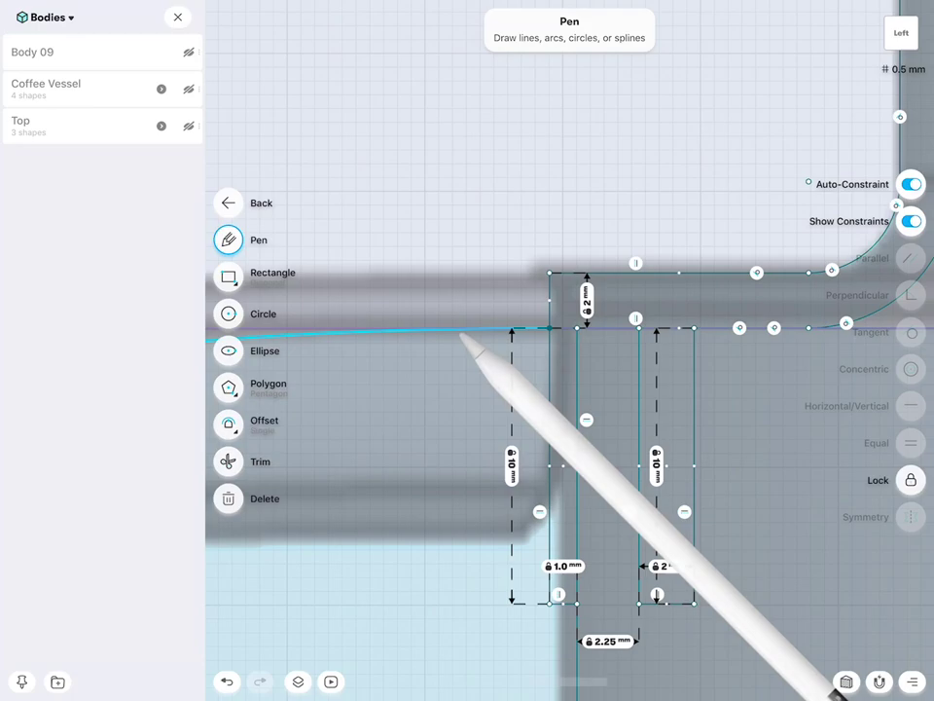
{"action": "left_click", "coordinate": [567, 328]}
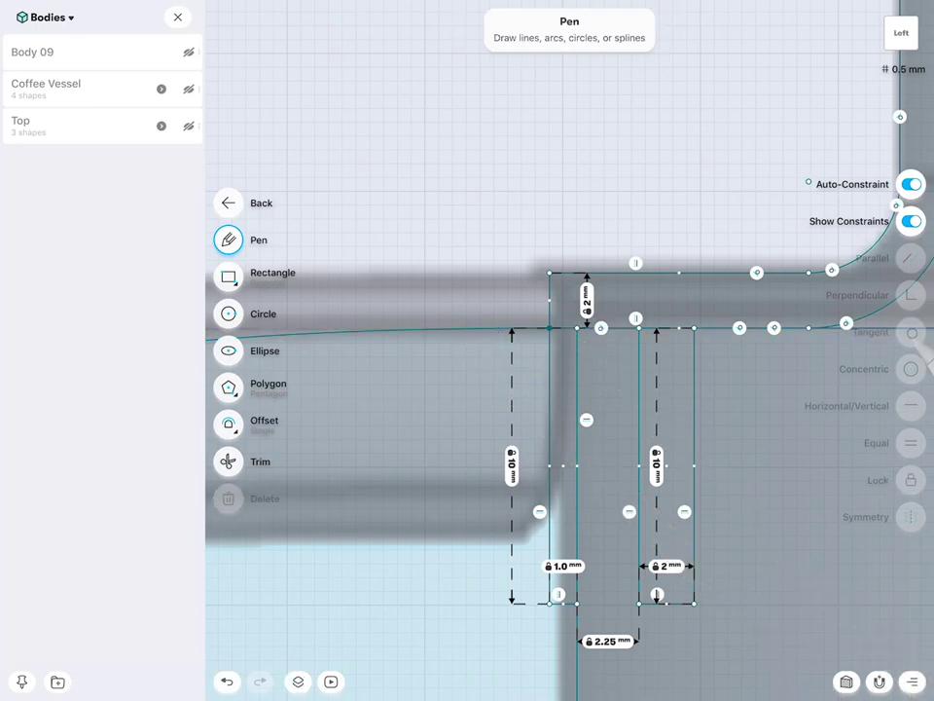
{"action": "scroll", "coordinate": [762, 239], "scroll_direction": "down", "scroll_amount": 5}
{"action": "scroll", "coordinate": [623, 117], "scroll_direction": "up", "scroll_amount": 2}
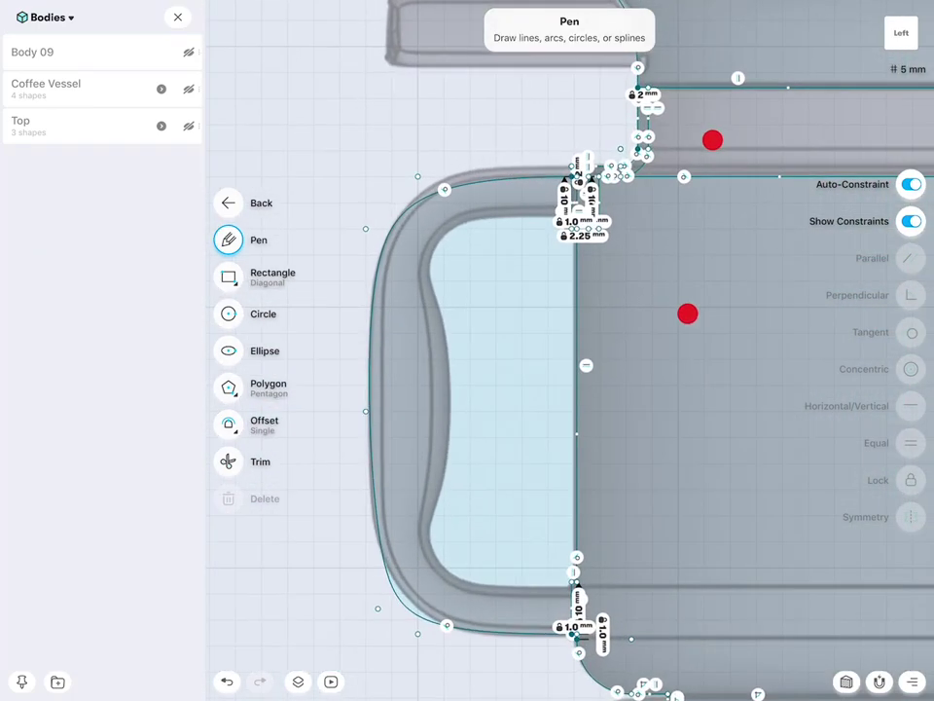
{"action": "scroll", "coordinate": [622, 117], "scroll_direction": "up", "scroll_amount": 1}
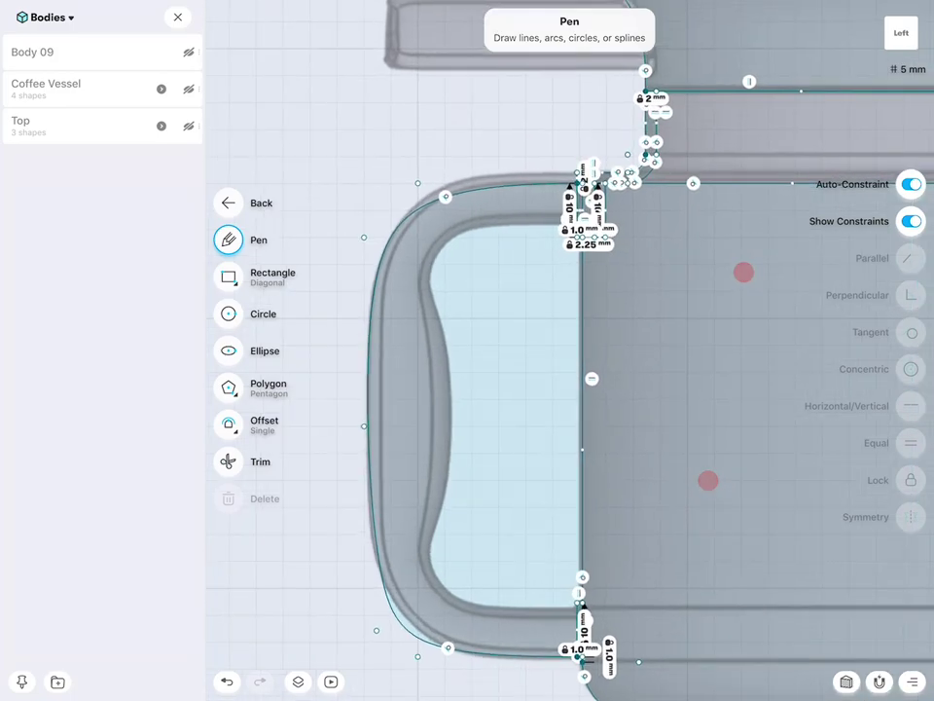
Reposition the spline's curve points so it follows the handle outline.
{"action": "left_click", "coordinate": [417, 182]}
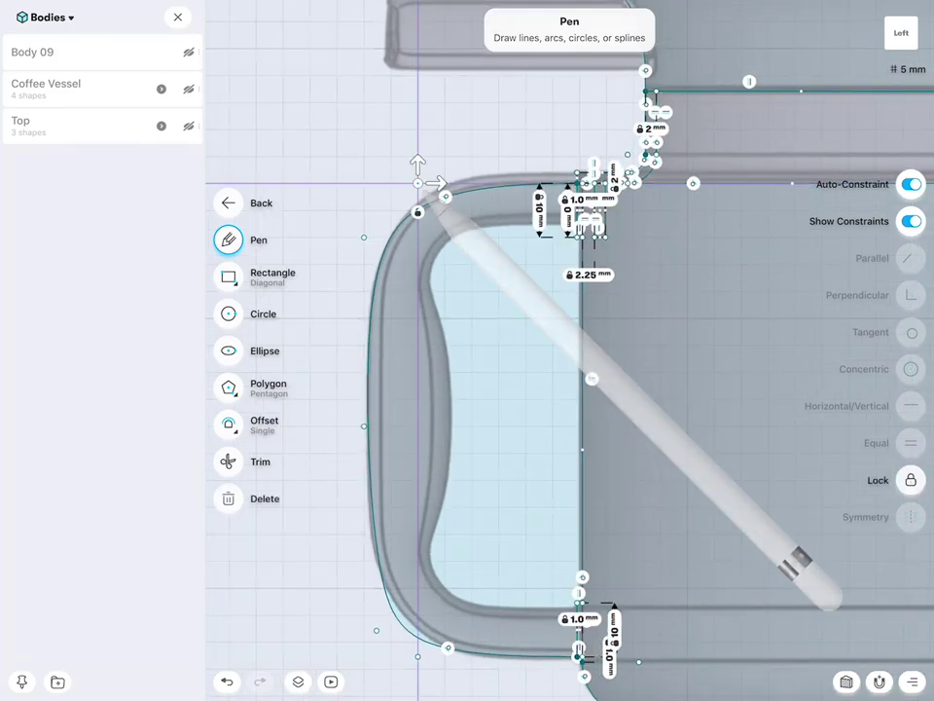
{"action": "left_click_drag", "start_coordinate": [418, 182], "coordinate": [445, 183]}
{"action": "left_click", "coordinate": [364, 237]}
{"action": "scroll", "coordinate": [648, 243], "scroll_direction": "down", "scroll_amount": 2}
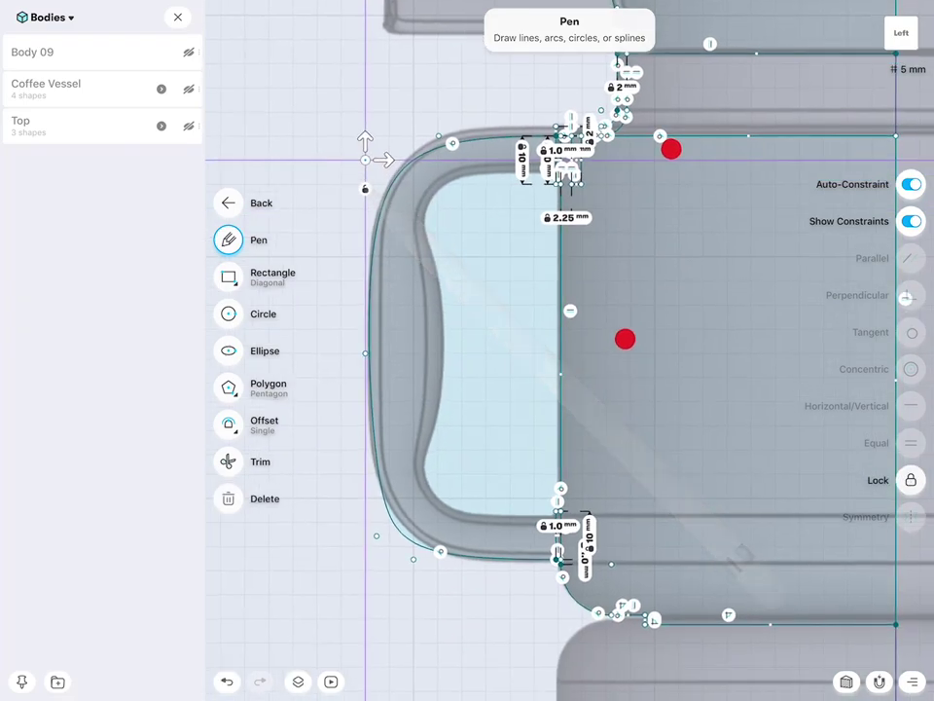
{"action": "left_click", "coordinate": [376, 535]}
{"action": "left_click", "coordinate": [394, 549]}
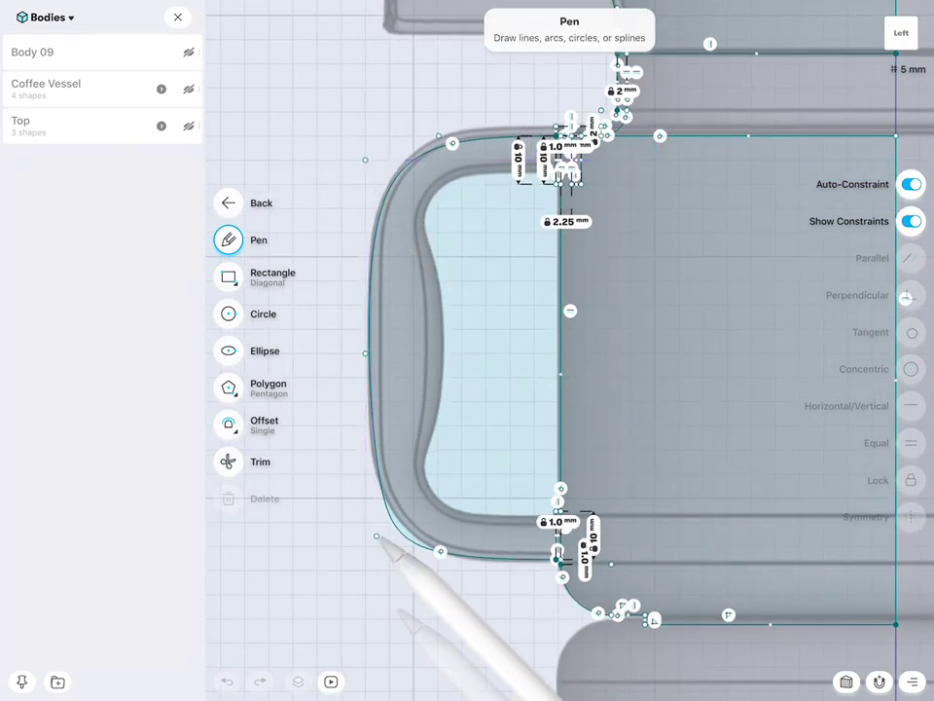
{"action": "left_click", "coordinate": [377, 536]}
{"action": "mouse_move", "coordinate": [376, 516]}
{"action": "left_mouse_down"}
{"action": "mouse_move", "coordinate": [379, 457]}
{"action": "mouse_move", "coordinate": [379, 511]}
{"action": "left_mouse_up"}
{"action": "left_click", "coordinate": [414, 558]}
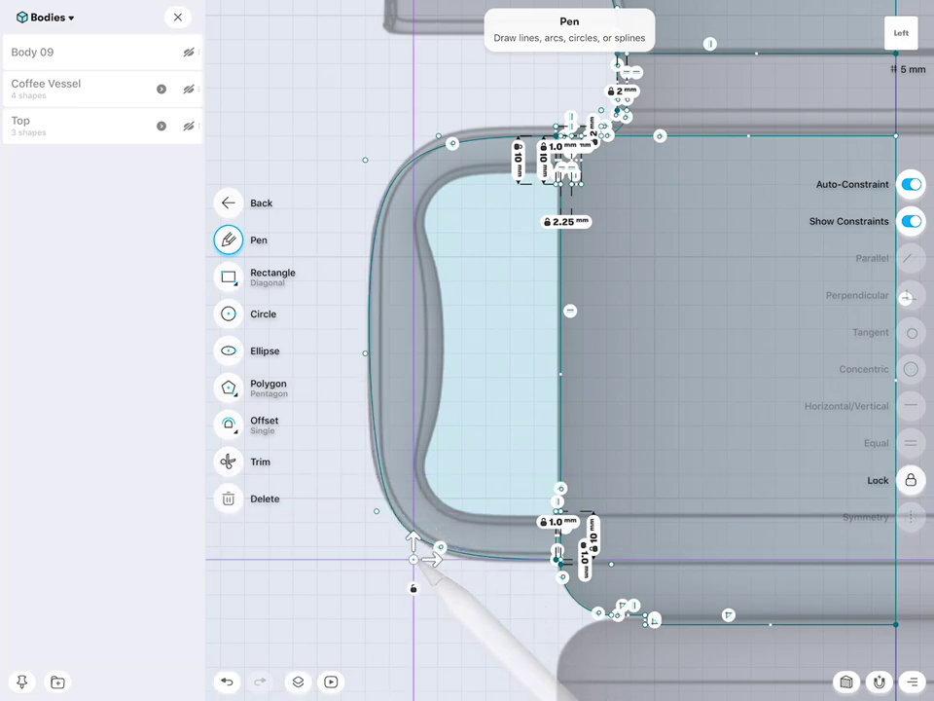
{"action": "left_click_drag", "start_coordinate": [431, 558], "coordinate": [460, 559]}
{"action": "left_click", "coordinate": [376, 510]}
{"action": "left_click_drag", "start_coordinate": [378, 491], "coordinate": [382, 536]}
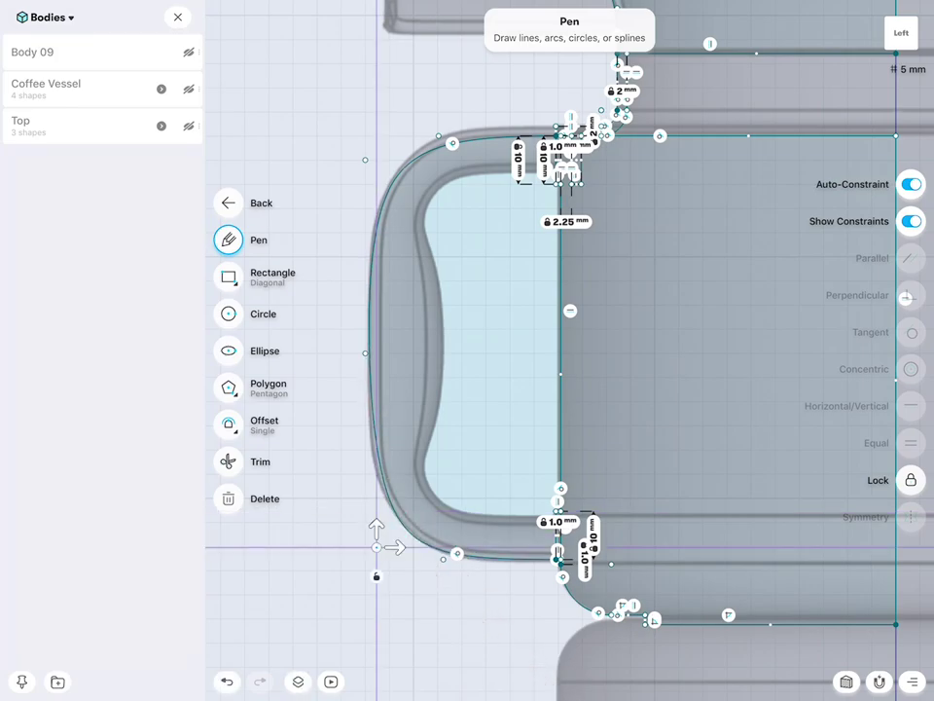
Dimension the bottom handle line at 23 mm.
{"action": "scroll", "coordinate": [618, 459], "scroll_direction": "up", "scroll_amount": 2}
{"action": "scroll", "coordinate": [618, 458], "scroll_direction": "down", "scroll_amount": 2}
{"action": "scroll", "coordinate": [675, 332], "scroll_direction": "down", "scroll_amount": 1}
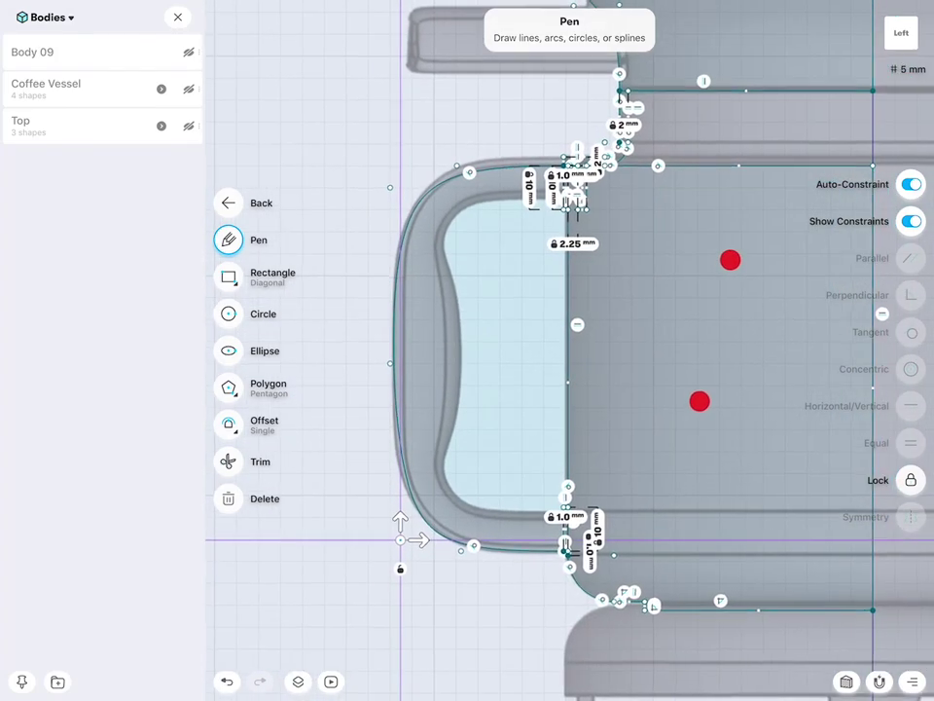
{"action": "scroll", "coordinate": [714, 330], "scroll_direction": "down", "scroll_amount": 1}
{"action": "scroll", "coordinate": [726, 337], "scroll_direction": "down", "scroll_amount": 1}
{"action": "scroll", "coordinate": [741, 338], "scroll_direction": "down", "scroll_amount": 1}
{"action": "scroll", "coordinate": [756, 340], "scroll_direction": "down", "scroll_amount": 1}
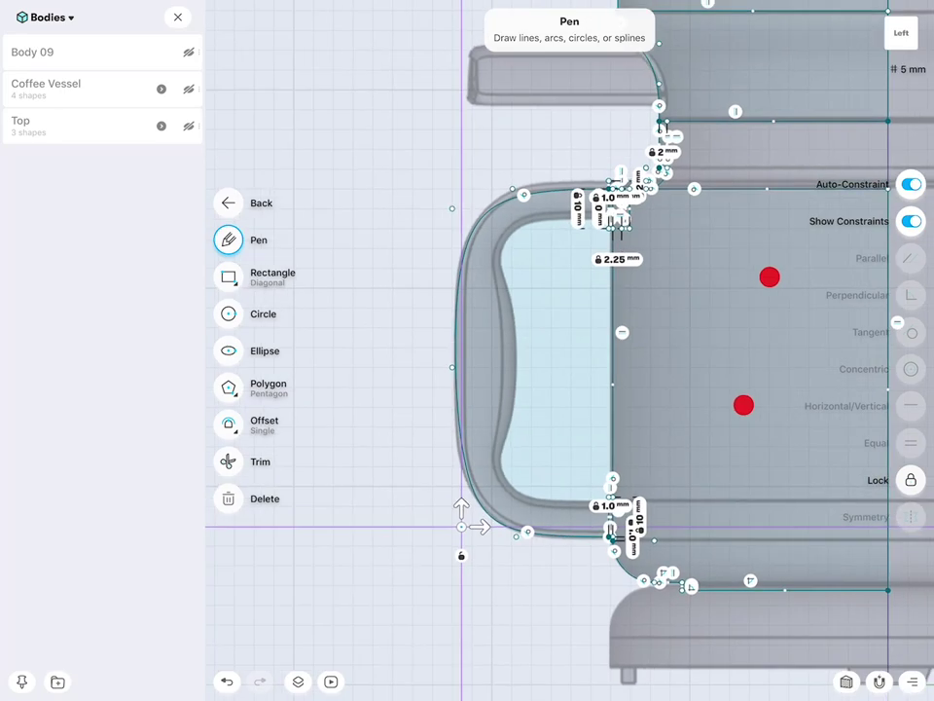
{"action": "scroll", "coordinate": [756, 340], "scroll_direction": "down", "scroll_amount": 1}
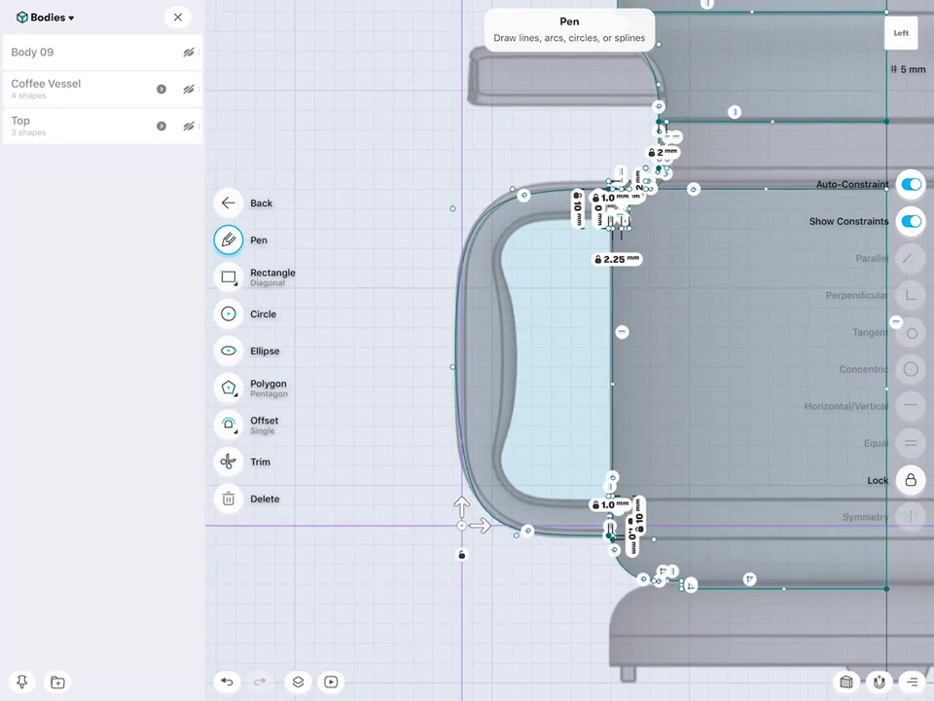
{"action": "scroll", "coordinate": [723, 267], "scroll_direction": "up", "scroll_amount": 3}
{"action": "scroll", "coordinate": [705, 244], "scroll_direction": "down", "scroll_amount": 1}
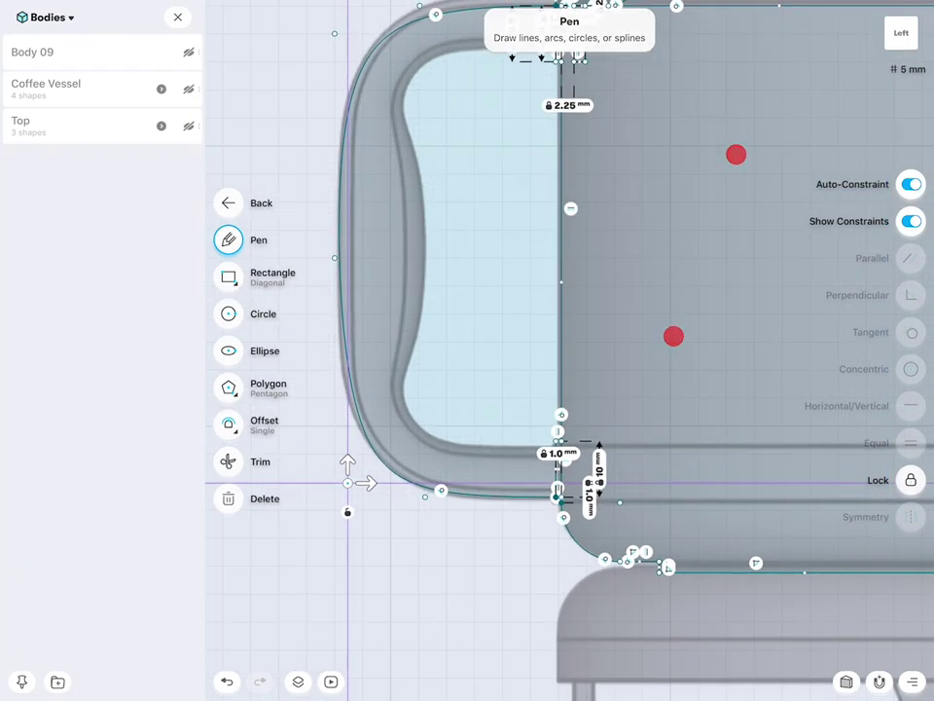
{"action": "scroll", "coordinate": [720, 403], "scroll_direction": "up", "scroll_amount": 3}
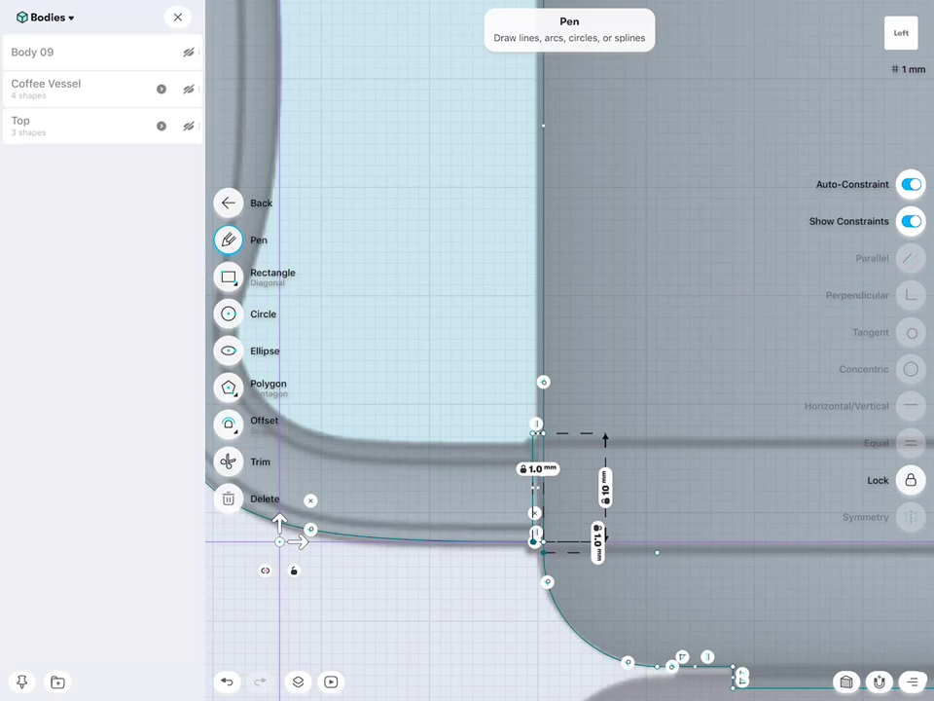
{"action": "scroll", "coordinate": [675, 525], "scroll_direction": "up", "scroll_amount": 2}
{"action": "scroll", "coordinate": [717, 292], "scroll_direction": "up", "scroll_amount": 2}
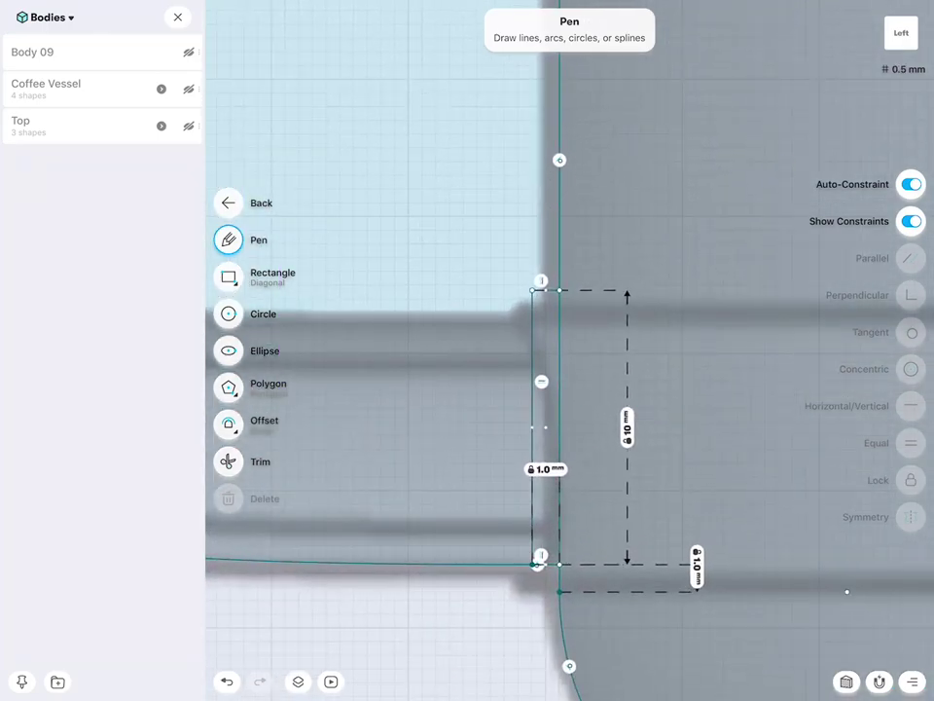
{"action": "left_click", "coordinate": [536, 563]}
{"action": "scroll", "coordinate": [730, 466], "scroll_direction": "down", "scroll_amount": 2}
{"action": "scroll", "coordinate": [776, 456], "scroll_direction": "down", "scroll_amount": 2}
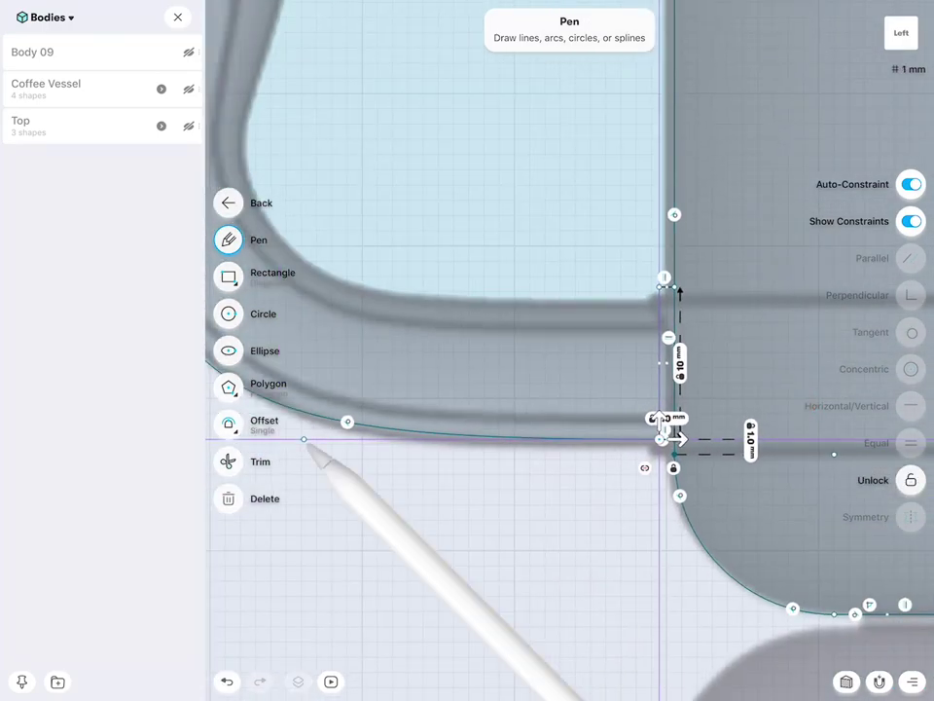
{"action": "left_click", "coordinate": [304, 440]}
{"action": "left_click", "coordinate": [482, 401]}
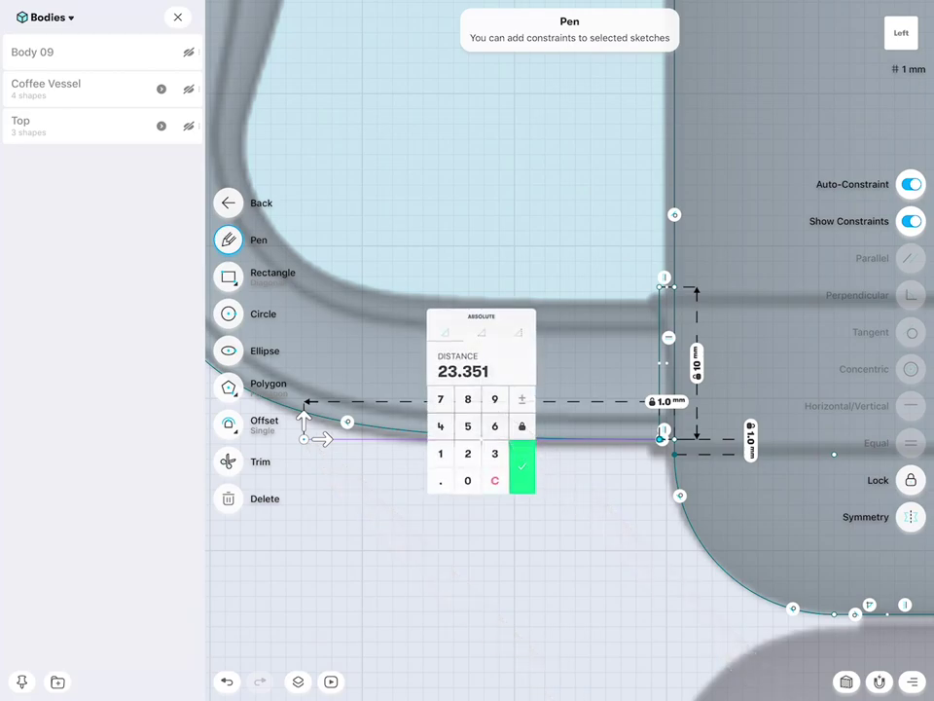
{"action": "left_click", "coordinate": [467, 454]}
{"action": "left_click", "coordinate": [494, 454]}
{"action": "left_click", "coordinate": [522, 467]}
Set the distance from the top arc's end point to 23 mm.
{"action": "scroll", "coordinate": [694, 590], "scroll_direction": "up", "scroll_amount": 3}
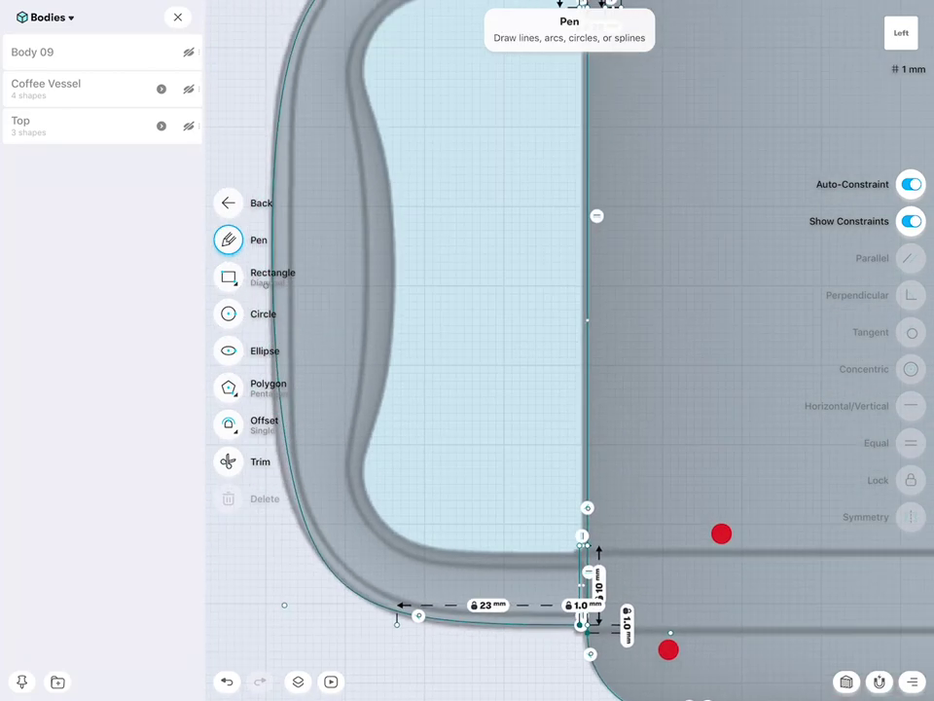
{"action": "scroll", "coordinate": [694, 591], "scroll_direction": "down", "scroll_amount": 2}
{"action": "scroll", "coordinate": [744, 569], "scroll_direction": "down", "scroll_amount": 3}
{"action": "scroll", "coordinate": [794, 362], "scroll_direction": "down", "scroll_amount": 1}
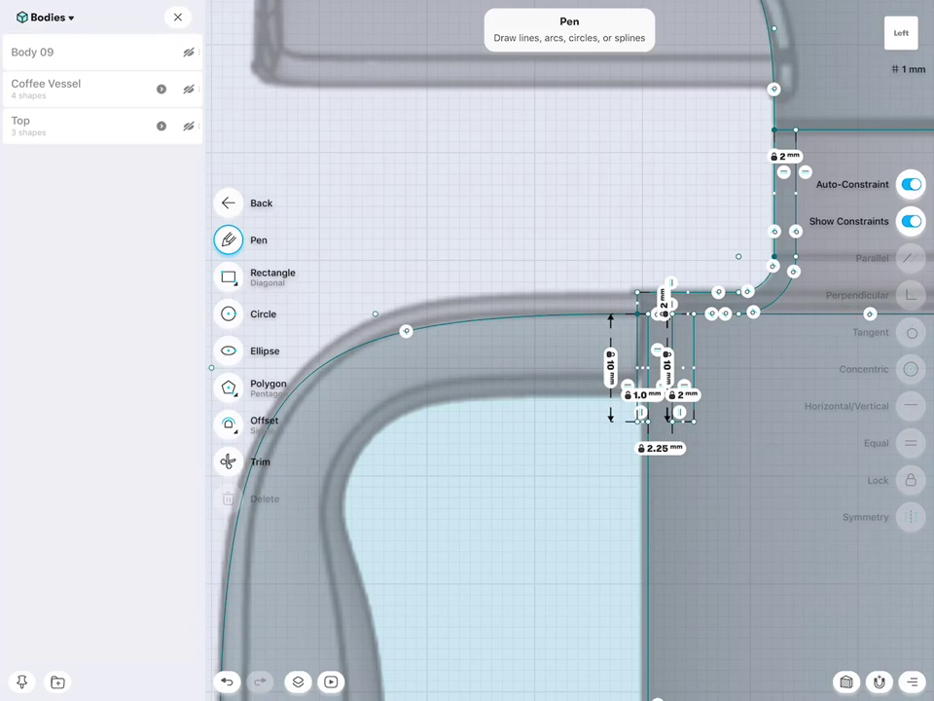
{"action": "left_click", "coordinate": [394, 292]}
{"action": "left_click", "coordinate": [385, 326]}
{"action": "left_click", "coordinate": [375, 313]}
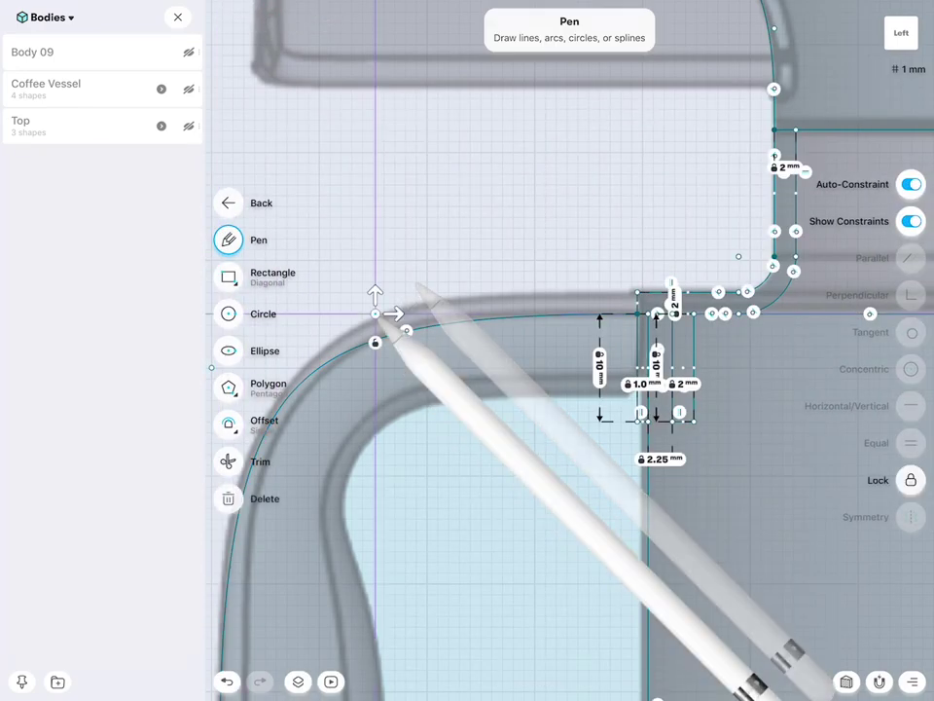
{"action": "left_click", "coordinate": [637, 313]}
{"action": "left_click", "coordinate": [506, 275]}
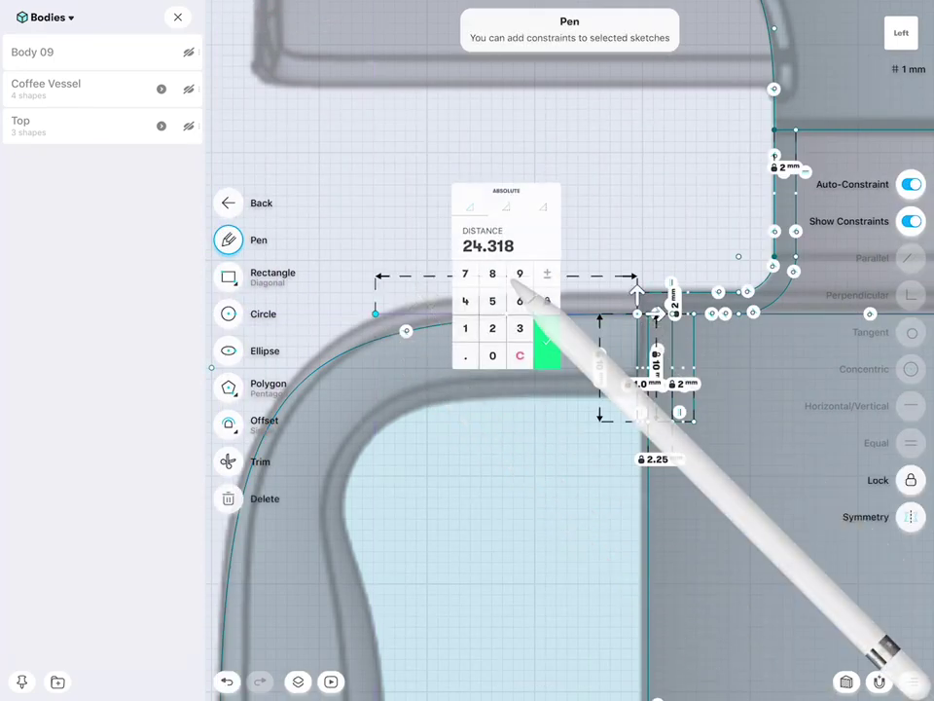
{"action": "left_click", "coordinate": [519, 327]}
{"action": "left_click", "coordinate": [520, 355]}
{"action": "left_click", "coordinate": [492, 327]}
{"action": "left_click", "coordinate": [519, 327]}
{"action": "left_click", "coordinate": [547, 341]}
Exit editing of the handle sketch.
{"action": "scroll", "coordinate": [743, 235], "scroll_direction": "down", "scroll_amount": 5}
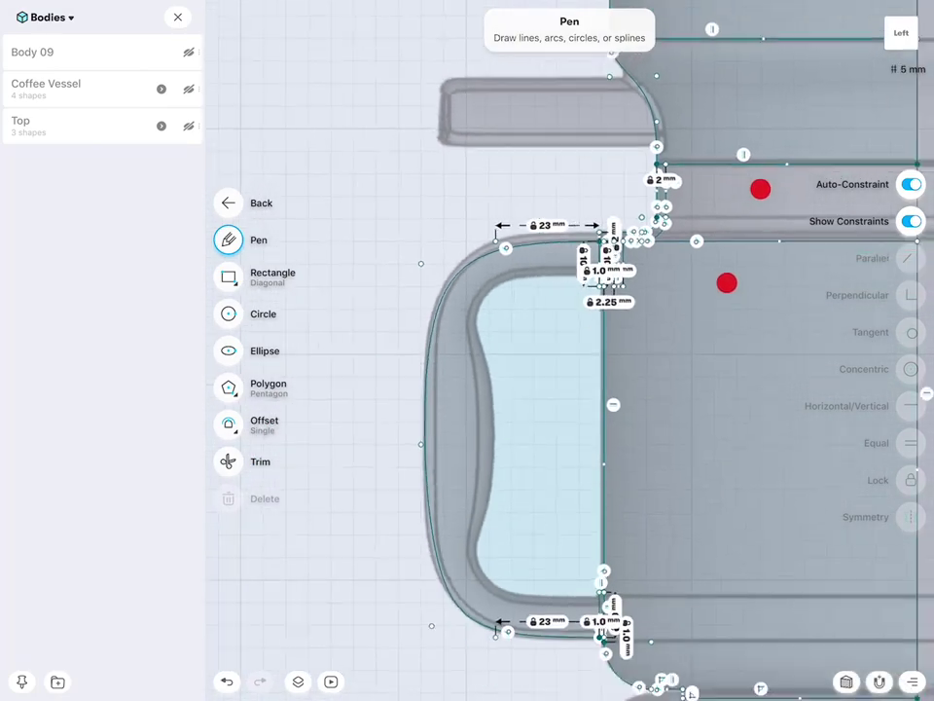
{"action": "scroll", "coordinate": [584, 340], "scroll_direction": "down", "scroll_amount": 3}
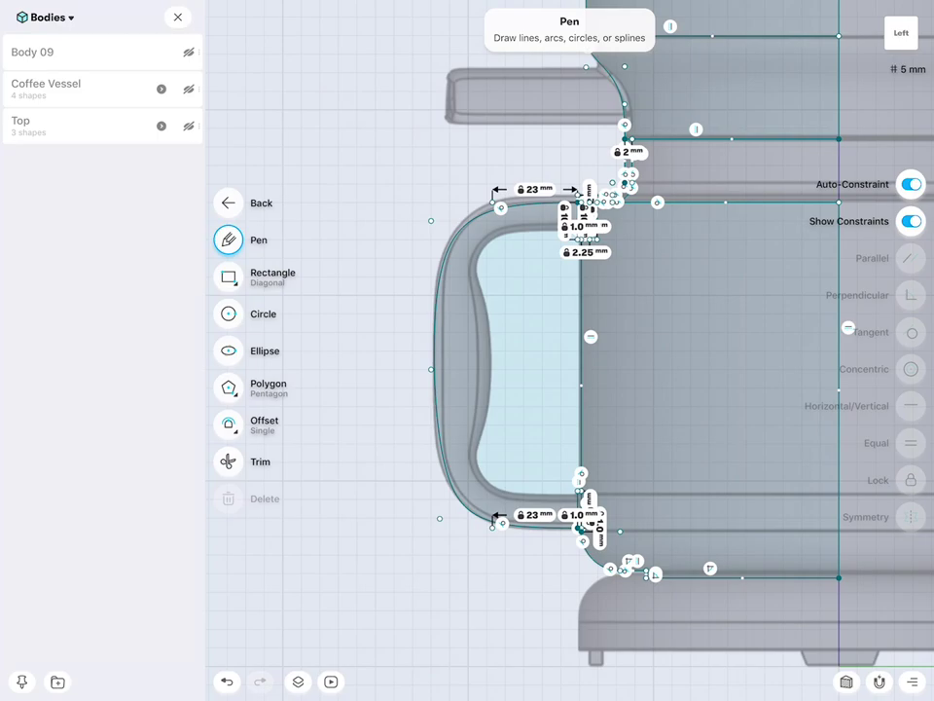
{"action": "left_click", "coordinate": [503, 591]}
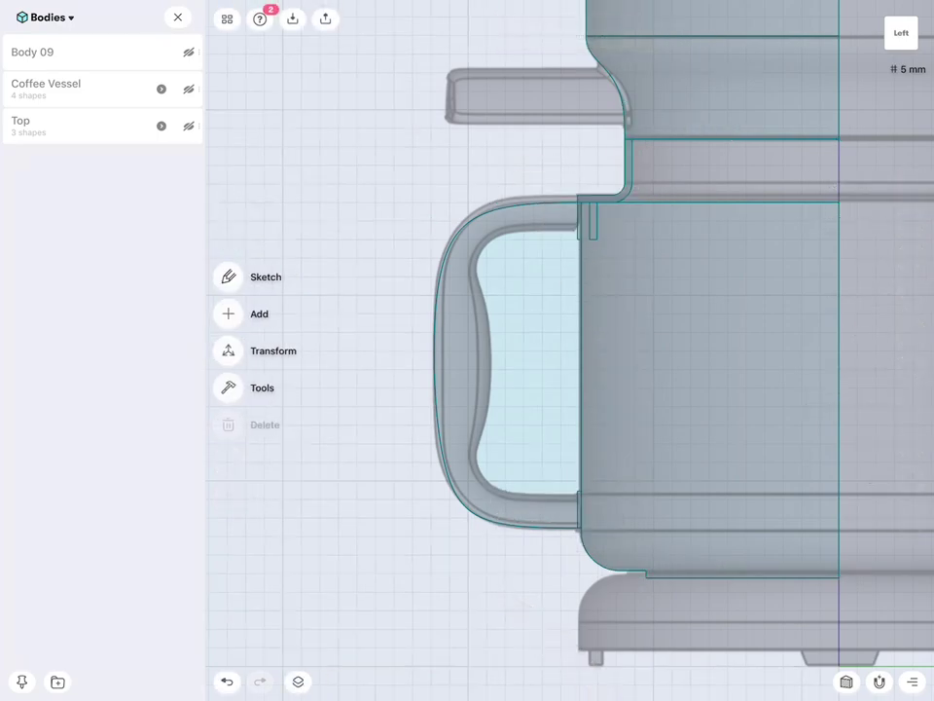
Open the handle profile sketch for editing.
{"action": "left_click", "coordinate": [496, 521]}
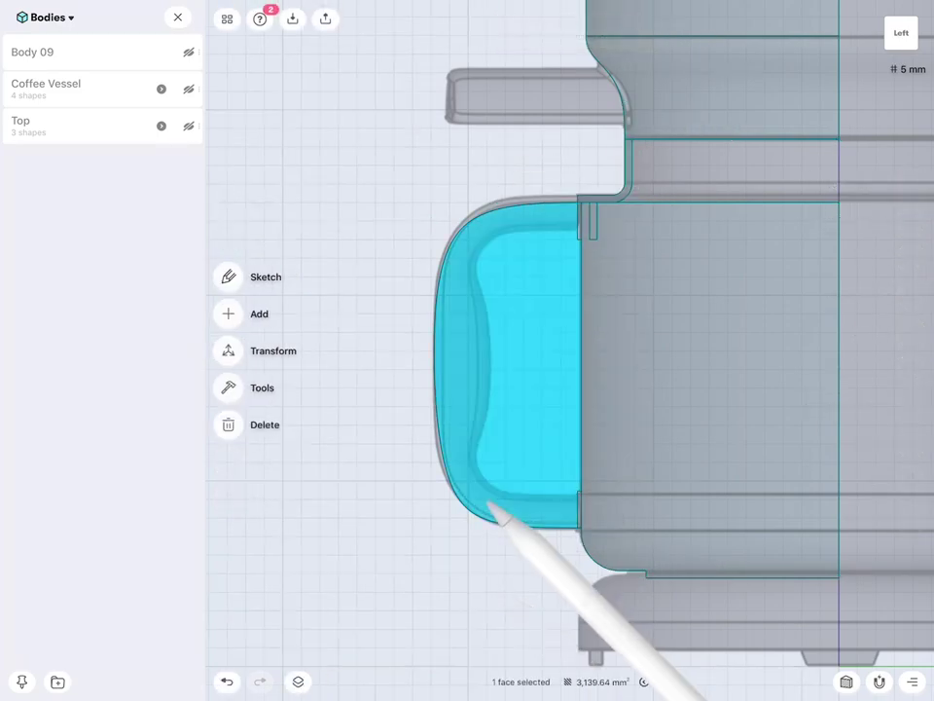
{"action": "left_click", "coordinate": [450, 580]}
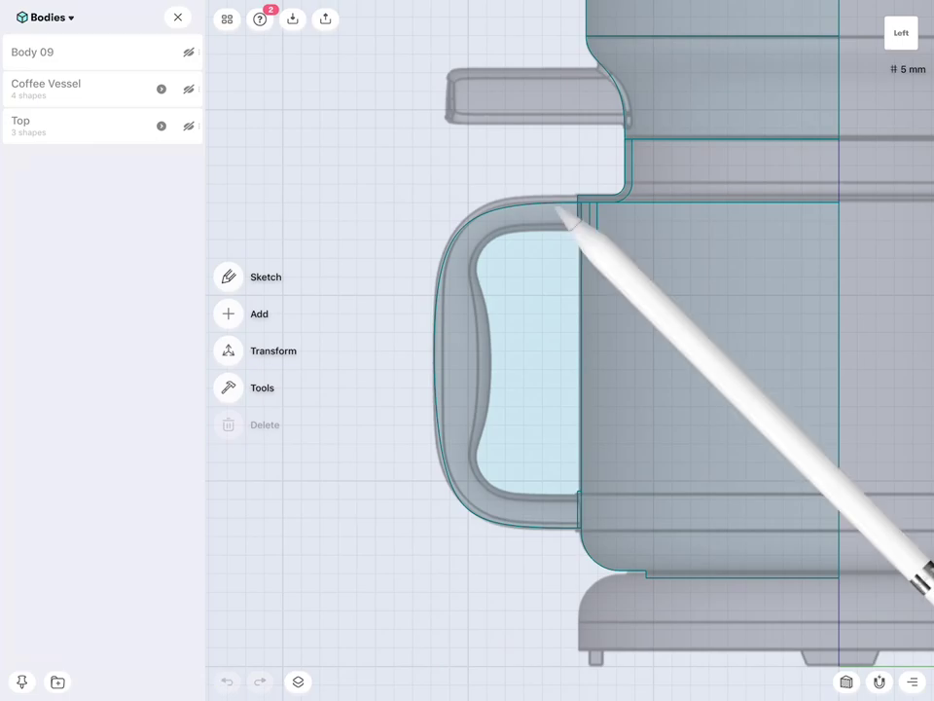
{"action": "double_click", "coordinate": [558, 209]}
{"action": "left_click", "coordinate": [498, 269]}
{"action": "double_click", "coordinate": [501, 197]}
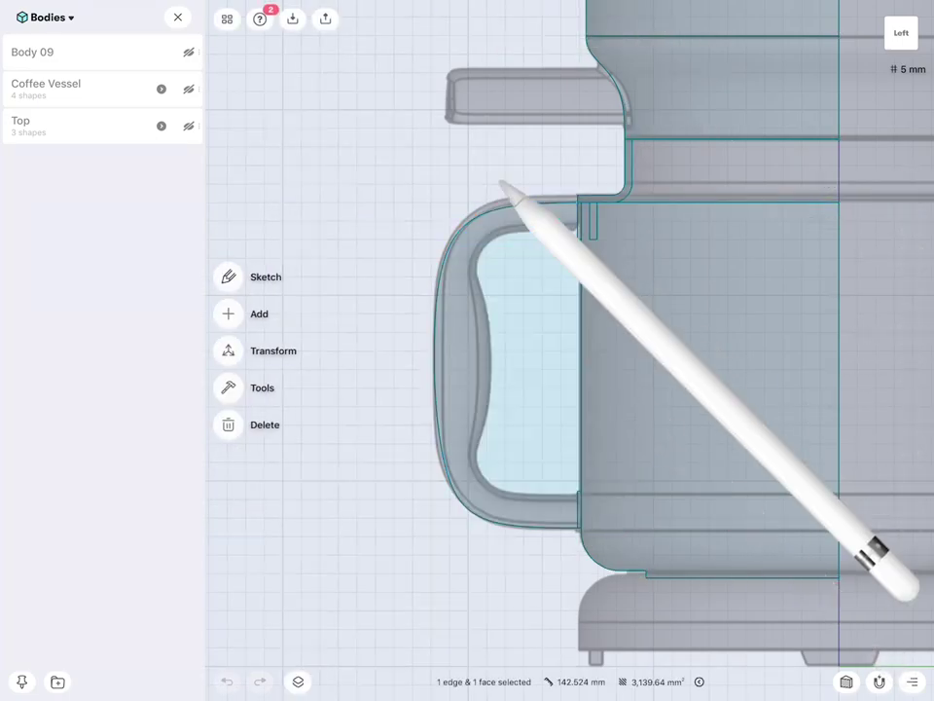
{"action": "left_click", "coordinate": [498, 251]}
{"action": "left_click", "coordinate": [497, 195]}
{"action": "double_click", "coordinate": [500, 210]}
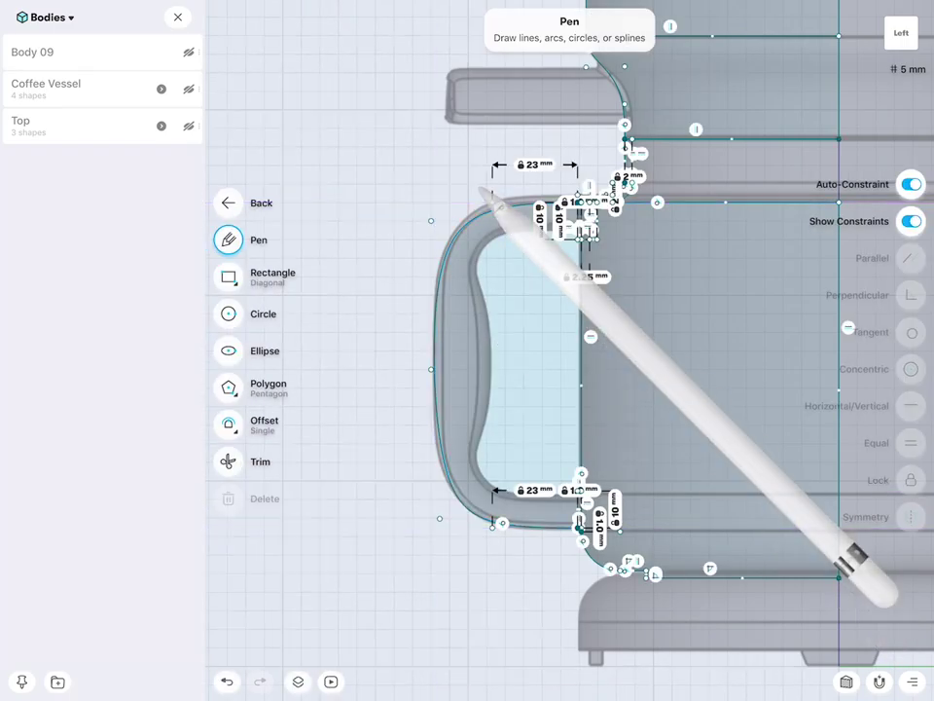
Draw a short line across the handle opening and constrain it horizontal.
{"action": "mouse_move", "coordinate": [494, 202]}
{"action": "left_mouse_down"}
{"action": "mouse_move", "coordinate": [504, 498]}
{"action": "mouse_move", "coordinate": [491, 527]}
{"action": "left_mouse_up"}
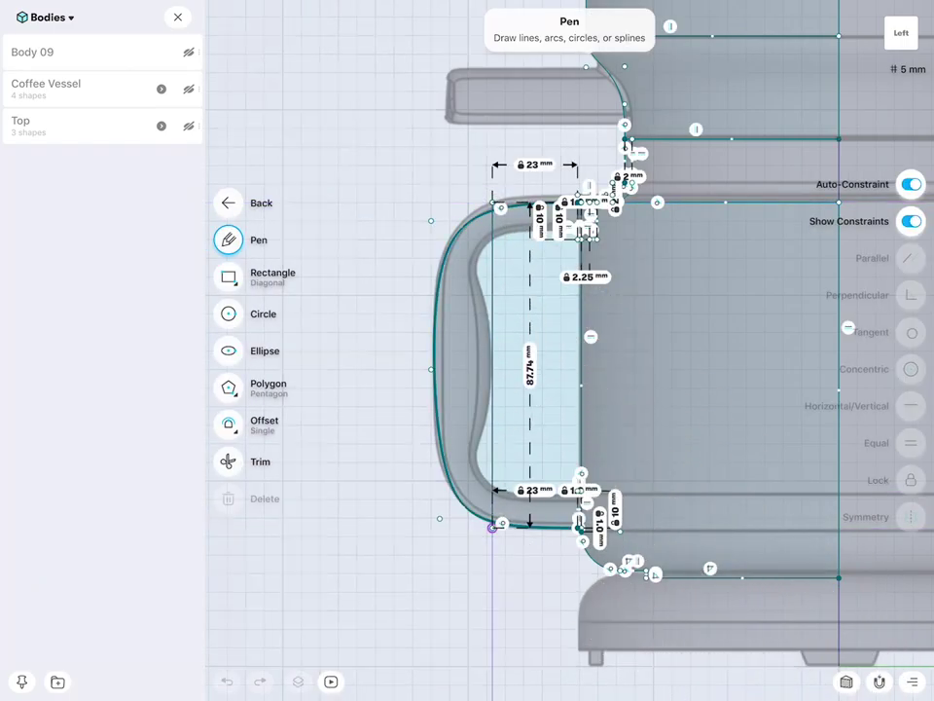
{"action": "scroll", "coordinate": [735, 380], "scroll_direction": "up", "scroll_amount": 5}
{"action": "scroll", "coordinate": [778, 401], "scroll_direction": "up", "scroll_amount": 2}
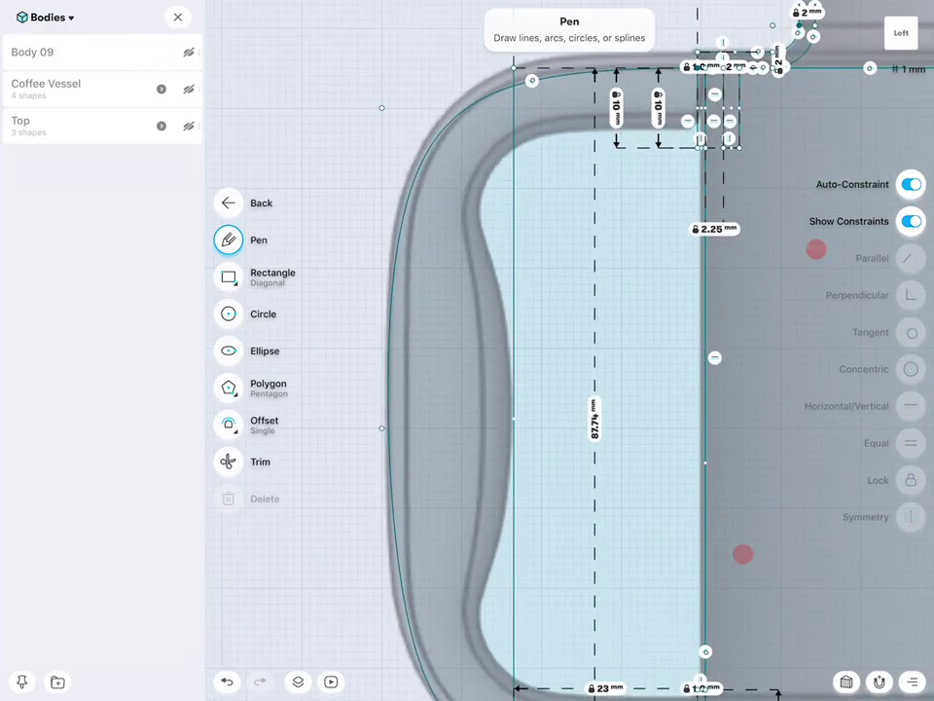
{"action": "left_click_drag", "start_coordinate": [637, 419], "coordinate": [514, 419]}
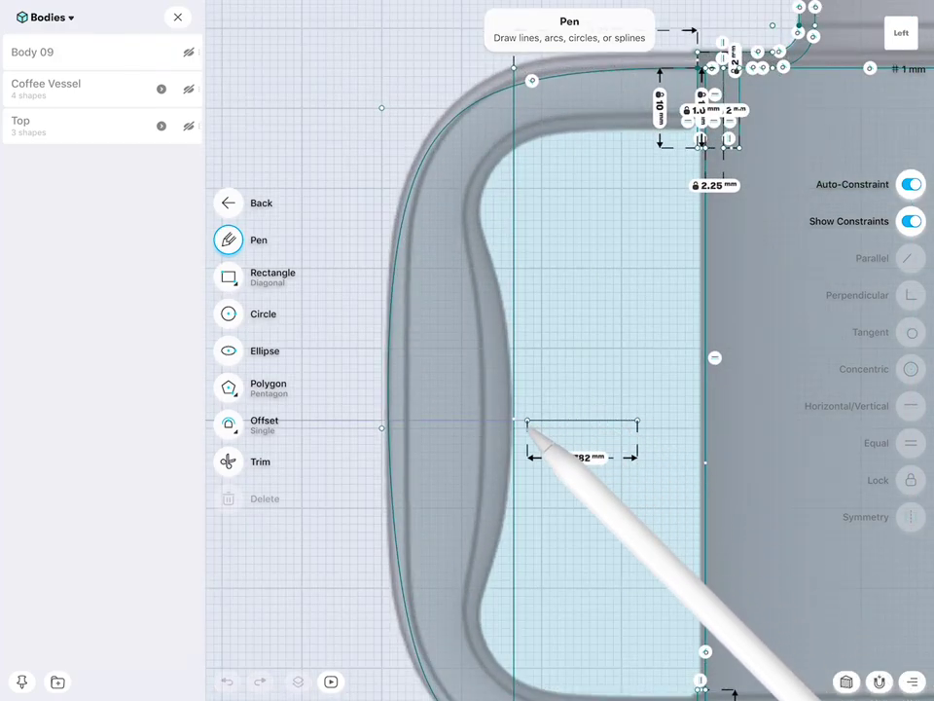
{"action": "left_click", "coordinate": [613, 420]}
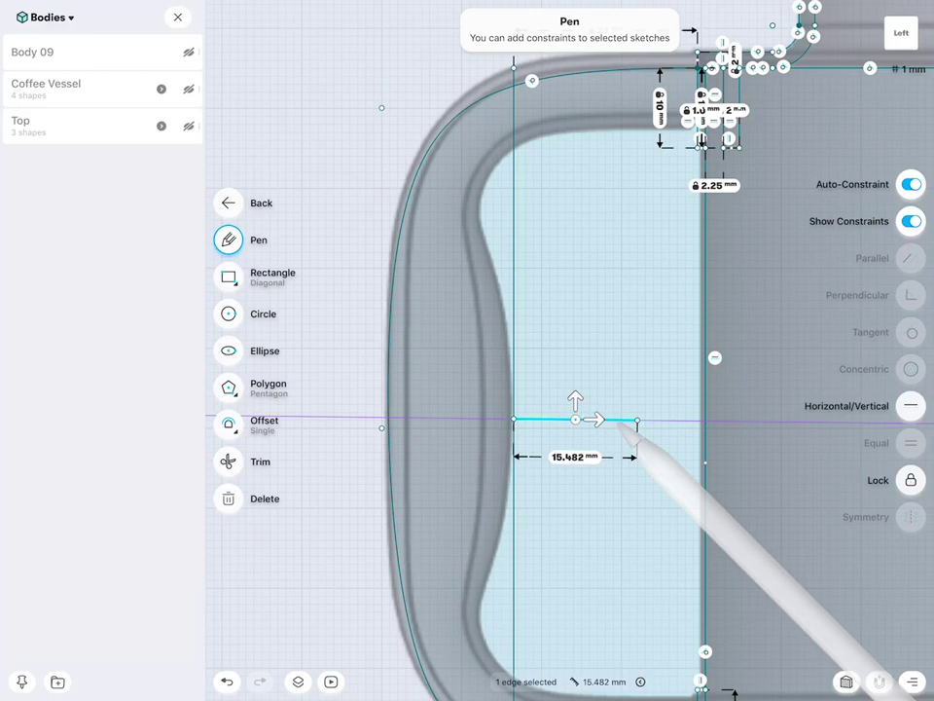
{"action": "left_click", "coordinate": [911, 406]}
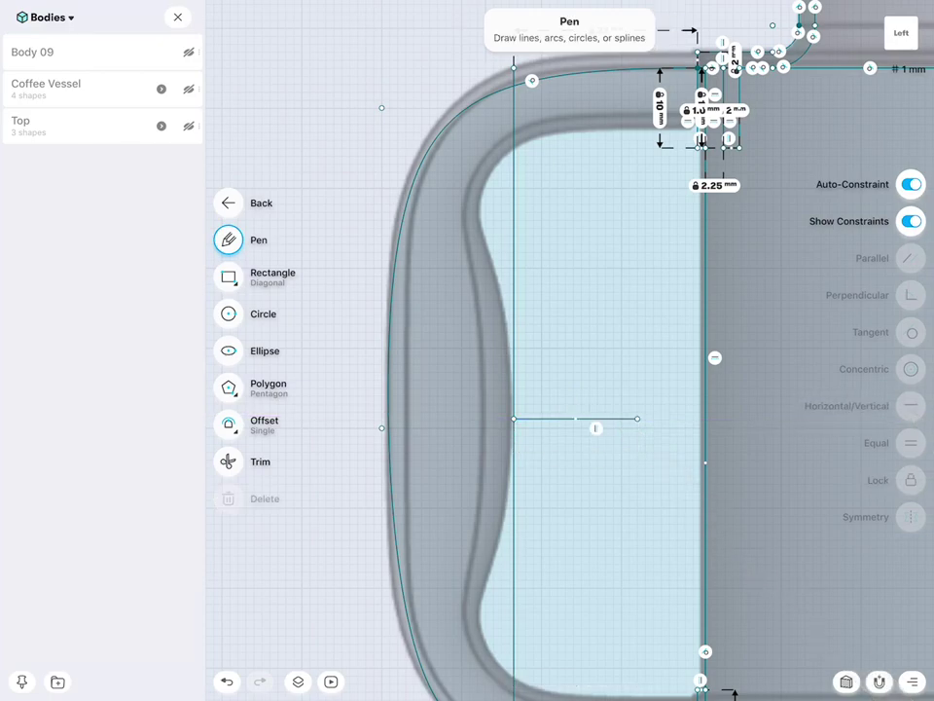
Shift the short horizontal line slightly to the right.
{"action": "left_click", "coordinate": [545, 420]}
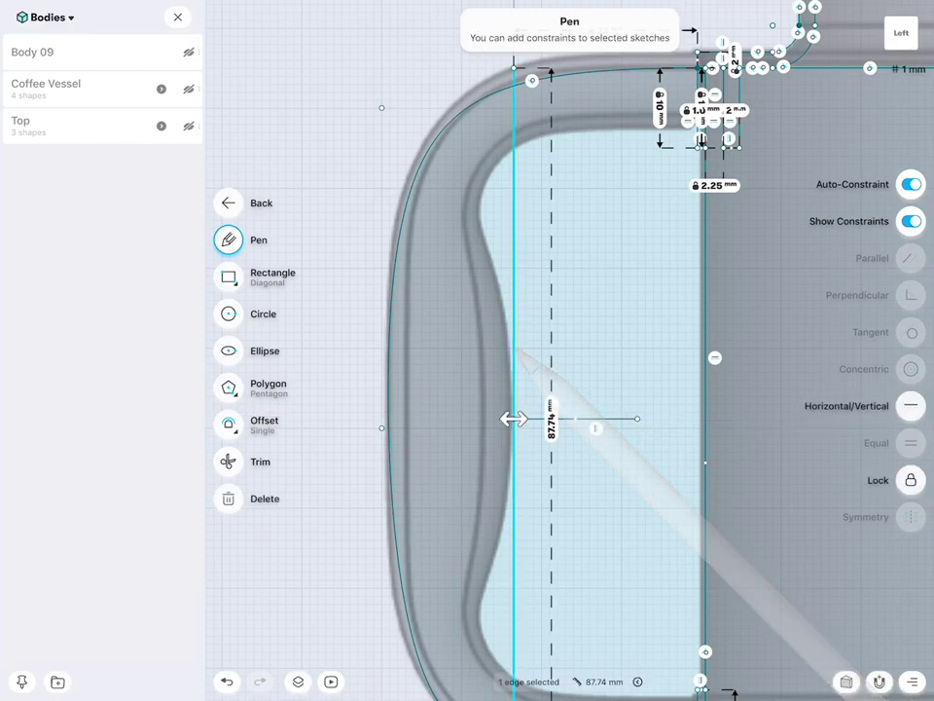
{"action": "left_click", "coordinate": [243, 545]}
{"action": "left_click", "coordinate": [627, 419]}
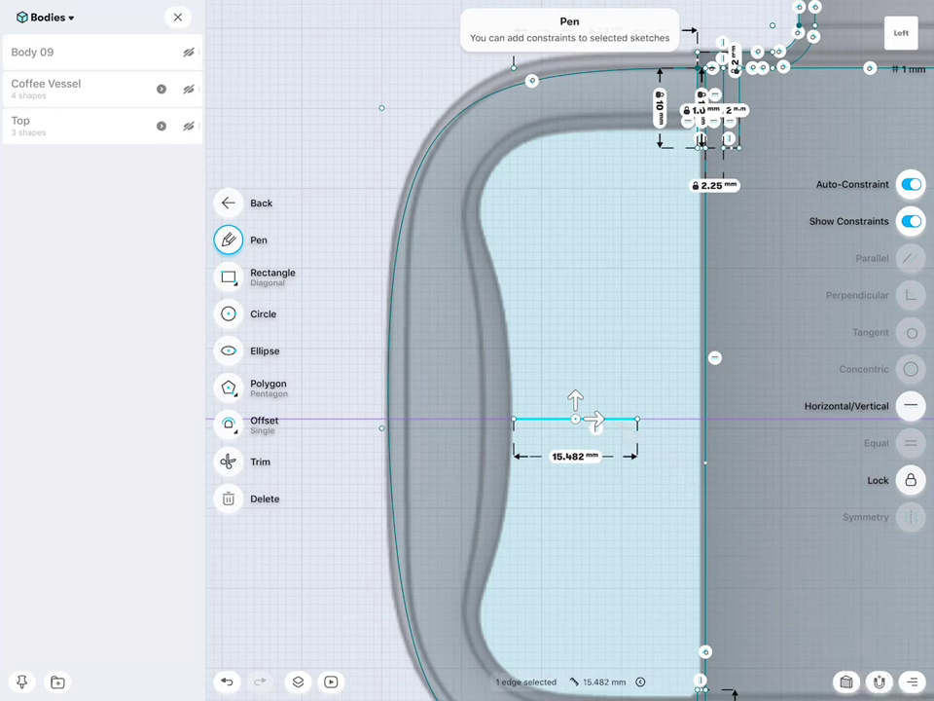
{"action": "left_click_drag", "start_coordinate": [596, 420], "coordinate": [621, 421]}
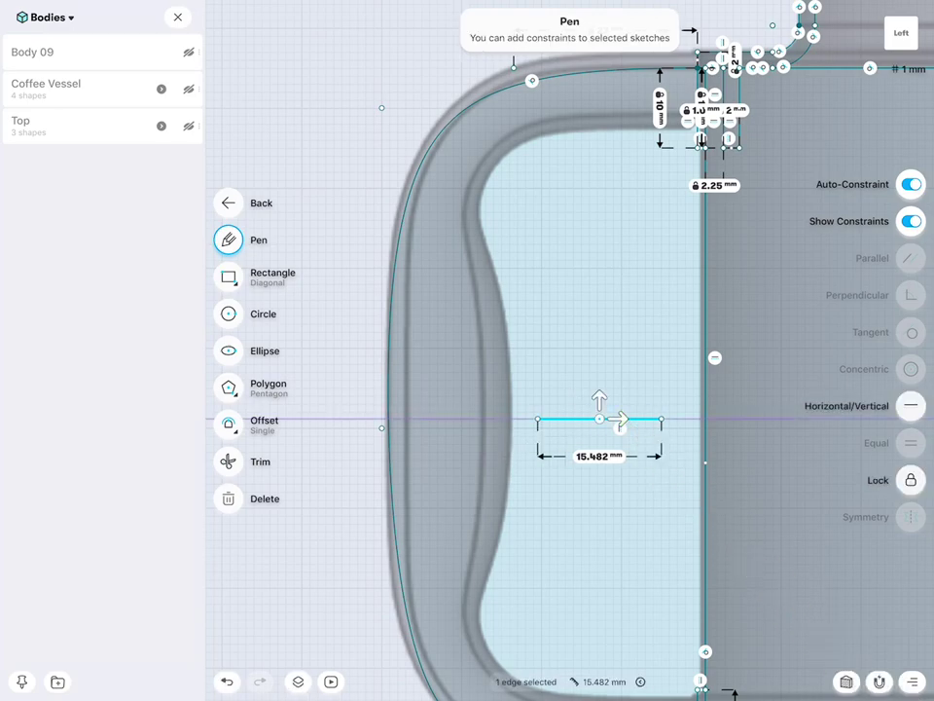
{"action": "scroll", "coordinate": [715, 376], "scroll_direction": "down", "scroll_amount": 5}
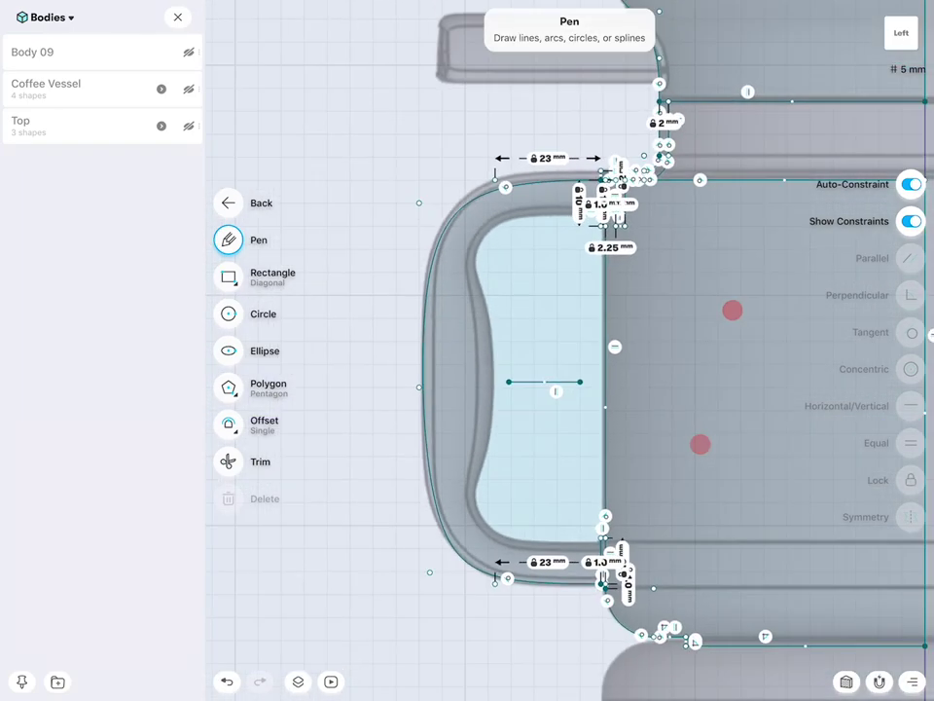
Add an 80.288 mm vertical line beside the outer edge, cancel Symmetry, and exit the sketch.
{"action": "left_click", "coordinate": [418, 202]}
{"action": "left_click", "coordinate": [429, 572]}
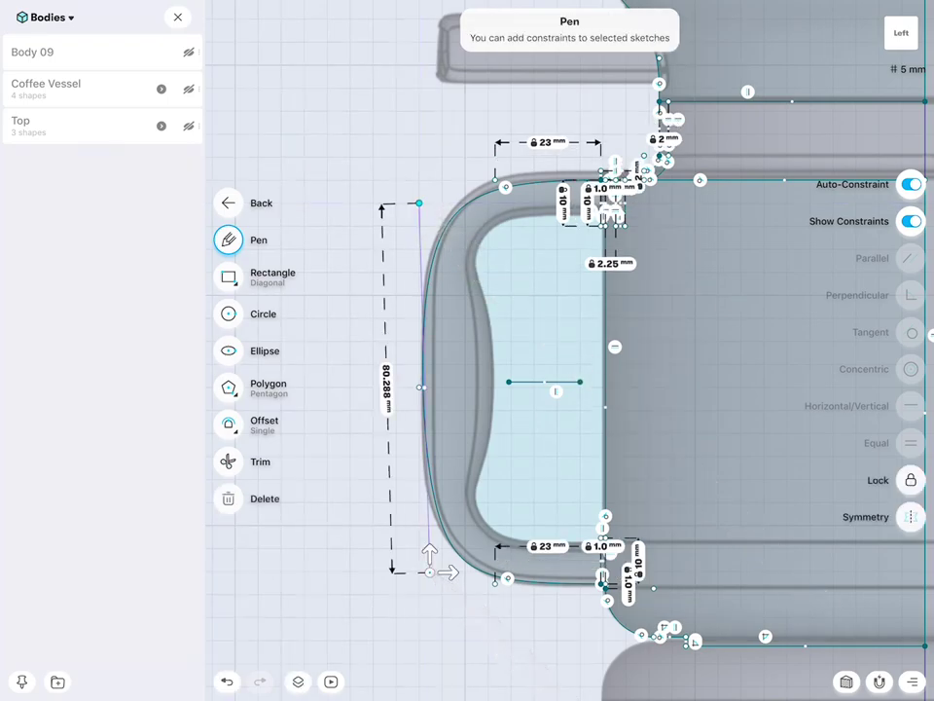
{"action": "left_click", "coordinate": [911, 517]}
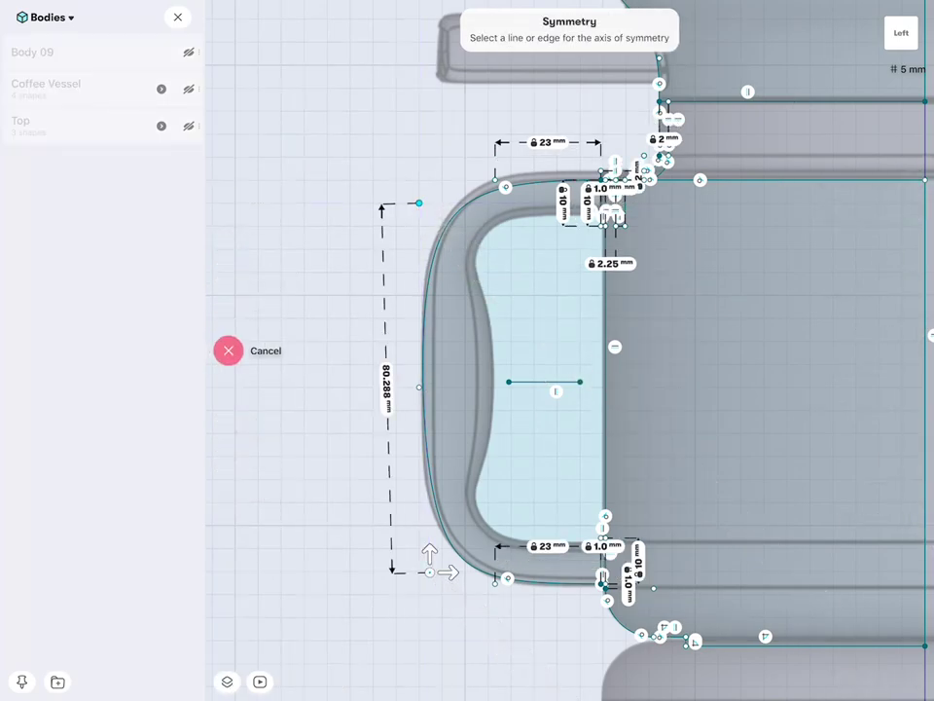
{"action": "left_click", "coordinate": [535, 381]}
{"action": "left_click", "coordinate": [304, 607]}
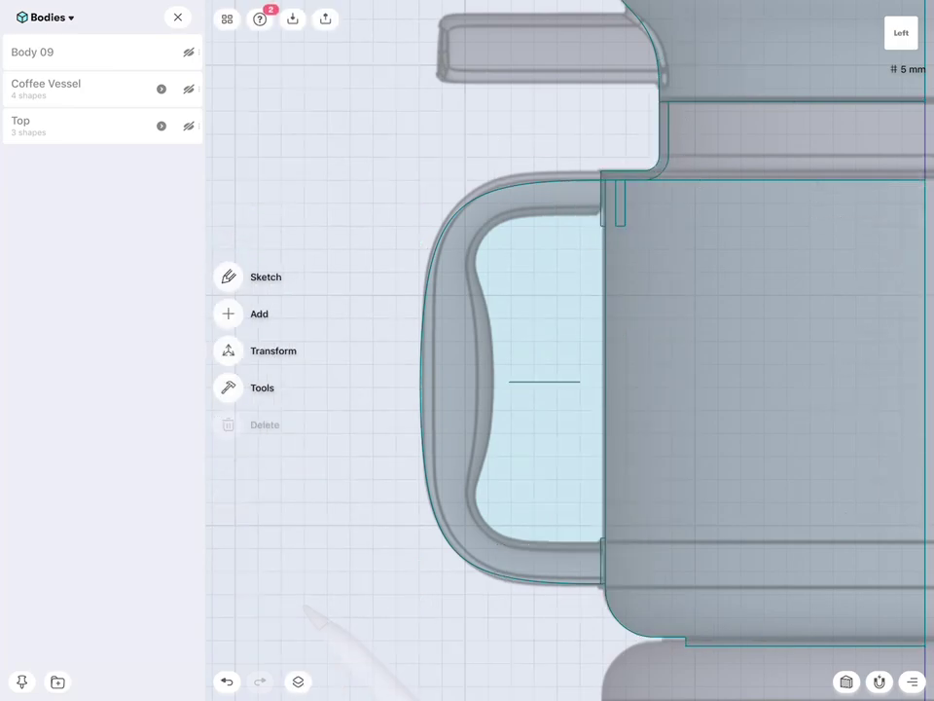
{"action": "double_click", "coordinate": [426, 409]}
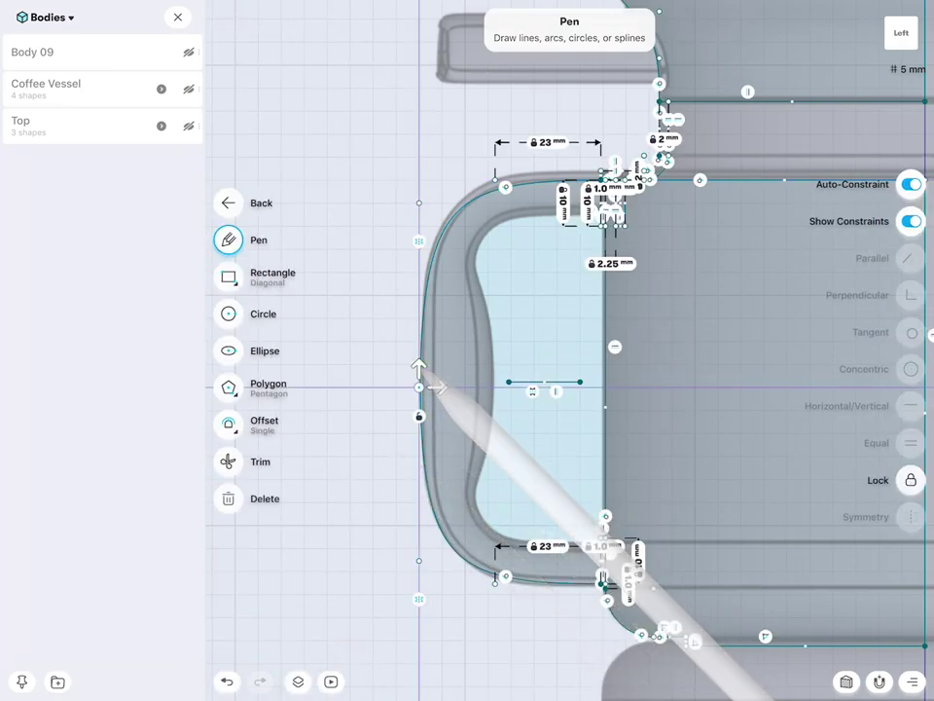
Draw a horizontal helper line to the short line, delete the extra segment, and exit the sketch.
{"action": "scroll", "coordinate": [717, 426], "scroll_direction": "up", "scroll_amount": 3}
{"action": "scroll", "coordinate": [717, 426], "scroll_direction": "up", "scroll_amount": 3}
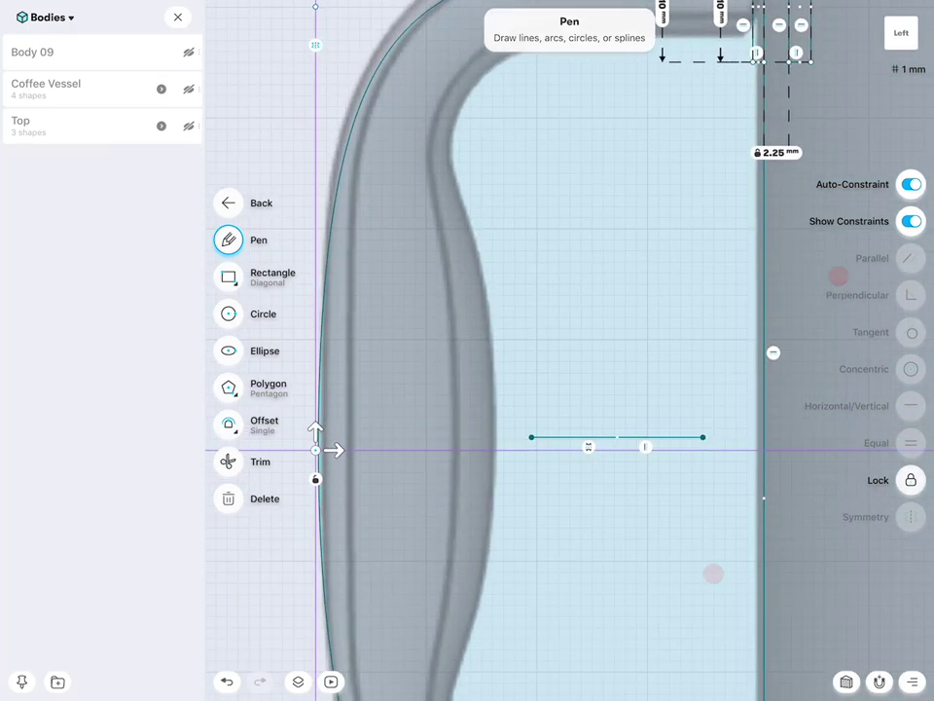
{"action": "scroll", "coordinate": [740, 409], "scroll_direction": "down", "scroll_amount": 3}
{"action": "left_click_drag", "start_coordinate": [408, 404], "coordinate": [571, 394]}
{"action": "left_click", "coordinate": [545, 400]}
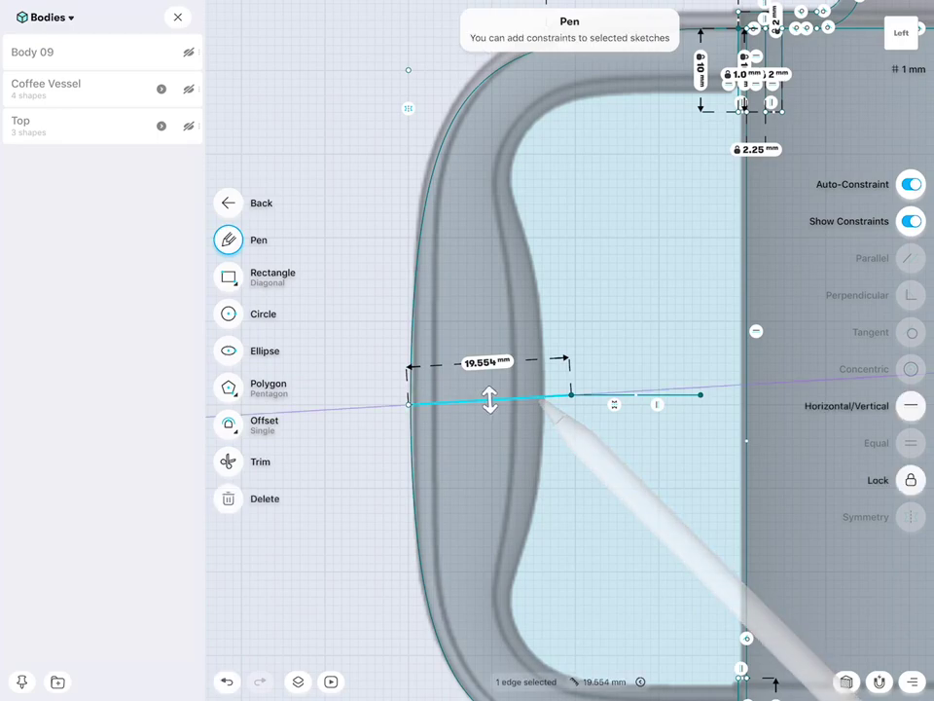
{"action": "left_click", "coordinate": [911, 405]}
{"action": "left_click", "coordinate": [551, 396]}
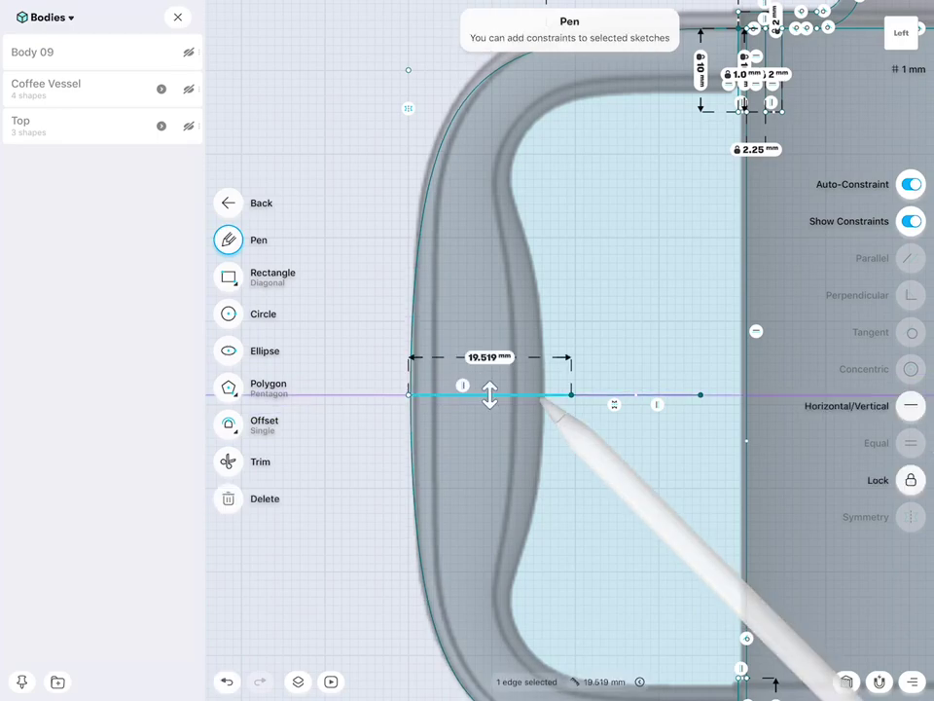
{"action": "left_click", "coordinate": [227, 498]}
{"action": "scroll", "coordinate": [722, 370], "scroll_direction": "down", "scroll_amount": 1}
{"action": "scroll", "coordinate": [722, 368], "scroll_direction": "down", "scroll_amount": 3}
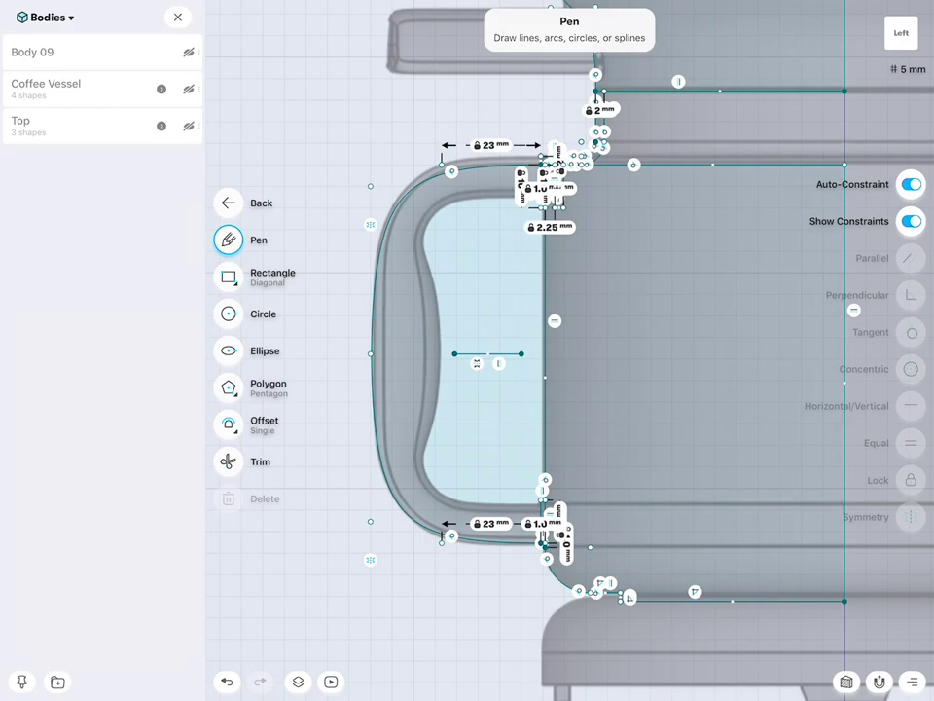
{"action": "scroll", "coordinate": [735, 341], "scroll_direction": "up", "scroll_amount": 3}
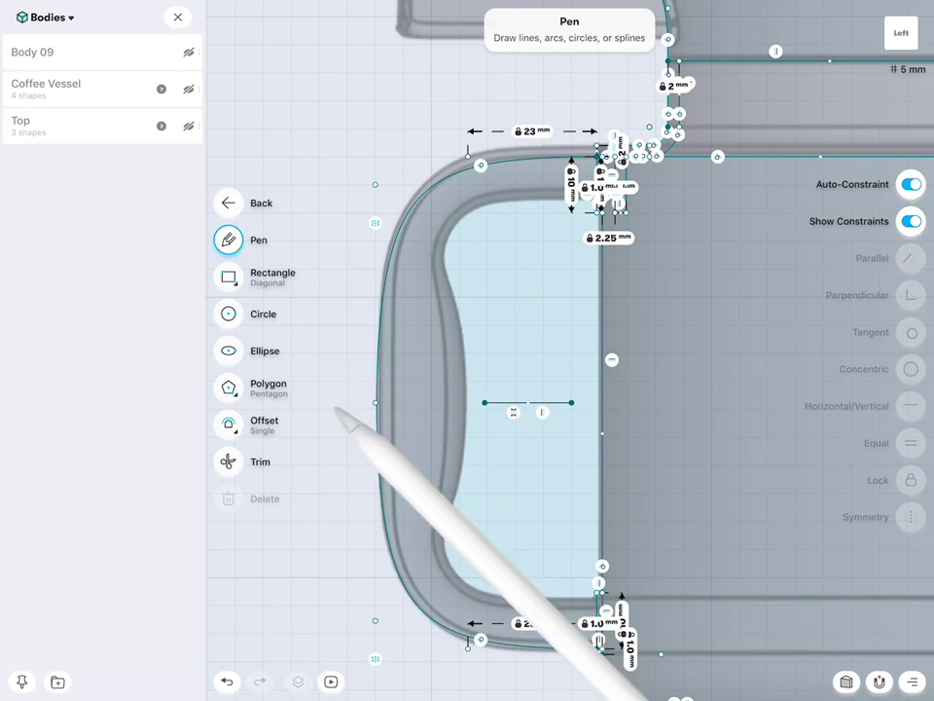
{"action": "left_click", "coordinate": [338, 407]}
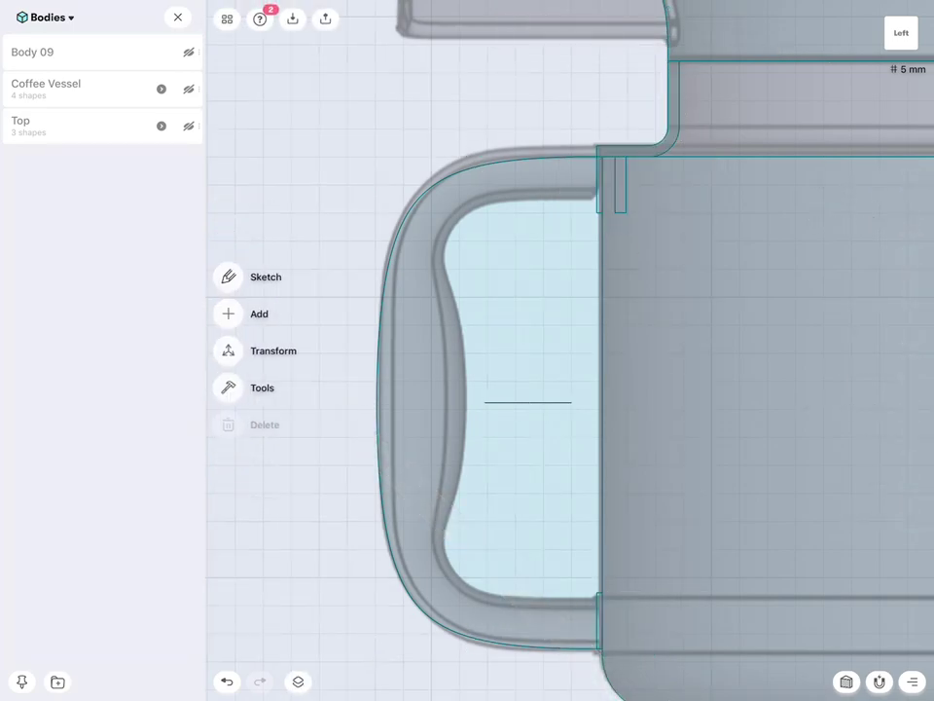
Place spline points along the handle's inner edge from the top corner downward.
{"action": "left_click", "coordinate": [584, 220]}
{"action": "left_click", "coordinate": [487, 220]}
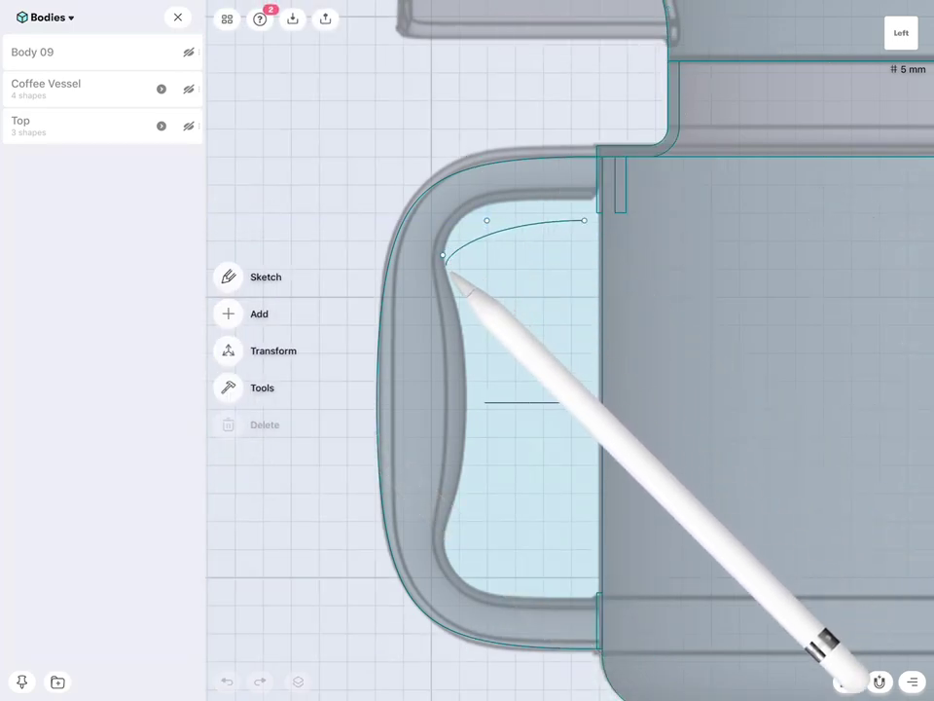
{"action": "left_click", "coordinate": [443, 255]}
{"action": "left_click", "coordinate": [487, 324]}
{"action": "left_click", "coordinate": [487, 436]}
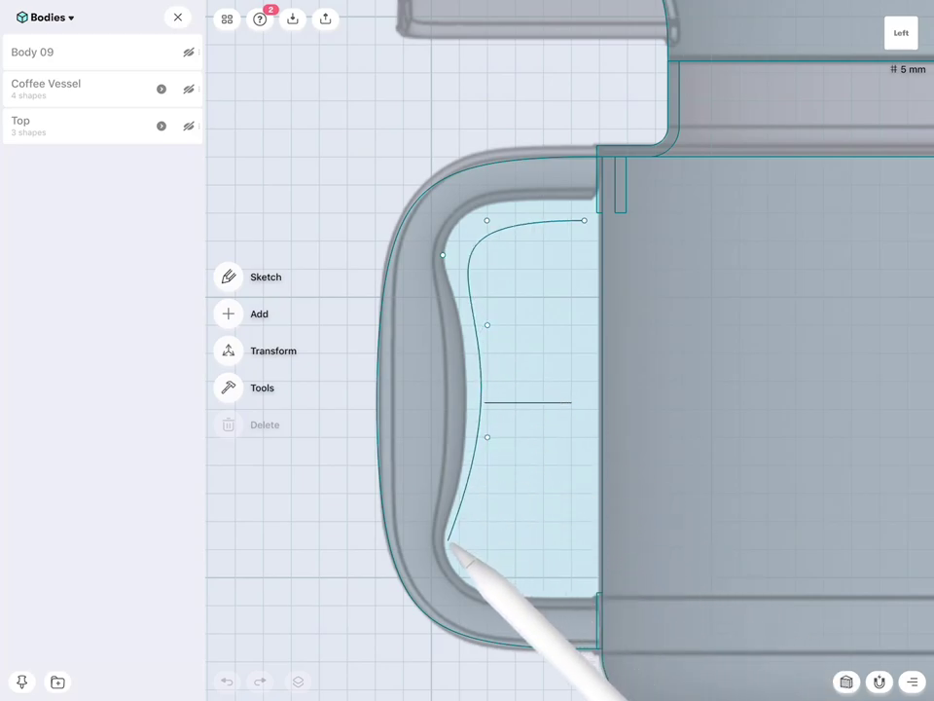
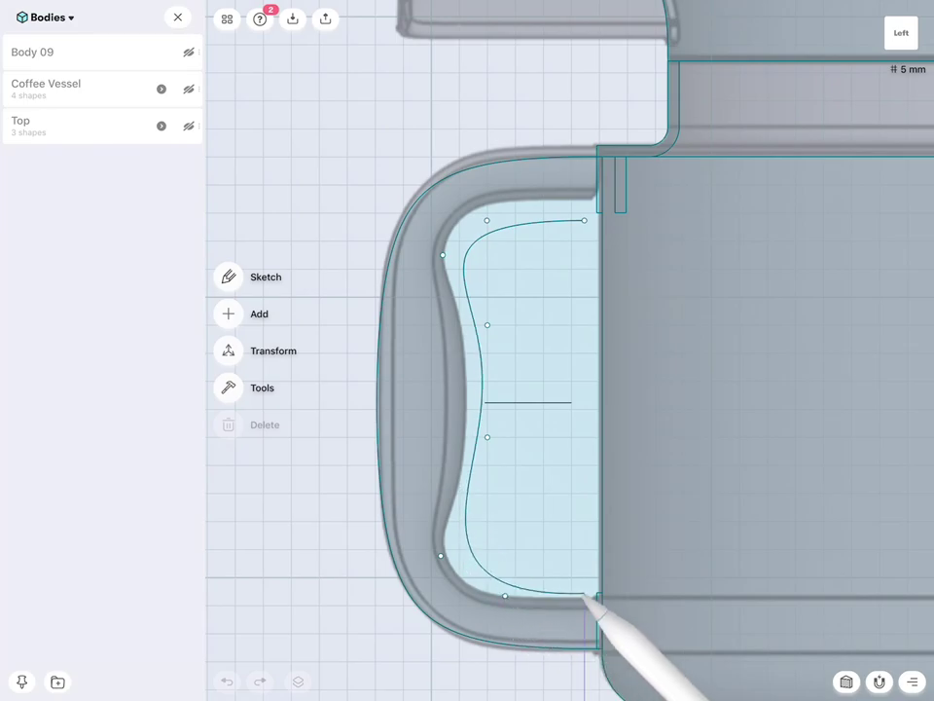
Make the inner handle curve's end tangent to the horizontal edge at the handle corner.
{"action": "scroll", "coordinate": [729, 454], "scroll_direction": "up", "scroll_amount": 5}
{"action": "scroll", "coordinate": [672, 258], "scroll_direction": "up", "scroll_amount": 3}
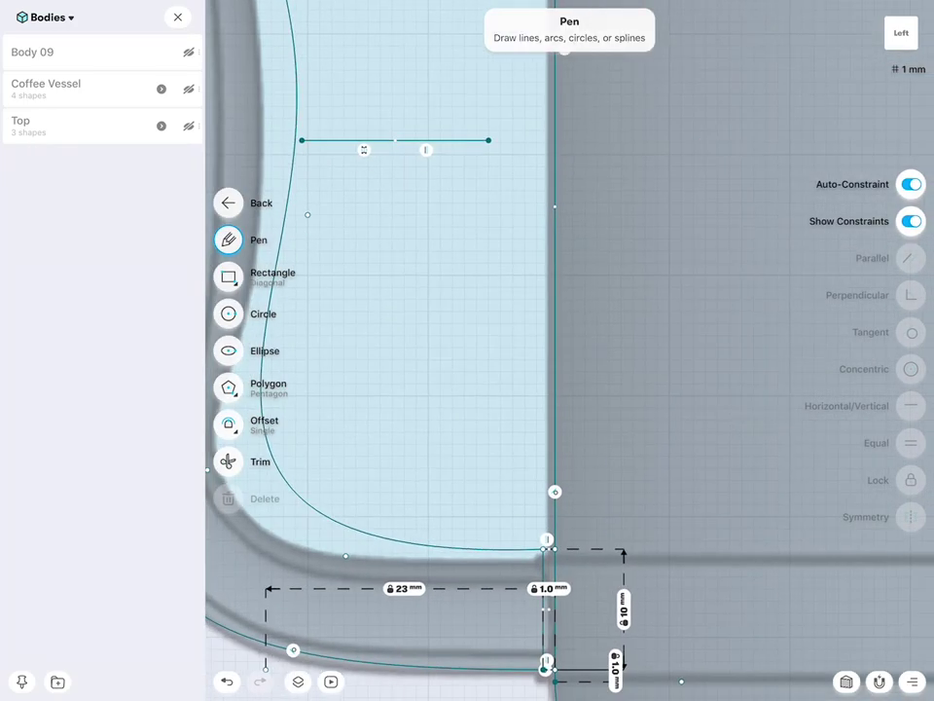
{"action": "scroll", "coordinate": [703, 425], "scroll_direction": "up", "scroll_amount": 2}
{"action": "left_click", "coordinate": [457, 477]}
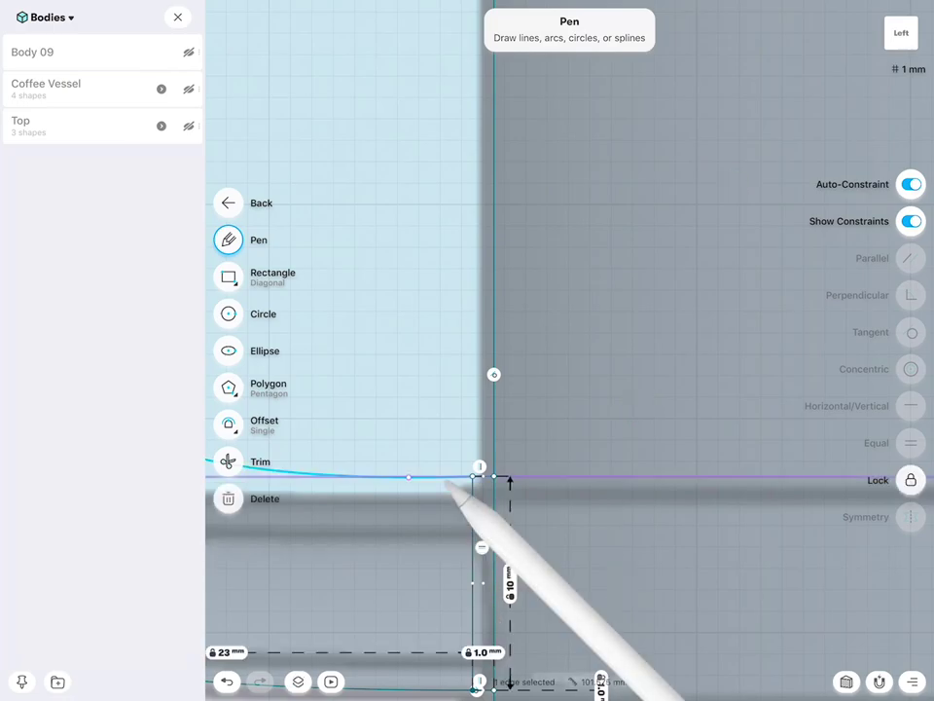
{"action": "scroll", "coordinate": [689, 361], "scroll_direction": "up", "scroll_amount": 3}
{"action": "left_click", "coordinate": [458, 508]}
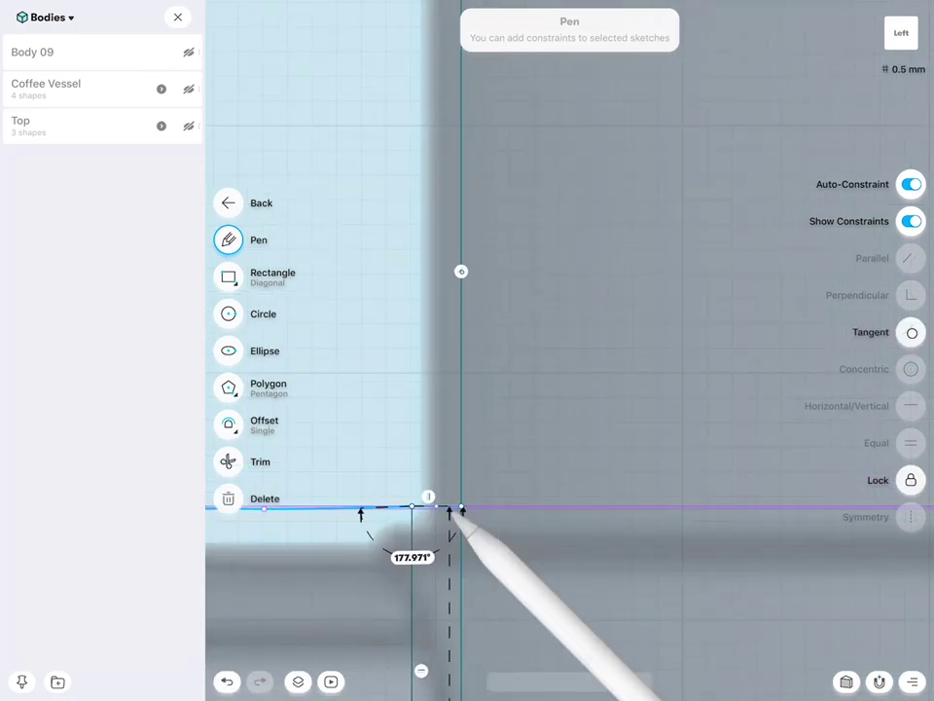
{"action": "left_click", "coordinate": [912, 333]}
Snap the curve's top endpoint onto the handle's inner corner.
{"action": "scroll", "coordinate": [725, 555], "scroll_direction": "down", "scroll_amount": 3}
{"action": "scroll", "coordinate": [691, 408], "scroll_direction": "up", "scroll_amount": 3}
{"action": "left_click_drag", "start_coordinate": [449, 379], "coordinate": [505, 344]}
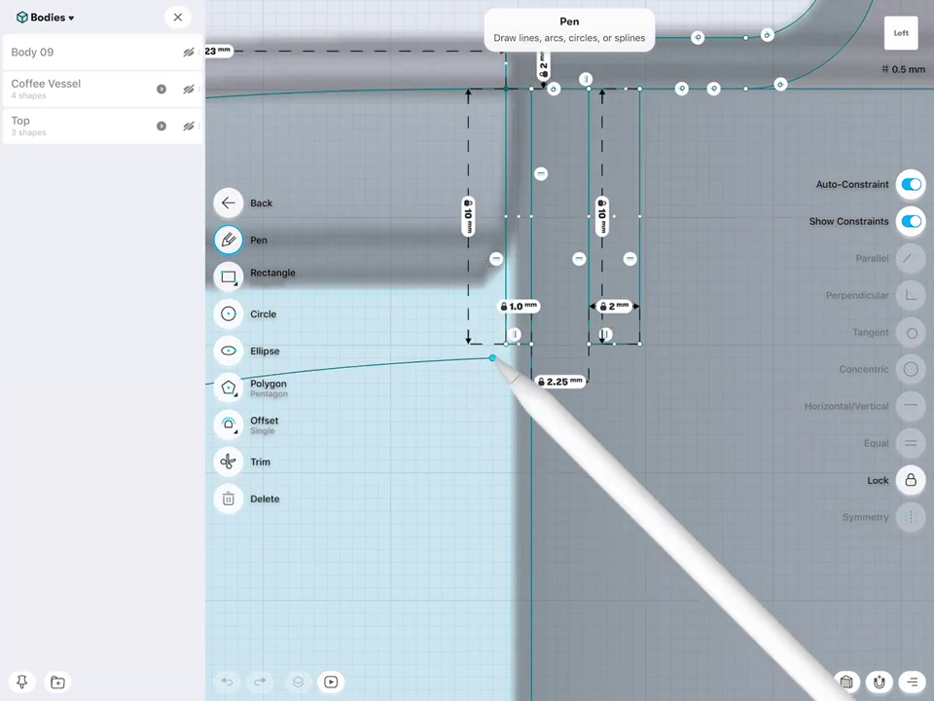
{"action": "left_click_drag", "start_coordinate": [529, 370], "coordinate": [532, 358]}
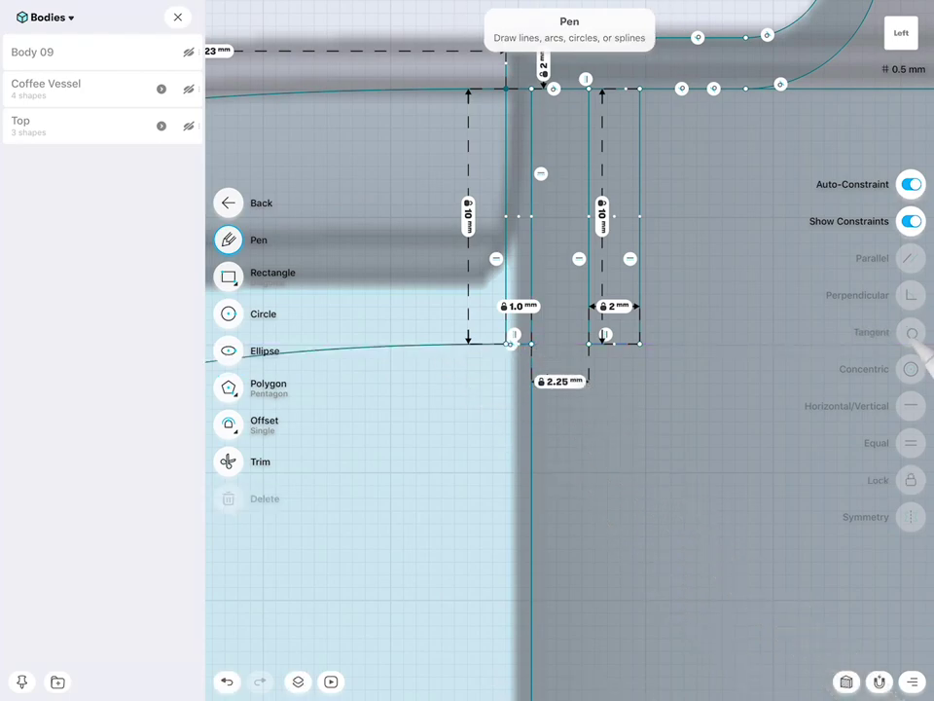
{"action": "scroll", "coordinate": [779, 258], "scroll_direction": "down", "scroll_amount": 5}
{"action": "scroll", "coordinate": [715, 291], "scroll_direction": "down", "scroll_amount": 2}
{"action": "scroll", "coordinate": [715, 294], "scroll_direction": "up", "scroll_amount": 2}
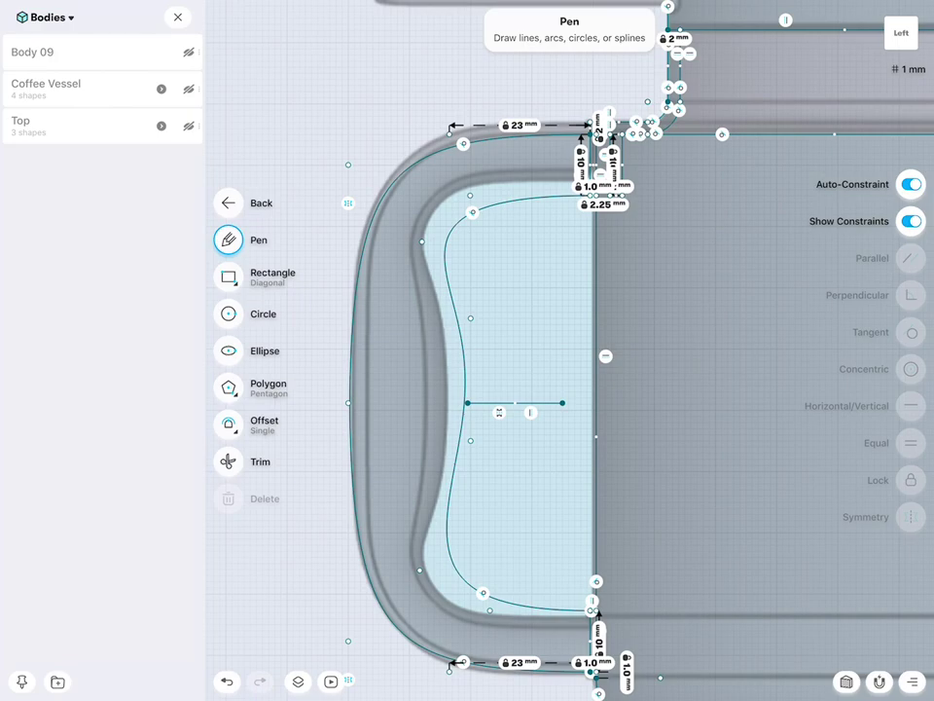
Make the top/bottom and outer curve point pairs symmetric about the horizontal centre line.
{"action": "left_click", "coordinate": [489, 609]}
{"action": "left_click", "coordinate": [471, 196]}
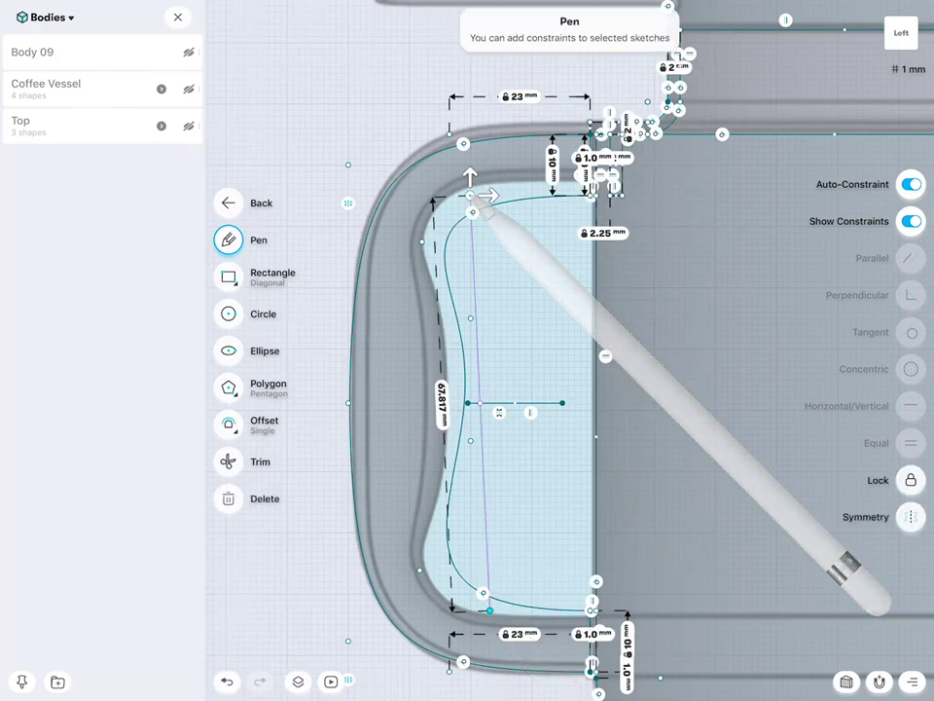
{"action": "left_click", "coordinate": [911, 517]}
{"action": "left_click", "coordinate": [545, 402]}
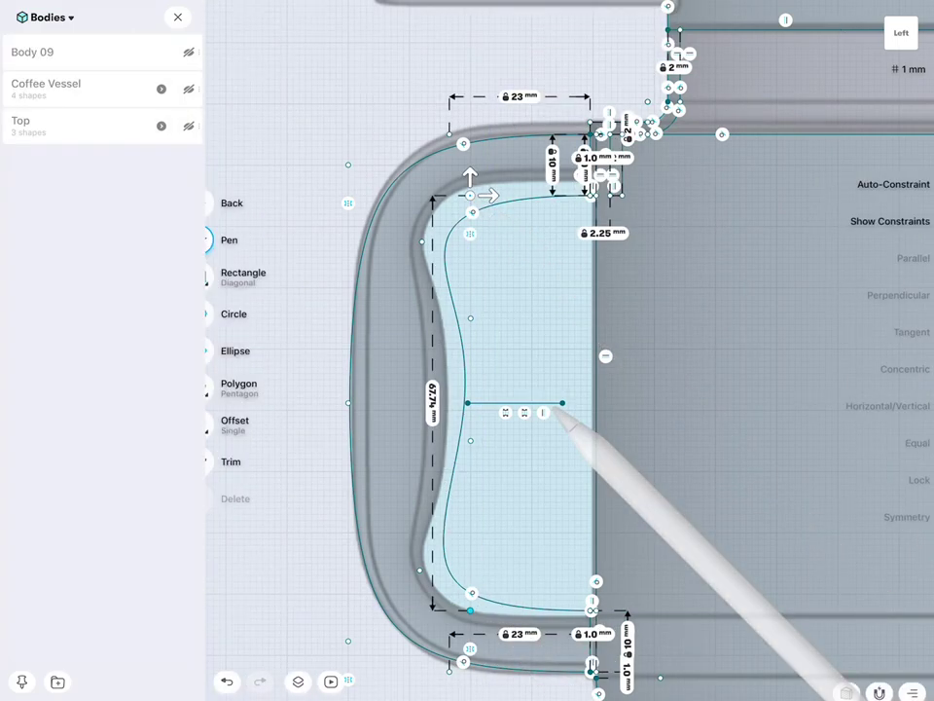
{"action": "left_click_drag", "start_coordinate": [471, 196], "coordinate": [421, 241]}
{"action": "left_click", "coordinate": [421, 242]}
{"action": "left_click", "coordinate": [420, 569]}
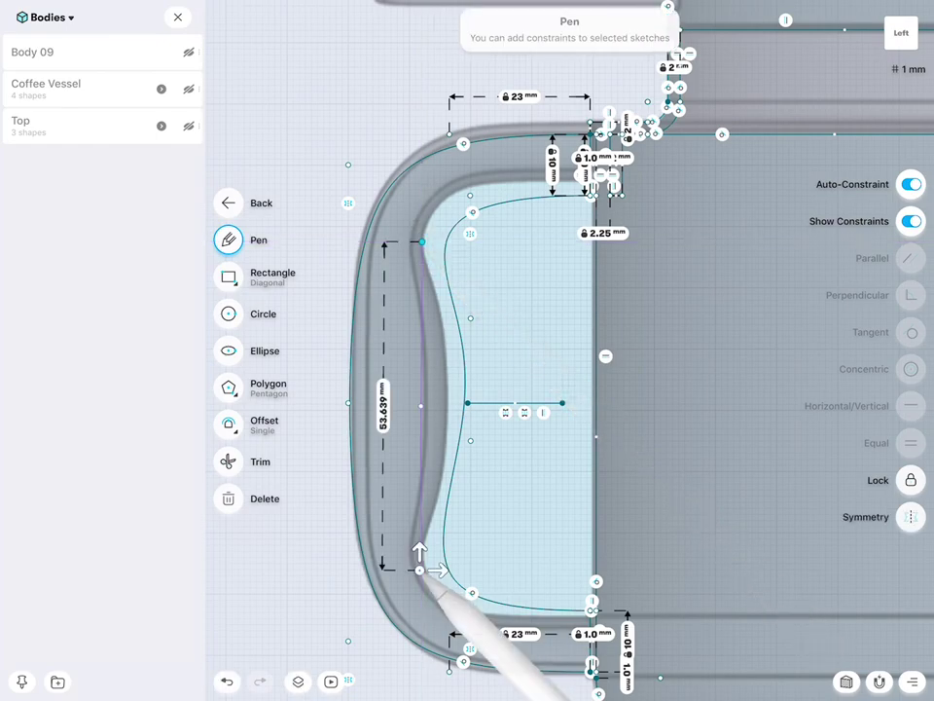
{"action": "left_click", "coordinate": [911, 517]}
{"action": "left_click", "coordinate": [545, 402]}
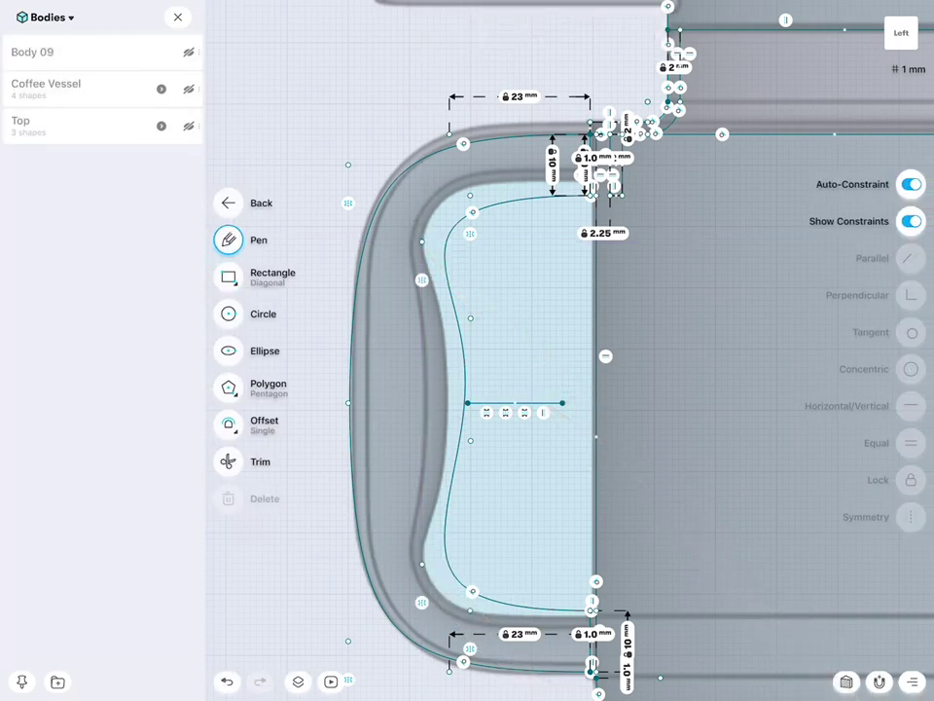
Mirror the inner pair of curve points about the horizontal line too.
{"action": "left_click", "coordinate": [470, 317]}
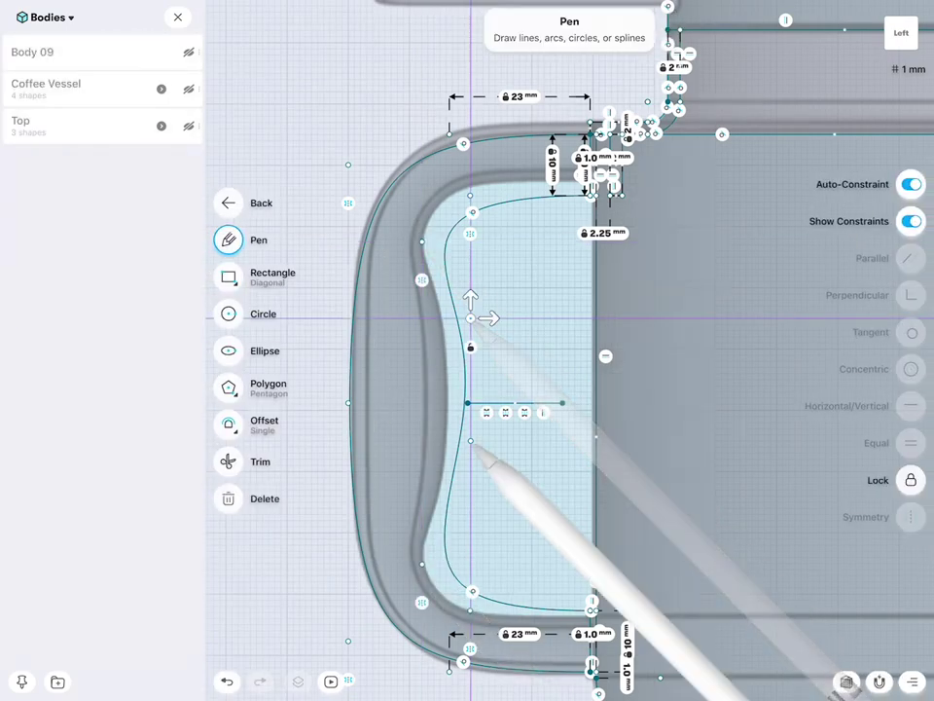
{"action": "left_click", "coordinate": [470, 439]}
{"action": "left_click", "coordinate": [911, 516]}
{"action": "left_click", "coordinate": [545, 402]}
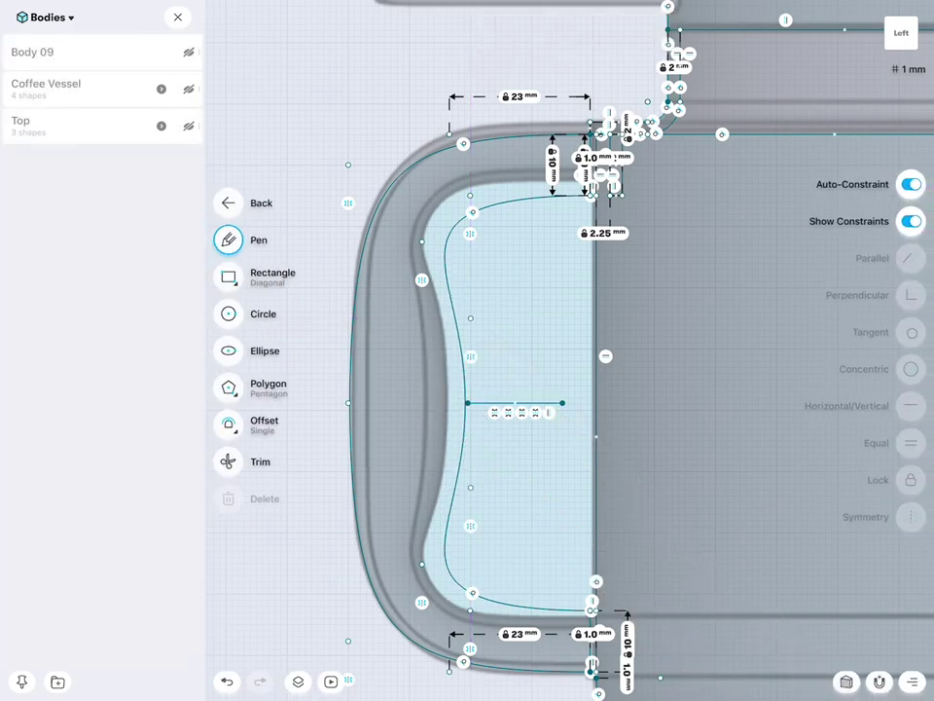
{"action": "left_click", "coordinate": [227, 202]}
{"action": "left_click", "coordinate": [477, 402]}
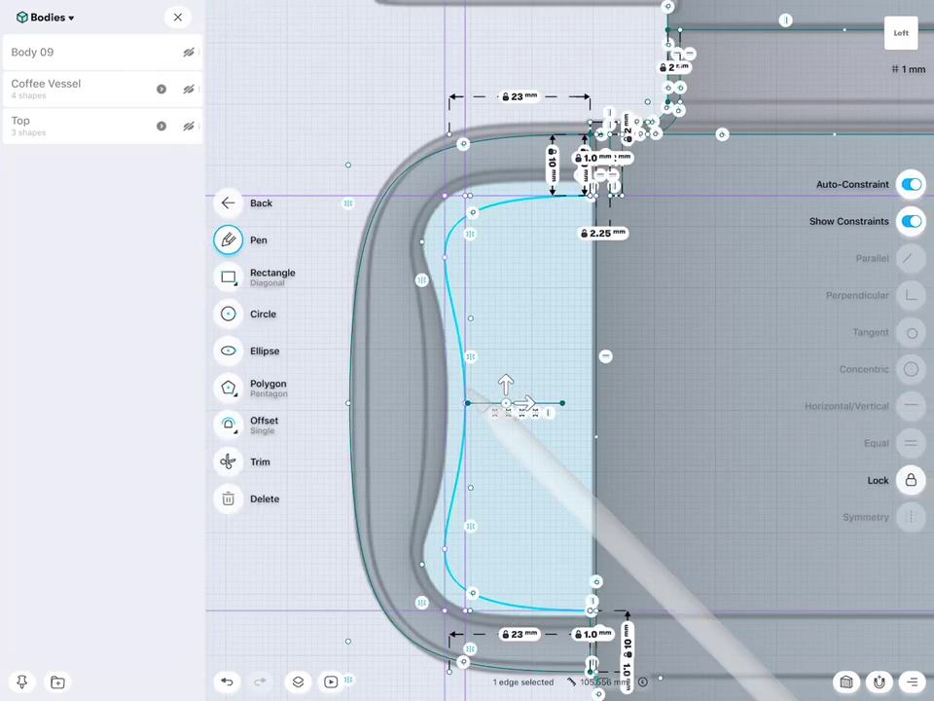
Raise the upper outer curve point slightly.
{"action": "left_click_drag", "start_coordinate": [465, 487], "coordinate": [465, 317]}
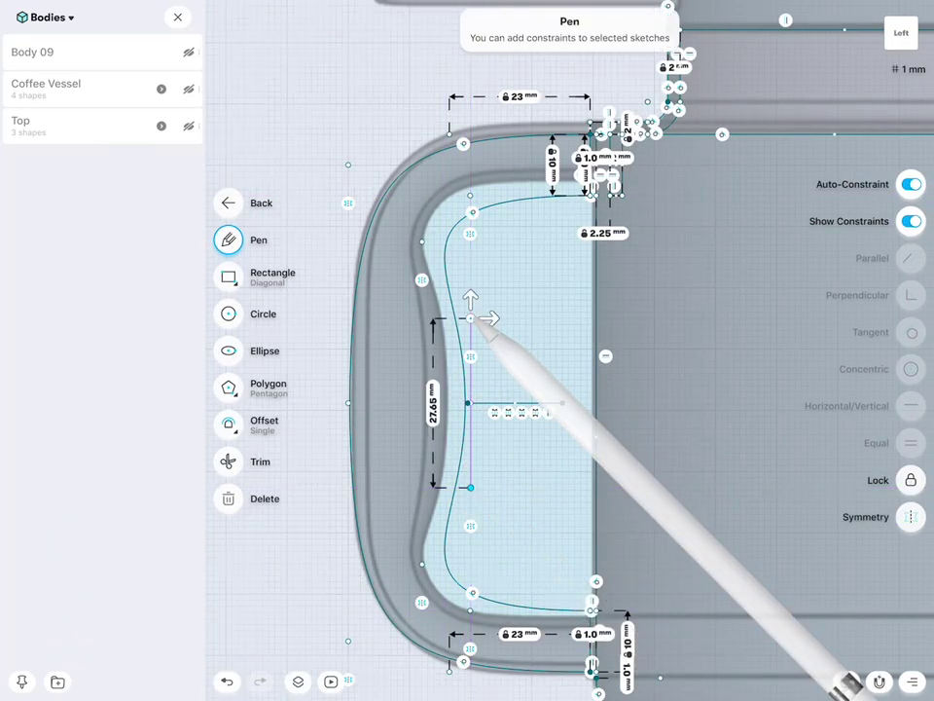
{"action": "left_click", "coordinate": [228, 498]}
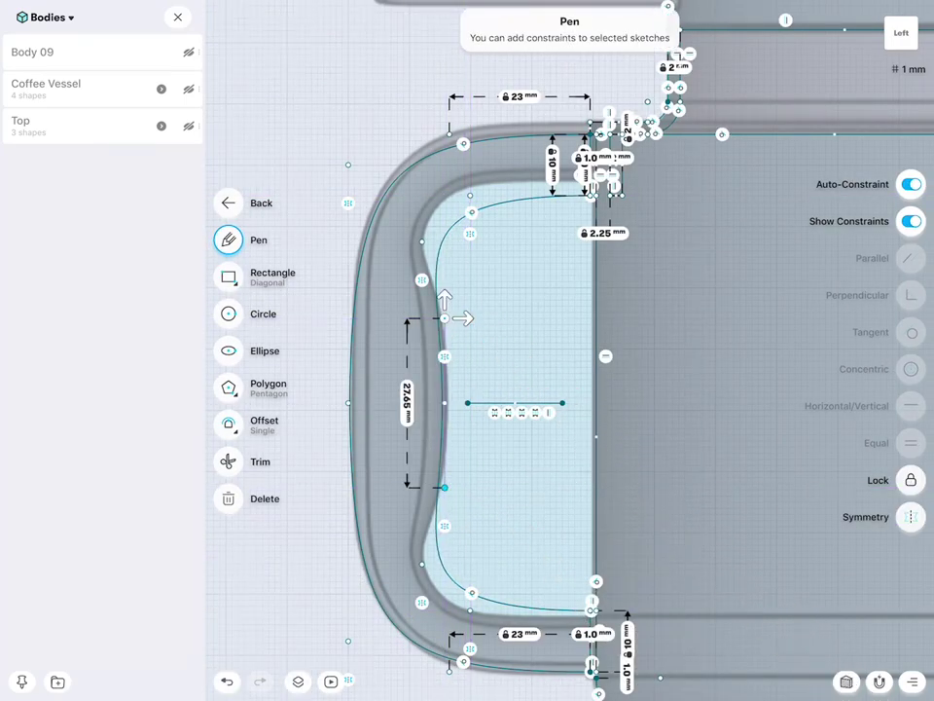
{"action": "left_click", "coordinate": [421, 240]}
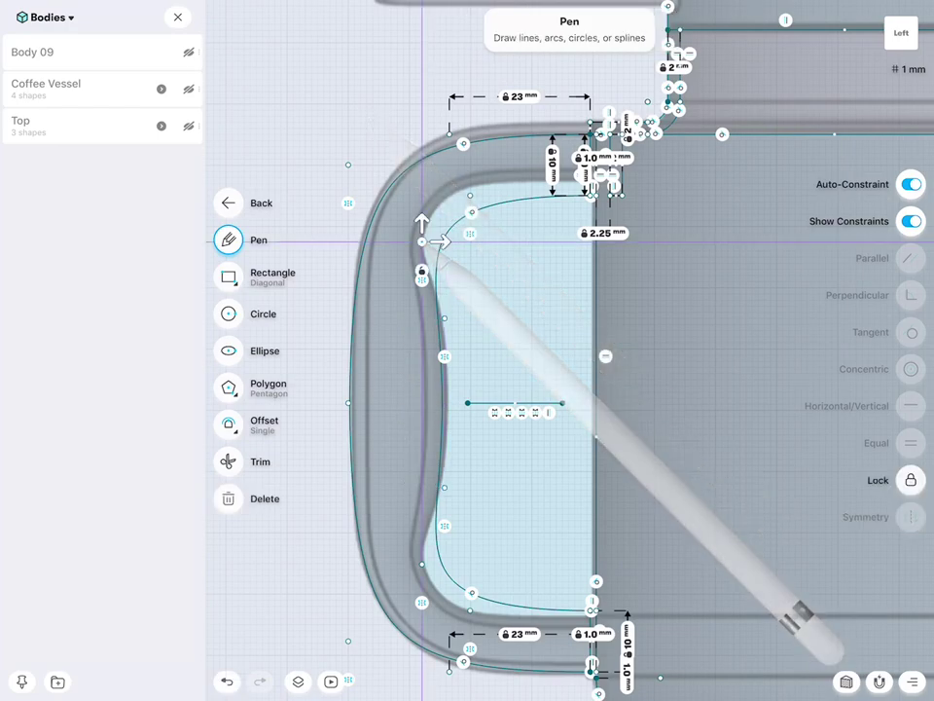
{"action": "left_click_drag", "start_coordinate": [422, 241], "coordinate": [421, 216]}
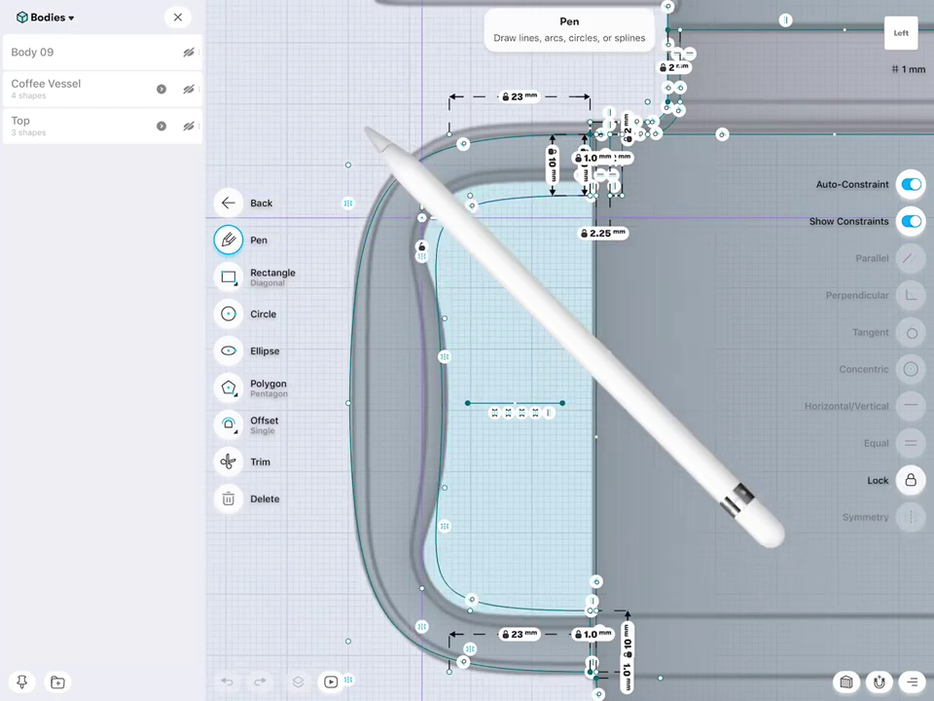
{"action": "left_click", "coordinate": [370, 130]}
Push the lower outer curve point further left.
{"action": "scroll", "coordinate": [690, 316], "scroll_direction": "down", "scroll_amount": 3}
{"action": "scroll", "coordinate": [469, 416], "scroll_direction": "up", "scroll_amount": 1}
{"action": "scroll", "coordinate": [469, 416], "scroll_direction": "up", "scroll_amount": 1}
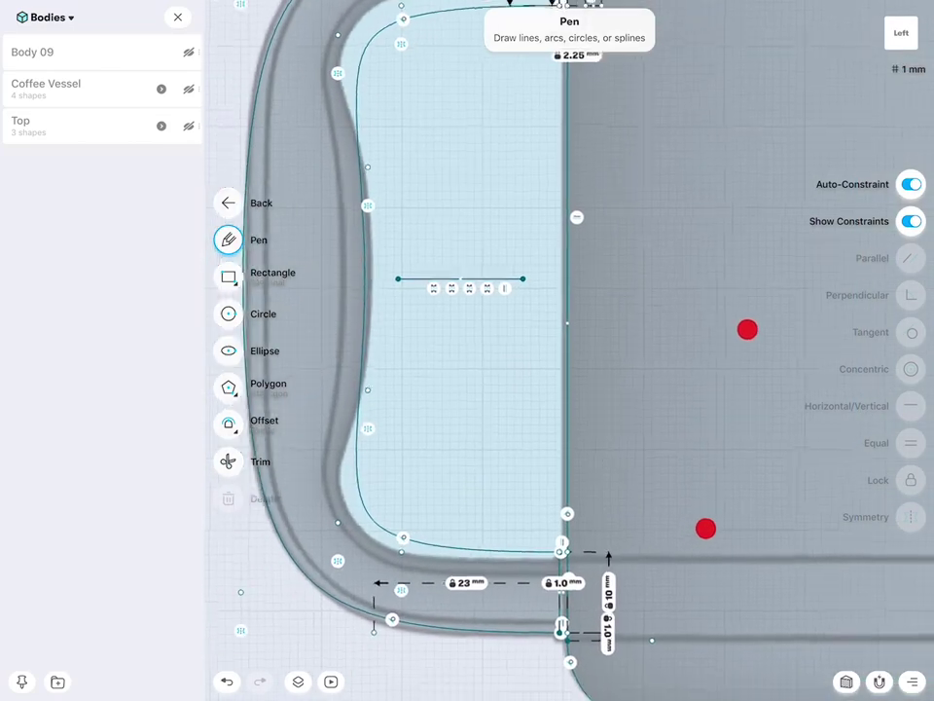
{"action": "scroll", "coordinate": [469, 416], "scroll_direction": "up", "scroll_amount": 1}
{"action": "scroll", "coordinate": [469, 416], "scroll_direction": "up", "scroll_amount": 1}
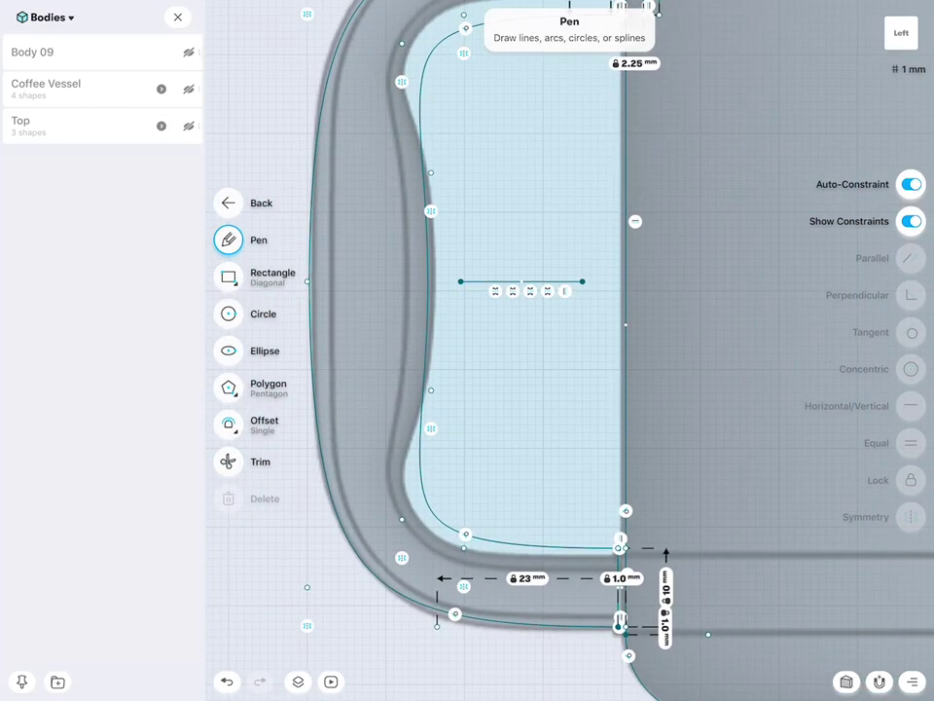
{"action": "left_click", "coordinate": [403, 521]}
{"action": "left_click_drag", "start_coordinate": [421, 519], "coordinate": [395, 518]}
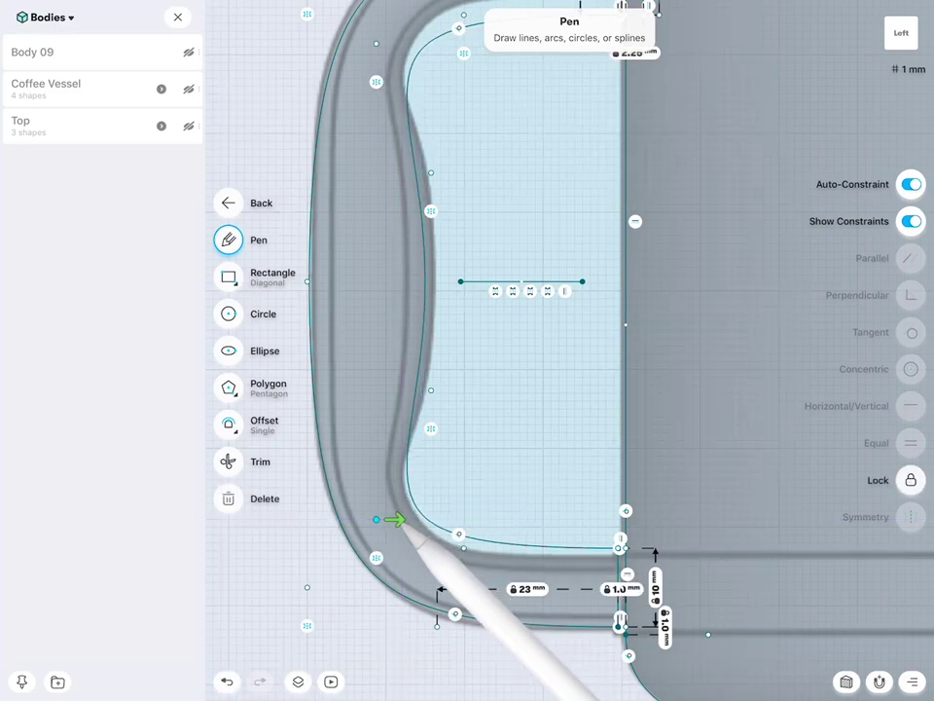
Shift both inner curve points to the right, widening the grip's bulge.
{"action": "left_click", "coordinate": [431, 172]}
{"action": "left_click", "coordinate": [292, 156]}
{"action": "left_click", "coordinate": [431, 172]}
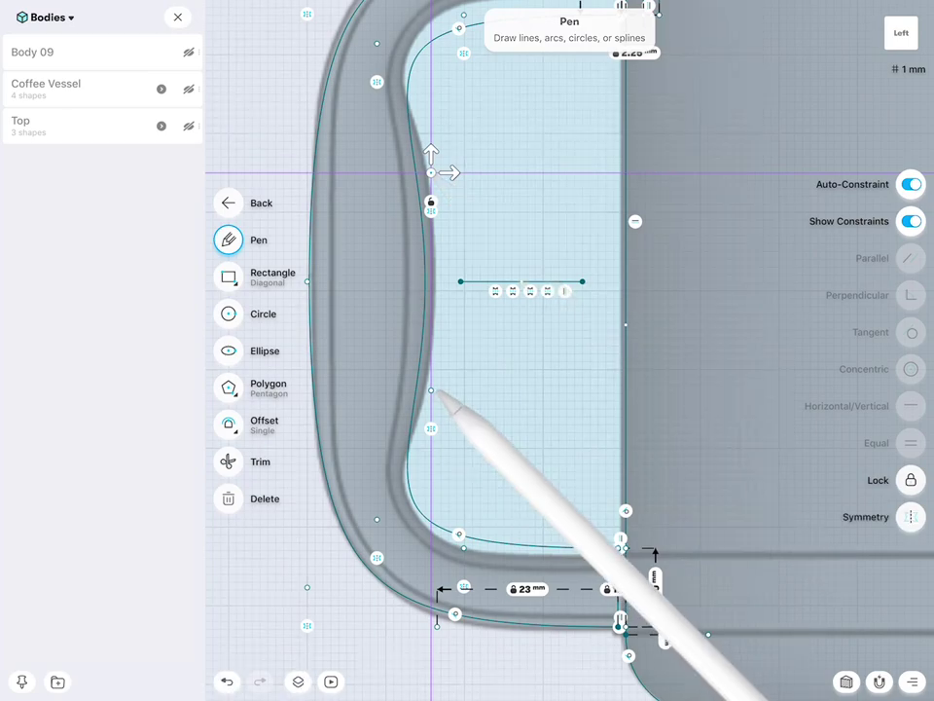
{"action": "left_click", "coordinate": [431, 389]}
{"action": "left_click_drag", "start_coordinate": [450, 389], "coordinate": [469, 389]}
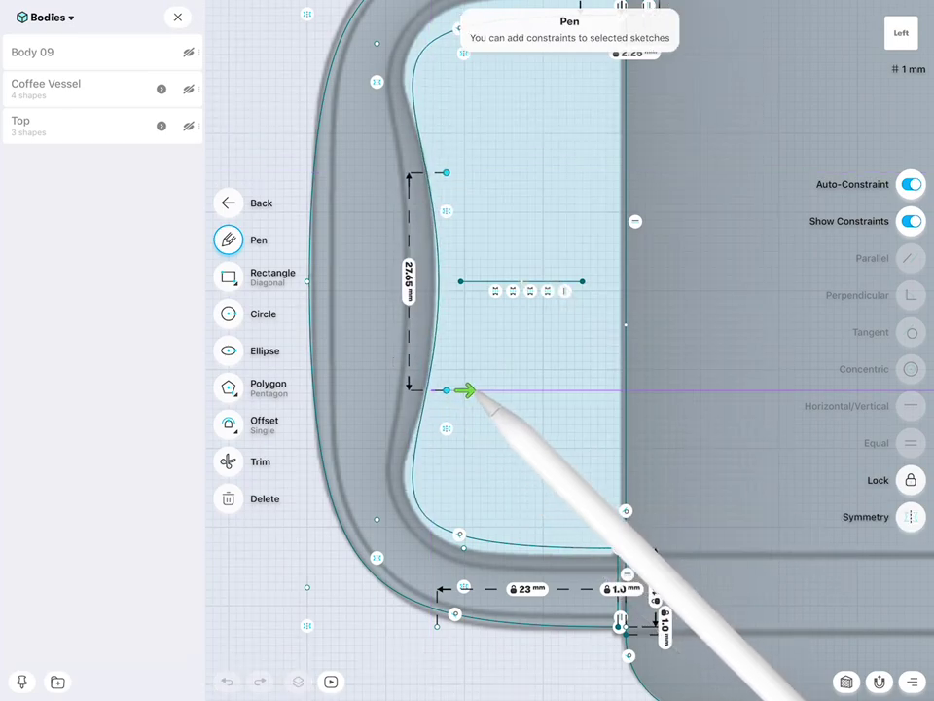
{"action": "scroll", "coordinate": [693, 331], "scroll_direction": "down", "scroll_amount": 5}
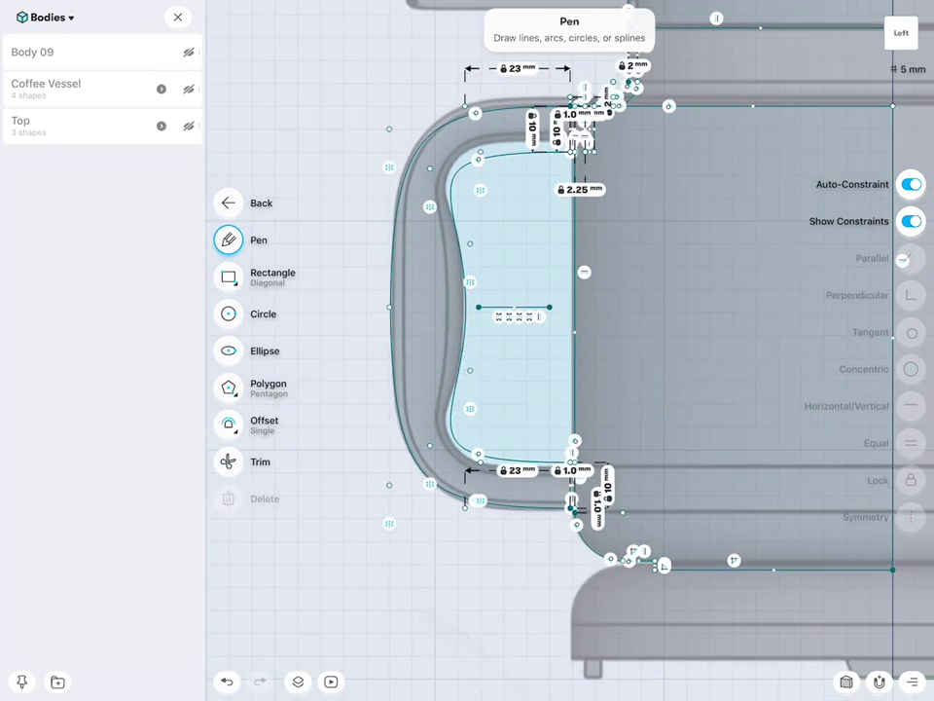
{"action": "mouse_move", "coordinate": [476, 578]}
{"action": "middle_mouse_down"}
{"action": "mouse_move", "coordinate": [449, 599]}
{"action": "mouse_move", "coordinate": [663, 453]}
{"action": "middle_mouse_up"}
Hide all three reference images and exit the sketch.
{"action": "left_click", "coordinate": [49, 17]}
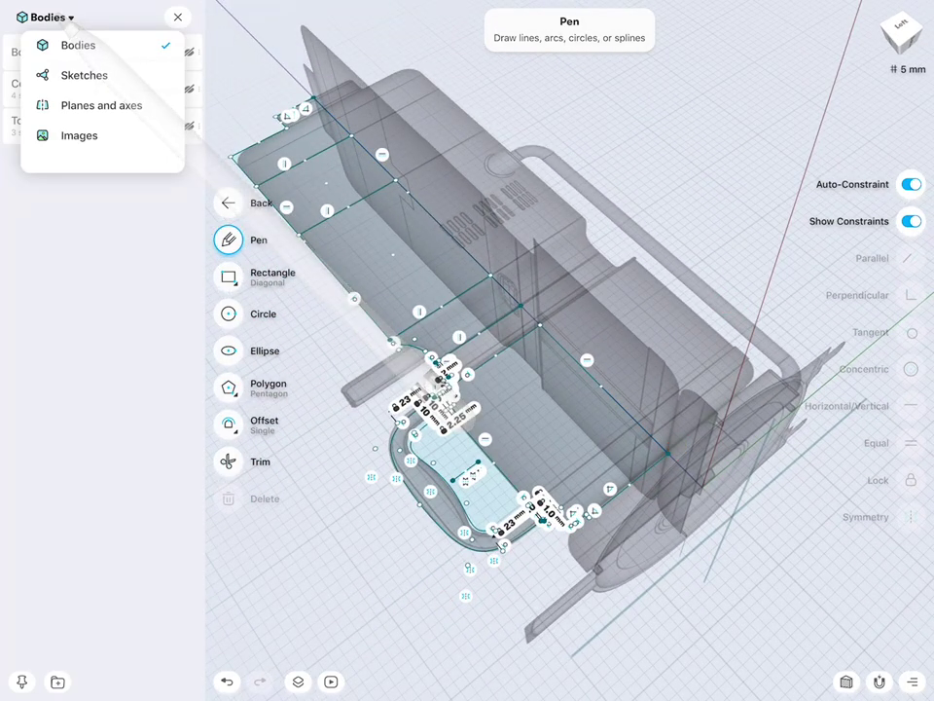
{"action": "left_click", "coordinate": [78, 135]}
{"action": "left_click_drag", "start_coordinate": [188, 125], "coordinate": [188, 52]}
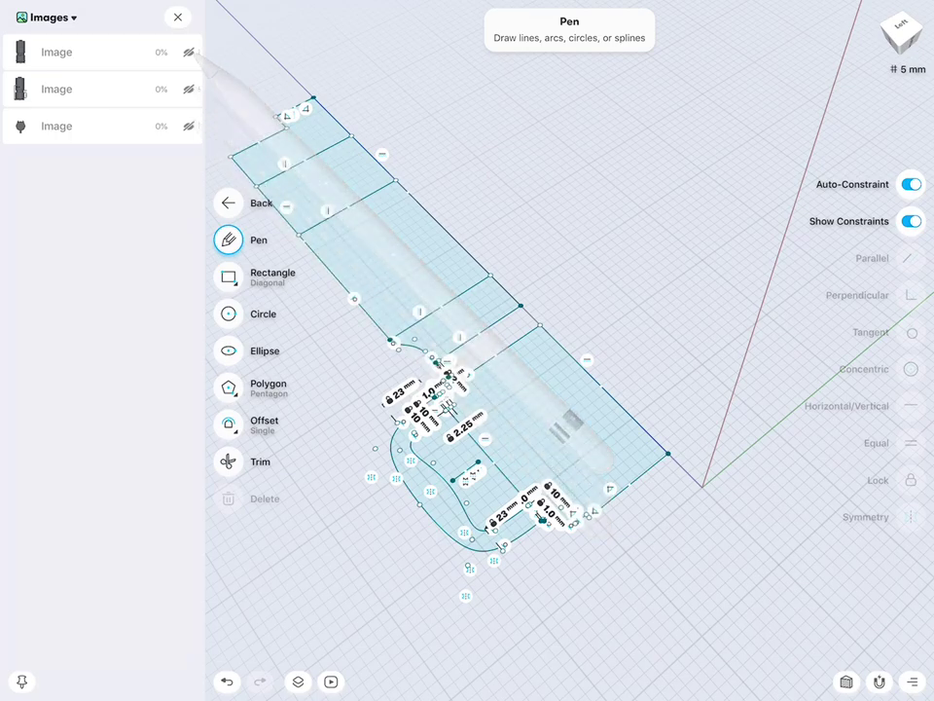
{"action": "key", "text": "Escape"}
Extrude the closed handle profile 10 mm into a solid C-shaped grip.
{"action": "scroll", "coordinate": [793, 329], "scroll_direction": "up", "scroll_amount": 5}
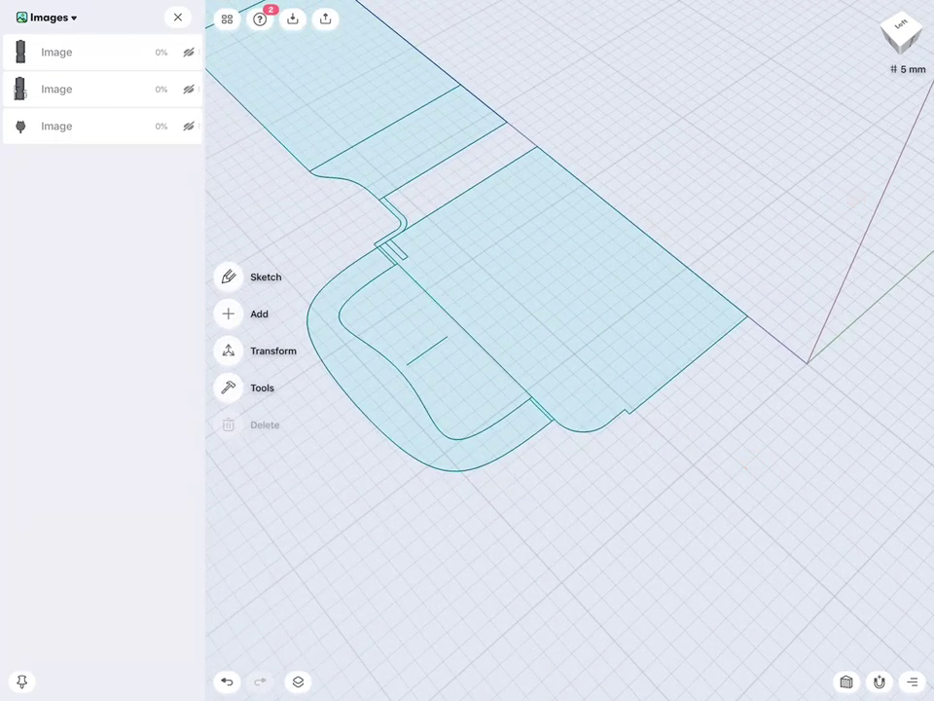
{"action": "left_click", "coordinate": [401, 418]}
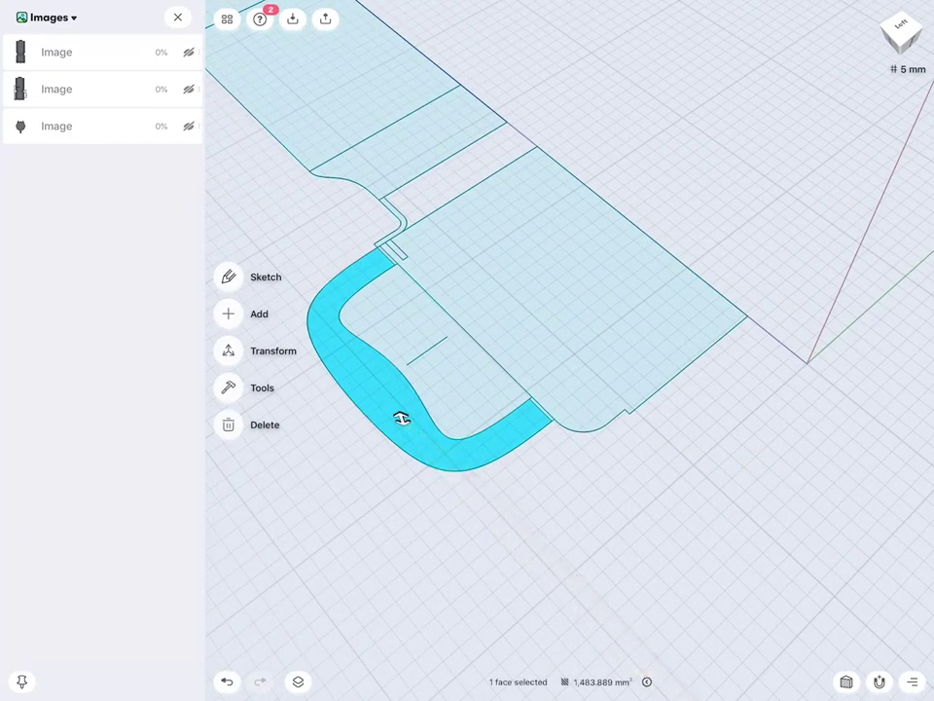
{"action": "left_click_drag", "start_coordinate": [396, 417], "coordinate": [392, 390]}
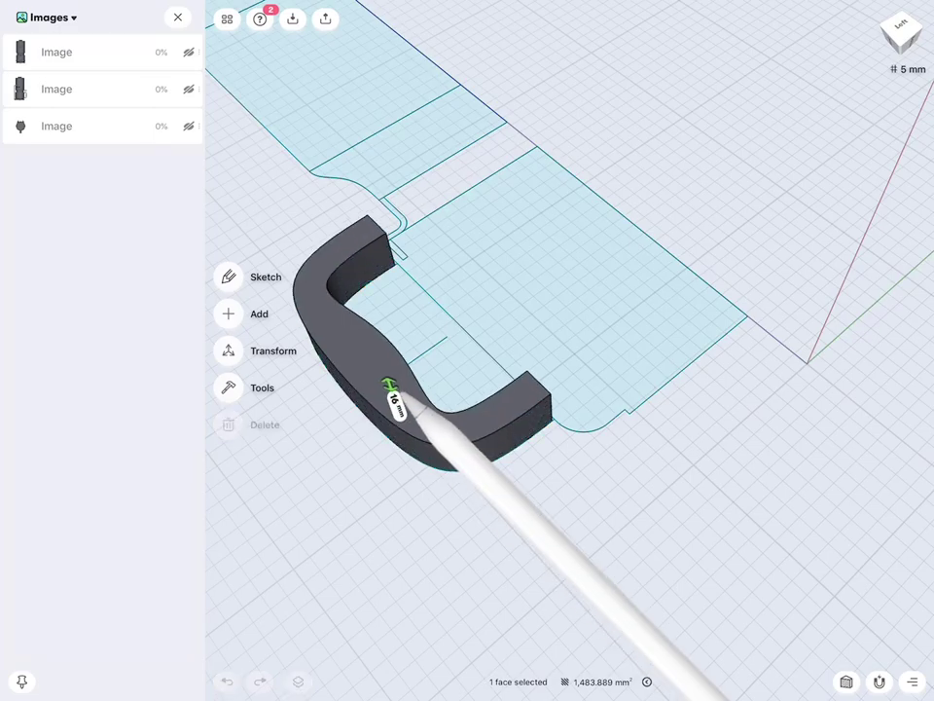
{"action": "left_click", "coordinate": [392, 403]}
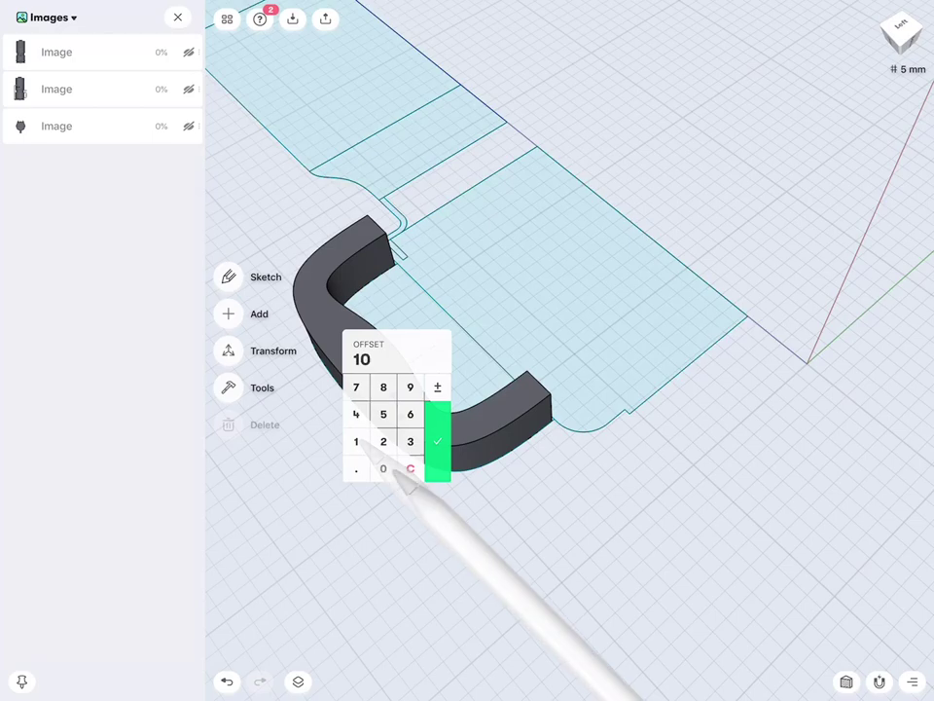
{"action": "left_click", "coordinate": [438, 440]}
{"action": "mouse_move", "coordinate": [590, 583]}
{"action": "left_mouse_down"}
{"action": "mouse_move", "coordinate": [608, 453]}
{"action": "mouse_move", "coordinate": [561, 350]}
{"action": "left_mouse_up"}
{"action": "left_click_drag", "start_coordinate": [682, 417], "coordinate": [757, 373]}
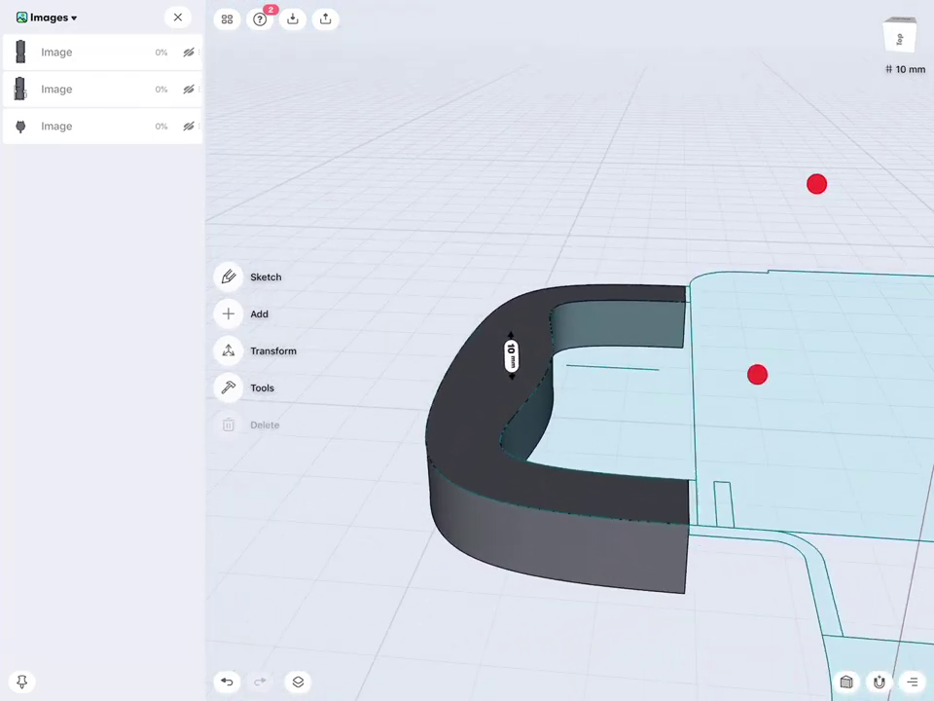
Change the U-shaped part's top face extrusion to 20 mm, then undo it.
{"action": "left_click", "coordinate": [484, 413]}
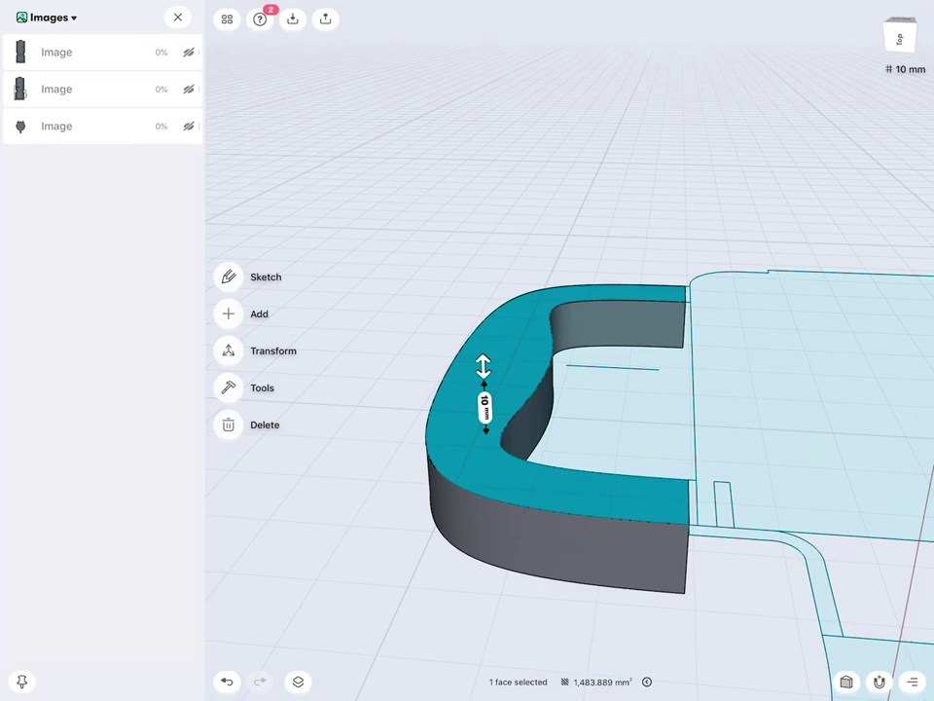
{"action": "left_click_drag", "start_coordinate": [674, 497], "coordinate": [678, 426]}
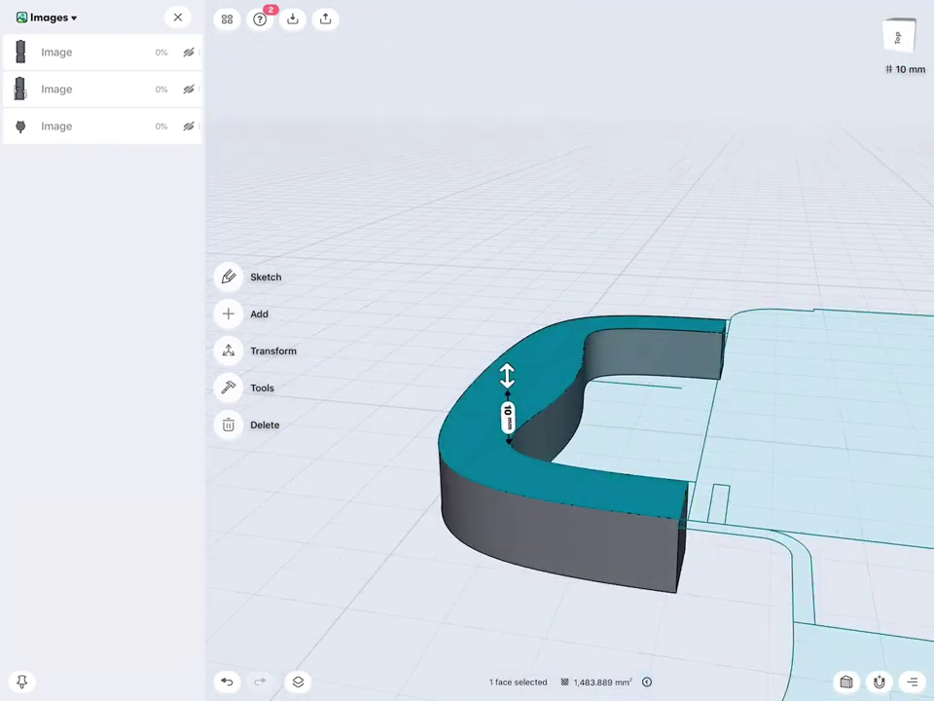
{"action": "left_click", "coordinate": [507, 417]}
{"action": "left_click", "coordinate": [494, 451]}
{"action": "left_click", "coordinate": [494, 480]}
{"action": "left_click", "coordinate": [550, 467]}
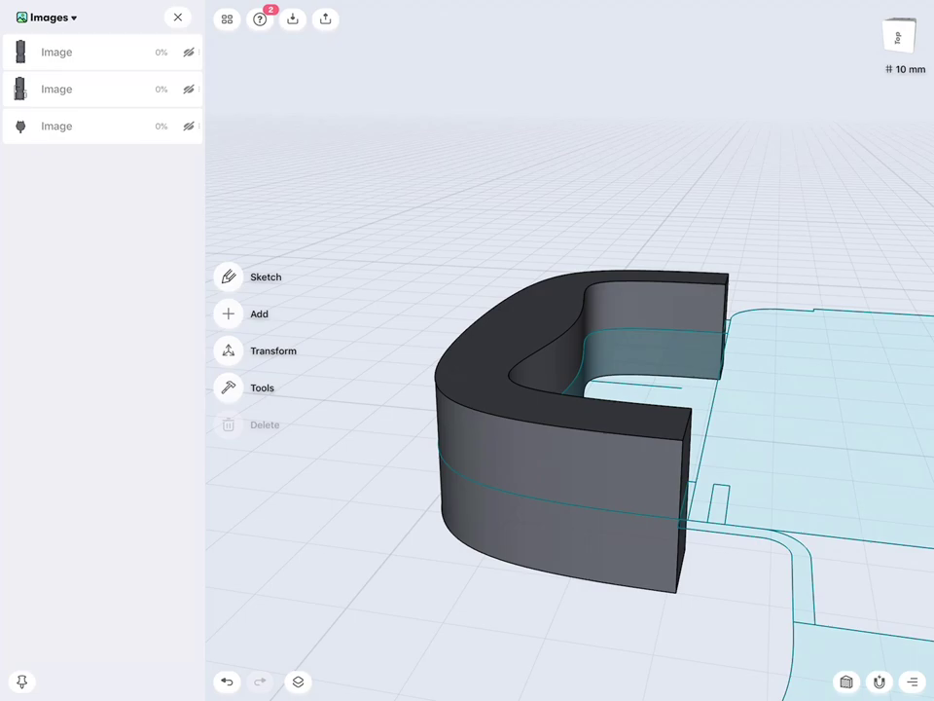
{"action": "mouse_move", "coordinate": [682, 321]}
{"action": "left_mouse_down"}
{"action": "mouse_move", "coordinate": [671, 453]}
{"action": "mouse_move", "coordinate": [729, 238]}
{"action": "mouse_move", "coordinate": [760, 202]}
{"action": "mouse_move", "coordinate": [670, 194]}
{"action": "mouse_move", "coordinate": [642, 215]}
{"action": "mouse_move", "coordinate": [680, 207]}
{"action": "mouse_move", "coordinate": [678, 436]}
{"action": "mouse_move", "coordinate": [682, 216]}
{"action": "mouse_move", "coordinate": [670, 221]}
{"action": "left_mouse_up"}
{"action": "key", "text": "ctrl+z"}
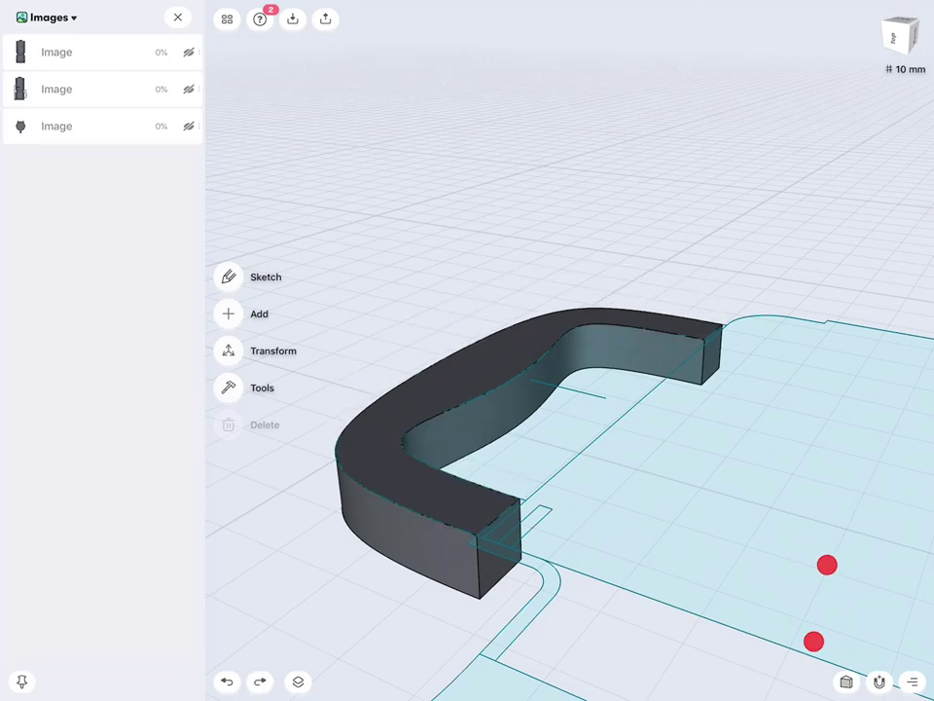
Redo the 20 mm extrusion height change.
{"action": "key", "text": "ctrl+shift+z"}
{"action": "left_click", "coordinate": [511, 330]}
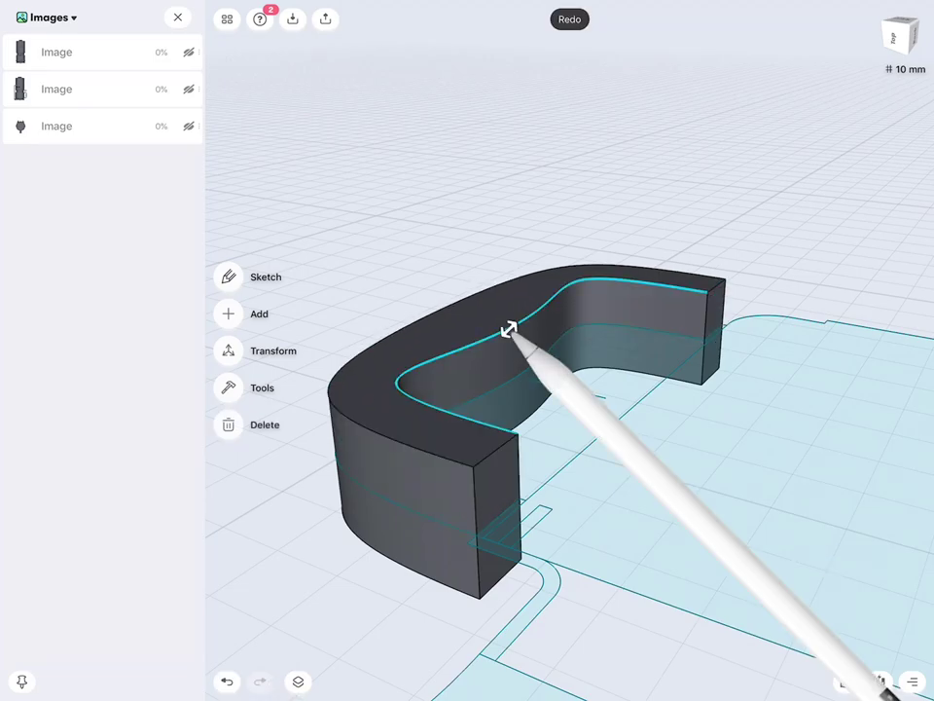
{"action": "left_click", "coordinate": [510, 245]}
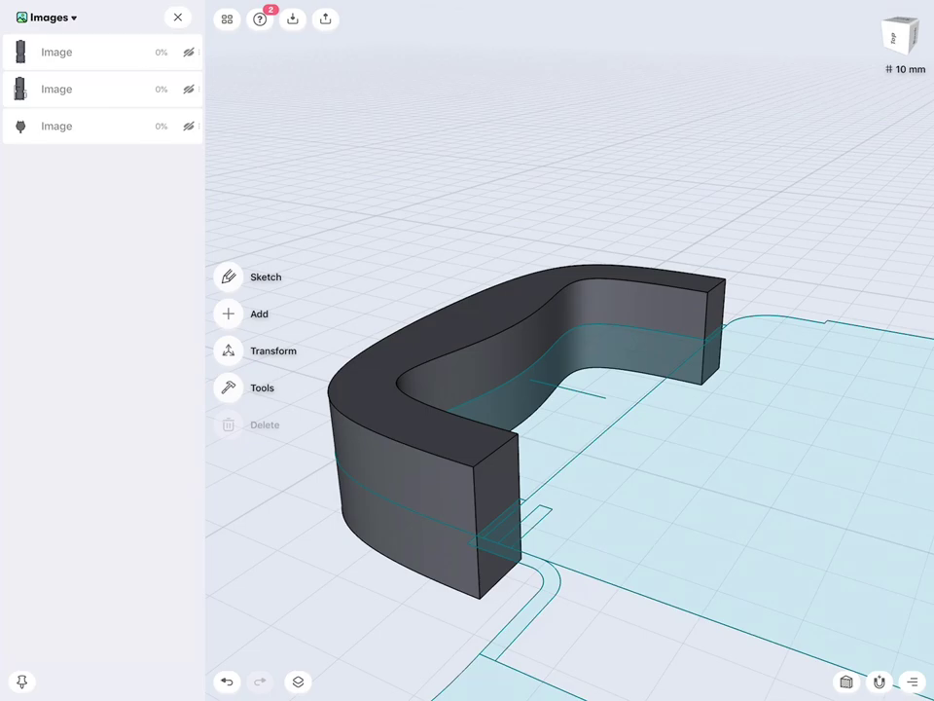
Move the part's inner edge down about 3 mm with Move/Rotate/Scale.
{"action": "left_click", "coordinate": [230, 350]}
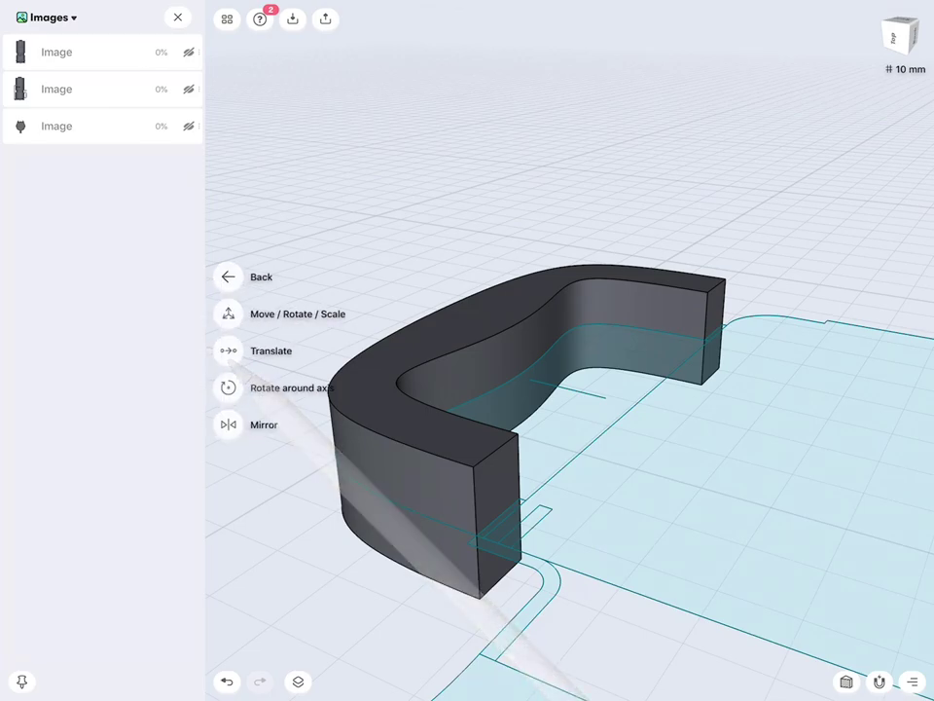
{"action": "left_click", "coordinate": [228, 313]}
{"action": "left_click", "coordinate": [517, 333]}
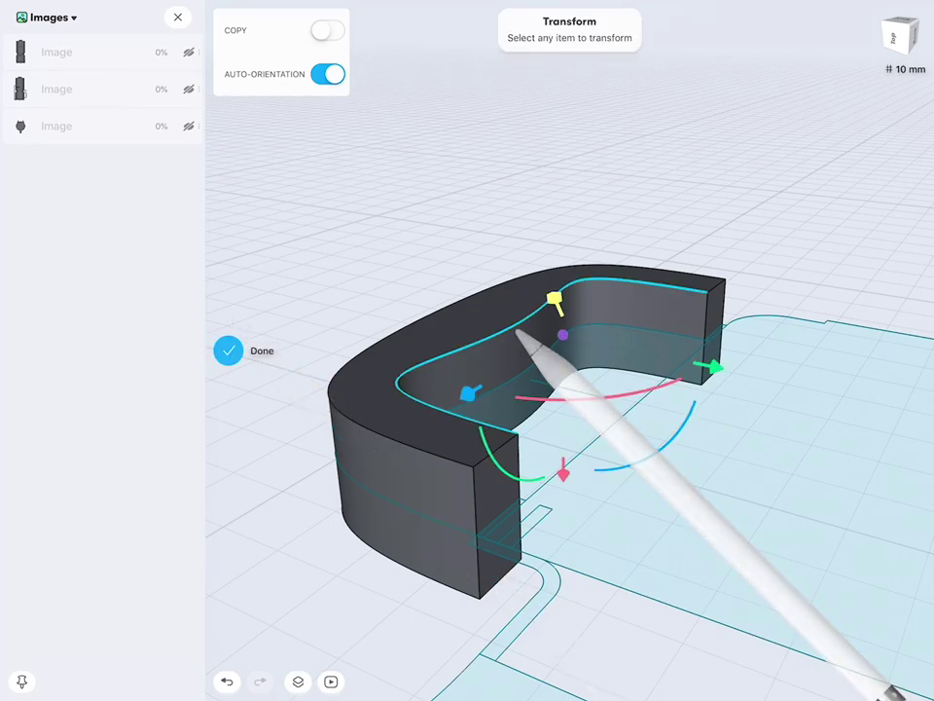
{"action": "left_click_drag", "start_coordinate": [563, 475], "coordinate": [564, 491]}
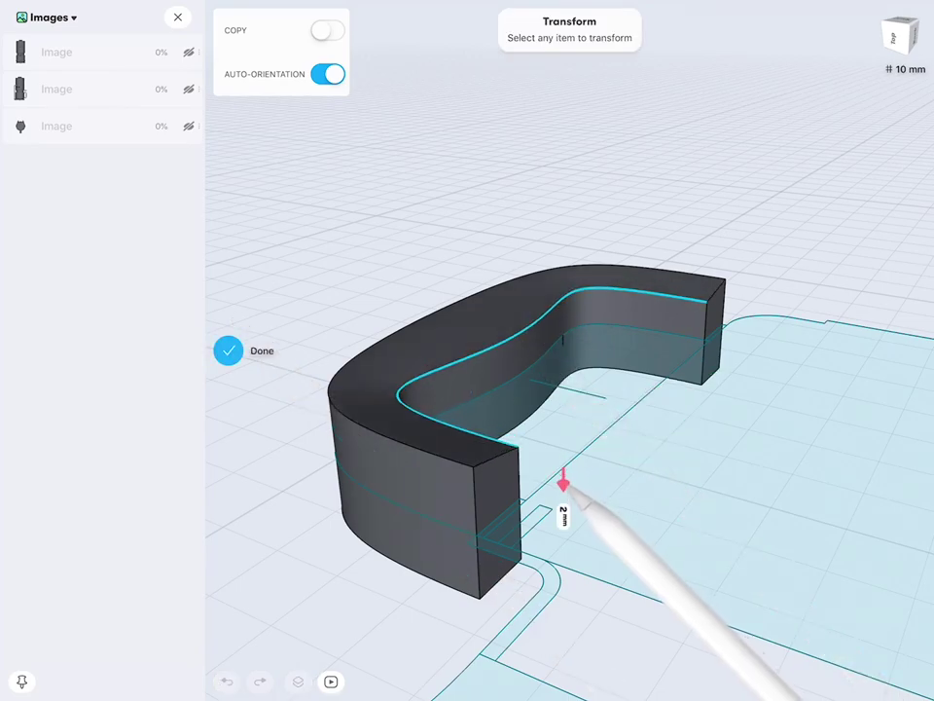
{"action": "left_click_drag", "start_coordinate": [777, 554], "coordinate": [732, 537]}
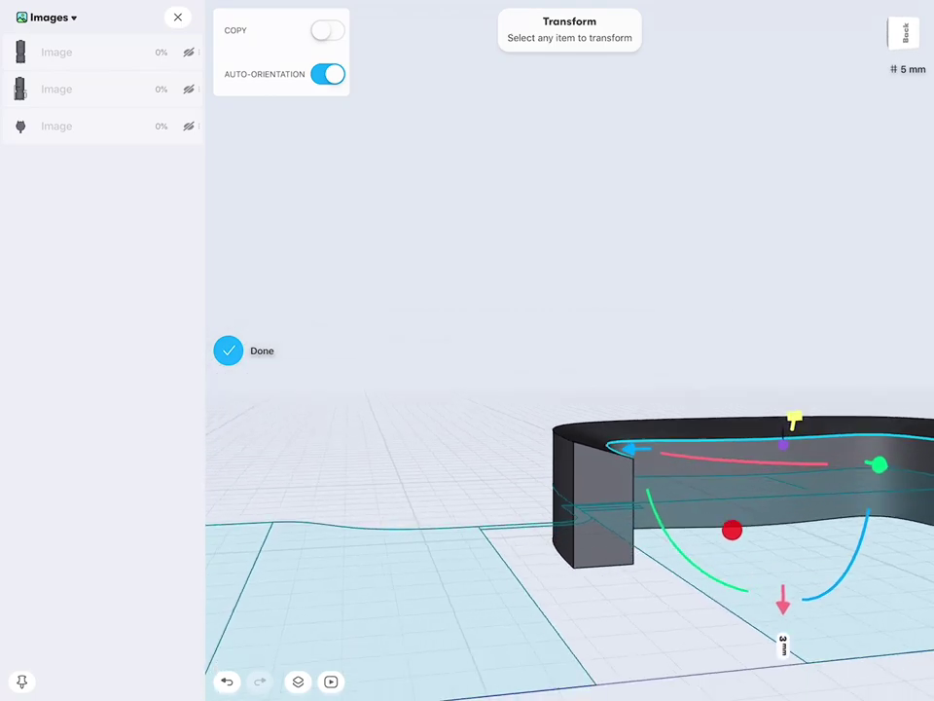
{"action": "left_click_drag", "start_coordinate": [583, 292], "coordinate": [584, 486]}
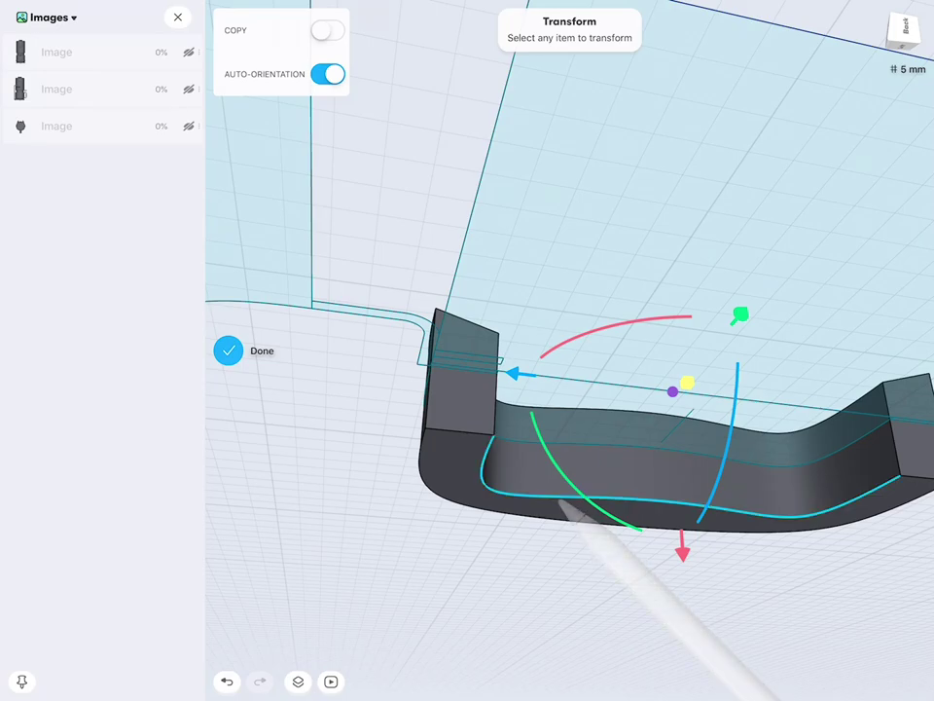
{"action": "left_click_drag", "start_coordinate": [683, 548], "coordinate": [689, 550]}
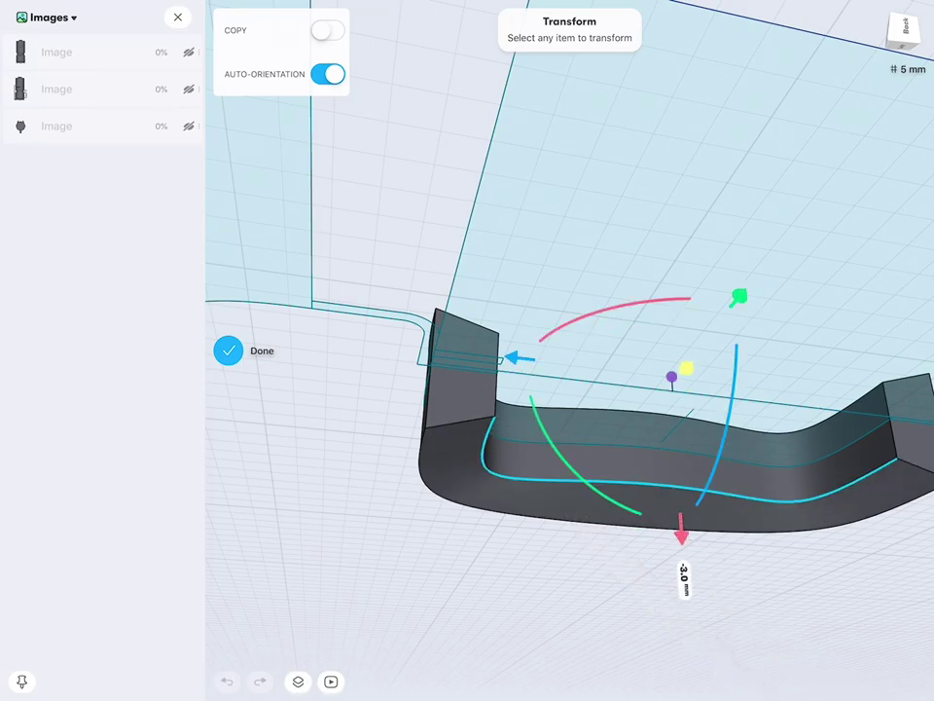
{"action": "mouse_move", "coordinate": [759, 428]}
{"action": "left_mouse_down"}
{"action": "mouse_move", "coordinate": [786, 429]}
{"action": "mouse_move", "coordinate": [776, 487]}
{"action": "mouse_move", "coordinate": [905, 502]}
{"action": "mouse_move", "coordinate": [805, 509]}
{"action": "mouse_move", "coordinate": [726, 536]}
{"action": "mouse_move", "coordinate": [790, 484]}
{"action": "mouse_move", "coordinate": [711, 493]}
{"action": "mouse_move", "coordinate": [761, 483]}
{"action": "mouse_move", "coordinate": [774, 544]}
{"action": "mouse_move", "coordinate": [814, 465]}
{"action": "mouse_move", "coordinate": [779, 418]}
{"action": "left_mouse_up"}
{"action": "left_click", "coordinate": [737, 453]}
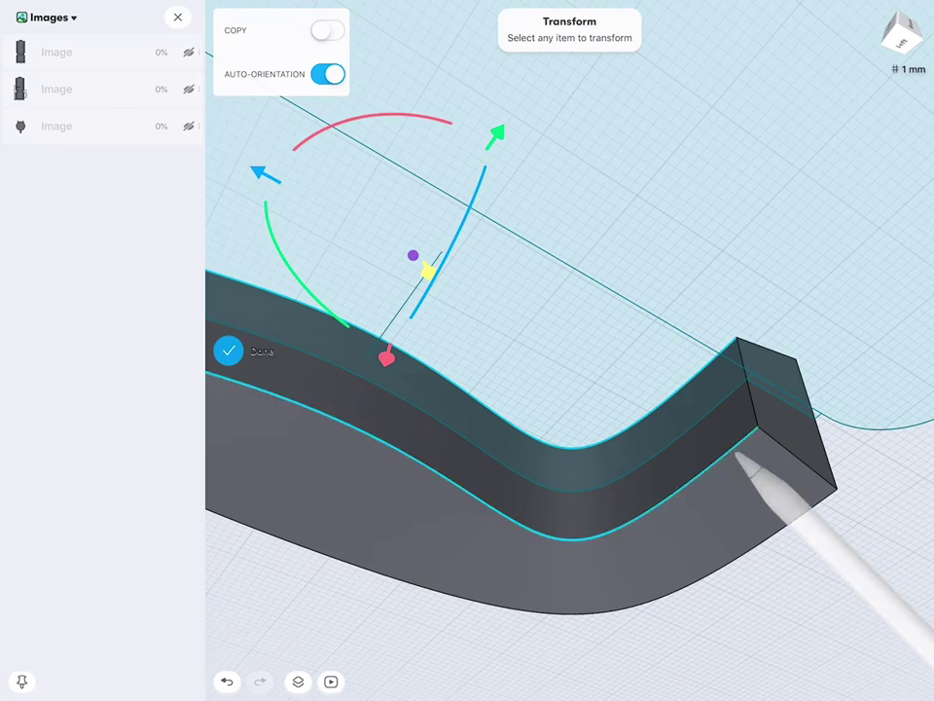
{"action": "left_click", "coordinate": [234, 355]}
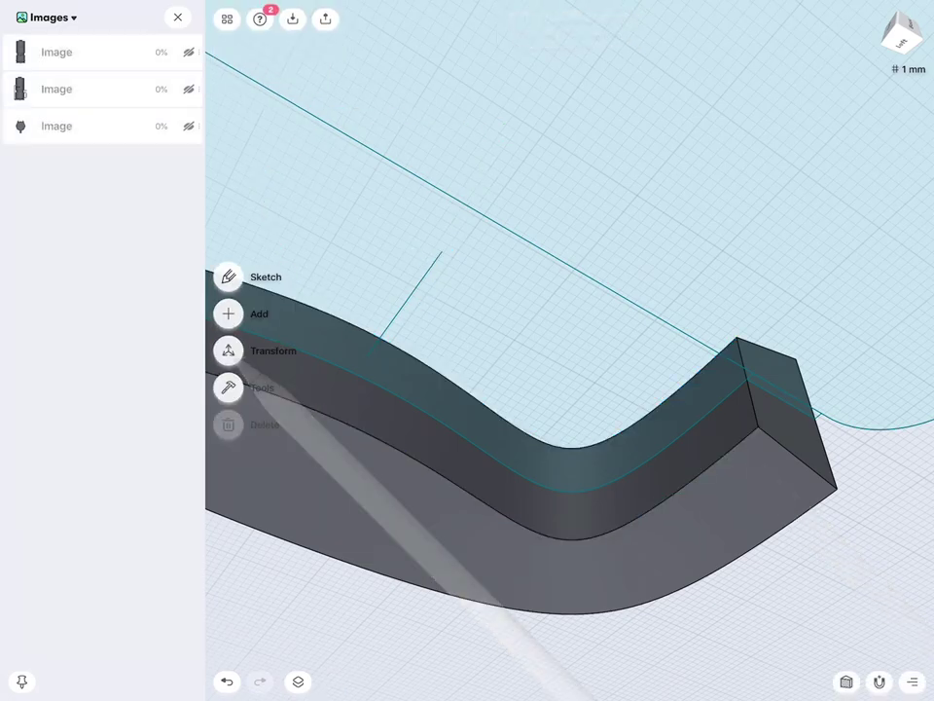
Round the grip's two outer edges with a 4 mm fillet.
{"action": "left_click", "coordinate": [720, 459]}
{"action": "left_click_drag", "start_coordinate": [681, 506], "coordinate": [790, 467]}
{"action": "left_click", "coordinate": [729, 327]}
{"action": "mouse_move", "coordinate": [729, 327]}
{"action": "left_mouse_down"}
{"action": "mouse_move", "coordinate": [778, 341]}
{"action": "mouse_move", "coordinate": [710, 310]}
{"action": "left_mouse_up"}
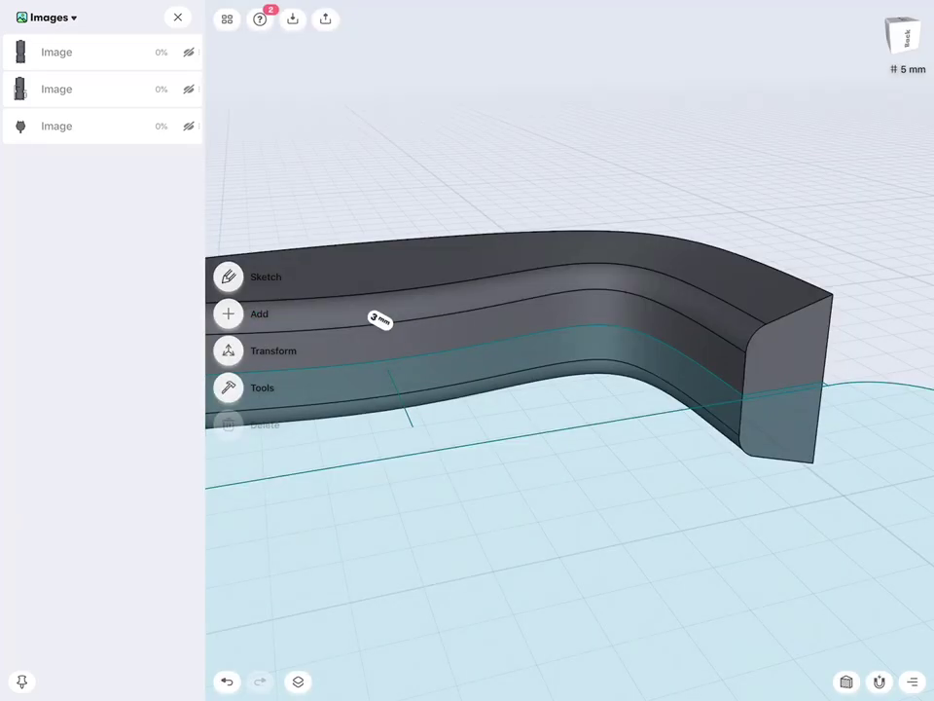
{"action": "mouse_move", "coordinate": [856, 370]}
{"action": "middle_mouse_down"}
{"action": "mouse_move", "coordinate": [836, 389]}
{"action": "mouse_move", "coordinate": [833, 419]}
{"action": "mouse_move", "coordinate": [500, 425]}
{"action": "middle_mouse_up"}
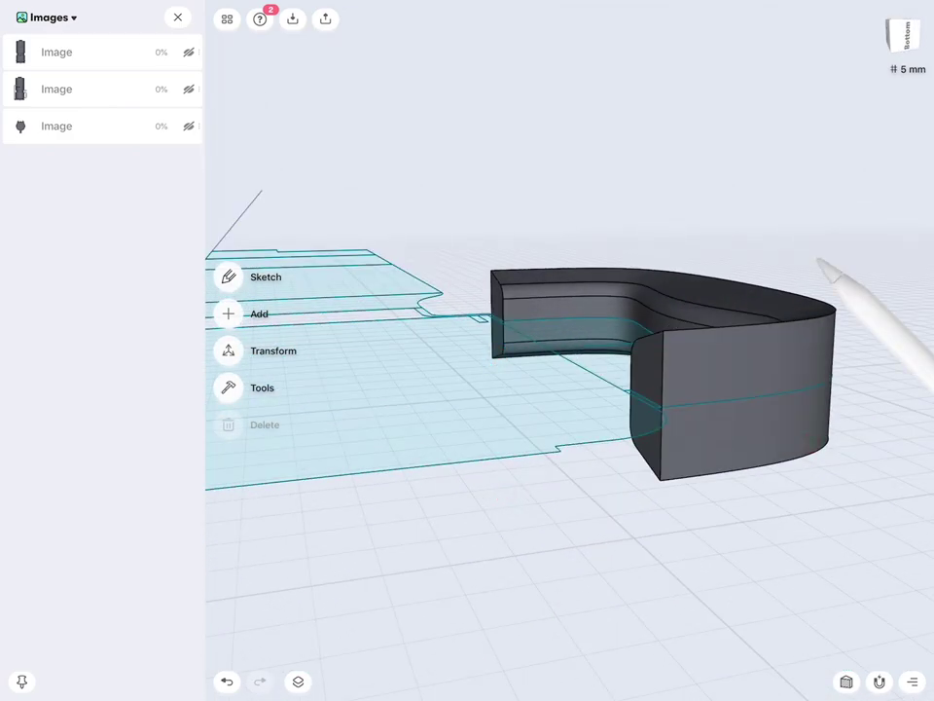
{"action": "middle_click_drag", "start_coordinate": [866, 584], "coordinate": [879, 493]}
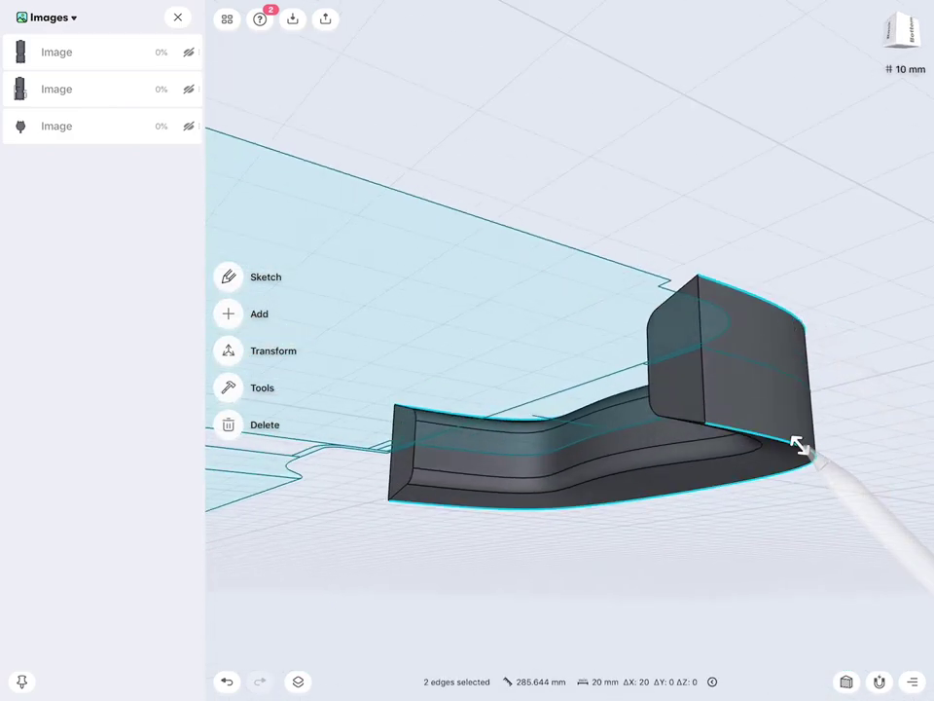
{"action": "middle_click_drag", "start_coordinate": [828, 474], "coordinate": [808, 457]}
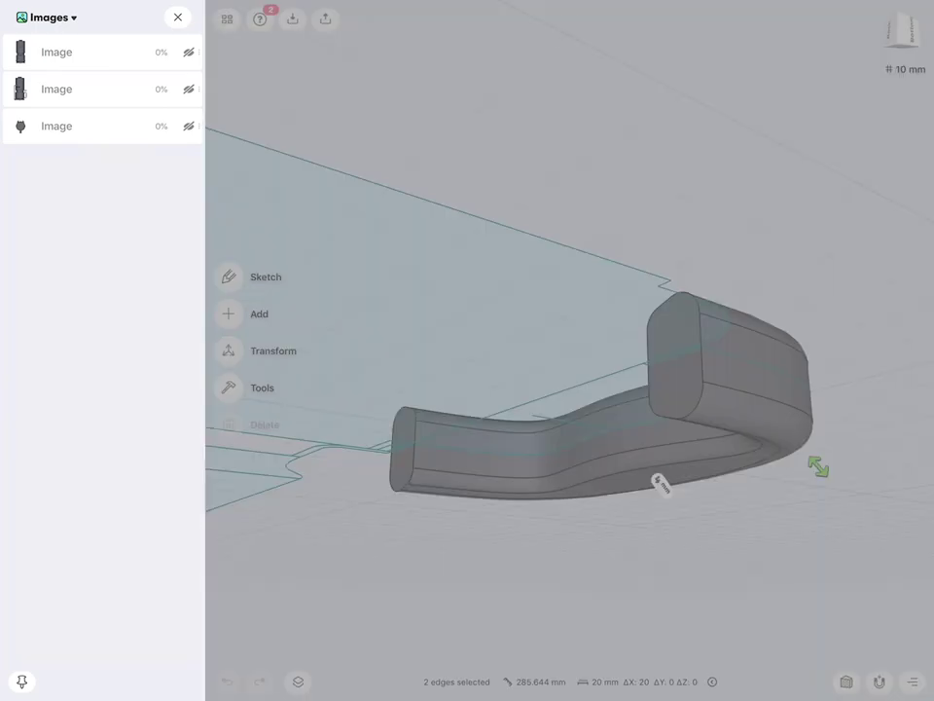
{"action": "mouse_move", "coordinate": [827, 389]}
{"action": "middle_mouse_down"}
{"action": "mouse_move", "coordinate": [857, 400]}
{"action": "mouse_move", "coordinate": [734, 465]}
{"action": "mouse_move", "coordinate": [861, 462]}
{"action": "mouse_move", "coordinate": [701, 544]}
{"action": "mouse_move", "coordinate": [658, 540]}
{"action": "mouse_move", "coordinate": [748, 398]}
{"action": "mouse_move", "coordinate": [751, 327]}
{"action": "middle_mouse_up"}
Switch the item list from reference images to Bodies.
{"action": "scroll", "coordinate": [750, 354], "scroll_direction": "up", "scroll_amount": 5}
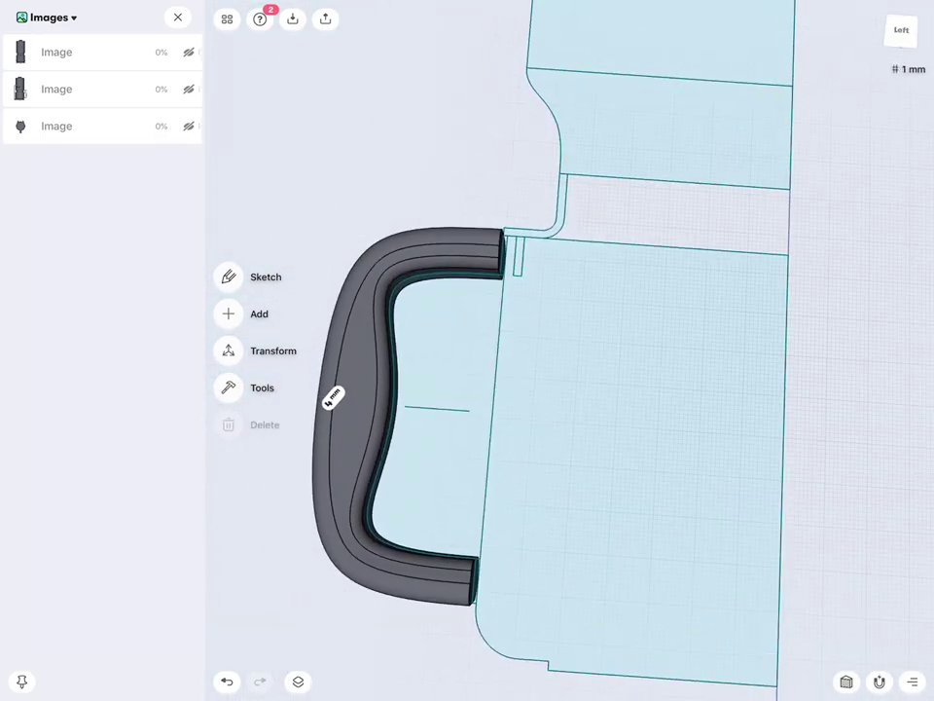
{"action": "left_click", "coordinate": [48, 17]}
{"action": "left_click", "coordinate": [78, 45]}
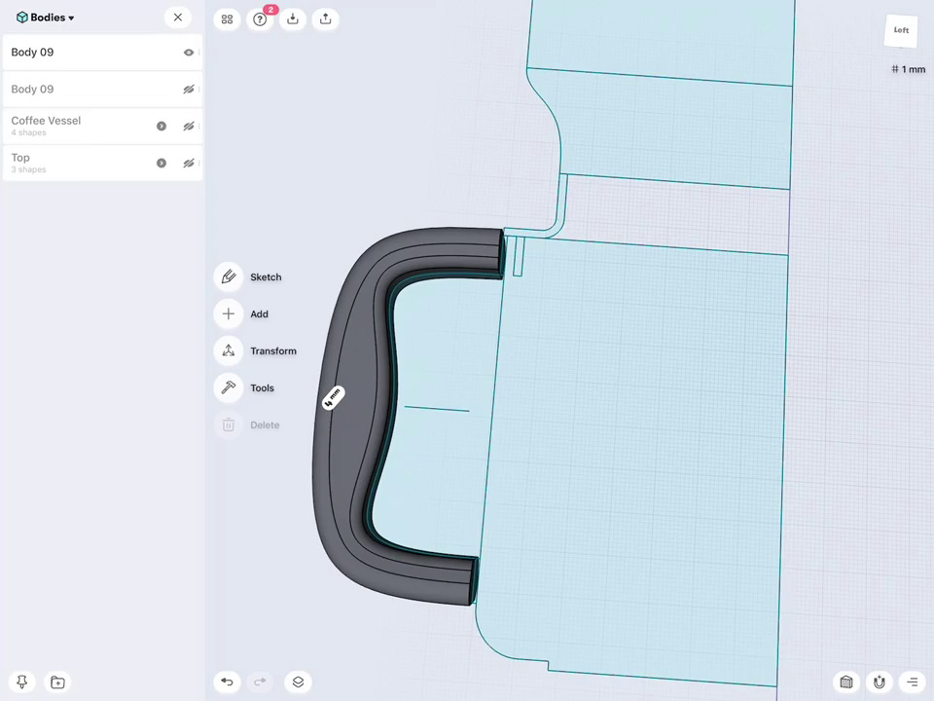
Show the Coffee Vessel body and replace the handle's end face with the vessel wall.
{"action": "left_click", "coordinate": [189, 126]}
{"action": "mouse_move", "coordinate": [622, 477]}
{"action": "left_mouse_down"}
{"action": "mouse_move", "coordinate": [711, 431]}
{"action": "mouse_move", "coordinate": [686, 444]}
{"action": "mouse_move", "coordinate": [788, 453]}
{"action": "left_mouse_up"}
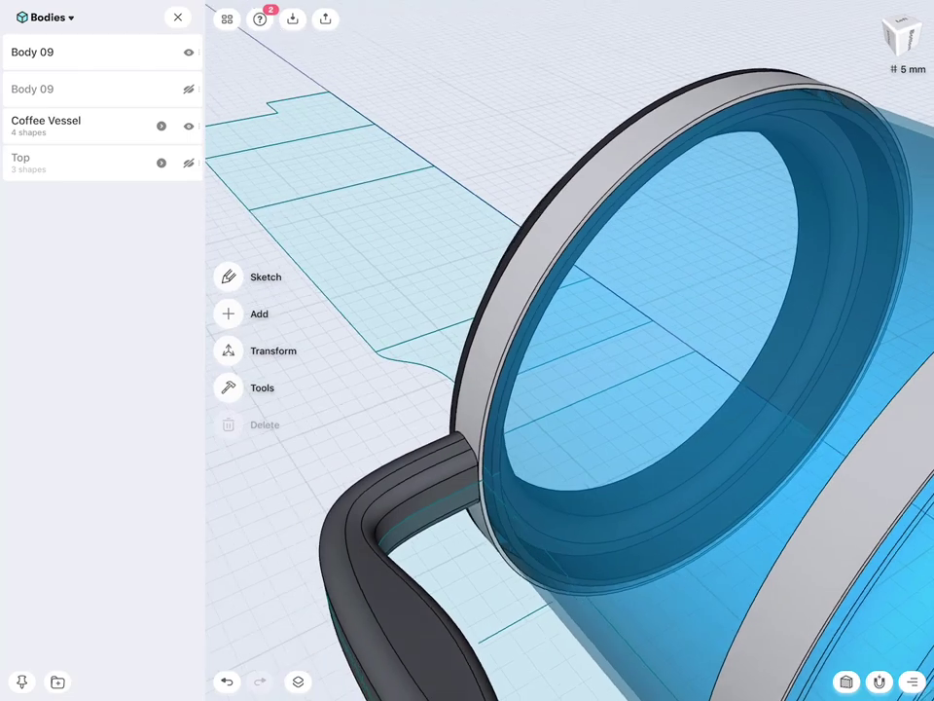
{"action": "left_click", "coordinate": [227, 387]}
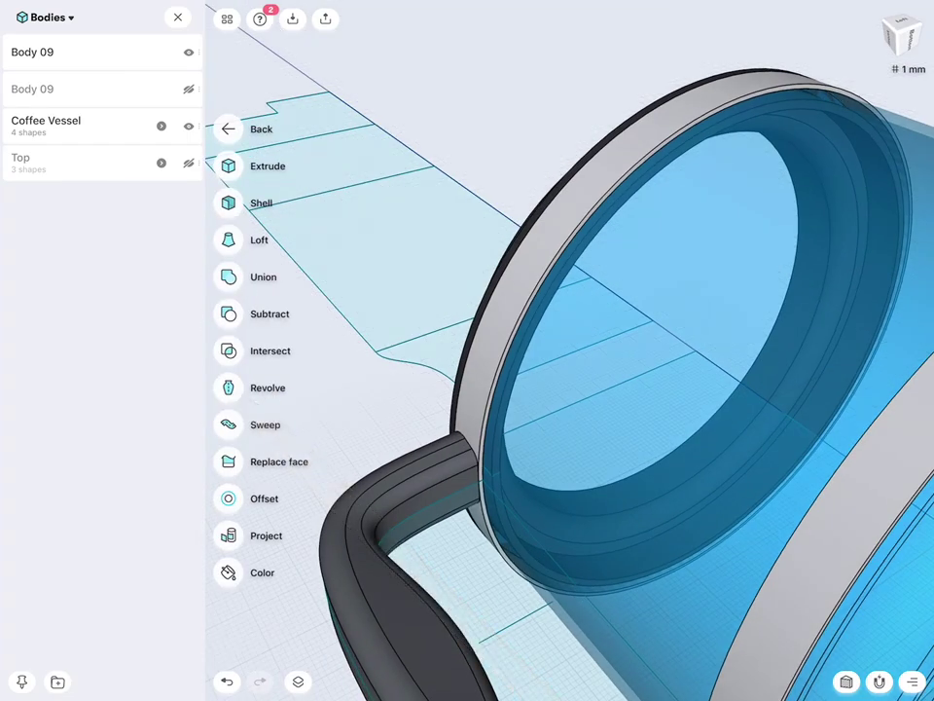
{"action": "left_click", "coordinate": [223, 461]}
{"action": "left_click_drag", "start_coordinate": [681, 438], "coordinate": [736, 398]}
{"action": "left_click_drag", "start_coordinate": [741, 315], "coordinate": [597, 327]}
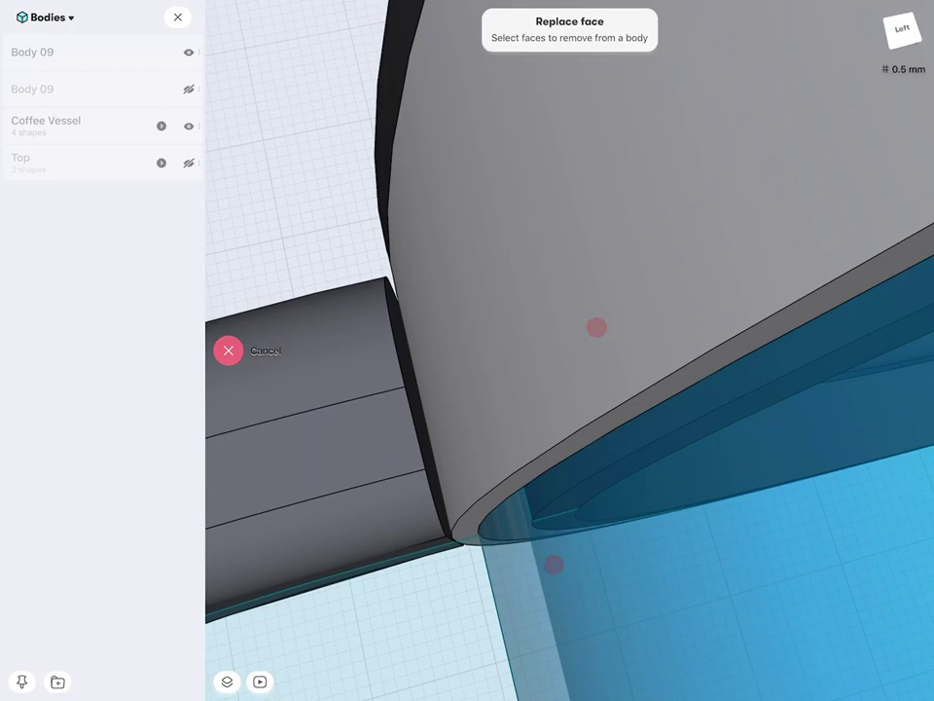
{"action": "left_click_drag", "start_coordinate": [597, 326], "coordinate": [536, 309]}
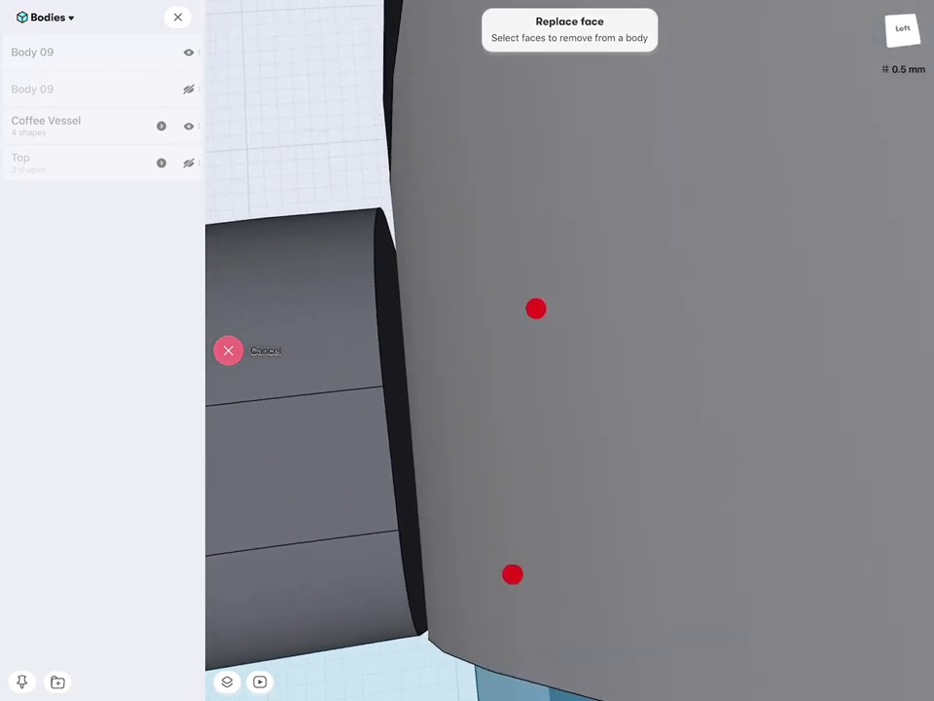
{"action": "left_click", "coordinate": [389, 312]}
{"action": "left_click", "coordinate": [229, 331]}
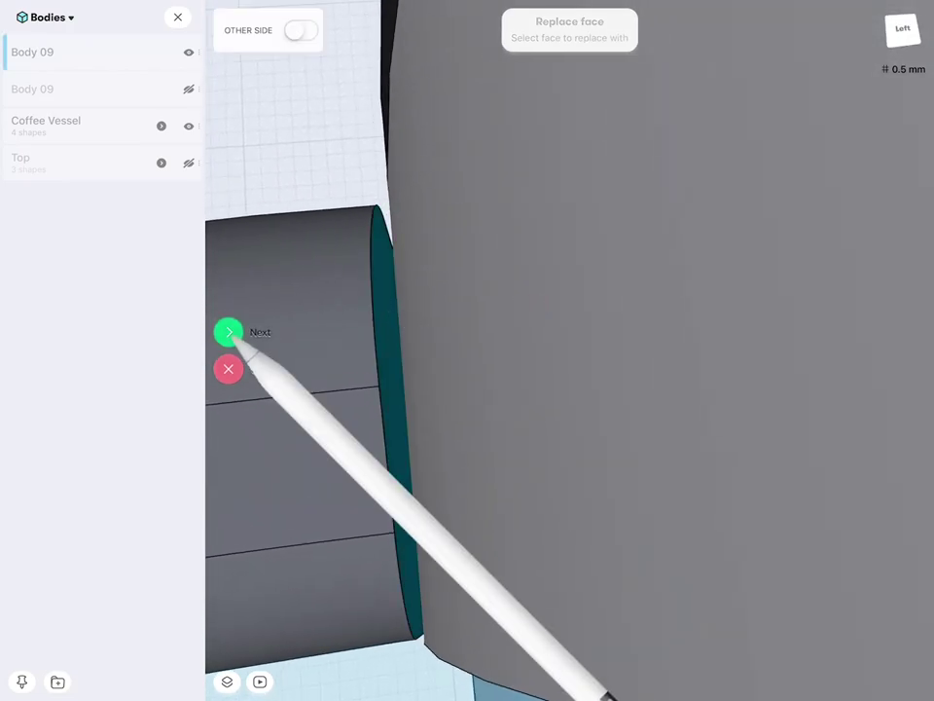
{"action": "left_click", "coordinate": [453, 302]}
{"action": "mouse_move", "coordinate": [536, 175]}
{"action": "left_mouse_down"}
{"action": "mouse_move", "coordinate": [659, 212]}
{"action": "mouse_move", "coordinate": [814, 349]}
{"action": "mouse_move", "coordinate": [933, 364]}
{"action": "mouse_move", "coordinate": [815, 299]}
{"action": "mouse_move", "coordinate": [830, 294]}
{"action": "left_mouse_up"}
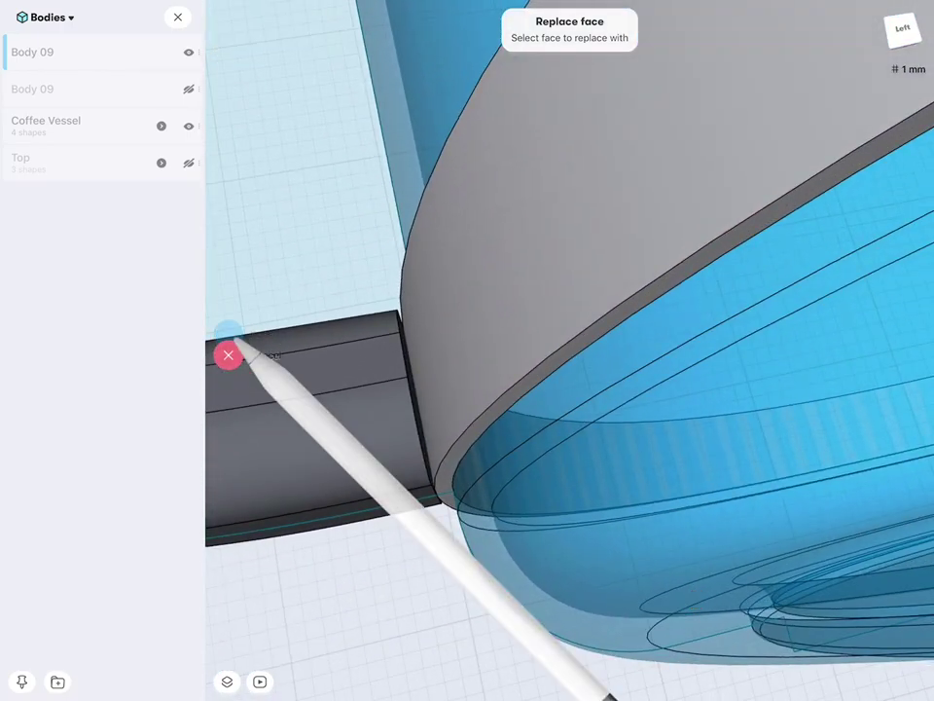
{"action": "left_click", "coordinate": [229, 332]}
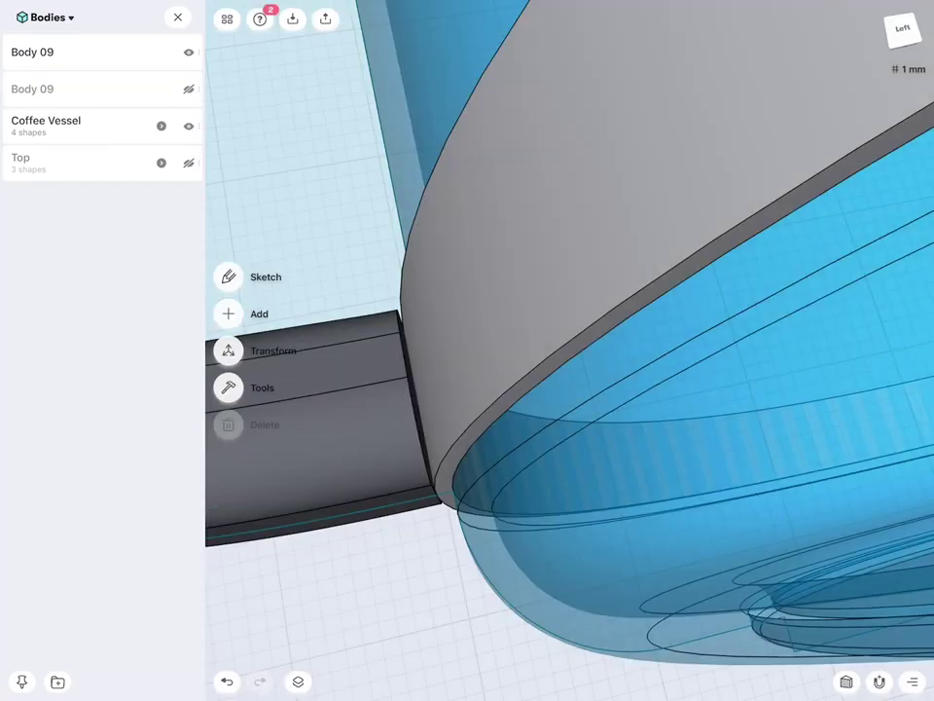
Replace the handle's end face again with the vessel's curved outer face.
{"action": "left_click", "coordinate": [225, 387]}
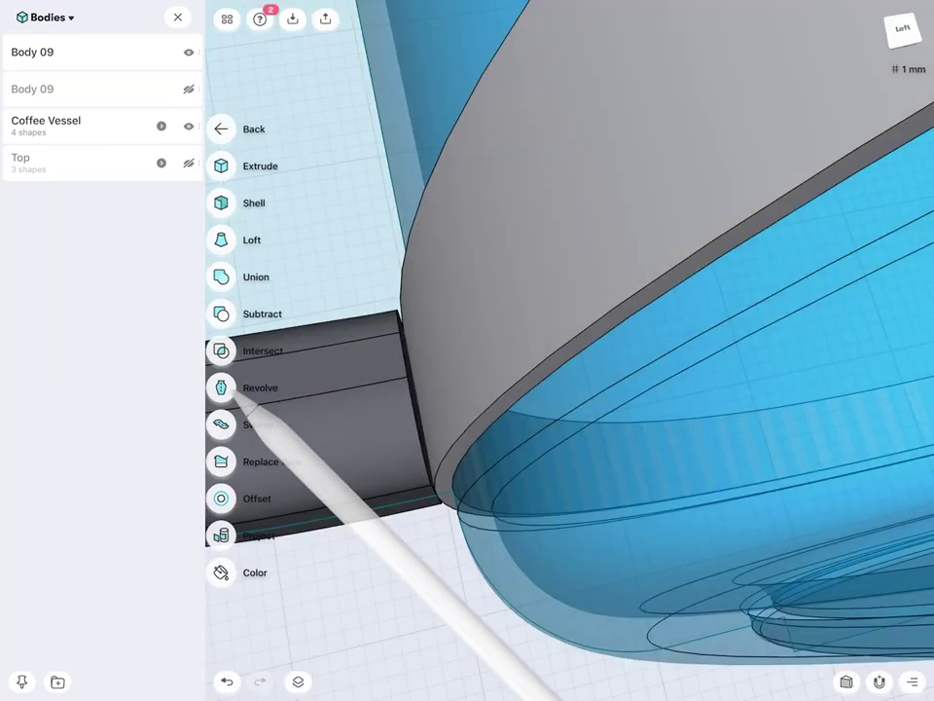
{"action": "left_click", "coordinate": [232, 463]}
{"action": "left_click_drag", "start_coordinate": [555, 321], "coordinate": [588, 248]}
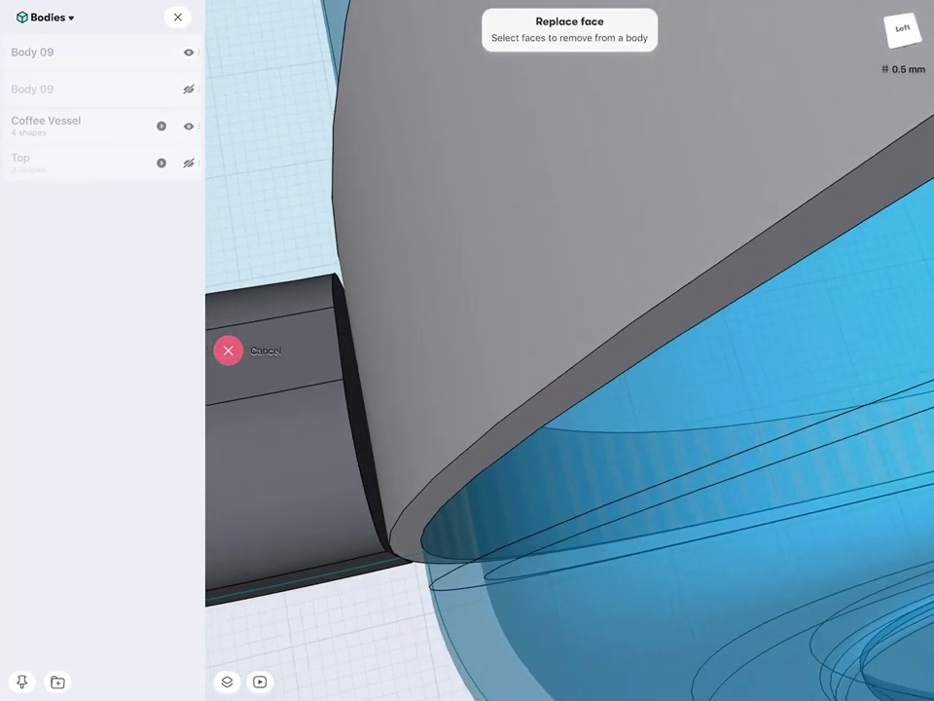
{"action": "left_click", "coordinate": [359, 403]}
{"action": "left_click", "coordinate": [230, 330]}
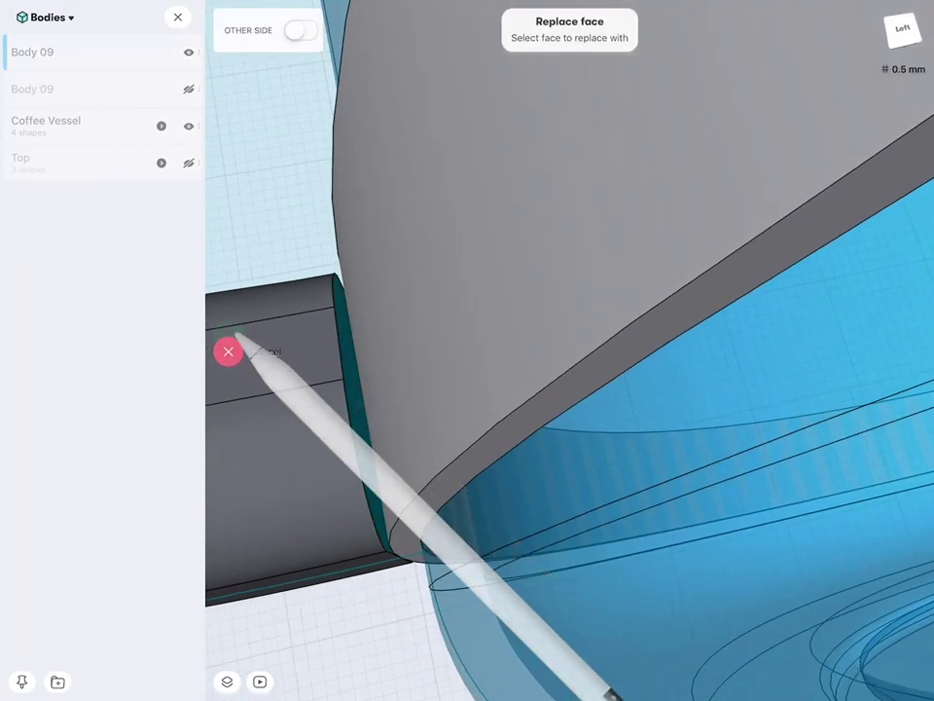
{"action": "left_click", "coordinate": [429, 292]}
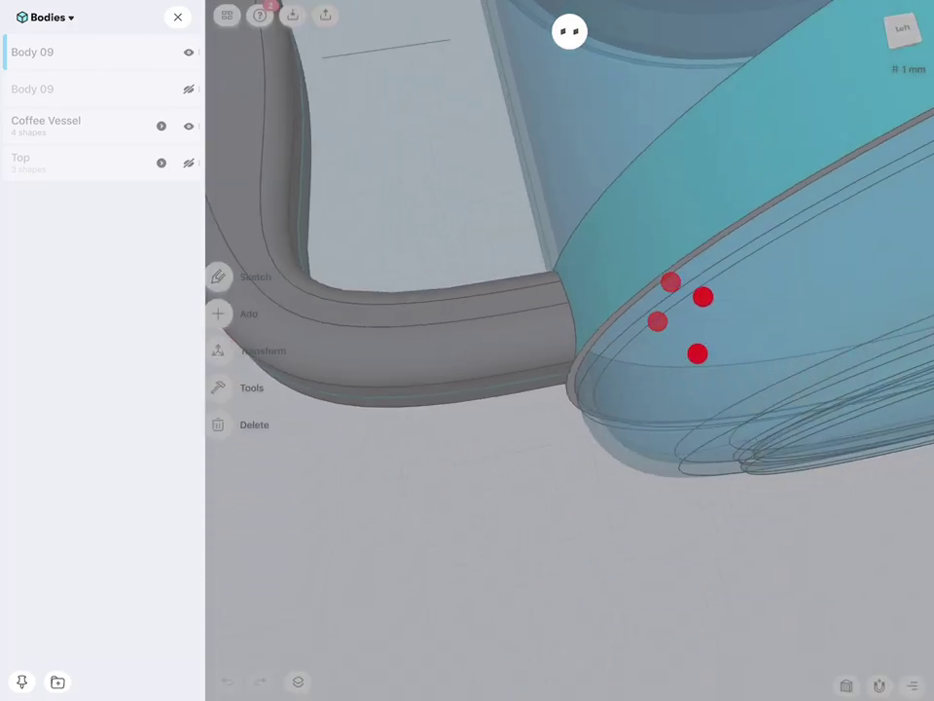
{"action": "mouse_move", "coordinate": [697, 354]}
{"action": "middle_mouse_down"}
{"action": "mouse_move", "coordinate": [738, 496]}
{"action": "mouse_move", "coordinate": [810, 432]}
{"action": "mouse_move", "coordinate": [801, 396]}
{"action": "mouse_move", "coordinate": [828, 422]}
{"action": "mouse_move", "coordinate": [805, 401]}
{"action": "mouse_move", "coordinate": [816, 418]}
{"action": "middle_mouse_up"}
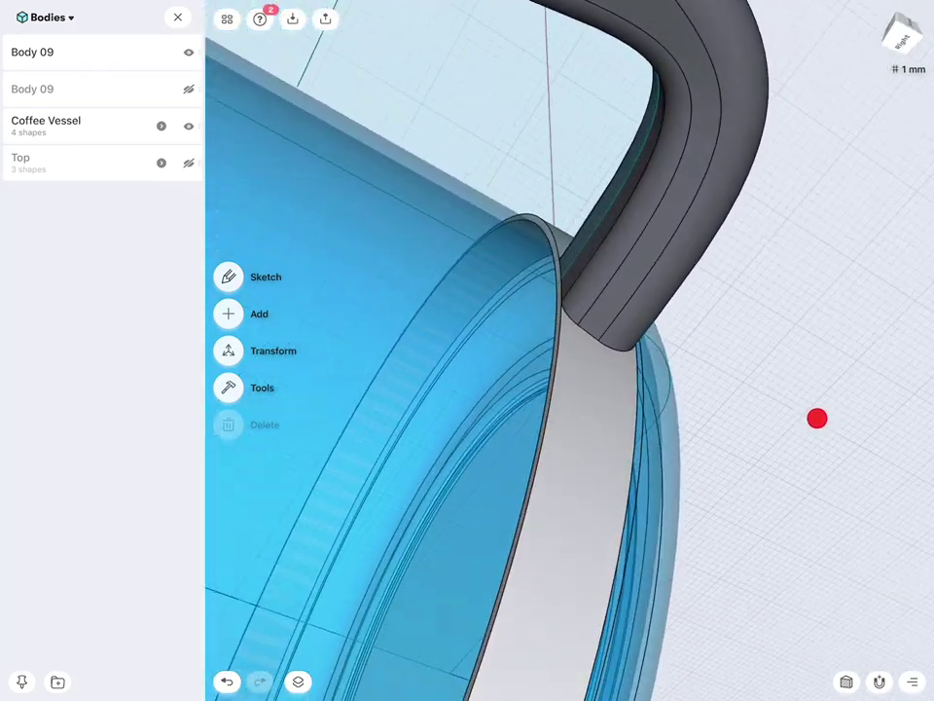
{"action": "mouse_move", "coordinate": [816, 418]}
{"action": "middle_mouse_down"}
{"action": "mouse_move", "coordinate": [777, 408]}
{"action": "mouse_move", "coordinate": [772, 376]}
{"action": "middle_mouse_up"}
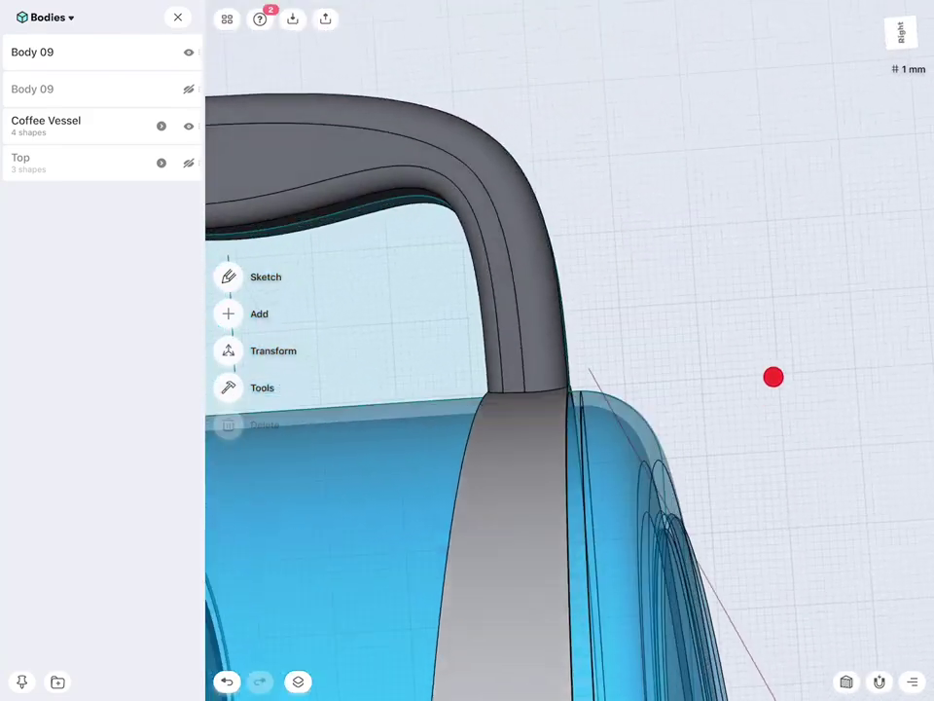
{"action": "scroll", "coordinate": [668, 400], "scroll_direction": "up", "scroll_amount": 3}
{"action": "scroll", "coordinate": [847, 486], "scroll_direction": "up", "scroll_amount": 3}
{"action": "mouse_move", "coordinate": [798, 297]}
{"action": "middle_mouse_down"}
{"action": "mouse_move", "coordinate": [790, 342]}
{"action": "mouse_move", "coordinate": [832, 336]}
{"action": "middle_mouse_up"}
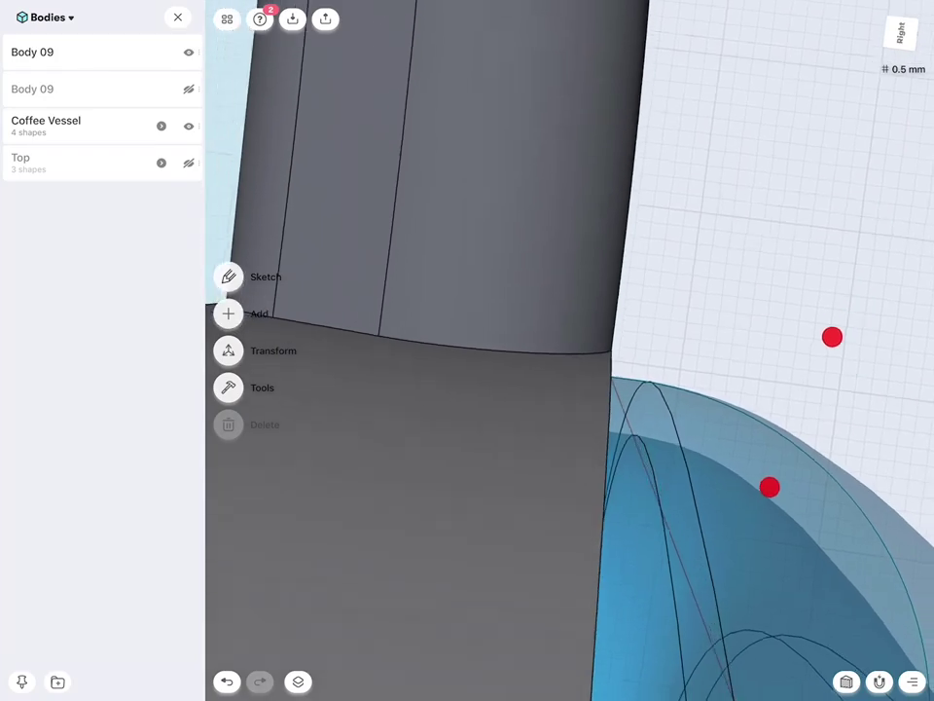
{"action": "scroll", "coordinate": [801, 412], "scroll_direction": "down", "scroll_amount": 3}
{"action": "scroll", "coordinate": [793, 336], "scroll_direction": "down", "scroll_amount": 5}
{"action": "mouse_move", "coordinate": [817, 379]}
{"action": "middle_mouse_down"}
{"action": "mouse_move", "coordinate": [719, 411]}
{"action": "mouse_move", "coordinate": [732, 505]}
{"action": "mouse_move", "coordinate": [820, 302]}
{"action": "mouse_move", "coordinate": [674, 422]}
{"action": "mouse_move", "coordinate": [621, 500]}
{"action": "mouse_move", "coordinate": [633, 383]}
{"action": "mouse_move", "coordinate": [577, 382]}
{"action": "middle_mouse_up"}
{"action": "scroll", "coordinate": [761, 390], "scroll_direction": "down", "scroll_amount": 2}
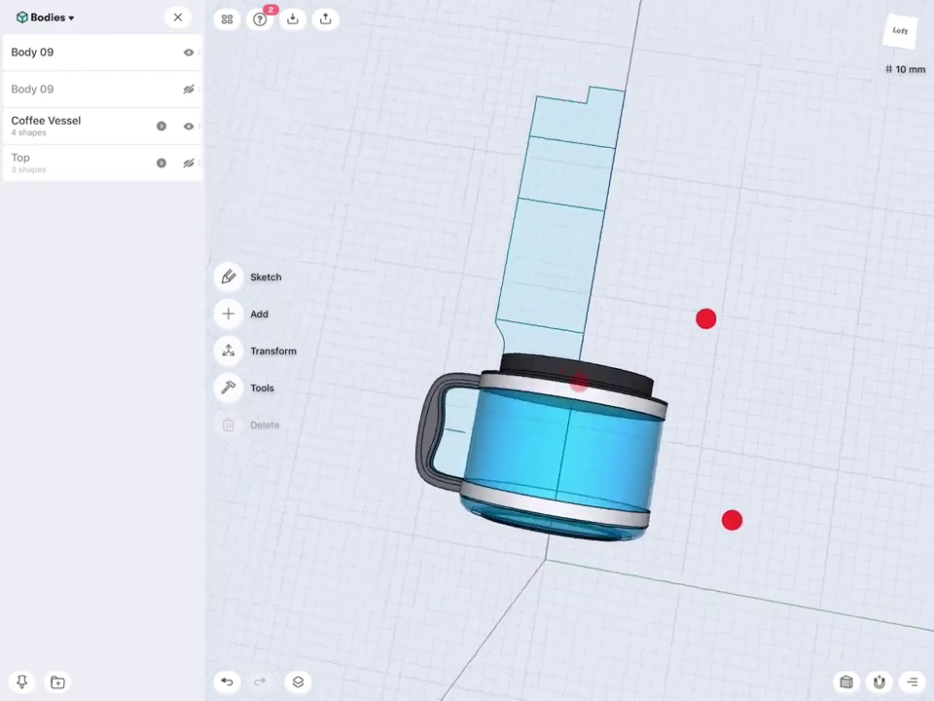
{"action": "middle_click_drag", "start_coordinate": [705, 319], "coordinate": [698, 292]}
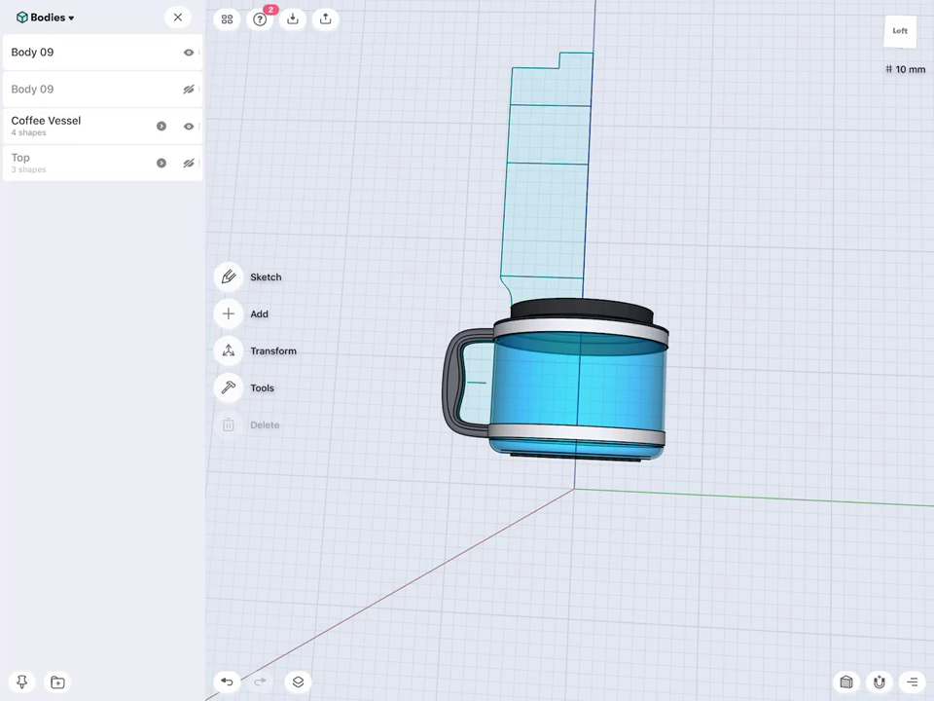
{"action": "middle_click_drag", "start_coordinate": [679, 301], "coordinate": [679, 336]}
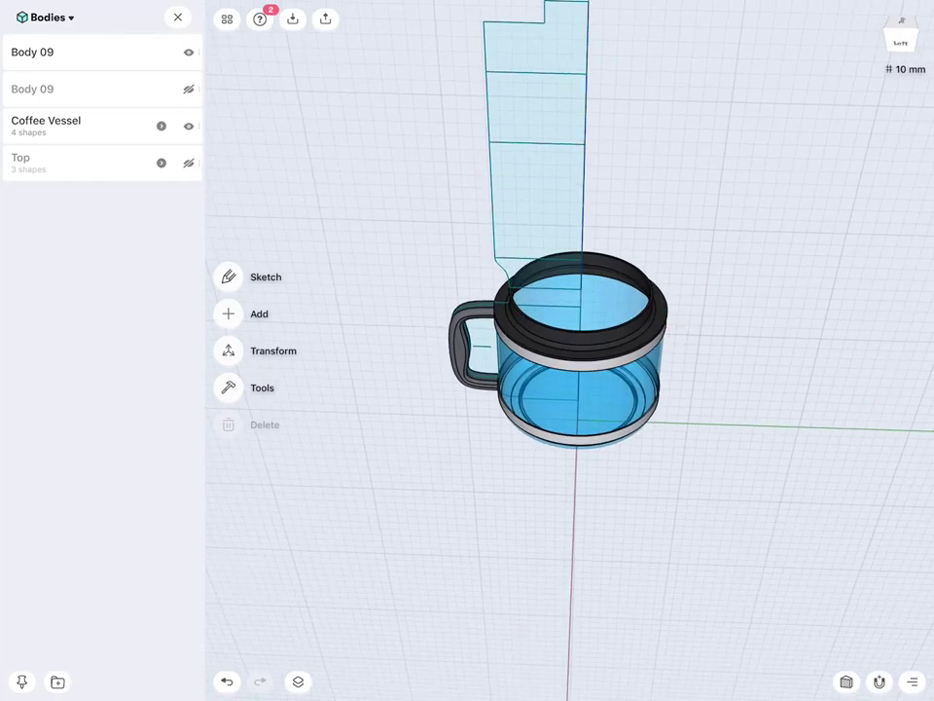
{"action": "left_click", "coordinate": [43, 89]}
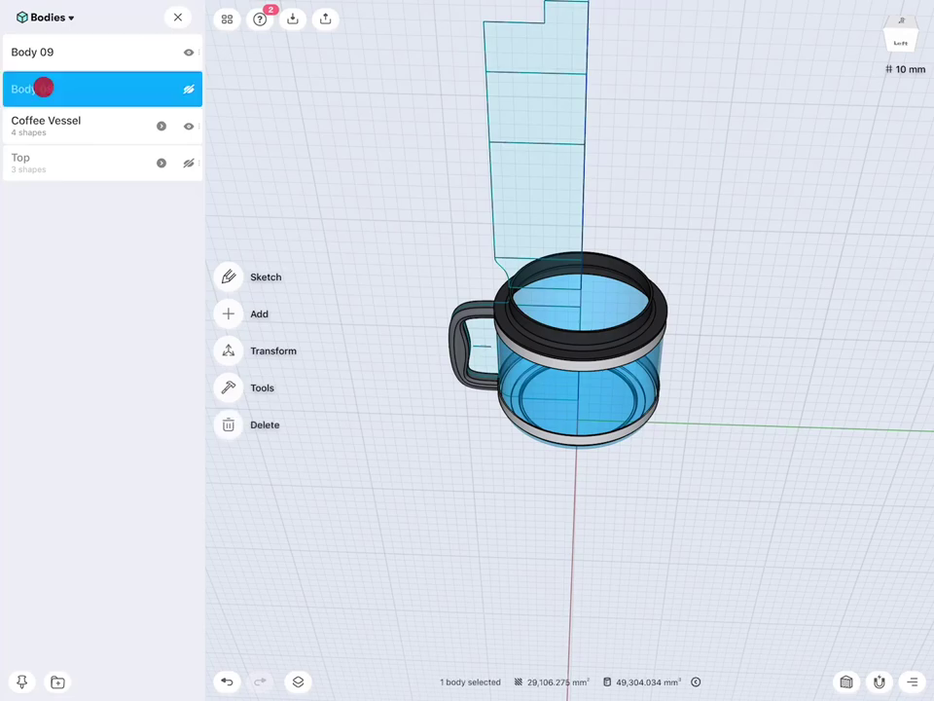
Move the funnel body into Top and handle Body 09 into Coffee Vessel.
{"action": "left_click", "coordinate": [187, 88]}
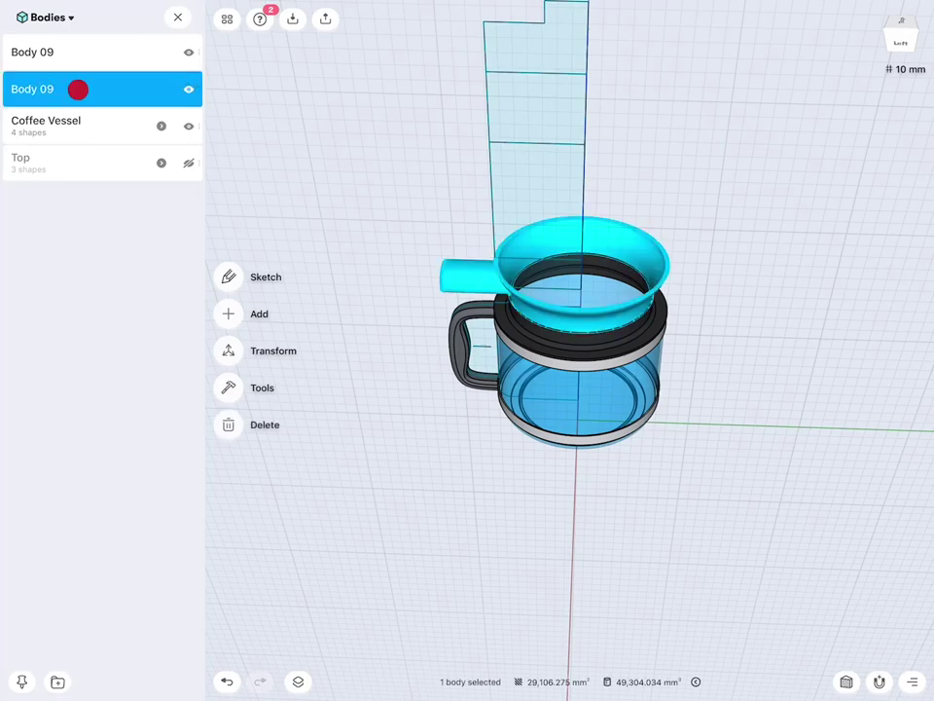
{"action": "left_click_drag", "start_coordinate": [78, 89], "coordinate": [100, 122]}
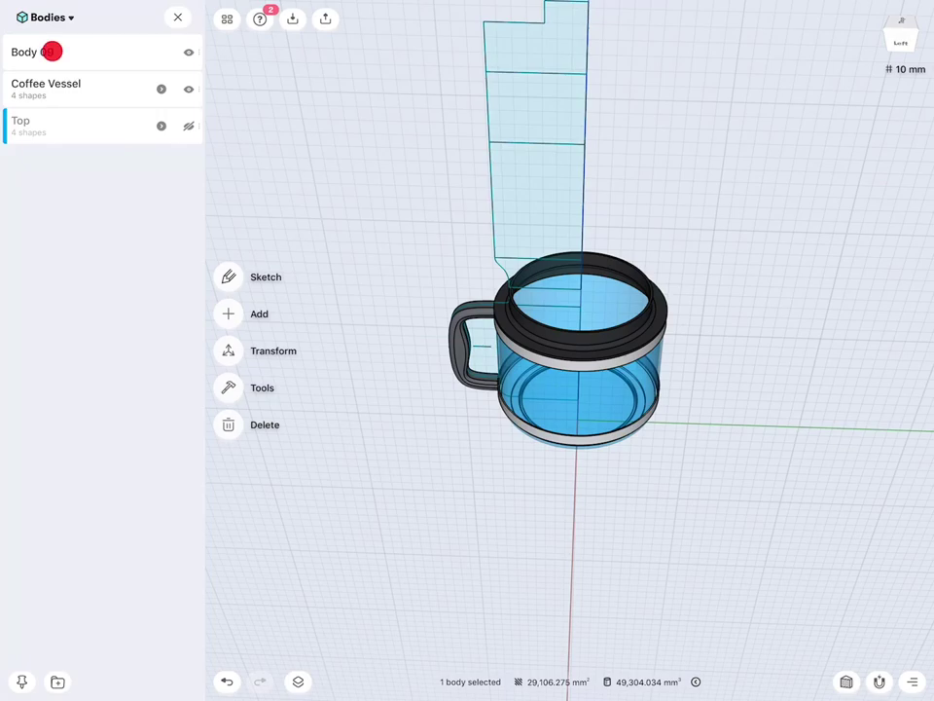
{"action": "left_click", "coordinate": [51, 52]}
{"action": "left_click_drag", "start_coordinate": [82, 47], "coordinate": [82, 53]}
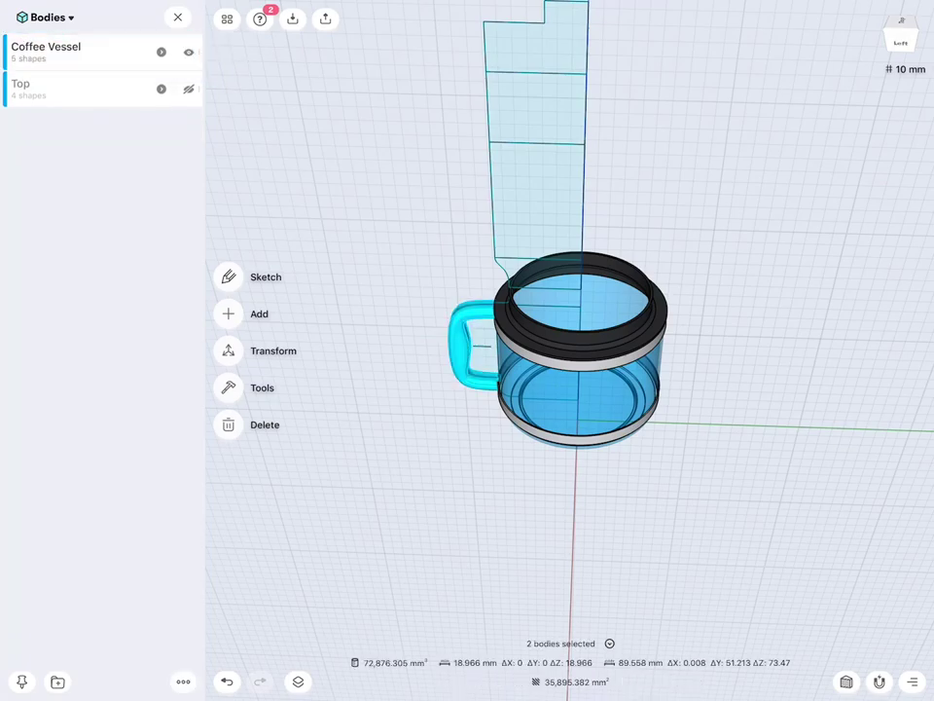
Colour the handle with the dark grey sampled from the lid.
{"action": "left_click_drag", "start_coordinate": [755, 555], "coordinate": [755, 512]}
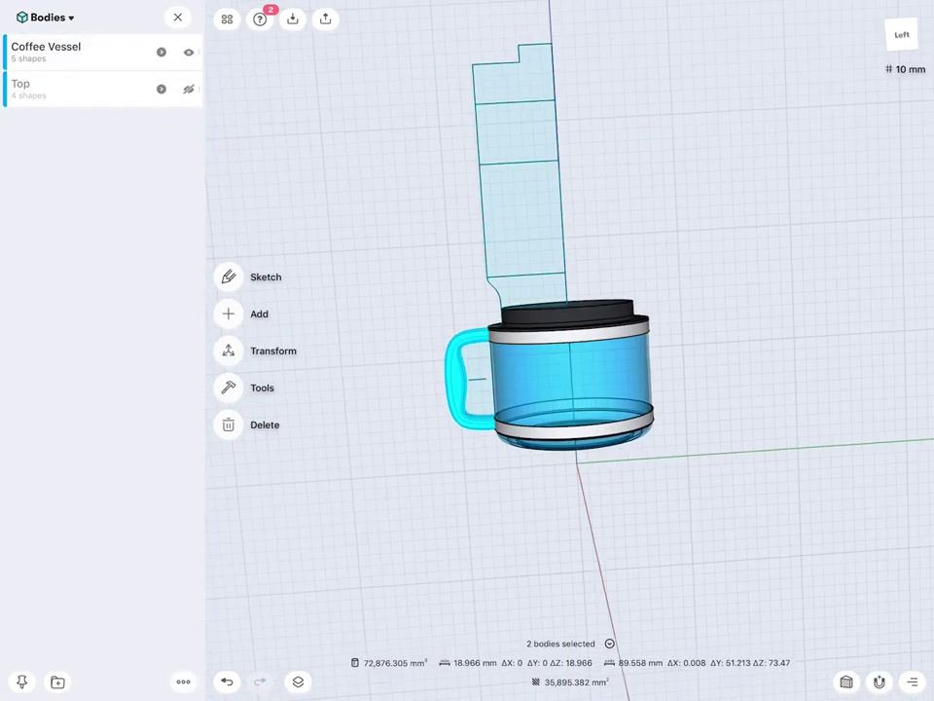
{"action": "left_click", "coordinate": [284, 490]}
{"action": "left_click", "coordinate": [233, 393]}
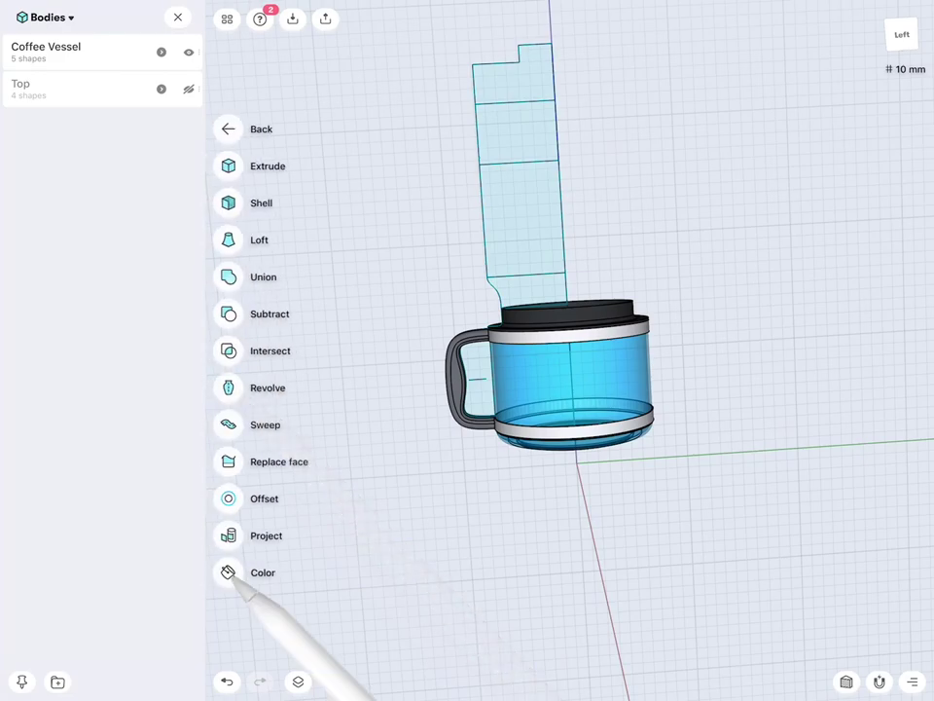
{"action": "left_click", "coordinate": [230, 573]}
{"action": "left_click", "coordinate": [416, 681]}
{"action": "left_click", "coordinate": [607, 312]}
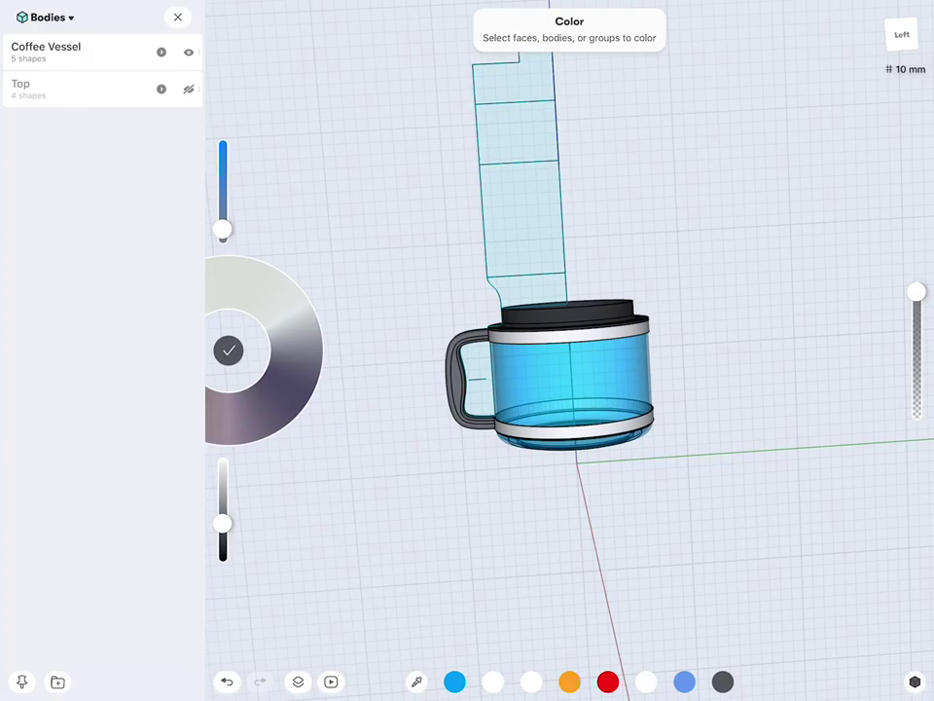
{"action": "left_click", "coordinate": [472, 378]}
{"action": "scroll", "coordinate": [745, 403], "scroll_direction": "up", "scroll_amount": 5}
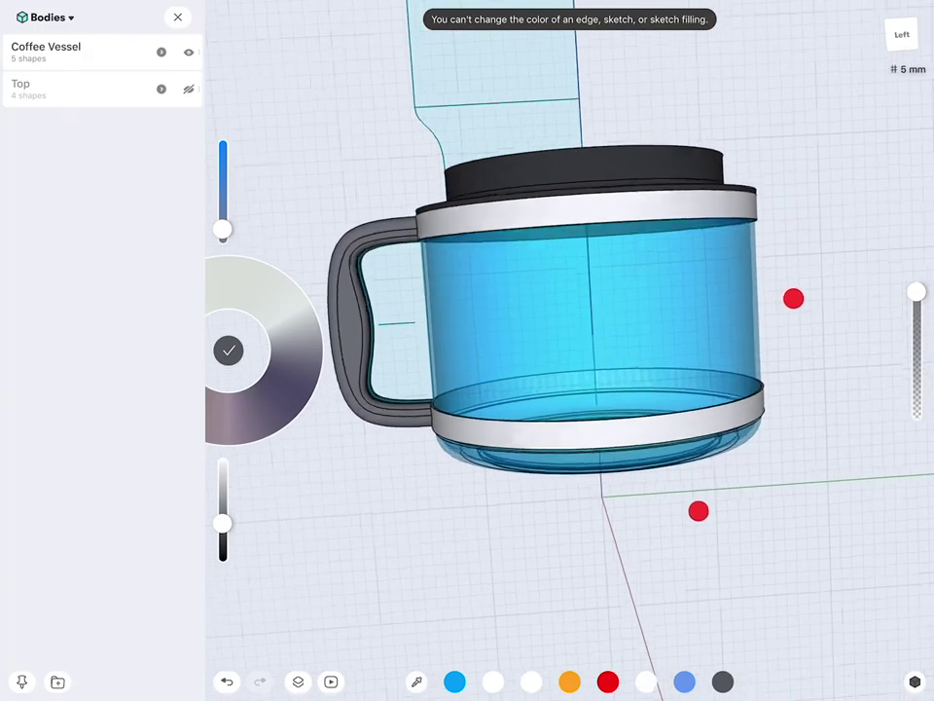
{"action": "left_click", "coordinate": [416, 681]}
{"action": "left_click", "coordinate": [623, 143]}
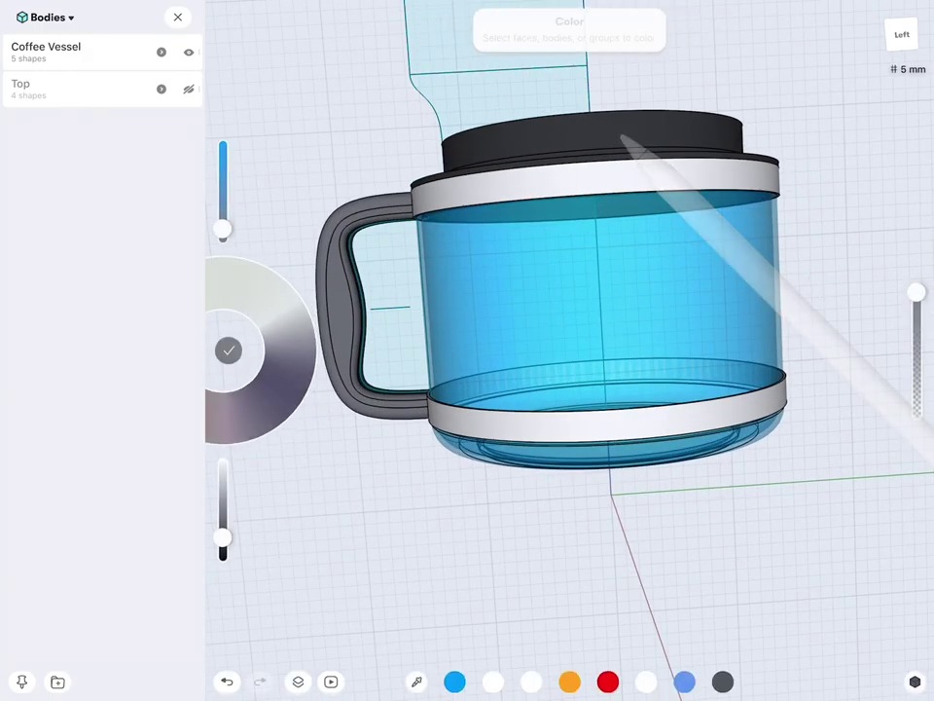
{"action": "left_click", "coordinate": [229, 349]}
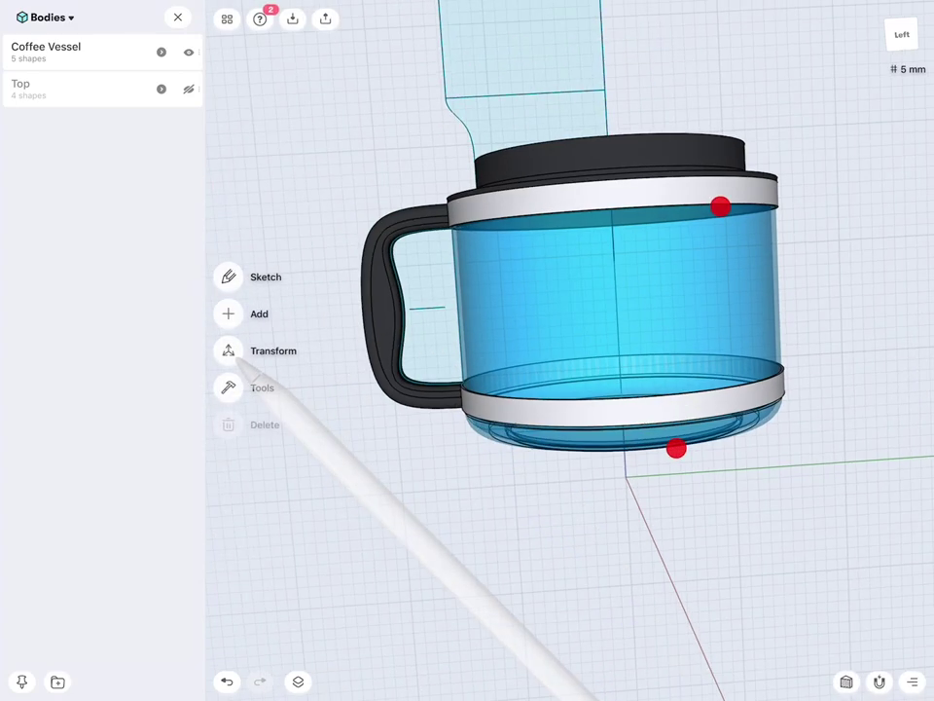
{"action": "middle_click_drag", "start_coordinate": [720, 207], "coordinate": [799, 263]}
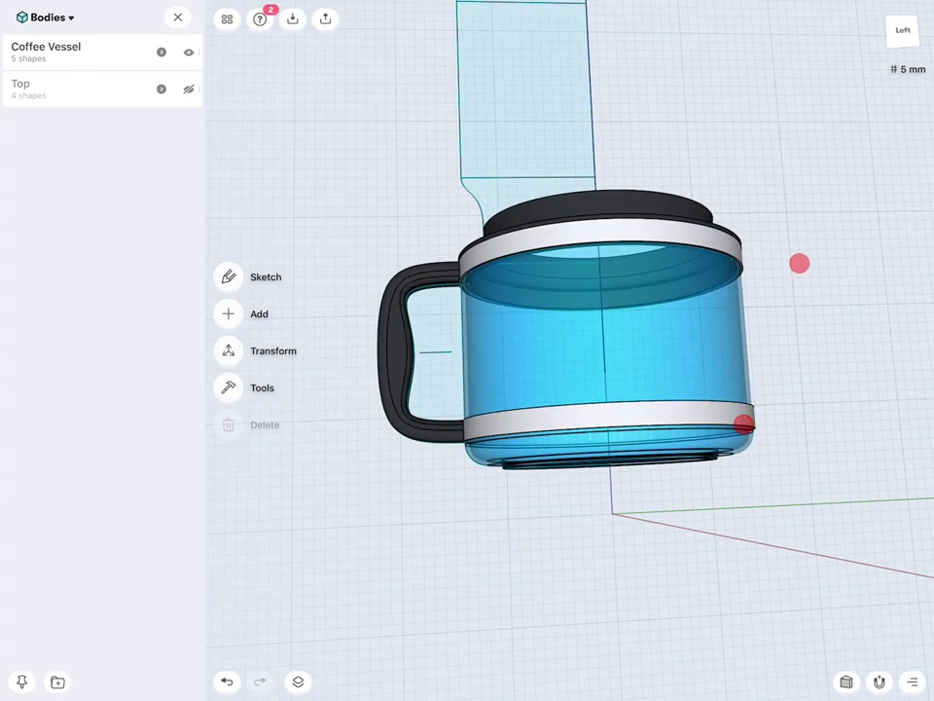
Hide the Top and Coffee Vessel groups.
{"action": "left_click", "coordinate": [189, 88]}
{"action": "left_click", "coordinate": [189, 52]}
{"action": "left_click", "coordinate": [188, 89]}
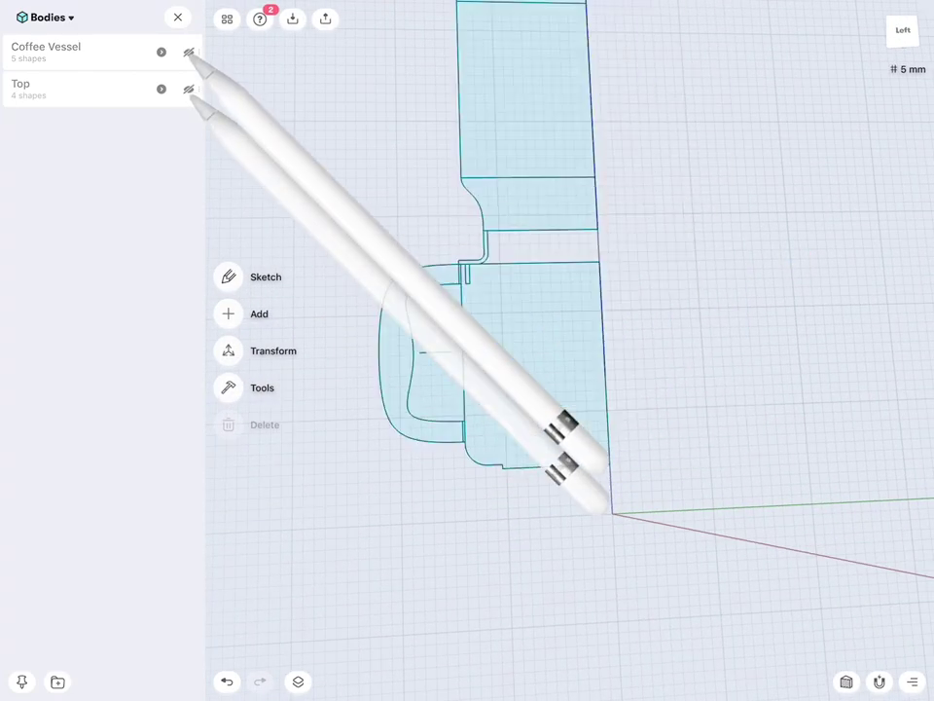
Show the top-down reference image at 40% opacity from the Images list.
{"action": "middle_click_drag", "start_coordinate": [798, 272], "coordinate": [802, 275]}
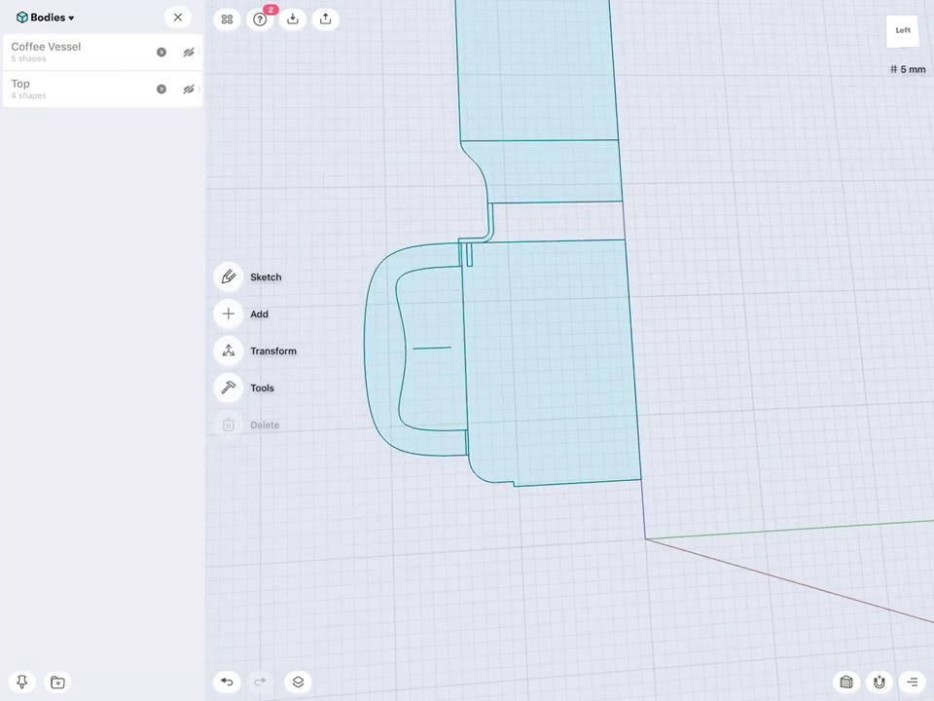
{"action": "middle_click_drag", "start_coordinate": [765, 308], "coordinate": [758, 332]}
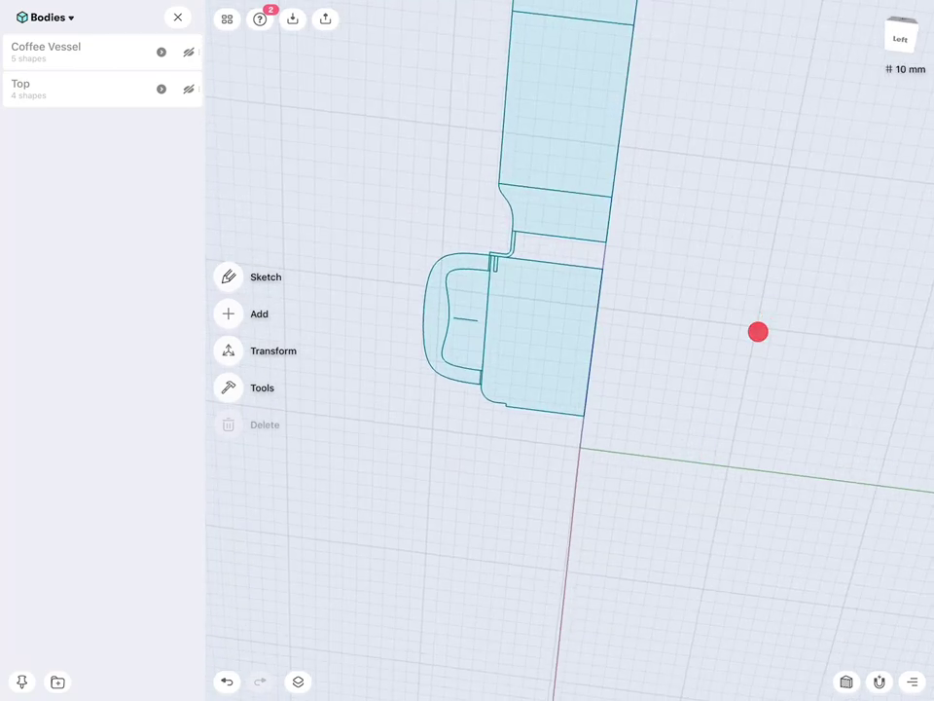
{"action": "left_click", "coordinate": [47, 17]}
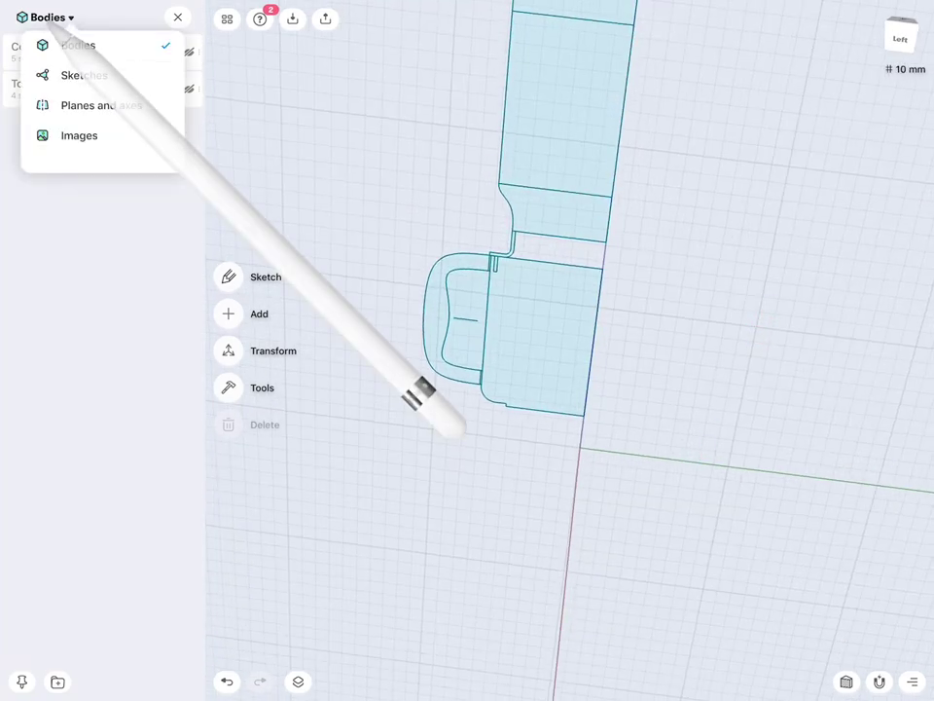
{"action": "left_click", "coordinate": [79, 135]}
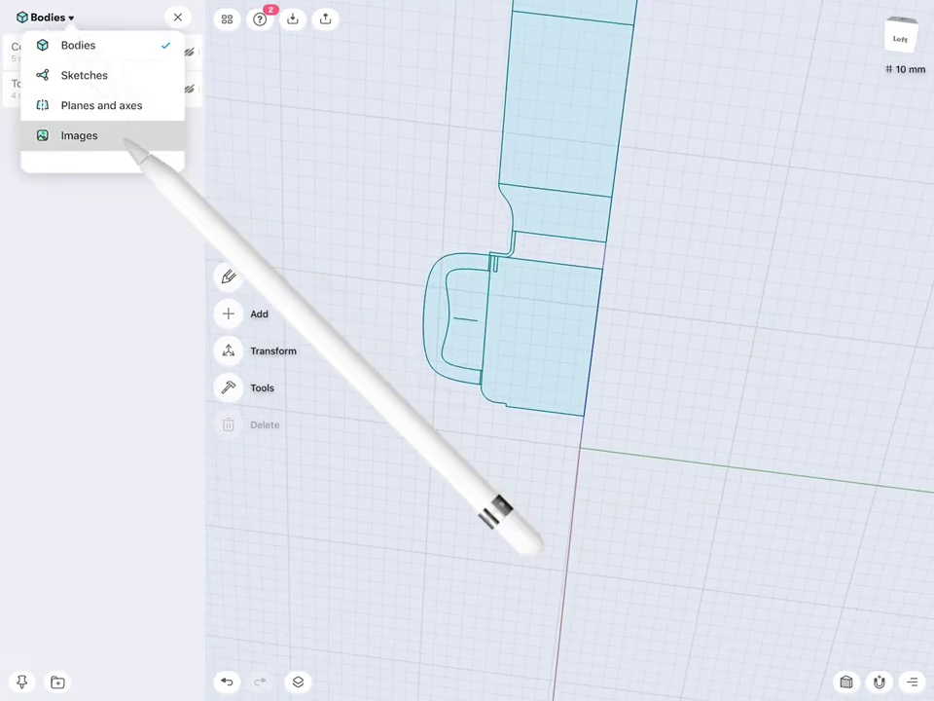
{"action": "left_click", "coordinate": [189, 125]}
Switch to the Top view and zoom to frame the reference image.
{"action": "middle_click_drag", "start_coordinate": [757, 448], "coordinate": [773, 469]}
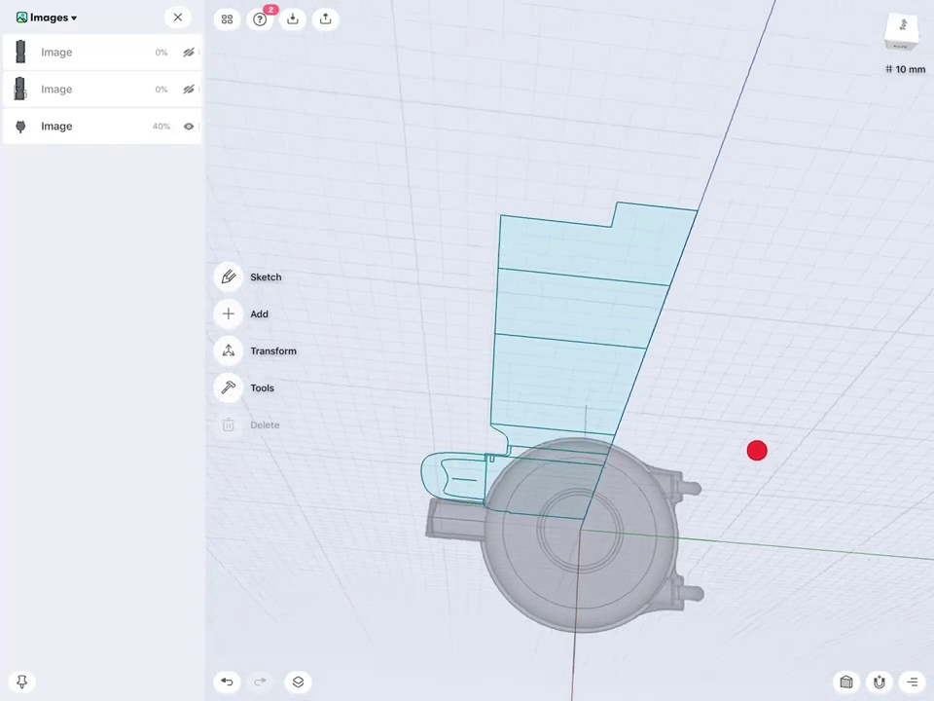
{"action": "middle_click_drag", "start_coordinate": [752, 379], "coordinate": [764, 425]}
{"action": "left_click", "coordinate": [901, 31]}
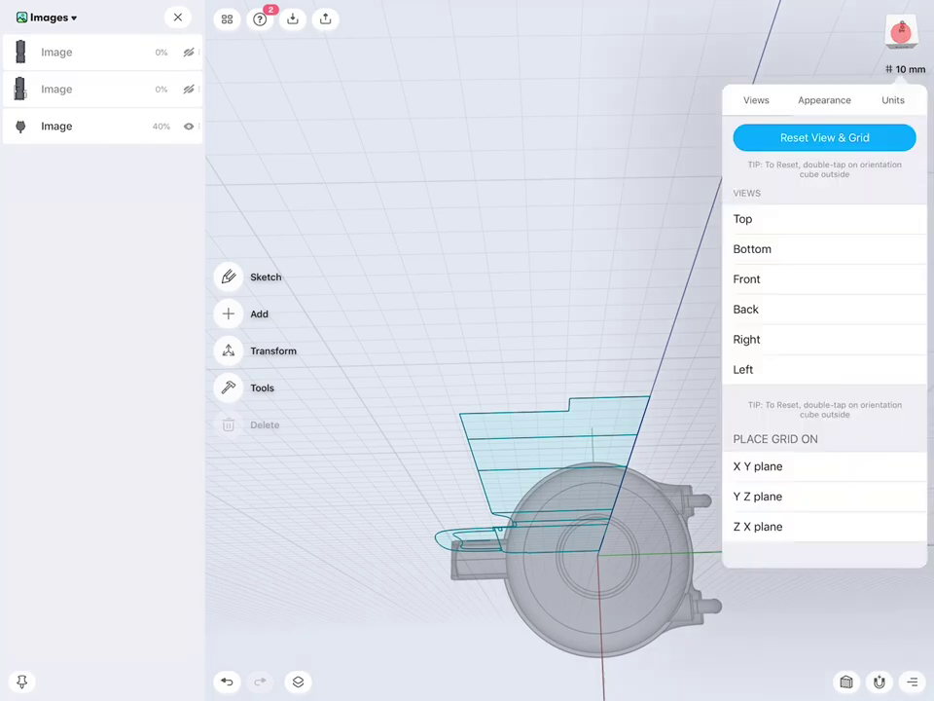
{"action": "left_click", "coordinate": [855, 212]}
{"action": "left_click", "coordinate": [671, 593]}
{"action": "scroll", "coordinate": [774, 353], "scroll_direction": "down", "scroll_amount": 3}
{"action": "scroll", "coordinate": [759, 390], "scroll_direction": "up", "scroll_amount": 3}
{"action": "scroll", "coordinate": [756, 401], "scroll_direction": "up", "scroll_amount": 3}
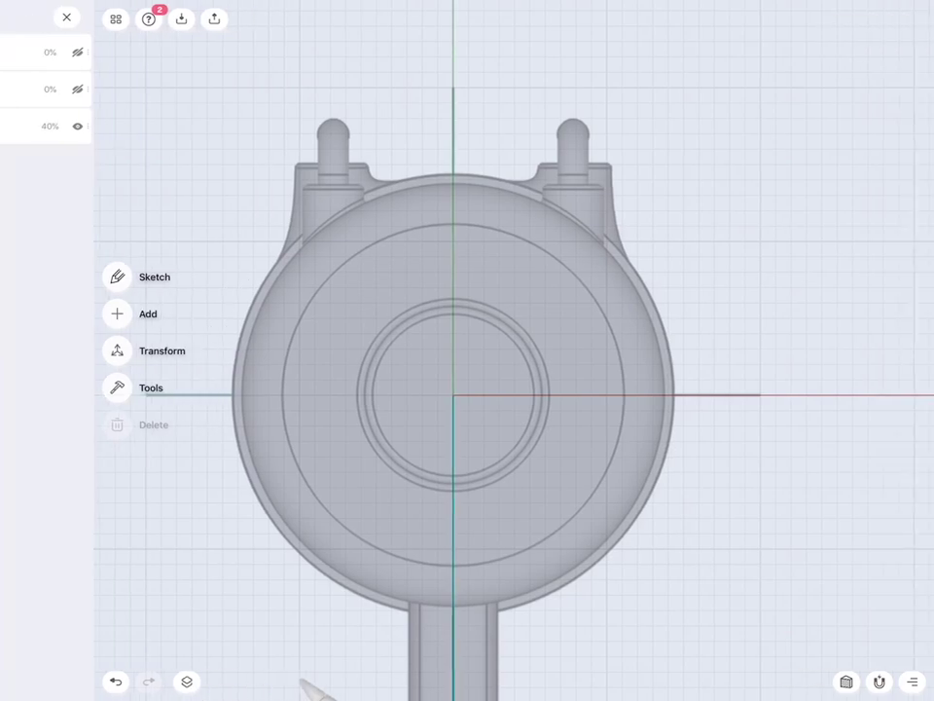
{"action": "scroll", "coordinate": [765, 355], "scroll_direction": "down", "scroll_amount": 2}
Sketch a 23.305 mm circle on the reference, then remove a stray vertical line.
{"action": "left_click_drag", "start_coordinate": [458, 255], "coordinate": [500, 291]}
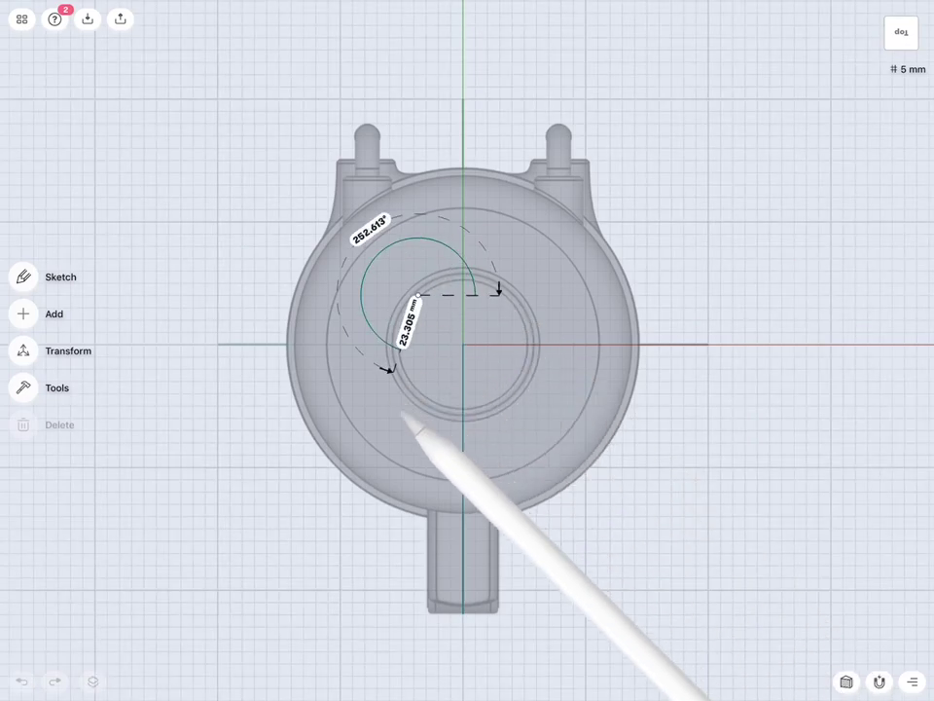
{"action": "left_click", "coordinate": [446, 294]}
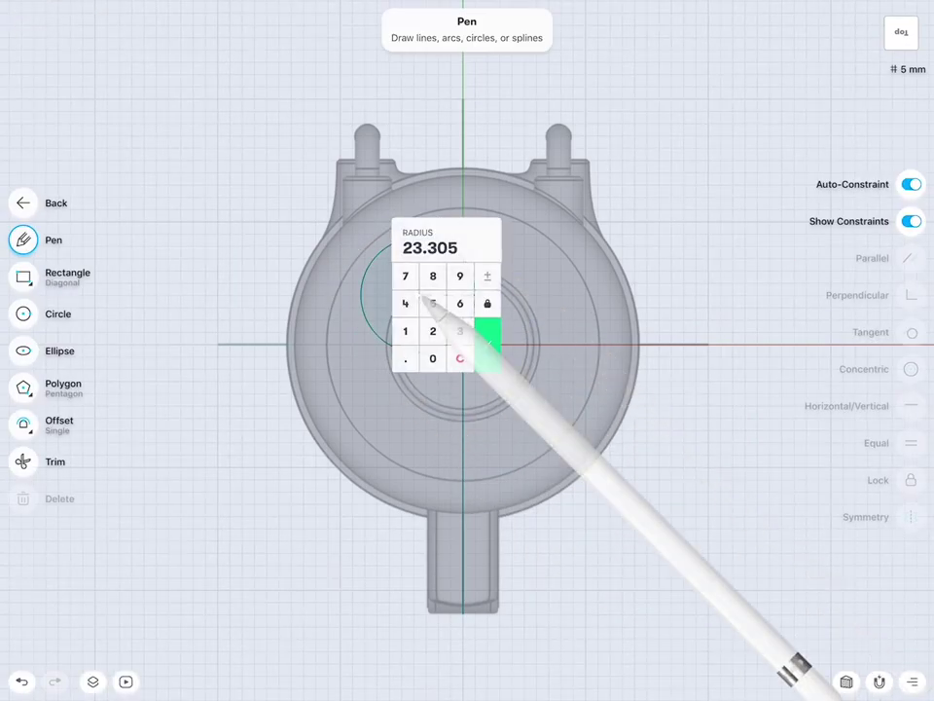
{"action": "left_click", "coordinate": [534, 379]}
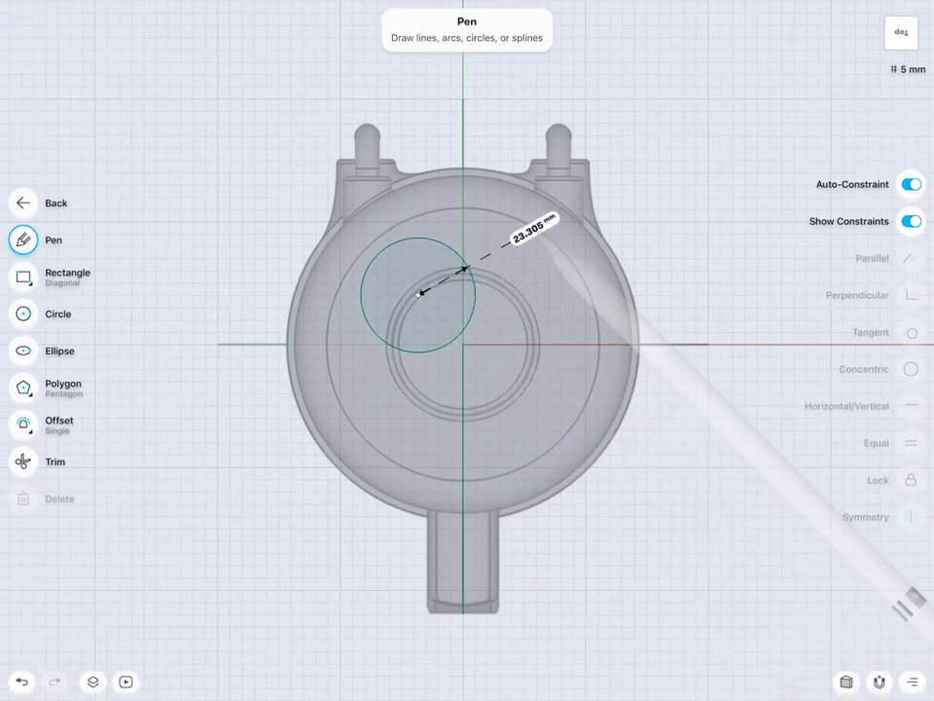
{"action": "left_click_drag", "start_coordinate": [462, 652], "coordinate": [462, 333]}
{"action": "left_click", "coordinate": [309, 403]}
{"action": "left_click", "coordinate": [375, 326]}
Try moving and resizing the small circle, undoing the unwanted changes.
{"action": "left_click", "coordinate": [267, 281]}
{"action": "left_click", "coordinate": [417, 294]}
{"action": "left_click_drag", "start_coordinate": [417, 293], "coordinate": [462, 344]}
{"action": "left_click", "coordinate": [532, 282]}
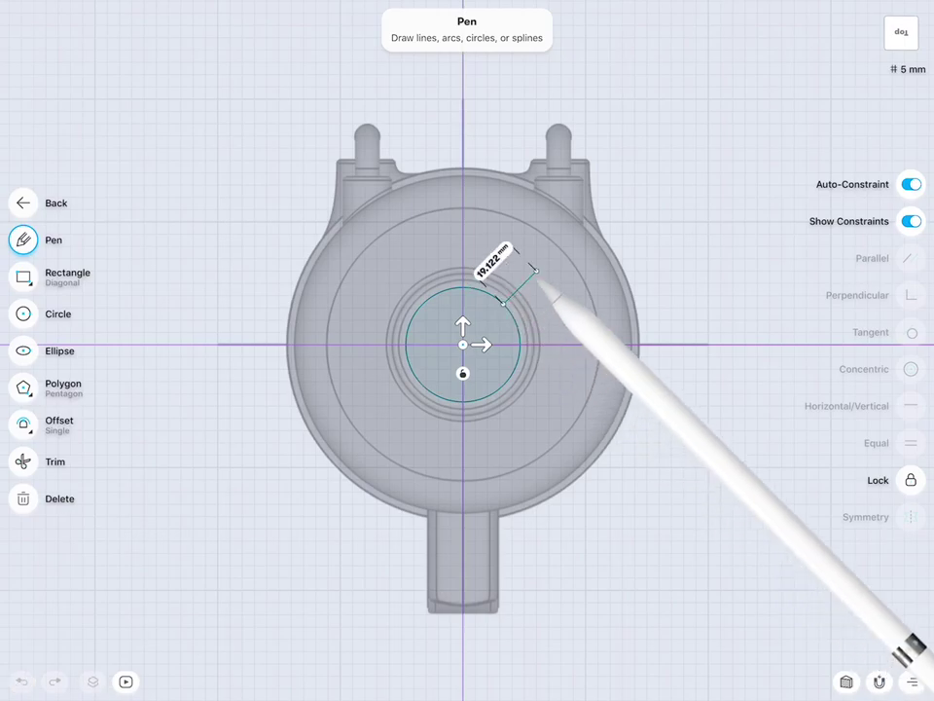
{"action": "left_click", "coordinate": [21, 681]}
{"action": "left_click", "coordinate": [521, 342]}
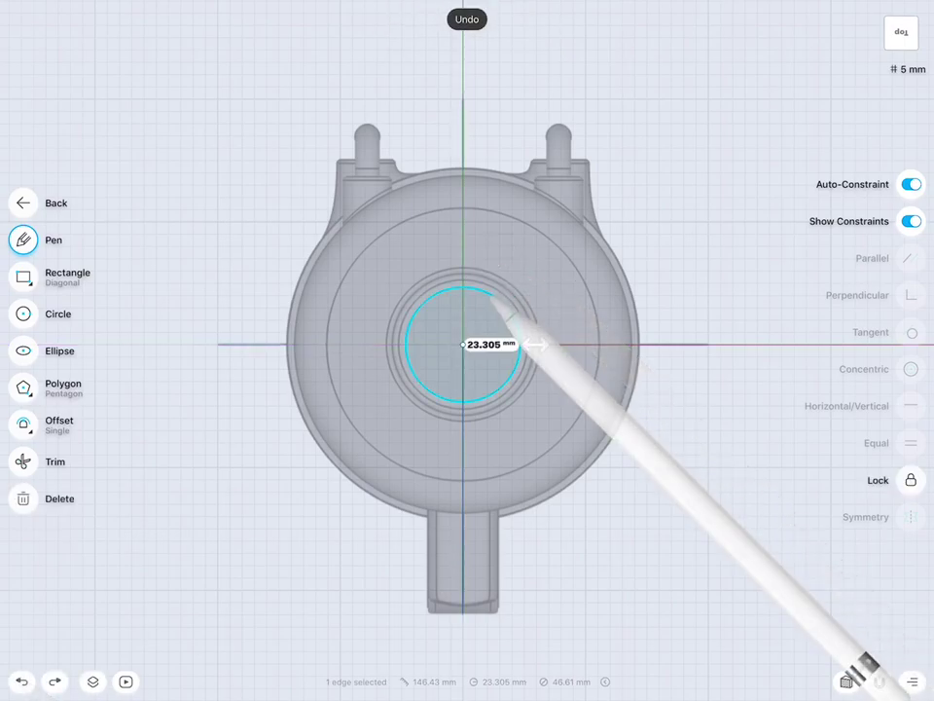
{"action": "left_click_drag", "start_coordinate": [489, 292], "coordinate": [523, 258]}
{"action": "key", "text": "ctrl+z"}
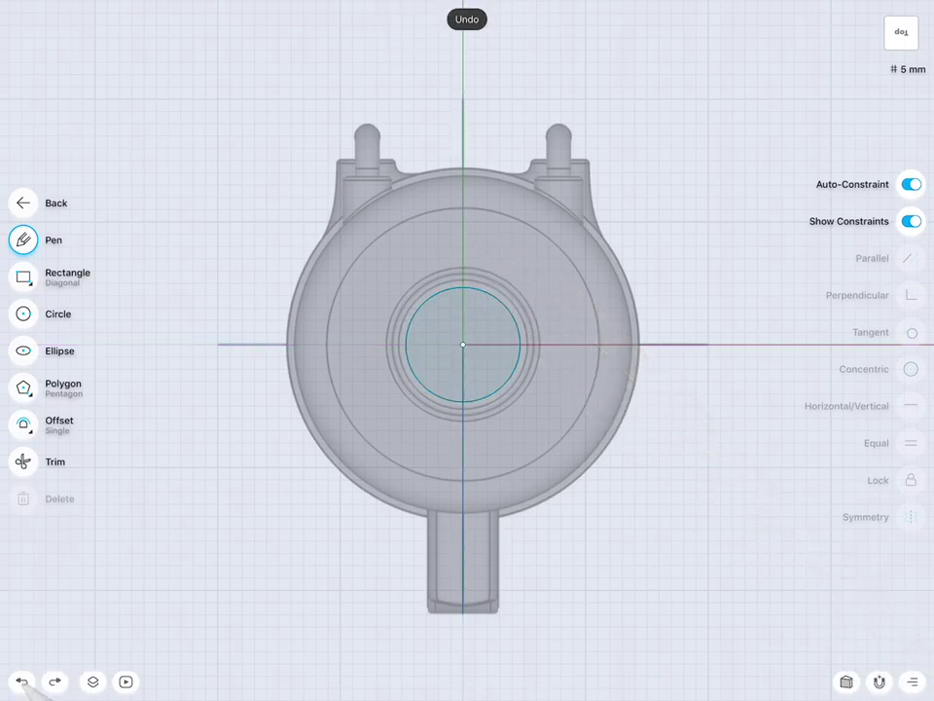
Enlarge the circle to a 72 mm radius and draw a 23 mm line across the right post's base.
{"action": "left_click", "coordinate": [522, 327]}
{"action": "left_click_drag", "start_coordinate": [531, 345], "coordinate": [654, 345]}
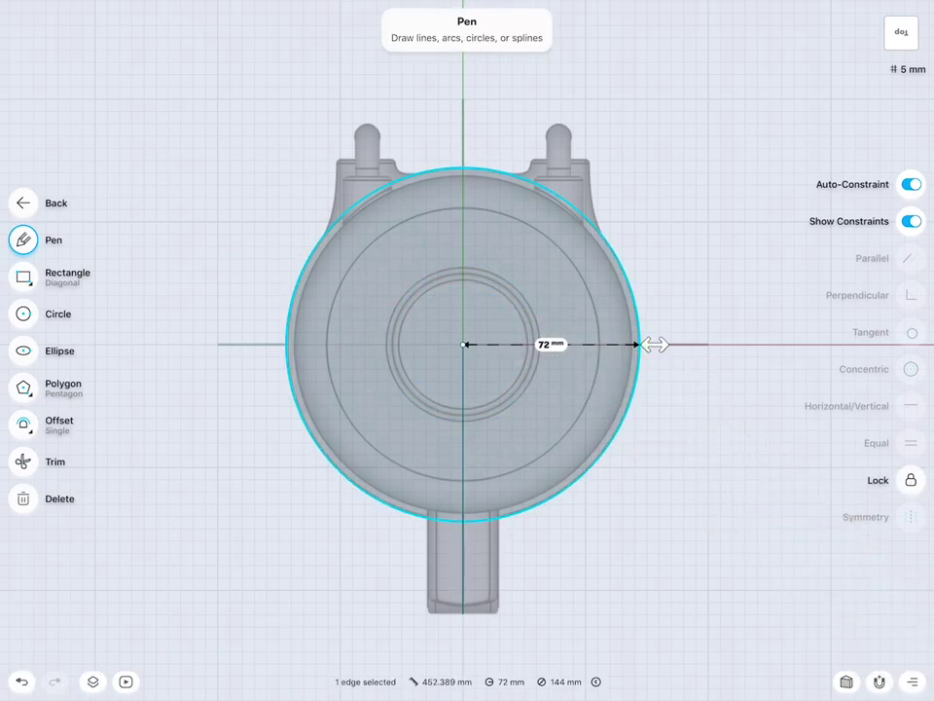
{"action": "scroll", "coordinate": [739, 312], "scroll_direction": "up", "scroll_amount": 2}
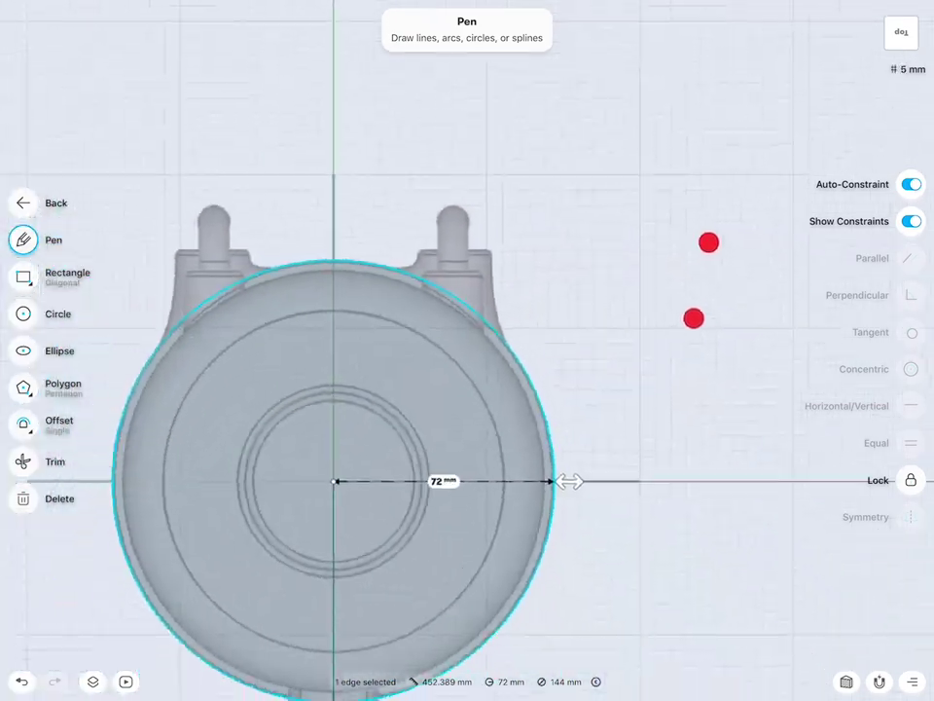
{"action": "scroll", "coordinate": [700, 280], "scroll_direction": "up", "scroll_amount": 1}
{"action": "left_click", "coordinate": [418, 483]}
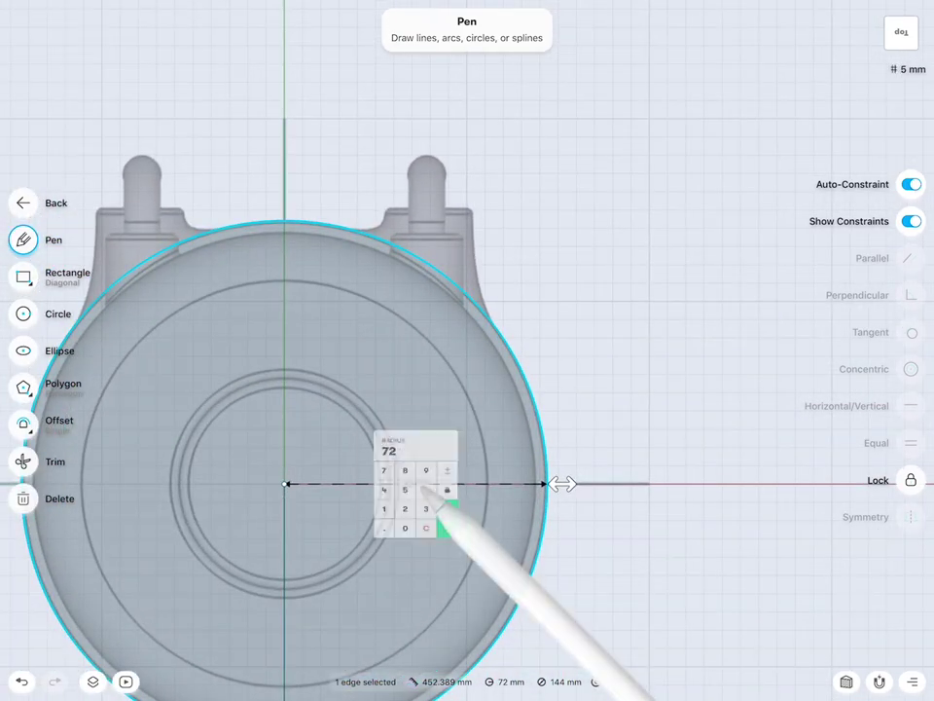
{"action": "left_click", "coordinate": [456, 533]}
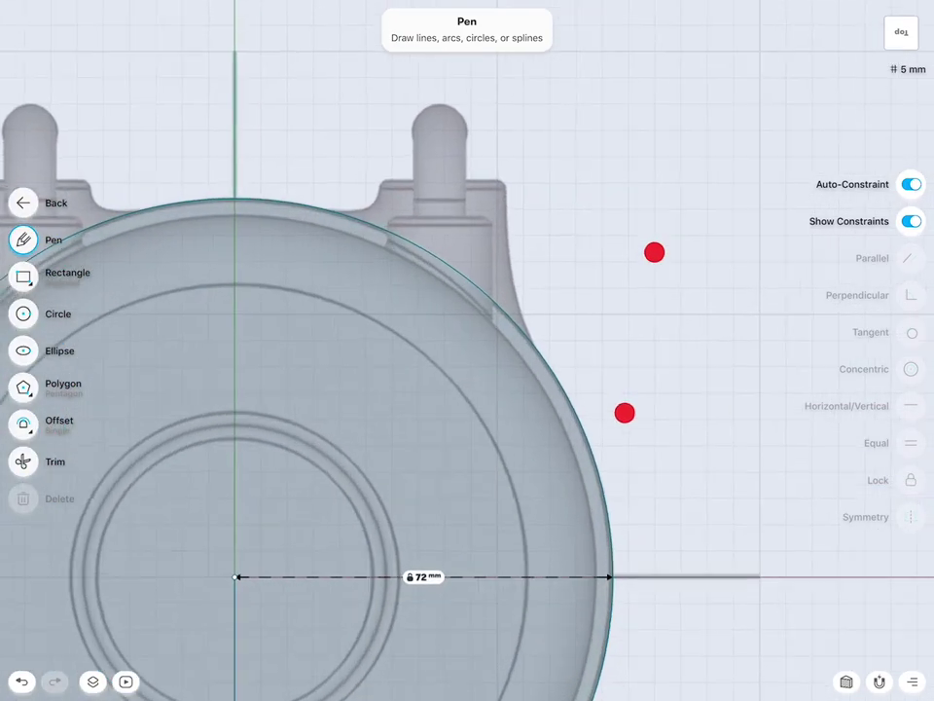
{"action": "scroll", "coordinate": [681, 389], "scroll_direction": "up", "scroll_amount": 3}
{"action": "scroll", "coordinate": [713, 444], "scroll_direction": "up", "scroll_amount": 1}
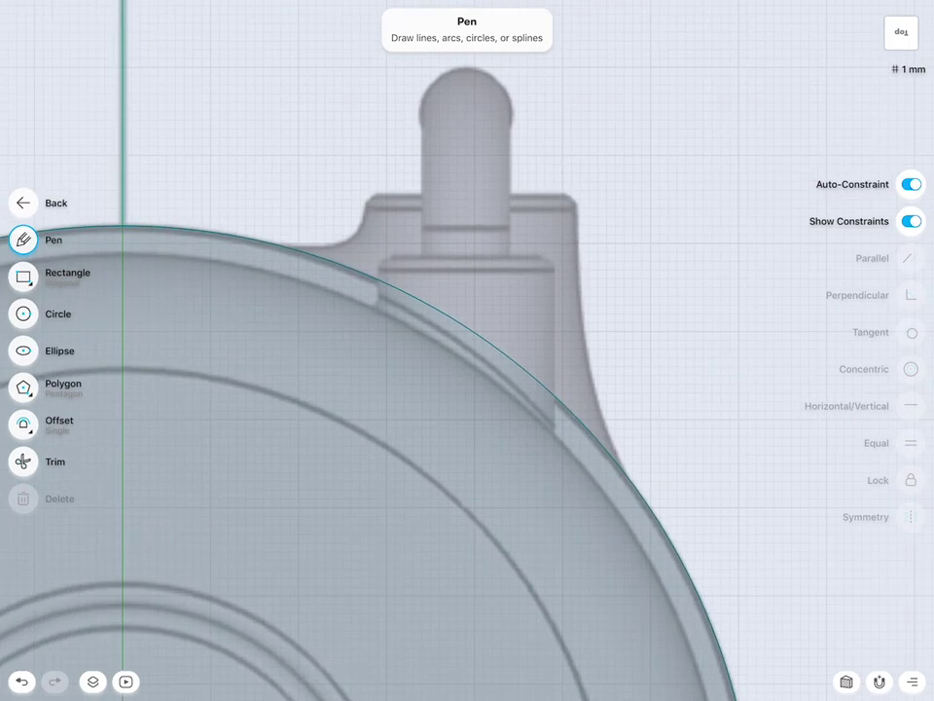
{"action": "left_click_drag", "start_coordinate": [369, 190], "coordinate": [571, 189]}
Lock the 23 mm line and draw vertical lines up from both its ends.
{"action": "left_click", "coordinate": [564, 191]}
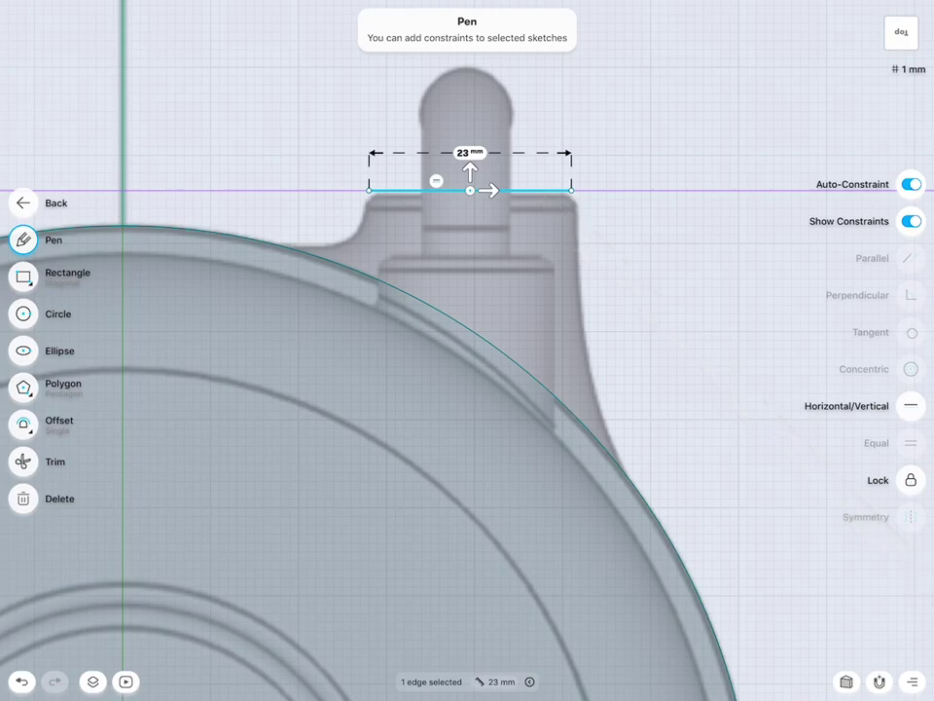
{"action": "left_click", "coordinate": [911, 480]}
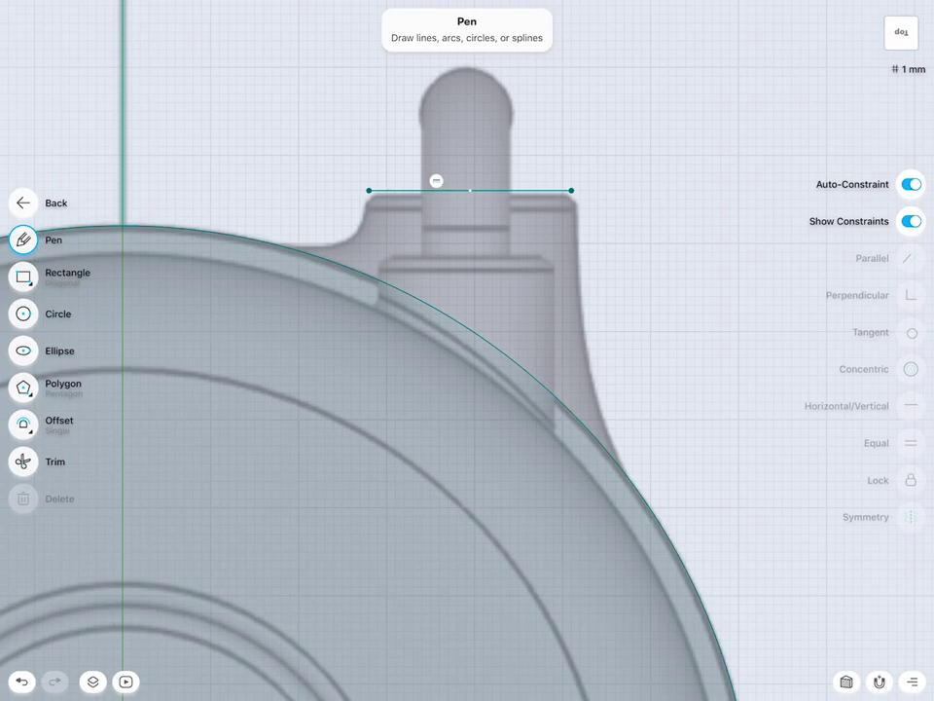
{"action": "left_click_drag", "start_coordinate": [369, 190], "coordinate": [369, 120]}
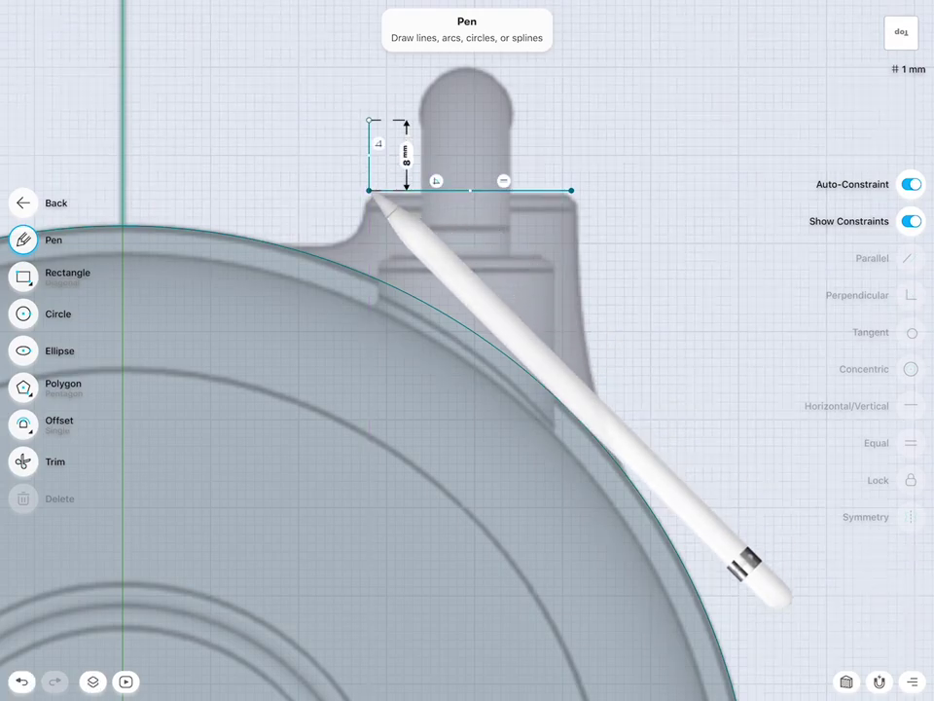
{"action": "left_click_drag", "start_coordinate": [571, 189], "coordinate": [572, 118]}
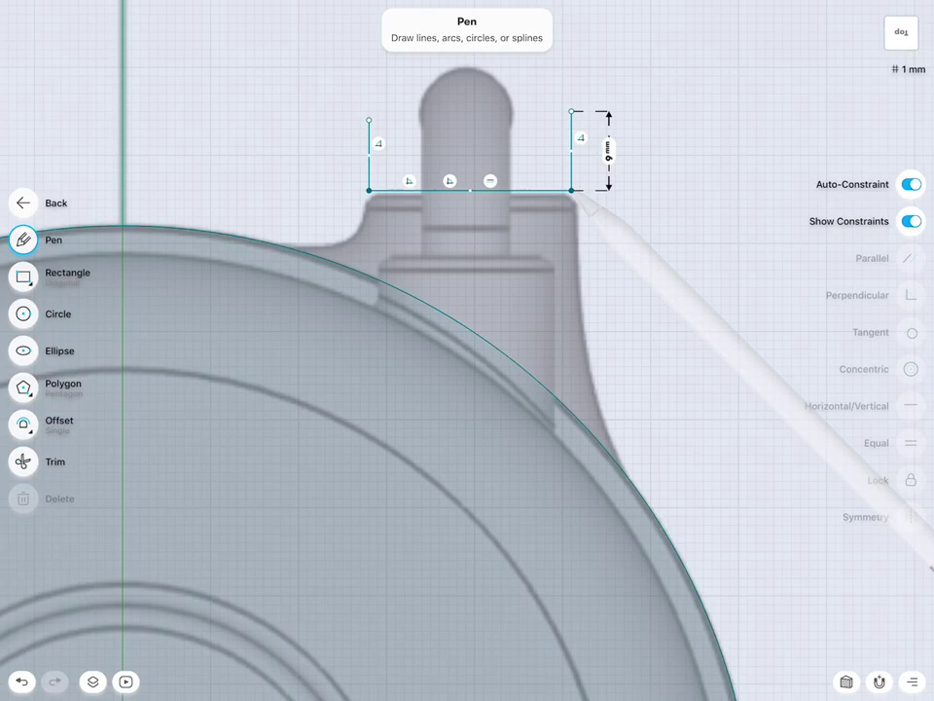
Draw a curve down the post's right flank to the big circle and make it tangent.
{"action": "middle_click_drag", "start_coordinate": [773, 324], "coordinate": [537, 329]}
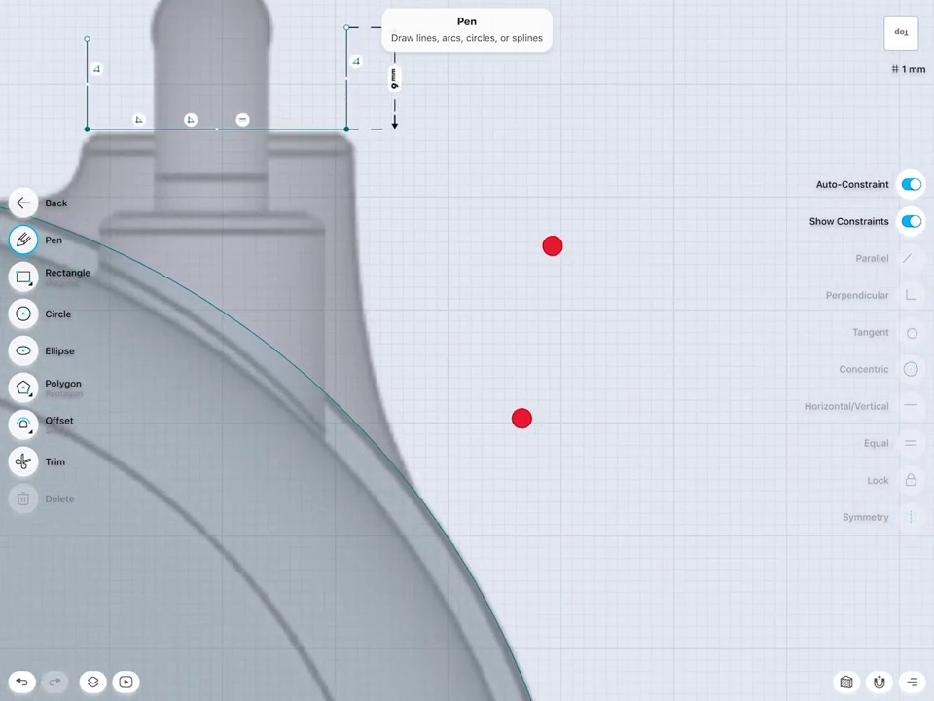
{"action": "mouse_move", "coordinate": [347, 128]}
{"action": "left_mouse_down"}
{"action": "mouse_move", "coordinate": [347, 264]}
{"action": "mouse_move", "coordinate": [381, 413]}
{"action": "left_mouse_up"}
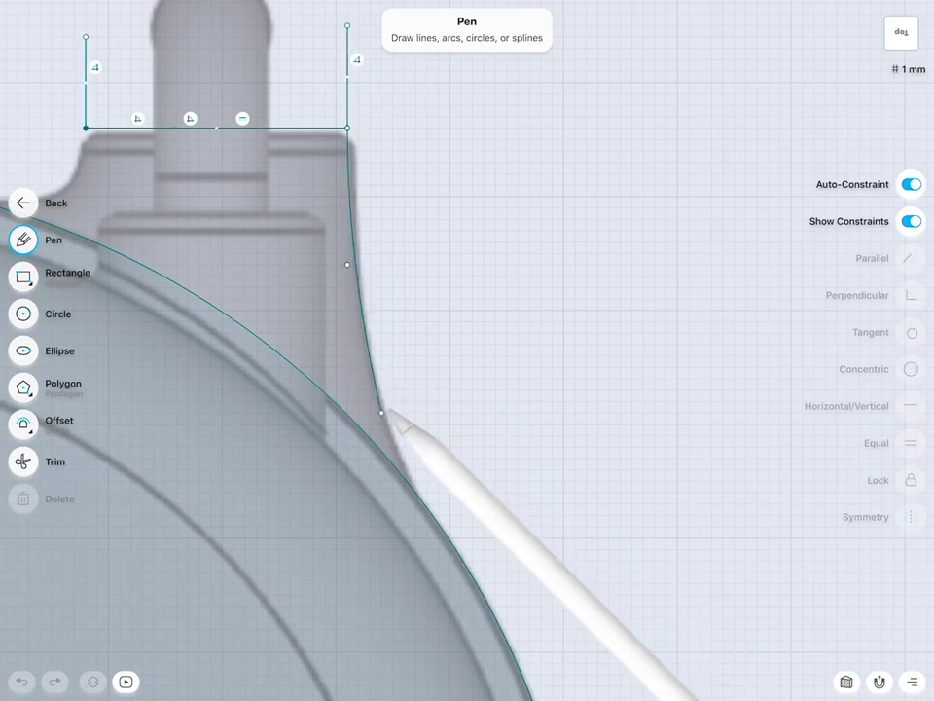
{"action": "left_click_drag", "start_coordinate": [381, 413], "coordinate": [448, 536]}
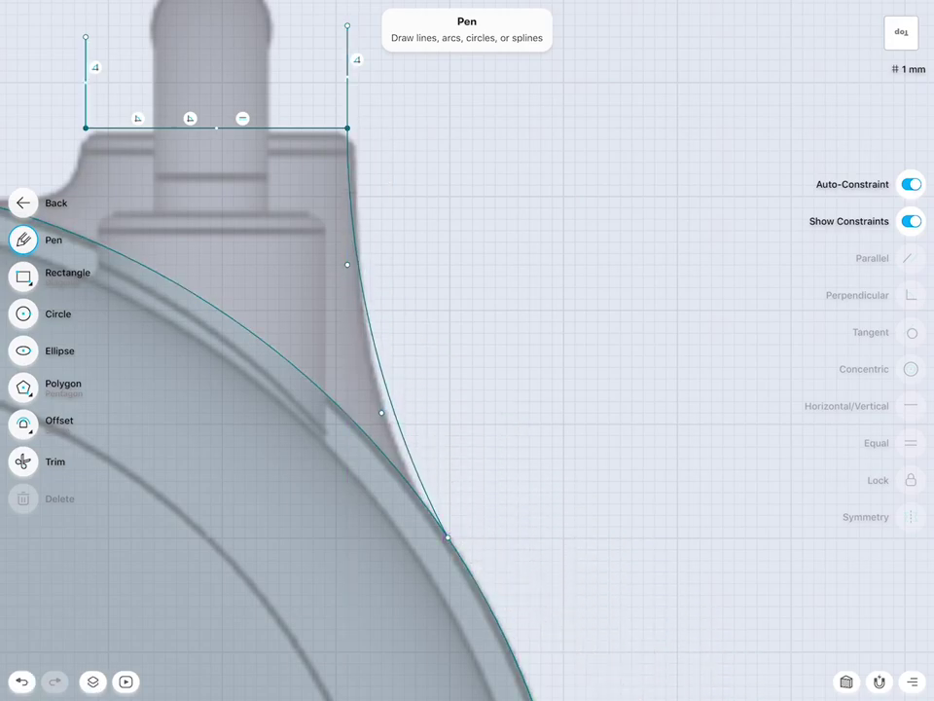
{"action": "scroll", "coordinate": [675, 391], "scroll_direction": "down", "scroll_amount": 2}
{"action": "scroll", "coordinate": [663, 369], "scroll_direction": "down", "scroll_amount": 2}
{"action": "left_click", "coordinate": [427, 444]}
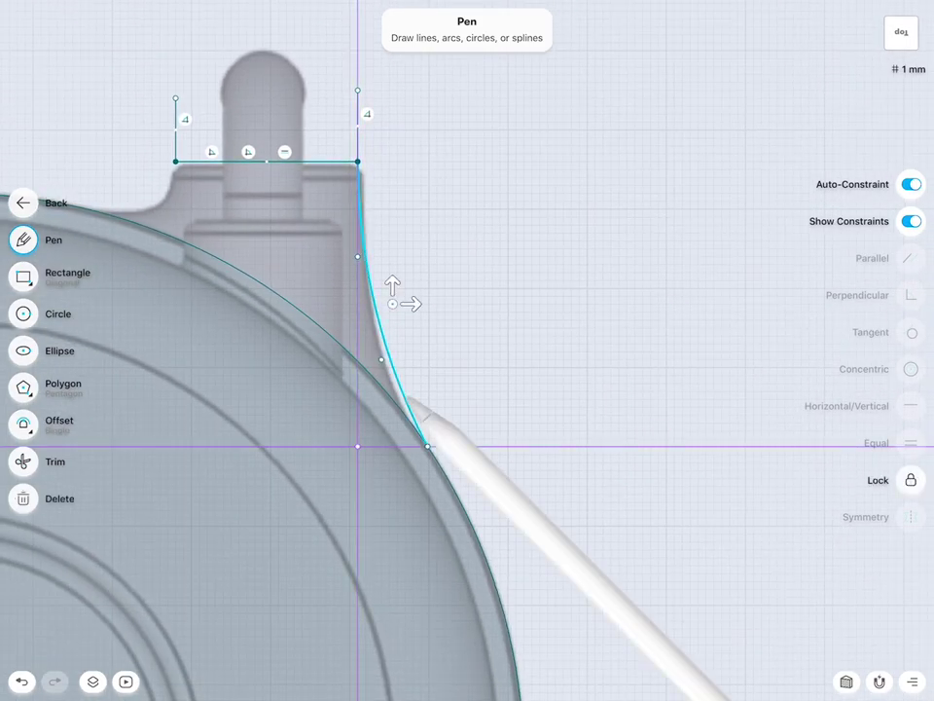
{"action": "left_click", "coordinate": [453, 487]}
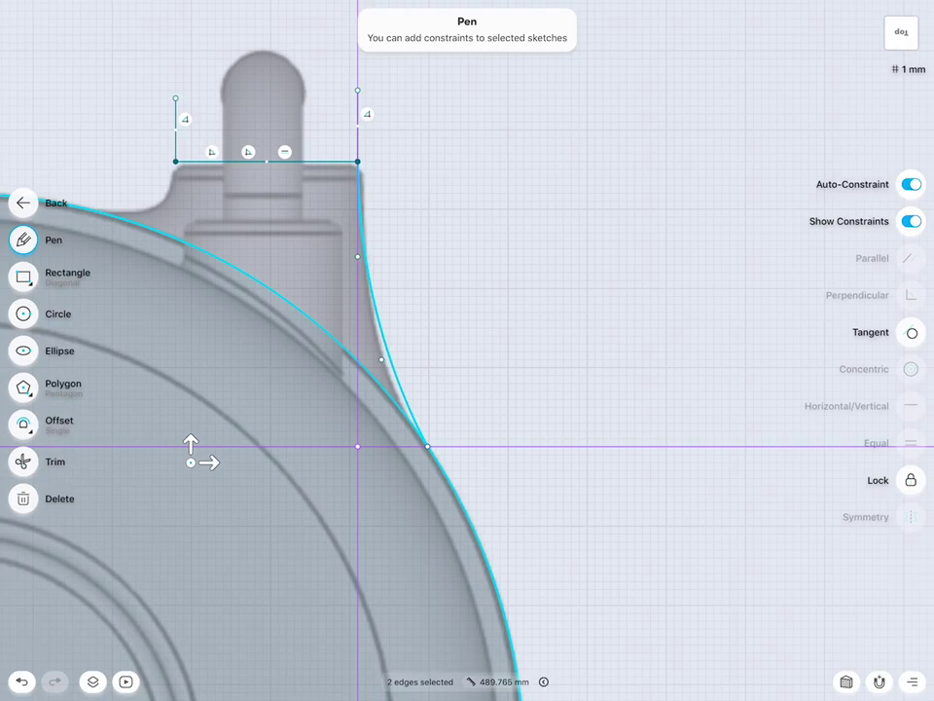
{"action": "left_click", "coordinate": [912, 332]}
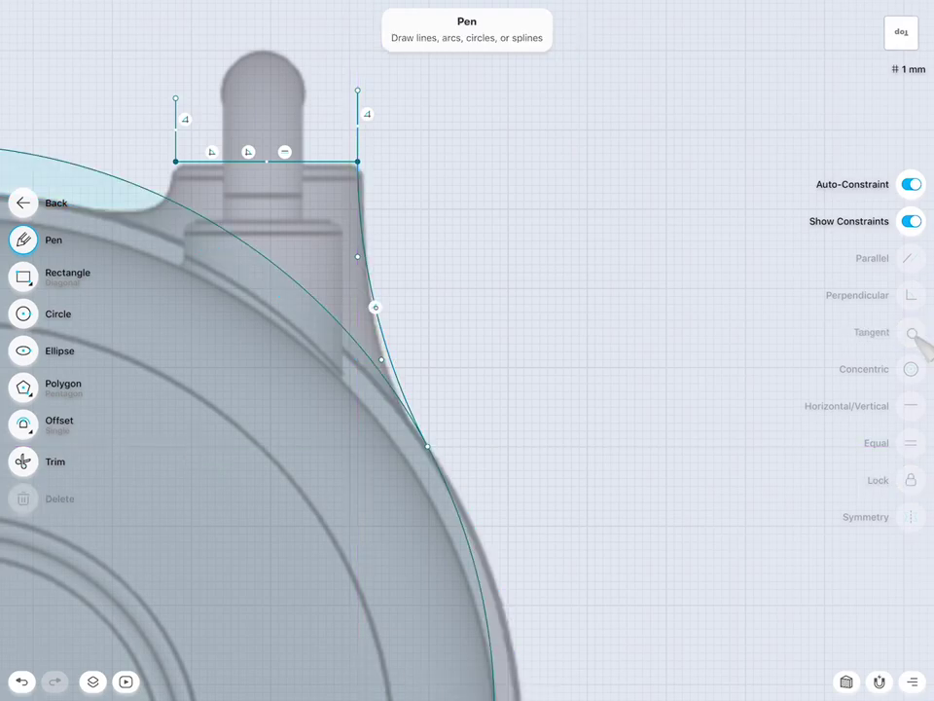
{"action": "scroll", "coordinate": [699, 277], "scroll_direction": "down", "scroll_amount": 5}
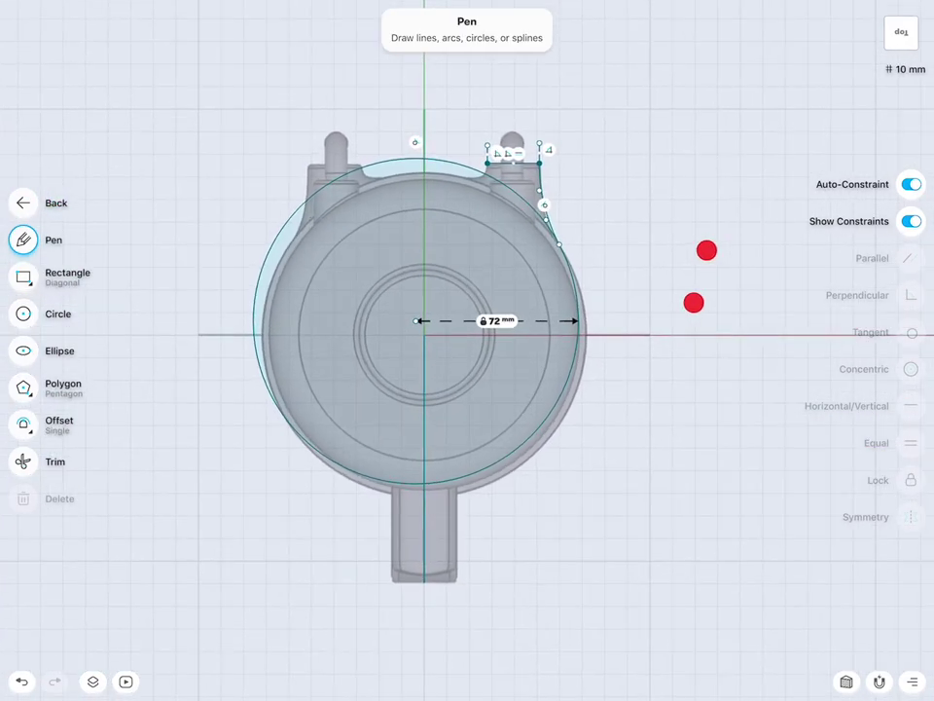
Undo the circle shift and make the curve tangent to the 72 mm circle.
{"action": "left_click", "coordinate": [21, 681]}
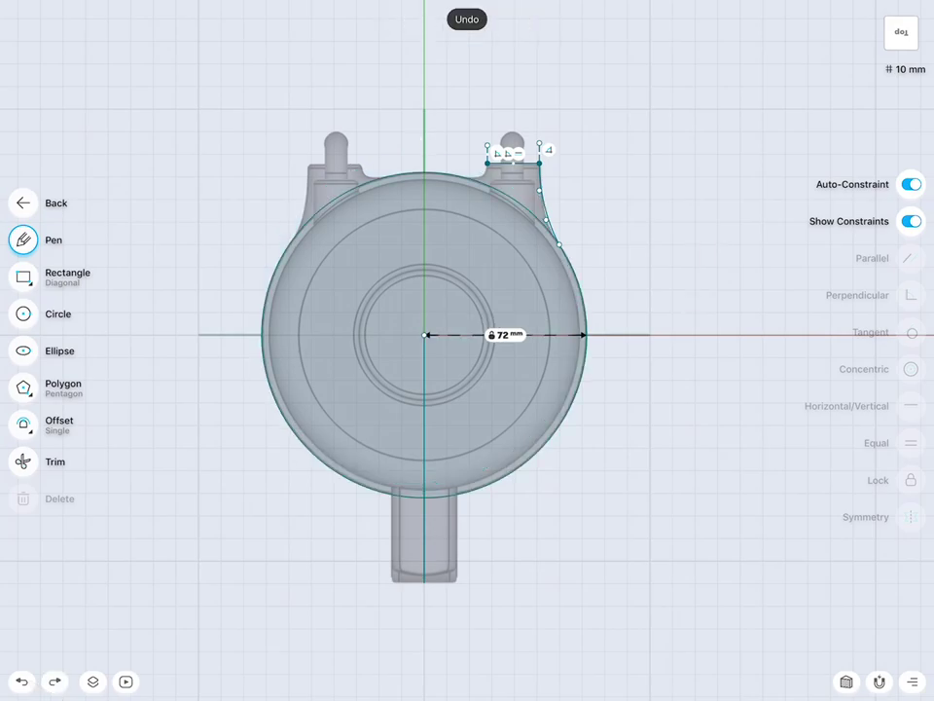
{"action": "left_click", "coordinate": [424, 334]}
{"action": "left_click", "coordinate": [434, 373]}
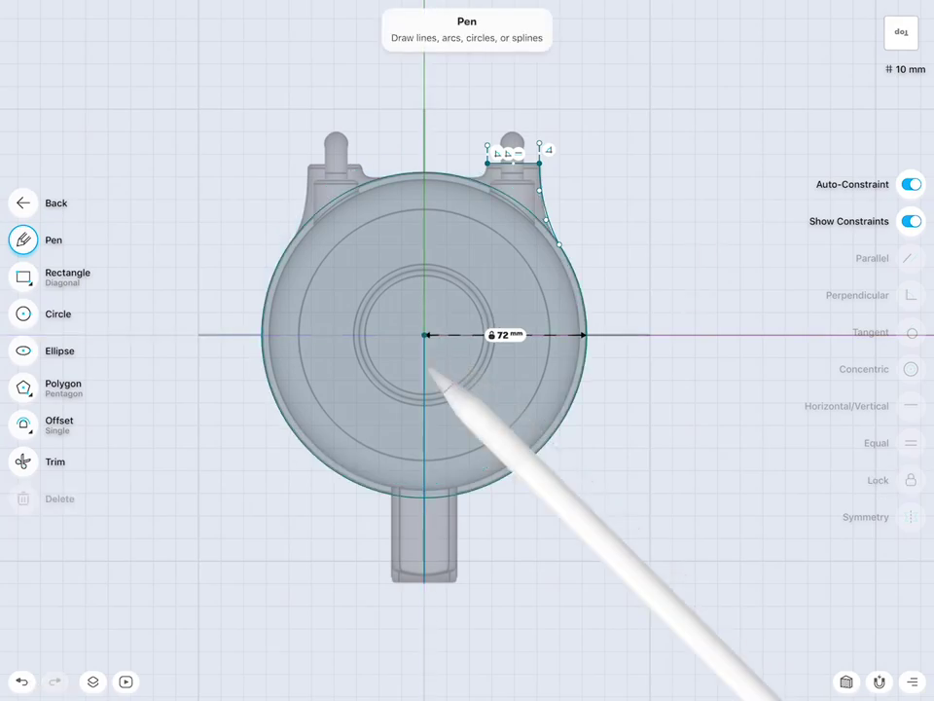
{"action": "scroll", "coordinate": [535, 491], "scroll_direction": "up", "scroll_amount": 5}
{"action": "scroll", "coordinate": [535, 491], "scroll_direction": "up", "scroll_amount": 2}
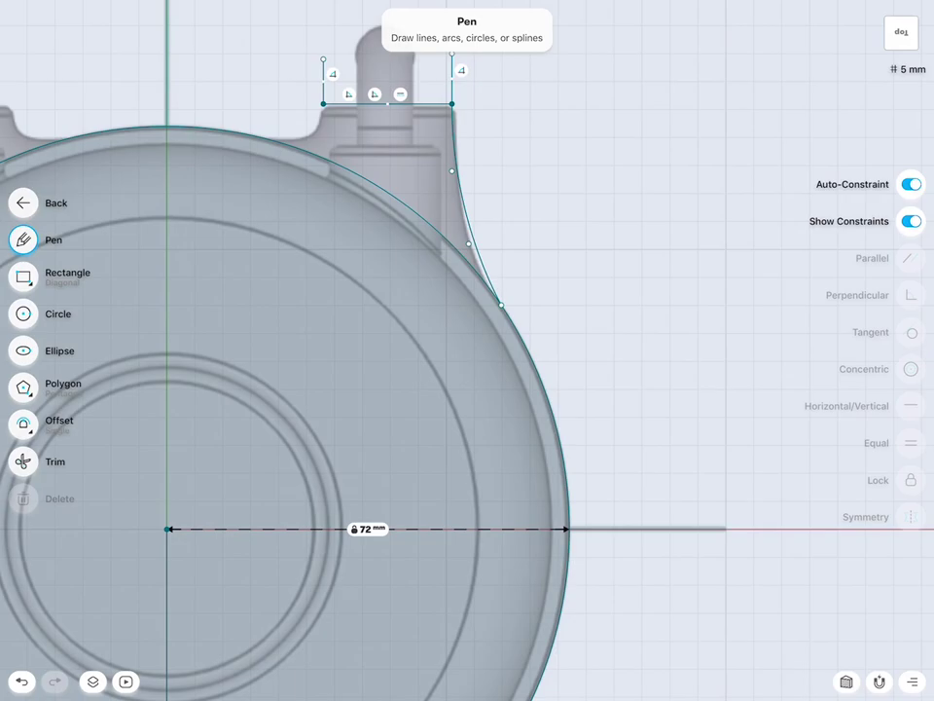
{"action": "left_click", "coordinate": [457, 194]}
{"action": "left_click", "coordinate": [461, 255]}
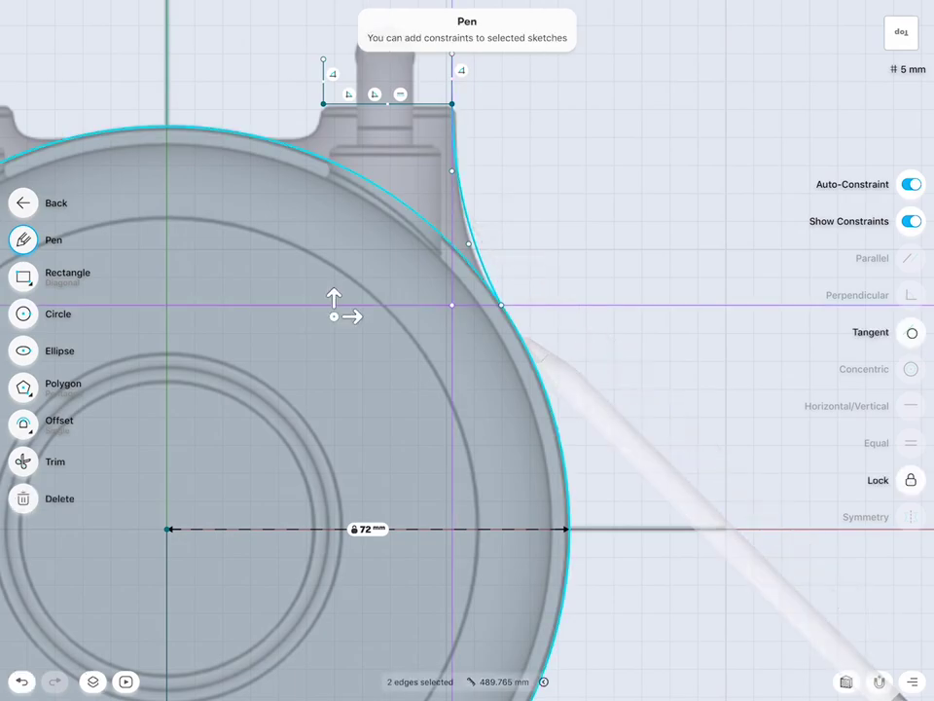
{"action": "left_click", "coordinate": [913, 332]}
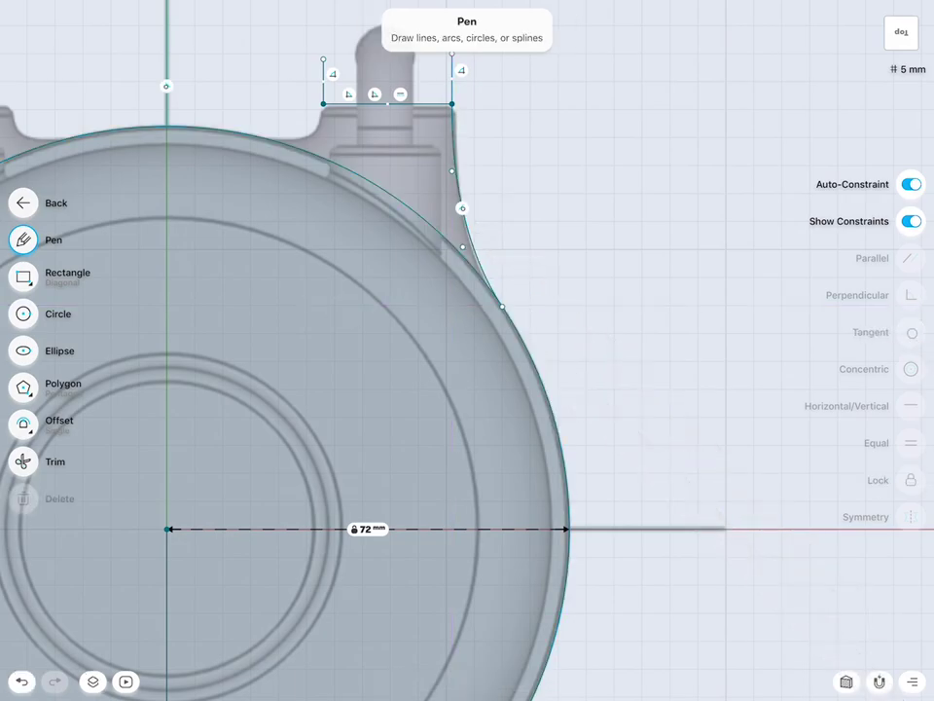
Make the curve tangent to the post's right vertical line as well.
{"action": "scroll", "coordinate": [658, 425], "scroll_direction": "up", "scroll_amount": 3}
{"action": "scroll", "coordinate": [644, 559], "scroll_direction": "up", "scroll_amount": 3}
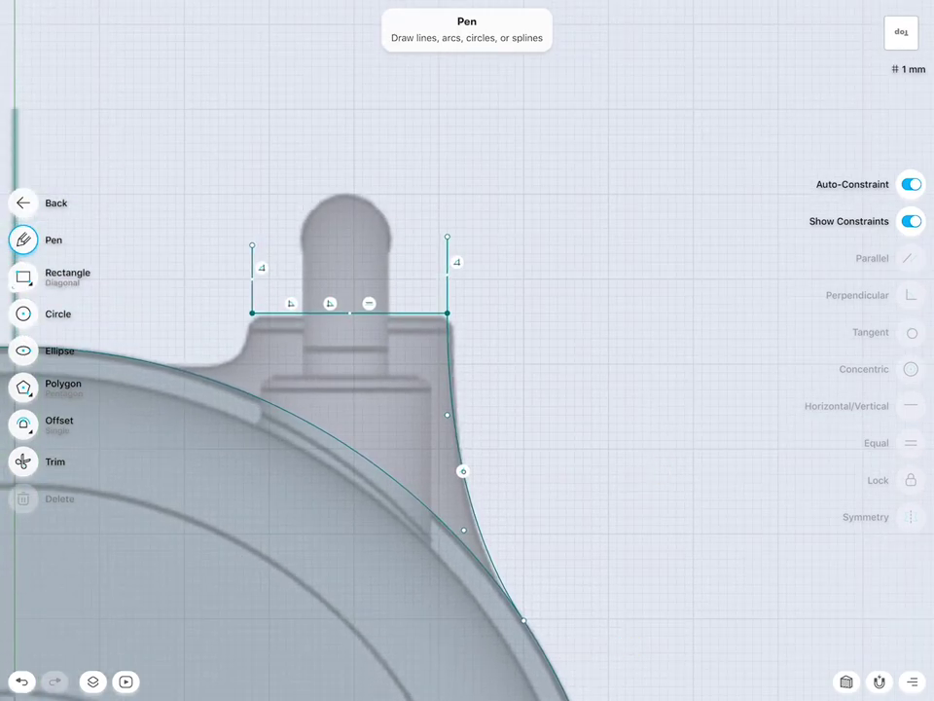
{"action": "left_click", "coordinate": [451, 368]}
{"action": "left_click", "coordinate": [448, 292]}
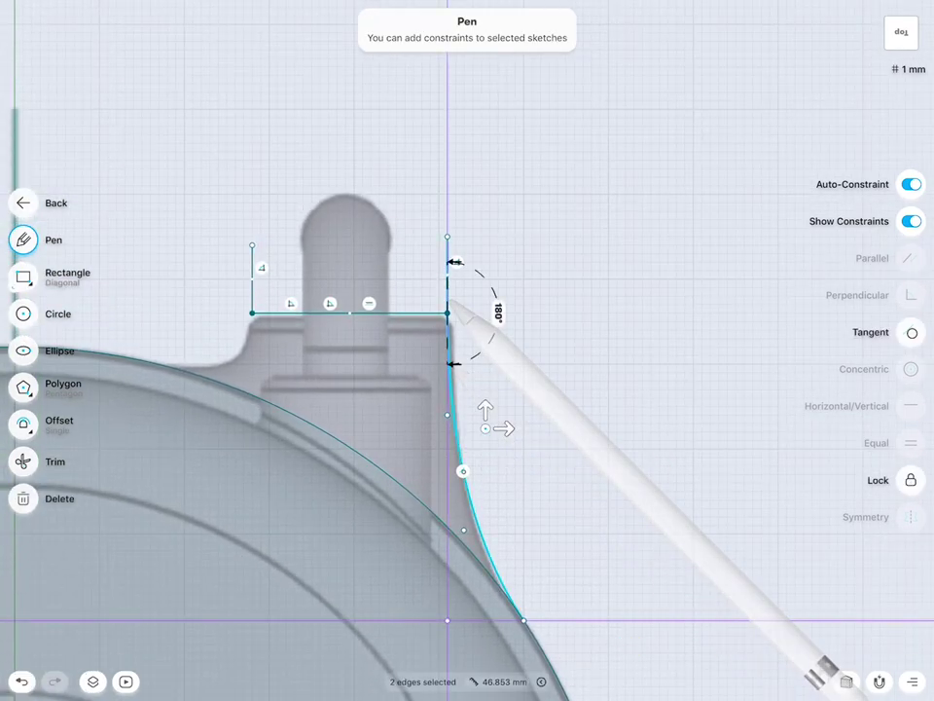
{"action": "left_click", "coordinate": [912, 333]}
{"action": "scroll", "coordinate": [623, 295], "scroll_direction": "up", "scroll_amount": 2}
{"action": "scroll", "coordinate": [623, 295], "scroll_direction": "up", "scroll_amount": 1}
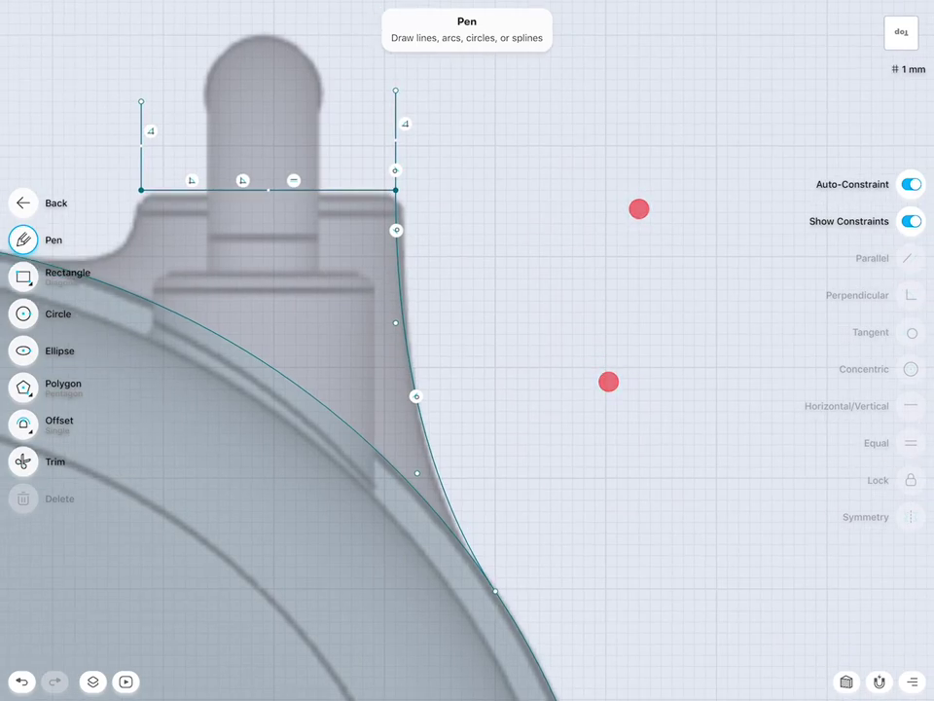
{"action": "left_click", "coordinate": [396, 318]}
{"action": "left_click", "coordinate": [396, 317]}
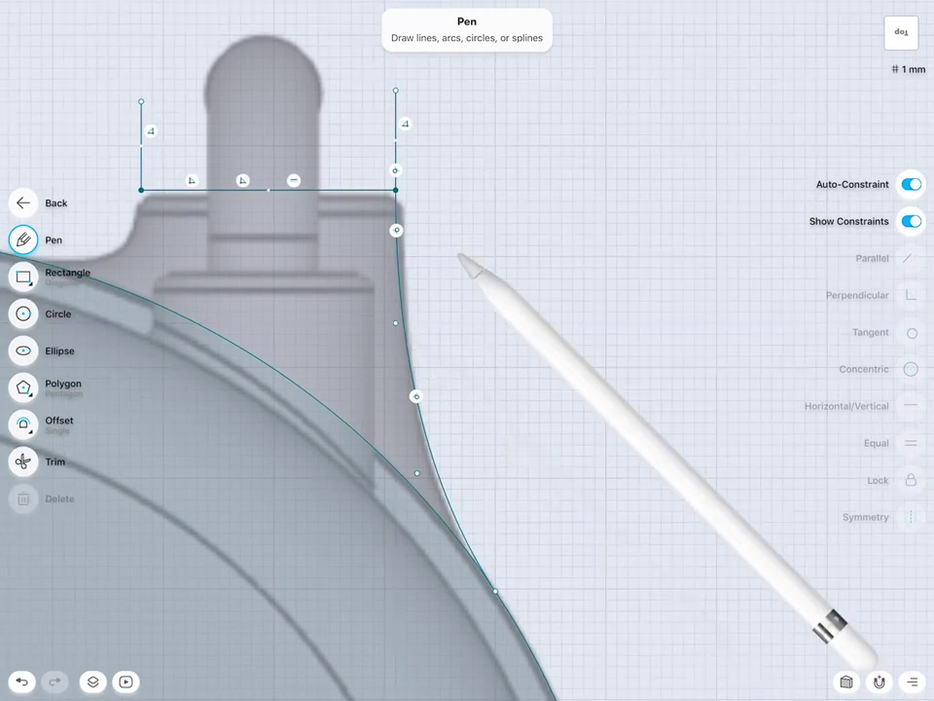
{"action": "scroll", "coordinate": [467, 350], "scroll_direction": "left", "scroll_amount": 5}
{"action": "scroll", "coordinate": [702, 357], "scroll_direction": "up", "scroll_amount": 3}
{"action": "scroll", "coordinate": [713, 366], "scroll_direction": "up", "scroll_amount": 1}
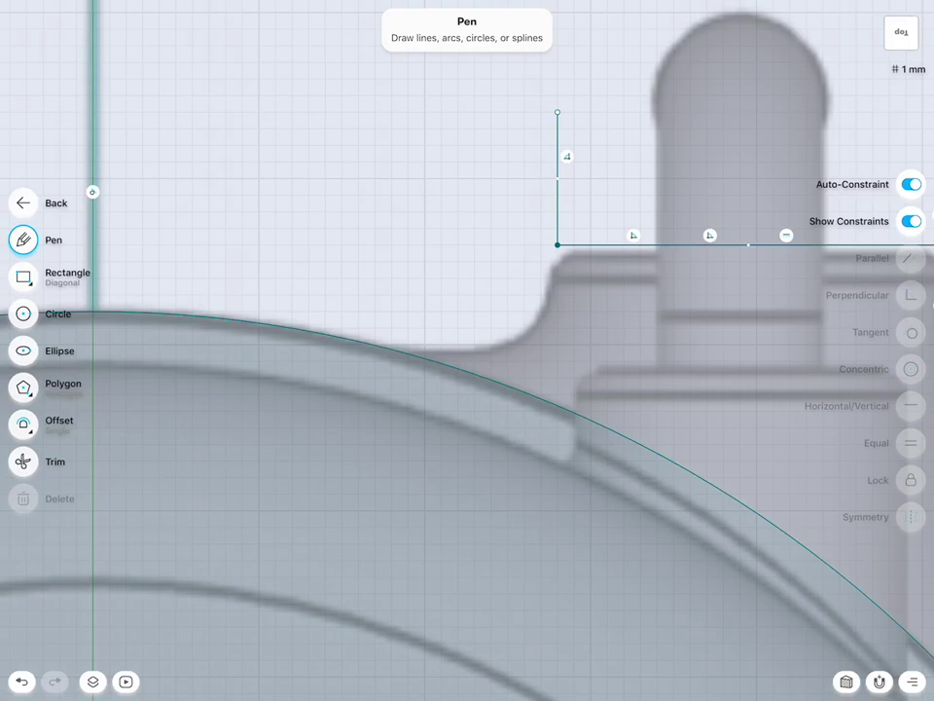
Trace a spline from the post's left corner to the circle, tangent to the base circle.
{"action": "mouse_move", "coordinate": [557, 244]}
{"action": "left_mouse_down"}
{"action": "mouse_move", "coordinate": [491, 345]}
{"action": "mouse_move", "coordinate": [348, 339]}
{"action": "left_mouse_up"}
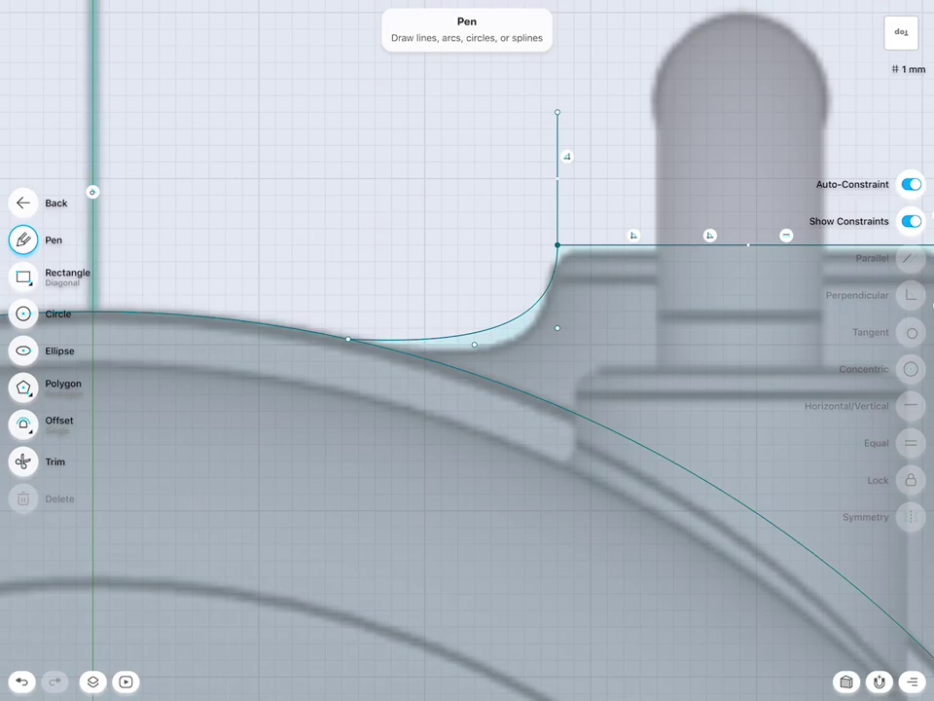
{"action": "left_click", "coordinate": [428, 341]}
{"action": "left_click", "coordinate": [309, 329]}
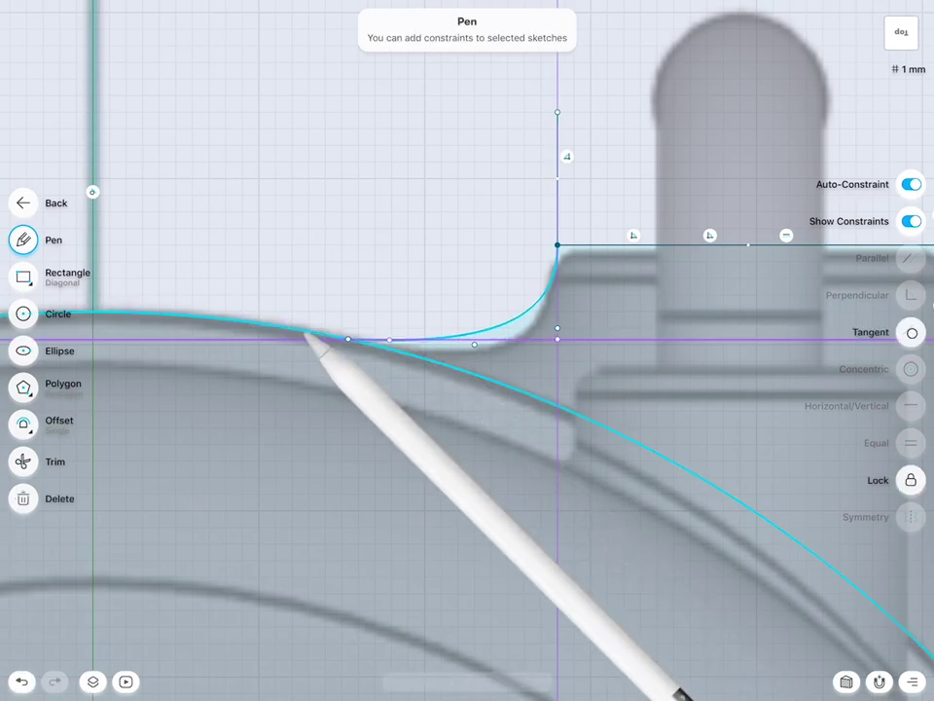
{"action": "left_click", "coordinate": [467, 261]}
{"action": "left_click", "coordinate": [445, 338]}
{"action": "left_click", "coordinate": [307, 330]}
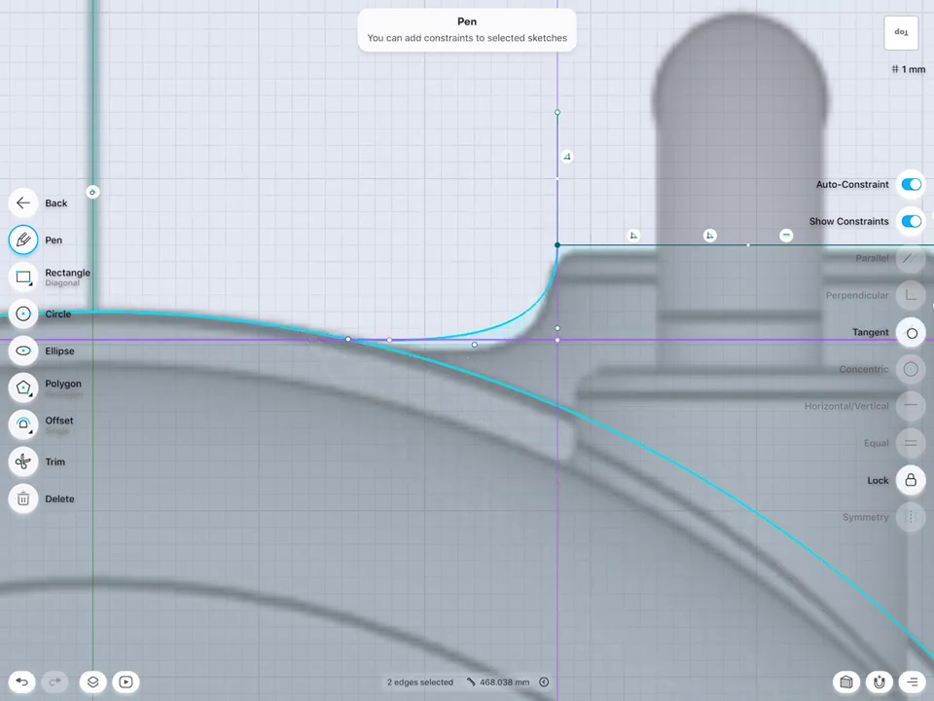
{"action": "left_click", "coordinate": [912, 331]}
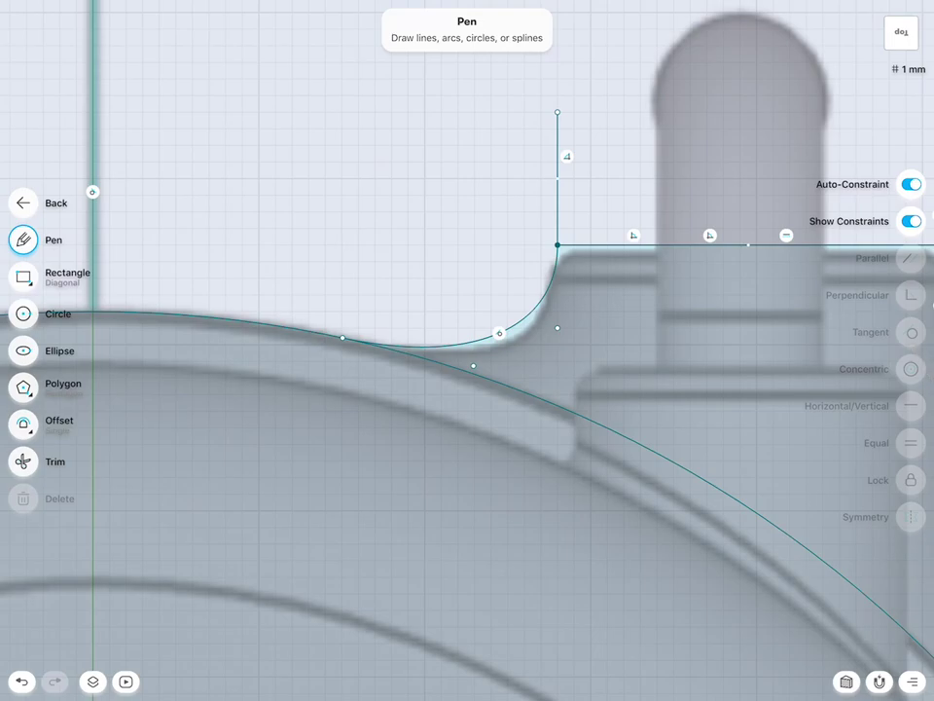
Make the spline tangent to the left vertical line and refine its shape with its handles.
{"action": "left_click", "coordinate": [551, 292]}
{"action": "left_click", "coordinate": [558, 224]}
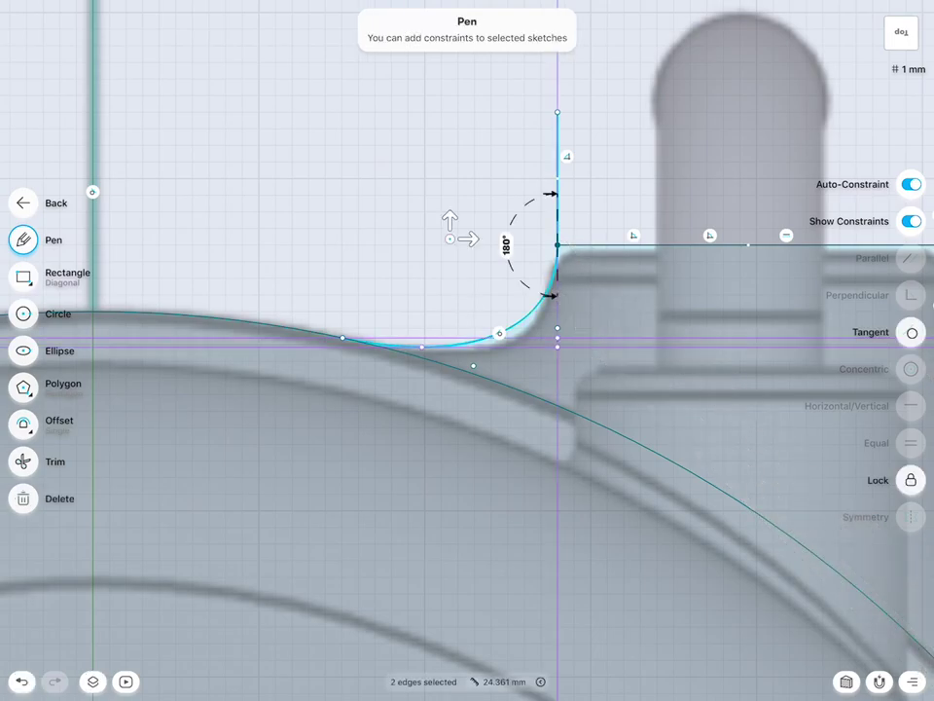
{"action": "left_click", "coordinate": [911, 332]}
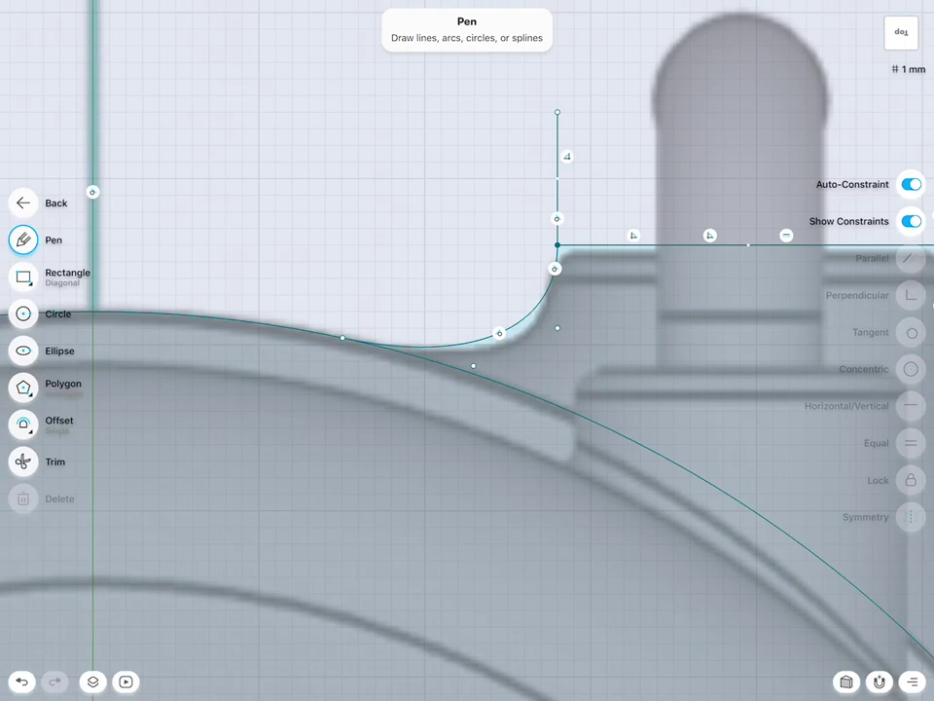
{"action": "left_click", "coordinate": [558, 327]}
{"action": "left_click_drag", "start_coordinate": [558, 327], "coordinate": [557, 338]}
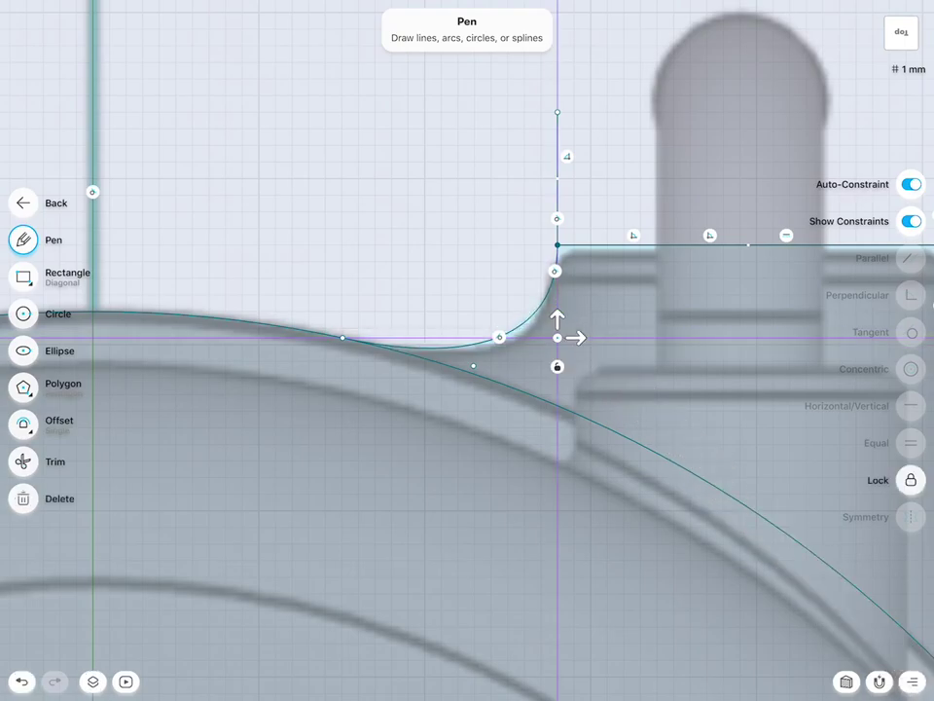
{"action": "left_click", "coordinate": [473, 366]}
{"action": "left_click_drag", "start_coordinate": [473, 365], "coordinate": [495, 366]}
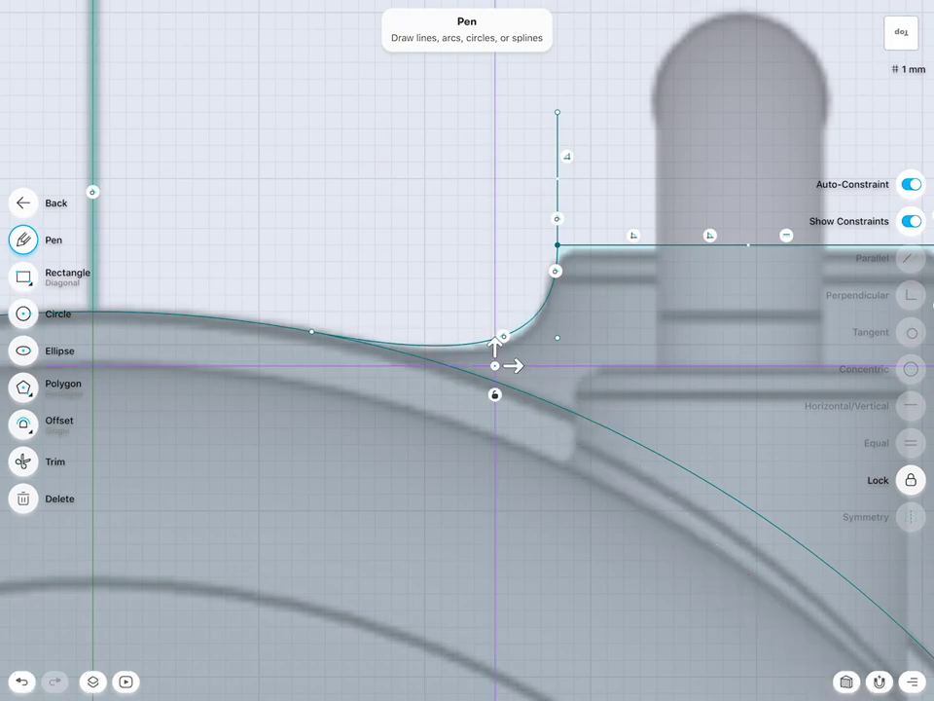
{"action": "left_click", "coordinate": [517, 283]}
{"action": "left_click", "coordinate": [558, 337]}
{"action": "left_click_drag", "start_coordinate": [557, 338], "coordinate": [557, 327]}
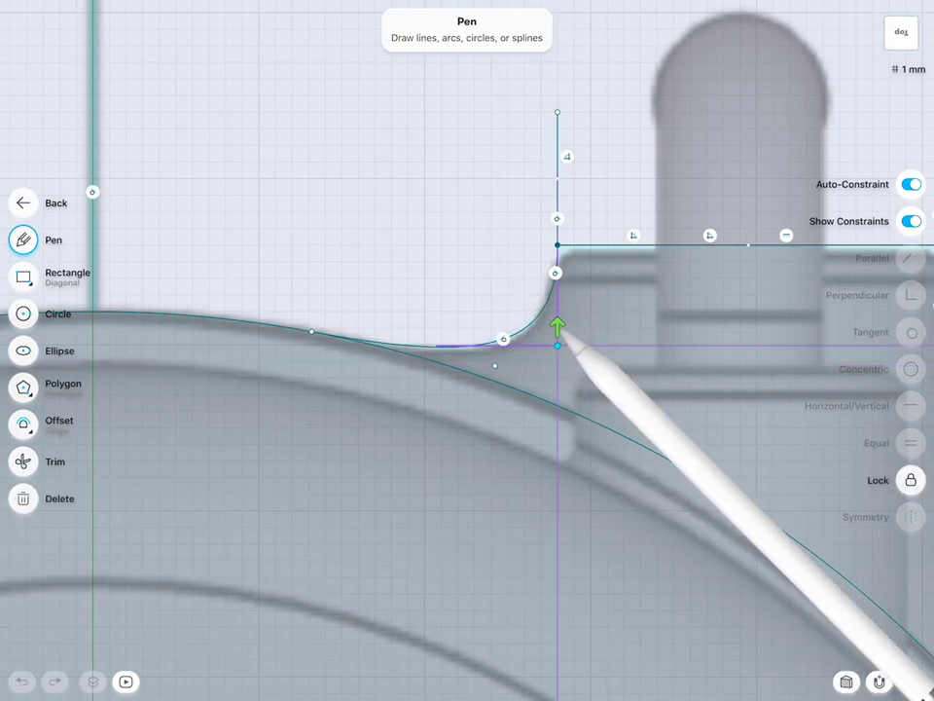
Draw a 35 mm vertical line above the circle and exit the sketch.
{"action": "scroll", "coordinate": [656, 276], "scroll_direction": "down", "scroll_amount": 5}
{"action": "scroll", "coordinate": [656, 276], "scroll_direction": "down", "scroll_amount": 5}
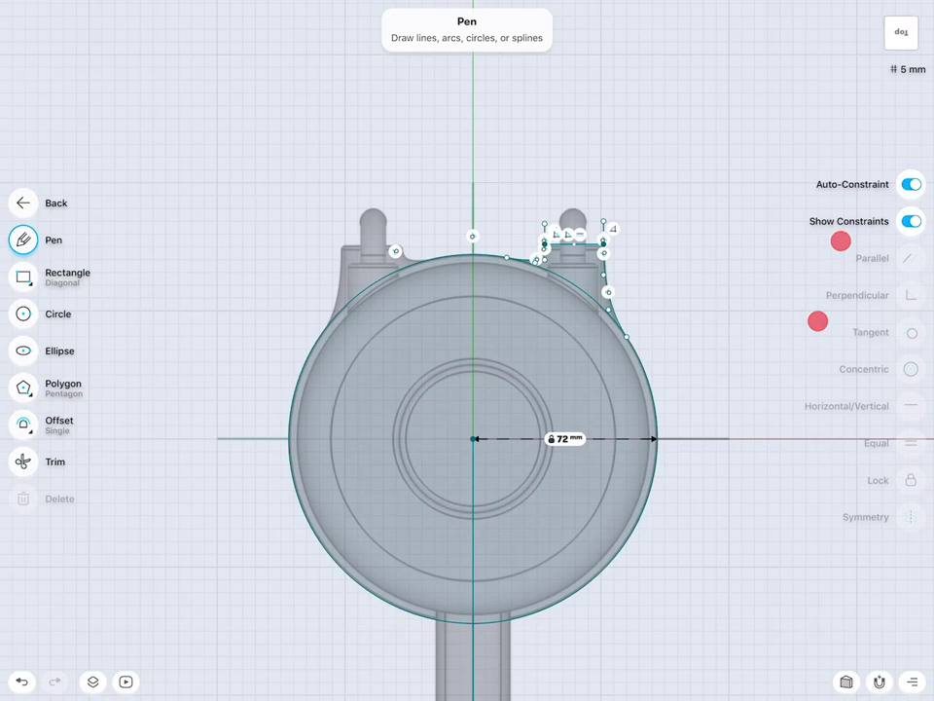
{"action": "scroll", "coordinate": [827, 279], "scroll_direction": "up", "scroll_amount": 3}
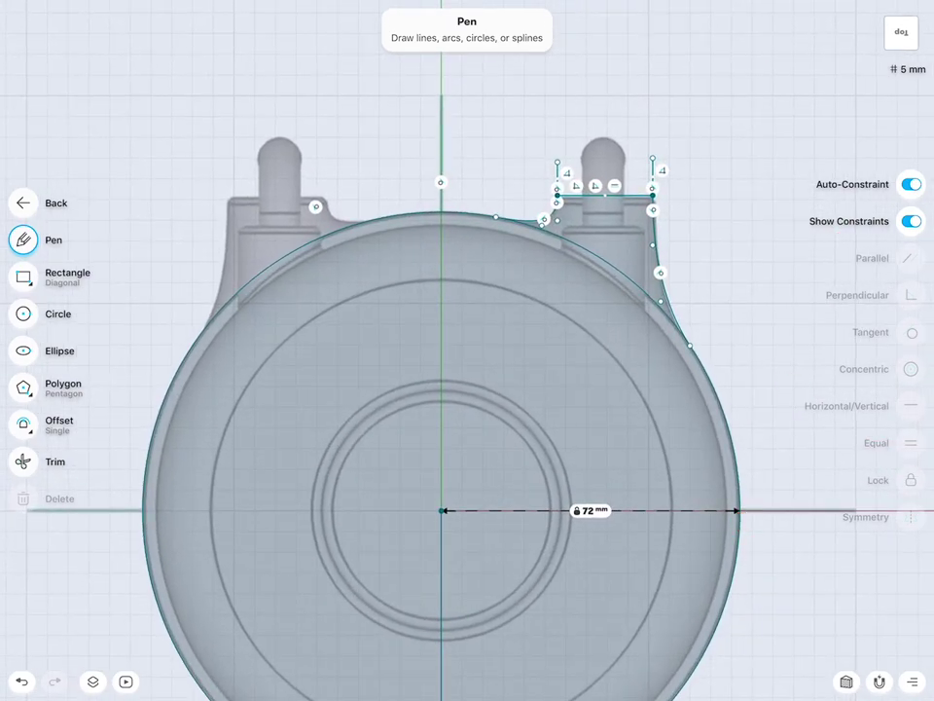
{"action": "scroll", "coordinate": [742, 411], "scroll_direction": "down", "scroll_amount": 3}
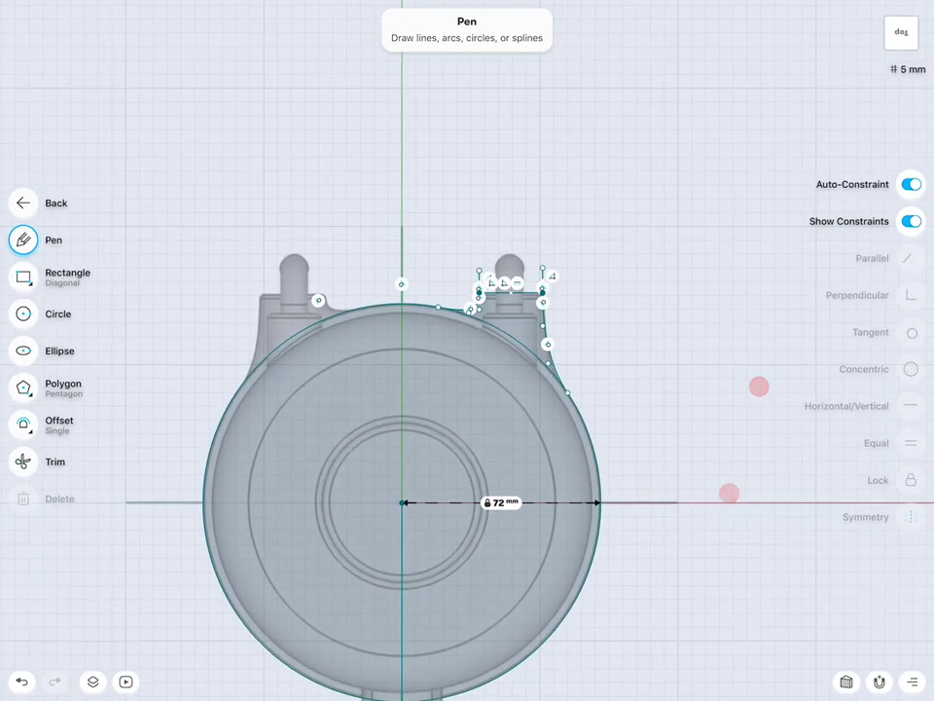
{"action": "left_click_drag", "start_coordinate": [402, 89], "coordinate": [402, 183]}
{"action": "left_click", "coordinate": [403, 173]}
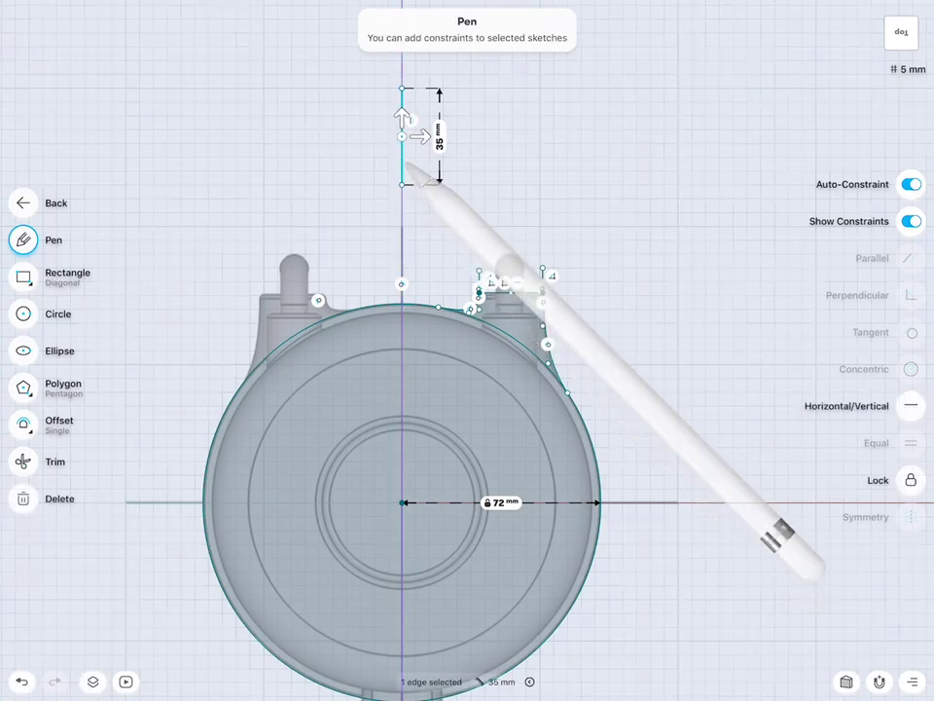
{"action": "left_click", "coordinate": [402, 171]}
{"action": "scroll", "coordinate": [688, 375], "scroll_direction": "up", "scroll_amount": 2}
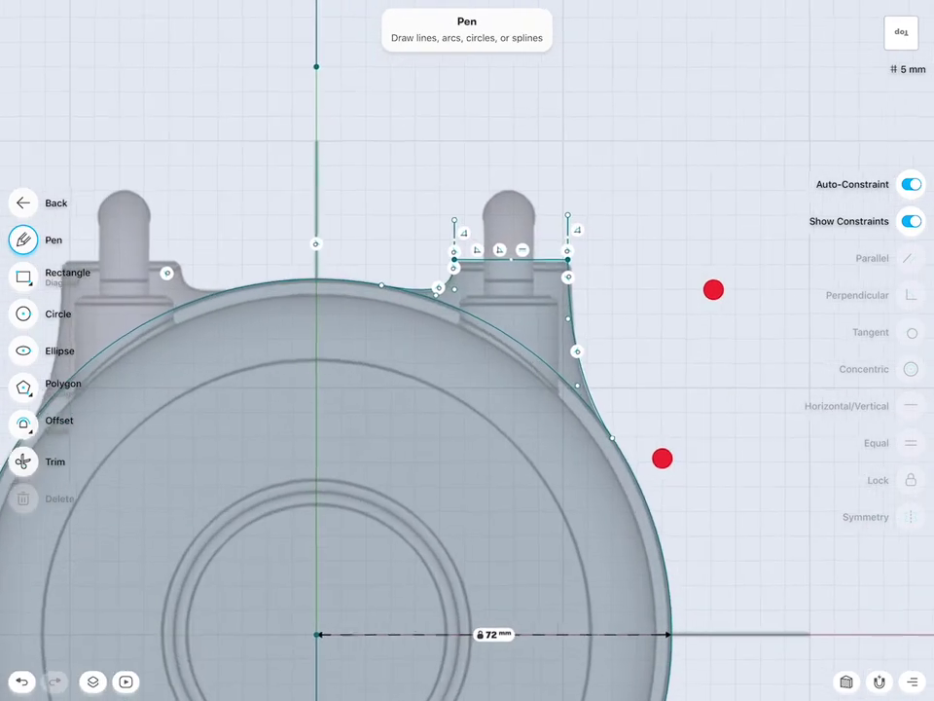
{"action": "left_click", "coordinate": [696, 494]}
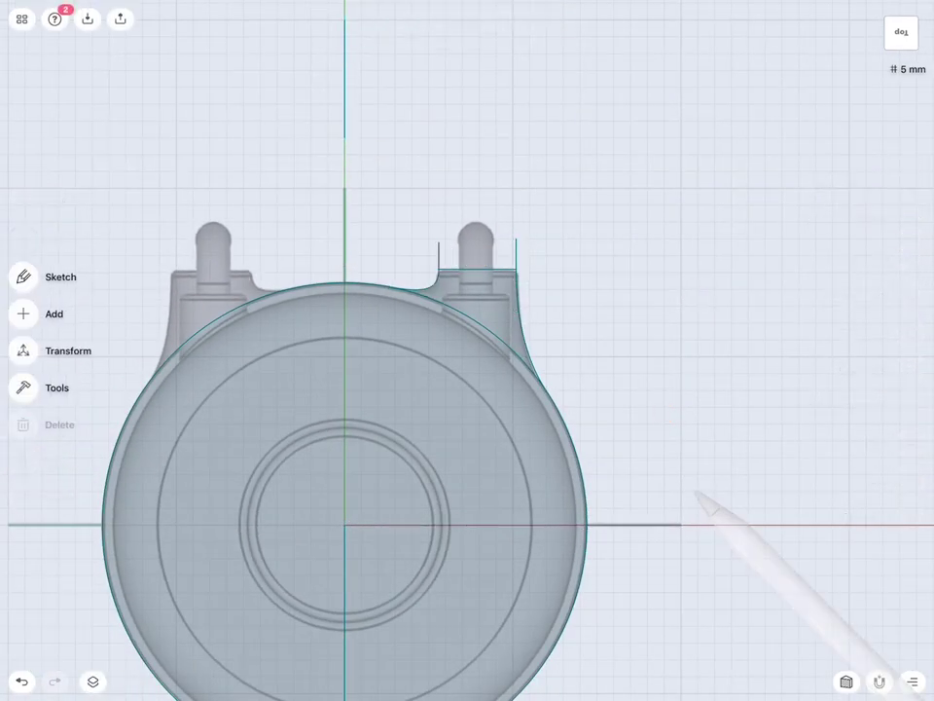
{"action": "middle_click_drag", "start_coordinate": [641, 555], "coordinate": [606, 527]}
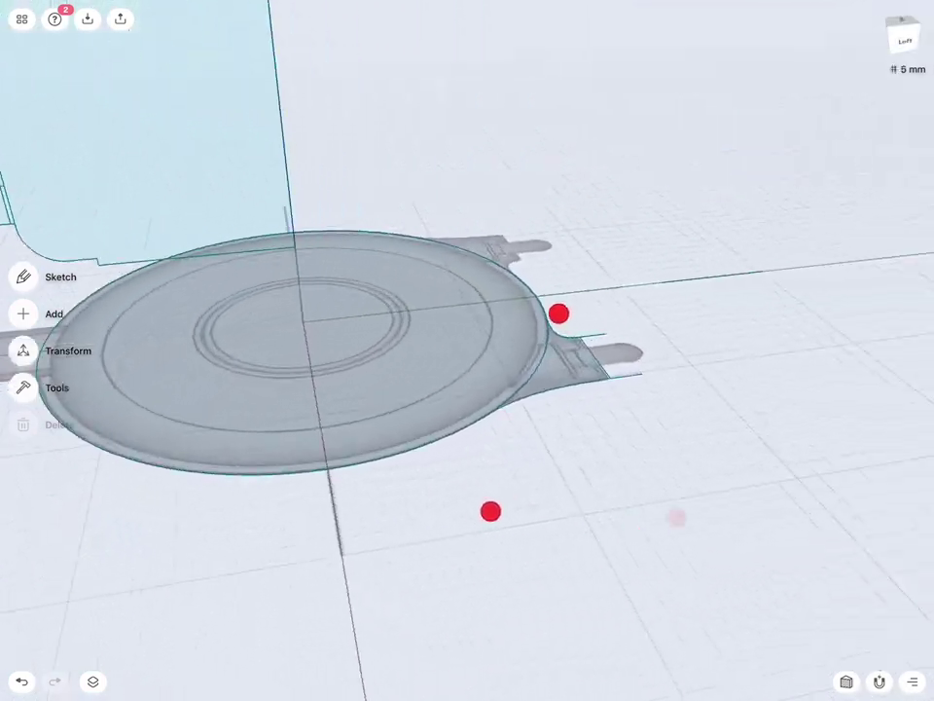
Hide the top-view reference image and show the side-view image at 40%.
{"action": "middle_click_drag", "start_coordinate": [647, 433], "coordinate": [670, 433]}
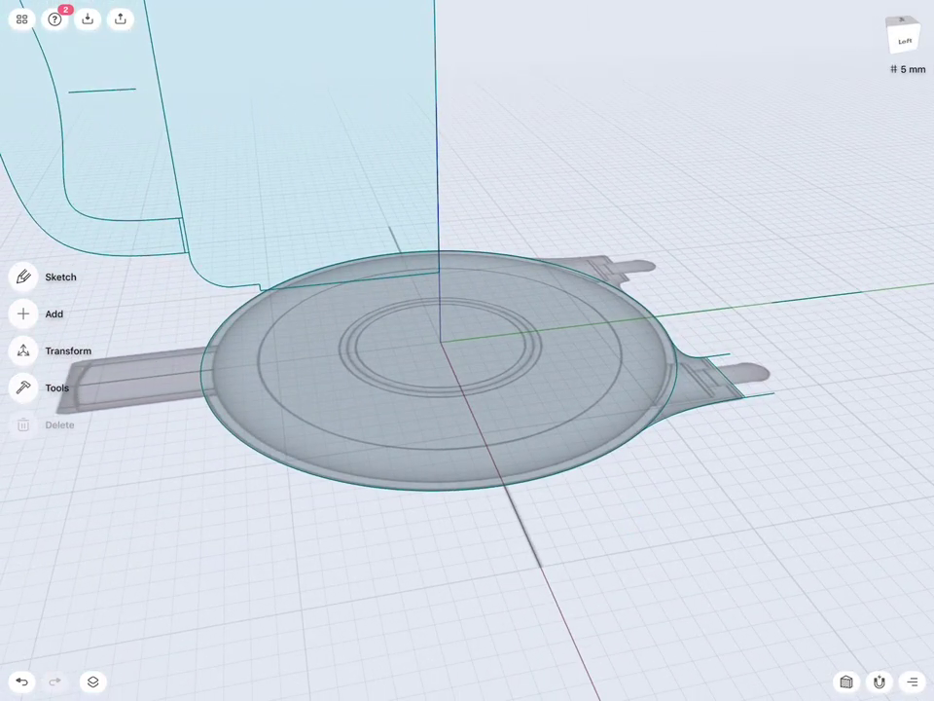
{"action": "left_click", "coordinate": [701, 389]}
{"action": "left_click", "coordinate": [636, 381]}
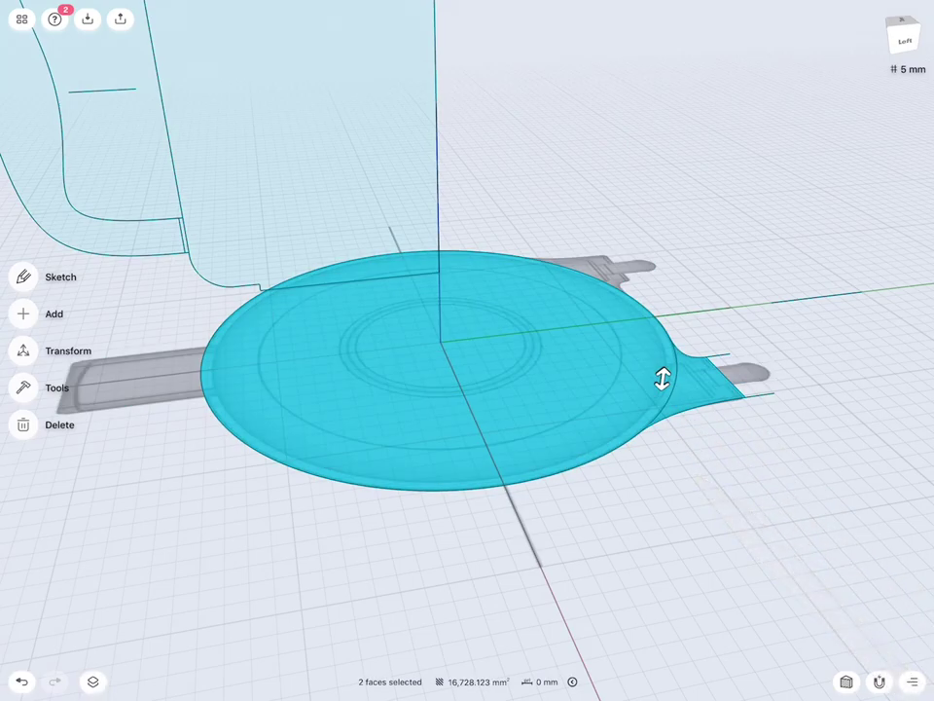
{"action": "left_click", "coordinate": [93, 681]}
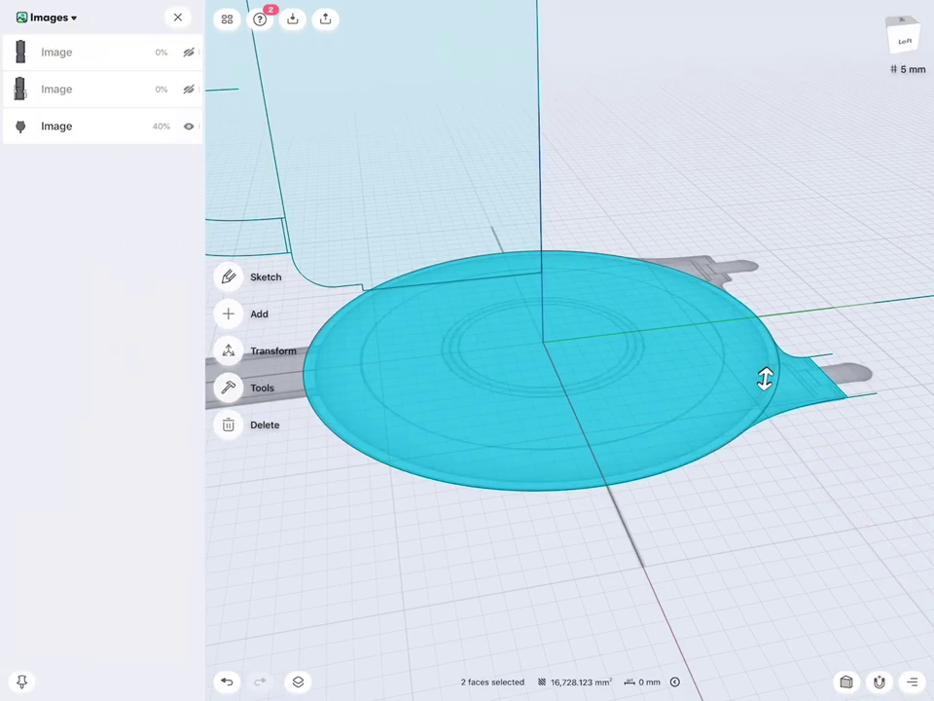
{"action": "left_click", "coordinate": [189, 126]}
{"action": "left_click", "coordinate": [189, 89]}
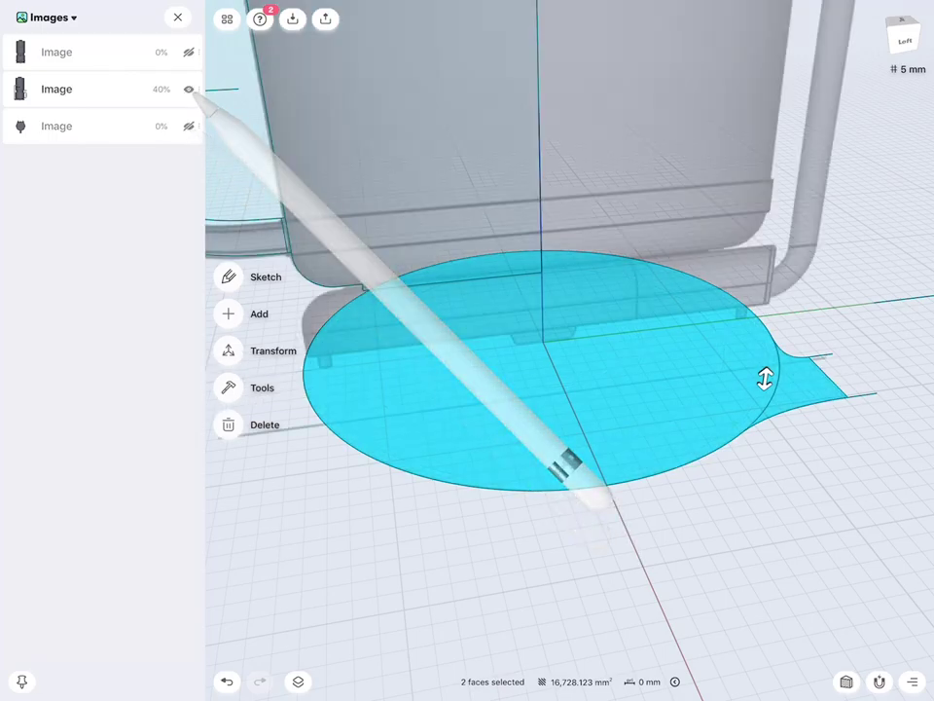
Extrude the base disc face 25 mm upward from the Left view.
{"action": "left_click", "coordinate": [823, 533]}
{"action": "left_click", "coordinate": [731, 403]}
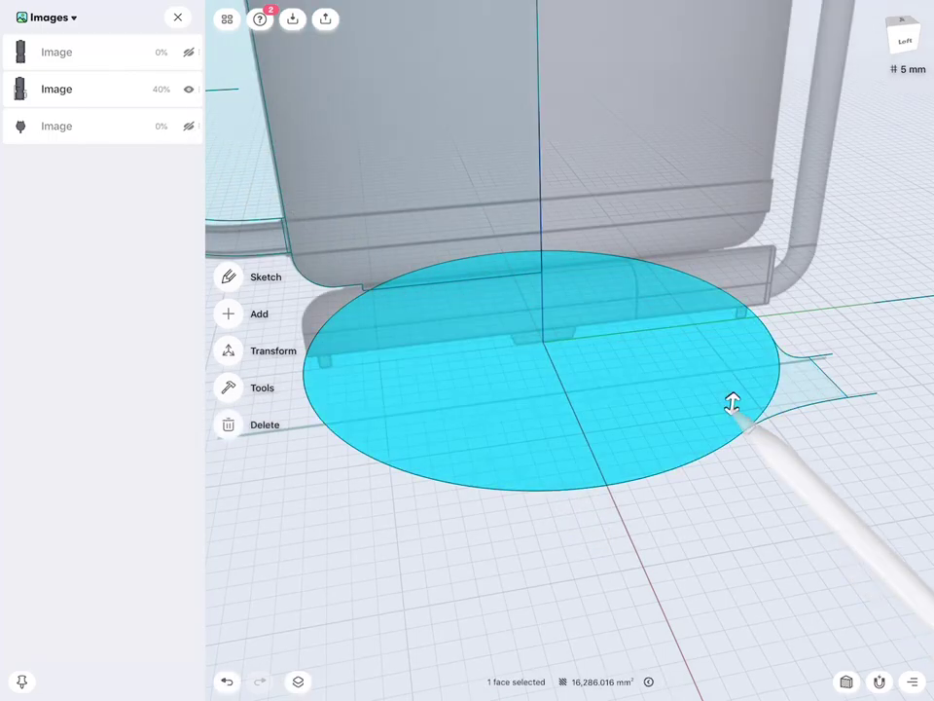
{"action": "left_click", "coordinate": [905, 37]}
{"action": "left_click", "coordinate": [815, 368]}
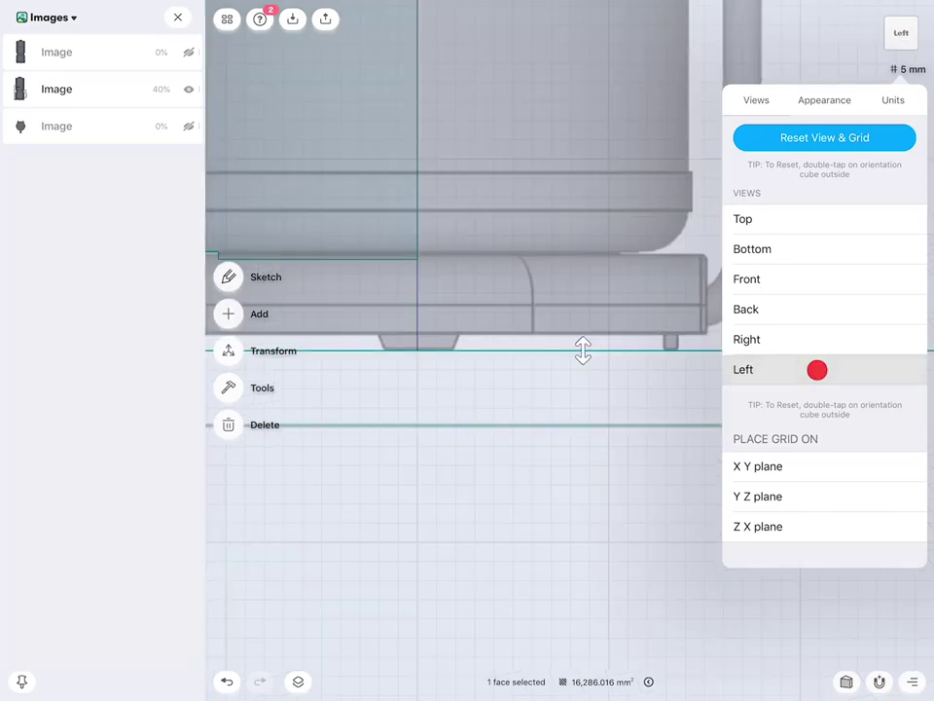
{"action": "left_click", "coordinate": [600, 569]}
{"action": "left_click_drag", "start_coordinate": [584, 352], "coordinate": [583, 254]}
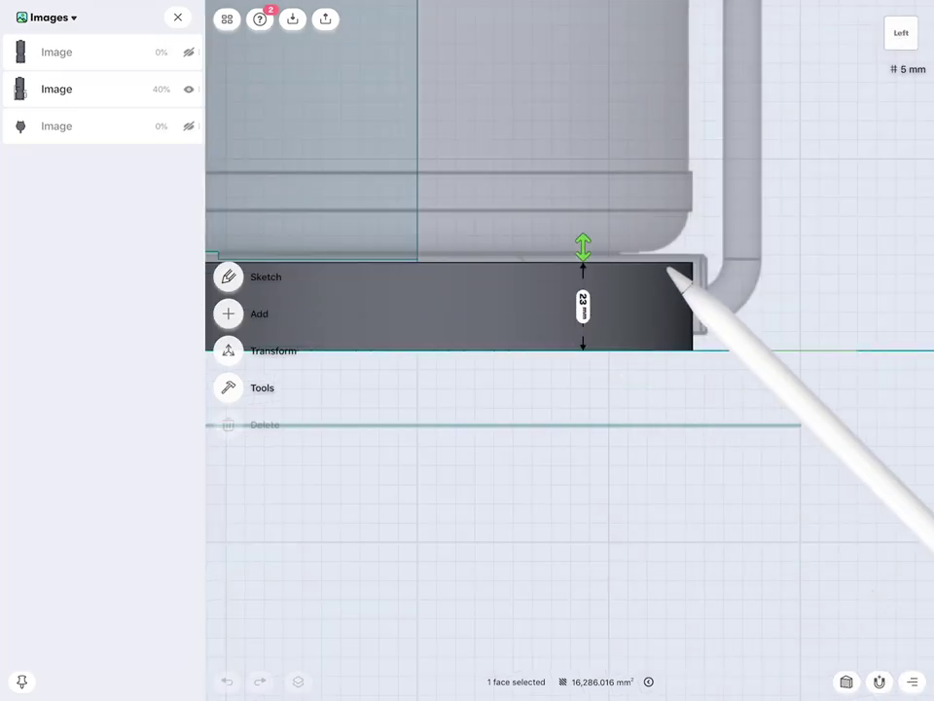
Extrude the thin tab face beside the disc 25 mm upward.
{"action": "middle_click_drag", "start_coordinate": [741, 438], "coordinate": [730, 472]}
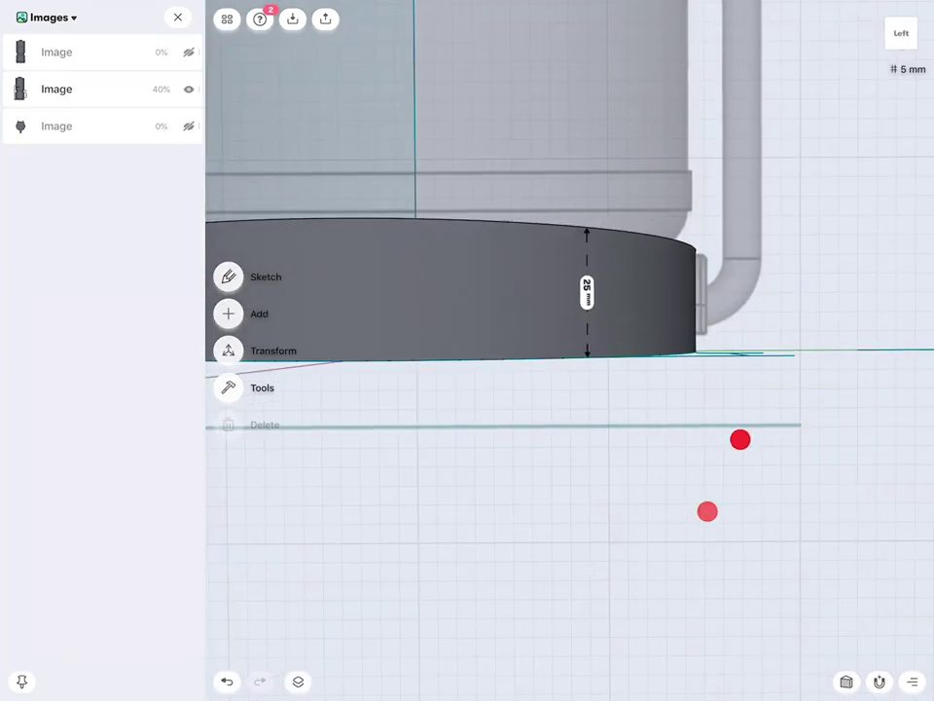
{"action": "left_click", "coordinate": [729, 472]}
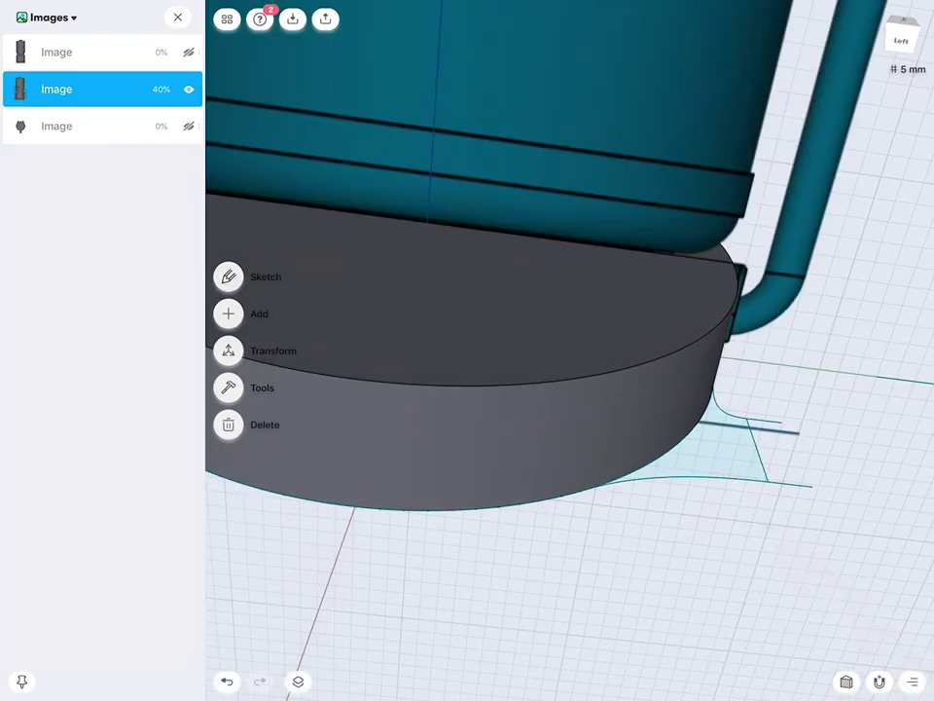
{"action": "left_click", "coordinate": [757, 547]}
{"action": "left_click", "coordinate": [740, 457]}
{"action": "left_click_drag", "start_coordinate": [733, 446], "coordinate": [764, 334]}
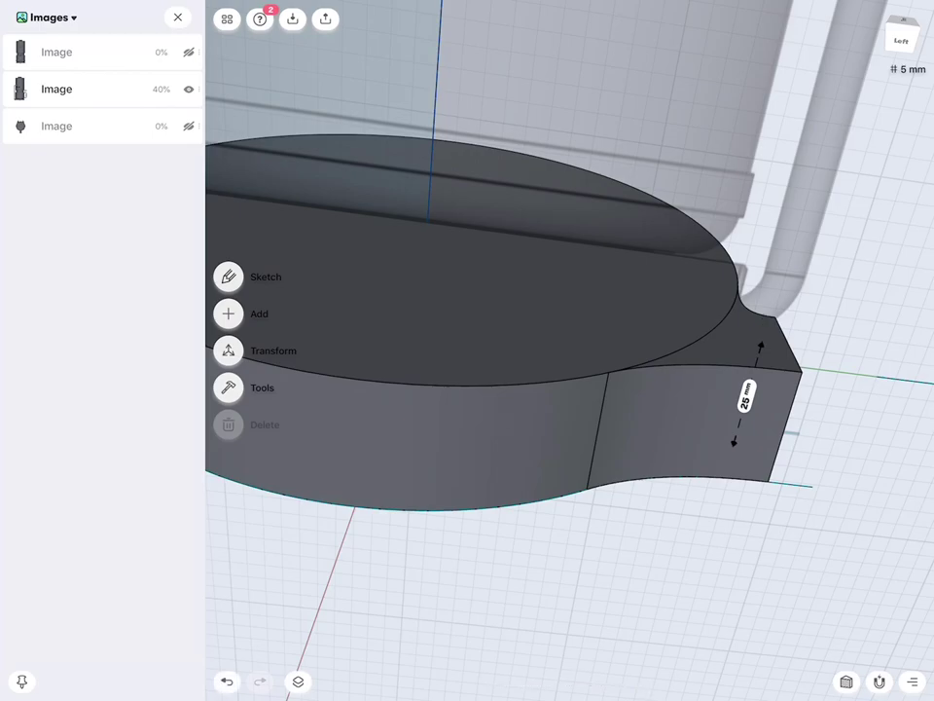
{"action": "scroll", "coordinate": [837, 428], "scroll_direction": "down", "scroll_amount": 2}
{"action": "scroll", "coordinate": [824, 428], "scroll_direction": "down", "scroll_amount": 2}
{"action": "left_click", "coordinate": [67, 17]}
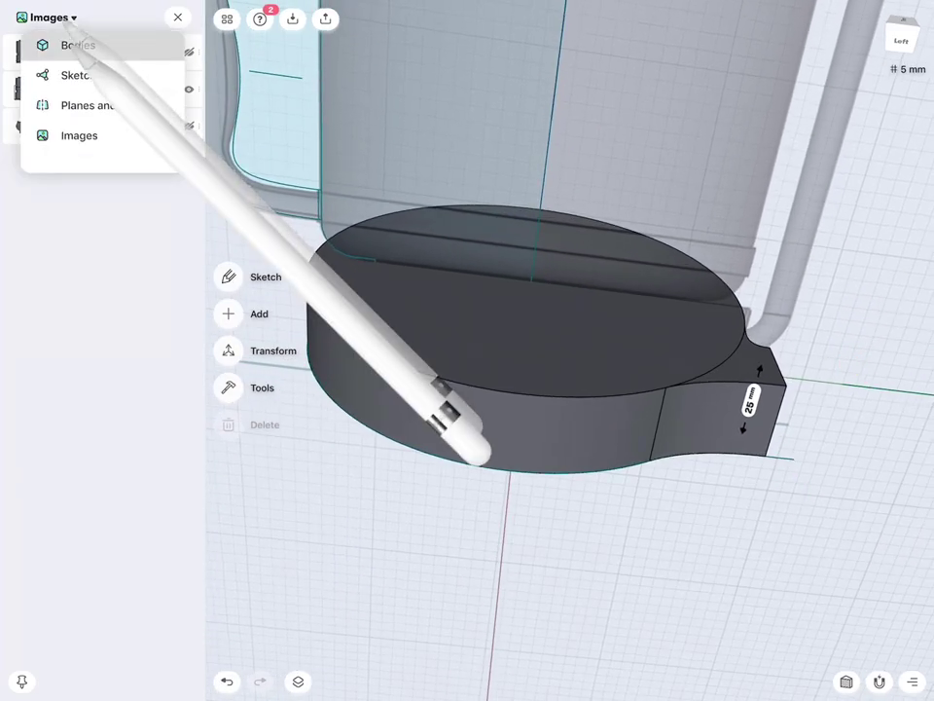
Select Body 11 in the bodies list, briefly toggling Body 10's visibility.
{"action": "left_click", "coordinate": [76, 44]}
{"action": "left_click", "coordinate": [188, 89]}
{"action": "left_click", "coordinate": [189, 88]}
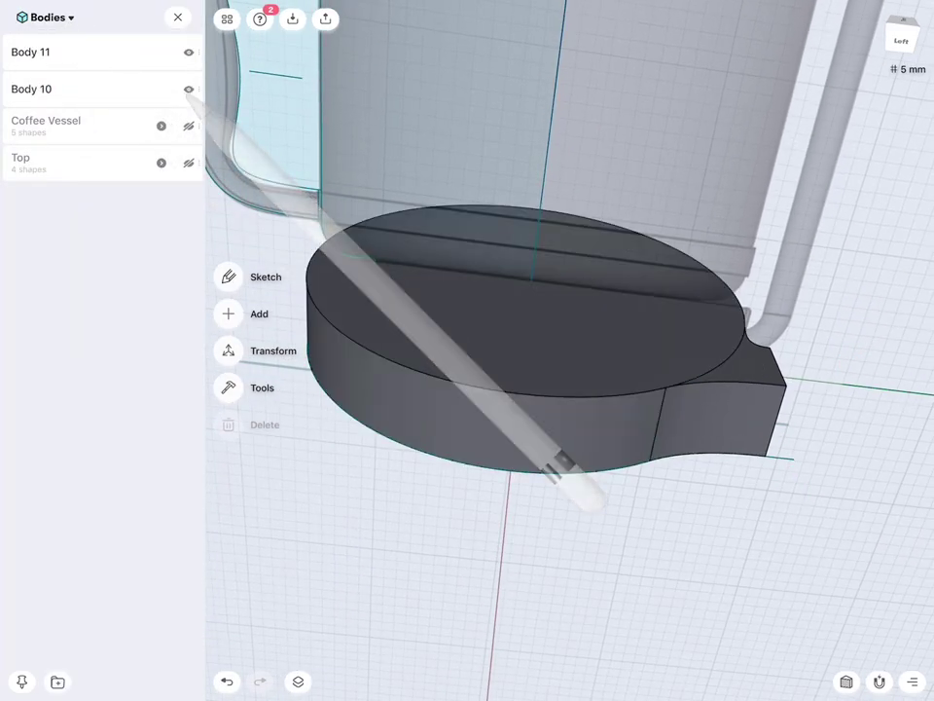
{"action": "left_click", "coordinate": [30, 52]}
{"action": "scroll", "coordinate": [706, 422], "scroll_direction": "down", "scroll_amount": 2}
{"action": "mouse_move", "coordinate": [687, 477]}
{"action": "left_mouse_down"}
{"action": "mouse_move", "coordinate": [694, 534]}
{"action": "mouse_move", "coordinate": [730, 573]}
{"action": "left_mouse_up"}
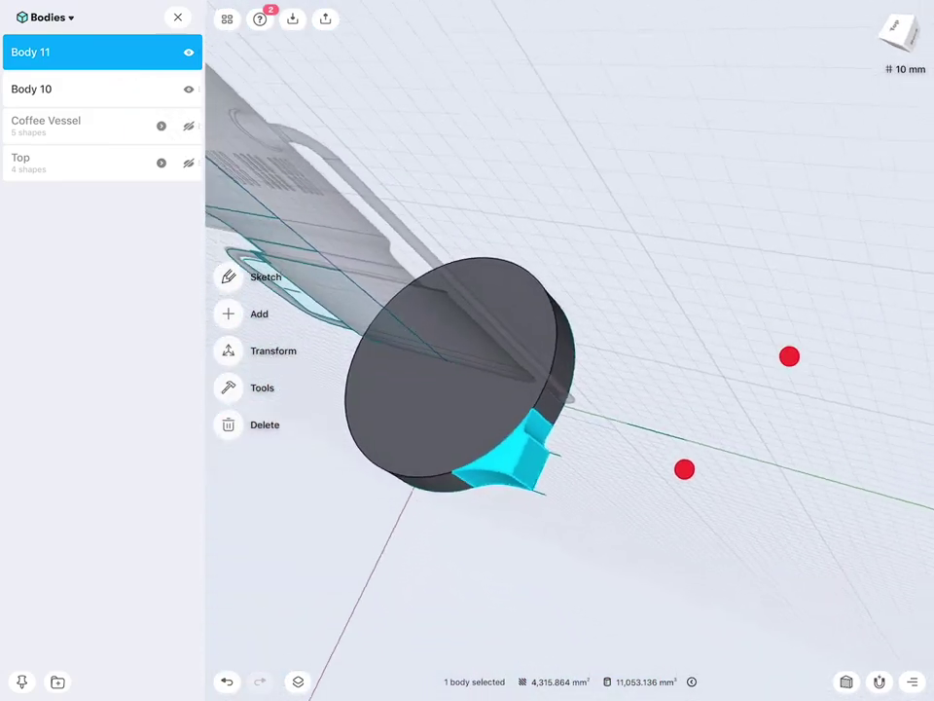
{"action": "middle_click_drag", "start_coordinate": [684, 469], "coordinate": [680, 464]}
Mirror Body 11 with Copy across the picked plane, creating Body 11 Copy.
{"action": "left_click", "coordinate": [233, 351]}
{"action": "left_click", "coordinate": [234, 424]}
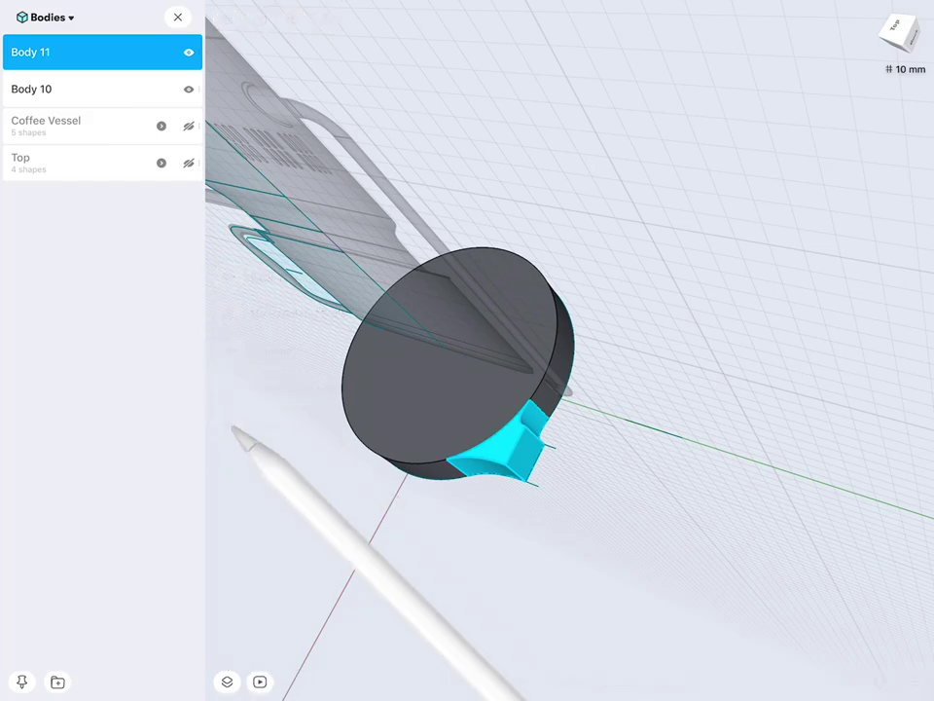
{"action": "left_click", "coordinate": [229, 331]}
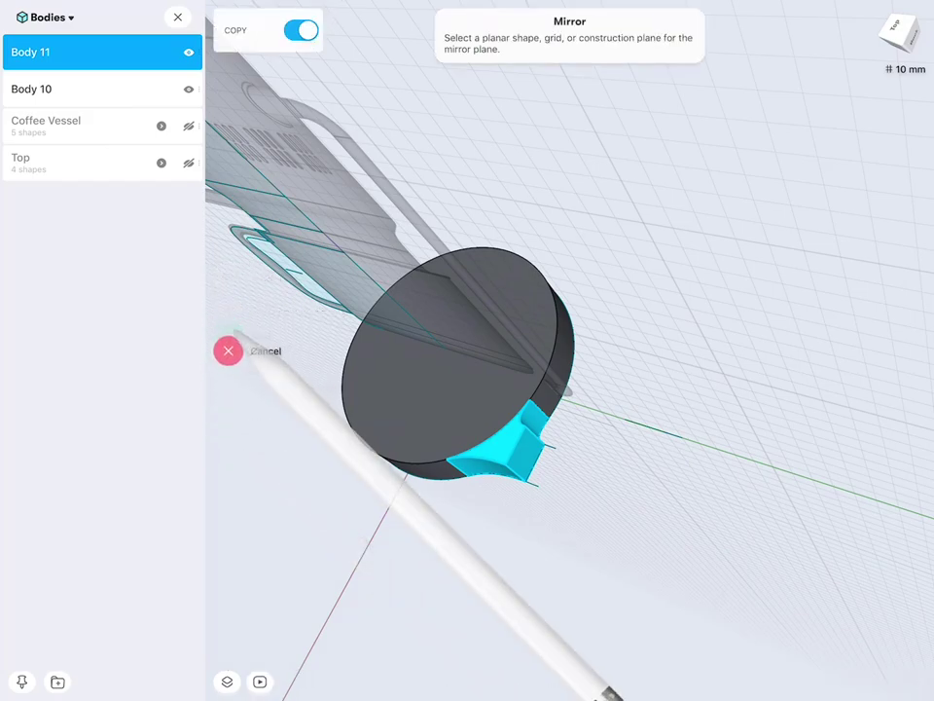
{"action": "left_click_drag", "start_coordinate": [681, 574], "coordinate": [663, 511]}
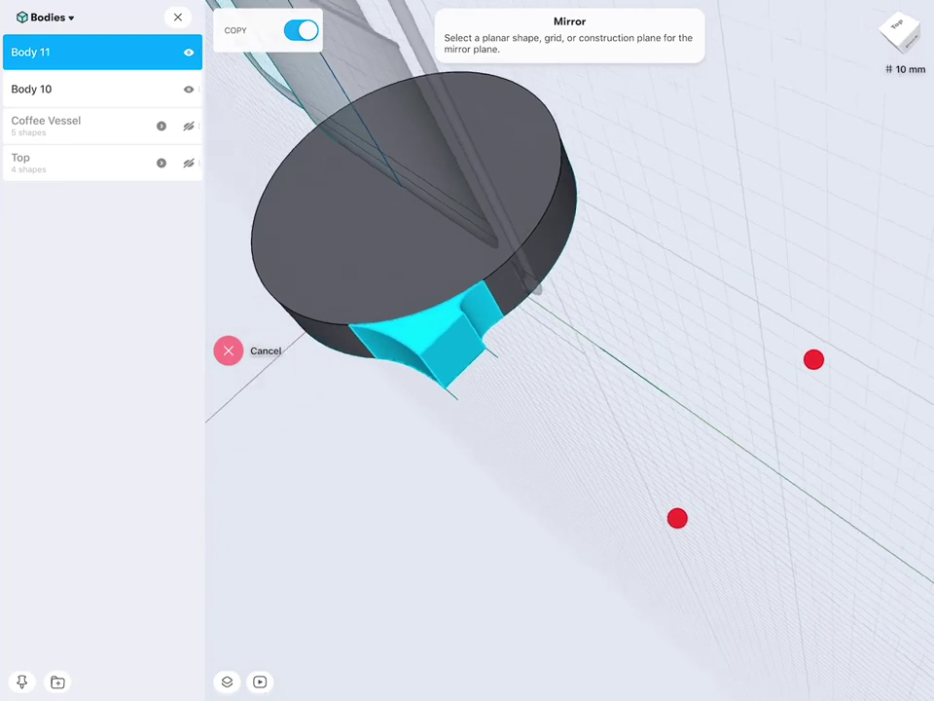
{"action": "left_click", "coordinate": [642, 376]}
{"action": "mouse_move", "coordinate": [640, 517]}
{"action": "left_mouse_down"}
{"action": "mouse_move", "coordinate": [626, 474]}
{"action": "mouse_move", "coordinate": [588, 516]}
{"action": "mouse_move", "coordinate": [641, 465]}
{"action": "mouse_move", "coordinate": [604, 511]}
{"action": "left_mouse_up"}
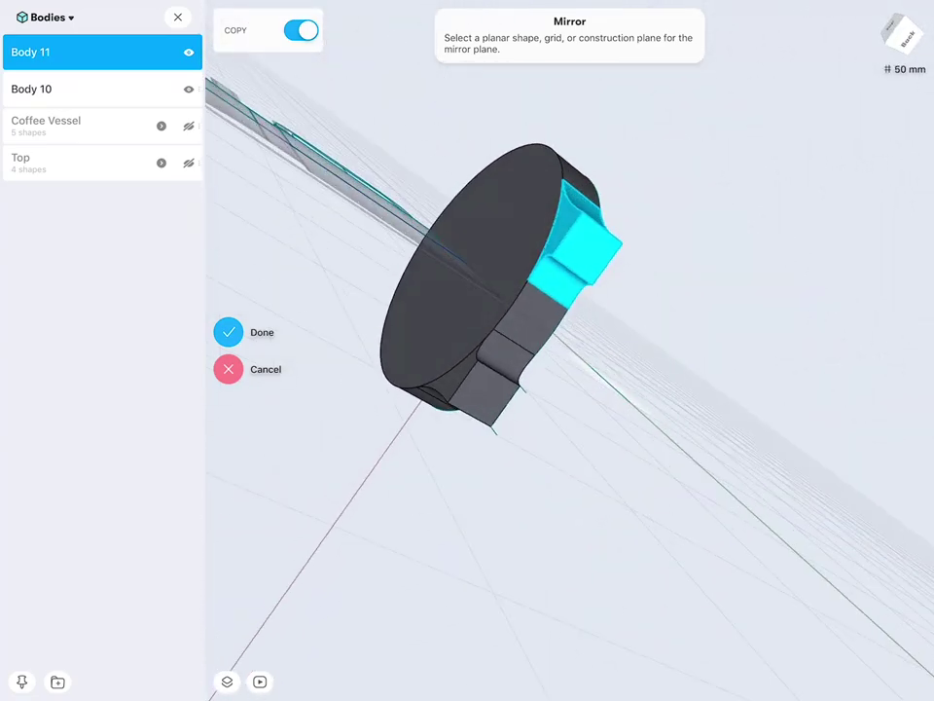
{"action": "left_click", "coordinate": [227, 331]}
{"action": "left_click_drag", "start_coordinate": [697, 371], "coordinate": [574, 476]}
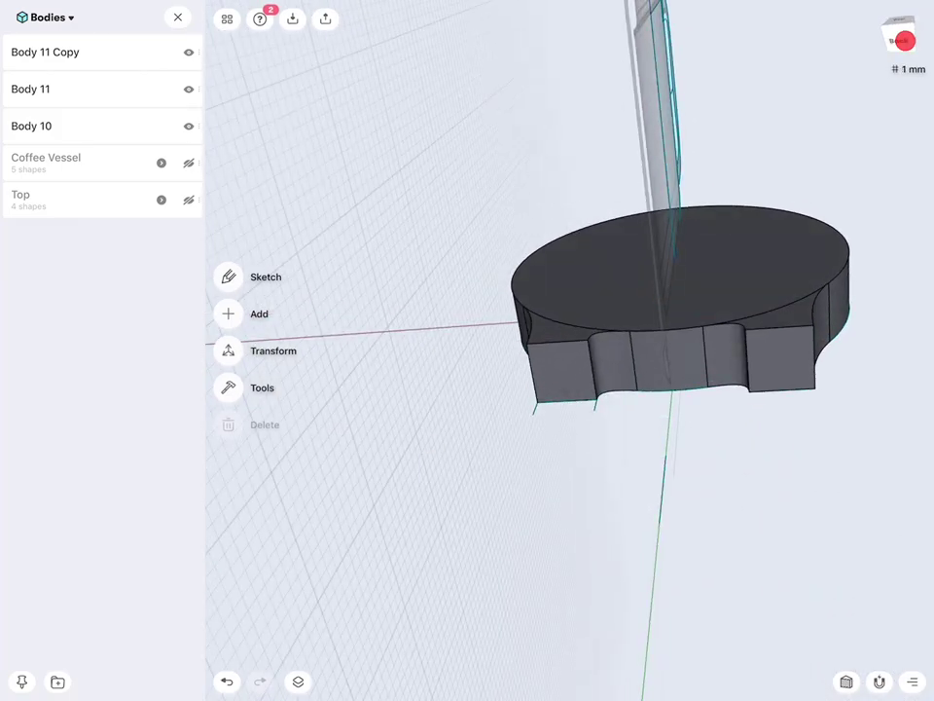
Switch to the Top view and center the base on screen.
{"action": "left_click", "coordinate": [905, 40]}
{"action": "left_click", "coordinate": [827, 225]}
{"action": "left_click", "coordinate": [549, 560]}
{"action": "scroll", "coordinate": [691, 379], "scroll_direction": "down", "scroll_amount": 5}
{"action": "scroll", "coordinate": [739, 321], "scroll_direction": "up", "scroll_amount": 2}
{"action": "middle_click_drag", "start_coordinate": [816, 340], "coordinate": [874, 394]}
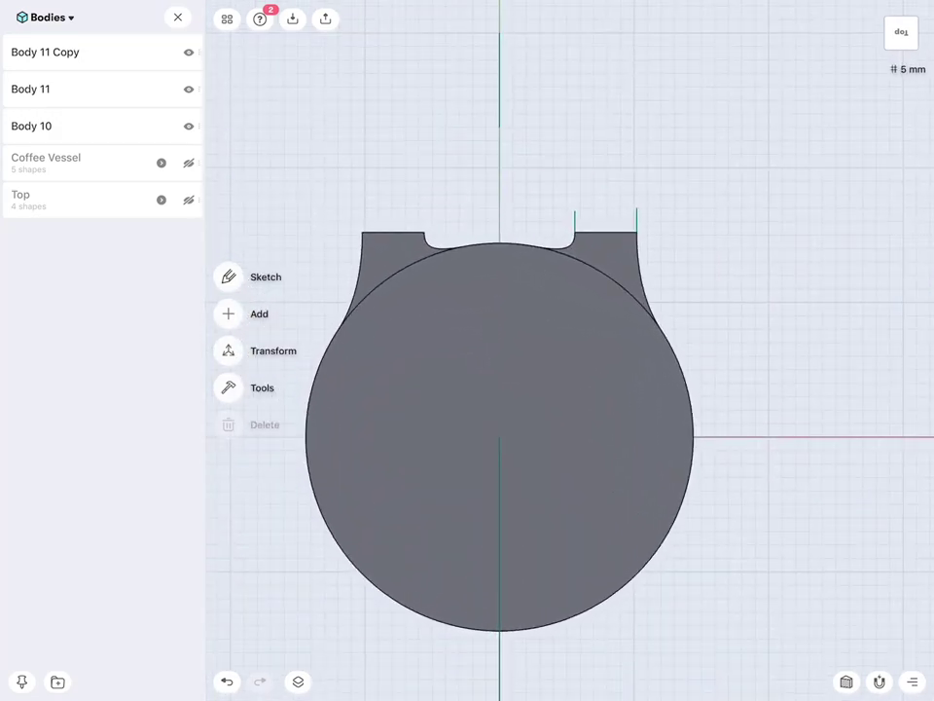
Union Body 10, Body 11 and Body 11 Copy into one body.
{"action": "left_click", "coordinate": [230, 388]}
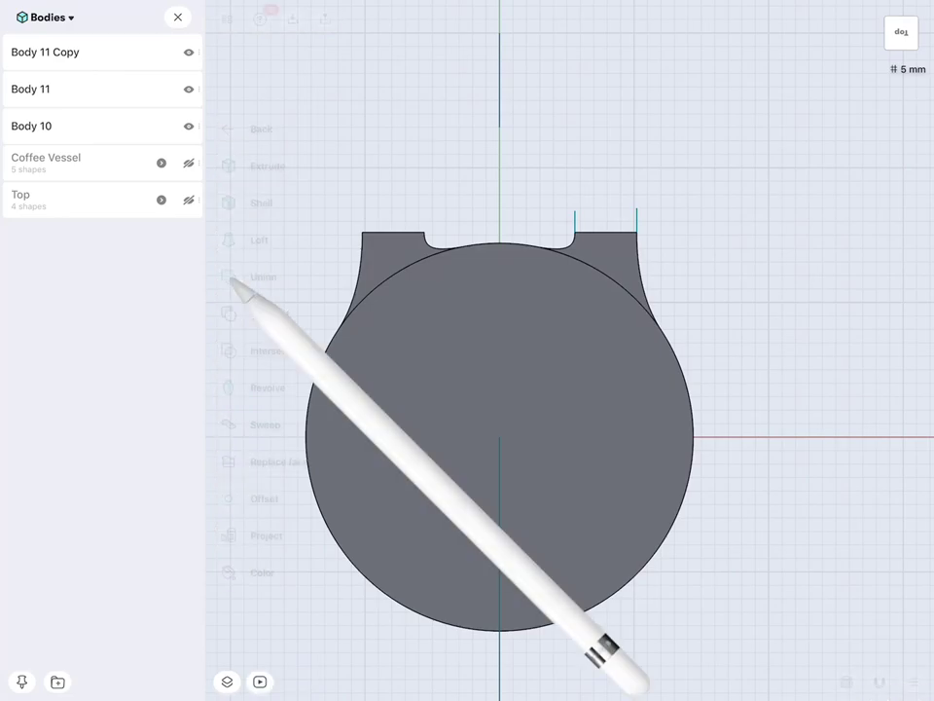
{"action": "left_click", "coordinate": [228, 277]}
{"action": "left_click", "coordinate": [438, 345]}
{"action": "left_click", "coordinate": [394, 261]}
{"action": "left_click", "coordinate": [603, 259]}
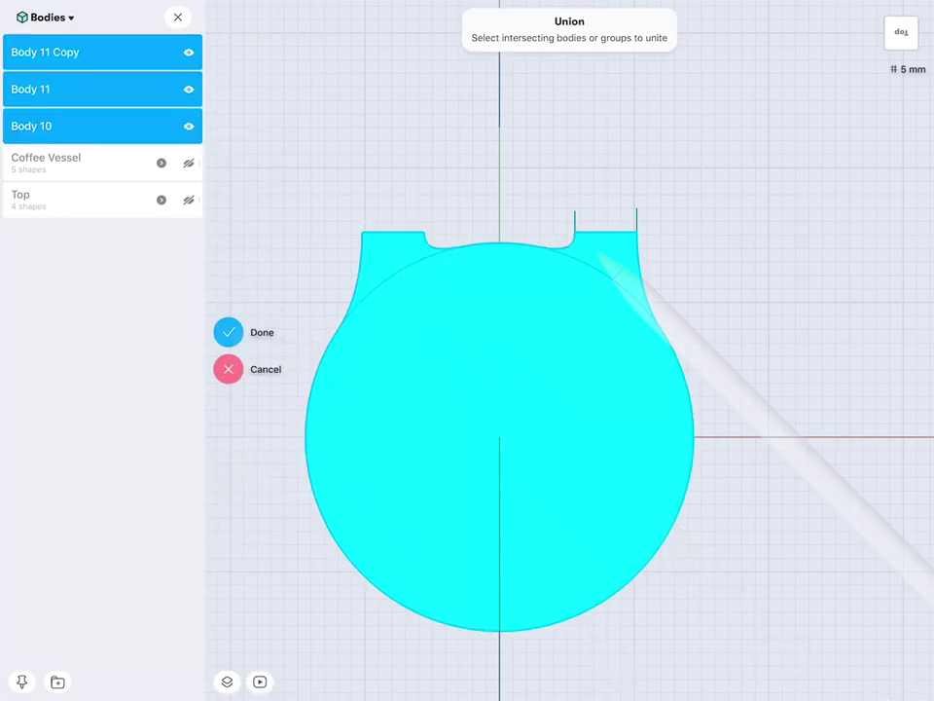
{"action": "left_click", "coordinate": [229, 332]}
Hide the second reference image in the outliner's Images list.
{"action": "mouse_move", "coordinate": [586, 562]}
{"action": "left_mouse_down"}
{"action": "mouse_move", "coordinate": [577, 502]}
{"action": "mouse_move", "coordinate": [590, 476]}
{"action": "left_mouse_up"}
{"action": "middle_click_drag", "start_coordinate": [698, 303], "coordinate": [721, 204]}
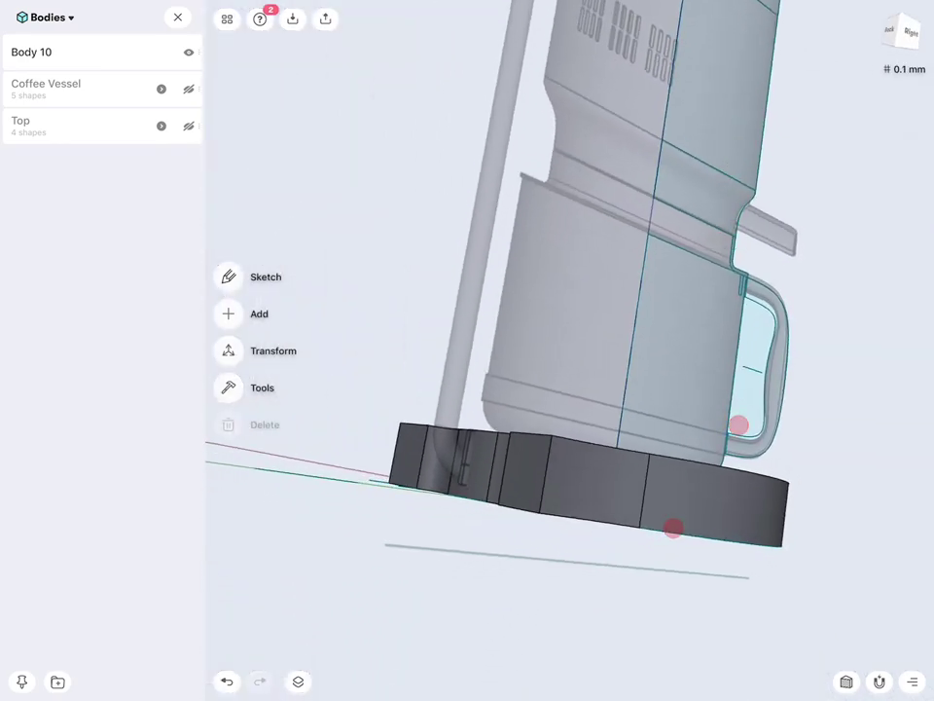
{"action": "left_click", "coordinate": [68, 17]}
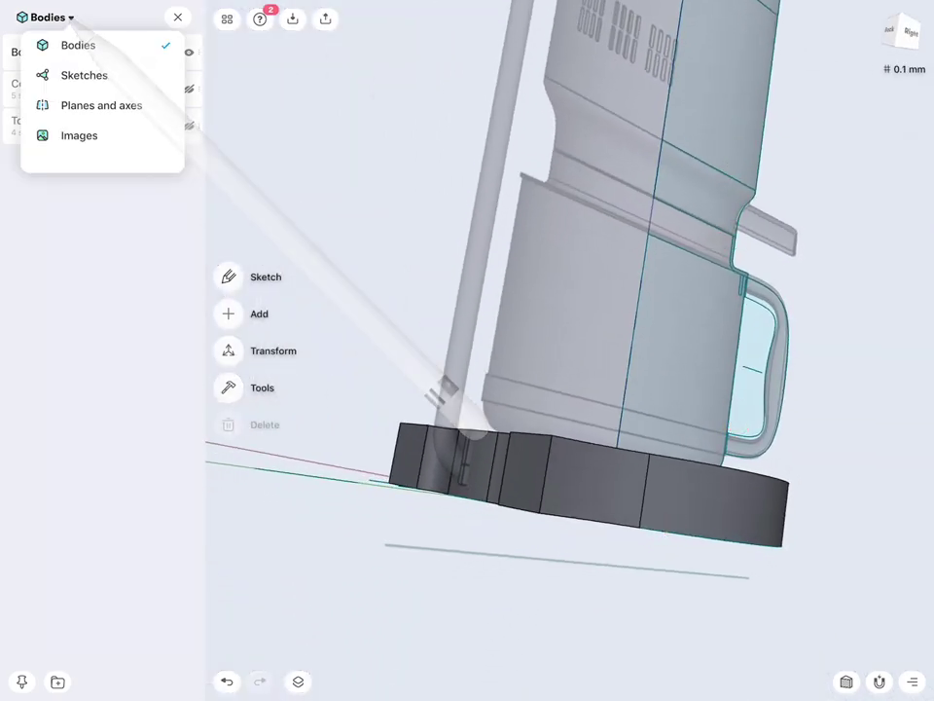
{"action": "left_click", "coordinate": [79, 135]}
{"action": "left_click", "coordinate": [188, 88]}
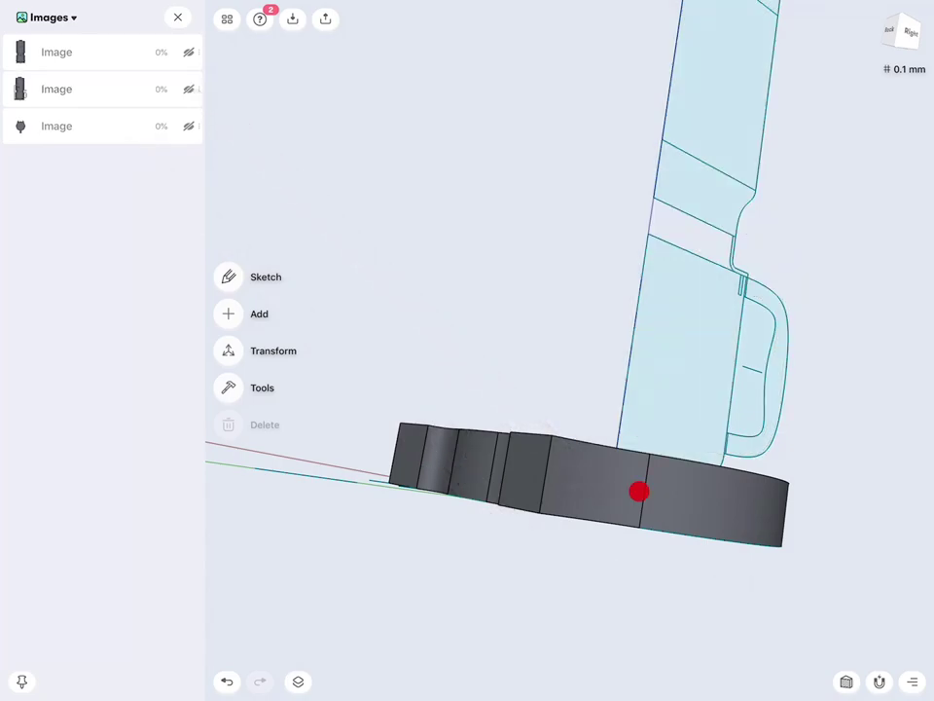
Orbit around the merged base to inspect it from low side angles.
{"action": "middle_click_drag", "start_coordinate": [638, 491], "coordinate": [661, 550]}
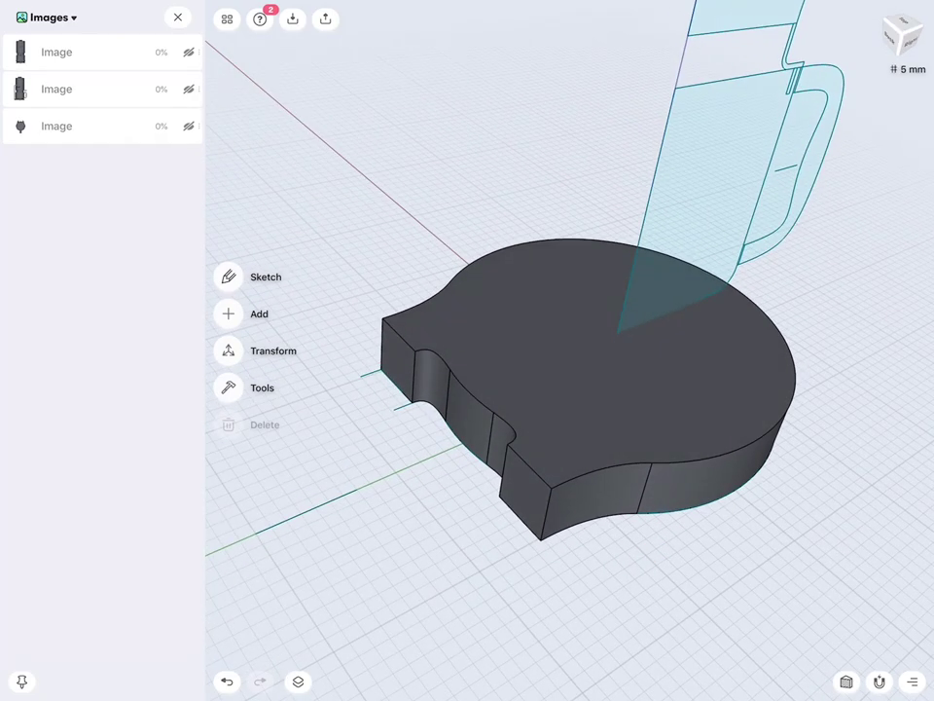
{"action": "left_click", "coordinate": [691, 496]}
{"action": "left_click", "coordinate": [652, 552]}
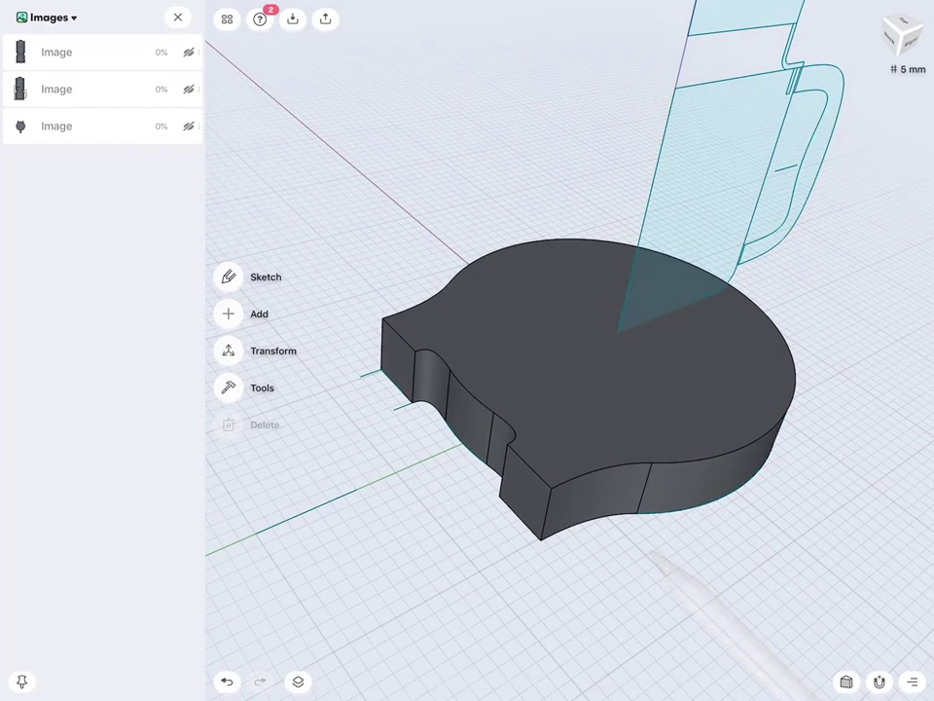
{"action": "mouse_move", "coordinate": [558, 575]}
{"action": "middle_mouse_down"}
{"action": "mouse_move", "coordinate": [588, 610]}
{"action": "mouse_move", "coordinate": [739, 590]}
{"action": "middle_mouse_up"}
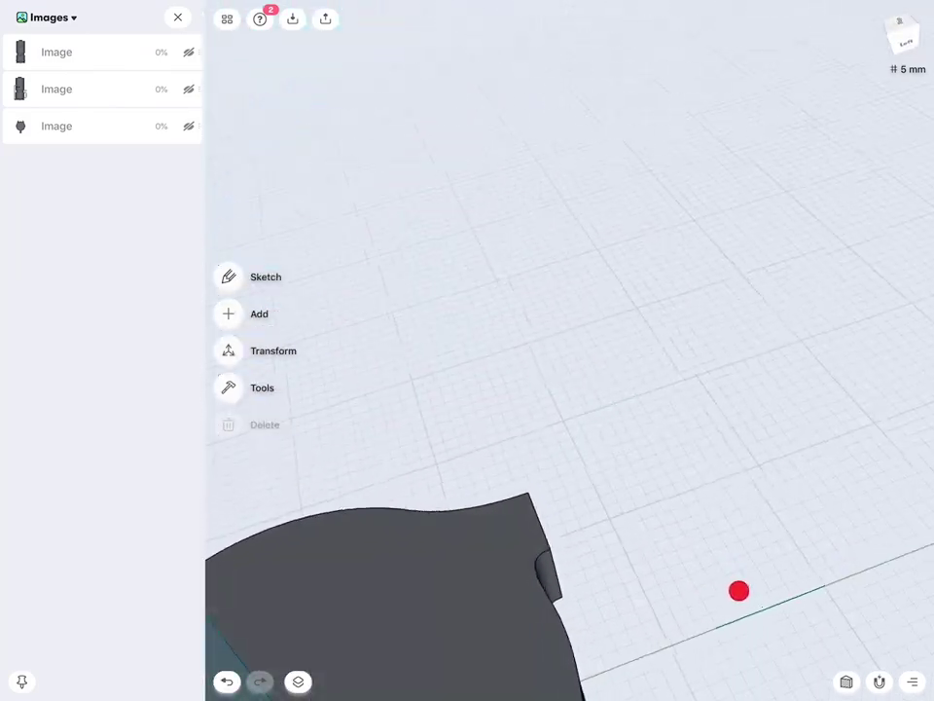
{"action": "middle_click_drag", "start_coordinate": [739, 590], "coordinate": [611, 571]}
{"action": "mouse_move", "coordinate": [728, 380]}
{"action": "middle_mouse_down", "text": "shift"}
{"action": "mouse_move", "coordinate": [852, 327]}
{"action": "mouse_move", "coordinate": [788, 335]}
{"action": "mouse_move", "coordinate": [813, 337]}
{"action": "middle_mouse_up", "text": "shift"}
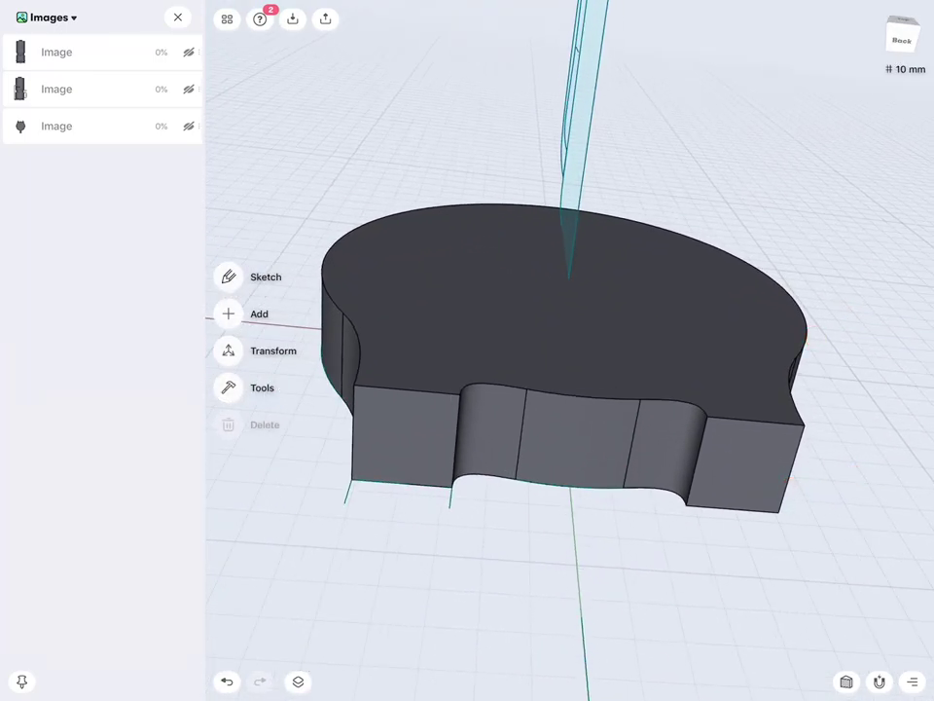
Fillet the base's two top outer edges at 11 mm.
{"action": "left_click", "coordinate": [330, 297]}
{"action": "left_click", "coordinate": [601, 398]}
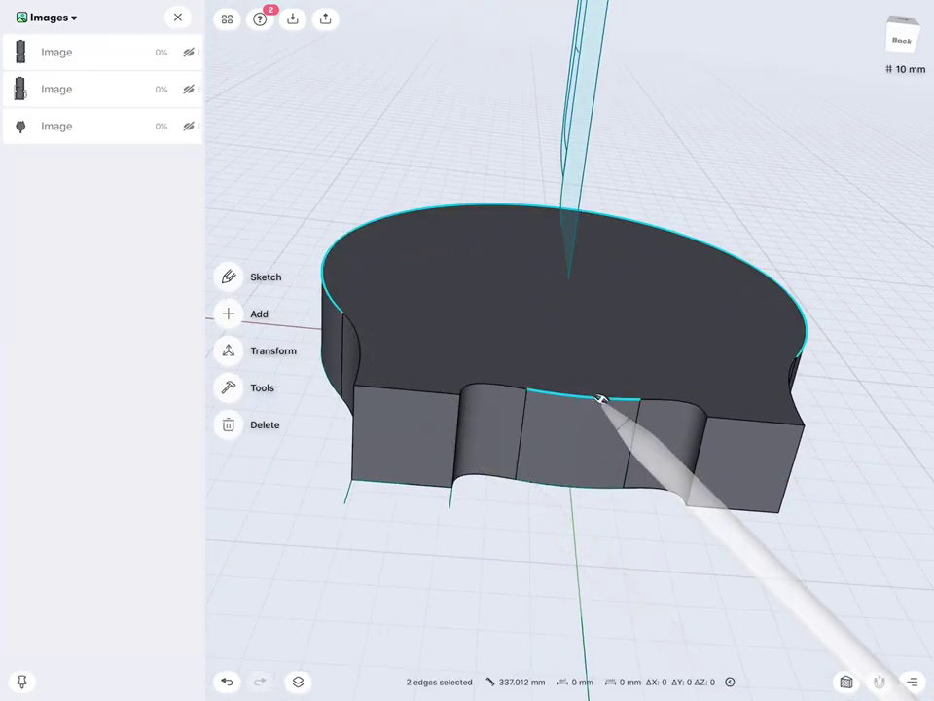
{"action": "left_click_drag", "start_coordinate": [601, 398], "coordinate": [611, 387]}
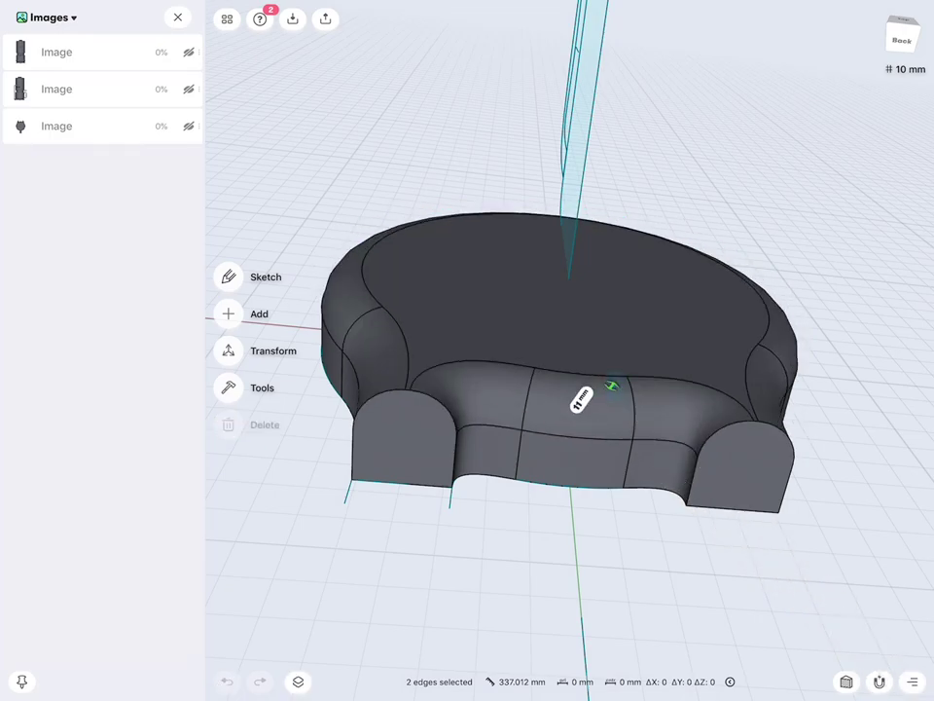
Orbit around the filleted base and switch the outliner to the Bodies list.
{"action": "mouse_move", "coordinate": [818, 449]}
{"action": "left_mouse_down"}
{"action": "mouse_move", "coordinate": [653, 446]}
{"action": "mouse_move", "coordinate": [563, 389]}
{"action": "mouse_move", "coordinate": [639, 421]}
{"action": "mouse_move", "coordinate": [757, 451]}
{"action": "mouse_move", "coordinate": [842, 453]}
{"action": "mouse_move", "coordinate": [847, 369]}
{"action": "mouse_move", "coordinate": [827, 448]}
{"action": "left_mouse_up"}
{"action": "middle_click_drag", "start_coordinate": [655, 524], "coordinate": [757, 534]}
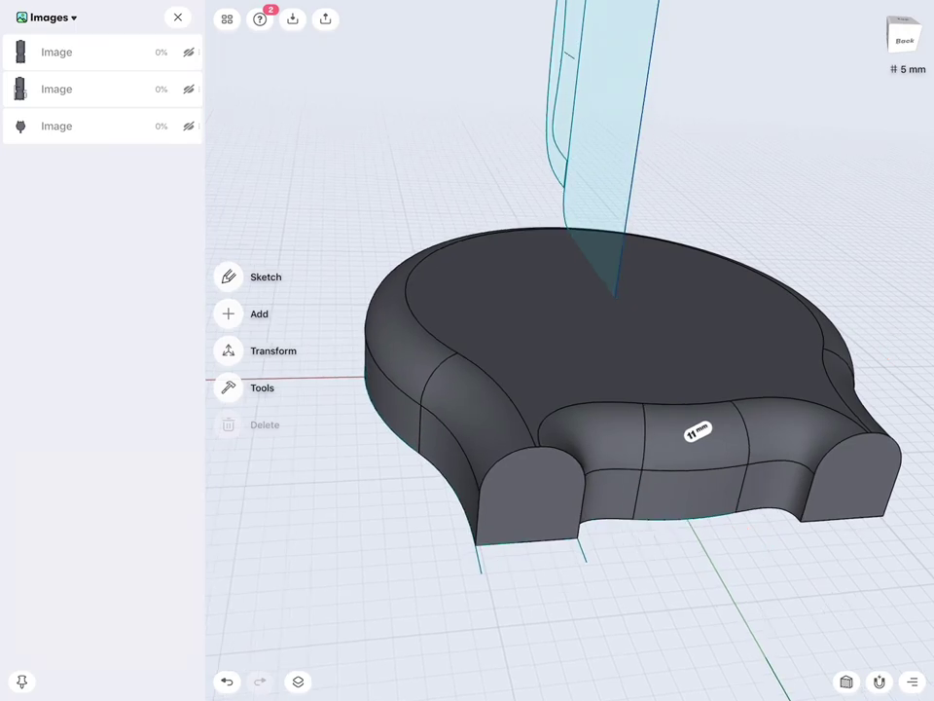
{"action": "left_click", "coordinate": [60, 17]}
{"action": "left_click", "coordinate": [63, 48]}
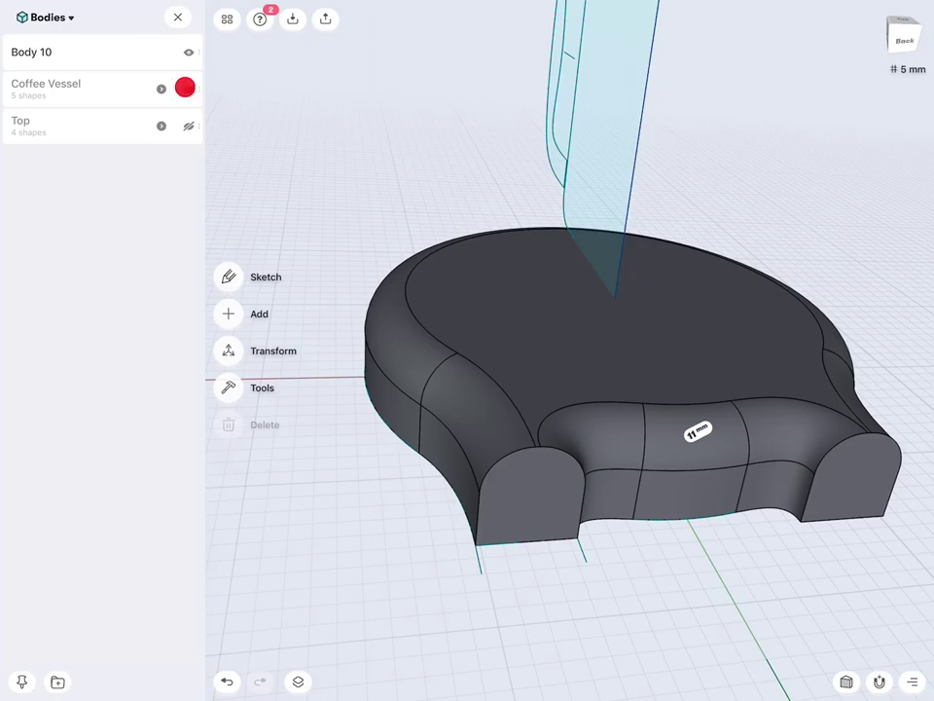
Unhide the Coffee Vessel and zoom out to see it resting on the filleted base.
{"action": "left_click", "coordinate": [184, 87]}
{"action": "left_click_drag", "start_coordinate": [676, 563], "coordinate": [746, 548]}
{"action": "mouse_move", "coordinate": [721, 505]}
{"action": "left_mouse_down"}
{"action": "mouse_move", "coordinate": [786, 488]}
{"action": "mouse_move", "coordinate": [852, 486]}
{"action": "mouse_move", "coordinate": [817, 492]}
{"action": "left_mouse_up"}
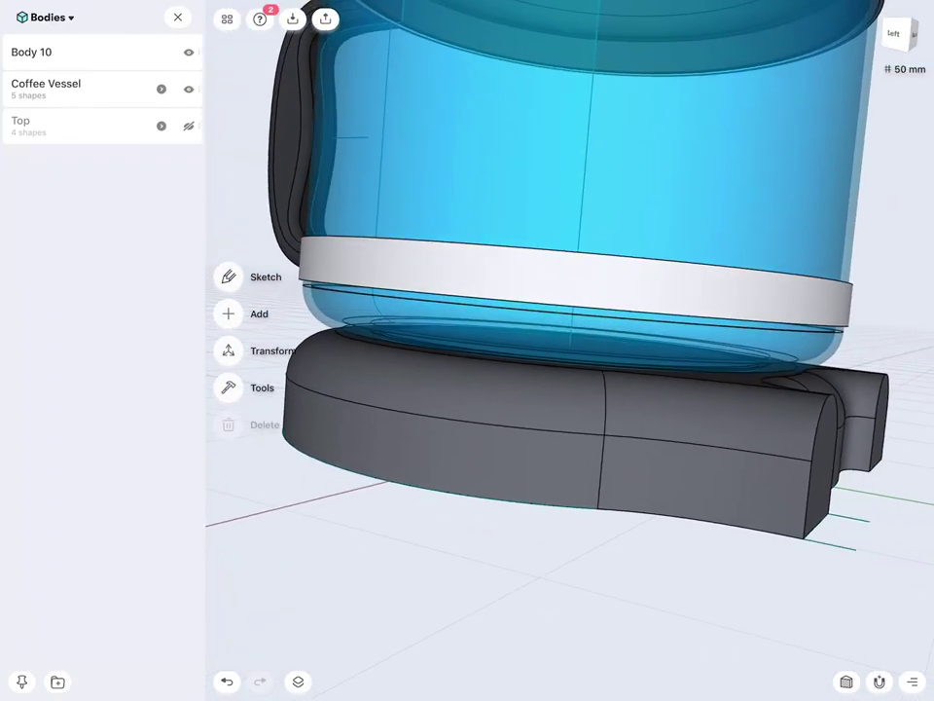
{"action": "scroll", "coordinate": [746, 492], "scroll_direction": "down", "scroll_amount": 3}
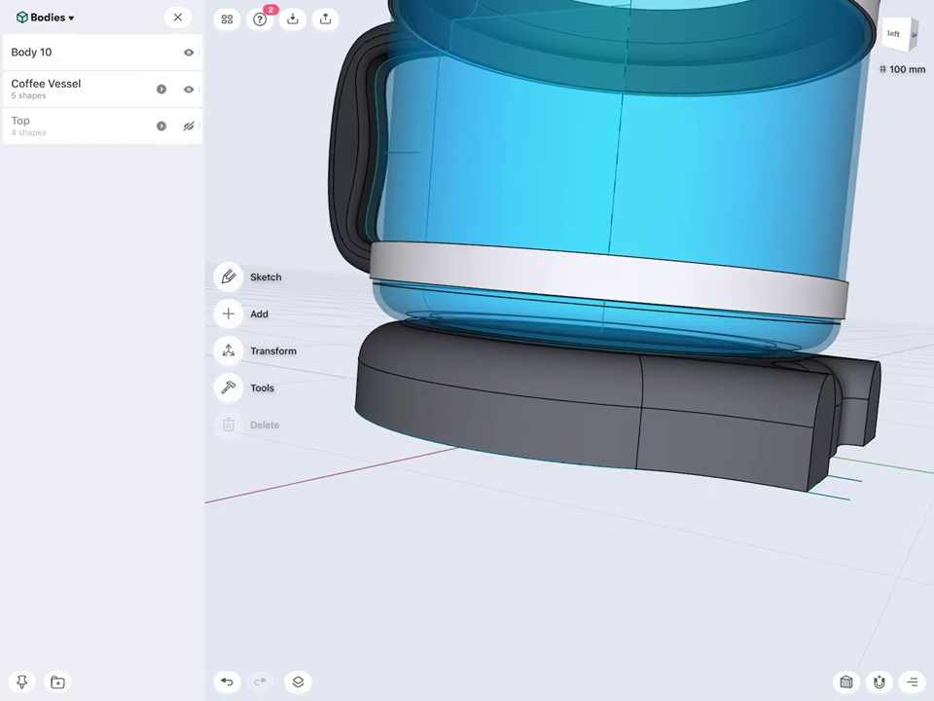
{"action": "left_click", "coordinate": [230, 388]}
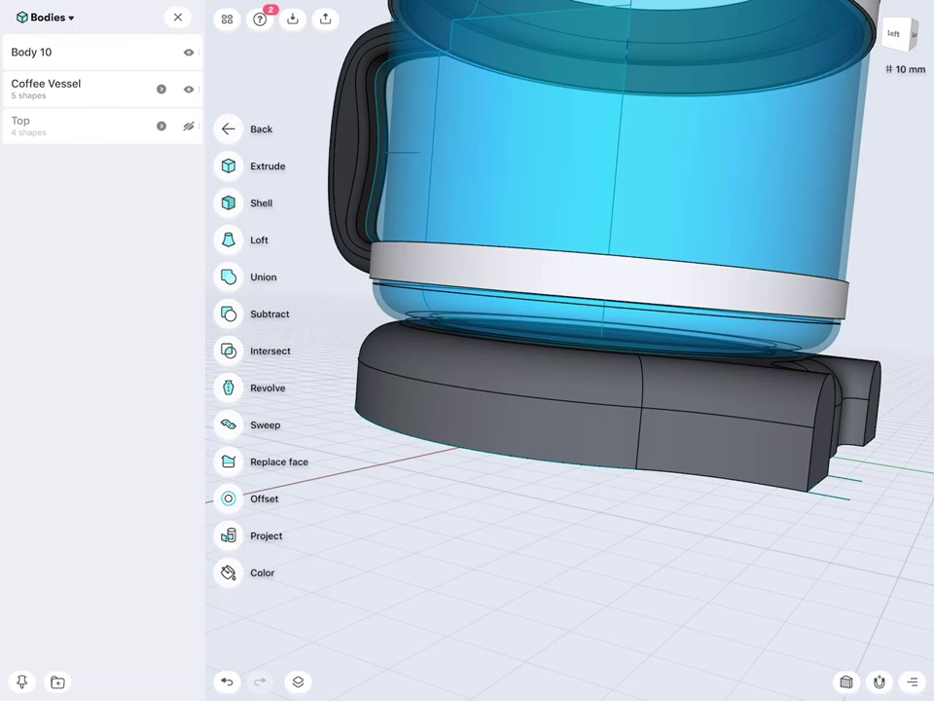
Subtract the Coffee Vessel from Body 10 with Keep Original enabled.
{"action": "left_click", "coordinate": [229, 314]}
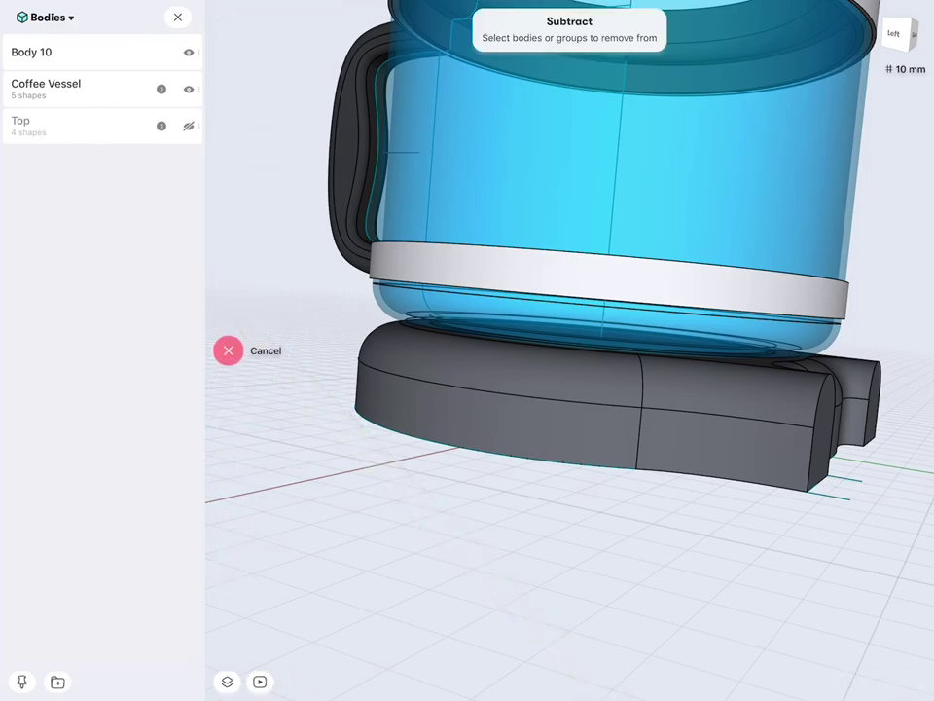
{"action": "left_click", "coordinate": [464, 417]}
{"action": "left_click", "coordinate": [229, 332]}
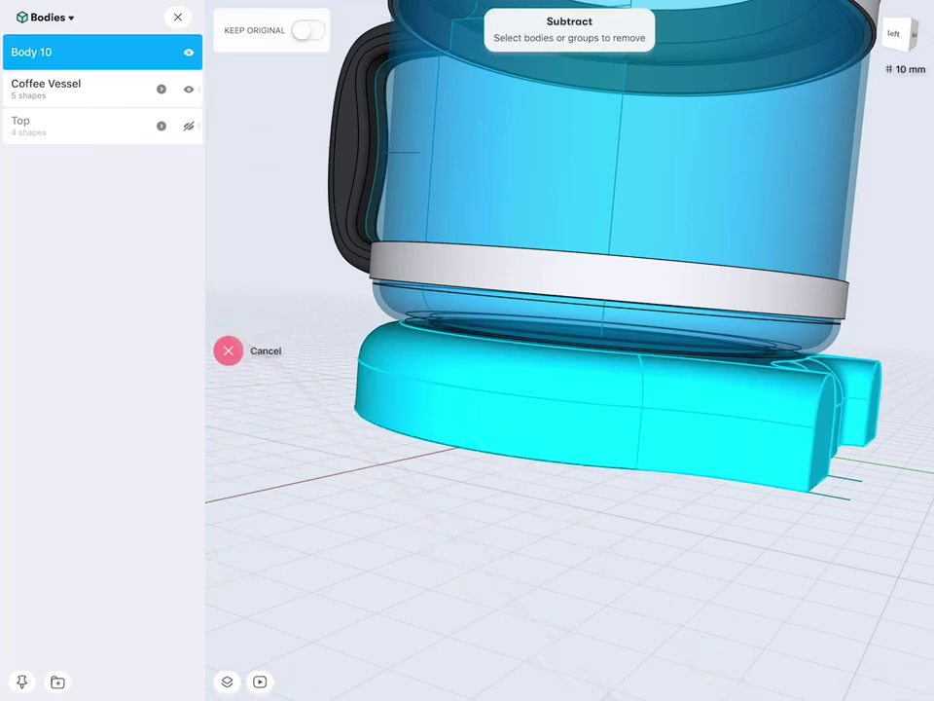
{"action": "left_click", "coordinate": [834, 228]}
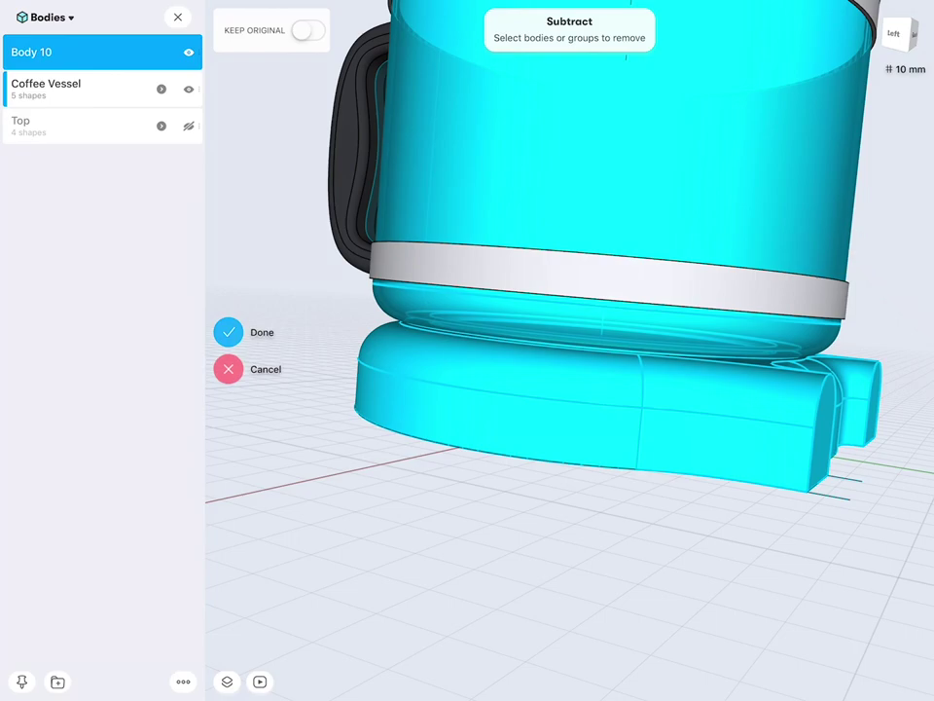
{"action": "left_click", "coordinate": [308, 30]}
{"action": "left_click", "coordinate": [229, 332]}
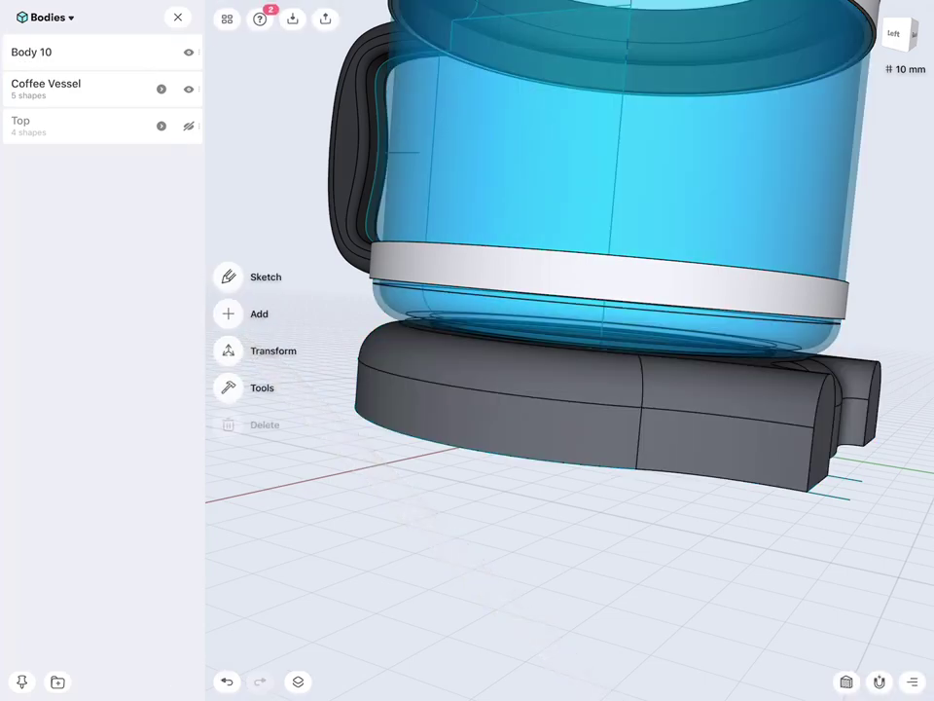
Hide the Coffee Vessel body and browse the Images and Planes lists.
{"action": "left_click", "coordinate": [188, 88]}
{"action": "middle_click_drag", "start_coordinate": [622, 467], "coordinate": [666, 492]}
{"action": "left_click", "coordinate": [46, 16]}
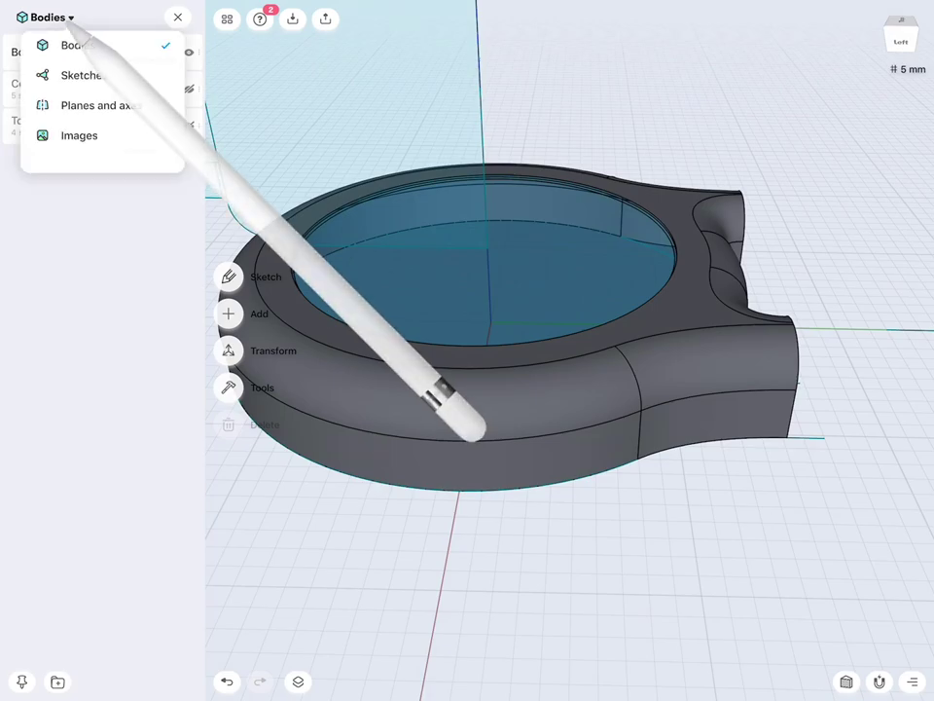
{"action": "left_click", "coordinate": [79, 135]}
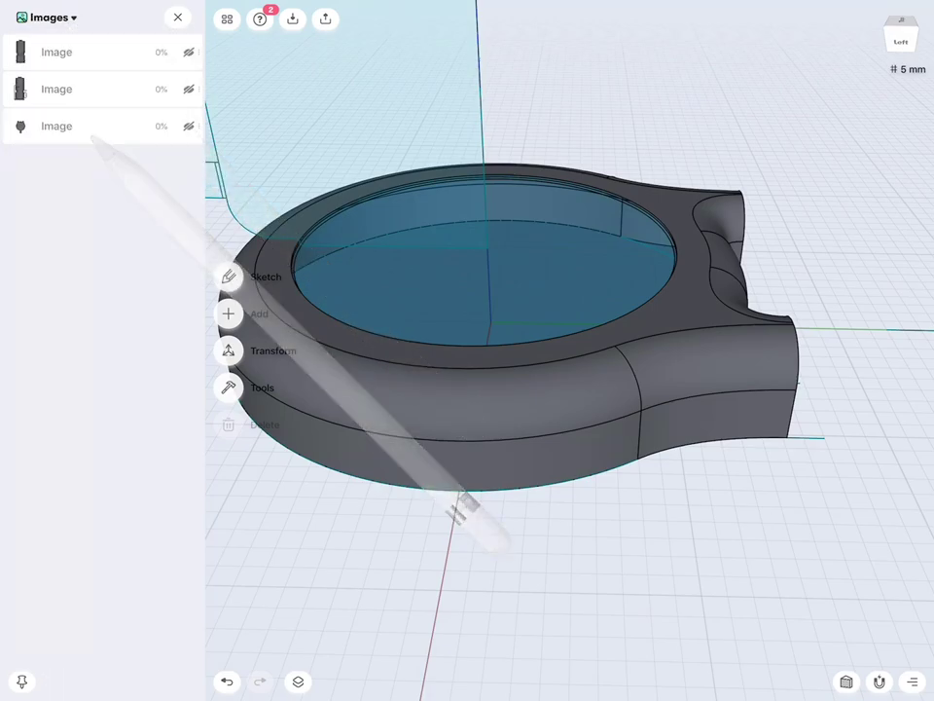
{"action": "left_click", "coordinate": [49, 17]}
{"action": "left_click", "coordinate": [101, 105]}
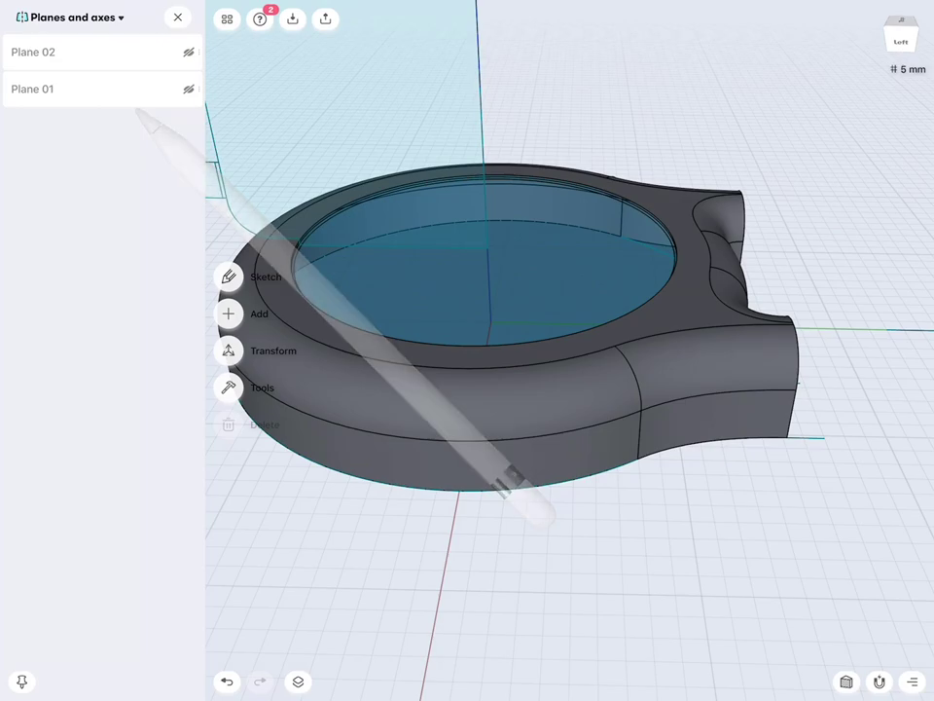
Hide the first and fourth sketch groups and reframe the cut base.
{"action": "left_click", "coordinate": [73, 16]}
{"action": "left_click", "coordinate": [84, 75]}
{"action": "left_click", "coordinate": [189, 52]}
{"action": "left_click", "coordinate": [189, 163]}
{"action": "middle_click_drag", "start_coordinate": [747, 418], "coordinate": [816, 428]}
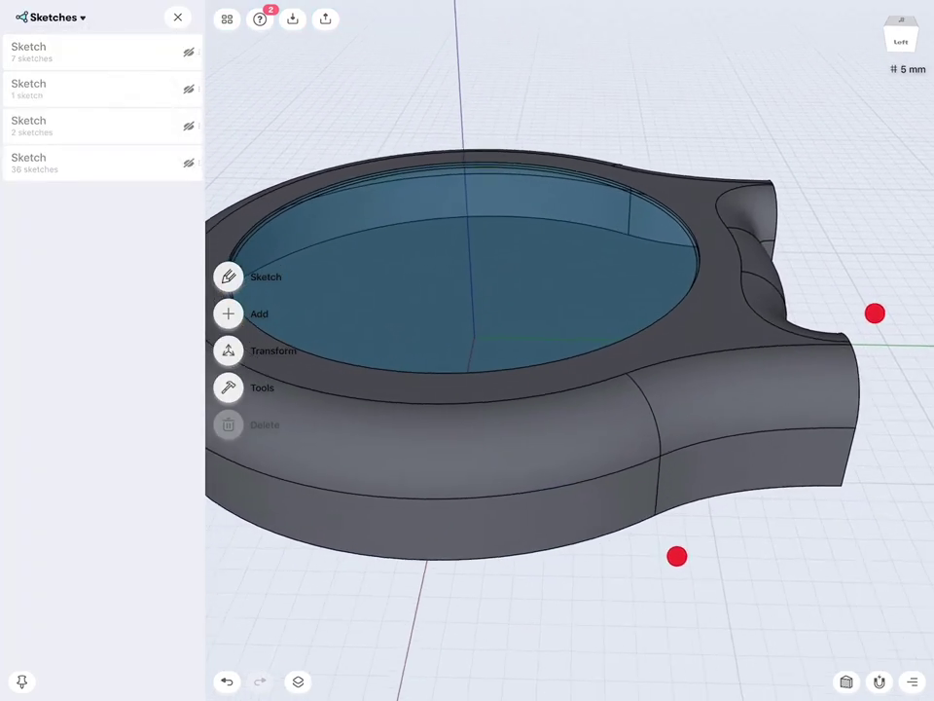
{"action": "scroll", "coordinate": [771, 321], "scroll_direction": "up", "scroll_amount": 3}
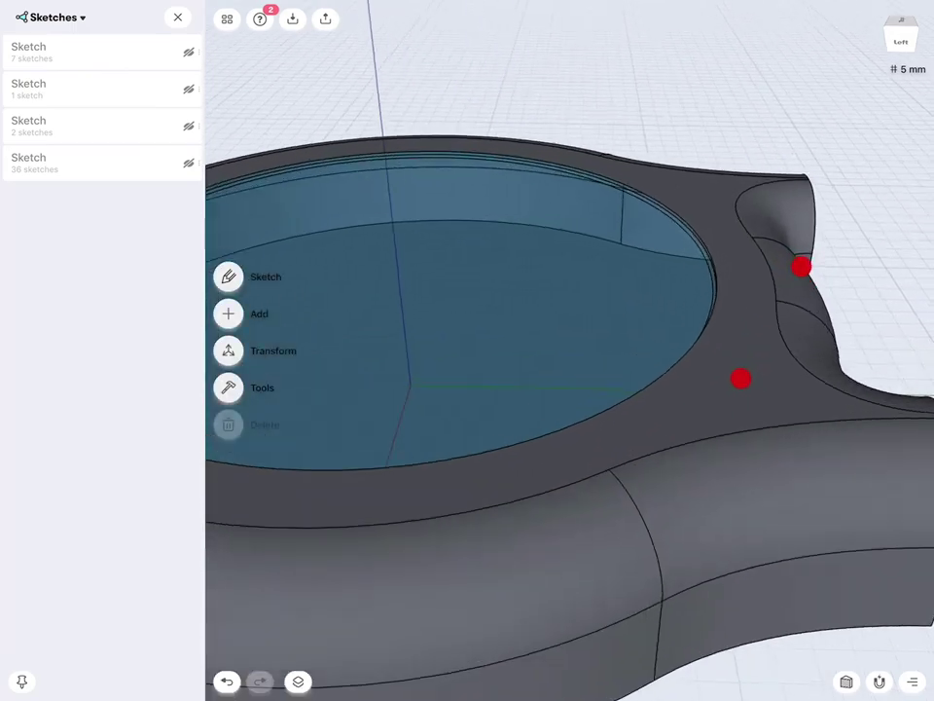
{"action": "scroll", "coordinate": [755, 346], "scroll_direction": "up", "scroll_amount": 3}
{"action": "scroll", "coordinate": [827, 263], "scroll_direction": "down", "scroll_amount": 4}
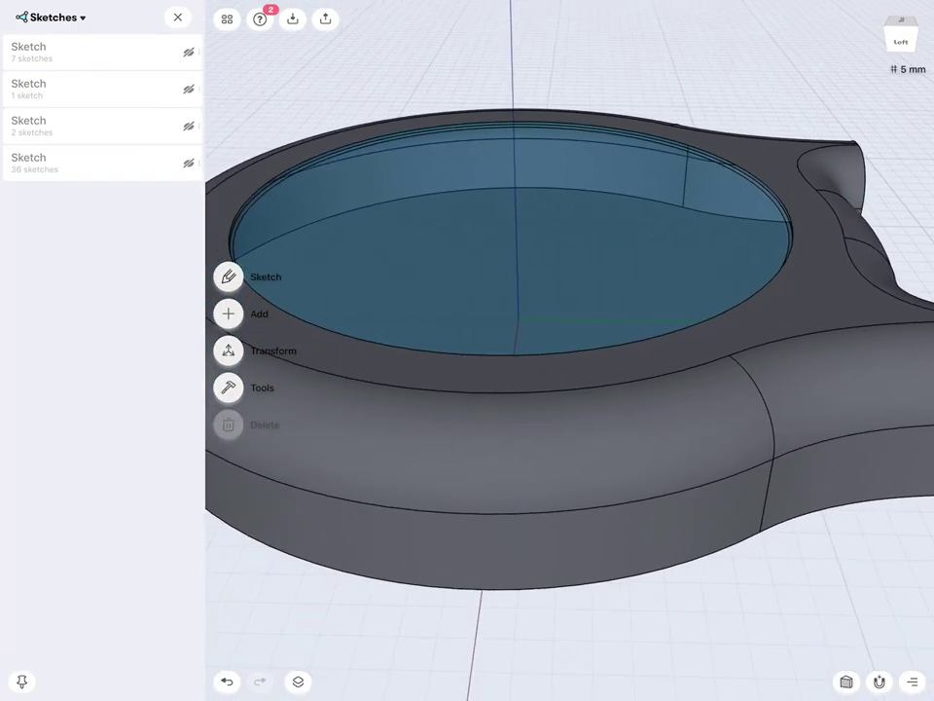
{"action": "left_click", "coordinate": [228, 387]}
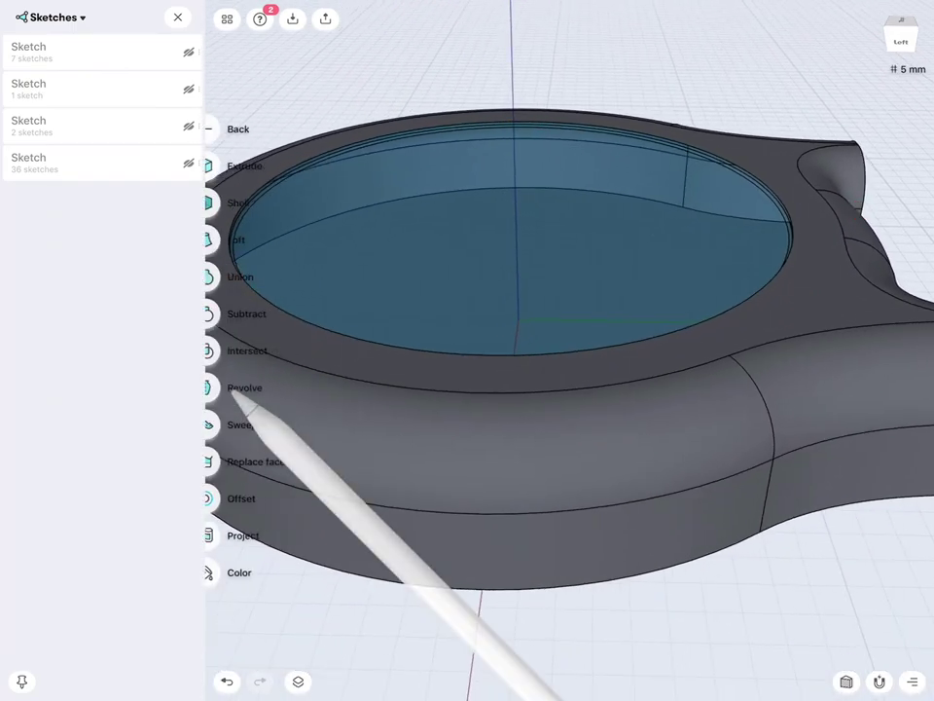
Paint the round base body orange with the Color tool's colour wheel.
{"action": "left_click", "coordinate": [228, 572]}
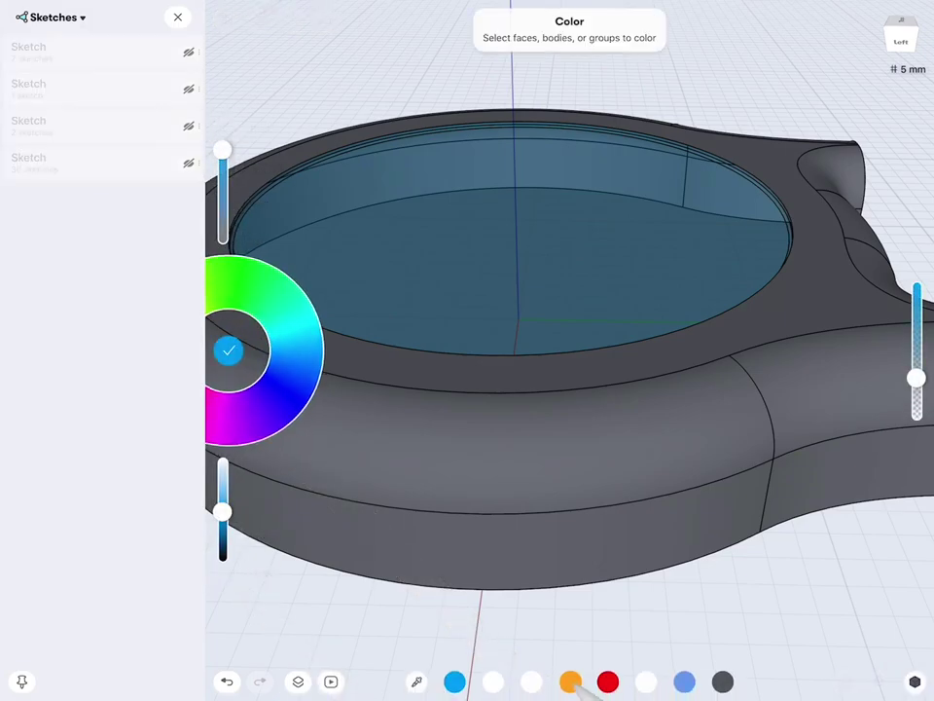
{"action": "left_click_drag", "start_coordinate": [243, 433], "coordinate": [292, 408]}
{"action": "left_click", "coordinate": [637, 535]}
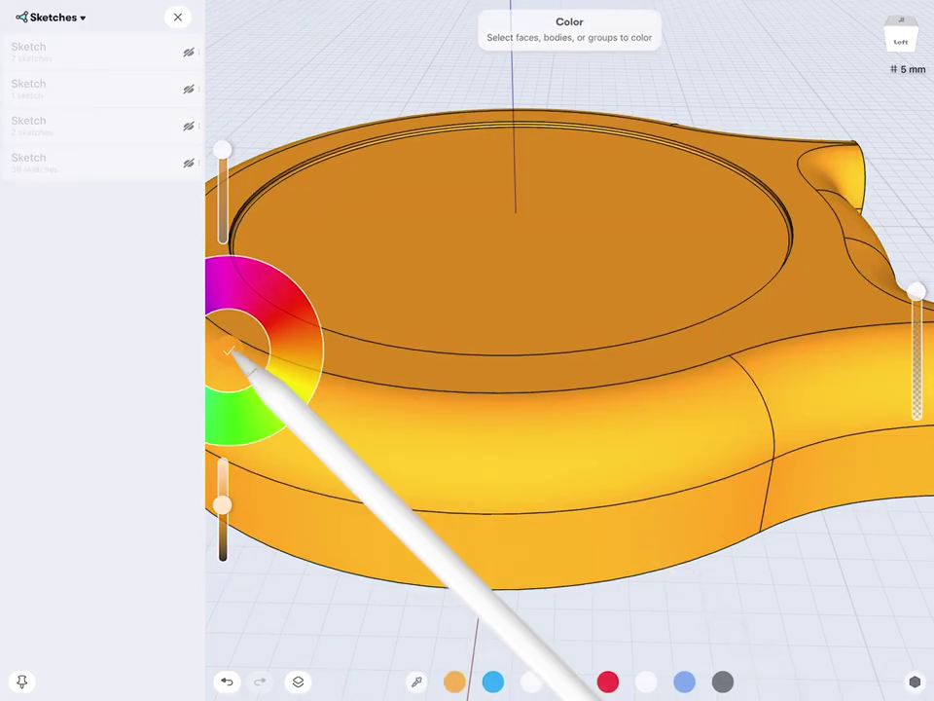
{"action": "left_click", "coordinate": [228, 350]}
{"action": "scroll", "coordinate": [778, 243], "scroll_direction": "up", "scroll_amount": 3}
{"action": "scroll", "coordinate": [748, 274], "scroll_direction": "up", "scroll_amount": 3}
{"action": "scroll", "coordinate": [749, 274], "scroll_direction": "down", "scroll_amount": 2}
{"action": "mouse_move", "coordinate": [685, 419]}
{"action": "left_mouse_down"}
{"action": "mouse_move", "coordinate": [677, 305]}
{"action": "mouse_move", "coordinate": [663, 309]}
{"action": "mouse_move", "coordinate": [663, 294]}
{"action": "mouse_move", "coordinate": [676, 301]}
{"action": "left_mouse_up"}
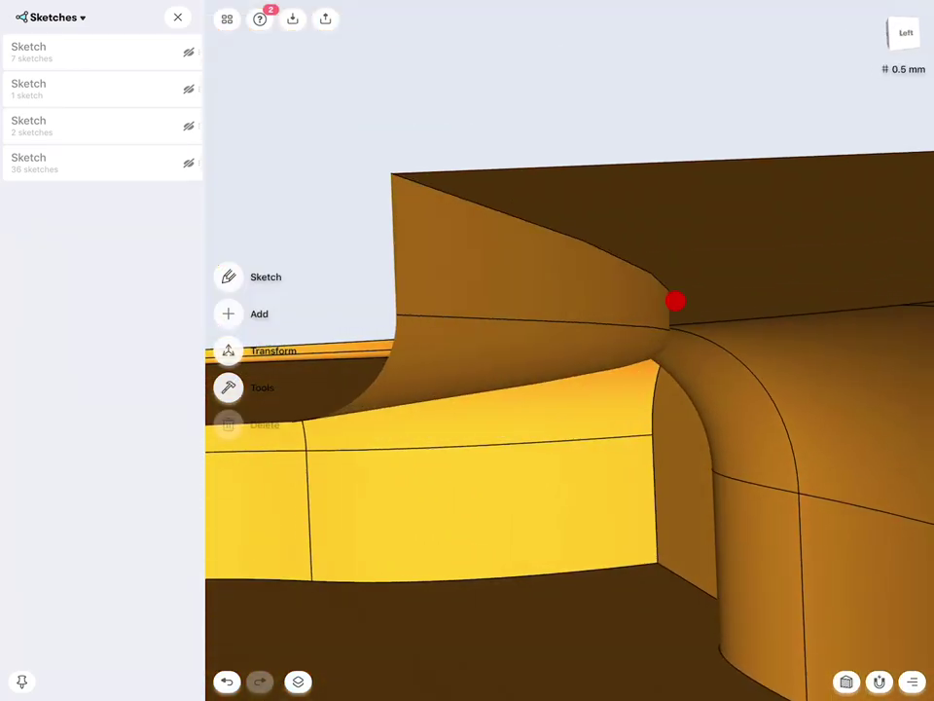
{"action": "scroll", "coordinate": [676, 300], "scroll_direction": "down", "scroll_amount": 5}
Offset the groove's flange edge outward into a curved wall.
{"action": "left_click", "coordinate": [573, 340]}
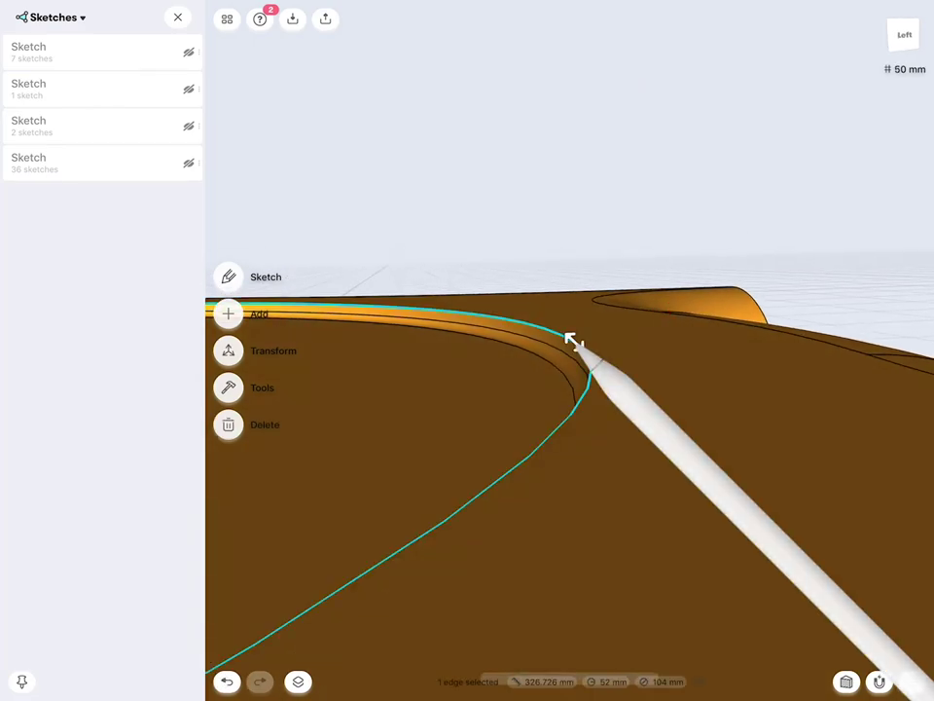
{"action": "left_click_drag", "start_coordinate": [573, 340], "coordinate": [587, 353]}
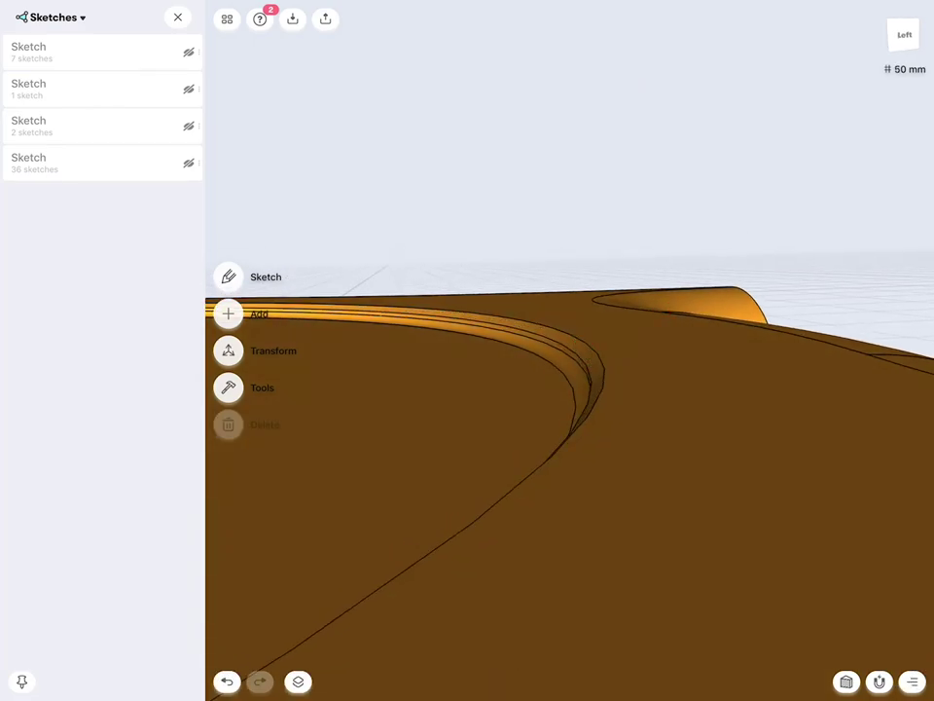
{"action": "left_click", "coordinate": [227, 682]}
{"action": "left_click", "coordinate": [588, 353]}
{"action": "mouse_move", "coordinate": [584, 351]}
{"action": "left_mouse_down"}
{"action": "mouse_move", "coordinate": [575, 341]}
{"action": "mouse_move", "coordinate": [583, 348]}
{"action": "left_mouse_up"}
{"action": "scroll", "coordinate": [696, 418], "scroll_direction": "up", "scroll_amount": 3}
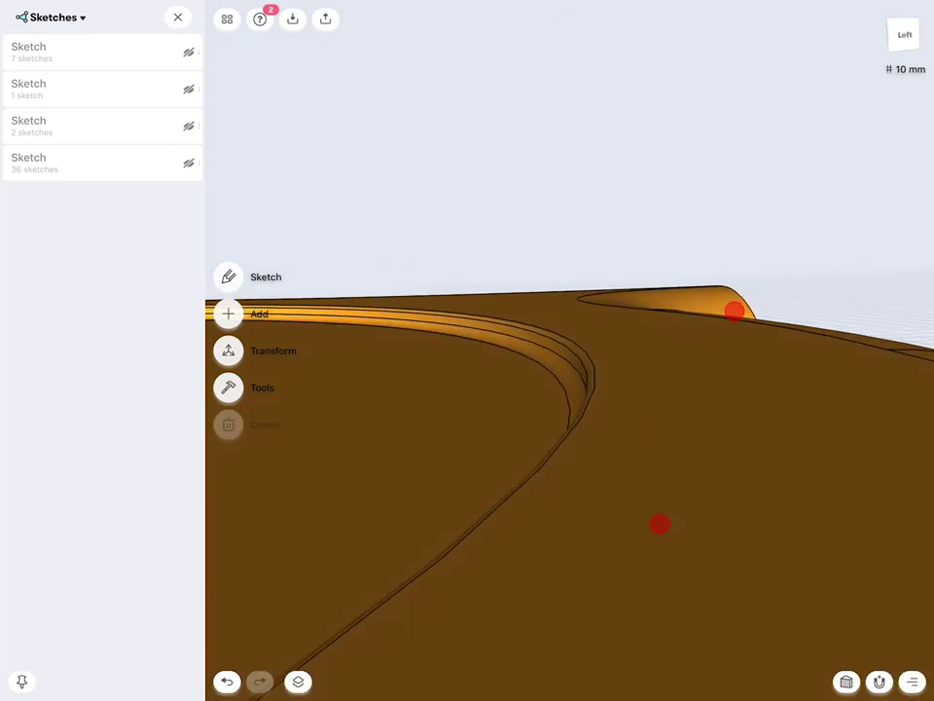
Round the groove edge with a 0.25 mm fillet.
{"action": "left_click", "coordinate": [582, 362]}
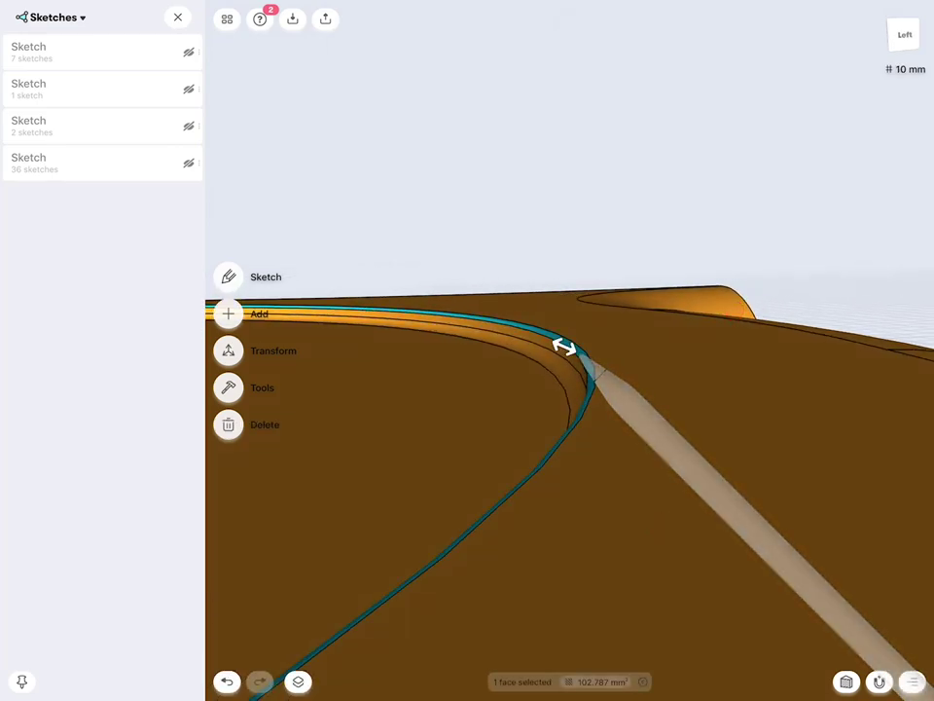
{"action": "scroll", "coordinate": [768, 369], "scroll_direction": "down", "scroll_amount": 3}
{"action": "scroll", "coordinate": [769, 367], "scroll_direction": "down", "scroll_amount": 2}
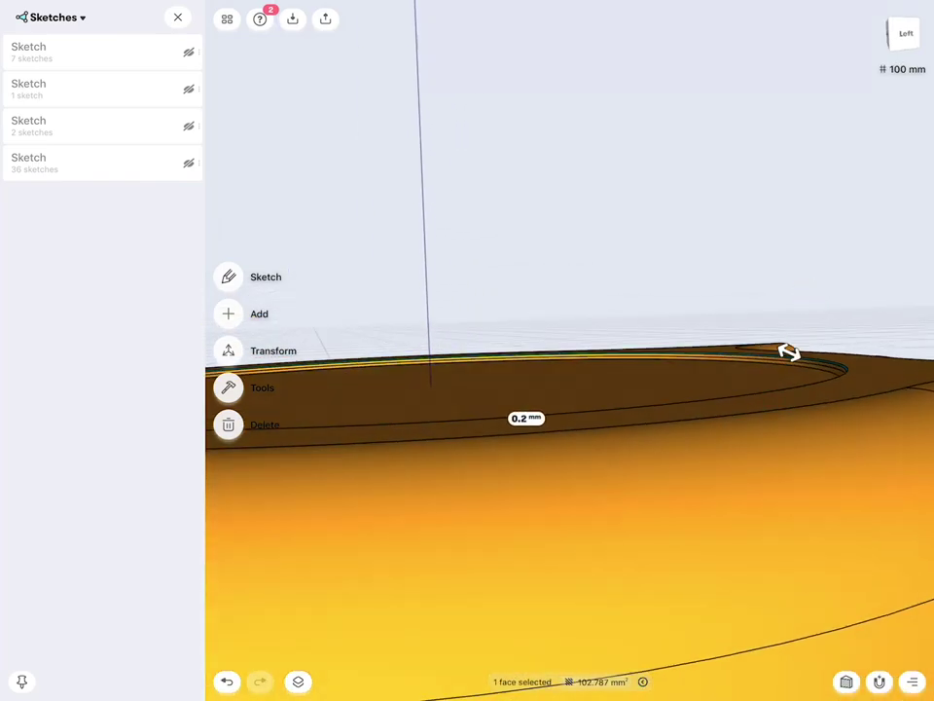
{"action": "left_click", "coordinate": [526, 417]}
{"action": "left_click", "coordinate": [513, 425]}
{"action": "left_click", "coordinate": [564, 408]}
{"action": "scroll", "coordinate": [794, 355], "scroll_direction": "up", "scroll_amount": 3}
{"action": "scroll", "coordinate": [763, 375], "scroll_direction": "up", "scroll_amount": 3}
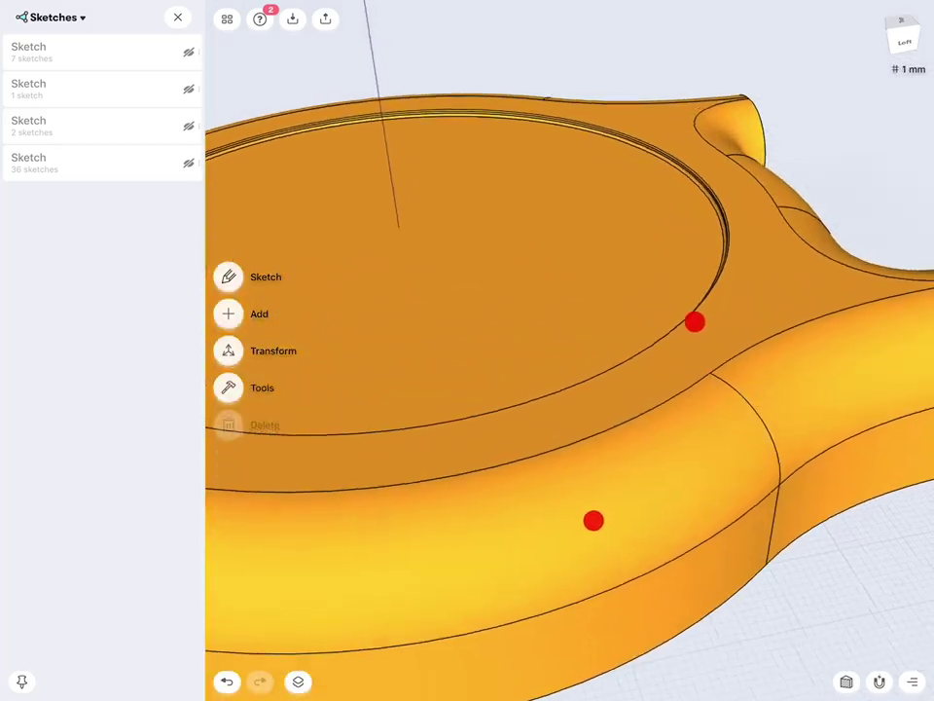
{"action": "scroll", "coordinate": [642, 420], "scroll_direction": "up", "scroll_amount": 2}
Select the groove's cylindrical face from a low grazing view.
{"action": "mouse_move", "coordinate": [661, 304]}
{"action": "middle_mouse_down"}
{"action": "mouse_move", "coordinate": [783, 302]}
{"action": "mouse_move", "coordinate": [806, 312]}
{"action": "mouse_move", "coordinate": [692, 269]}
{"action": "mouse_move", "coordinate": [731, 249]}
{"action": "mouse_move", "coordinate": [726, 230]}
{"action": "middle_mouse_up"}
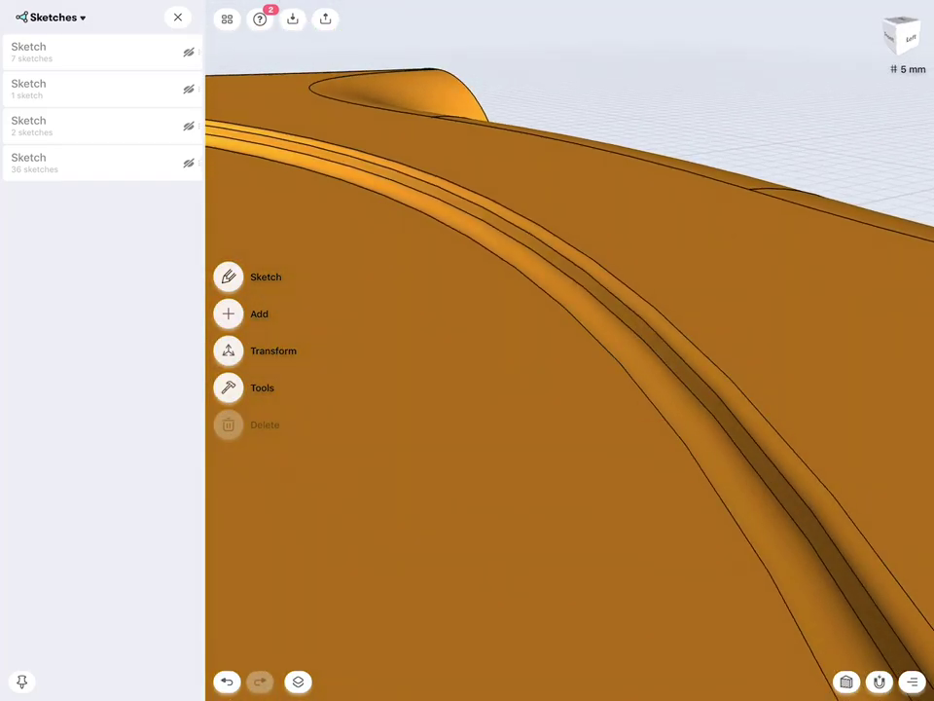
{"action": "left_click", "coordinate": [536, 257]}
{"action": "middle_click_drag", "start_coordinate": [536, 257], "coordinate": [733, 251]}
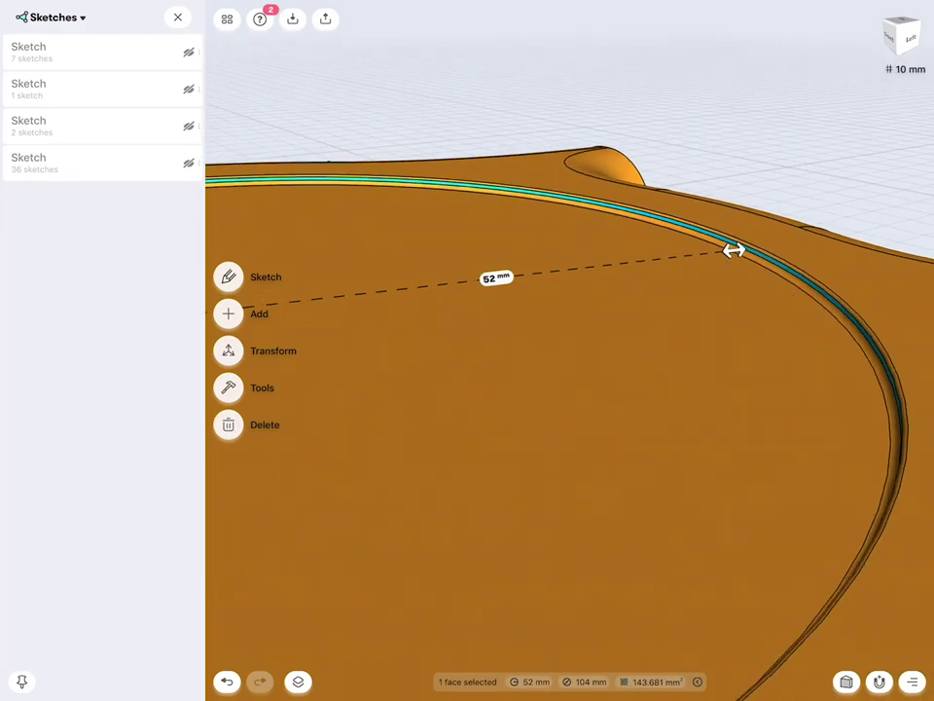
{"action": "mouse_move", "coordinate": [733, 251]}
{"action": "middle_mouse_down"}
{"action": "mouse_move", "coordinate": [788, 304]}
{"action": "mouse_move", "coordinate": [705, 392]}
{"action": "middle_mouse_up"}
Set the groove face's cylinder radius to 52.25 mm.
{"action": "left_click", "coordinate": [552, 318]}
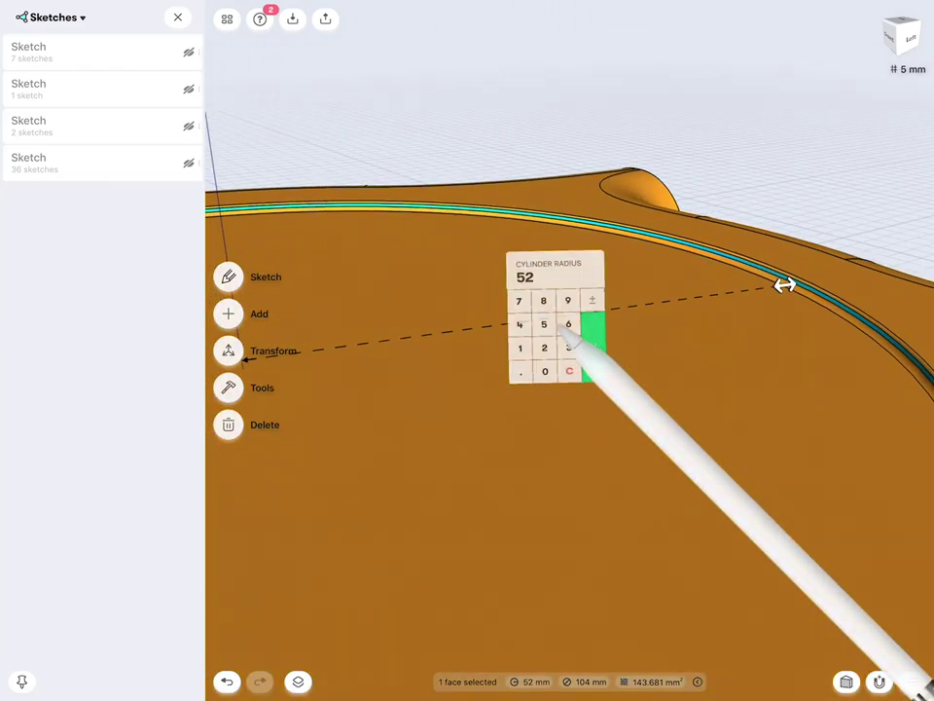
{"action": "left_click", "coordinate": [542, 325]}
{"action": "left_click", "coordinate": [542, 351]}
{"action": "left_click", "coordinate": [542, 378]}
{"action": "left_click", "coordinate": [542, 351]}
{"action": "left_click", "coordinate": [542, 325]}
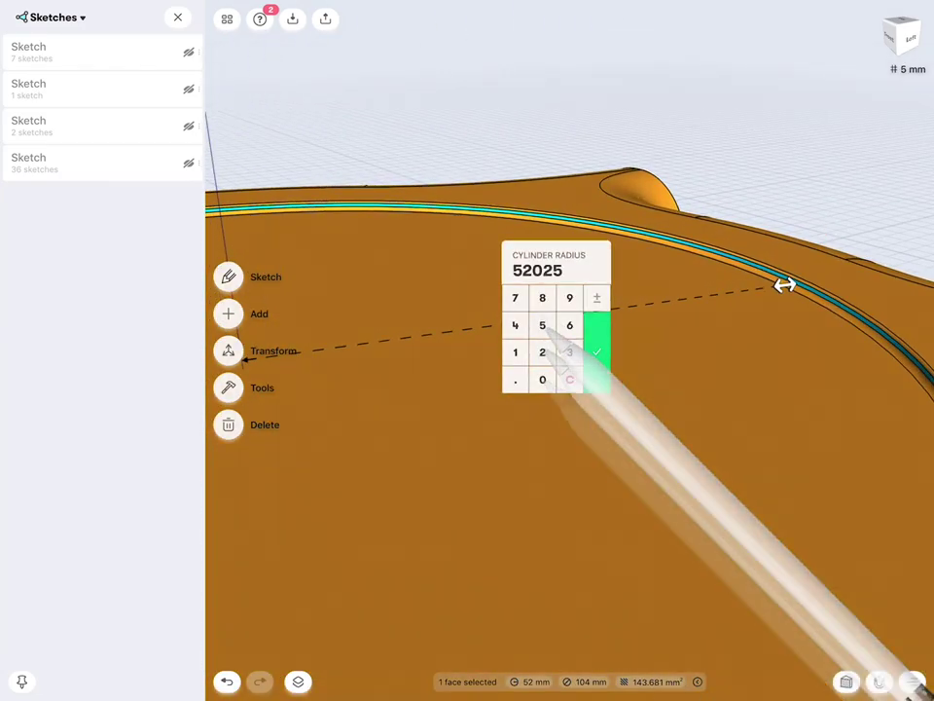
{"action": "left_click", "coordinate": [569, 379]}
{"action": "left_click", "coordinate": [542, 325]}
{"action": "left_click", "coordinate": [542, 352]}
{"action": "left_click", "coordinate": [515, 378]}
{"action": "left_click", "coordinate": [541, 351]}
{"action": "left_click", "coordinate": [542, 325]}
{"action": "left_click", "coordinate": [596, 352]}
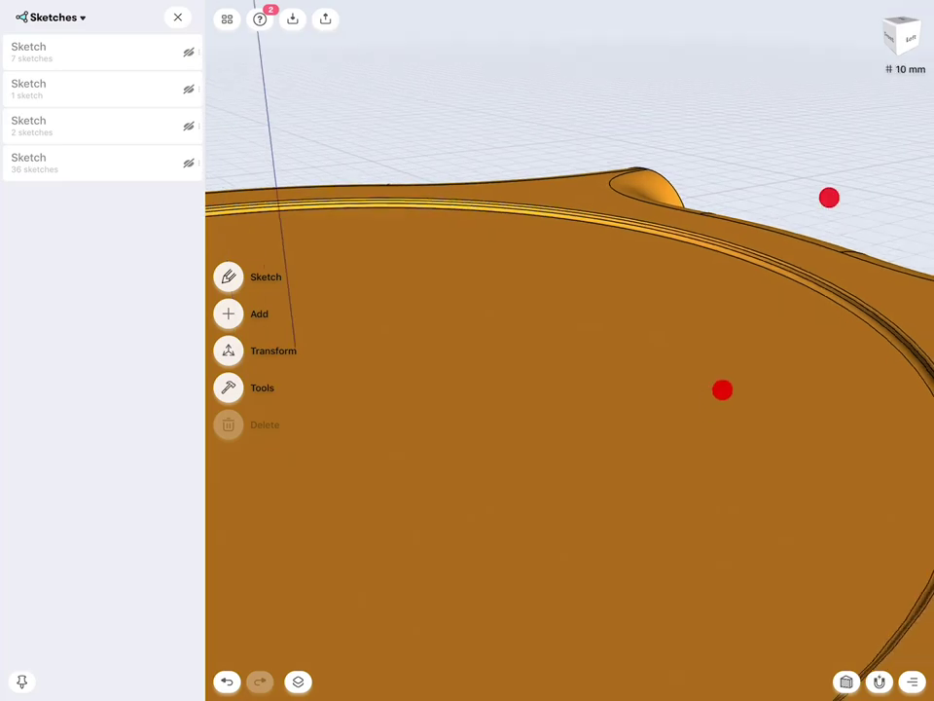
{"action": "scroll", "coordinate": [769, 292], "scroll_direction": "down", "scroll_amount": 5}
{"action": "left_click", "coordinate": [51, 16]}
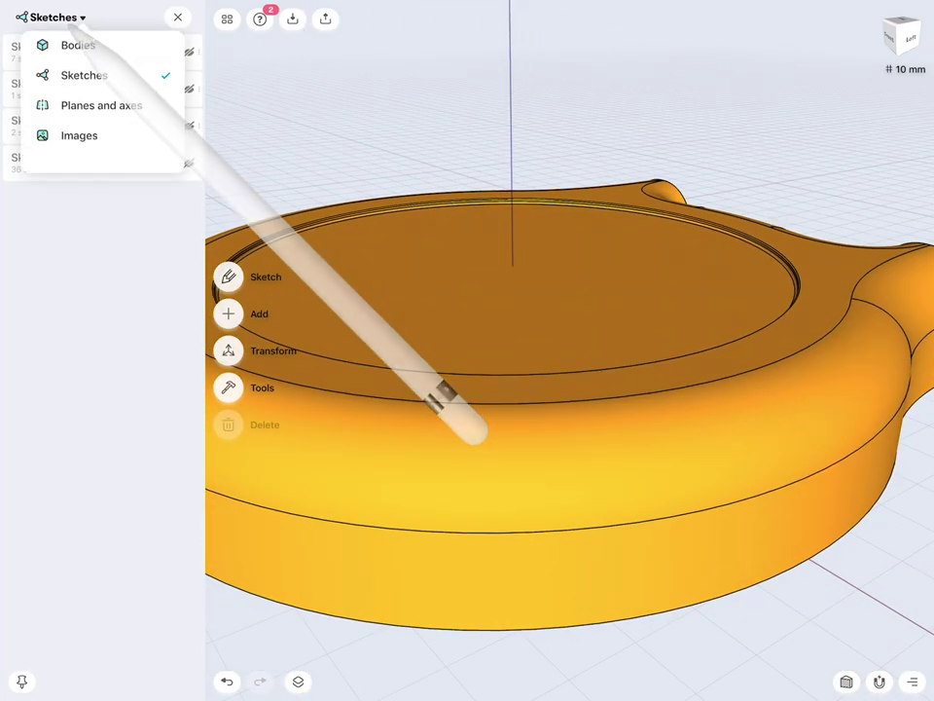
Unhide the Coffee Vessel in the Bodies list and switch to the Front view.
{"action": "left_click", "coordinate": [73, 44]}
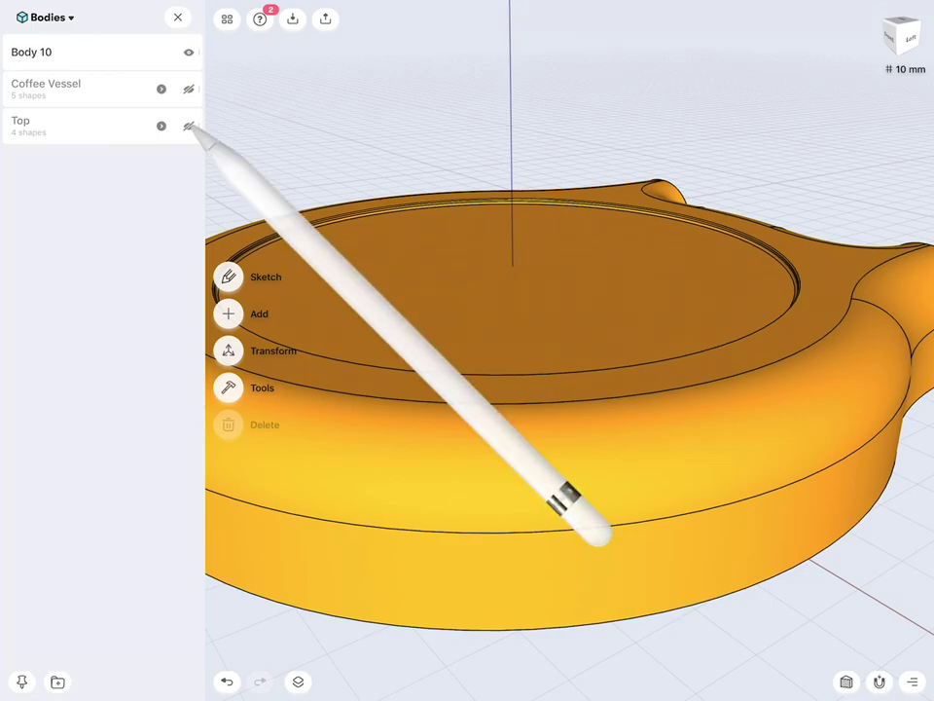
{"action": "left_click", "coordinate": [189, 88]}
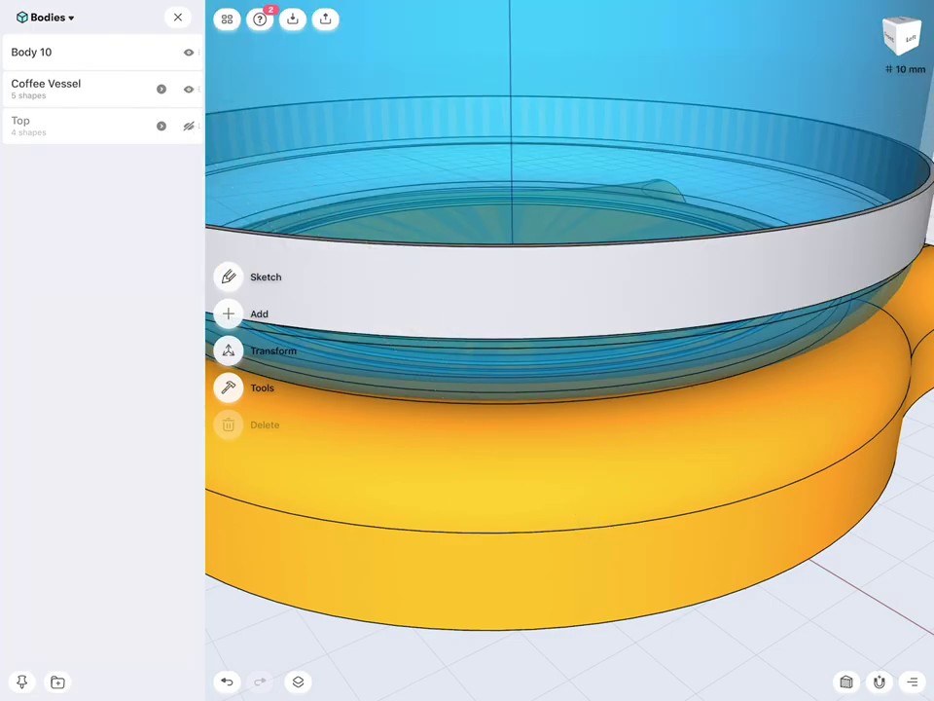
{"action": "left_click", "coordinate": [904, 39]}
{"action": "left_click", "coordinate": [818, 282]}
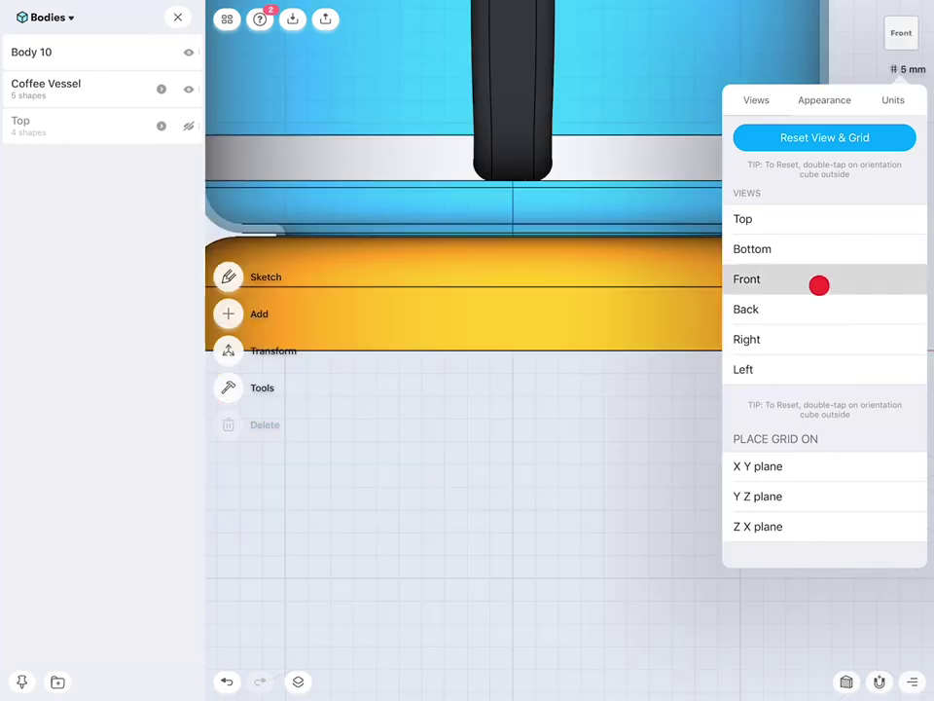
{"action": "left_click", "coordinate": [847, 681]}
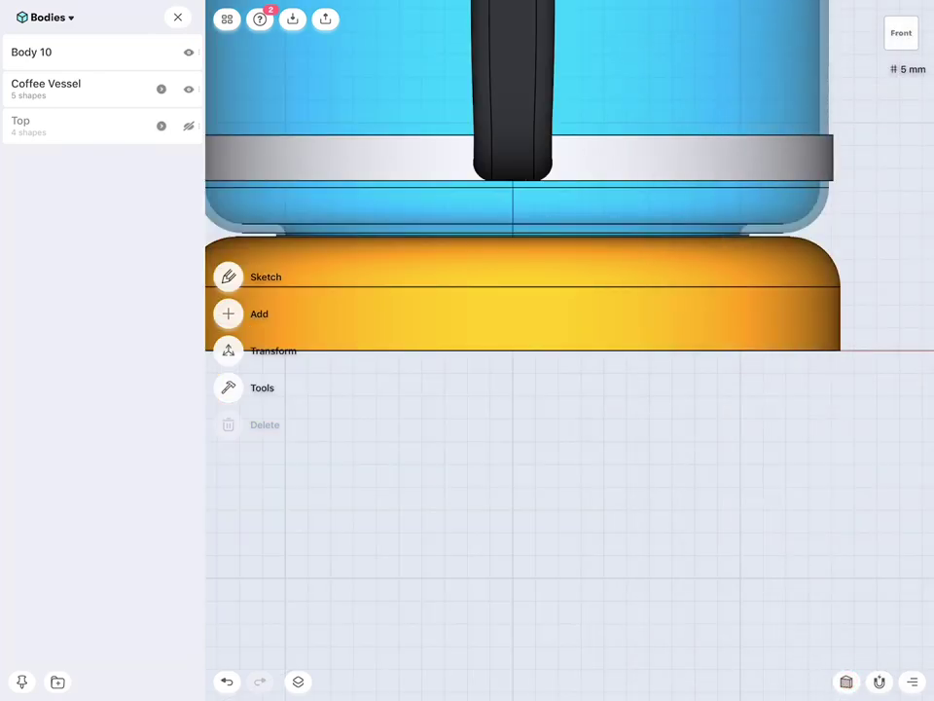
Inspect the vessel's fit in a front cross-section, then turn Section View off.
{"action": "left_click", "coordinate": [844, 679]}
{"action": "scroll", "coordinate": [526, 443], "scroll_direction": "up", "scroll_amount": 5}
{"action": "scroll", "coordinate": [584, 408], "scroll_direction": "up", "scroll_amount": 5}
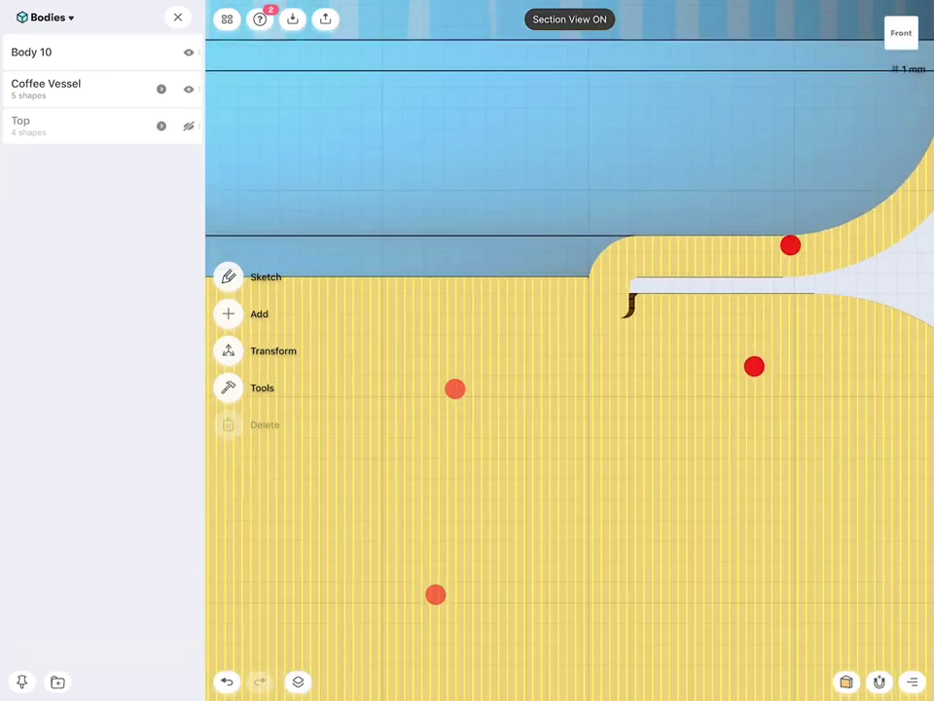
{"action": "scroll", "coordinate": [613, 389], "scroll_direction": "up", "scroll_amount": 3}
{"action": "scroll", "coordinate": [613, 379], "scroll_direction": "down", "scroll_amount": 2}
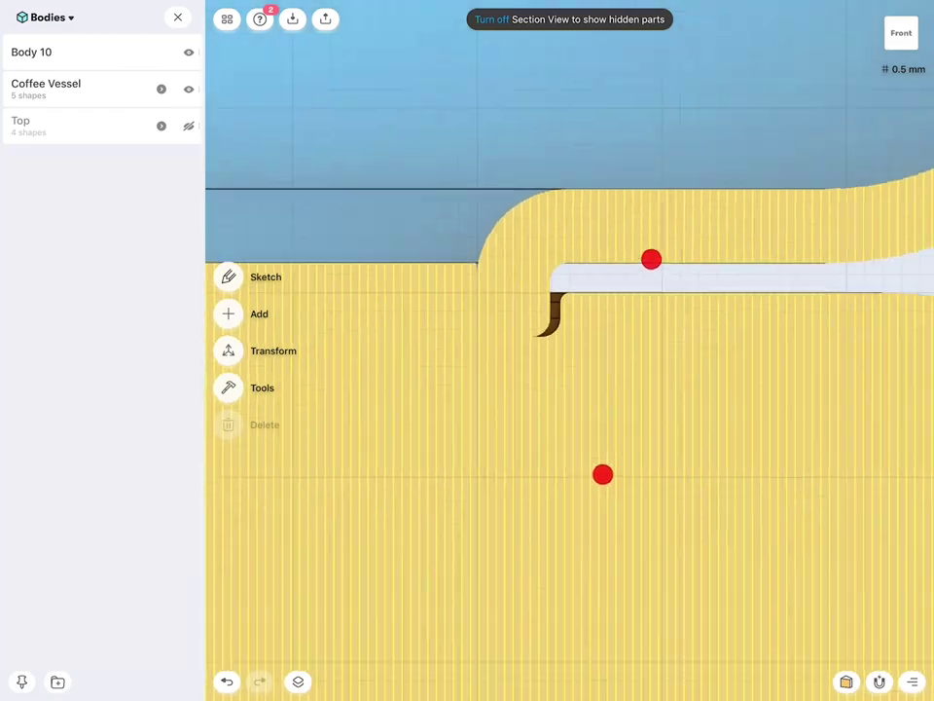
{"action": "scroll", "coordinate": [681, 350], "scroll_direction": "down", "scroll_amount": 5}
{"action": "scroll", "coordinate": [745, 331], "scroll_direction": "down", "scroll_amount": 3}
{"action": "left_click_drag", "start_coordinate": [755, 404], "coordinate": [801, 326]}
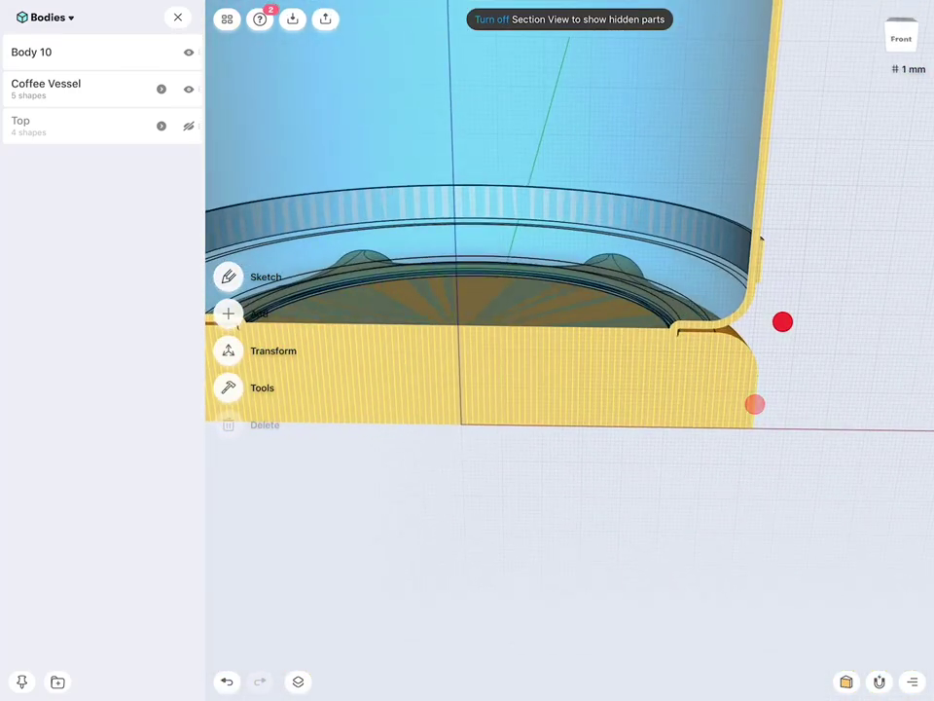
{"action": "left_click", "coordinate": [492, 19]}
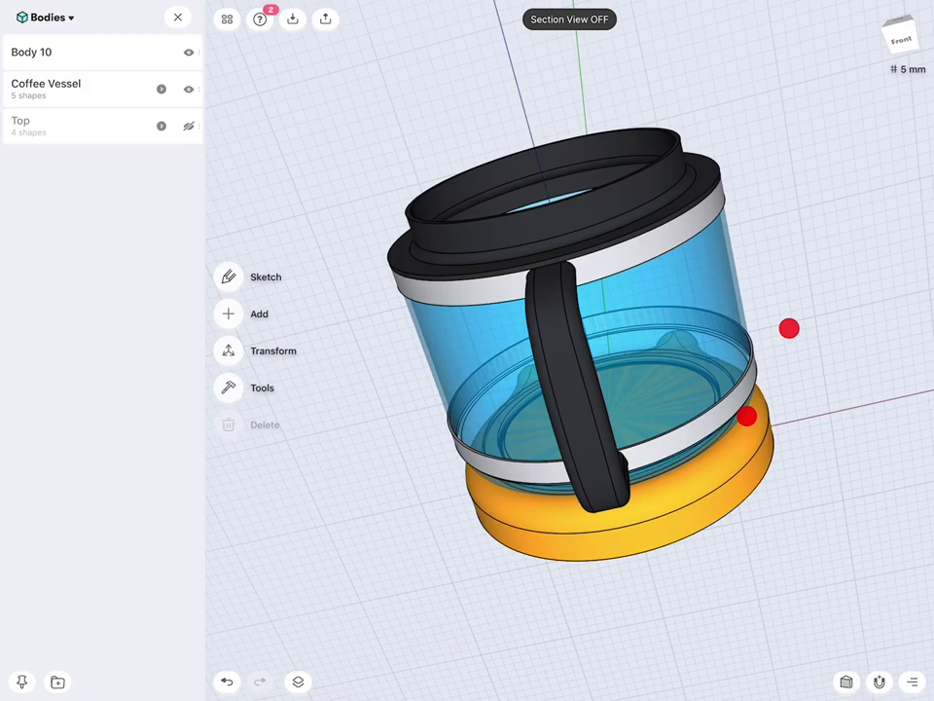
Make Body 10, Coffee Vessel and Top all visible in the Bodies list.
{"action": "mouse_move", "coordinate": [747, 414]}
{"action": "left_mouse_down"}
{"action": "mouse_move", "coordinate": [659, 542]}
{"action": "mouse_move", "coordinate": [630, 536]}
{"action": "left_mouse_up"}
{"action": "left_click", "coordinate": [188, 89]}
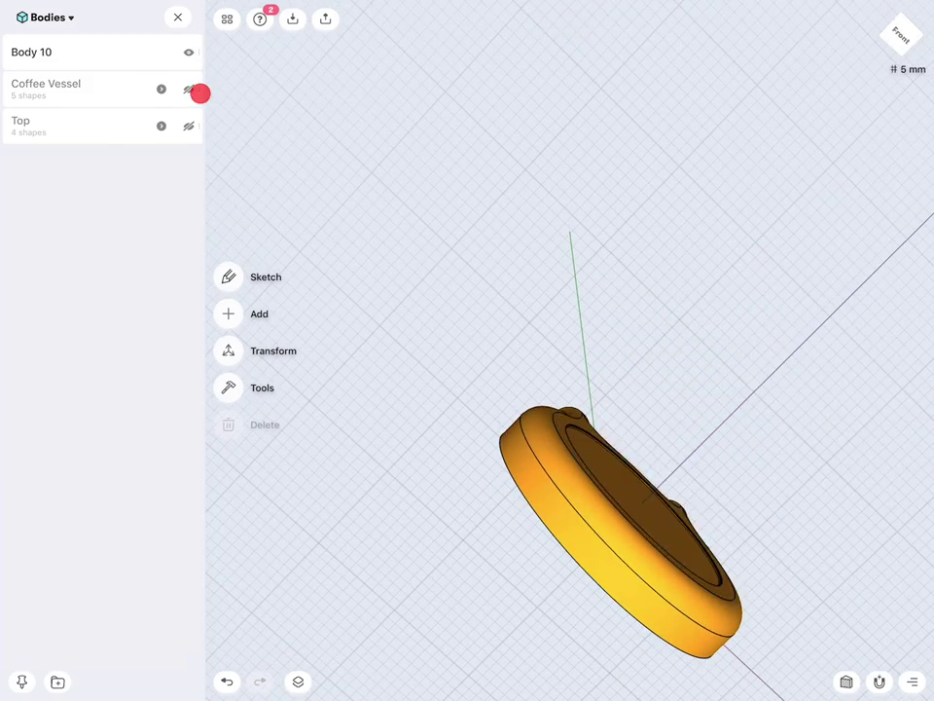
{"action": "left_click", "coordinate": [189, 52]}
{"action": "left_click", "coordinate": [189, 125]}
{"action": "left_click", "coordinate": [181, 37]}
{"action": "left_click", "coordinate": [184, 58]}
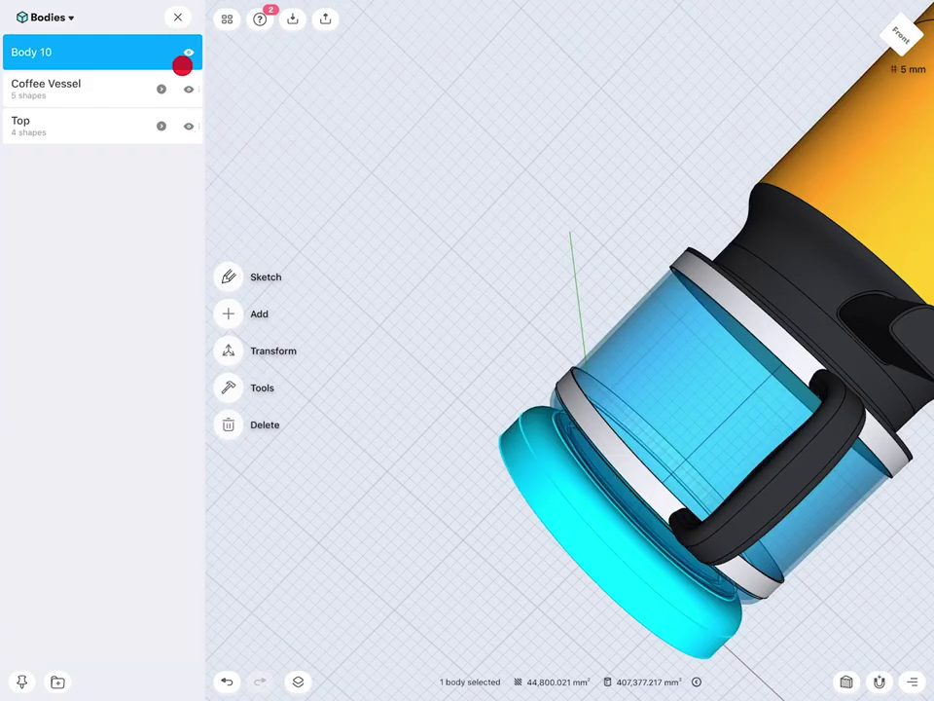
Switch to the Top view and clear the Body 10 selection.
{"action": "left_click_drag", "start_coordinate": [292, 358], "coordinate": [445, 499]}
{"action": "left_click", "coordinate": [924, 33]}
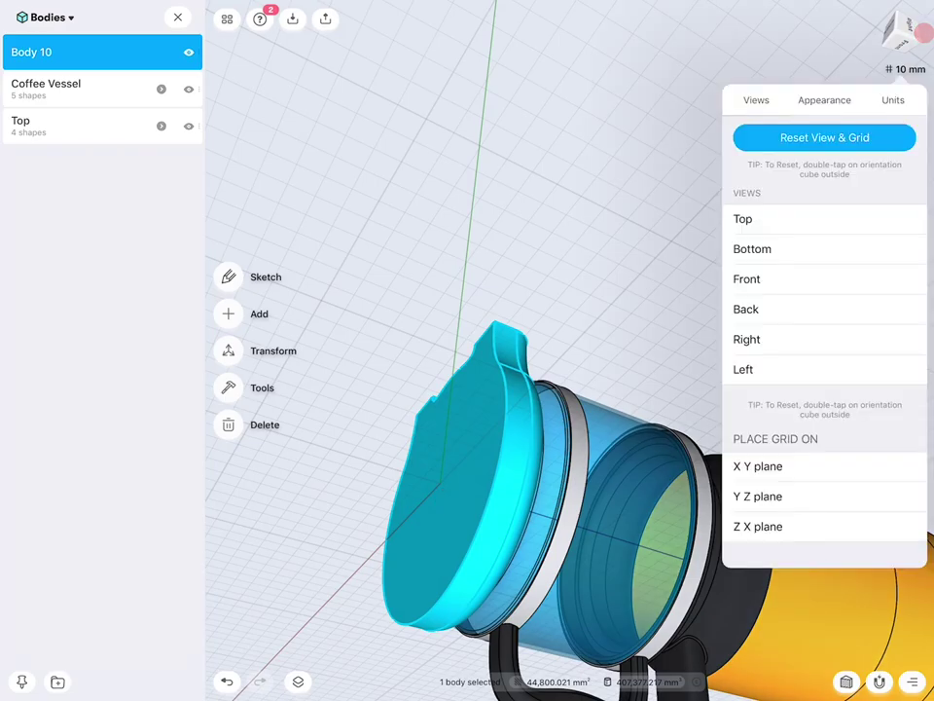
{"action": "left_click", "coordinate": [841, 235]}
{"action": "left_click", "coordinate": [444, 552]}
{"action": "left_click", "coordinate": [511, 498]}
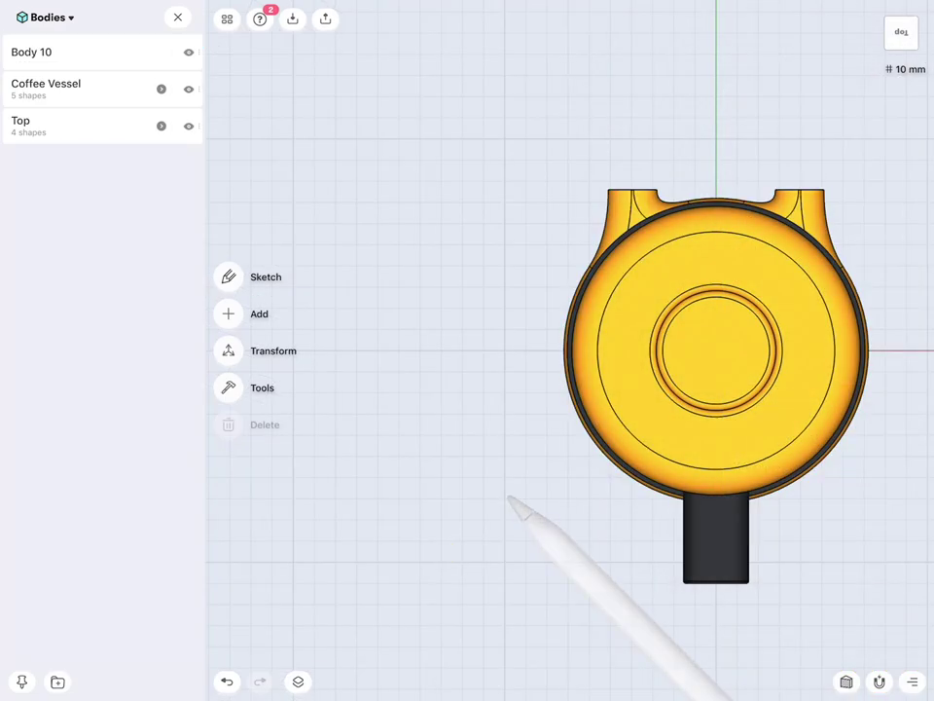
Orbit and zoom around the assembled coffee maker to view it upright.
{"action": "mouse_move", "coordinate": [677, 529]}
{"action": "left_mouse_down"}
{"action": "mouse_move", "coordinate": [775, 551]}
{"action": "mouse_move", "coordinate": [767, 317]}
{"action": "left_mouse_up"}
{"action": "scroll", "coordinate": [752, 349], "scroll_direction": "down", "scroll_amount": 5}
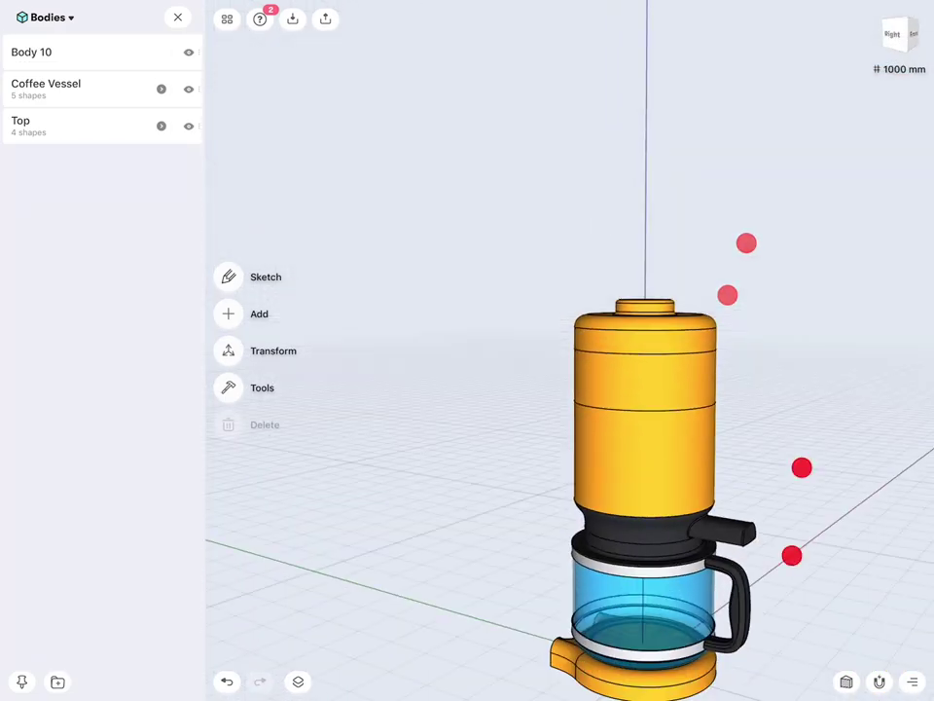
{"action": "scroll", "coordinate": [725, 341], "scroll_direction": "up", "scroll_amount": 3}
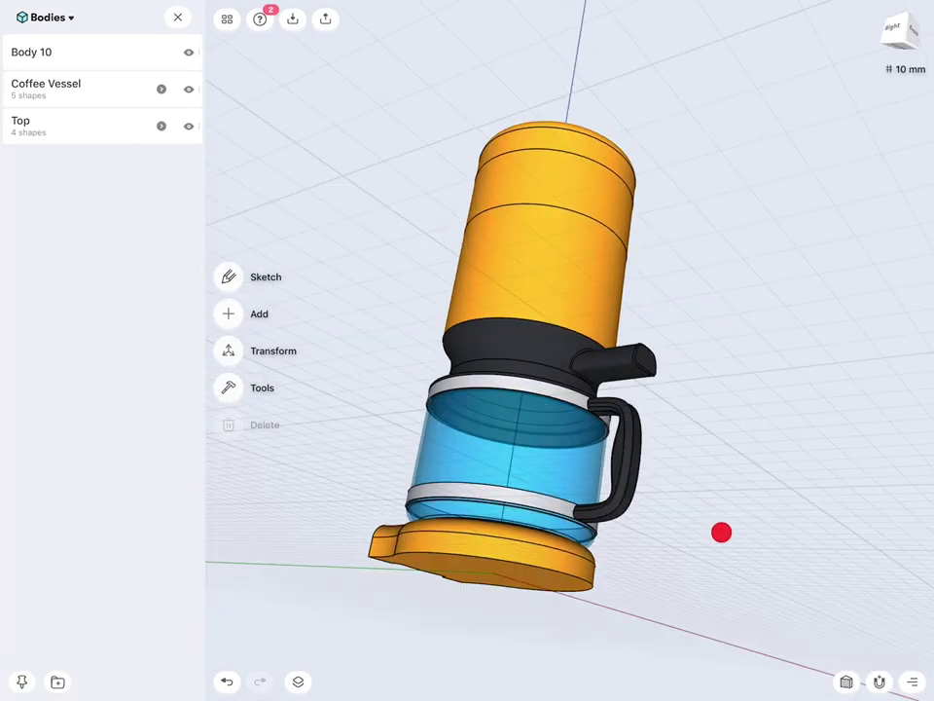
{"action": "left_click_drag", "start_coordinate": [719, 531], "coordinate": [761, 525]}
{"action": "scroll", "coordinate": [701, 394], "scroll_direction": "up", "scroll_amount": 3}
{"action": "scroll", "coordinate": [732, 398], "scroll_direction": "up", "scroll_amount": 2}
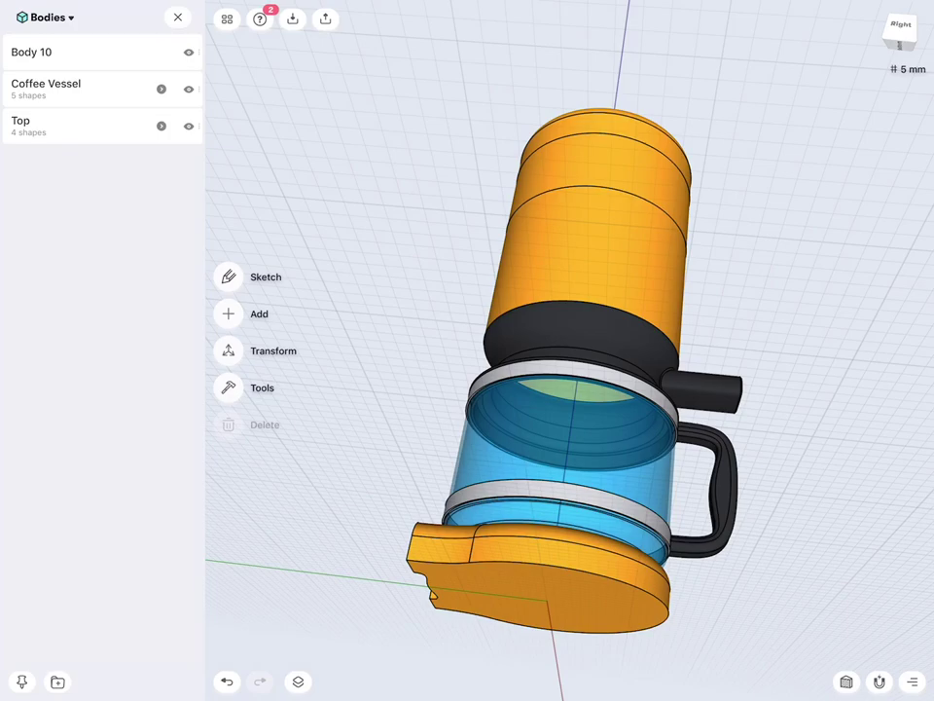
{"action": "left_click_drag", "start_coordinate": [495, 227], "coordinate": [680, 349]}
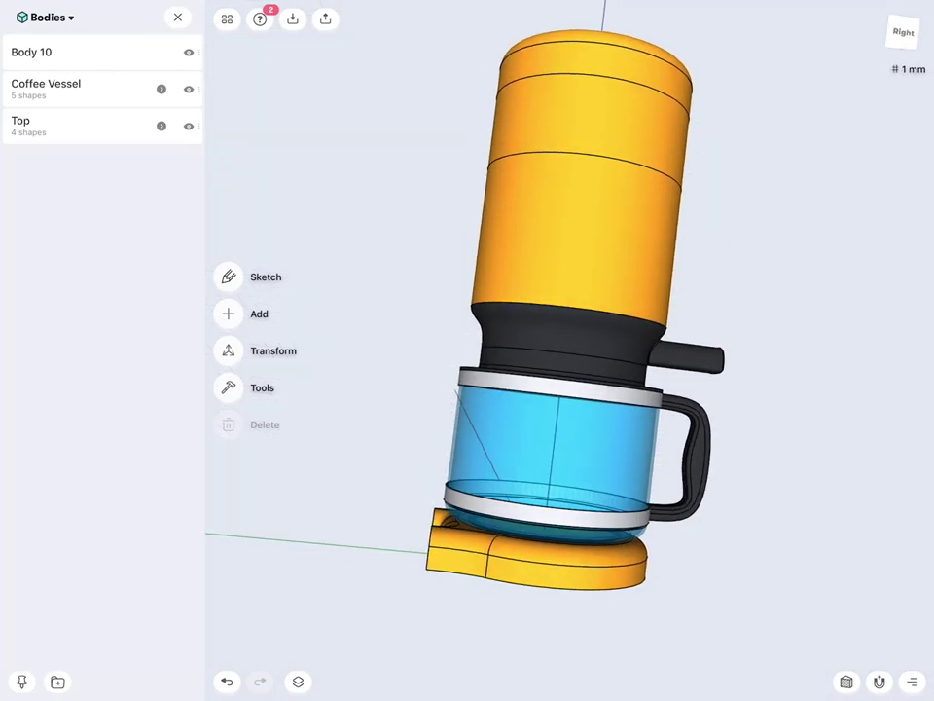
Show the second (side) reference image and view the model from the Left.
{"action": "left_click", "coordinate": [49, 13]}
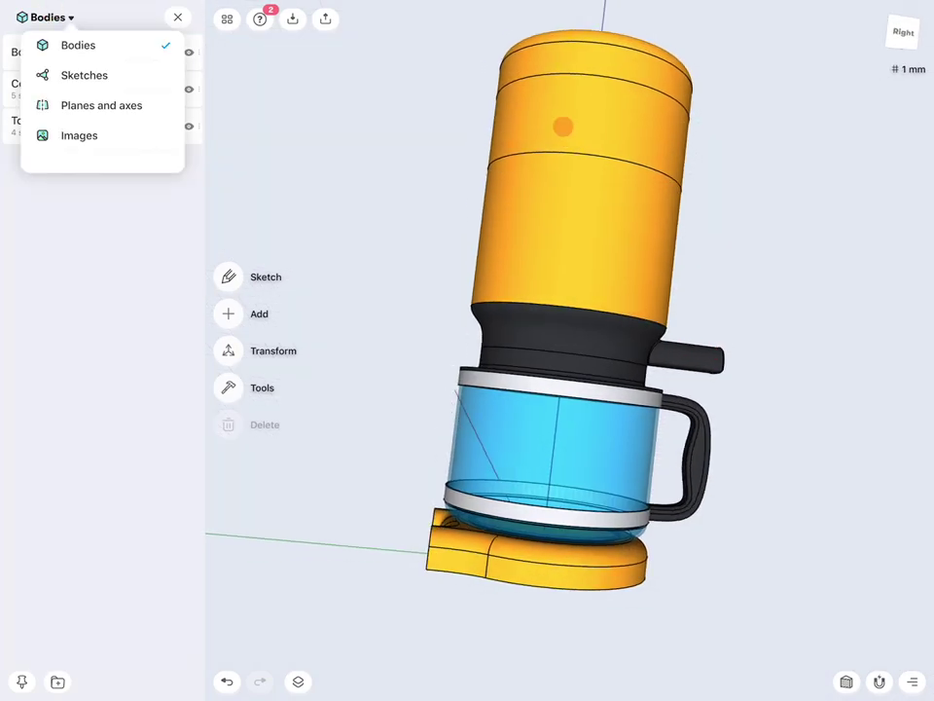
{"action": "left_click", "coordinate": [90, 140]}
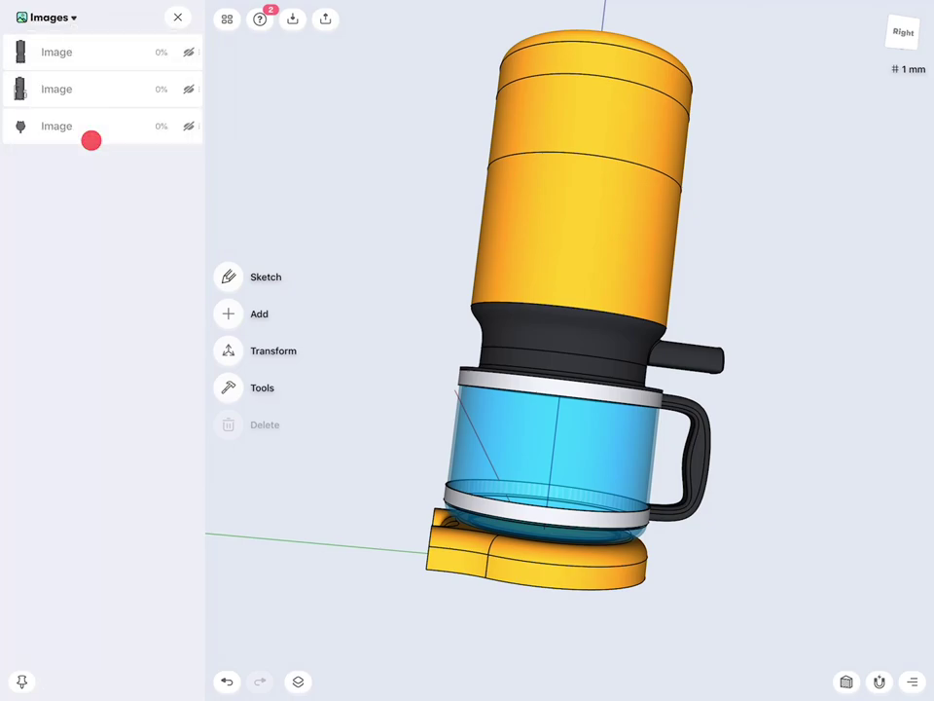
{"action": "left_click", "coordinate": [191, 89]}
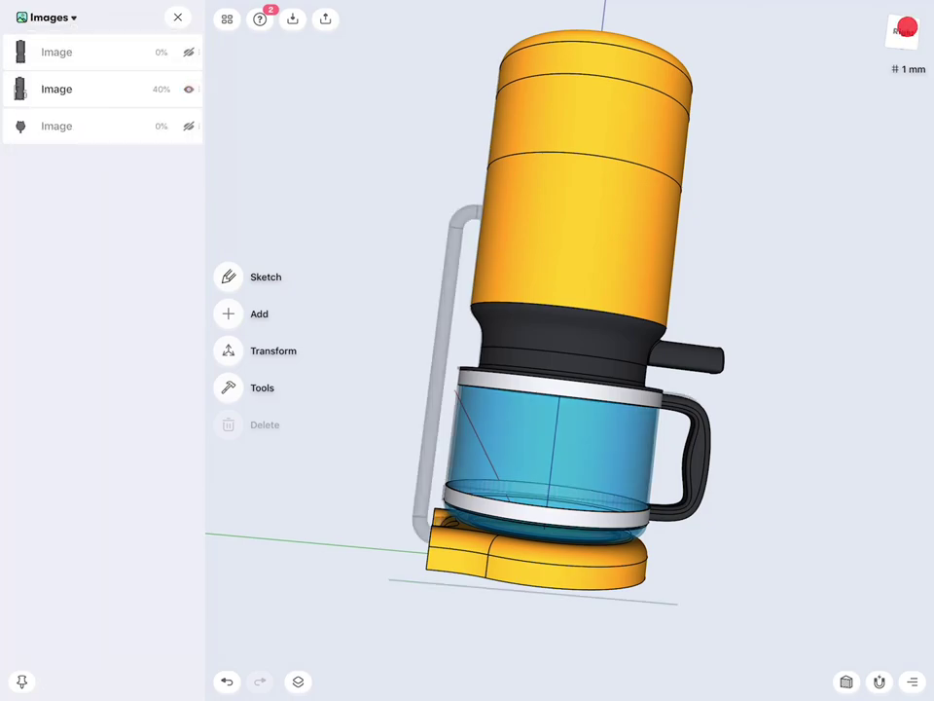
{"action": "left_click", "coordinate": [907, 27]}
{"action": "left_click", "coordinate": [803, 370]}
{"action": "left_click", "coordinate": [614, 540]}
{"action": "scroll", "coordinate": [744, 397], "scroll_direction": "up", "scroll_amount": 2}
{"action": "scroll", "coordinate": [744, 397], "scroll_direction": "down", "scroll_amount": 2}
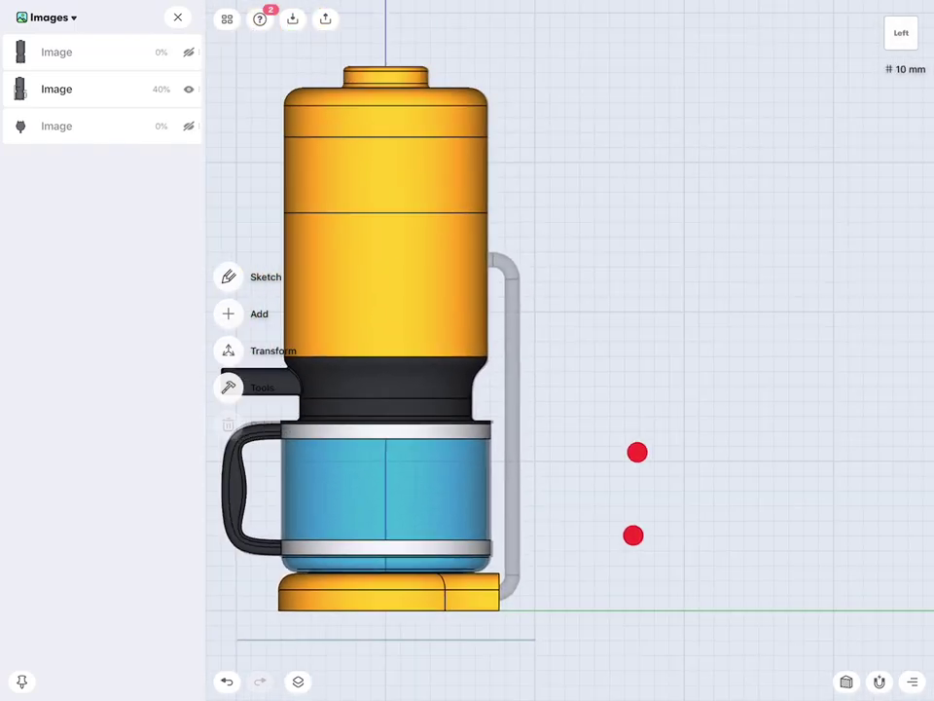
Hide the Coffee Vessel, Top and Body 10 bodies, then draw a vertical sketch line beside the machine.
{"action": "left_click", "coordinate": [47, 16]}
{"action": "left_click", "coordinate": [42, 41]}
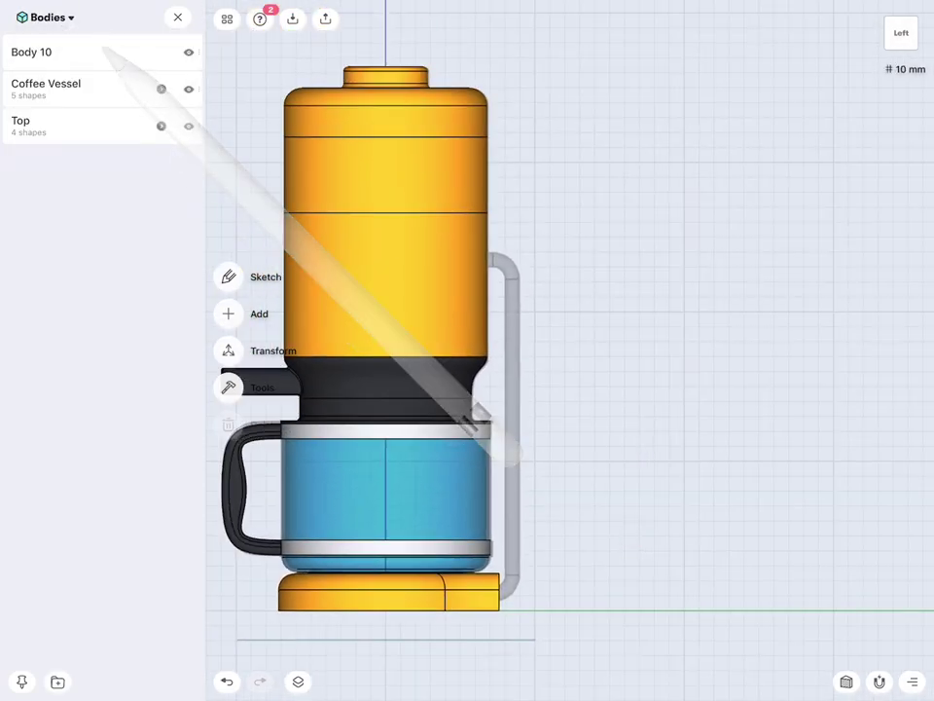
{"action": "left_click", "coordinate": [189, 88]}
{"action": "left_click", "coordinate": [189, 126]}
{"action": "left_click", "coordinate": [189, 51]}
{"action": "scroll", "coordinate": [768, 380], "scroll_direction": "up", "scroll_amount": 3}
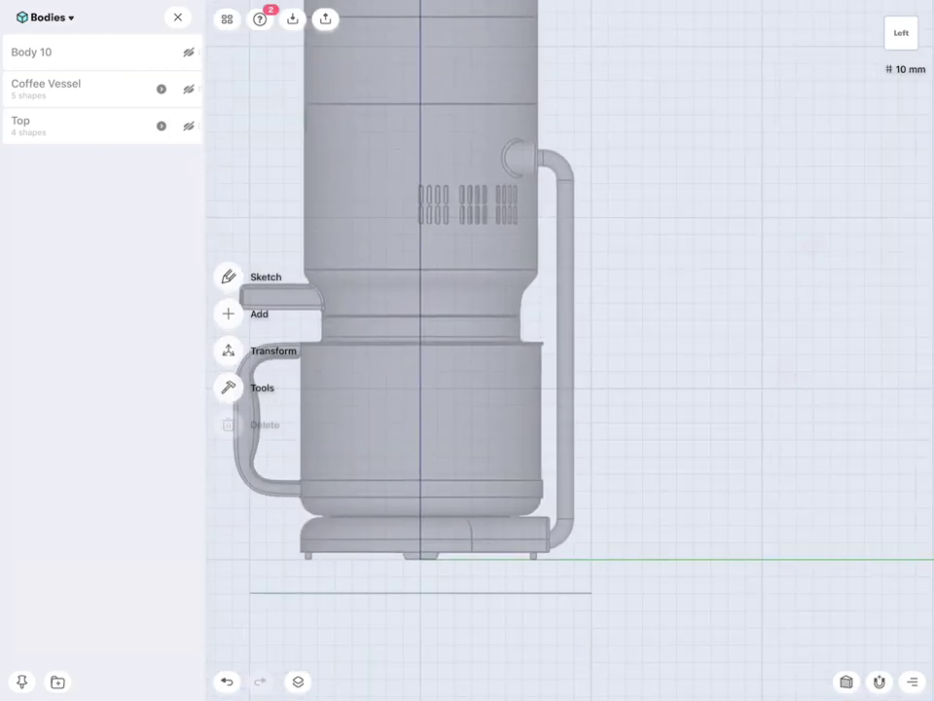
{"action": "scroll", "coordinate": [729, 234], "scroll_direction": "up", "scroll_amount": 3}
{"action": "scroll", "coordinate": [720, 273], "scroll_direction": "down", "scroll_amount": 3}
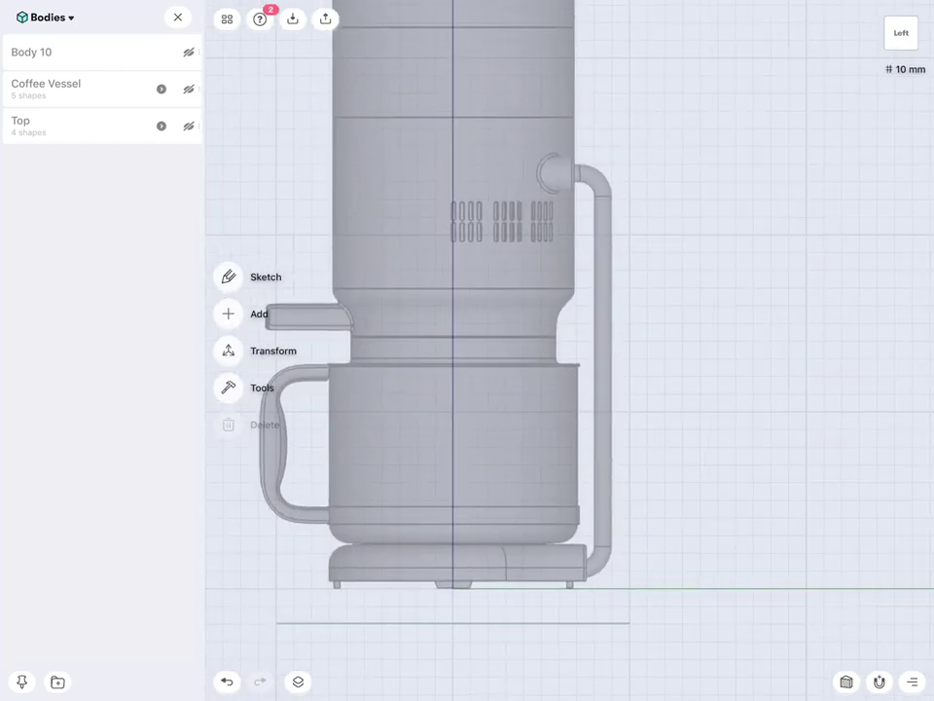
{"action": "left_click_drag", "start_coordinate": [630, 200], "coordinate": [630, 534]}
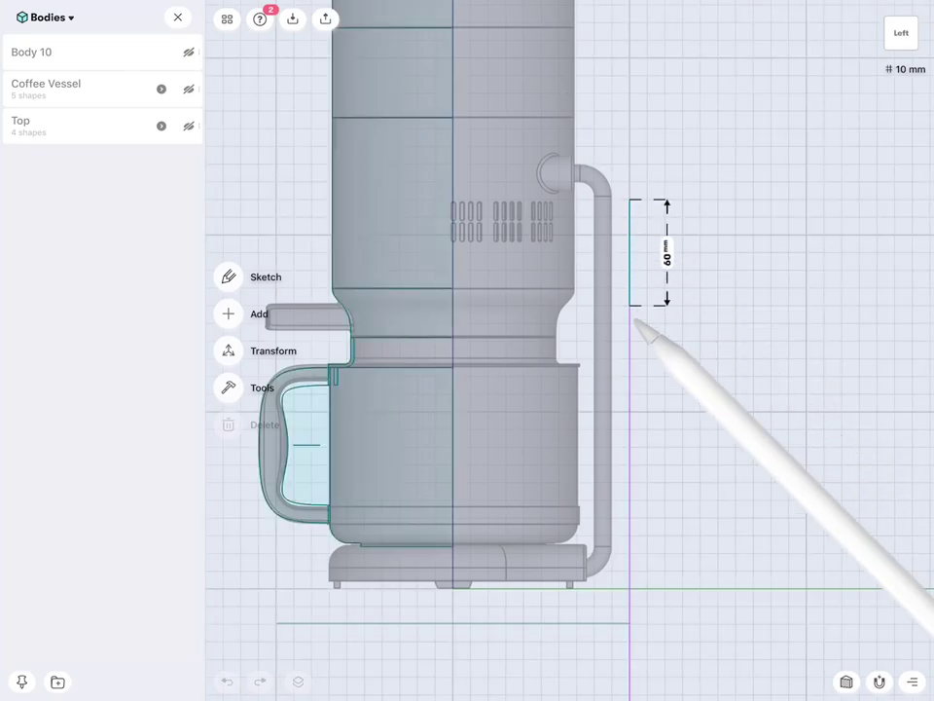
Move the vertical sketch line onto the pipe's centre and its top end to the bend, making it 190 mm.
{"action": "left_click", "coordinate": [229, 276]}
{"action": "scroll", "coordinate": [837, 350], "scroll_direction": "left", "scroll_amount": 2}
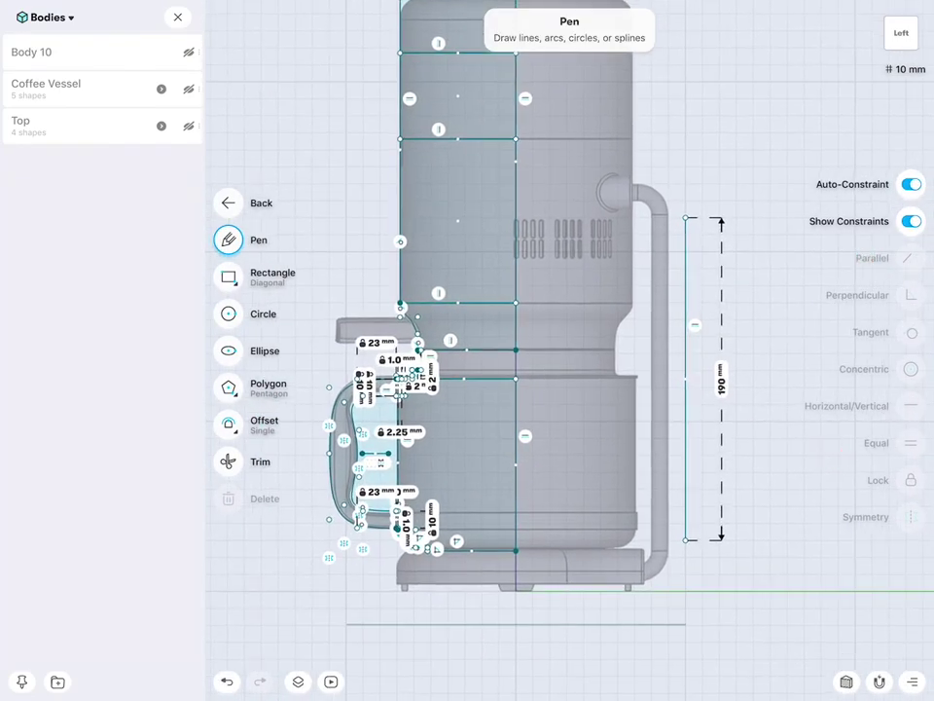
{"action": "scroll", "coordinate": [751, 393], "scroll_direction": "up", "scroll_amount": 3}
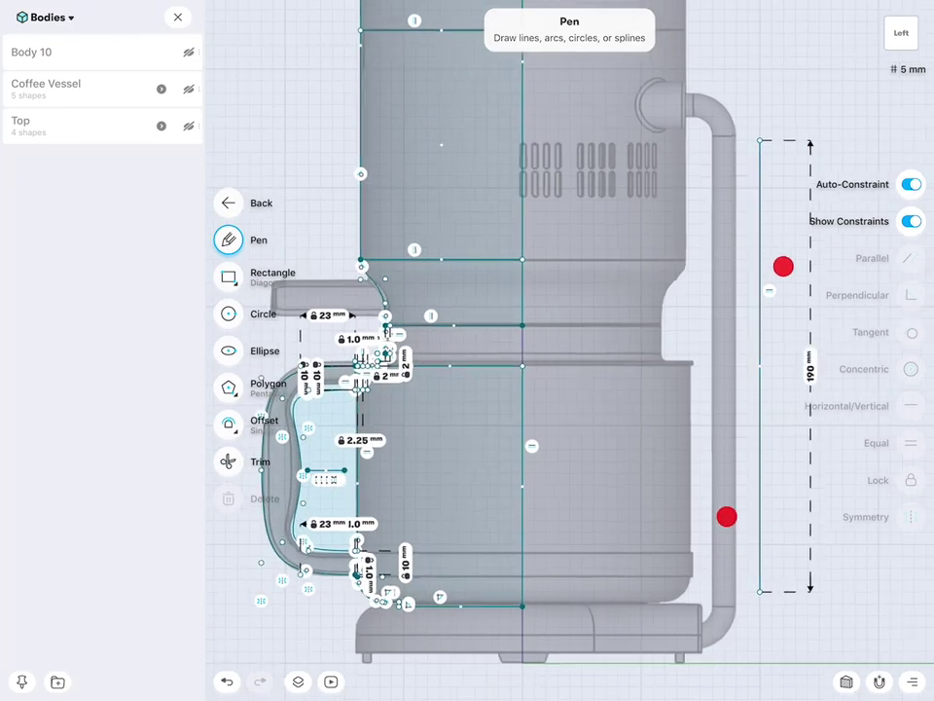
{"action": "scroll", "coordinate": [767, 380], "scroll_direction": "down", "scroll_amount": 2}
{"action": "middle_click_drag", "start_coordinate": [796, 554], "coordinate": [666, 623]}
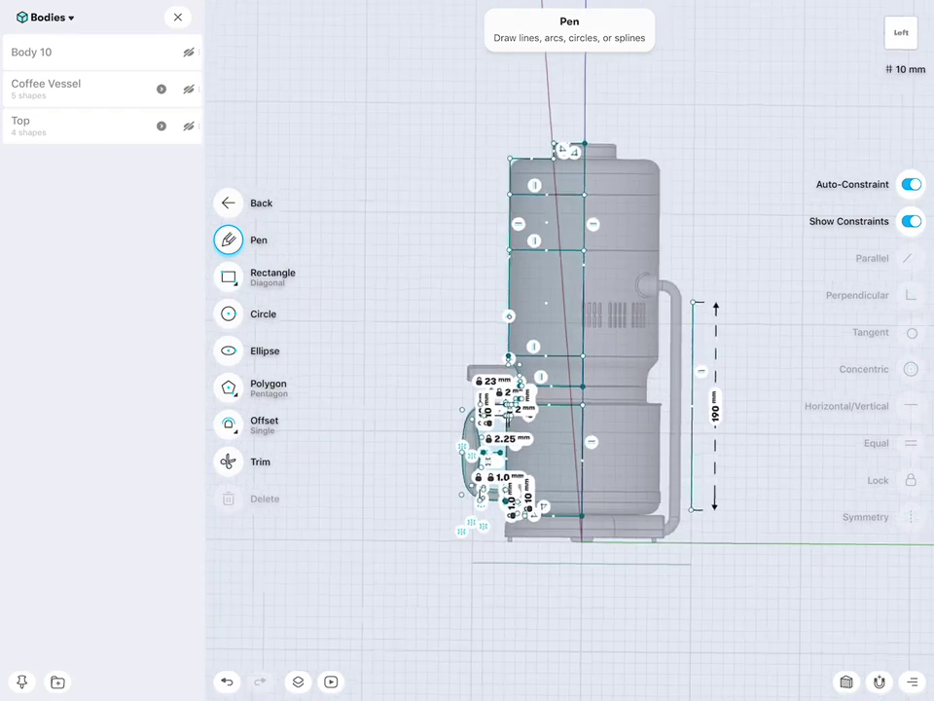
{"action": "scroll", "coordinate": [794, 346], "scroll_direction": "up", "scroll_amount": 5}
{"action": "scroll", "coordinate": [718, 397], "scroll_direction": "up", "scroll_amount": 2}
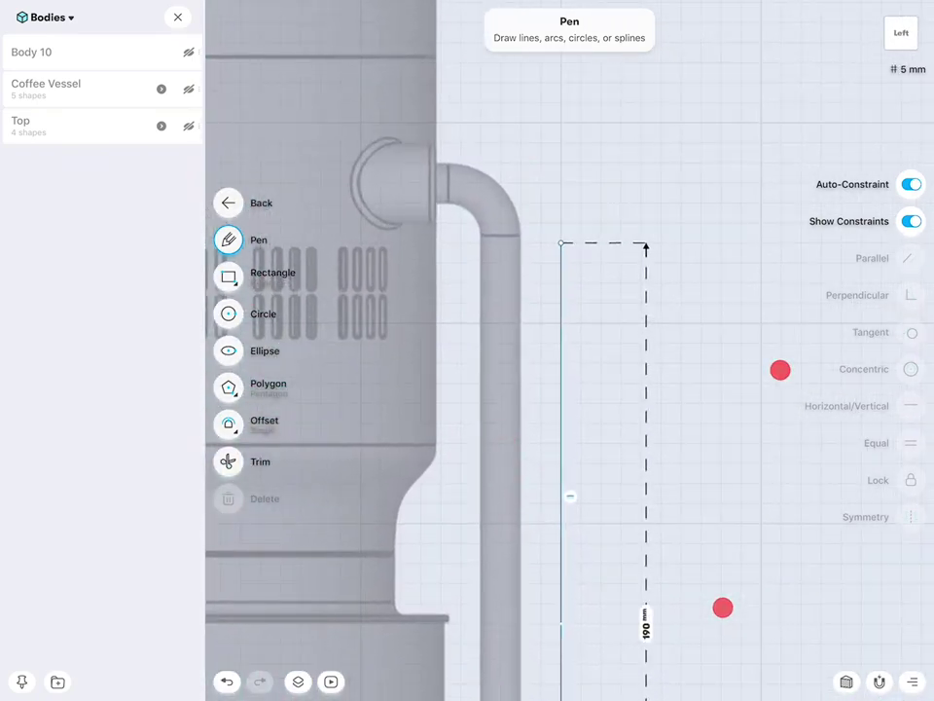
{"action": "left_click_drag", "start_coordinate": [561, 242], "coordinate": [501, 242]}
{"action": "scroll", "coordinate": [740, 481], "scroll_direction": "up", "scroll_amount": 5}
{"action": "left_click_drag", "start_coordinate": [474, 301], "coordinate": [475, 281]}
{"action": "scroll", "coordinate": [721, 289], "scroll_direction": "down", "scroll_amount": 3}
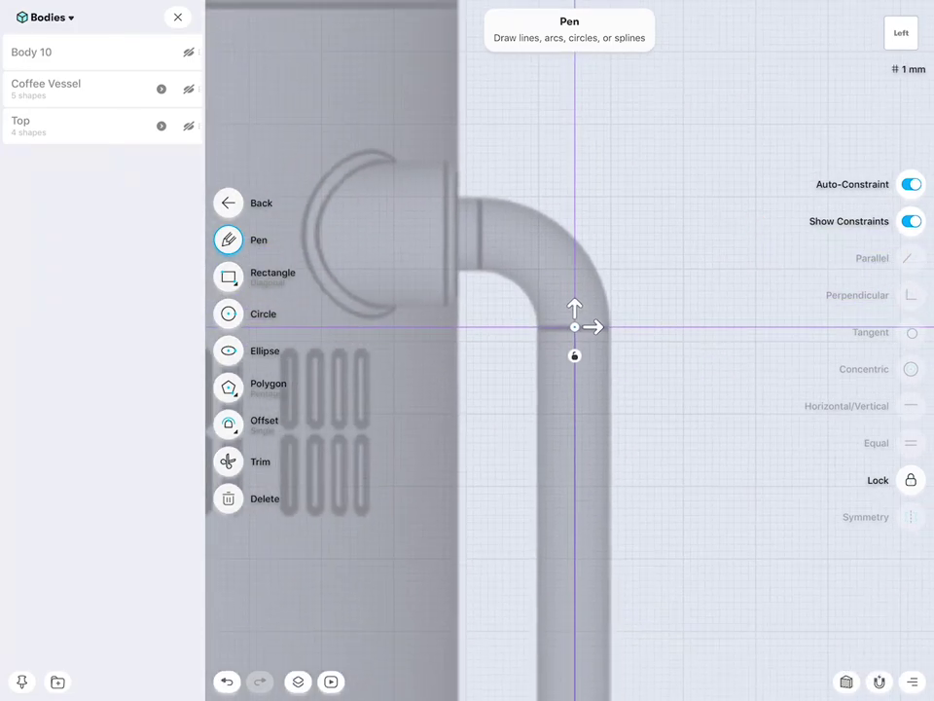
Draw an arc from the vertical line's top end and make it tangent to the line.
{"action": "left_click_drag", "start_coordinate": [575, 327], "coordinate": [577, 327]}
{"action": "left_click", "coordinate": [576, 379]}
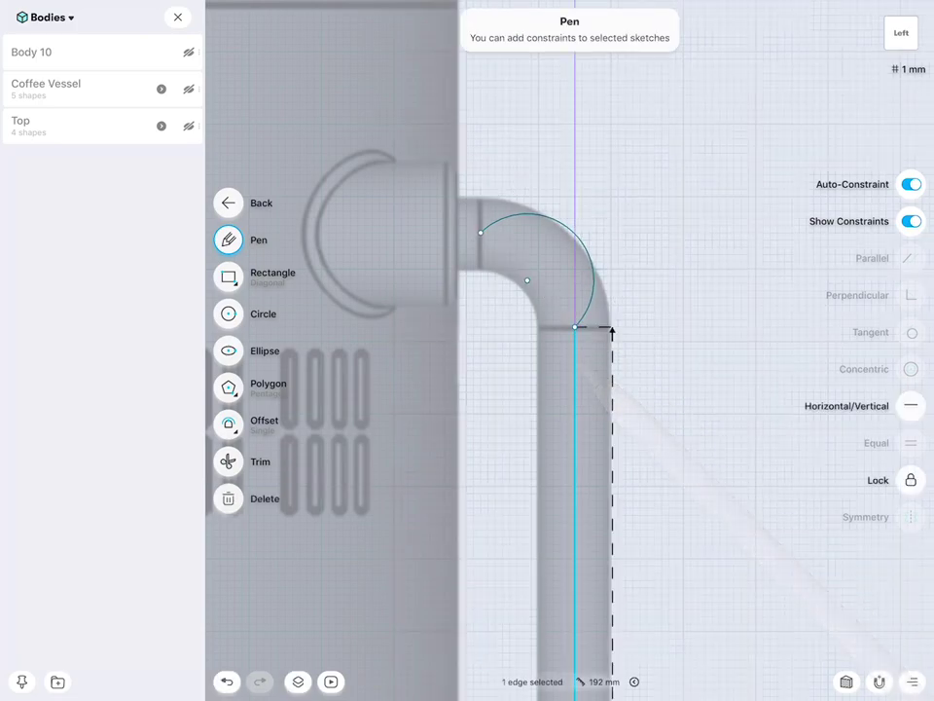
{"action": "left_click", "coordinate": [914, 494]}
{"action": "left_click", "coordinate": [593, 292]}
{"action": "left_click", "coordinate": [575, 409]}
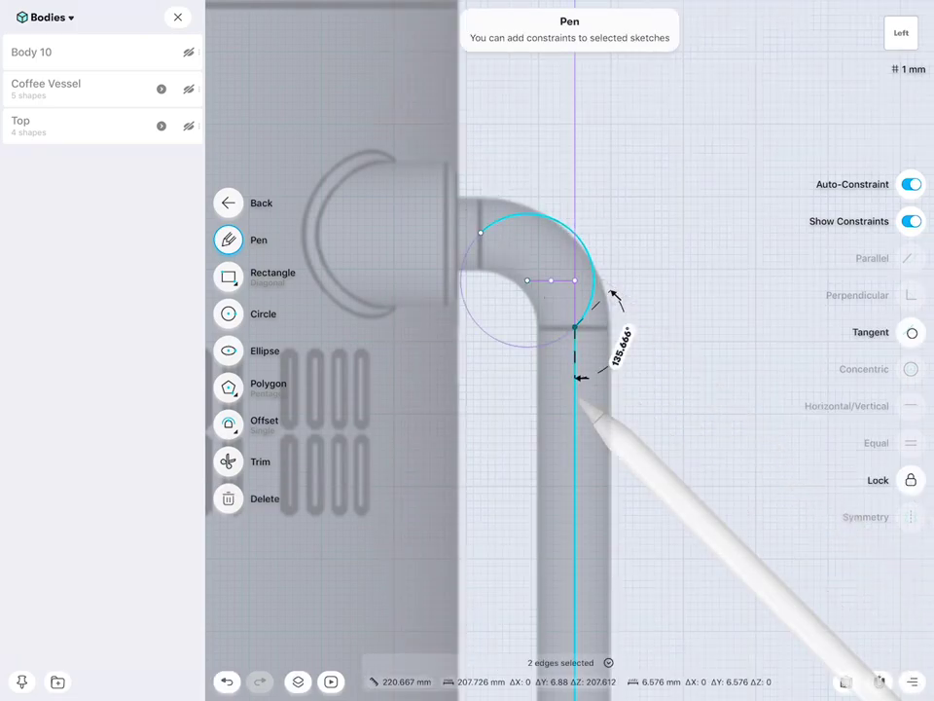
{"action": "left_click", "coordinate": [912, 332]}
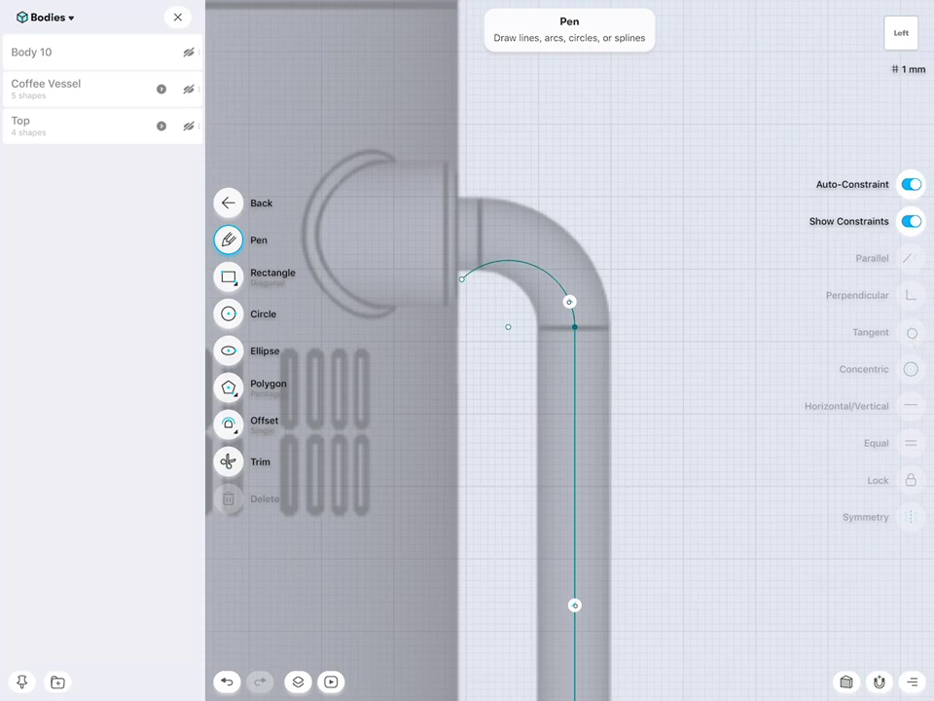
Give the upper arc a 90° angle and a 13 mm radius to follow the pipe's bend.
{"action": "left_click", "coordinate": [562, 292]}
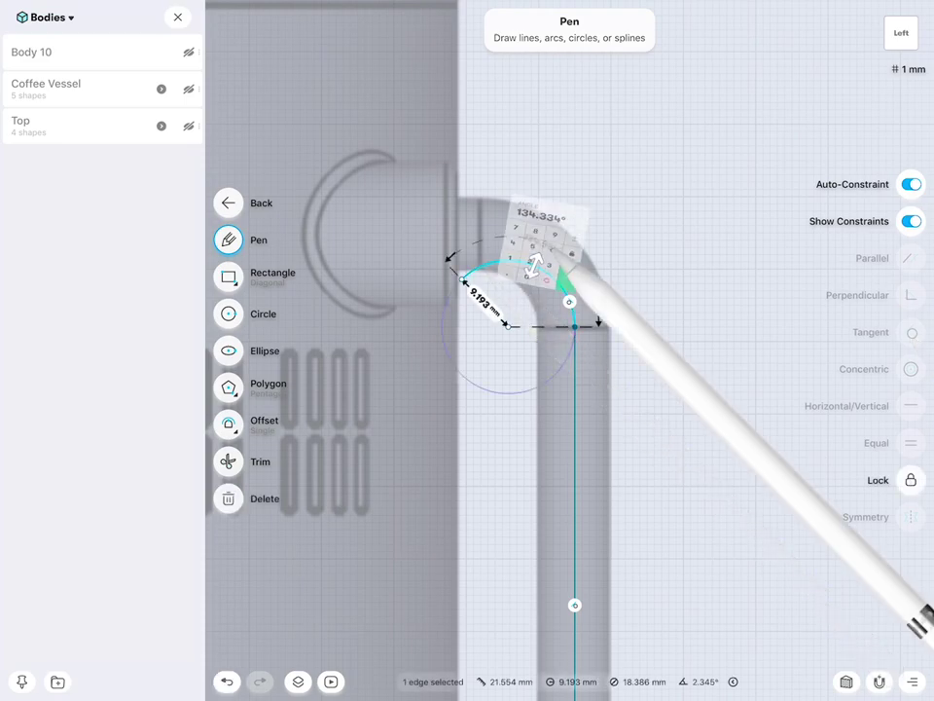
{"action": "left_click", "coordinate": [538, 243]}
{"action": "left_click", "coordinate": [557, 223]}
{"action": "left_click", "coordinate": [529, 306]}
{"action": "left_click", "coordinate": [584, 292]}
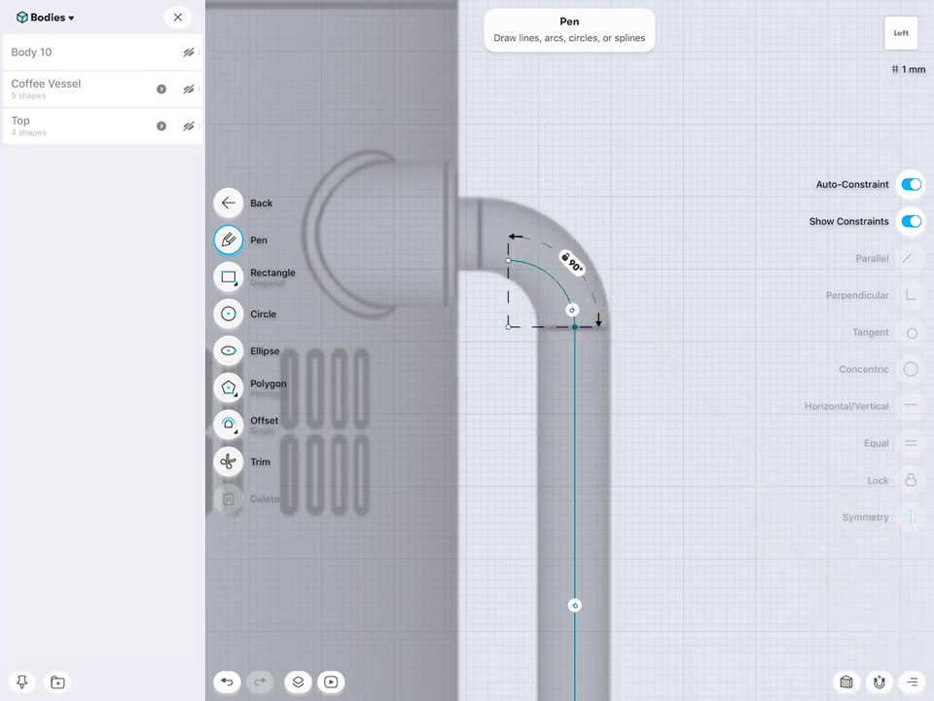
{"action": "left_click", "coordinate": [527, 288]}
{"action": "left_click_drag", "start_coordinate": [509, 260], "coordinate": [481, 234]}
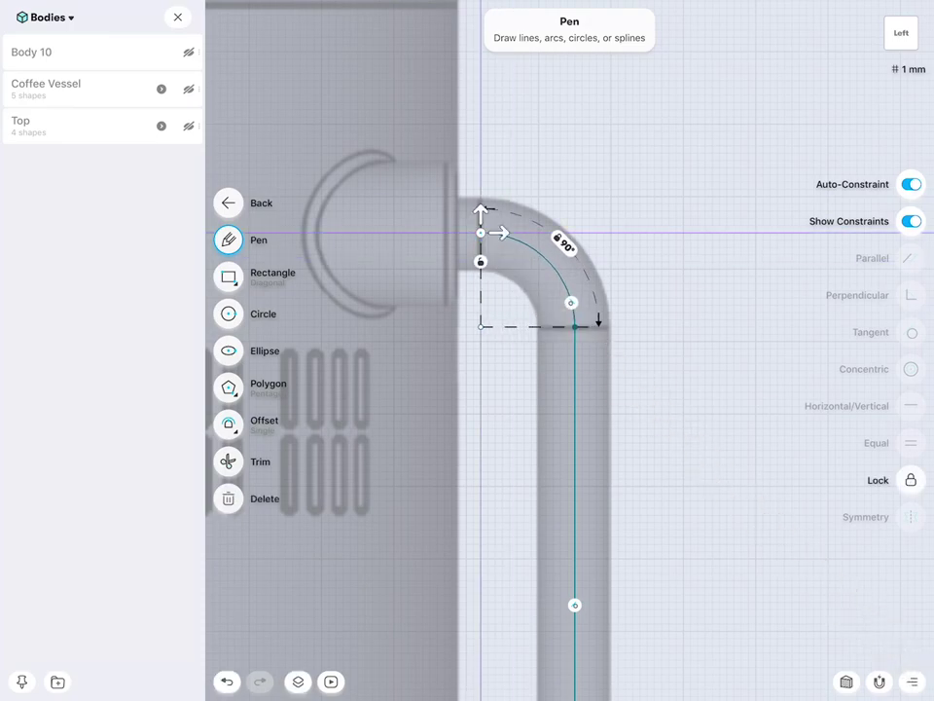
{"action": "left_click", "coordinate": [571, 303]}
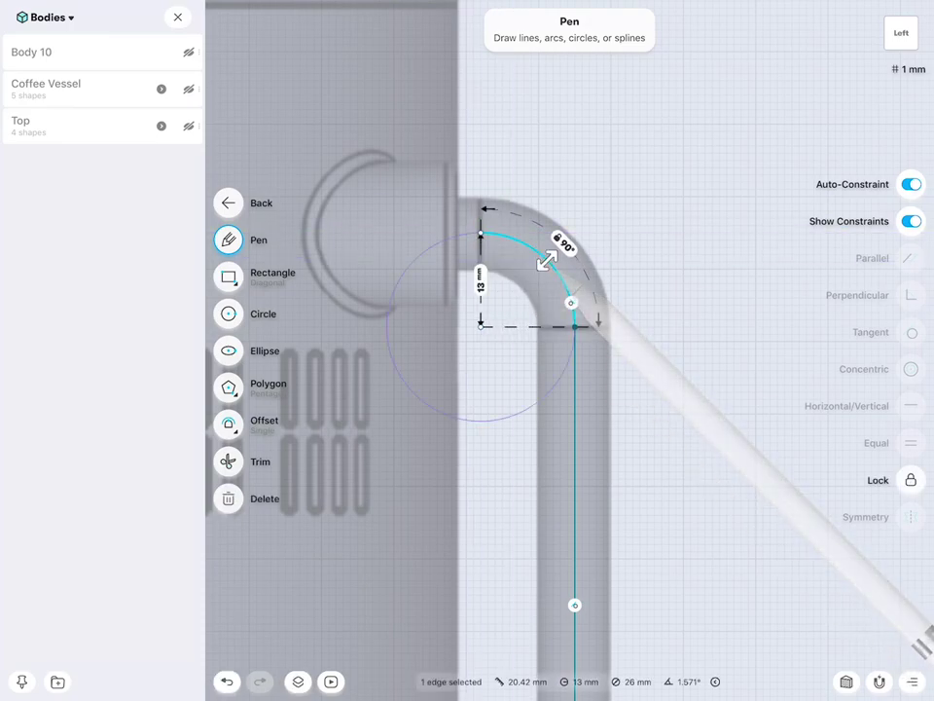
{"action": "left_click", "coordinate": [547, 261]}
{"action": "left_click", "coordinate": [523, 311]}
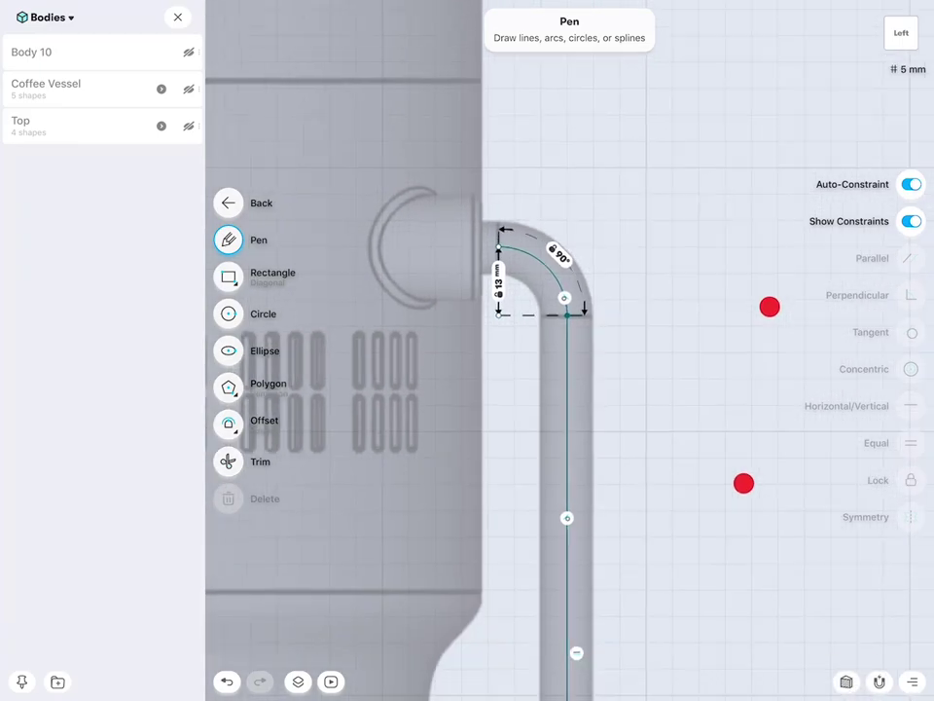
Draw a horizontal line from the arc's end, then delete it again.
{"action": "scroll", "coordinate": [730, 345], "scroll_direction": "down", "scroll_amount": 3}
{"action": "scroll", "coordinate": [728, 363], "scroll_direction": "up", "scroll_amount": 4}
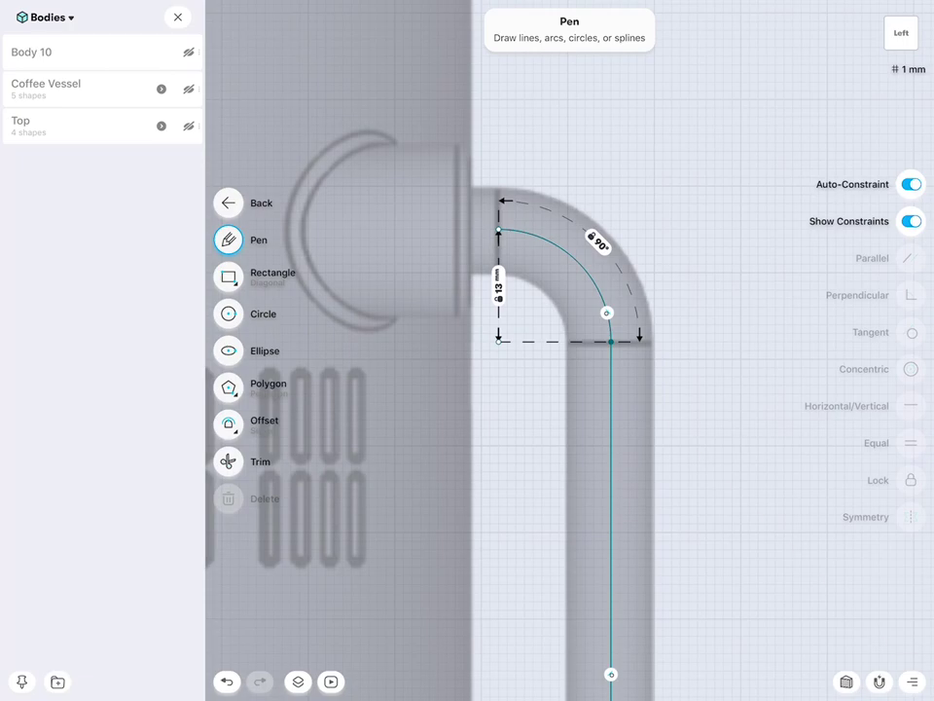
{"action": "left_click_drag", "start_coordinate": [498, 230], "coordinate": [395, 230]}
{"action": "left_click", "coordinate": [447, 230]}
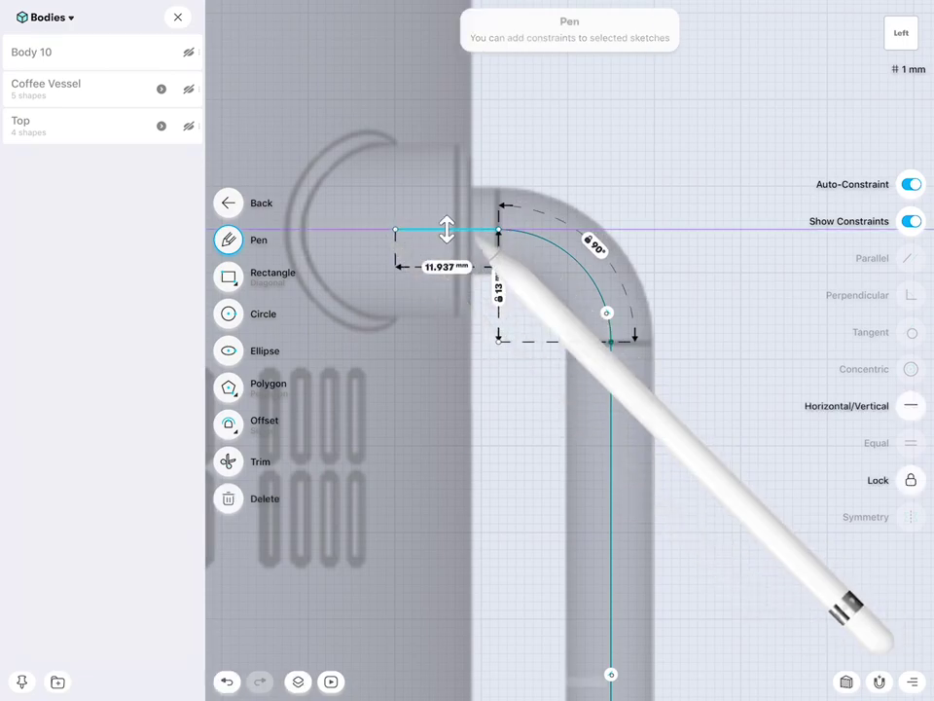
{"action": "left_click", "coordinate": [569, 257]}
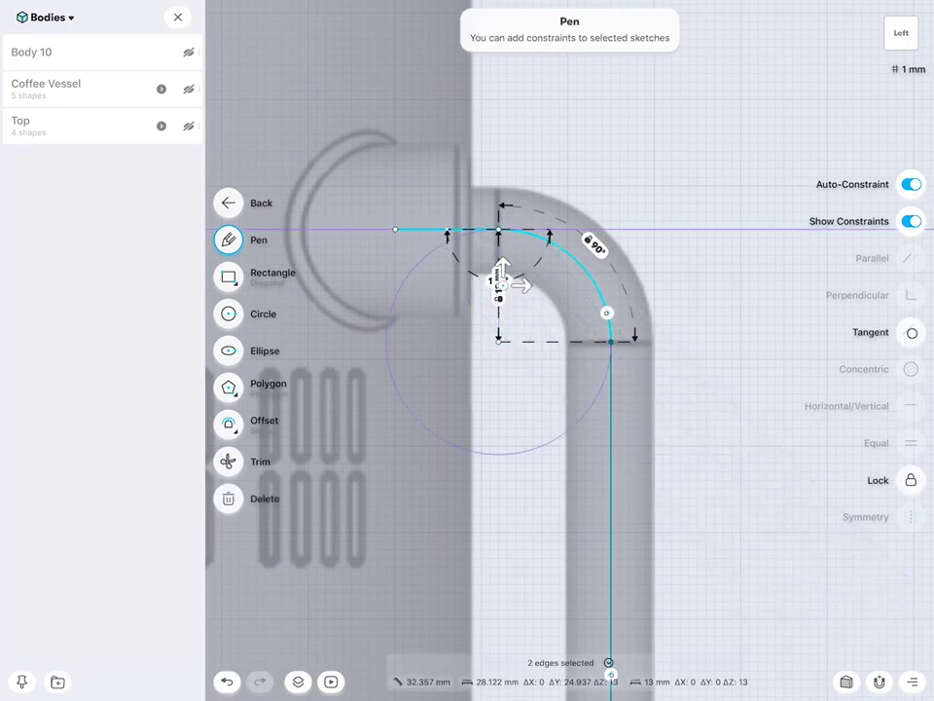
{"action": "left_click", "coordinate": [545, 173]}
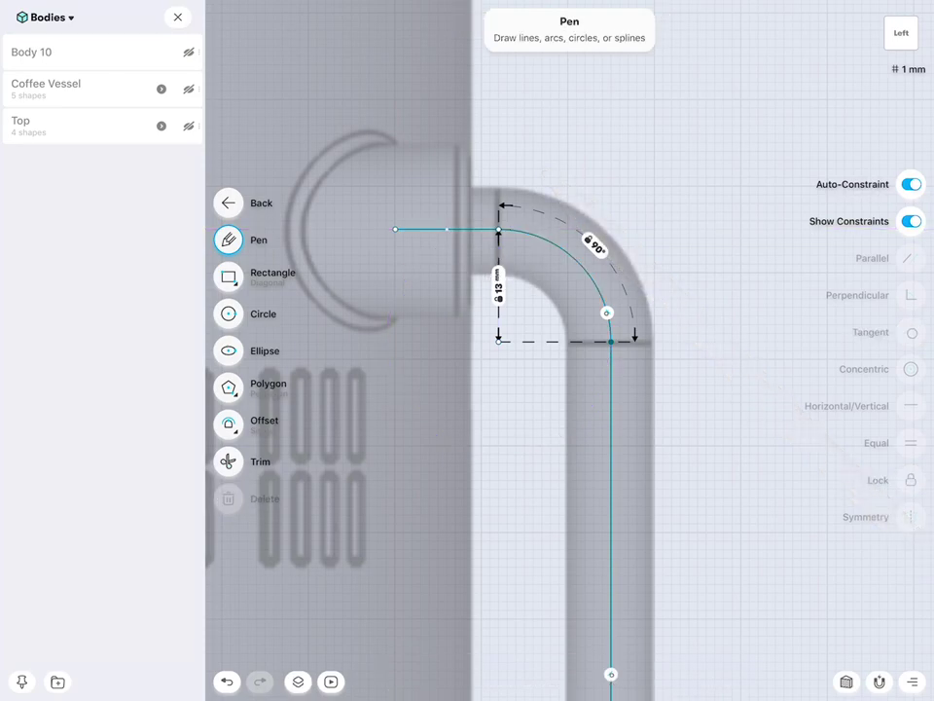
{"action": "left_click", "coordinate": [478, 229]}
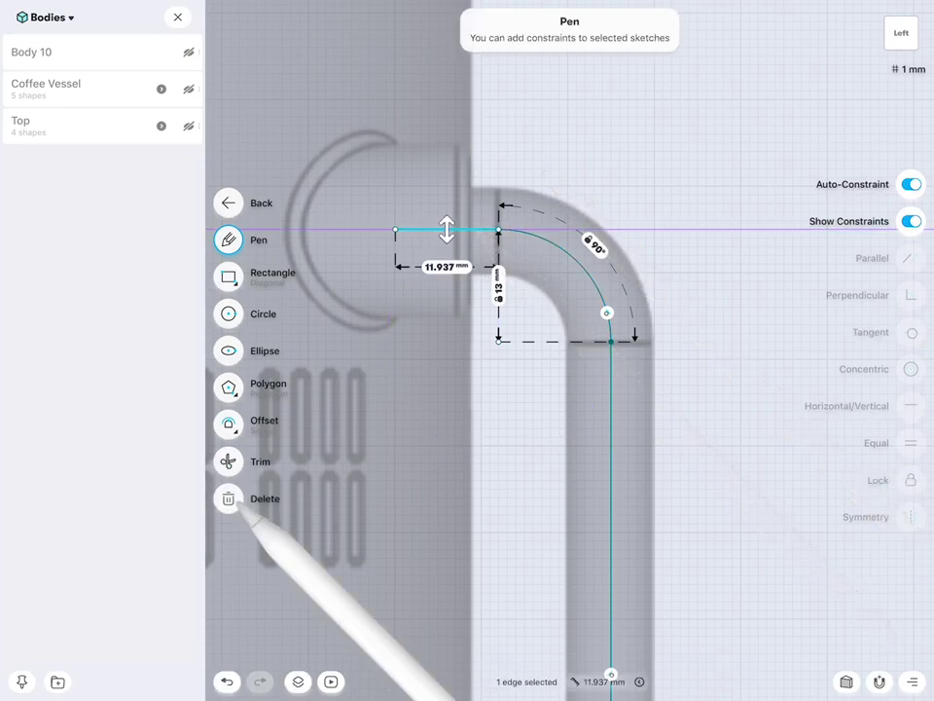
{"action": "left_click", "coordinate": [228, 498]}
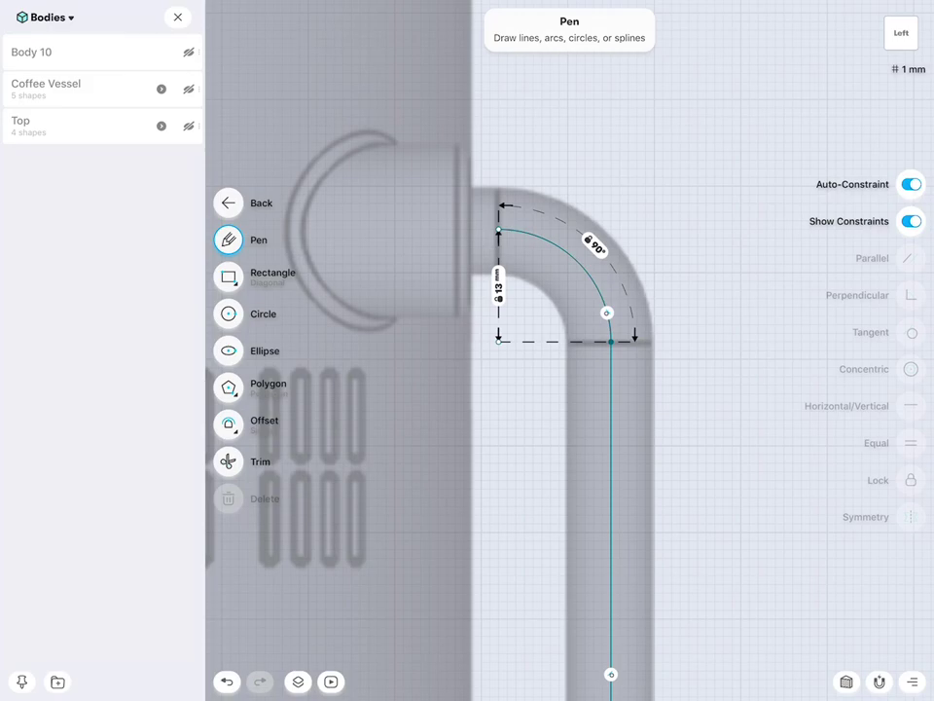
{"action": "scroll", "coordinate": [603, 340], "scroll_direction": "down", "scroll_amount": 5}
Extend the vertical line's bottom end down to the lower bend, making the run 198 mm.
{"action": "scroll", "coordinate": [710, 424], "scroll_direction": "up", "scroll_amount": 5}
{"action": "scroll", "coordinate": [728, 419], "scroll_direction": "down", "scroll_amount": 5}
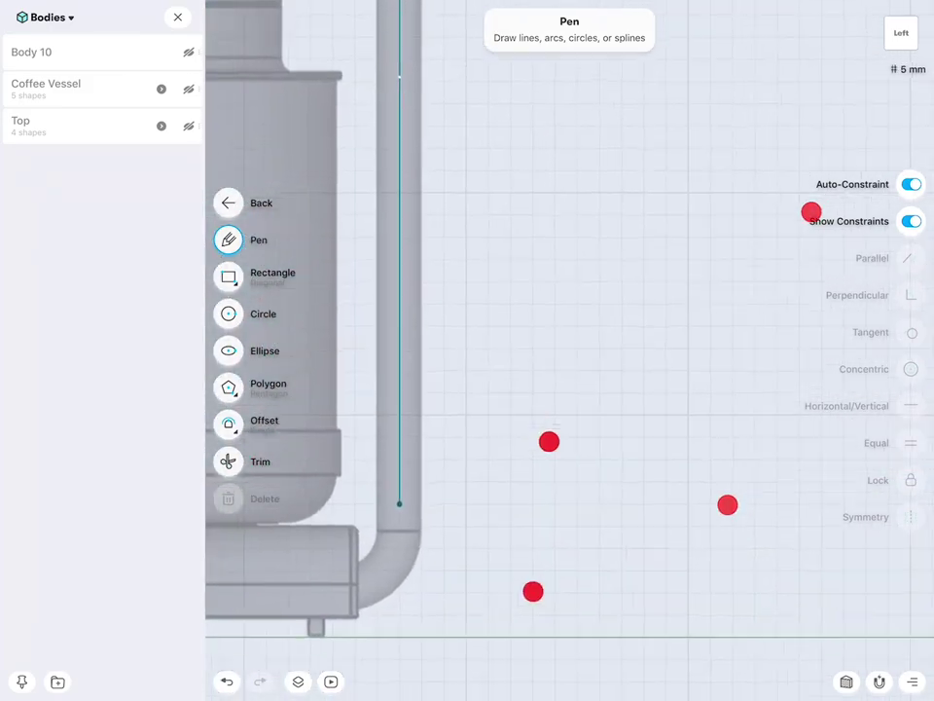
{"action": "left_click", "coordinate": [519, 407]}
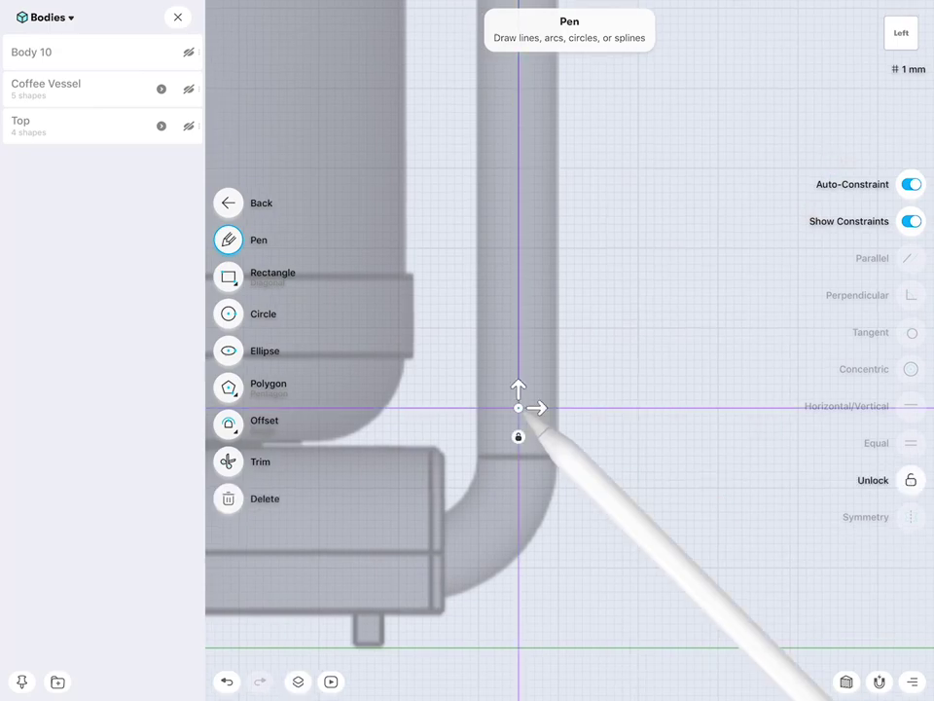
{"action": "left_click_drag", "start_coordinate": [518, 407], "coordinate": [518, 454]}
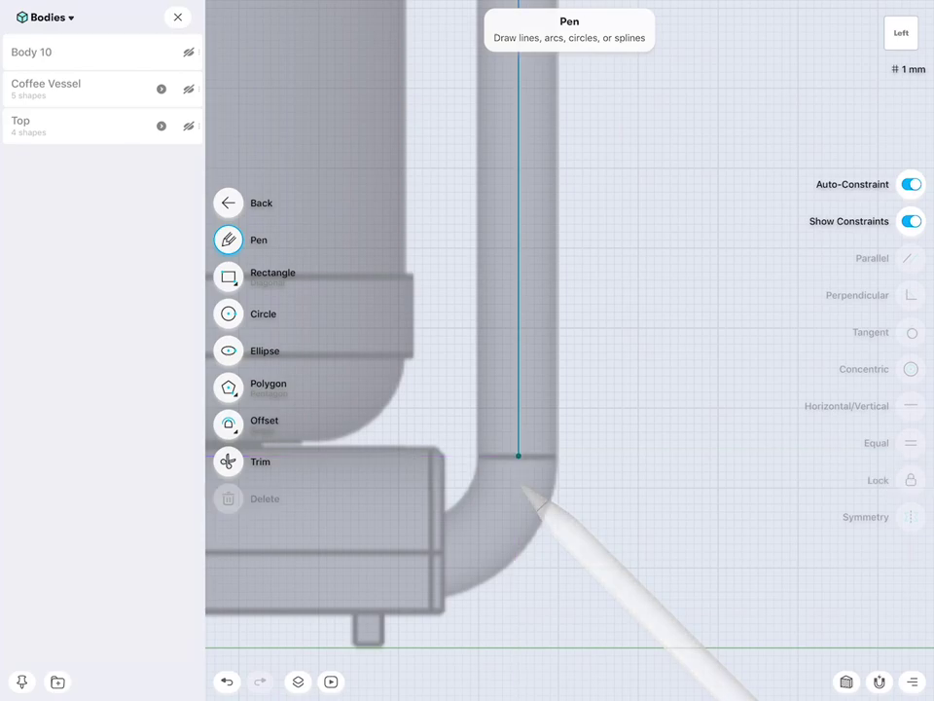
After several undone attempts, draw an arc from the line's bottom end and make it tangent.
{"action": "left_click_drag", "start_coordinate": [518, 455], "coordinate": [416, 575]}
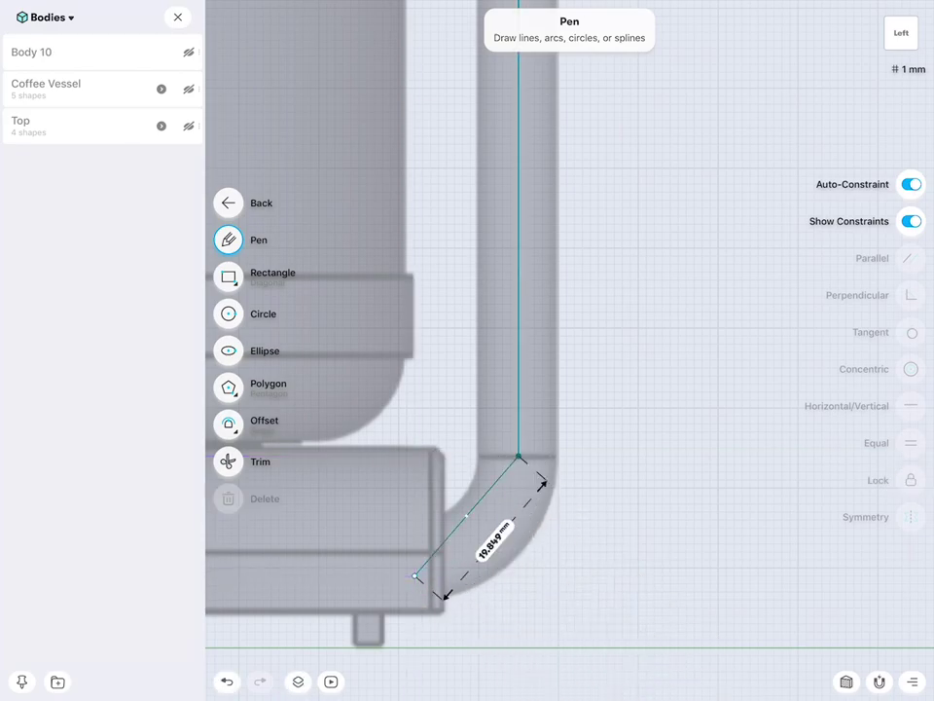
{"action": "key", "text": "ctrl+z"}
{"action": "mouse_move", "coordinate": [519, 454]}
{"action": "left_mouse_down"}
{"action": "mouse_move", "coordinate": [456, 576]}
{"action": "mouse_move", "coordinate": [416, 575]}
{"action": "left_mouse_up"}
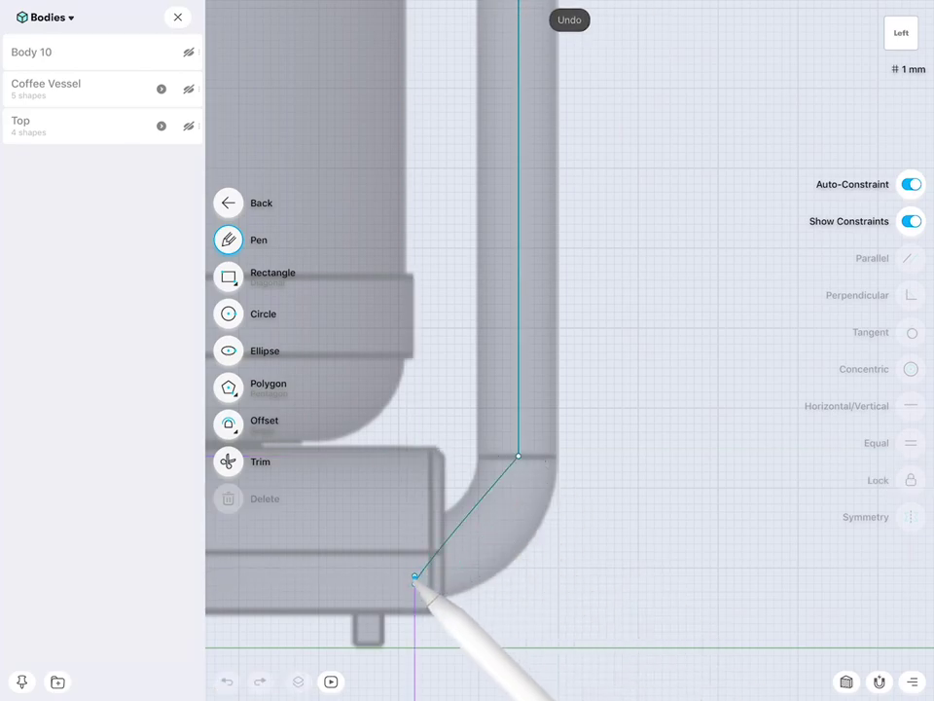
{"action": "key", "text": "ctrl+z"}
{"action": "left_click_drag", "start_coordinate": [519, 454], "coordinate": [440, 551]}
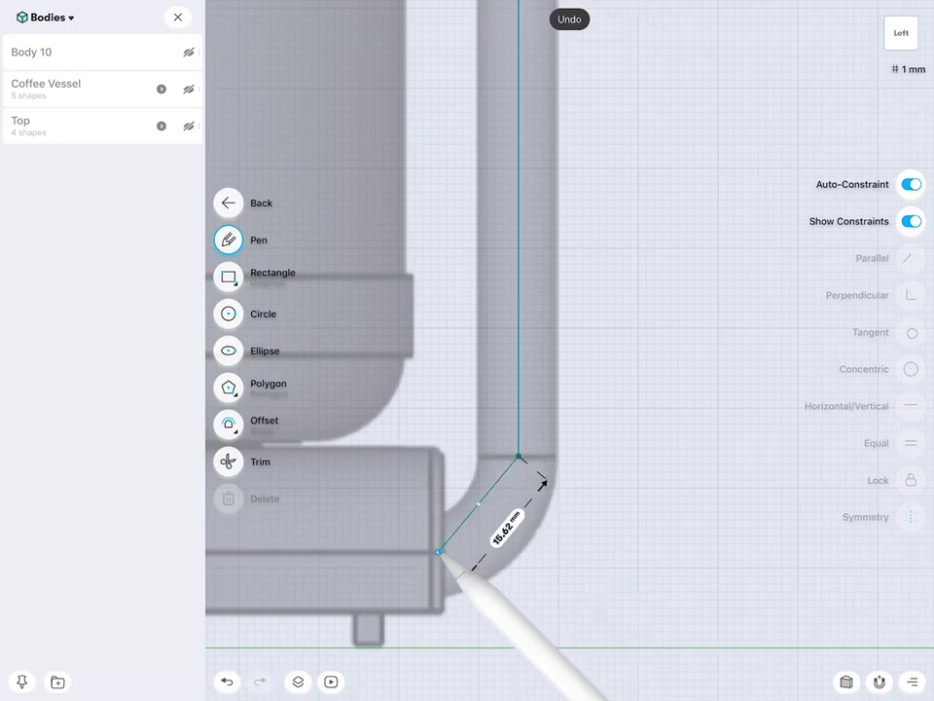
{"action": "key", "text": "ctrl+z"}
{"action": "mouse_move", "coordinate": [519, 454]}
{"action": "left_mouse_down"}
{"action": "mouse_move", "coordinate": [434, 558]}
{"action": "mouse_move", "coordinate": [400, 536]}
{"action": "mouse_move", "coordinate": [414, 479]}
{"action": "left_mouse_up"}
{"action": "key", "text": "ctrl+z"}
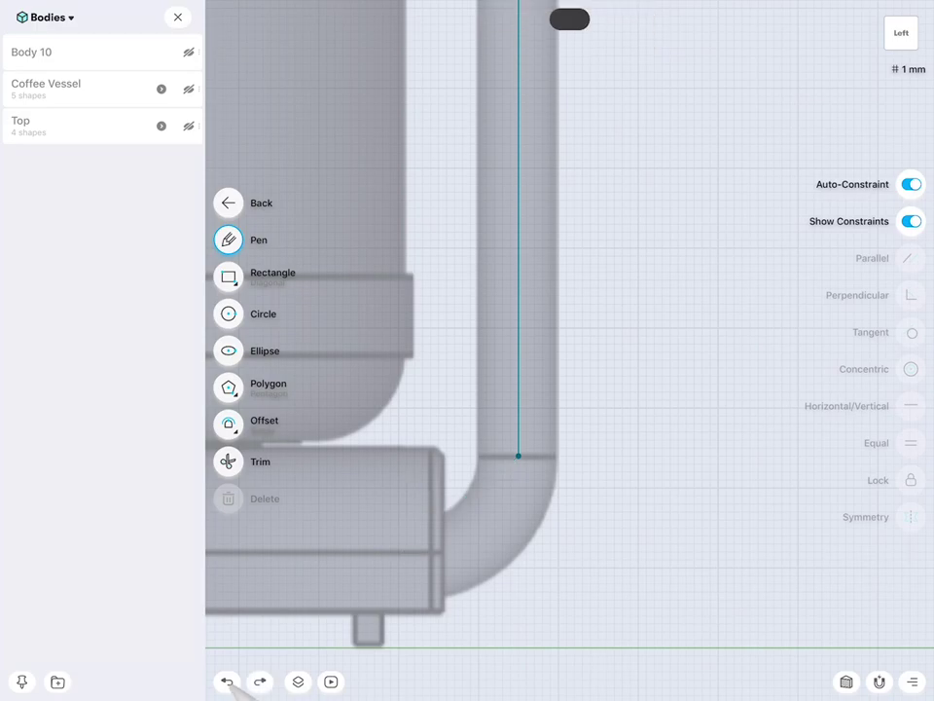
{"action": "left_click_drag", "start_coordinate": [518, 455], "coordinate": [431, 552]}
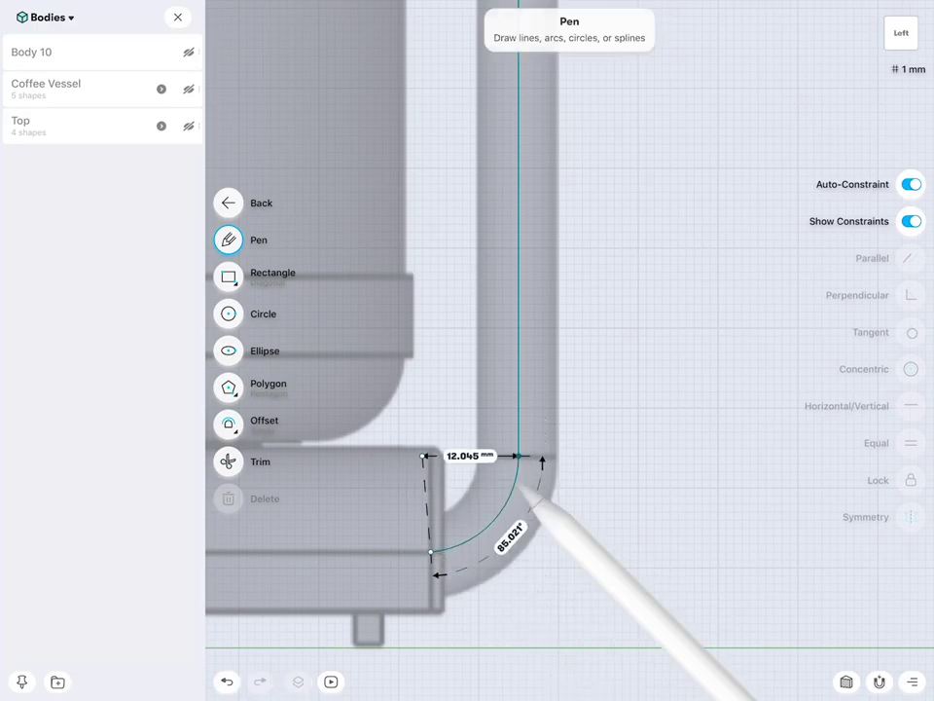
{"action": "left_click", "coordinate": [506, 498]}
{"action": "left_click", "coordinate": [519, 440]}
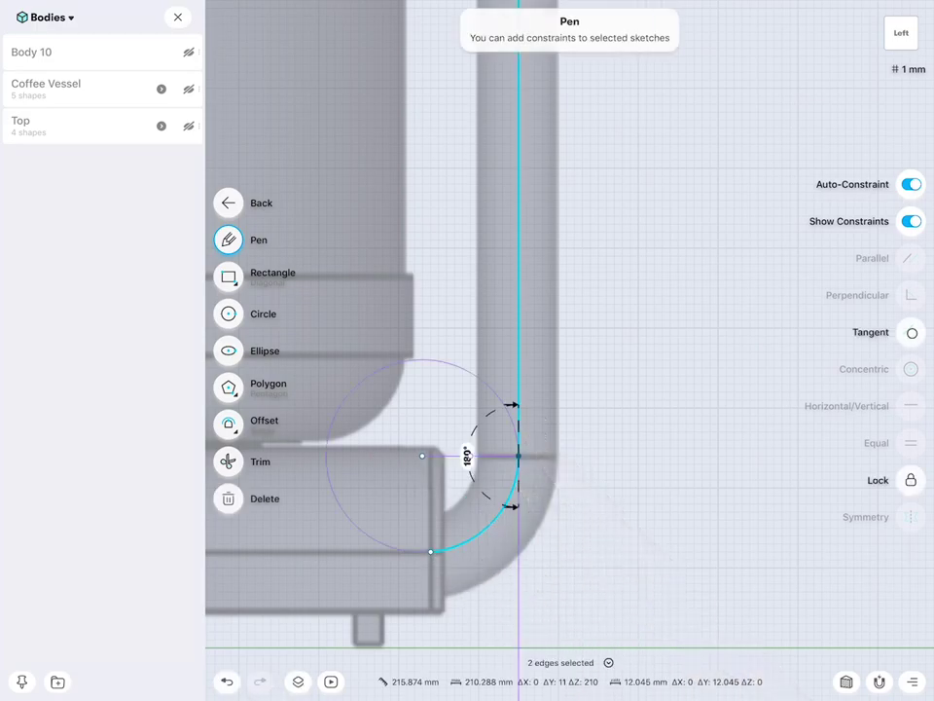
{"action": "left_click", "coordinate": [911, 333]}
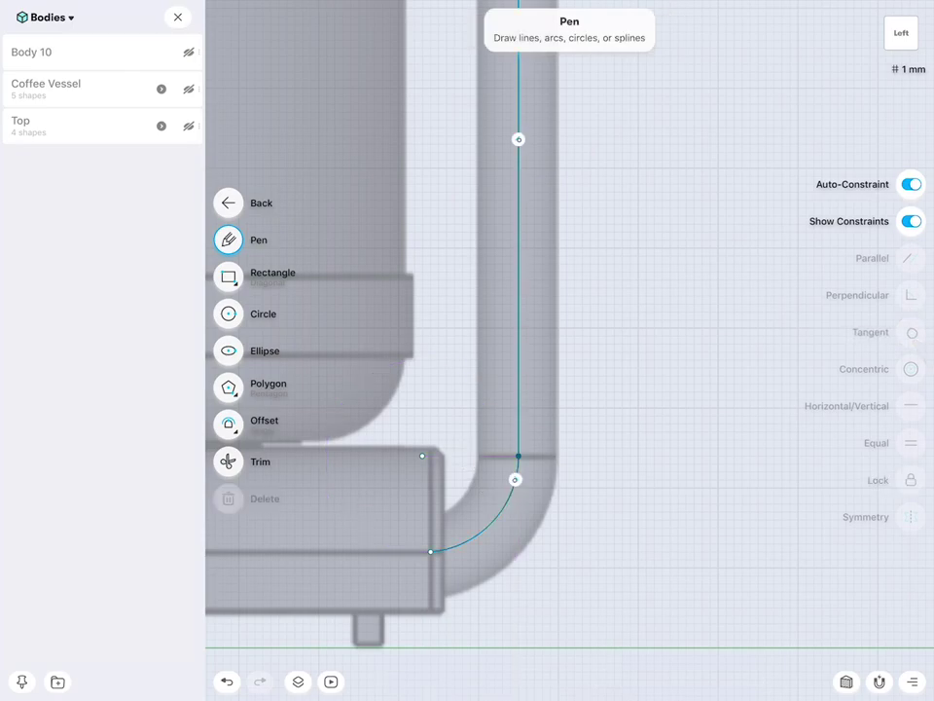
Set the lower arc to a 13 mm radius and a 90° angle.
{"action": "left_click", "coordinate": [496, 523]}
{"action": "left_click", "coordinate": [493, 520]}
{"action": "left_click", "coordinate": [429, 490]}
{"action": "left_click", "coordinate": [483, 490]}
{"action": "left_click", "coordinate": [510, 502]}
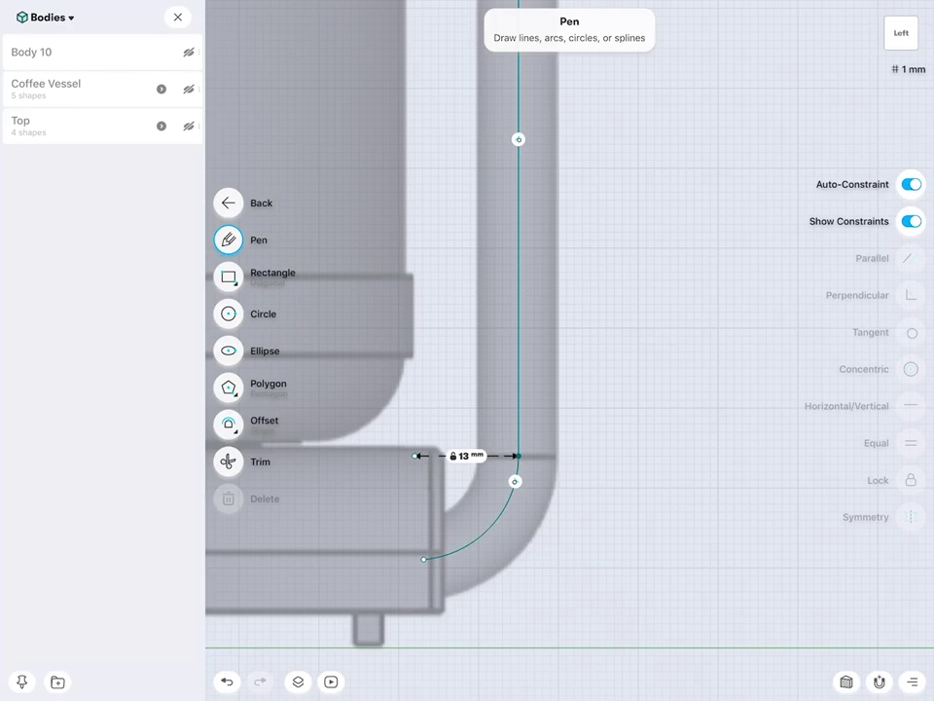
{"action": "left_click", "coordinate": [485, 527]}
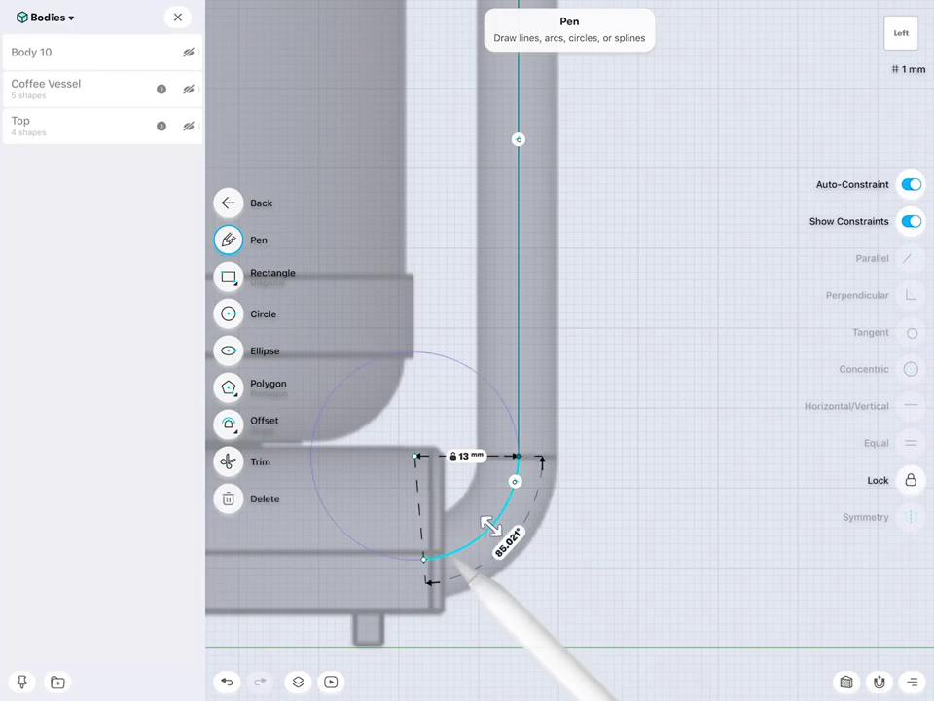
{"action": "left_click", "coordinate": [499, 537]}
{"action": "left_click", "coordinate": [494, 604]}
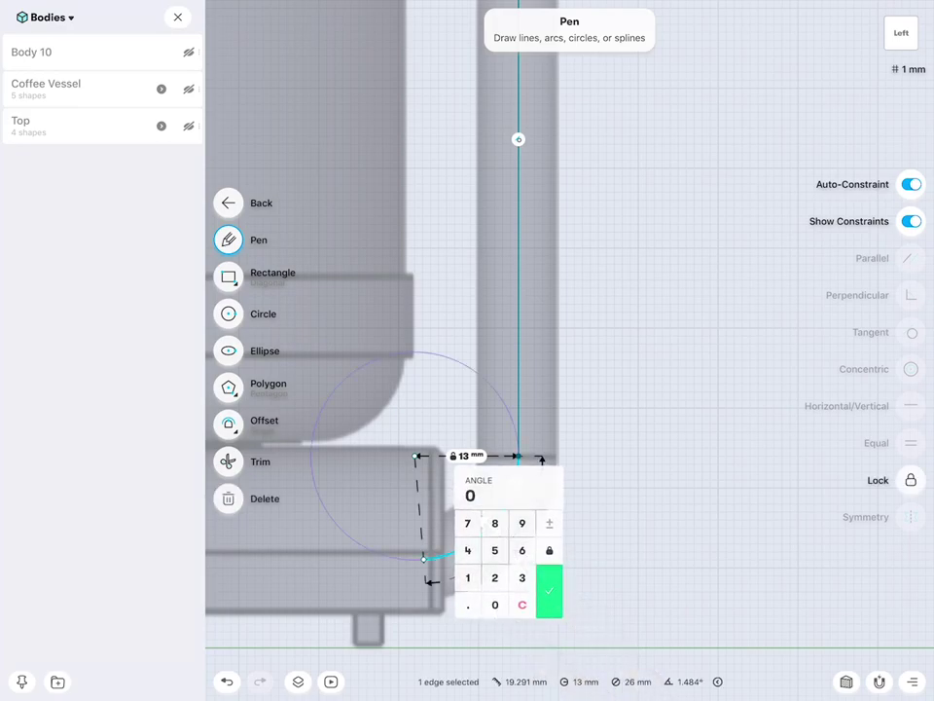
{"action": "left_click", "coordinate": [522, 523]}
{"action": "left_click", "coordinate": [495, 604]}
{"action": "left_click", "coordinate": [548, 591]}
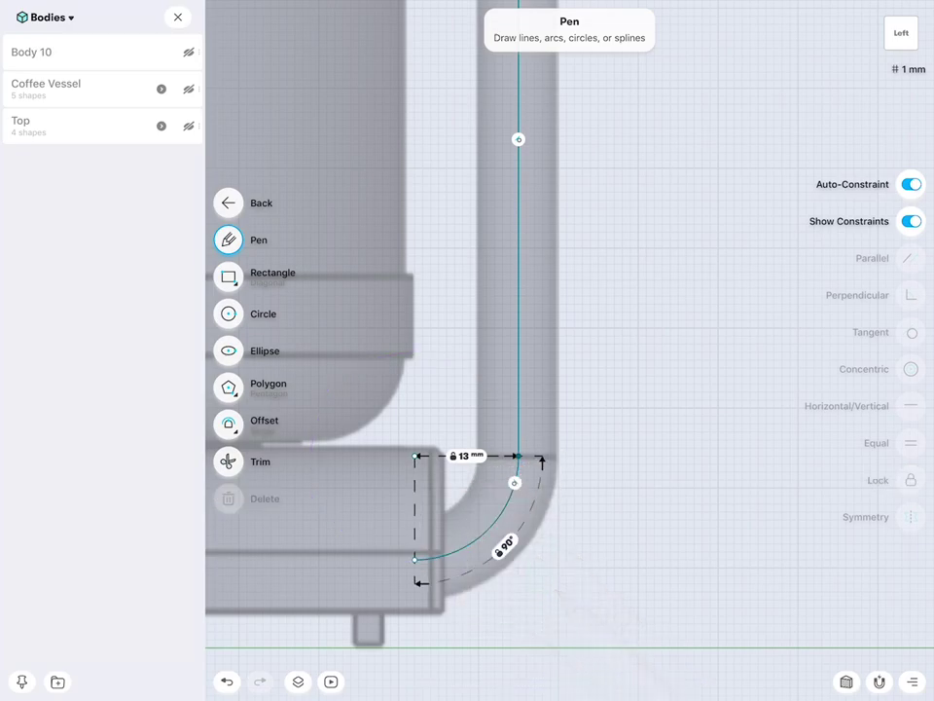
Leave the sketch tools and select the long vertical path edge.
{"action": "scroll", "coordinate": [638, 576], "scroll_direction": "down", "scroll_amount": 5}
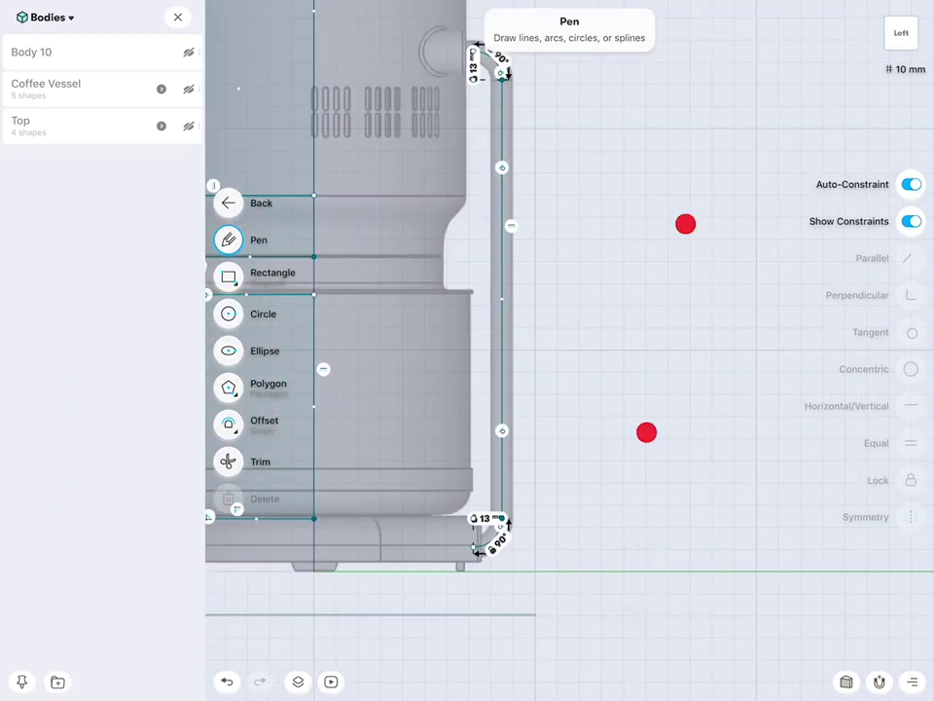
{"action": "scroll", "coordinate": [665, 328], "scroll_direction": "up", "scroll_amount": 2}
{"action": "left_click", "coordinate": [228, 203]}
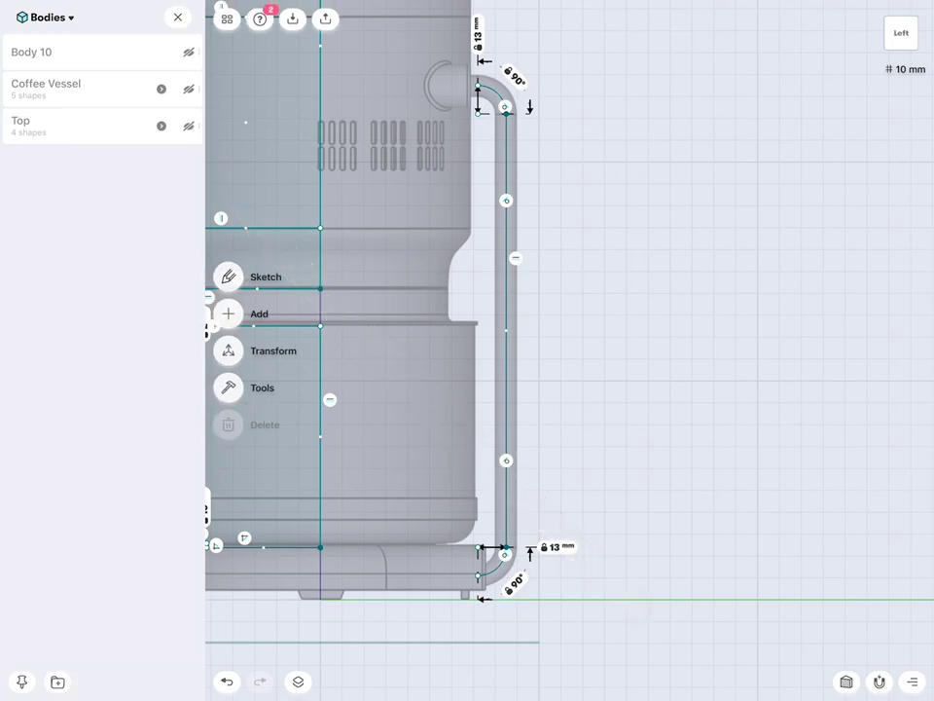
{"action": "left_click", "coordinate": [506, 331]}
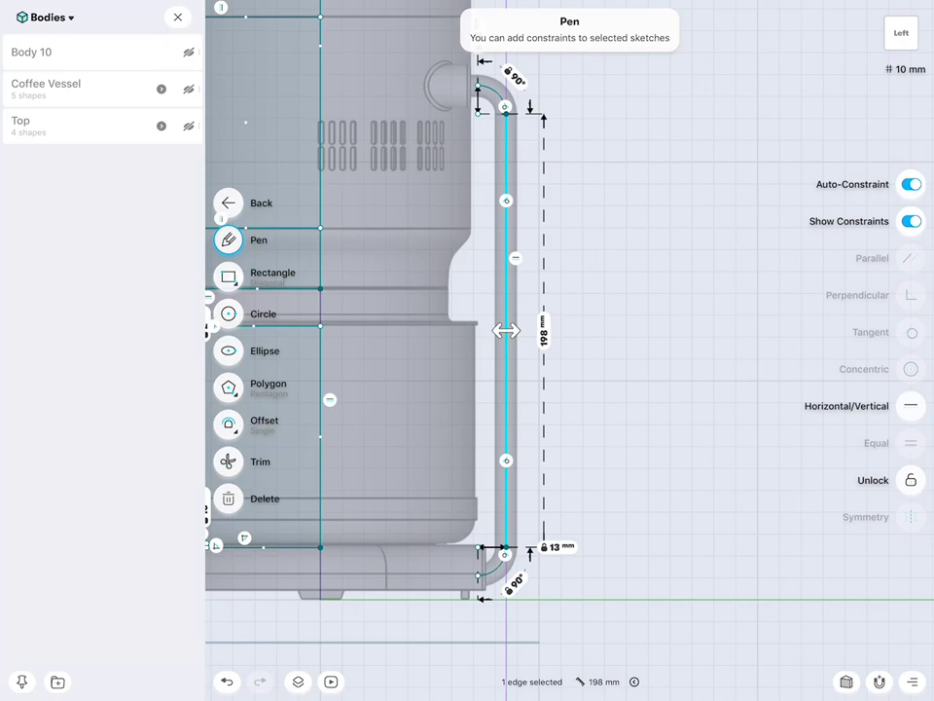
{"action": "left_click", "coordinate": [228, 202]}
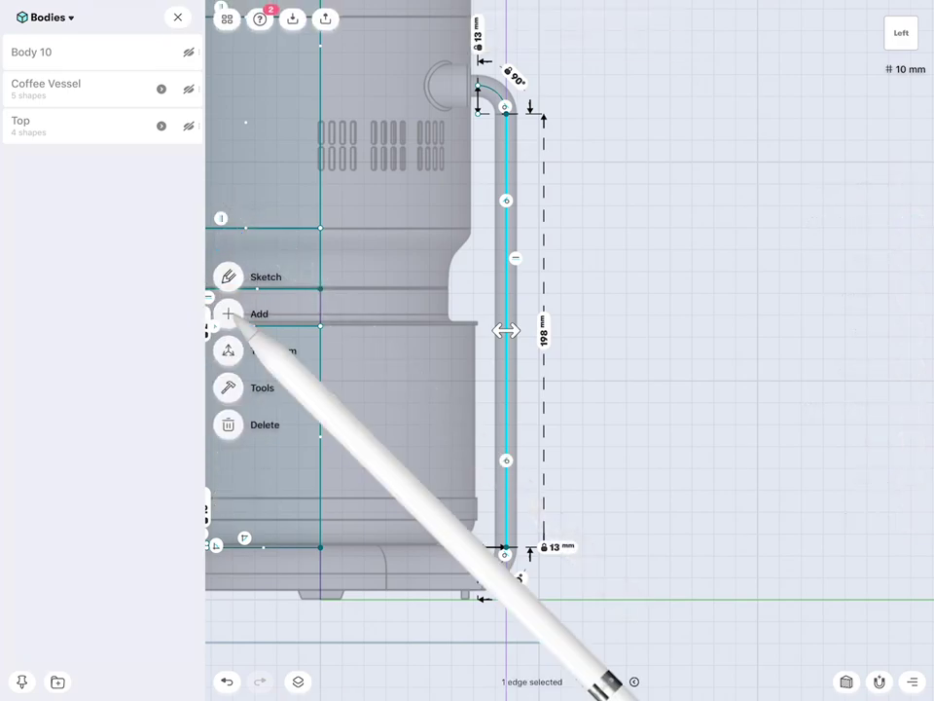
{"action": "left_click", "coordinate": [227, 313]}
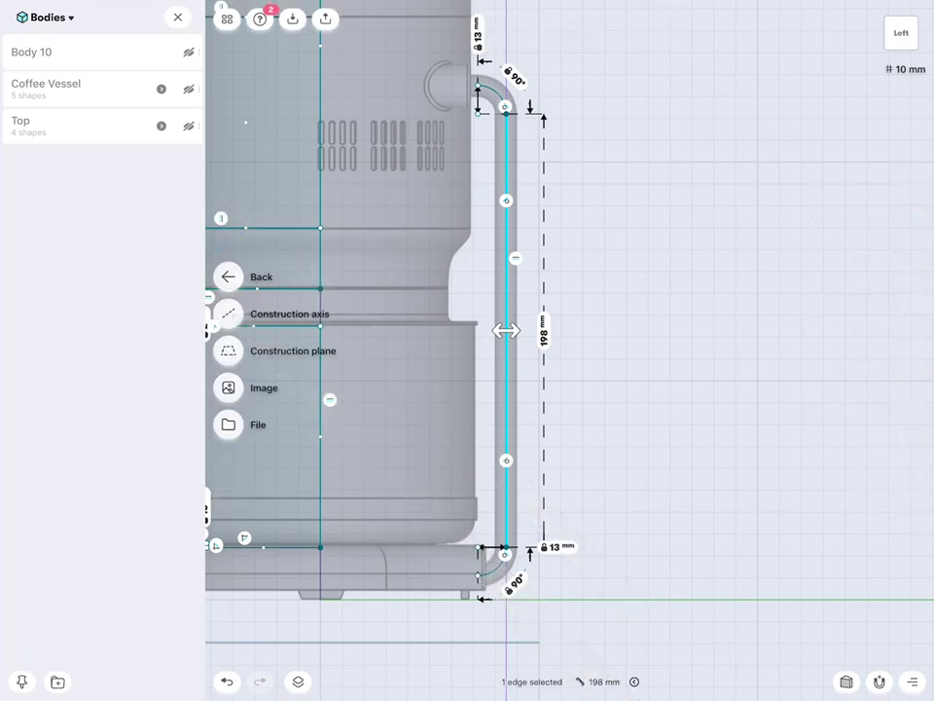
Add a Perpendicular-to-edge-at-point construction plane partway up the vertical path edge.
{"action": "left_click", "coordinate": [227, 351]}
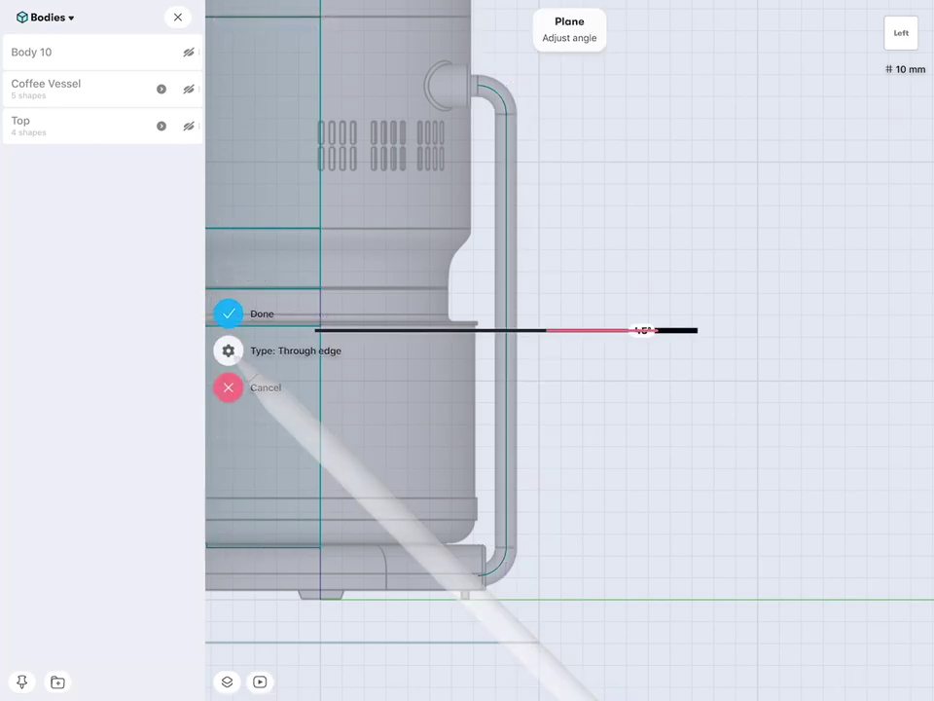
{"action": "left_click", "coordinate": [227, 351]}
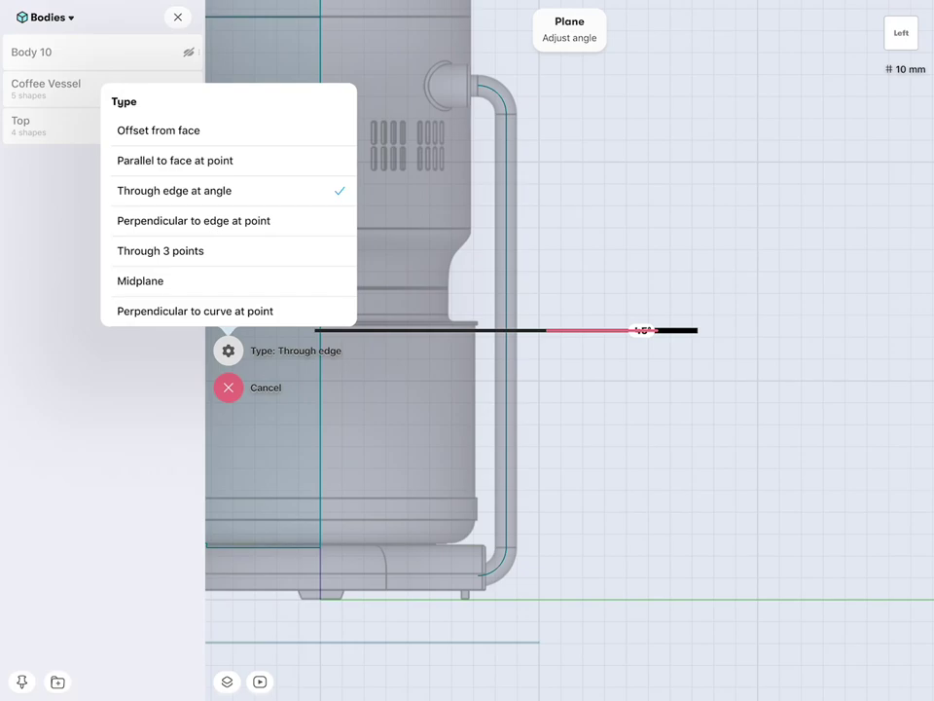
{"action": "left_click", "coordinate": [292, 222]}
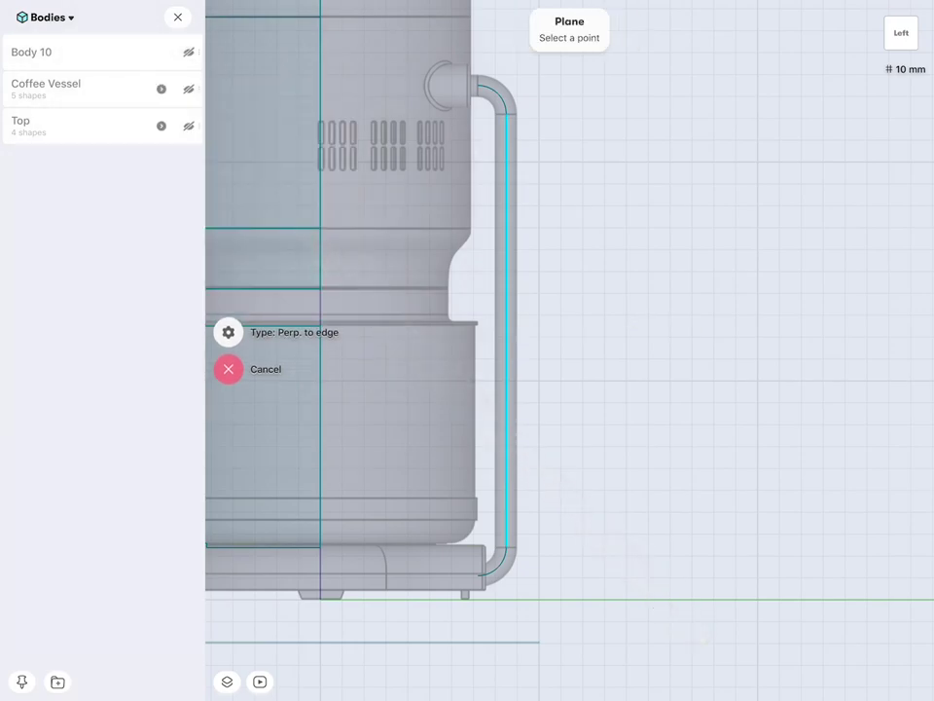
{"action": "left_click", "coordinate": [506, 284]}
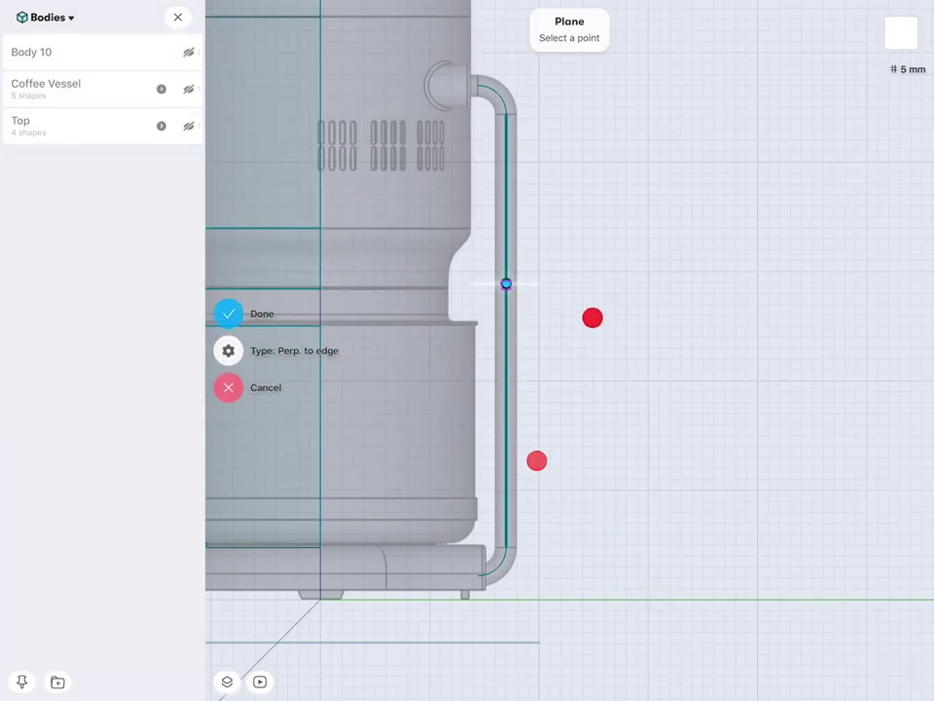
{"action": "left_click_drag", "start_coordinate": [681, 292], "coordinate": [740, 370]}
{"action": "mouse_move", "coordinate": [507, 280]}
{"action": "left_mouse_down"}
{"action": "mouse_move", "coordinate": [520, 201]}
{"action": "mouse_move", "coordinate": [515, 305]}
{"action": "mouse_move", "coordinate": [510, 250]}
{"action": "left_mouse_up"}
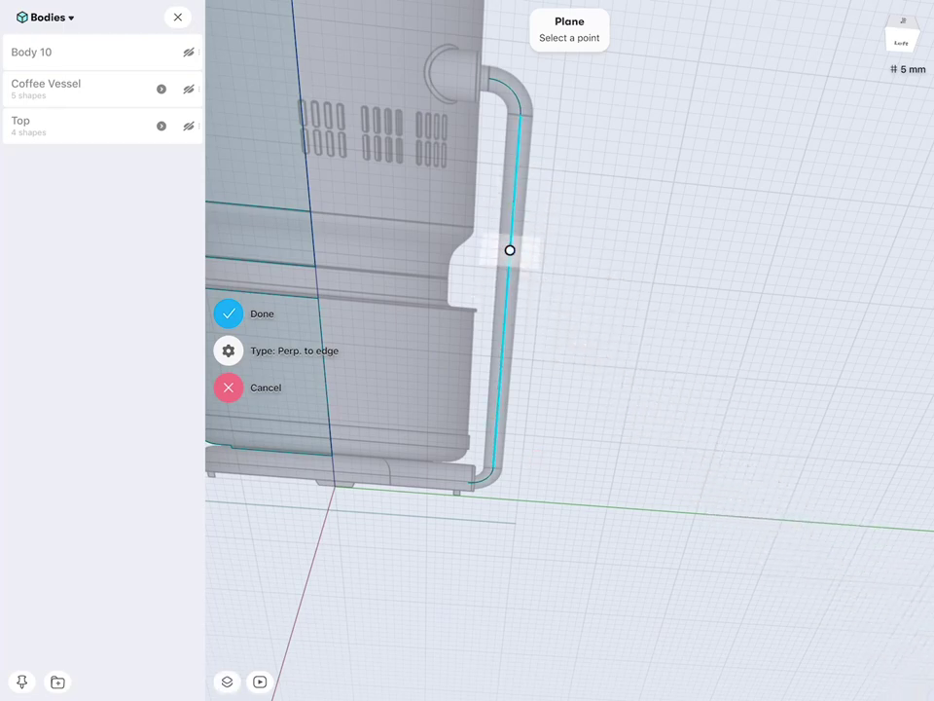
{"action": "left_click", "coordinate": [230, 312]}
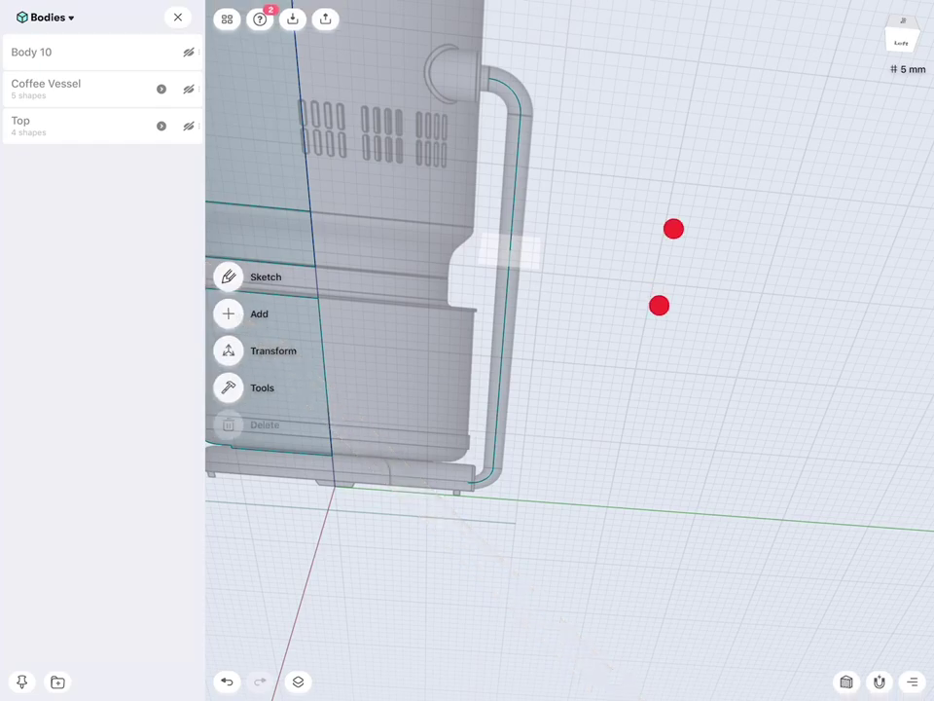
{"action": "scroll", "coordinate": [802, 379], "scroll_direction": "up", "scroll_amount": 5}
{"action": "scroll", "coordinate": [802, 380], "scroll_direction": "up", "scroll_amount": 2}
{"action": "left_click", "coordinate": [468, 355]}
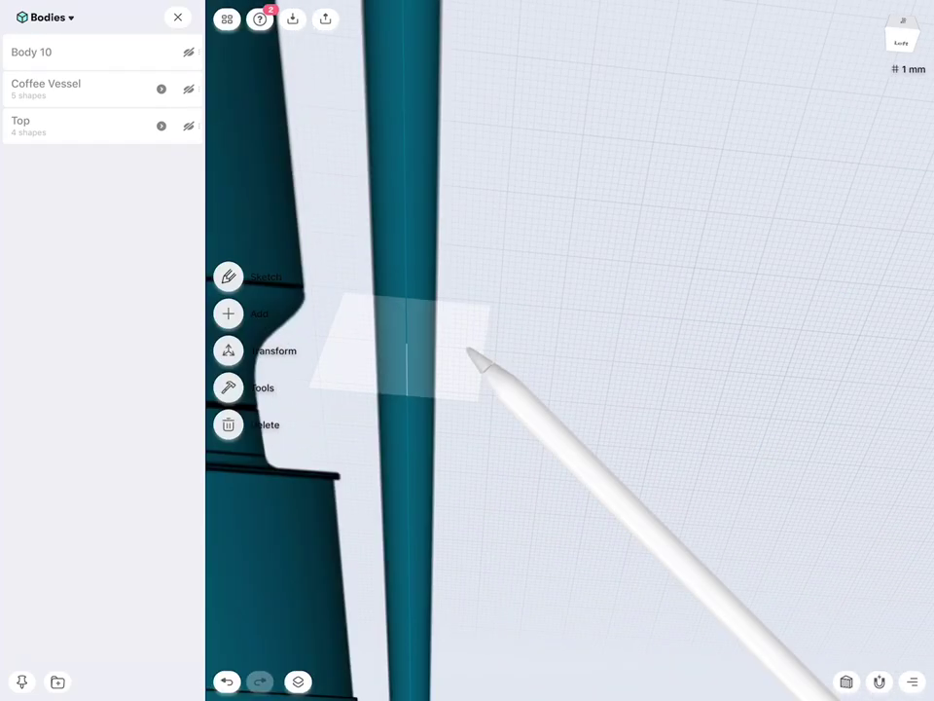
Hide the side reference image and view the new construction plane face-on.
{"action": "left_click", "coordinate": [46, 16]}
{"action": "left_click", "coordinate": [78, 133]}
{"action": "left_click", "coordinate": [188, 89]}
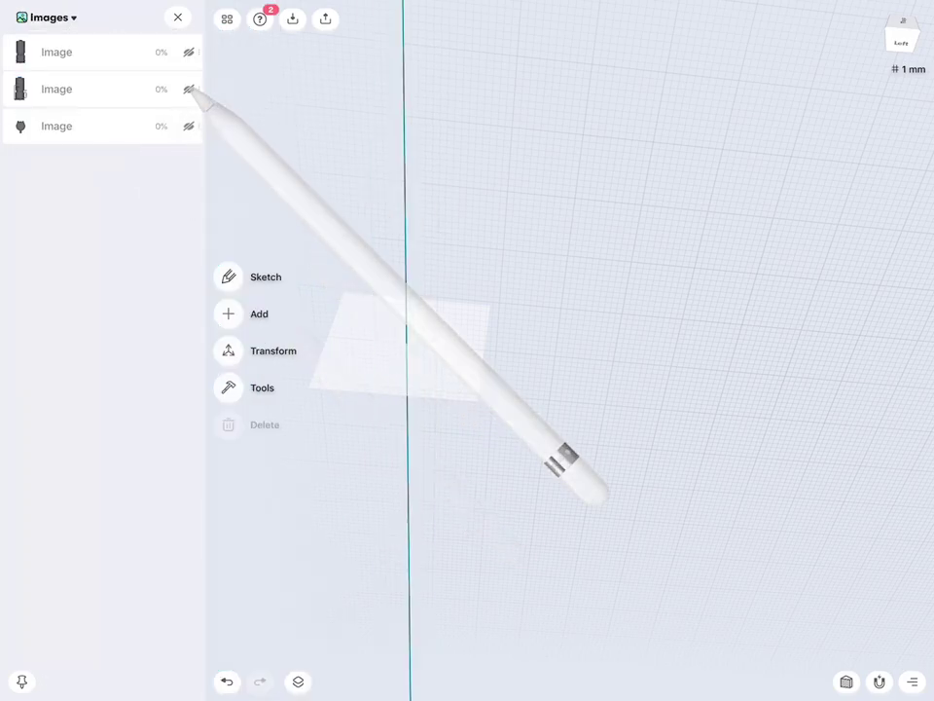
{"action": "left_click", "coordinate": [450, 374]}
{"action": "middle_click_drag", "start_coordinate": [584, 438], "coordinate": [681, 428]}
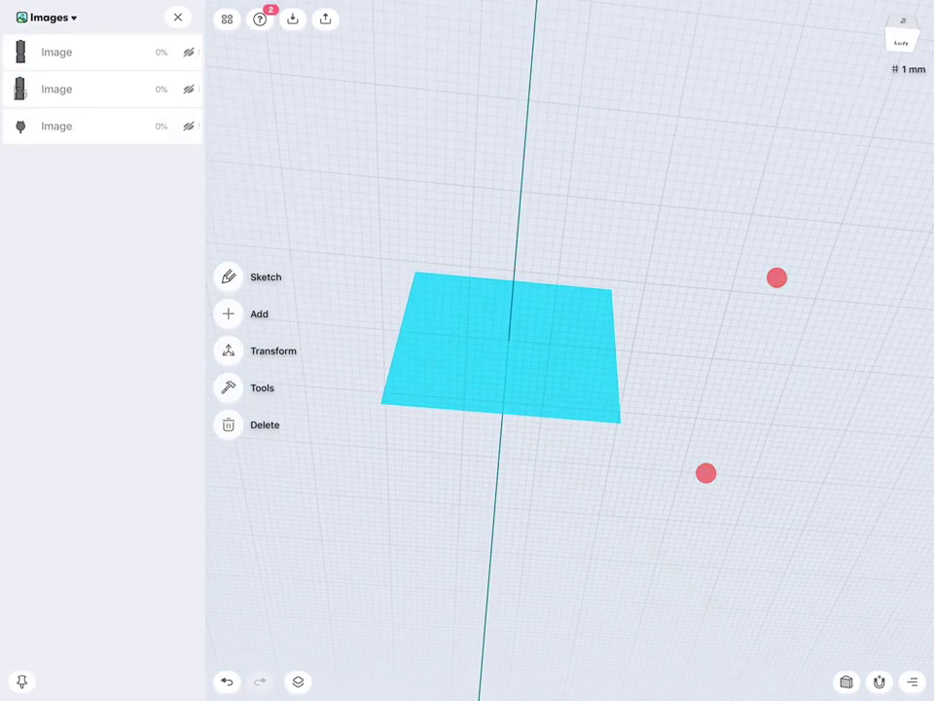
{"action": "double_click", "coordinate": [556, 346]}
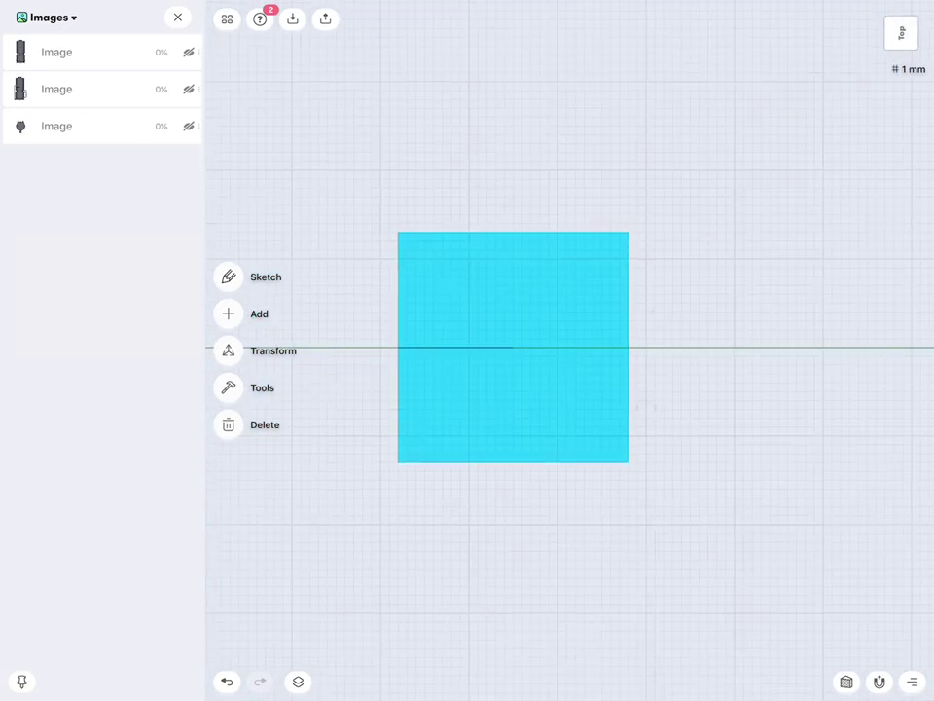
Sketch a 20 mm radius circle on the plane, centred on the path's start point.
{"action": "mouse_move", "coordinate": [563, 268]}
{"action": "left_mouse_down"}
{"action": "mouse_move", "coordinate": [573, 433]}
{"action": "mouse_move", "coordinate": [549, 271]}
{"action": "left_mouse_up"}
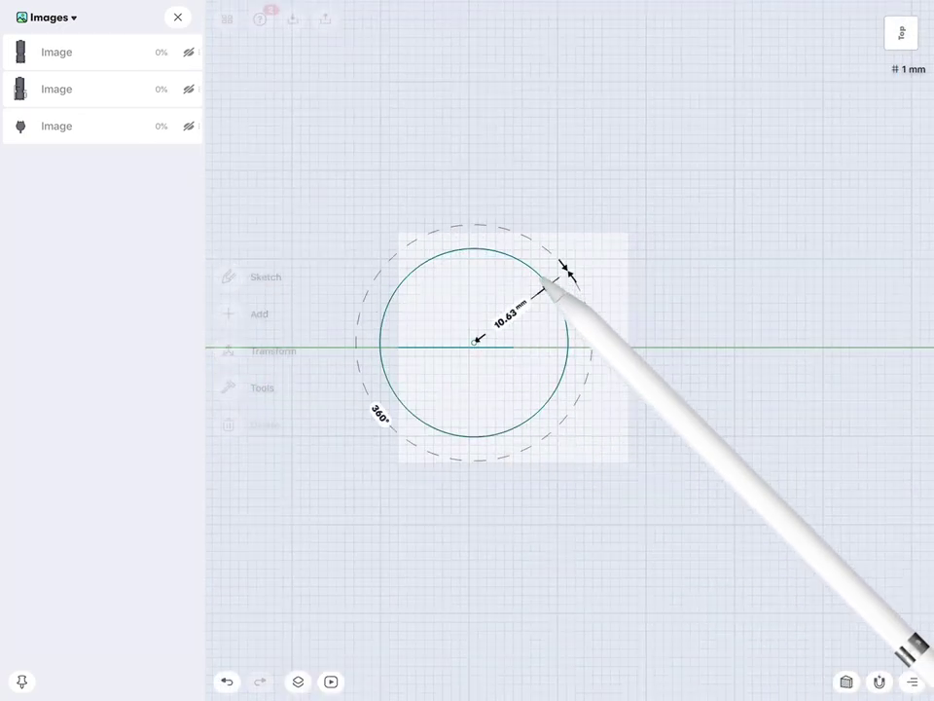
{"action": "left_click", "coordinate": [513, 343]}
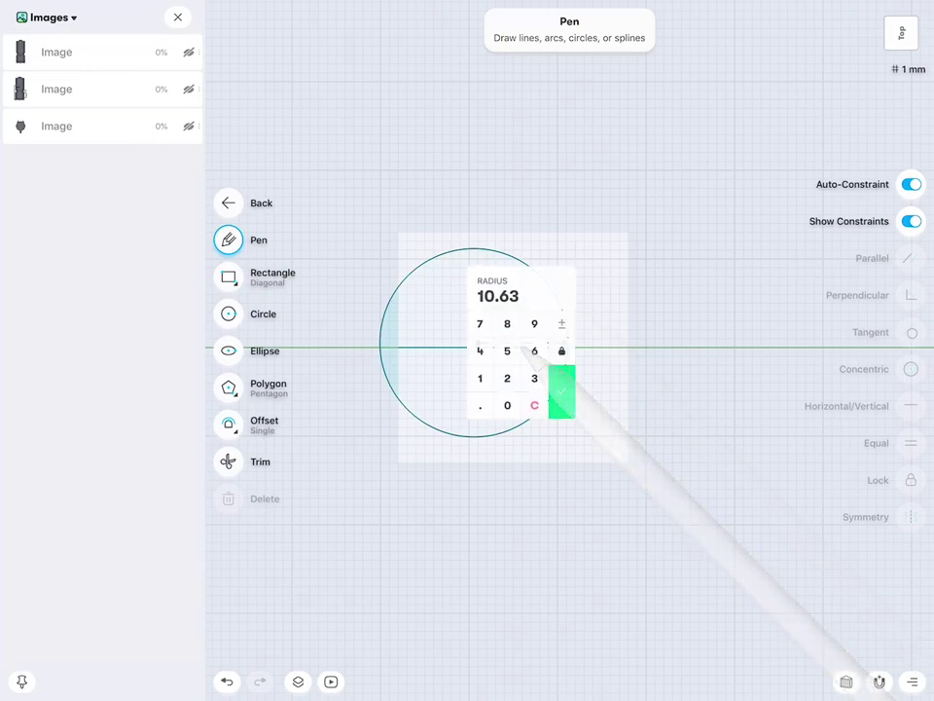
{"action": "type", "text": "20"}
{"action": "left_click", "coordinate": [558, 387]}
{"action": "left_click_drag", "start_coordinate": [670, 607], "coordinate": [686, 521]}
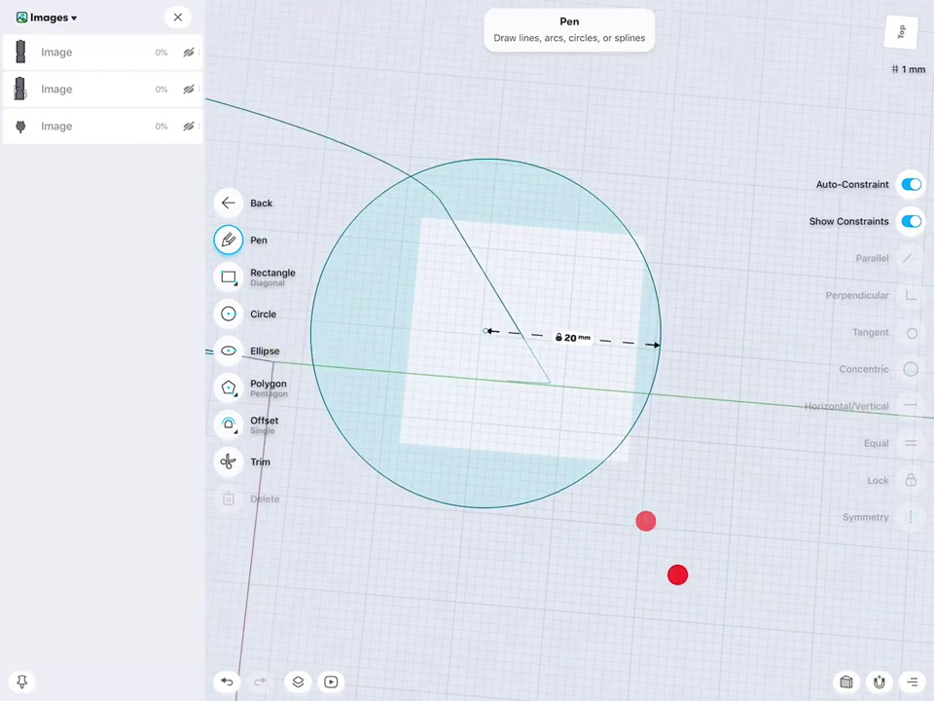
{"action": "scroll", "coordinate": [721, 487], "scroll_direction": "up", "scroll_amount": 3}
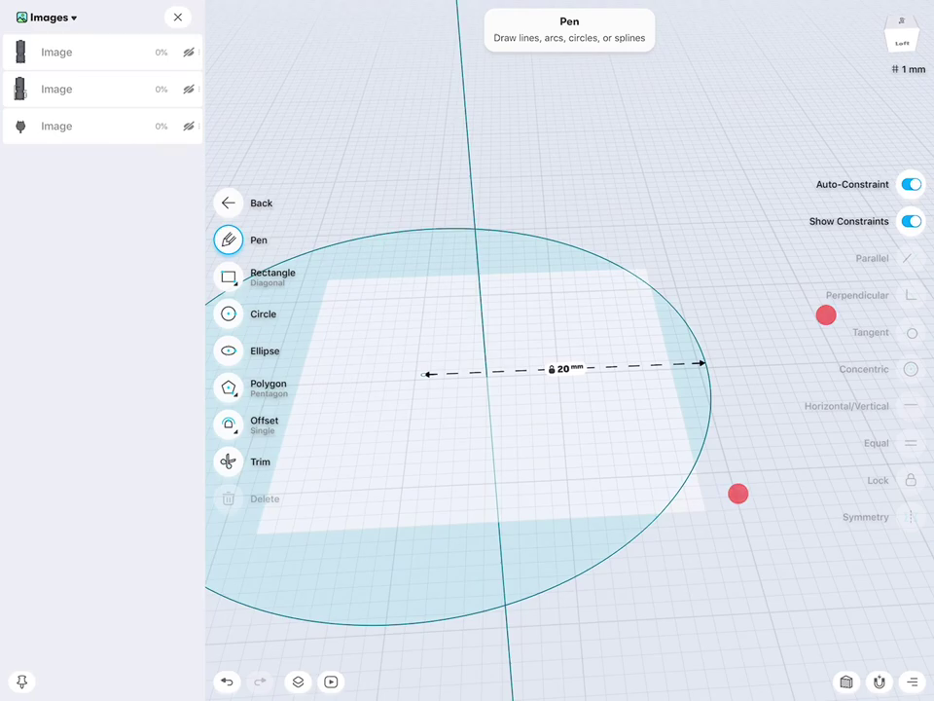
{"action": "left_click_drag", "start_coordinate": [424, 374], "coordinate": [487, 376]}
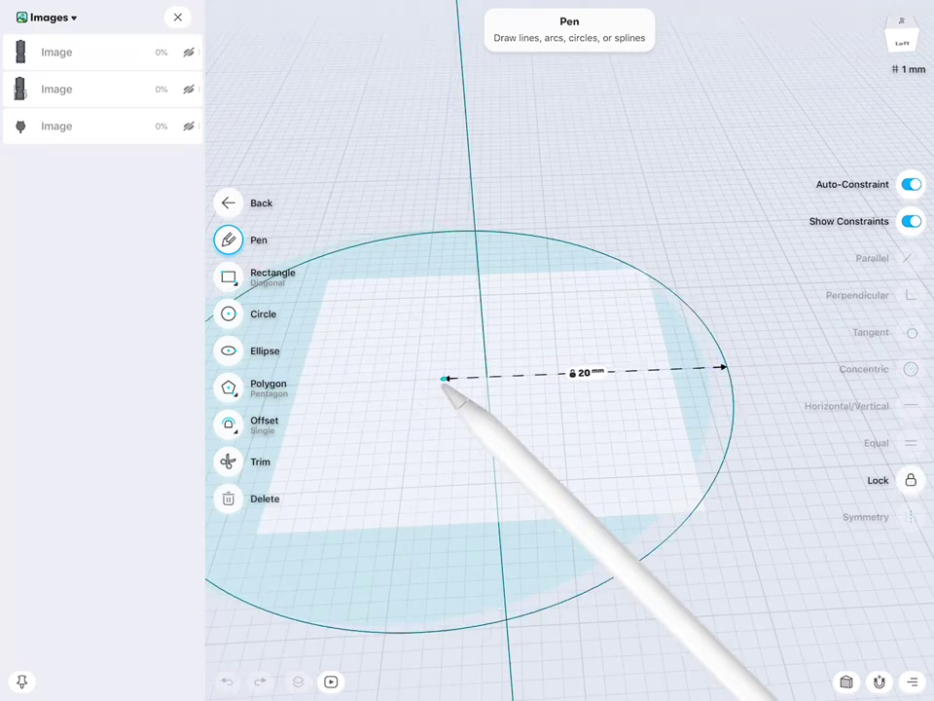
Reduce the circle's radius to 5 mm, checking it against the side reference image.
{"action": "scroll", "coordinate": [760, 402], "scroll_direction": "up", "scroll_amount": 5}
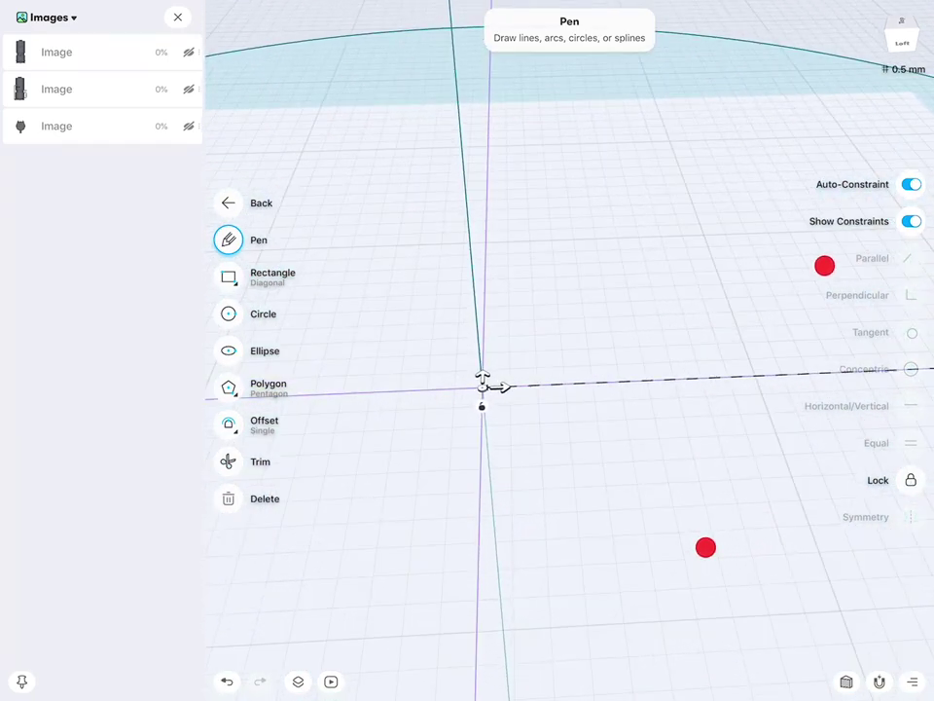
{"action": "scroll", "coordinate": [692, 382], "scroll_direction": "up", "scroll_amount": 2}
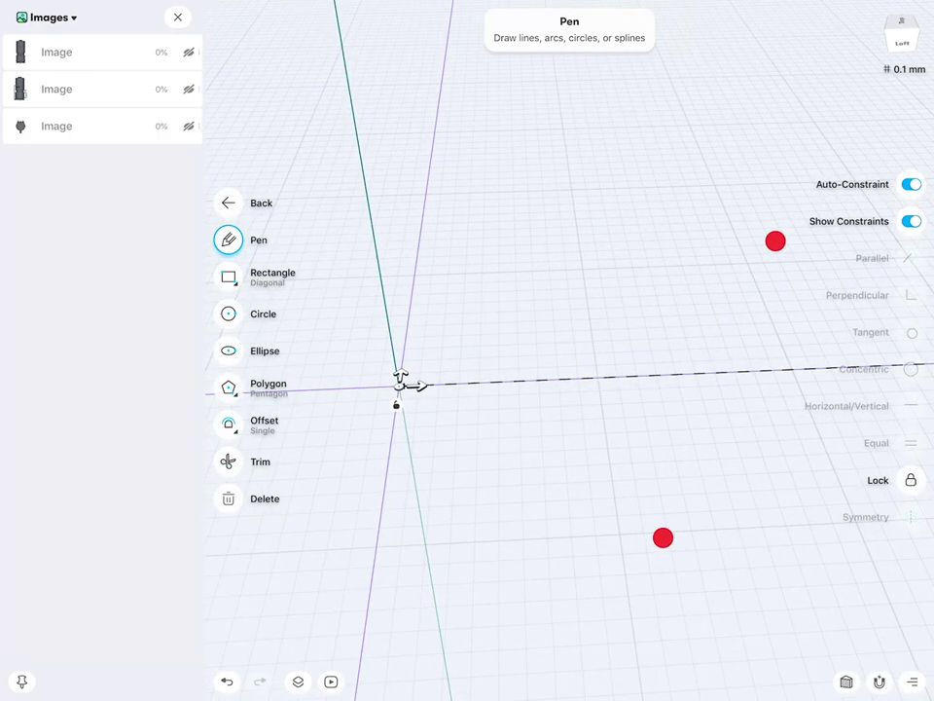
{"action": "scroll", "coordinate": [719, 389], "scroll_direction": "down", "scroll_amount": 5}
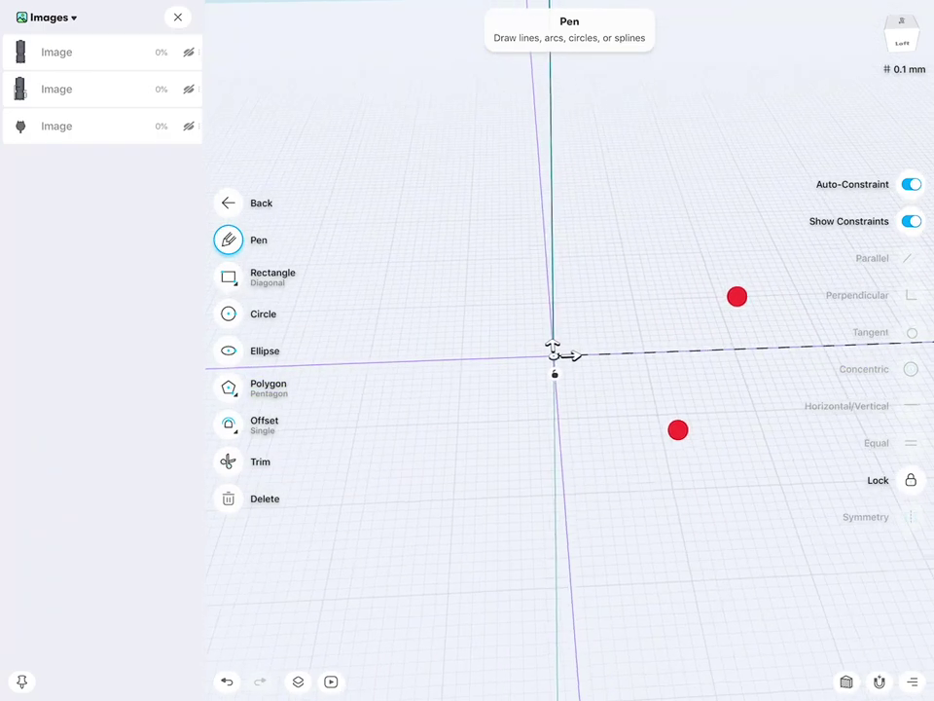
{"action": "scroll", "coordinate": [656, 334], "scroll_direction": "down", "scroll_amount": 3}
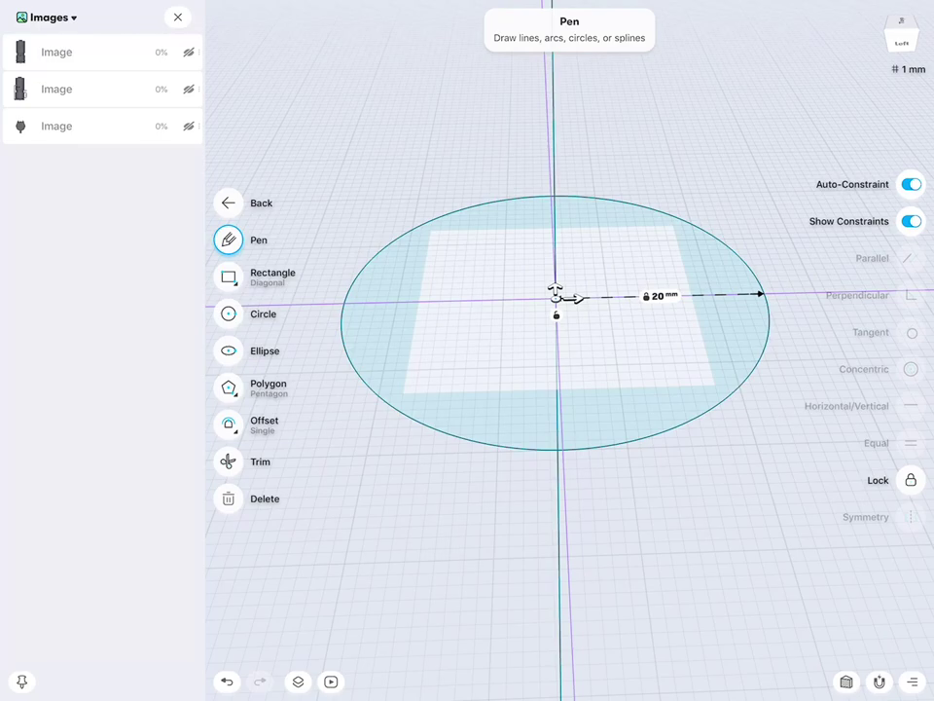
{"action": "left_click", "coordinate": [188, 88]}
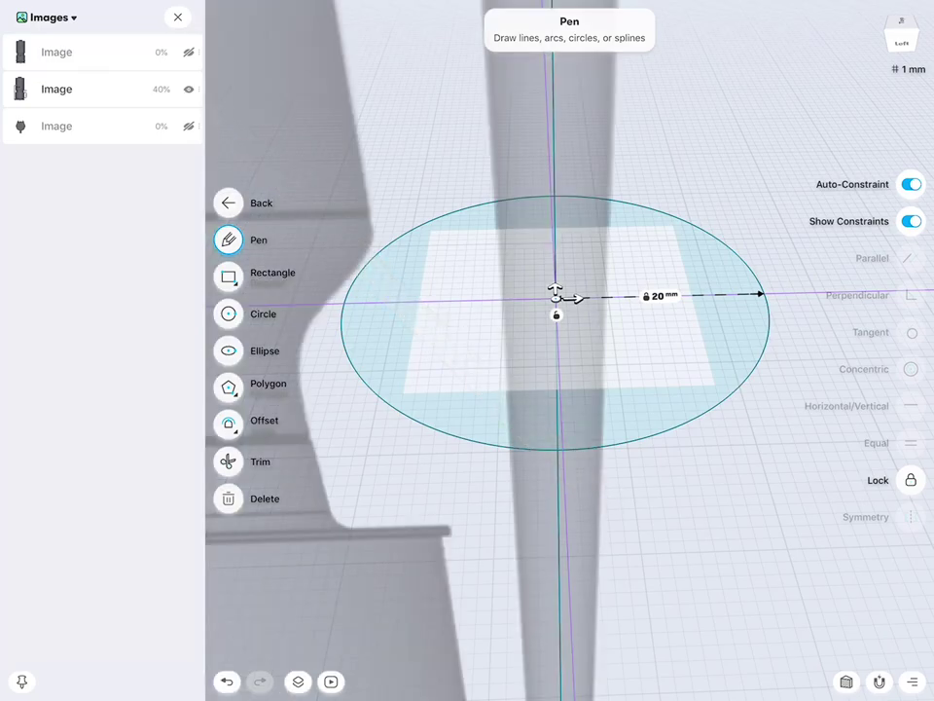
{"action": "left_click", "coordinate": [658, 295]}
{"action": "left_click", "coordinate": [646, 304]}
{"action": "left_click", "coordinate": [701, 344]}
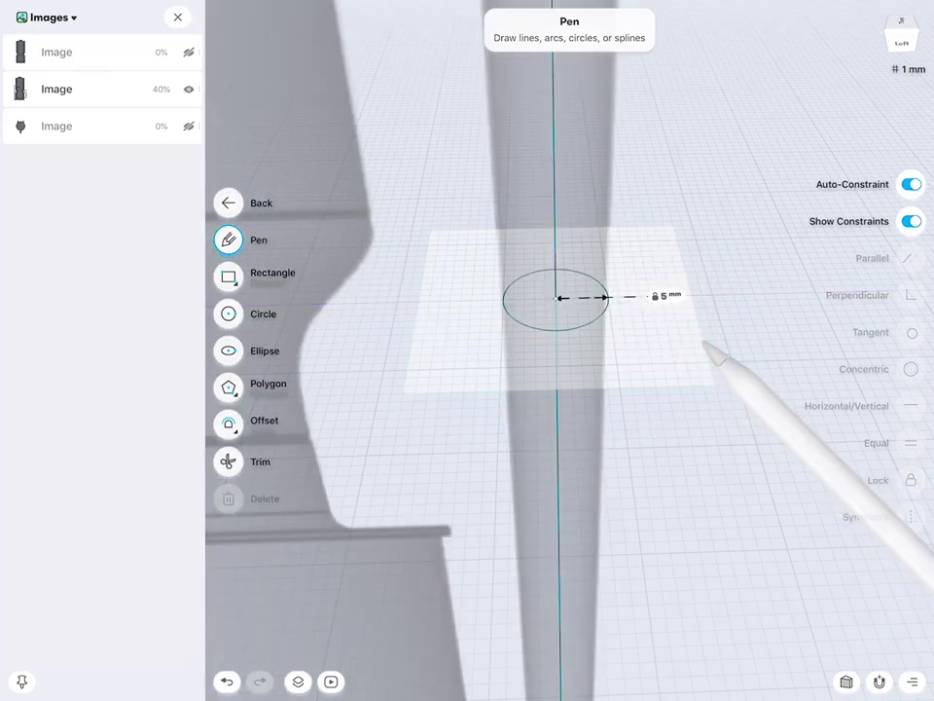
{"action": "scroll", "coordinate": [559, 331], "scroll_direction": "down", "scroll_amount": 5}
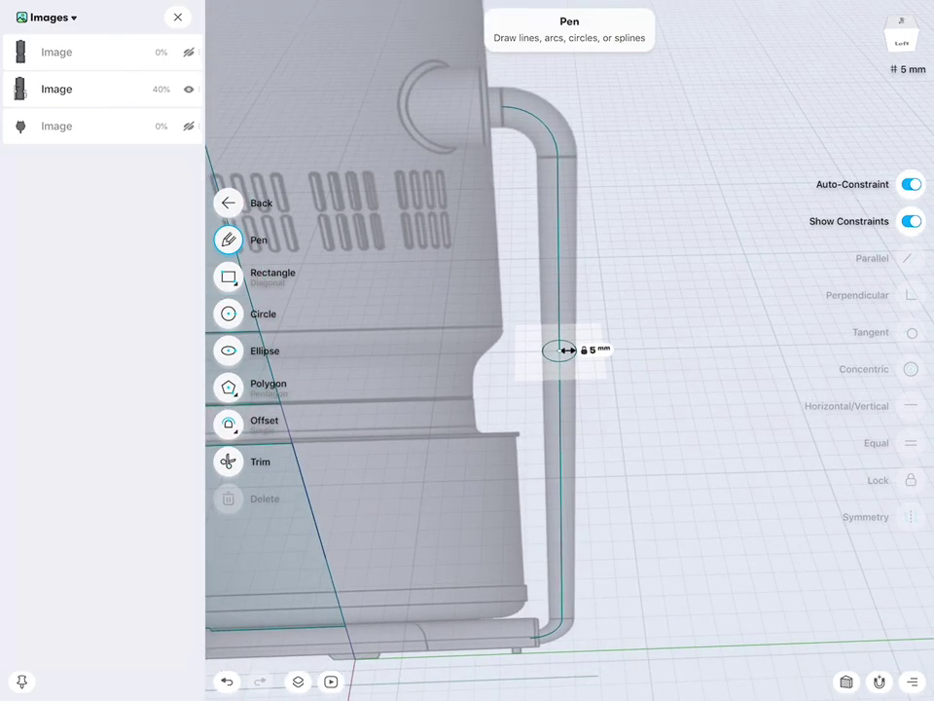
{"action": "left_click", "coordinate": [189, 88]}
{"action": "left_click", "coordinate": [230, 204]}
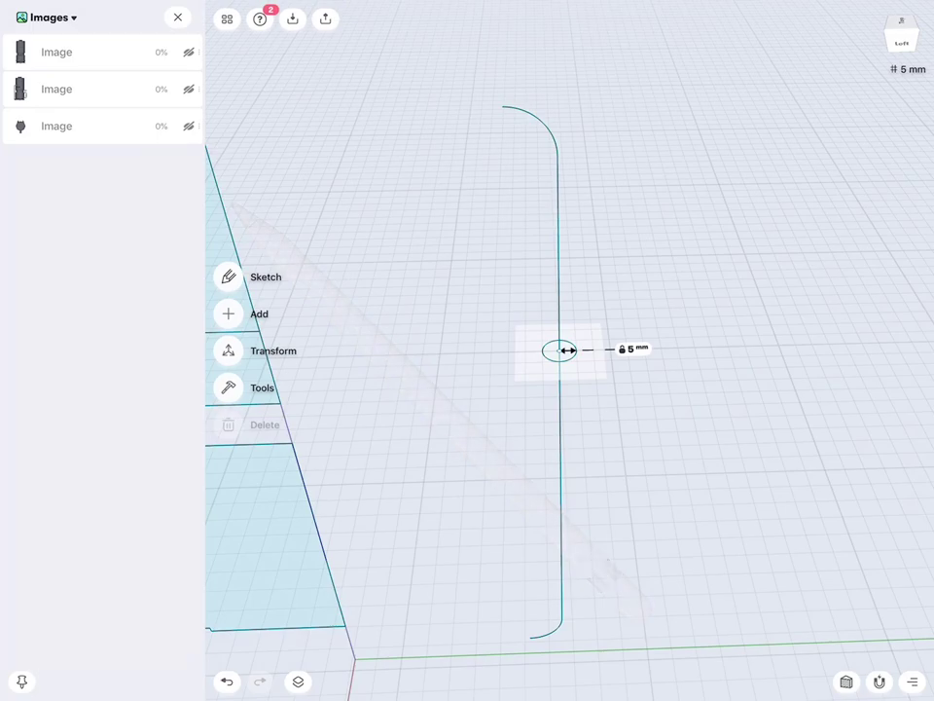
{"action": "left_click", "coordinate": [229, 386]}
Sweep the 5 mm circle along the straight path line and upper arc to create the pipe.
{"action": "left_click", "coordinate": [228, 424]}
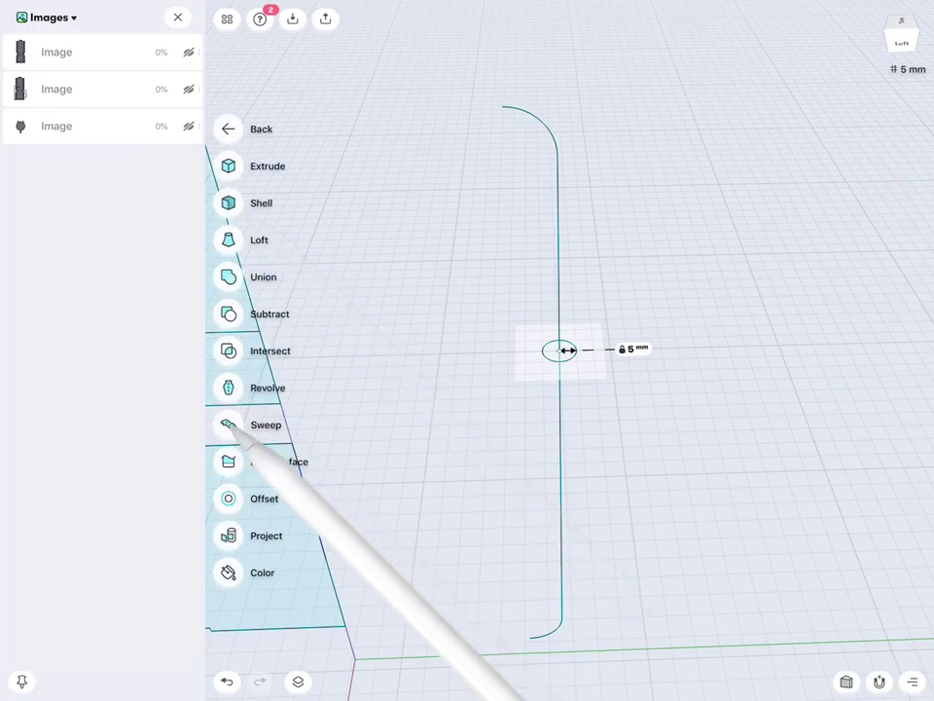
{"action": "scroll", "coordinate": [725, 389], "scroll_direction": "up", "scroll_amount": 5}
{"action": "left_click", "coordinate": [521, 360]}
{"action": "scroll", "coordinate": [534, 367], "scroll_direction": "down", "scroll_amount": 5}
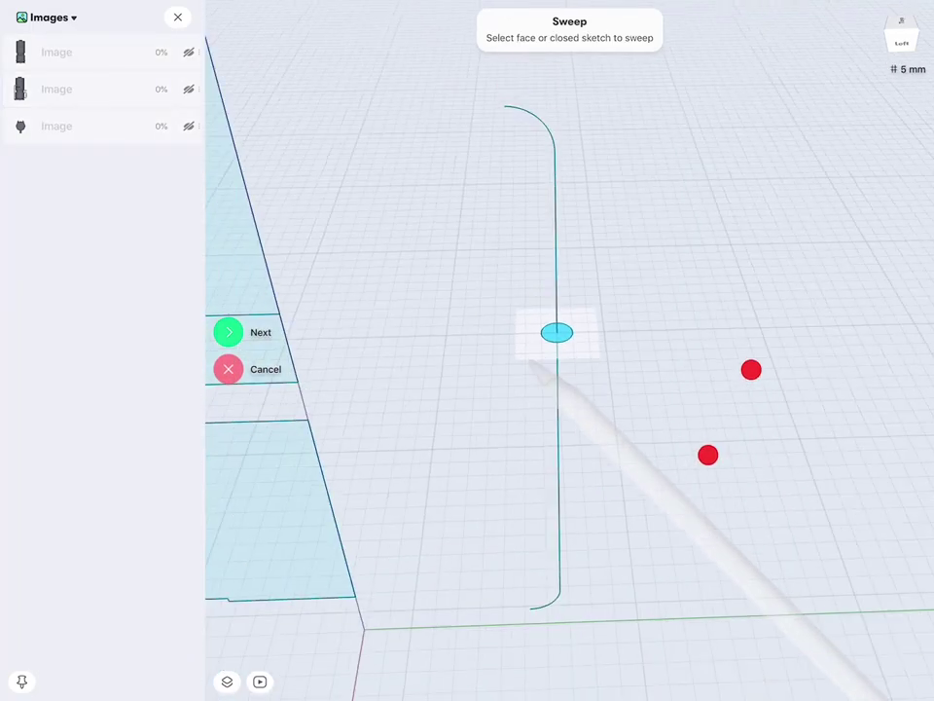
{"action": "scroll", "coordinate": [539, 363], "scroll_direction": "down", "scroll_amount": 3}
{"action": "left_click", "coordinate": [229, 332]}
{"action": "left_click", "coordinate": [554, 389]}
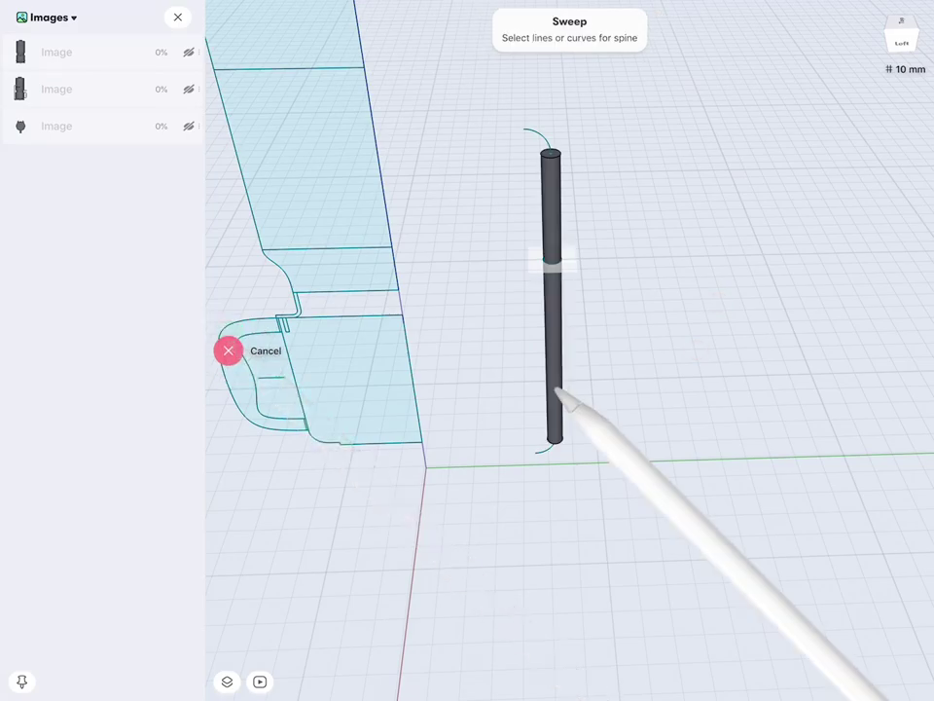
{"action": "scroll", "coordinate": [686, 458], "scroll_direction": "up", "scroll_amount": 3}
{"action": "scroll", "coordinate": [686, 457], "scroll_direction": "up", "scroll_amount": 3}
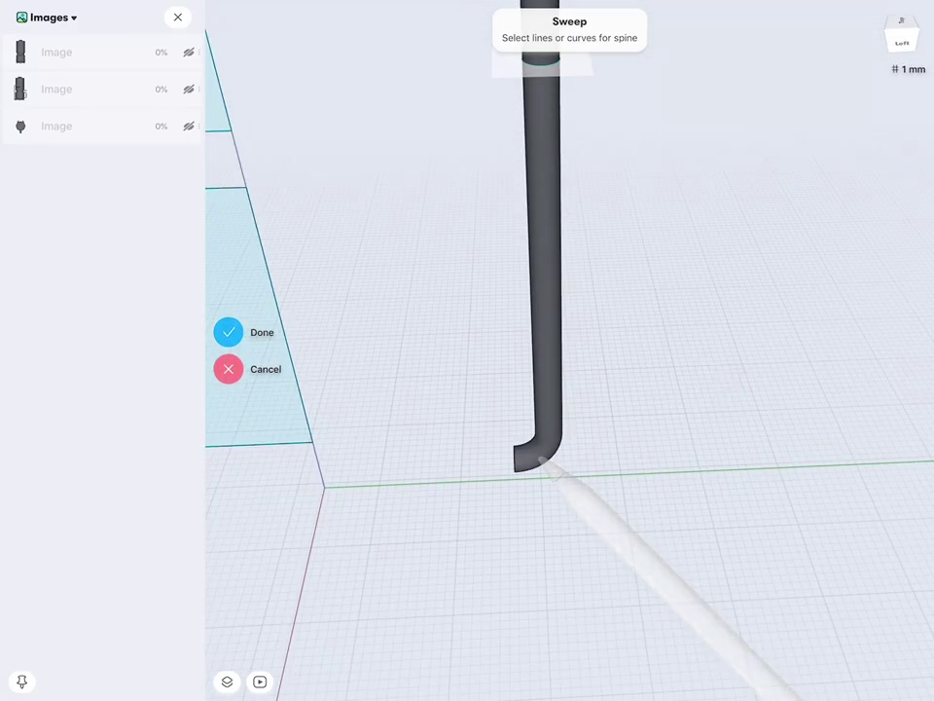
{"action": "left_click_drag", "start_coordinate": [695, 615], "coordinate": [768, 277]}
{"action": "left_click", "coordinate": [475, 146]}
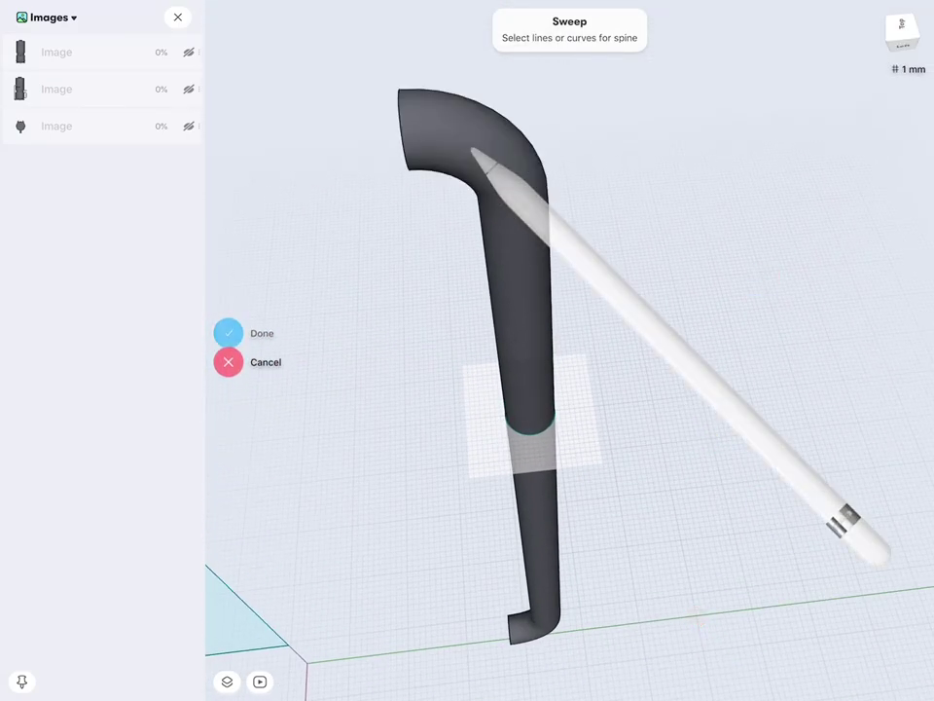
{"action": "left_click", "coordinate": [229, 332]}
Show the reference image and zoom in on the pipe's open top end.
{"action": "mouse_move", "coordinate": [671, 370]}
{"action": "left_mouse_down"}
{"action": "mouse_move", "coordinate": [690, 332]}
{"action": "mouse_move", "coordinate": [690, 344]}
{"action": "left_mouse_up"}
{"action": "middle_click_drag", "start_coordinate": [690, 345], "coordinate": [705, 385]}
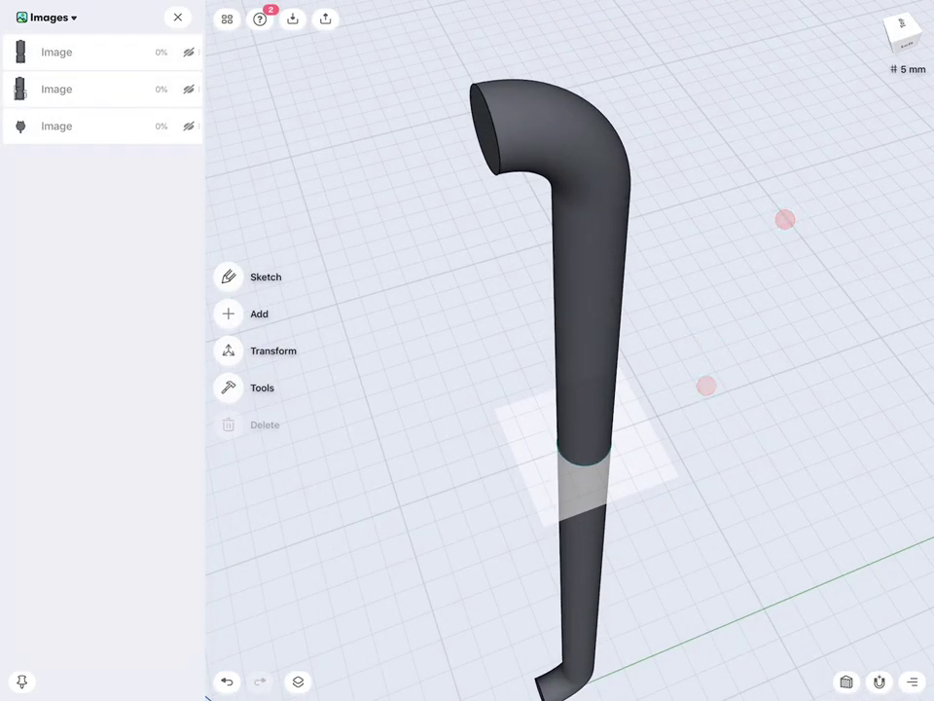
{"action": "left_click", "coordinate": [189, 89]}
{"action": "mouse_move", "coordinate": [720, 384]}
{"action": "middle_mouse_down"}
{"action": "mouse_move", "coordinate": [743, 389]}
{"action": "mouse_move", "coordinate": [784, 433]}
{"action": "middle_mouse_up"}
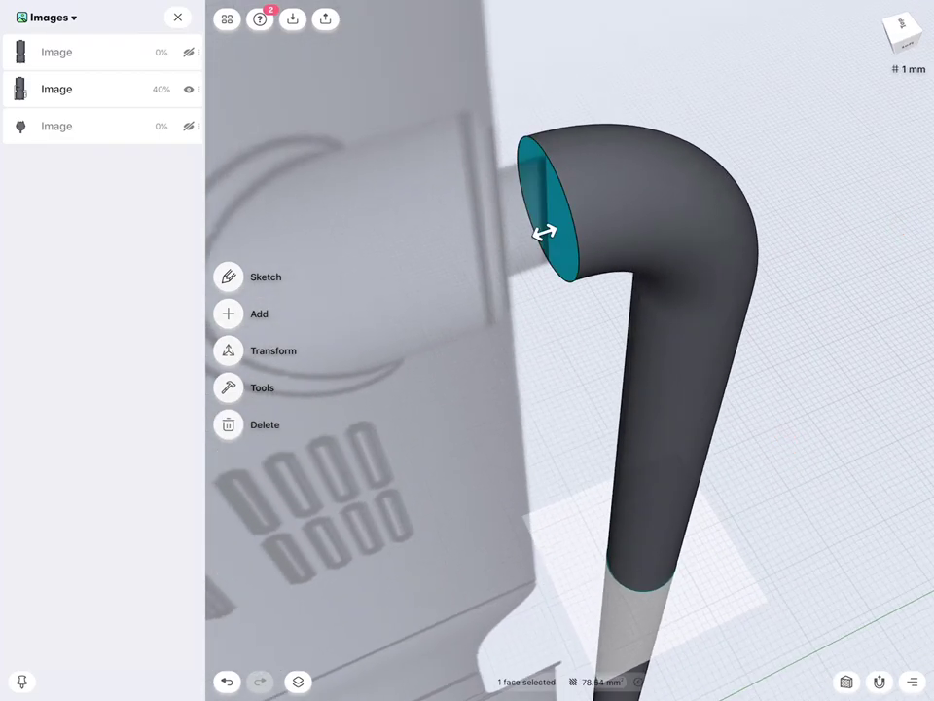
Extrude the pipe's top end face outward, first trying a 2 mm distance.
{"action": "left_click_drag", "start_coordinate": [557, 261], "coordinate": [368, 355]}
{"action": "left_click", "coordinate": [458, 261]}
{"action": "left_click", "coordinate": [444, 296]}
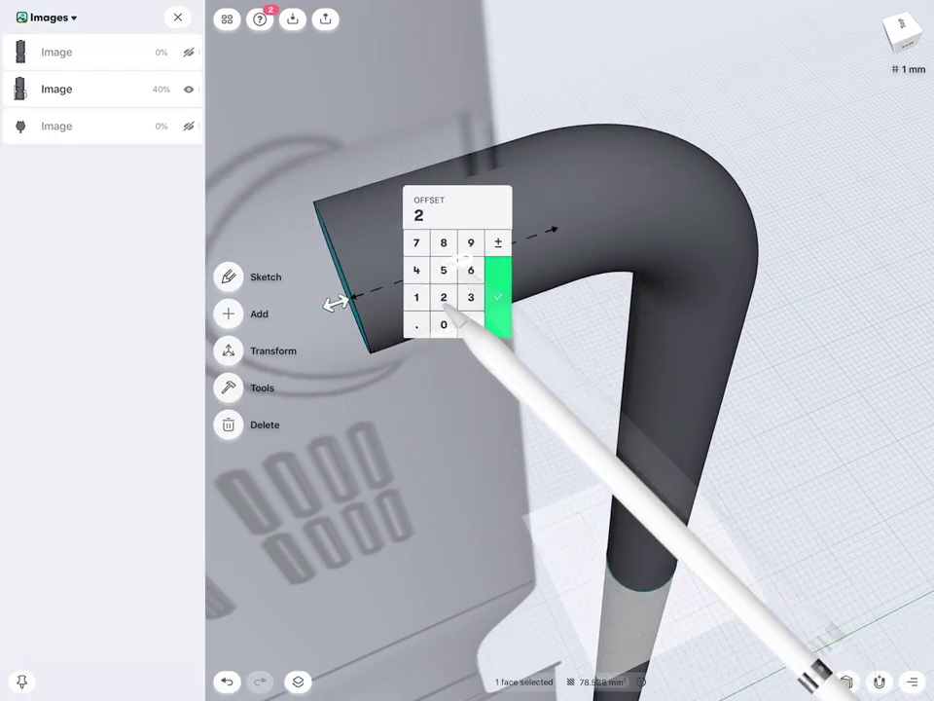
{"action": "left_click", "coordinate": [498, 297]}
{"action": "mouse_move", "coordinate": [739, 311]}
{"action": "middle_mouse_down"}
{"action": "mouse_move", "coordinate": [756, 296]}
{"action": "mouse_move", "coordinate": [769, 316]}
{"action": "mouse_move", "coordinate": [785, 309]}
{"action": "middle_mouse_up"}
Change the pipe end extension distance to 20 mm.
{"action": "left_click", "coordinate": [438, 387]}
{"action": "left_click", "coordinate": [489, 423]}
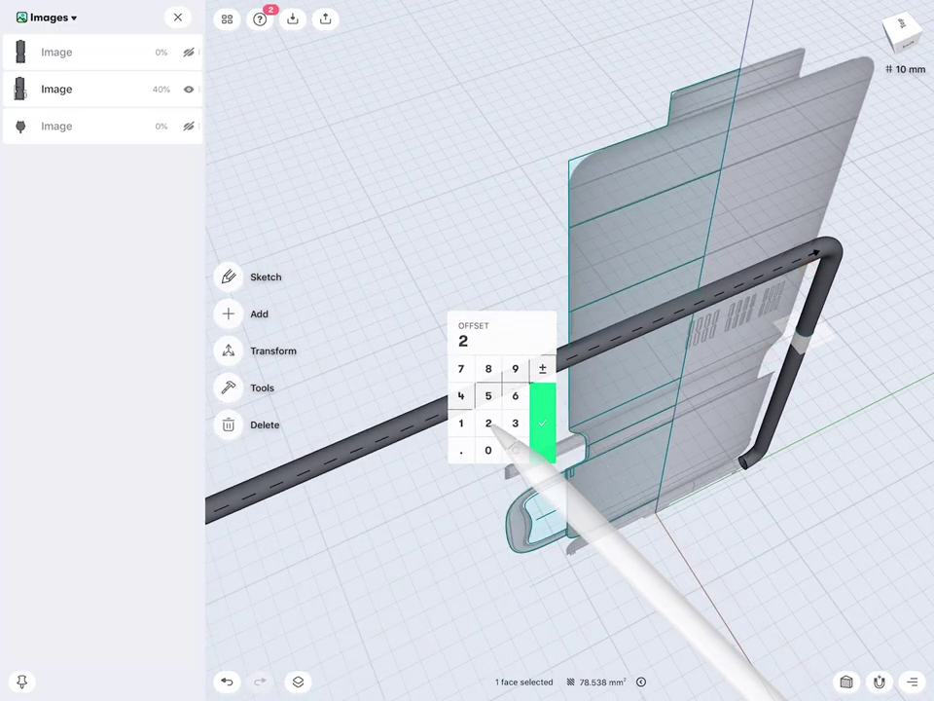
{"action": "left_click", "coordinate": [488, 449]}
{"action": "left_click", "coordinate": [542, 422]}
{"action": "middle_click_drag", "start_coordinate": [739, 351], "coordinate": [750, 401]}
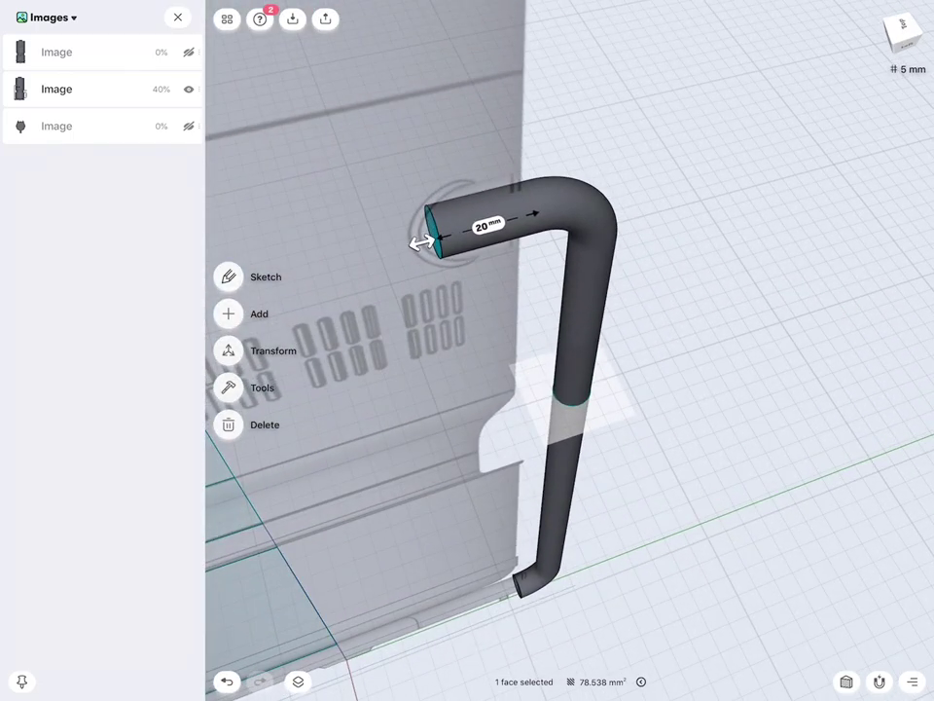
Settle on a 10 mm extension and check the inlet reaches the machine body.
{"action": "left_click", "coordinate": [489, 226]}
{"action": "left_click", "coordinate": [447, 259]}
{"action": "left_click", "coordinate": [473, 286]}
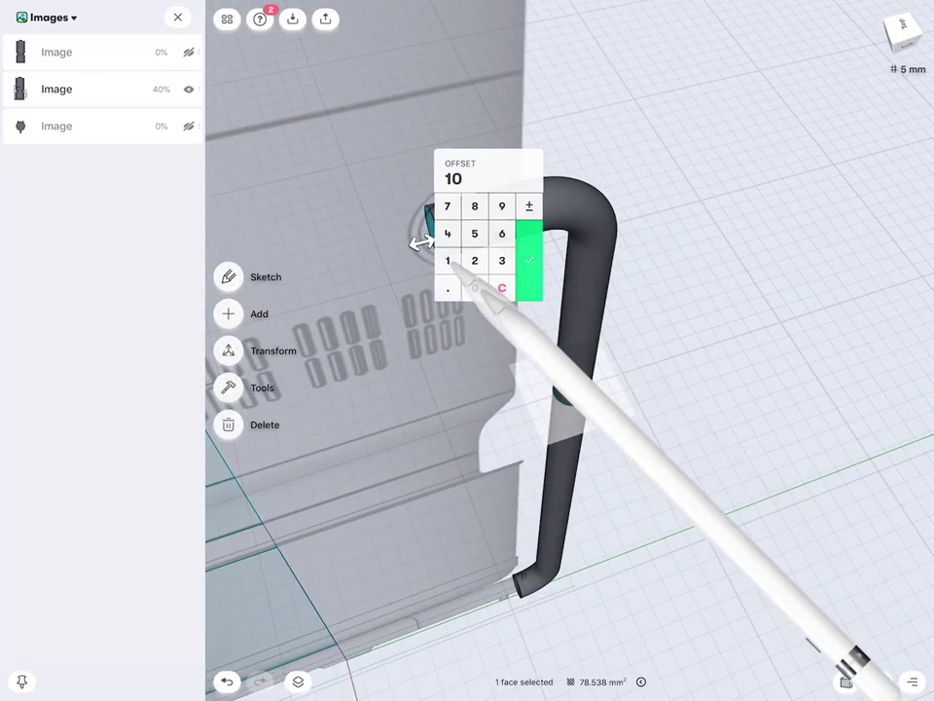
{"action": "left_click", "coordinate": [527, 250]}
{"action": "mouse_move", "coordinate": [740, 408]}
{"action": "middle_mouse_down"}
{"action": "mouse_move", "coordinate": [710, 388]}
{"action": "mouse_move", "coordinate": [706, 244]}
{"action": "mouse_move", "coordinate": [858, 522]}
{"action": "middle_mouse_up"}
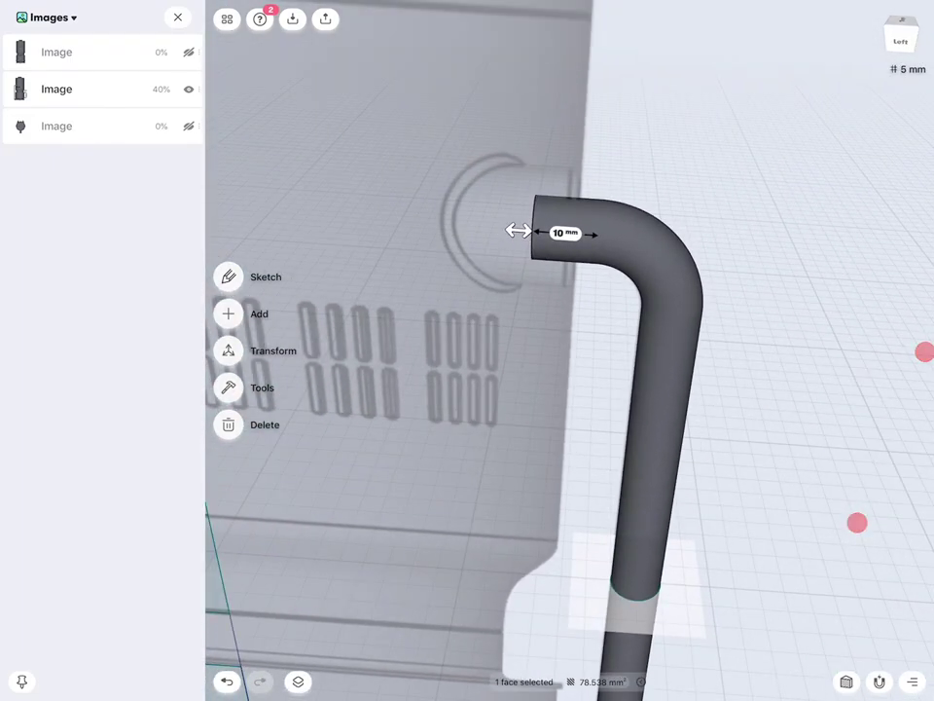
{"action": "mouse_move", "coordinate": [778, 358]}
{"action": "middle_mouse_down"}
{"action": "mouse_move", "coordinate": [671, 356]}
{"action": "mouse_move", "coordinate": [818, 361]}
{"action": "mouse_move", "coordinate": [799, 360]}
{"action": "mouse_move", "coordinate": [804, 365]}
{"action": "middle_mouse_up"}
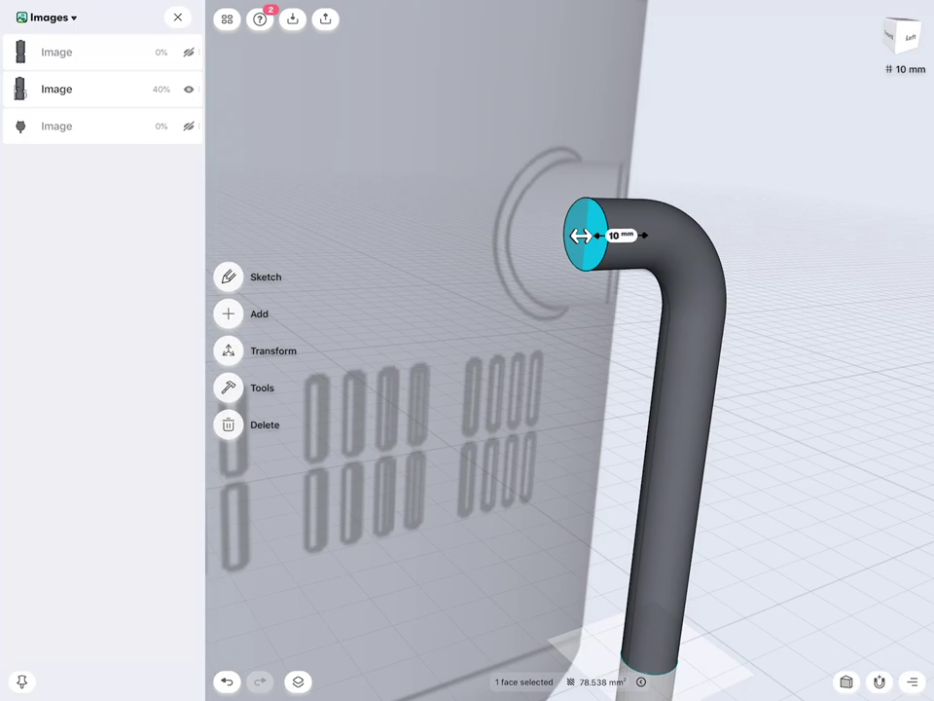
Extrude the pipe's open end face 20 mm to add a straight cylindrical section.
{"action": "left_click", "coordinate": [583, 322]}
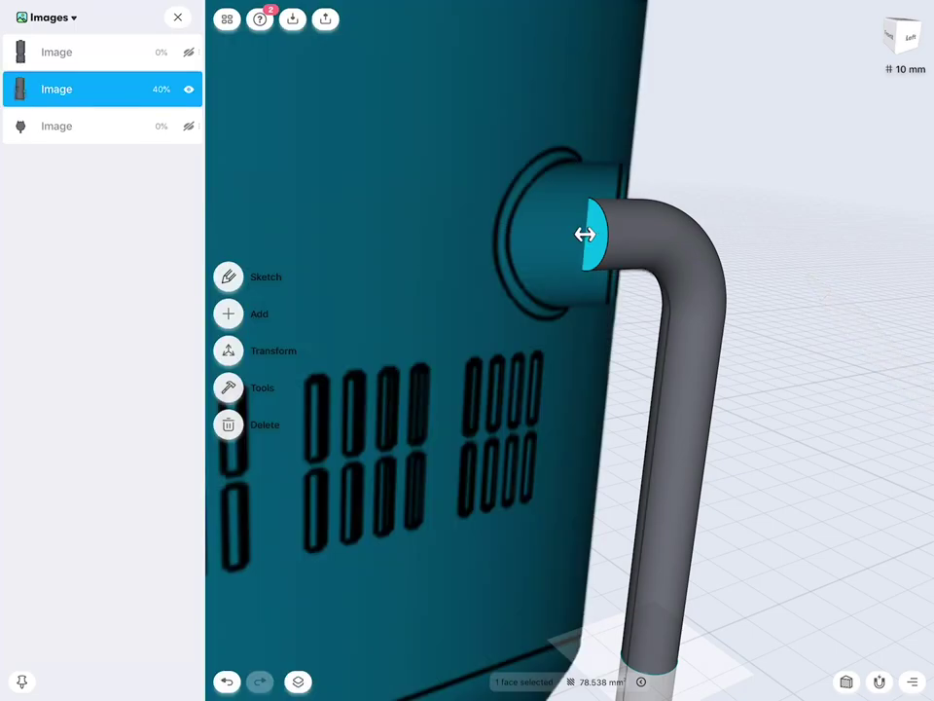
{"action": "left_click", "coordinate": [873, 208]}
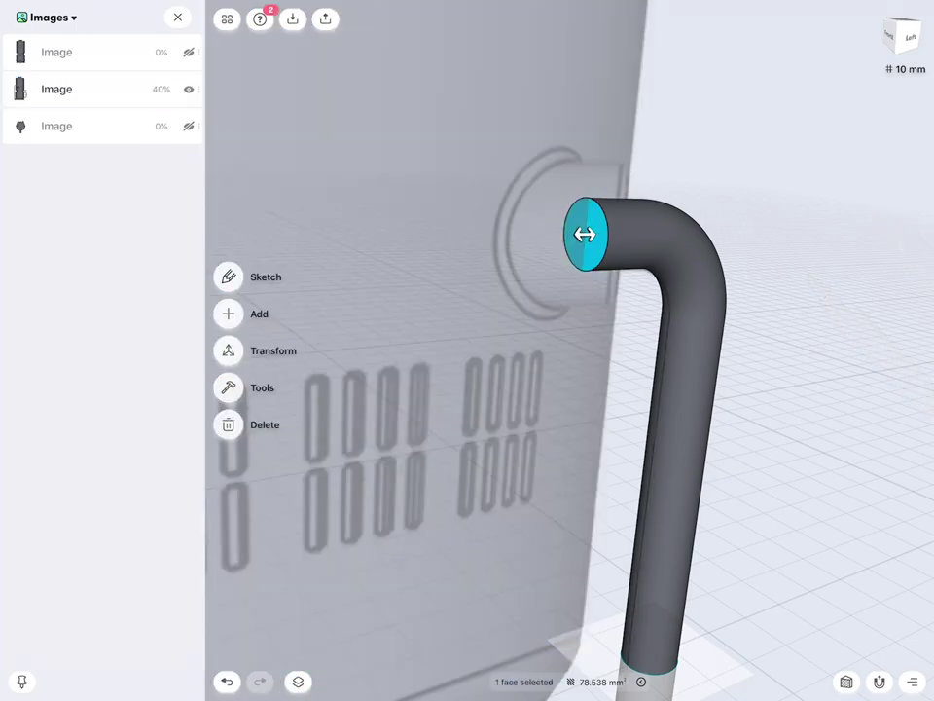
{"action": "left_click", "coordinate": [228, 387]}
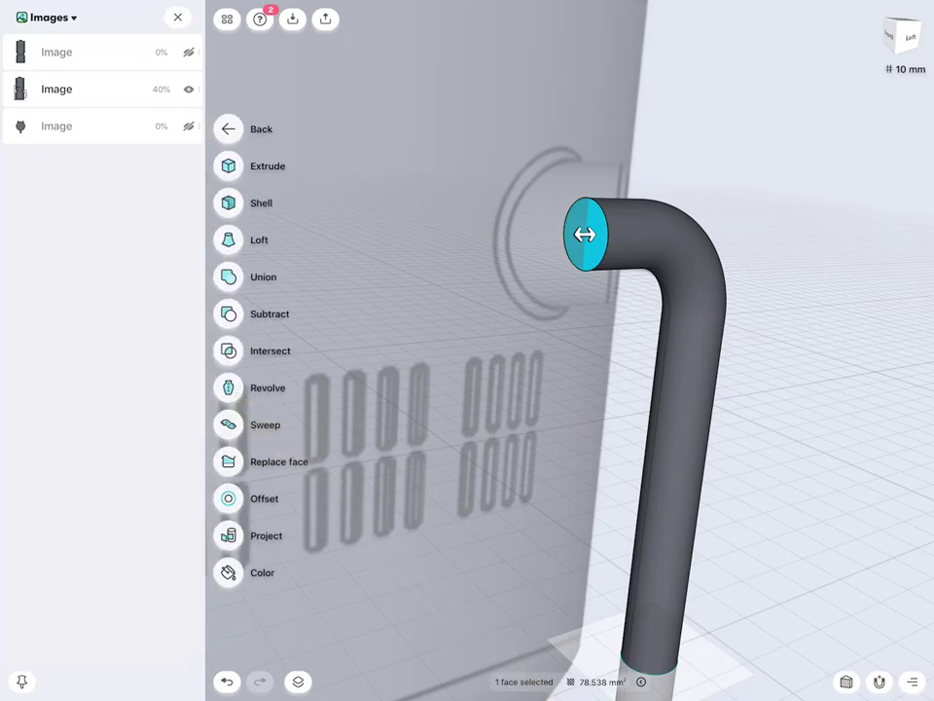
{"action": "left_click", "coordinate": [229, 165]}
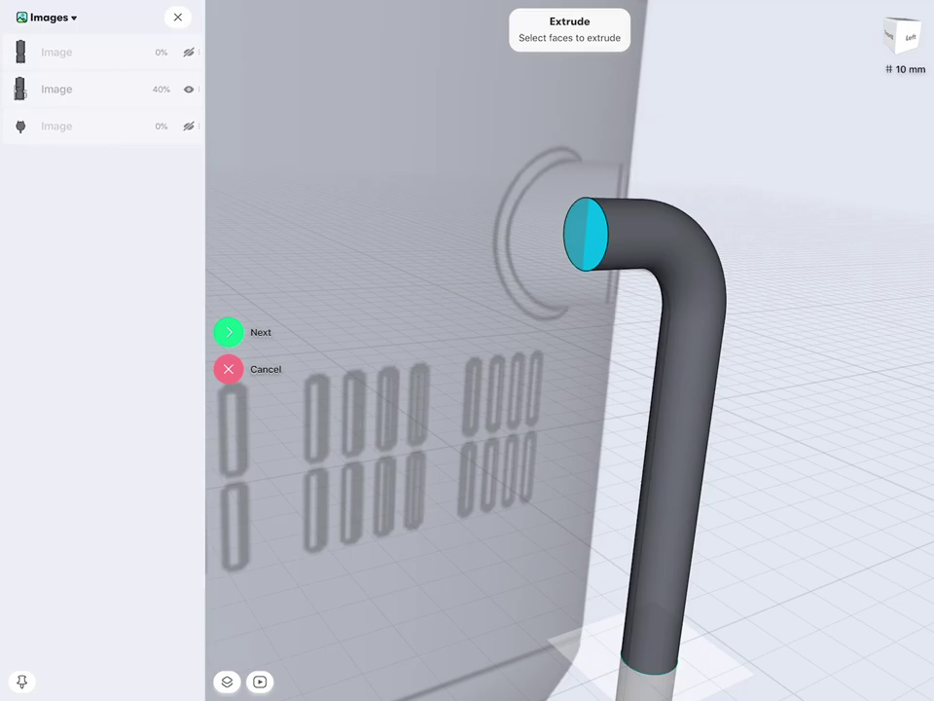
{"action": "left_click", "coordinate": [228, 332]}
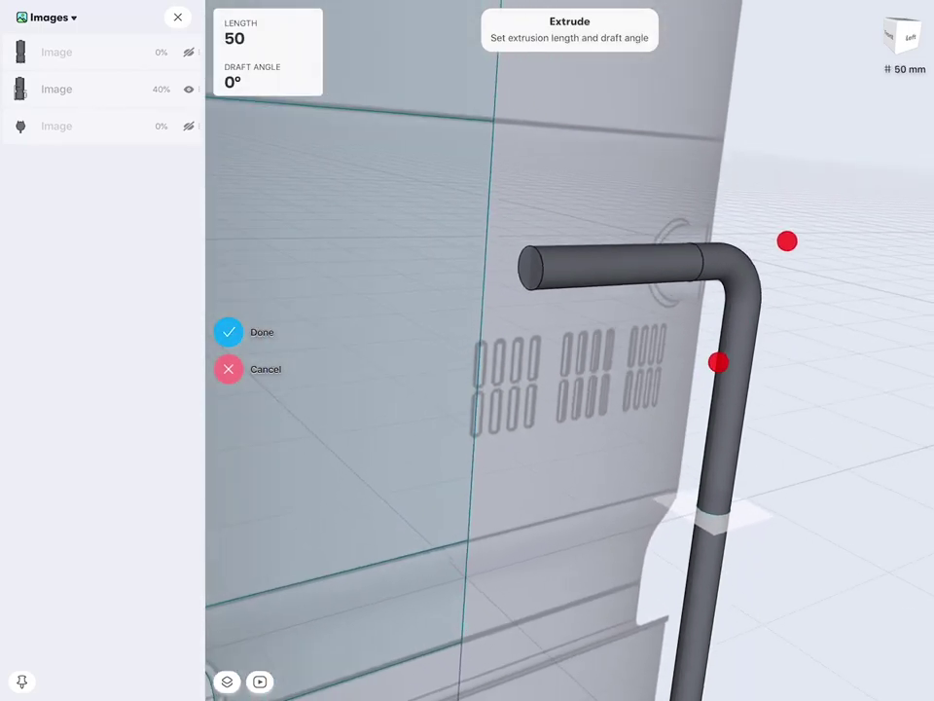
{"action": "left_click", "coordinate": [235, 39]}
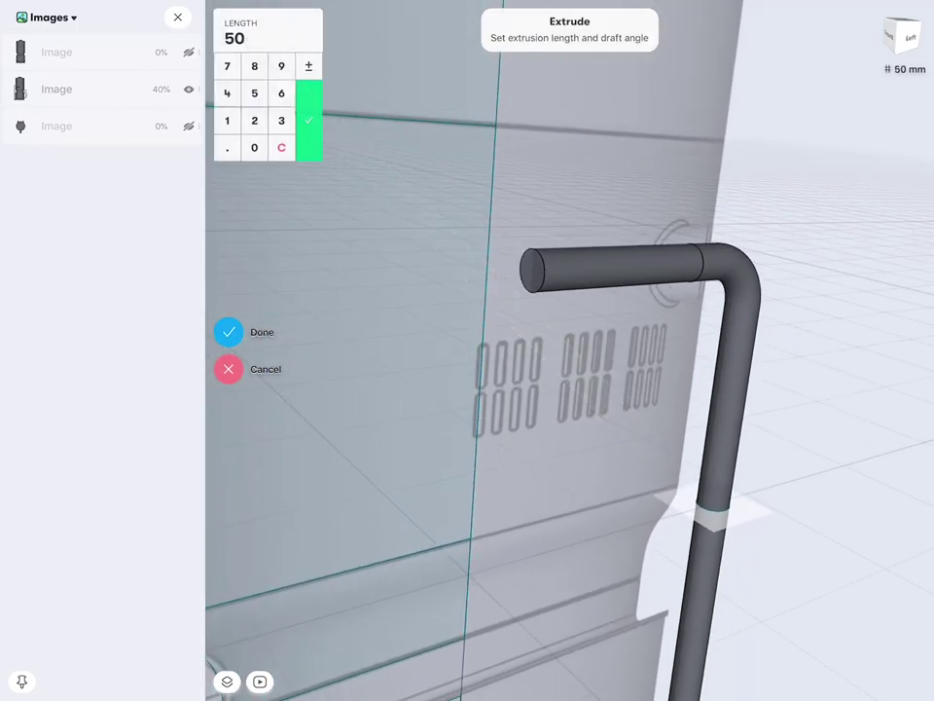
{"action": "left_click", "coordinate": [254, 119]}
{"action": "left_click", "coordinate": [254, 147]}
{"action": "left_click", "coordinate": [308, 126]}
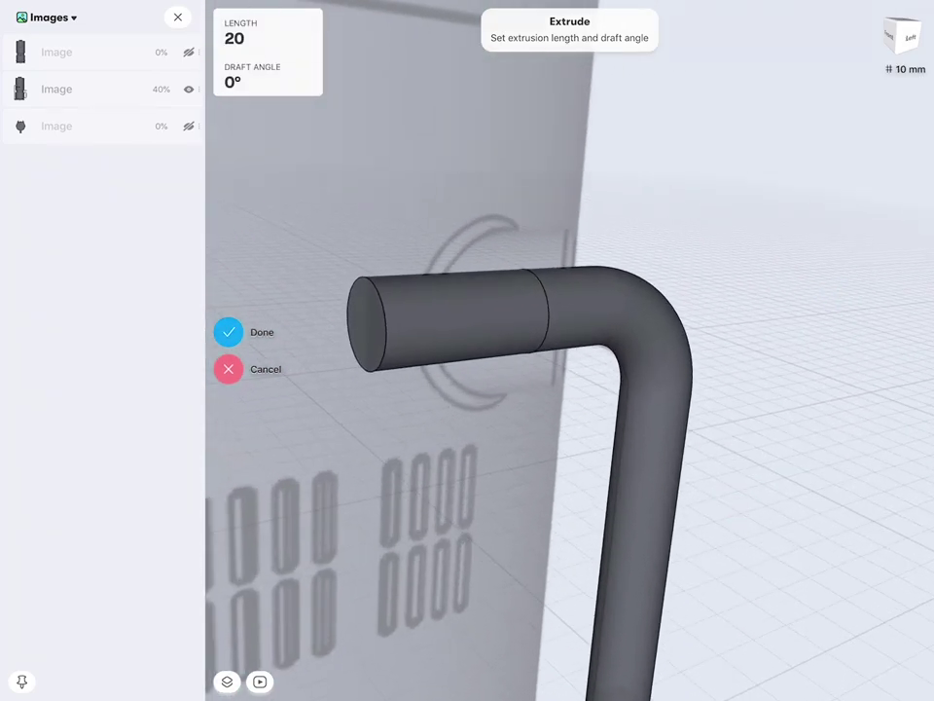
{"action": "left_click", "coordinate": [229, 332]}
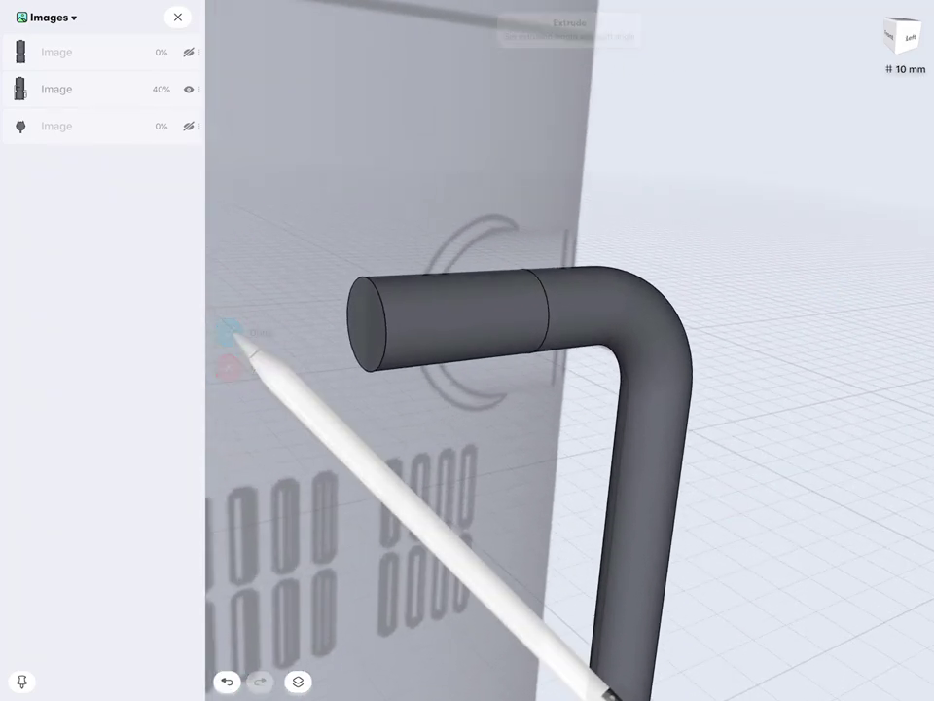
{"action": "left_click", "coordinate": [492, 304]}
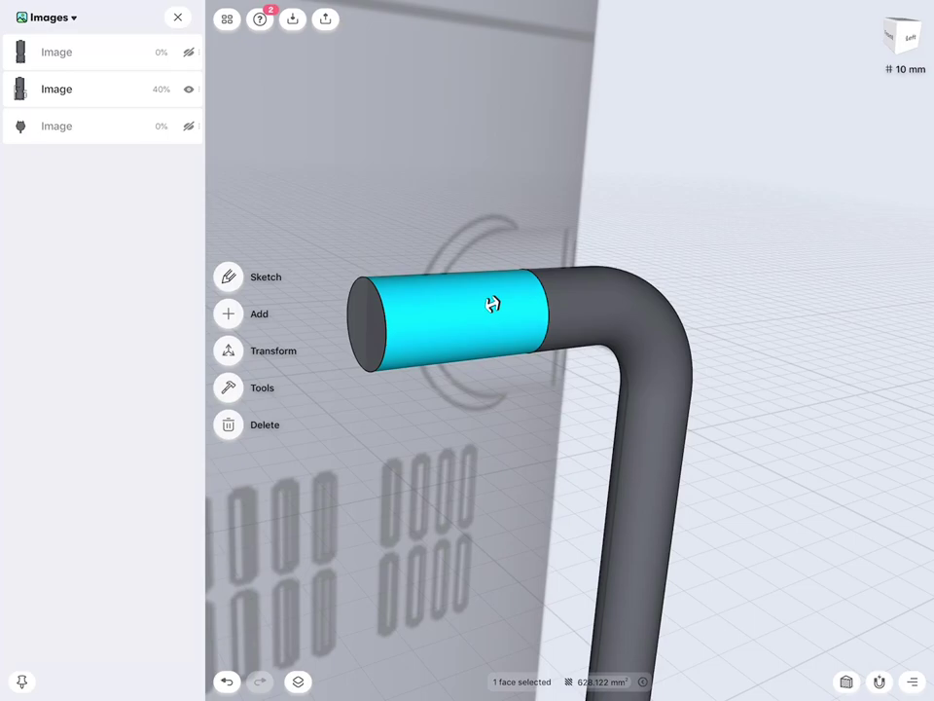
Offset the extension's cylindrical face outward 5 mm into a thicker collar.
{"action": "left_click_drag", "start_coordinate": [492, 304], "coordinate": [516, 295]}
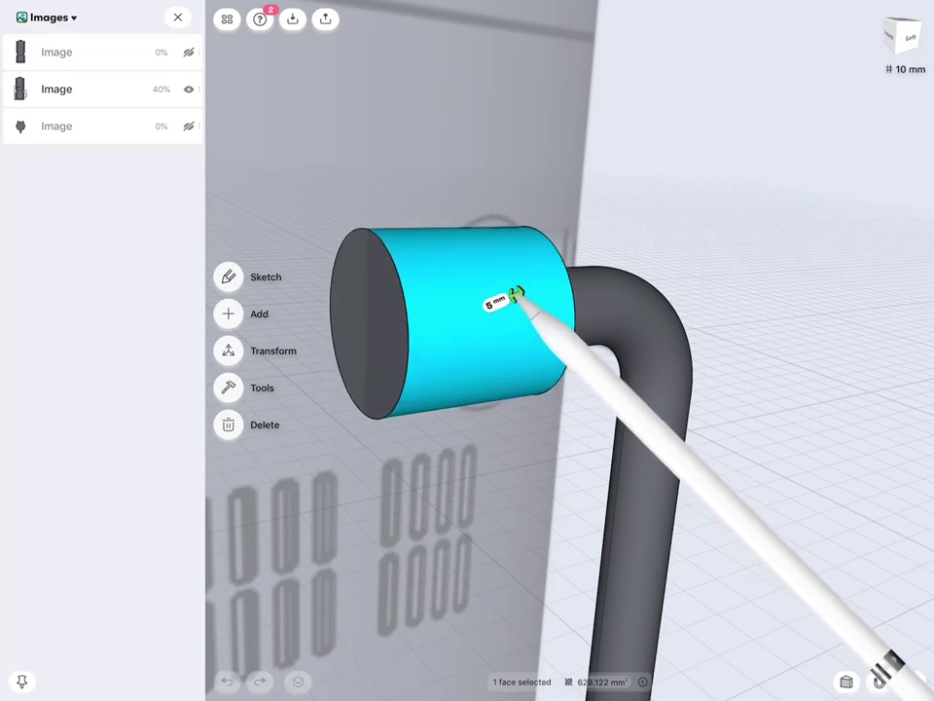
{"action": "mouse_move", "coordinate": [703, 456]}
{"action": "left_mouse_down"}
{"action": "mouse_move", "coordinate": [735, 431]}
{"action": "mouse_move", "coordinate": [715, 482]}
{"action": "left_mouse_up"}
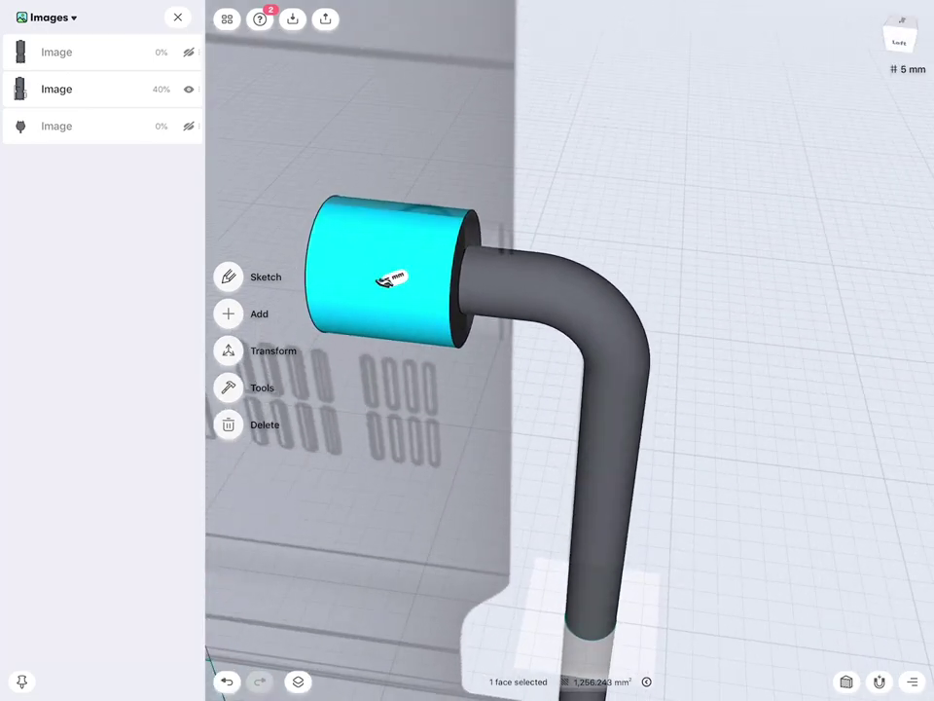
{"action": "left_click", "coordinate": [730, 376]}
{"action": "scroll", "coordinate": [798, 355], "scroll_direction": "up", "scroll_amount": 5}
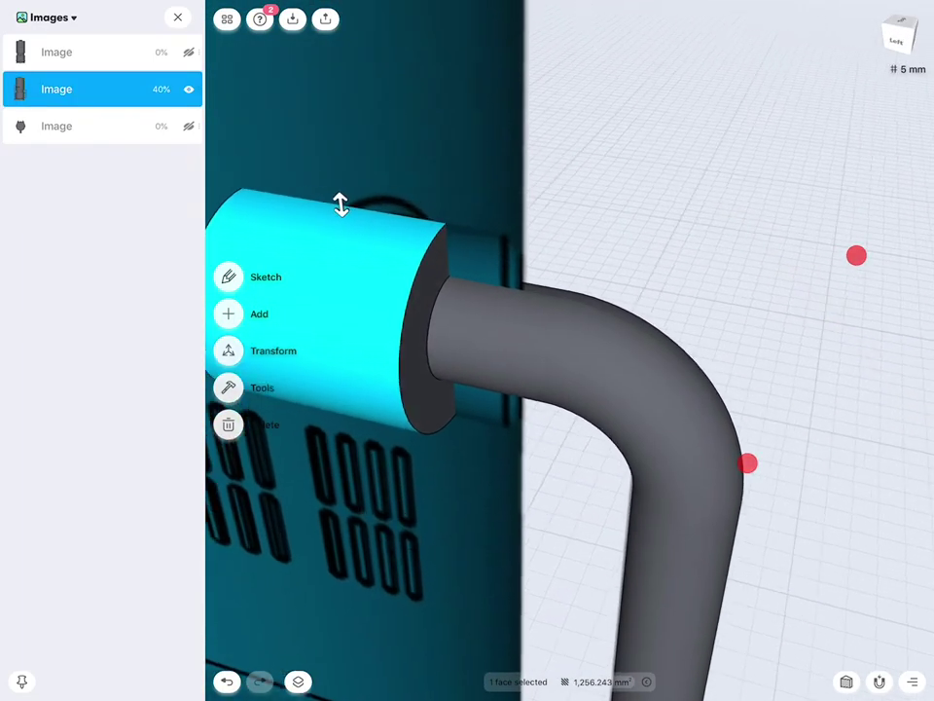
Push the collar's ring face out from 20 mm to 27 mm.
{"action": "left_click", "coordinate": [428, 384]}
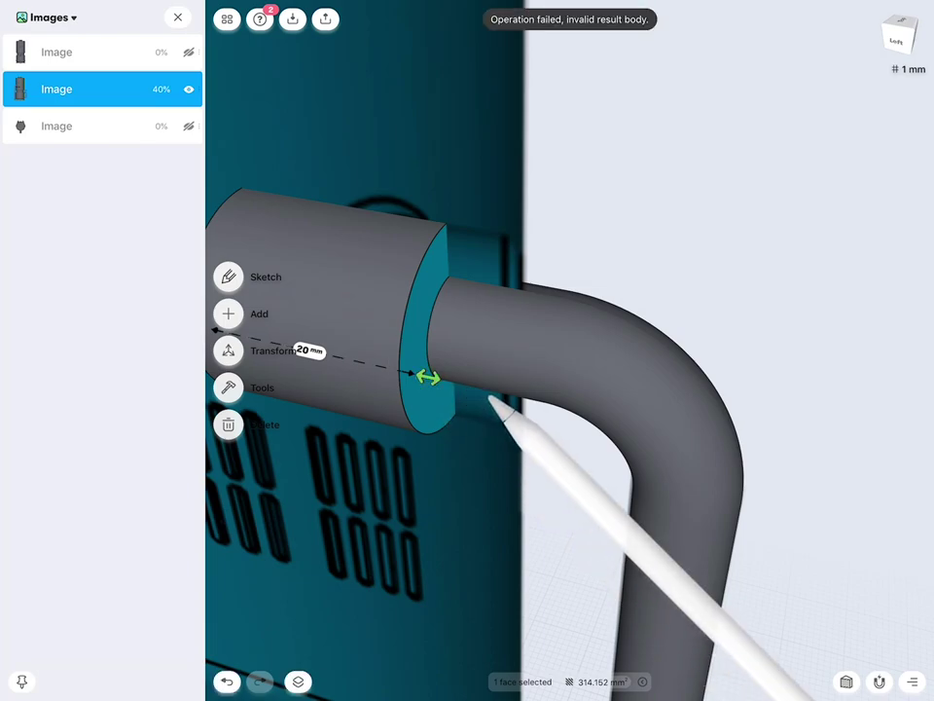
{"action": "scroll", "coordinate": [720, 380], "scroll_direction": "down", "scroll_amount": 10}
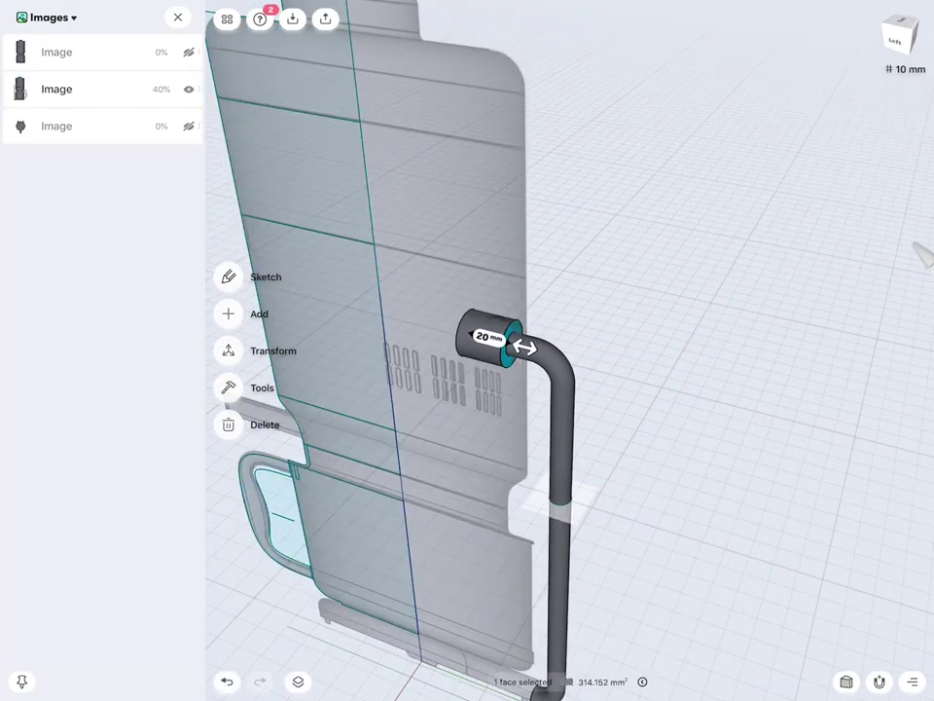
{"action": "scroll", "coordinate": [681, 373], "scroll_direction": "up", "scroll_amount": 5}
{"action": "scroll", "coordinate": [740, 389], "scroll_direction": "up", "scroll_amount": 5}
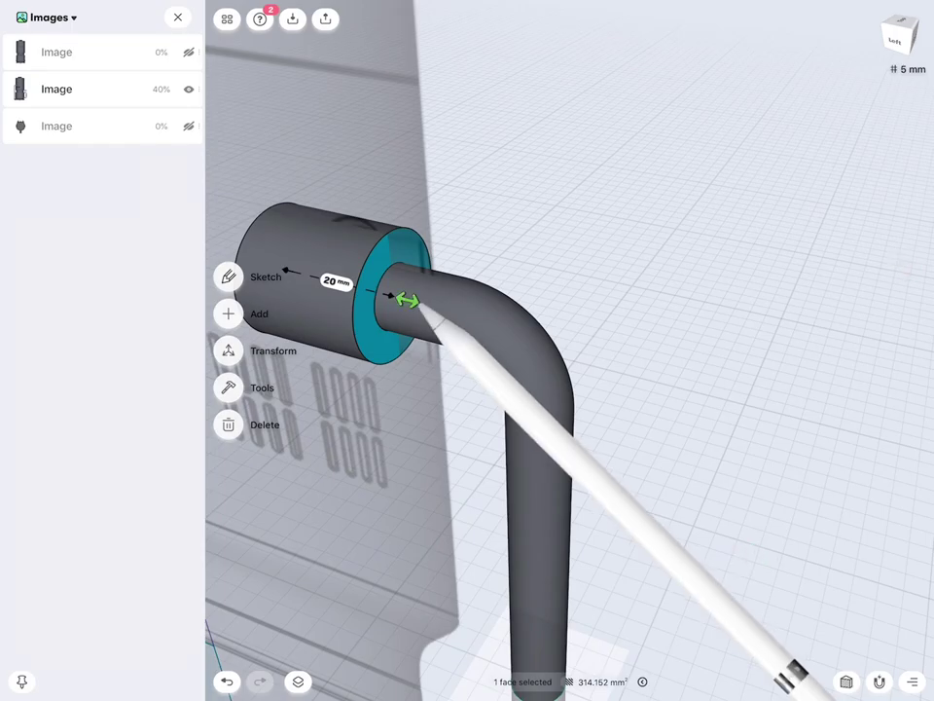
{"action": "left_click_drag", "start_coordinate": [406, 299], "coordinate": [444, 309]}
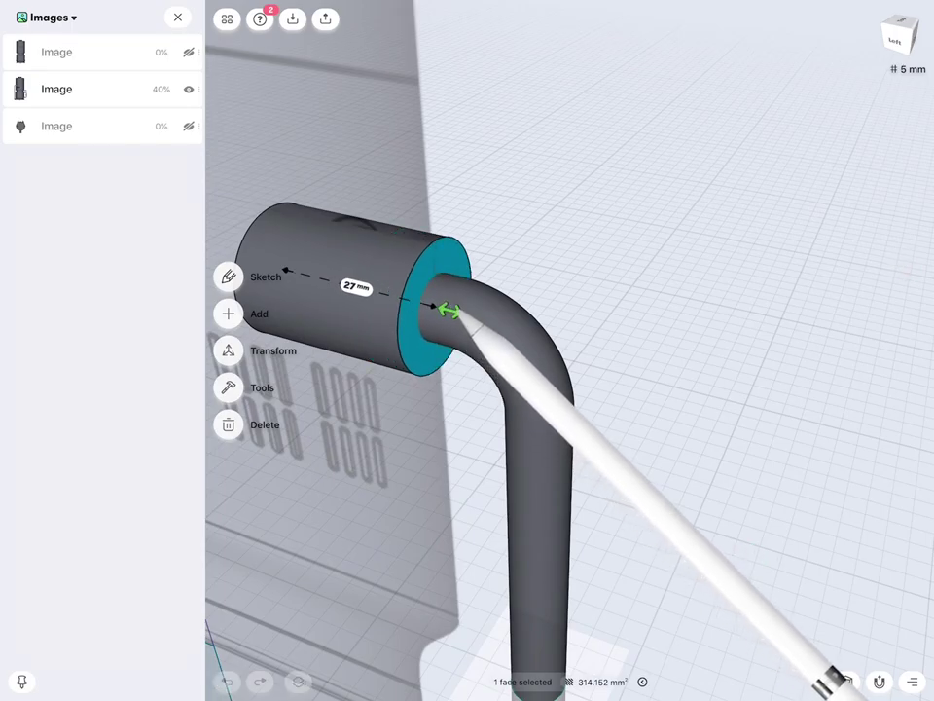
{"action": "scroll", "coordinate": [656, 379], "scroll_direction": "down", "scroll_amount": 5}
Adjust the pipe end collar's length from its end face, reaching 7 mm.
{"action": "mouse_move", "coordinate": [655, 380]}
{"action": "middle_mouse_down"}
{"action": "mouse_move", "coordinate": [786, 414]}
{"action": "mouse_move", "coordinate": [773, 346]}
{"action": "middle_mouse_up"}
{"action": "left_click", "coordinate": [611, 348]}
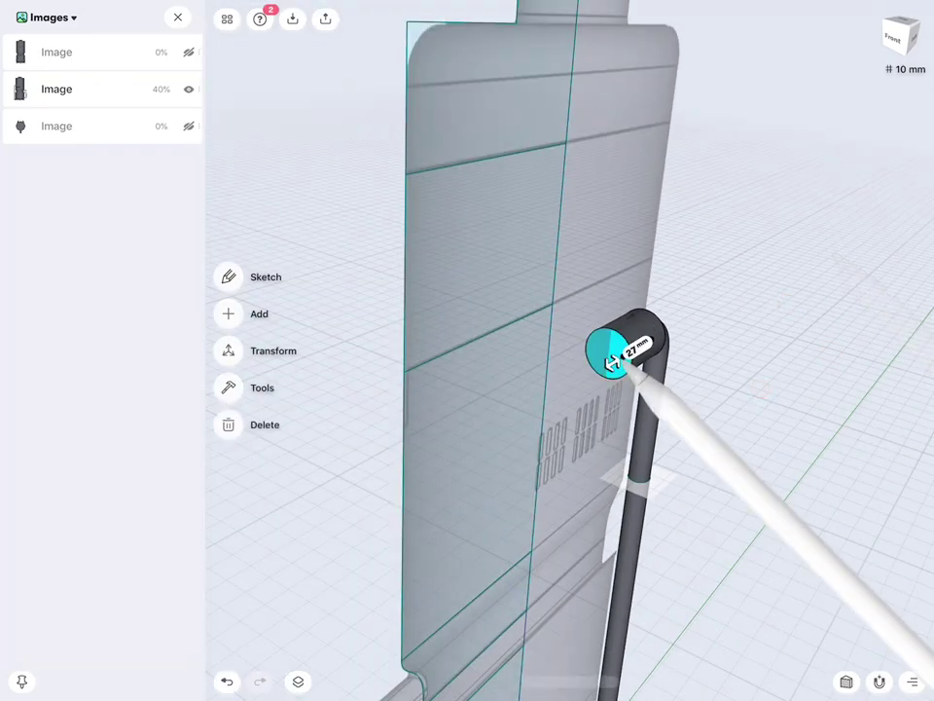
{"action": "scroll", "coordinate": [737, 413], "scroll_direction": "up", "scroll_amount": 3}
{"action": "scroll", "coordinate": [710, 356], "scroll_direction": "down", "scroll_amount": 2}
{"action": "left_click_drag", "start_coordinate": [499, 357], "coordinate": [553, 321]}
{"action": "mouse_move", "coordinate": [746, 502]}
{"action": "middle_mouse_down"}
{"action": "mouse_move", "coordinate": [774, 507]}
{"action": "mouse_move", "coordinate": [789, 455]}
{"action": "mouse_move", "coordinate": [736, 455]}
{"action": "middle_mouse_up"}
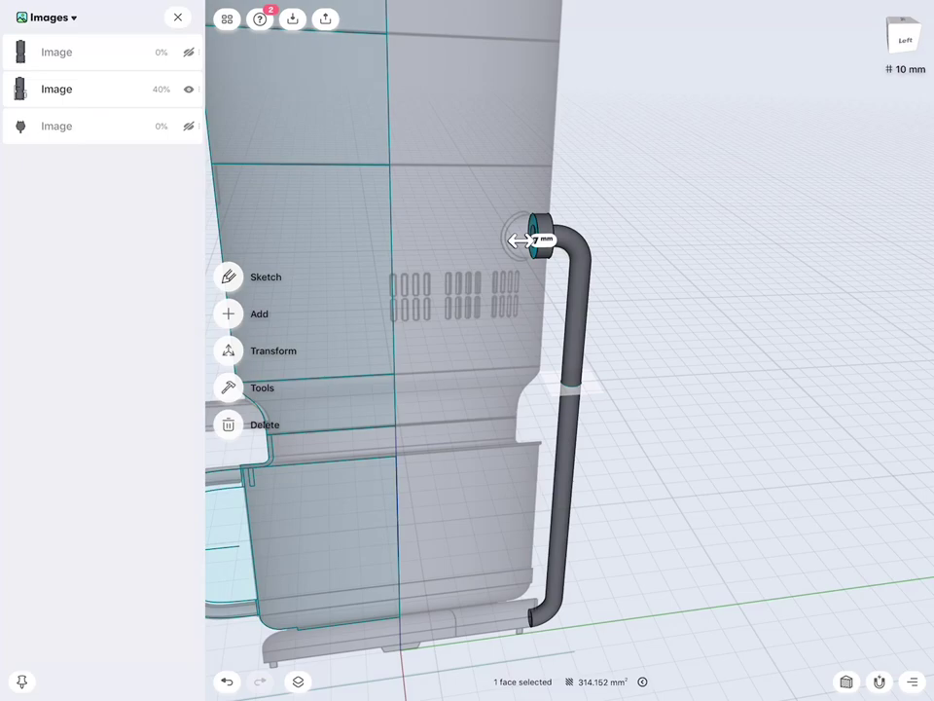
Hide the side reference image and show the base outline image in a top view.
{"action": "left_click", "coordinate": [188, 88]}
{"action": "left_click", "coordinate": [189, 125]}
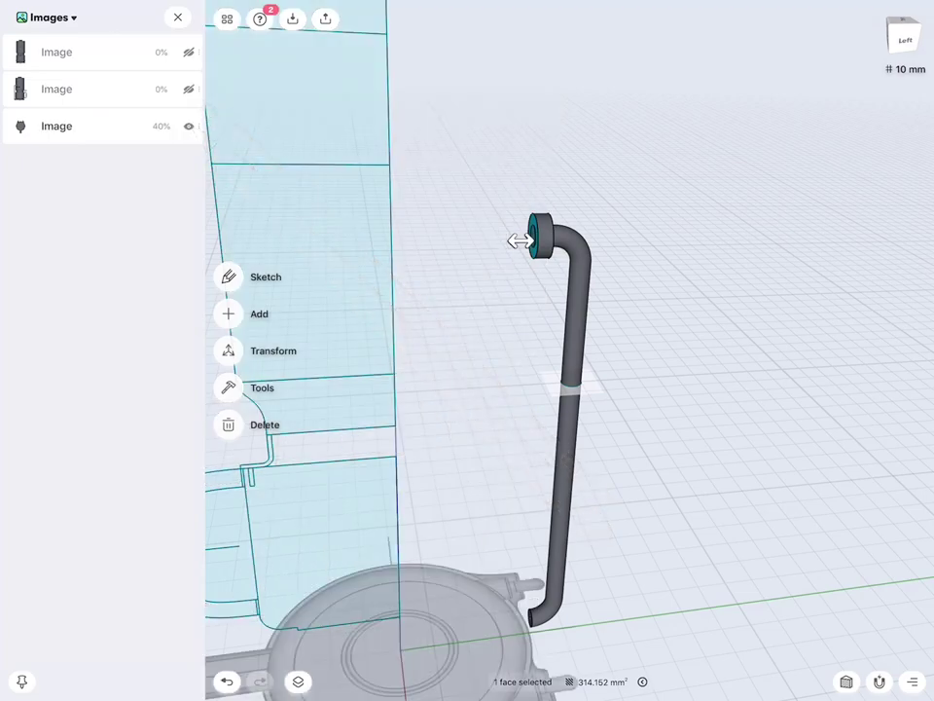
{"action": "middle_click_drag", "start_coordinate": [709, 272], "coordinate": [796, 360]}
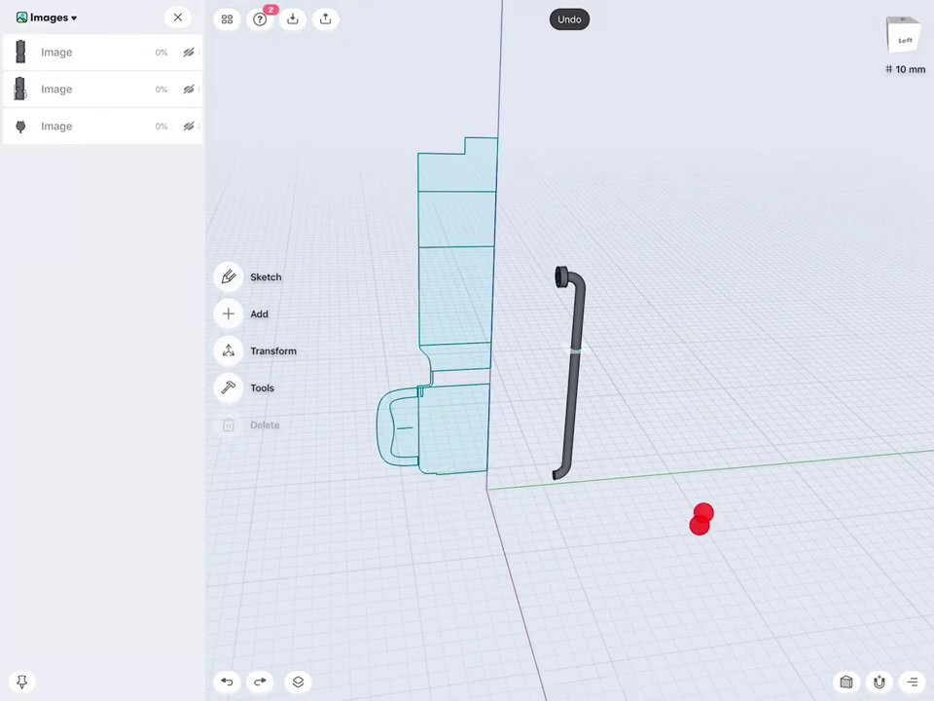
{"action": "middle_click_drag", "start_coordinate": [700, 519], "coordinate": [686, 513]}
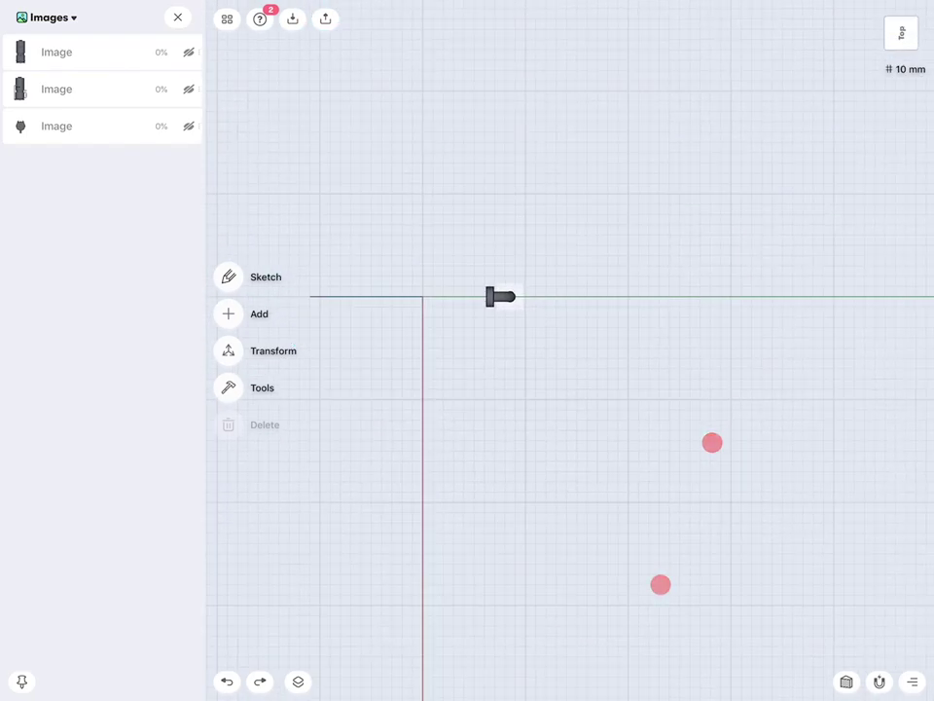
{"action": "left_click", "coordinate": [188, 125]}
Move the peg's flange and shaft 39 mm down along the base outline.
{"action": "left_click", "coordinate": [228, 351]}
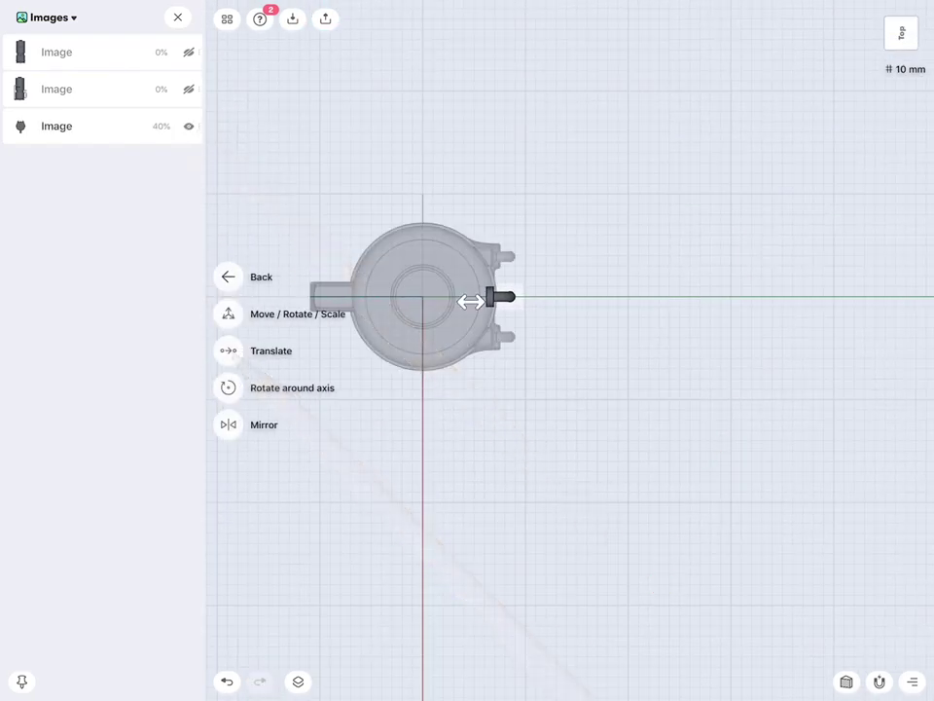
{"action": "left_click", "coordinate": [229, 312]}
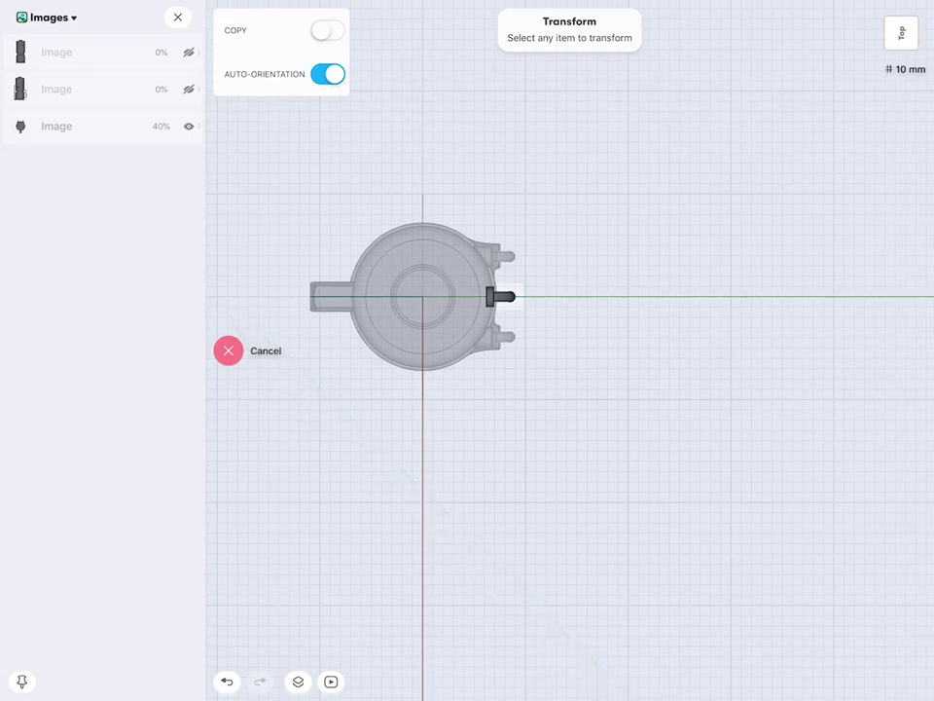
{"action": "scroll", "coordinate": [638, 346], "scroll_direction": "up", "scroll_amount": 10}
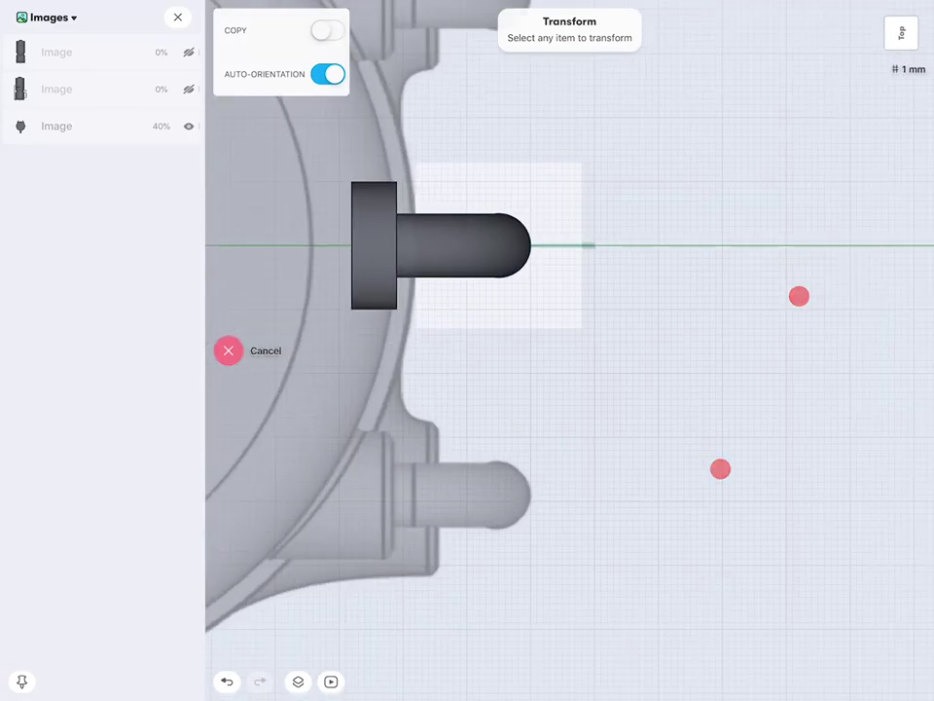
{"action": "left_click", "coordinate": [375, 246]}
{"action": "left_click", "coordinate": [476, 251]}
{"action": "scroll", "coordinate": [717, 292], "scroll_direction": "down", "scroll_amount": 5}
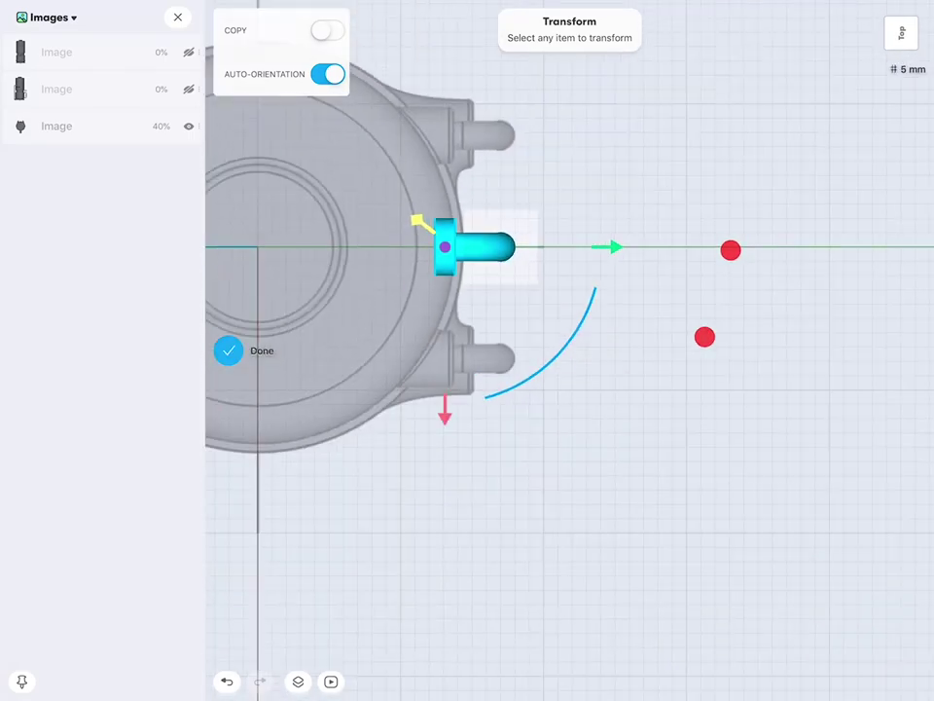
{"action": "left_click_drag", "start_coordinate": [445, 410], "coordinate": [445, 529]}
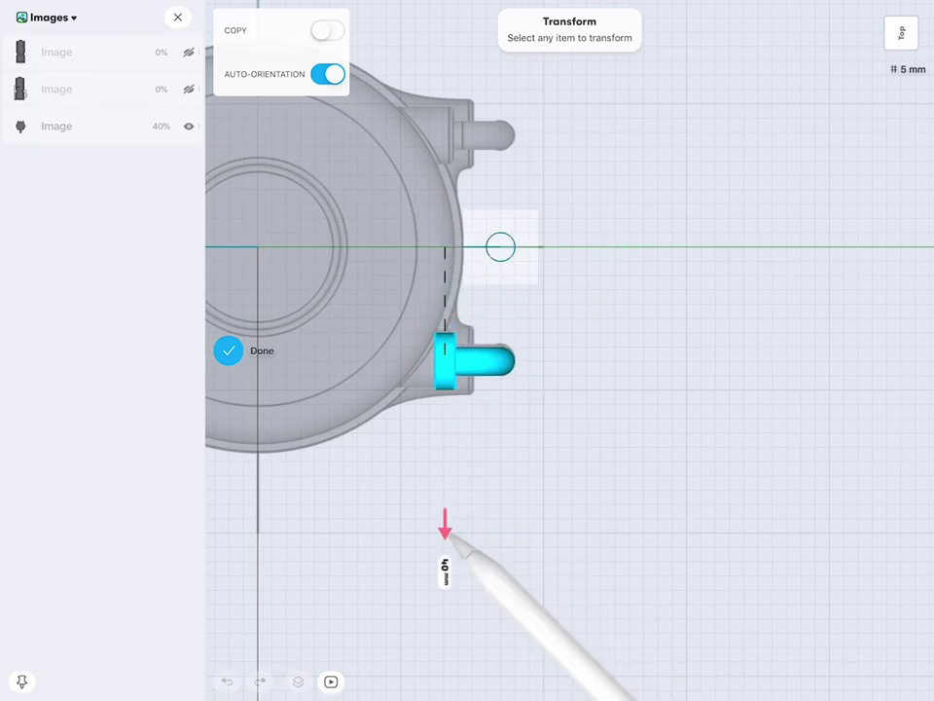
{"action": "scroll", "coordinate": [768, 404], "scroll_direction": "down", "scroll_amount": 5}
{"action": "scroll", "coordinate": [822, 407], "scroll_direction": "down", "scroll_amount": 3}
{"action": "scroll", "coordinate": [825, 407], "scroll_direction": "down", "scroll_amount": 2}
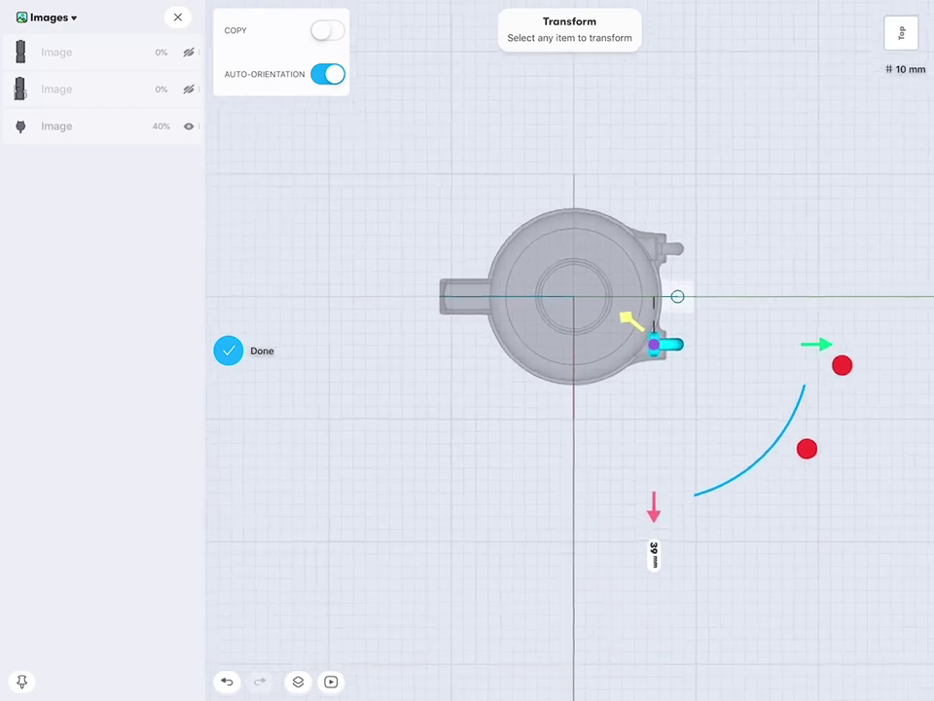
Show the sketches list and confirm the peg's 39 mm move.
{"action": "left_click", "coordinate": [38, 22]}
{"action": "left_click", "coordinate": [68, 71]}
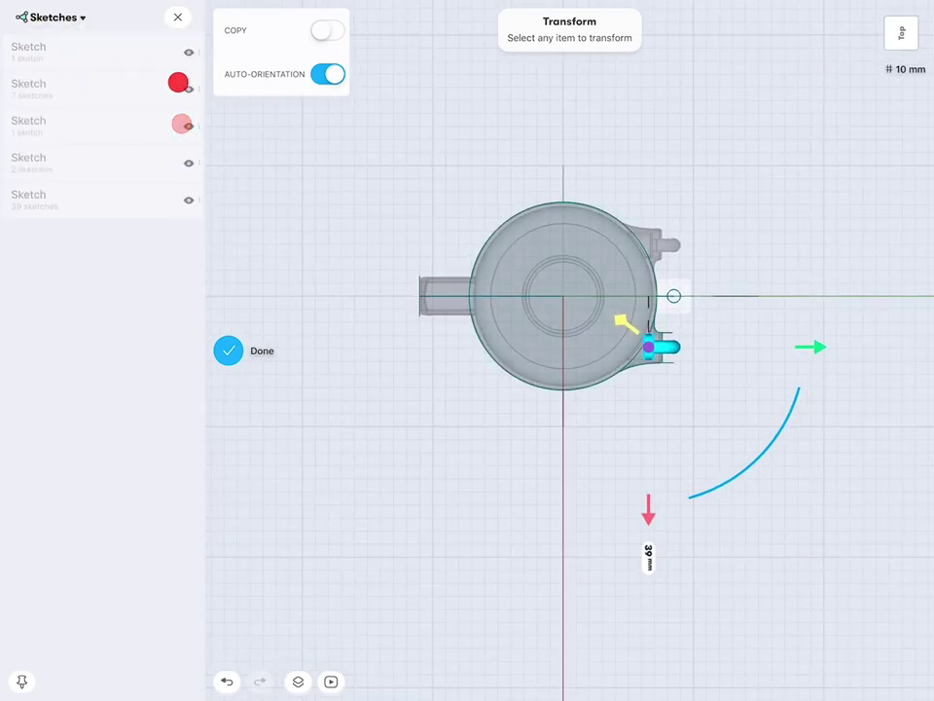
{"action": "scroll", "coordinate": [776, 338], "scroll_direction": "up", "scroll_amount": 3}
{"action": "scroll", "coordinate": [615, 360], "scroll_direction": "up", "scroll_amount": 4}
{"action": "scroll", "coordinate": [604, 370], "scroll_direction": "up", "scroll_amount": 2}
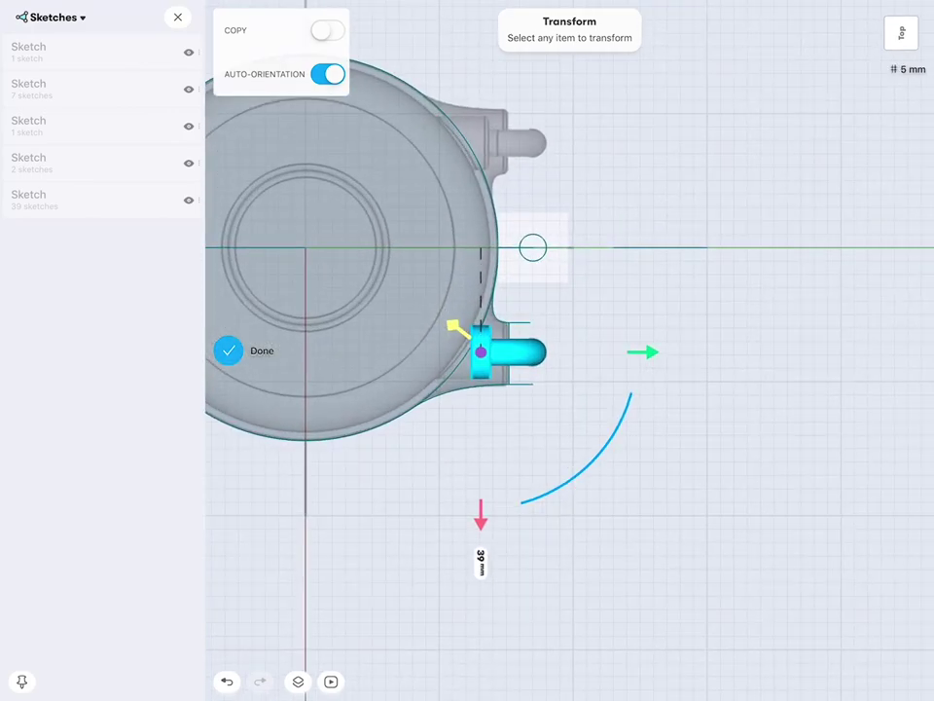
{"action": "left_click", "coordinate": [229, 351]}
Mirror a copy of the peg and its black flange across the horizontal axis.
{"action": "left_click", "coordinate": [229, 351]}
{"action": "left_click", "coordinate": [227, 423]}
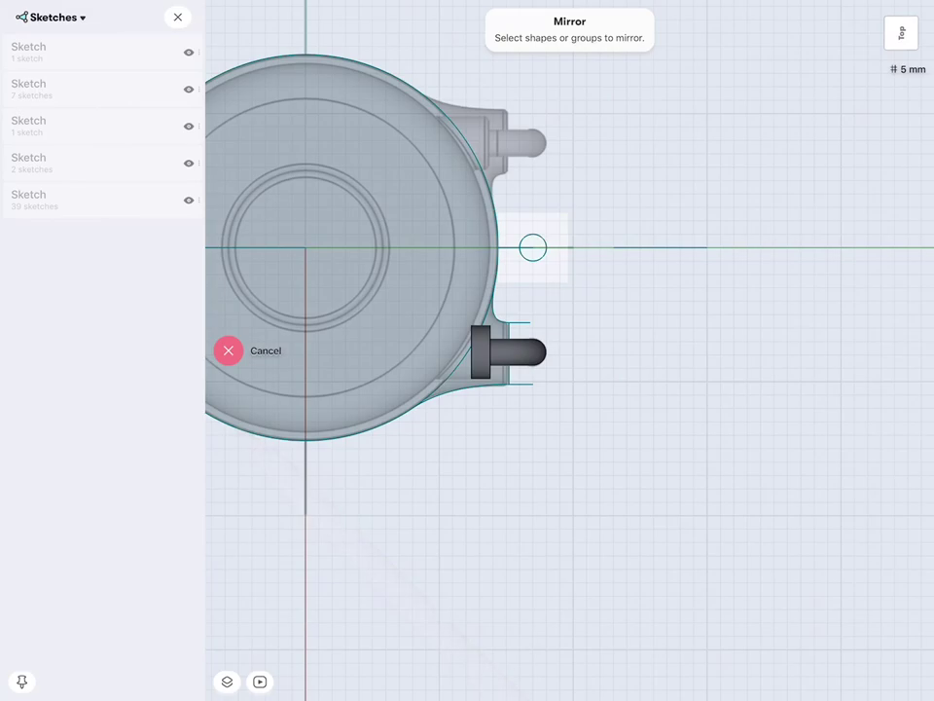
{"action": "left_click", "coordinate": [528, 358]}
{"action": "left_click", "coordinate": [481, 352]}
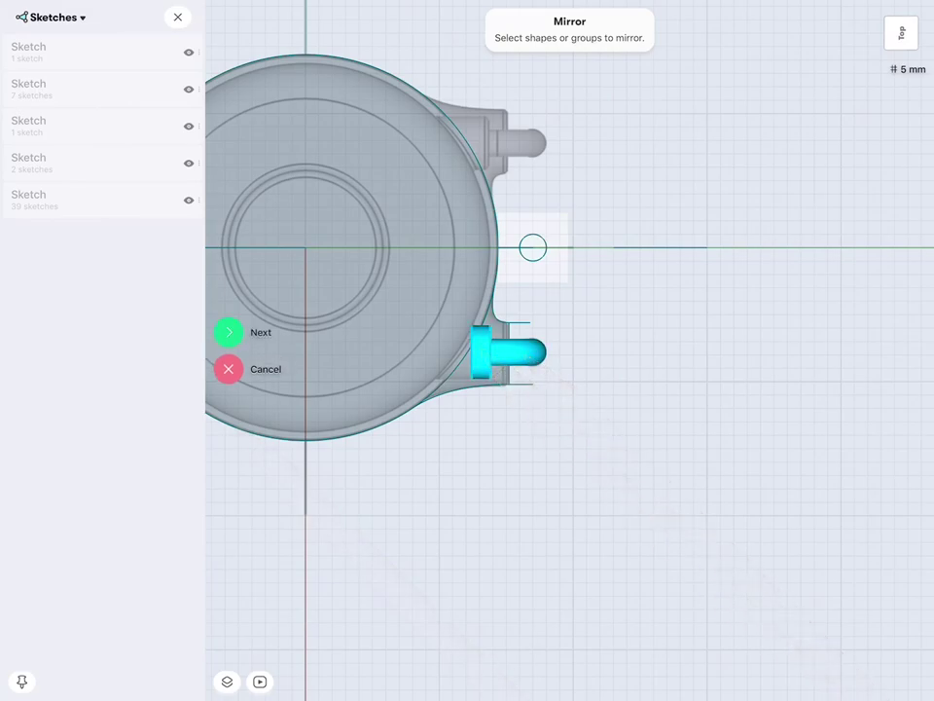
{"action": "left_click", "coordinate": [229, 332]}
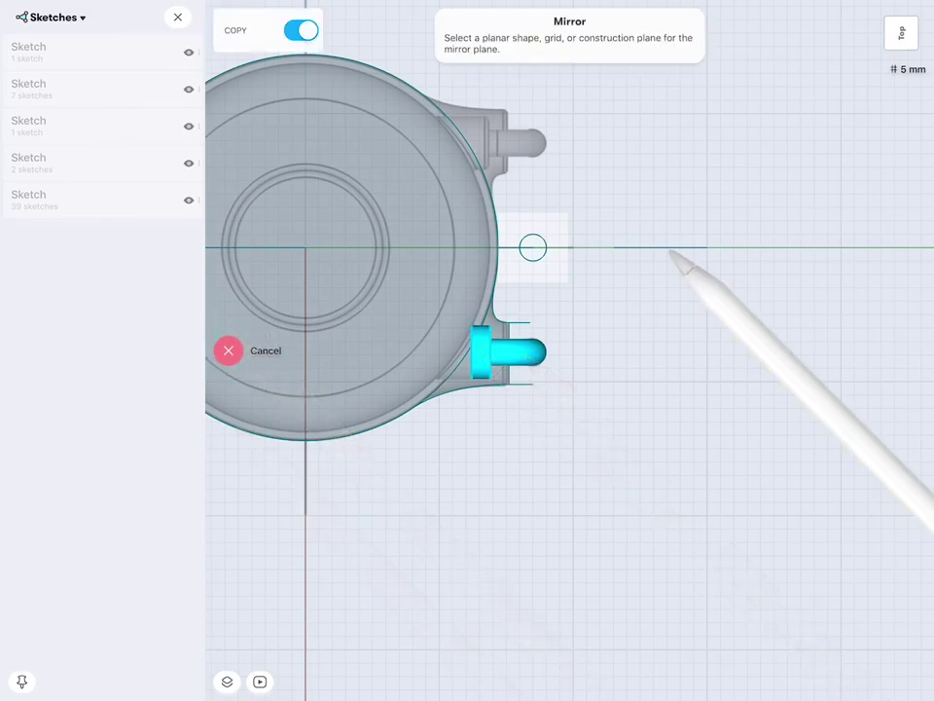
{"action": "left_click", "coordinate": [228, 369]}
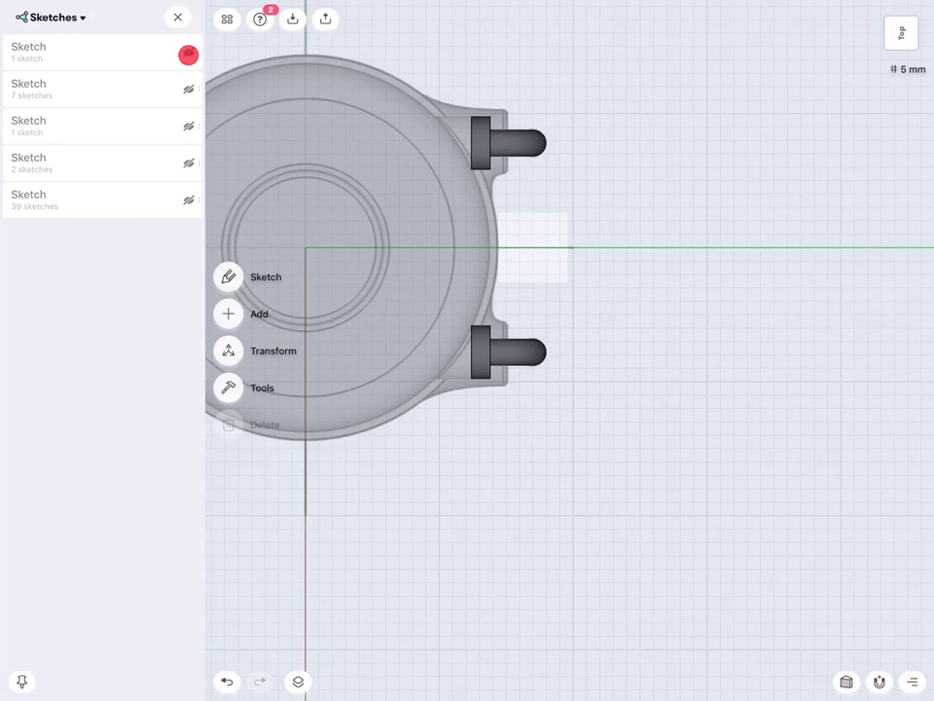
Make the Top body visible again and view the coffee maker tilted.
{"action": "left_click", "coordinate": [51, 16]}
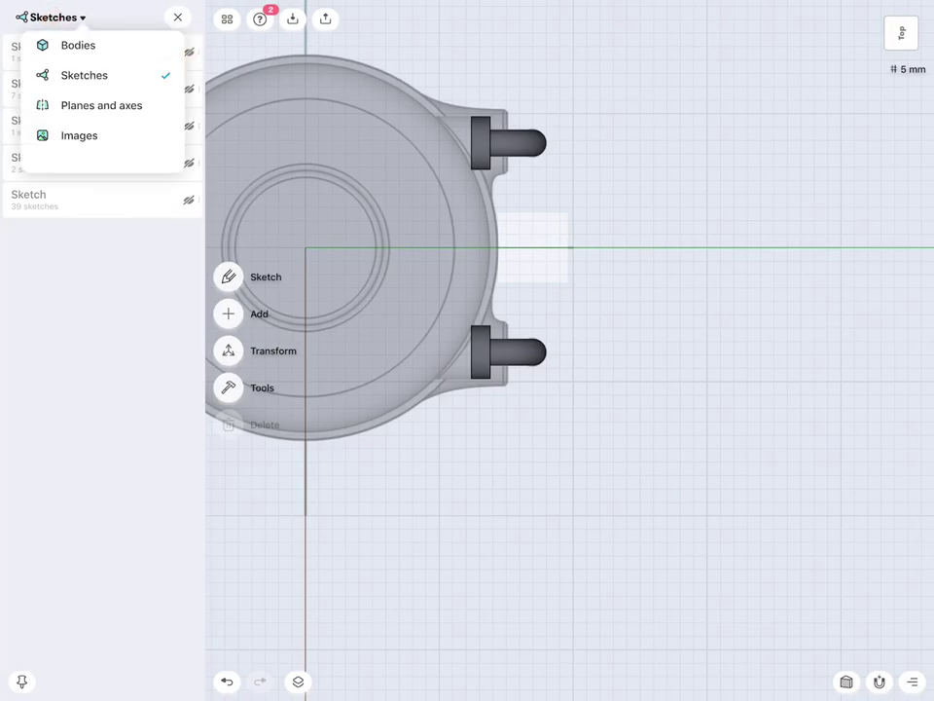
{"action": "left_click", "coordinate": [70, 45]}
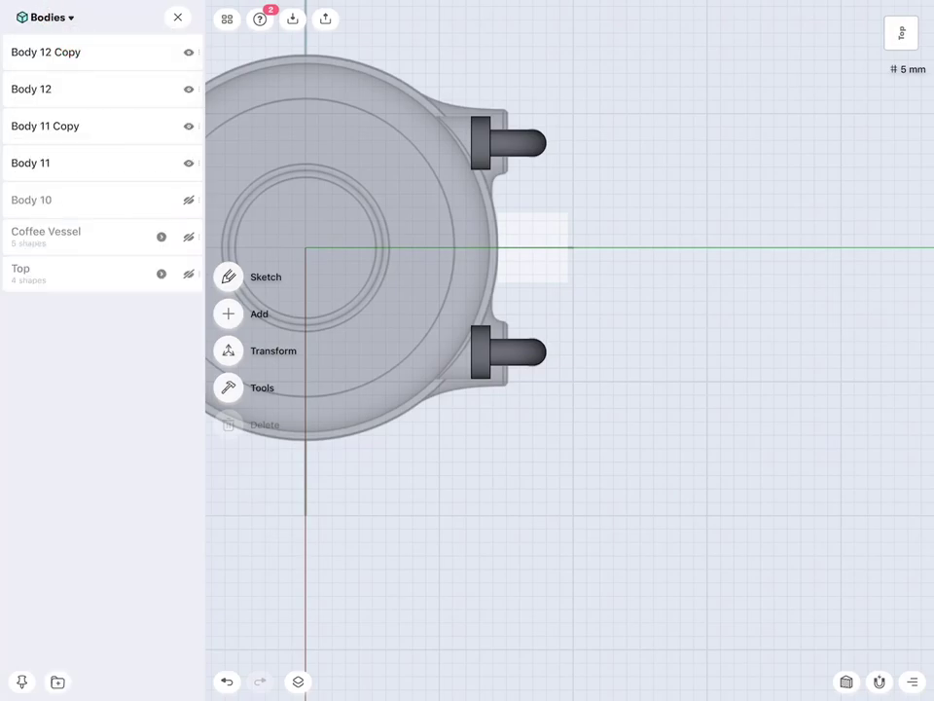
{"action": "left_click", "coordinate": [189, 273]}
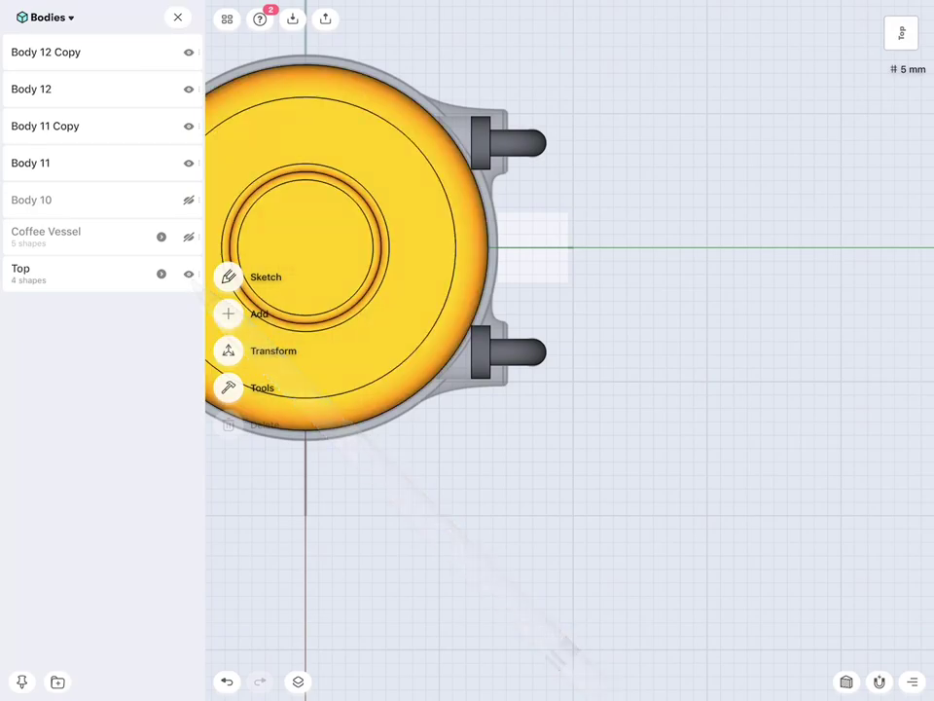
{"action": "mouse_move", "coordinate": [581, 526]}
{"action": "left_mouse_down"}
{"action": "mouse_move", "coordinate": [744, 339]}
{"action": "mouse_move", "coordinate": [746, 352]}
{"action": "left_mouse_up"}
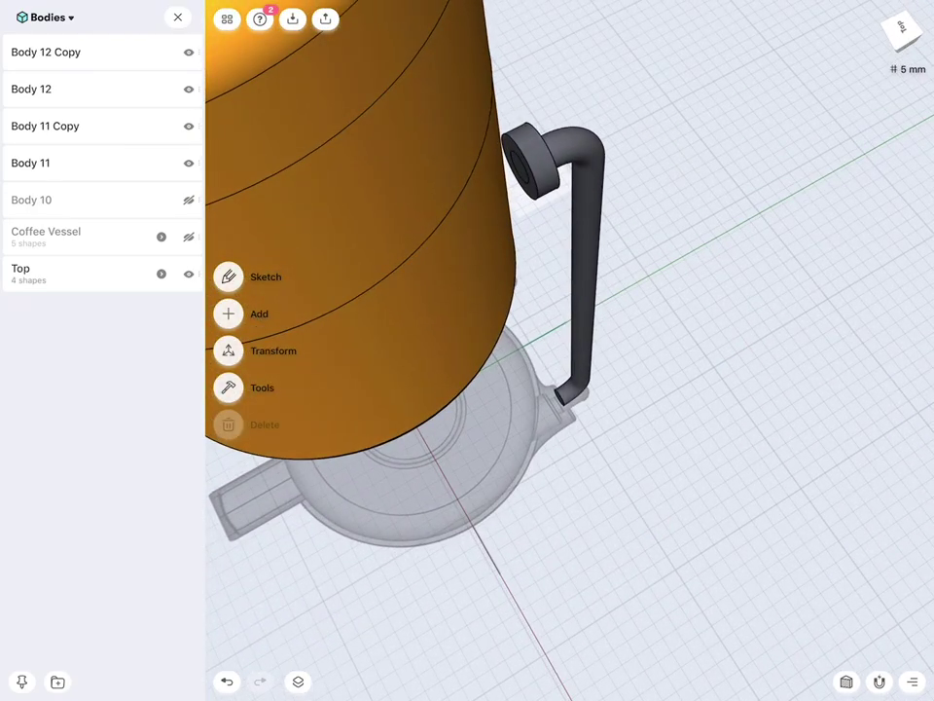
{"action": "left_click", "coordinate": [229, 387]}
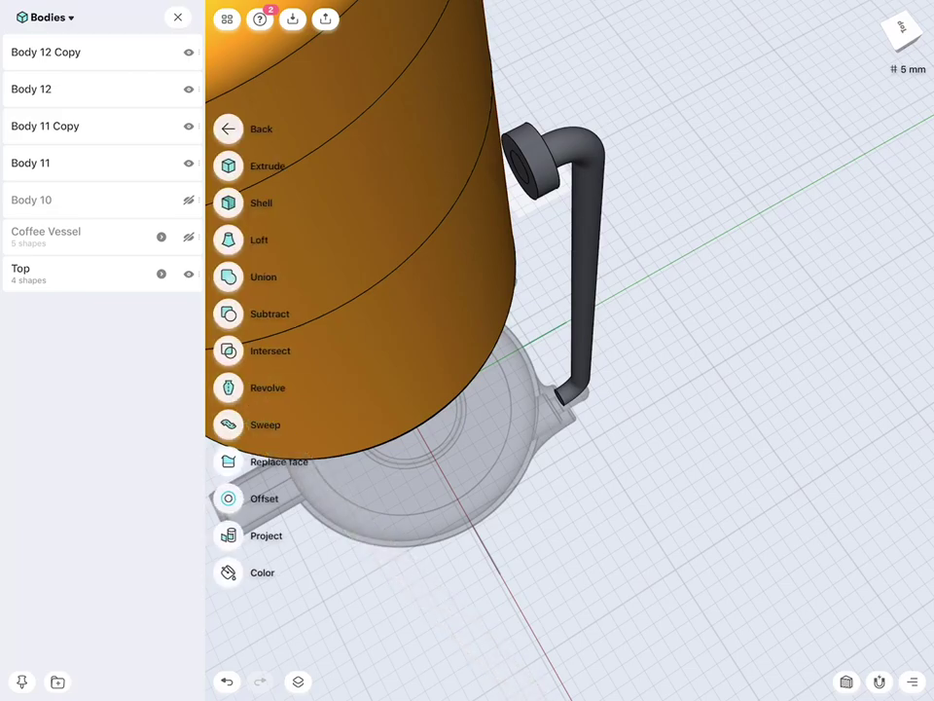
Replace the handle's end face with the vessel face.
{"action": "left_click", "coordinate": [229, 462]}
{"action": "mouse_move", "coordinate": [560, 521]}
{"action": "left_mouse_down"}
{"action": "mouse_move", "coordinate": [593, 496]}
{"action": "mouse_move", "coordinate": [661, 532]}
{"action": "left_mouse_up"}
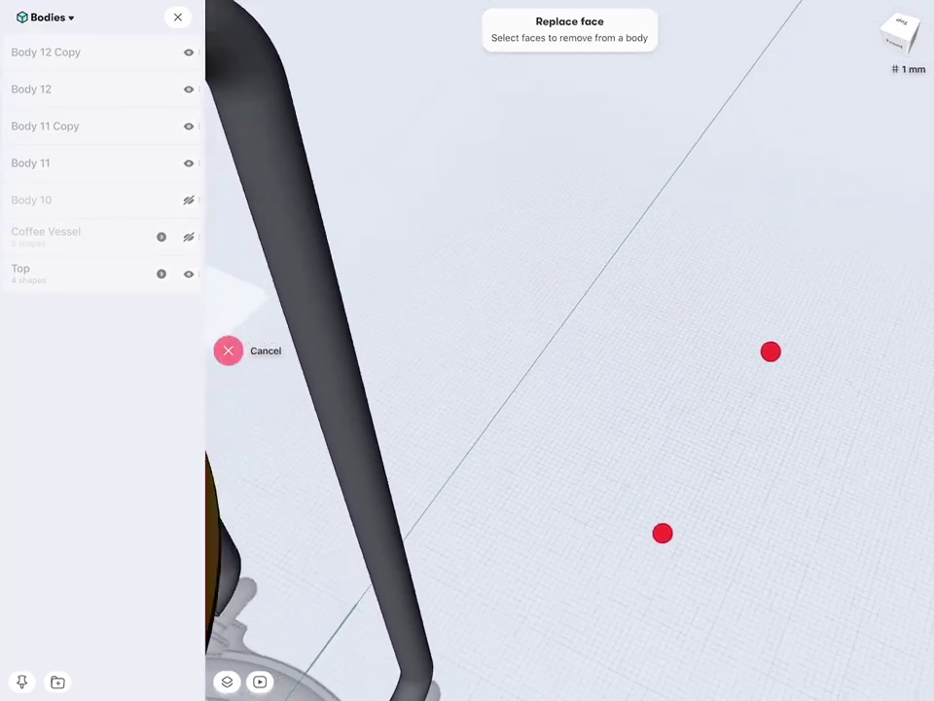
{"action": "scroll", "coordinate": [717, 442], "scroll_direction": "down", "scroll_amount": 5}
{"action": "left_click", "coordinate": [374, 190]}
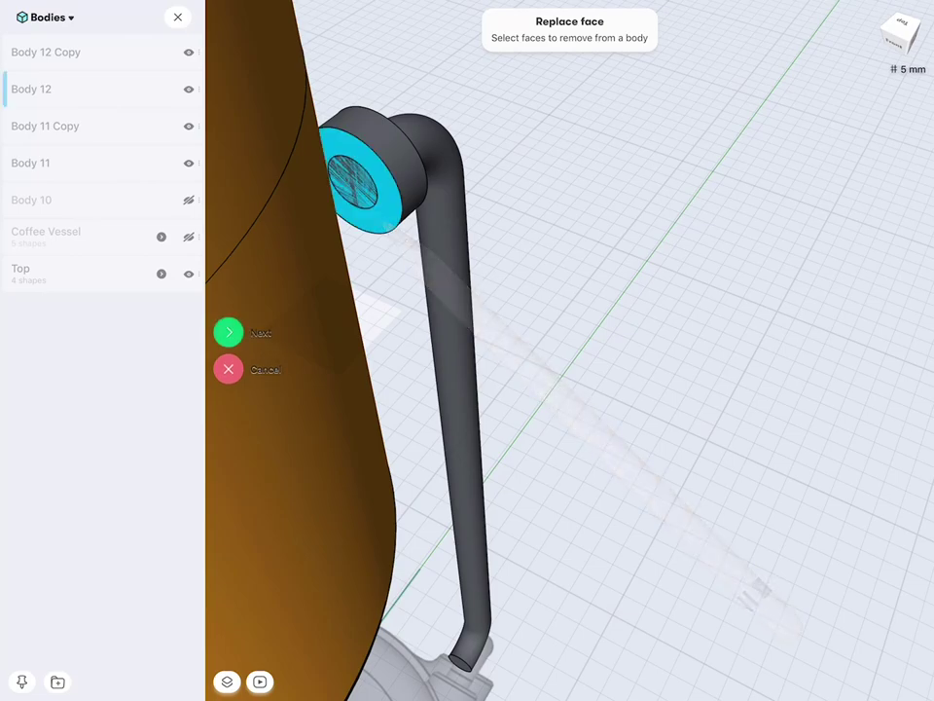
{"action": "left_click", "coordinate": [225, 330]}
{"action": "left_click", "coordinate": [310, 270]}
{"action": "mouse_move", "coordinate": [701, 261]}
{"action": "left_mouse_down"}
{"action": "mouse_move", "coordinate": [644, 390]}
{"action": "mouse_move", "coordinate": [712, 357]}
{"action": "mouse_move", "coordinate": [640, 365]}
{"action": "left_mouse_up"}
{"action": "left_click_drag", "start_coordinate": [613, 677], "coordinate": [750, 323]}
{"action": "mouse_move", "coordinate": [744, 428]}
{"action": "left_mouse_down"}
{"action": "mouse_move", "coordinate": [809, 314]}
{"action": "mouse_move", "coordinate": [700, 396]}
{"action": "left_mouse_up"}
{"action": "left_click_drag", "start_coordinate": [768, 444], "coordinate": [706, 572]}
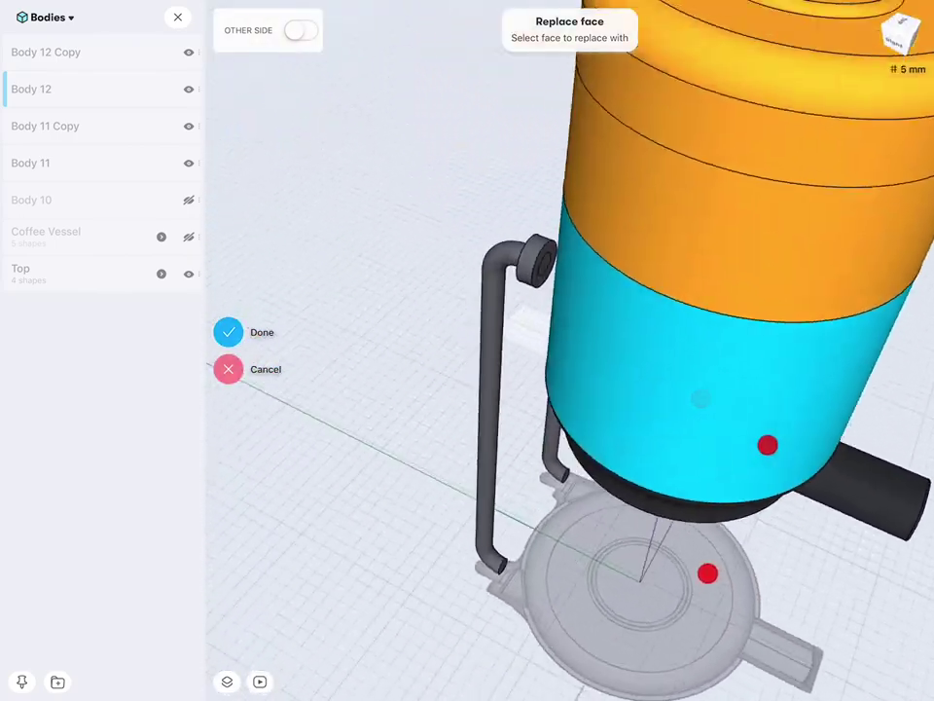
{"action": "left_click_drag", "start_coordinate": [719, 349], "coordinate": [661, 478]}
{"action": "left_click_drag", "start_coordinate": [776, 379], "coordinate": [698, 540]}
{"action": "left_click", "coordinate": [229, 332]}
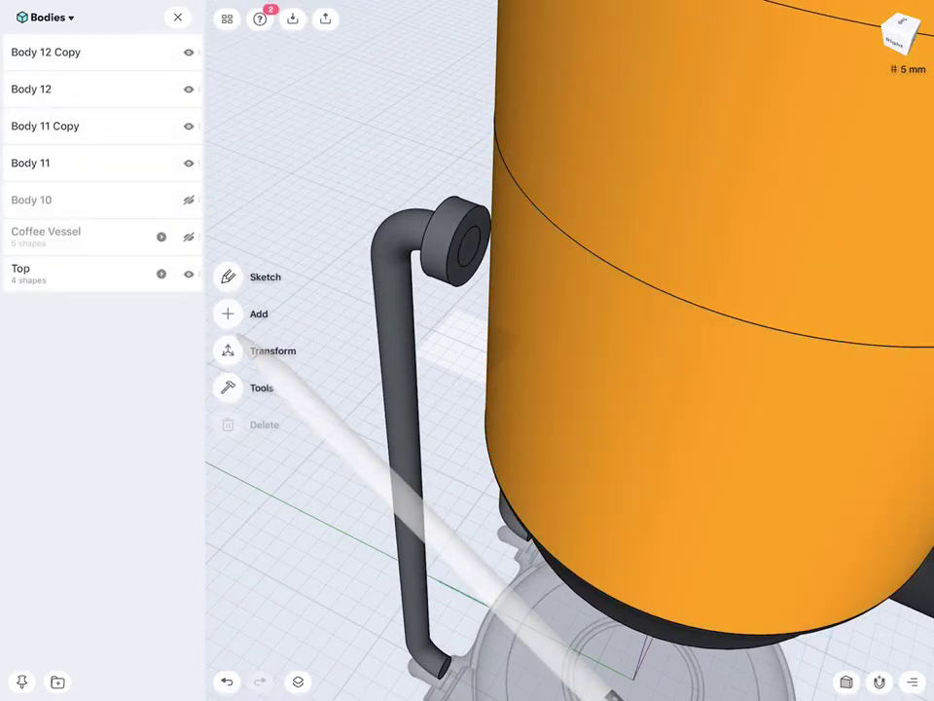
Cancel a stray Project, then replace the boss's circular and ring faces with the vessel's cylinder.
{"action": "left_click", "coordinate": [228, 386]}
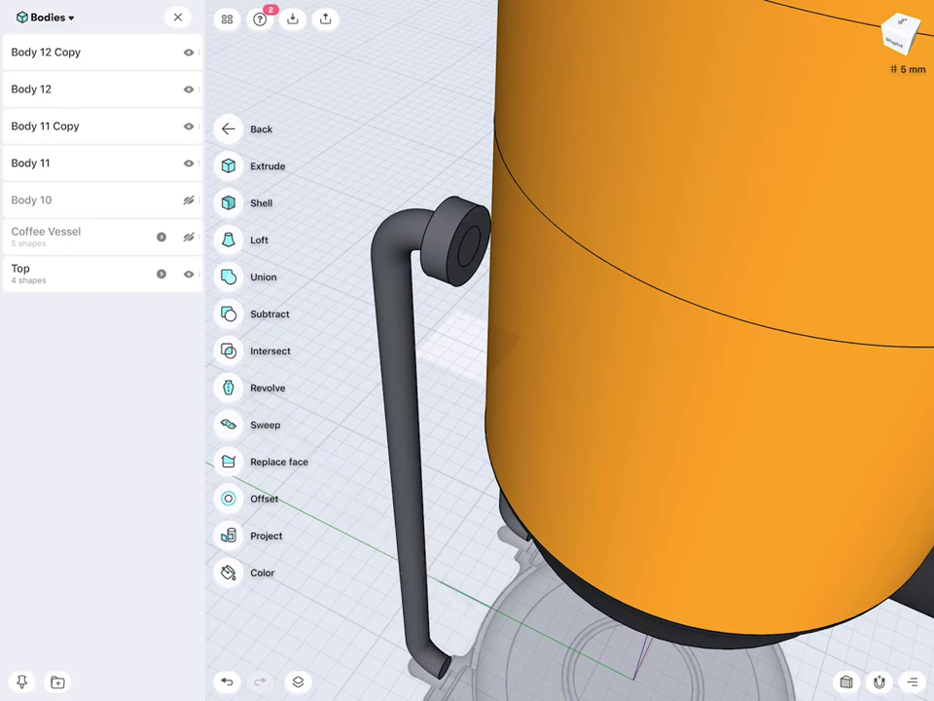
{"action": "left_click", "coordinate": [233, 535]}
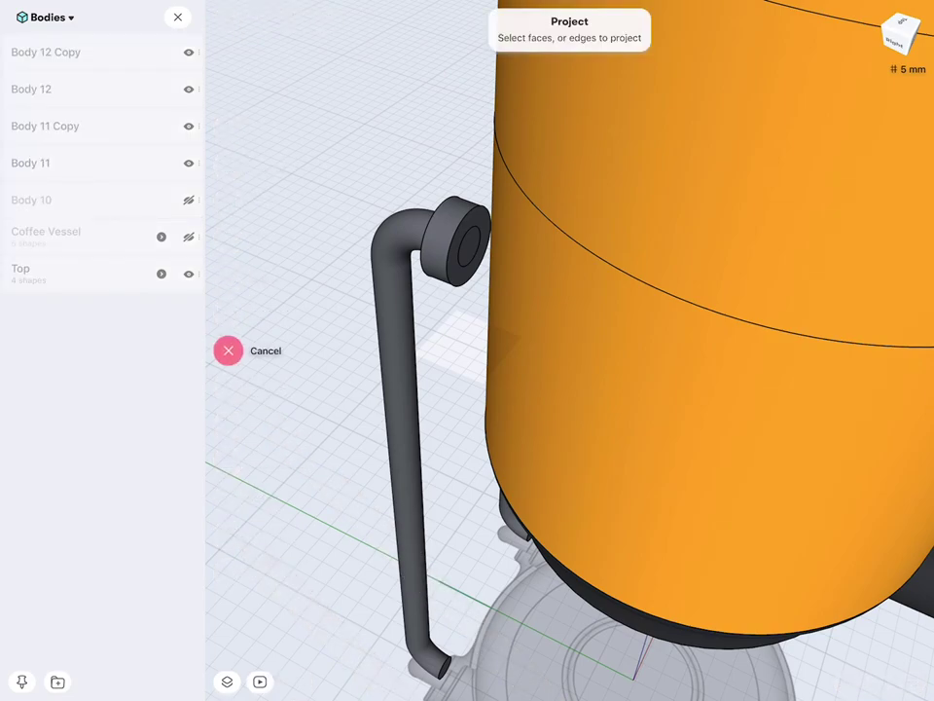
{"action": "left_click", "coordinate": [229, 350]}
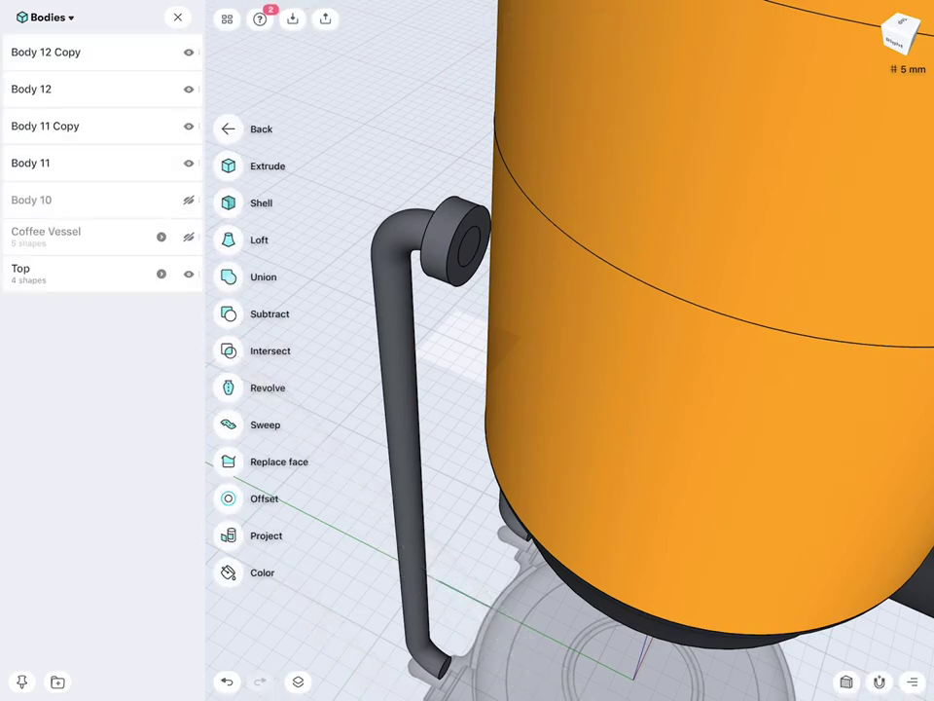
{"action": "left_click", "coordinate": [229, 461]}
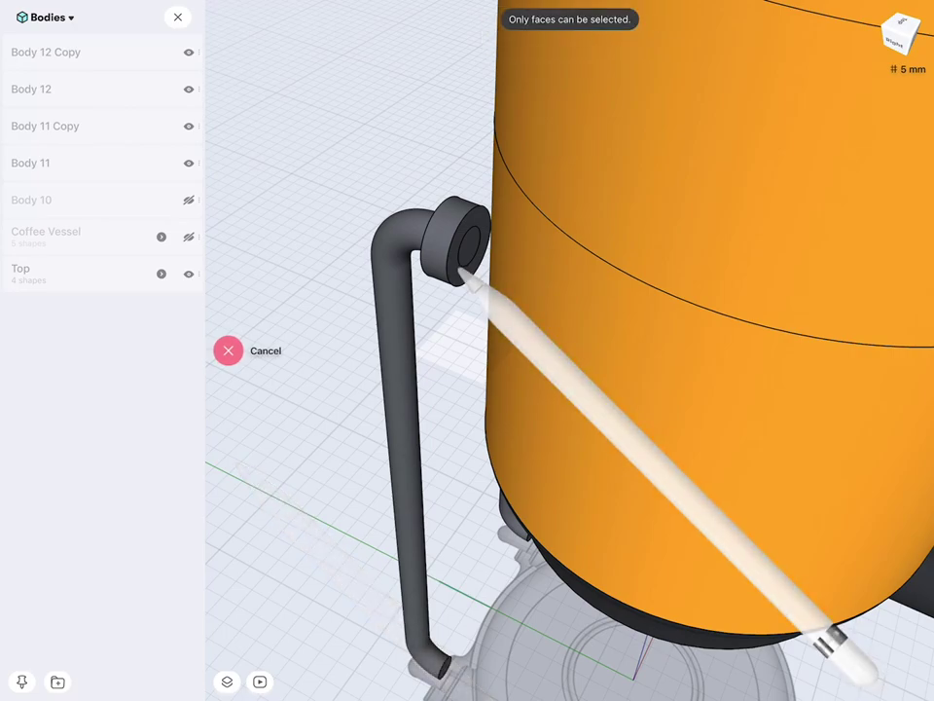
{"action": "left_click", "coordinate": [469, 245]}
{"action": "left_click", "coordinate": [491, 248]}
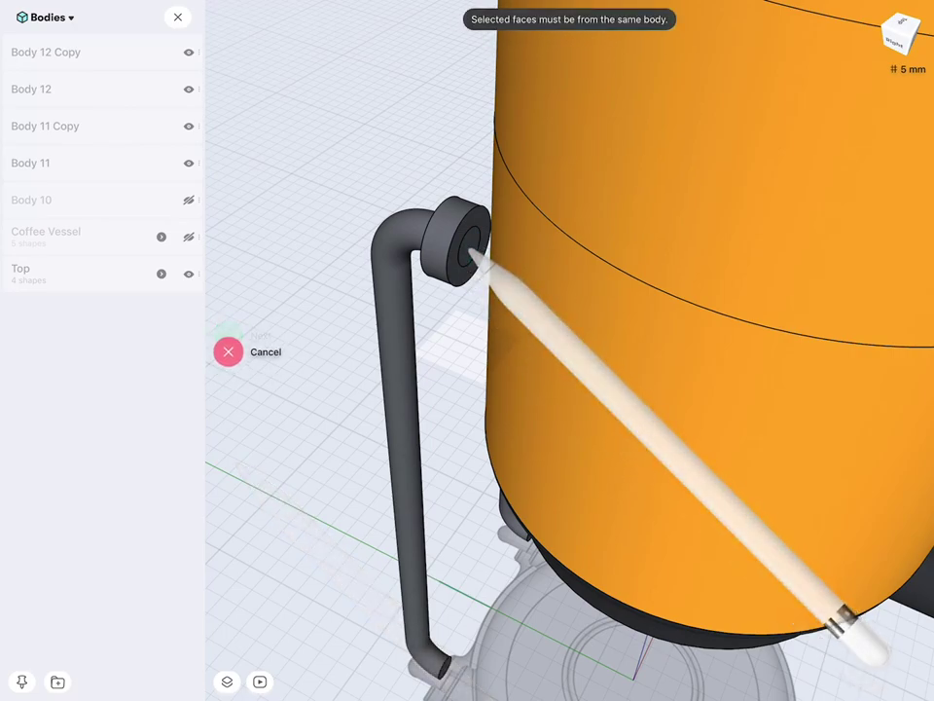
{"action": "left_click", "coordinate": [478, 242]}
{"action": "left_click", "coordinate": [228, 332]}
{"action": "left_click", "coordinate": [538, 296]}
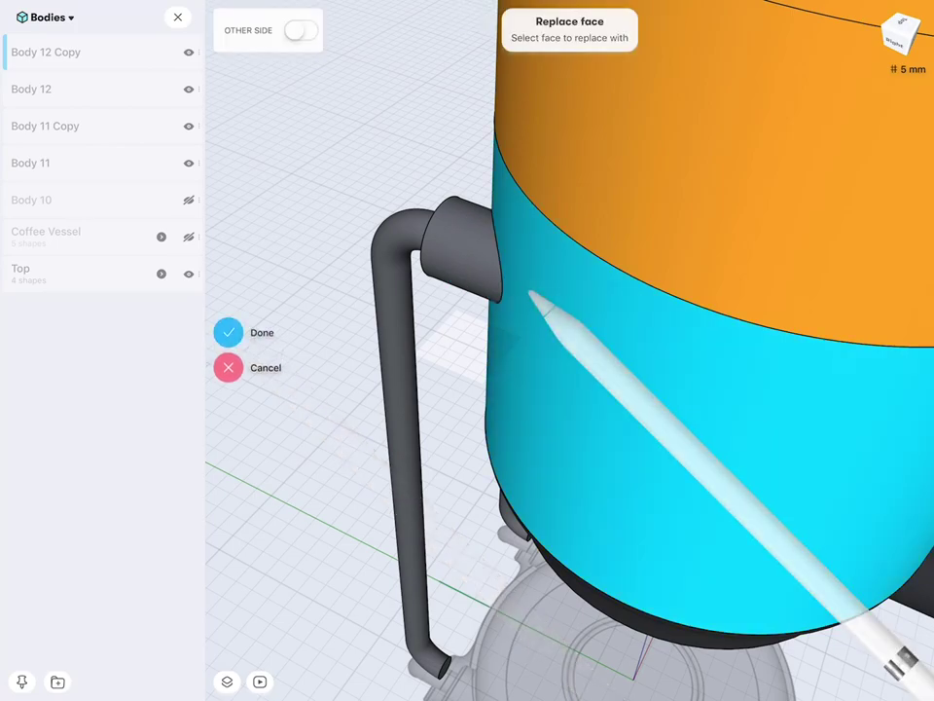
{"action": "left_click", "coordinate": [228, 332]}
Begin a Union with the boss body selected.
{"action": "left_click", "coordinate": [230, 388]}
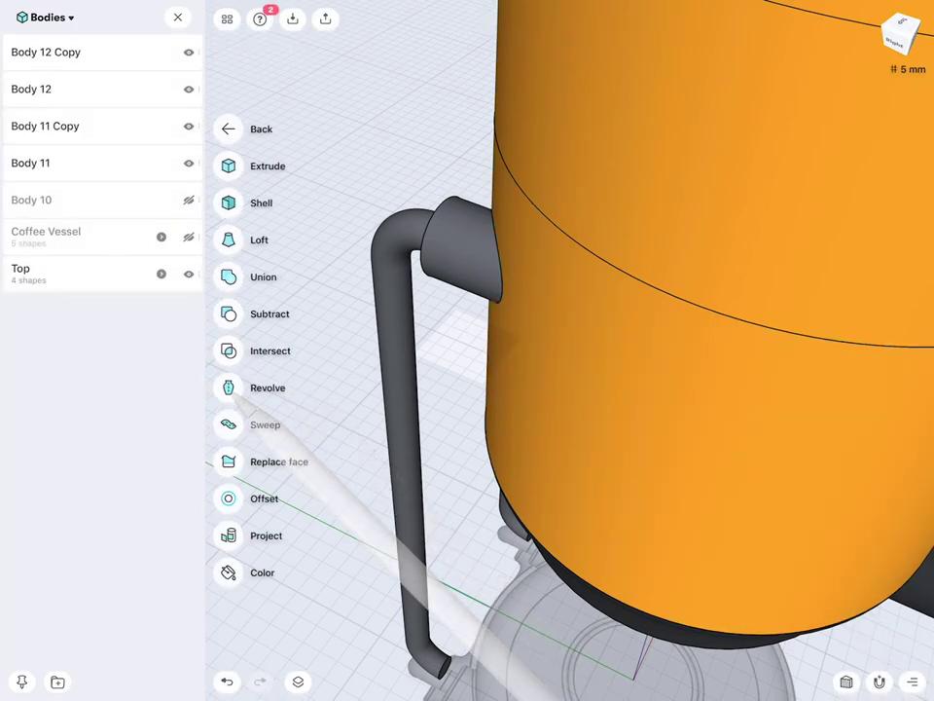
{"action": "left_click", "coordinate": [228, 276]}
{"action": "left_click", "coordinate": [457, 244]}
Unite the boss (Body 12 Copy) with the lower vessel cylinder (Body 12).
{"action": "mouse_move", "coordinate": [609, 476]}
{"action": "left_mouse_down"}
{"action": "mouse_move", "coordinate": [763, 363]}
{"action": "mouse_move", "coordinate": [817, 443]}
{"action": "left_mouse_up"}
{"action": "left_click", "coordinate": [438, 321]}
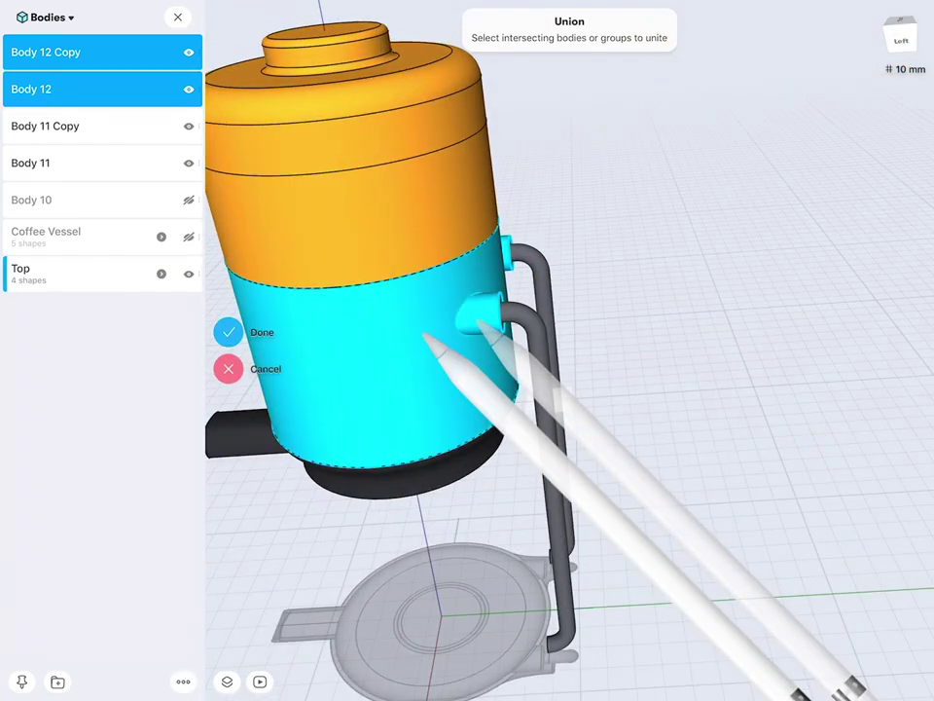
{"action": "left_click", "coordinate": [229, 332]}
Recolour both bent pipes a lightened grey.
{"action": "left_click", "coordinate": [228, 387]}
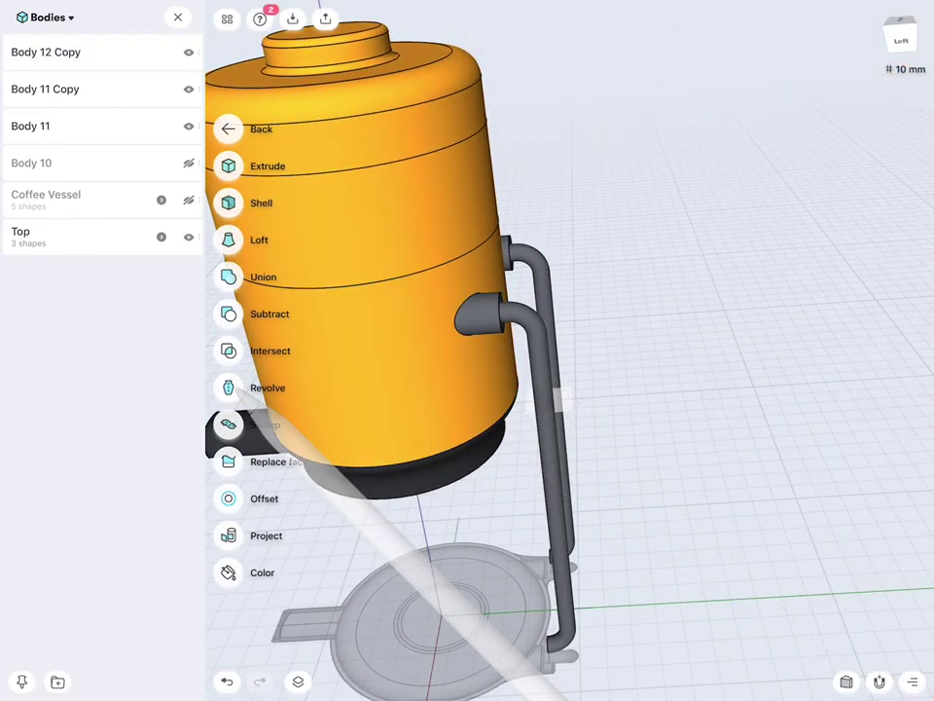
{"action": "left_click", "coordinate": [230, 568]}
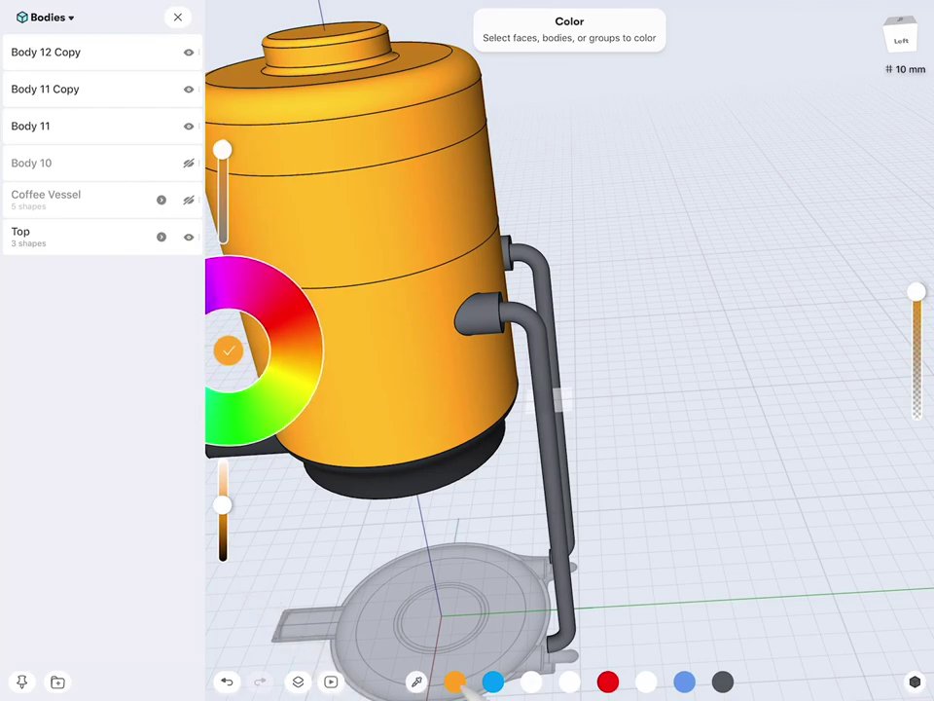
{"action": "left_click", "coordinate": [441, 403]}
{"action": "left_click", "coordinate": [441, 404]}
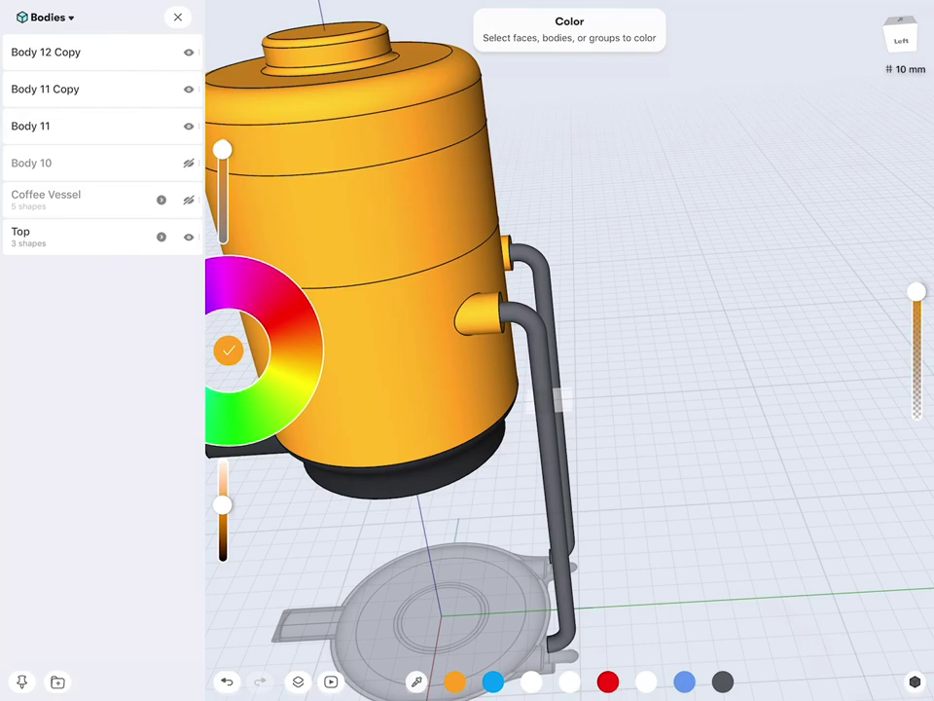
{"action": "left_click", "coordinate": [722, 682]}
{"action": "left_click_drag", "start_coordinate": [223, 523], "coordinate": [224, 486]}
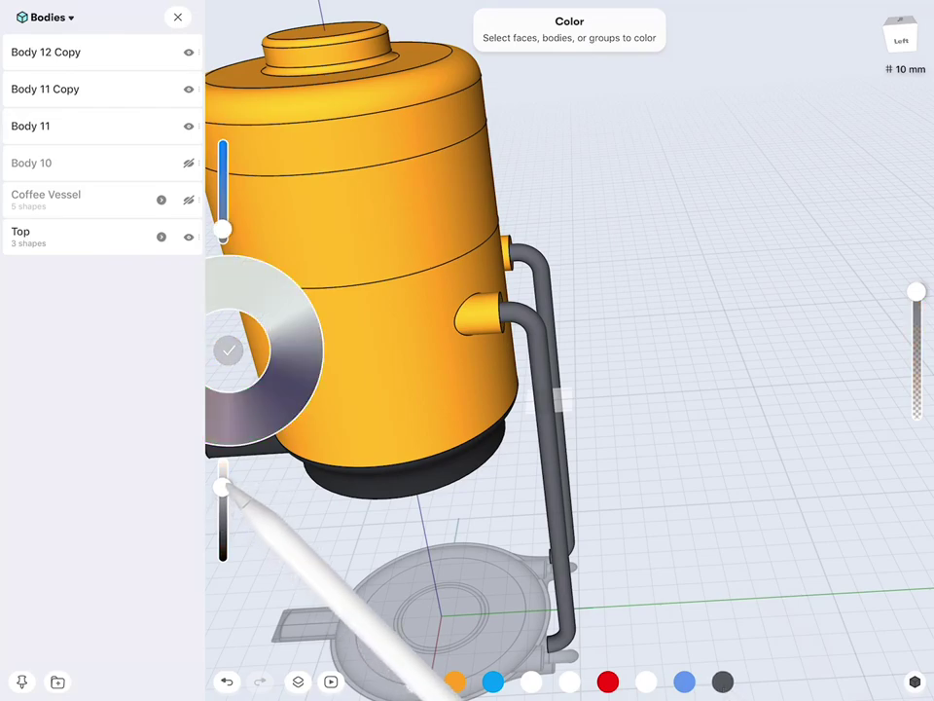
{"action": "left_click", "coordinate": [511, 268]}
{"action": "left_click", "coordinate": [558, 313]}
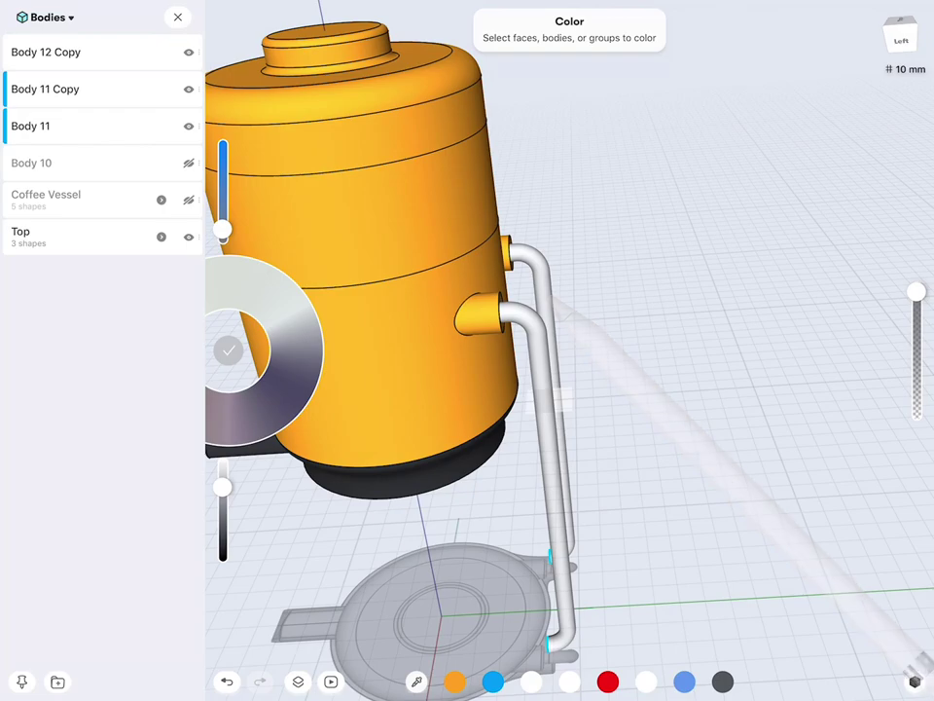
{"action": "left_click", "coordinate": [228, 349]}
{"action": "scroll", "coordinate": [790, 389], "scroll_direction": "up", "scroll_amount": 3}
{"action": "scroll", "coordinate": [834, 397], "scroll_direction": "up", "scroll_amount": 3}
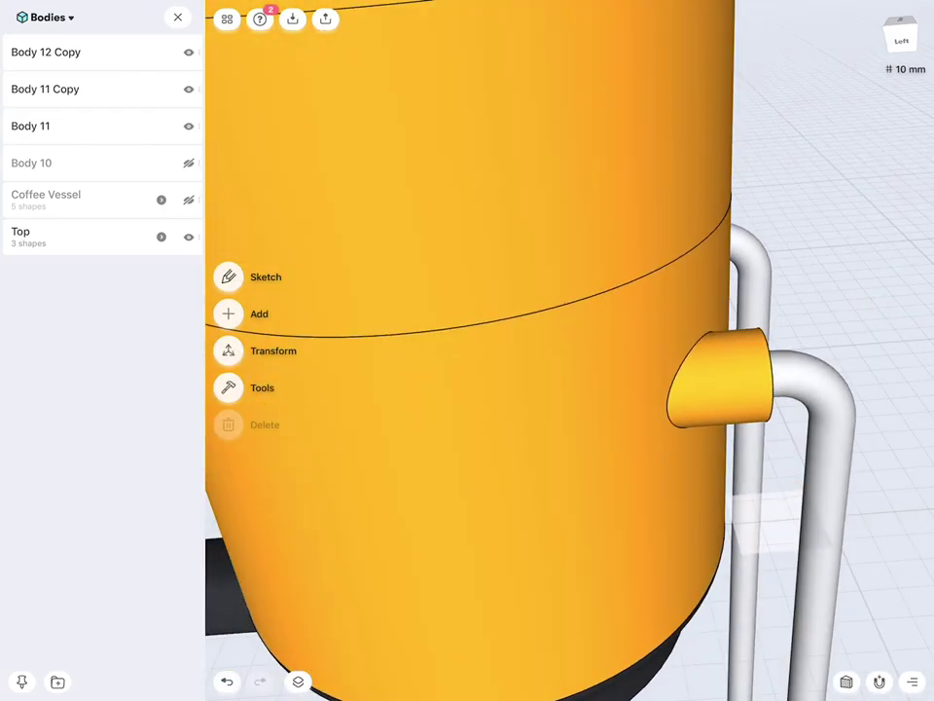
Fillet the first spout joint edge at 2 mm.
{"action": "left_click", "coordinate": [688, 376]}
{"action": "middle_click_drag", "start_coordinate": [834, 511], "coordinate": [724, 499]}
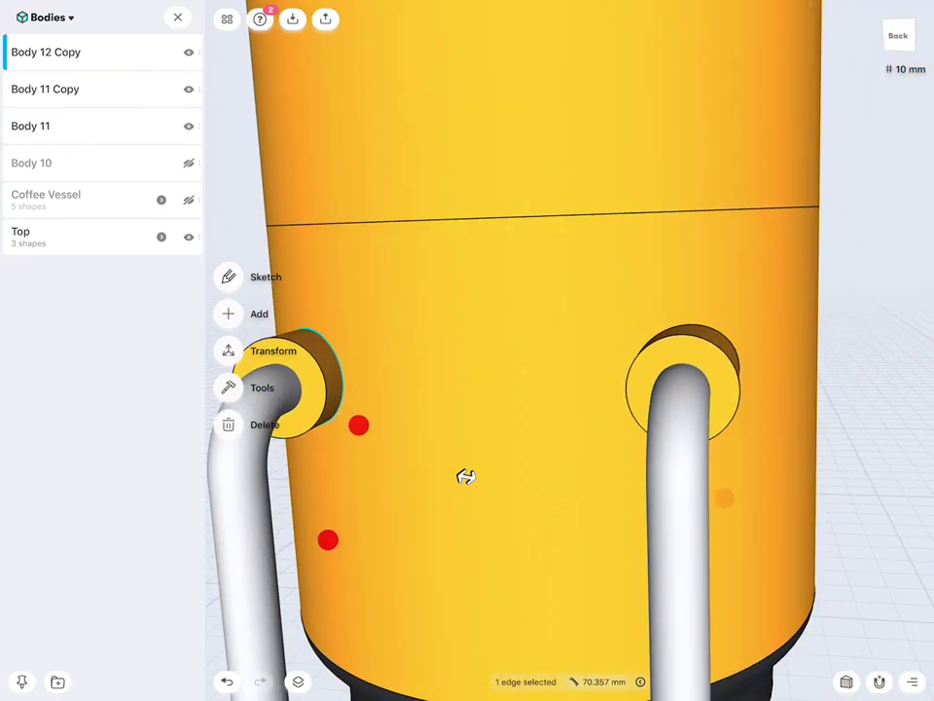
{"action": "middle_click_drag", "start_coordinate": [648, 485], "coordinate": [704, 371]}
{"action": "left_click", "coordinate": [664, 360]}
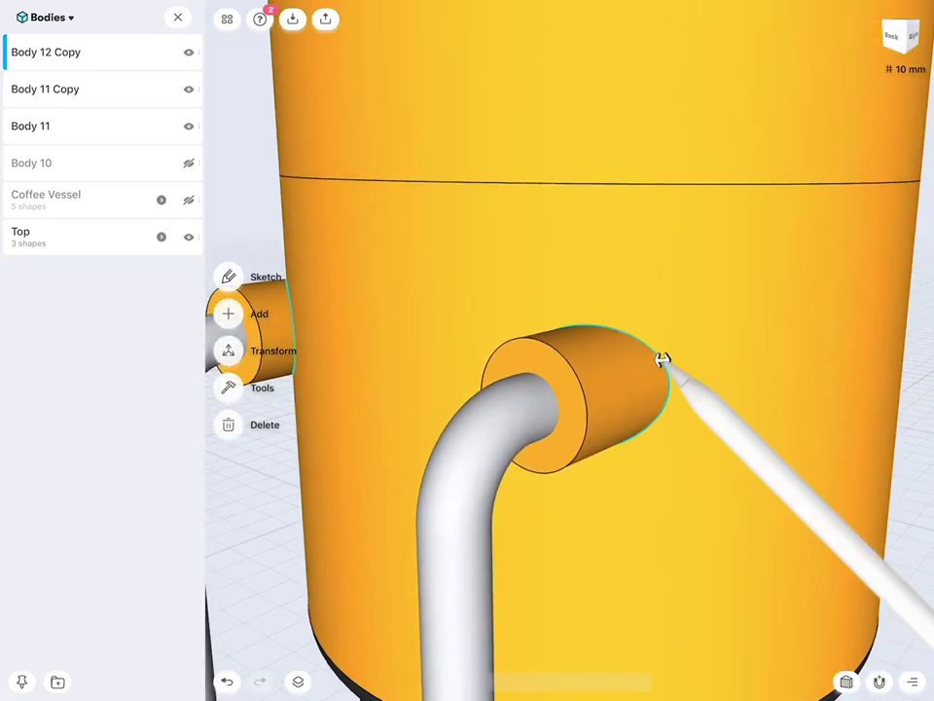
{"action": "left_click_drag", "start_coordinate": [663, 360], "coordinate": [677, 359]}
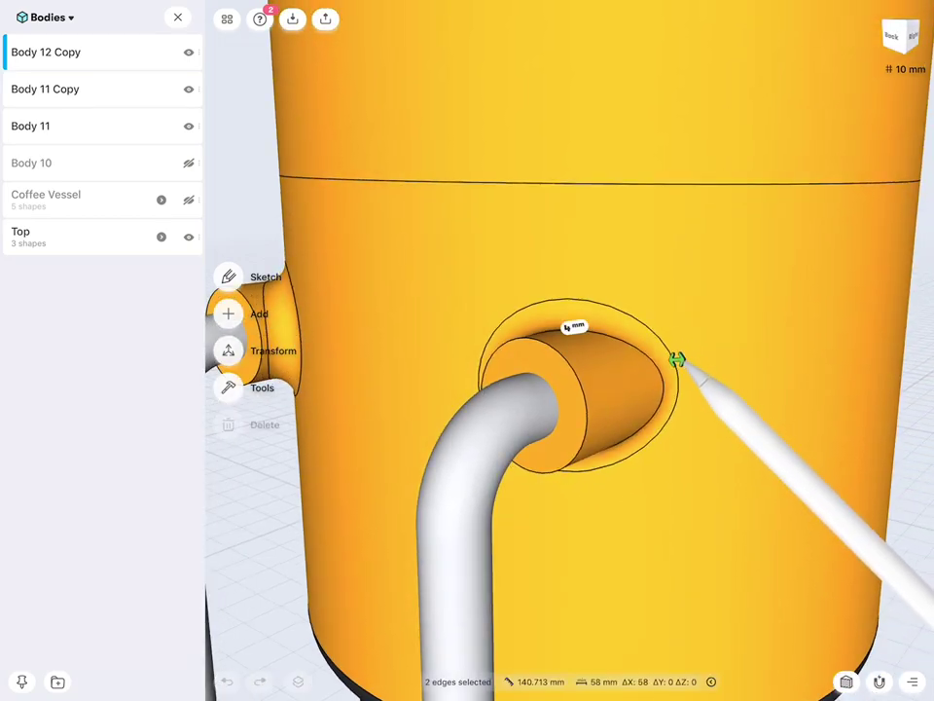
{"action": "scroll", "coordinate": [785, 409], "scroll_direction": "down", "scroll_amount": 3}
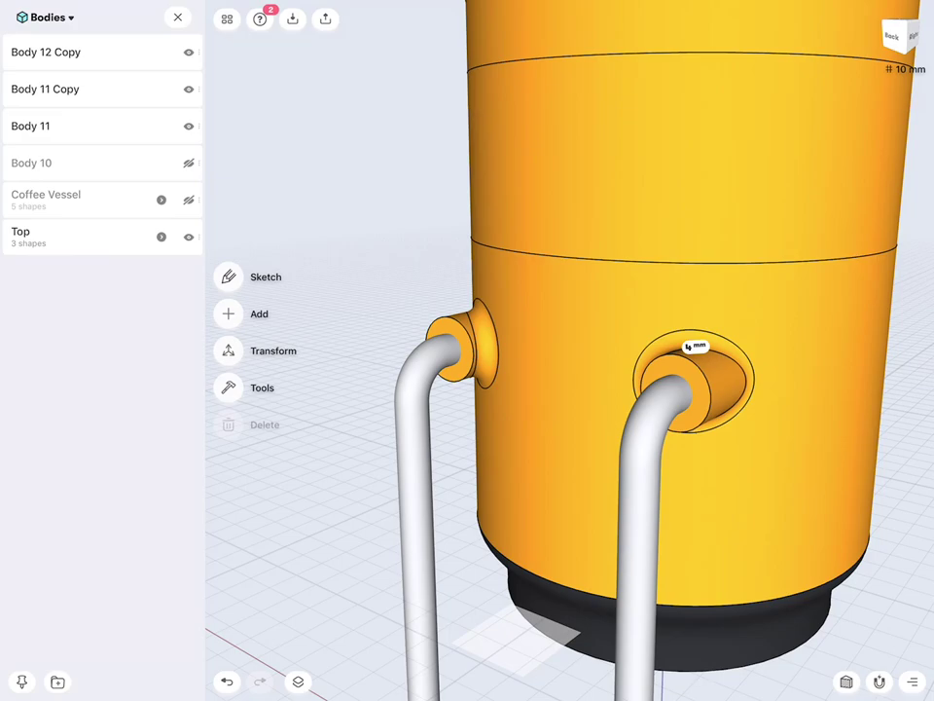
{"action": "left_click", "coordinate": [694, 345]}
{"action": "left_click", "coordinate": [682, 381]}
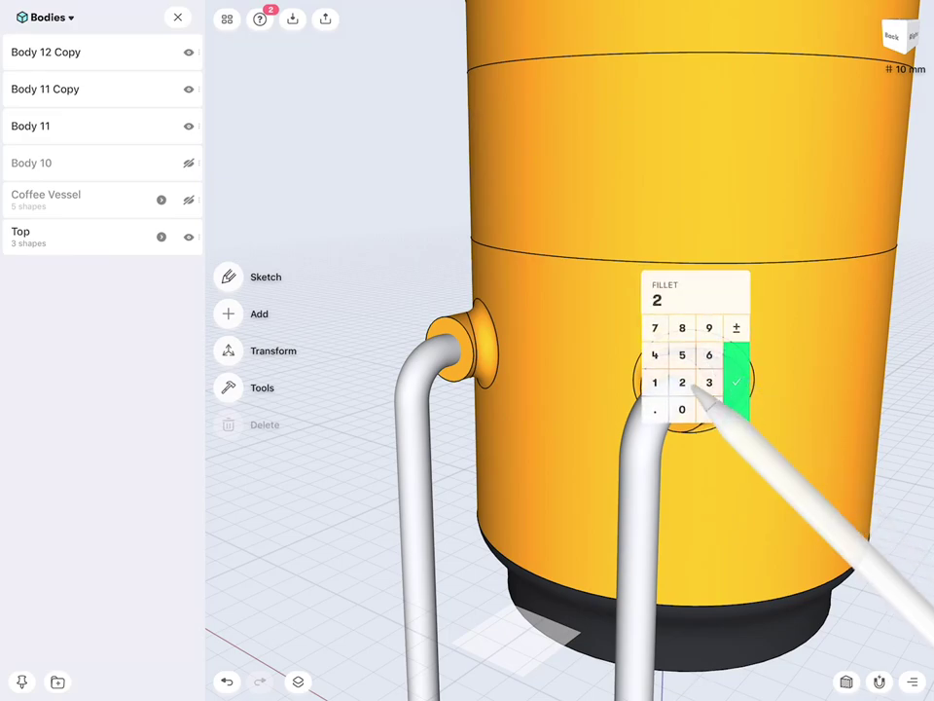
{"action": "left_click", "coordinate": [736, 381]}
Select both spout joint edges and set their fillet to 1 mm.
{"action": "left_click", "coordinate": [465, 332]}
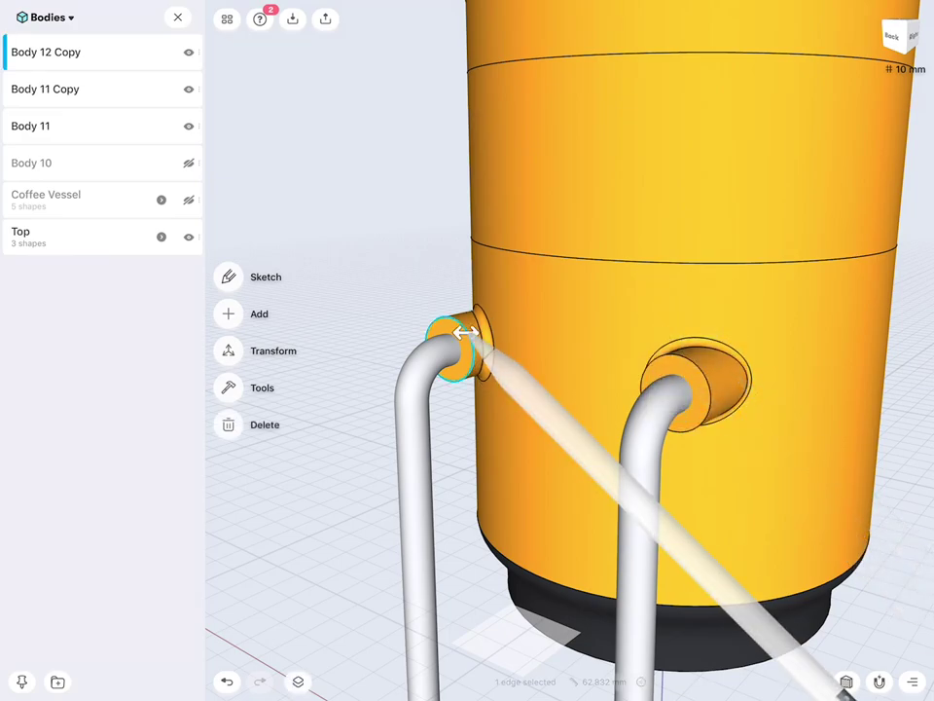
{"action": "left_click", "coordinate": [699, 377]}
{"action": "left_click", "coordinate": [658, 414]}
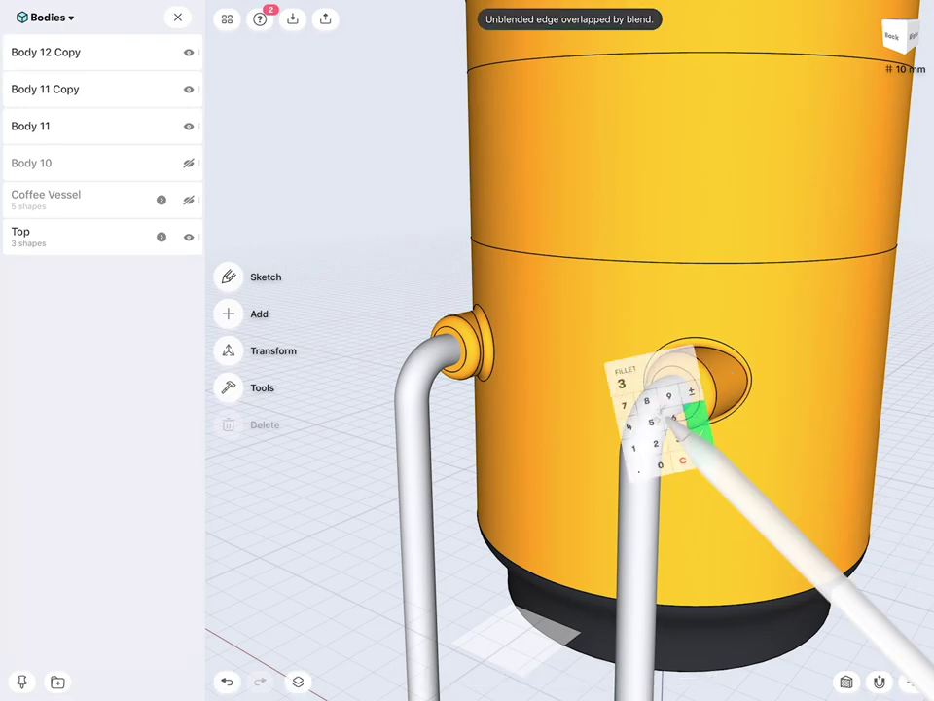
{"action": "left_click", "coordinate": [648, 447]}
{"action": "left_click", "coordinate": [704, 448]}
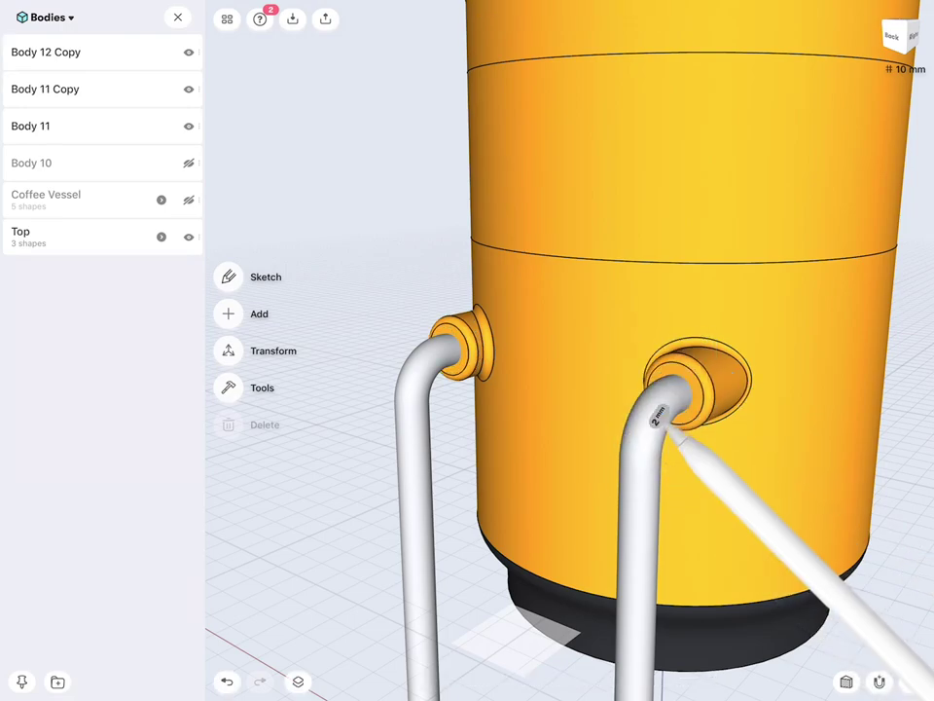
{"action": "left_click", "coordinate": [658, 413]}
{"action": "left_click", "coordinate": [617, 450]}
{"action": "left_click", "coordinate": [617, 478]}
{"action": "left_click", "coordinate": [644, 478]}
{"action": "left_click", "coordinate": [702, 451]}
{"action": "left_click_drag", "start_coordinate": [823, 316], "coordinate": [774, 422]}
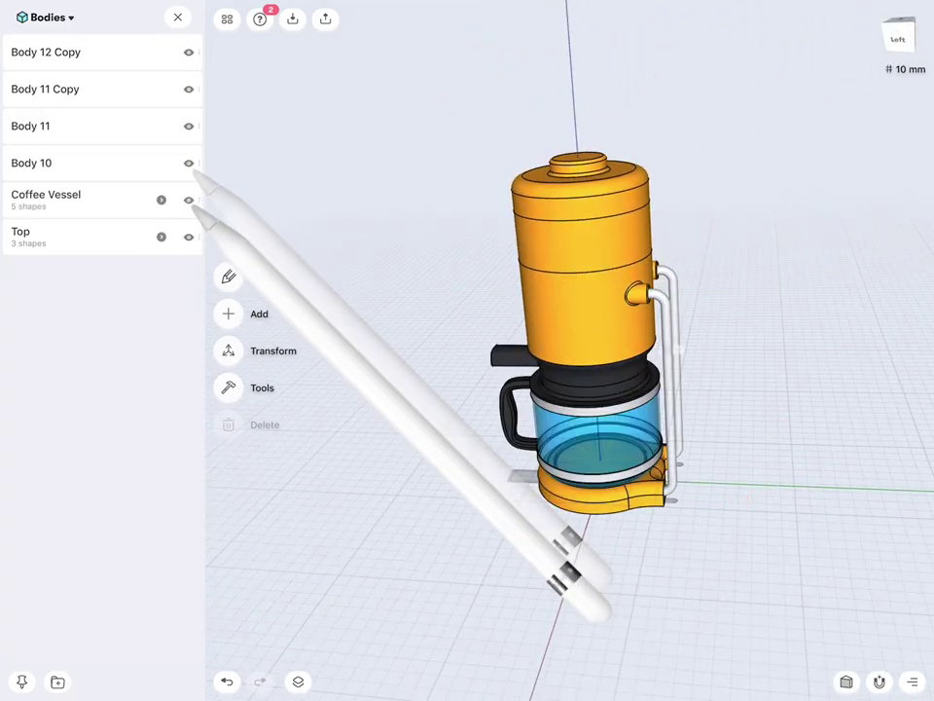
Show Body 10 and Coffee Vessel, and hide the reference image under the base.
{"action": "left_click_drag", "start_coordinate": [681, 467], "coordinate": [808, 500]}
{"action": "mouse_move", "coordinate": [540, 416]}
{"action": "left_mouse_down"}
{"action": "mouse_move", "coordinate": [768, 420]}
{"action": "mouse_move", "coordinate": [779, 313]}
{"action": "left_mouse_up"}
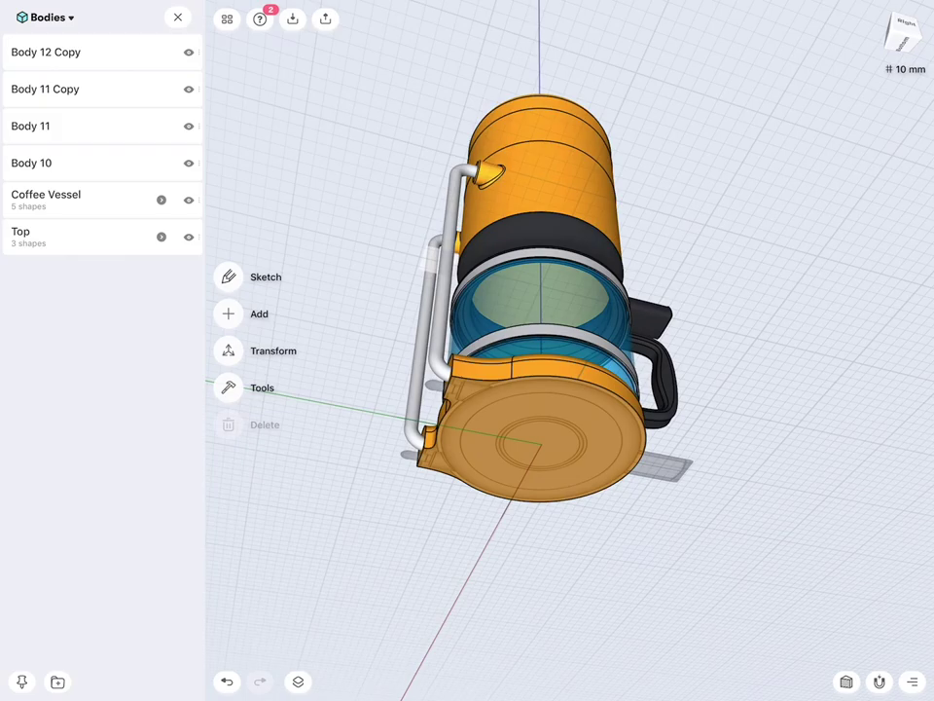
{"action": "left_click", "coordinate": [51, 17]}
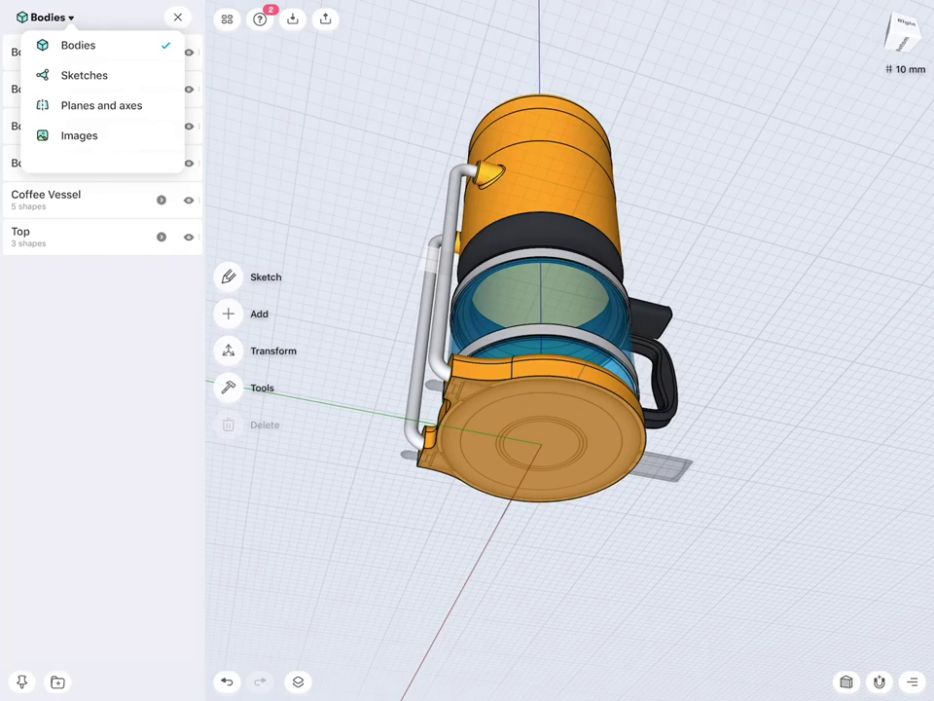
{"action": "left_click", "coordinate": [75, 135]}
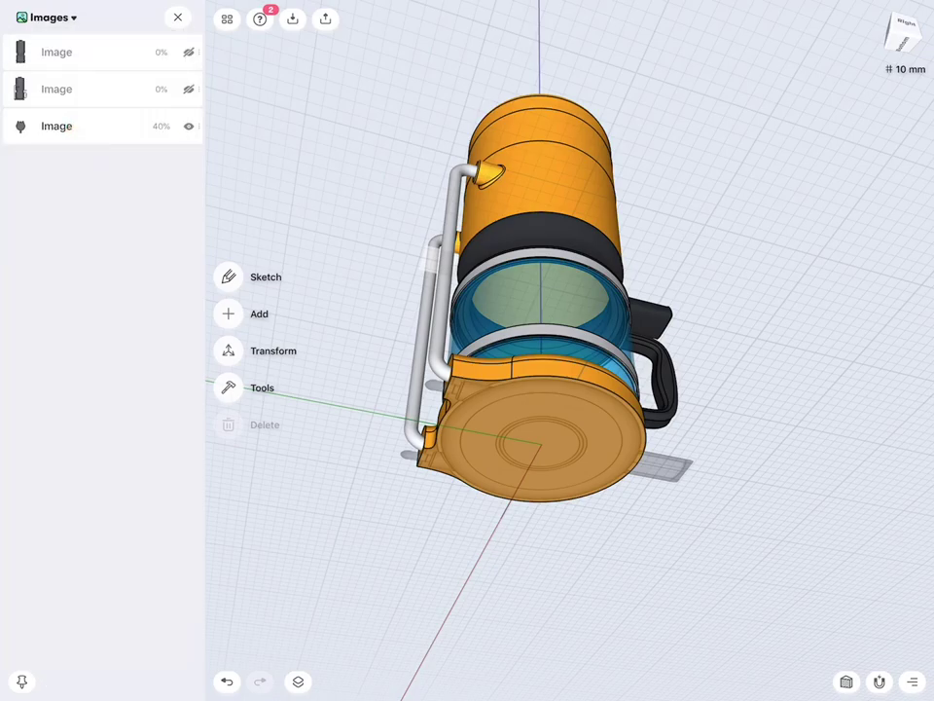
{"action": "left_click", "coordinate": [188, 125]}
{"action": "scroll", "coordinate": [815, 392], "scroll_direction": "up", "scroll_amount": 5}
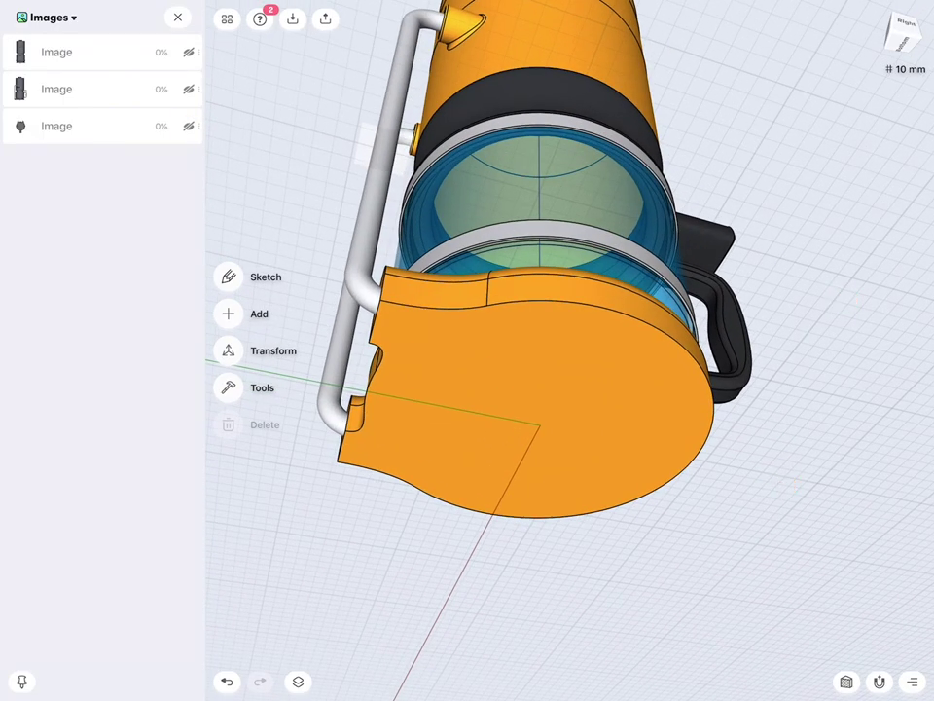
Trial-pull the base's bottom face to 21.81 mm, then undo it.
{"action": "left_click_drag", "start_coordinate": [739, 525], "coordinate": [751, 422]}
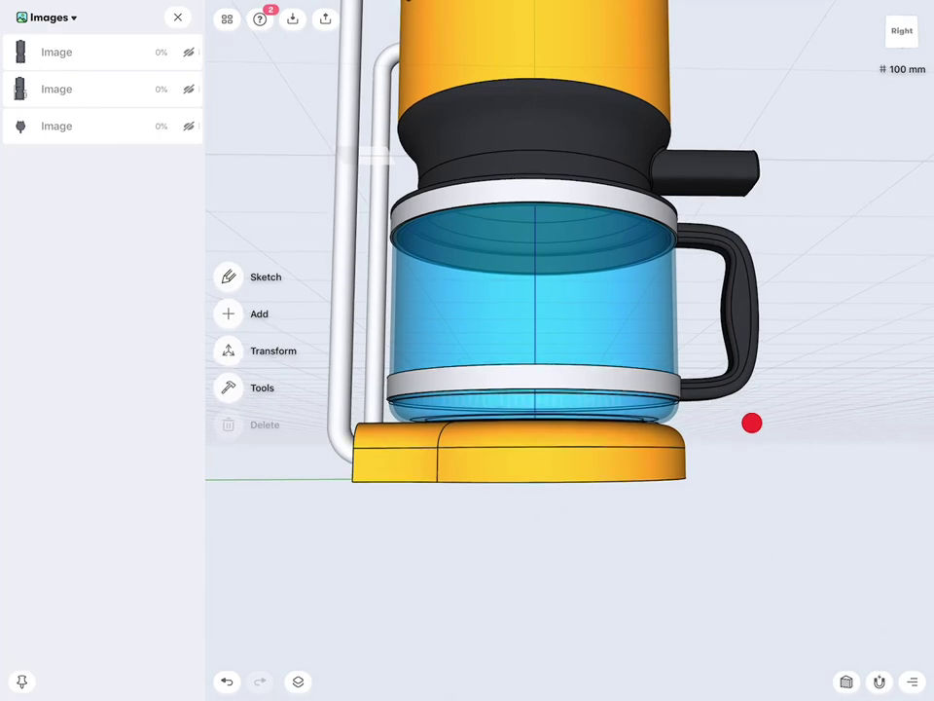
{"action": "left_click_drag", "start_coordinate": [751, 422], "coordinate": [757, 389]}
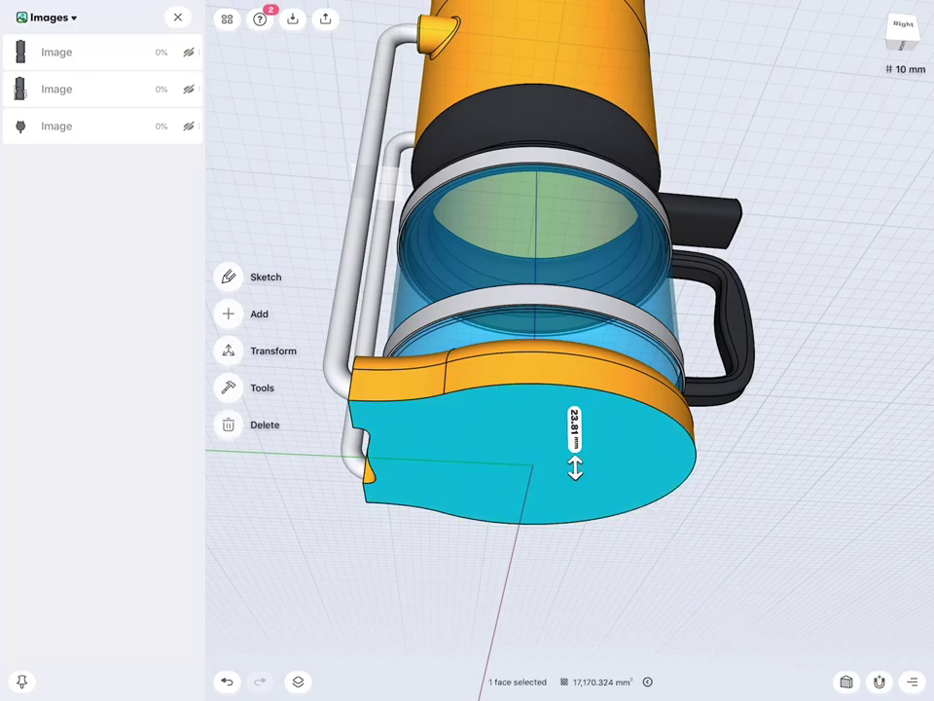
{"action": "left_click_drag", "start_coordinate": [575, 468], "coordinate": [580, 464]}
{"action": "middle_click_drag", "start_coordinate": [706, 418], "coordinate": [745, 411]}
{"action": "left_click", "coordinate": [227, 681]}
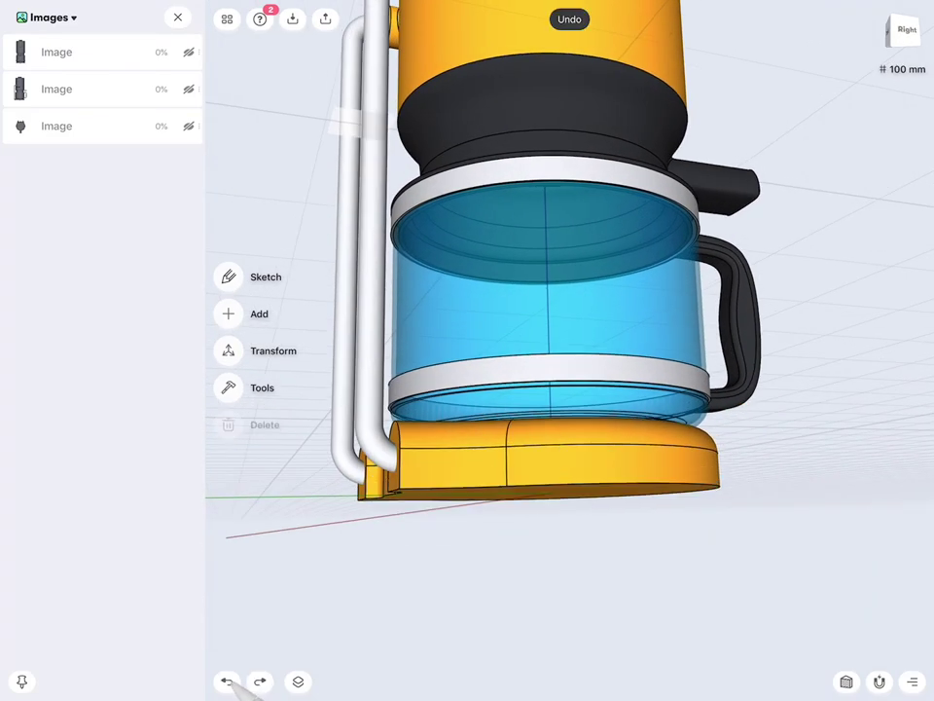
Use Transform to move the base's bottom face 5 mm up beneath the carafe.
{"action": "left_click", "coordinate": [229, 351]}
{"action": "left_click", "coordinate": [228, 313]}
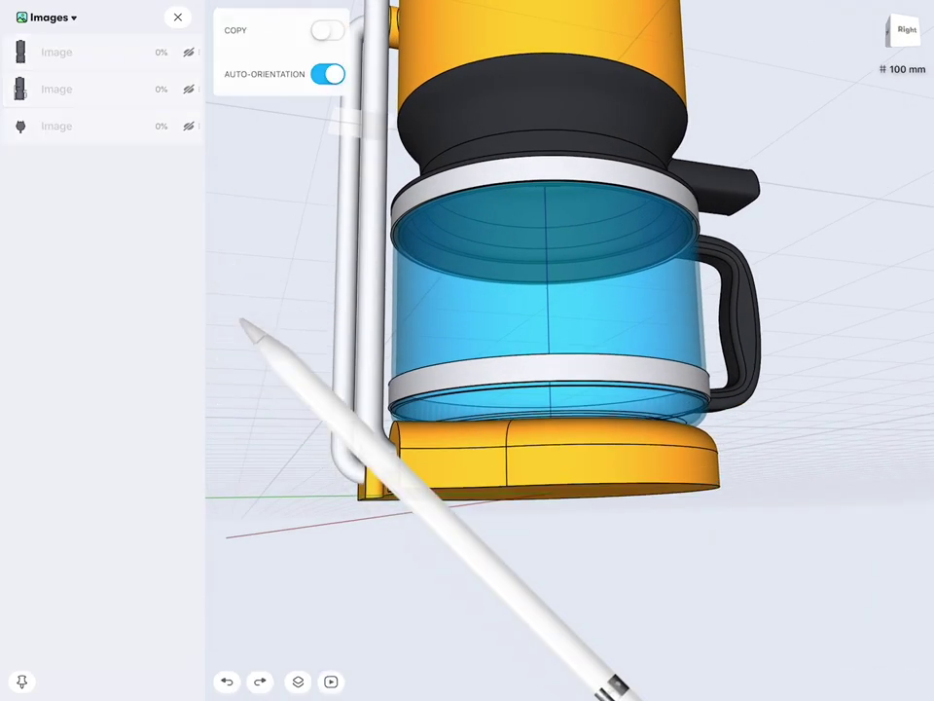
{"action": "middle_click_drag", "start_coordinate": [740, 545], "coordinate": [756, 496]}
{"action": "left_click", "coordinate": [609, 530]}
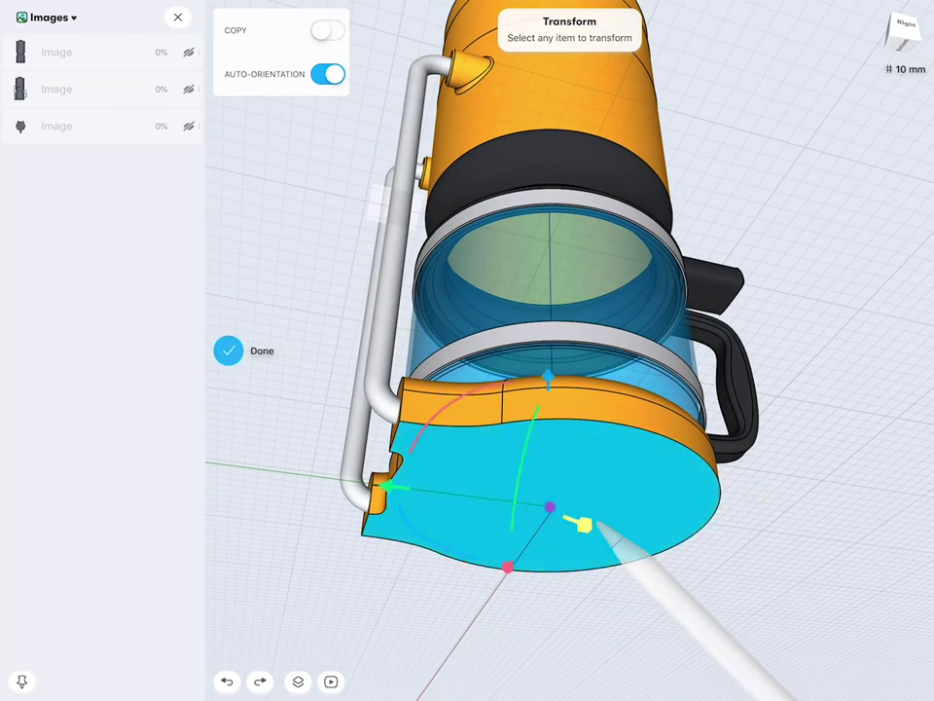
{"action": "left_click_drag", "start_coordinate": [548, 379], "coordinate": [549, 374]}
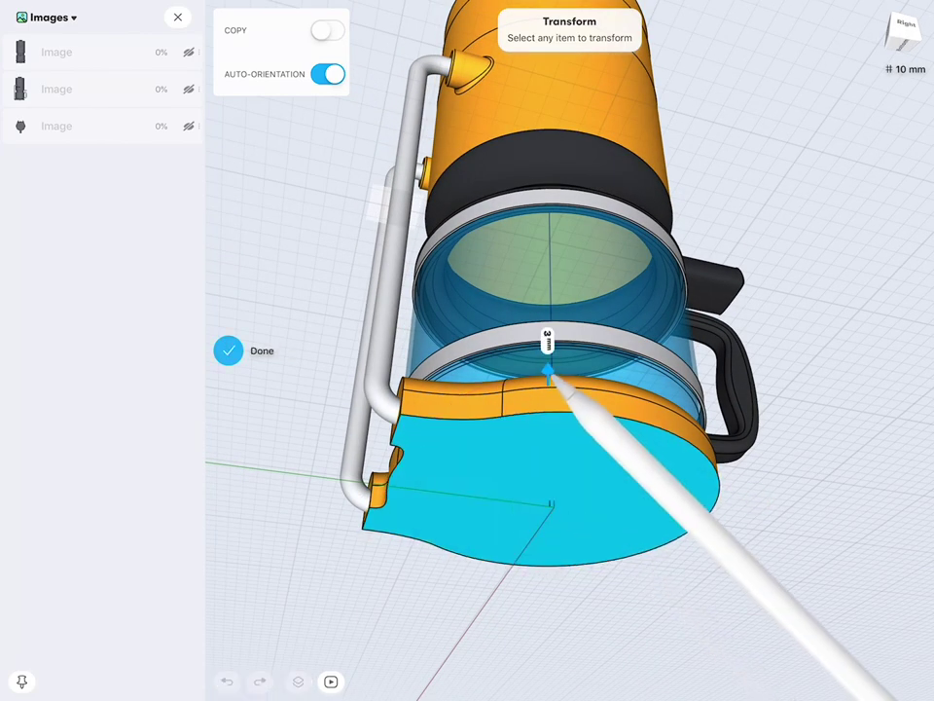
{"action": "left_click", "coordinate": [547, 339]}
{"action": "left_click", "coordinate": [534, 346]}
{"action": "left_click", "coordinate": [590, 356]}
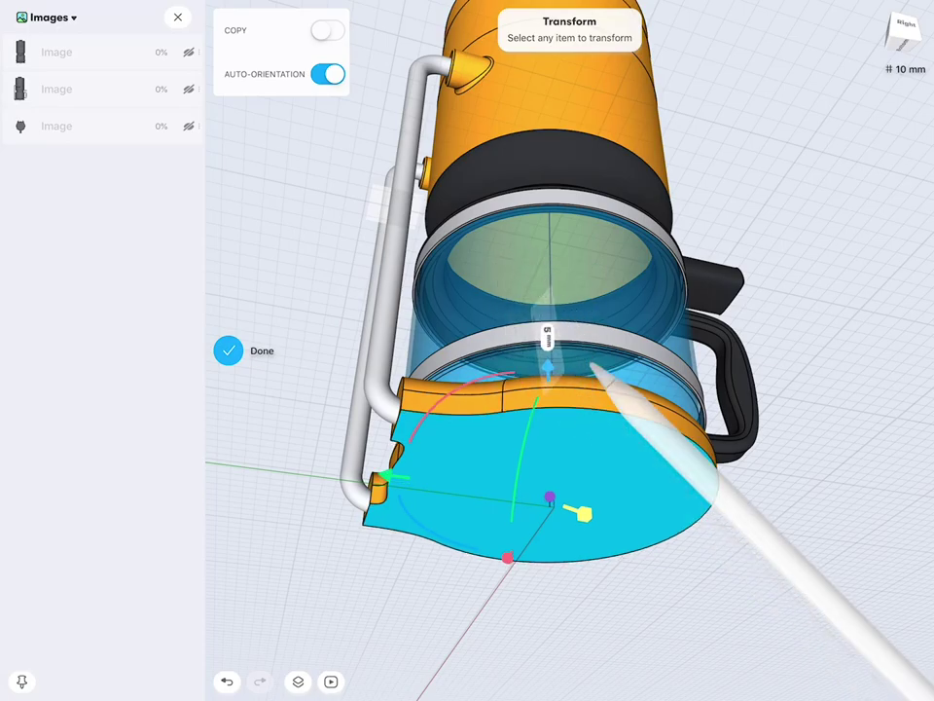
{"action": "mouse_move", "coordinate": [825, 418]}
{"action": "middle_mouse_down"}
{"action": "mouse_move", "coordinate": [847, 413]}
{"action": "mouse_move", "coordinate": [794, 426]}
{"action": "mouse_move", "coordinate": [794, 390]}
{"action": "mouse_move", "coordinate": [792, 403]}
{"action": "middle_mouse_up"}
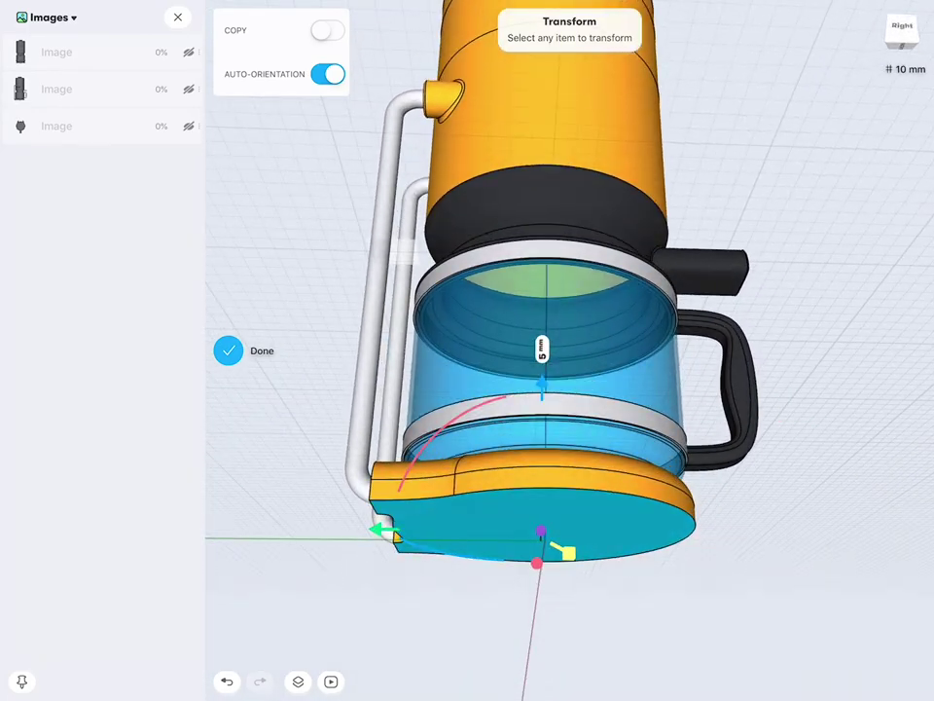
{"action": "left_click", "coordinate": [229, 350]}
{"action": "middle_click_drag", "start_coordinate": [757, 496], "coordinate": [771, 540]}
Snap the view to Top, then orbit and zoom to a three-quarter view of the machine.
{"action": "left_click", "coordinate": [898, 42]}
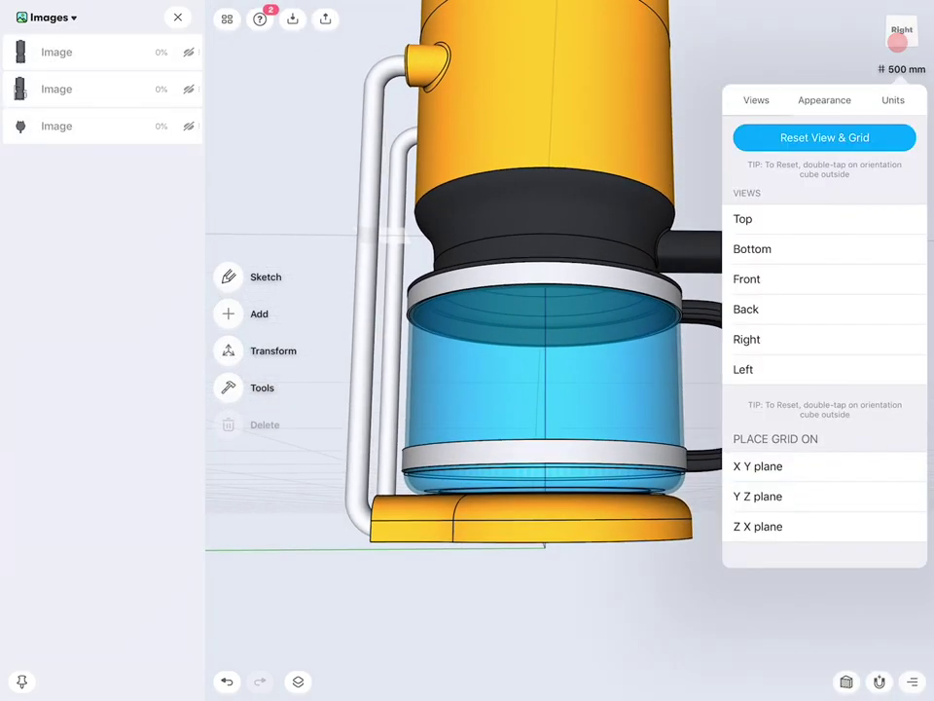
{"action": "left_click", "coordinate": [830, 214]}
{"action": "left_click", "coordinate": [658, 595]}
{"action": "middle_click_drag", "start_coordinate": [659, 595], "coordinate": [661, 478]}
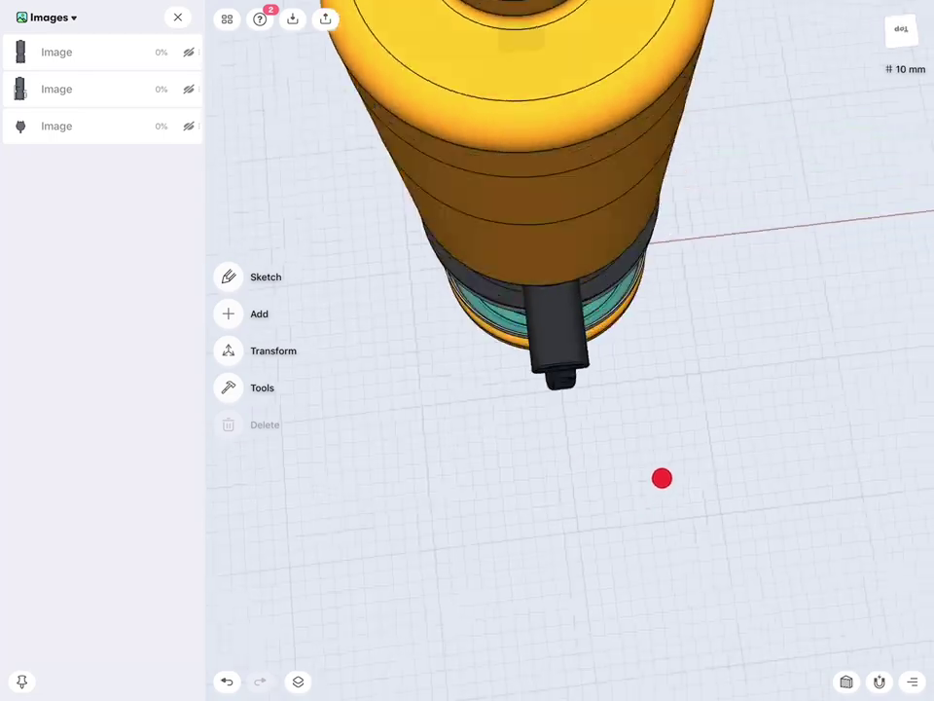
{"action": "middle_click_drag", "start_coordinate": [830, 294], "coordinate": [849, 216]}
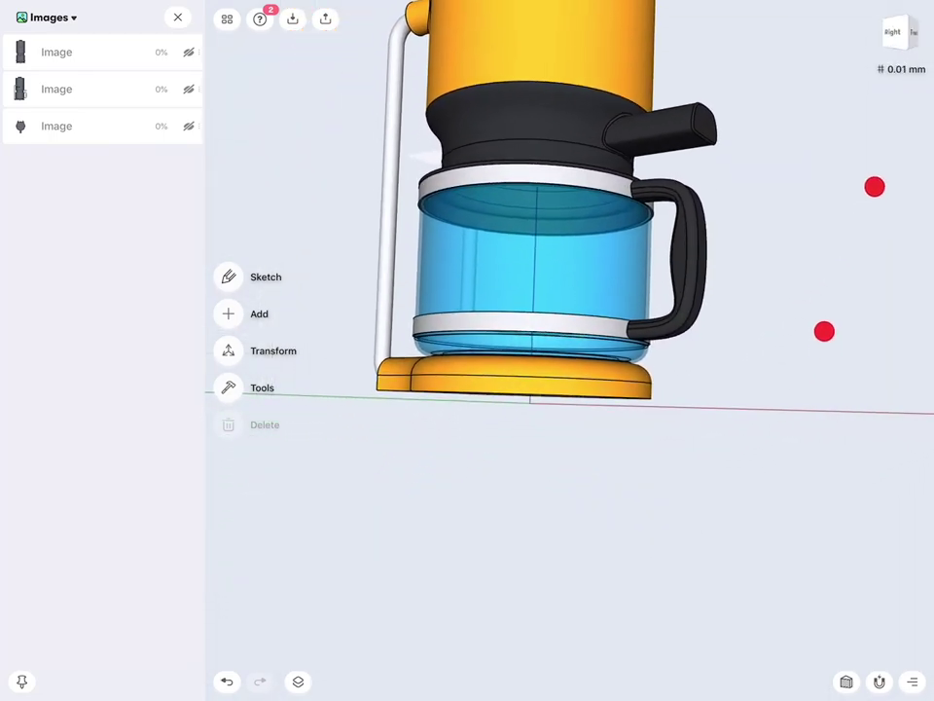
{"action": "middle_click_drag", "start_coordinate": [824, 286], "coordinate": [805, 450]}
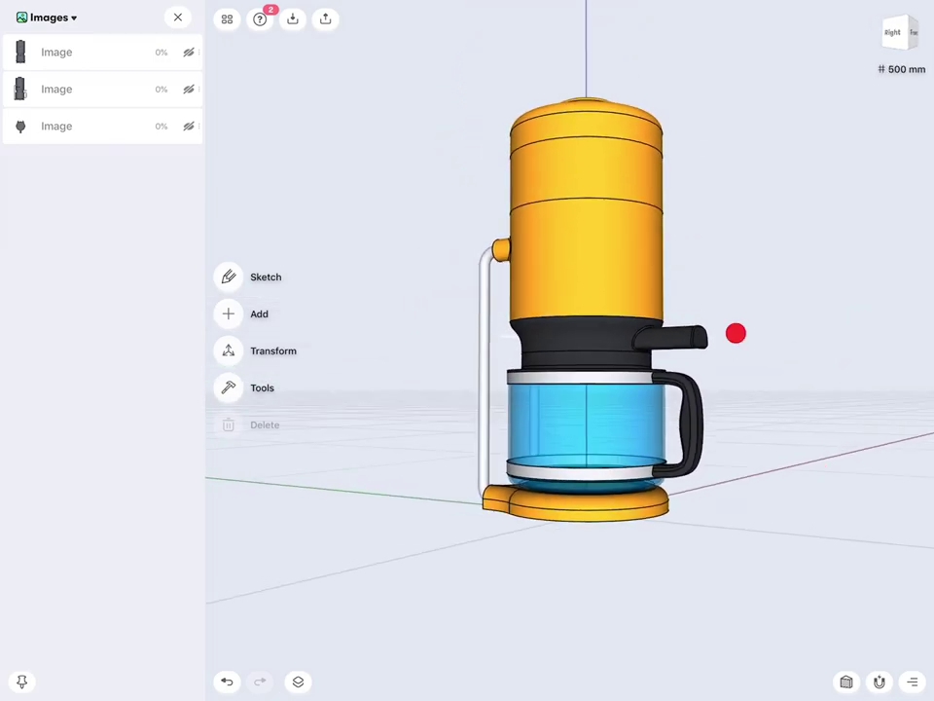
{"action": "middle_click_drag", "start_coordinate": [801, 366], "coordinate": [804, 387]}
{"action": "middle_click_drag", "start_coordinate": [771, 340], "coordinate": [730, 358]}
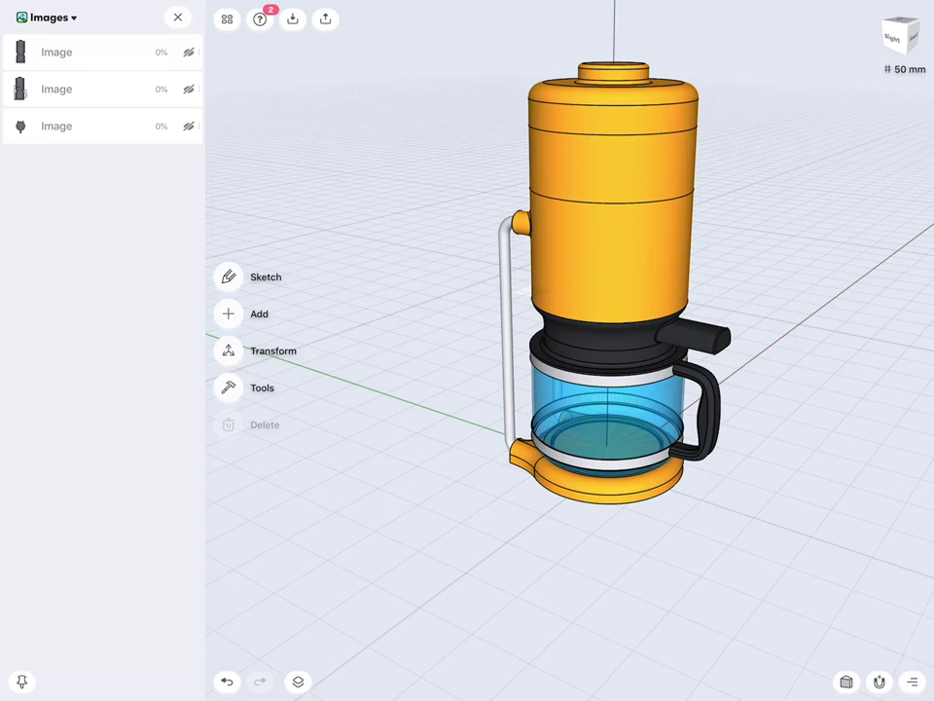
{"action": "scroll", "coordinate": [755, 263], "scroll_direction": "up", "scroll_amount": 5}
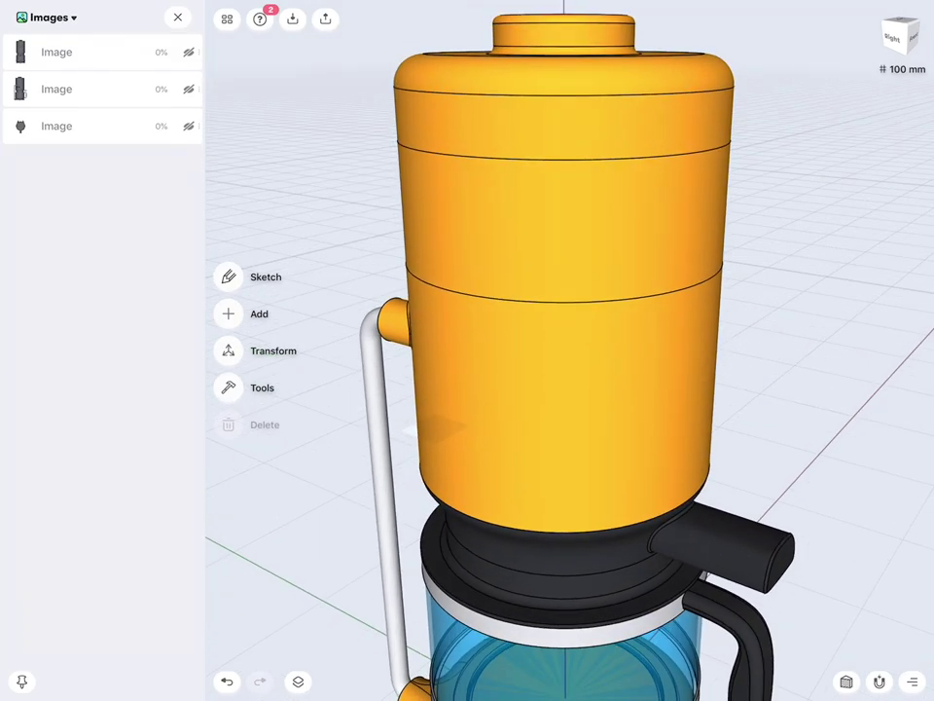
Select the tank's middle band and switch the side panel to the Bodies list.
{"action": "left_click", "coordinate": [488, 218]}
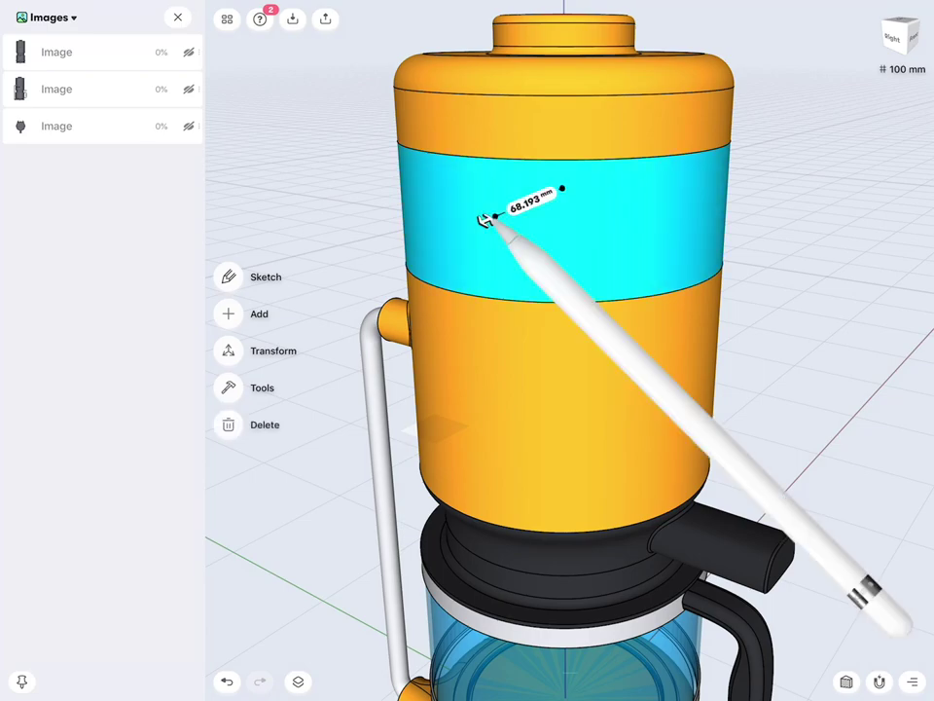
{"action": "left_click", "coordinate": [49, 18]}
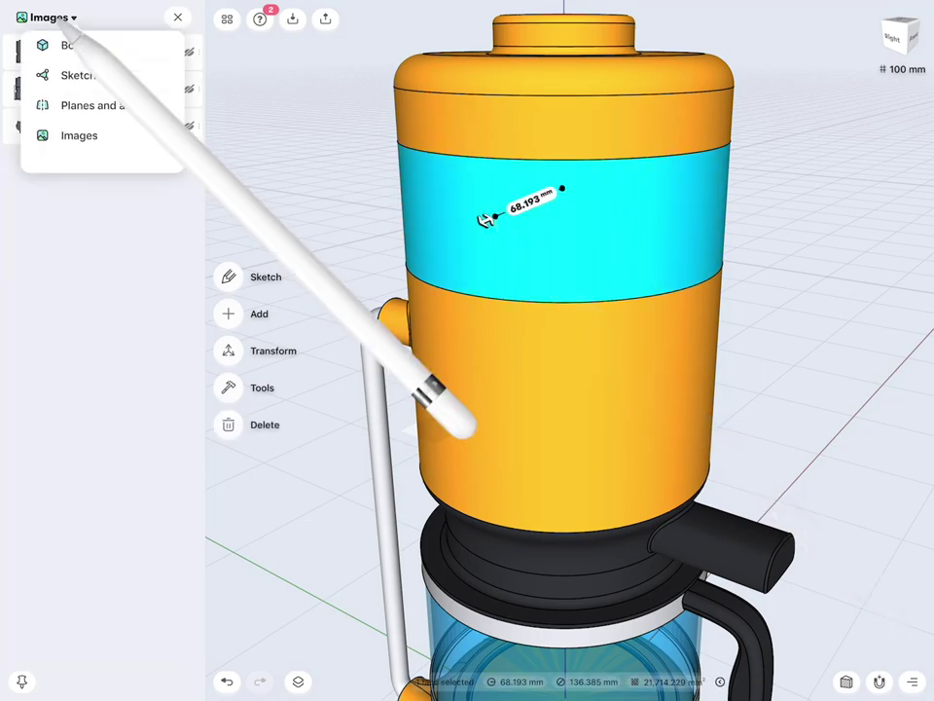
{"action": "left_click", "coordinate": [78, 44]}
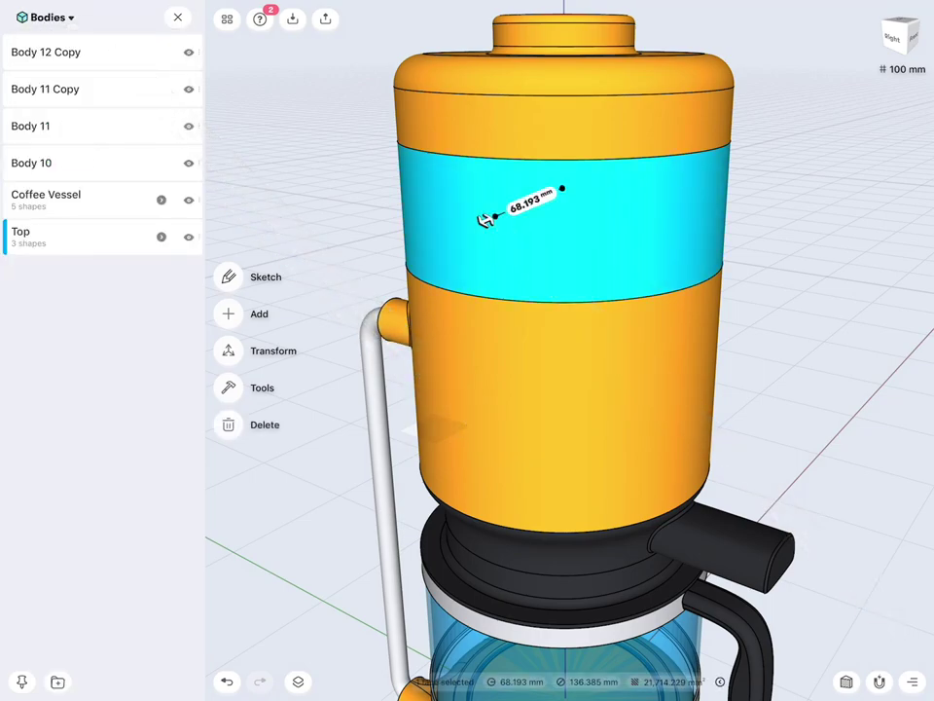
Hide the extra bodies and the Coffee Vessel group.
{"action": "left_click", "coordinate": [719, 538]}
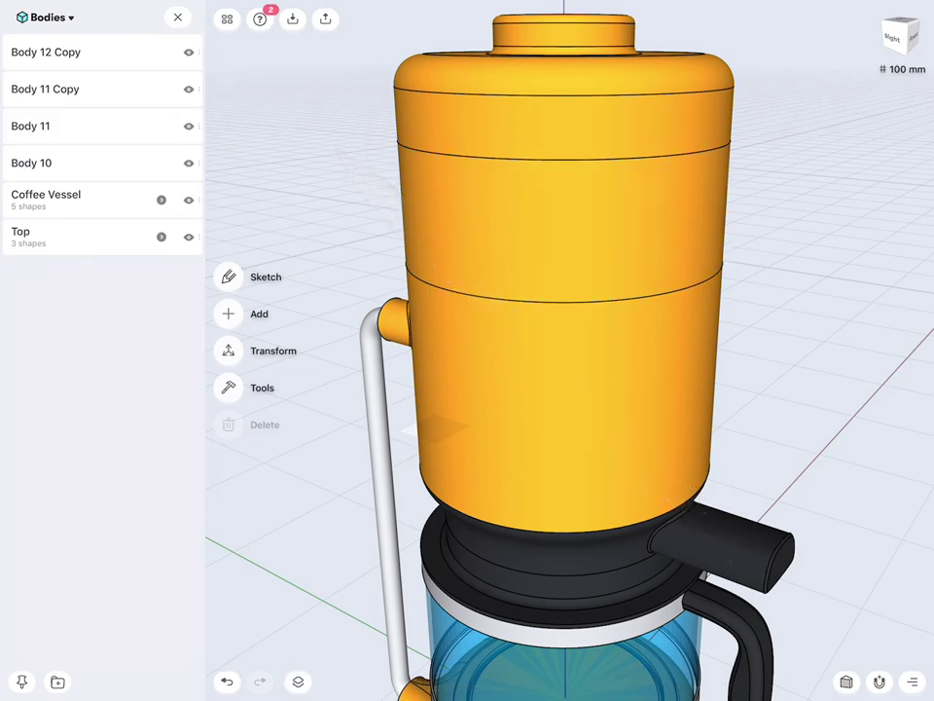
{"action": "left_click", "coordinate": [188, 199]}
{"action": "left_click", "coordinate": [188, 162]}
{"action": "left_click", "coordinate": [188, 126]}
{"action": "left_click", "coordinate": [187, 89]}
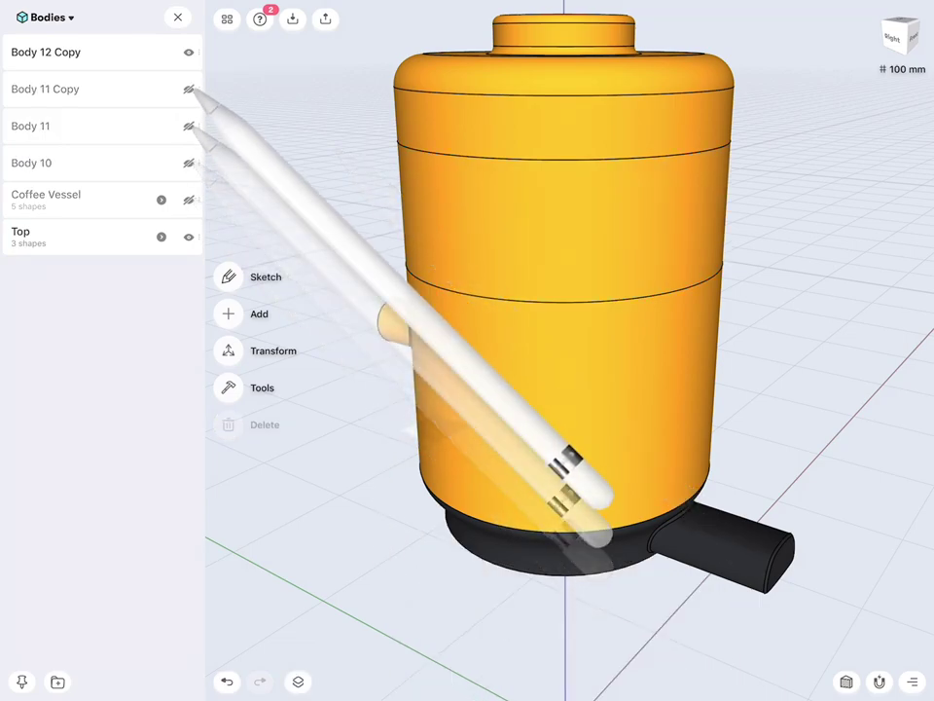
{"action": "left_click", "coordinate": [188, 52]}
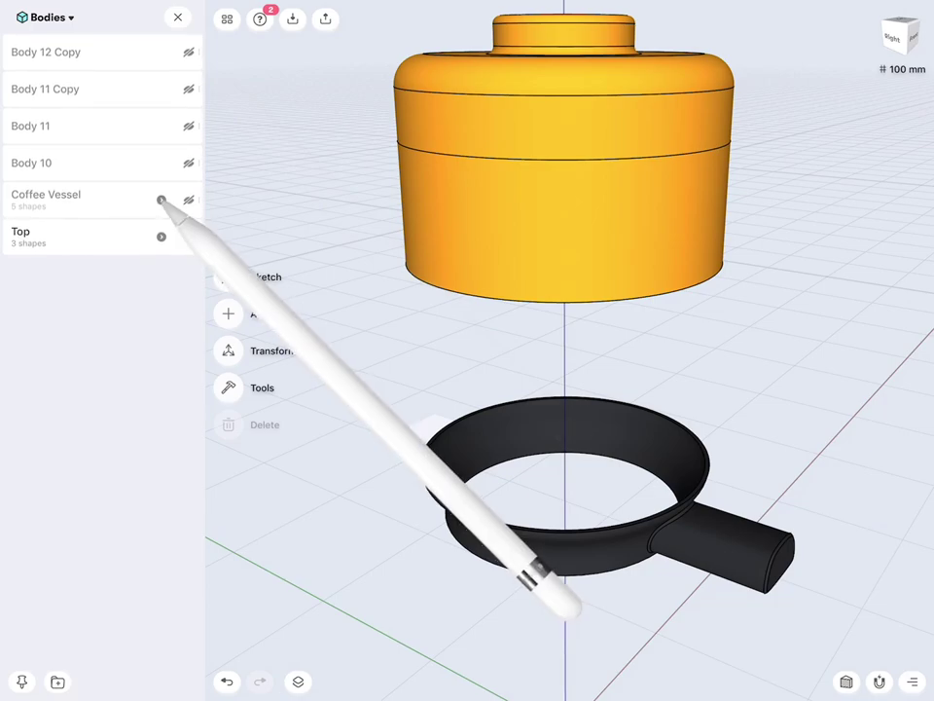
Inspect the Coffee Vessel group's bodies, then return to the full body list.
{"action": "left_click", "coordinate": [161, 200]}
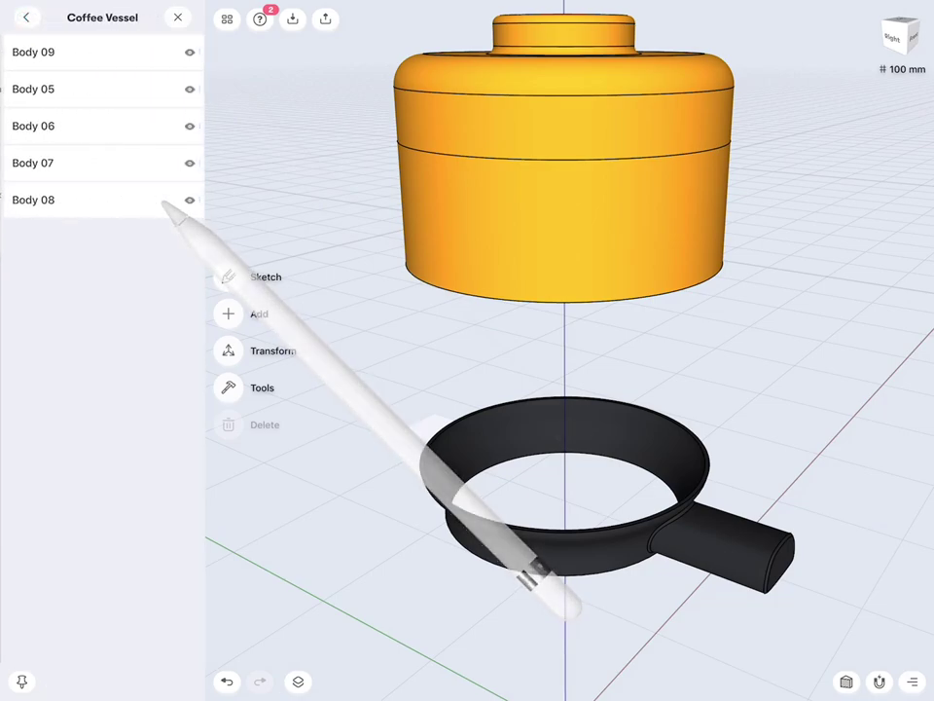
{"action": "left_click", "coordinate": [599, 233]}
{"action": "left_click", "coordinate": [607, 141]}
{"action": "left_click", "coordinate": [350, 255]}
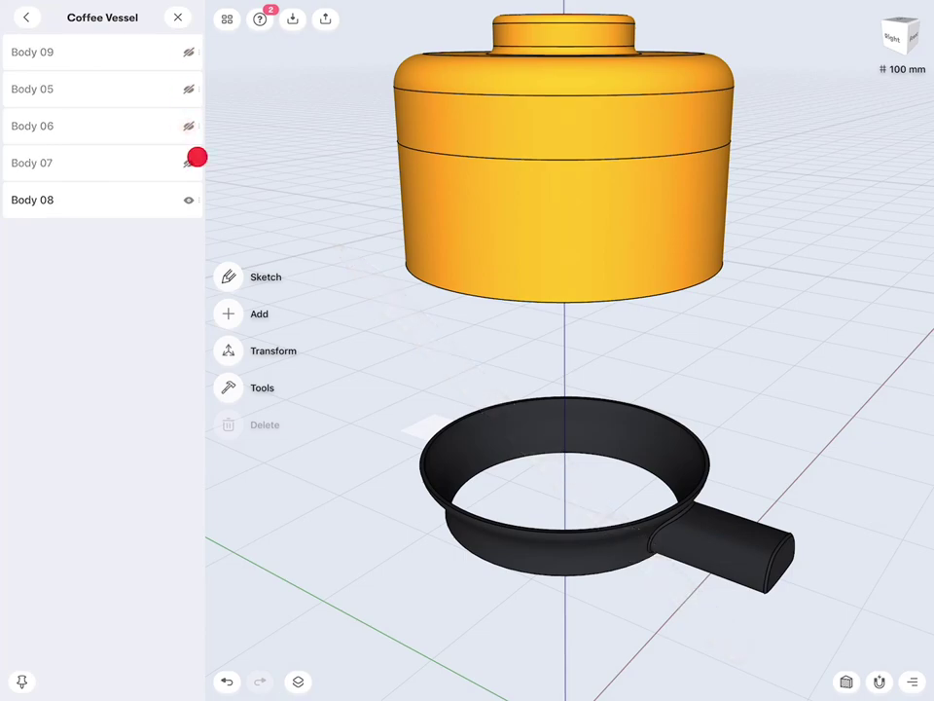
{"action": "left_click", "coordinate": [27, 16]}
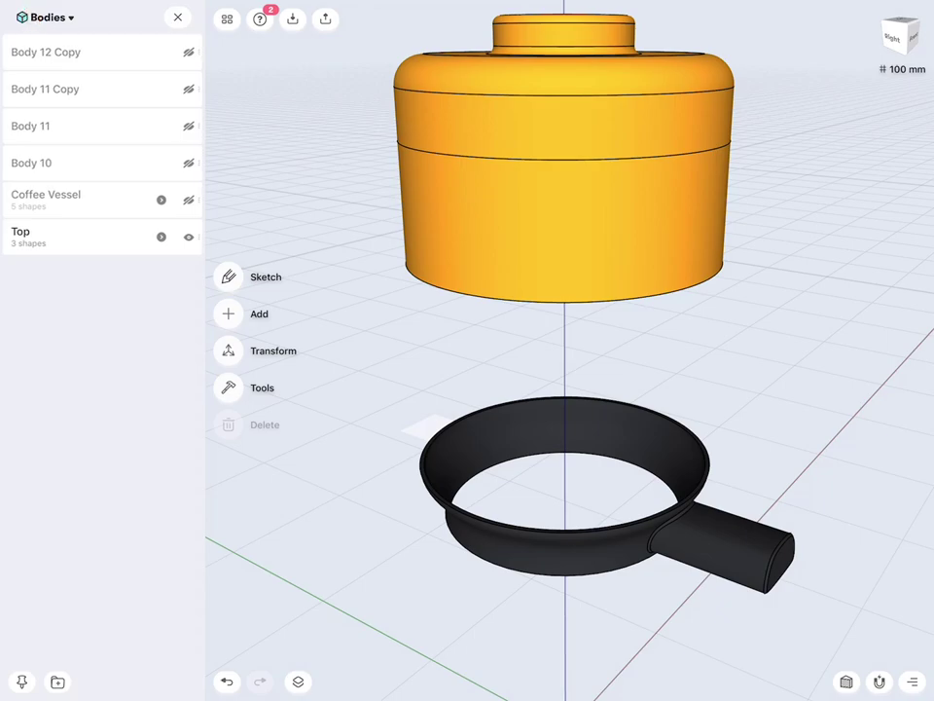
In the Top group, hide Body 09 and Body 04, leaving only Body 03 visible.
{"action": "left_click", "coordinate": [161, 237]}
{"action": "left_click", "coordinate": [183, 87]}
{"action": "left_click", "coordinate": [184, 87]}
{"action": "left_click", "coordinate": [184, 53]}
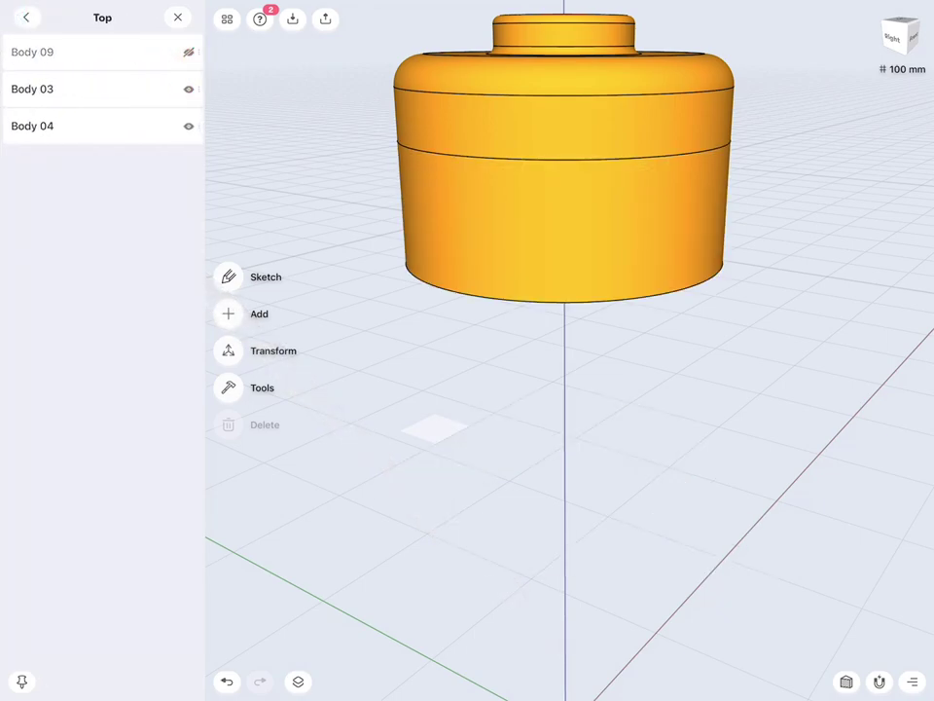
{"action": "left_click", "coordinate": [187, 126]}
Zoom in on the ring, select its top rim face and view it straight down.
{"action": "left_click_drag", "start_coordinate": [701, 280], "coordinate": [724, 306]}
{"action": "scroll", "coordinate": [757, 327], "scroll_direction": "up", "scroll_amount": 5}
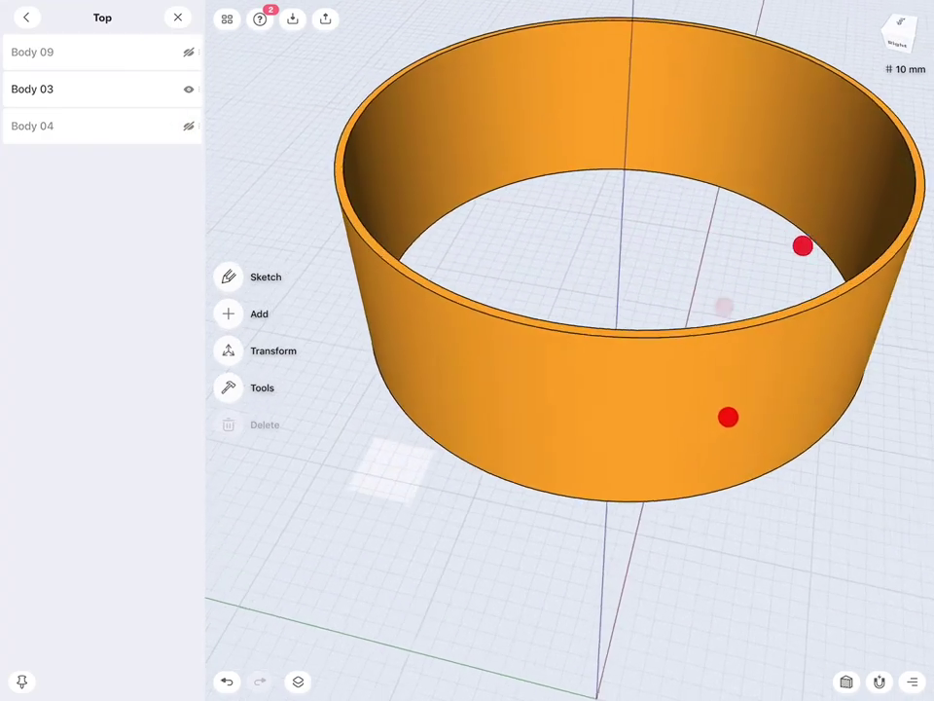
{"action": "left_click_drag", "start_coordinate": [800, 370], "coordinate": [805, 507]}
{"action": "scroll", "coordinate": [728, 384], "scroll_direction": "up", "scroll_amount": 5}
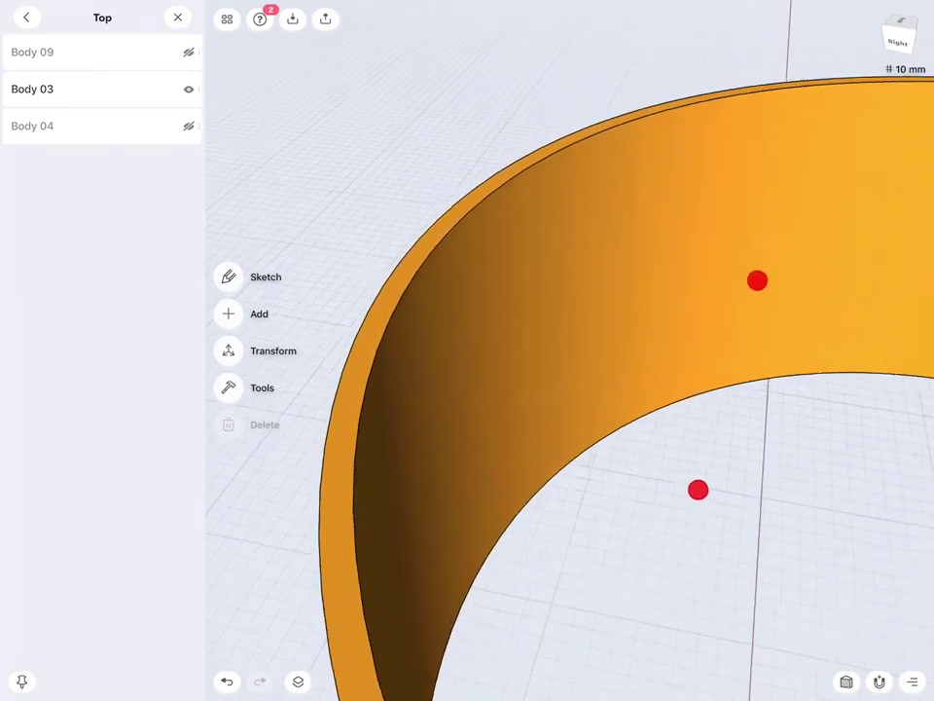
{"action": "scroll", "coordinate": [728, 384], "scroll_direction": "down", "scroll_amount": 3}
{"action": "scroll", "coordinate": [715, 346], "scroll_direction": "down", "scroll_amount": 1}
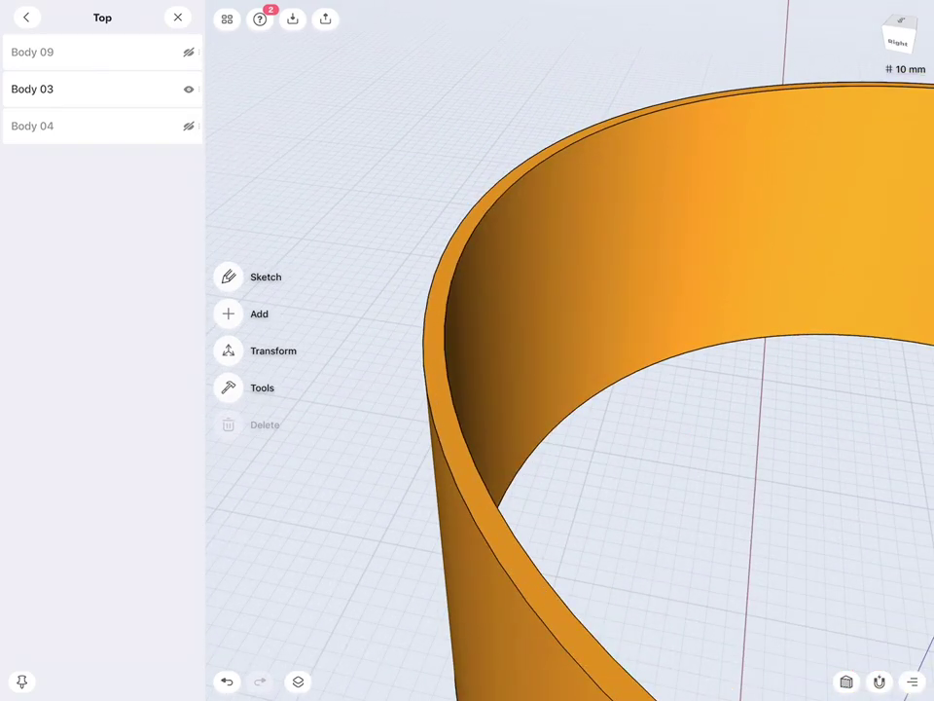
{"action": "left_click", "coordinate": [432, 312]}
{"action": "scroll", "coordinate": [670, 290], "scroll_direction": "down", "scroll_amount": 3}
{"action": "scroll", "coordinate": [623, 318], "scroll_direction": "up", "scroll_amount": 3}
{"action": "scroll", "coordinate": [716, 353], "scroll_direction": "up", "scroll_amount": 2}
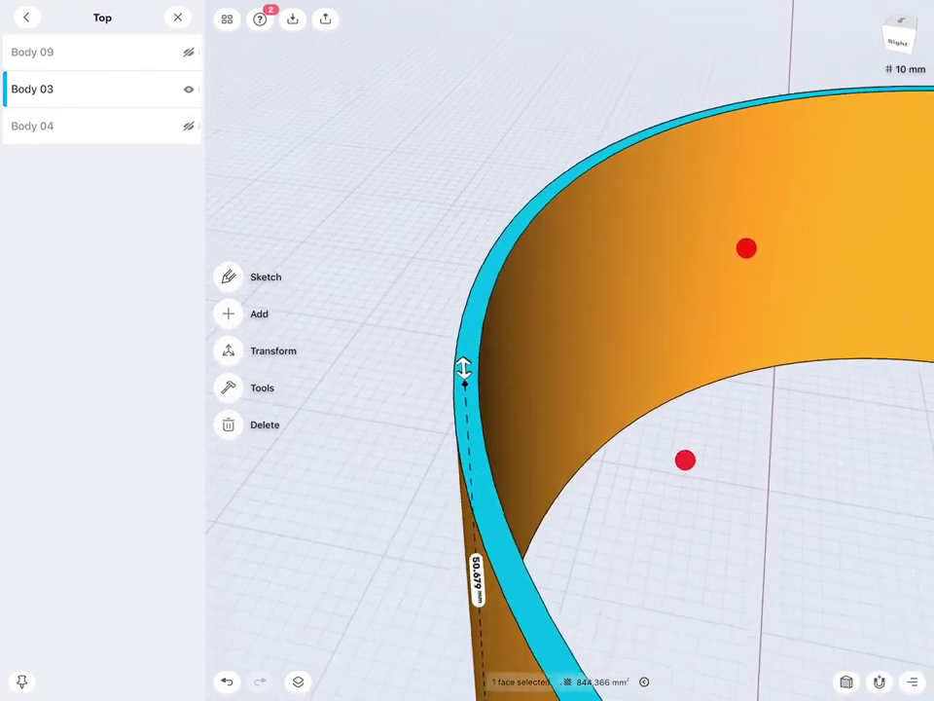
{"action": "double_click", "coordinate": [447, 321]}
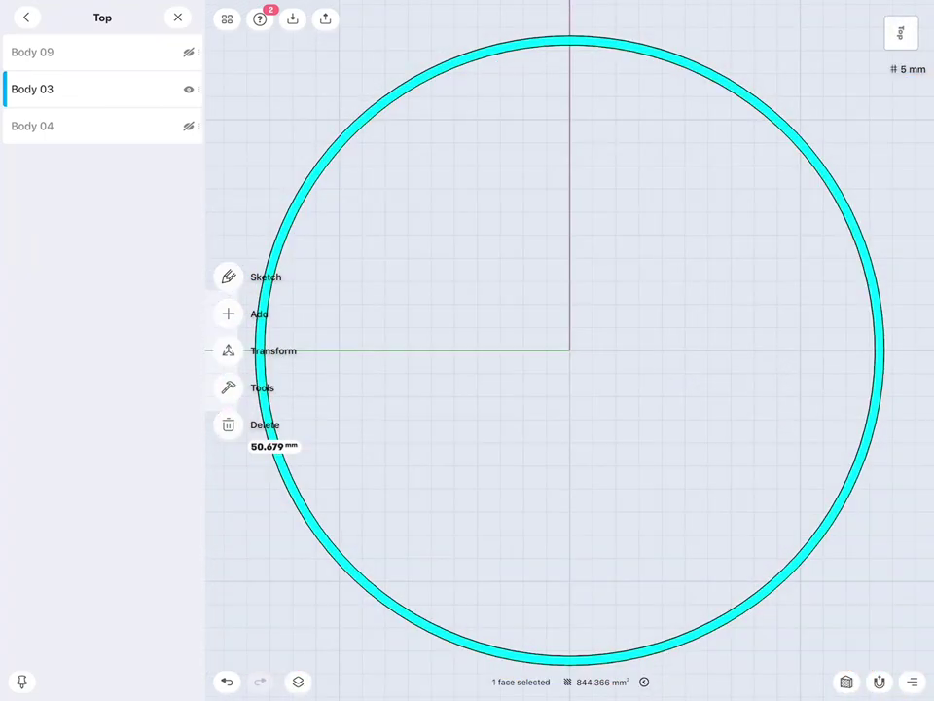
{"action": "scroll", "coordinate": [615, 350], "scroll_direction": "down", "scroll_amount": 3}
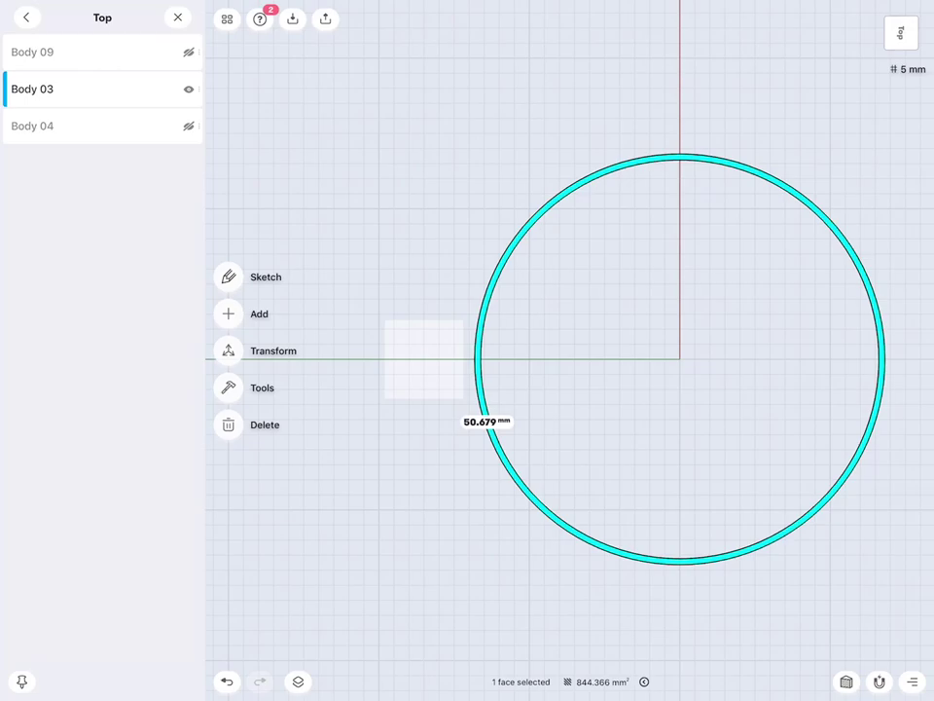
Sketch a 1 mm inward offset of the rim's outer edge, then select the resulting narrow strip.
{"action": "left_click", "coordinate": [229, 276]}
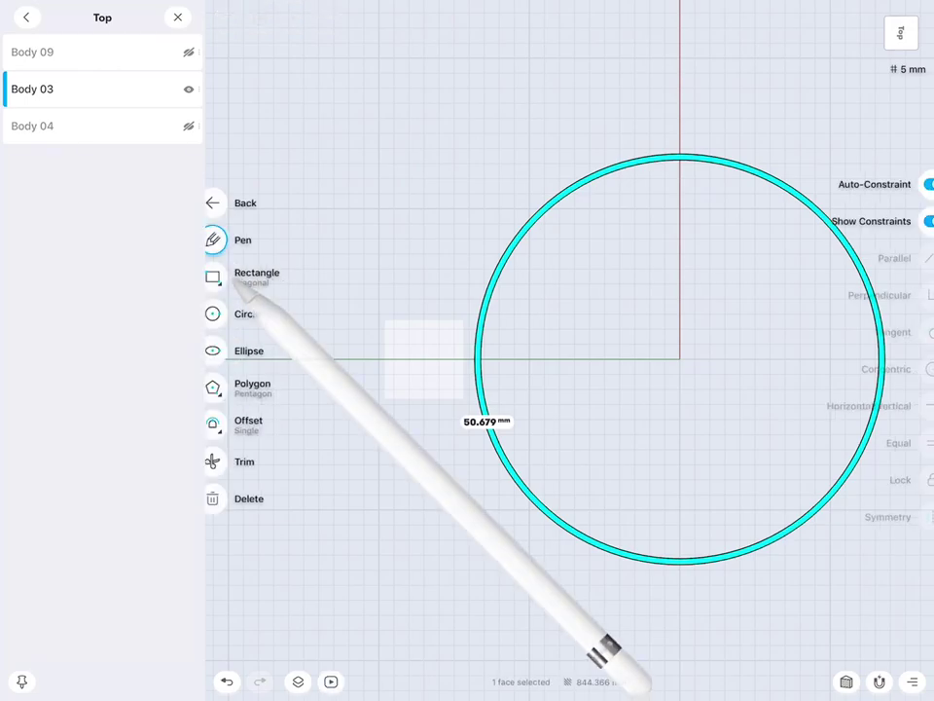
{"action": "left_click", "coordinate": [227, 423]}
{"action": "scroll", "coordinate": [737, 416], "scroll_direction": "up", "scroll_amount": 5}
{"action": "mouse_move", "coordinate": [613, 469]}
{"action": "left_mouse_down"}
{"action": "mouse_move", "coordinate": [640, 384]}
{"action": "mouse_move", "coordinate": [636, 319]}
{"action": "left_mouse_up"}
{"action": "scroll", "coordinate": [655, 413], "scroll_direction": "up", "scroll_amount": 3}
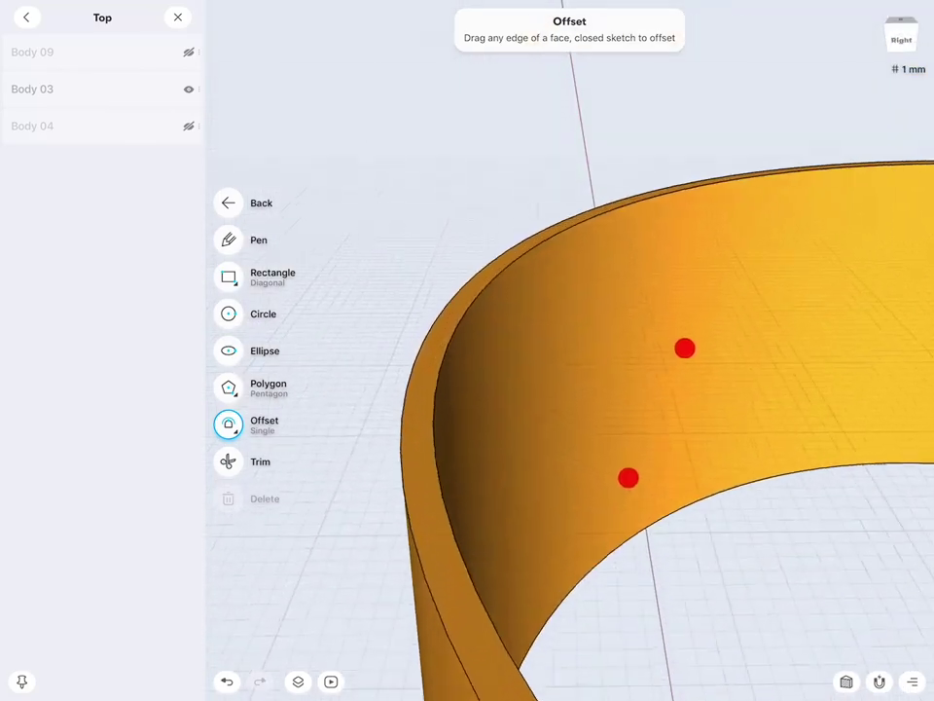
{"action": "scroll", "coordinate": [731, 395], "scroll_direction": "up", "scroll_amount": 2}
{"action": "left_click_drag", "start_coordinate": [443, 372], "coordinate": [480, 388]}
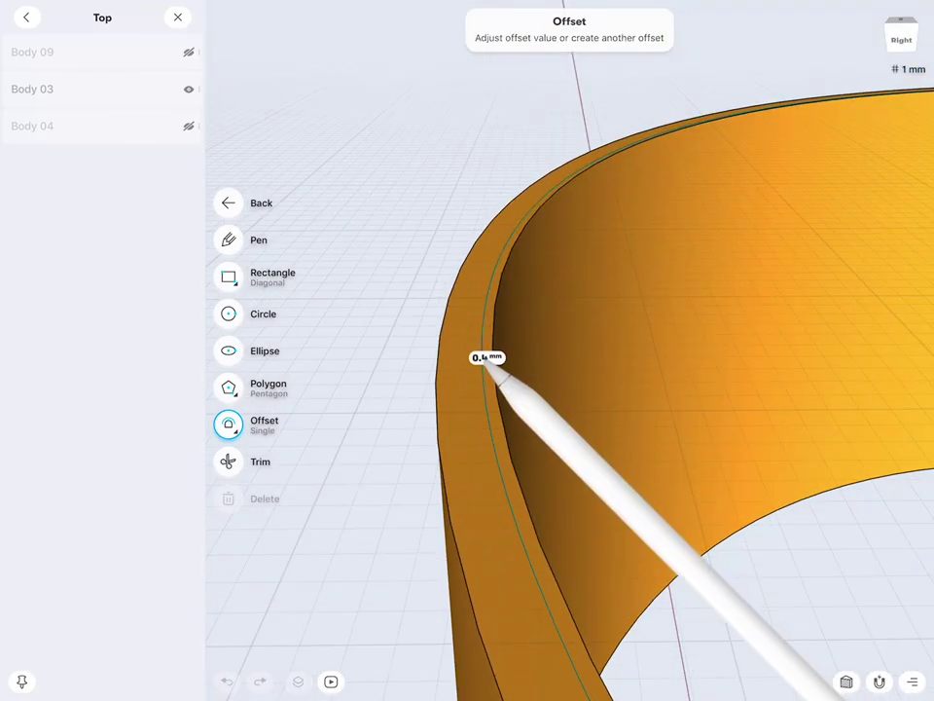
{"action": "left_click", "coordinate": [479, 376]}
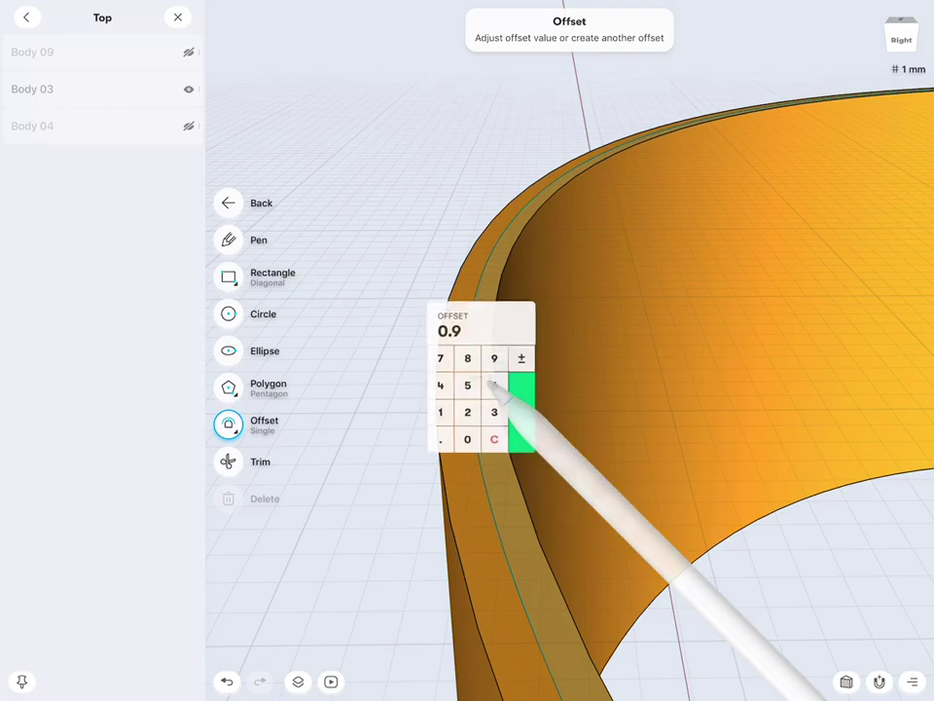
{"action": "left_click", "coordinate": [439, 412]}
{"action": "left_click", "coordinate": [521, 412]}
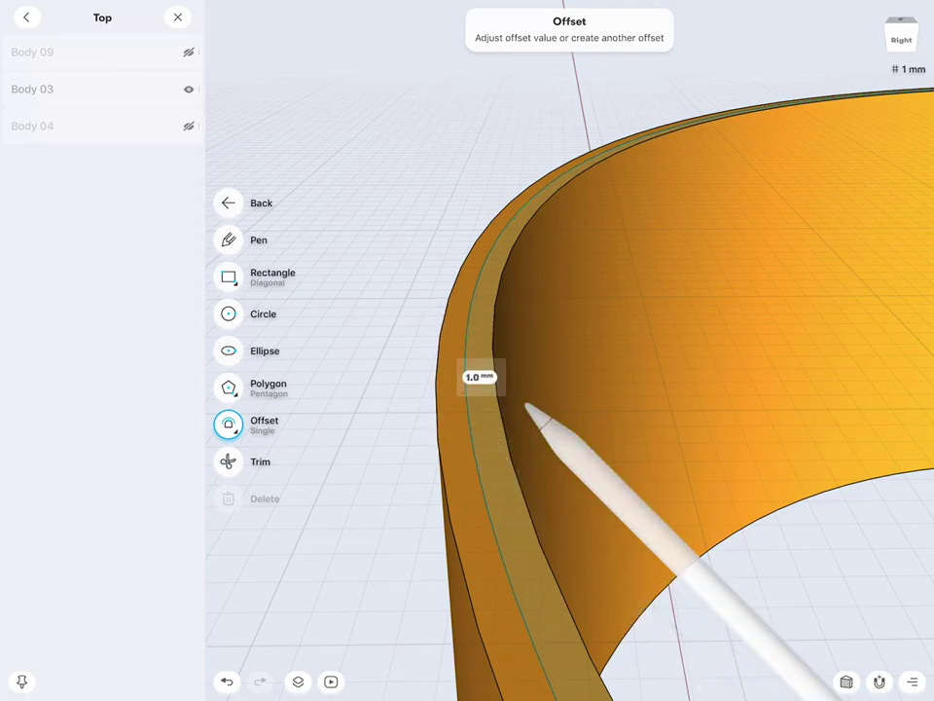
{"action": "left_click", "coordinate": [228, 203]}
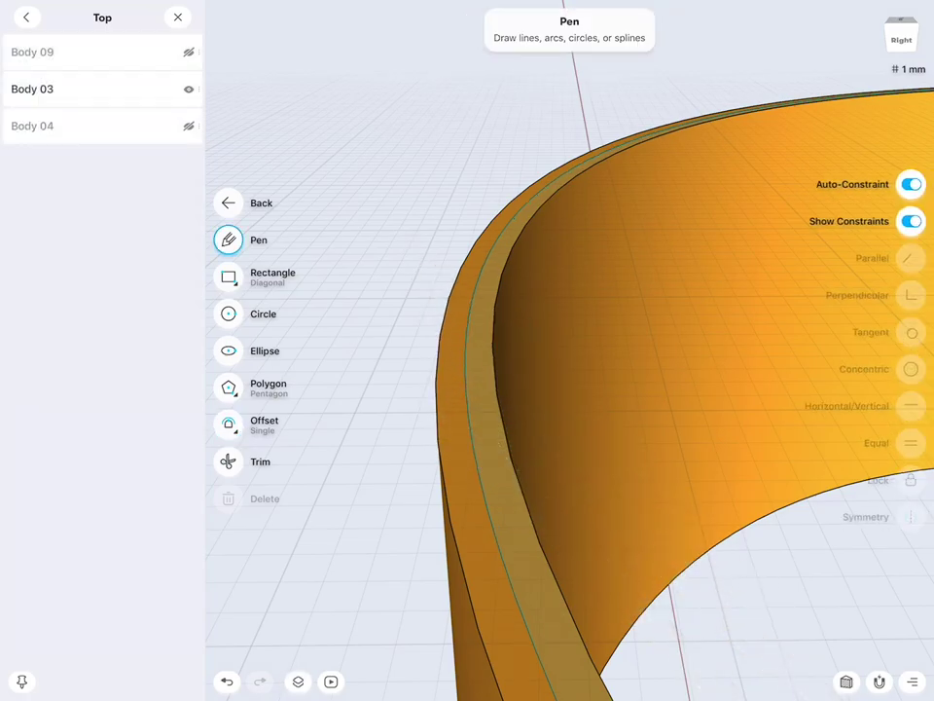
{"action": "left_click", "coordinate": [228, 203]}
{"action": "left_click", "coordinate": [483, 384]}
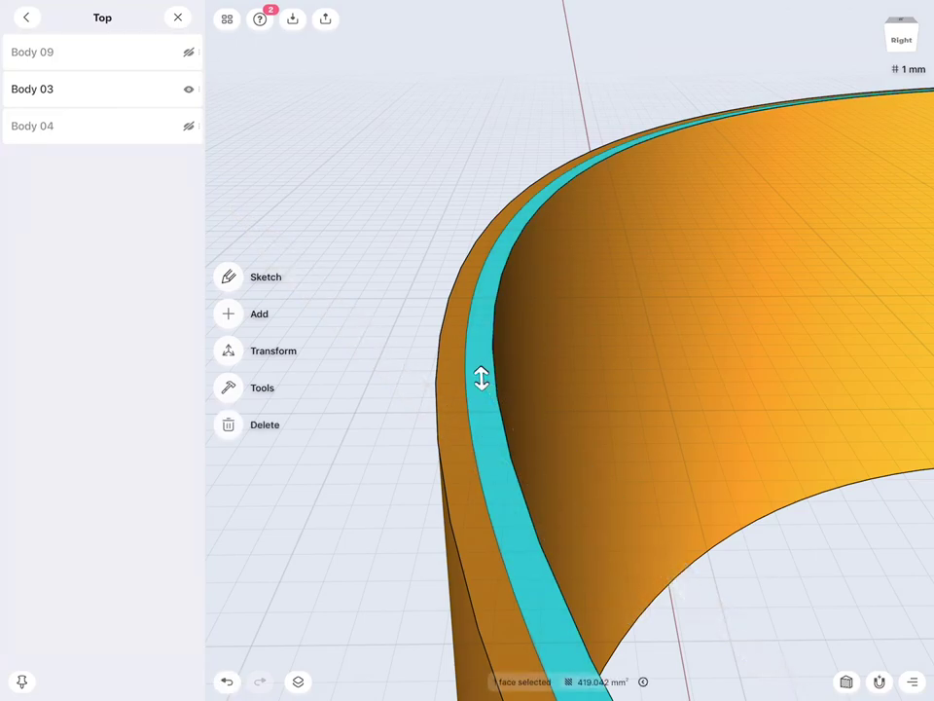
Extrude the narrow rim strip up 2 mm into a lip and inspect it from below.
{"action": "left_click_drag", "start_coordinate": [482, 379], "coordinate": [478, 314]}
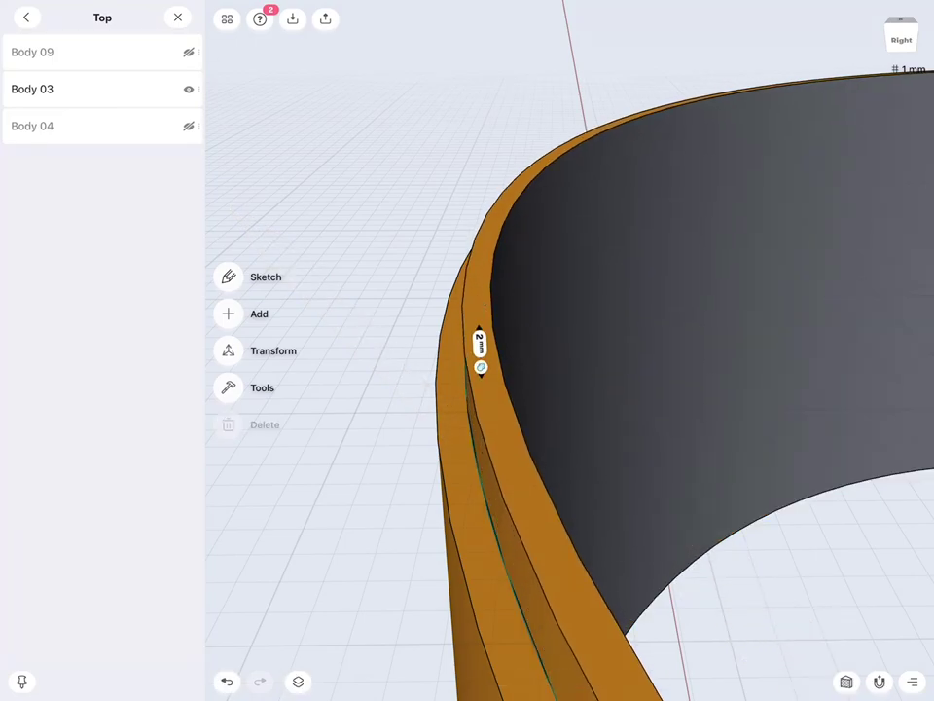
{"action": "left_click_drag", "start_coordinate": [584, 389], "coordinate": [677, 298]}
{"action": "scroll", "coordinate": [823, 454], "scroll_direction": "up", "scroll_amount": 5}
{"action": "left_click_drag", "start_coordinate": [823, 453], "coordinate": [841, 544]}
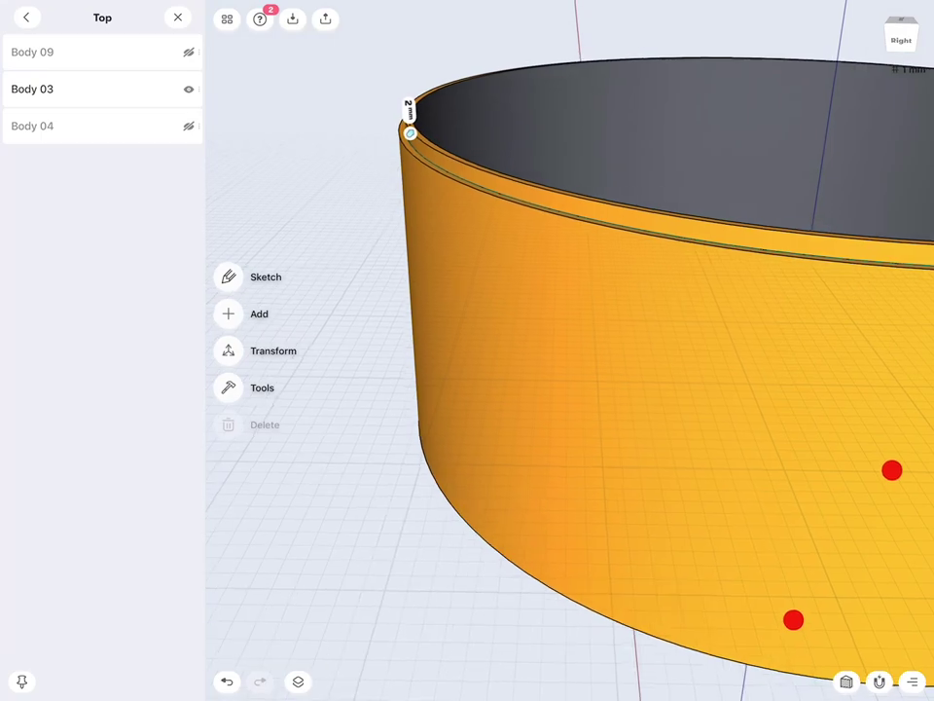
{"action": "left_click_drag", "start_coordinate": [492, 206], "coordinate": [731, 224]}
{"action": "scroll", "coordinate": [731, 223], "scroll_direction": "up", "scroll_amount": 3}
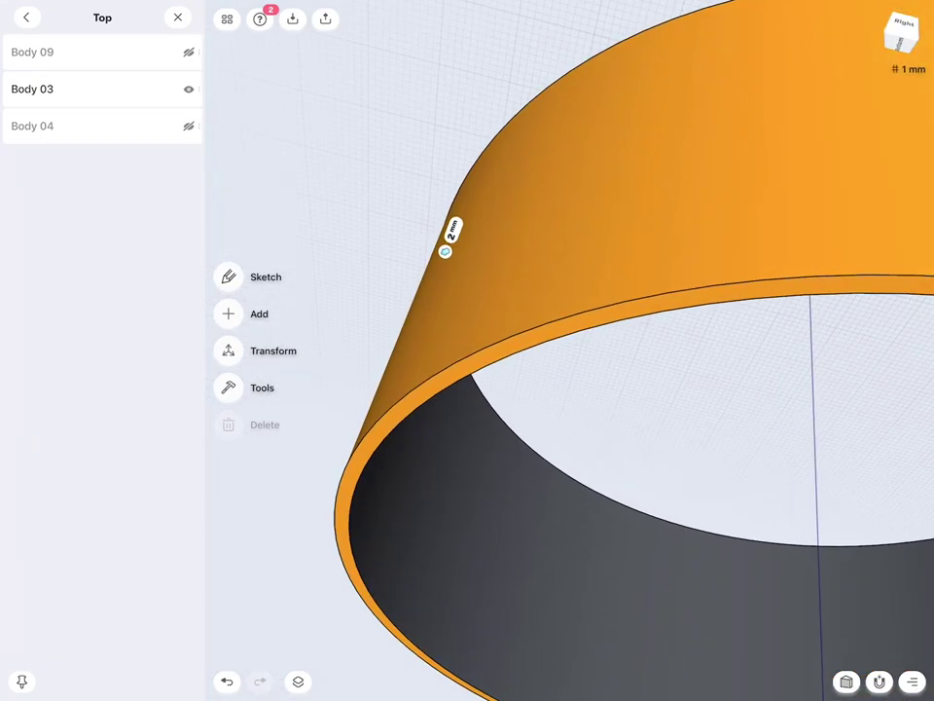
{"action": "left_click_drag", "start_coordinate": [665, 394], "coordinate": [734, 325]}
Select the ring's bottom rim face and start an offset sketch on it.
{"action": "left_click", "coordinate": [427, 443]}
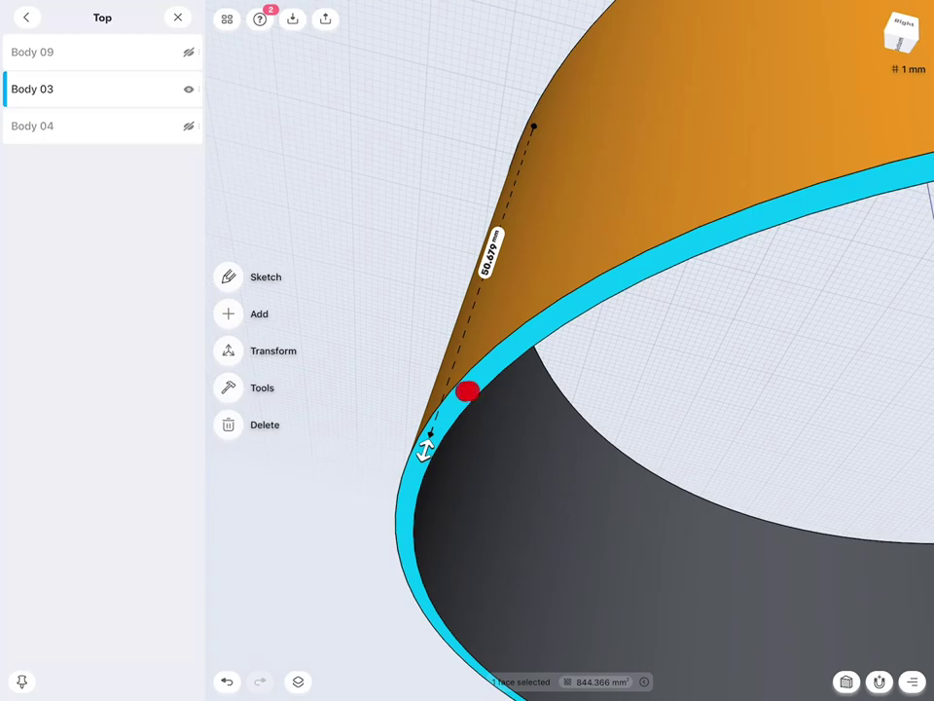
{"action": "double_click", "coordinate": [468, 391]}
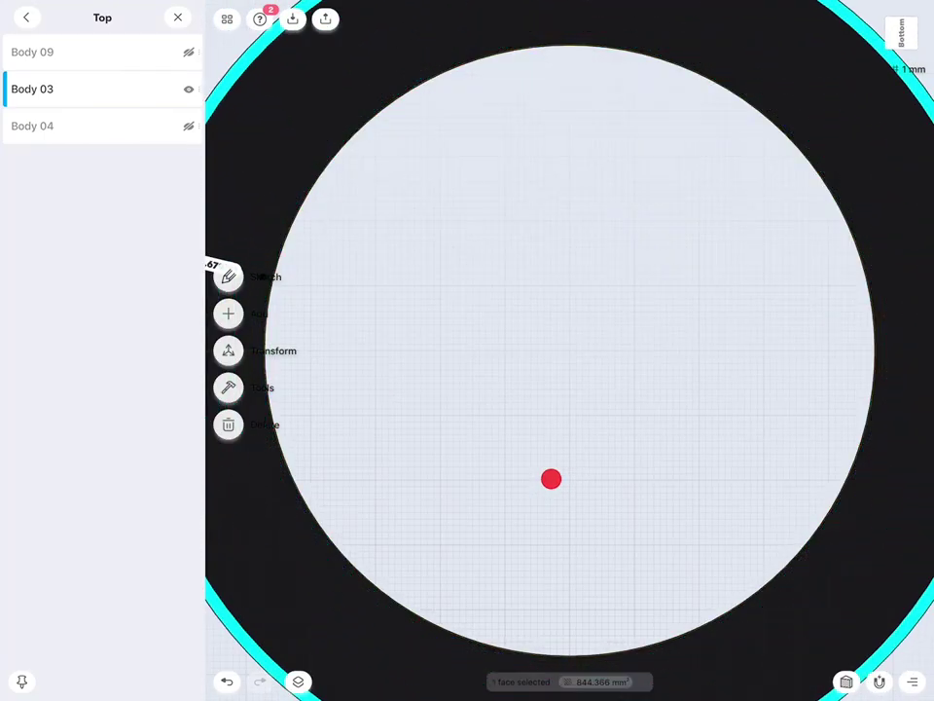
{"action": "left_click_drag", "start_coordinate": [491, 609], "coordinate": [590, 471]}
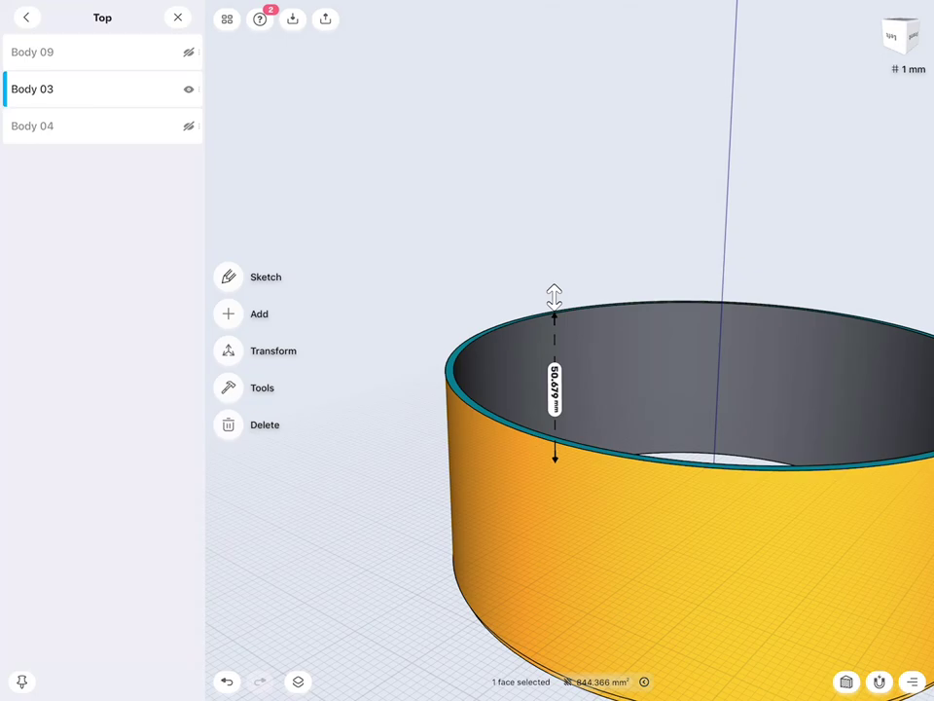
{"action": "left_click", "coordinate": [228, 277]}
{"action": "left_click", "coordinate": [228, 423]}
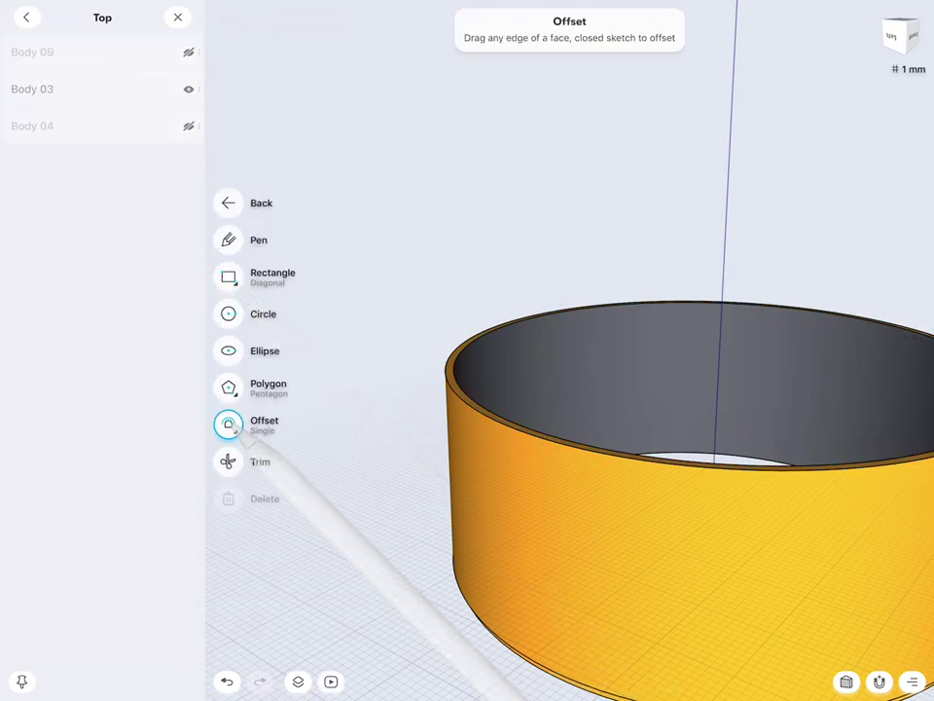
Offset the bottom rim edge by 1.0 mm and leave the sketch.
{"action": "scroll", "coordinate": [861, 490], "scroll_direction": "up", "scroll_amount": 3}
{"action": "left_click_drag", "start_coordinate": [410, 348], "coordinate": [401, 352]}
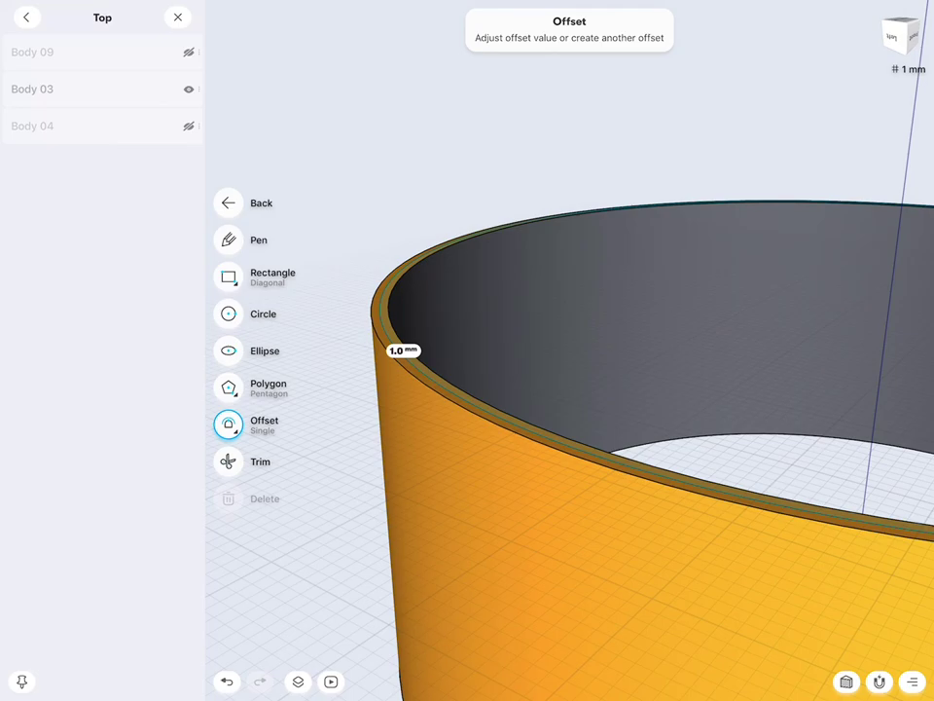
{"action": "left_click", "coordinate": [229, 202]}
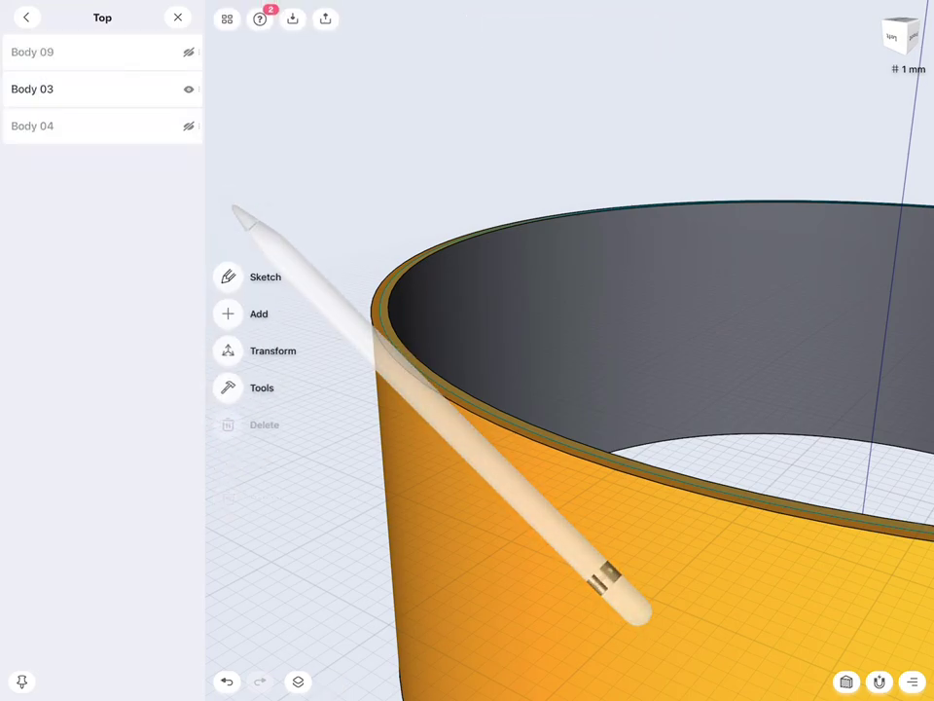
Raise the cylinder's top rim face about 2 mm, then show Body 04 again.
{"action": "left_click", "coordinate": [385, 310]}
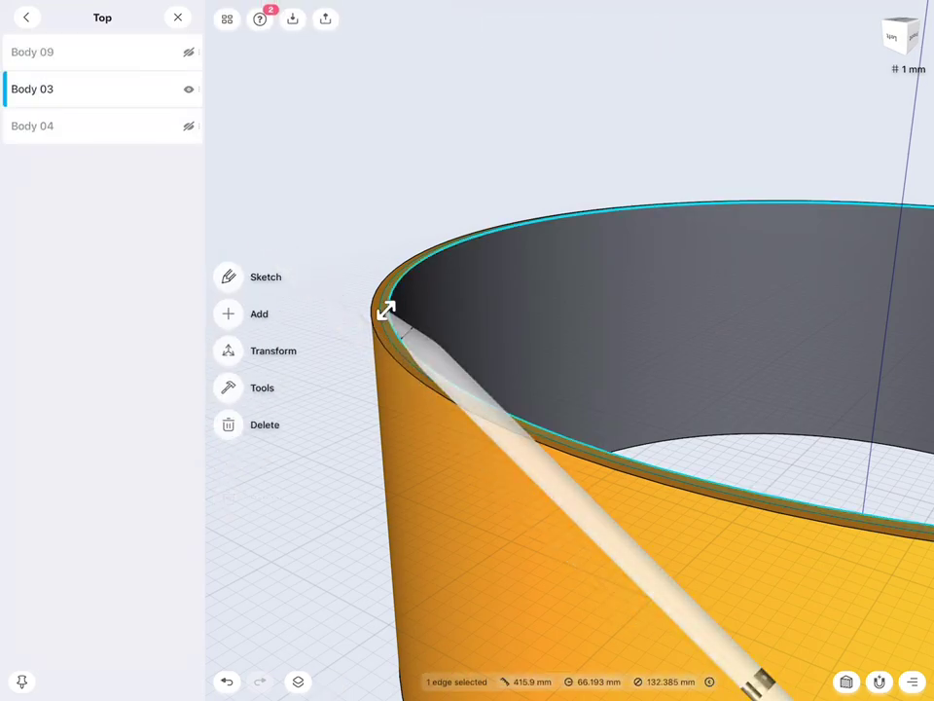
{"action": "scroll", "coordinate": [803, 500], "scroll_direction": "up", "scroll_amount": 3}
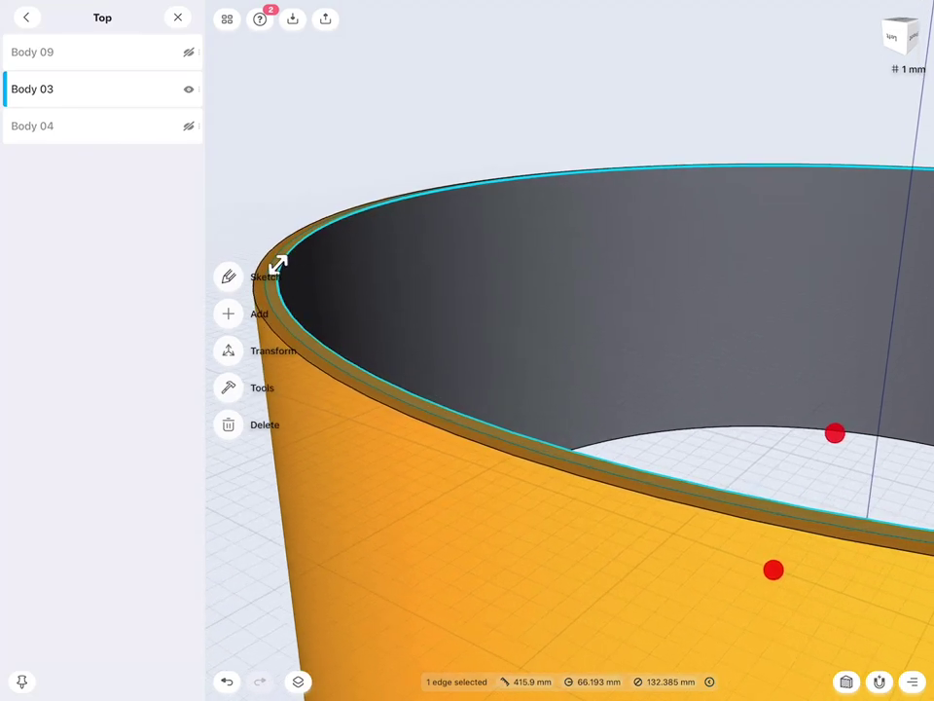
{"action": "left_click", "coordinate": [775, 475]}
{"action": "left_click", "coordinate": [662, 486]}
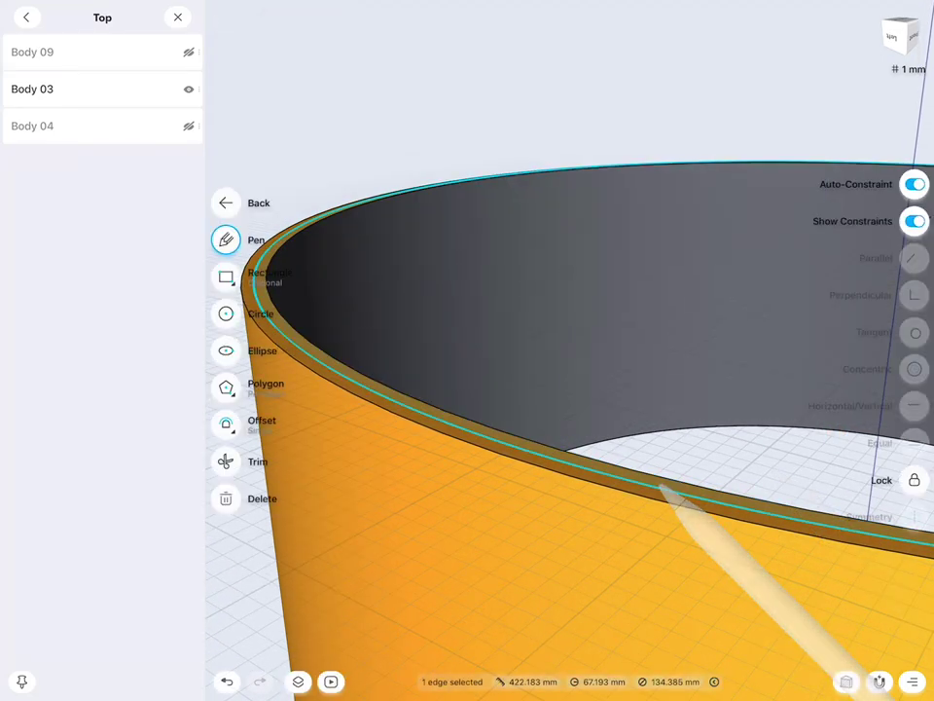
{"action": "left_click", "coordinate": [660, 484]}
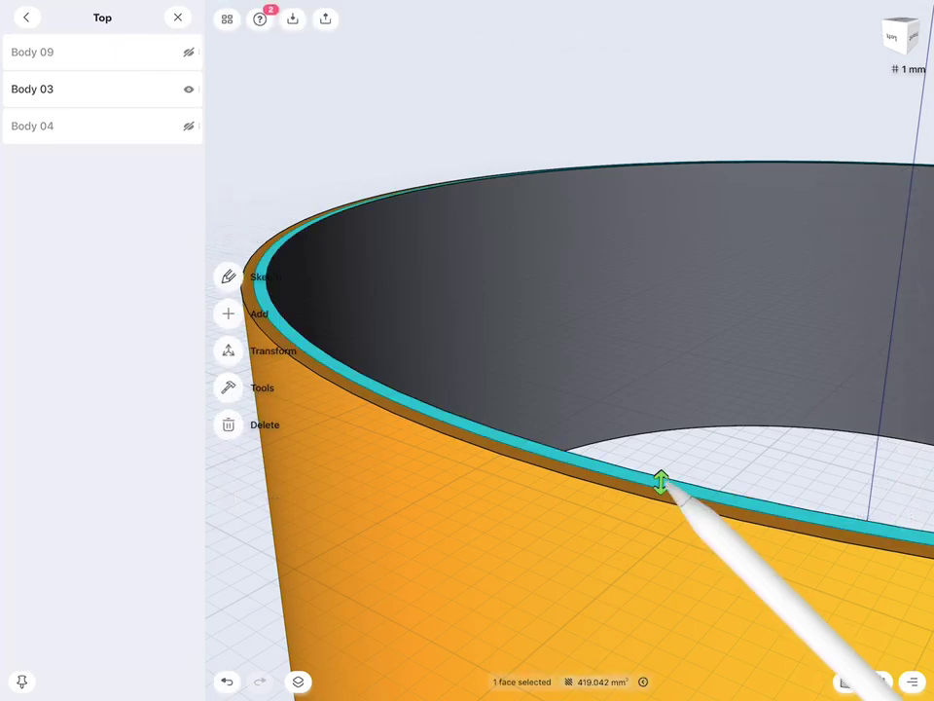
{"action": "left_click_drag", "start_coordinate": [661, 484], "coordinate": [661, 432]}
{"action": "scroll", "coordinate": [702, 357], "scroll_direction": "down", "scroll_amount": 5}
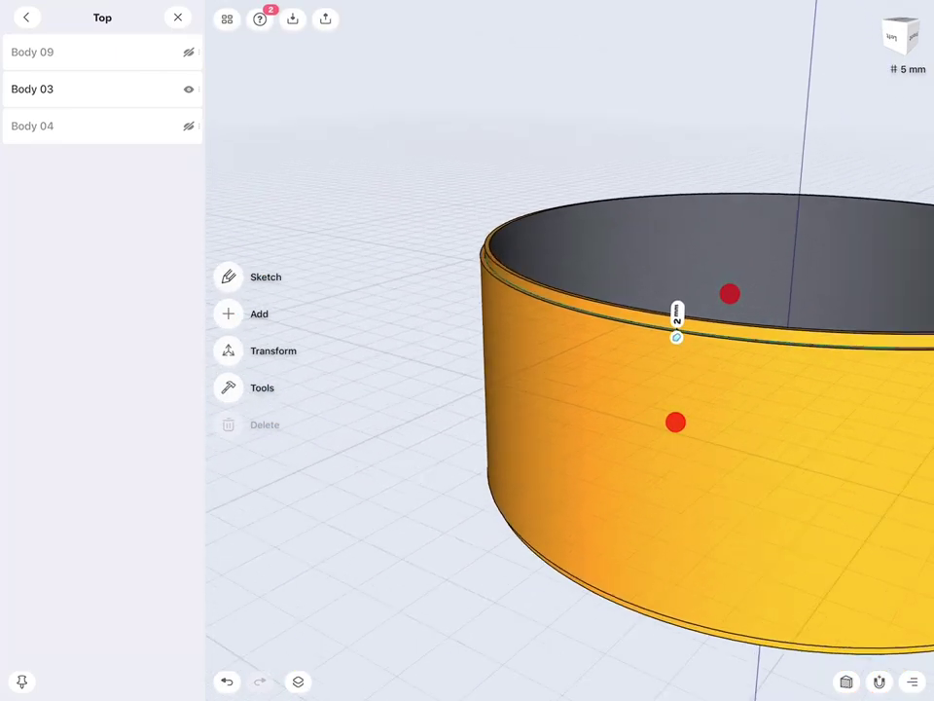
{"action": "left_click", "coordinate": [190, 126]}
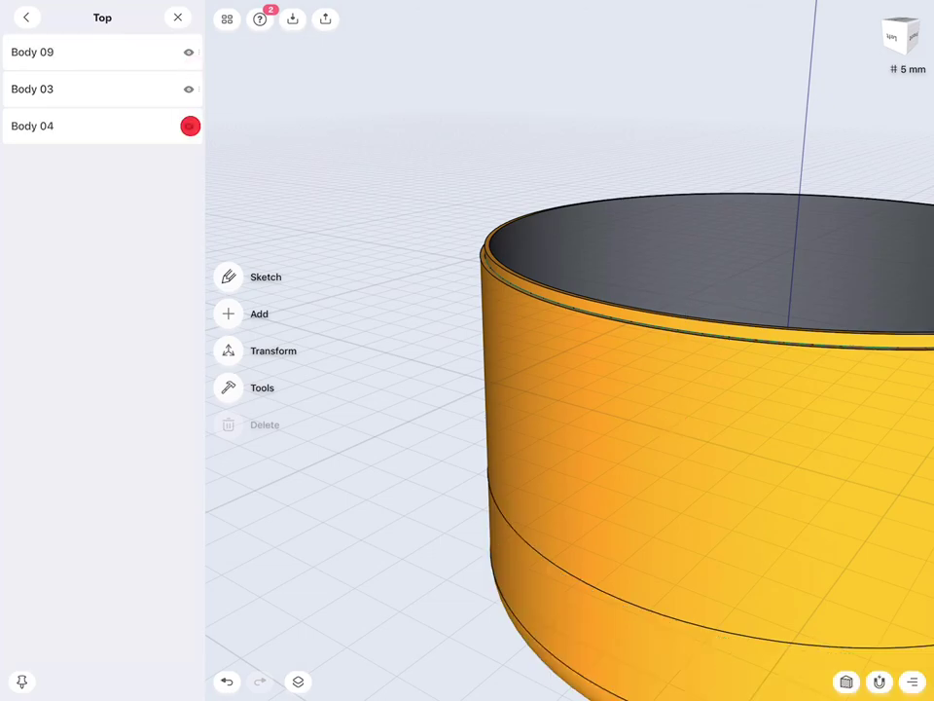
Subtract Body 03 from Body 04 with Keep Original turned on.
{"action": "middle_click_drag", "start_coordinate": [672, 336], "coordinate": [637, 237]}
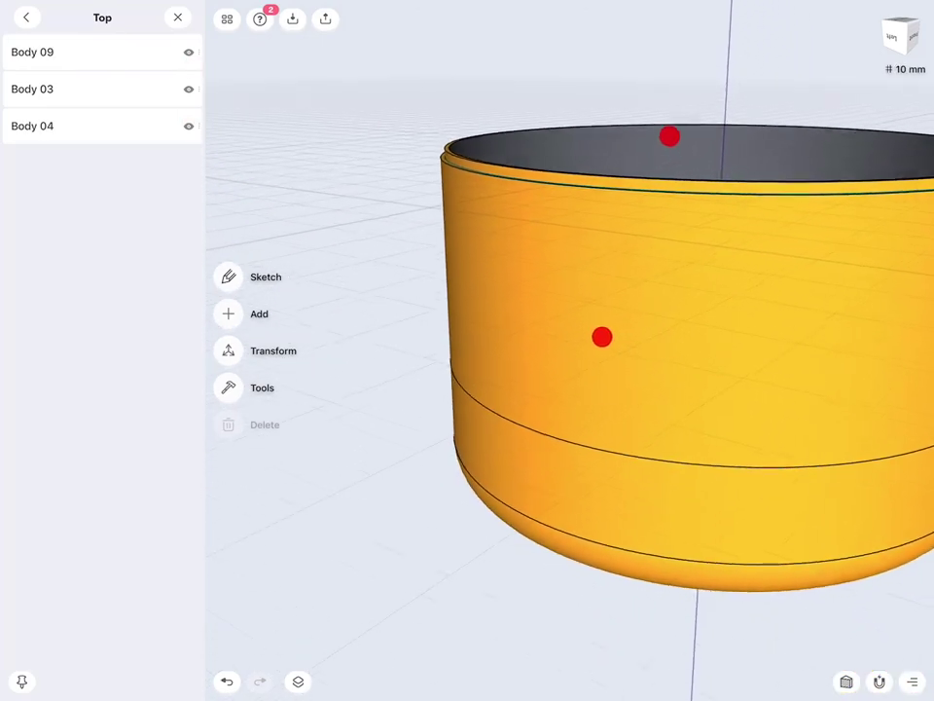
{"action": "left_click", "coordinate": [228, 387]}
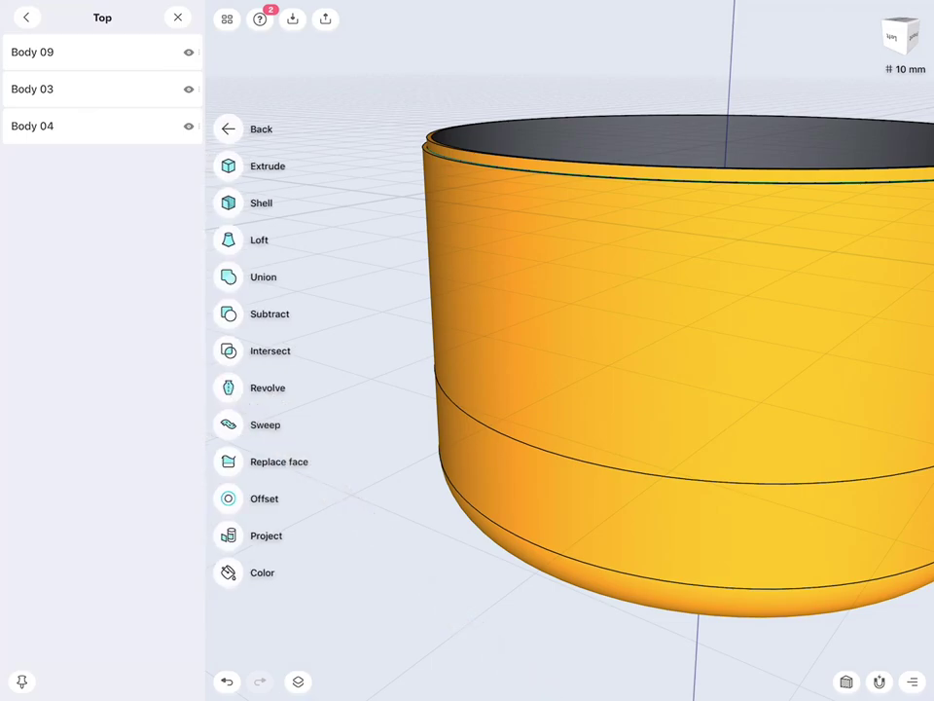
{"action": "left_click", "coordinate": [229, 313]}
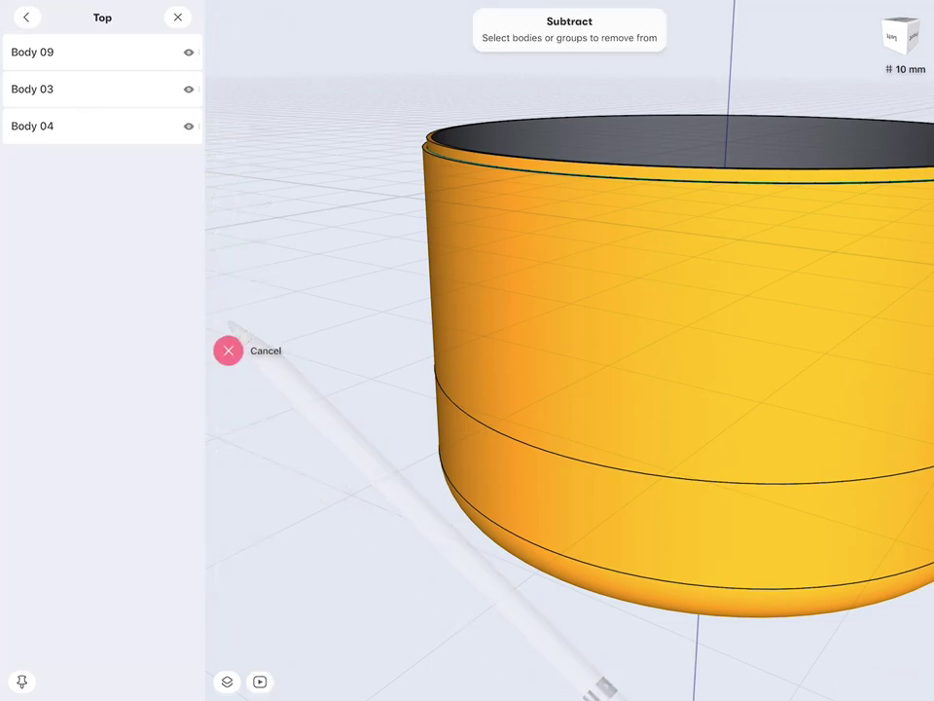
{"action": "left_click", "coordinate": [559, 505]}
{"action": "left_click", "coordinate": [228, 332]}
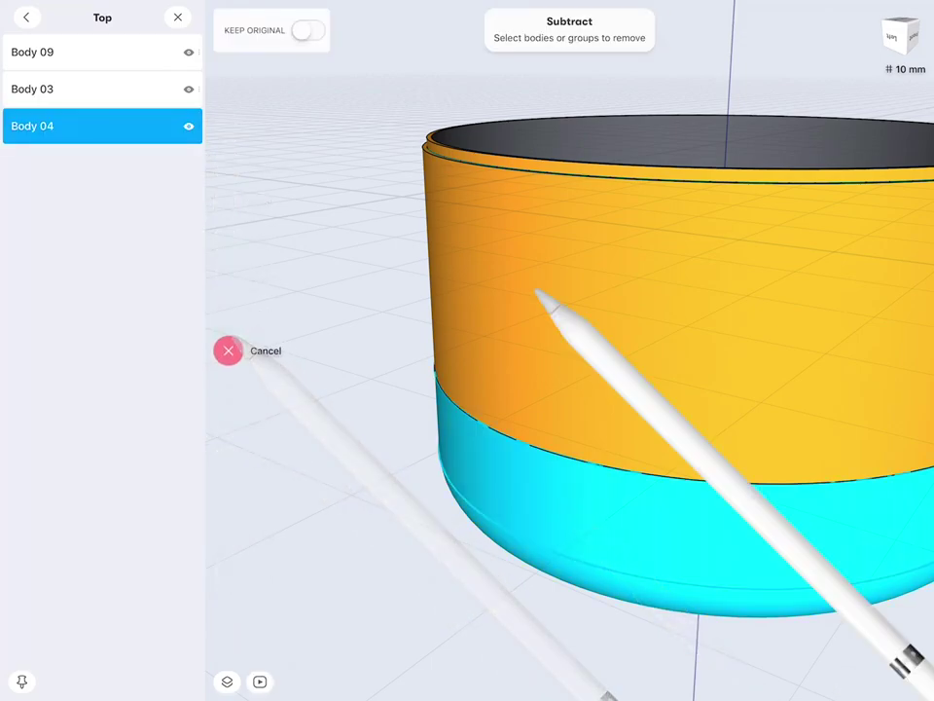
{"action": "left_click", "coordinate": [538, 292]}
{"action": "left_click", "coordinate": [308, 30]}
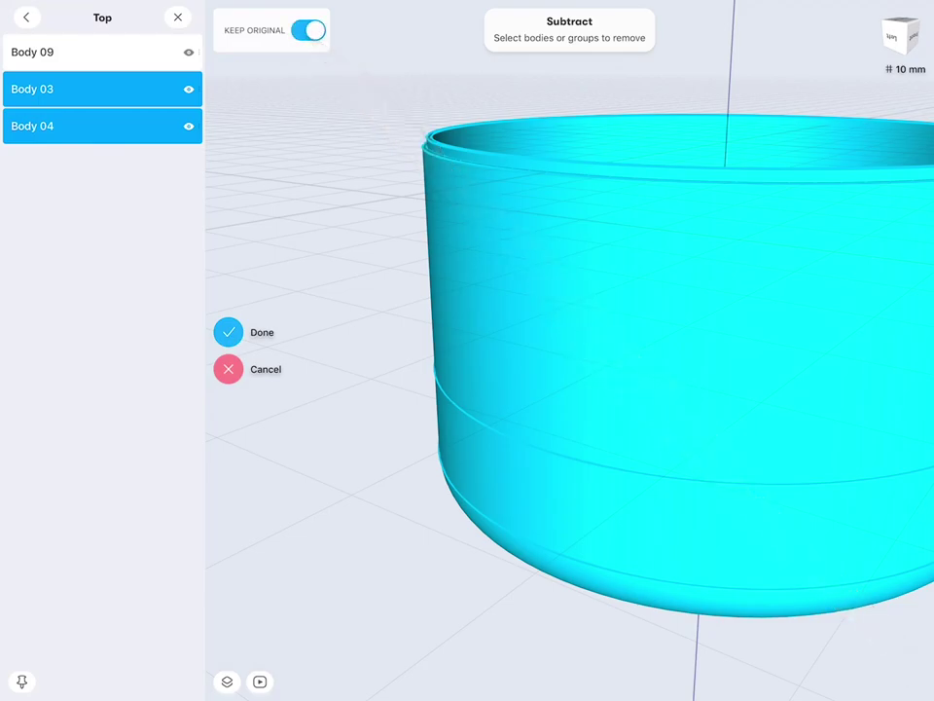
{"action": "left_click", "coordinate": [228, 331]}
Hide Body 03 and orbit underneath to inspect the recess in Body 04.
{"action": "left_click", "coordinate": [189, 126]}
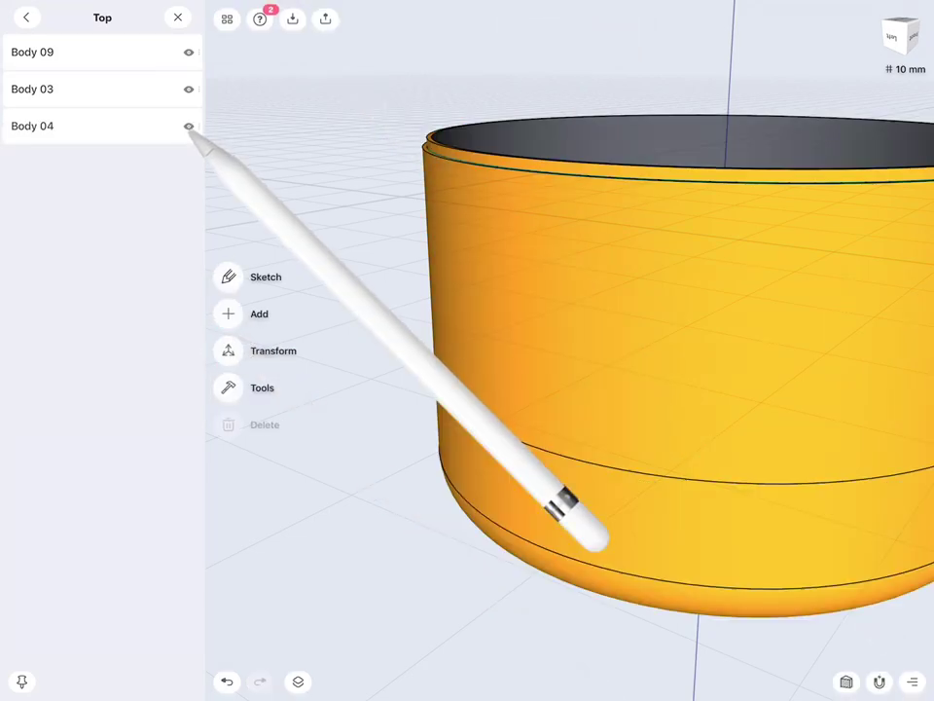
{"action": "left_click", "coordinate": [189, 125]}
{"action": "left_click", "coordinate": [189, 88]}
{"action": "scroll", "coordinate": [510, 397], "scroll_direction": "up", "scroll_amount": 10}
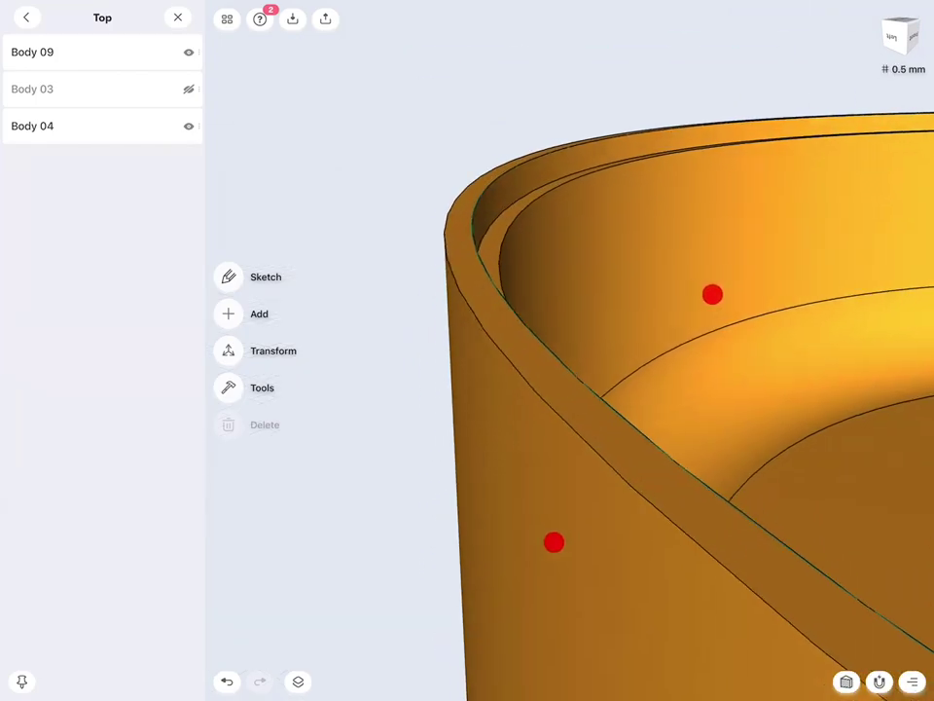
{"action": "scroll", "coordinate": [583, 370], "scroll_direction": "down", "scroll_amount": 10}
{"action": "mouse_move", "coordinate": [584, 342]}
{"action": "left_mouse_down"}
{"action": "mouse_move", "coordinate": [707, 338]}
{"action": "mouse_move", "coordinate": [682, 454]}
{"action": "left_mouse_up"}
Show Body 03, the Coffee Vessel group, Body 12 Copy, Body 11 Copy and the remaining hidden bodies.
{"action": "scroll", "coordinate": [701, 370], "scroll_direction": "down", "scroll_amount": 5}
{"action": "left_click", "coordinate": [189, 88]}
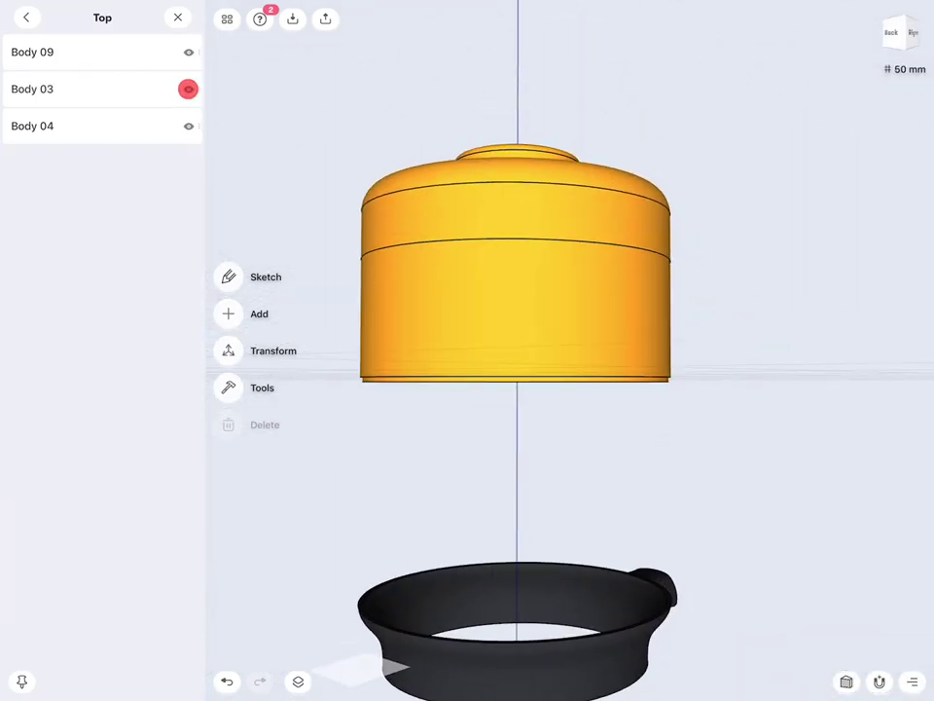
{"action": "left_click", "coordinate": [26, 18]}
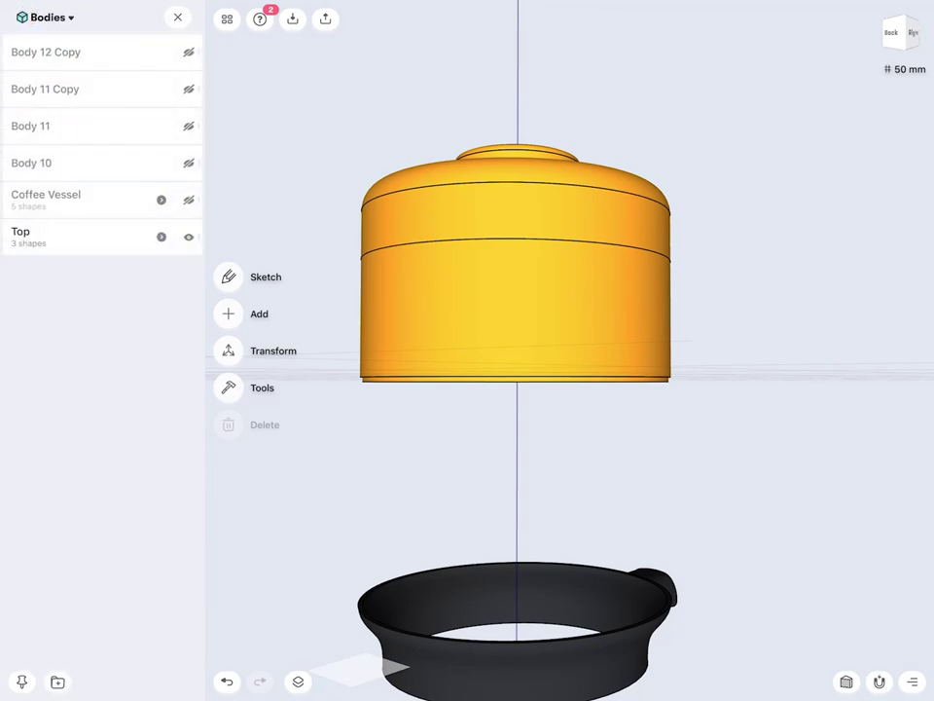
{"action": "left_click", "coordinate": [188, 200]}
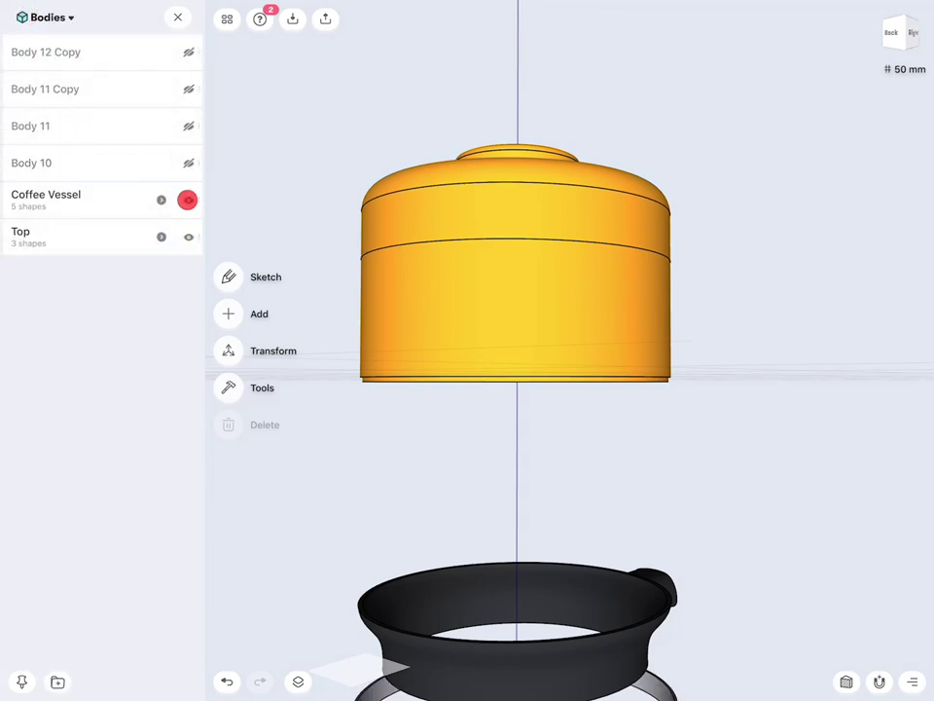
{"action": "left_click", "coordinate": [188, 125]}
{"action": "left_click", "coordinate": [189, 88]}
{"action": "left_click", "coordinate": [189, 52]}
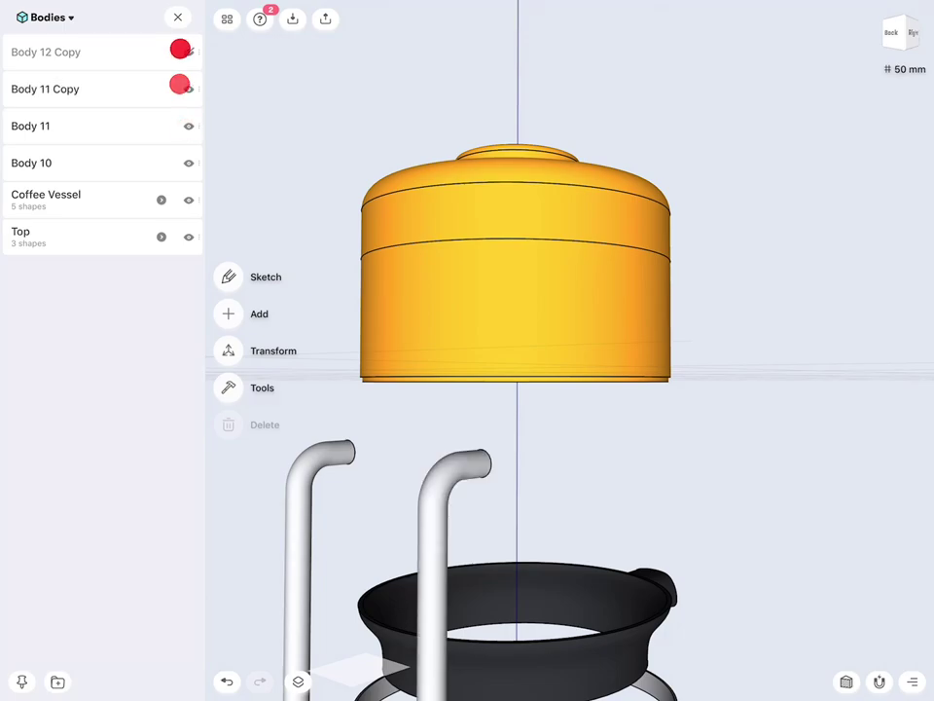
{"action": "scroll", "coordinate": [731, 364], "scroll_direction": "up", "scroll_amount": 5}
{"action": "scroll", "coordinate": [731, 364], "scroll_direction": "down", "scroll_amount": 3}
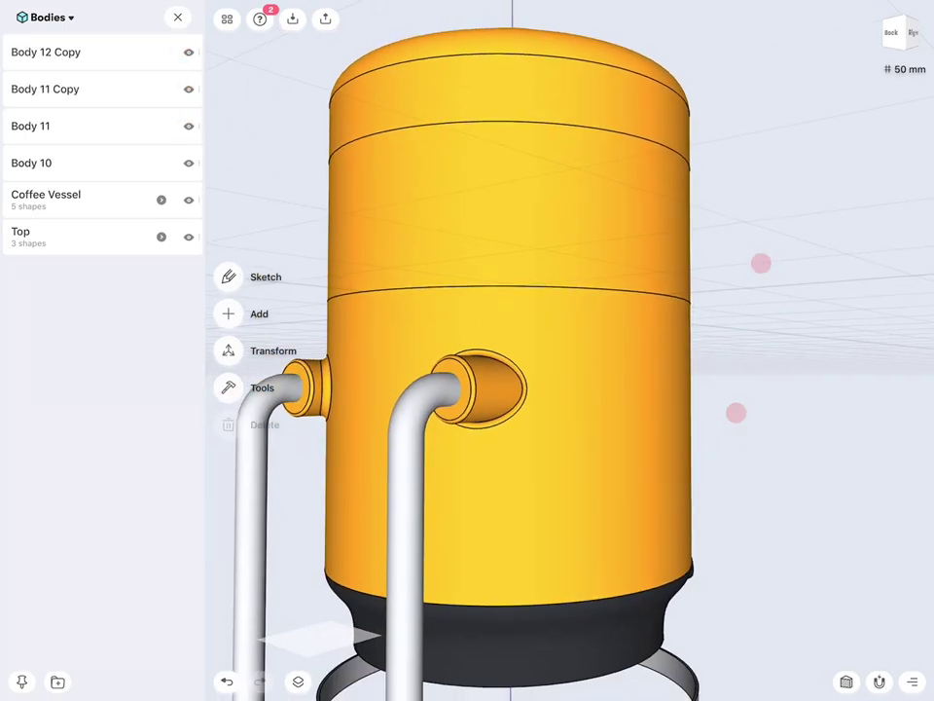
Move Body 12 Copy into the Top group and hide the pipe bodies and Coffee Vessel.
{"action": "left_click", "coordinate": [54, 47]}
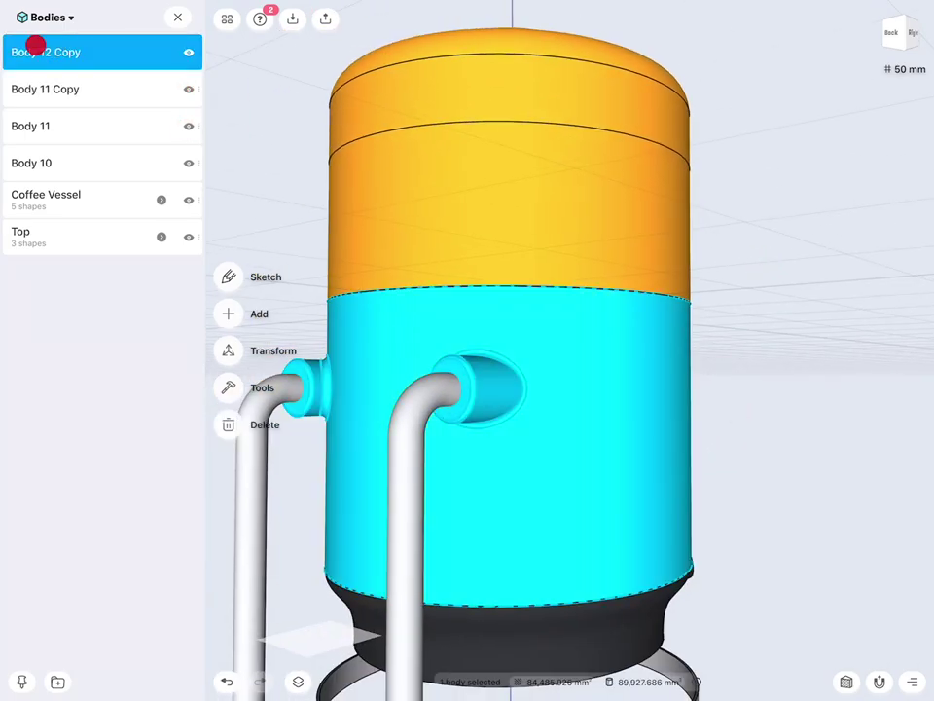
{"action": "left_click_drag", "start_coordinate": [34, 46], "coordinate": [58, 205]}
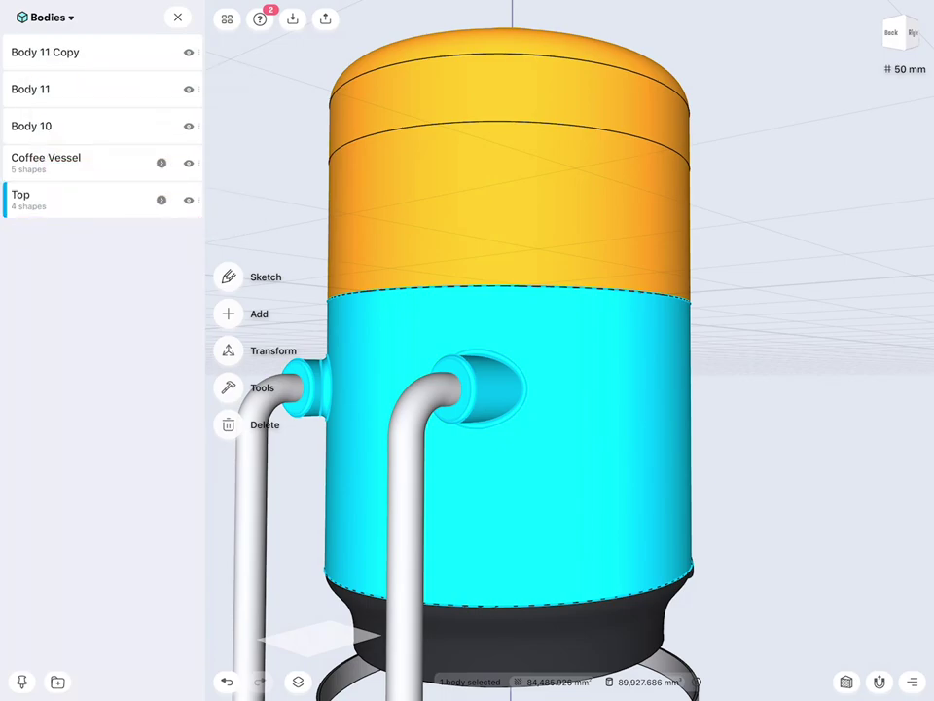
{"action": "left_click", "coordinate": [189, 88]}
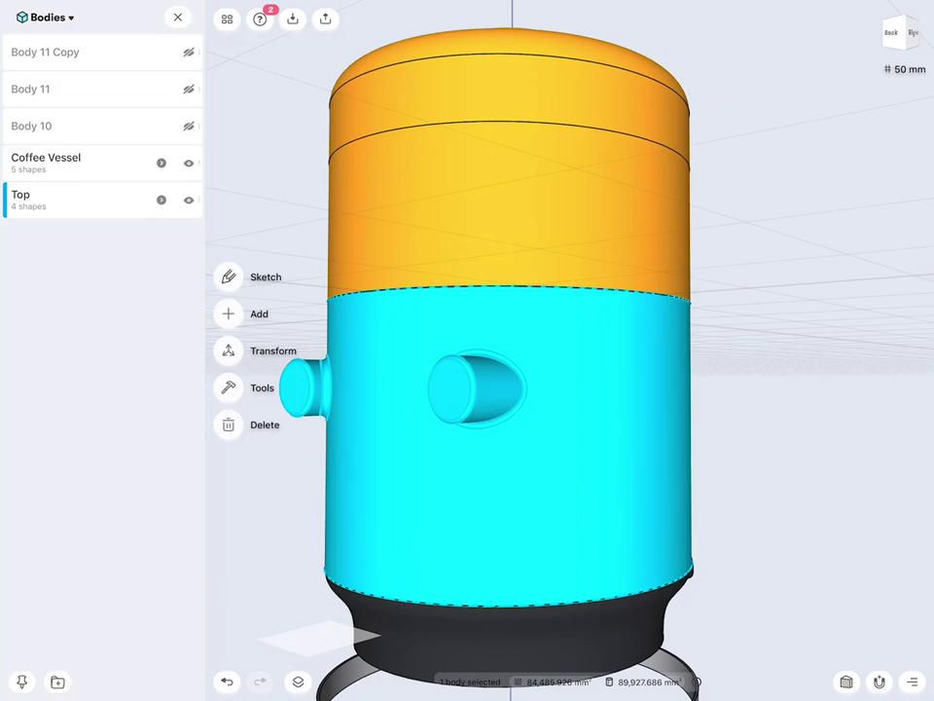
{"action": "left_click", "coordinate": [192, 160]}
{"action": "left_click", "coordinate": [783, 417]}
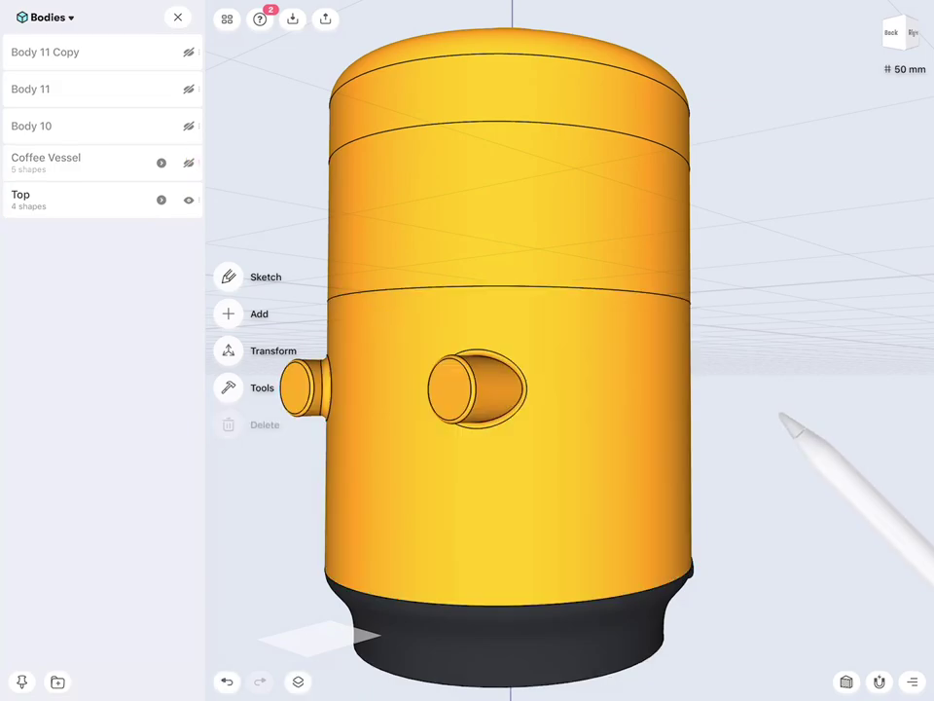
{"action": "left_click", "coordinate": [228, 387]}
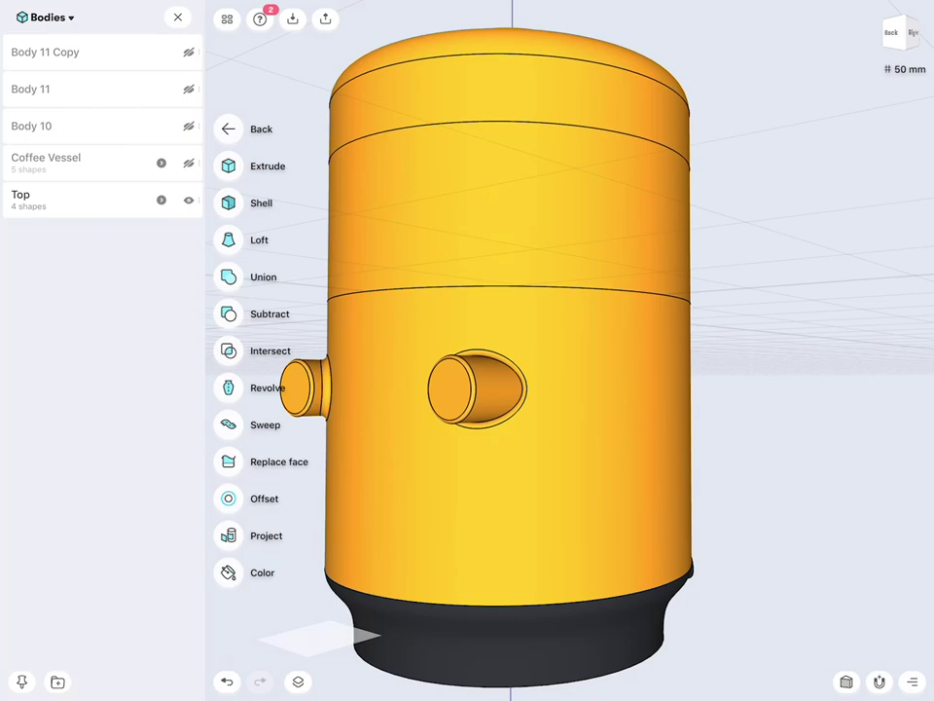
{"action": "left_click", "coordinate": [228, 313]}
{"action": "left_click", "coordinate": [611, 375]}
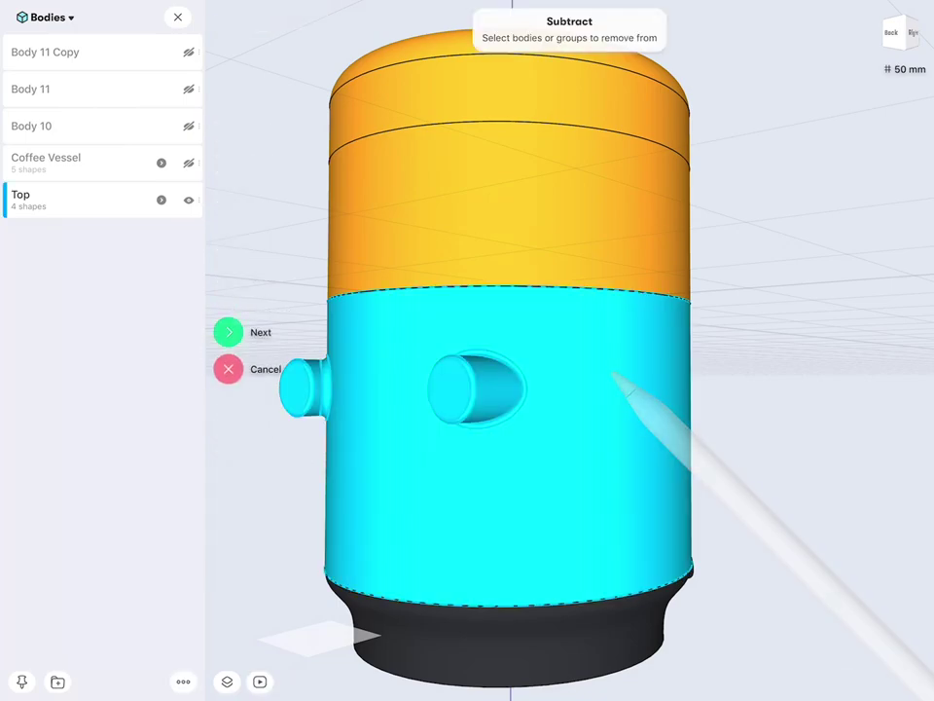
{"action": "left_click", "coordinate": [604, 208]}
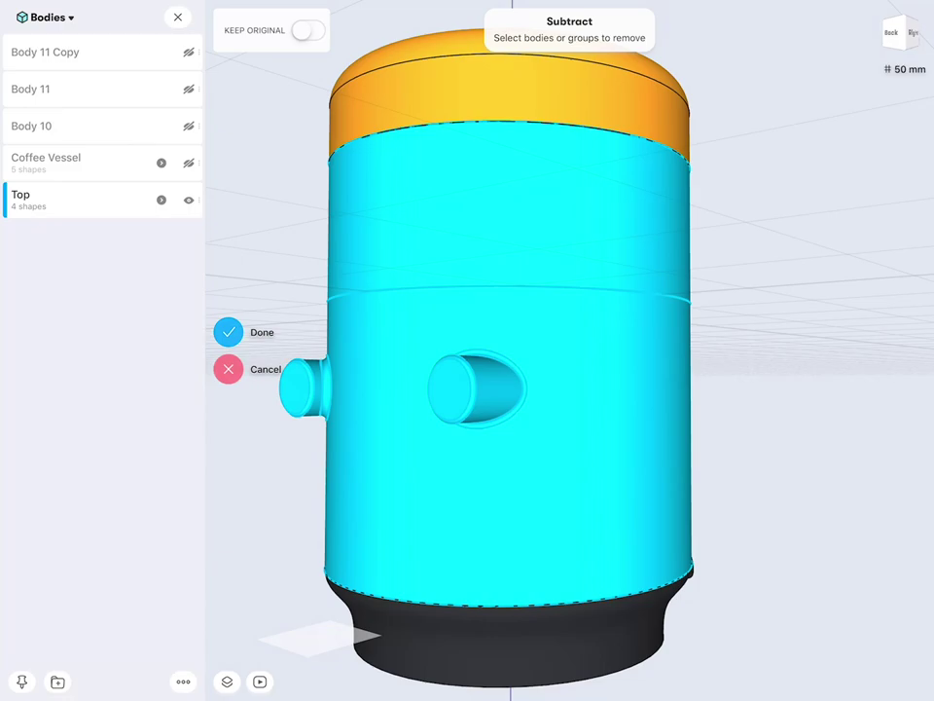
{"action": "left_click", "coordinate": [308, 30]}
{"action": "left_click", "coordinate": [229, 332]}
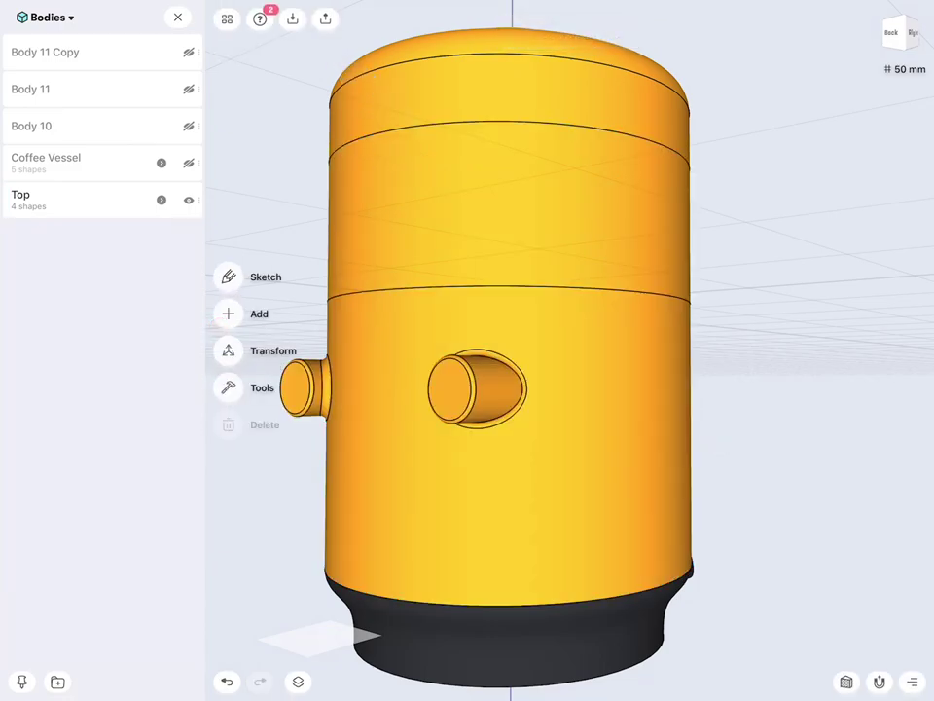
{"action": "left_click", "coordinate": [164, 162]}
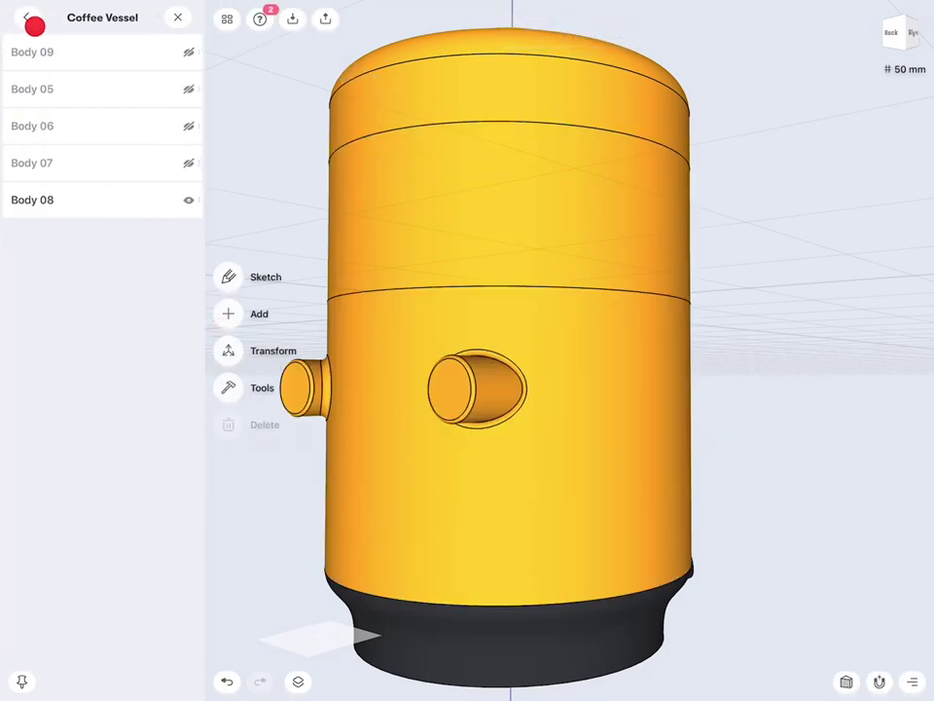
{"action": "left_click", "coordinate": [29, 19]}
{"action": "left_click", "coordinate": [176, 202]}
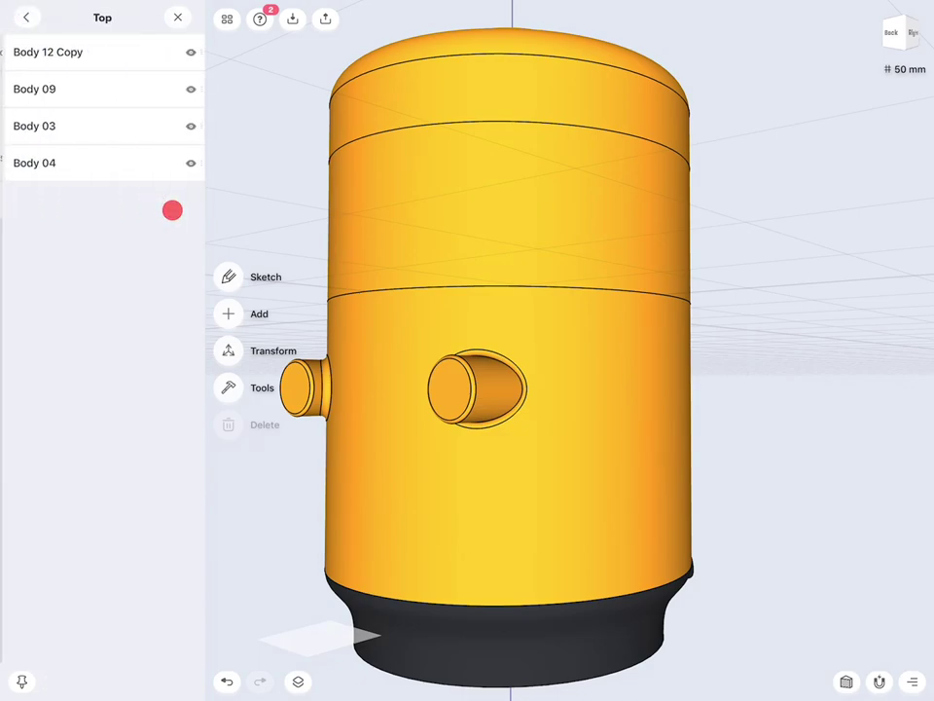
{"action": "left_click", "coordinate": [188, 126]}
{"action": "mouse_move", "coordinate": [701, 315]}
{"action": "left_mouse_down"}
{"action": "mouse_move", "coordinate": [721, 381]}
{"action": "mouse_move", "coordinate": [747, 421]}
{"action": "mouse_move", "coordinate": [757, 410]}
{"action": "left_mouse_up"}
{"action": "scroll", "coordinate": [776, 433], "scroll_direction": "up", "scroll_amount": 5}
{"action": "scroll", "coordinate": [775, 433], "scroll_direction": "up", "scroll_amount": 3}
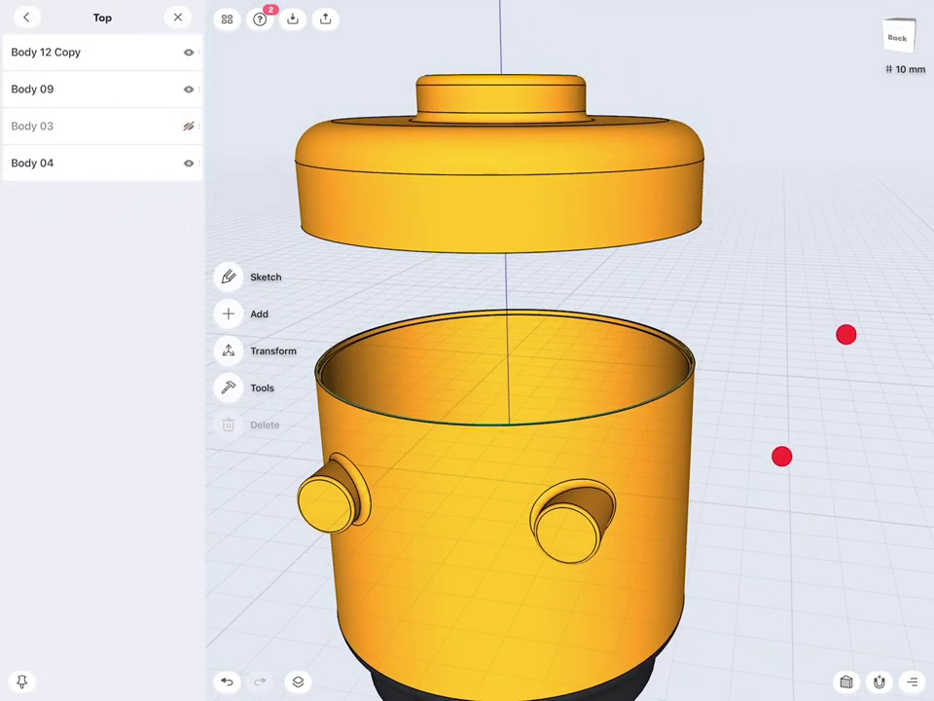
{"action": "scroll", "coordinate": [812, 394], "scroll_direction": "up", "scroll_amount": 3}
{"action": "scroll", "coordinate": [778, 413], "scroll_direction": "up", "scroll_amount": 3}
{"action": "scroll", "coordinate": [715, 405], "scroll_direction": "up", "scroll_amount": 2}
{"action": "scroll", "coordinate": [781, 377], "scroll_direction": "up", "scroll_amount": 3}
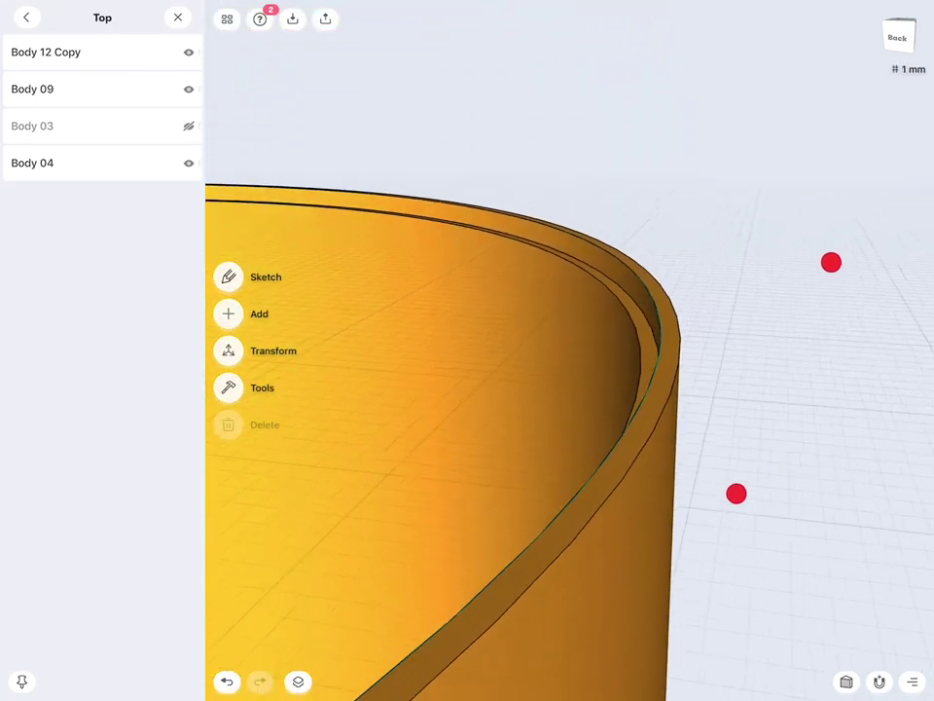
{"action": "scroll", "coordinate": [781, 378], "scroll_direction": "up", "scroll_amount": 2}
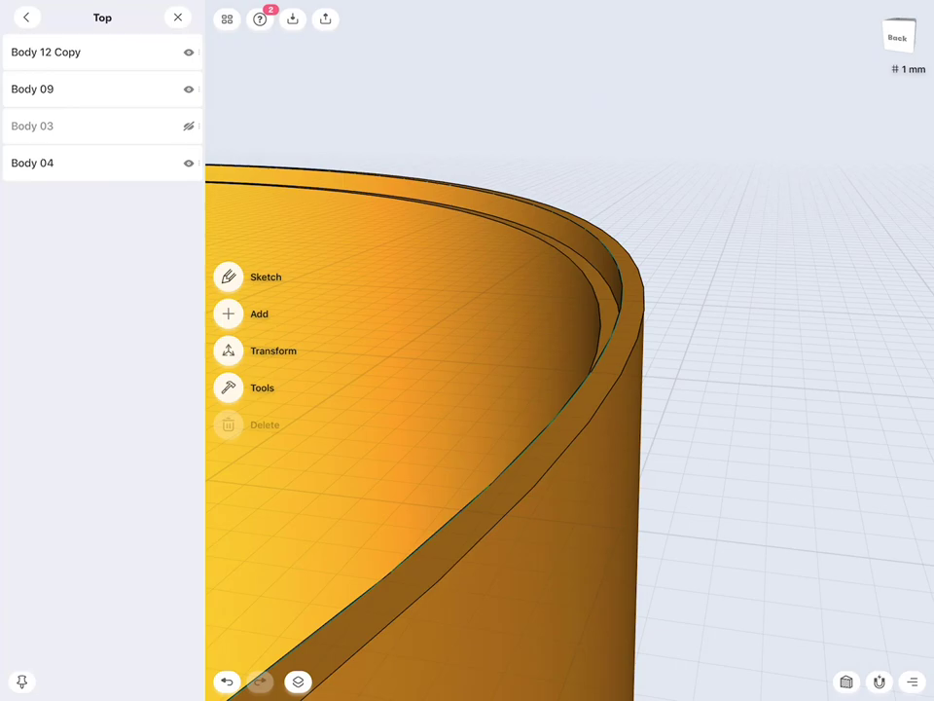
{"action": "left_click", "coordinate": [610, 298]}
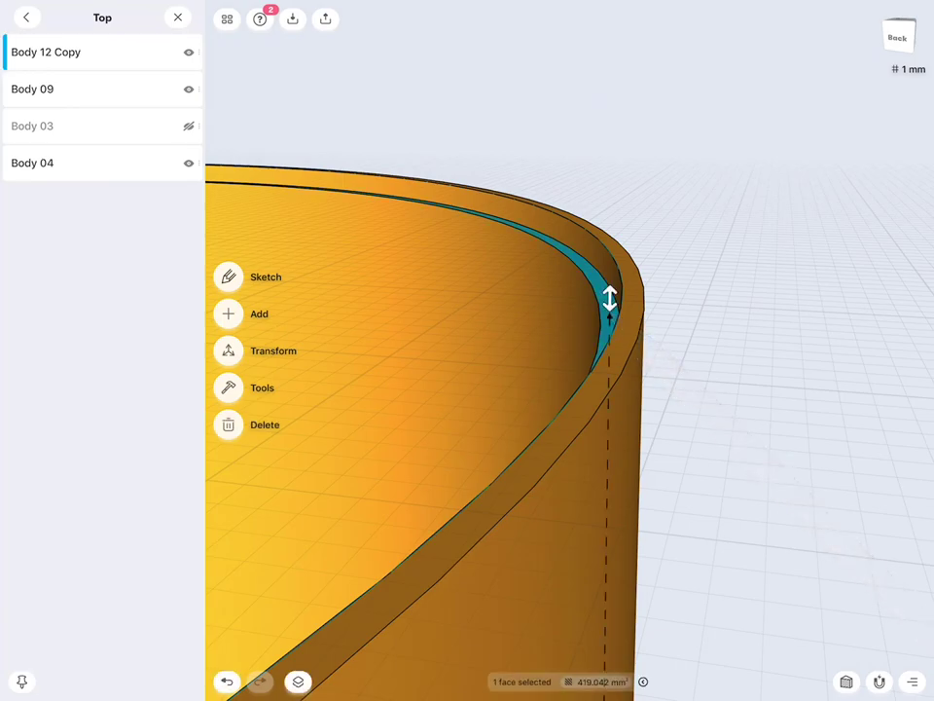
{"action": "scroll", "coordinate": [749, 258], "scroll_direction": "down", "scroll_amount": 2}
{"action": "scroll", "coordinate": [747, 253], "scroll_direction": "down", "scroll_amount": 2}
{"action": "scroll", "coordinate": [758, 264], "scroll_direction": "down", "scroll_amount": 2}
{"action": "scroll", "coordinate": [758, 265], "scroll_direction": "down", "scroll_amount": 1}
{"action": "left_click", "coordinate": [590, 144]}
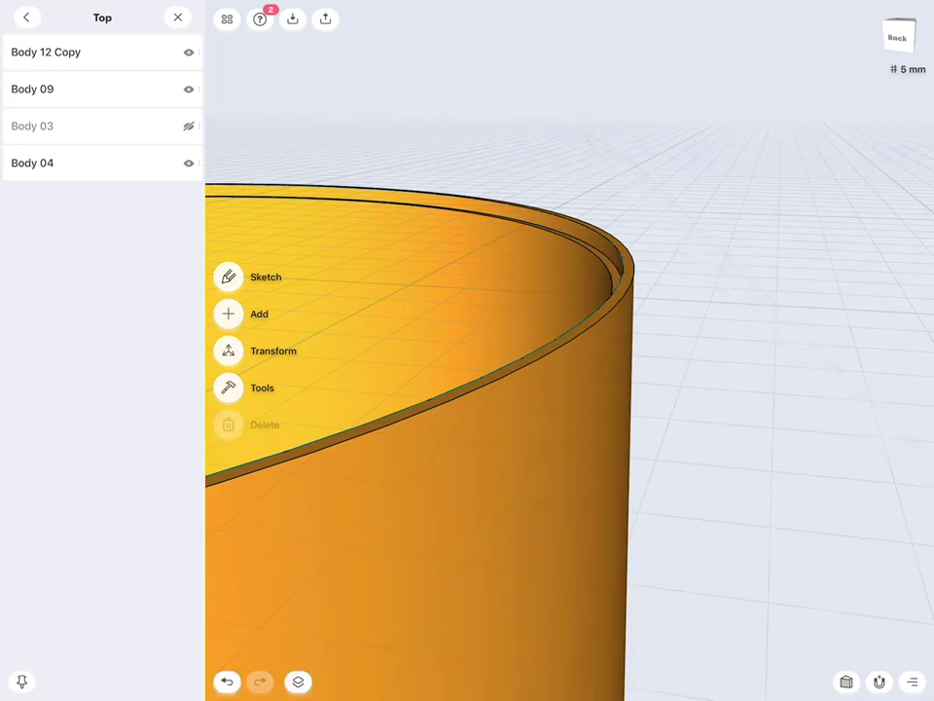
Move Body 12 Copy 3 mm down with Move/Rotate/Scale.
{"action": "left_click", "coordinate": [229, 351]}
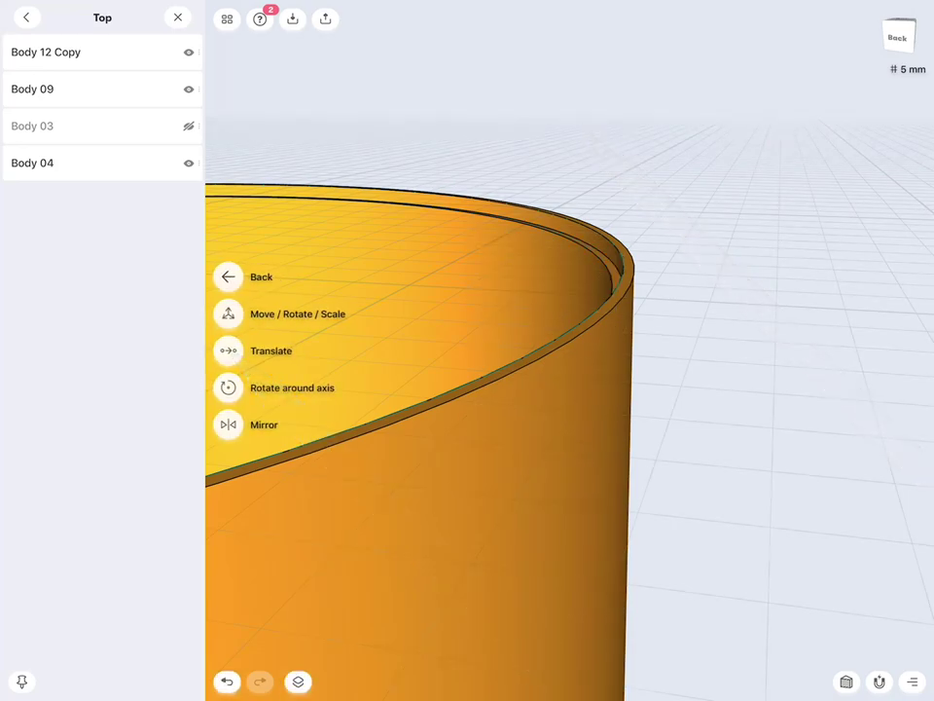
{"action": "left_click", "coordinate": [227, 313]}
{"action": "scroll", "coordinate": [709, 366], "scroll_direction": "up", "scroll_amount": 2}
{"action": "scroll", "coordinate": [707, 366], "scroll_direction": "up", "scroll_amount": 2}
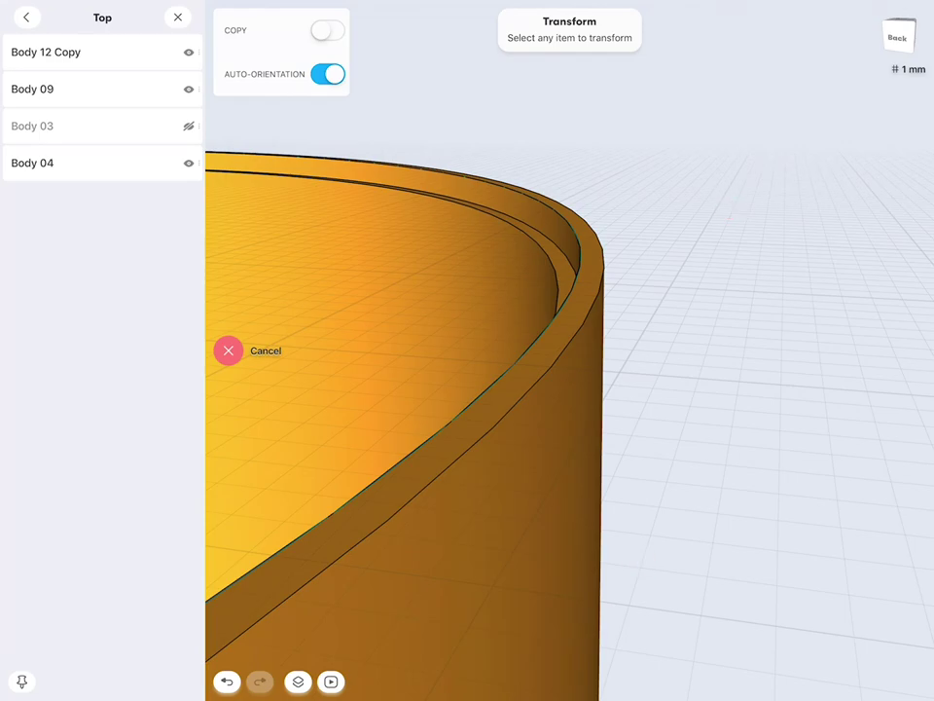
{"action": "left_click", "coordinate": [574, 284]}
{"action": "scroll", "coordinate": [803, 287], "scroll_direction": "down", "scroll_amount": 3}
{"action": "scroll", "coordinate": [803, 292], "scroll_direction": "down", "scroll_amount": 2}
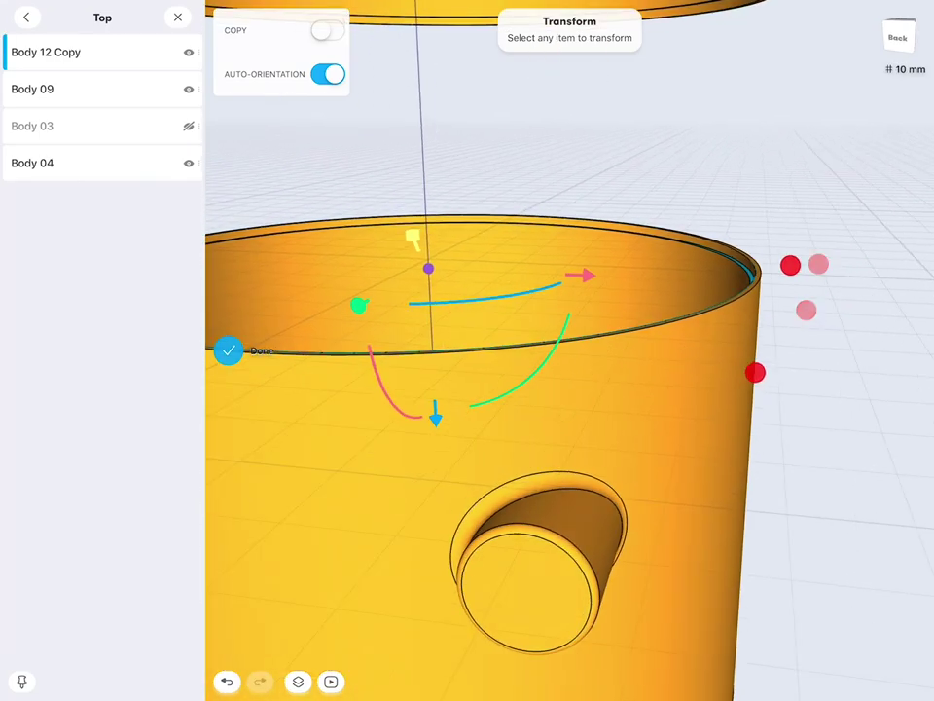
{"action": "left_click", "coordinate": [436, 416]}
{"action": "left_click", "coordinate": [437, 475]}
{"action": "left_click", "coordinate": [451, 511]}
{"action": "left_click", "coordinate": [477, 521]}
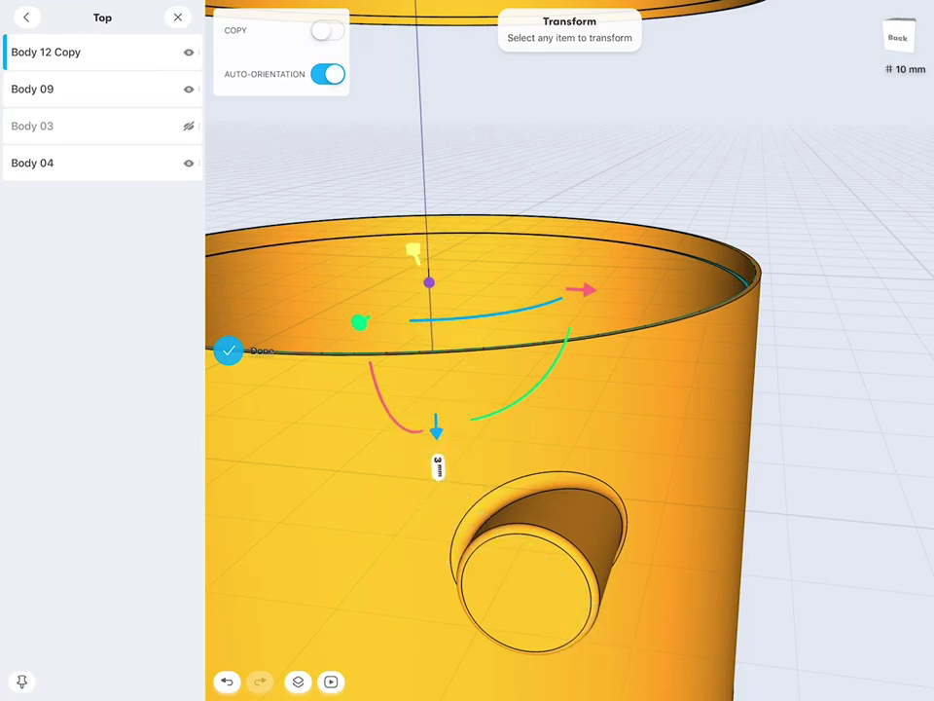
{"action": "left_click", "coordinate": [229, 350]}
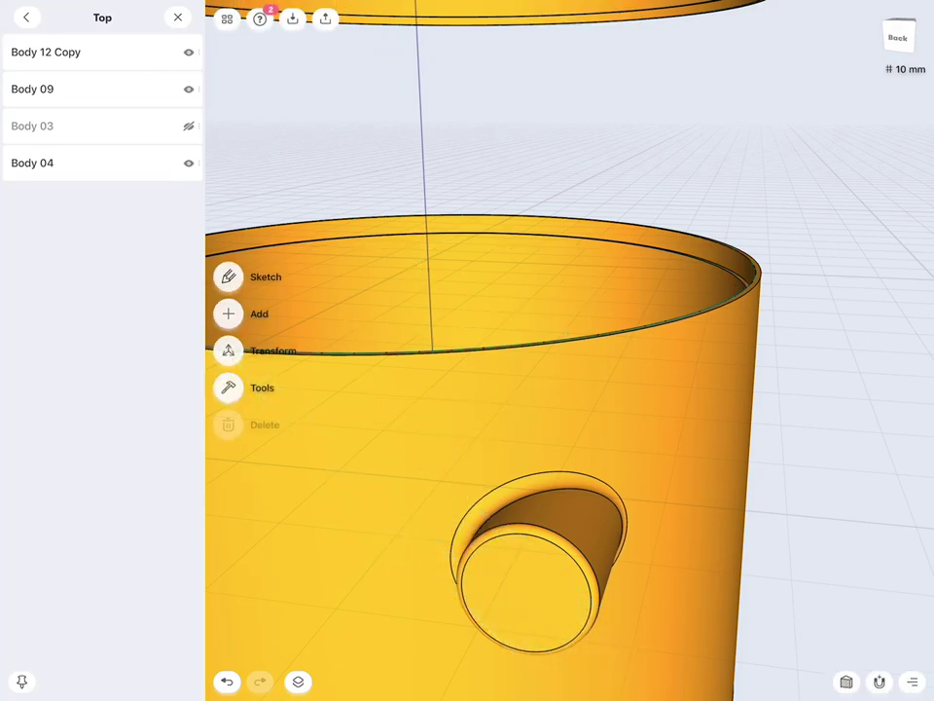
Show Body 03 and hide Body 04, Body 09 and Body 12 Copy.
{"action": "left_click", "coordinate": [189, 126]}
{"action": "left_click", "coordinate": [189, 163]}
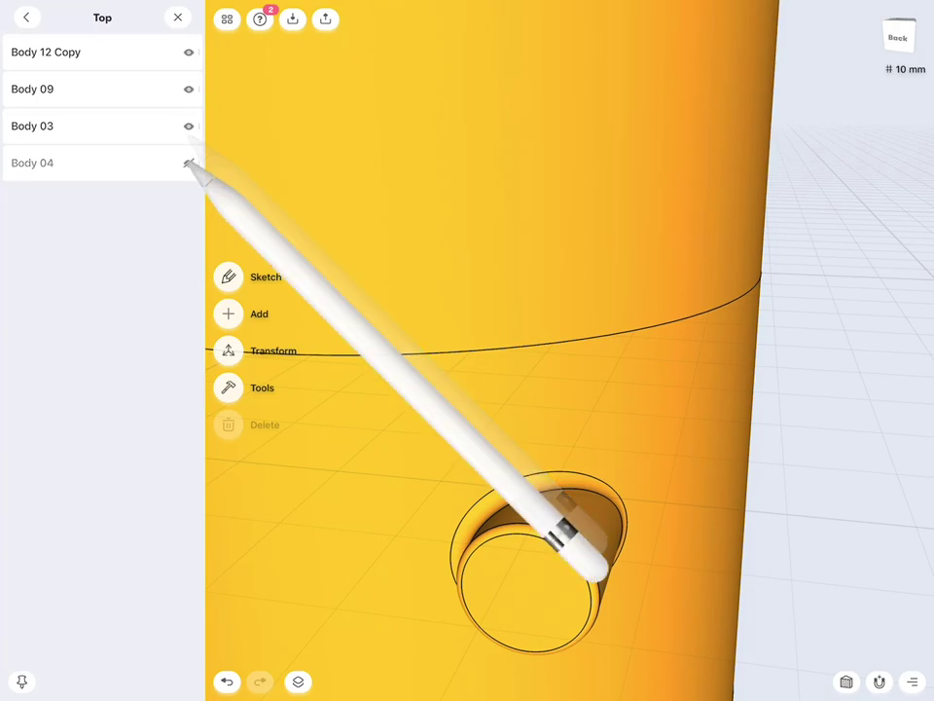
{"action": "left_click", "coordinate": [189, 89]}
{"action": "left_click", "coordinate": [188, 52]}
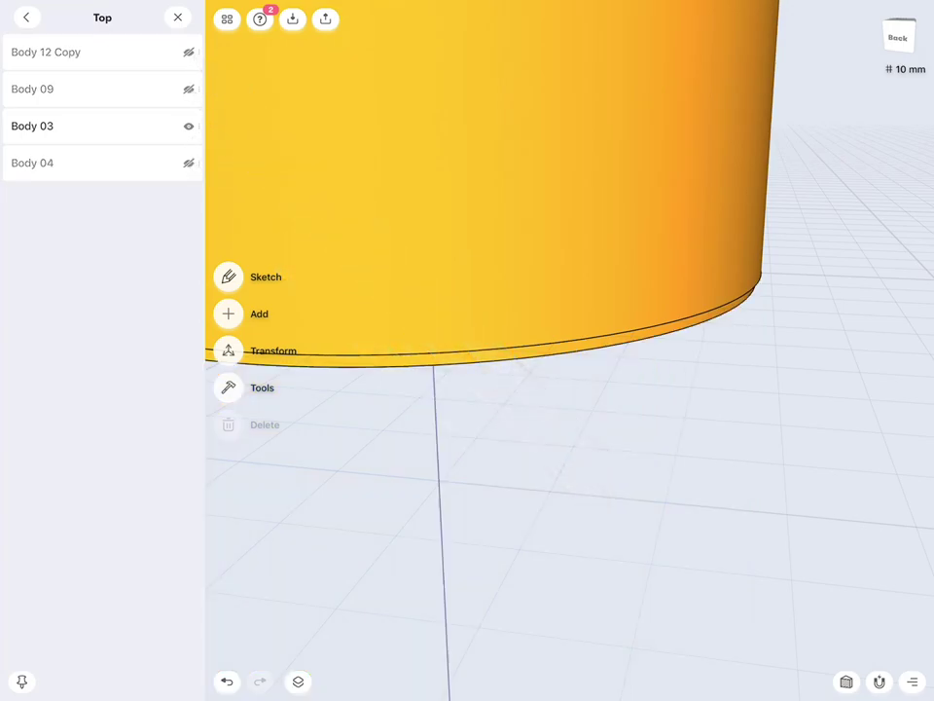
{"action": "scroll", "coordinate": [812, 370], "scroll_direction": "up", "scroll_amount": 5}
{"action": "scroll", "coordinate": [800, 390], "scroll_direction": "up", "scroll_amount": 3}
{"action": "scroll", "coordinate": [801, 385], "scroll_direction": "up", "scroll_amount": 3}
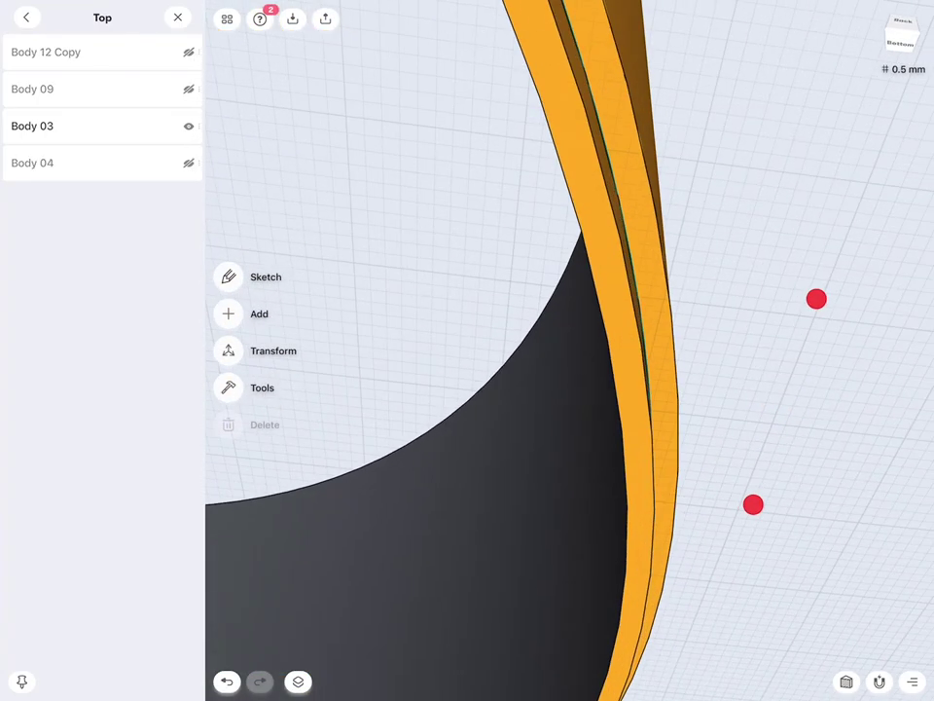
Move the ring Body 03 by -3 mm vertically and select its edges.
{"action": "left_click", "coordinate": [628, 396]}
{"action": "left_click", "coordinate": [228, 351]}
{"action": "left_click", "coordinate": [228, 314]}
{"action": "scroll", "coordinate": [793, 358], "scroll_direction": "down", "scroll_amount": 2}
{"action": "scroll", "coordinate": [798, 321], "scroll_direction": "down", "scroll_amount": 4}
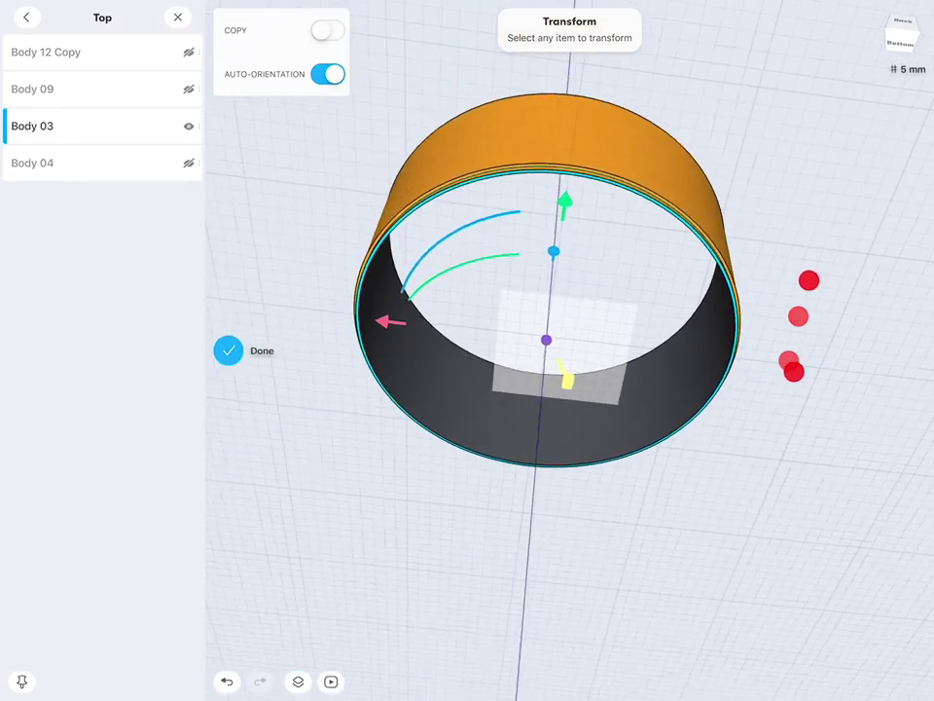
{"action": "left_click_drag", "start_coordinate": [824, 287], "coordinate": [721, 292]}
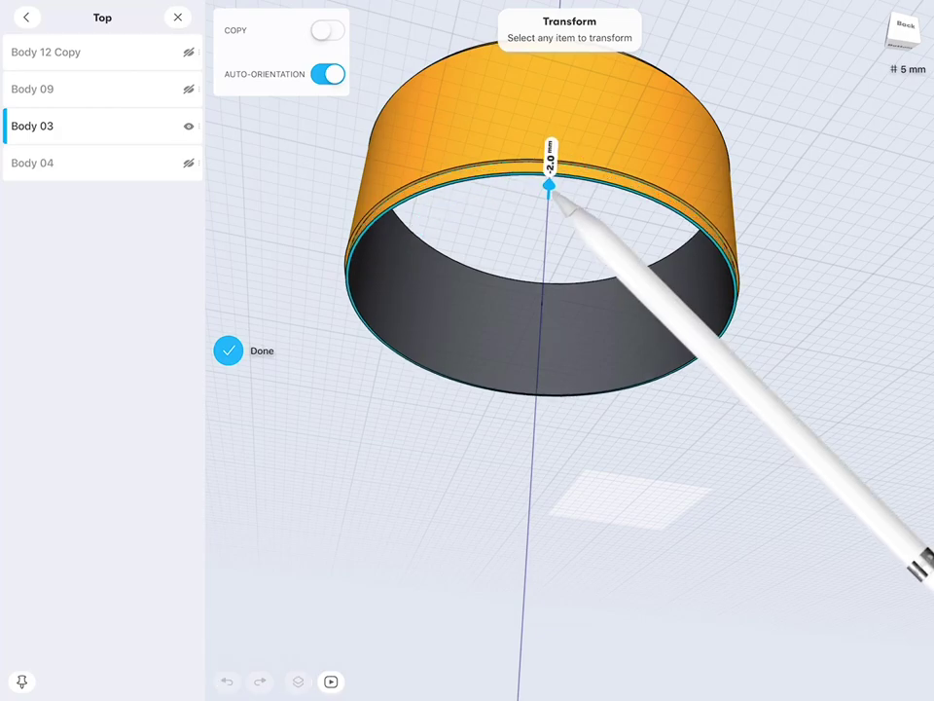
{"action": "left_click_drag", "start_coordinate": [549, 181], "coordinate": [548, 194]}
{"action": "left_click", "coordinate": [547, 167]}
{"action": "left_click", "coordinate": [564, 227]}
{"action": "left_click", "coordinate": [563, 201]}
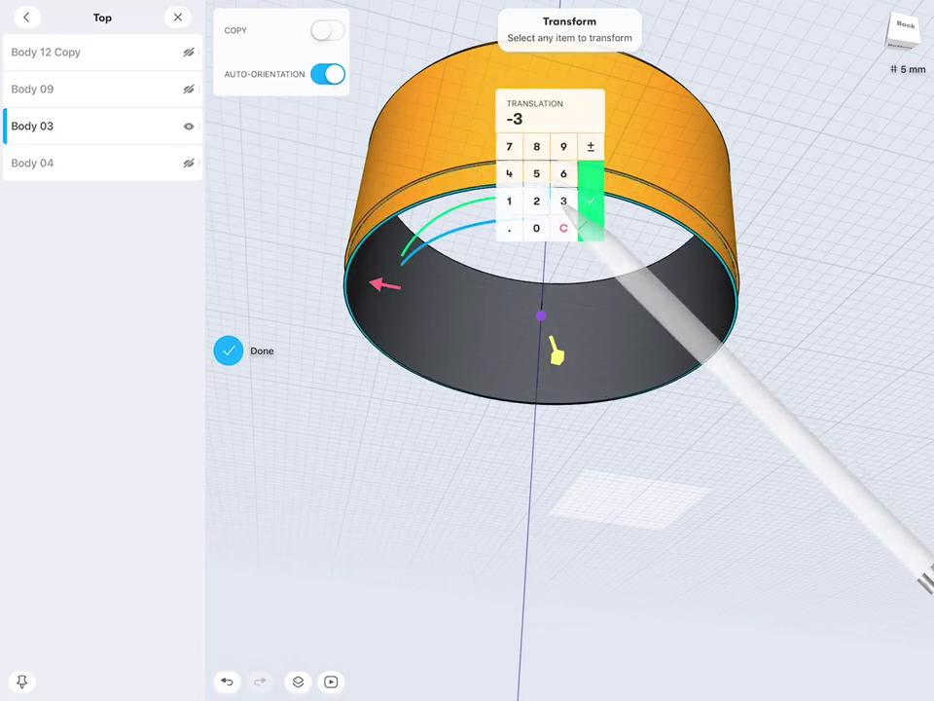
{"action": "left_click", "coordinate": [590, 200]}
{"action": "left_click_drag", "start_coordinate": [815, 266], "coordinate": [791, 286]}
{"action": "scroll", "coordinate": [791, 286], "scroll_direction": "up", "scroll_amount": 5}
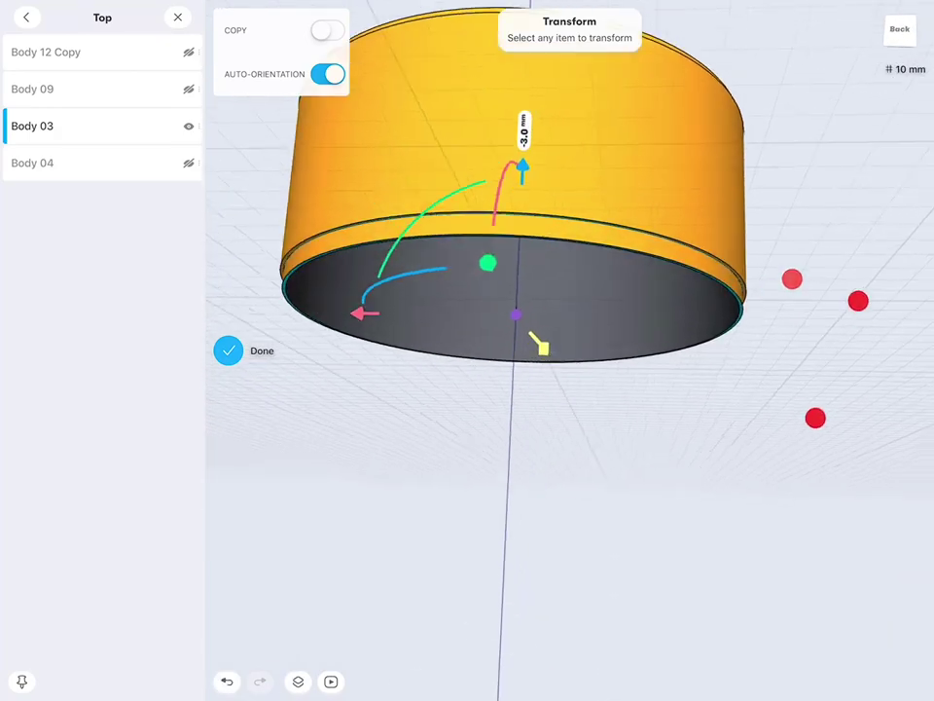
{"action": "left_click", "coordinate": [631, 389]}
{"action": "left_click", "coordinate": [626, 322]}
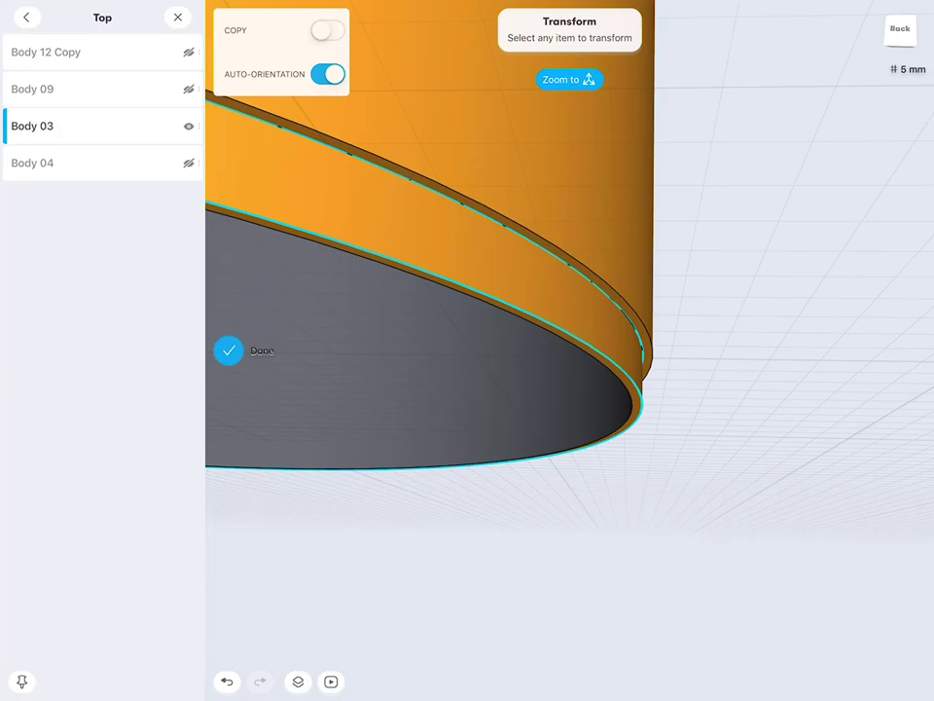
Hide the first sketch in the Sketches list and finish transforming the ring.
{"action": "left_click", "coordinate": [32, 15]}
{"action": "left_click", "coordinate": [47, 16]}
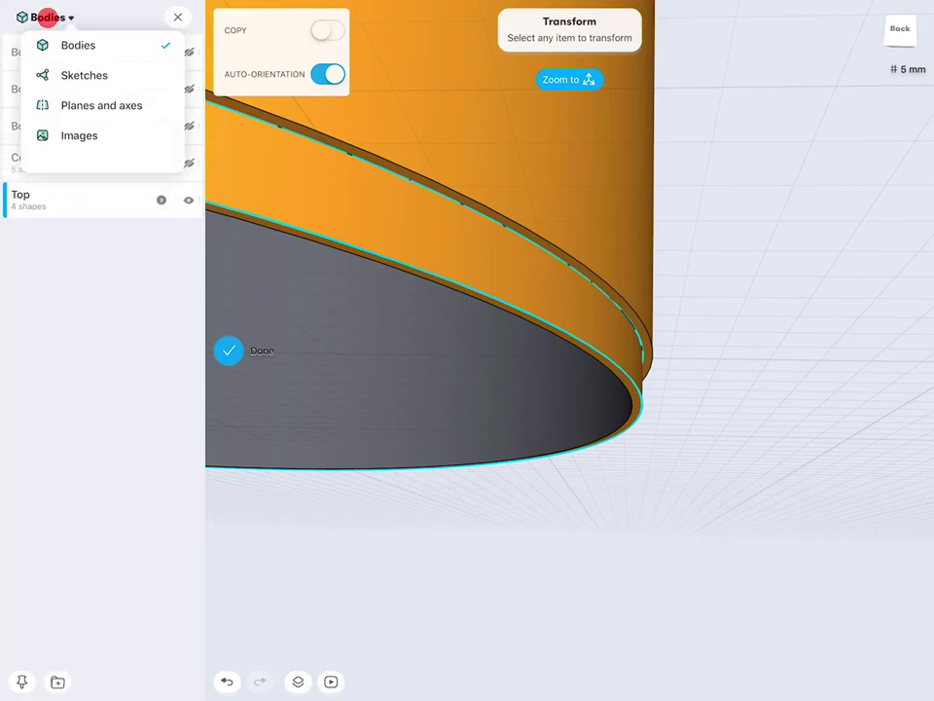
{"action": "left_click", "coordinate": [62, 74]}
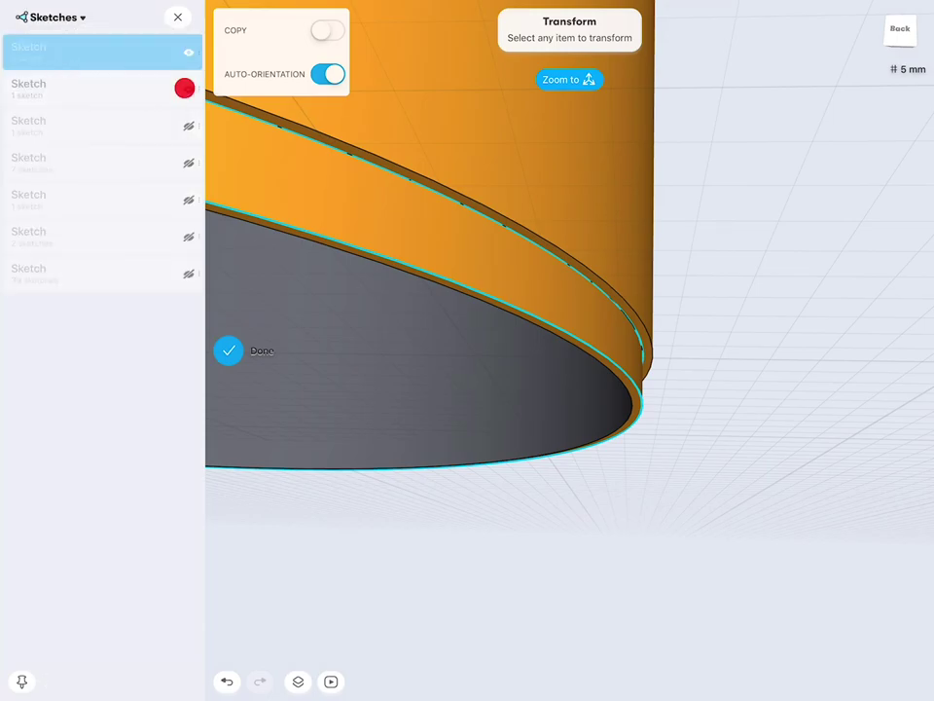
{"action": "left_click", "coordinate": [185, 45]}
{"action": "left_click", "coordinate": [615, 309]}
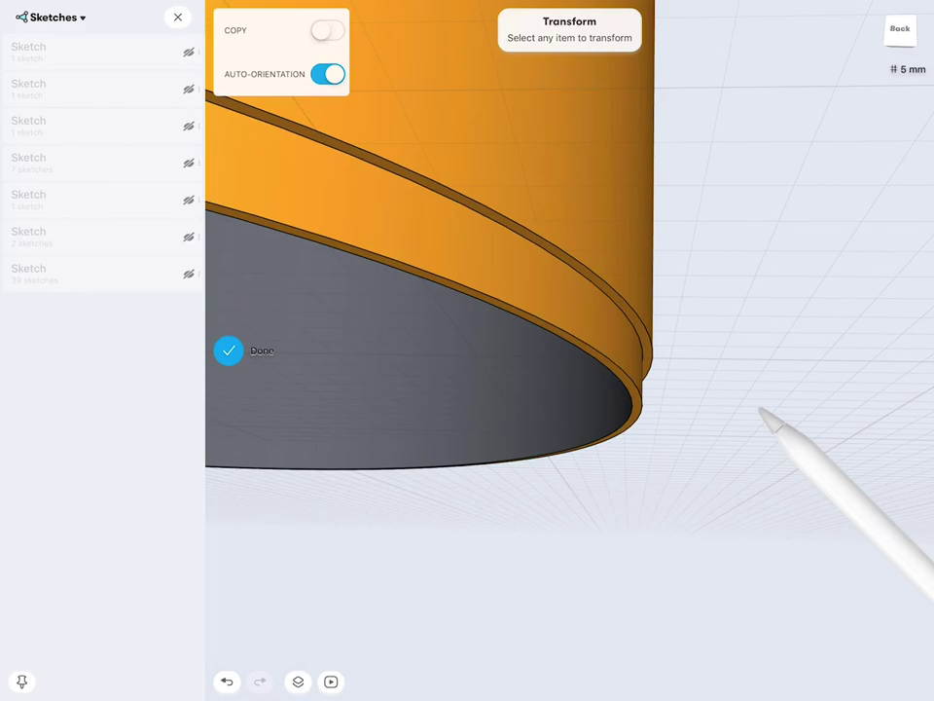
{"action": "left_click", "coordinate": [229, 350]}
{"action": "left_click", "coordinate": [581, 274]}
{"action": "left_click", "coordinate": [572, 334]}
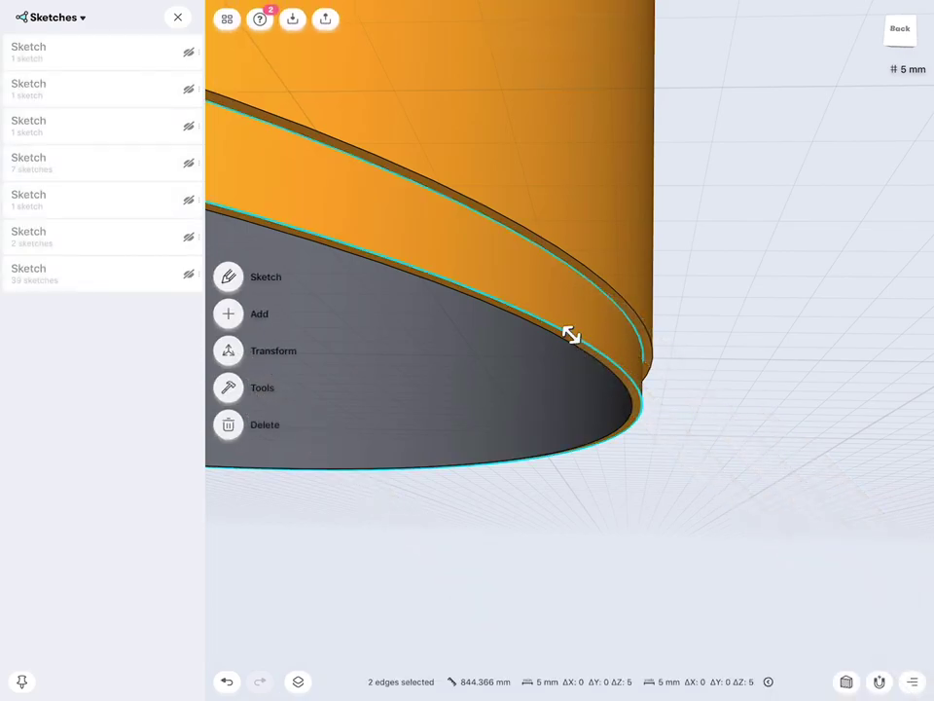
{"action": "scroll", "coordinate": [571, 334], "scroll_direction": "down", "scroll_amount": 5}
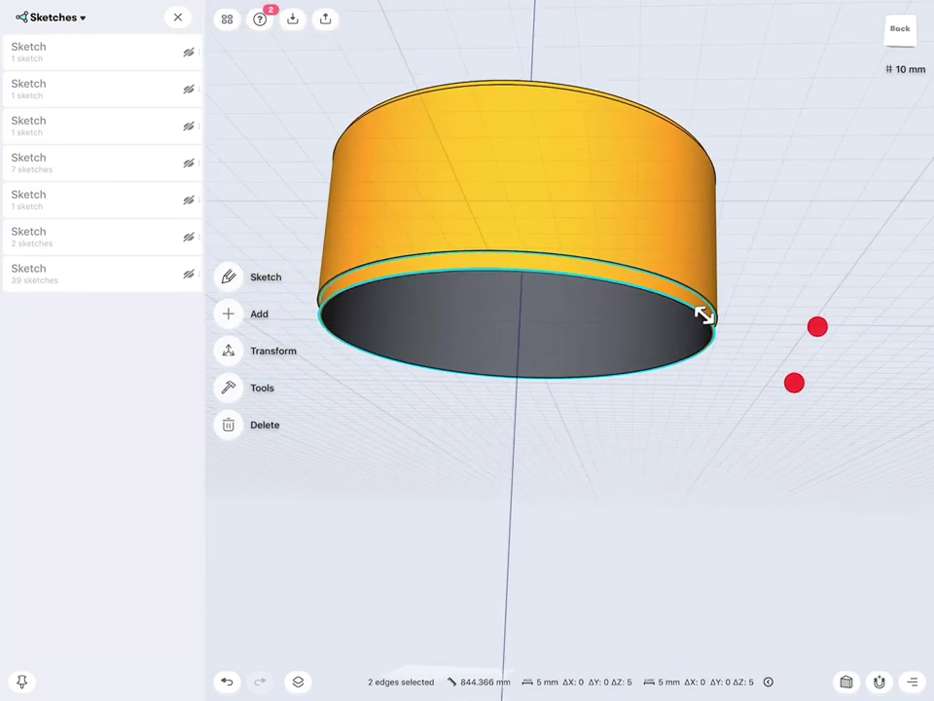
{"action": "scroll", "coordinate": [718, 334], "scroll_direction": "down", "scroll_amount": 3}
{"action": "left_click", "coordinate": [47, 17]}
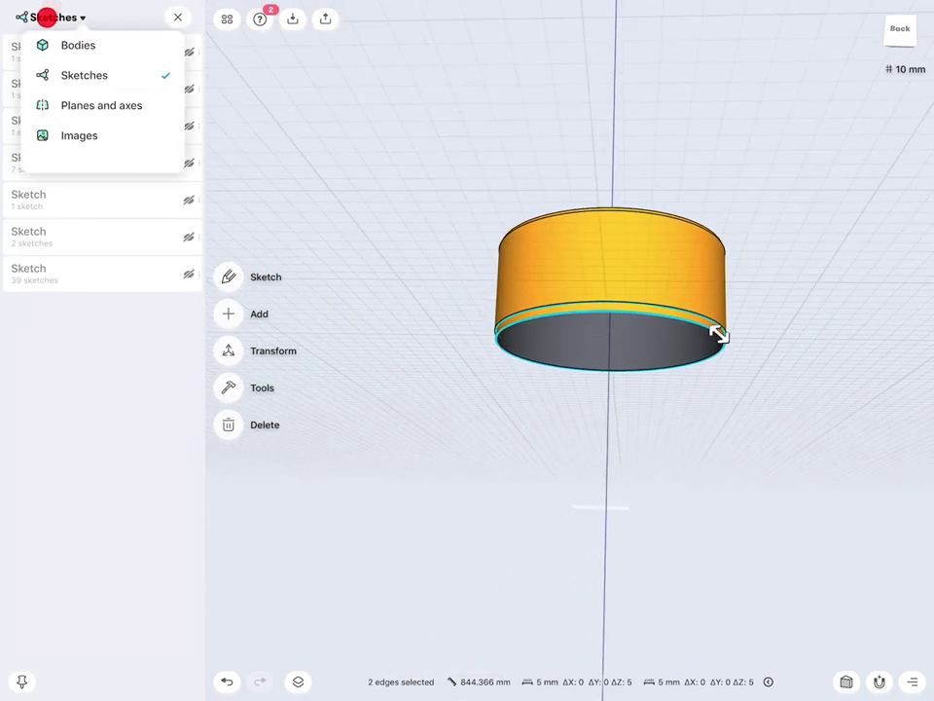
Unhide the Coffee Vessel, Body 11 legs, and Top's Body 04, Body 09 and Body 12 Copy.
{"action": "left_click", "coordinate": [67, 41]}
{"action": "left_click", "coordinate": [190, 165]}
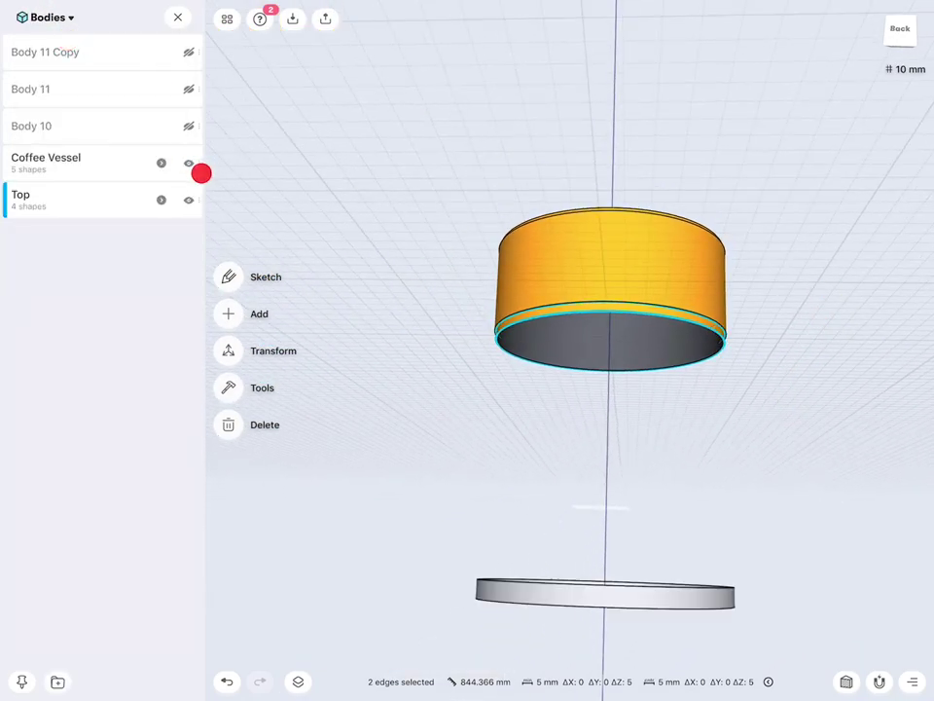
{"action": "left_click", "coordinate": [188, 47]}
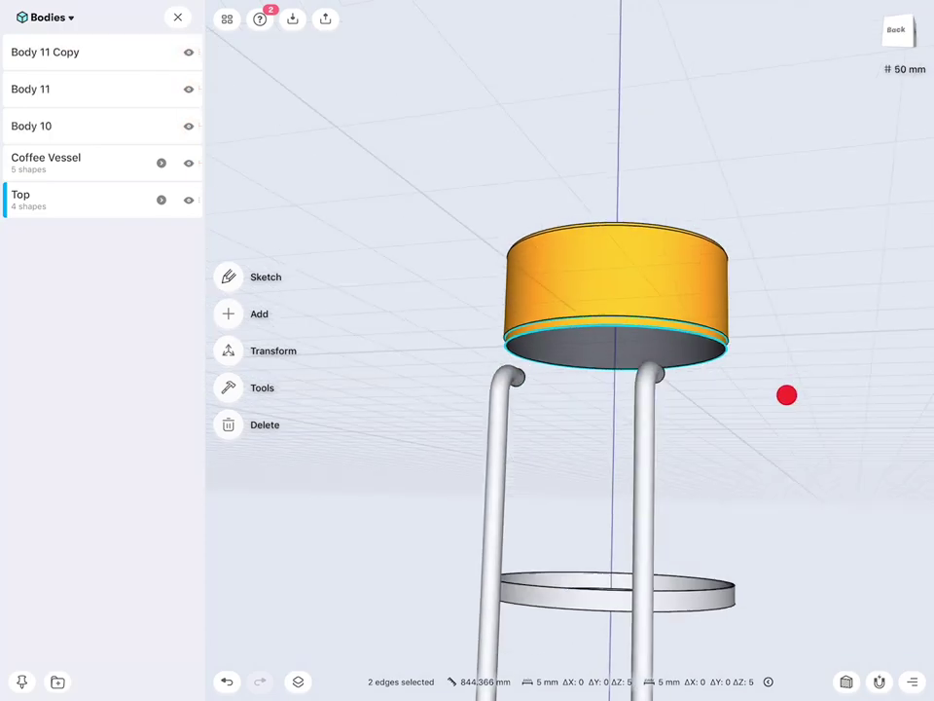
{"action": "left_click_drag", "start_coordinate": [786, 395], "coordinate": [753, 421]}
{"action": "left_click", "coordinate": [161, 200]}
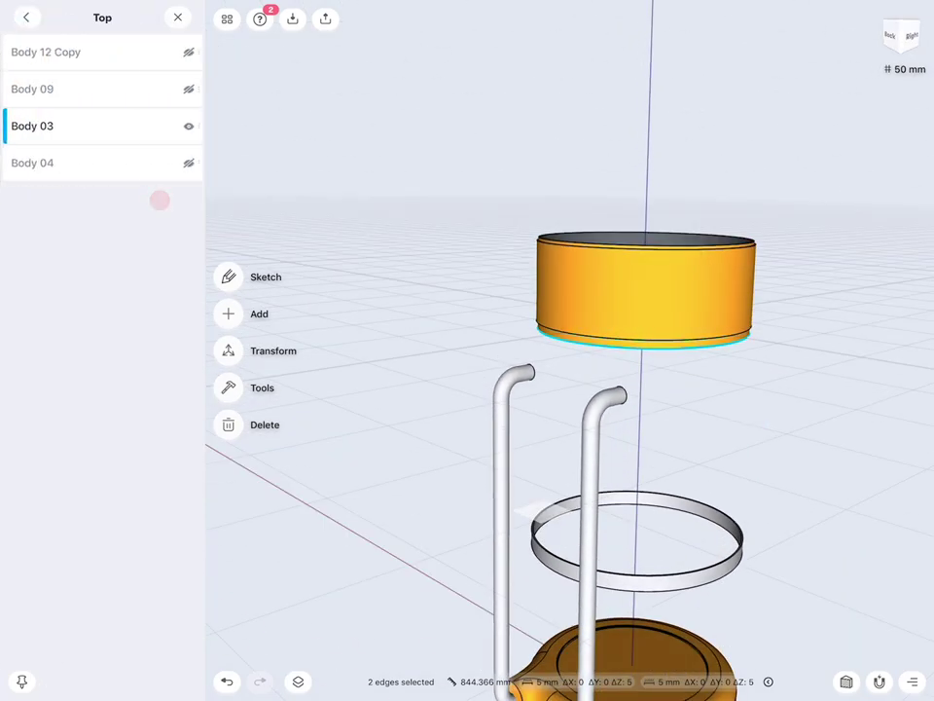
{"action": "left_click", "coordinate": [189, 163]}
{"action": "left_click", "coordinate": [189, 89]}
{"action": "left_click", "coordinate": [189, 51]}
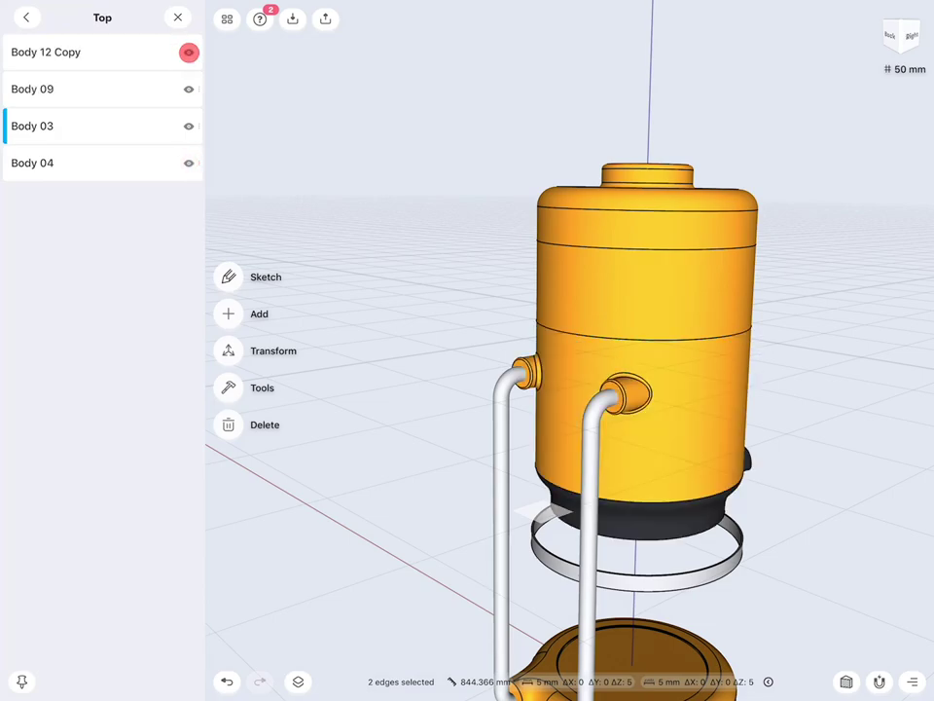